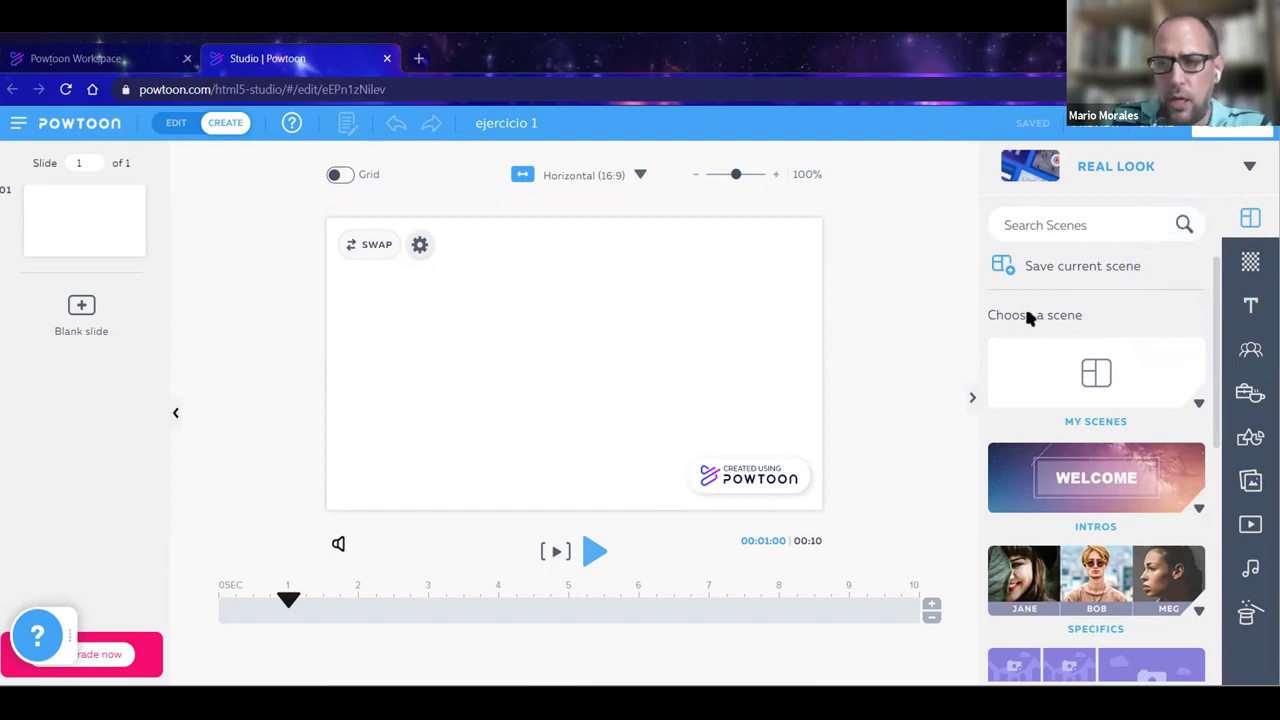
Apply the Intros scene with the laptops photo, orange square and "ADD TITLE" text to the blank slide
{"action": "scroll", "coordinate": [1122, 358], "scroll_direction": "down", "scroll_amount": 1}
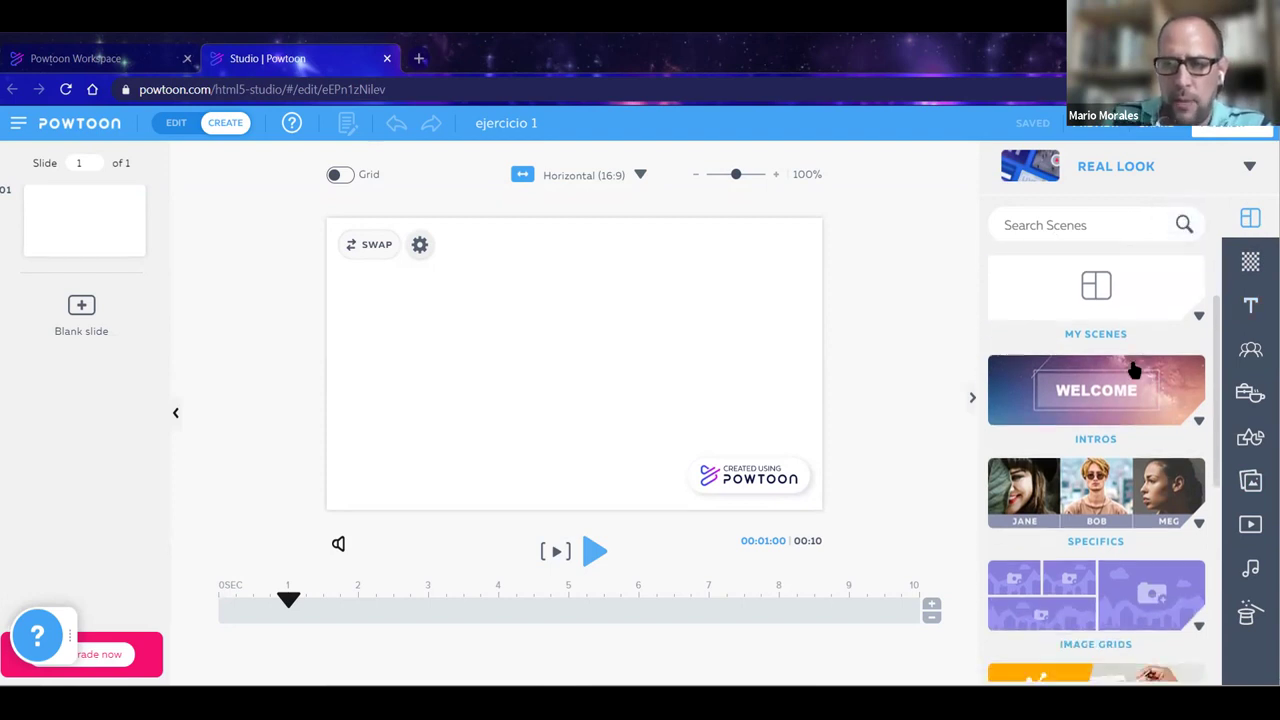
{"action": "left_click", "coordinate": [1099, 309]}
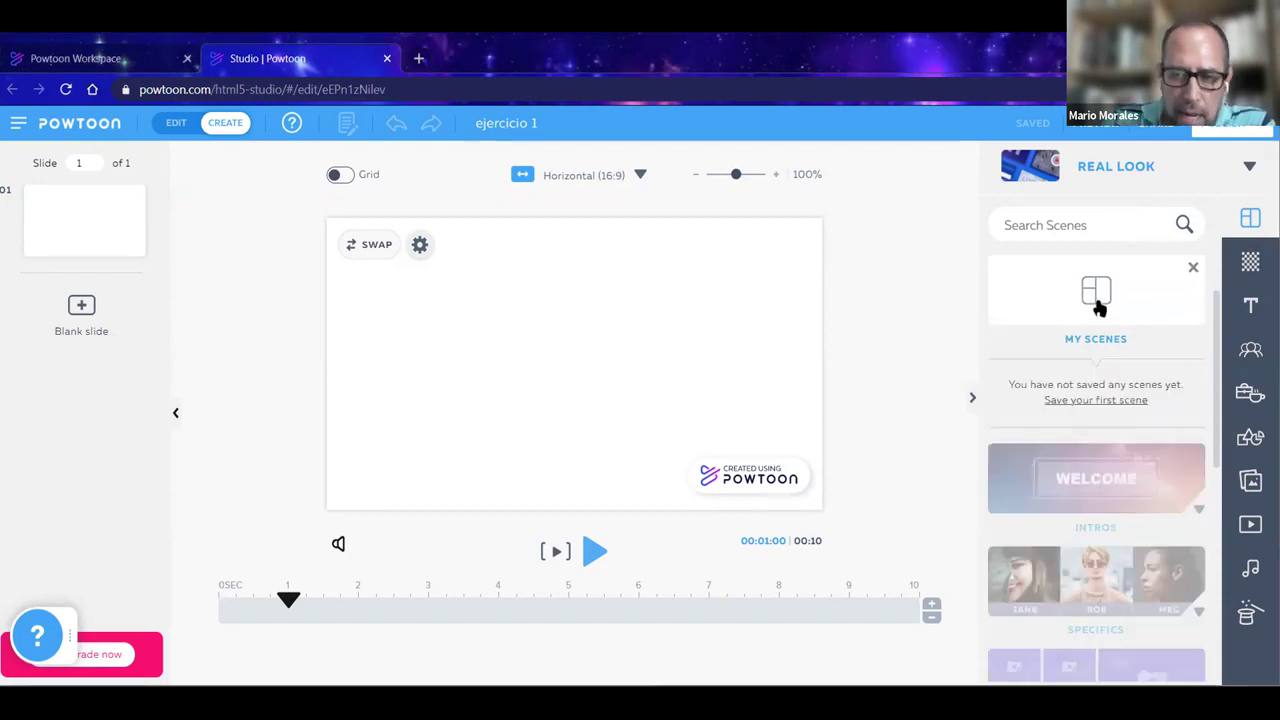
{"action": "left_click", "coordinate": [1099, 309]}
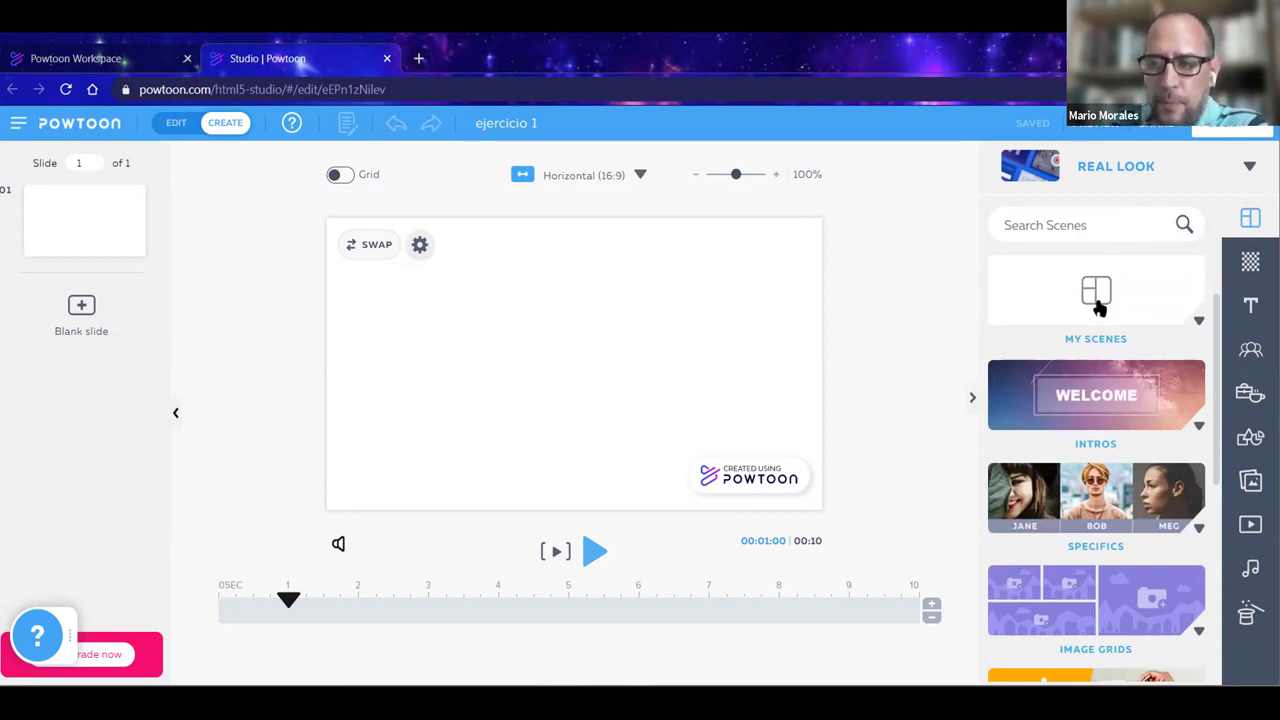
{"action": "left_click", "coordinate": [1096, 413]}
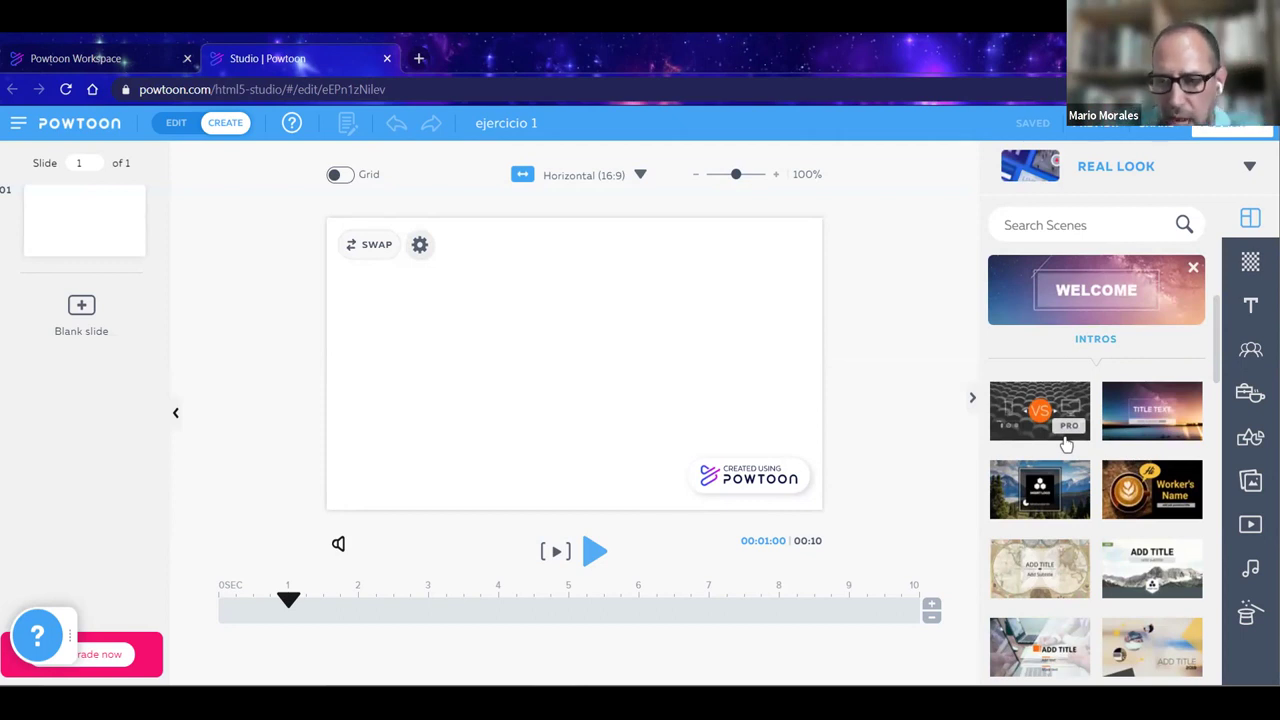
{"action": "scroll", "coordinate": [1096, 522], "scroll_direction": "down", "scroll_amount": 3}
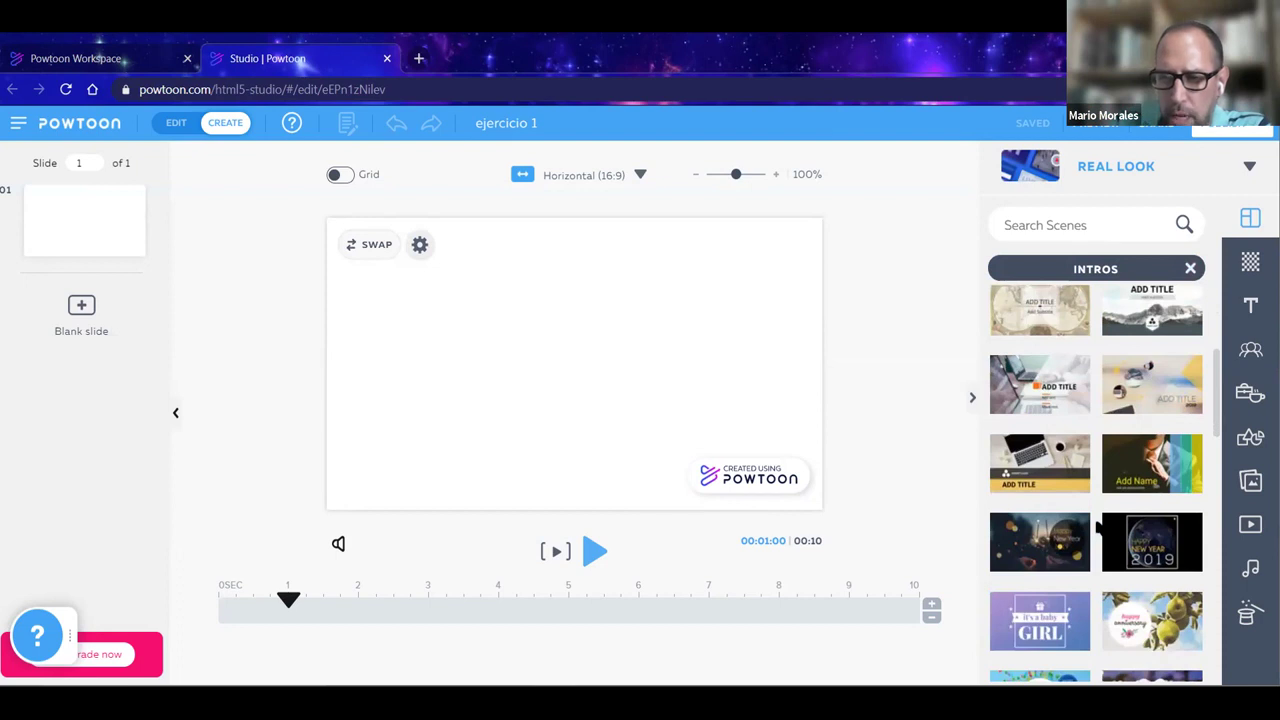
{"action": "left_click", "coordinate": [1036, 398]}
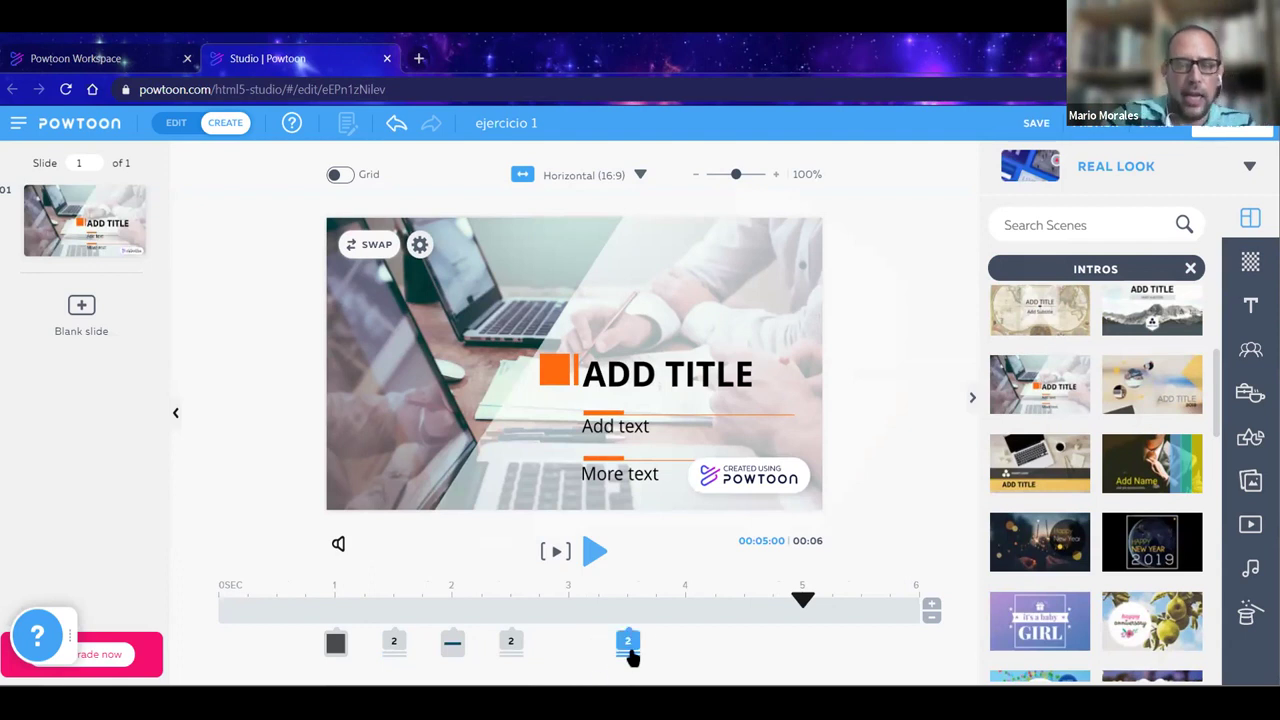
Inspect the scene's separate elements one by one: the orange square, title, divider line and the two text lines
{"action": "left_click", "coordinate": [554, 370]}
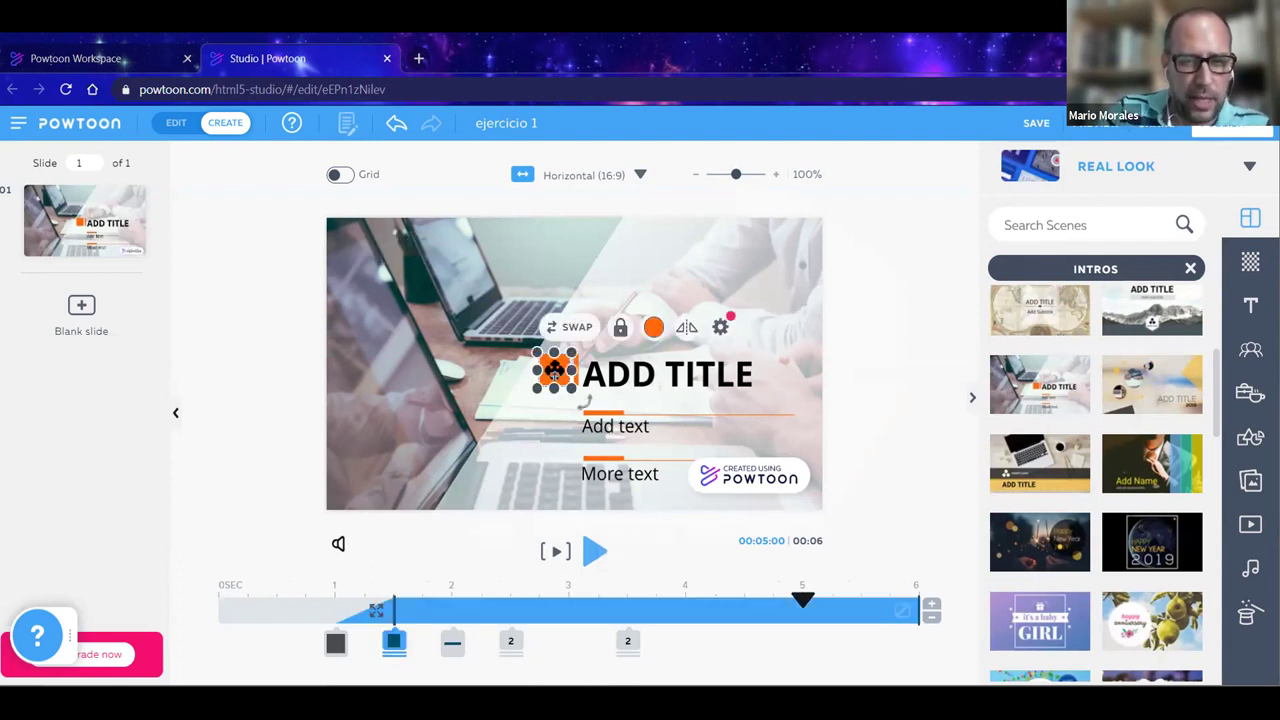
{"action": "left_click", "coordinate": [588, 372]}
{"action": "left_click", "coordinate": [575, 372]}
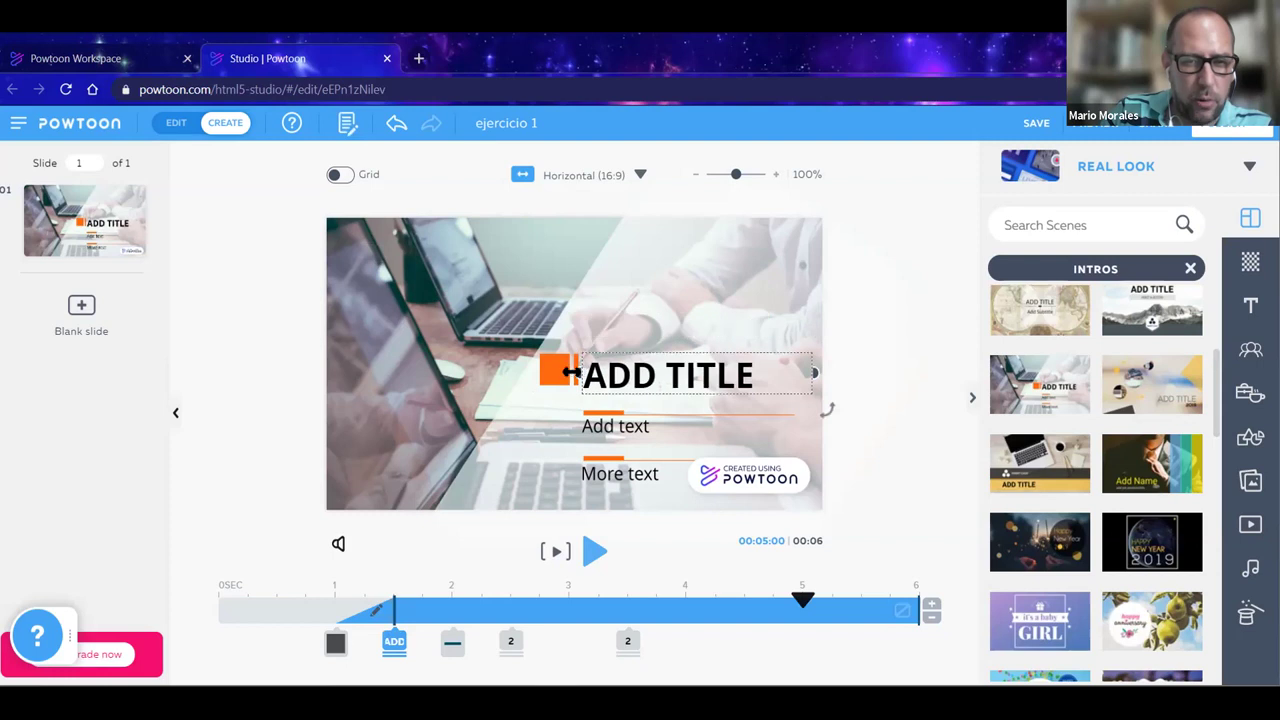
{"action": "left_click", "coordinate": [560, 411]}
{"action": "left_click", "coordinate": [591, 423]}
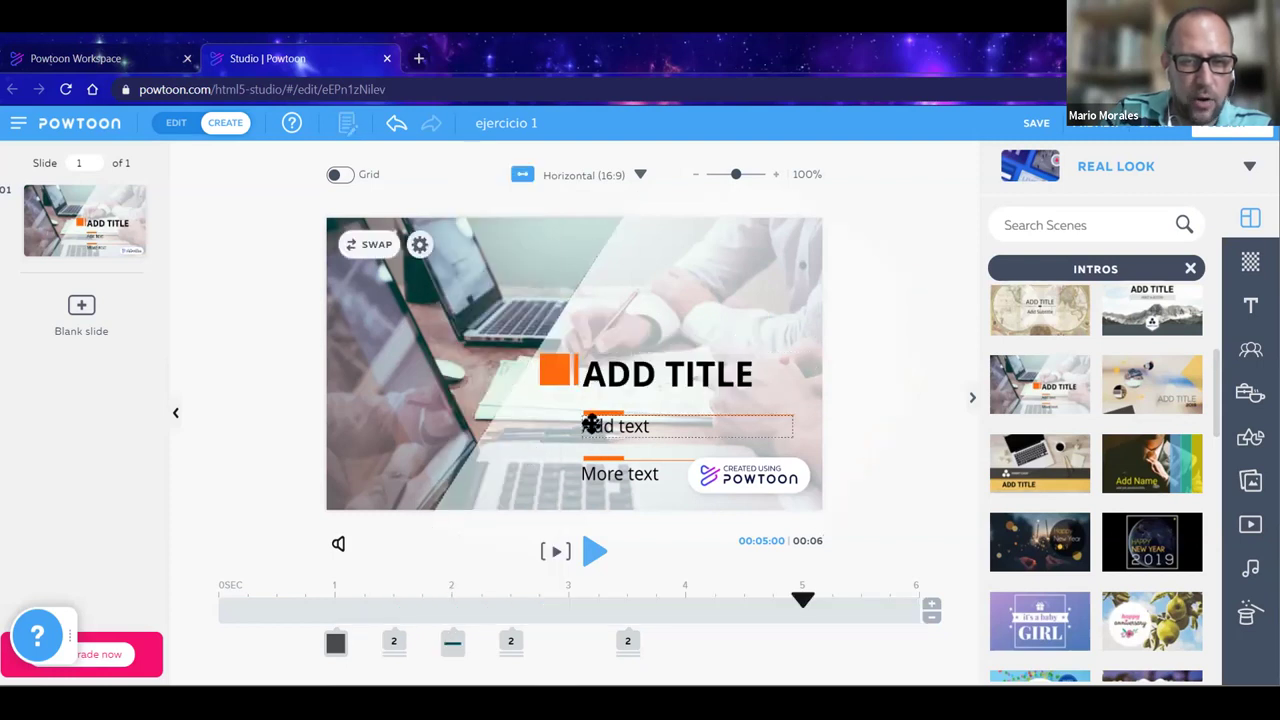
{"action": "left_click", "coordinate": [599, 412]}
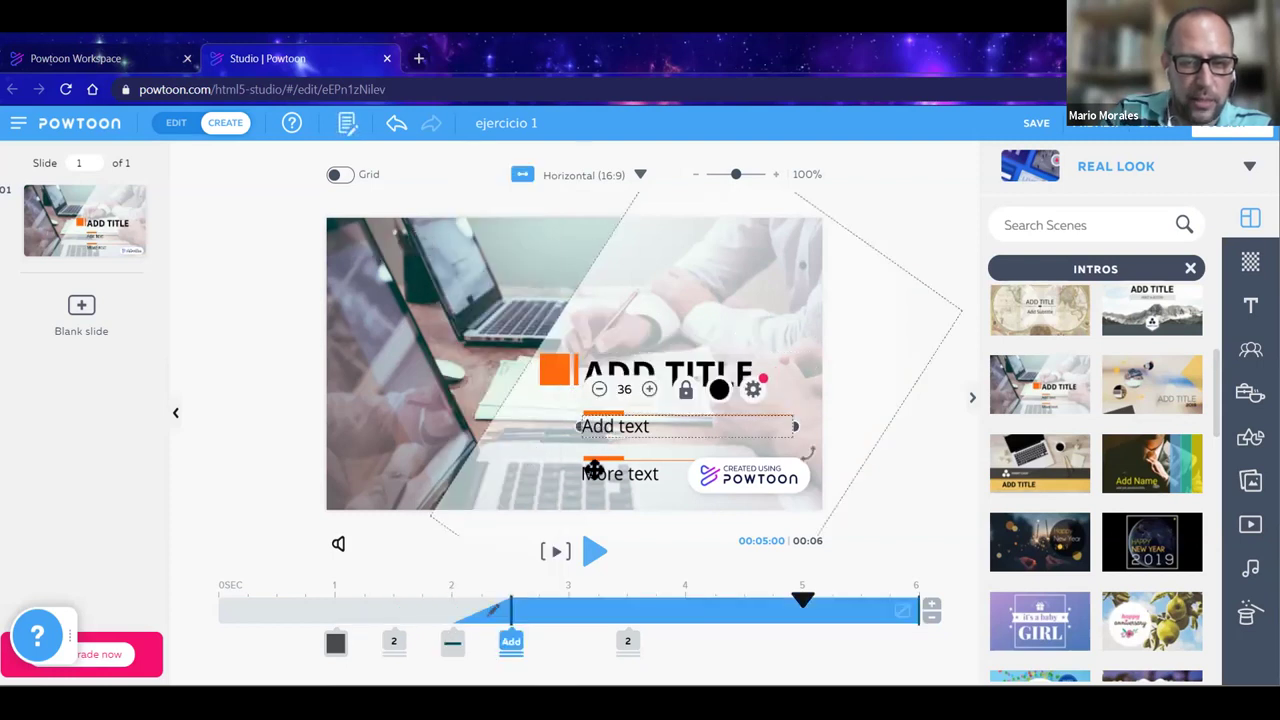
{"action": "left_click", "coordinate": [593, 474]}
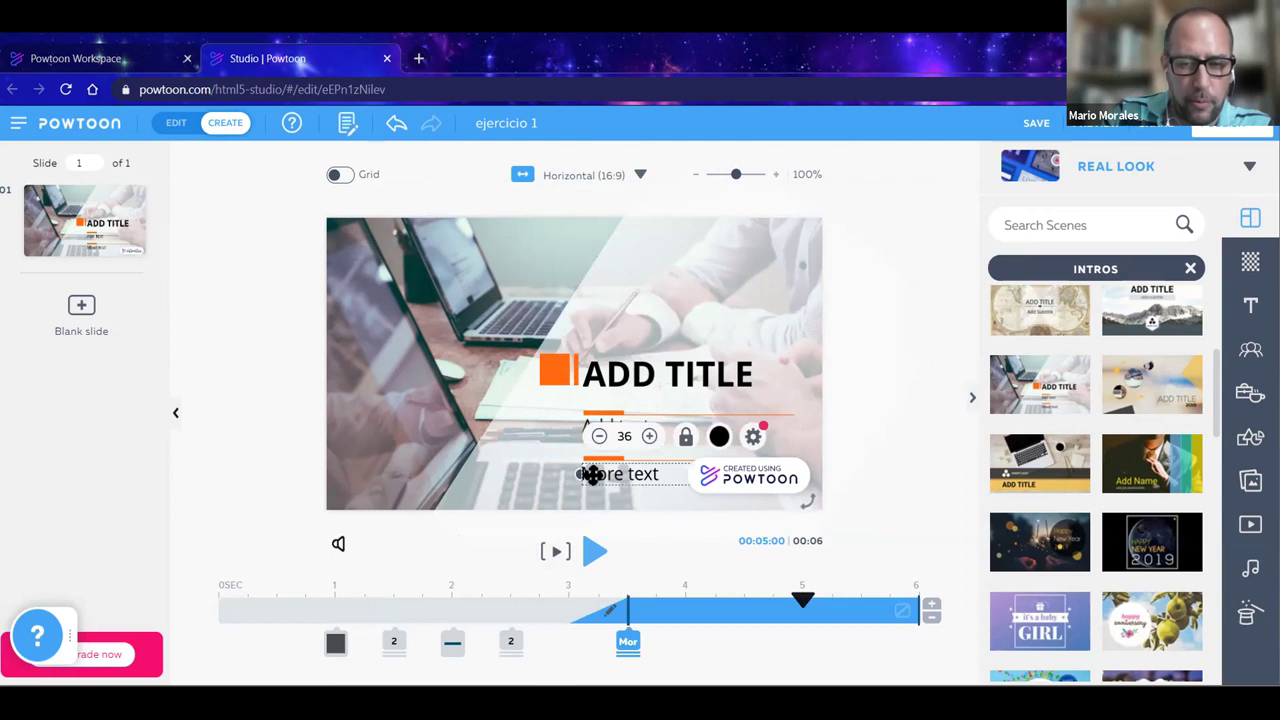
{"action": "left_click", "coordinate": [294, 440]}
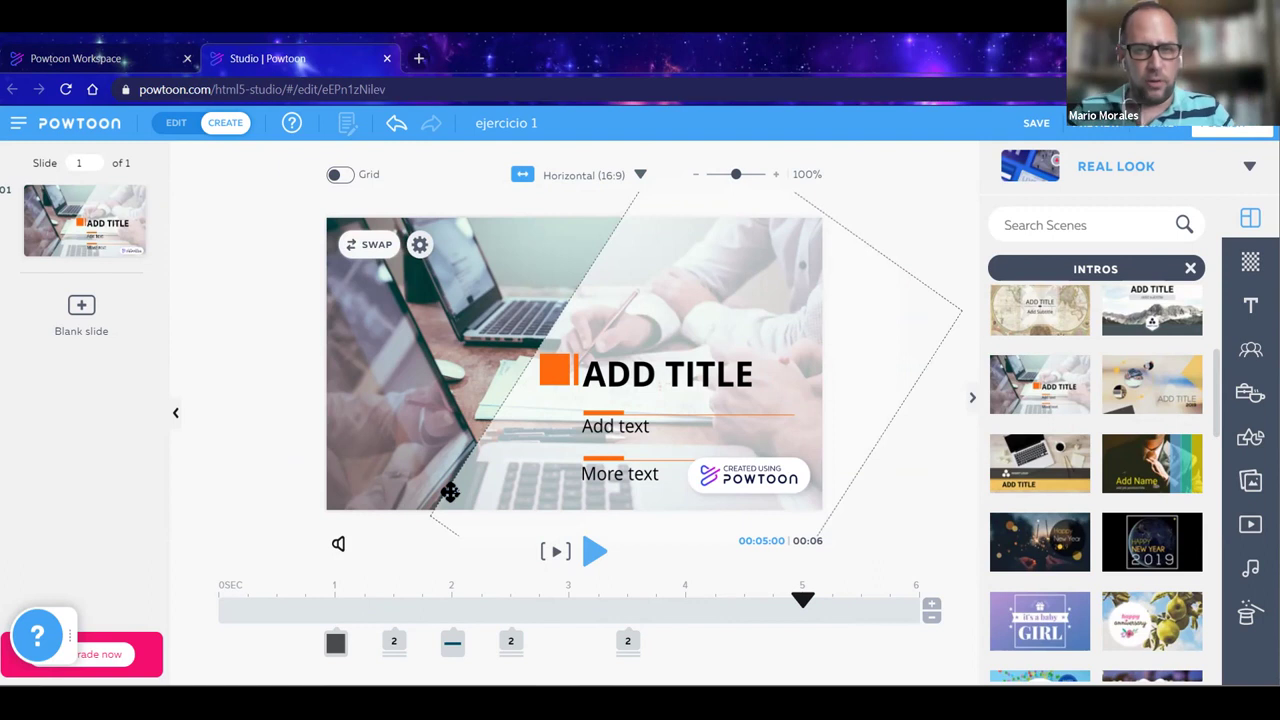
Rewind the timeline to 0 seconds and play the scene's built-in animation
{"action": "left_click", "coordinate": [594, 551]}
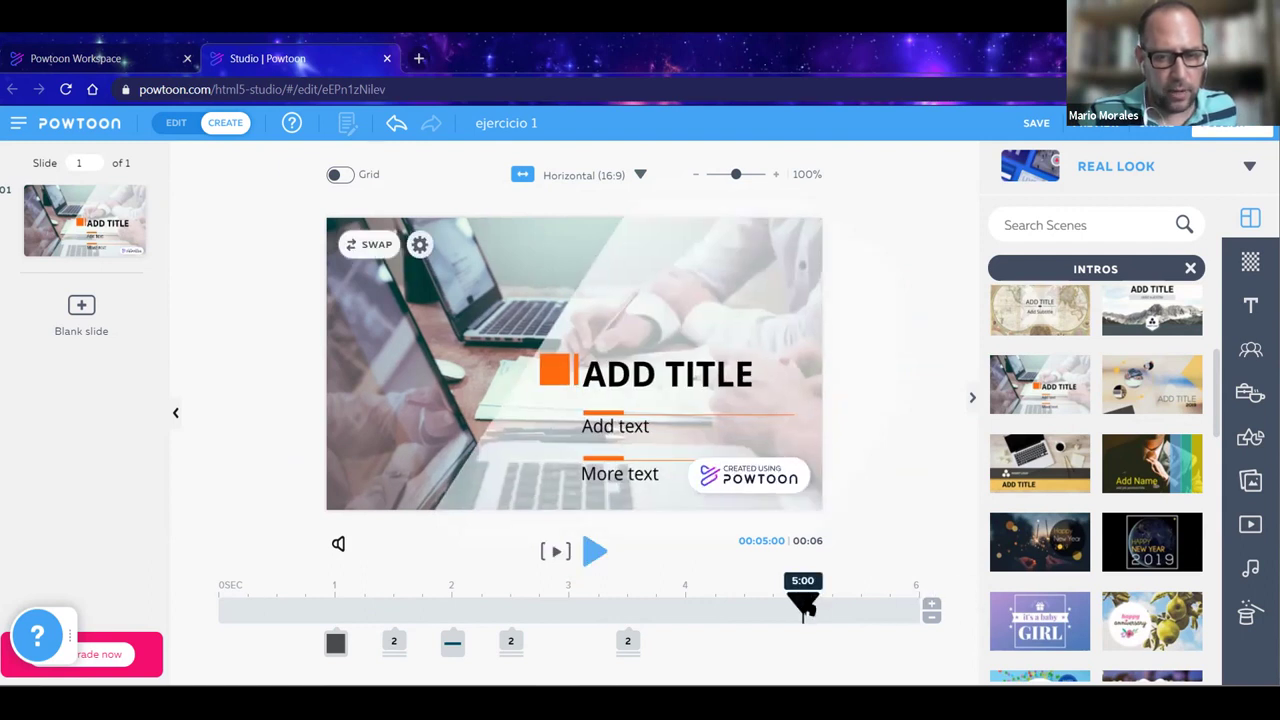
{"action": "left_click_drag", "start_coordinate": [656, 596], "coordinate": [180, 597]}
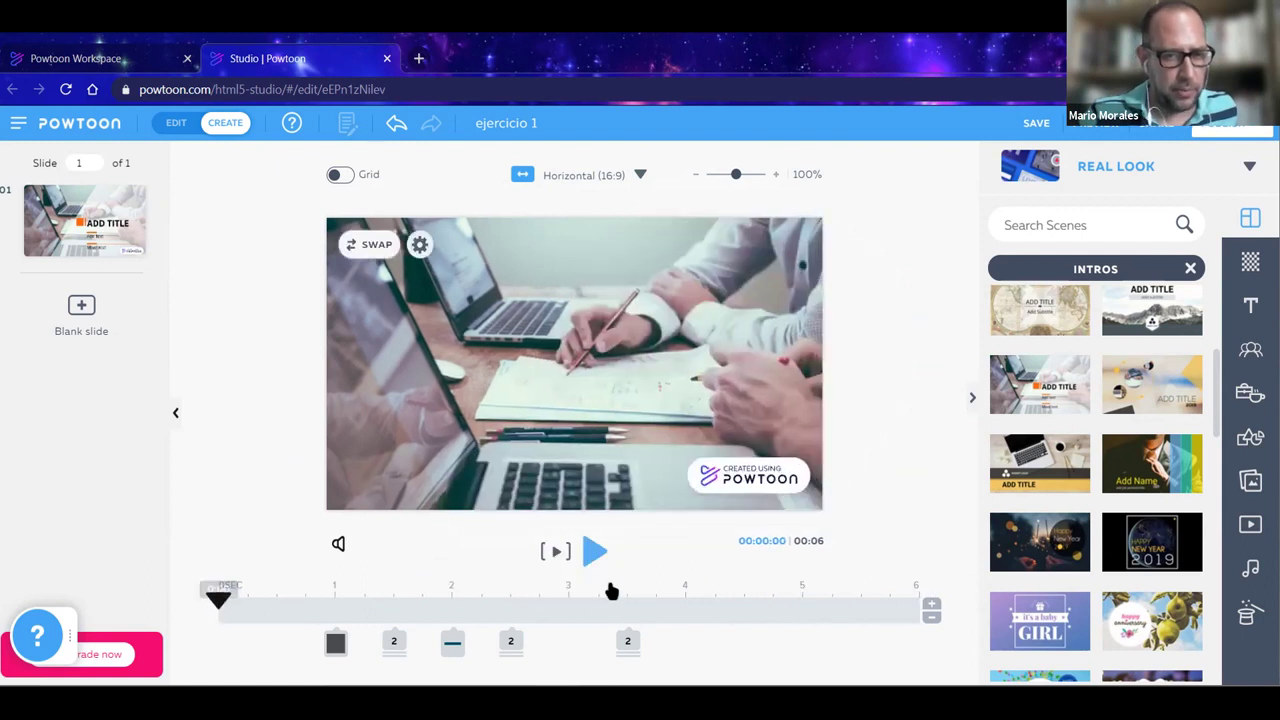
{"action": "left_click", "coordinate": [595, 555]}
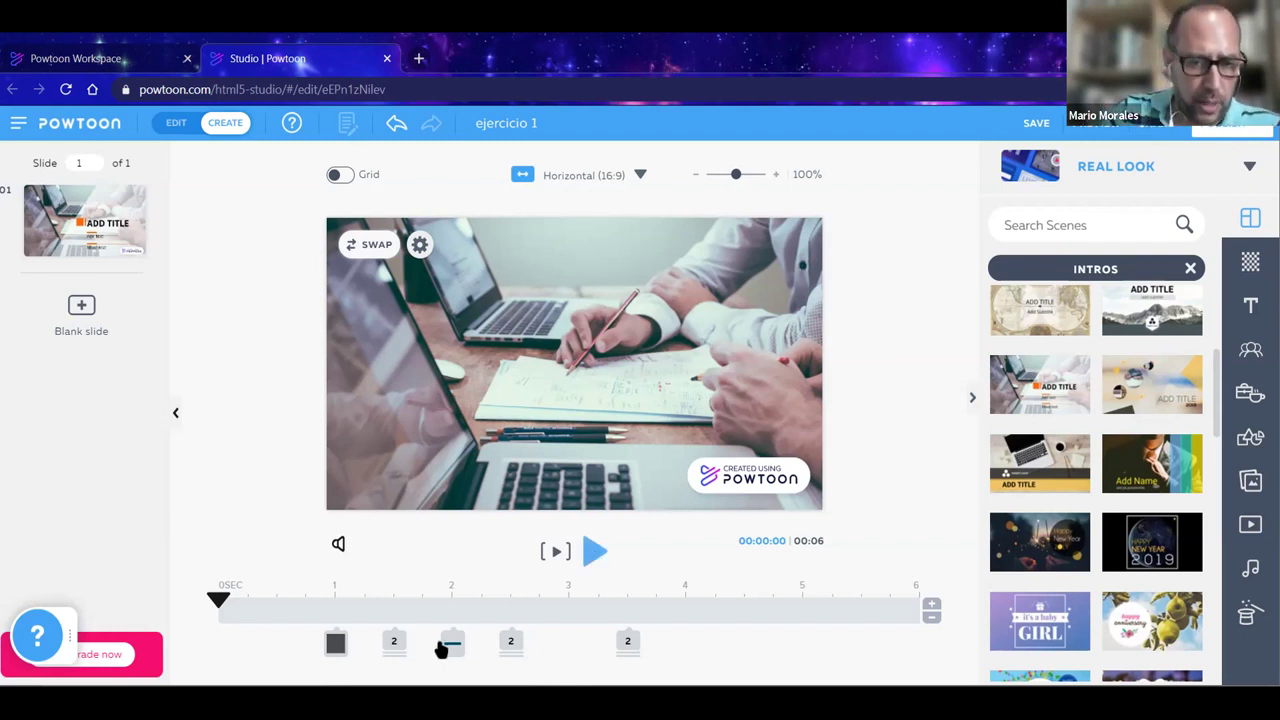
Set the playhead to about 4.25 seconds and replace the "ADD TITLE" text with "Ejercicio 1"
{"action": "left_click_drag", "start_coordinate": [218, 603], "coordinate": [718, 608]}
{"action": "left_click", "coordinate": [645, 375]}
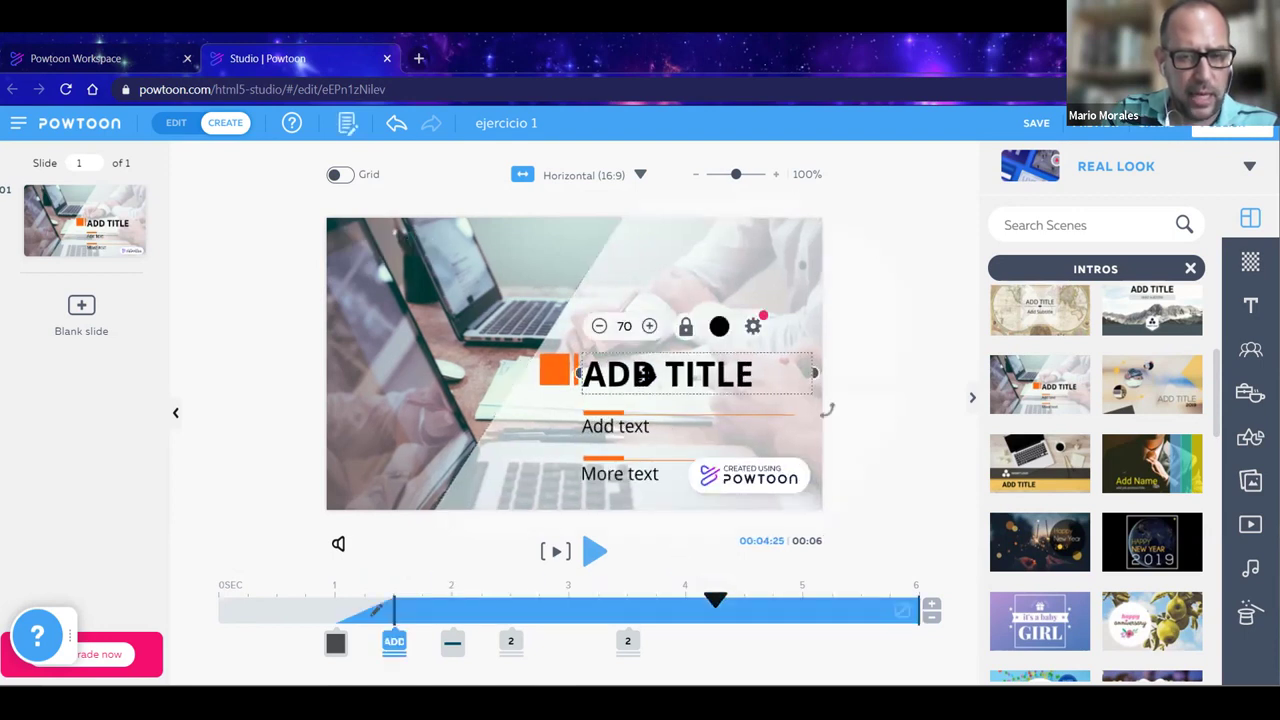
{"action": "double_click", "coordinate": [648, 373]}
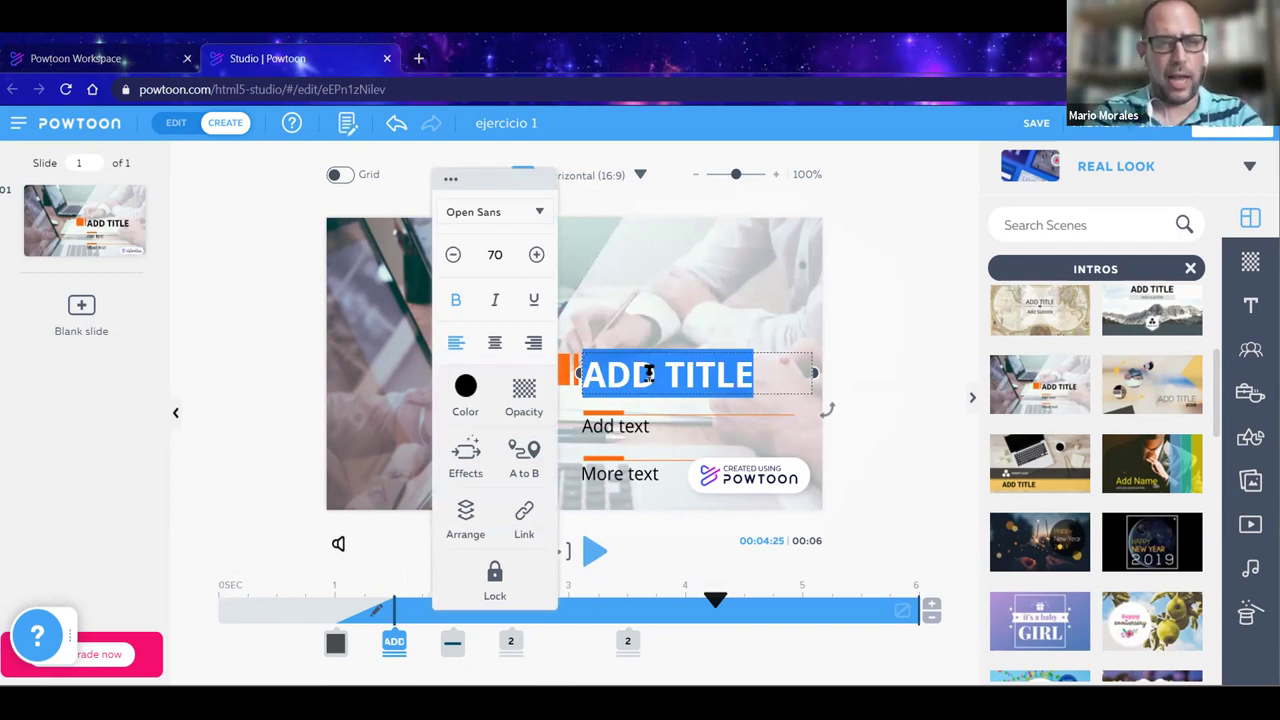
{"action": "type", "text": "Ej"}
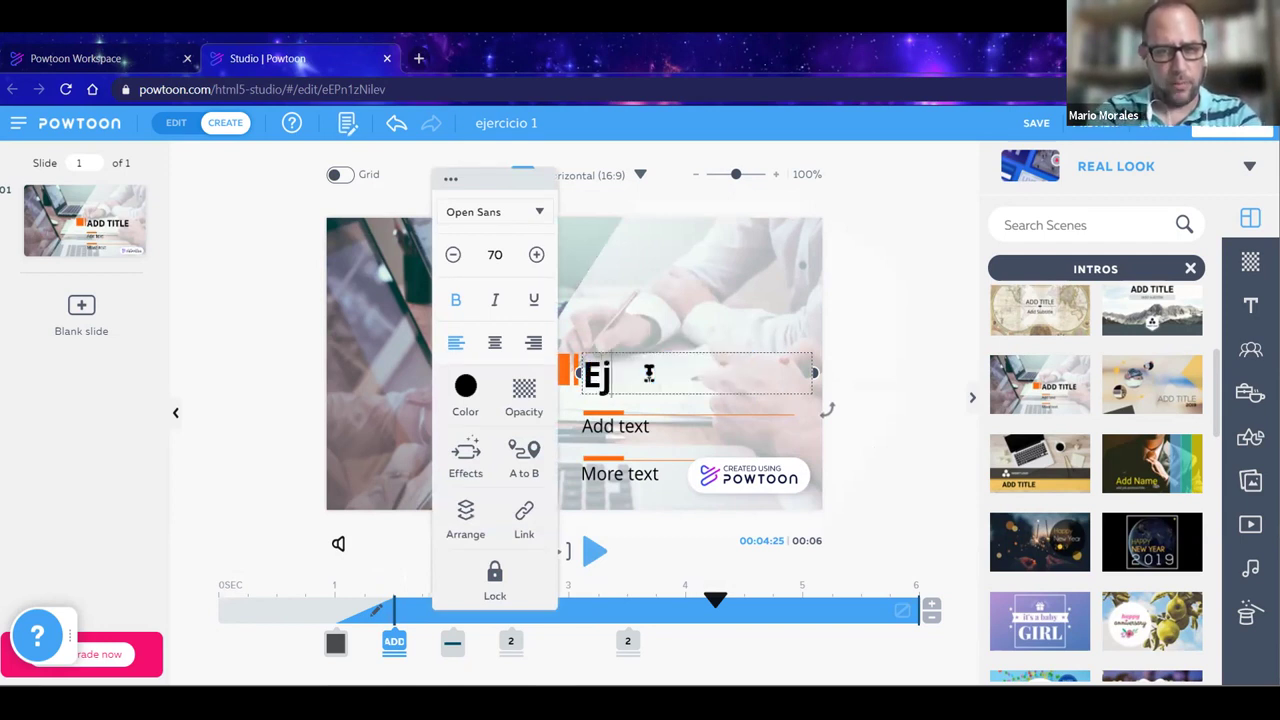
{"action": "type", "text": "ercicio 1"}
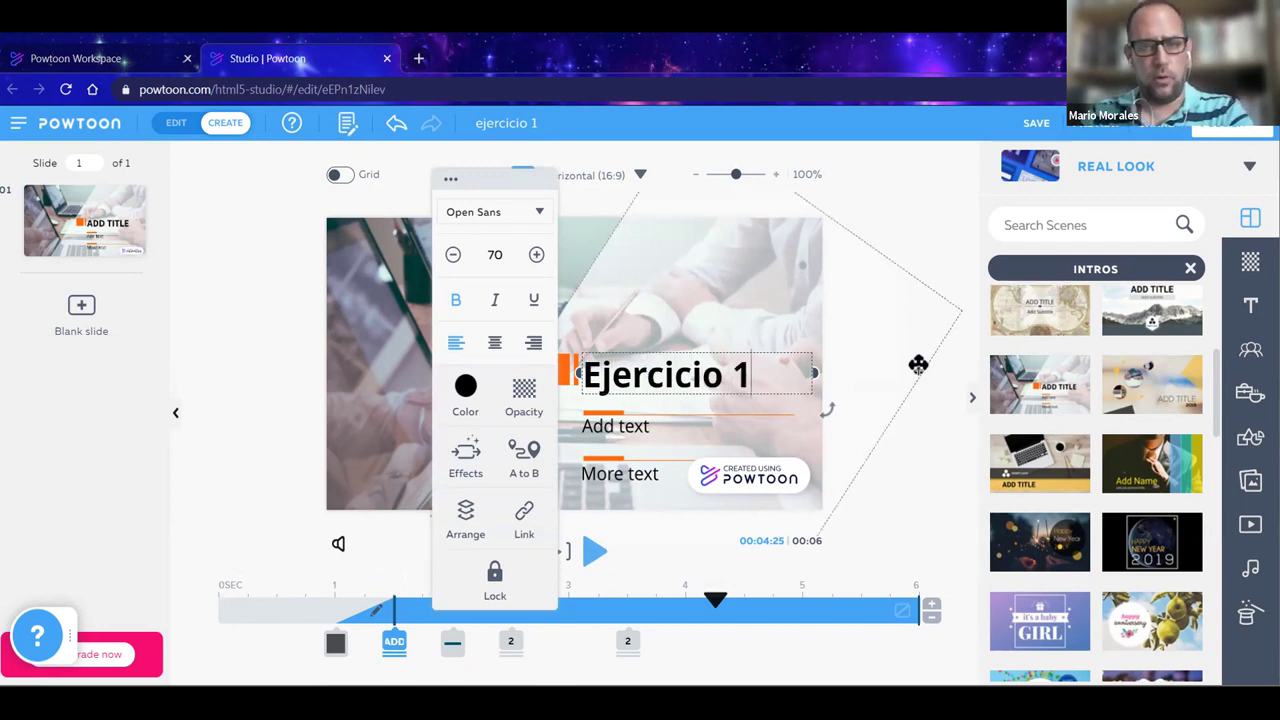
{"action": "left_click", "coordinate": [938, 220]}
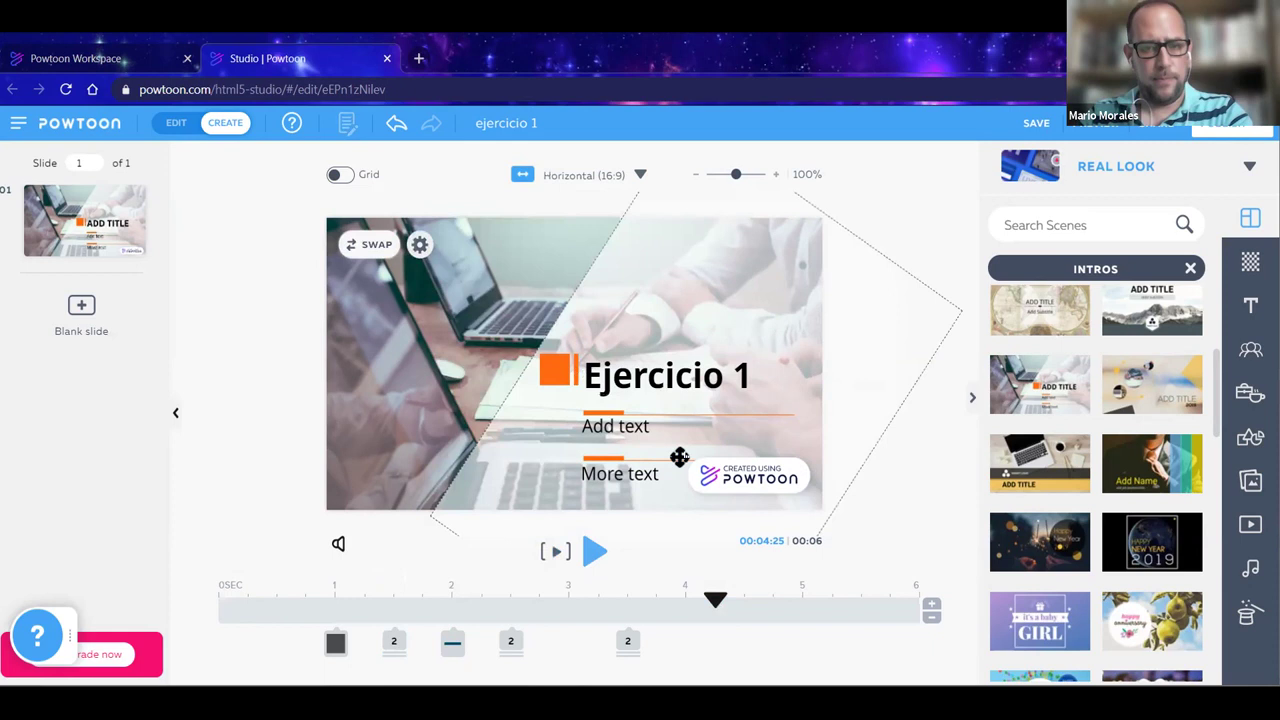
Replace "Add text" with the presenter's full name and "More text" with "Universidad Ibero"
{"action": "left_click", "coordinate": [646, 429]}
{"action": "left_click", "coordinate": [646, 429]}
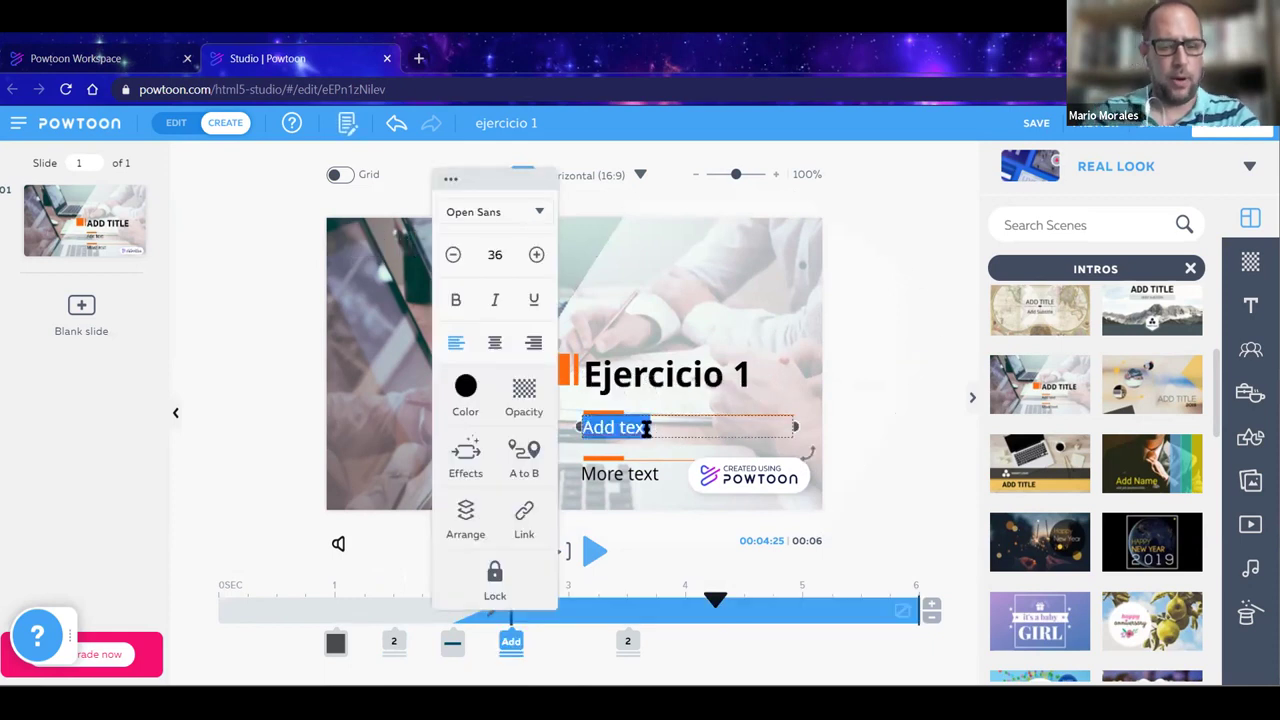
{"action": "type", "text": "Mario Morales"}
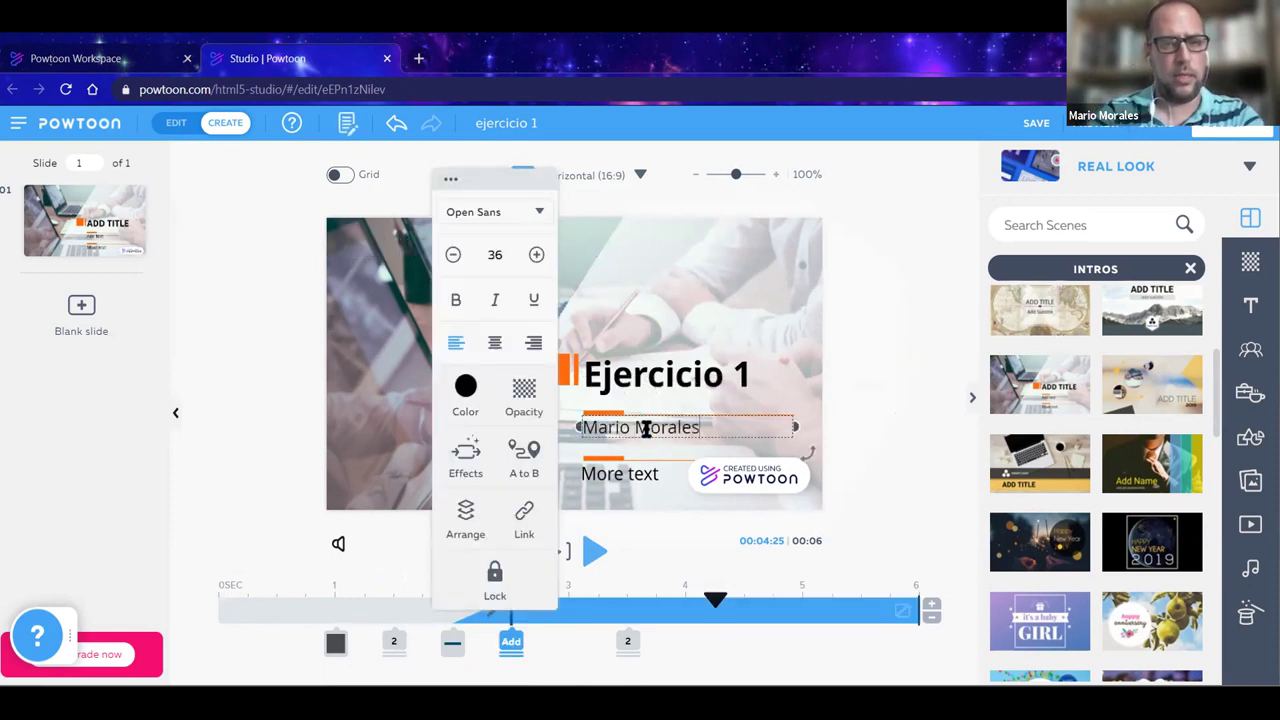
{"action": "double_click", "coordinate": [645, 478]}
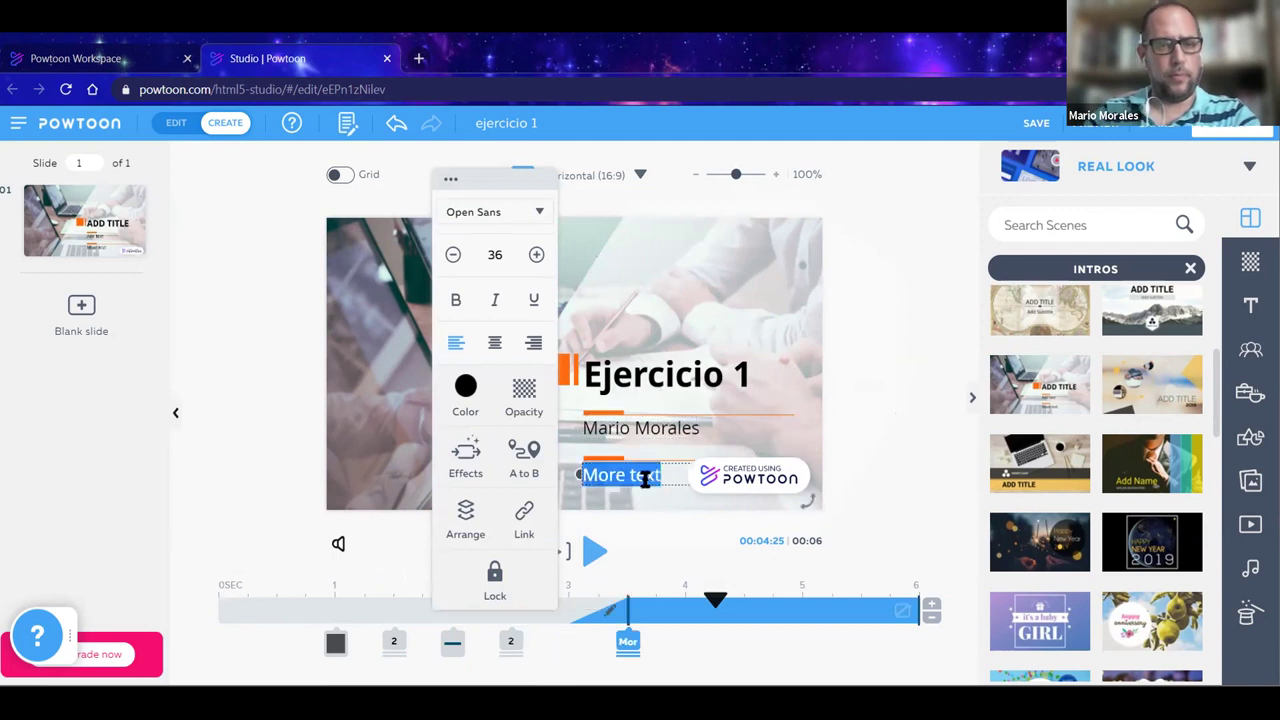
{"action": "type", "text": "Universidad I"}
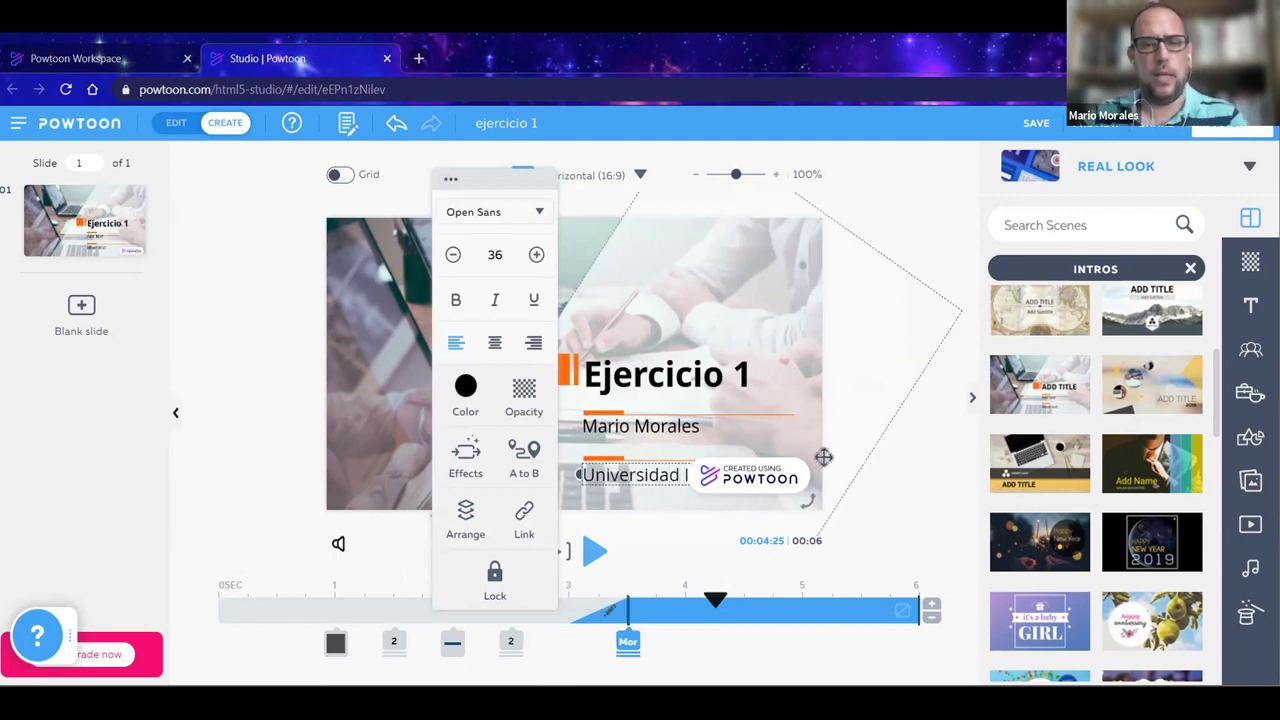
{"action": "left_click", "coordinate": [886, 513]}
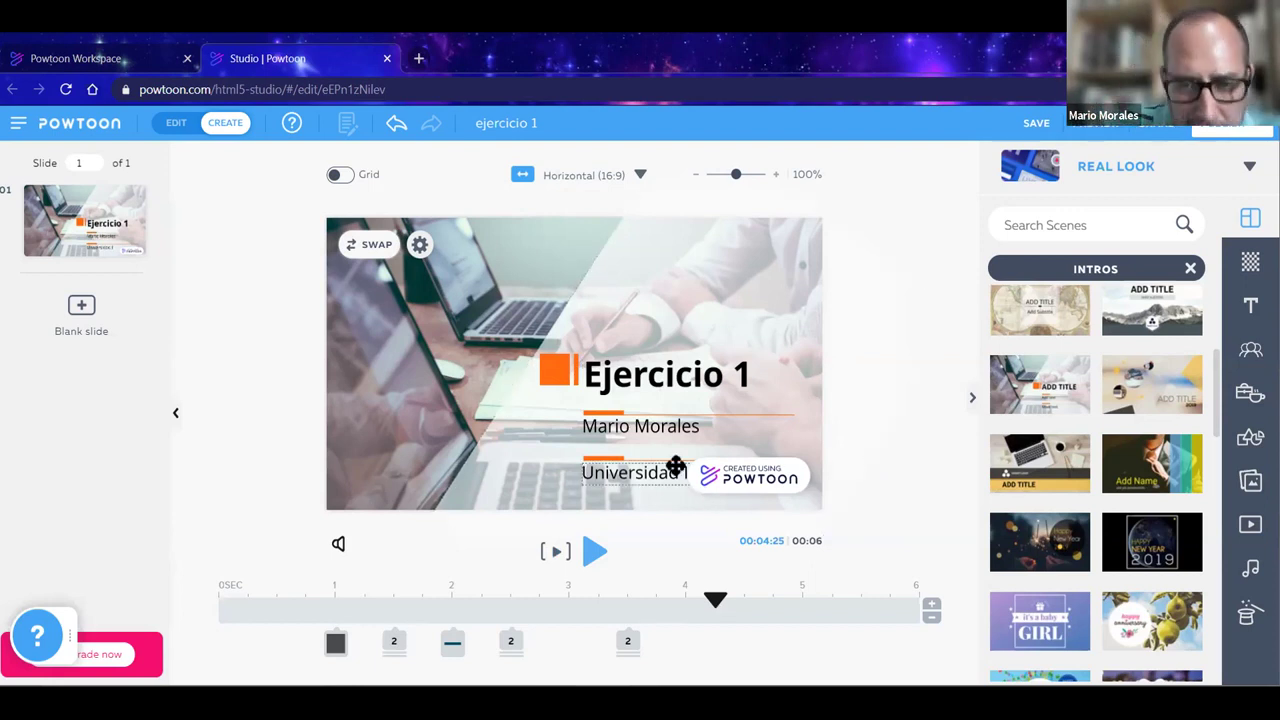
Shift the lower orange divider line and the university text leftward on the slide, clear of the Powtoon watermark
{"action": "left_click", "coordinate": [610, 458]}
{"action": "left_click", "coordinate": [609, 458]}
{"action": "left_click_drag", "start_coordinate": [609, 458], "coordinate": [506, 457]}
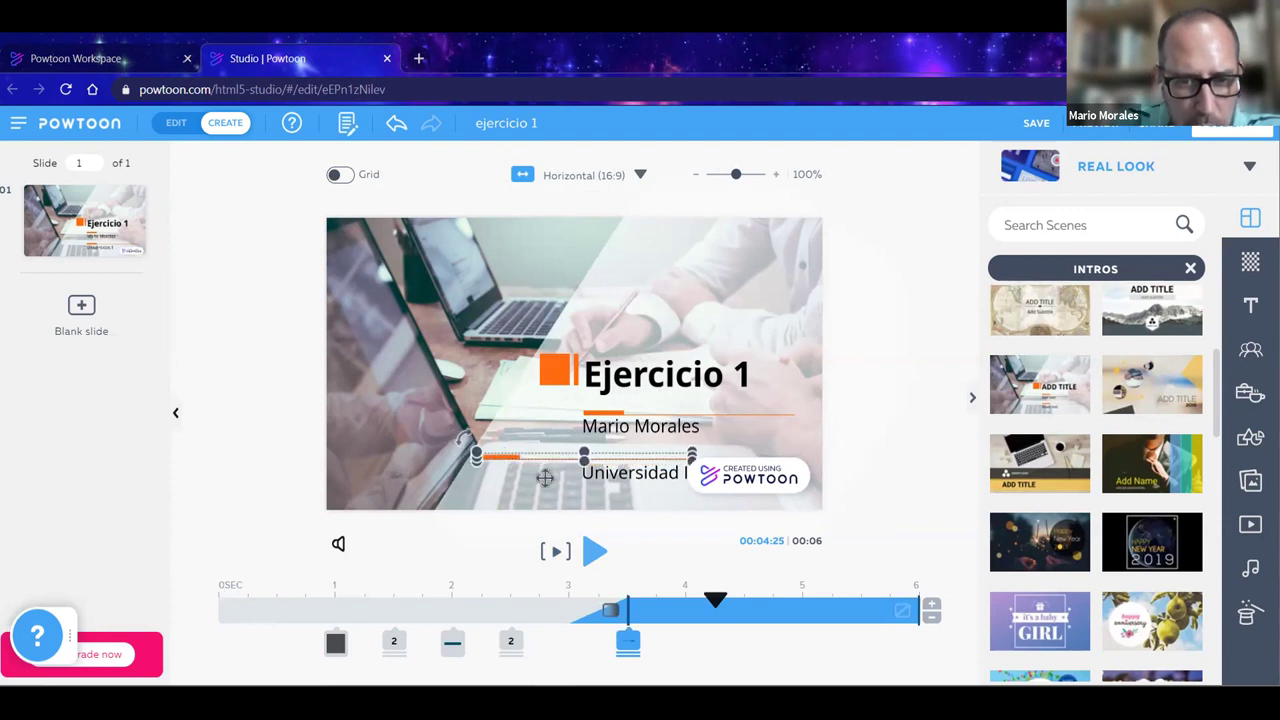
{"action": "left_click", "coordinate": [597, 477]}
{"action": "left_click_drag", "start_coordinate": [595, 479], "coordinate": [486, 480]}
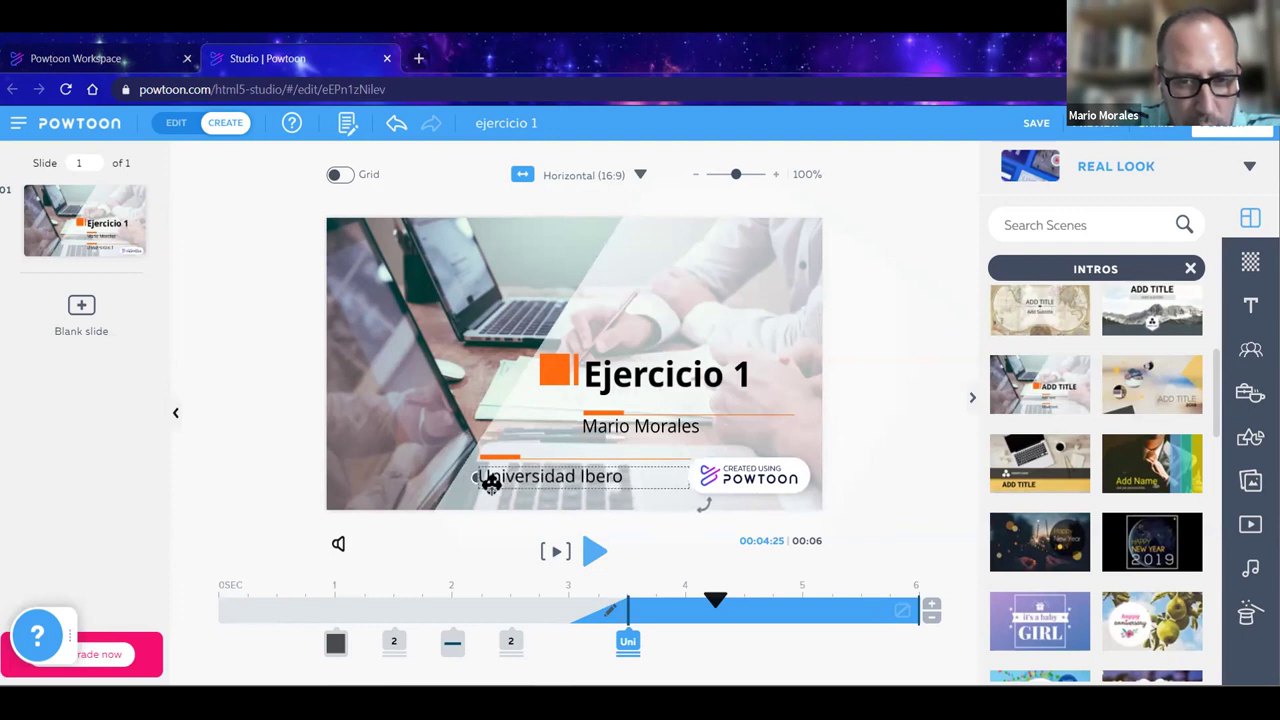
{"action": "left_click", "coordinate": [846, 447]}
{"action": "left_click", "coordinate": [927, 500]}
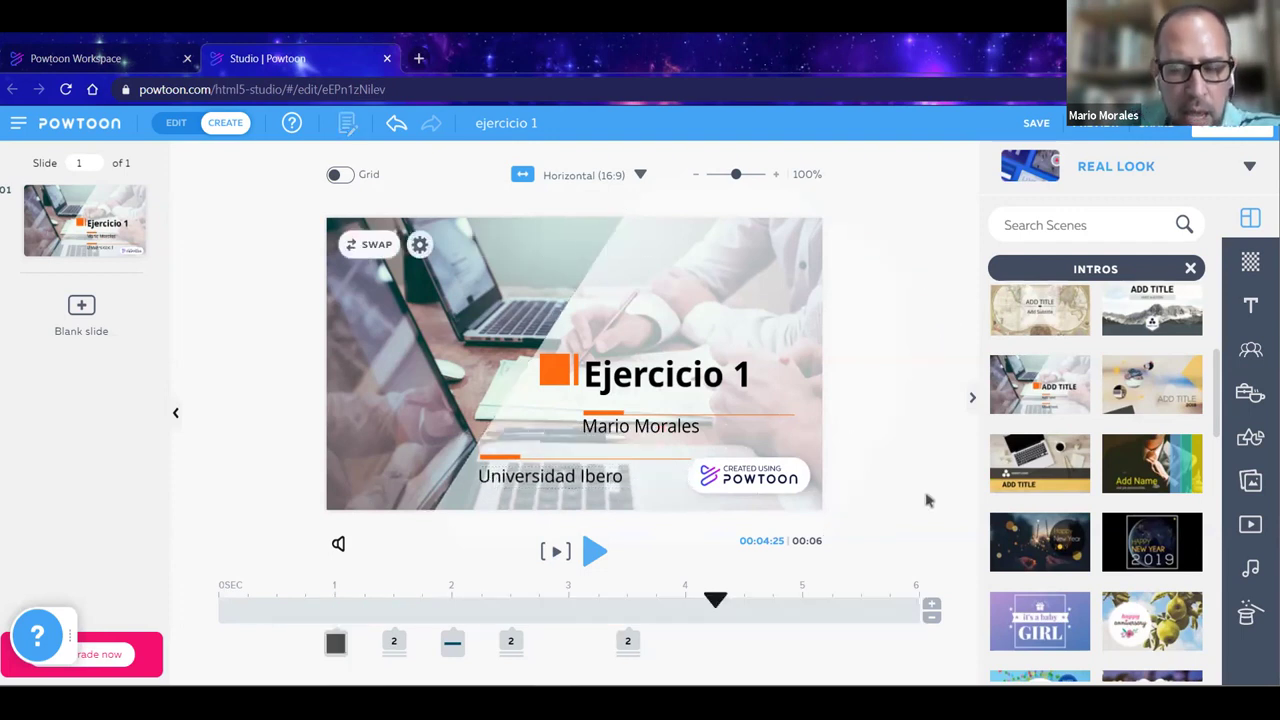
Preview the edited slide from 0 seconds to check how the new texts animate
{"action": "mouse_move", "coordinate": [715, 605]}
{"action": "left_click_drag", "start_coordinate": [715, 605], "coordinate": [151, 580]}
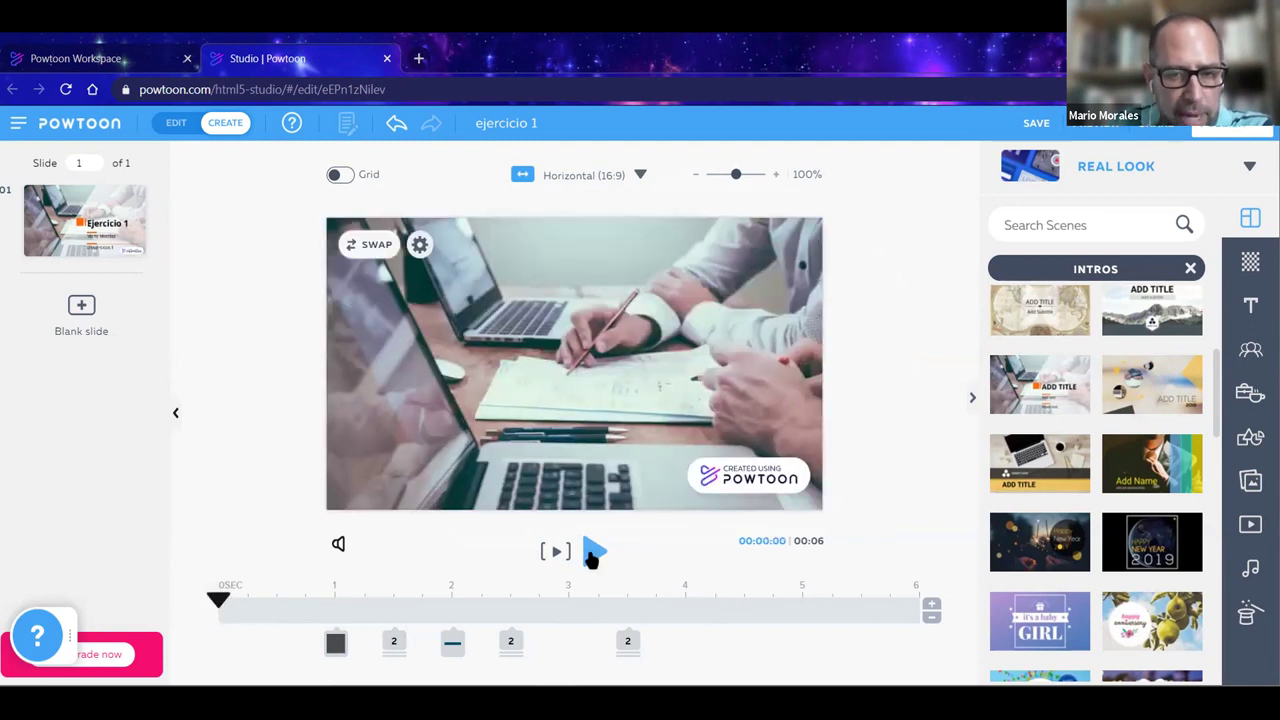
{"action": "left_click", "coordinate": [593, 554]}
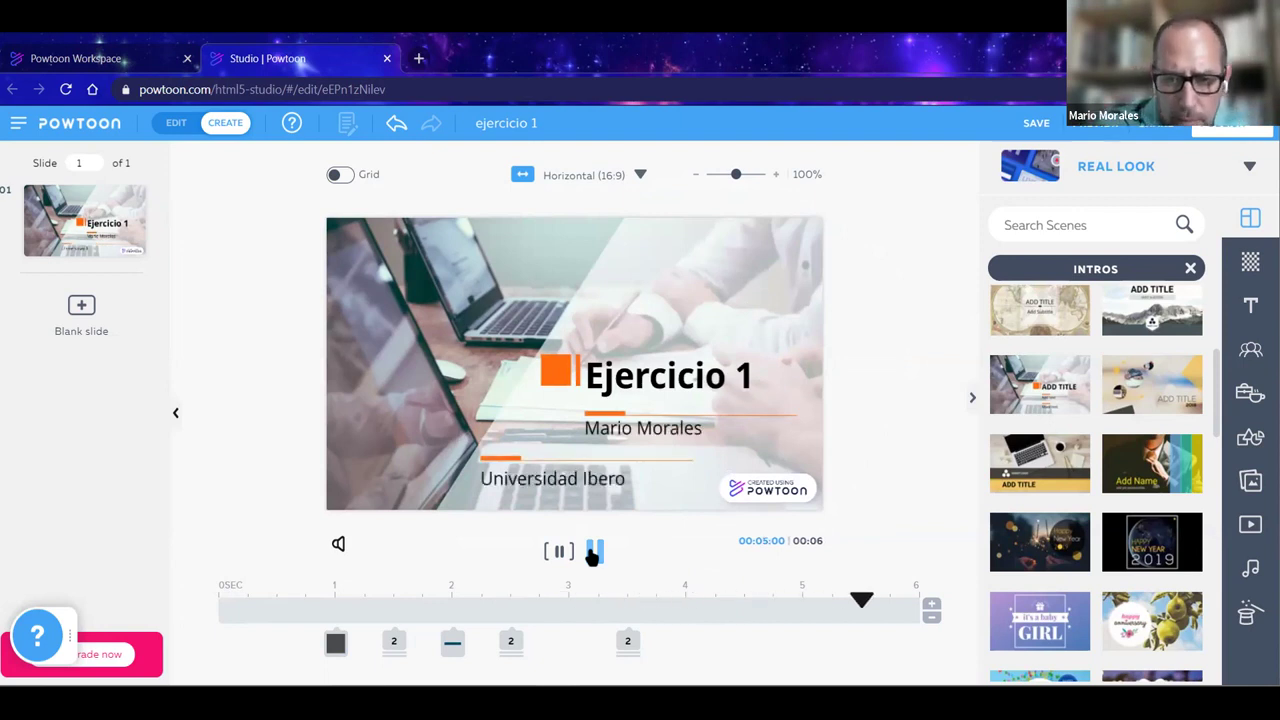
{"action": "left_click", "coordinate": [593, 554]}
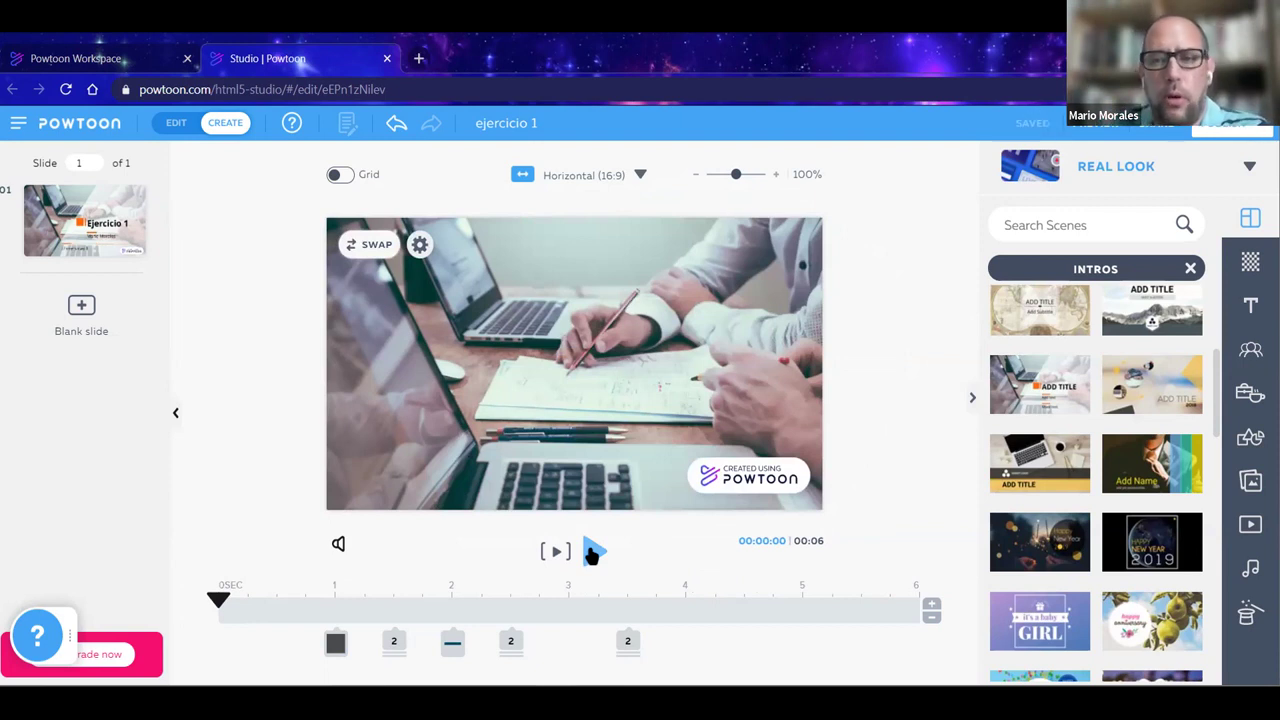
{"action": "scroll", "coordinate": [1081, 594], "scroll_direction": "down", "scroll_amount": 5}
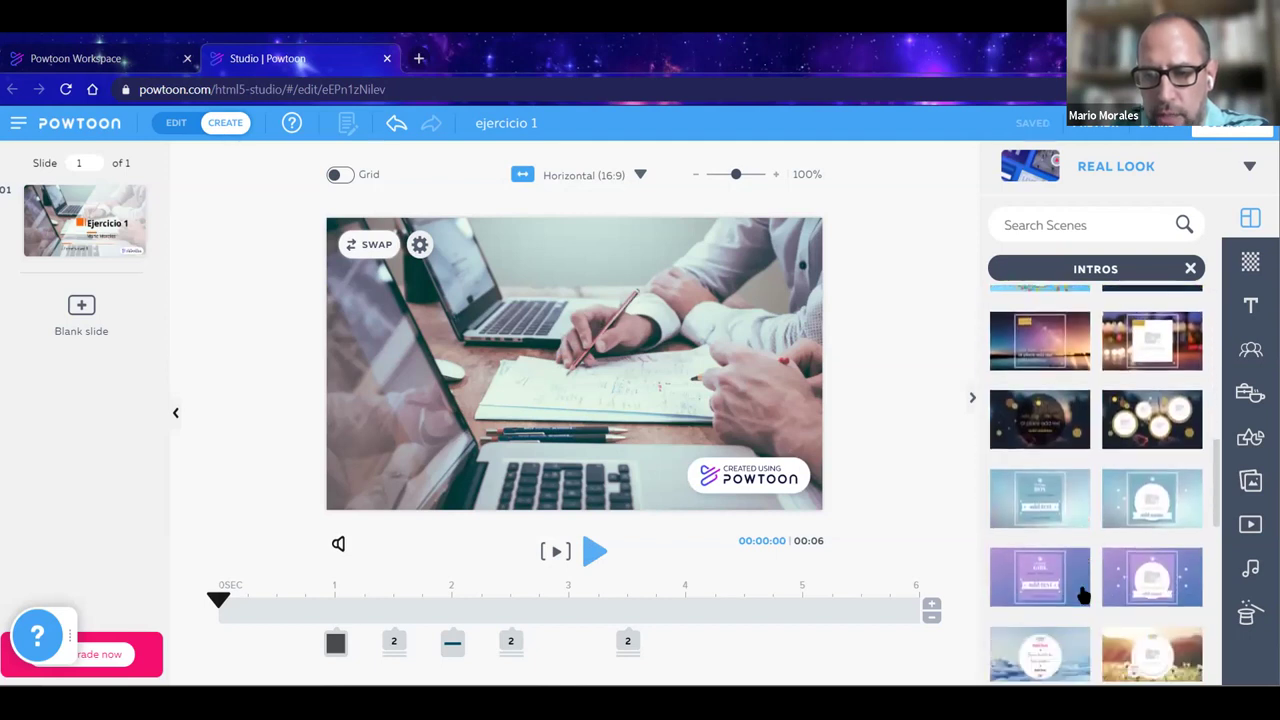
{"action": "scroll", "coordinate": [1095, 455], "scroll_direction": "up", "scroll_amount": 10}
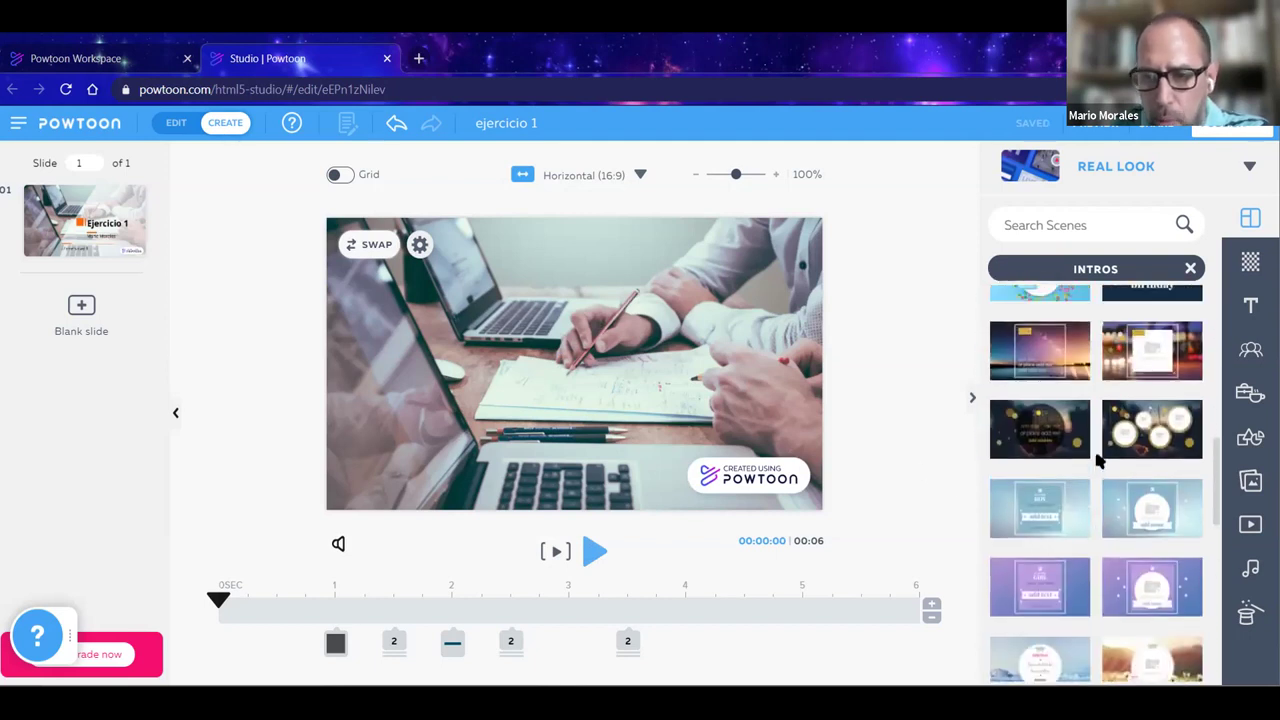
{"action": "left_click", "coordinate": [1097, 456]}
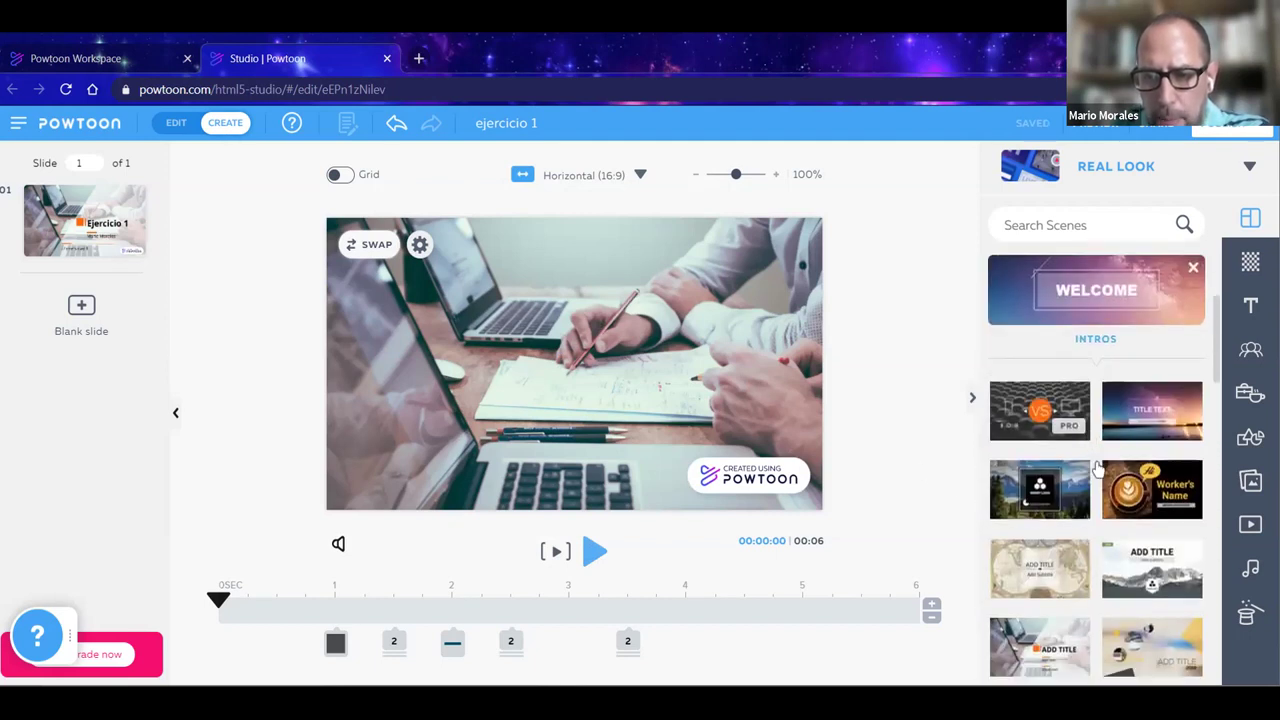
{"action": "scroll", "coordinate": [1108, 531], "scroll_direction": "down", "scroll_amount": 1}
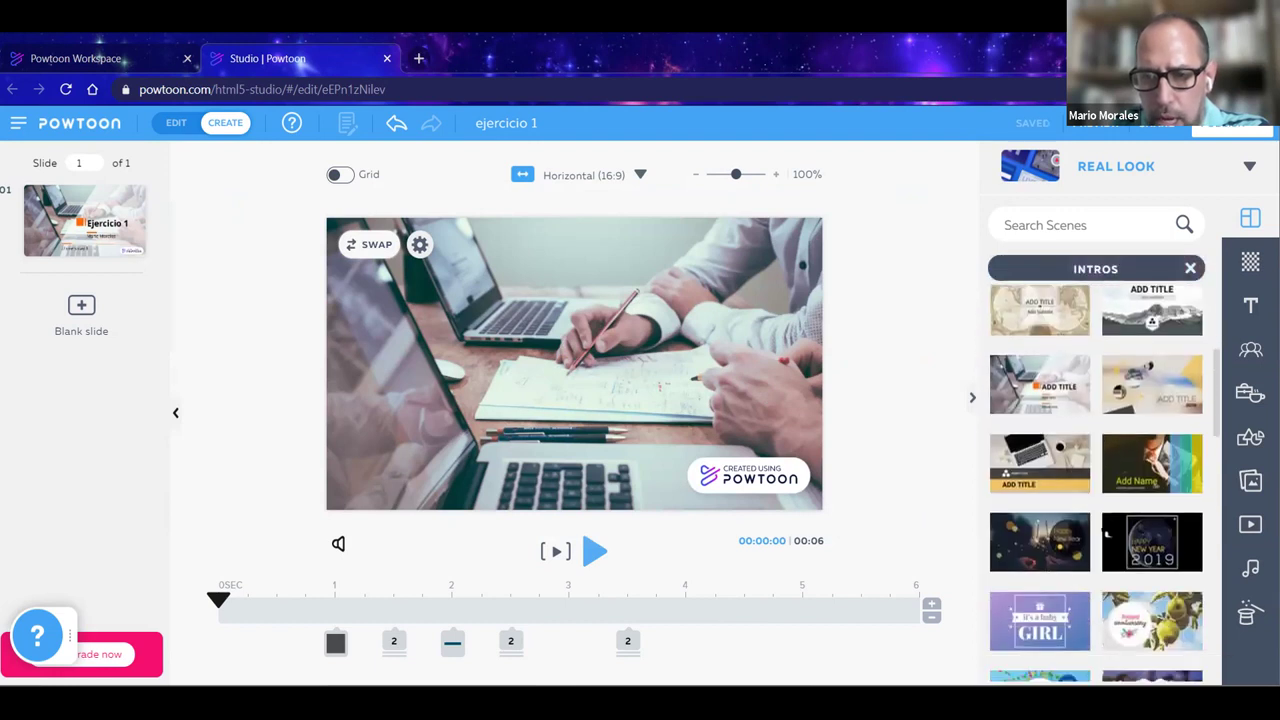
Browse the remaining scenes in the Intros category through to its end
{"action": "scroll", "coordinate": [1107, 535], "scroll_direction": "down", "scroll_amount": 10}
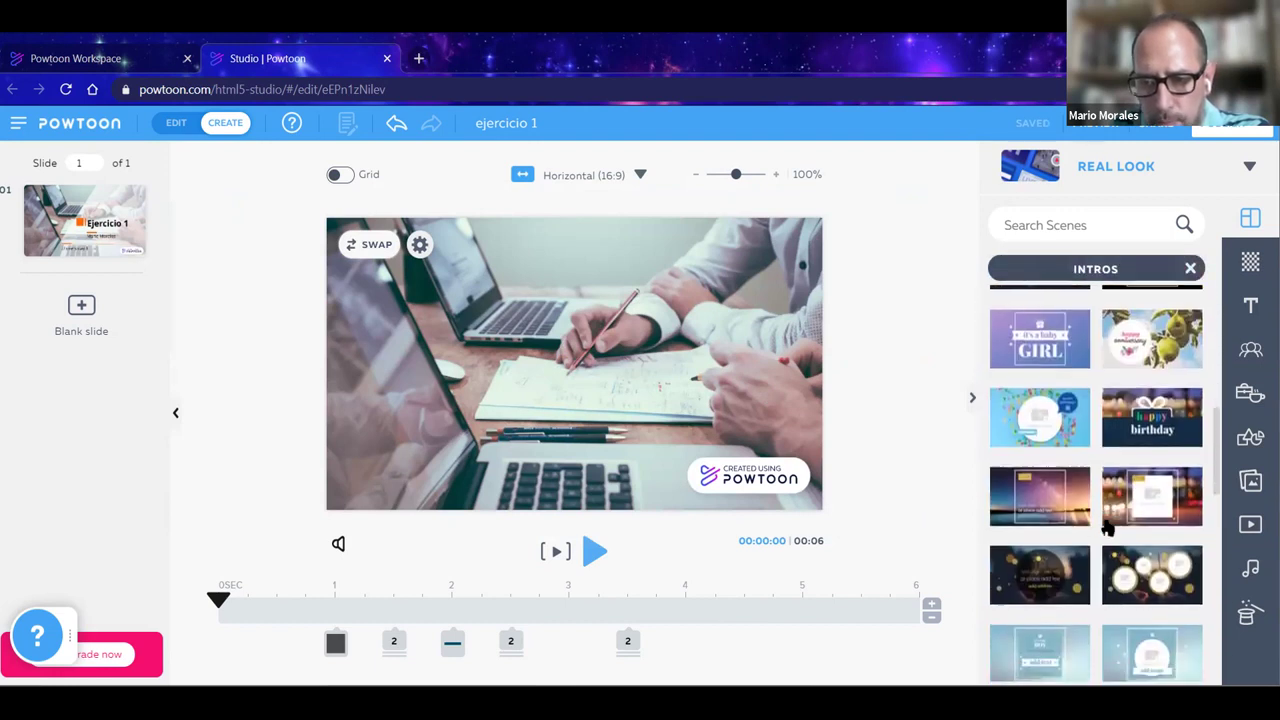
{"action": "scroll", "coordinate": [1107, 530], "scroll_direction": "down", "scroll_amount": 4}
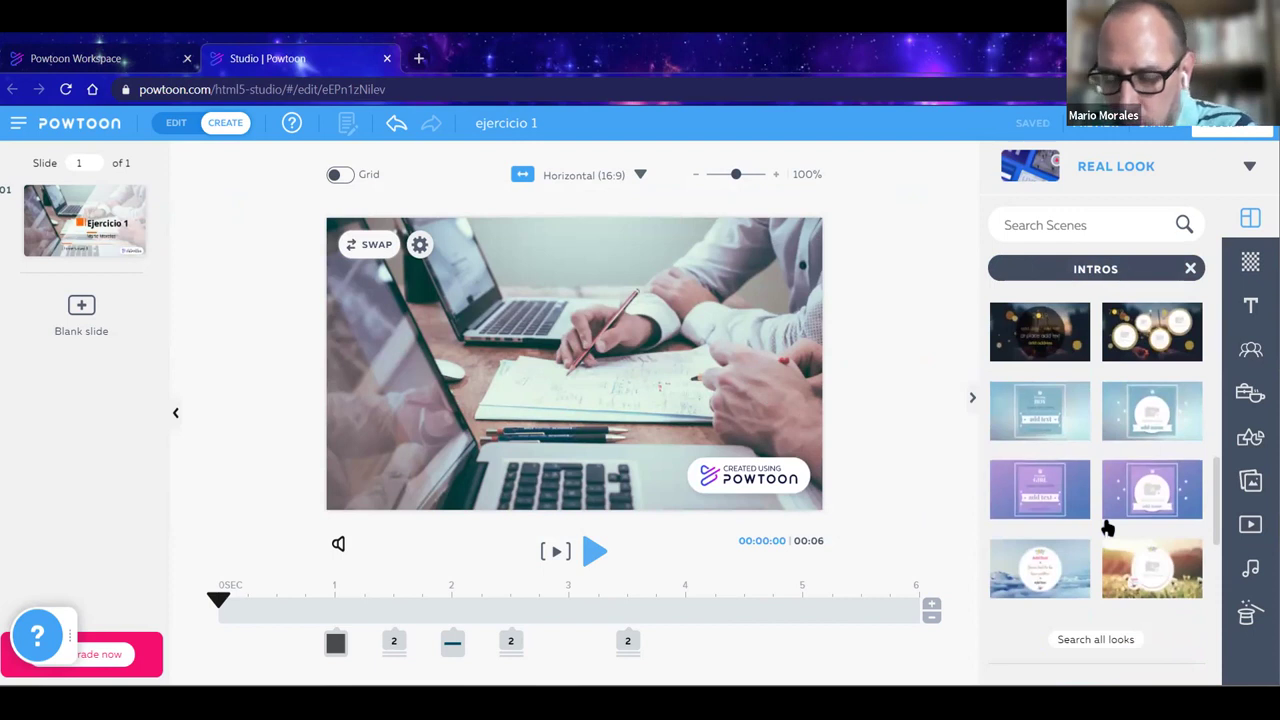
{"action": "scroll", "coordinate": [1107, 530], "scroll_direction": "down", "scroll_amount": 5}
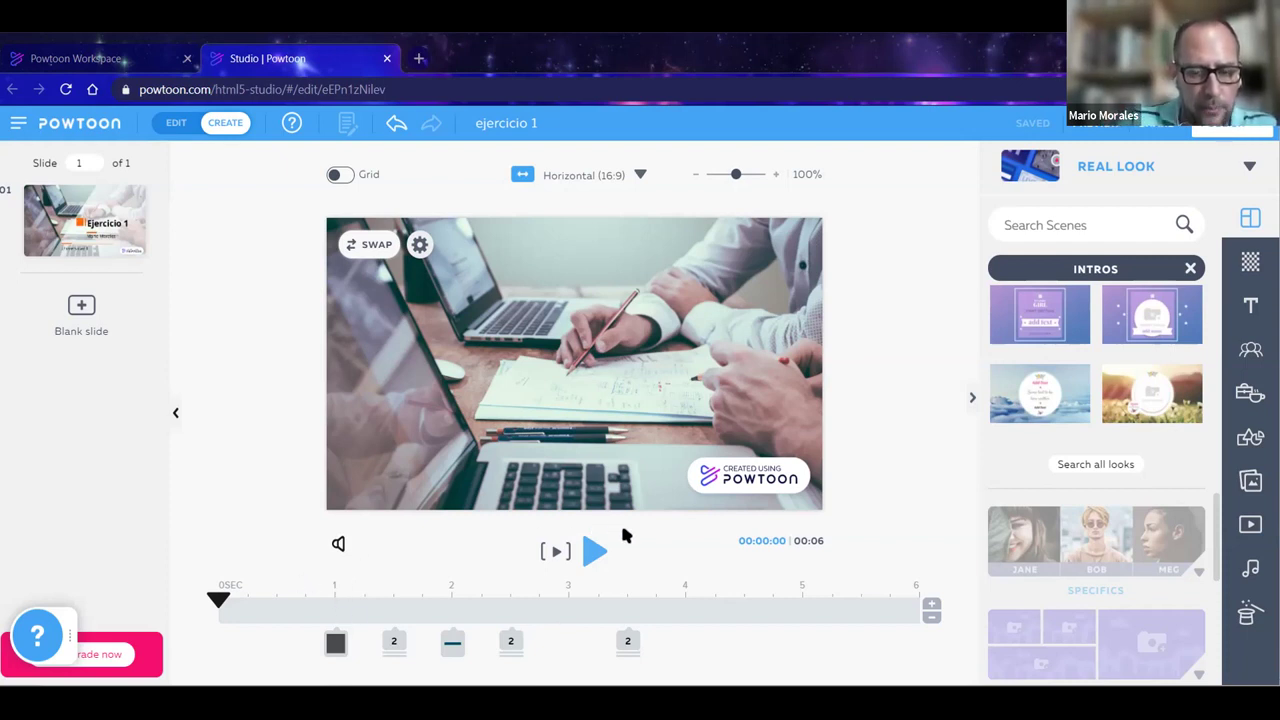
Play the slide's animation from 0 seconds and scrub the playhead along the timeline to 4.25 seconds
{"action": "left_click", "coordinate": [557, 556]}
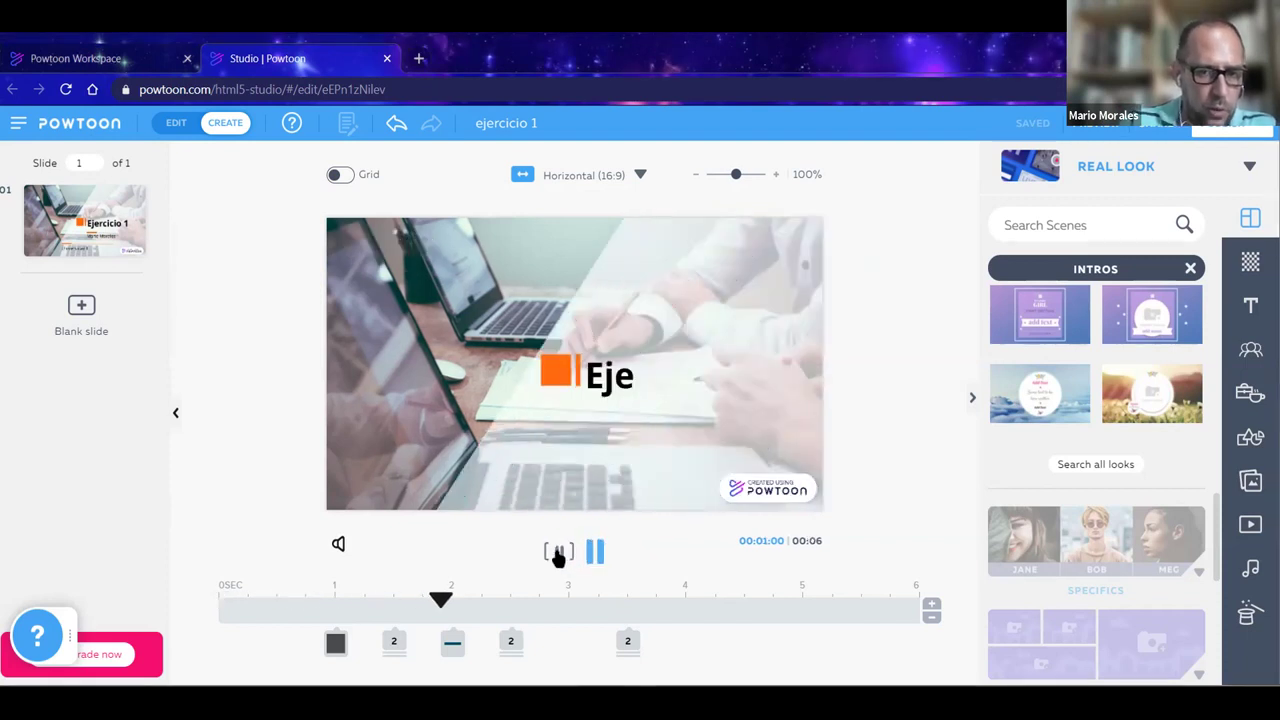
{"action": "left_click", "coordinate": [590, 552]}
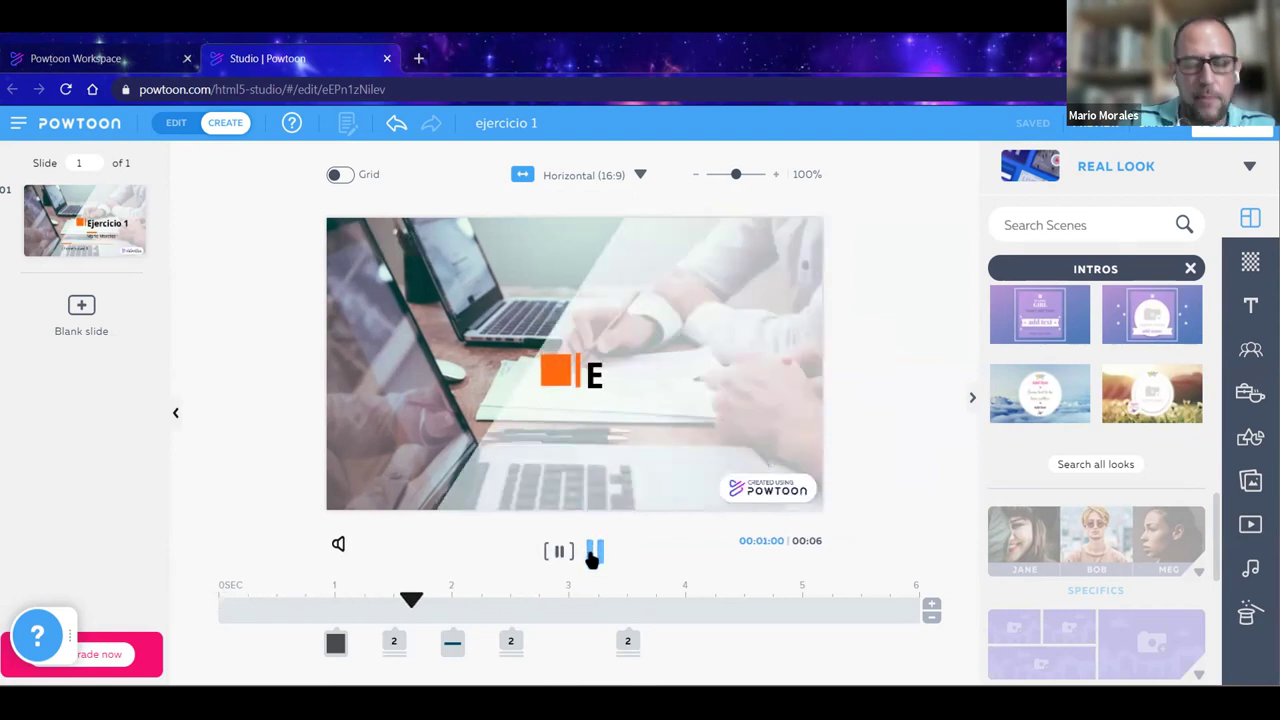
{"action": "left_click", "coordinate": [326, 620]}
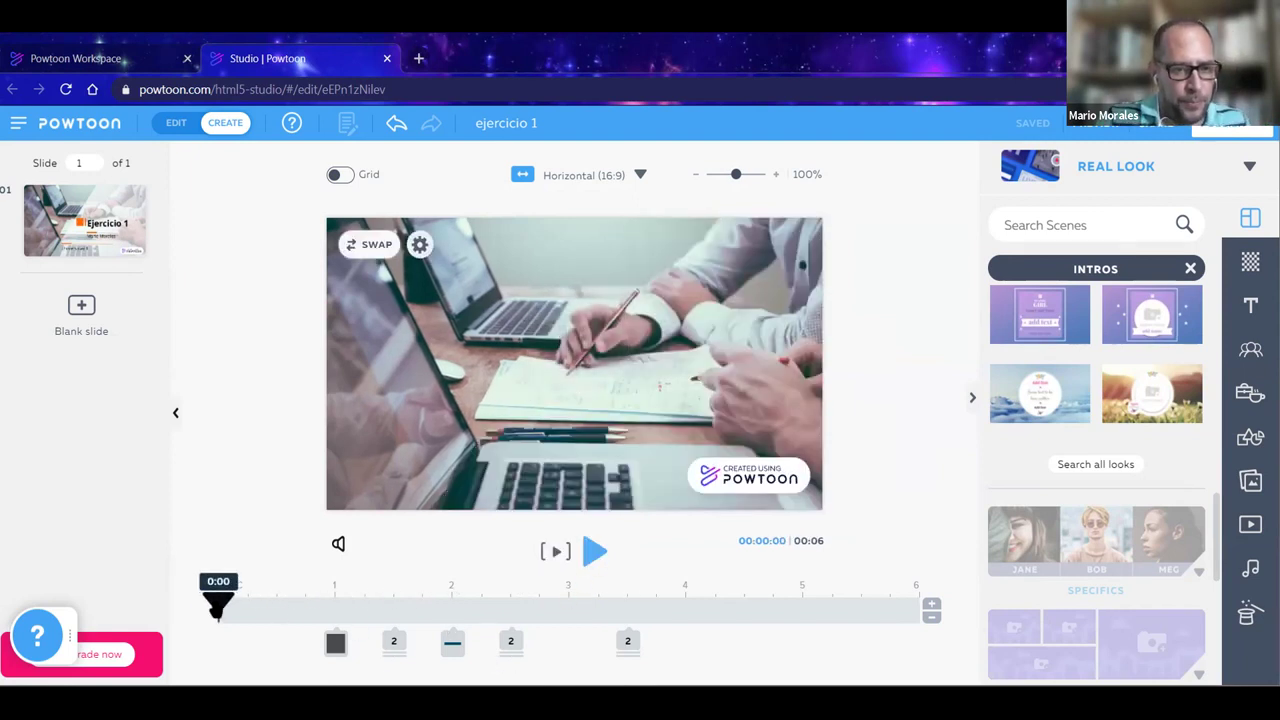
{"action": "left_click_drag", "start_coordinate": [218, 603], "coordinate": [700, 606]}
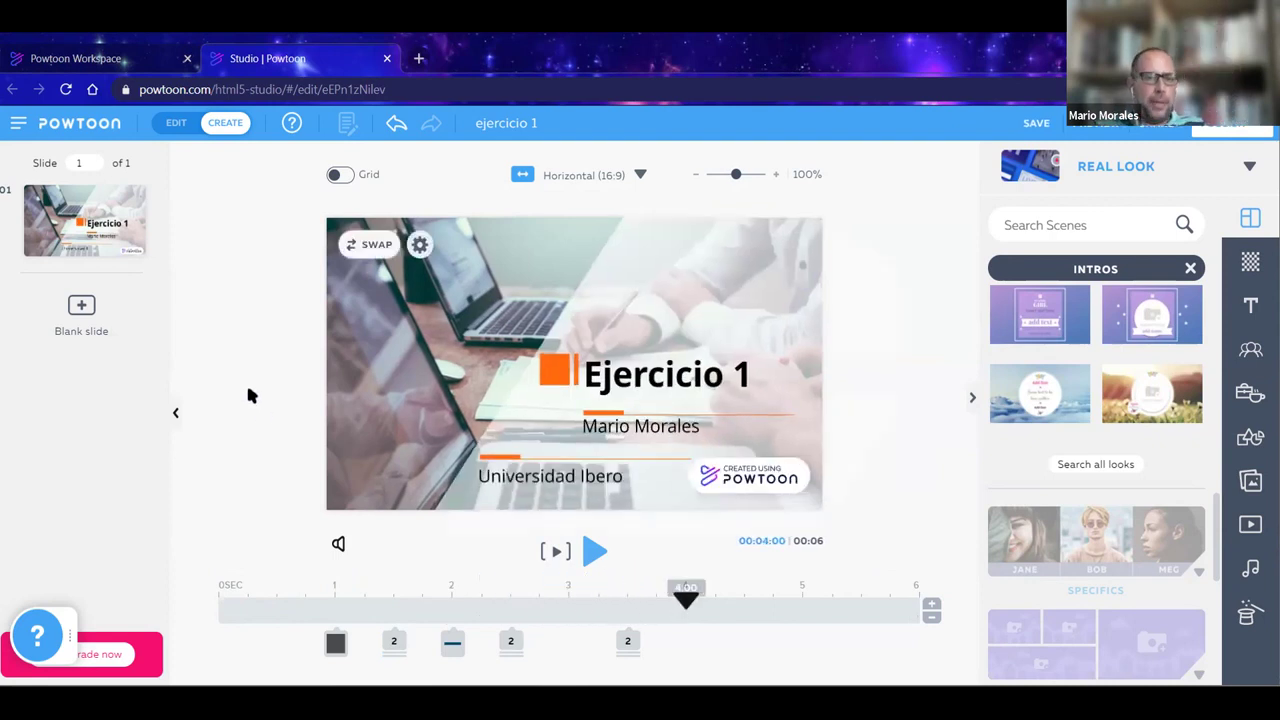
{"action": "mouse_move", "coordinate": [92, 237]}
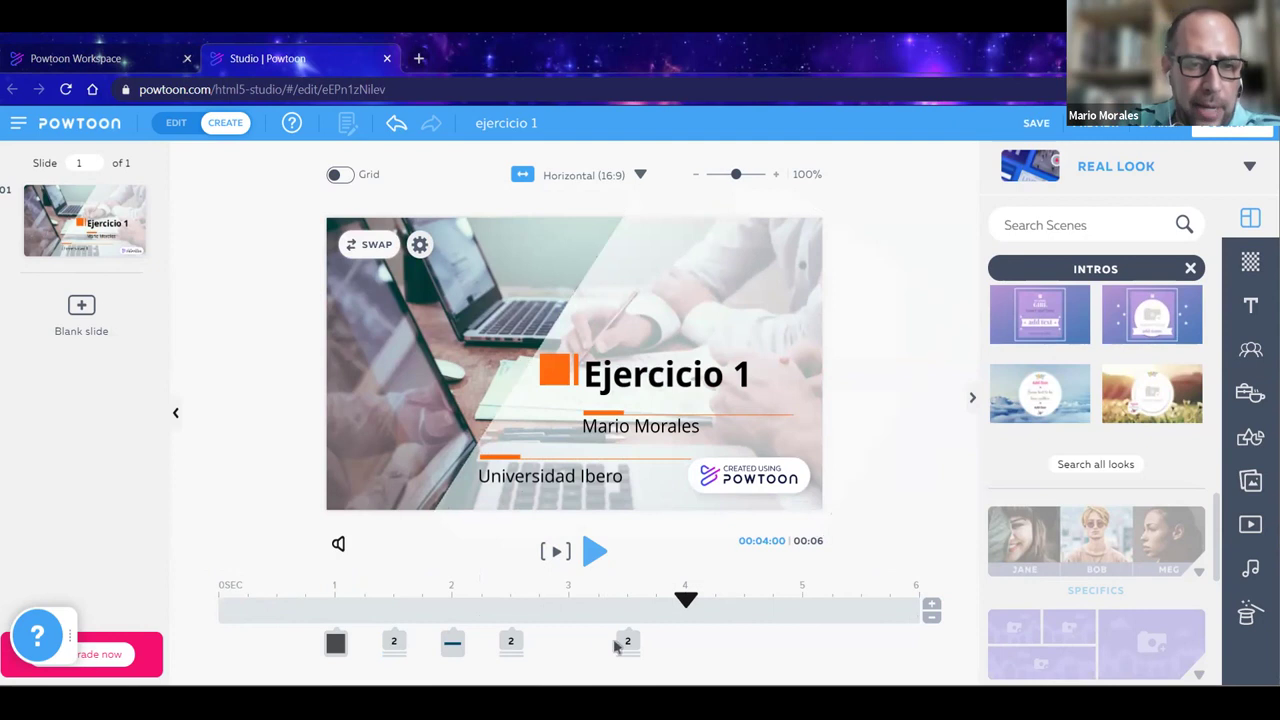
{"action": "left_click_drag", "start_coordinate": [686, 605], "coordinate": [80, 571]}
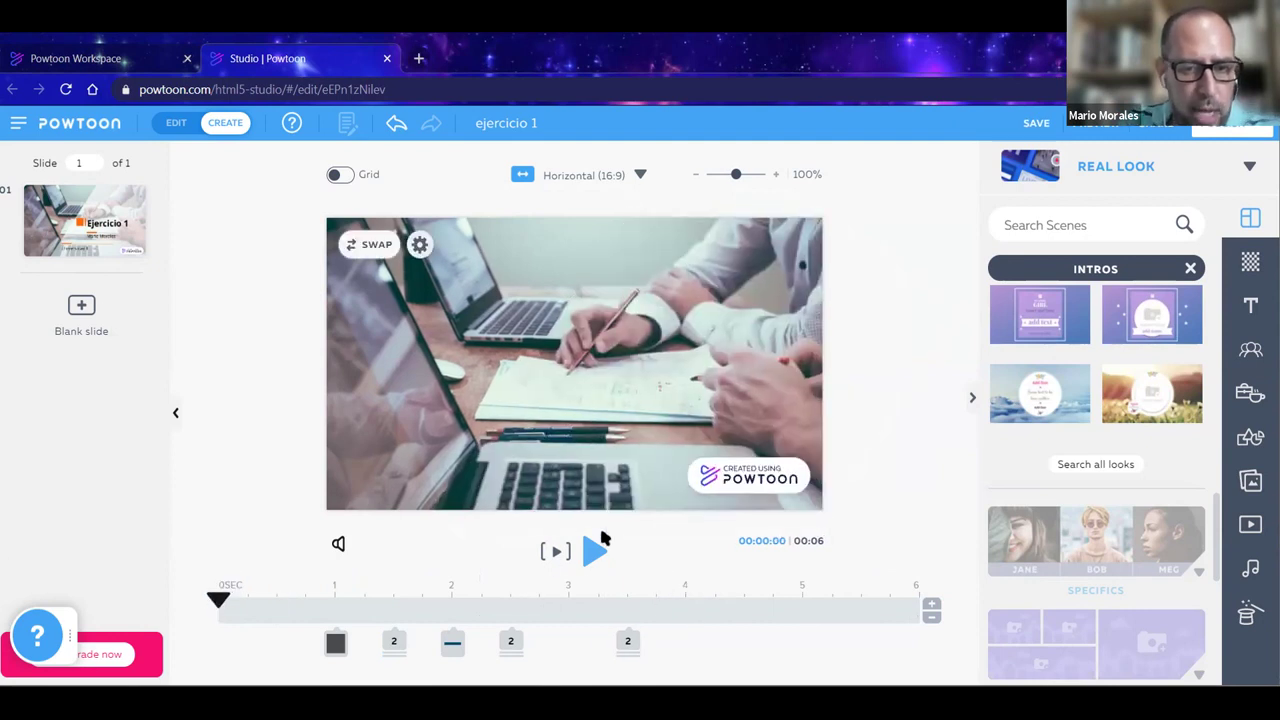
{"action": "left_click", "coordinate": [594, 551]}
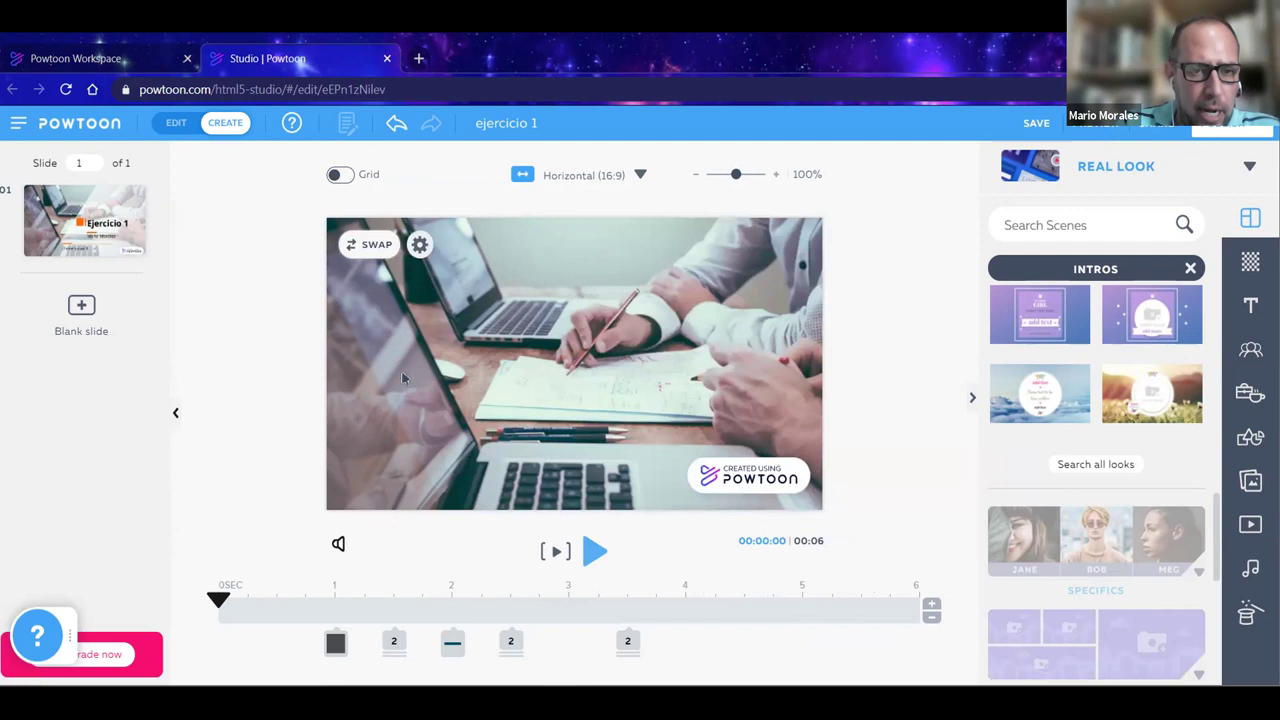
{"action": "left_click_drag", "start_coordinate": [218, 598], "coordinate": [709, 600]}
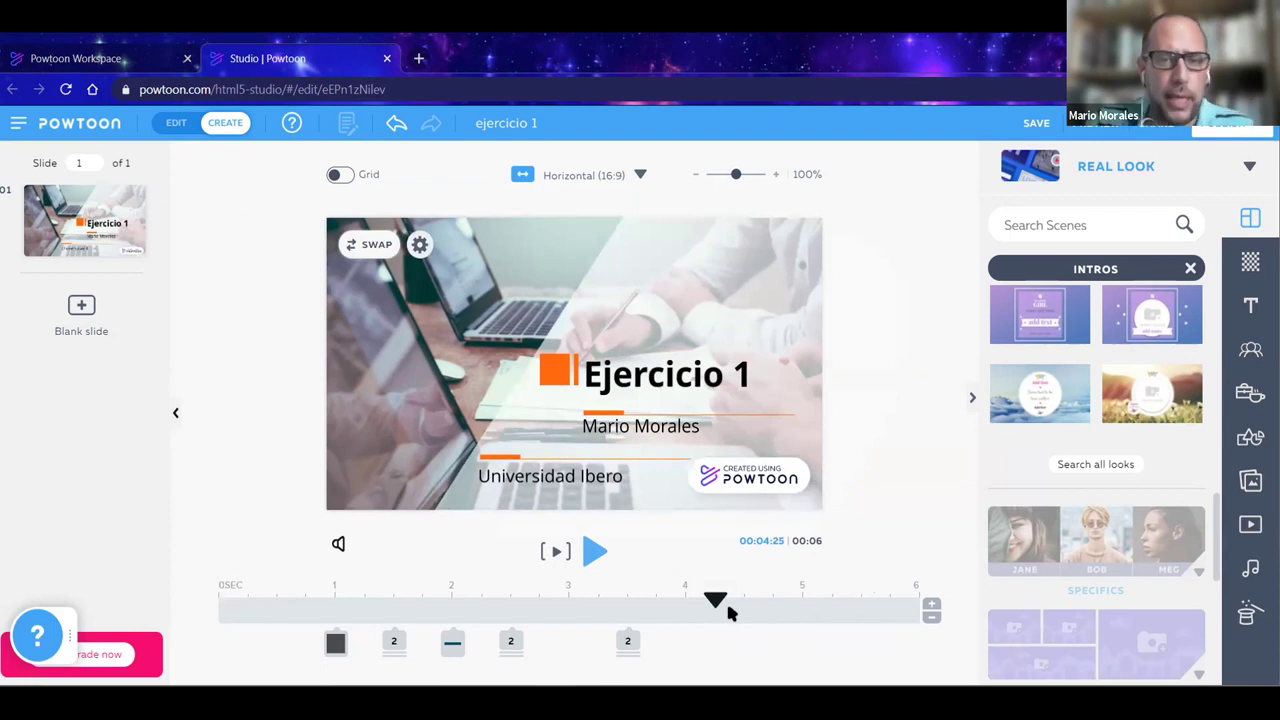
Inspect the translucent overlay shape on the timeline, and preview the slide from 0.5 seconds to check its entrance
{"action": "left_click", "coordinate": [333, 647]}
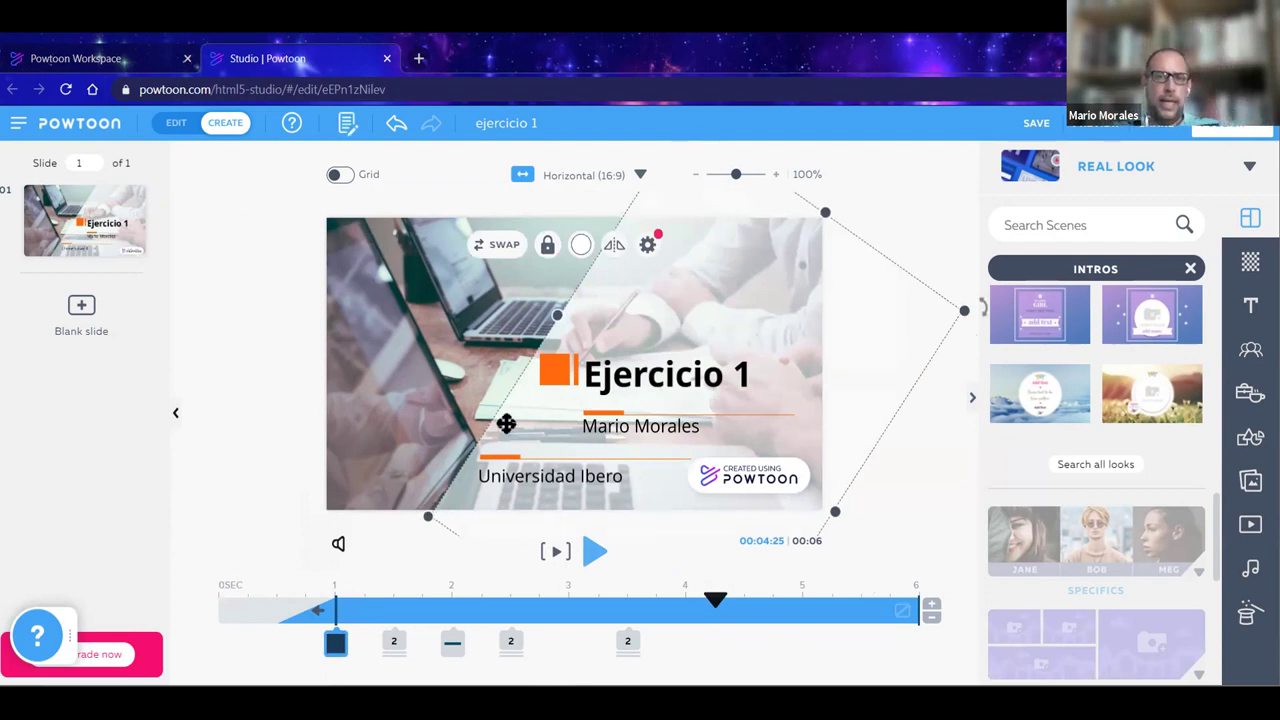
{"action": "left_click", "coordinate": [252, 356]}
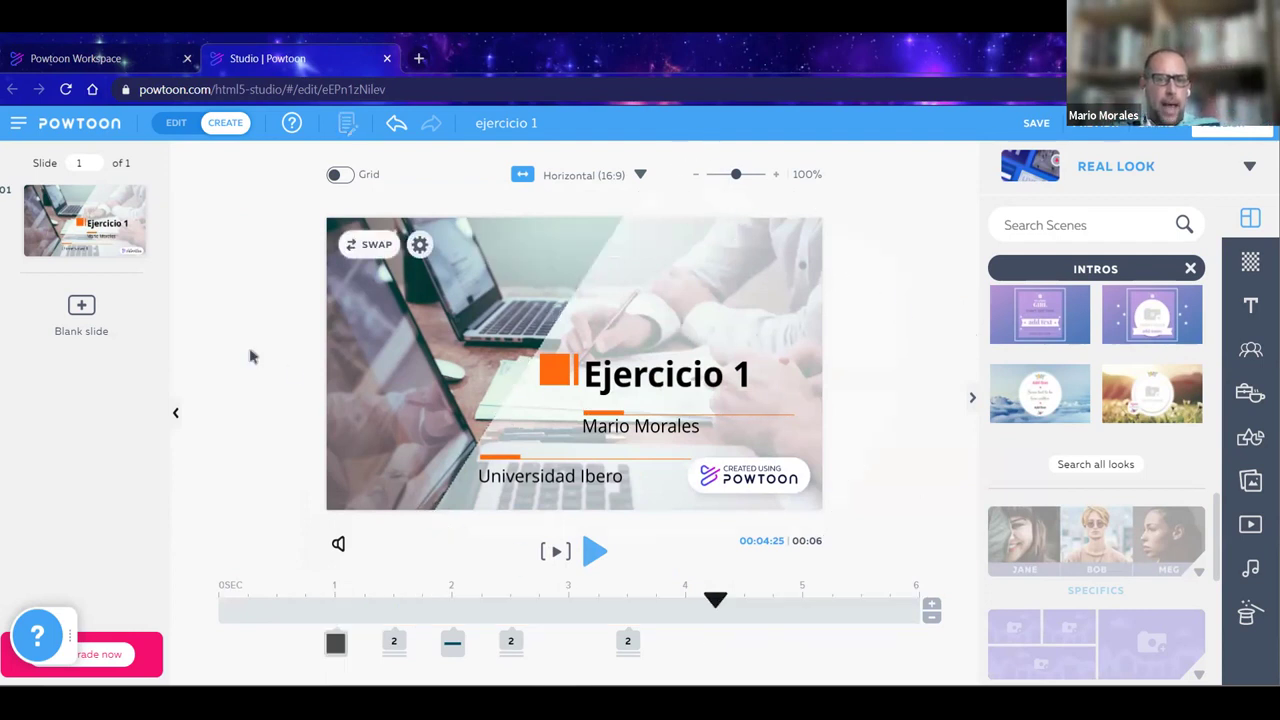
{"action": "left_click", "coordinate": [266, 598]}
{"action": "left_click", "coordinate": [553, 553]}
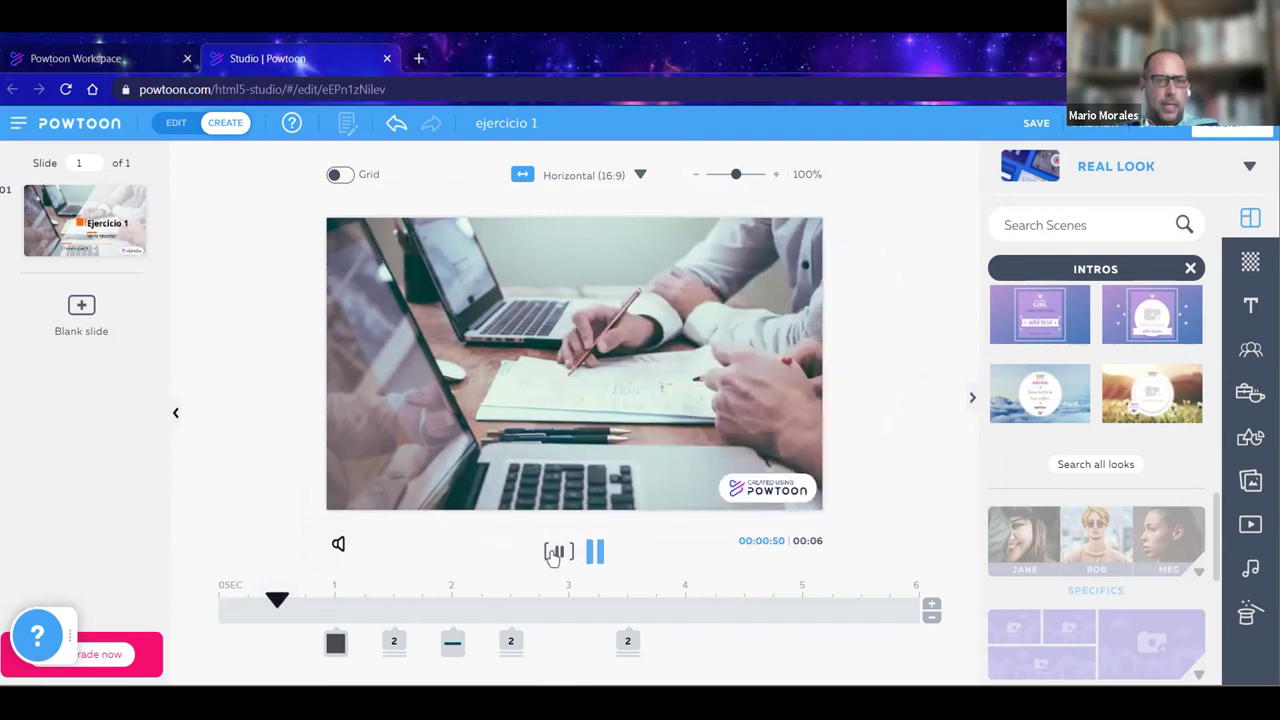
{"action": "left_click", "coordinate": [553, 553]}
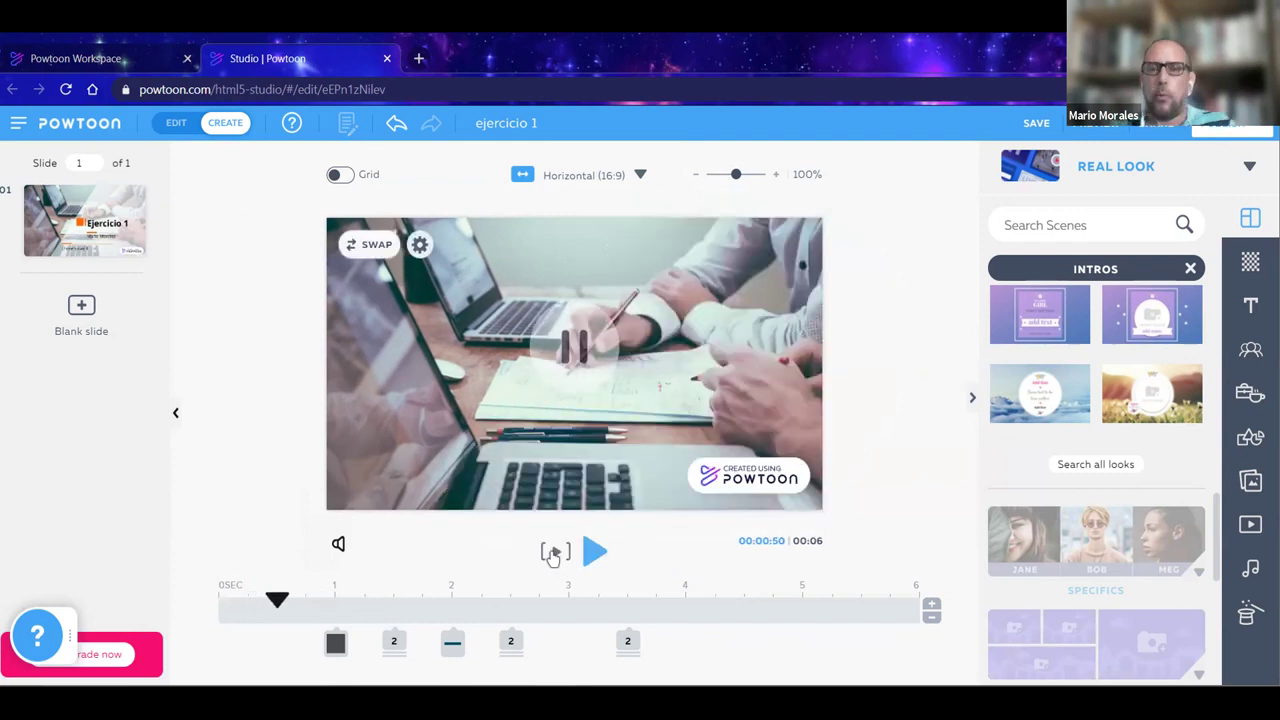
Inspect the timeline elements in turn: the overlay, orange square, "Ejercicio 1" title, thin orange bar, and presenter name with its divider
{"action": "left_click", "coordinate": [333, 645]}
{"action": "left_click", "coordinate": [394, 643]}
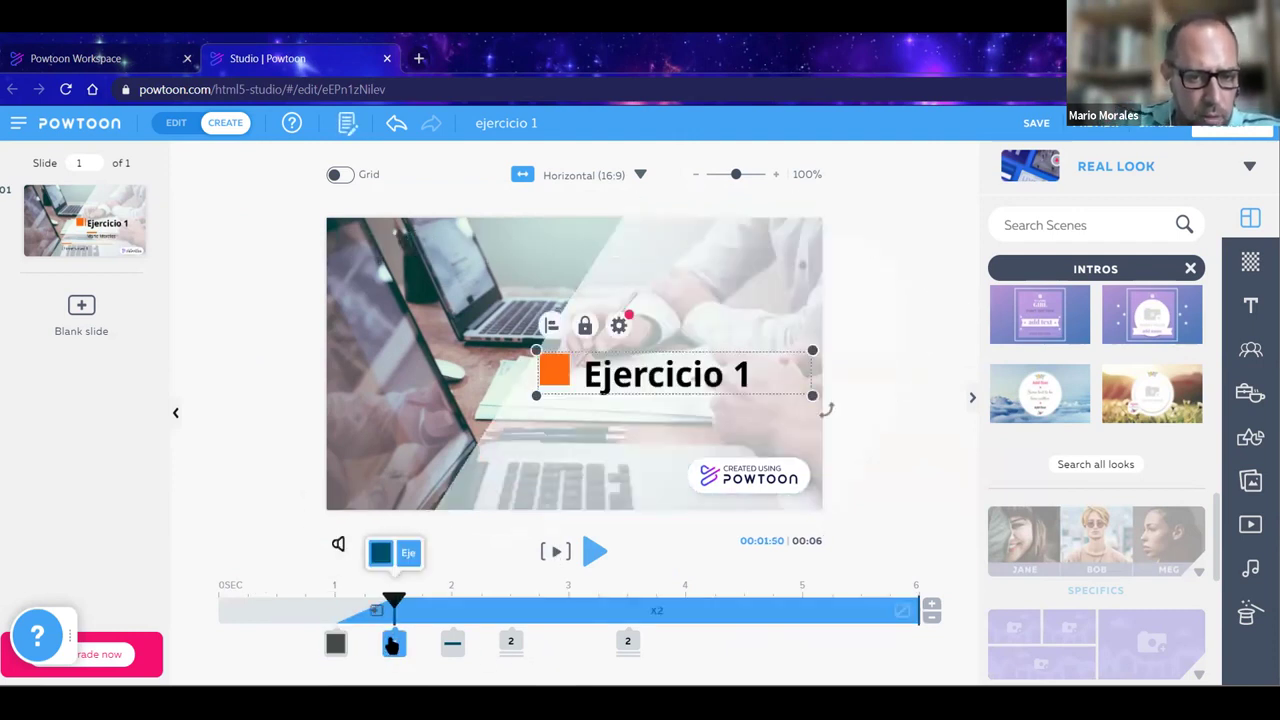
{"action": "left_click", "coordinate": [377, 563]}
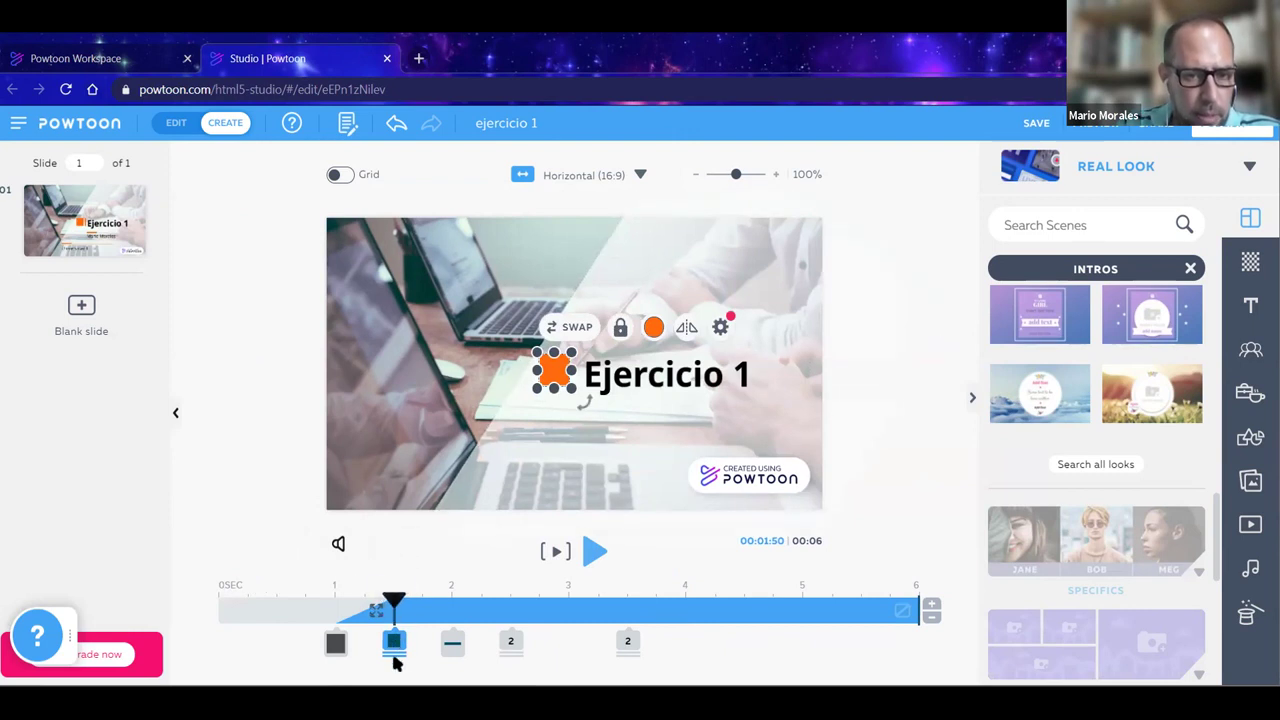
{"action": "mouse_move", "coordinate": [396, 645]}
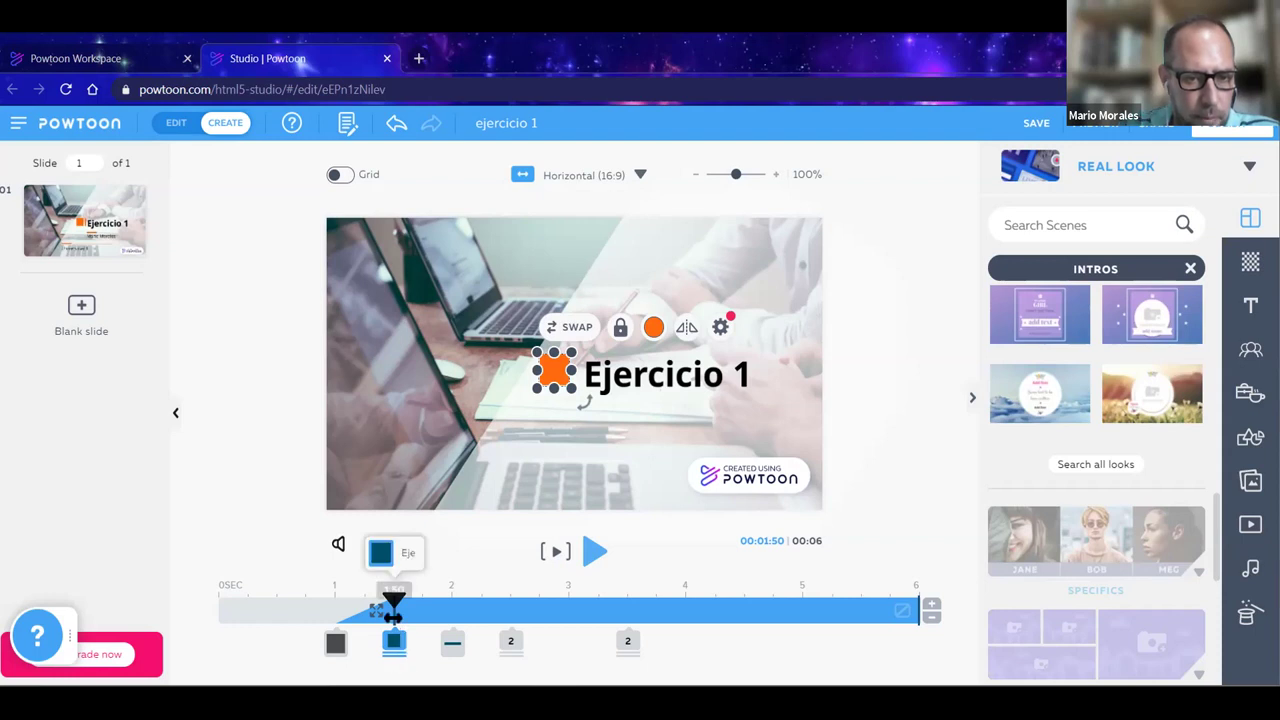
{"action": "left_click", "coordinate": [409, 556]}
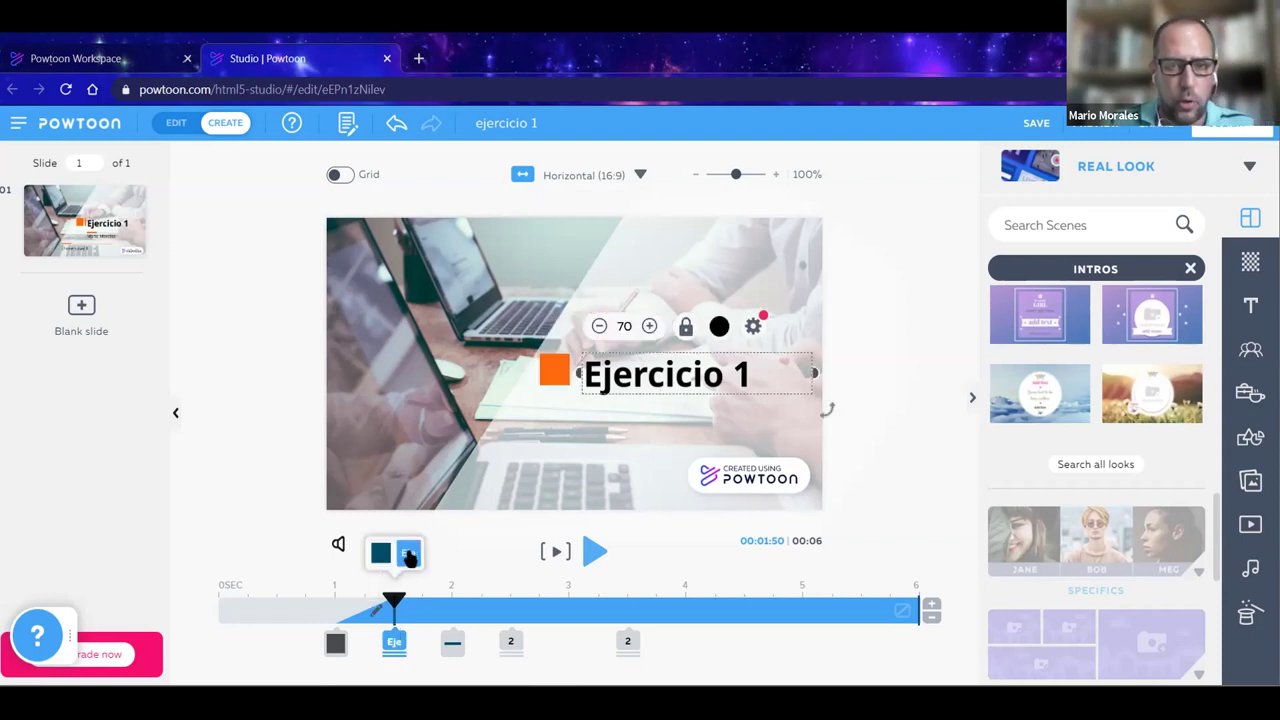
{"action": "left_click", "coordinate": [451, 645]}
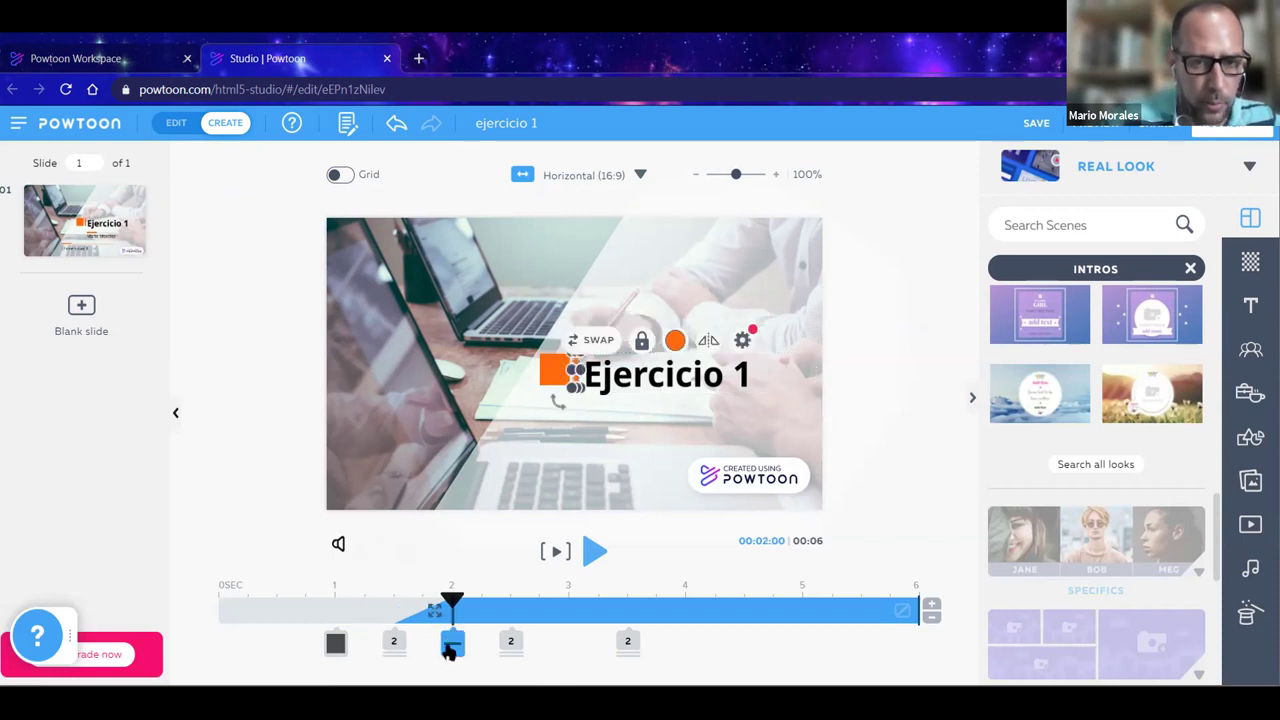
{"action": "left_click", "coordinate": [510, 641]}
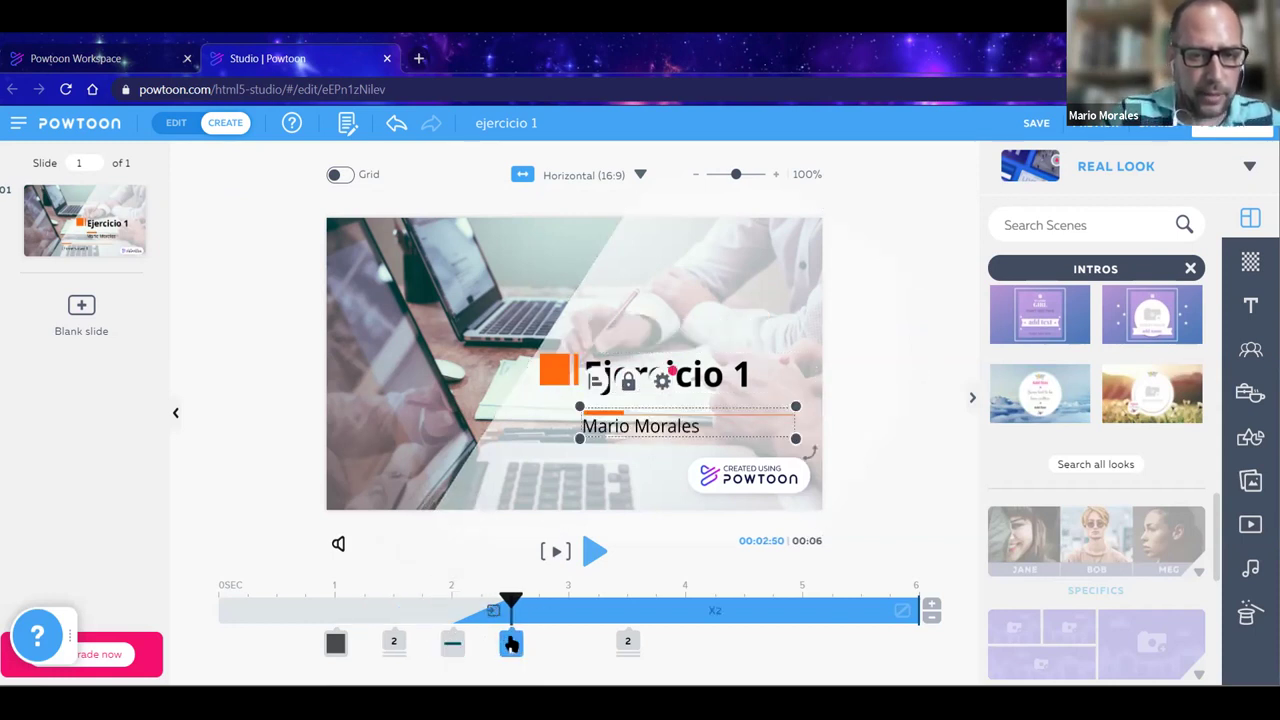
Delay the "Universidad Ibero" group's entrance to 4 seconds and the presenter name group's entrance to 3 seconds
{"action": "left_click", "coordinate": [624, 644]}
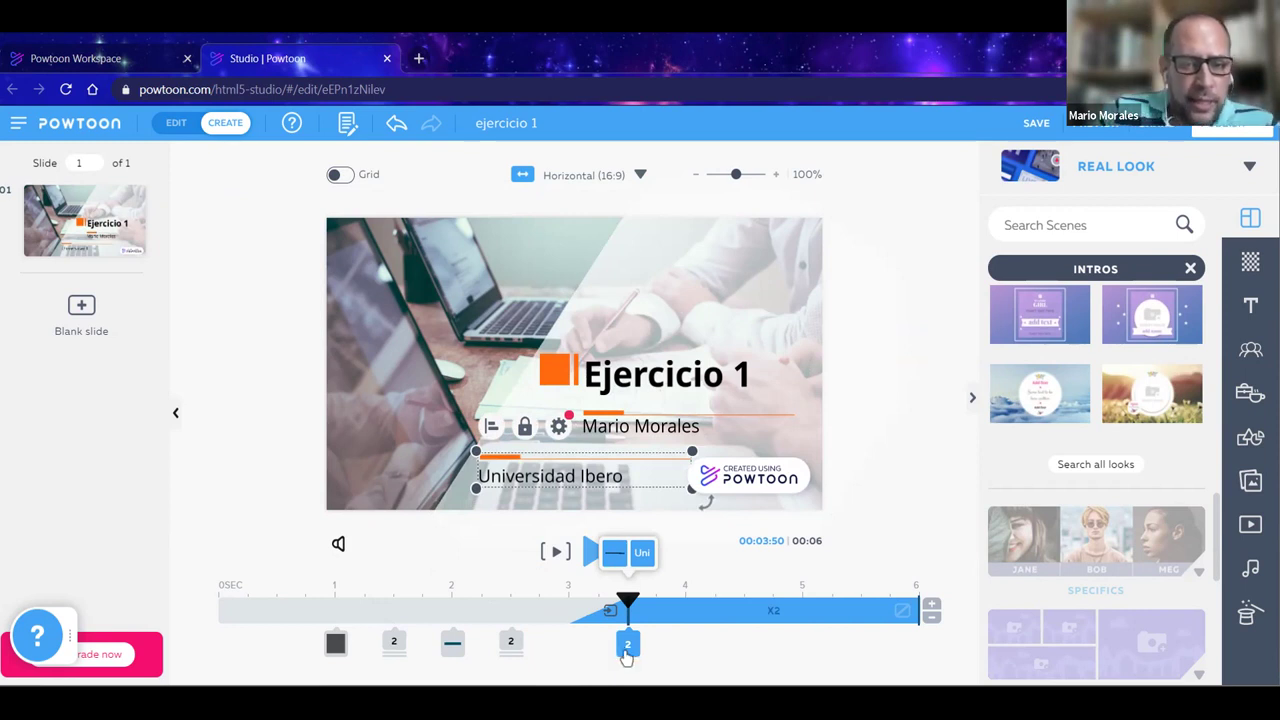
{"action": "mouse_move", "coordinate": [626, 656]}
{"action": "left_mouse_down"}
{"action": "mouse_move", "coordinate": [728, 648]}
{"action": "mouse_move", "coordinate": [628, 642]}
{"action": "mouse_move", "coordinate": [703, 640]}
{"action": "mouse_move", "coordinate": [708, 665]}
{"action": "mouse_move", "coordinate": [714, 650]}
{"action": "mouse_move", "coordinate": [626, 641]}
{"action": "mouse_move", "coordinate": [686, 645]}
{"action": "left_mouse_up"}
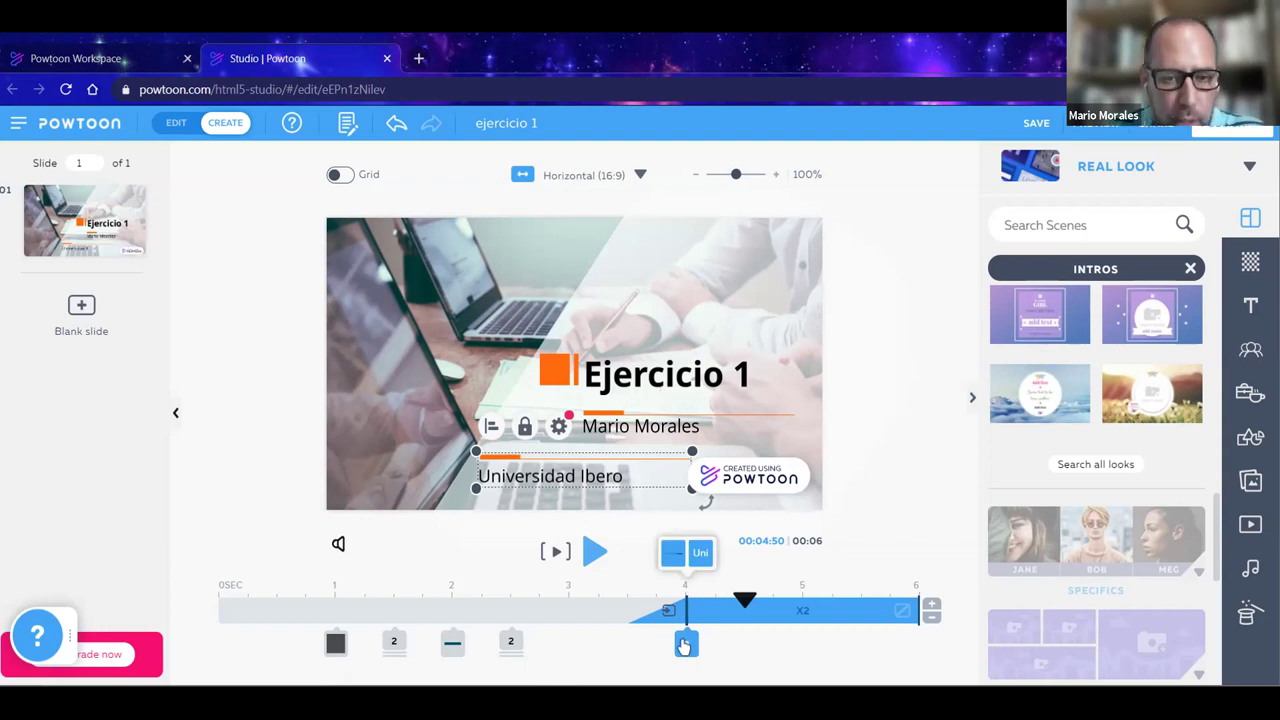
{"action": "left_click_drag", "start_coordinate": [509, 646], "coordinate": [569, 655]}
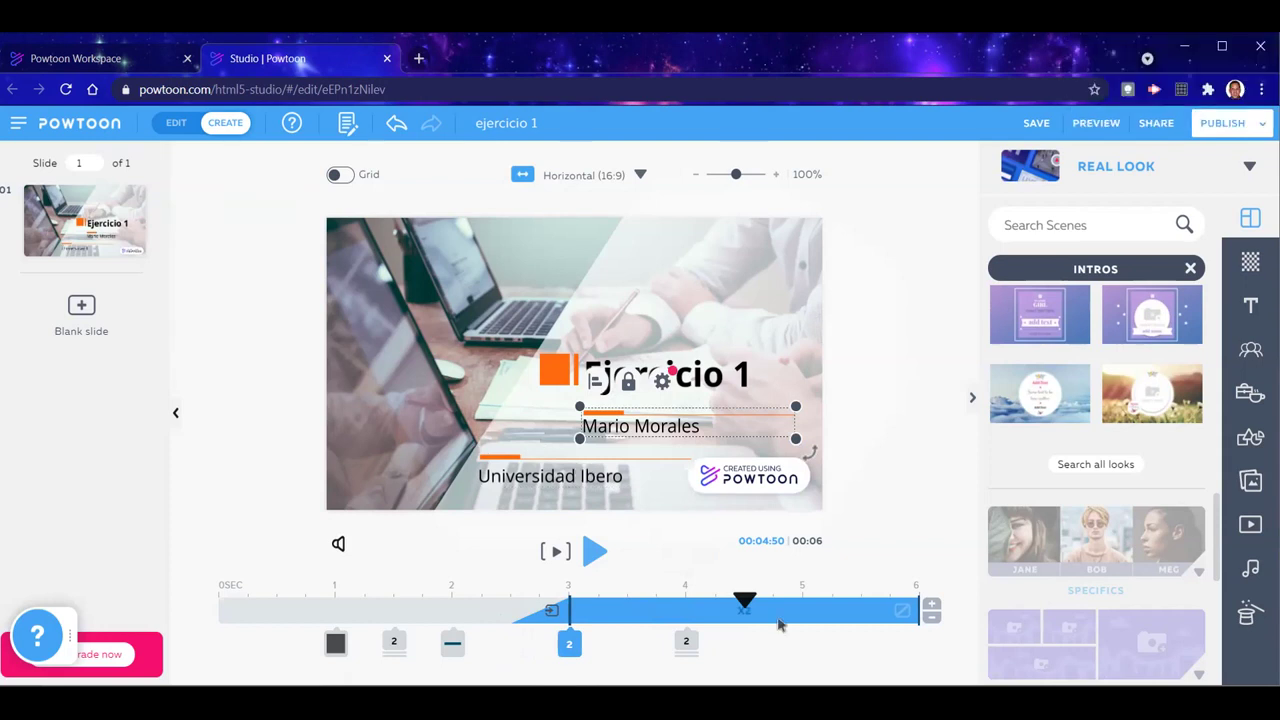
{"action": "left_click", "coordinate": [755, 663]}
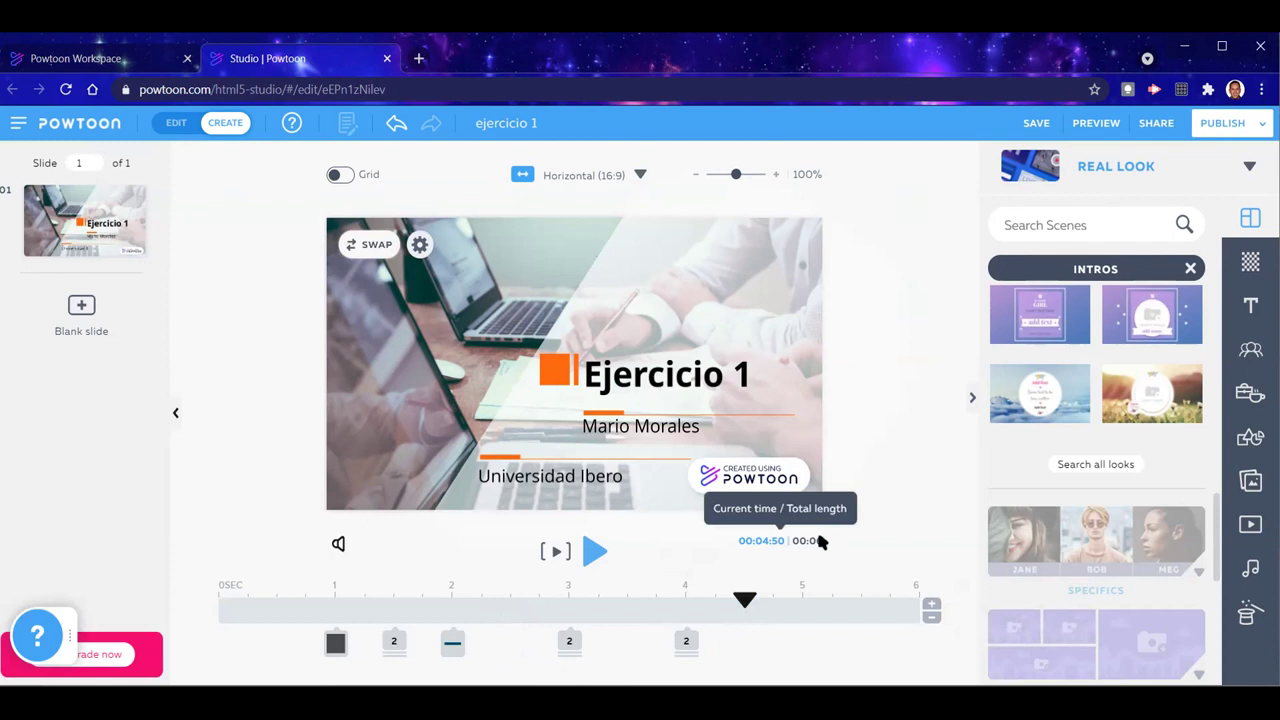
Extend the slide's total length to 7 seconds and preview the animation timing
{"action": "left_click", "coordinate": [931, 609]}
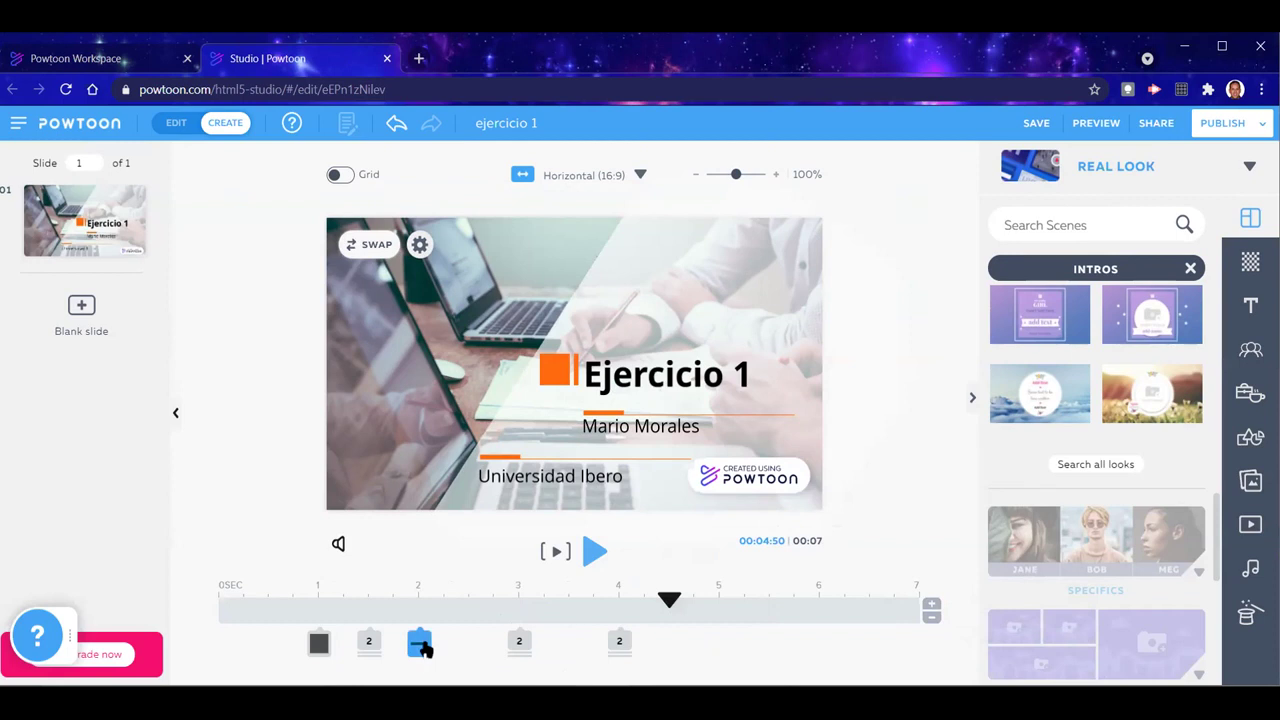
{"action": "left_click", "coordinate": [669, 600]}
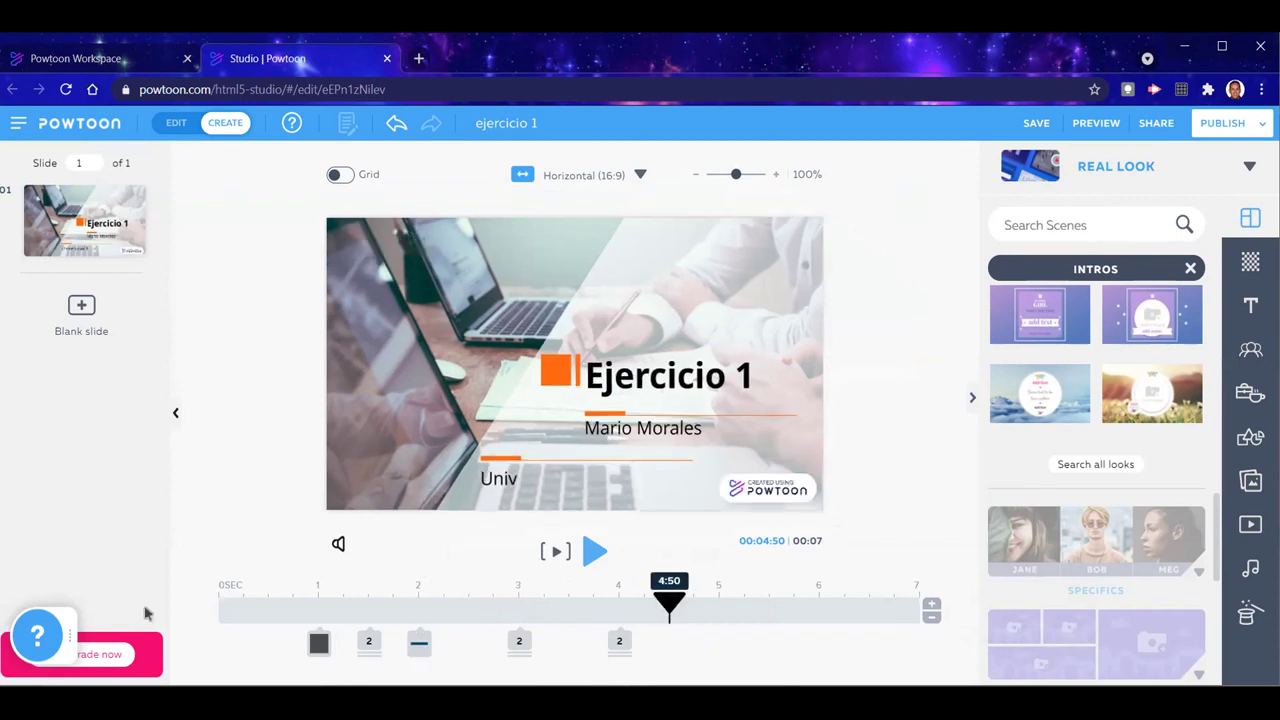
{"action": "left_click", "coordinate": [594, 556]}
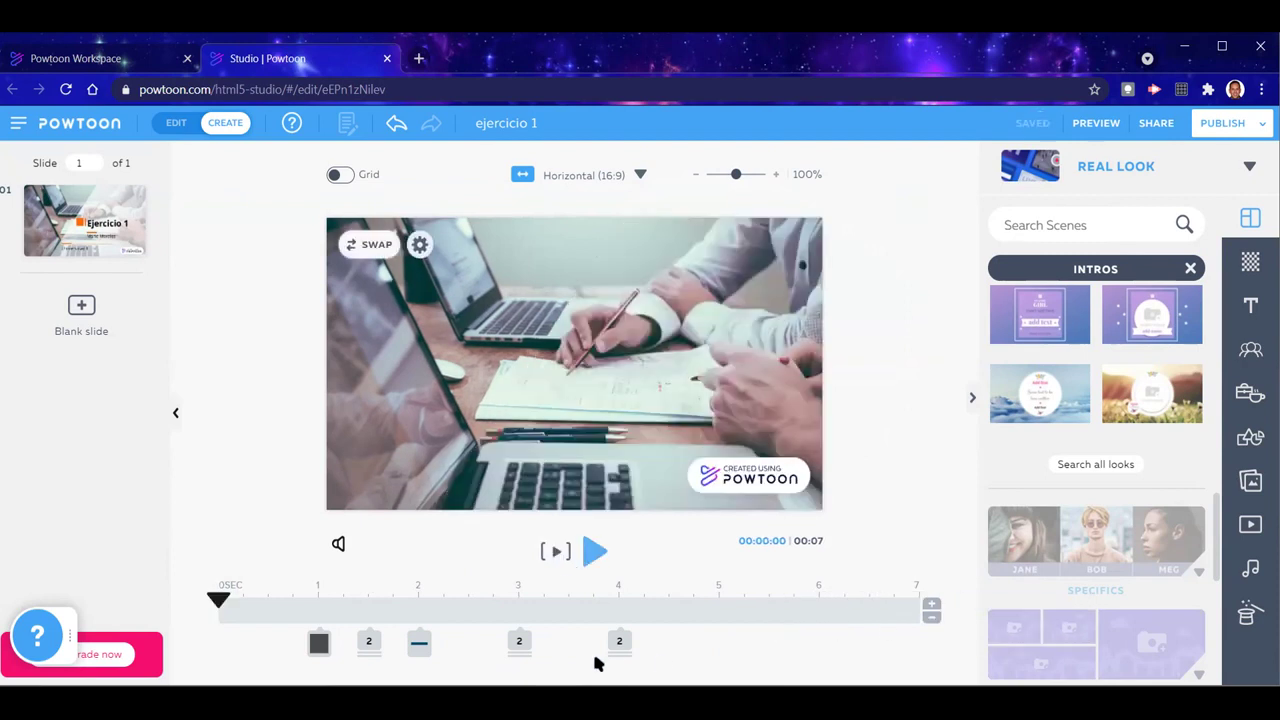
Set the presenter name group's entrance to 2.75 seconds and the "Universidad Ibero" group's to 3.5 seconds, and preview the slide
{"action": "left_click_drag", "start_coordinate": [519, 641], "coordinate": [494, 643]}
{"action": "left_click_drag", "start_coordinate": [616, 643], "coordinate": [566, 642]}
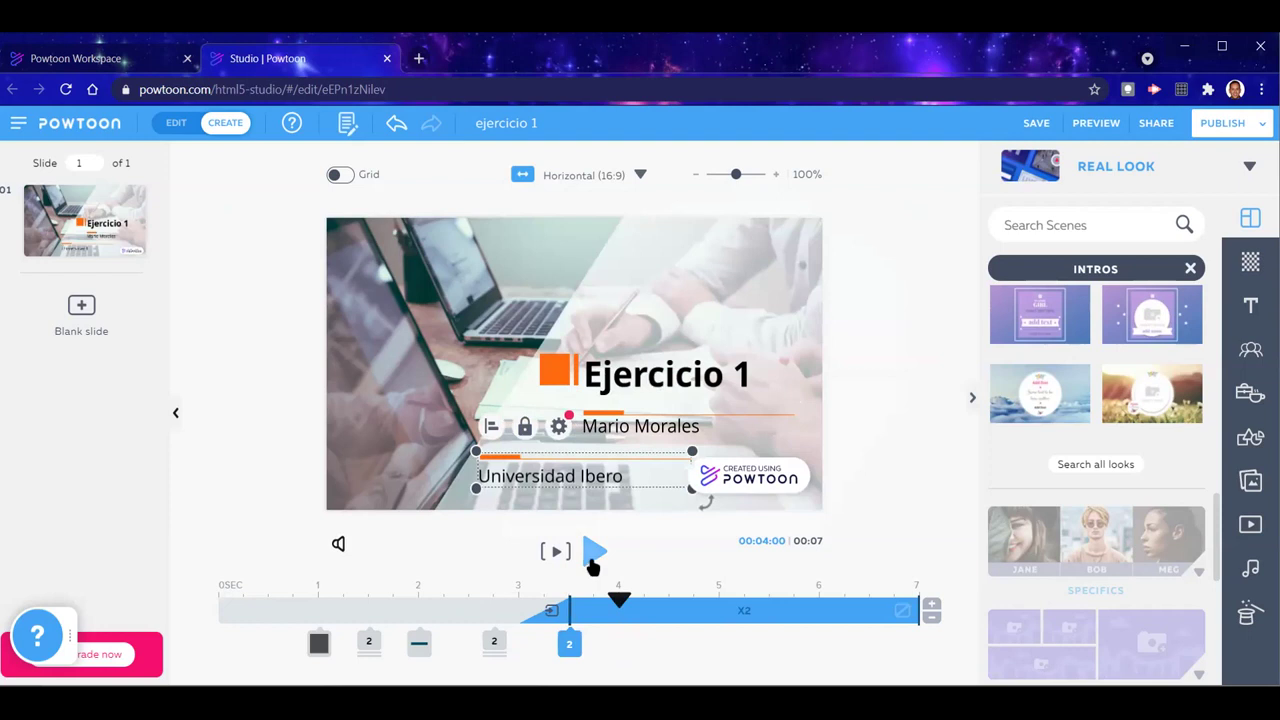
{"action": "left_click", "coordinate": [594, 553]}
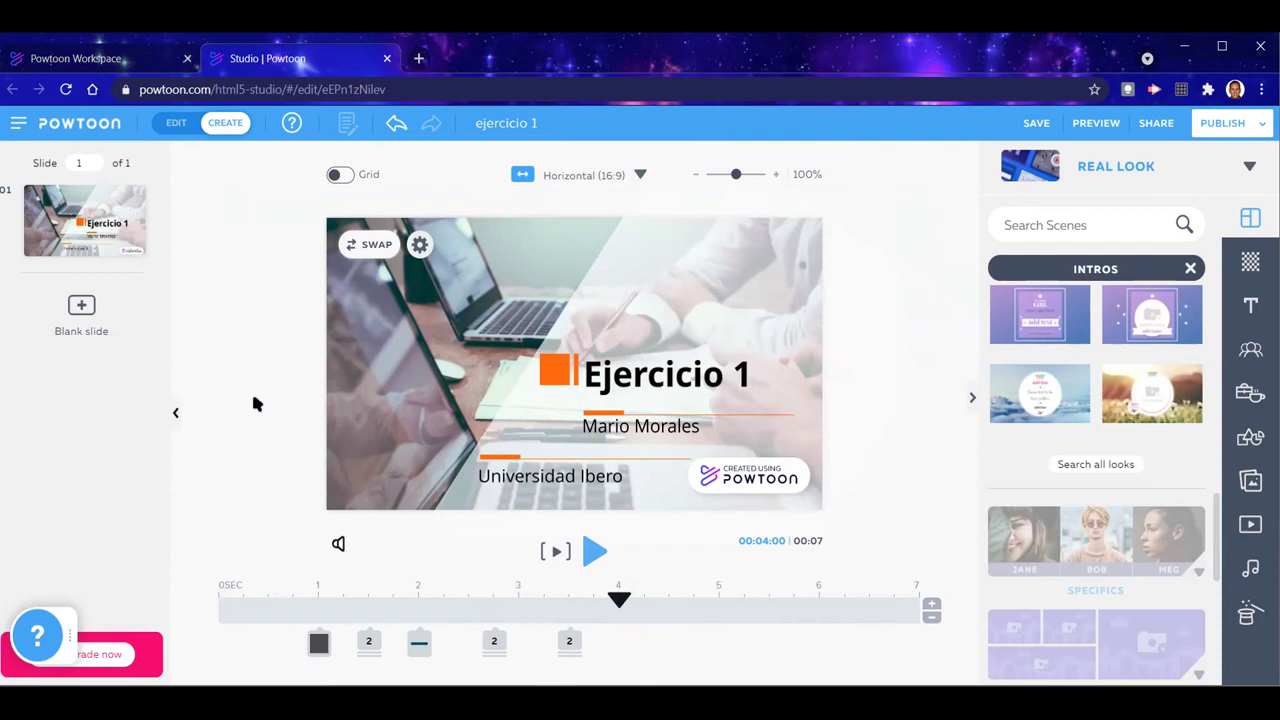
{"action": "left_click", "coordinate": [664, 383]}
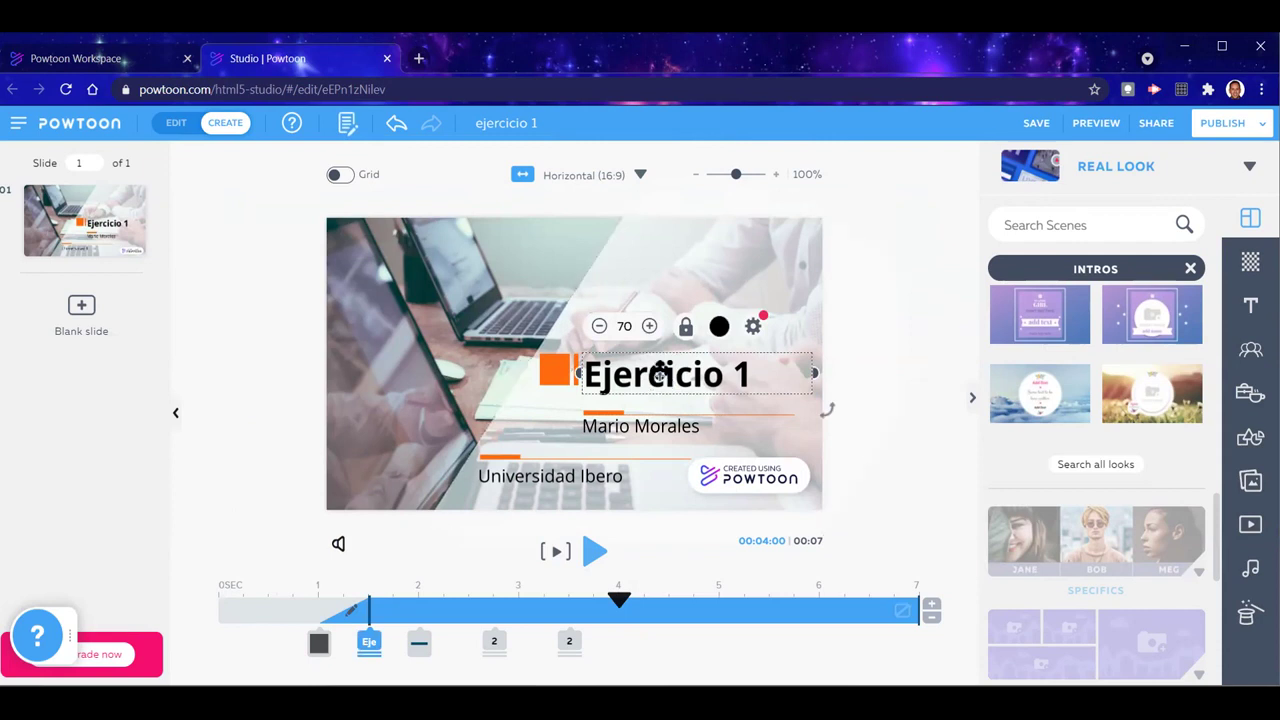
{"action": "double_click", "coordinate": [659, 372]}
{"action": "left_click", "coordinate": [927, 350]}
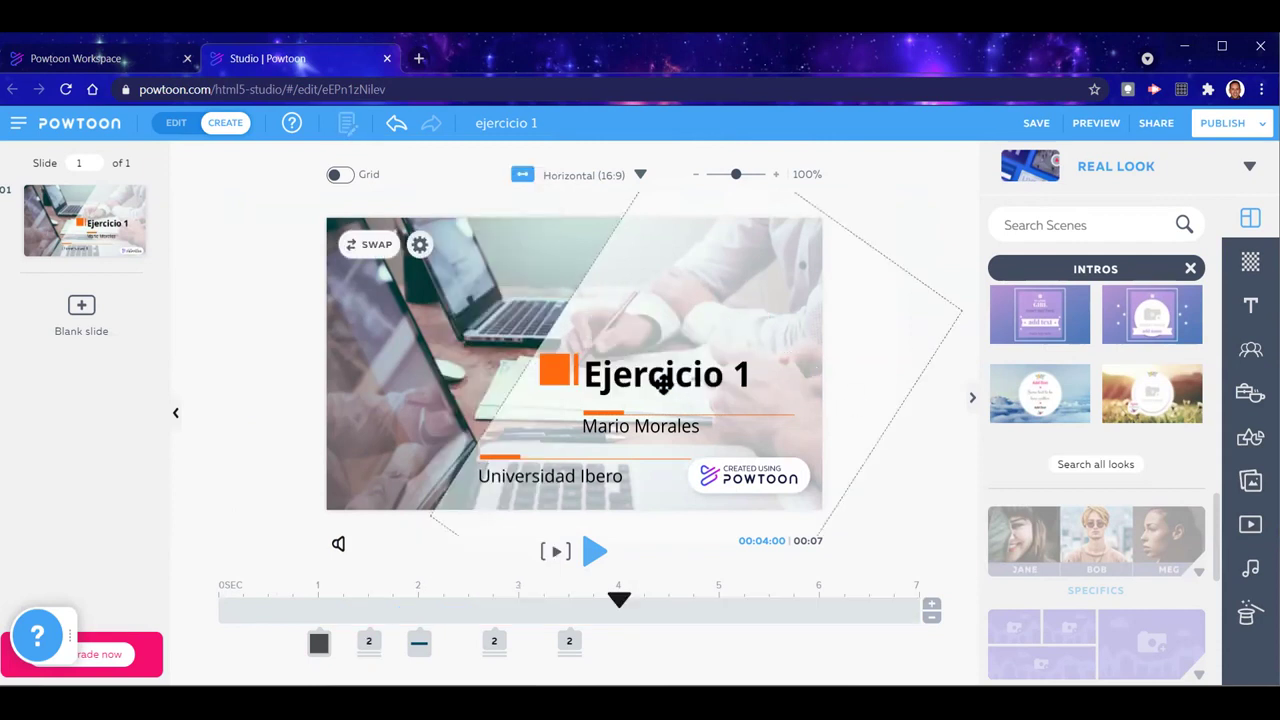
Set the font size of the "Ejercicio 1" title to 71
{"action": "left_click", "coordinate": [666, 373]}
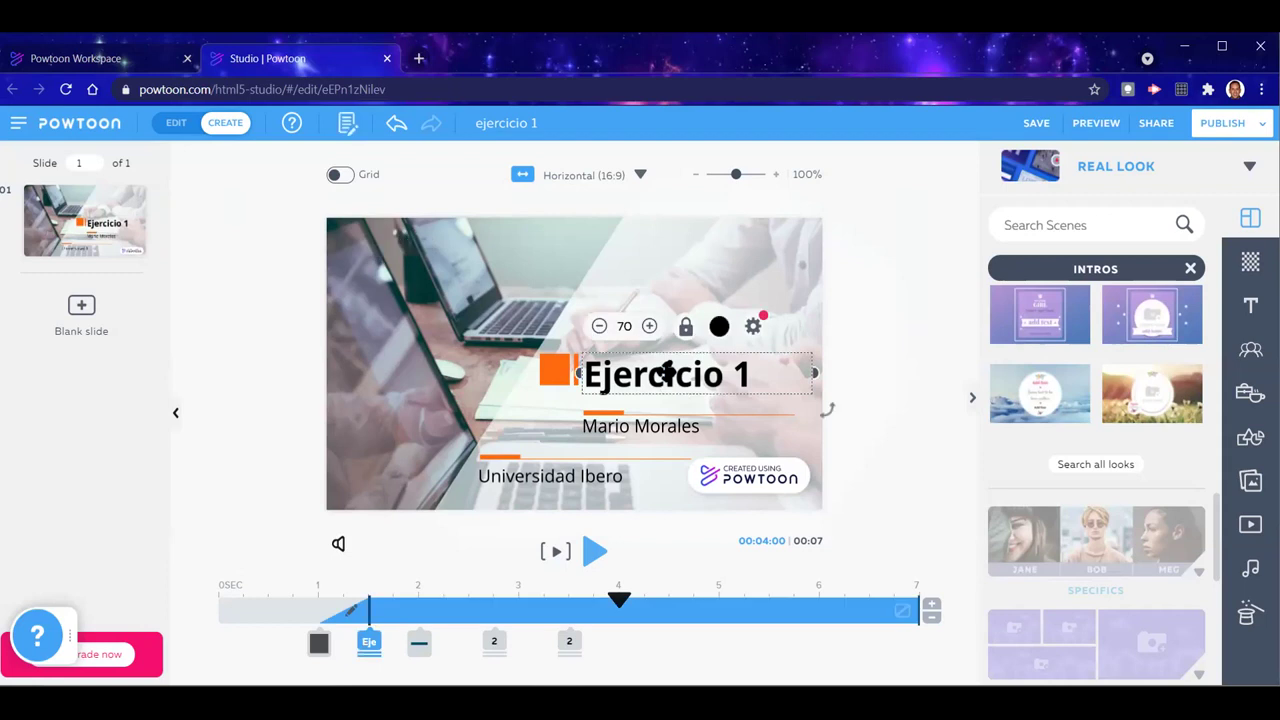
{"action": "left_click", "coordinate": [649, 327]}
{"action": "left_click", "coordinate": [649, 327]}
{"action": "left_click", "coordinate": [649, 327]}
{"action": "left_click", "coordinate": [649, 327]}
{"action": "left_click", "coordinate": [649, 327]}
{"action": "left_click", "coordinate": [600, 327]}
{"action": "left_click", "coordinate": [600, 327]}
{"action": "left_click", "coordinate": [600, 327]}
{"action": "left_click", "coordinate": [600, 327]}
{"action": "left_click", "coordinate": [600, 327]}
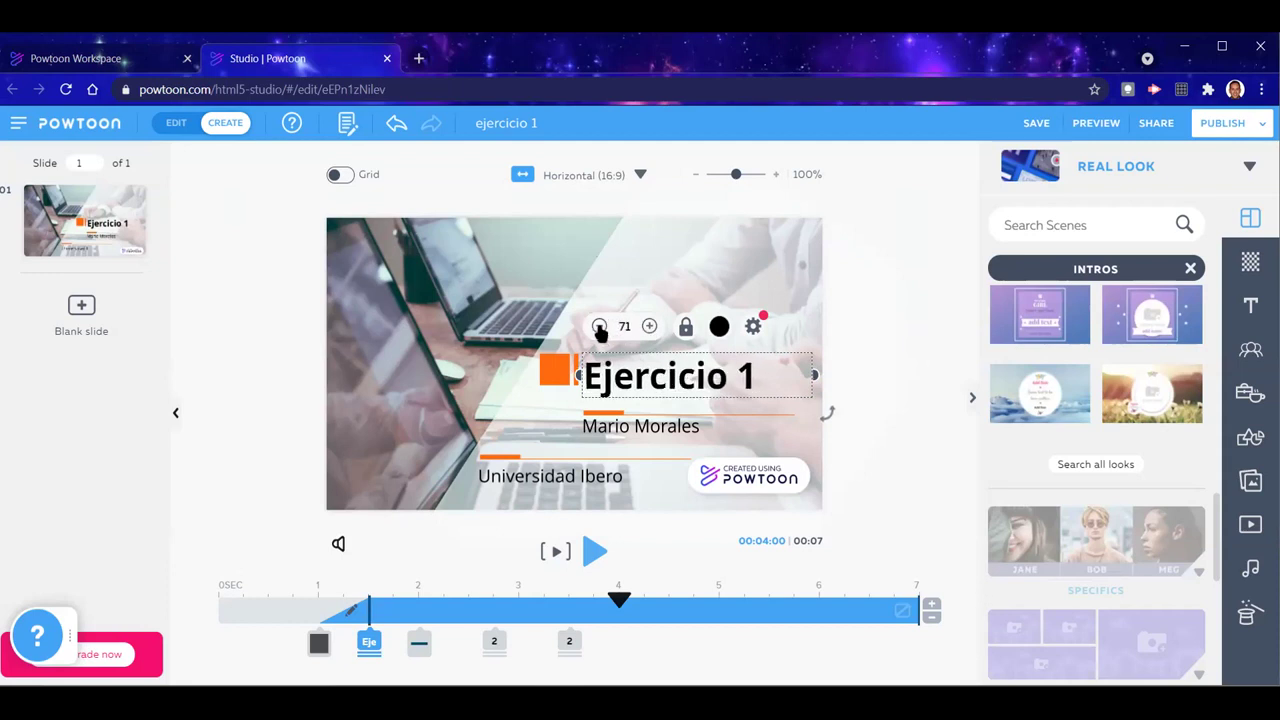
{"action": "left_click", "coordinate": [755, 327]}
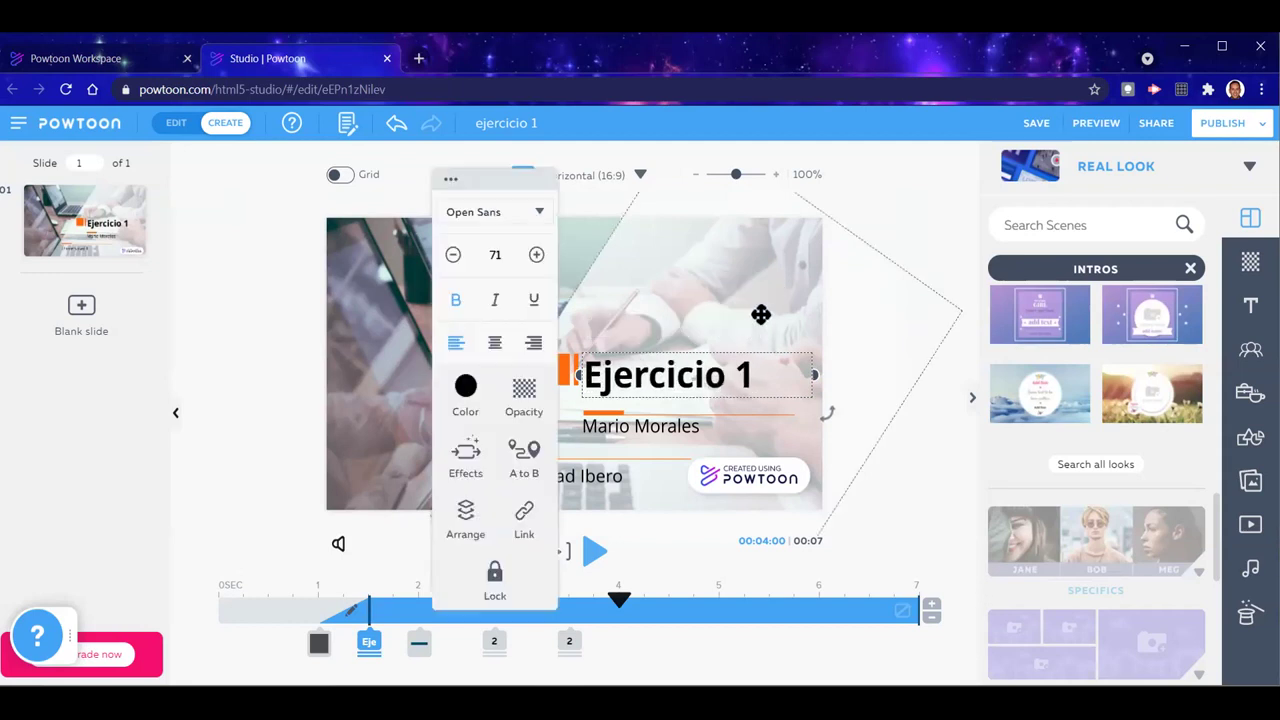
{"action": "left_click", "coordinate": [919, 265]}
{"action": "left_click", "coordinate": [735, 382]}
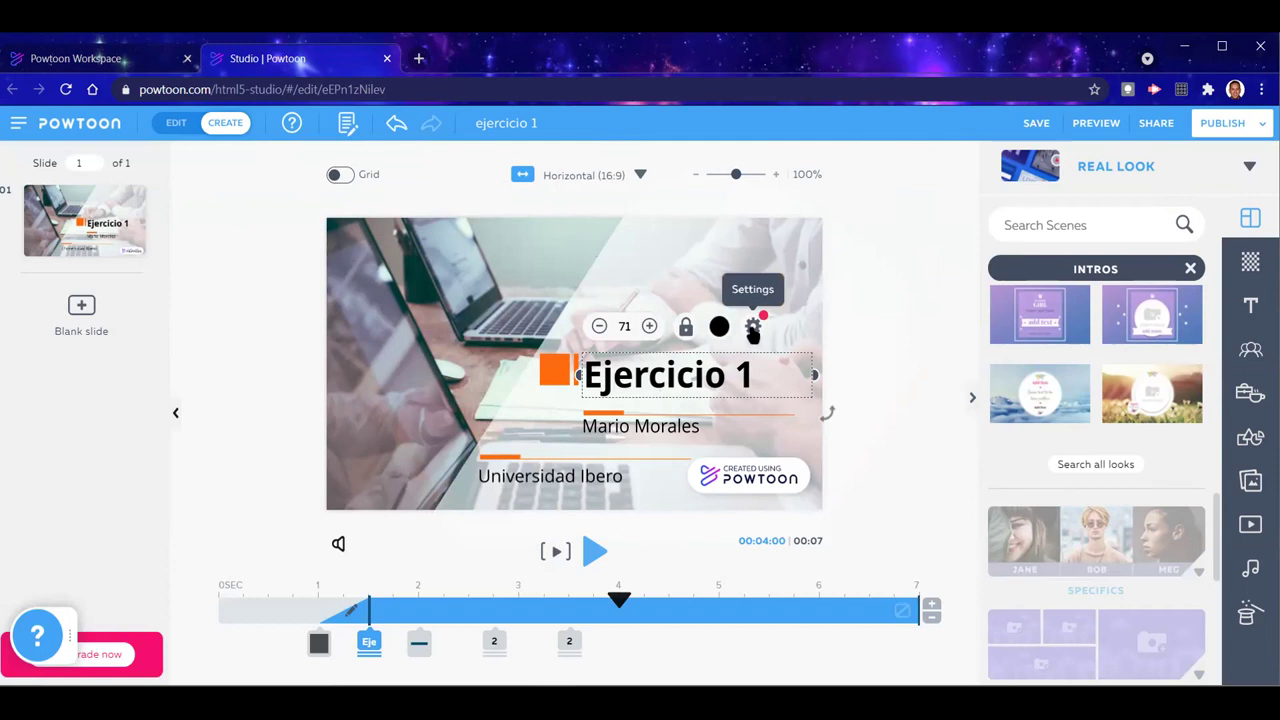
{"action": "left_click", "coordinate": [753, 328]}
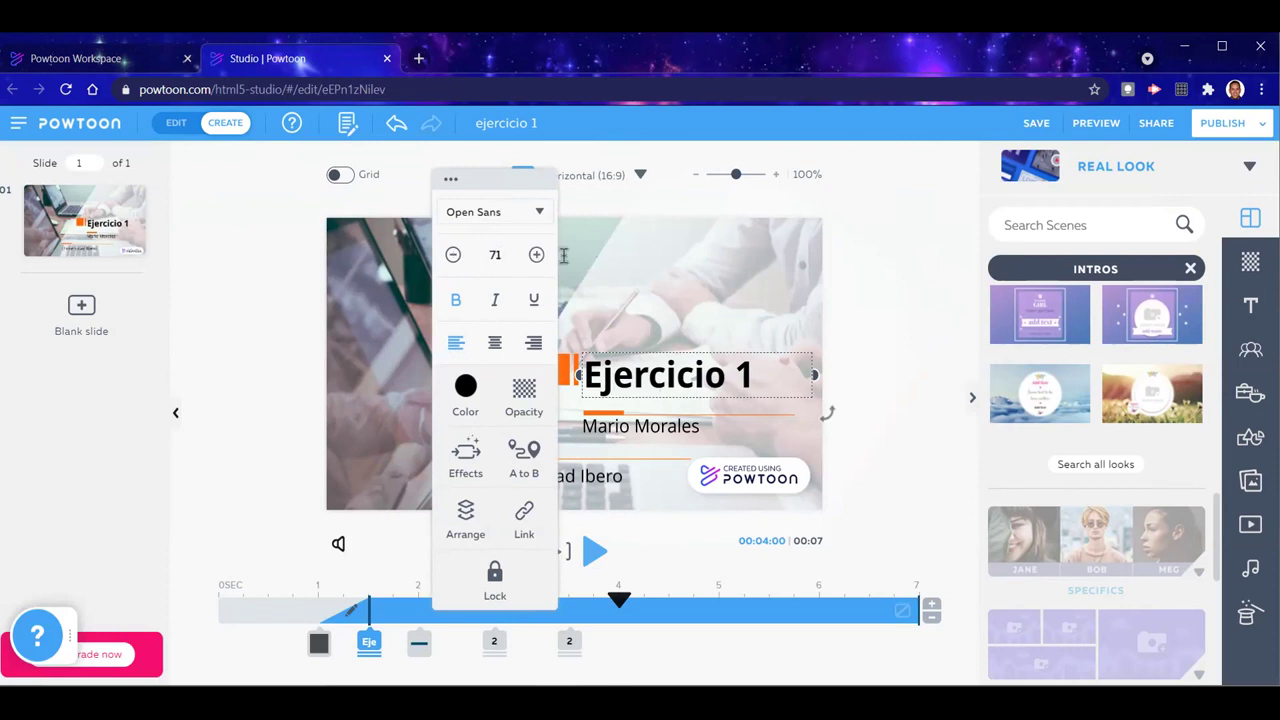
{"action": "left_click", "coordinate": [676, 378]}
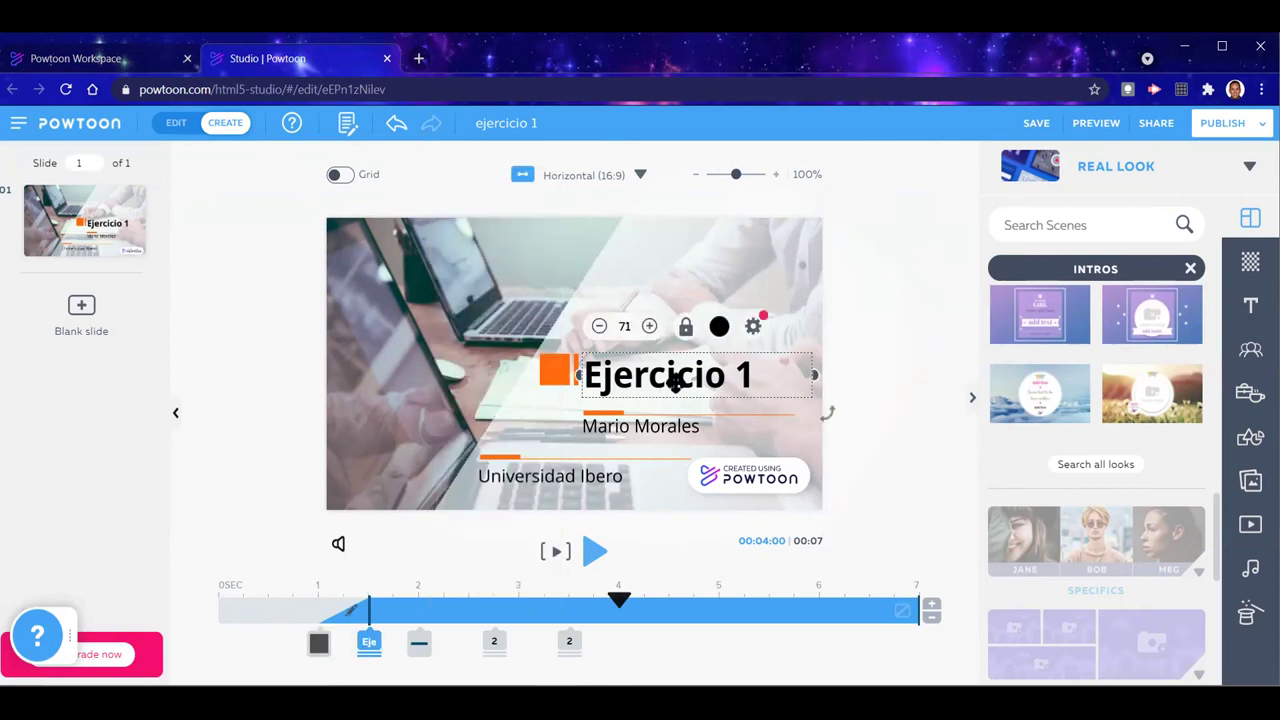
{"action": "left_click", "coordinate": [755, 330]}
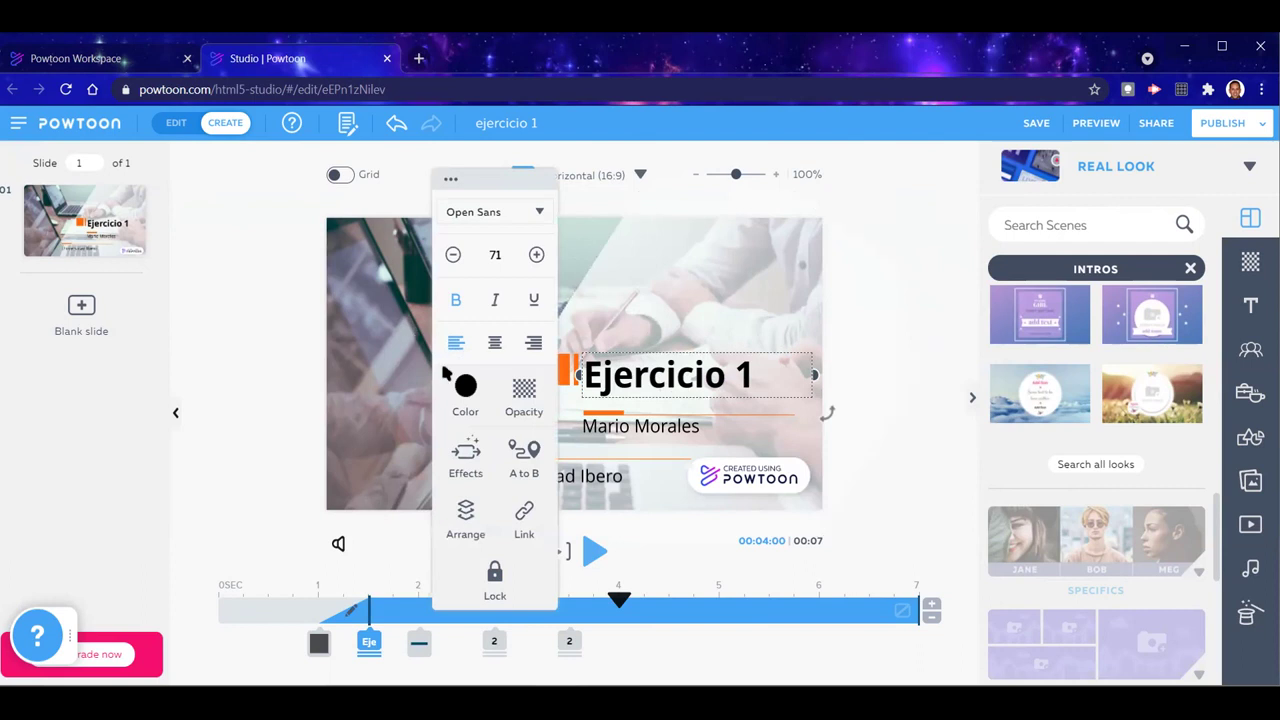
{"action": "left_click", "coordinate": [755, 350]}
{"action": "left_click", "coordinate": [755, 350]}
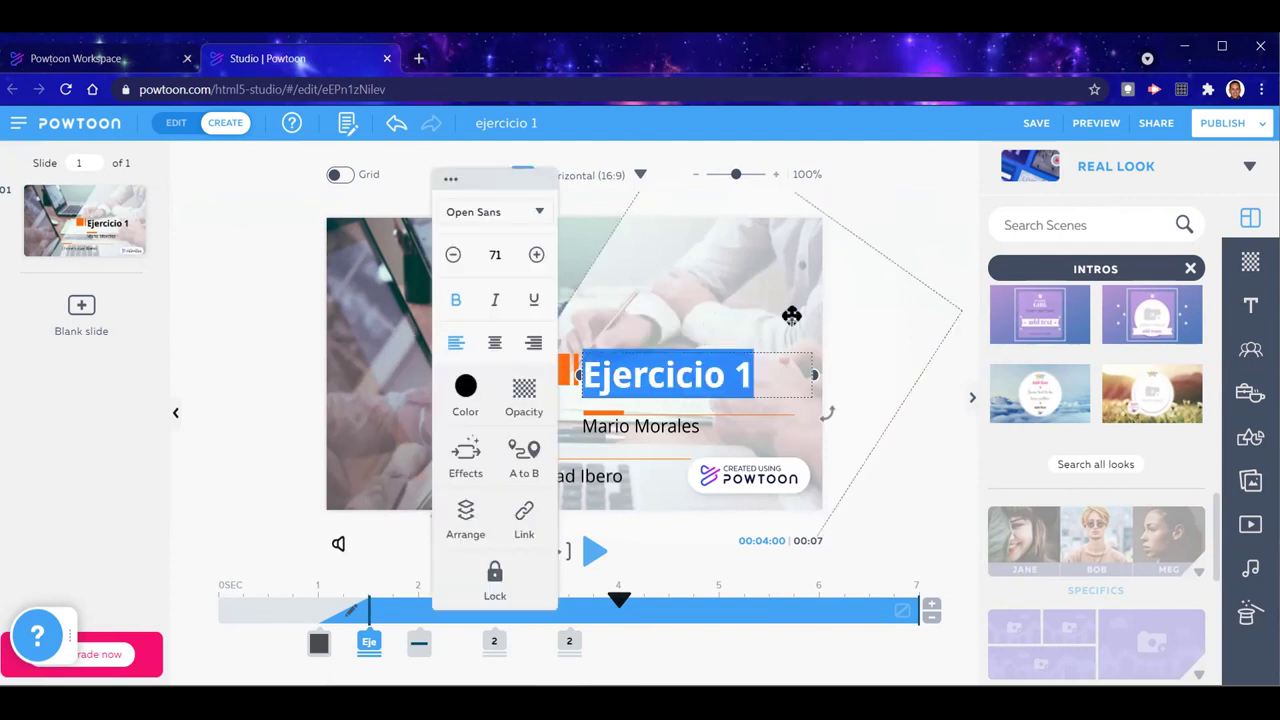
{"action": "left_click", "coordinate": [931, 448]}
{"action": "left_click", "coordinate": [704, 385]}
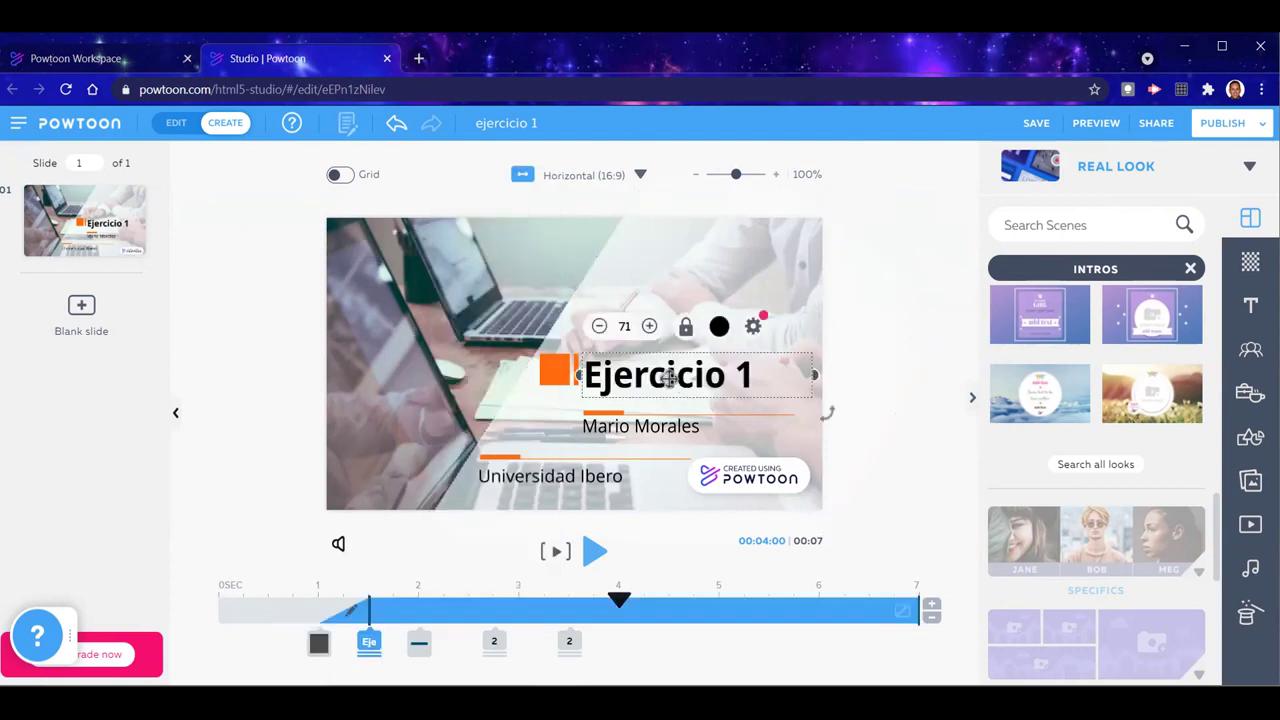
Remove the bold style from the "Ejercicio 1" title, try italic and underline without keeping them, and center its text
{"action": "left_click", "coordinate": [753, 330]}
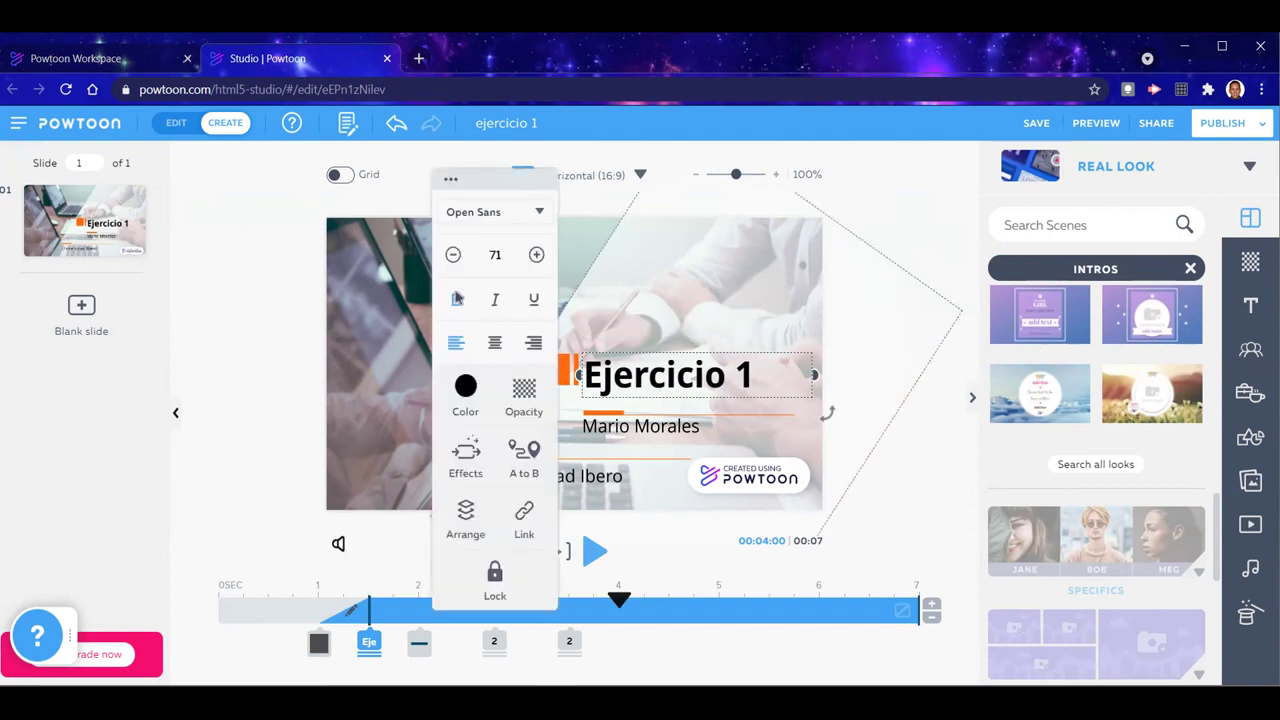
{"action": "left_click", "coordinate": [497, 306]}
{"action": "left_click", "coordinate": [457, 307]}
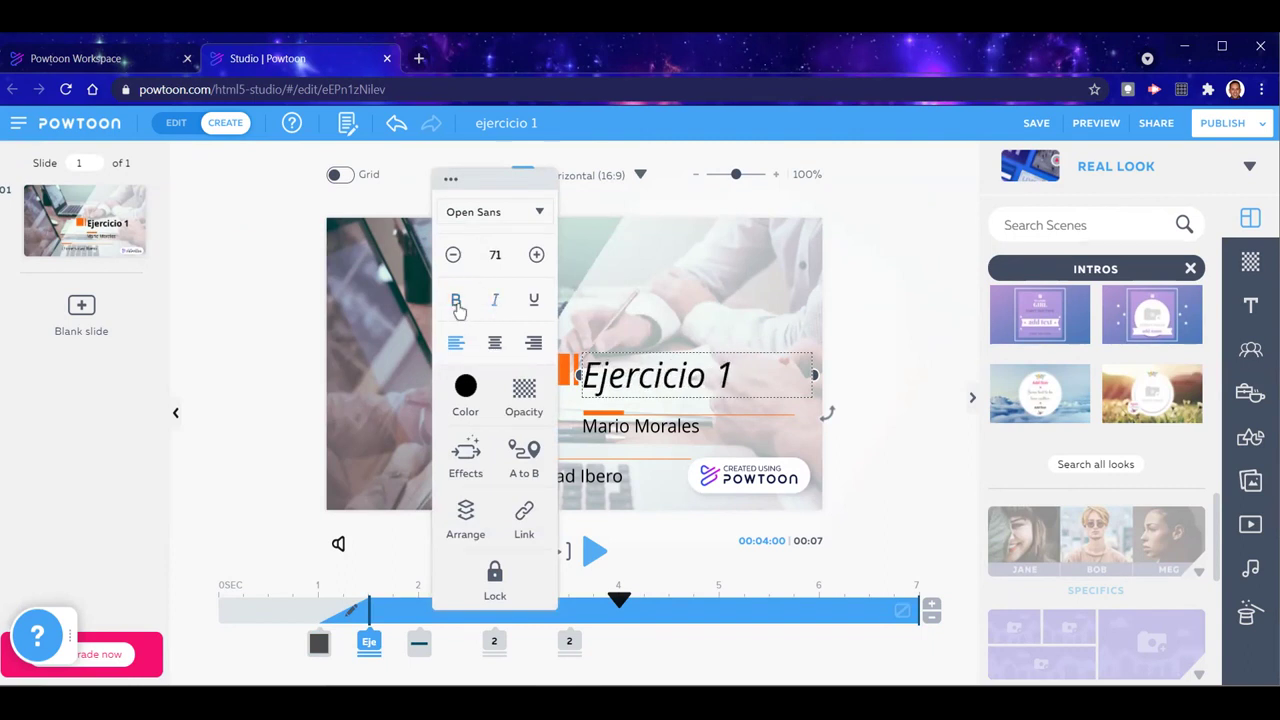
{"action": "left_click", "coordinate": [498, 302]}
{"action": "left_click", "coordinate": [534, 302]}
{"action": "left_click", "coordinate": [534, 302]}
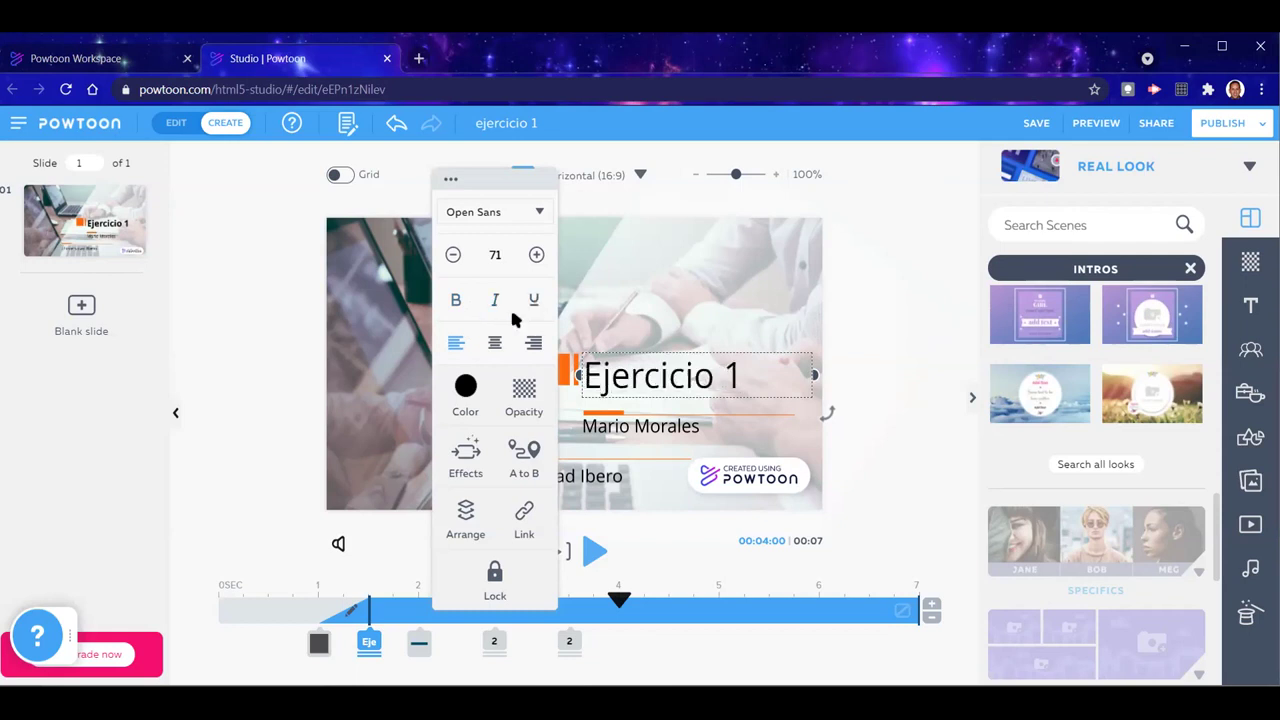
{"action": "left_click", "coordinate": [495, 345]}
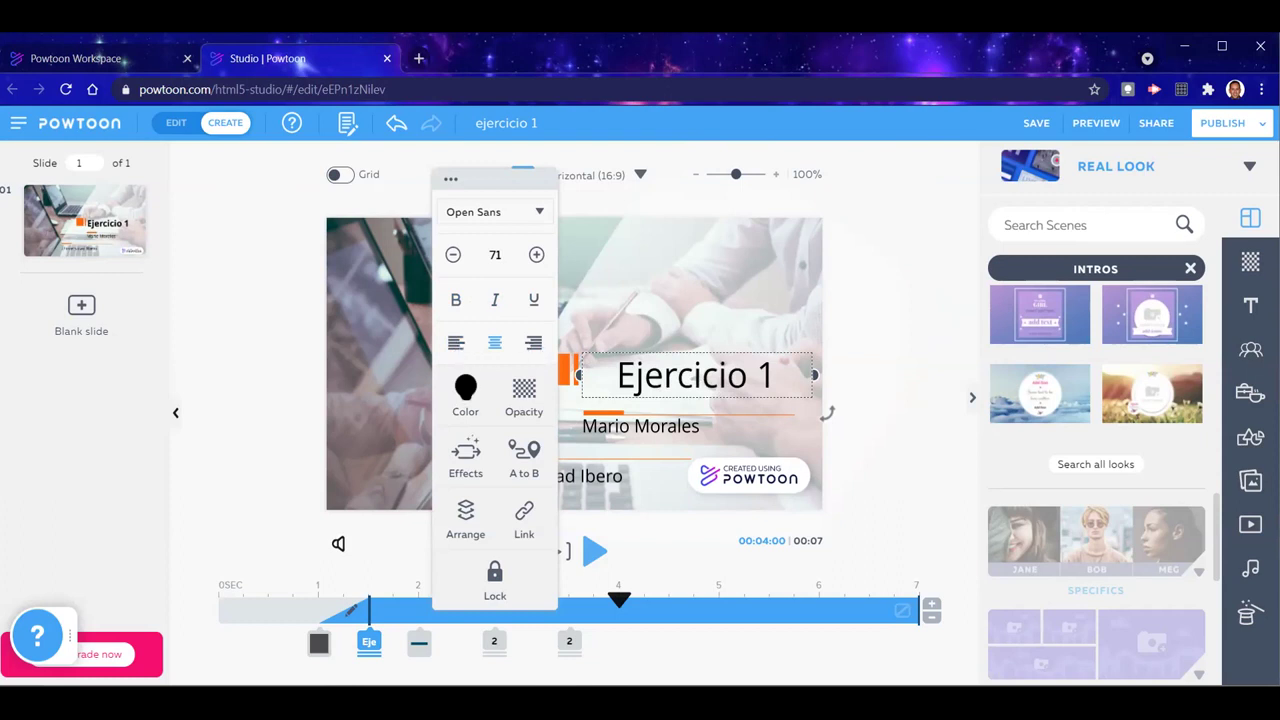
Change the "Ejercicio 1" title's text color to orange #FF6A0E
{"action": "left_click", "coordinate": [465, 390]}
{"action": "left_click", "coordinate": [550, 338]}
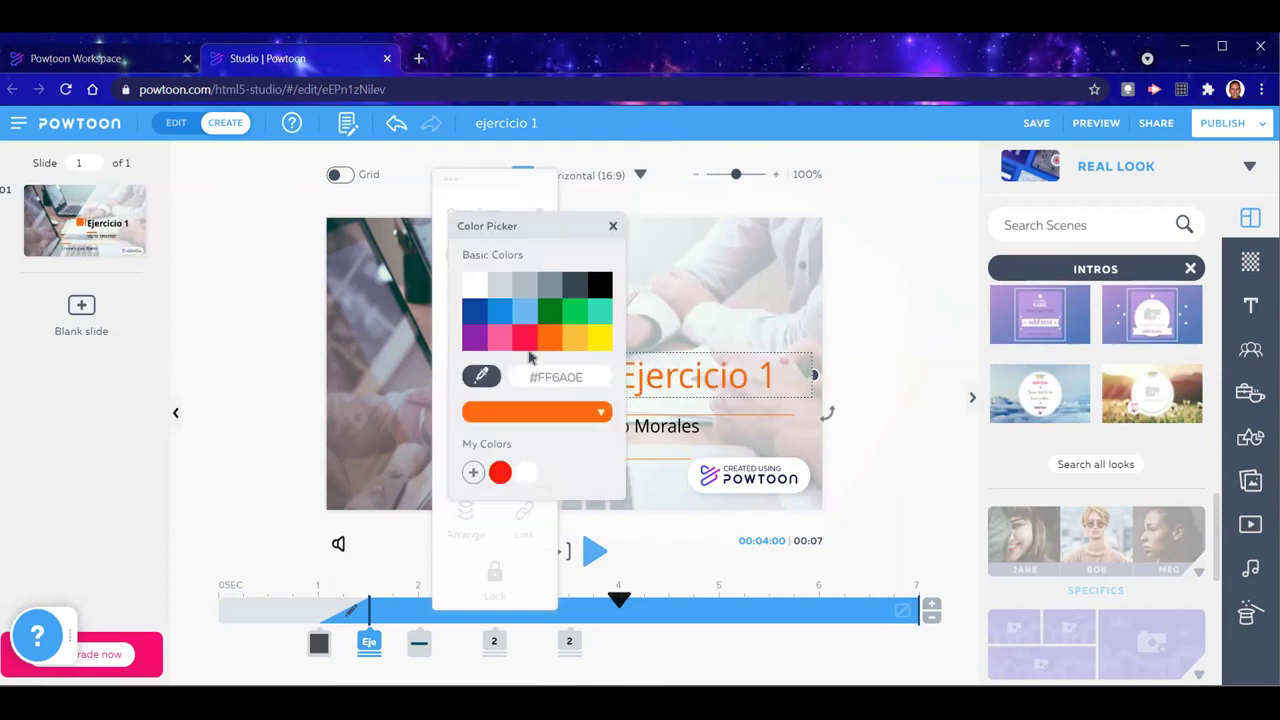
{"action": "left_click", "coordinate": [510, 513]}
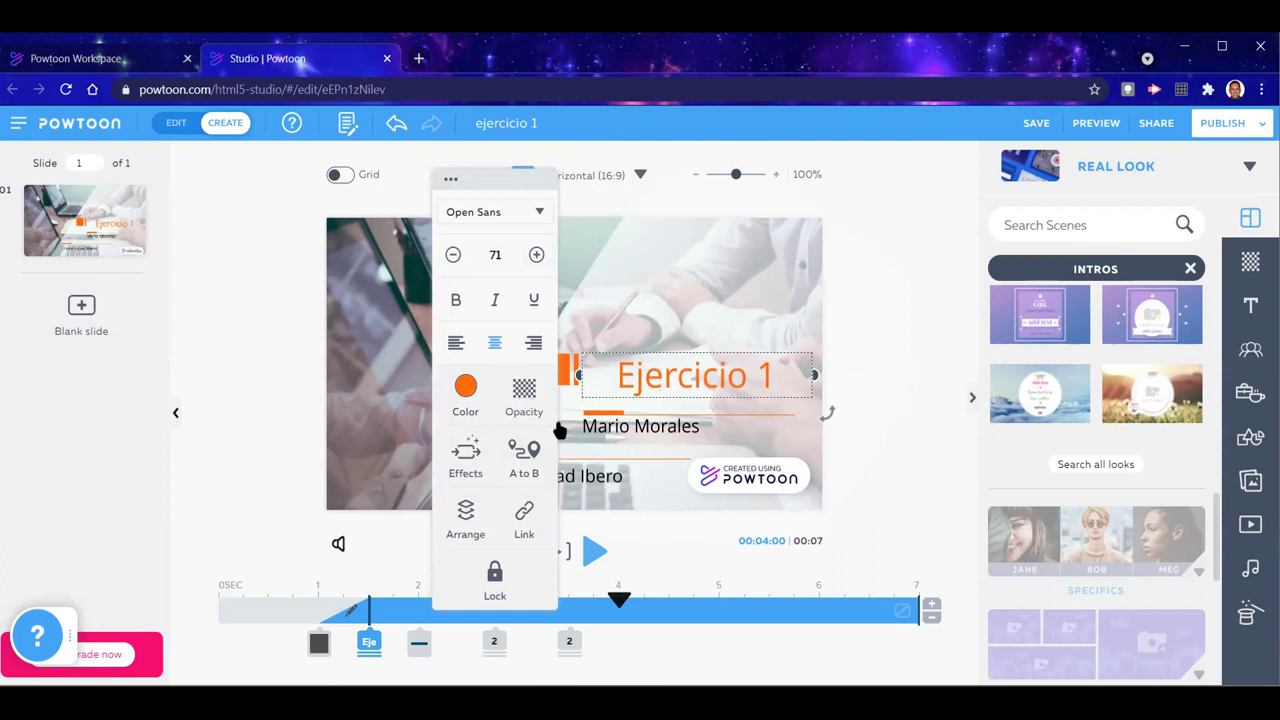
Set the opacity of the translucent white shape behind the slide's text to 77%
{"action": "left_click", "coordinate": [704, 264]}
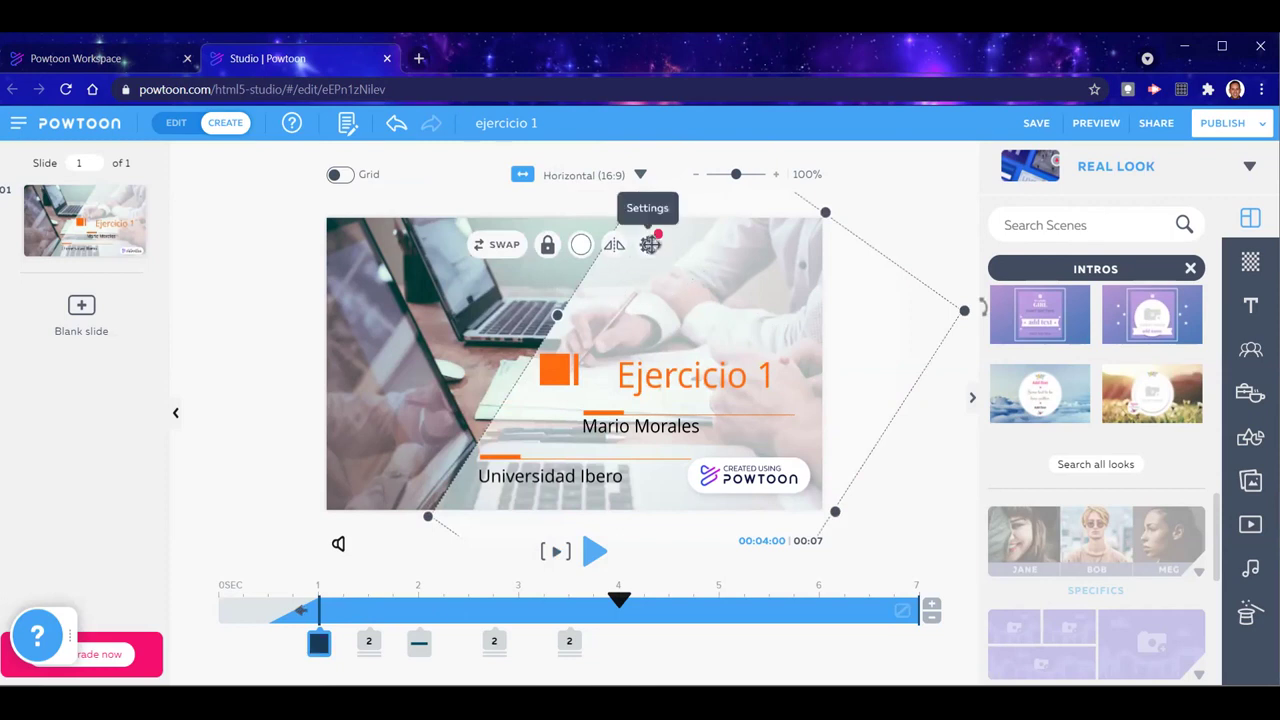
{"action": "left_click", "coordinate": [650, 247]}
{"action": "left_click", "coordinate": [414, 390]}
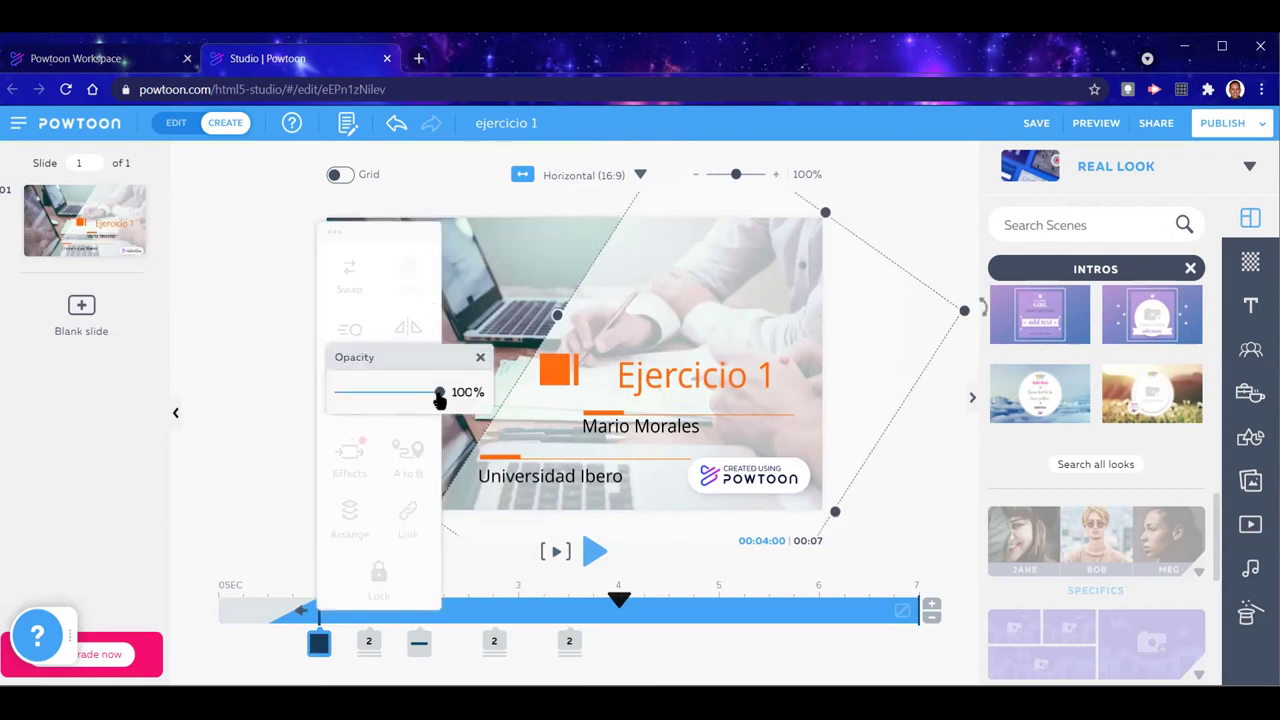
{"action": "left_click_drag", "start_coordinate": [440, 396], "coordinate": [531, 411]}
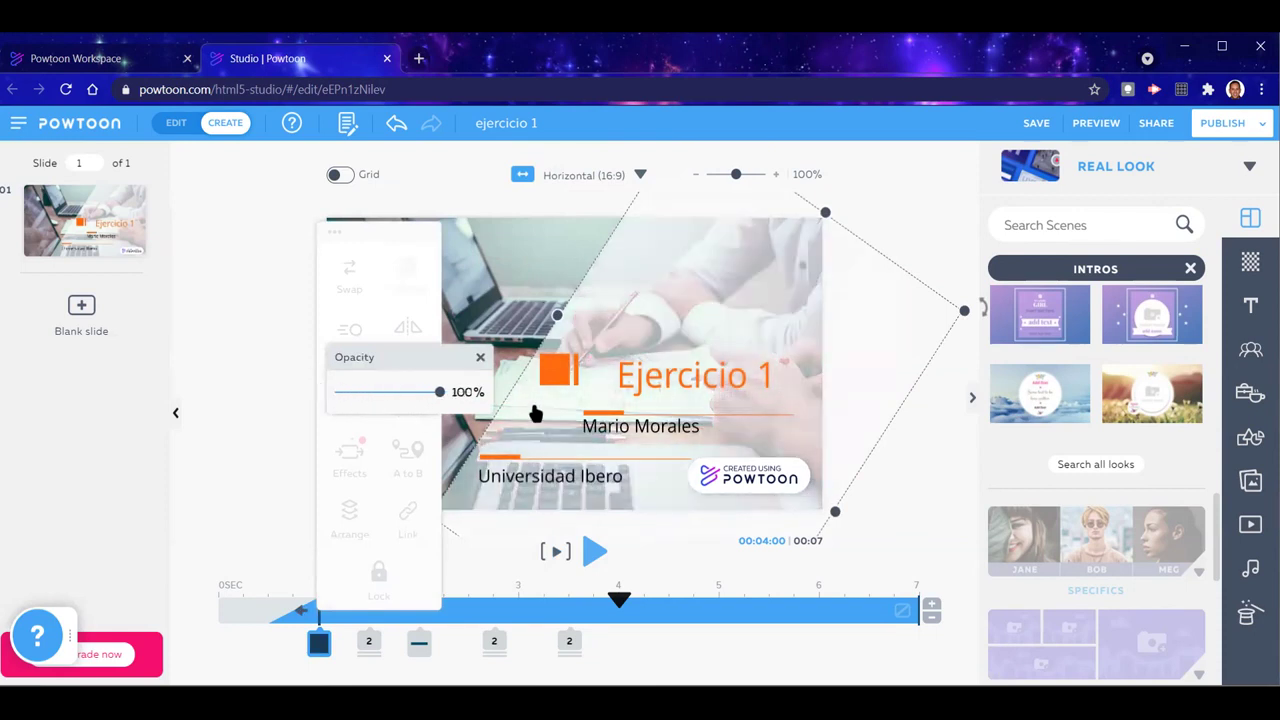
{"action": "left_click", "coordinate": [415, 402]}
{"action": "left_click_drag", "start_coordinate": [413, 402], "coordinate": [418, 402]}
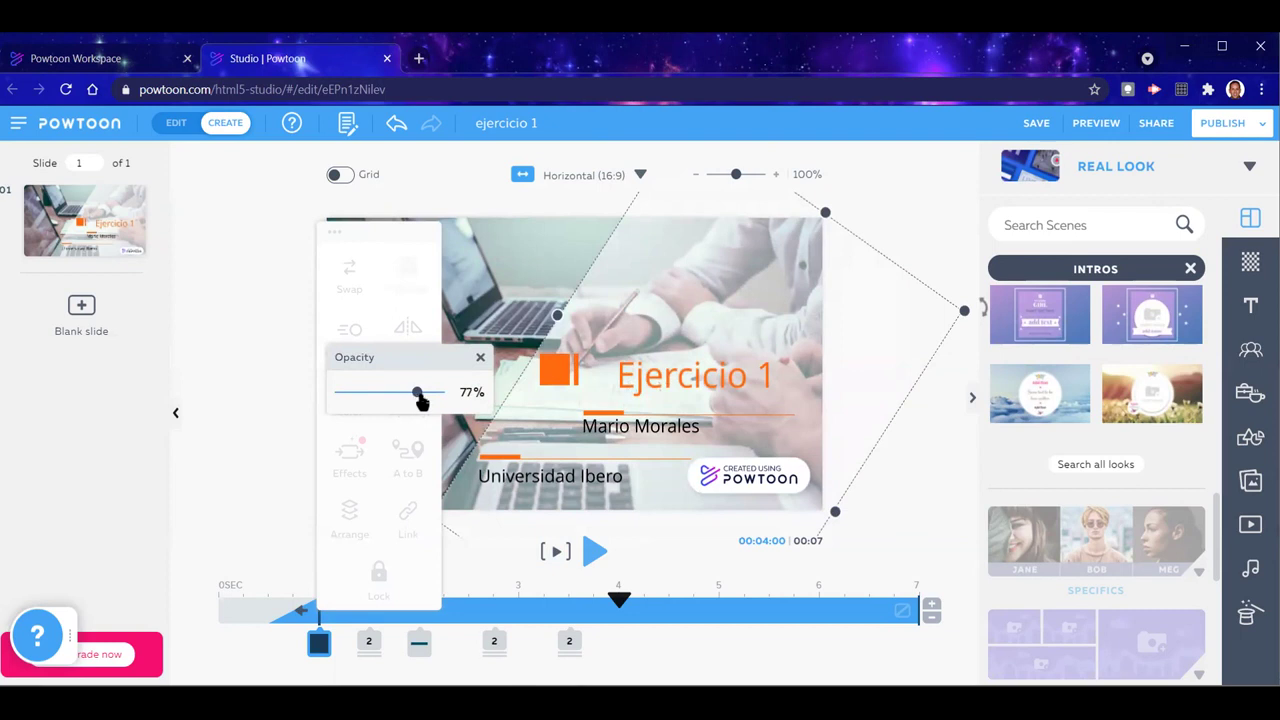
{"action": "left_click", "coordinate": [479, 358]}
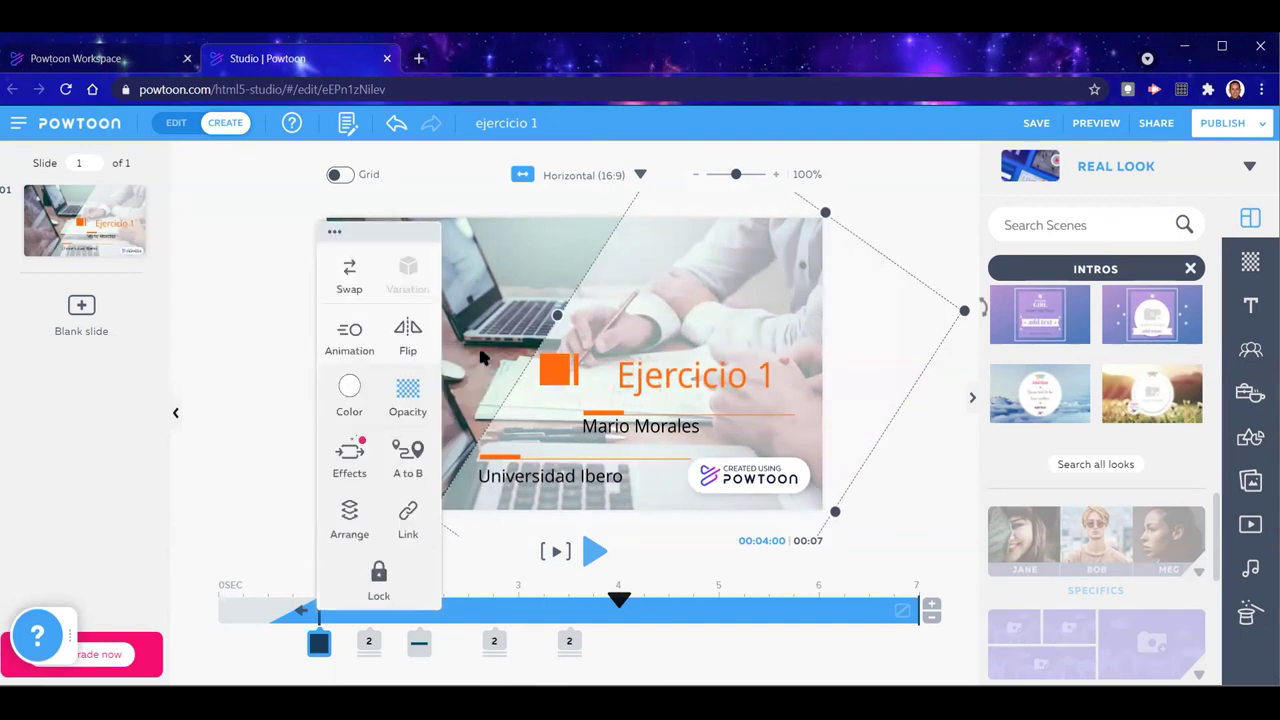
Try a lower opacity on the "Ejercicio 1" title and restore it to 100%
{"action": "left_click", "coordinate": [705, 383]}
{"action": "left_click", "coordinate": [754, 323]}
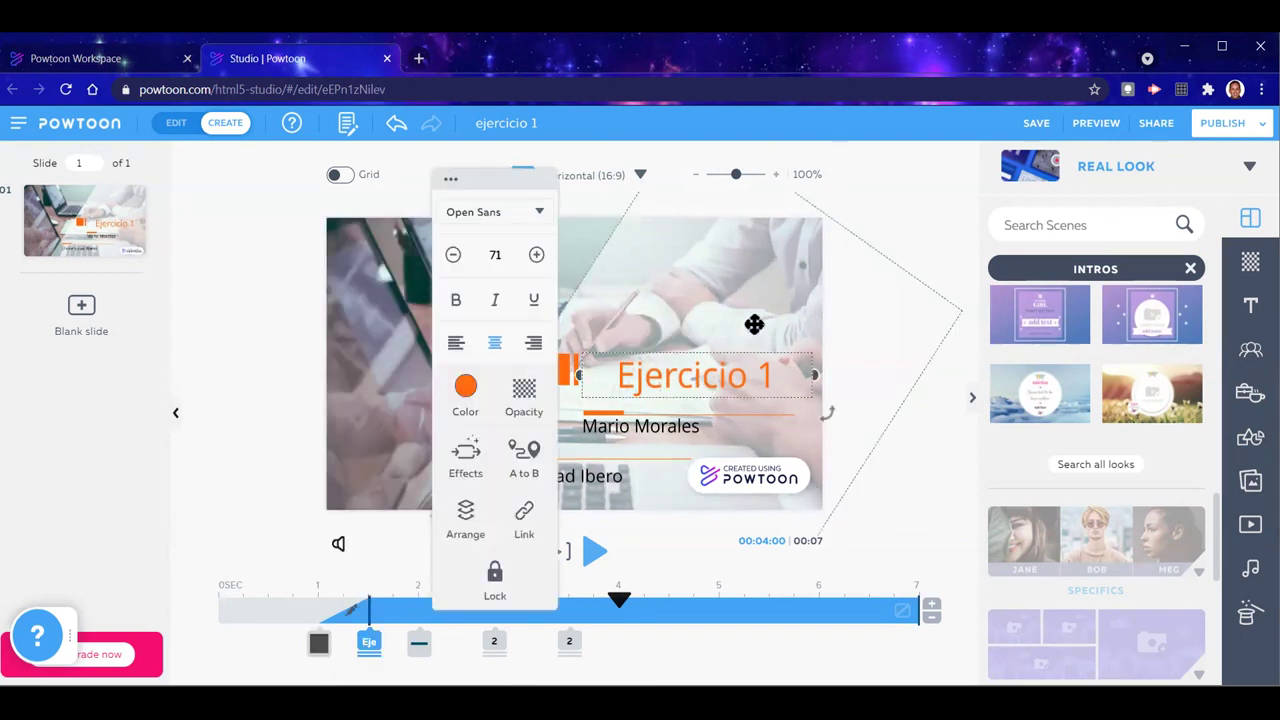
{"action": "left_click", "coordinate": [521, 393]}
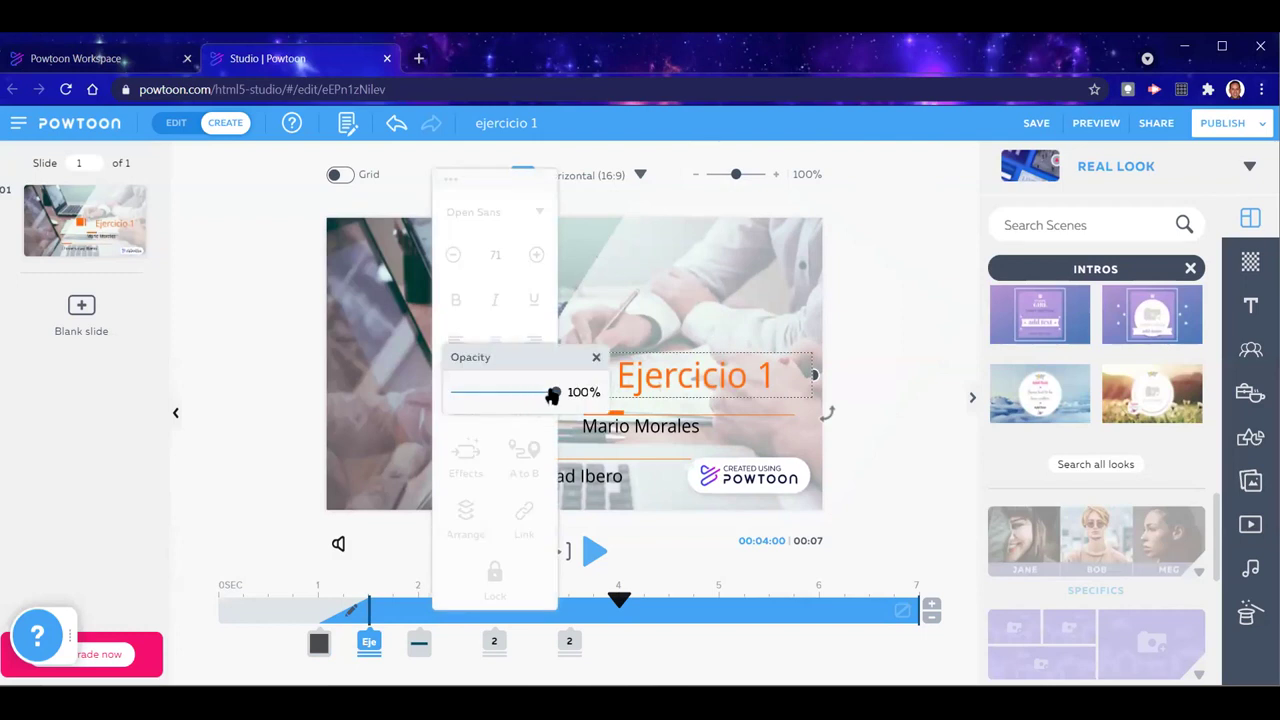
{"action": "left_click_drag", "start_coordinate": [522, 396], "coordinate": [560, 400]}
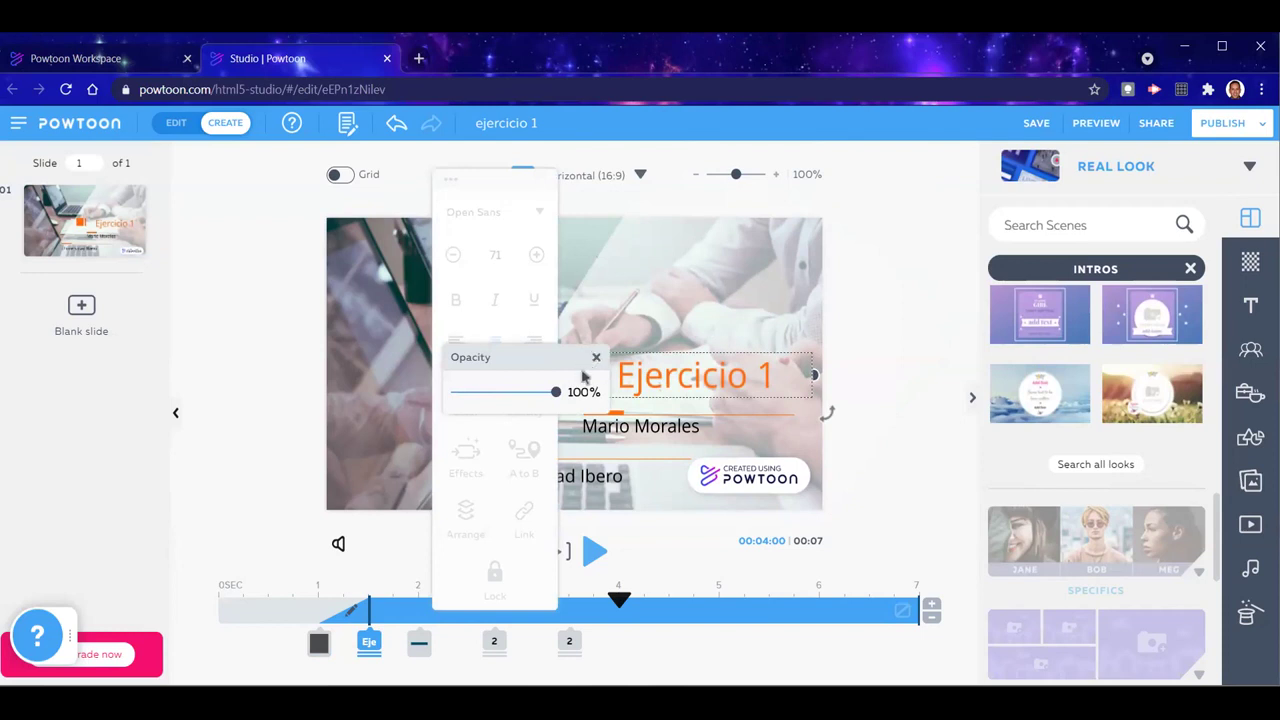
{"action": "left_click", "coordinate": [478, 462]}
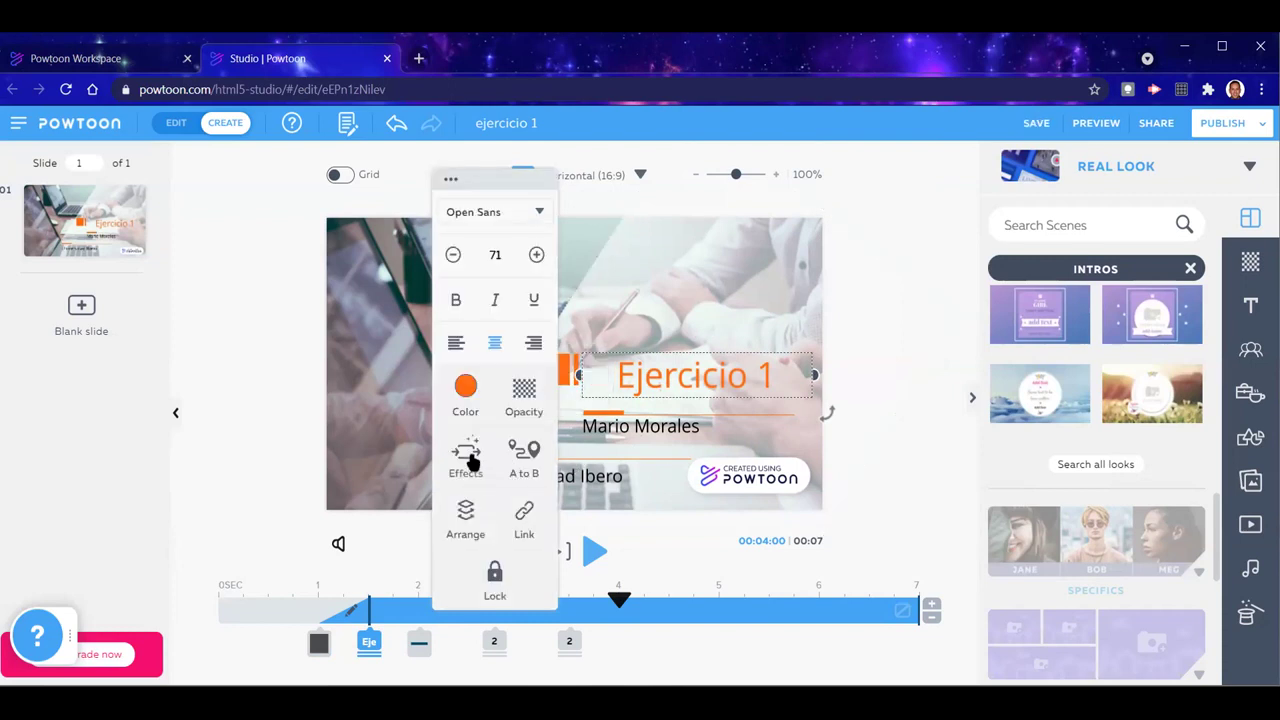
Set the enter effect of the "Ejercicio 1" title to Pop
{"action": "double_click", "coordinate": [680, 377]}
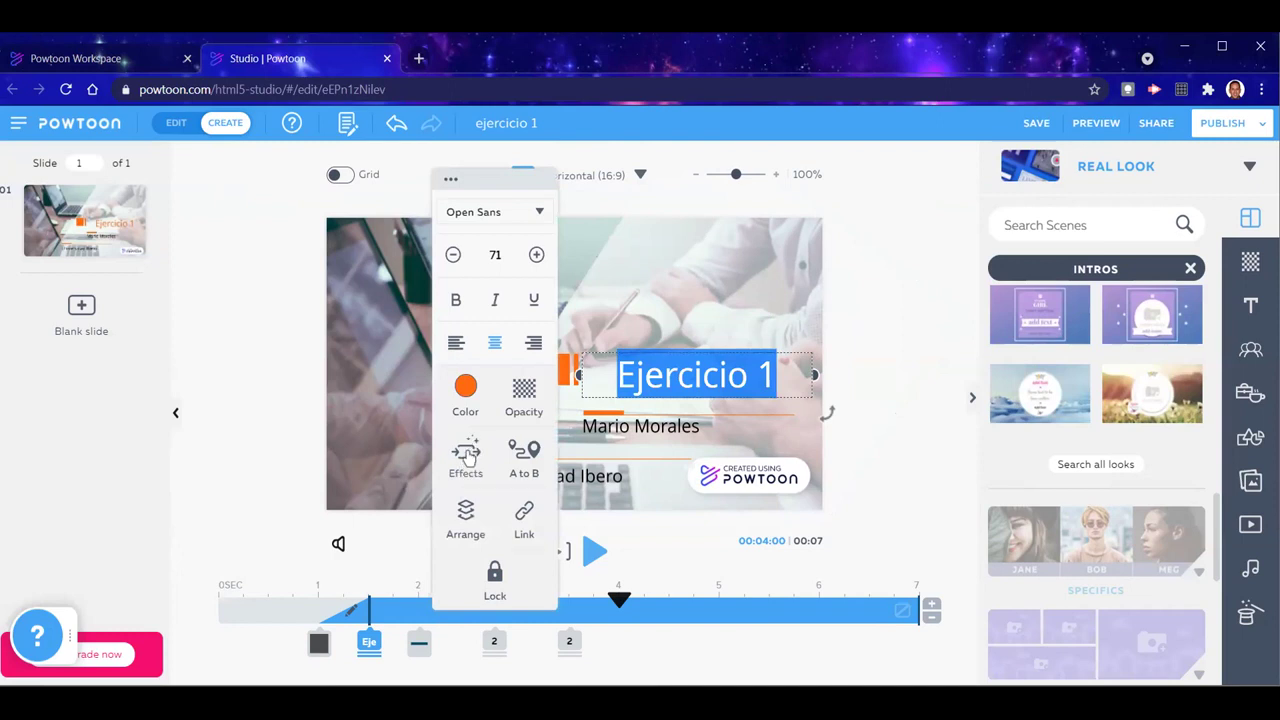
{"action": "left_click", "coordinate": [466, 455]}
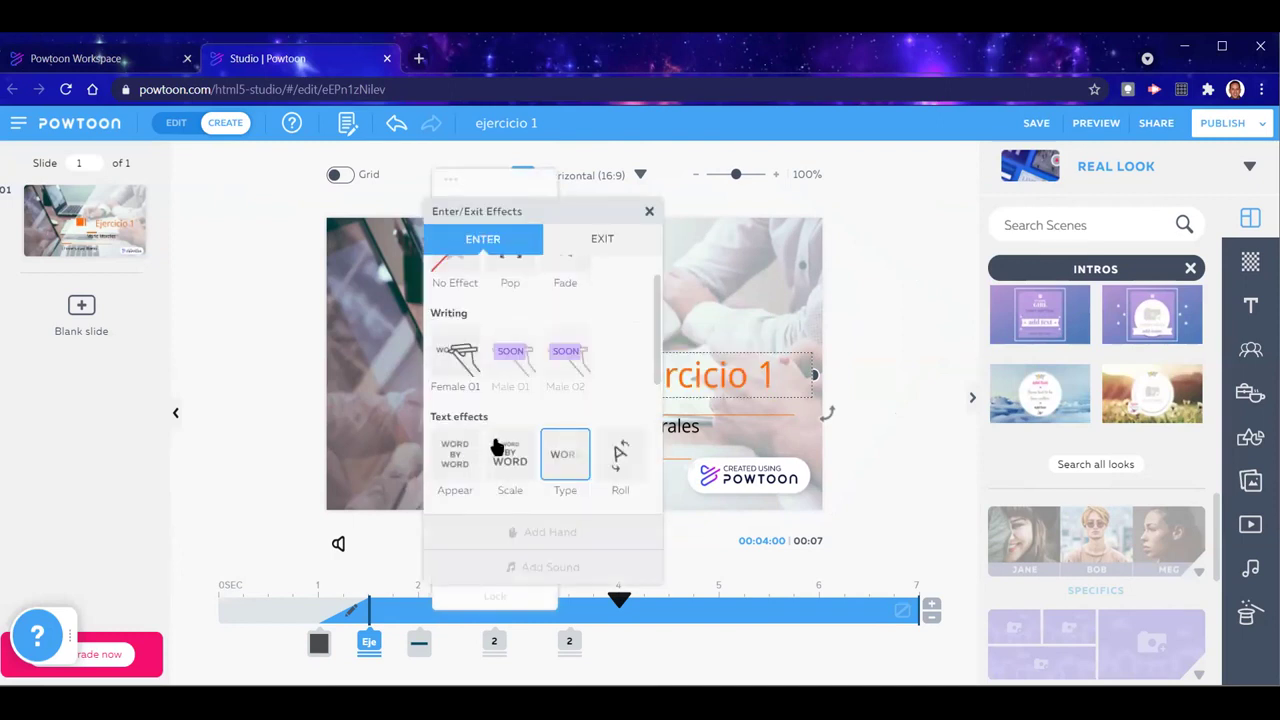
{"action": "scroll", "coordinate": [556, 374], "scroll_direction": "up", "scroll_amount": 1}
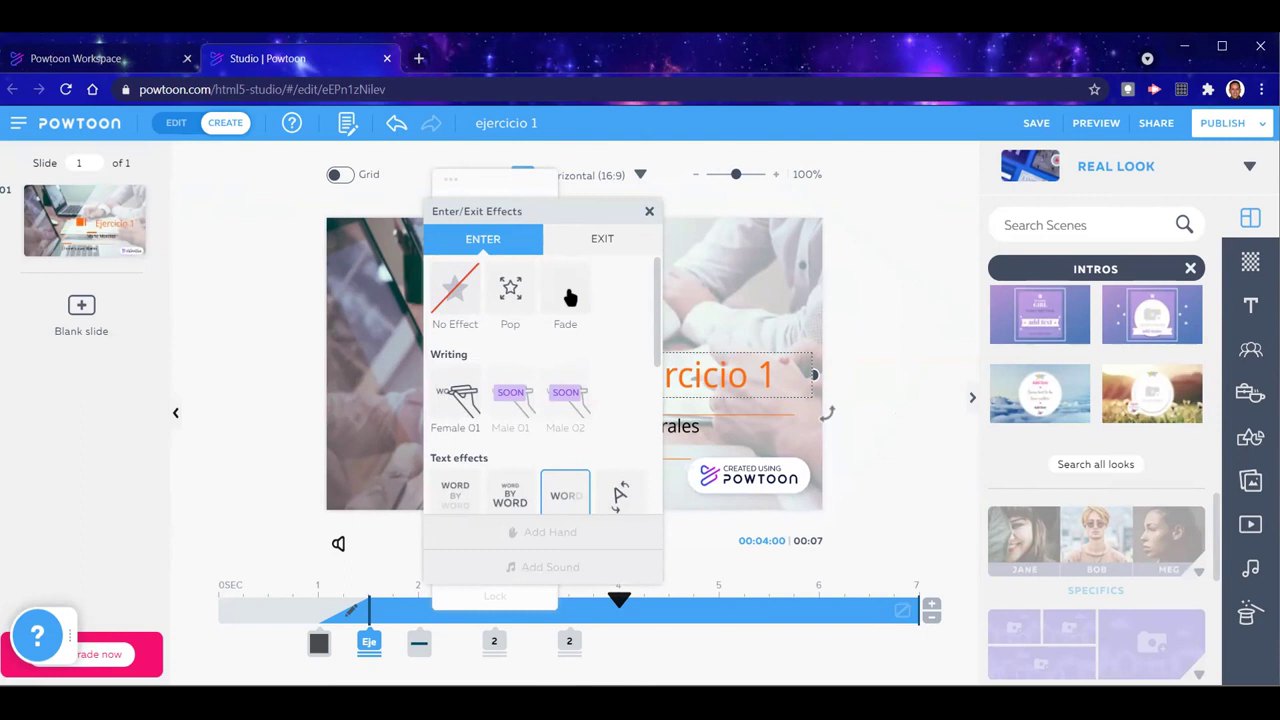
{"action": "left_click", "coordinate": [512, 291]}
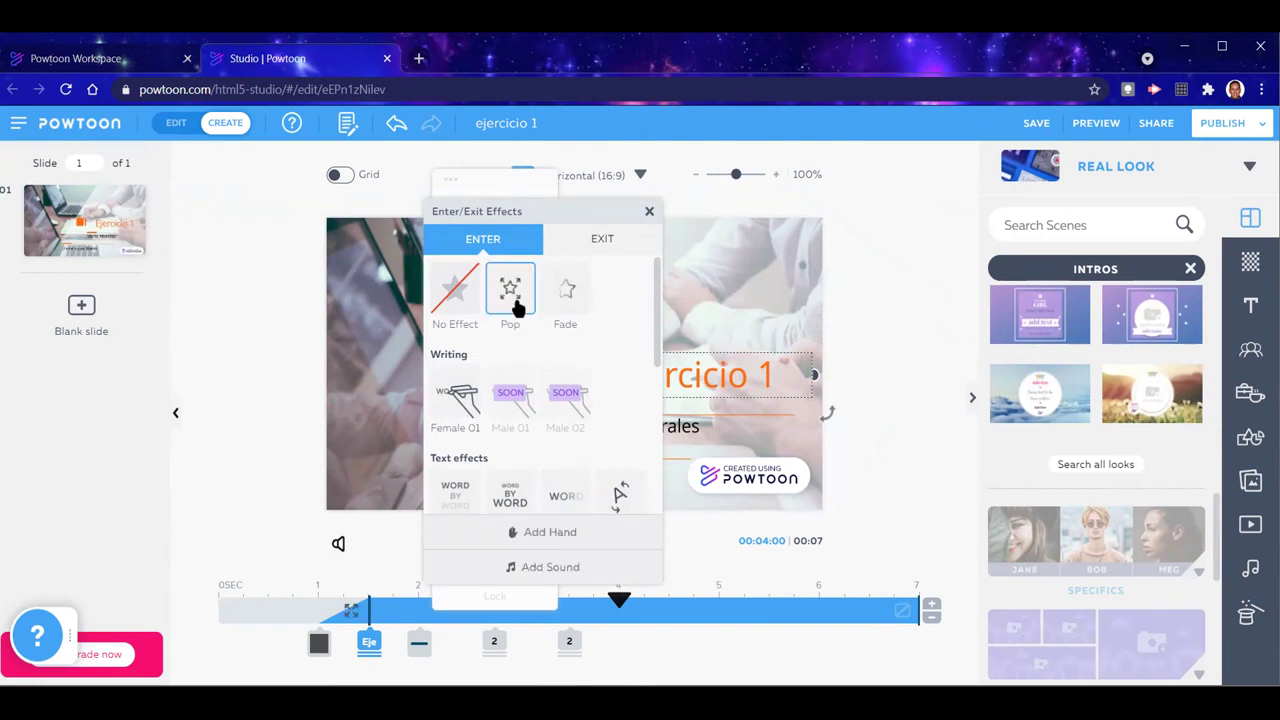
{"action": "left_click", "coordinate": [899, 511]}
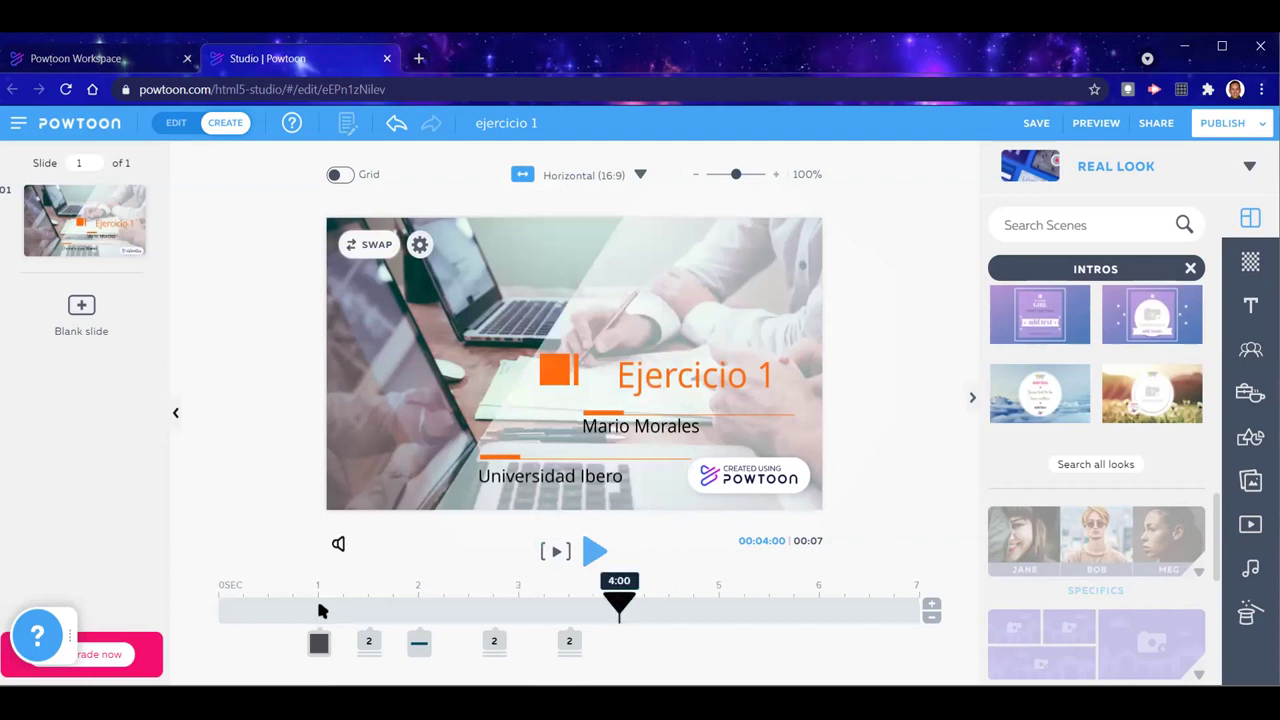
Preview the slide from the beginning twice to check the title's entrance animation
{"action": "left_click", "coordinate": [222, 606]}
{"action": "left_click", "coordinate": [597, 552]}
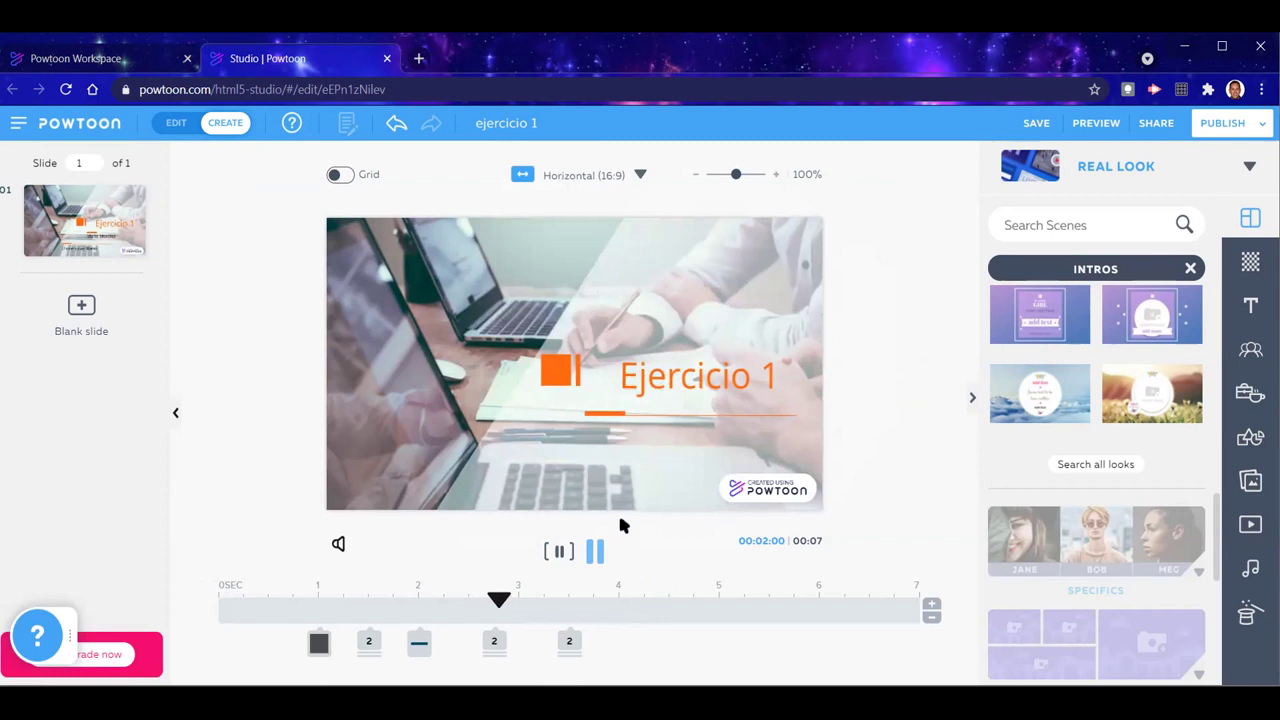
{"action": "left_click", "coordinate": [595, 552]}
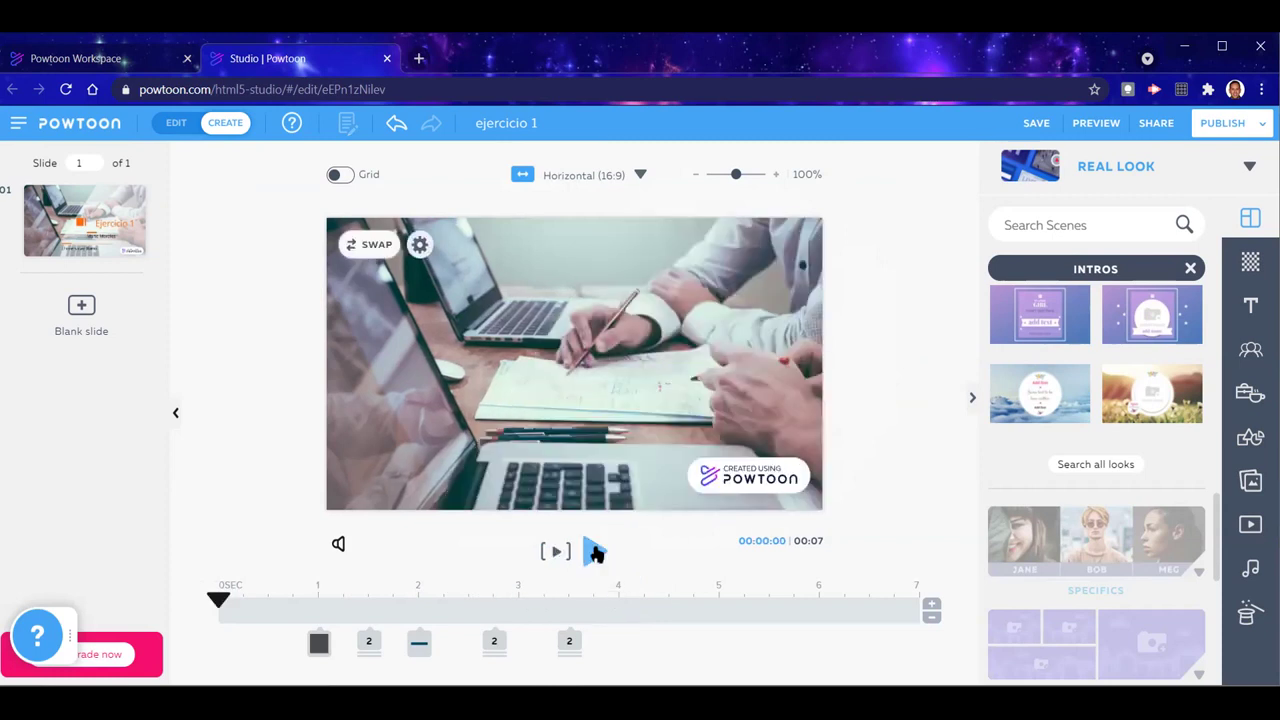
{"action": "left_click", "coordinate": [595, 552]}
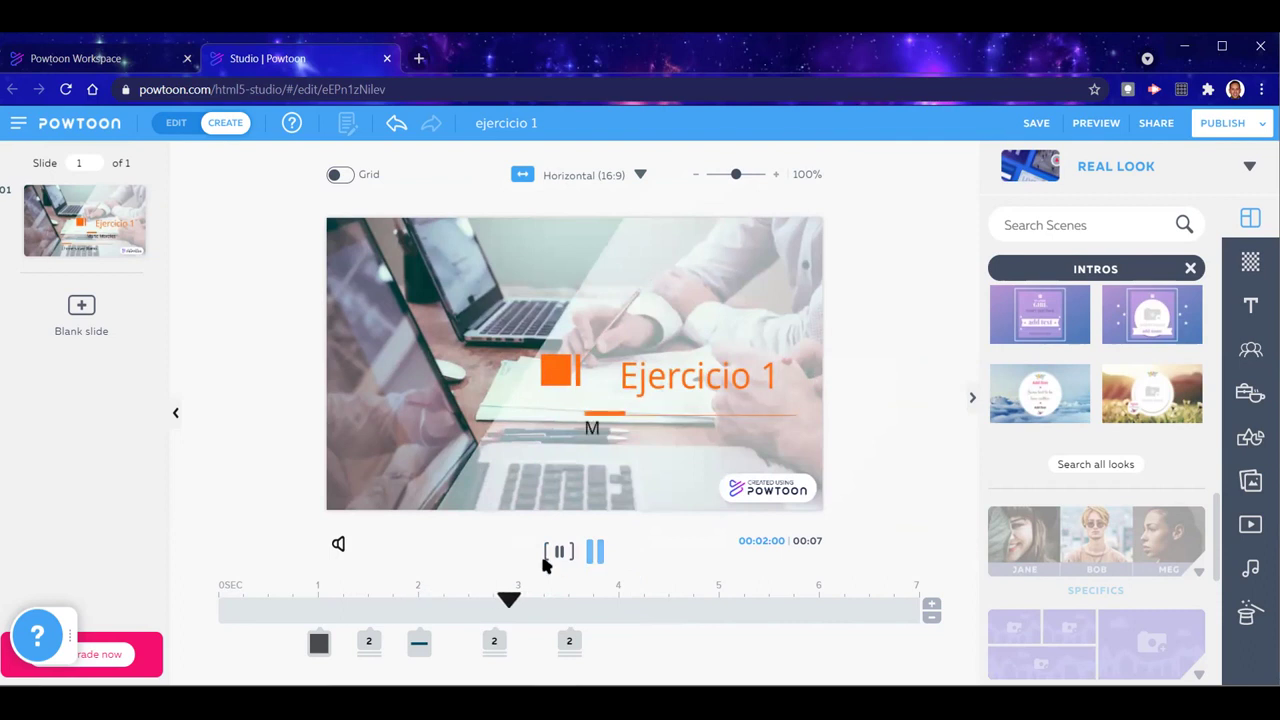
{"action": "left_click", "coordinate": [595, 551]}
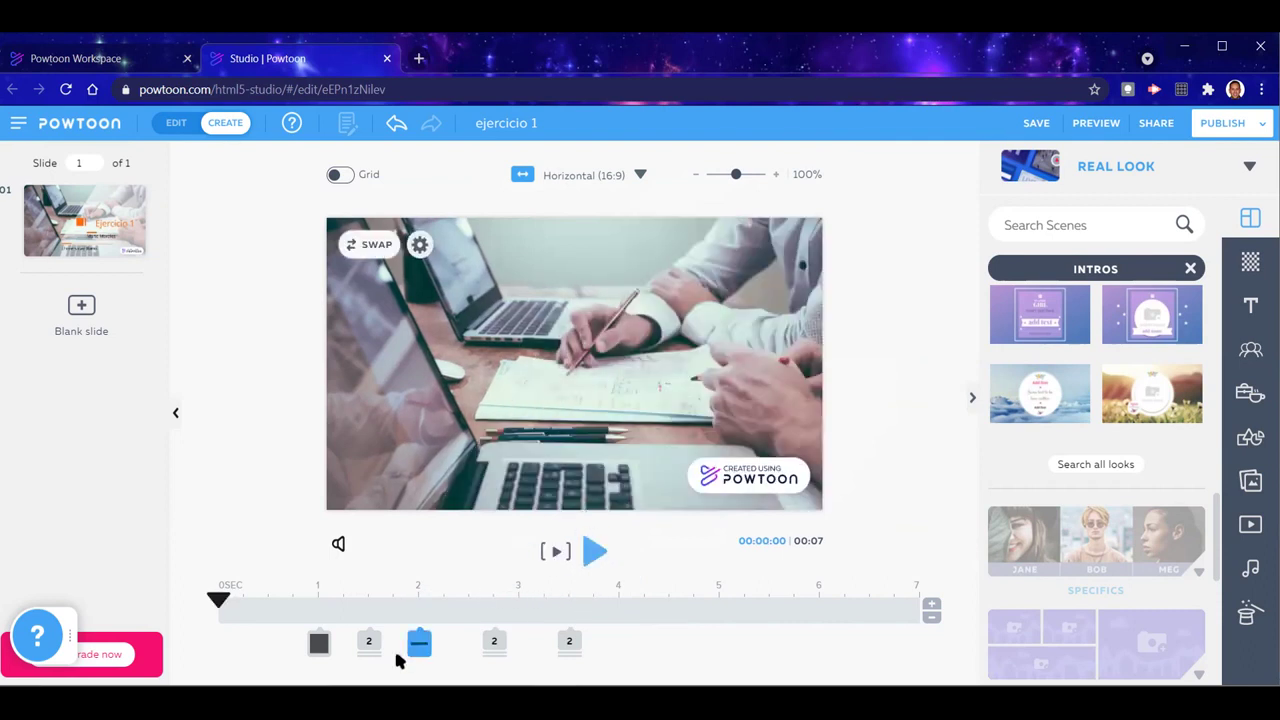
Set the enter effect of the "Ejercicio 1" title to the Female 01 writing effect
{"action": "left_click", "coordinate": [364, 650]}
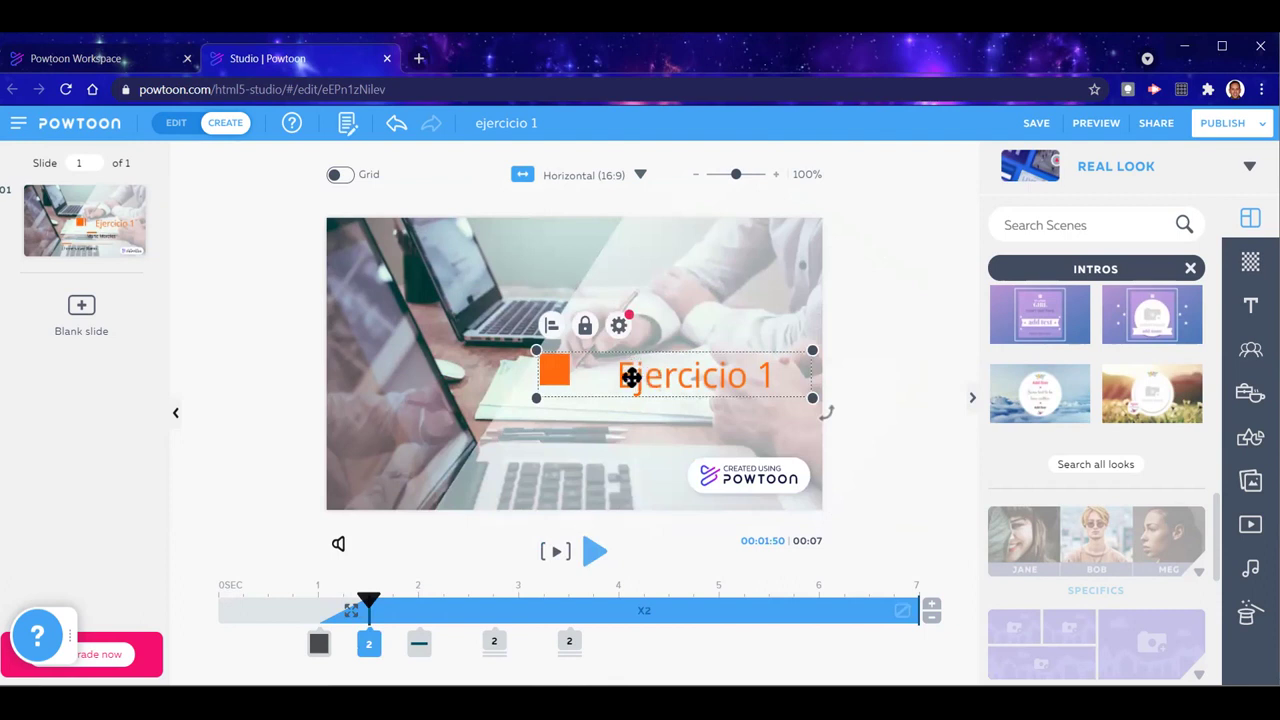
{"action": "left_click", "coordinate": [619, 326]}
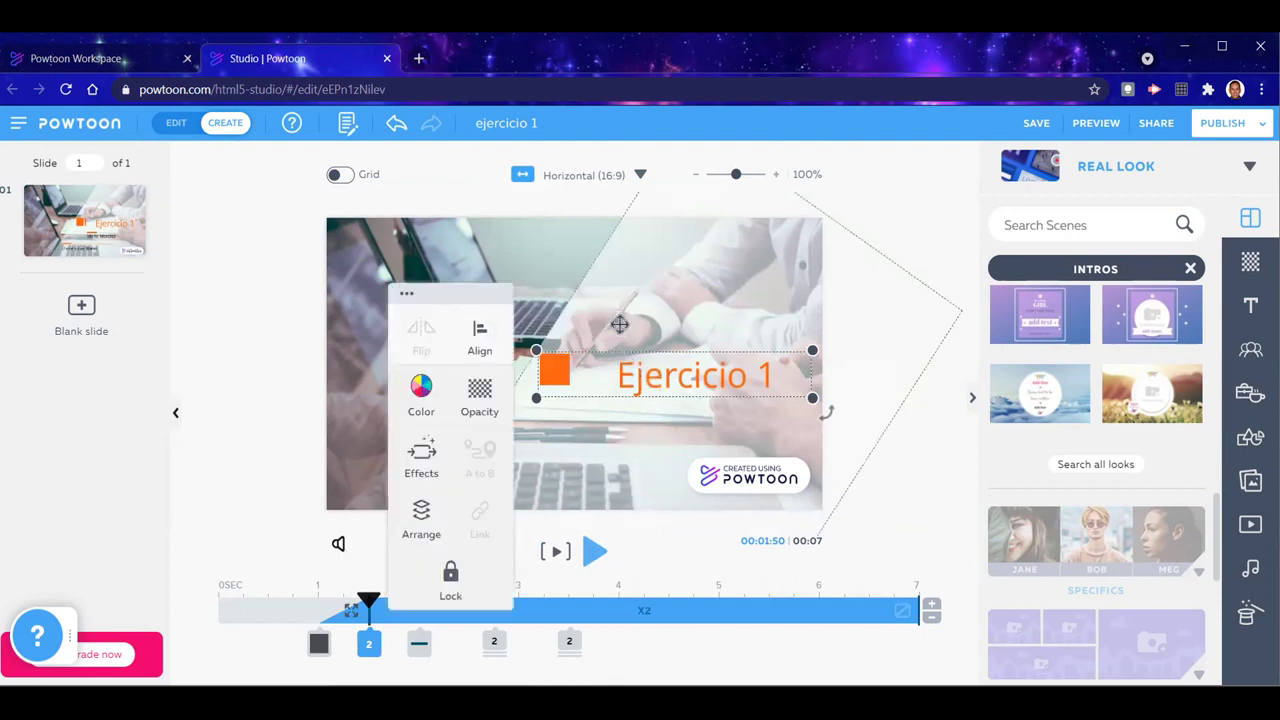
{"action": "left_click", "coordinate": [267, 435]}
{"action": "left_click", "coordinate": [677, 391]}
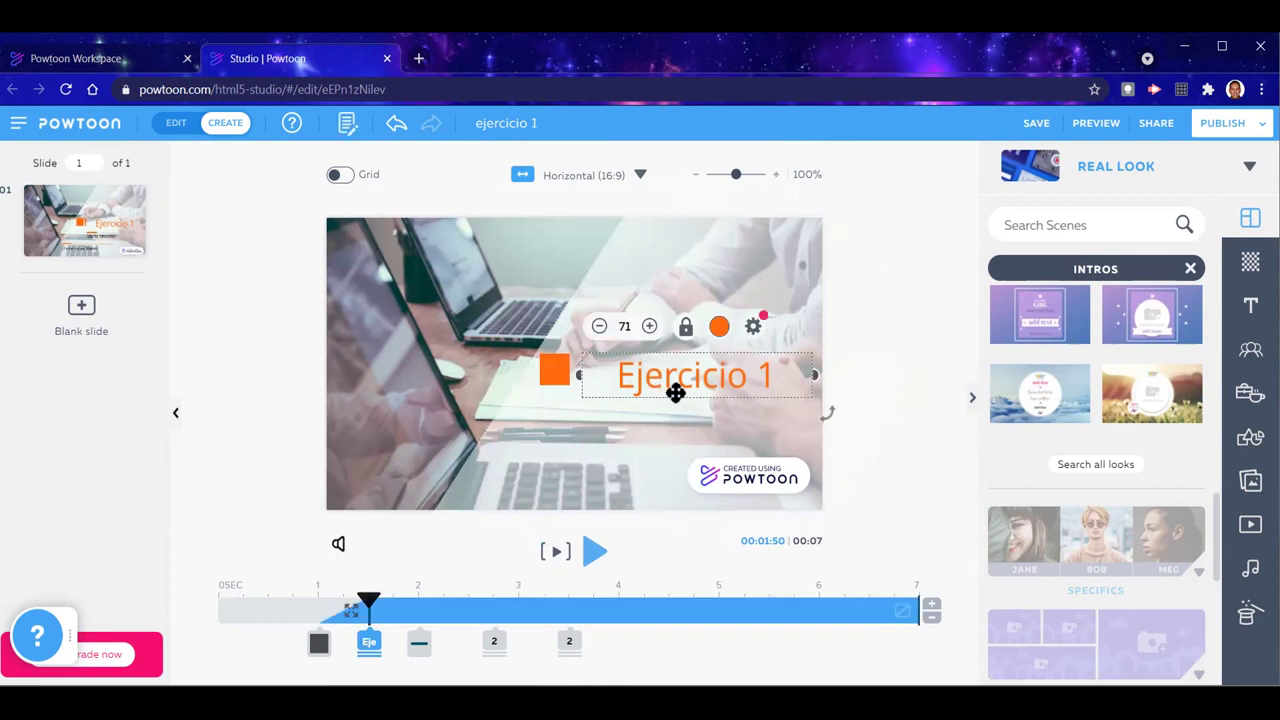
{"action": "double_click", "coordinate": [688, 383]}
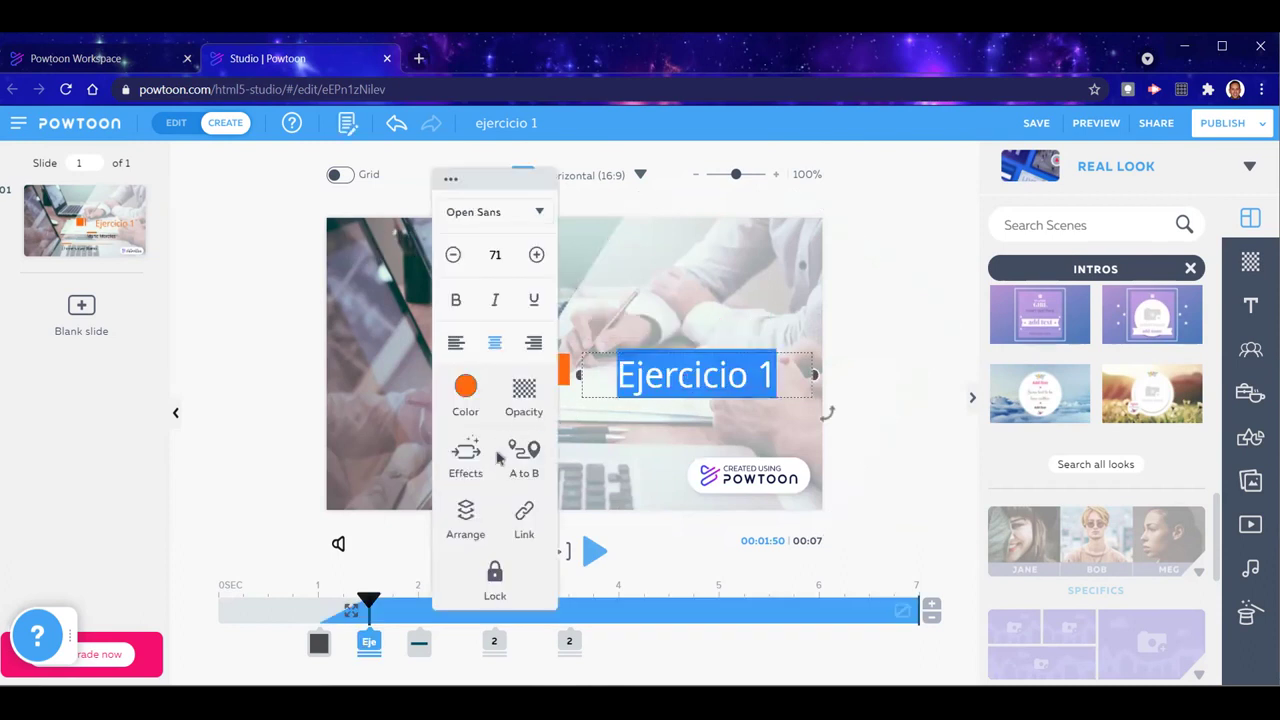
{"action": "left_click", "coordinate": [464, 458]}
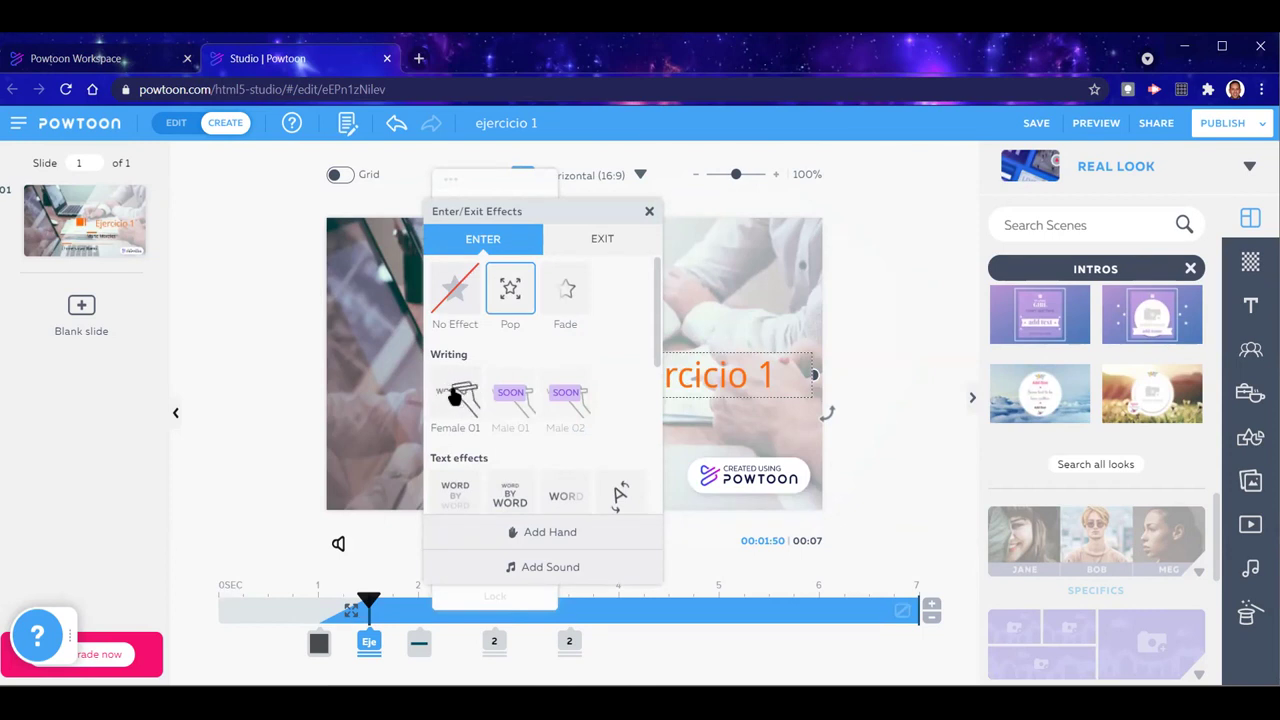
{"action": "left_click", "coordinate": [454, 398]}
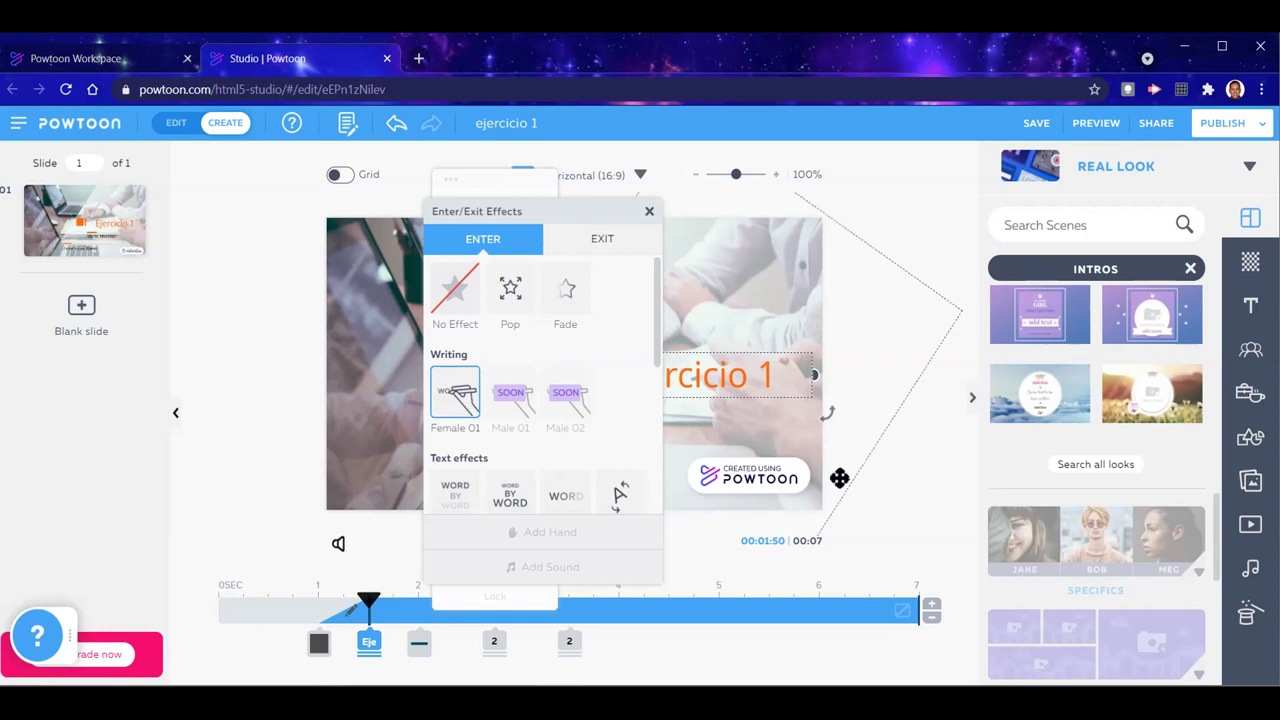
{"action": "left_click", "coordinate": [839, 478]}
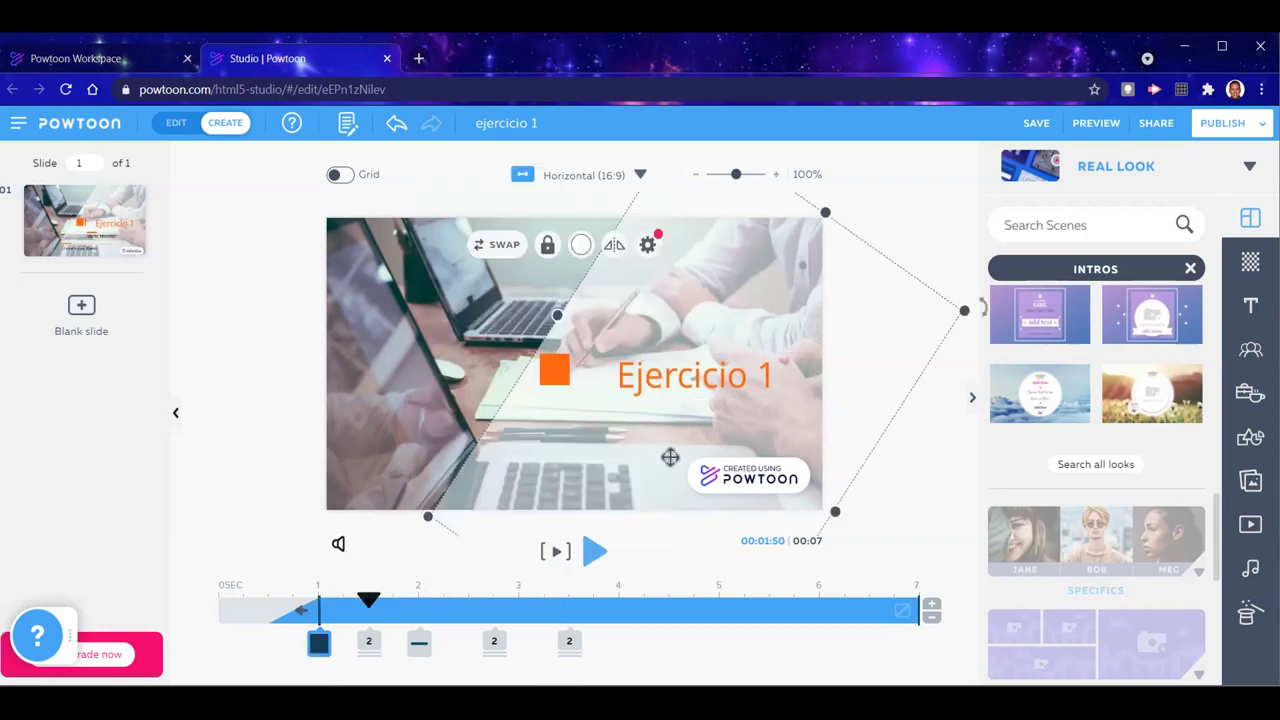
Preview the slide from just before the title appears to check its handwriting entrance
{"action": "left_click", "coordinate": [651, 385]}
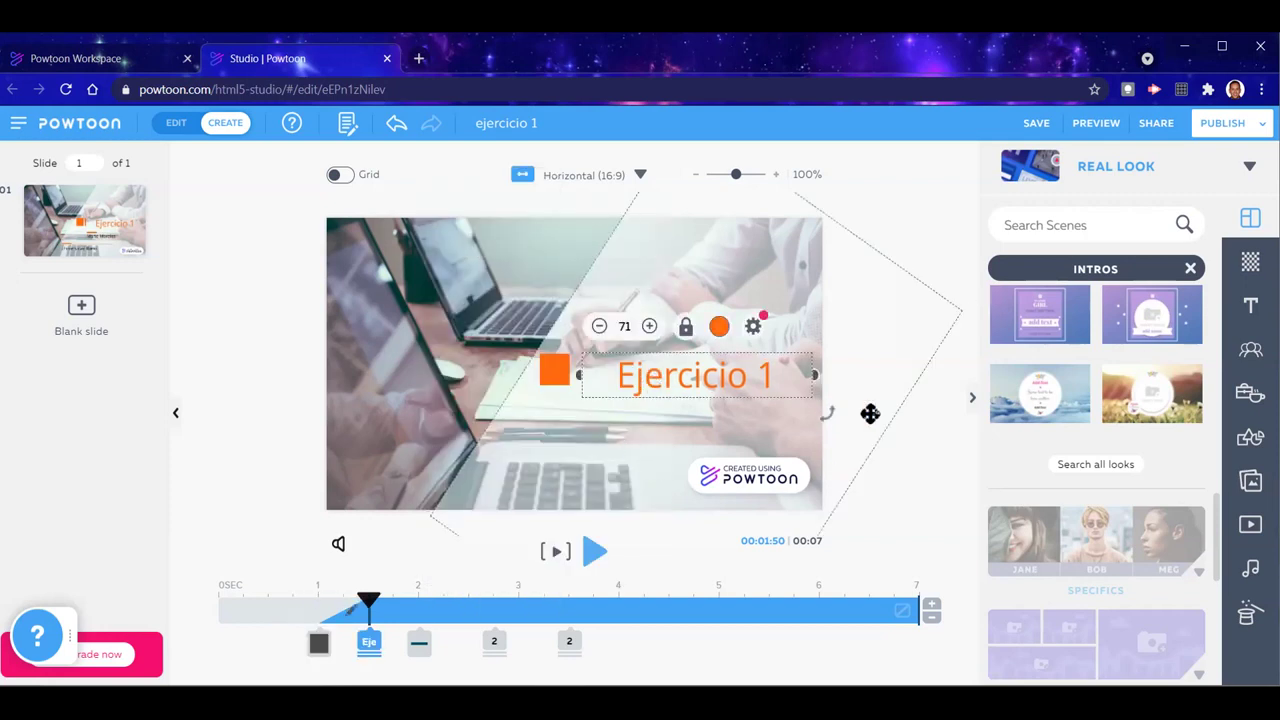
{"action": "left_click", "coordinate": [368, 610]}
{"action": "left_click_drag", "start_coordinate": [368, 605], "coordinate": [300, 605]}
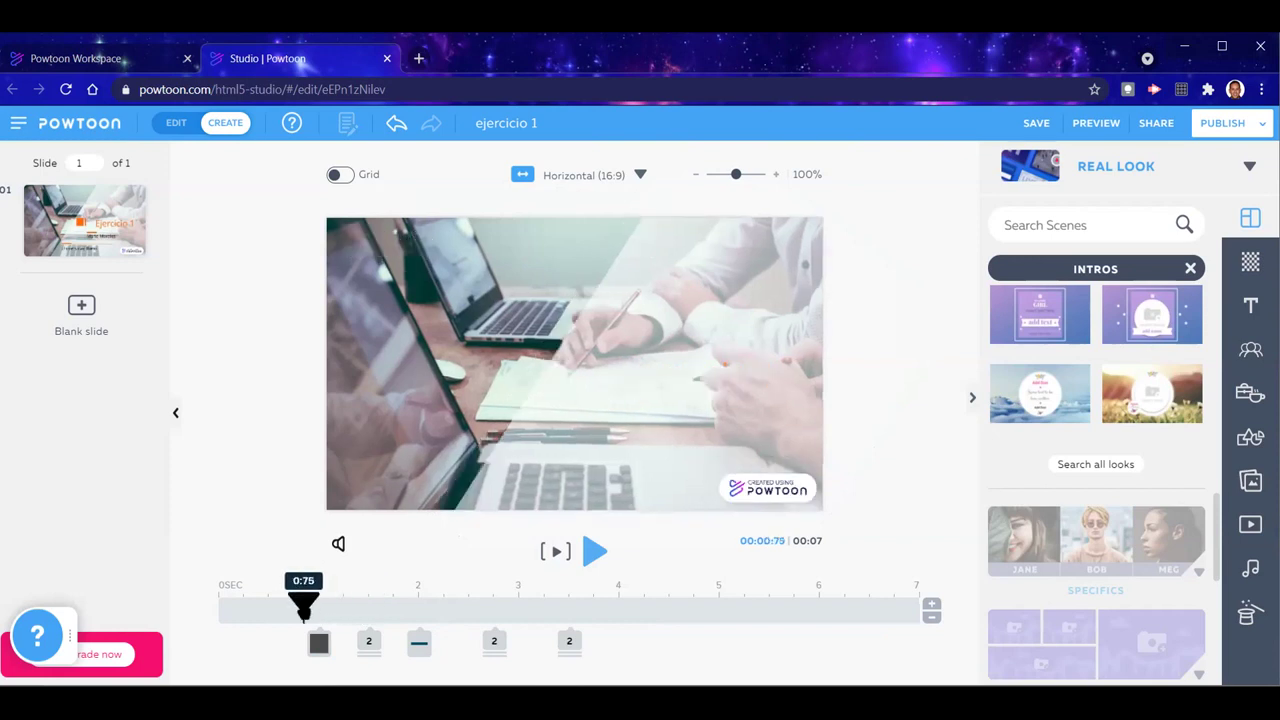
{"action": "left_click", "coordinate": [595, 551]}
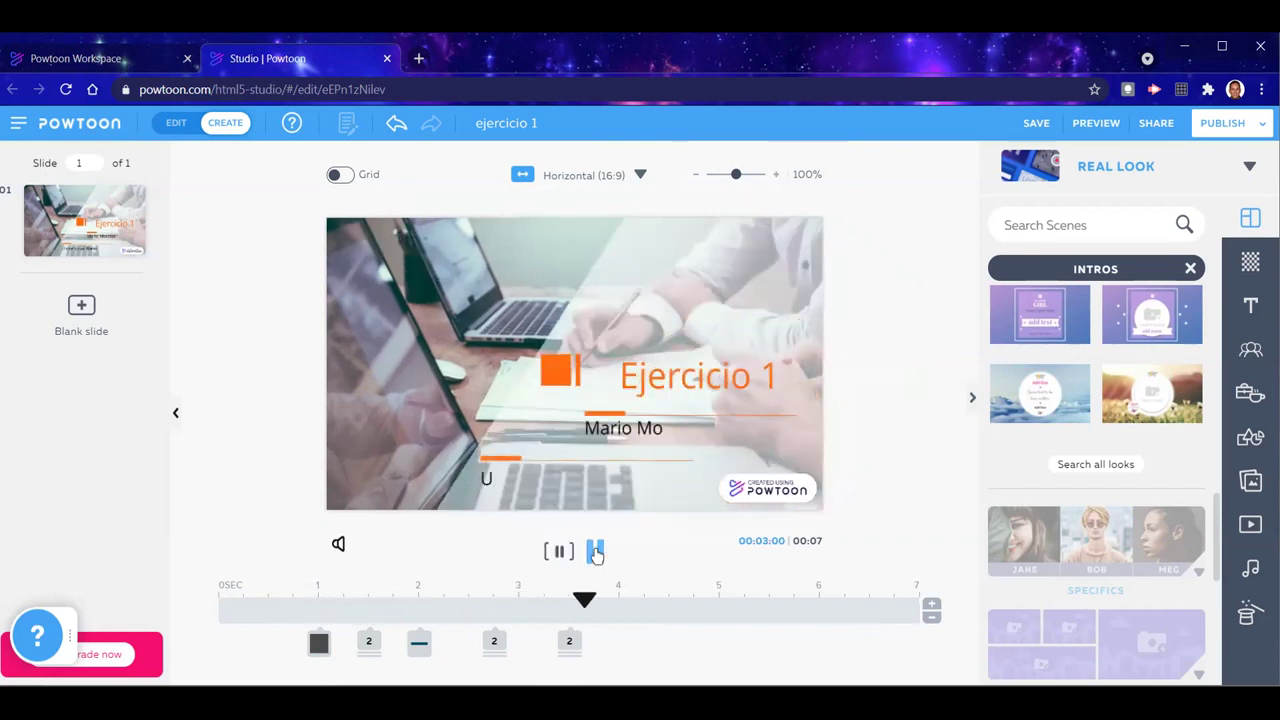
{"action": "left_click", "coordinate": [633, 605]}
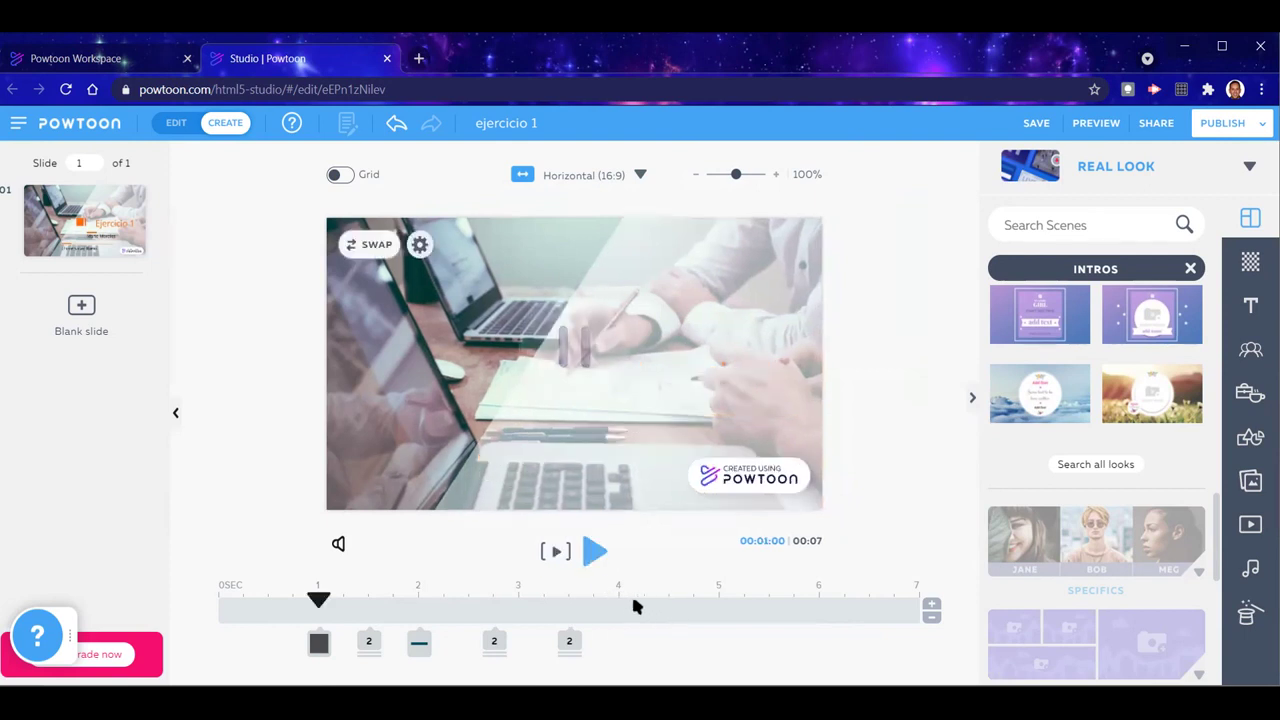
Set the enter effect of the "Ejercicio 1" title to the Bounce text effect
{"action": "left_click", "coordinate": [368, 640]}
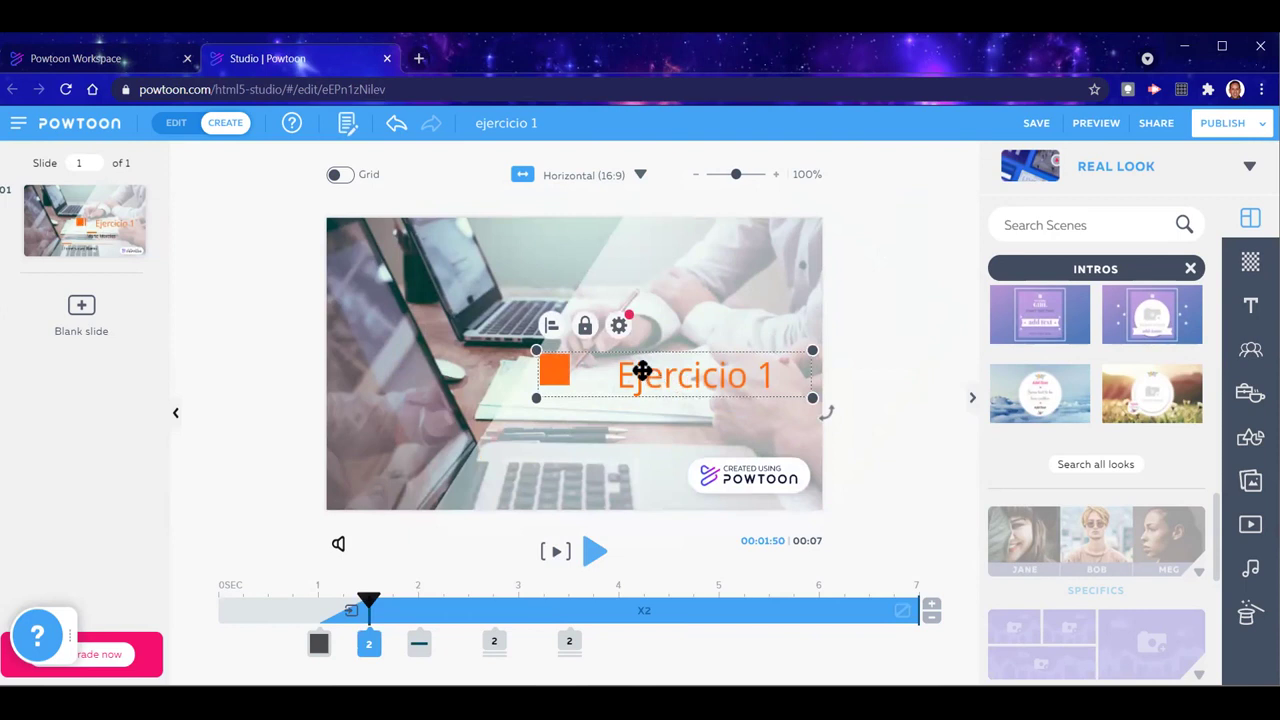
{"action": "left_click", "coordinate": [863, 480]}
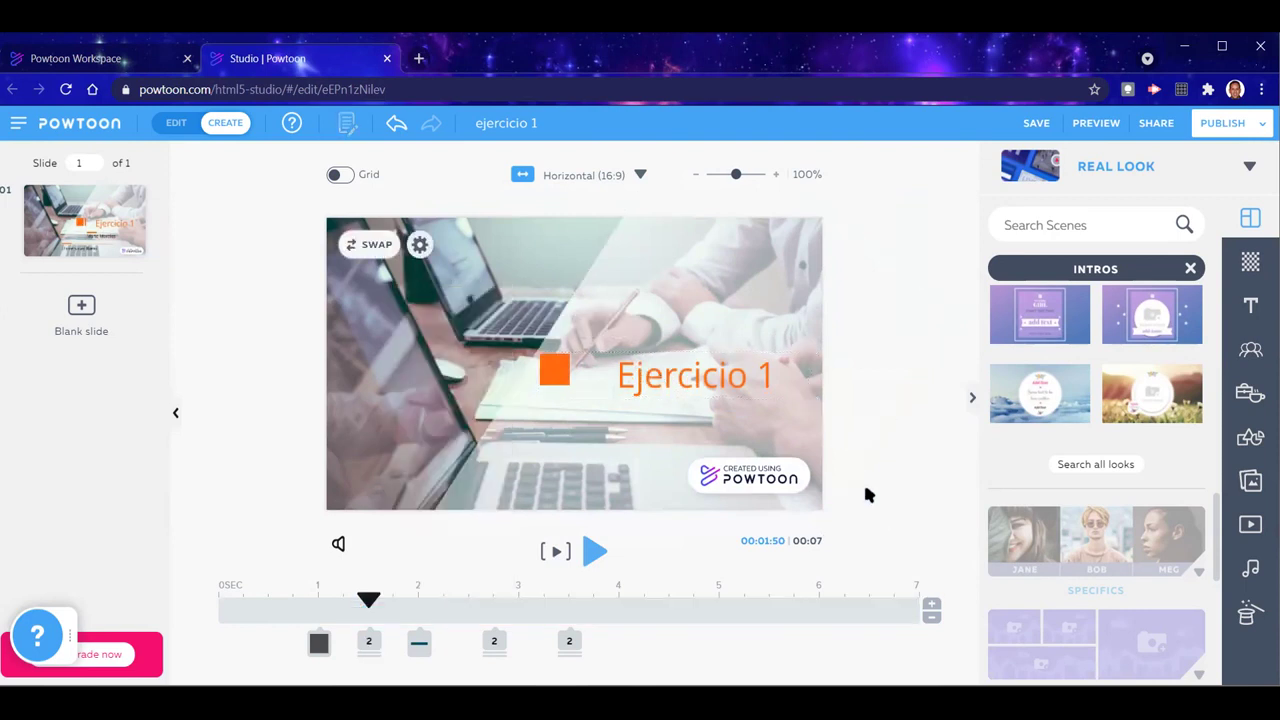
{"action": "left_click", "coordinate": [720, 373]}
{"action": "double_click", "coordinate": [720, 373]}
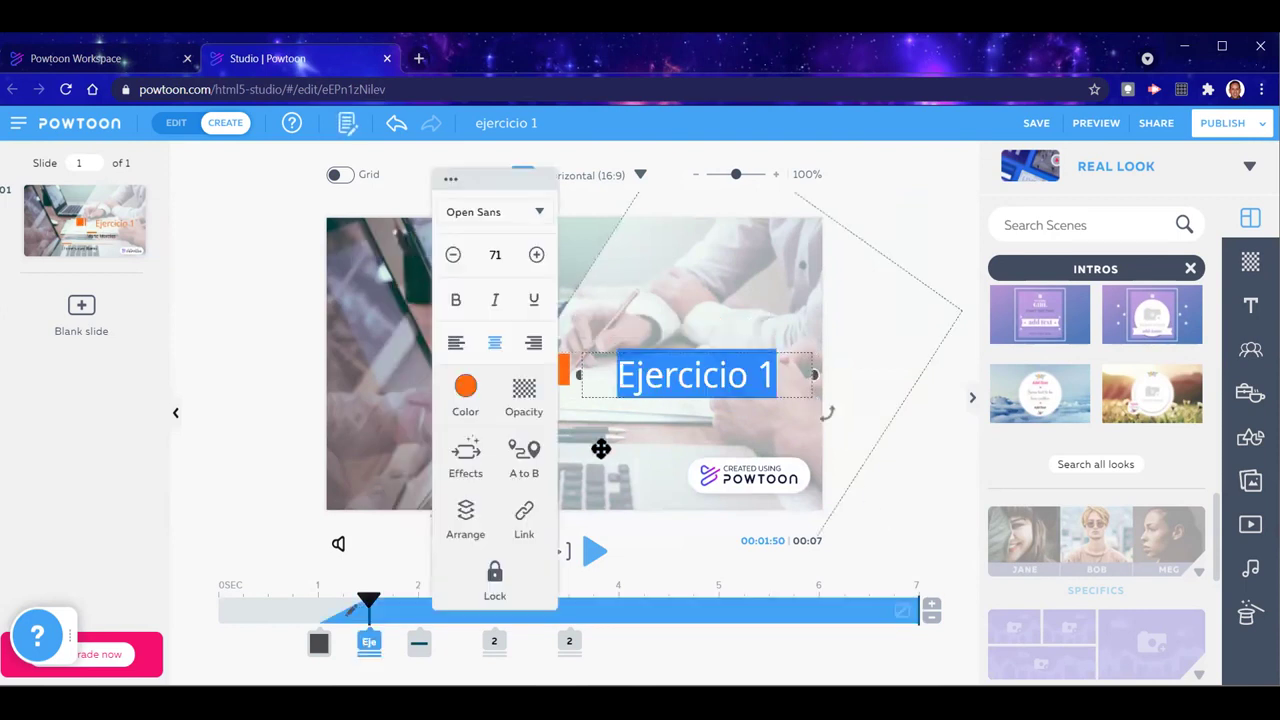
{"action": "left_click", "coordinate": [463, 457]}
{"action": "scroll", "coordinate": [463, 457], "scroll_direction": "down", "scroll_amount": 2}
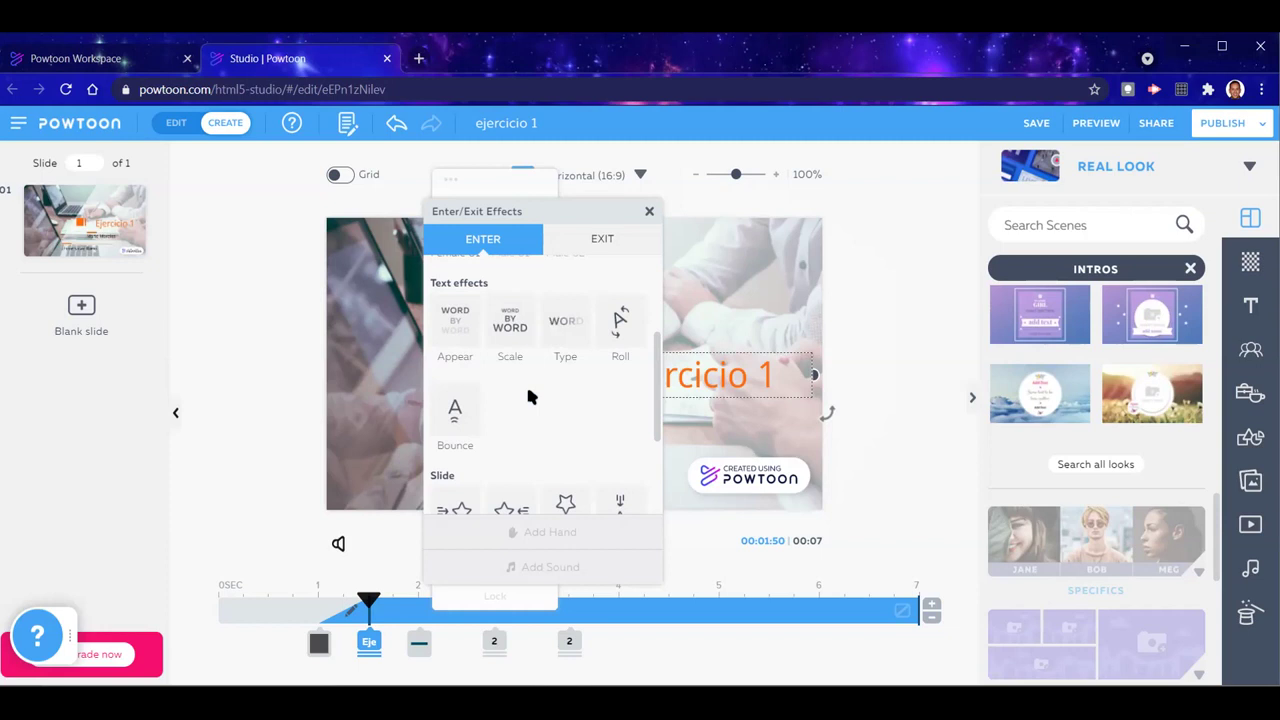
{"action": "left_click", "coordinate": [454, 425]}
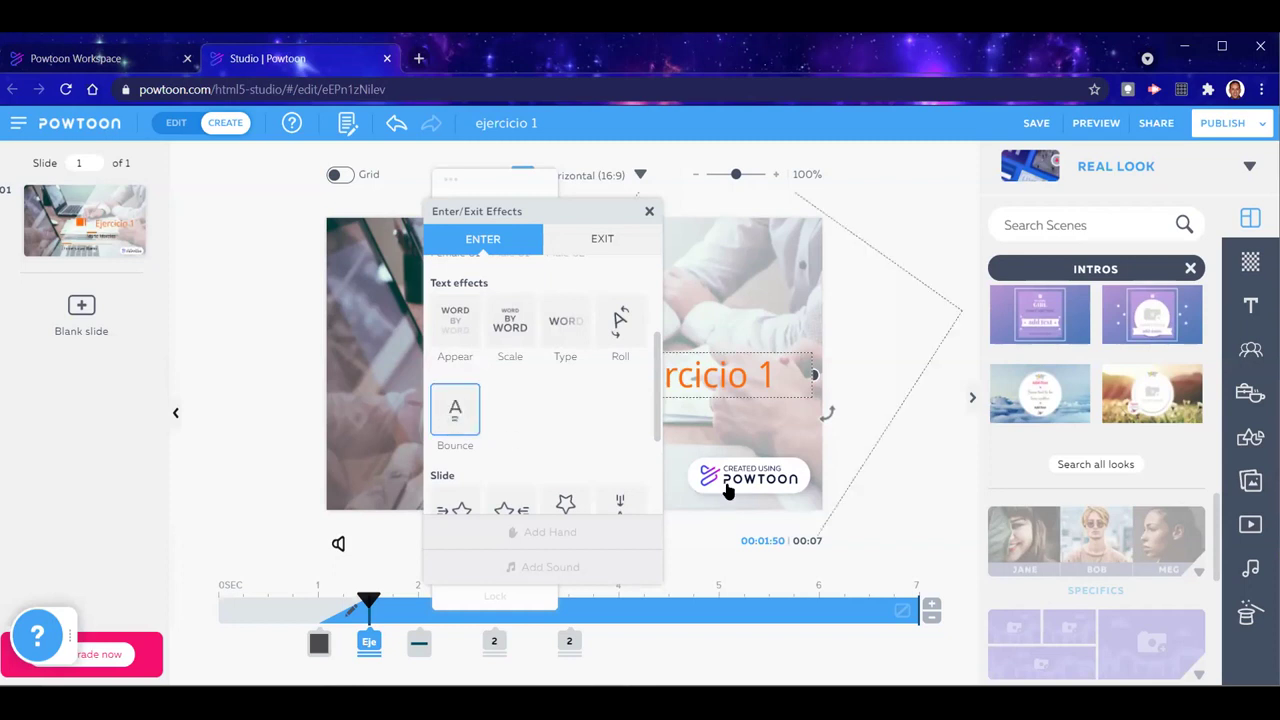
{"action": "left_click", "coordinate": [886, 480]}
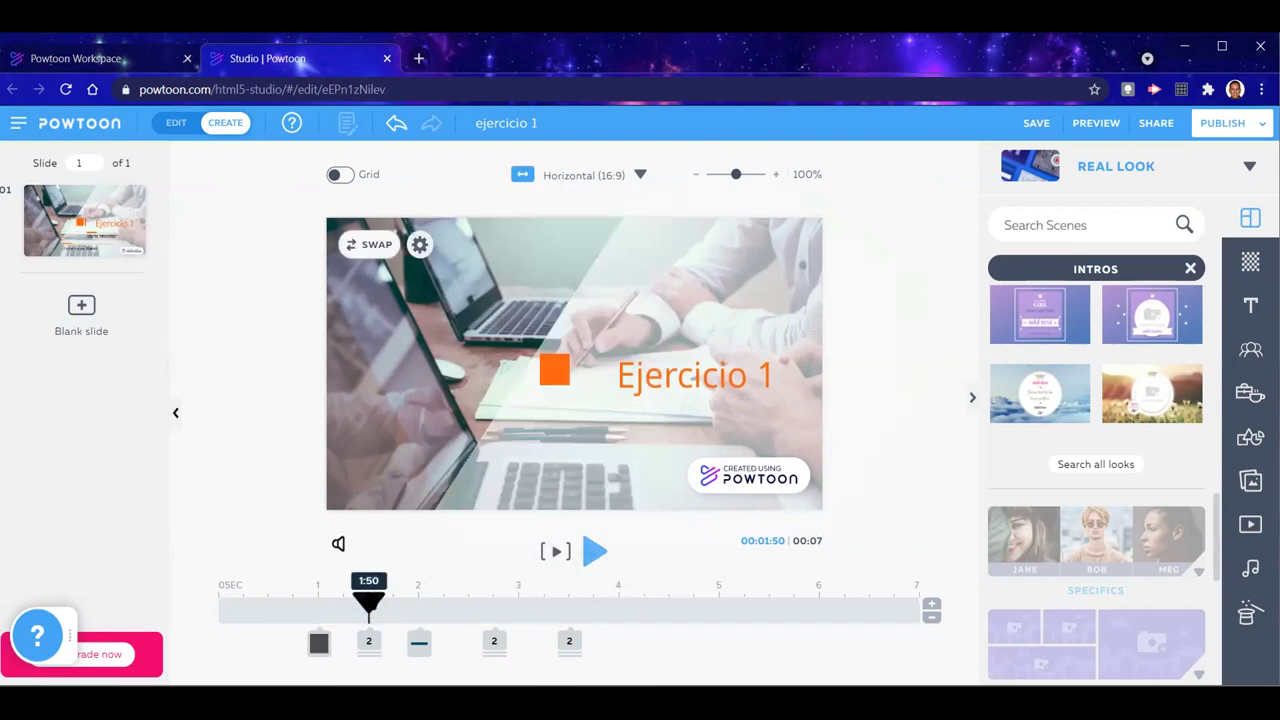
Play the slide from about 0.75 seconds to check the title's Bounce entrance, then stop playback
{"action": "left_click_drag", "start_coordinate": [368, 598], "coordinate": [318, 600]}
{"action": "left_click", "coordinate": [595, 551]}
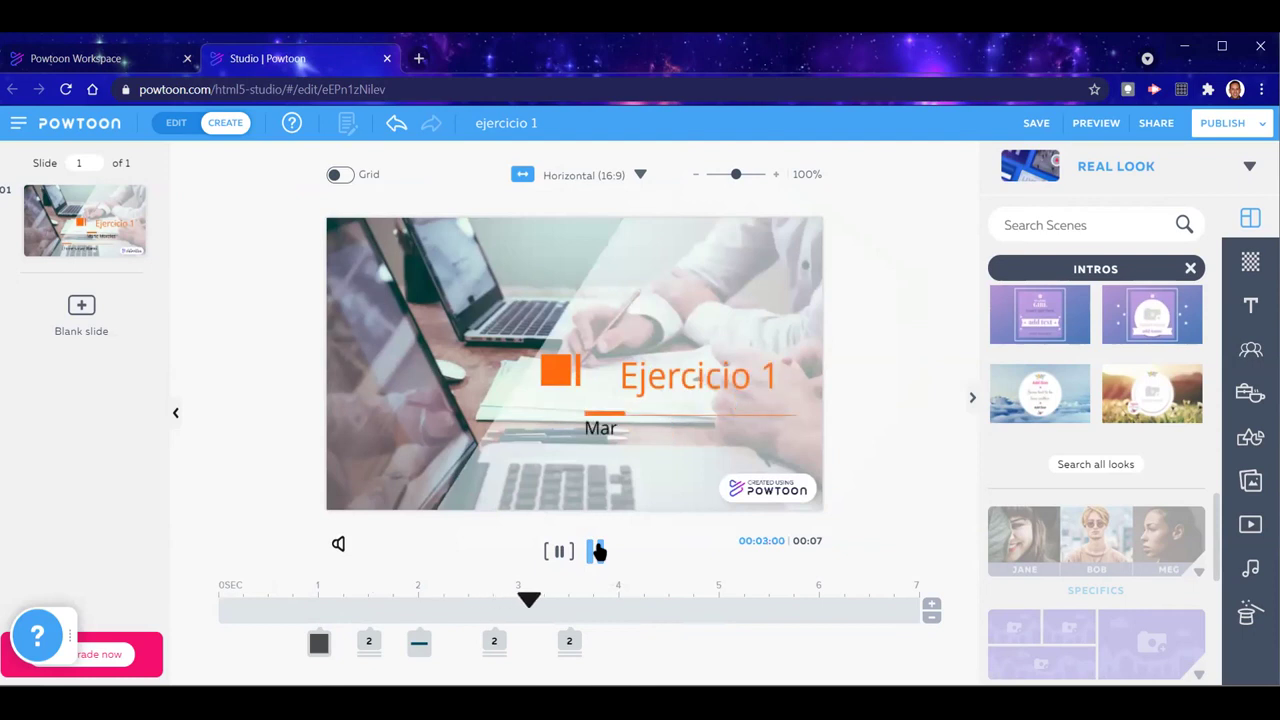
{"action": "left_click", "coordinate": [561, 560]}
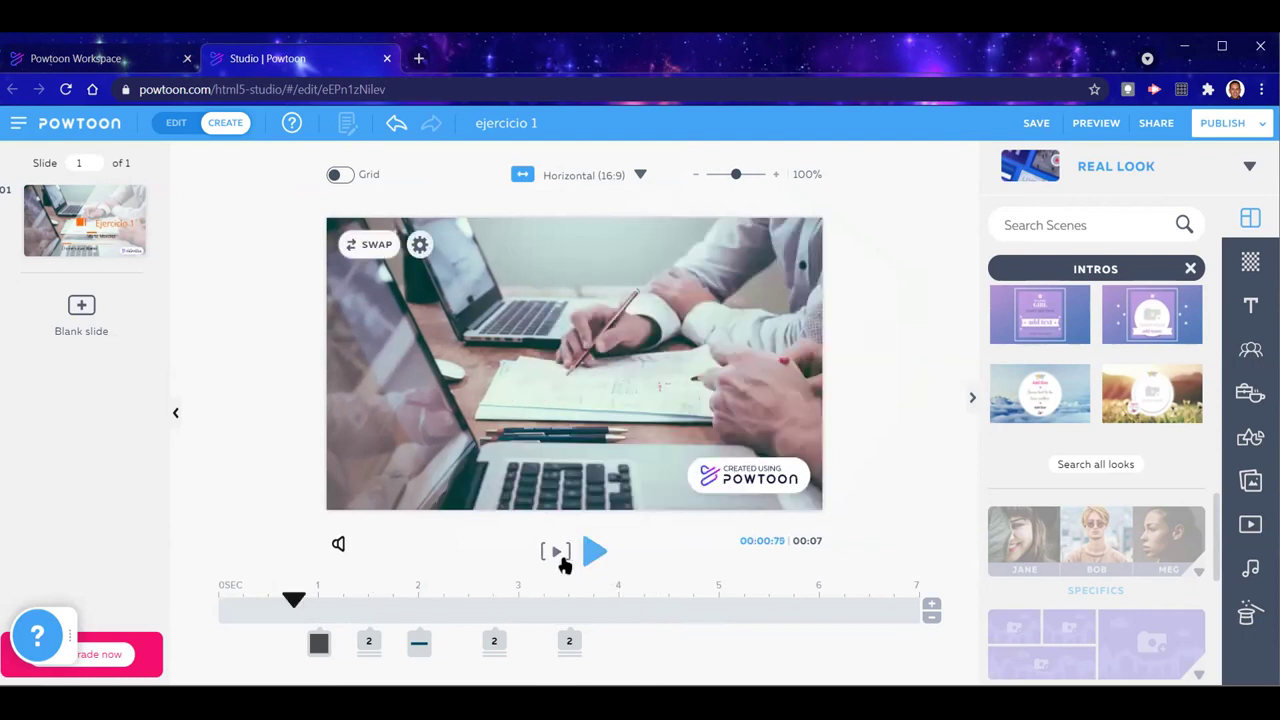
Set the enter effect of the "Ejercicio 1" title to Reveal Right and recheck the chosen effect
{"action": "left_click", "coordinate": [368, 641]}
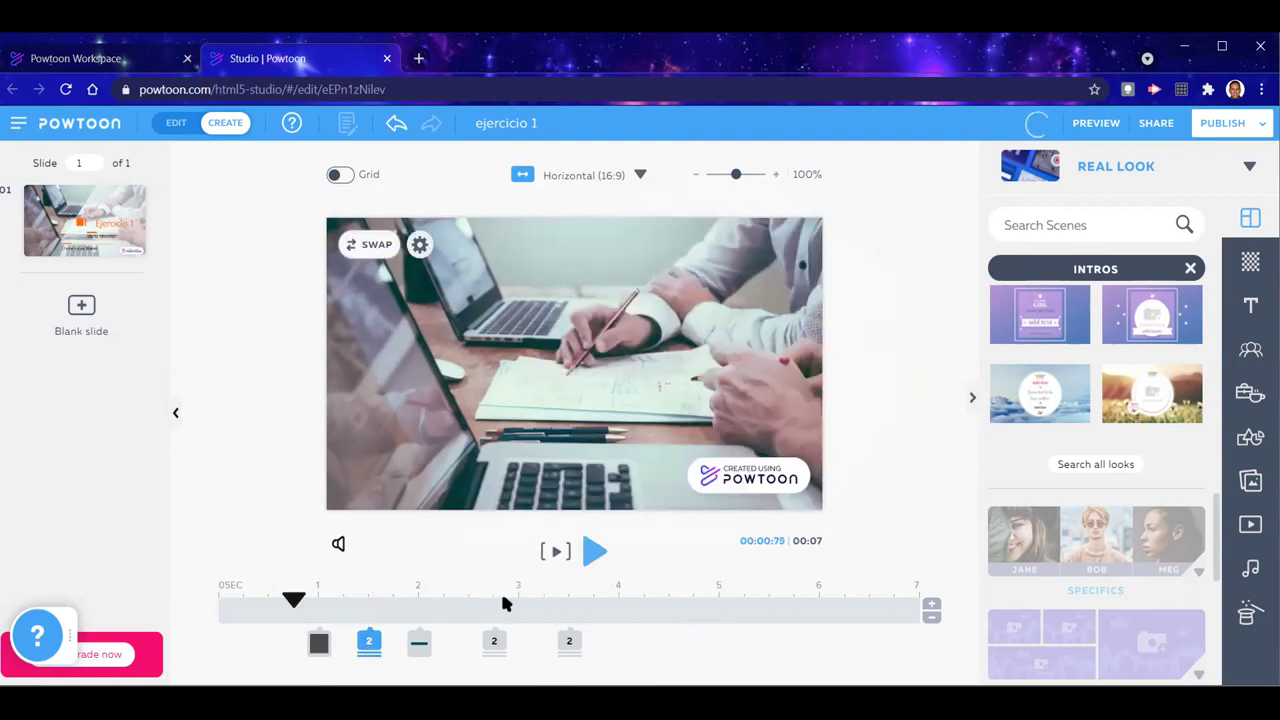
{"action": "left_click", "coordinate": [902, 437]}
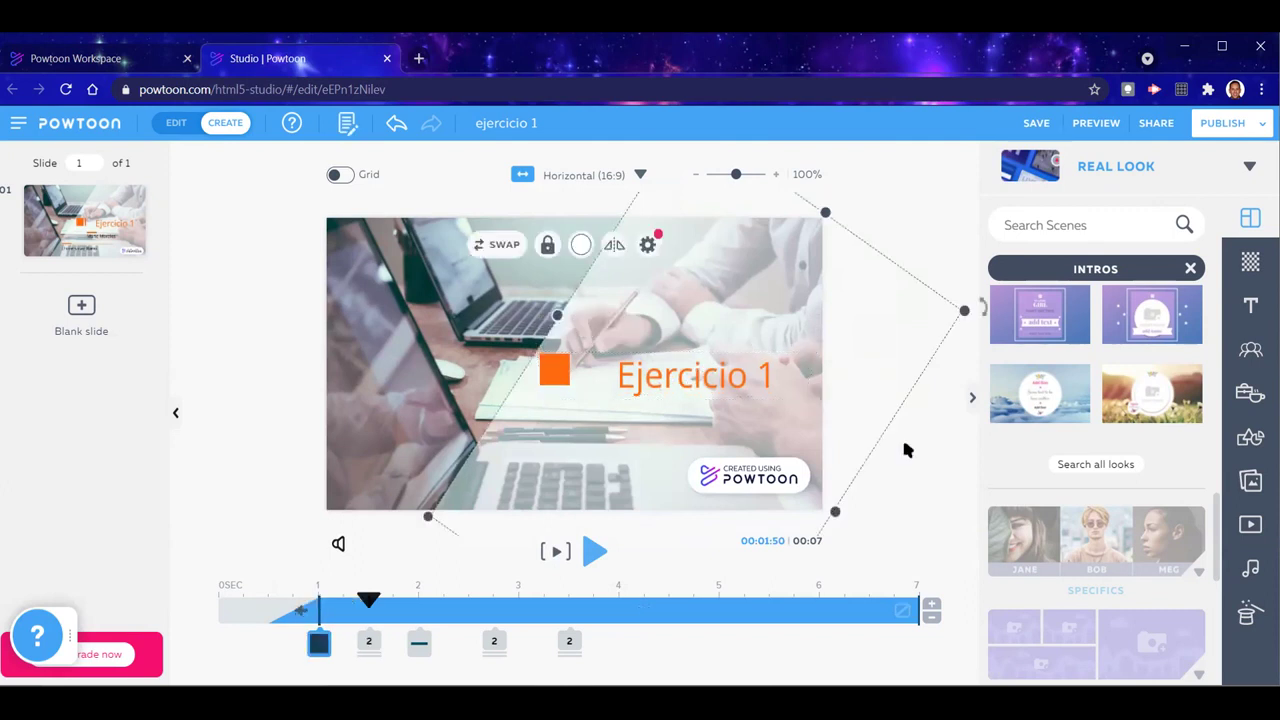
{"action": "left_click", "coordinate": [712, 379]}
{"action": "double_click", "coordinate": [712, 379]}
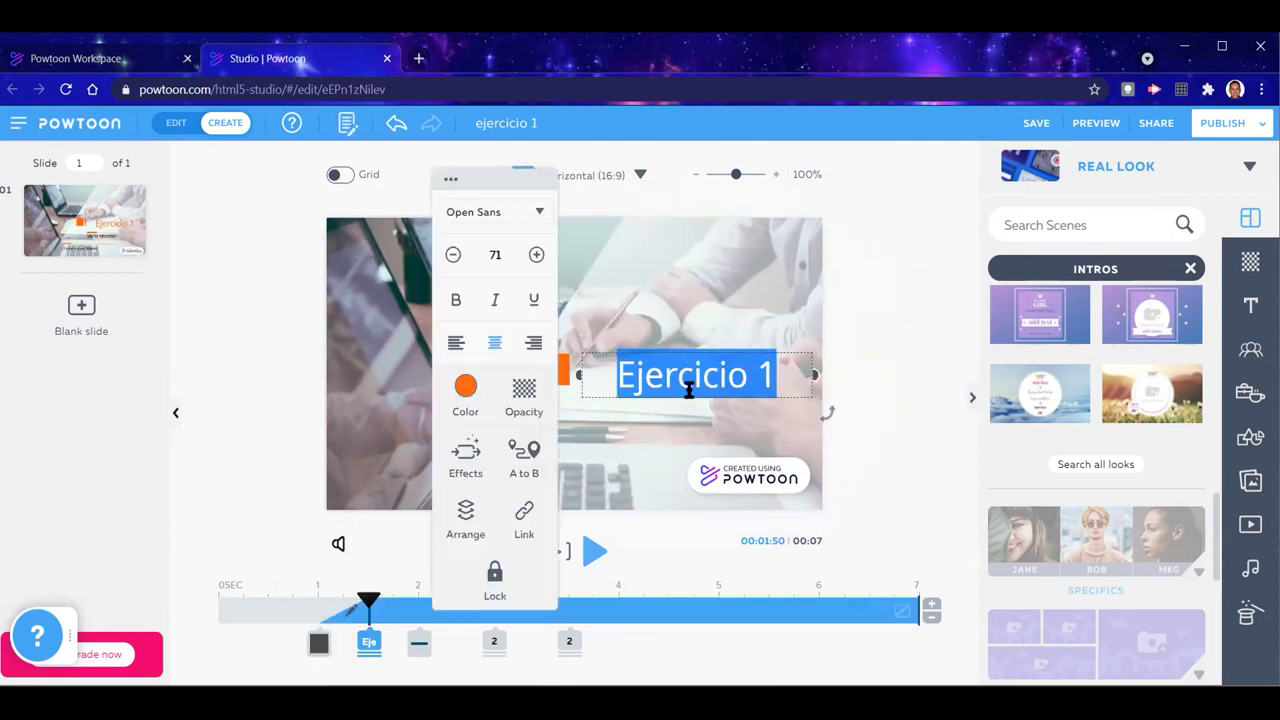
{"action": "left_click", "coordinate": [466, 460]}
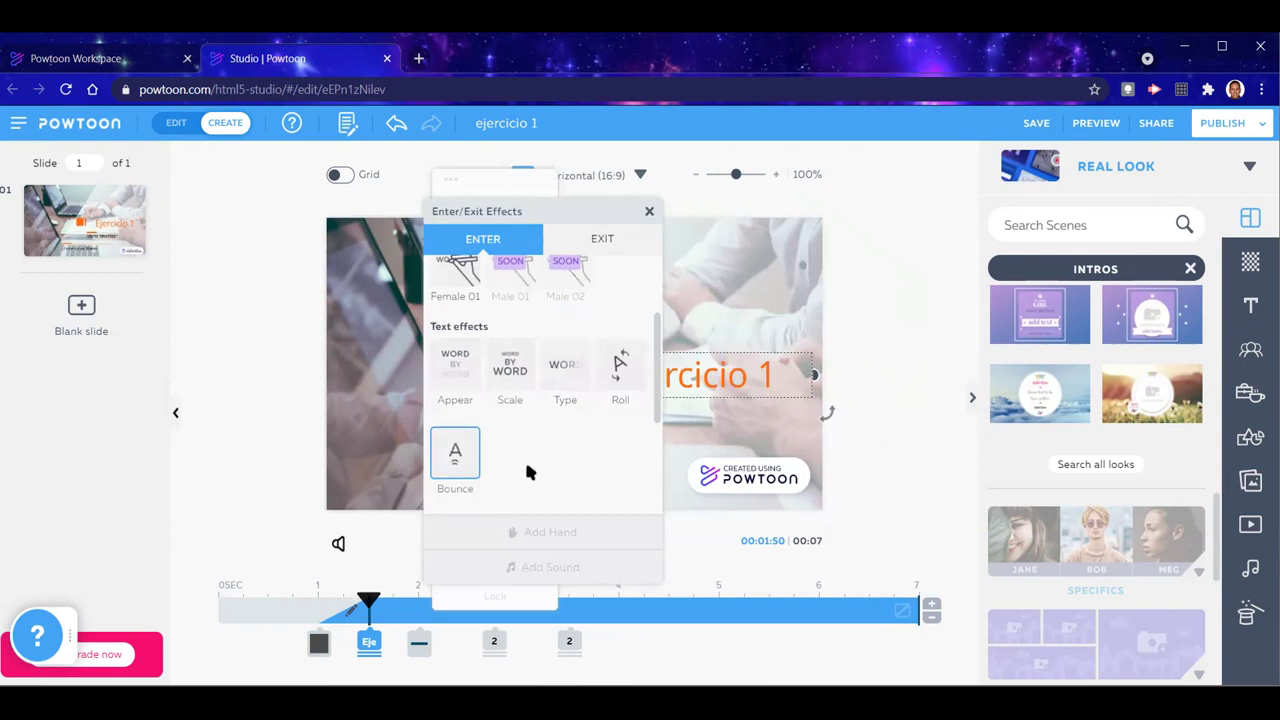
{"action": "scroll", "coordinate": [530, 472], "scroll_direction": "down", "scroll_amount": 2}
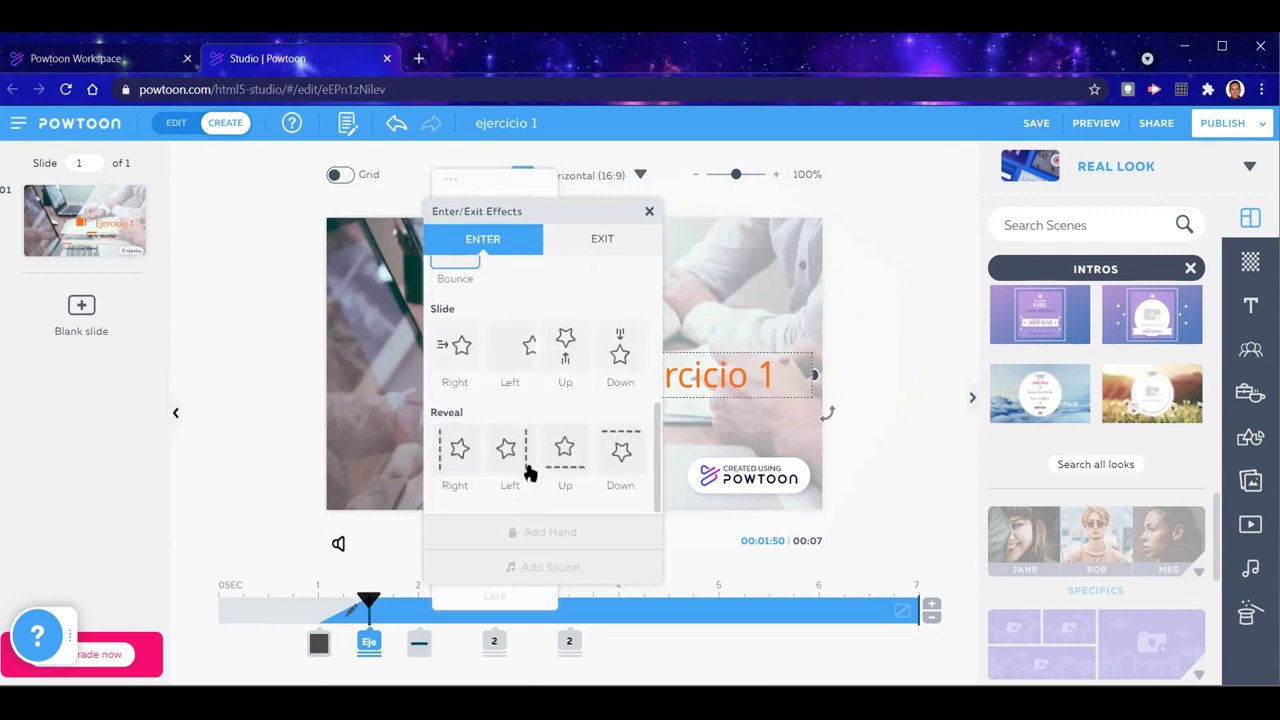
{"action": "left_click", "coordinate": [454, 453]}
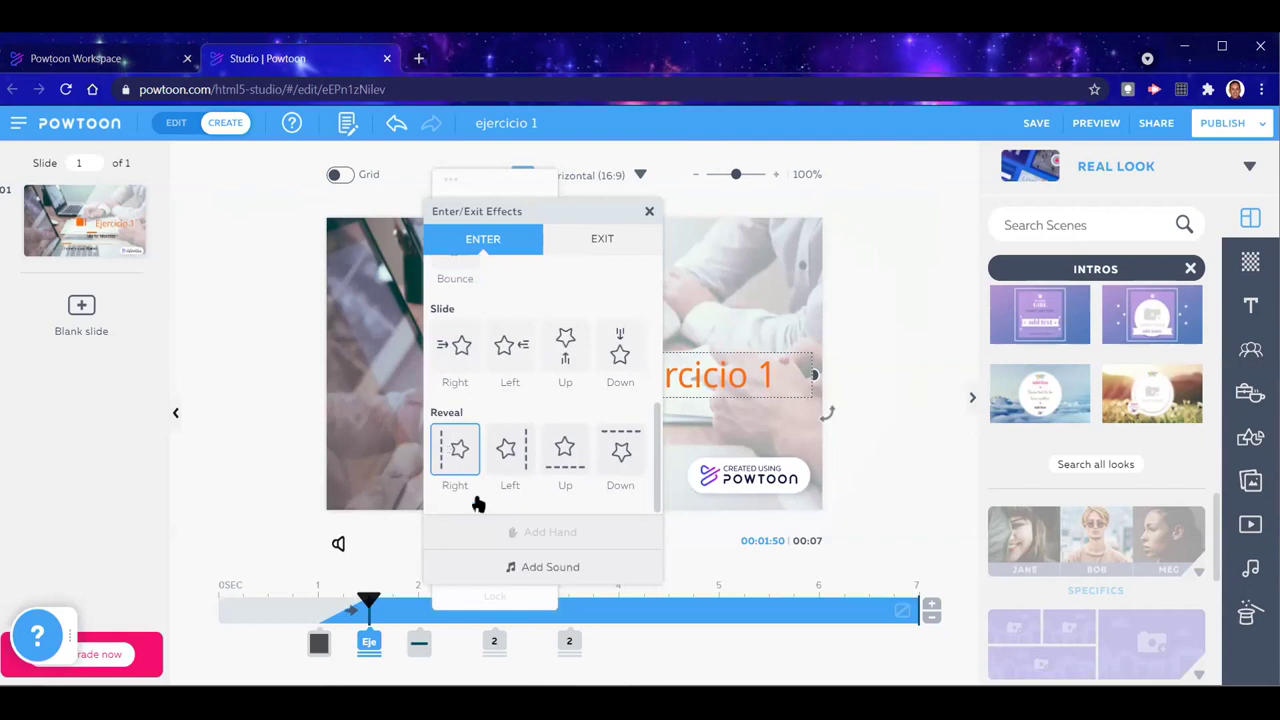
{"action": "left_click", "coordinate": [873, 540]}
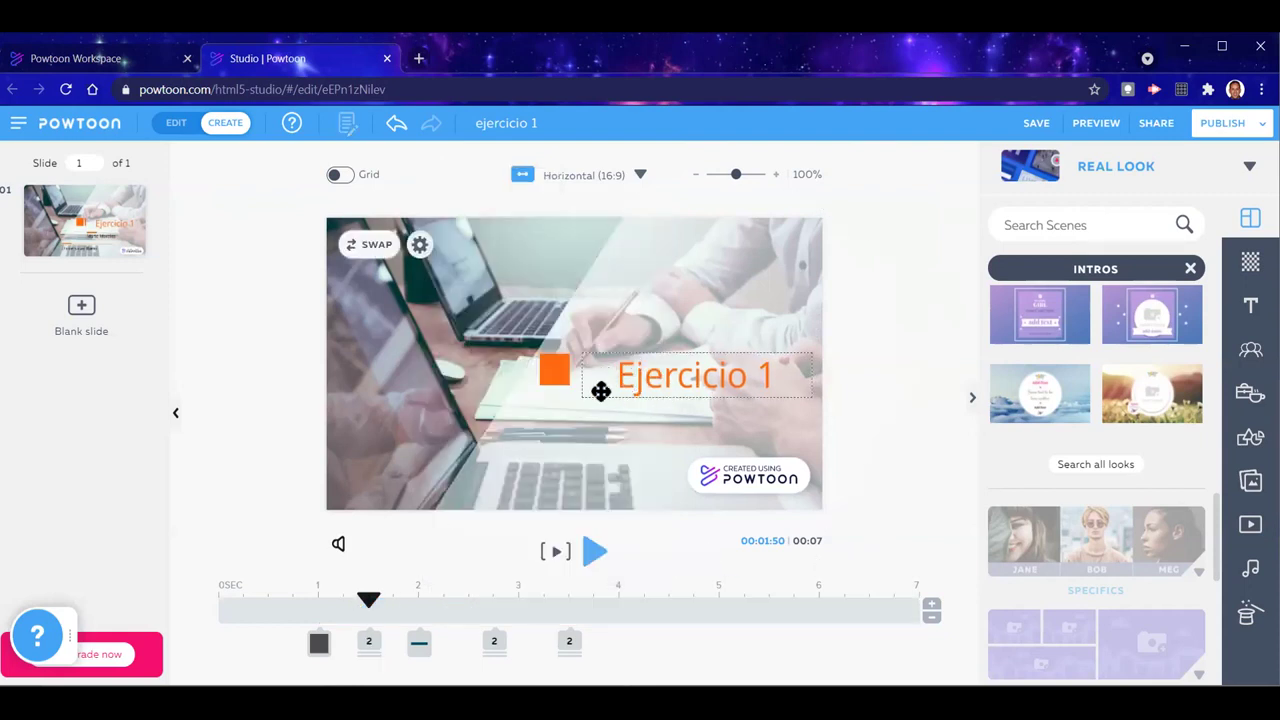
{"action": "double_click", "coordinate": [673, 376]}
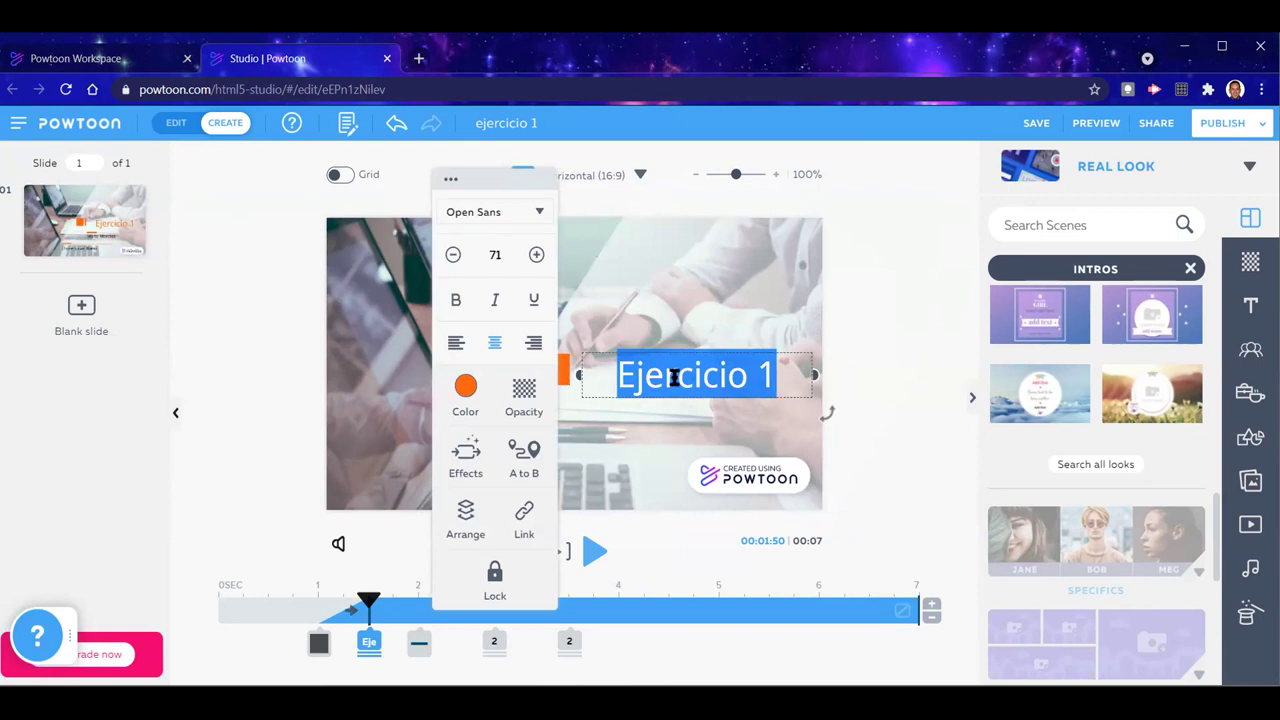
{"action": "left_click", "coordinate": [467, 460]}
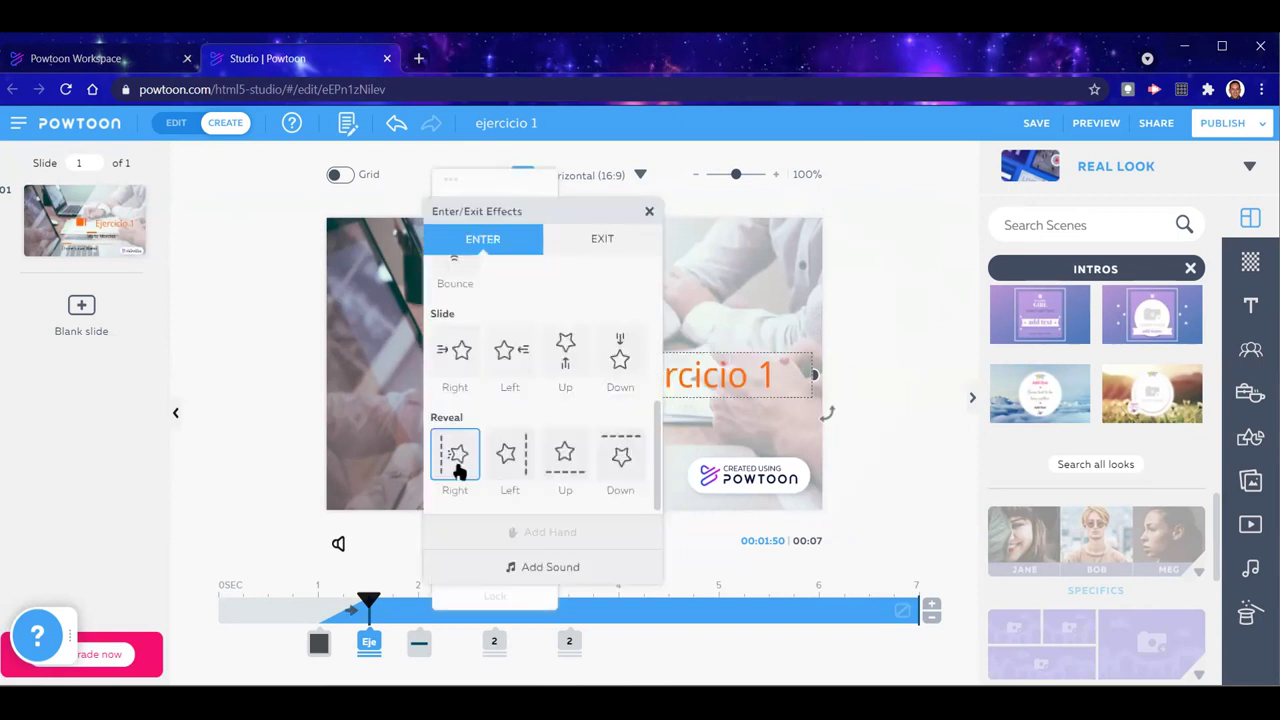
{"action": "left_click", "coordinate": [277, 503]}
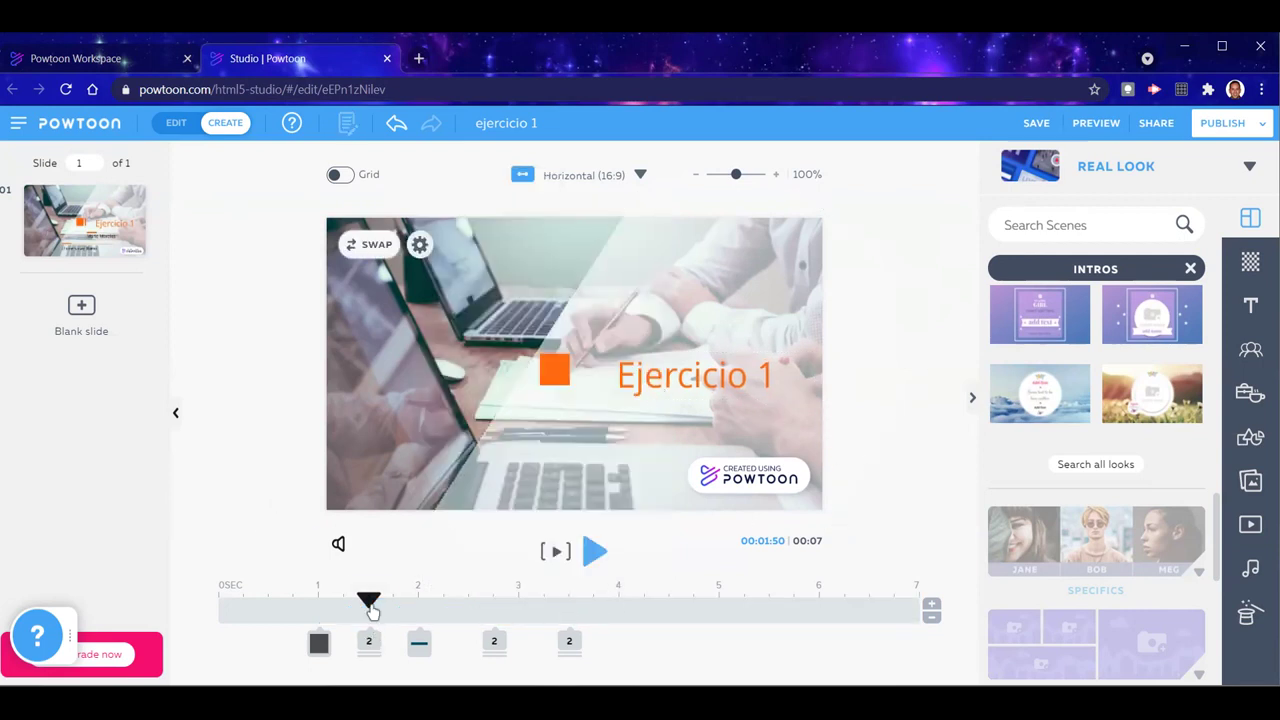
Preview the slide from the 1-second mark and from the beginning to check the title's Reveal entrance
{"action": "left_click", "coordinate": [323, 600]}
{"action": "left_click", "coordinate": [591, 550]}
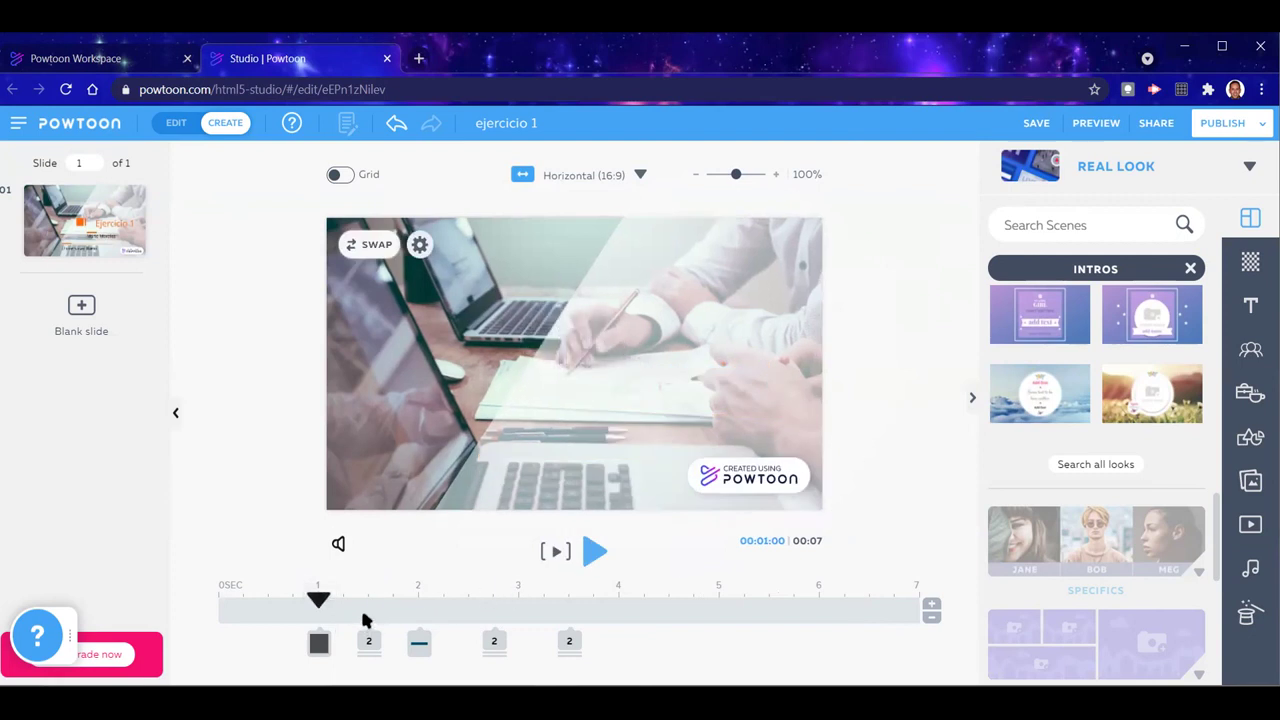
{"action": "left_click", "coordinate": [593, 553]}
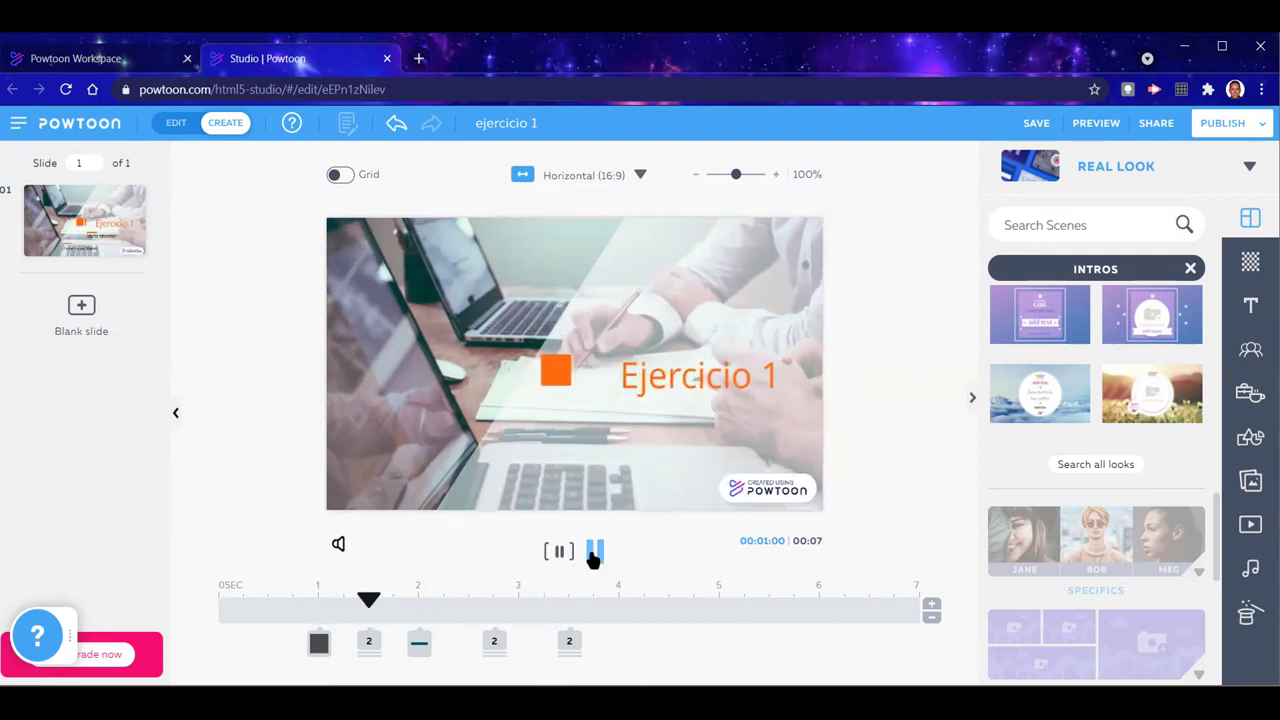
{"action": "left_click", "coordinate": [558, 556]}
{"action": "left_click_drag", "start_coordinate": [320, 605], "coordinate": [209, 597]}
{"action": "left_click", "coordinate": [595, 551]}
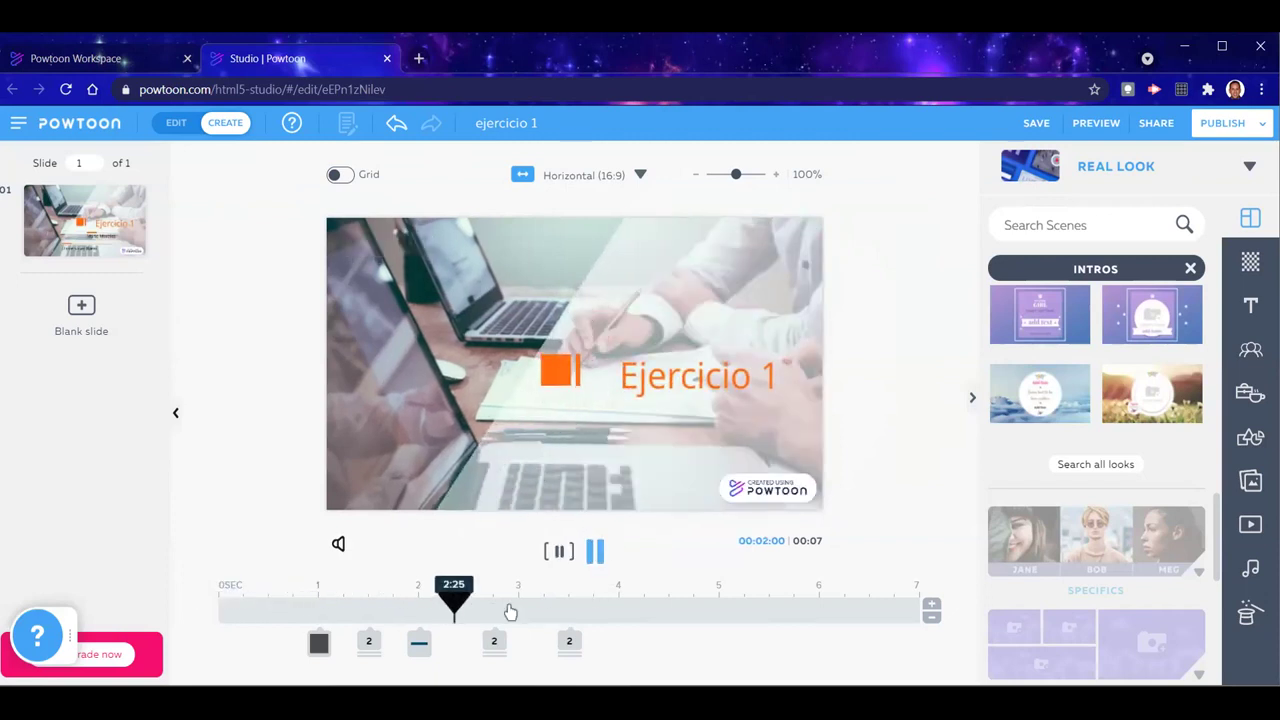
{"action": "left_click", "coordinate": [570, 558]}
{"action": "left_click", "coordinate": [592, 556]}
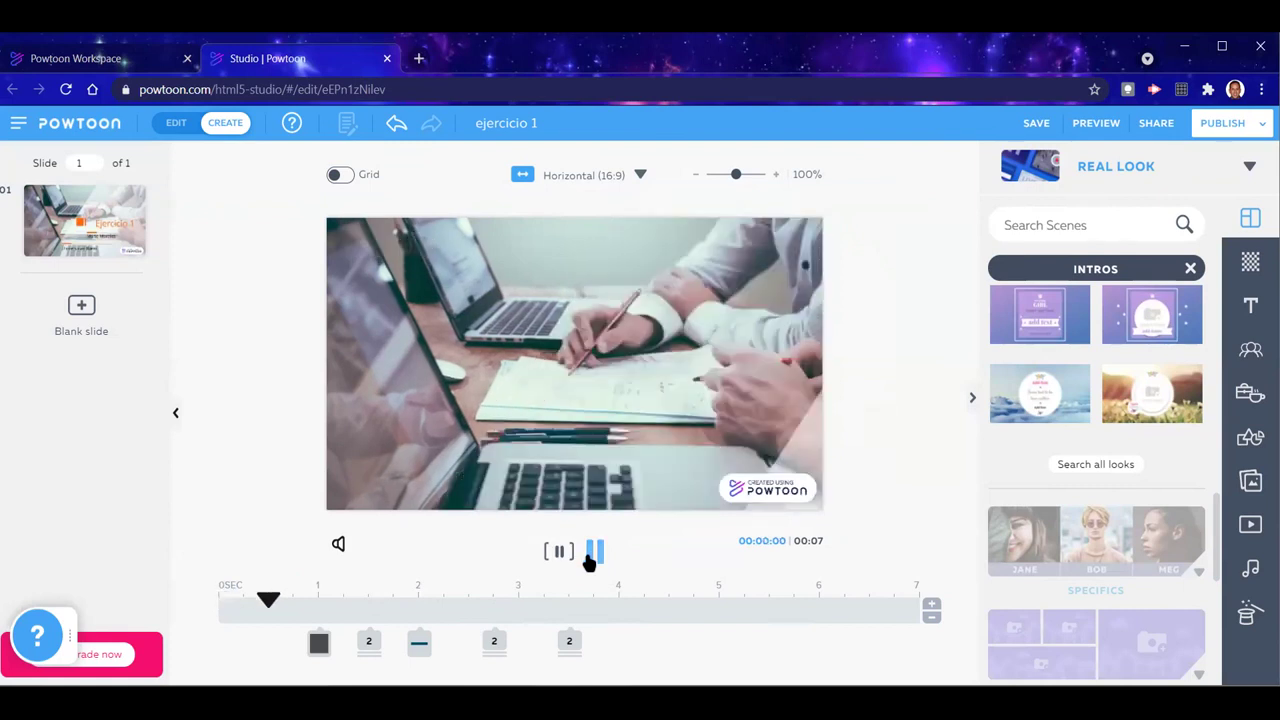
{"action": "left_click", "coordinate": [592, 555]}
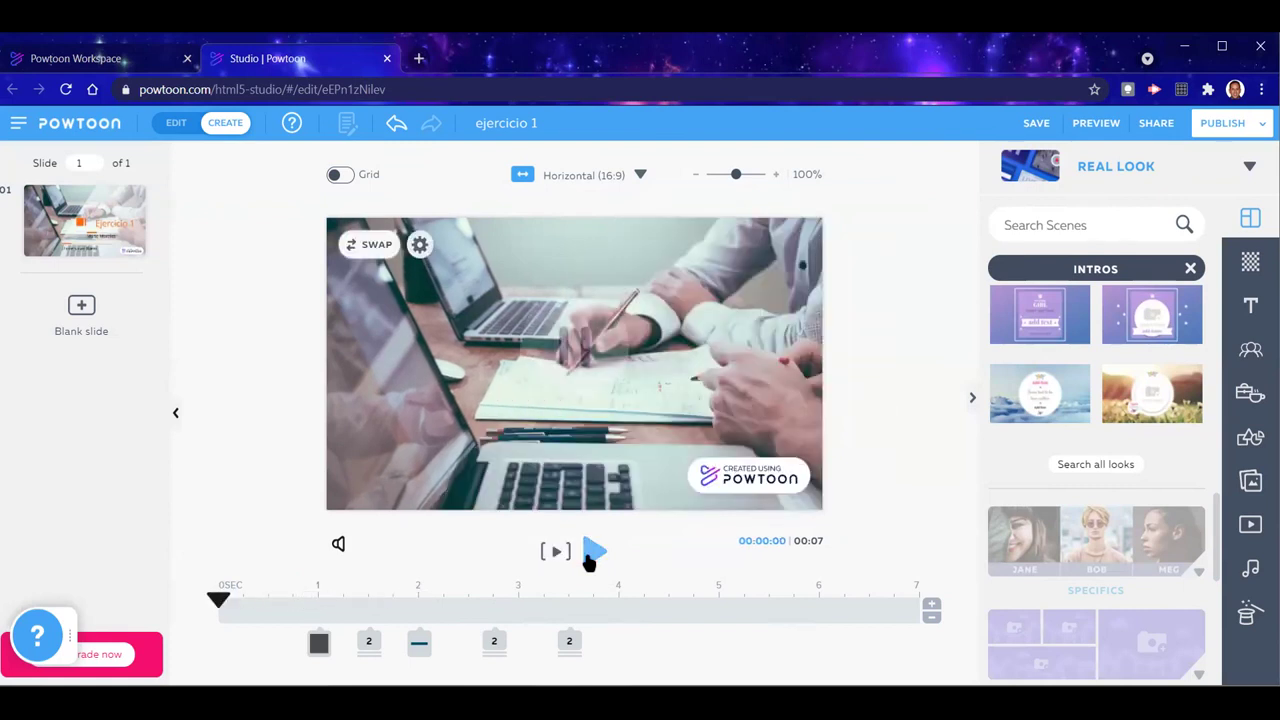
Add an A to B motion to the "Ejercicio 1" title inside its group
{"action": "left_click", "coordinate": [319, 643]}
{"action": "left_click", "coordinate": [368, 643]}
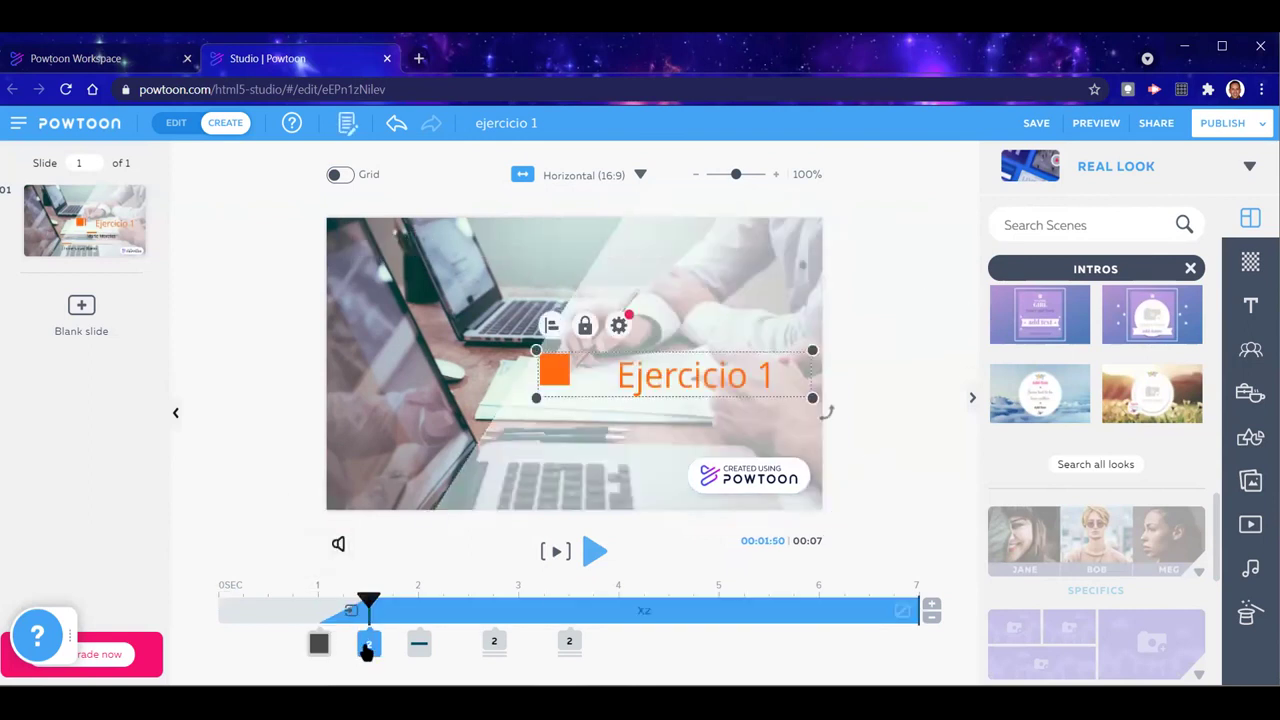
{"action": "left_click", "coordinate": [857, 369]}
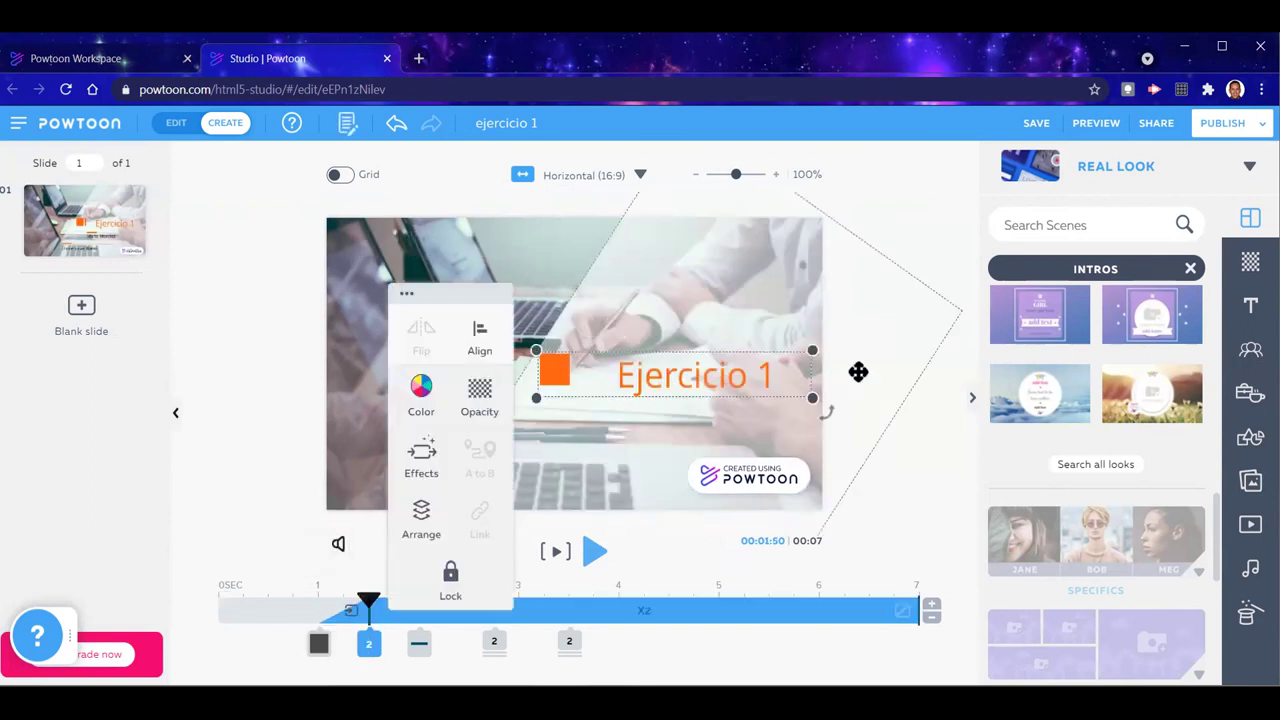
{"action": "left_click", "coordinate": [734, 369]}
{"action": "left_click", "coordinate": [733, 374]}
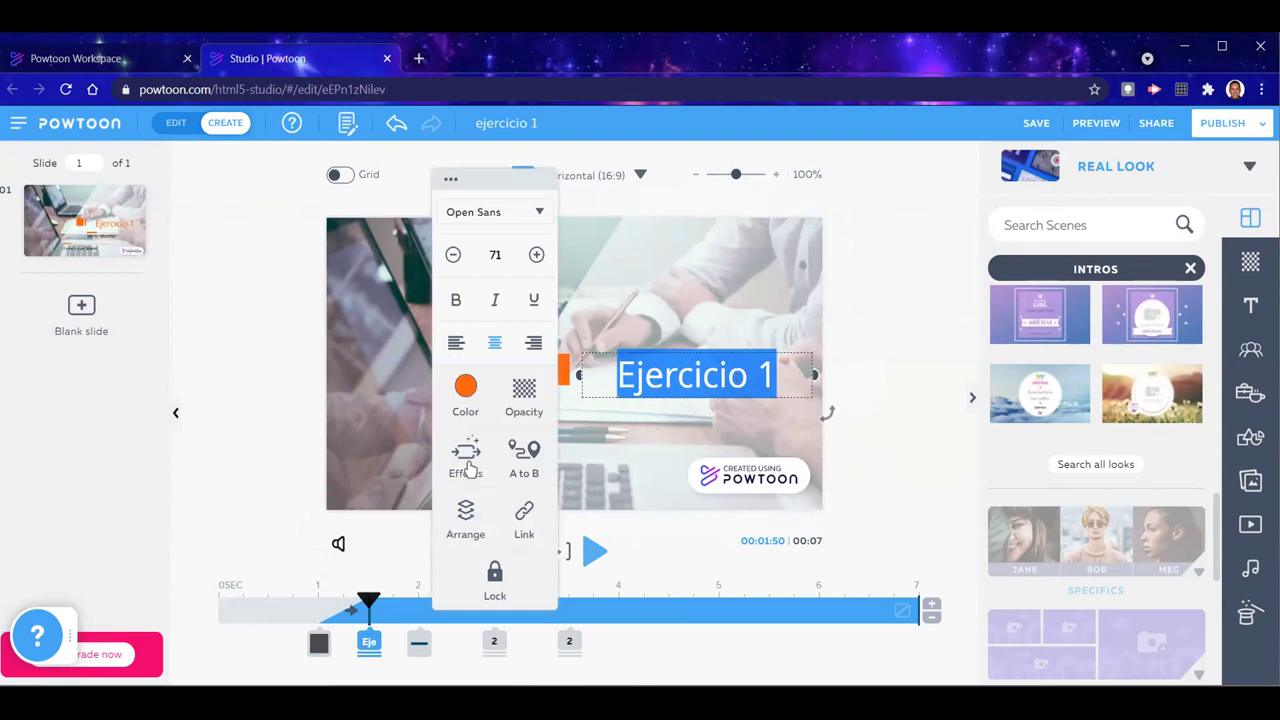
{"action": "left_click", "coordinate": [526, 456]}
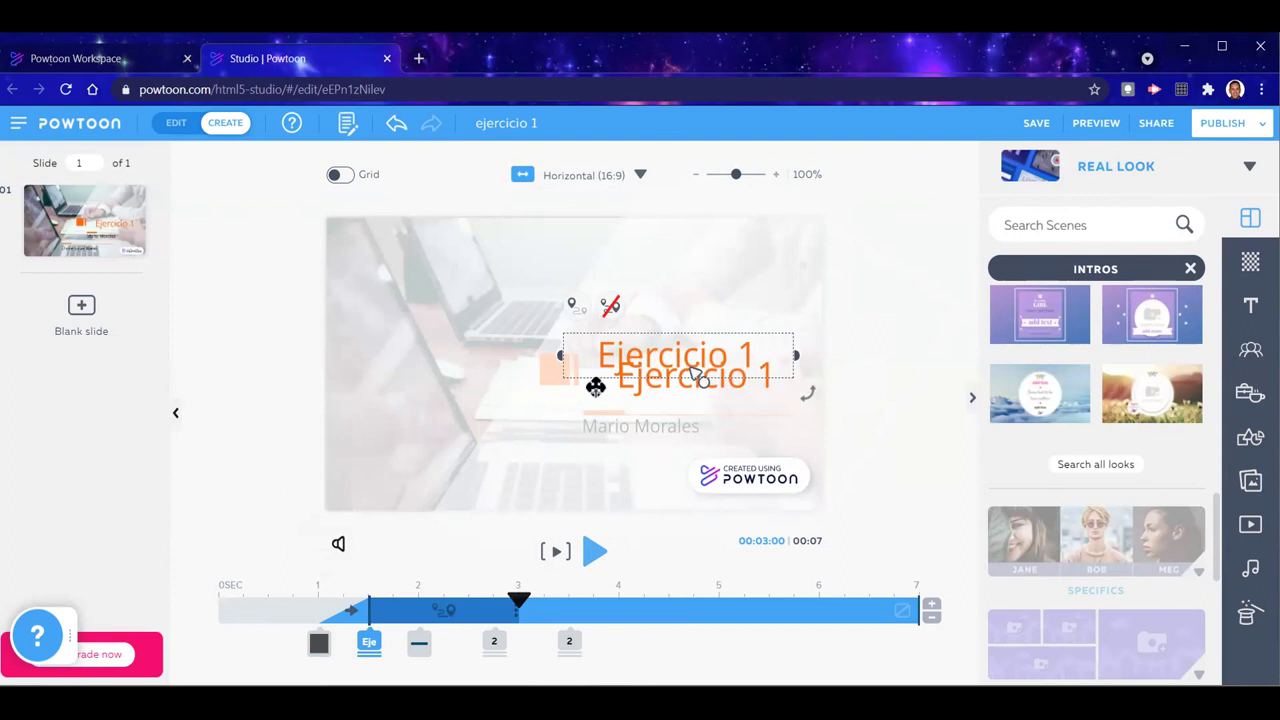
Place the title's motion start over the upper laptop in the slide photo and its end beside the orange square
{"action": "left_click_drag", "start_coordinate": [560, 298], "coordinate": [700, 287]}
{"action": "left_click_drag", "start_coordinate": [633, 376], "coordinate": [458, 270]}
{"action": "left_click_drag", "start_coordinate": [694, 291], "coordinate": [722, 385]}
{"action": "left_click", "coordinate": [474, 282]}
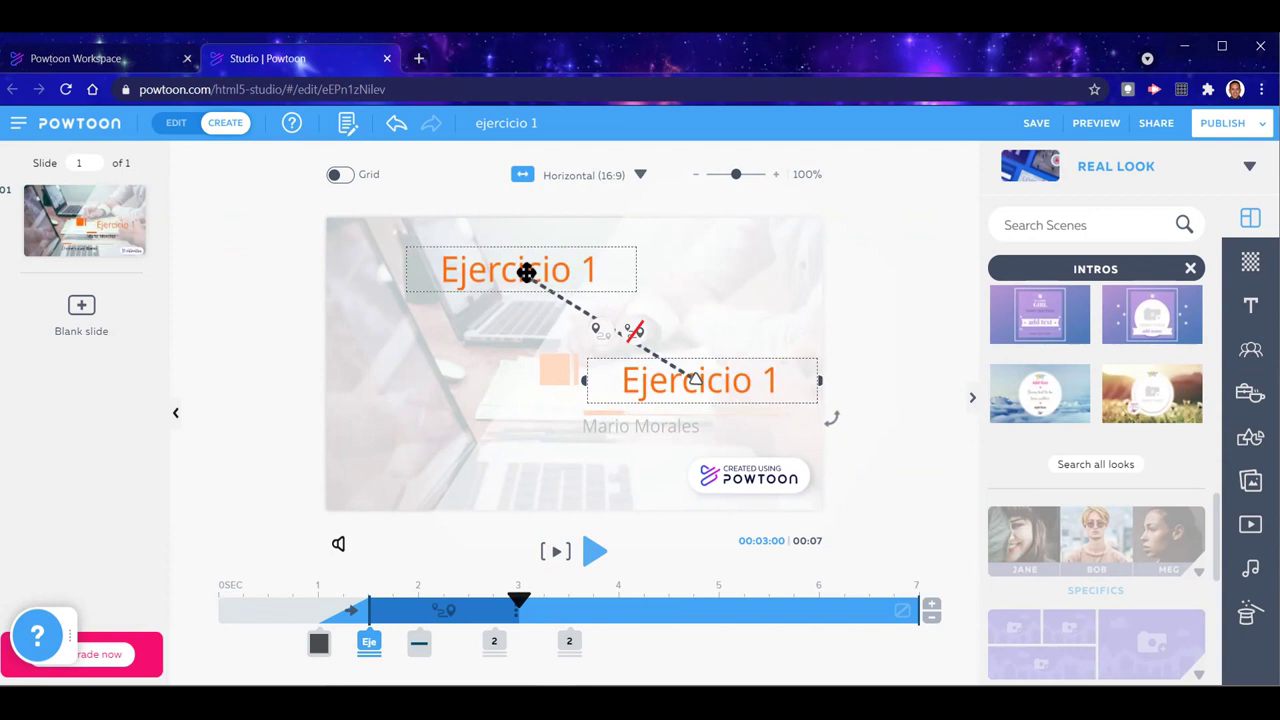
{"action": "left_click", "coordinate": [604, 342]}
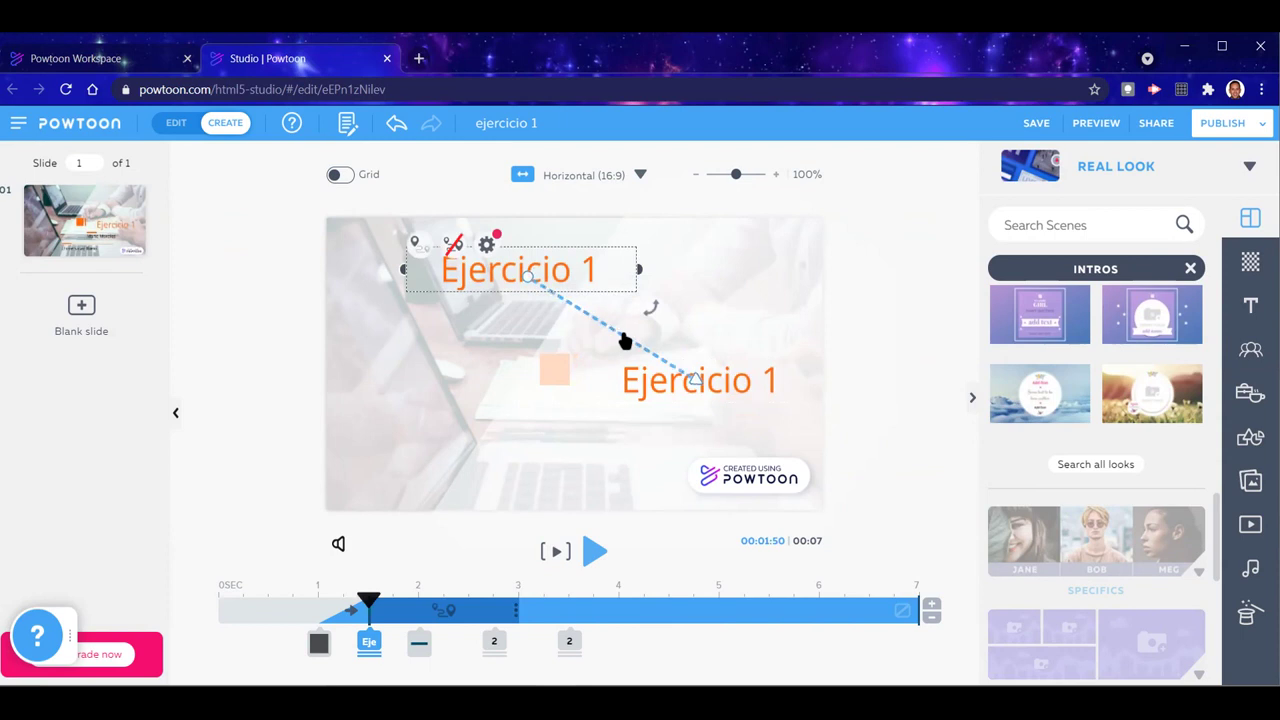
{"action": "left_click", "coordinate": [670, 381]}
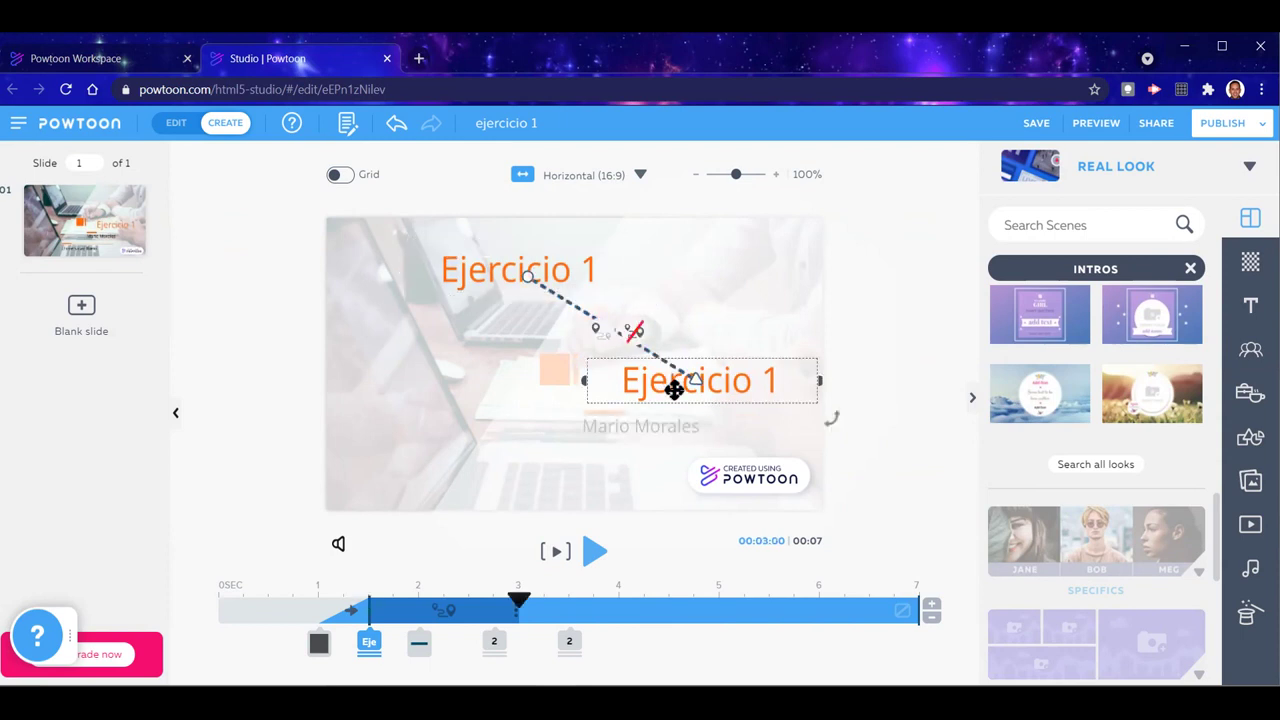
{"action": "left_click", "coordinate": [728, 313]}
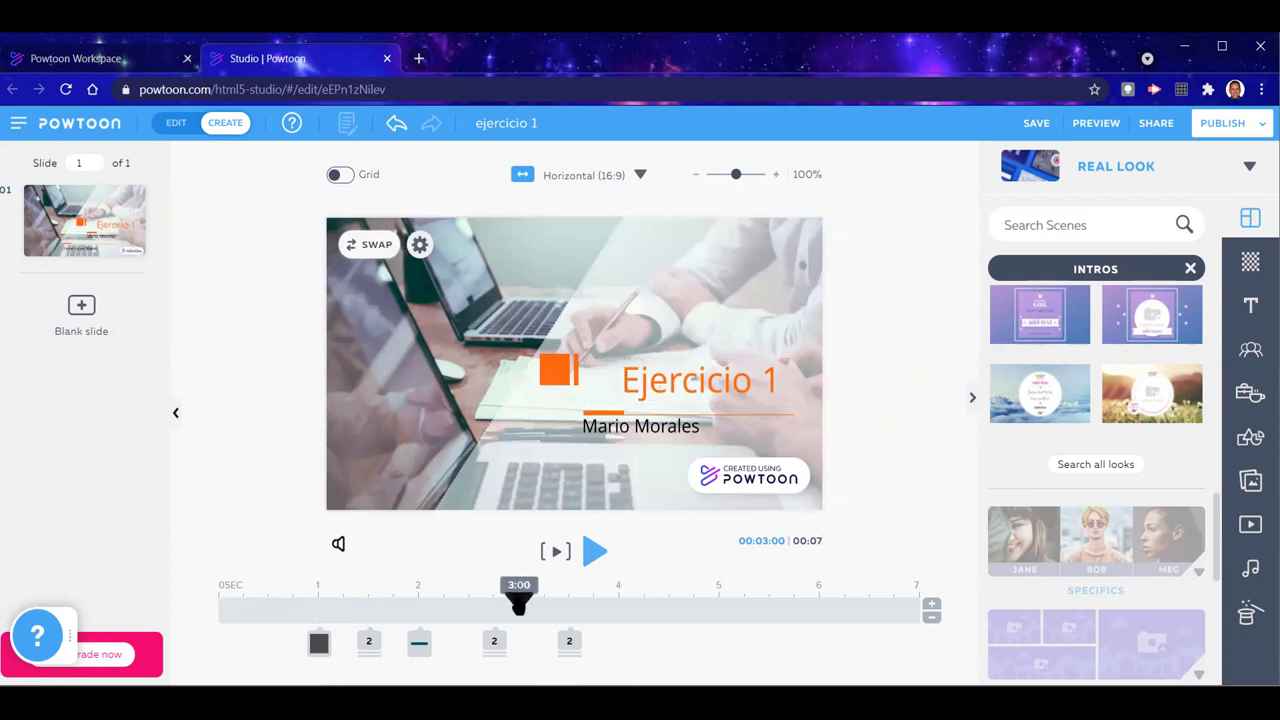
Play the slide from the beginning to check the title's A to B motion, then stop playback
{"action": "left_click", "coordinate": [214, 614]}
{"action": "left_click", "coordinate": [592, 550]}
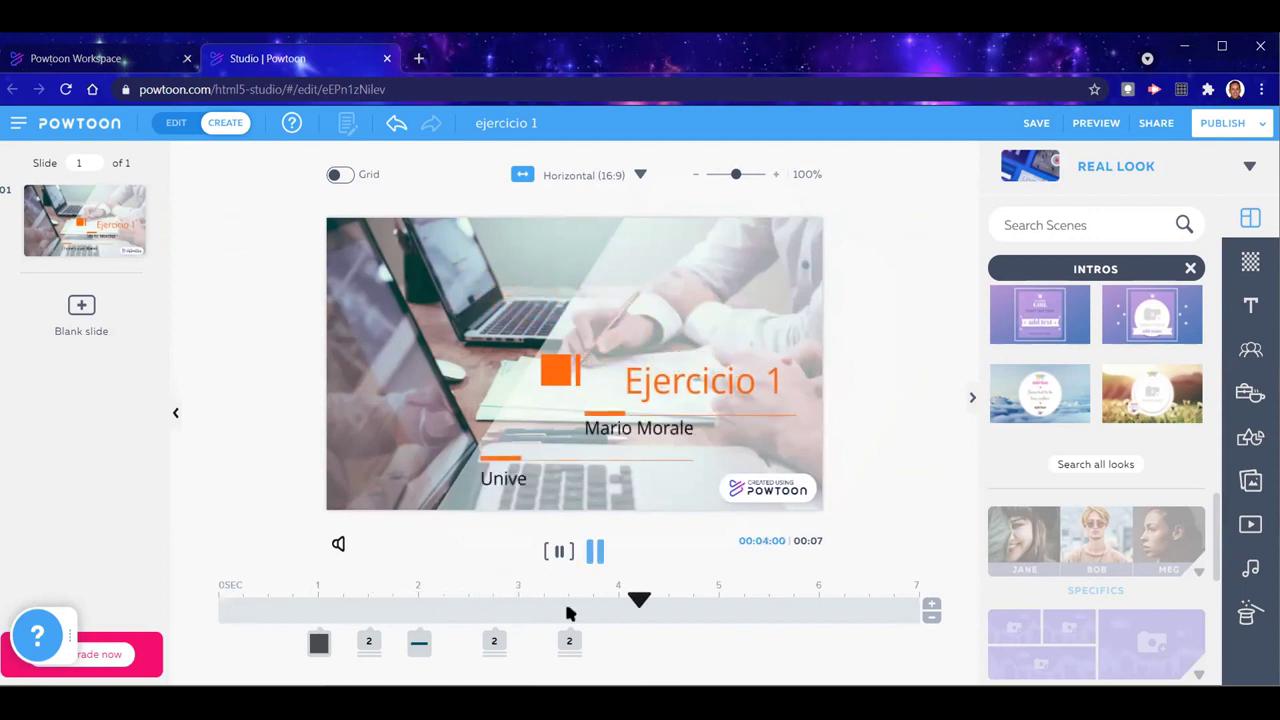
{"action": "left_click", "coordinate": [595, 558]}
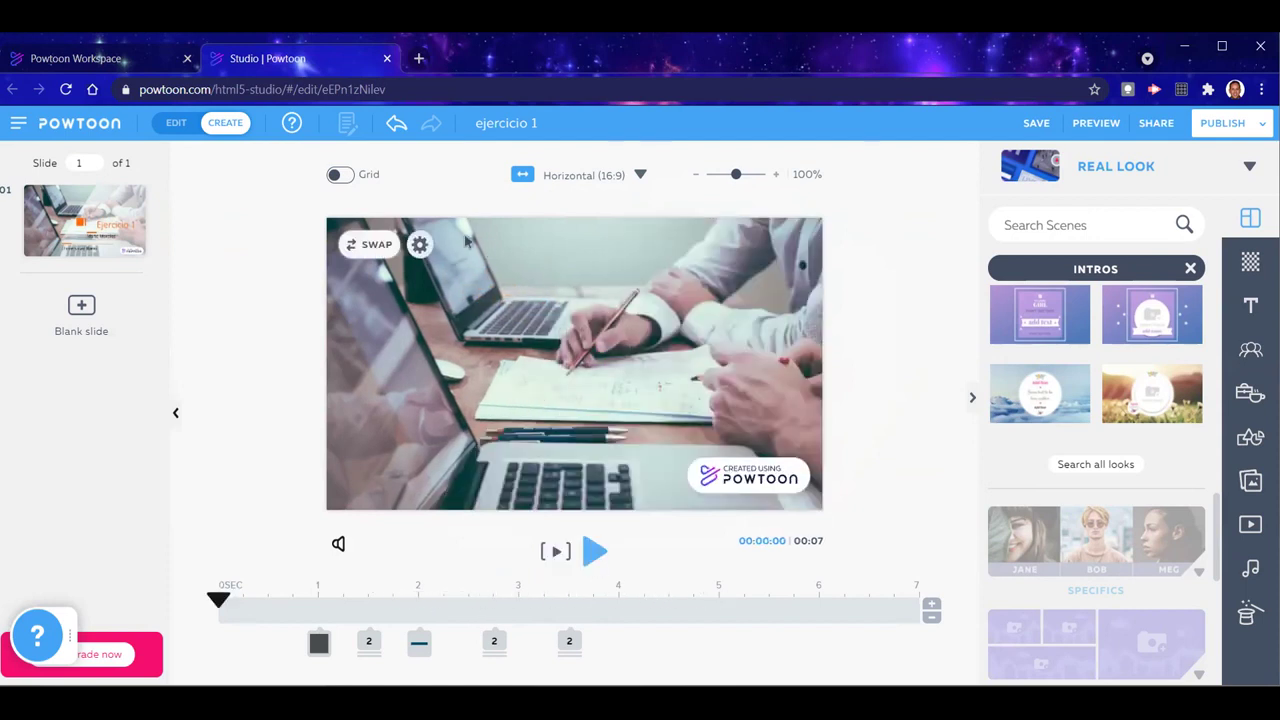
Examine the title partway along its path and compare the start and end positions of its A to B motion
{"action": "left_click", "coordinate": [367, 648]}
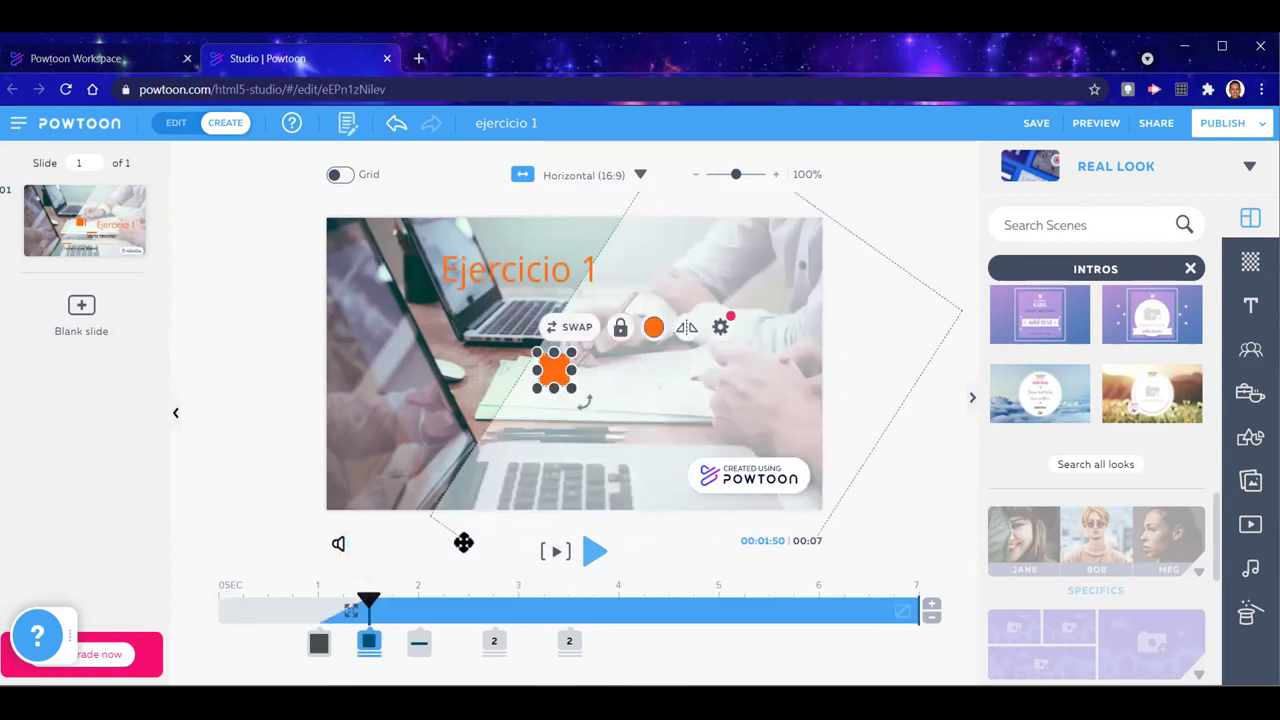
{"action": "left_click", "coordinate": [422, 643]}
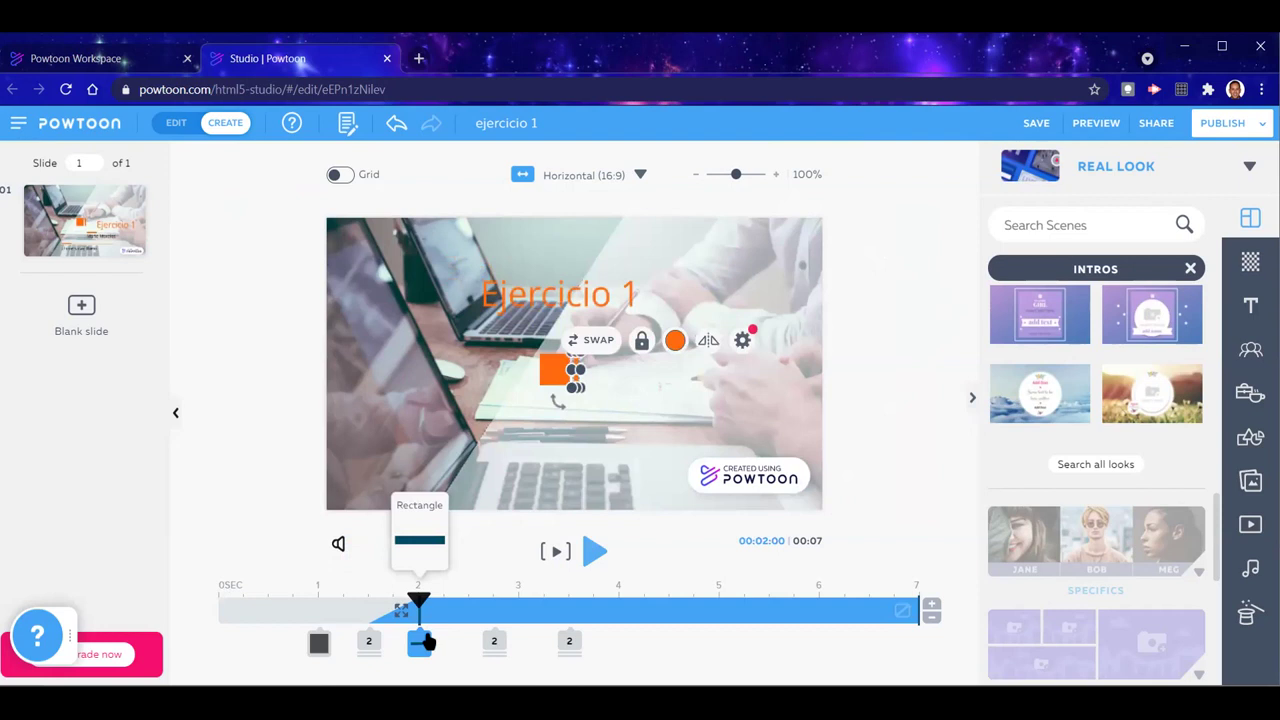
{"action": "left_click", "coordinate": [352, 656]}
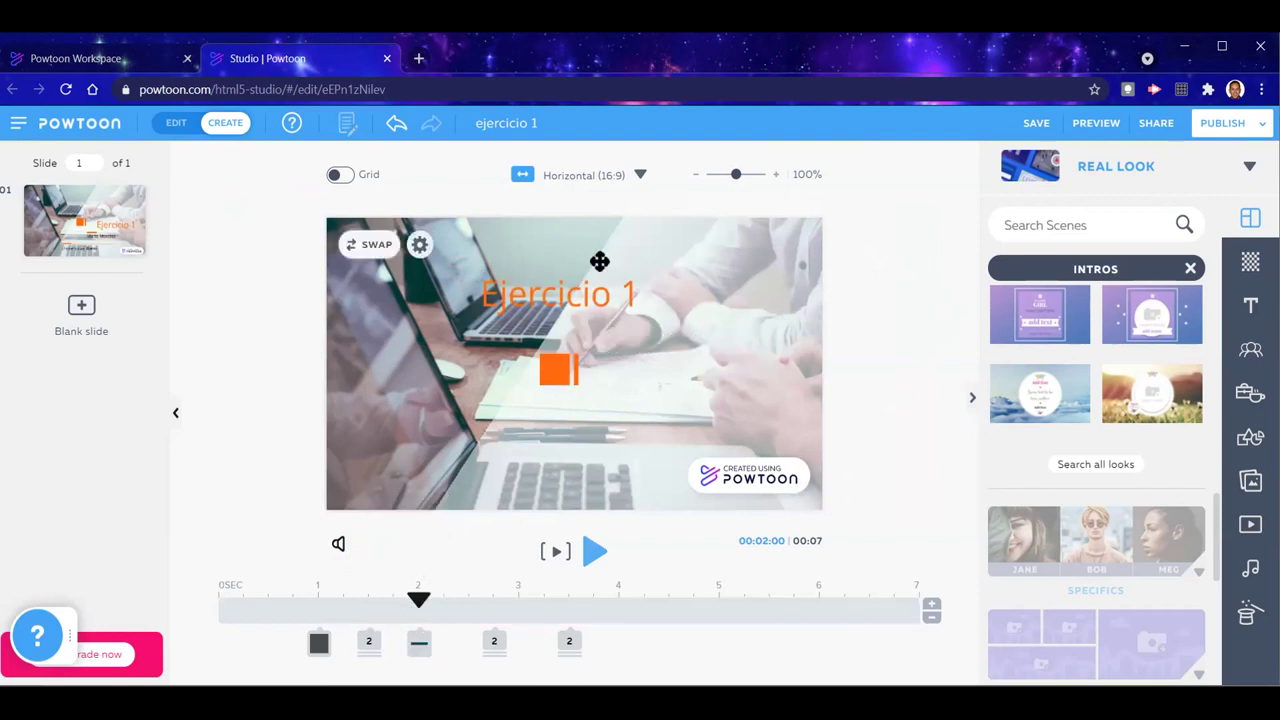
{"action": "left_click", "coordinate": [553, 303]}
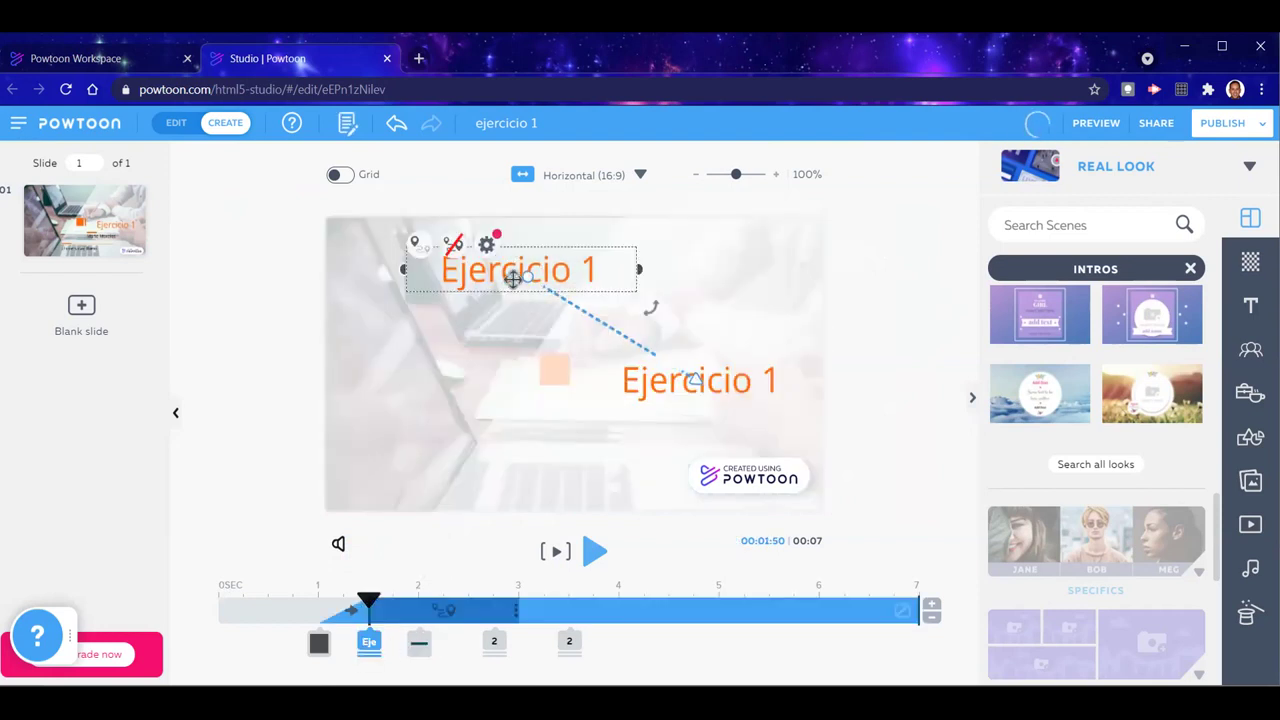
{"action": "double_click", "coordinate": [513, 279]}
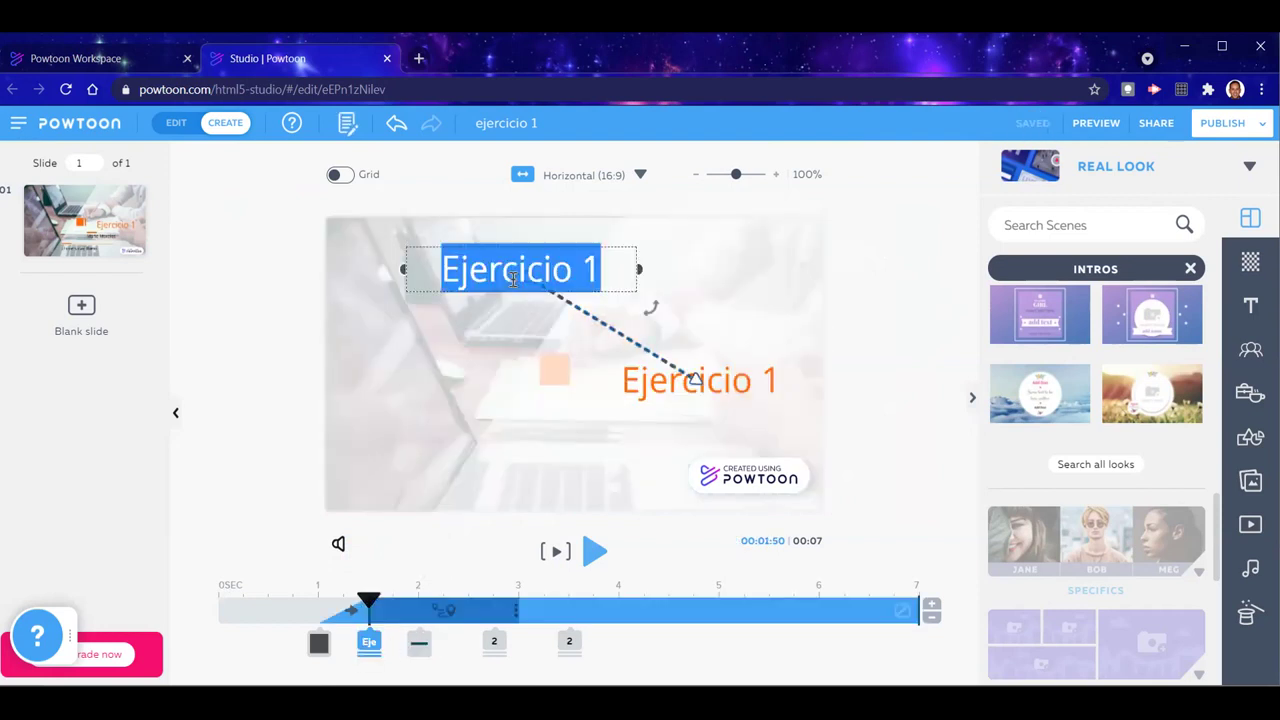
{"action": "left_click", "coordinate": [638, 372]}
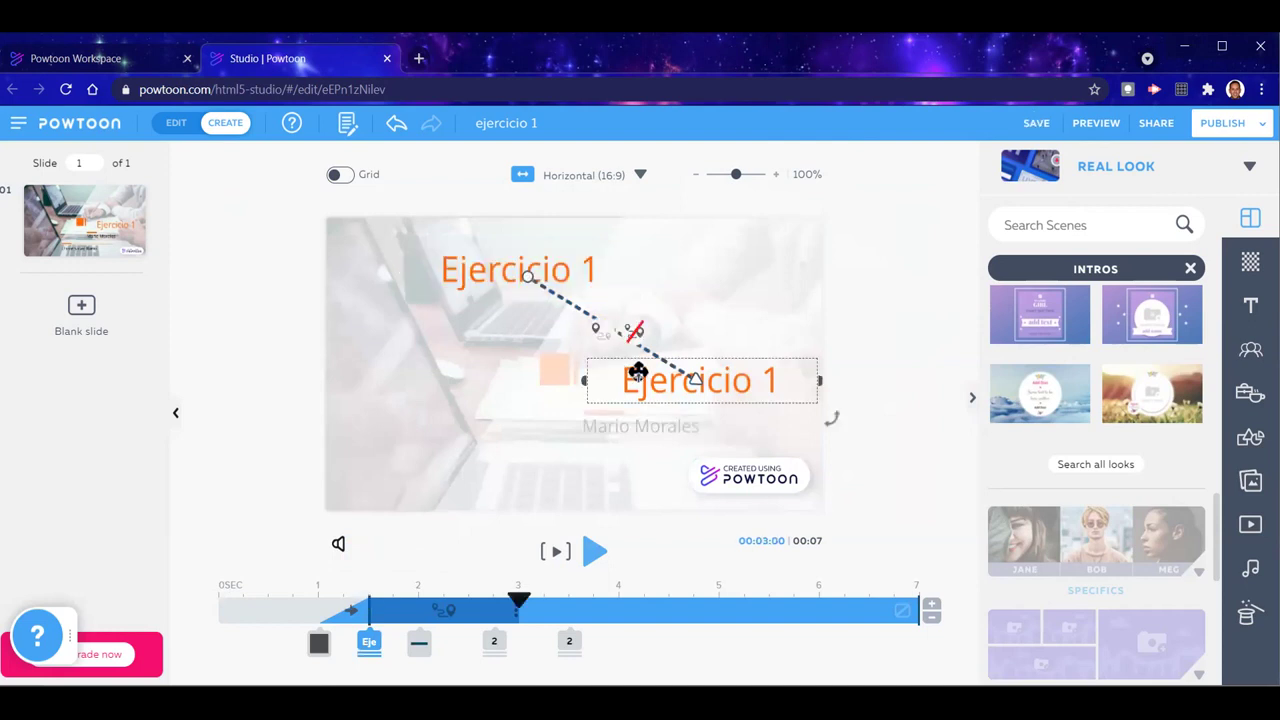
{"action": "left_click", "coordinate": [534, 263]}
{"action": "left_click", "coordinate": [536, 263]}
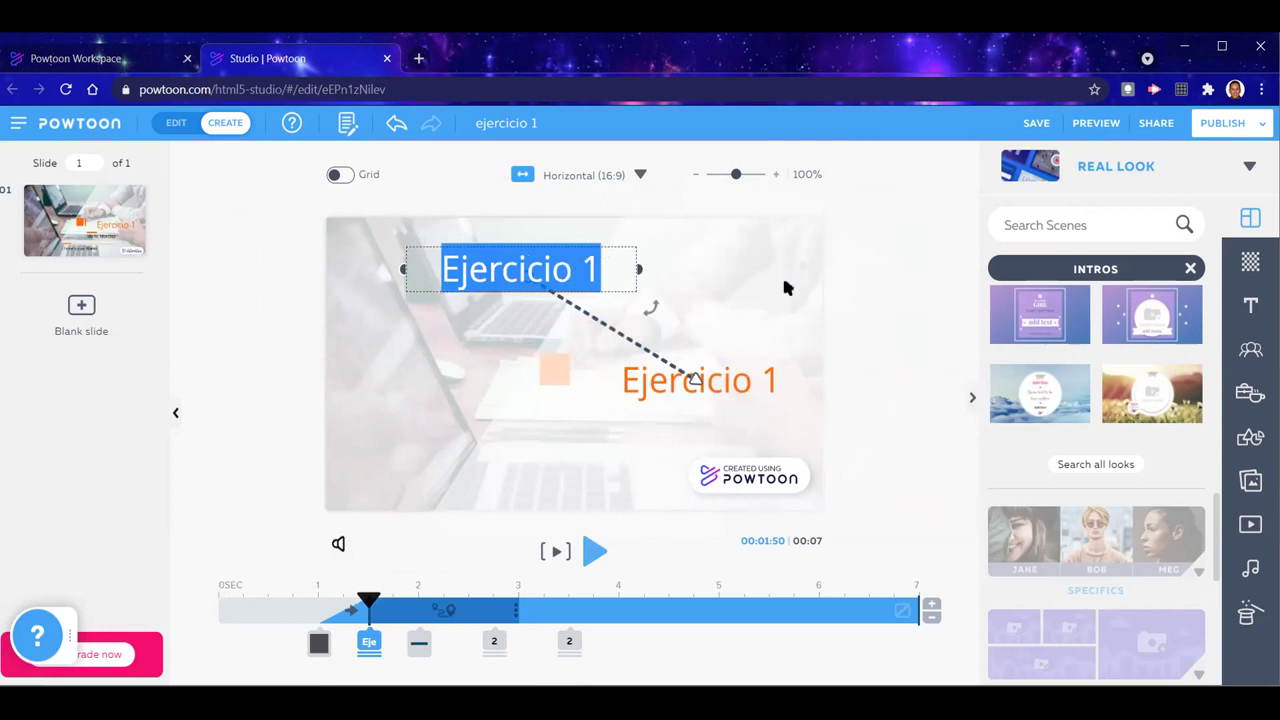
{"action": "left_click", "coordinate": [785, 289]}
{"action": "left_click", "coordinate": [558, 273]}
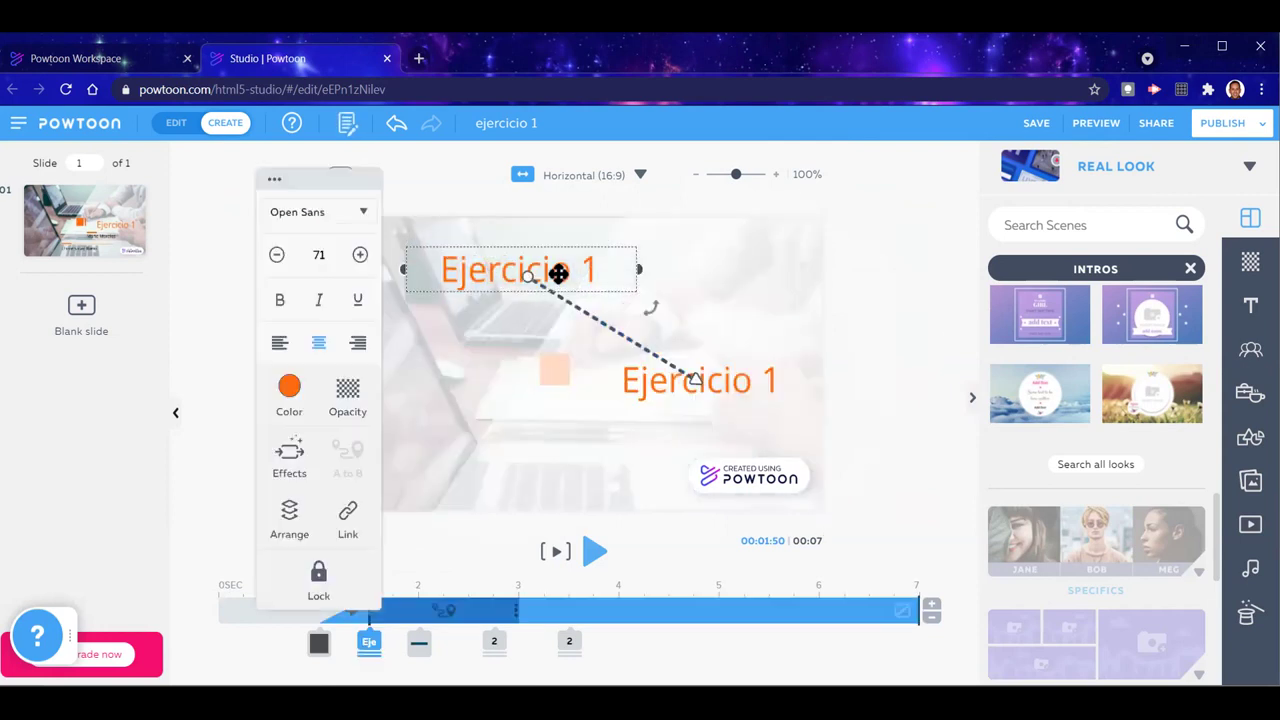
{"action": "left_click", "coordinate": [460, 270]}
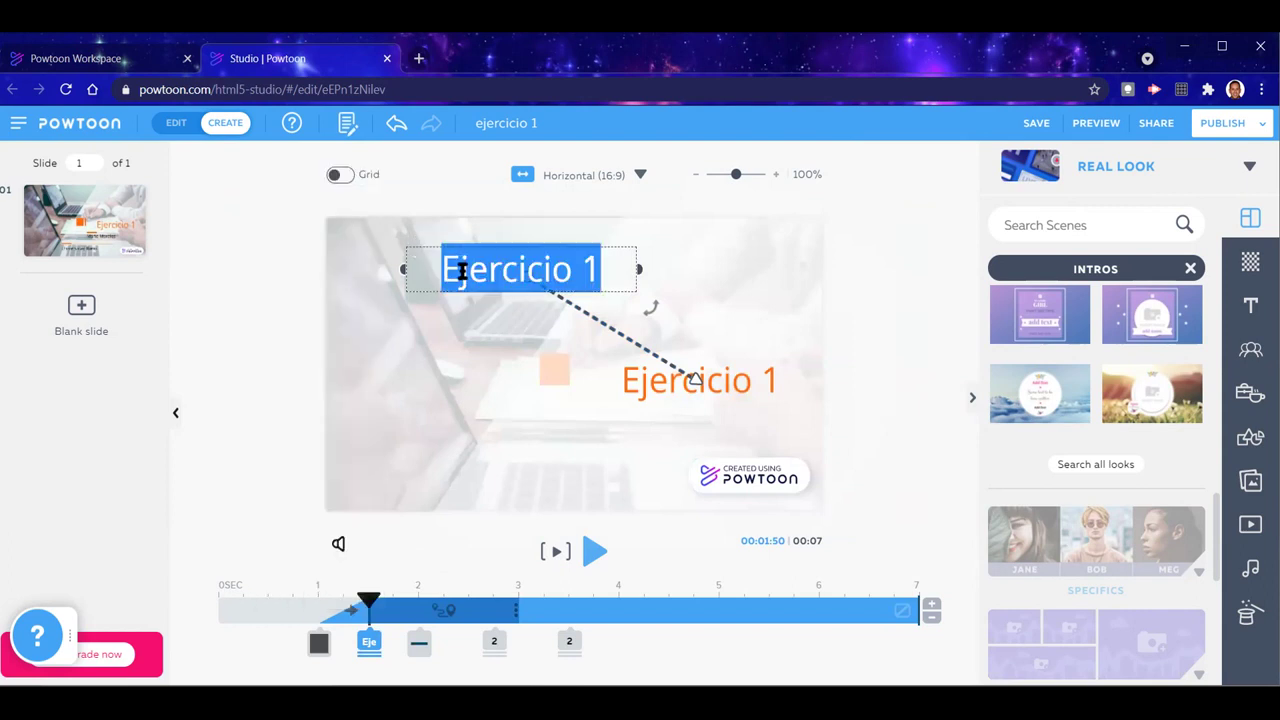
{"action": "left_click", "coordinate": [206, 365]}
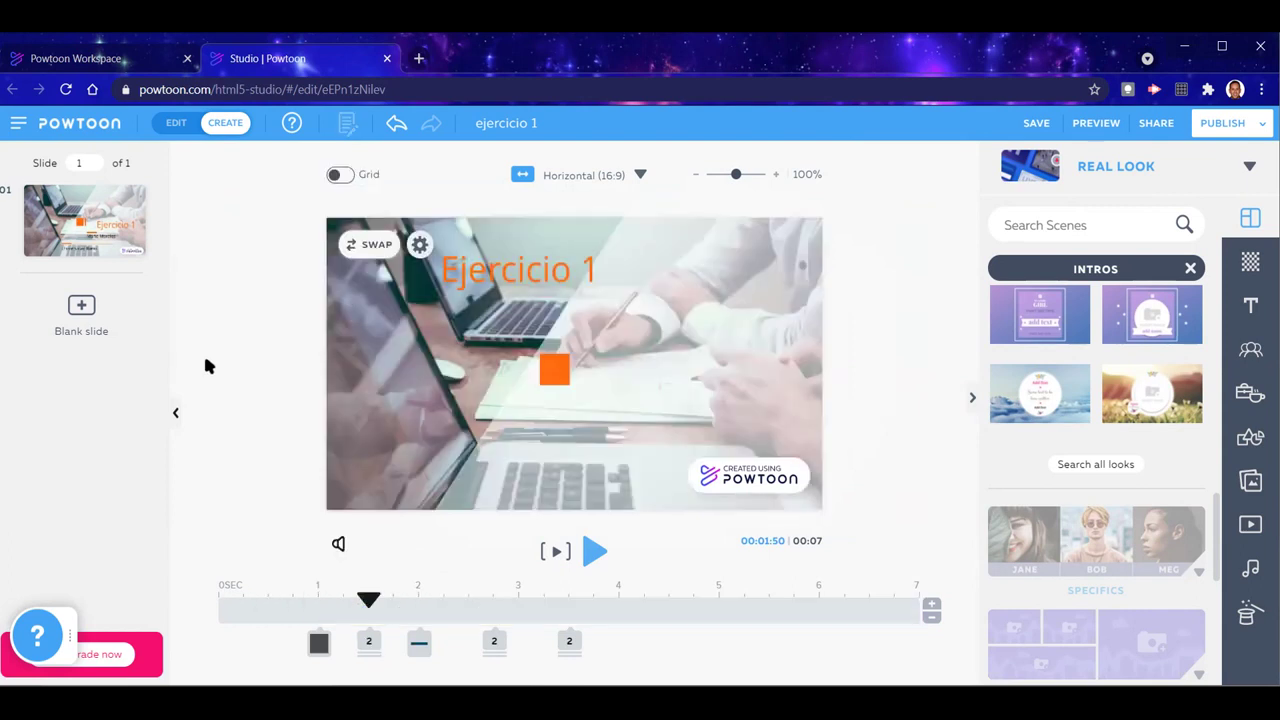
Remove the A to B motion from the "Ejercicio 1" title and move the title back beside the orange square
{"action": "left_click", "coordinate": [500, 268]}
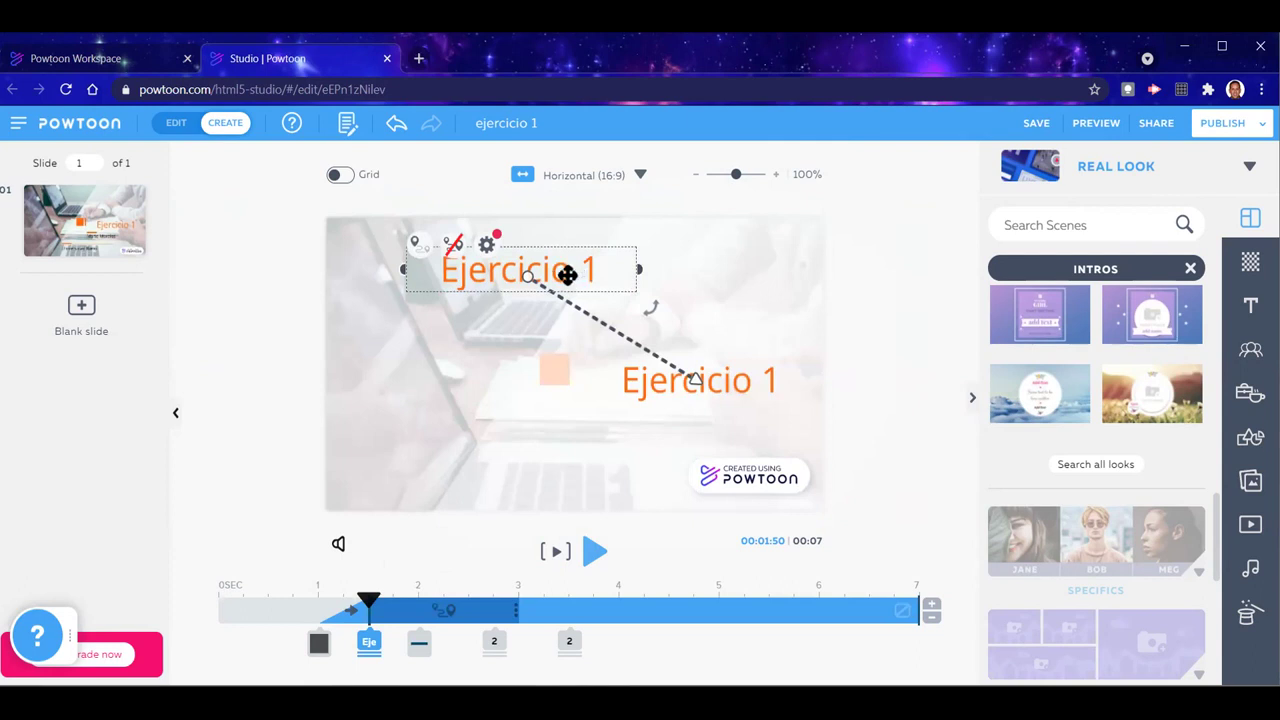
{"action": "left_click", "coordinate": [418, 245]}
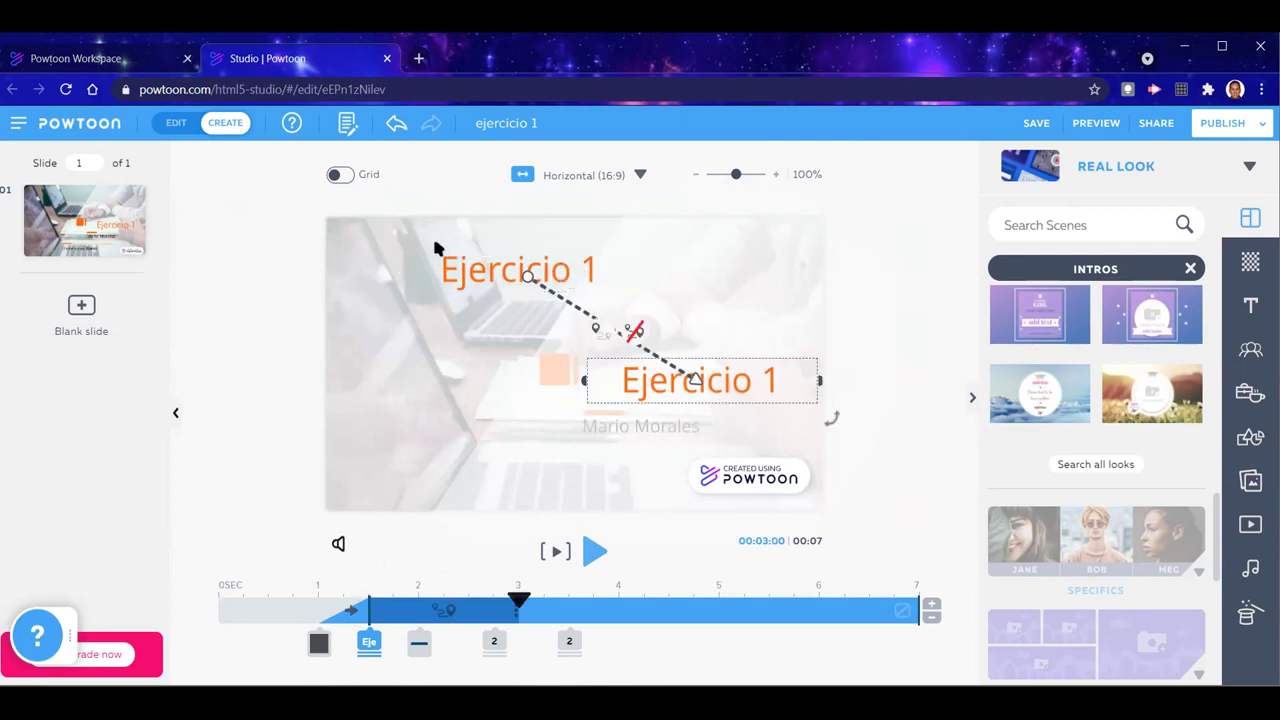
{"action": "left_click", "coordinate": [595, 328]}
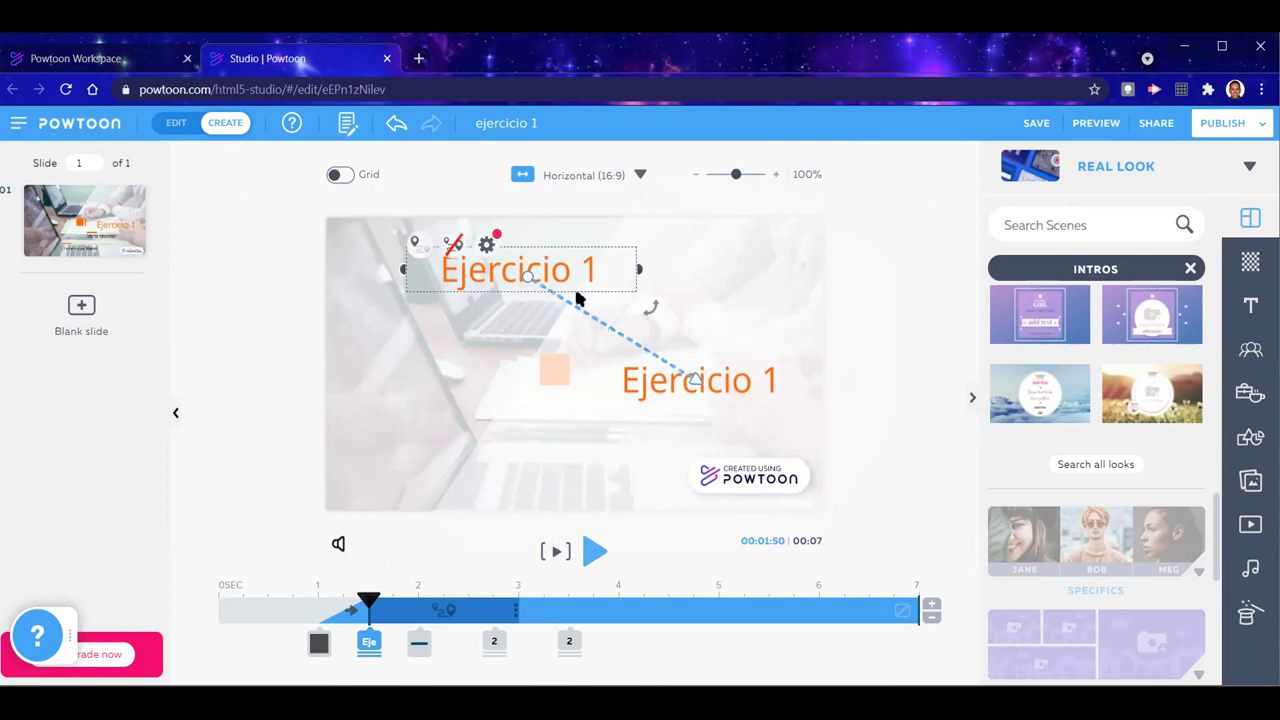
{"action": "left_click", "coordinate": [489, 247]}
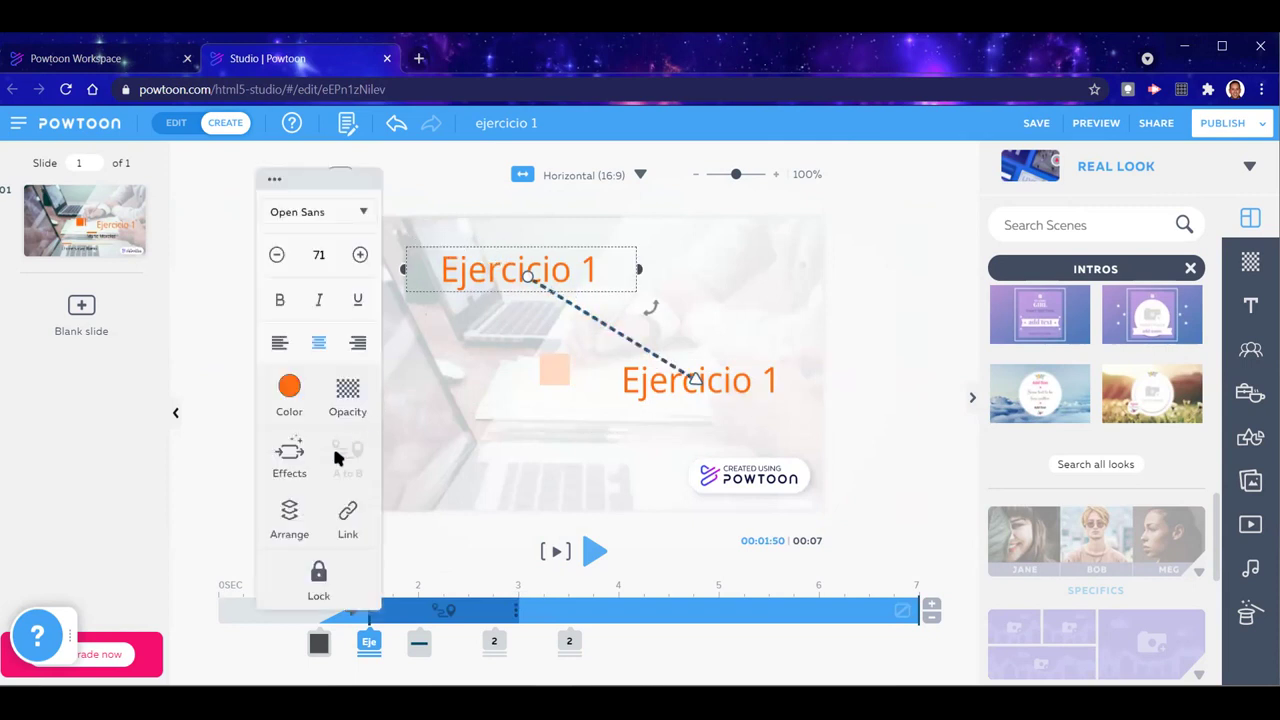
{"action": "left_click", "coordinate": [495, 278]}
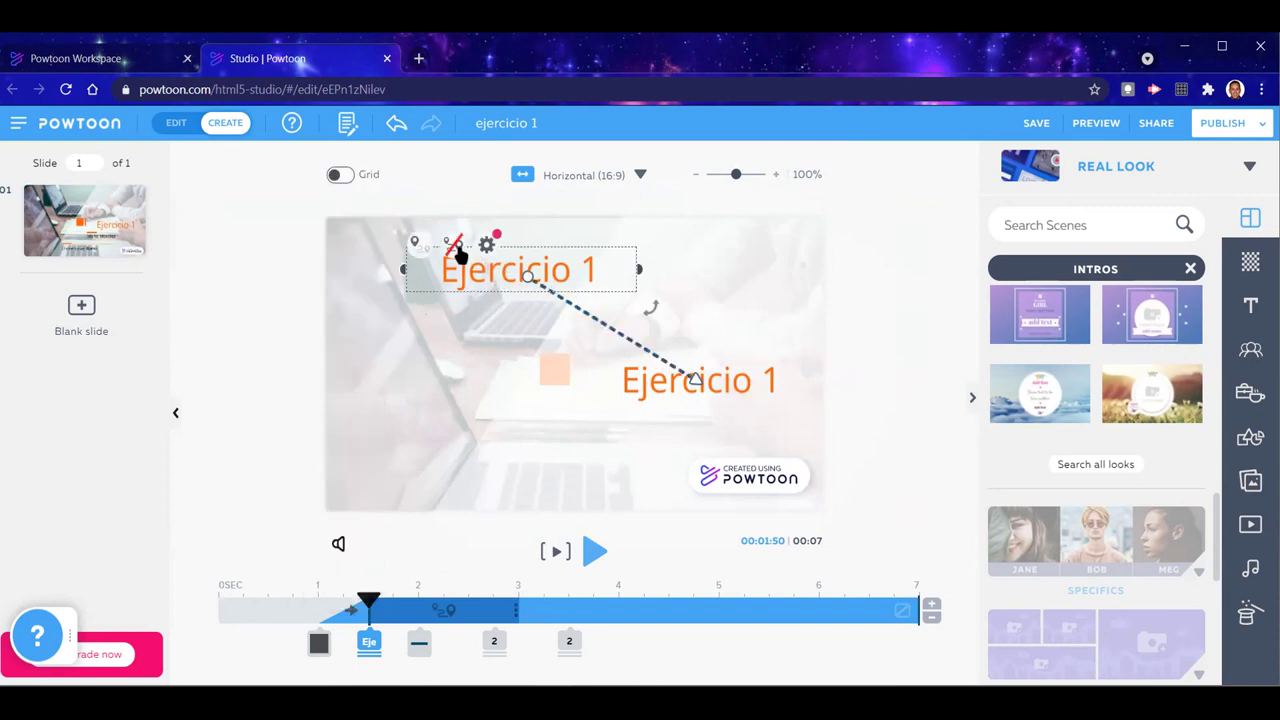
{"action": "left_click", "coordinate": [457, 249]}
{"action": "left_click_drag", "start_coordinate": [538, 271], "coordinate": [704, 372]}
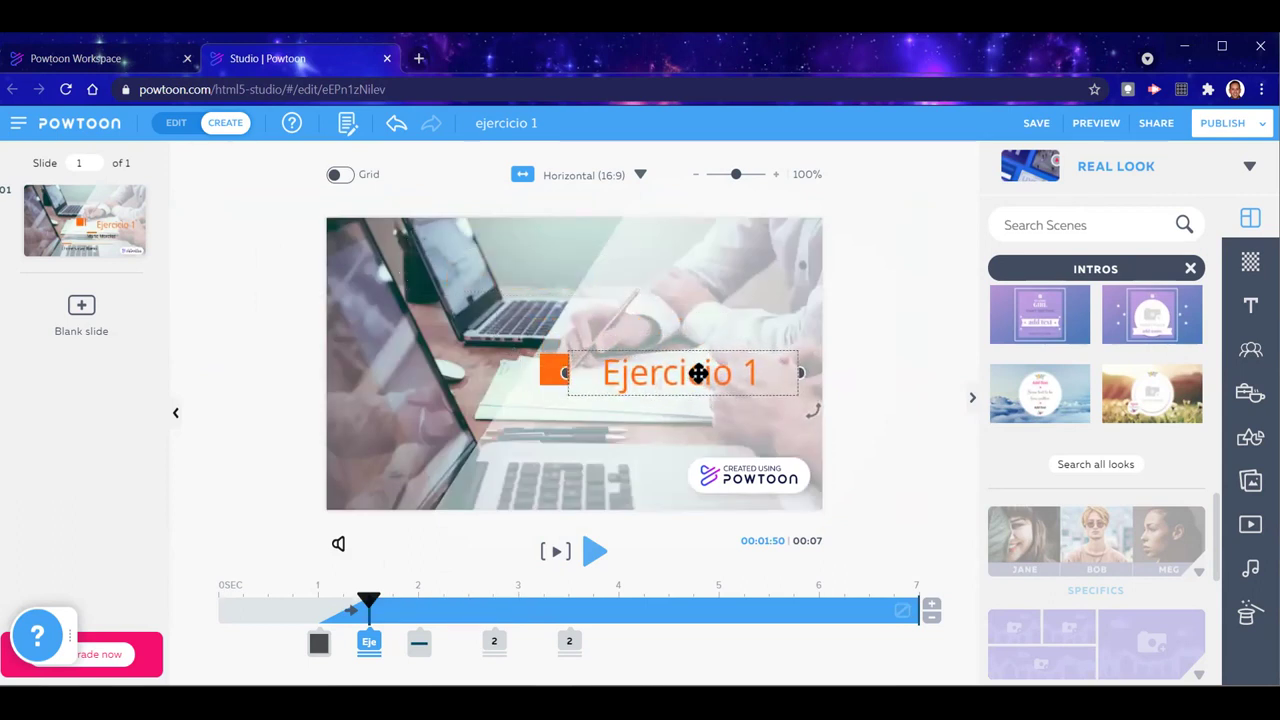
Review the title's Arrange and Link options, then close its settings without applying any change
{"action": "double_click", "coordinate": [643, 373]}
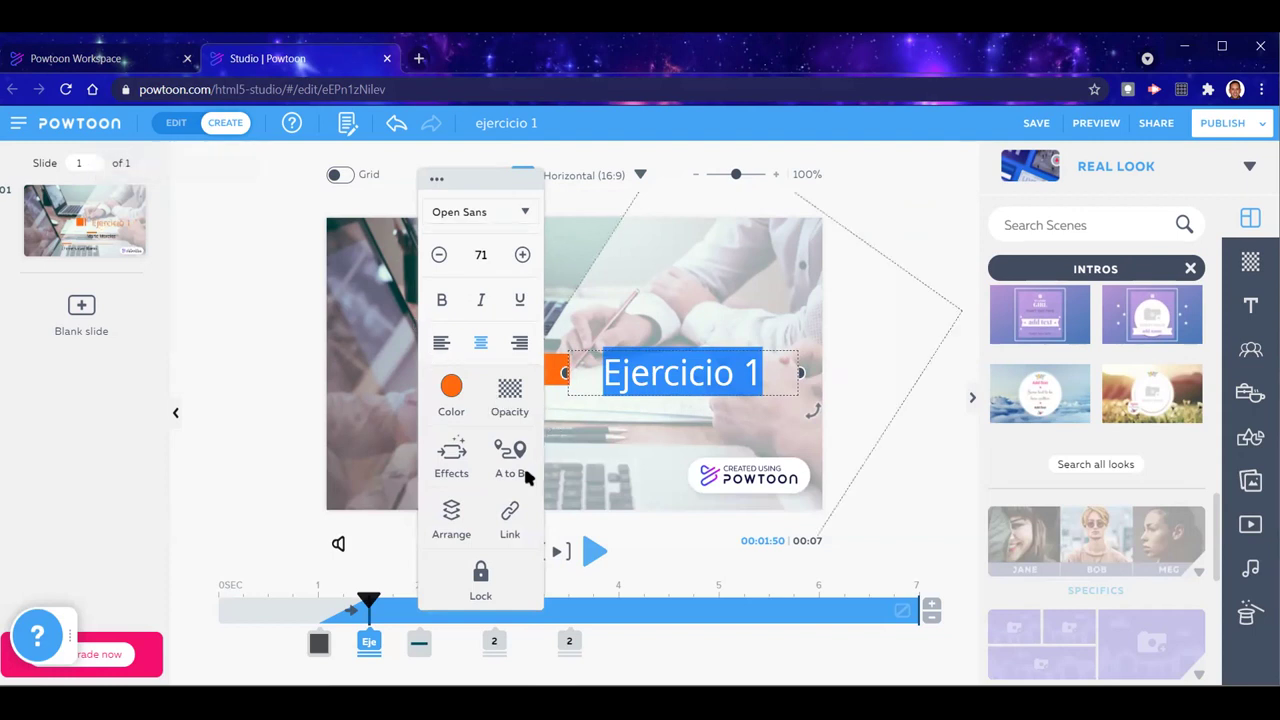
{"action": "left_click", "coordinate": [453, 516]}
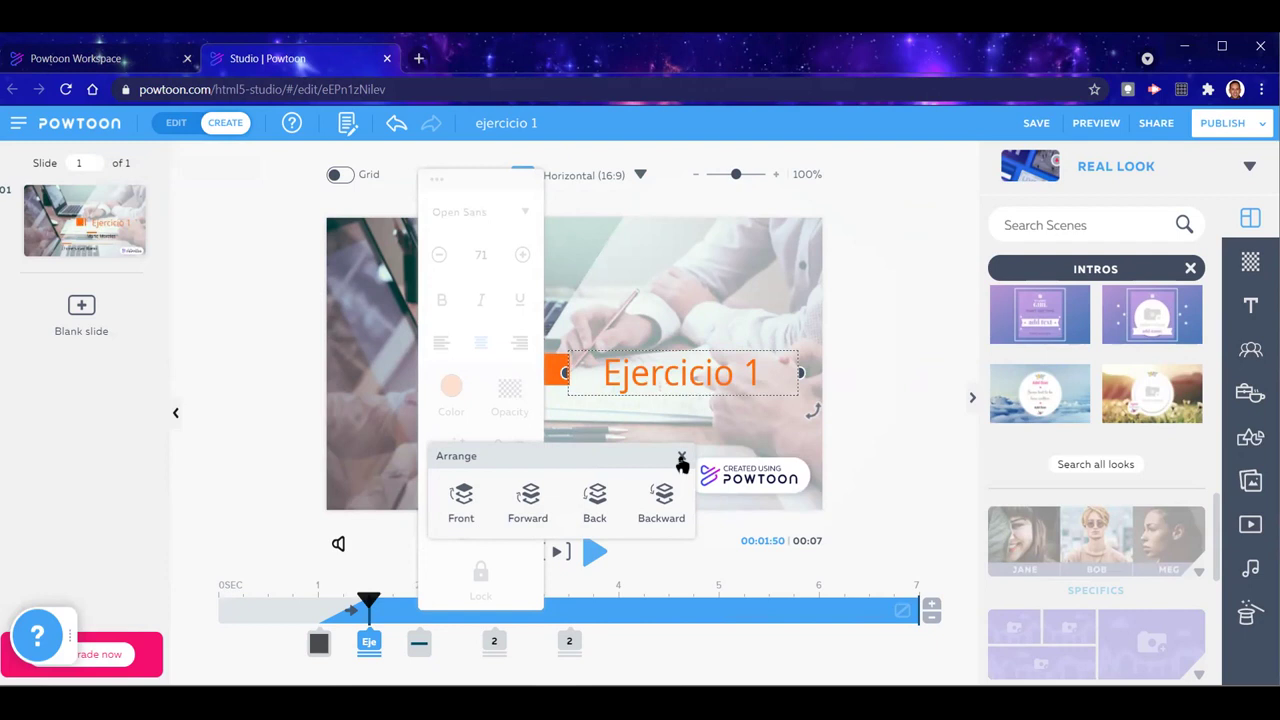
{"action": "left_click", "coordinate": [384, 546]}
{"action": "left_click", "coordinate": [651, 372]}
{"action": "left_click", "coordinate": [651, 375]}
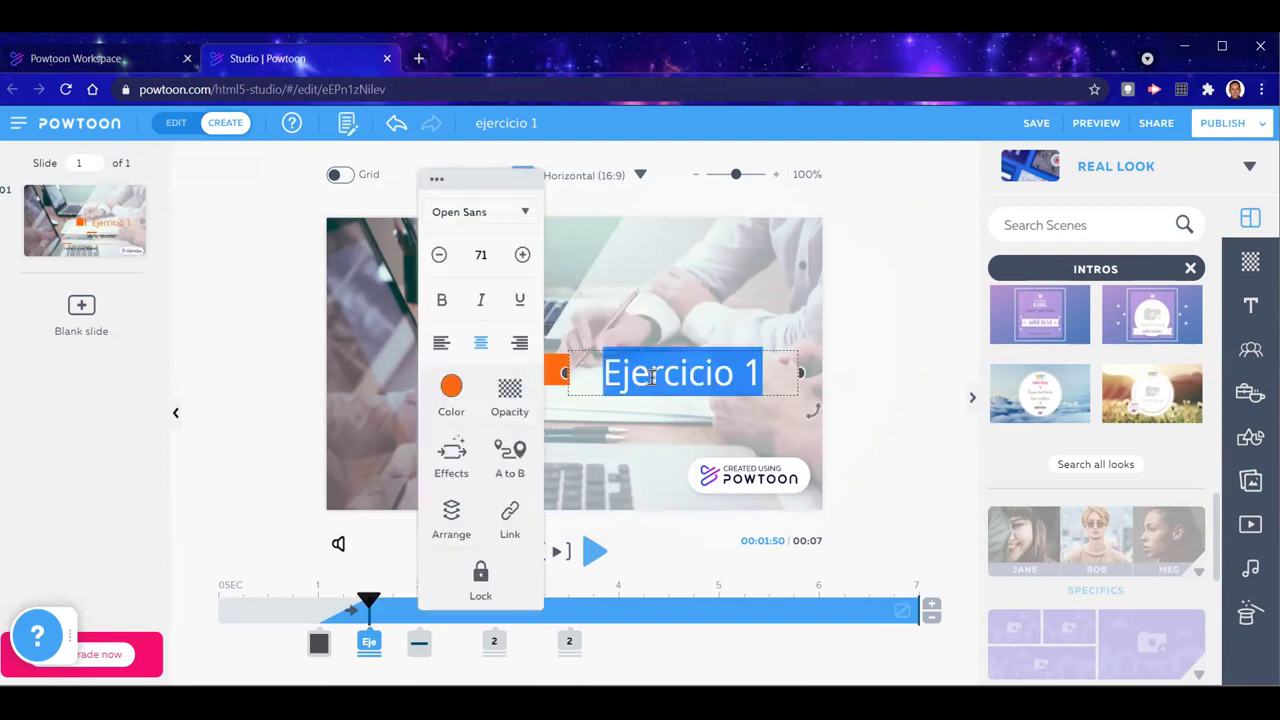
{"action": "left_click", "coordinate": [510, 514]}
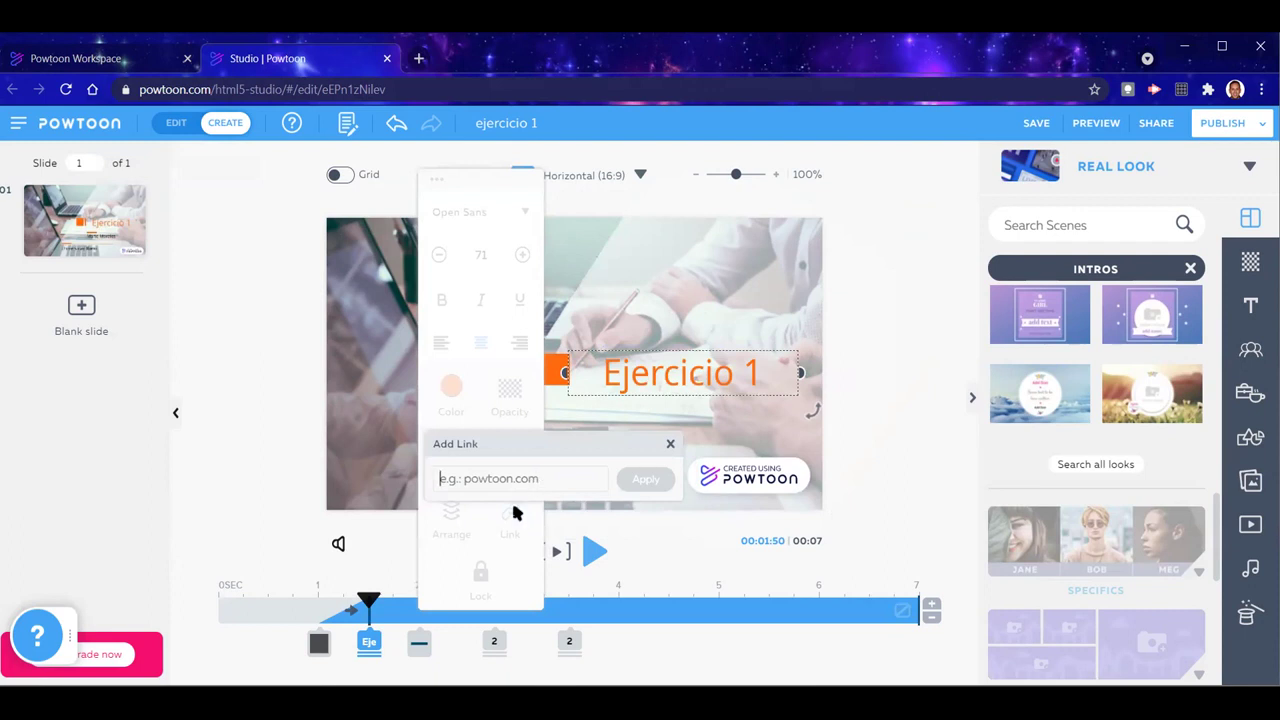
{"action": "left_click", "coordinate": [511, 516]}
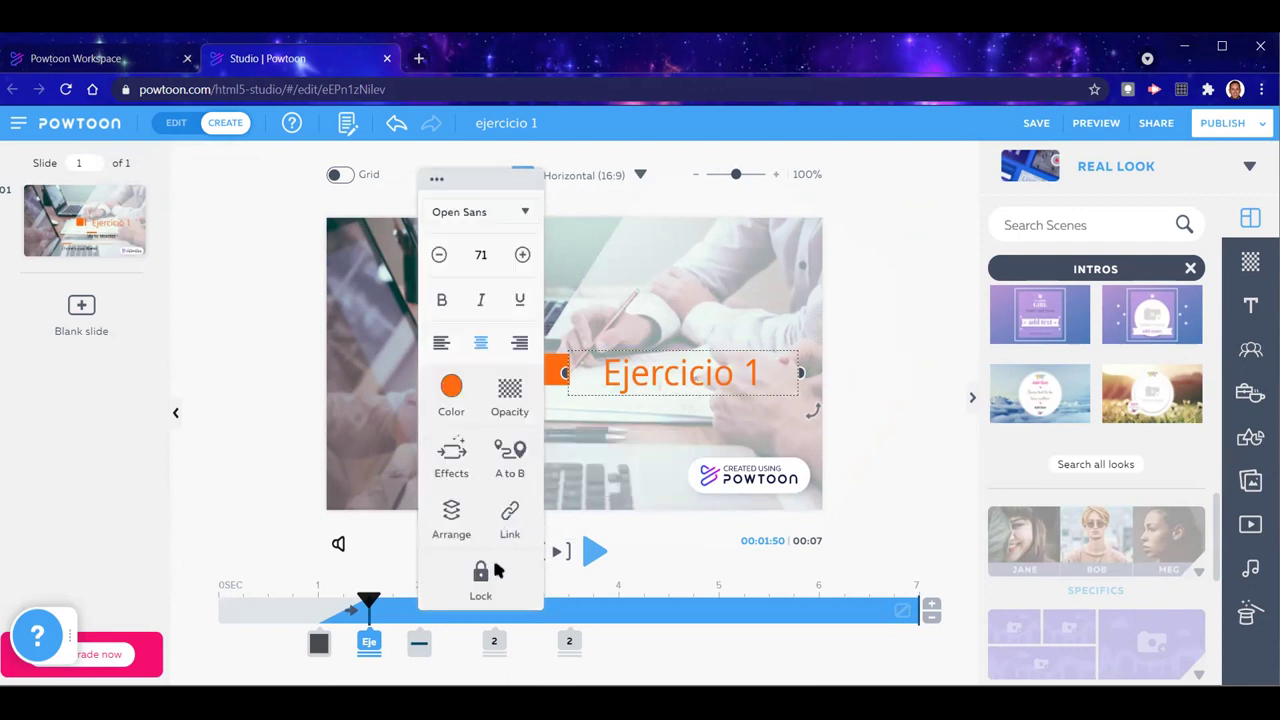
{"action": "left_click", "coordinate": [879, 443]}
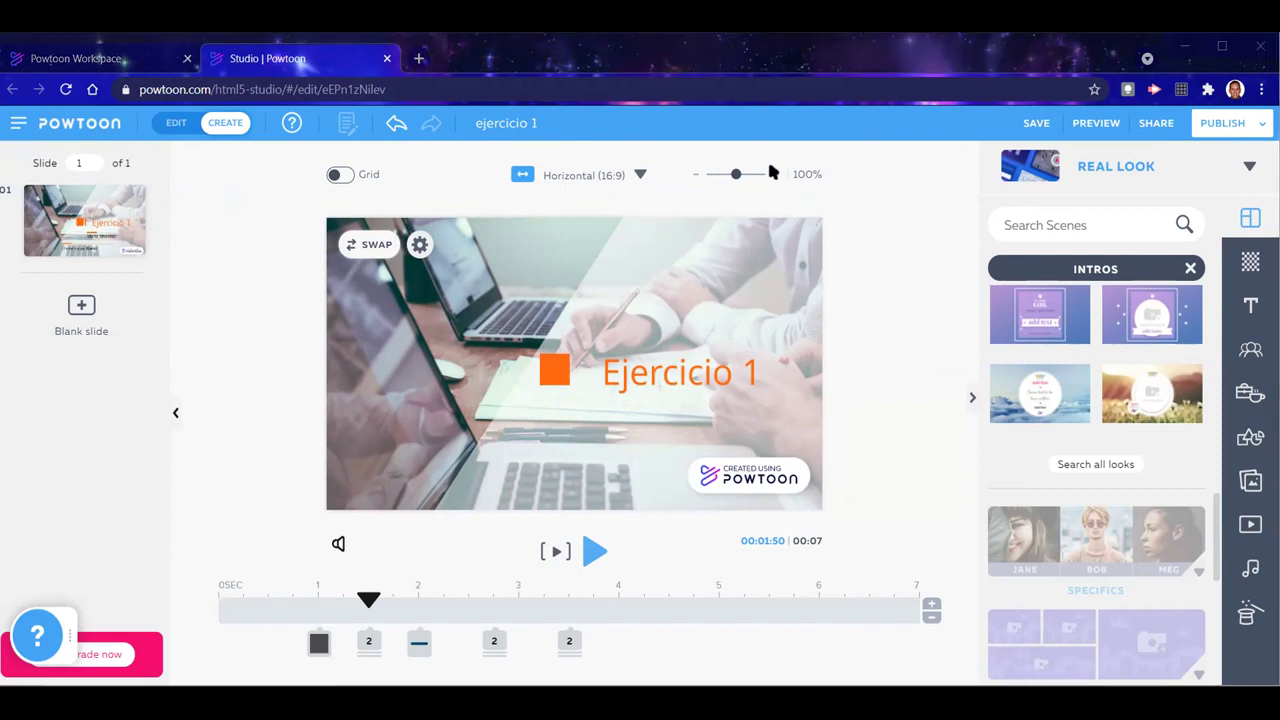
Set the entrance effect of the "Ejercicio 1" title to the Female 01 writing effect
{"action": "left_click", "coordinate": [655, 385]}
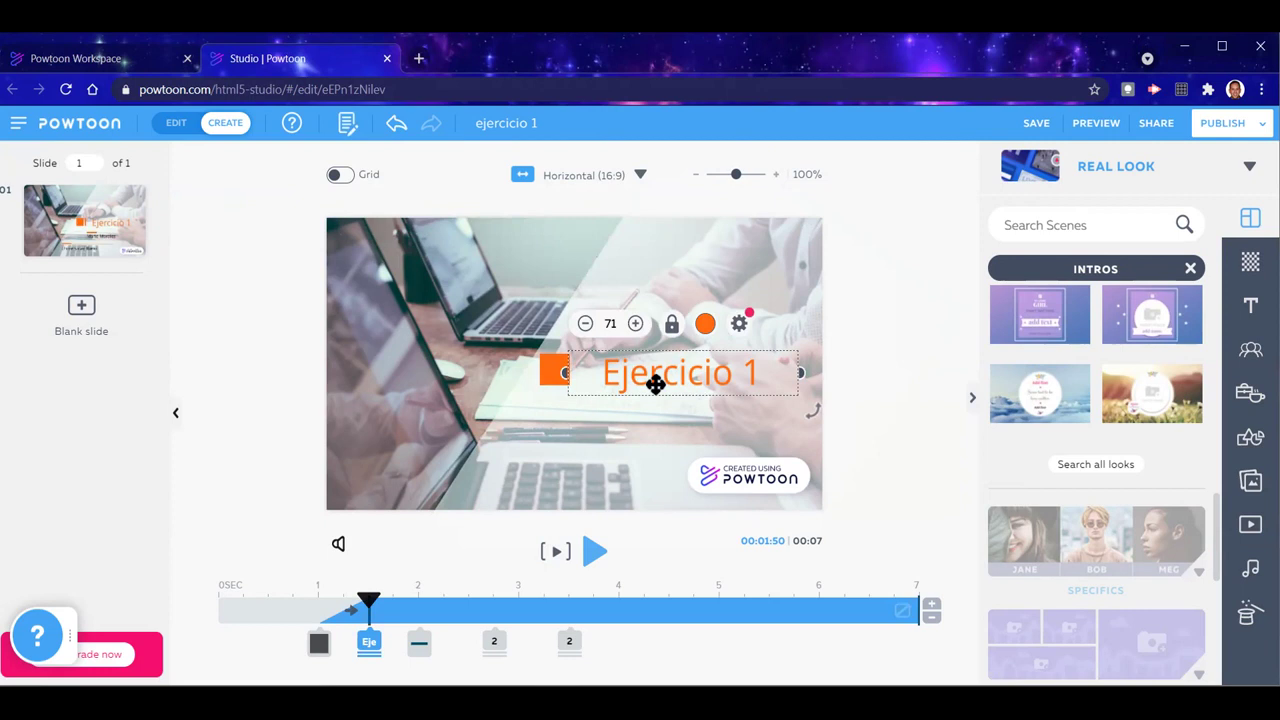
{"action": "double_click", "coordinate": [661, 378]}
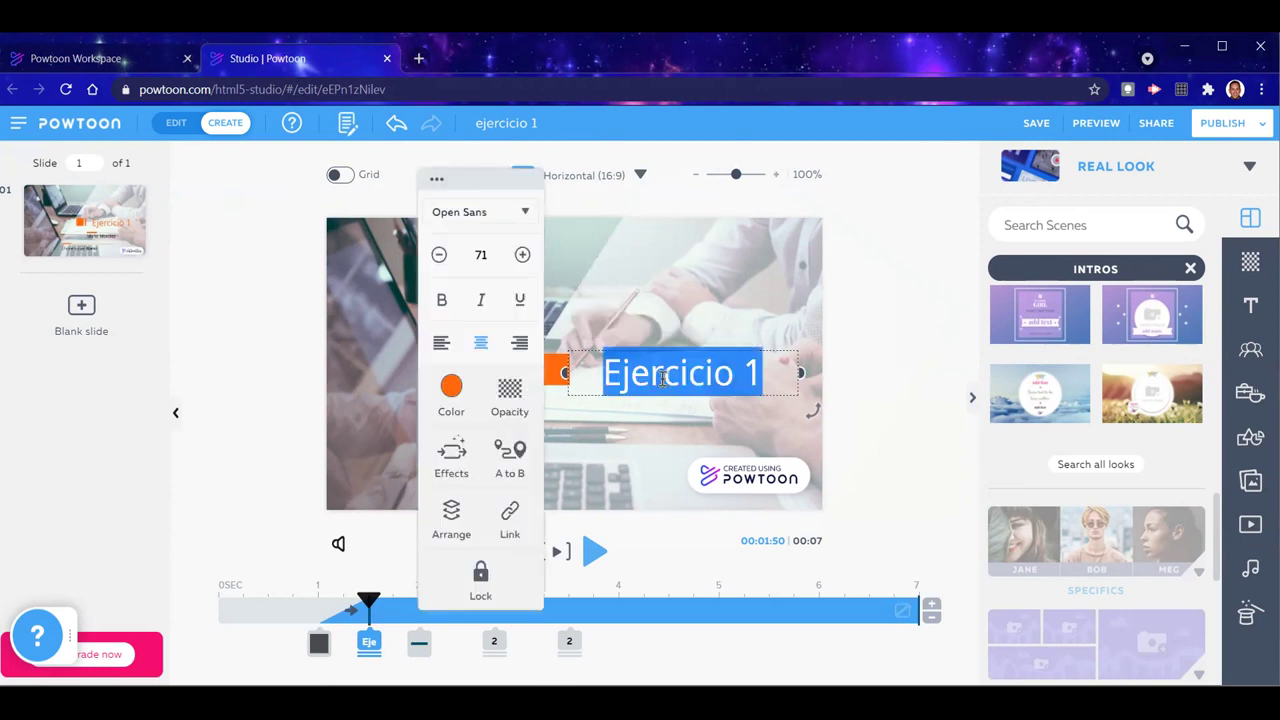
{"action": "left_click", "coordinate": [451, 452]}
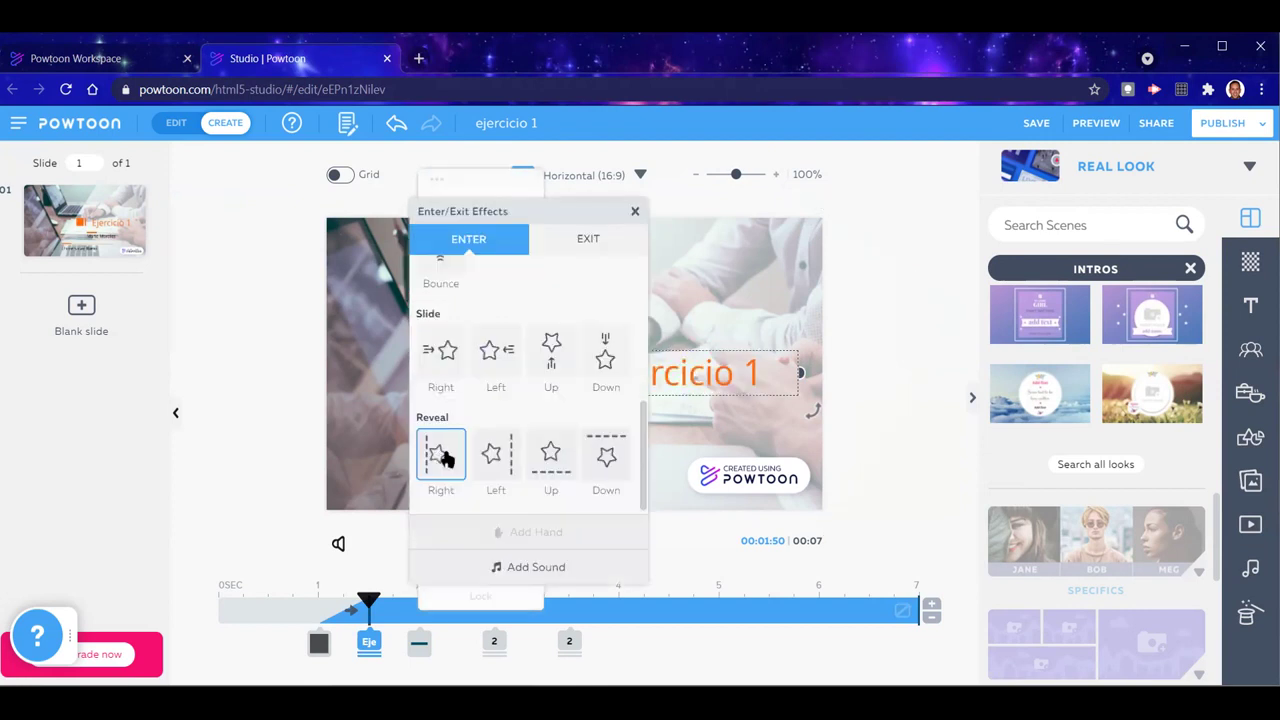
{"action": "scroll", "coordinate": [495, 385], "scroll_direction": "up", "scroll_amount": 5}
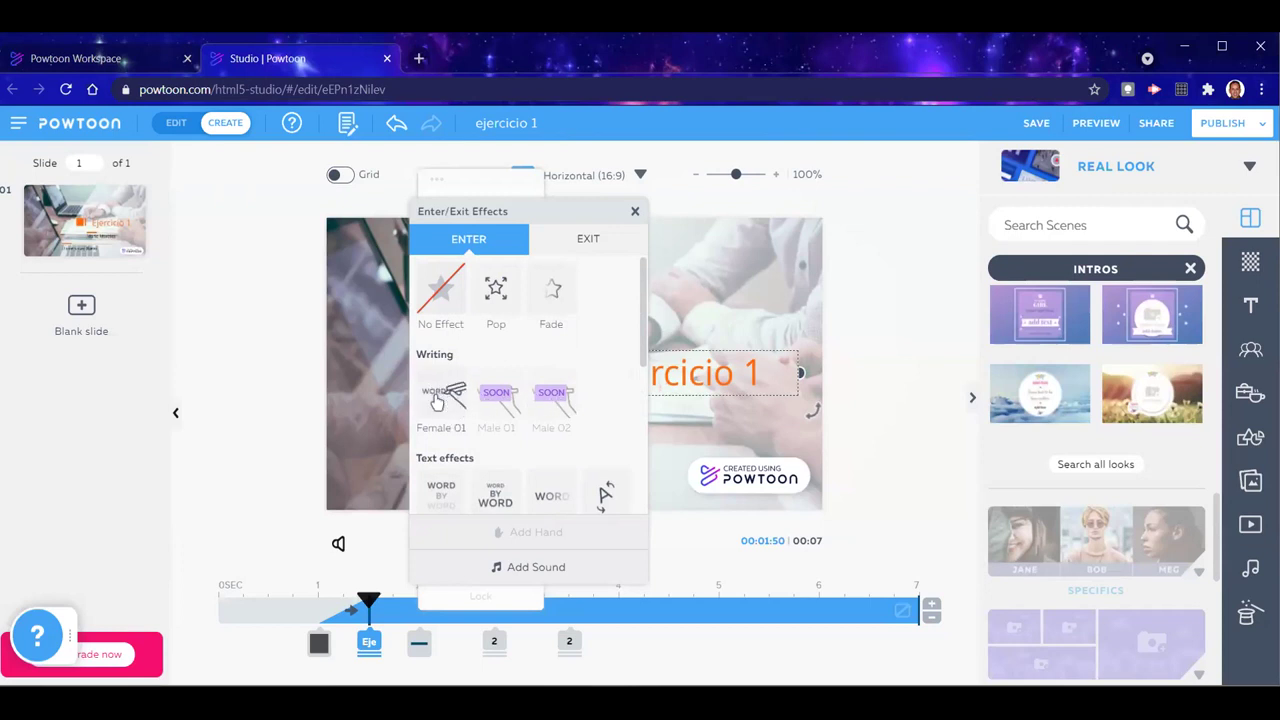
{"action": "left_click", "coordinate": [440, 398]}
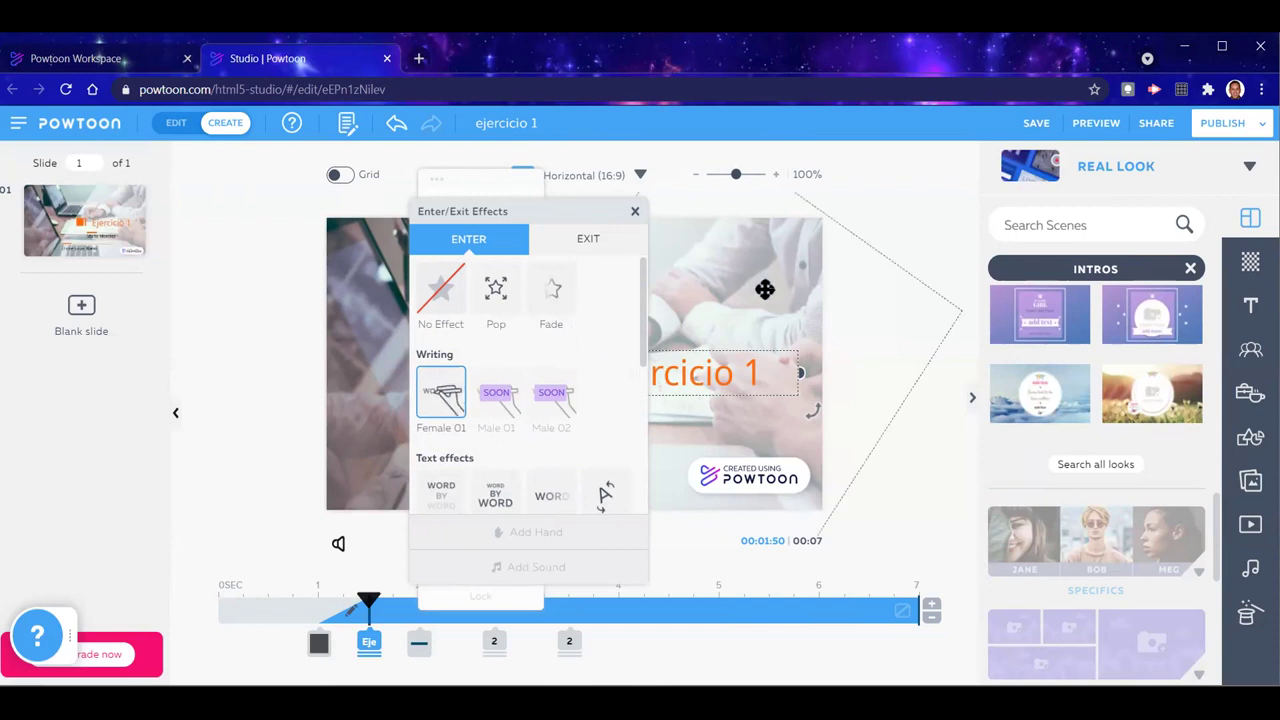
{"action": "left_click", "coordinate": [863, 362]}
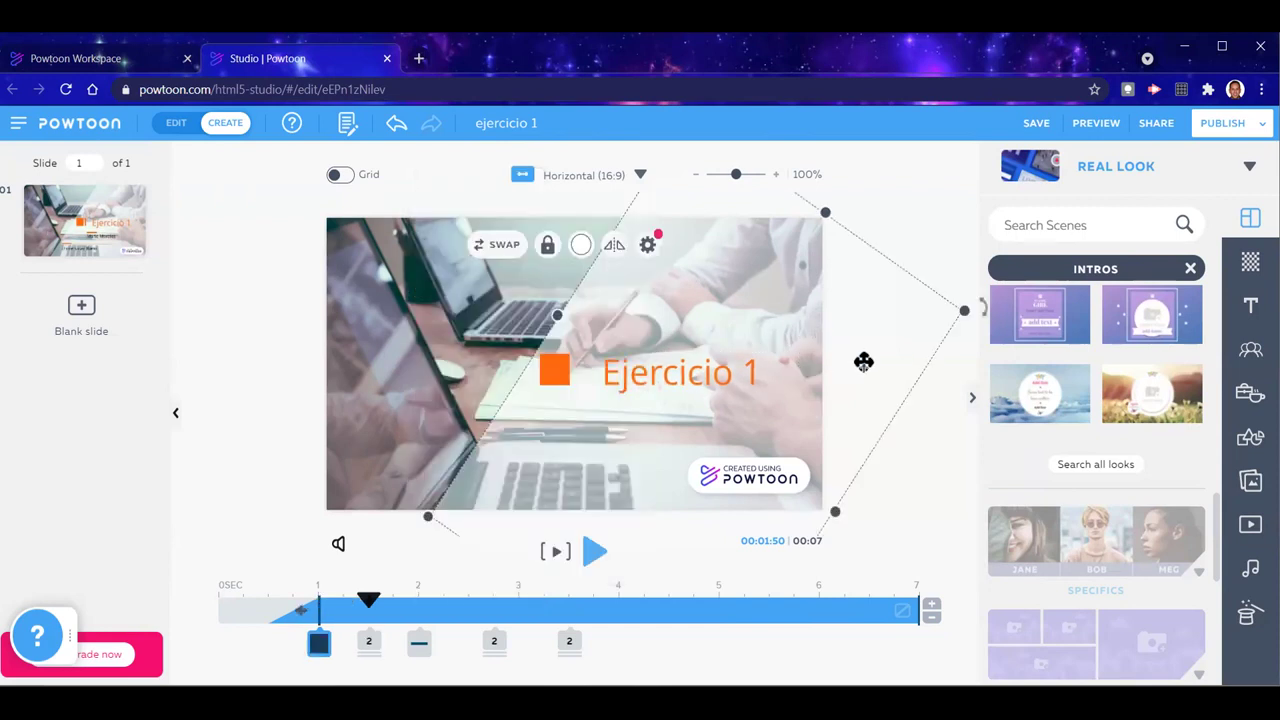
{"action": "left_click", "coordinate": [775, 508]}
Play the slide from 0.75 seconds to check the title's handwriting entrance, then stop playback
{"action": "left_click_drag", "start_coordinate": [369, 600], "coordinate": [293, 600]}
{"action": "left_click", "coordinate": [594, 552]}
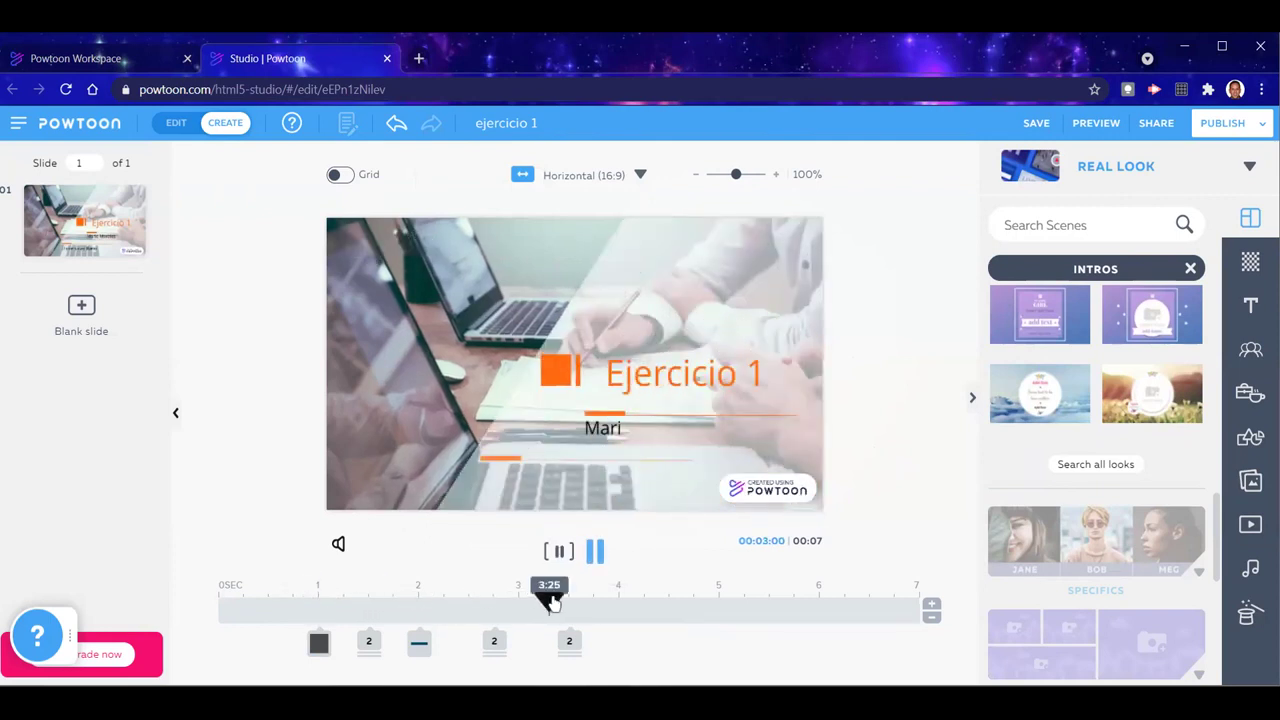
{"action": "left_click", "coordinate": [558, 553]}
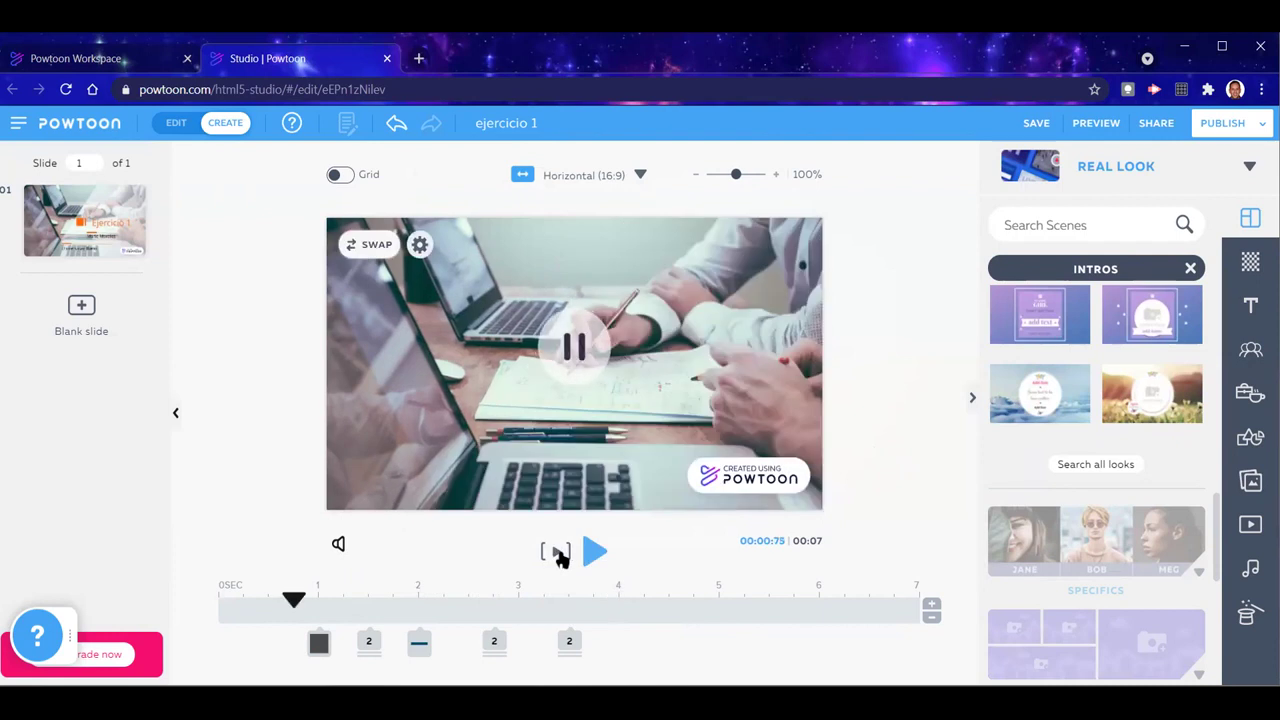
{"action": "left_click", "coordinate": [368, 641]}
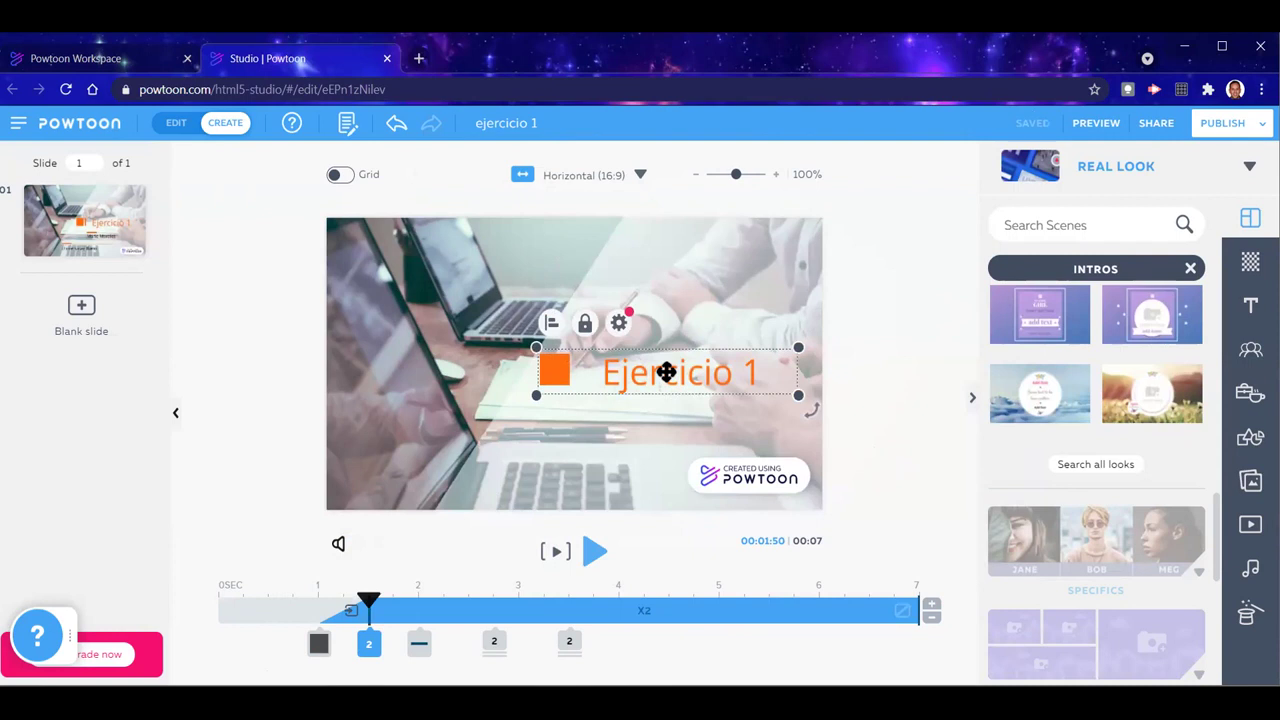
{"action": "right_click", "coordinate": [666, 372]}
{"action": "left_click", "coordinate": [693, 401]}
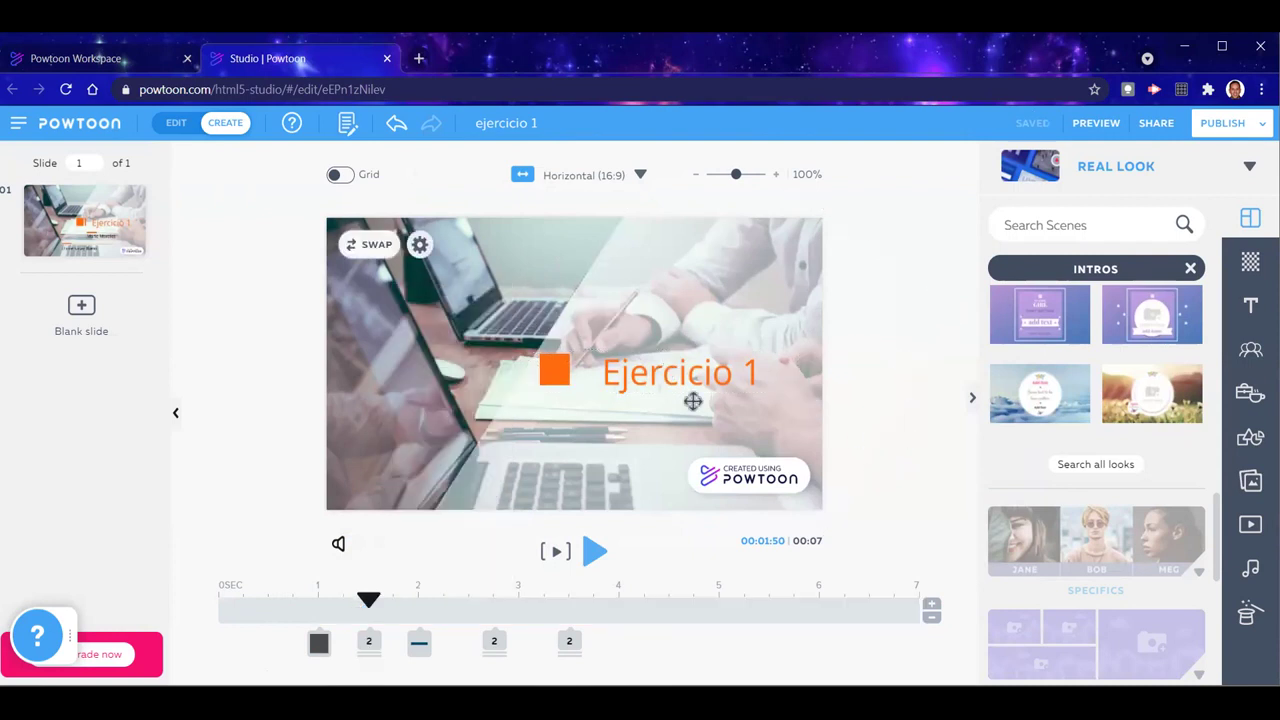
{"action": "double_click", "coordinate": [648, 370]}
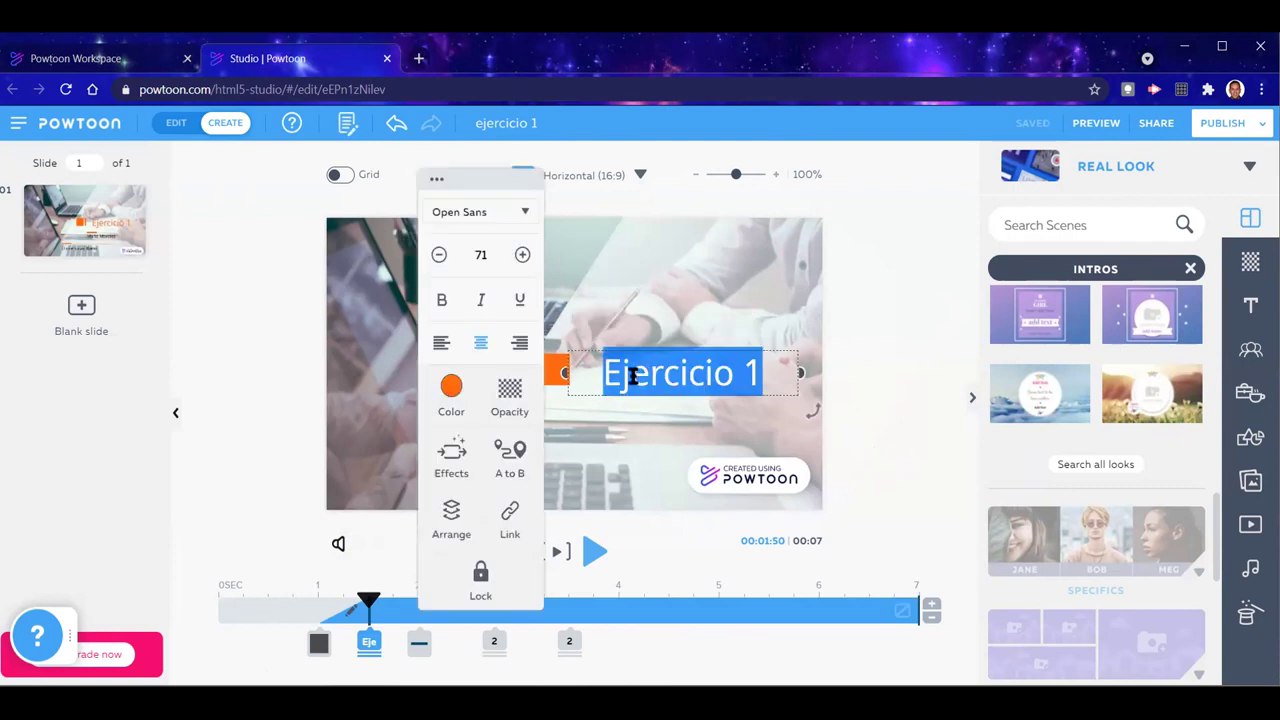
{"action": "left_click_drag", "start_coordinate": [604, 372], "coordinate": [755, 377]}
{"action": "left_click", "coordinate": [876, 504]}
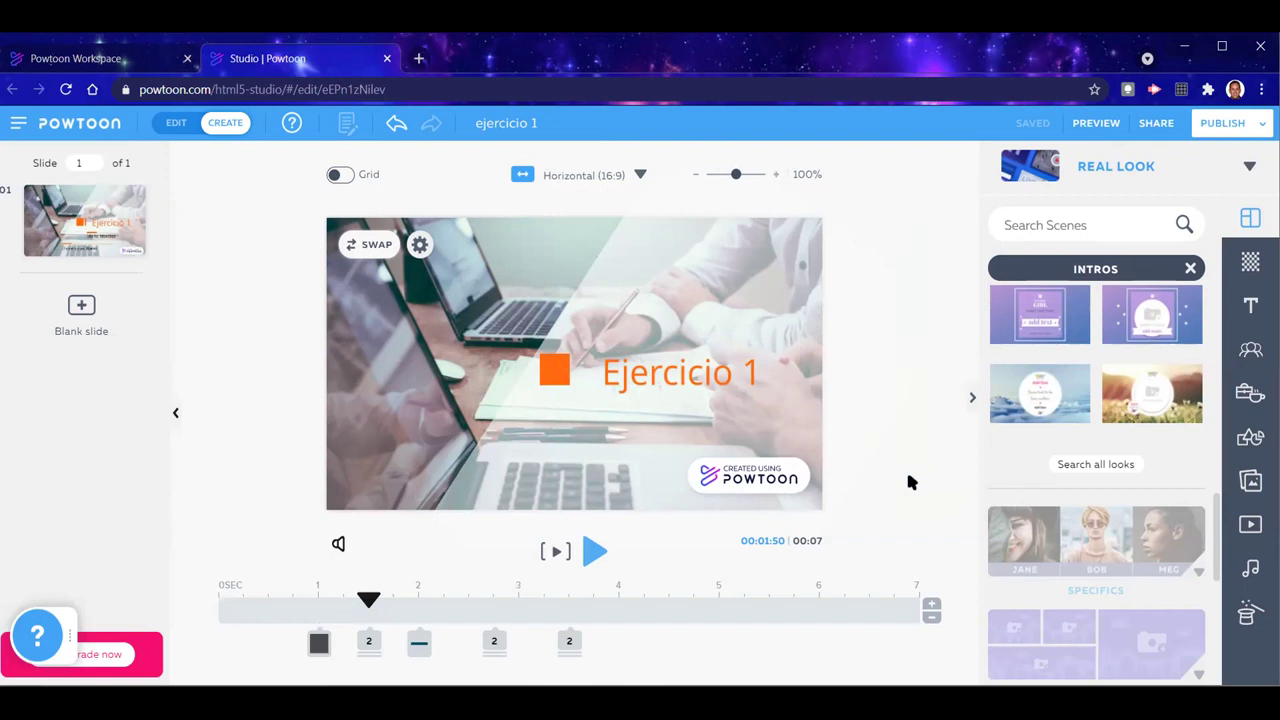
Set the entrance effect of the author's name text below the title to Slide Left
{"action": "left_click", "coordinate": [491, 643]}
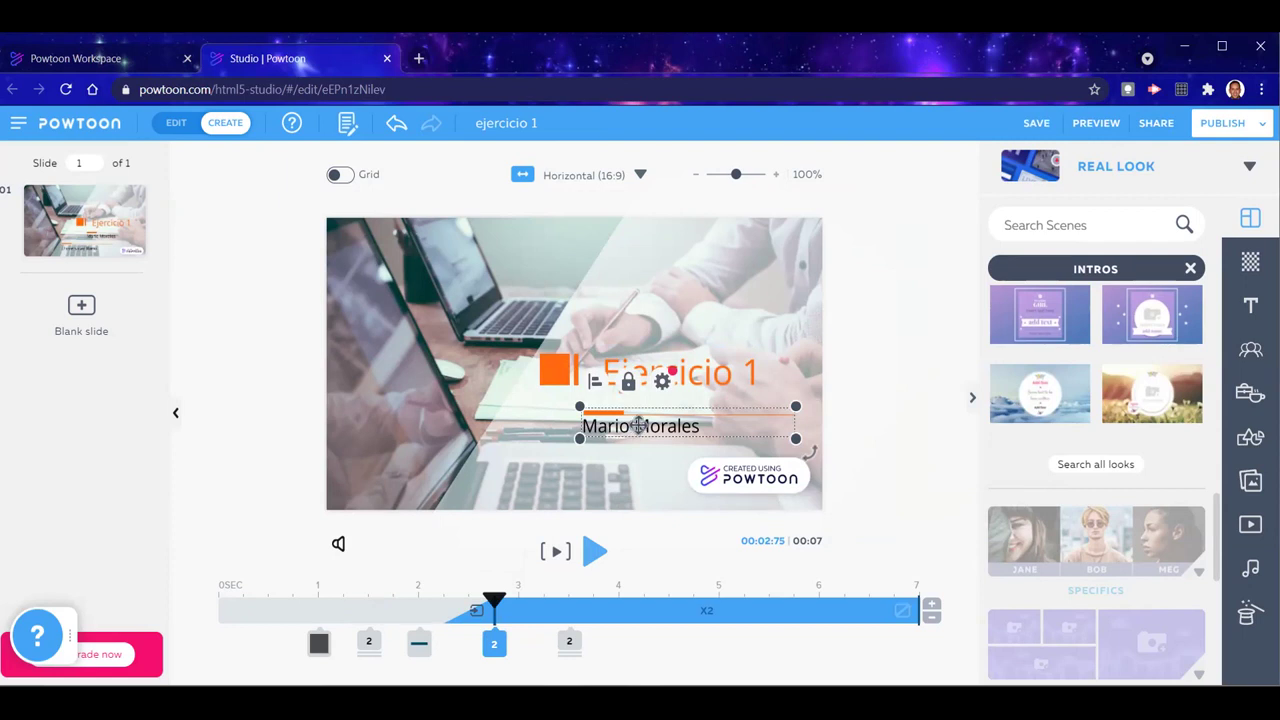
{"action": "left_click", "coordinate": [918, 477]}
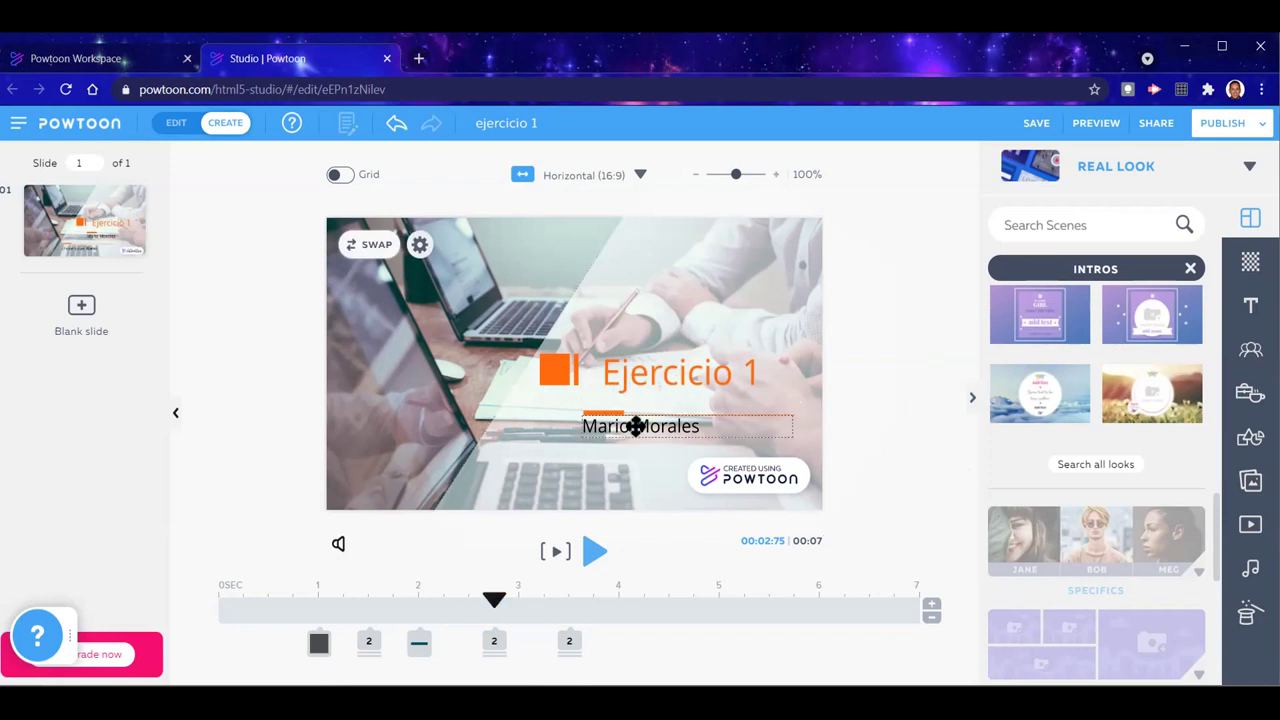
{"action": "double_click", "coordinate": [636, 426]}
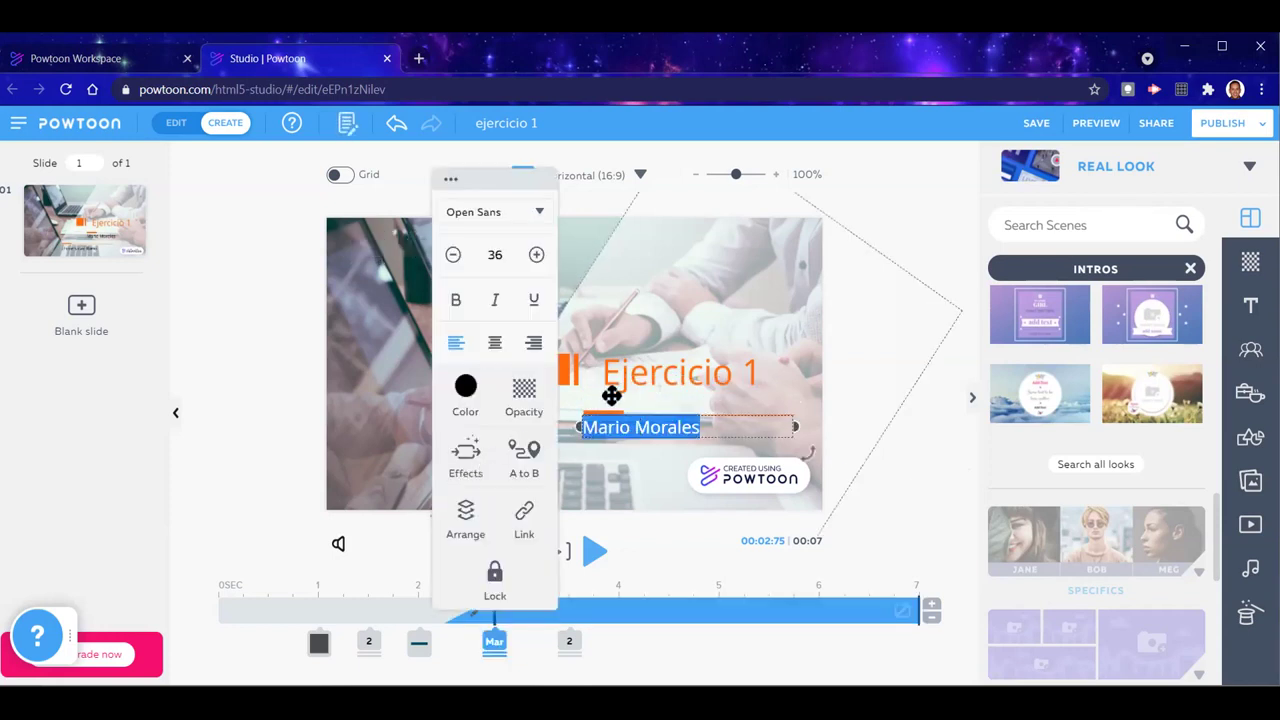
{"action": "left_click", "coordinate": [903, 500]}
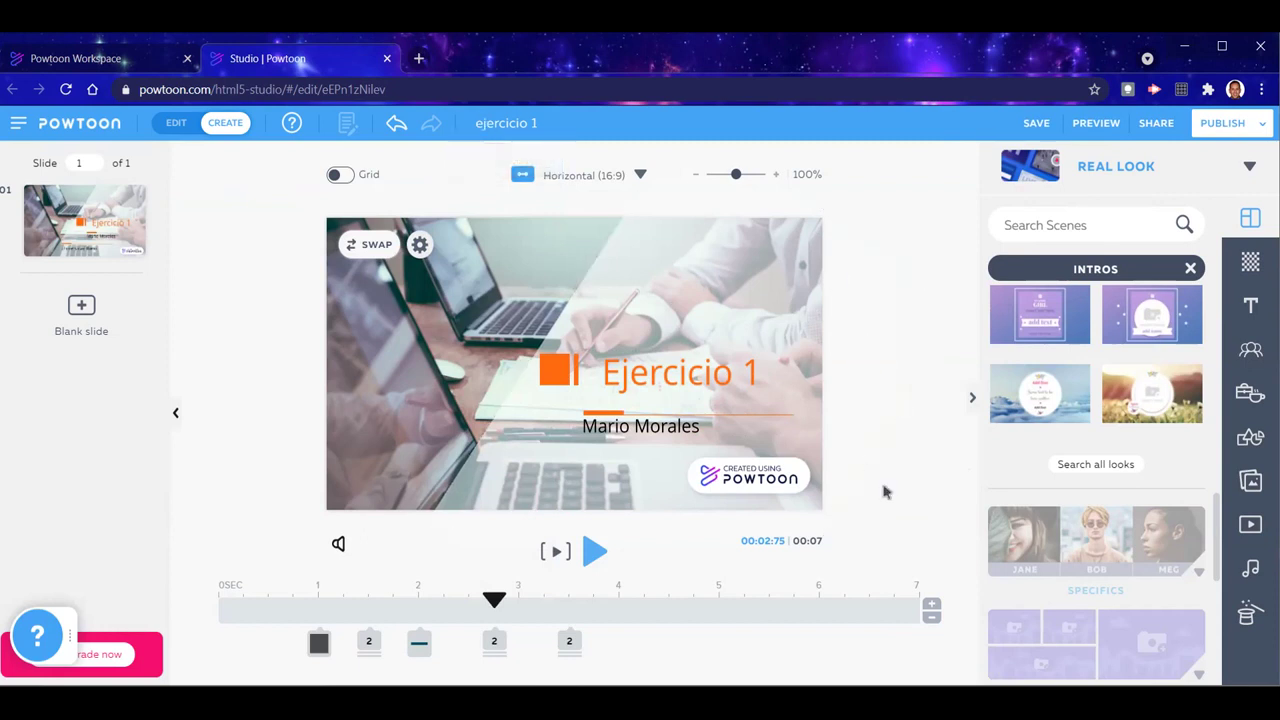
{"action": "left_click", "coordinate": [633, 437]}
{"action": "left_click", "coordinate": [633, 437]}
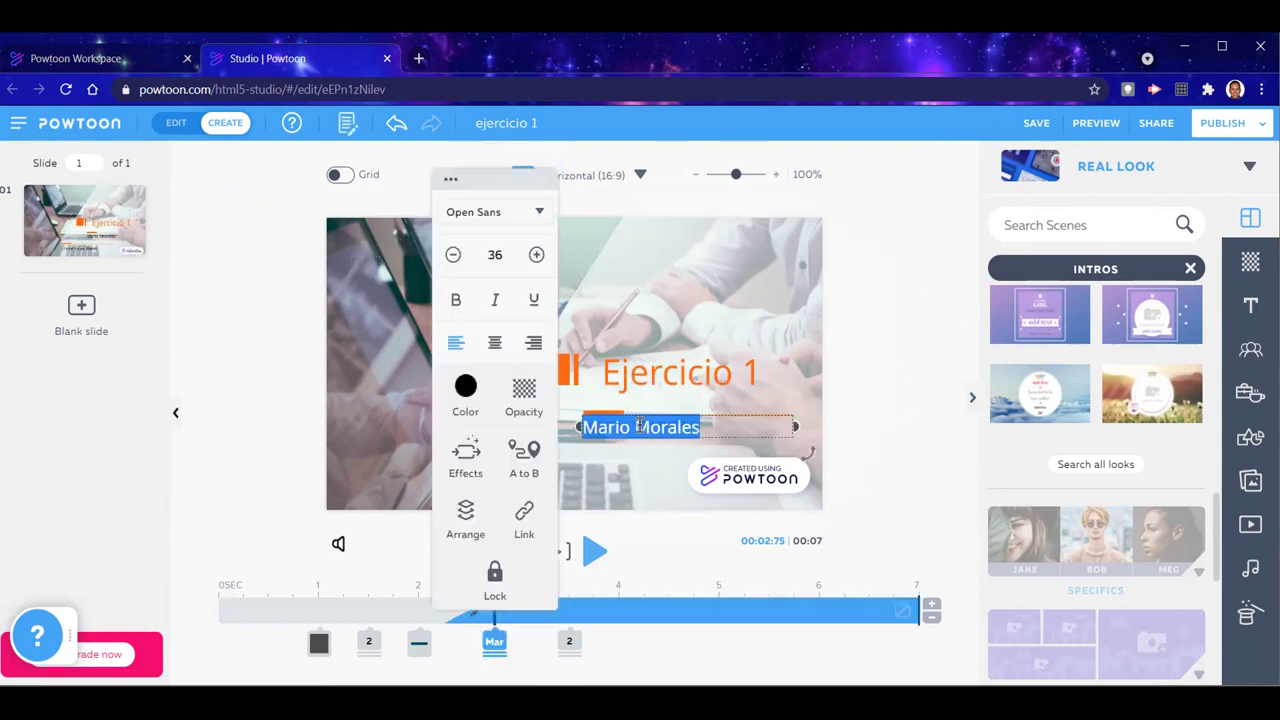
{"action": "left_click", "coordinate": [467, 458]}
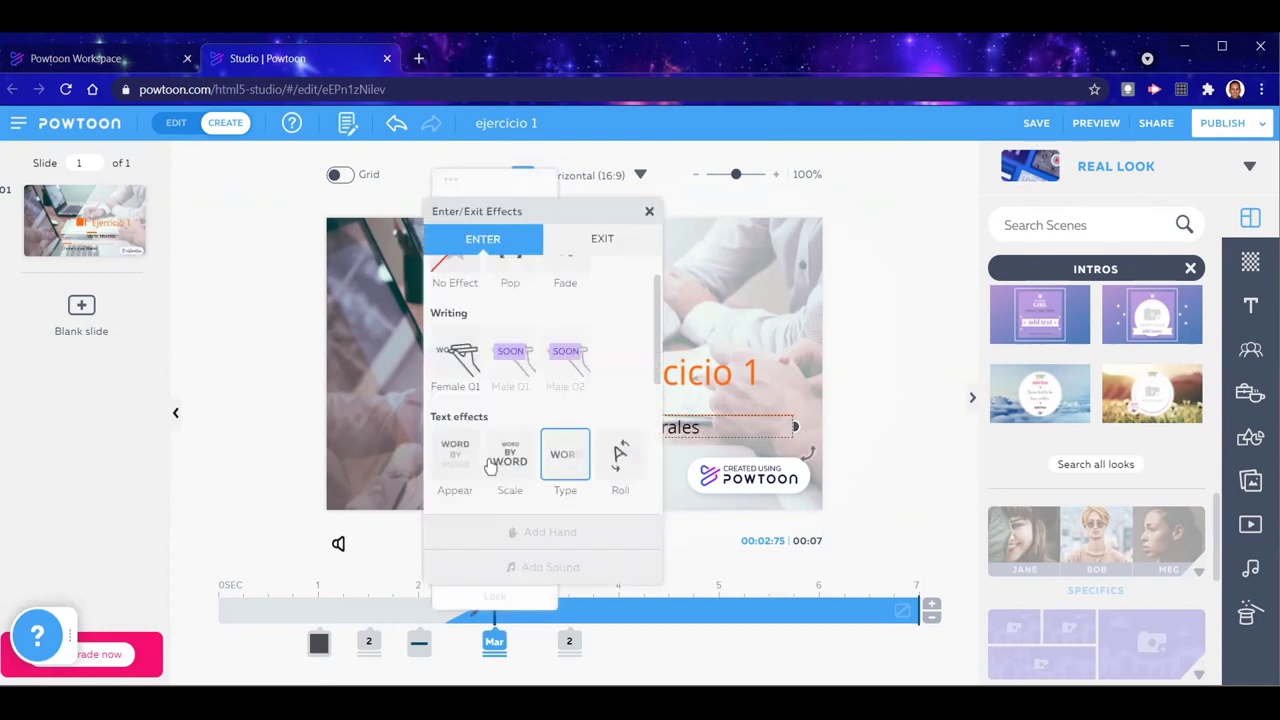
{"action": "scroll", "coordinate": [494, 460], "scroll_direction": "down", "scroll_amount": 1}
{"action": "scroll", "coordinate": [494, 460], "scroll_direction": "down", "scroll_amount": 1}
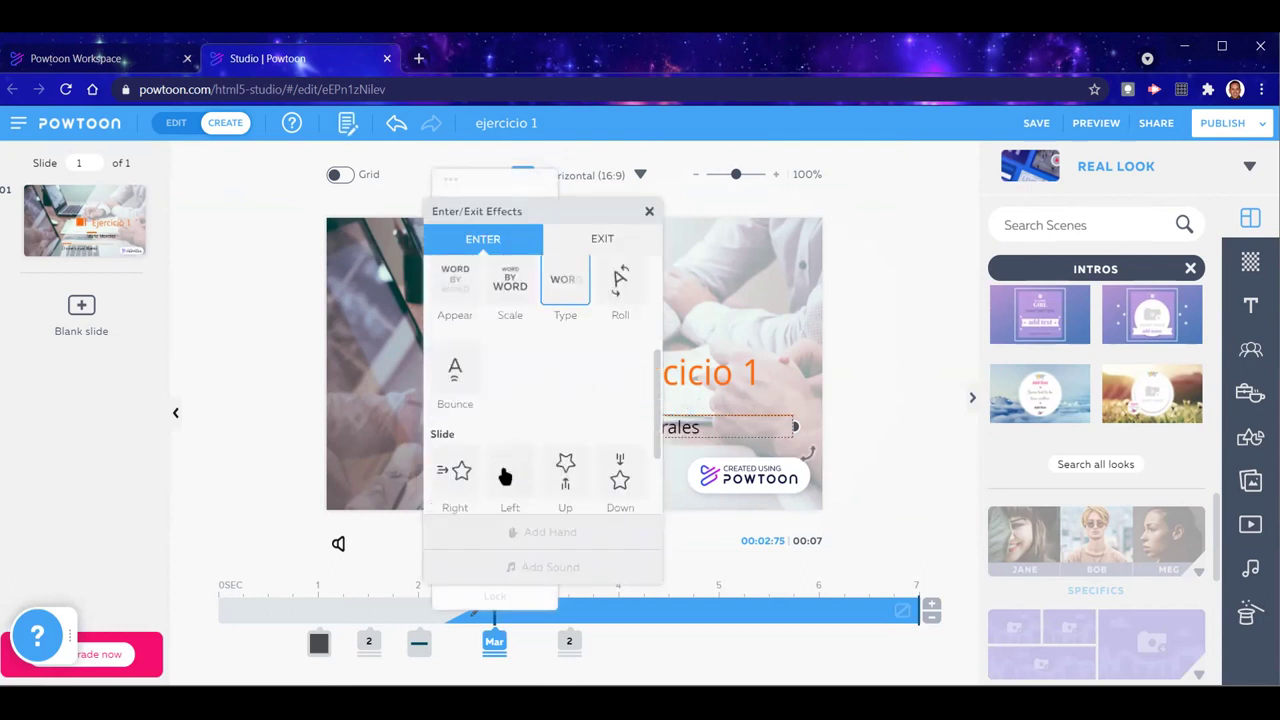
{"action": "left_click", "coordinate": [500, 472]}
{"action": "left_click", "coordinate": [874, 518]}
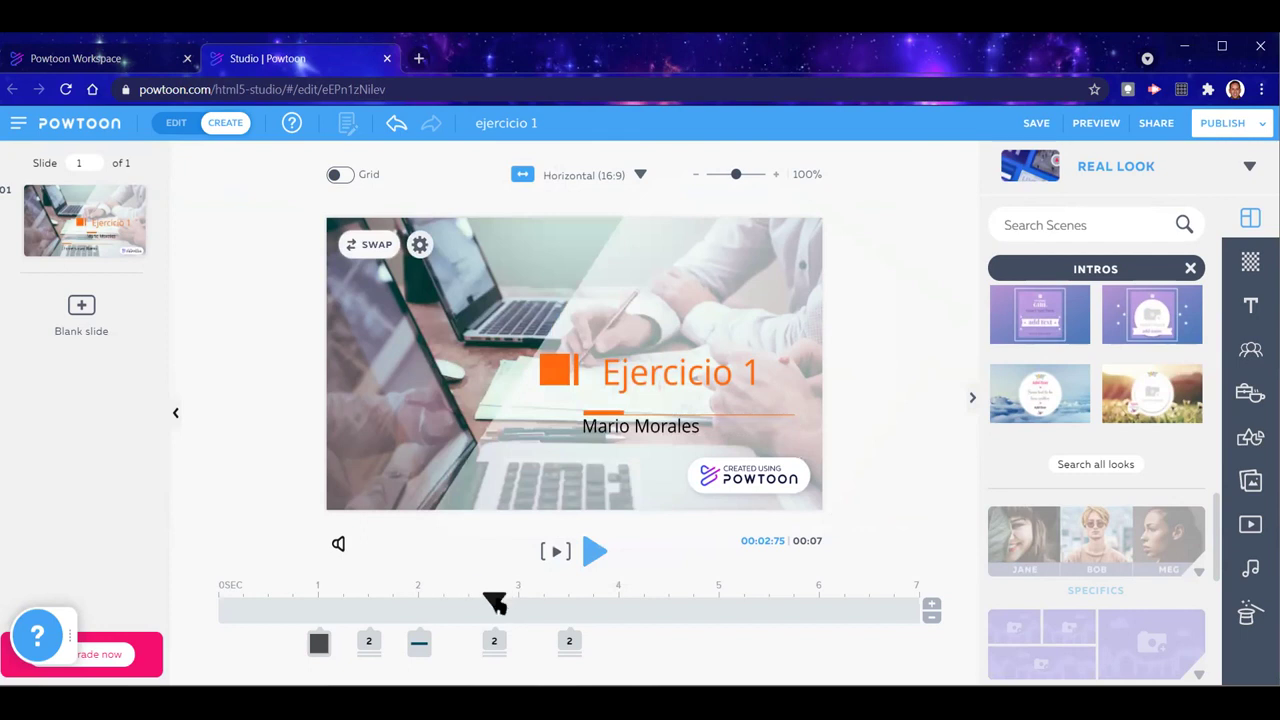
Play the slide from 1.25 seconds to check the author name's entrance, then return to the slide's later part
{"action": "left_click_drag", "start_coordinate": [494, 600], "coordinate": [343, 600]}
{"action": "left_click", "coordinate": [594, 550]}
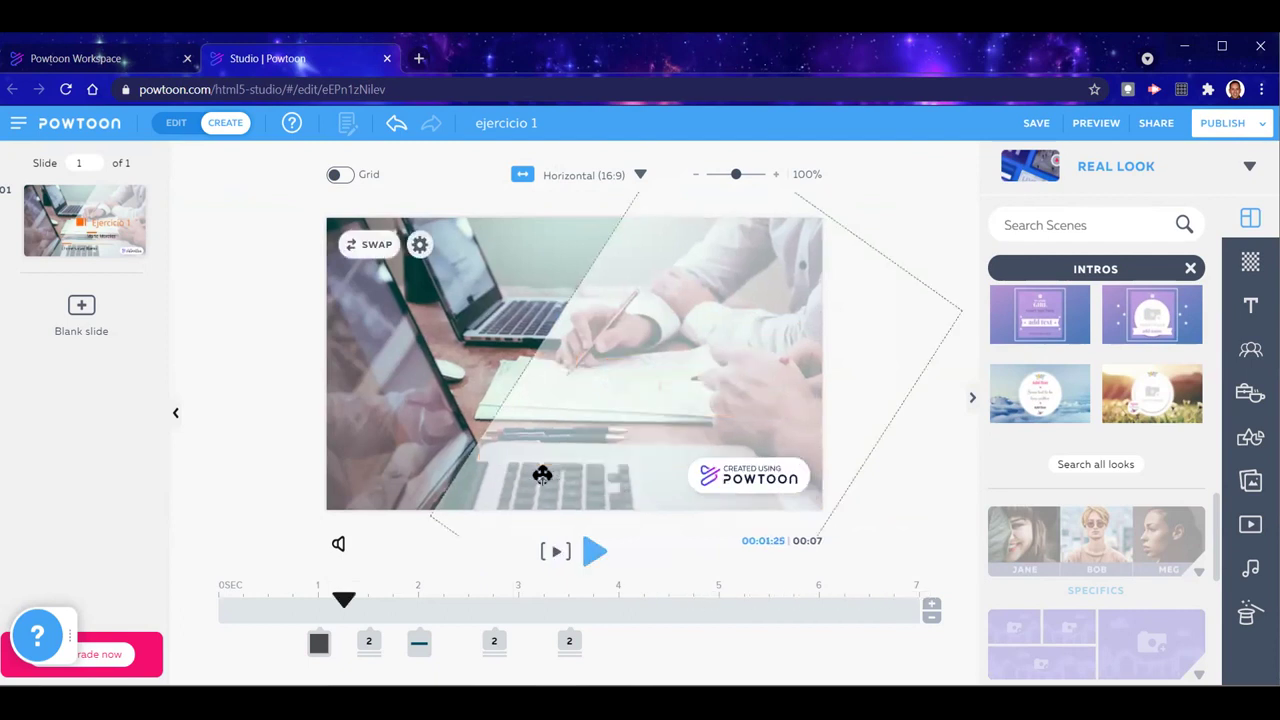
{"action": "left_click_drag", "start_coordinate": [343, 600], "coordinate": [518, 600]}
Set the entrance effect of the "Universidad Ibero" text to an Up effect
{"action": "left_click", "coordinate": [567, 643]}
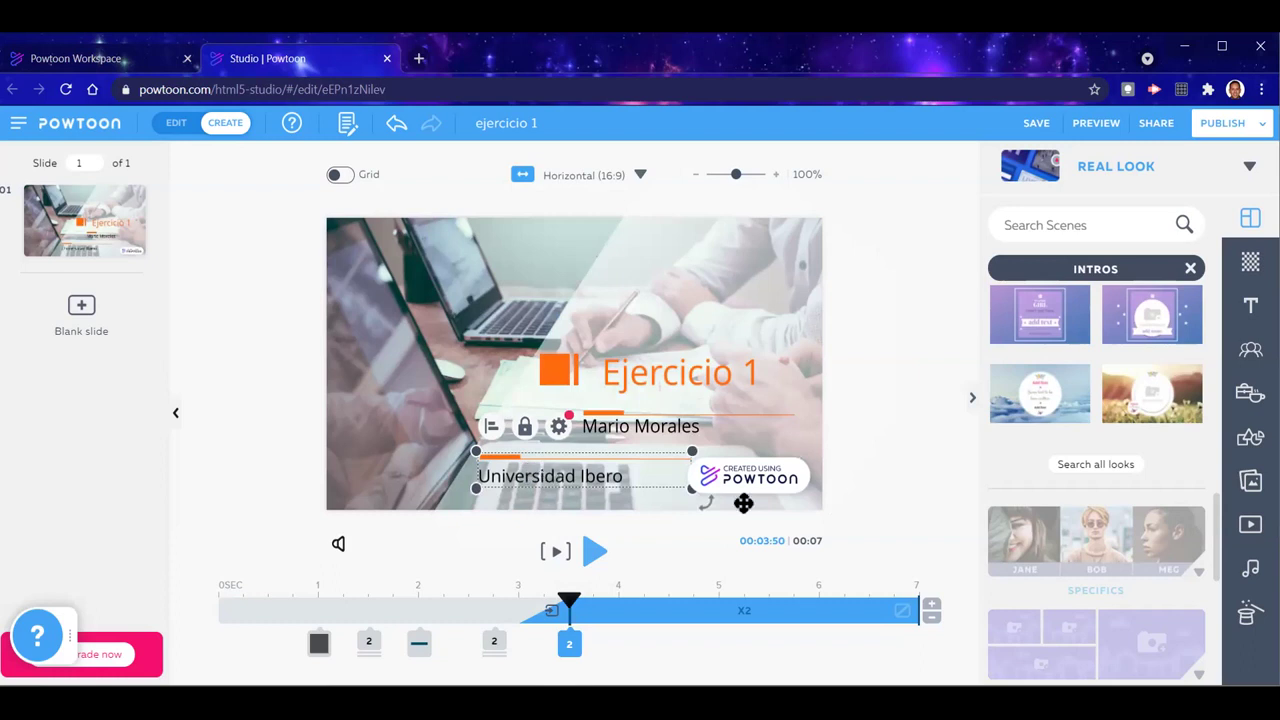
{"action": "left_click", "coordinate": [894, 552]}
{"action": "left_click", "coordinate": [600, 479]}
{"action": "left_click", "coordinate": [600, 479]}
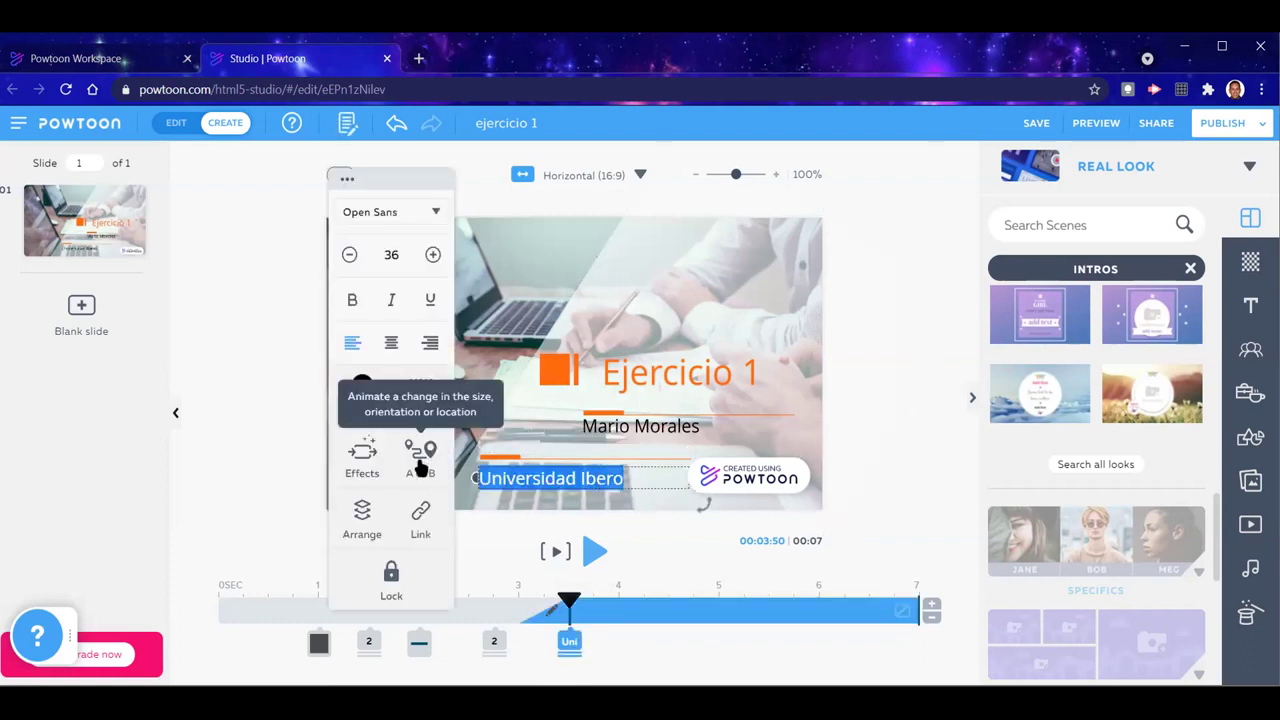
{"action": "left_click", "coordinate": [362, 452]}
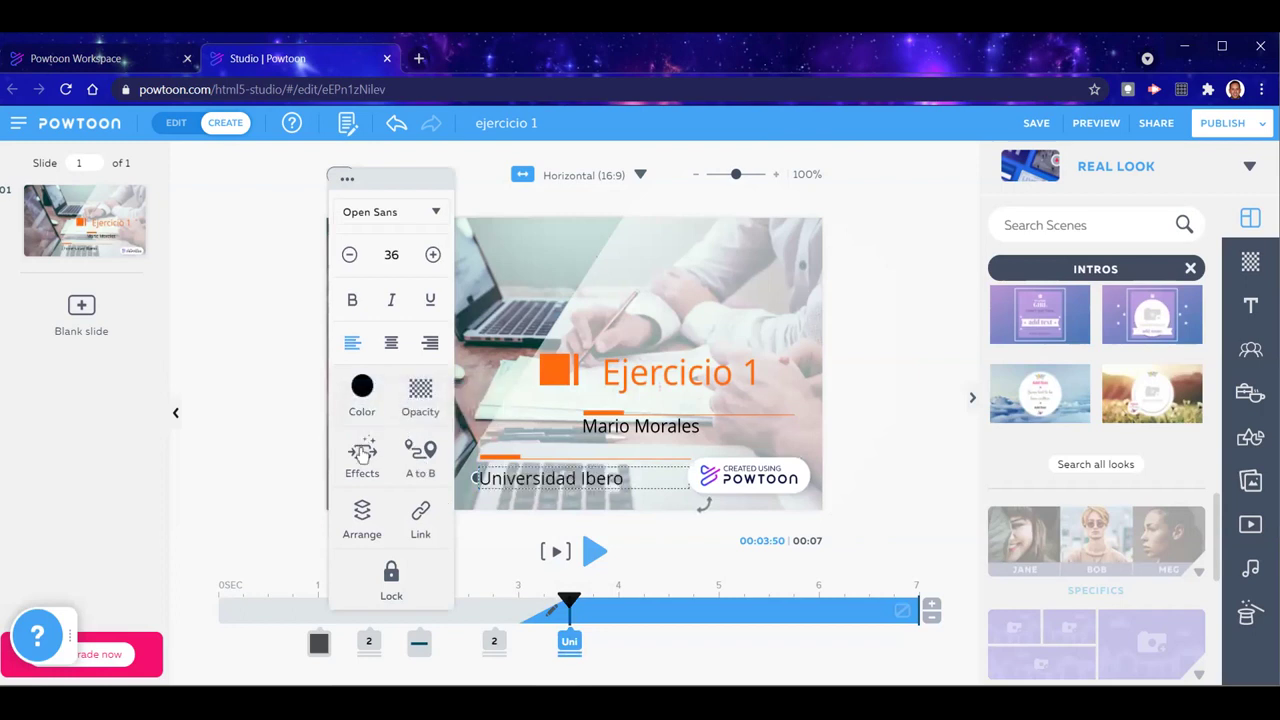
{"action": "scroll", "coordinate": [365, 445], "scroll_direction": "up", "scroll_amount": 1}
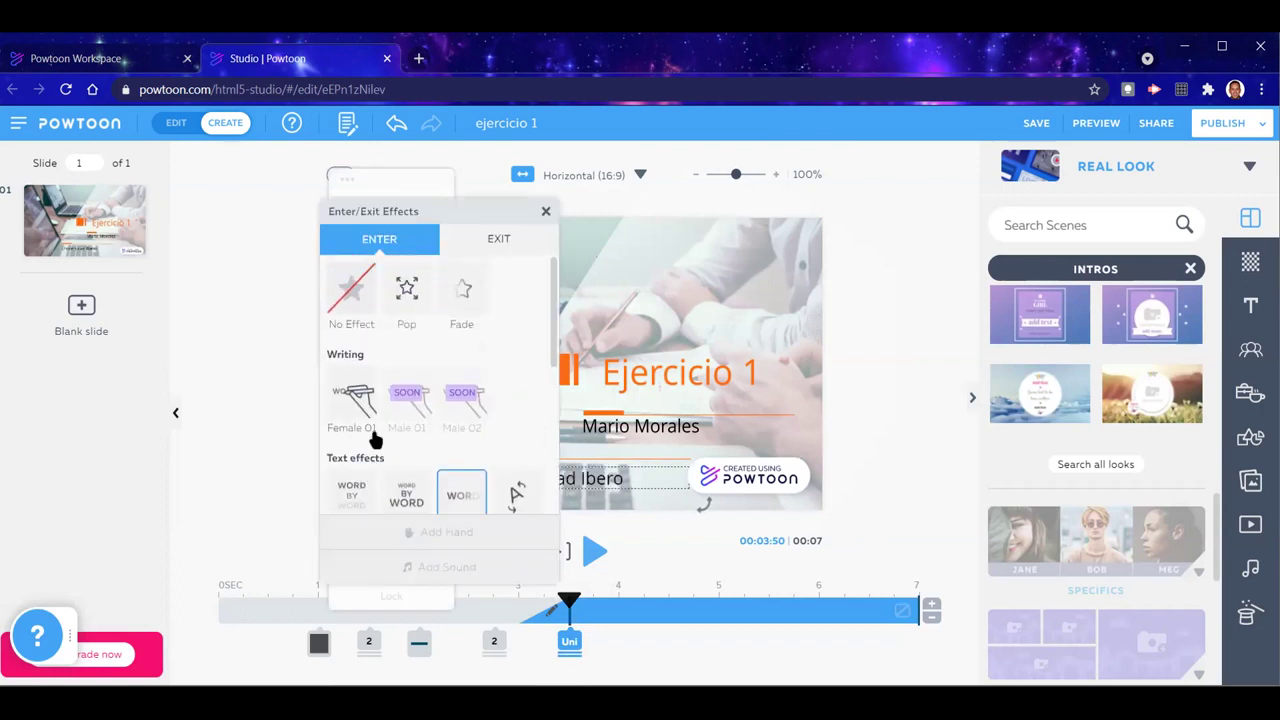
{"action": "scroll", "coordinate": [373, 440], "scroll_direction": "down", "scroll_amount": 5}
{"action": "left_click", "coordinate": [460, 453]}
{"action": "left_click", "coordinate": [884, 510]}
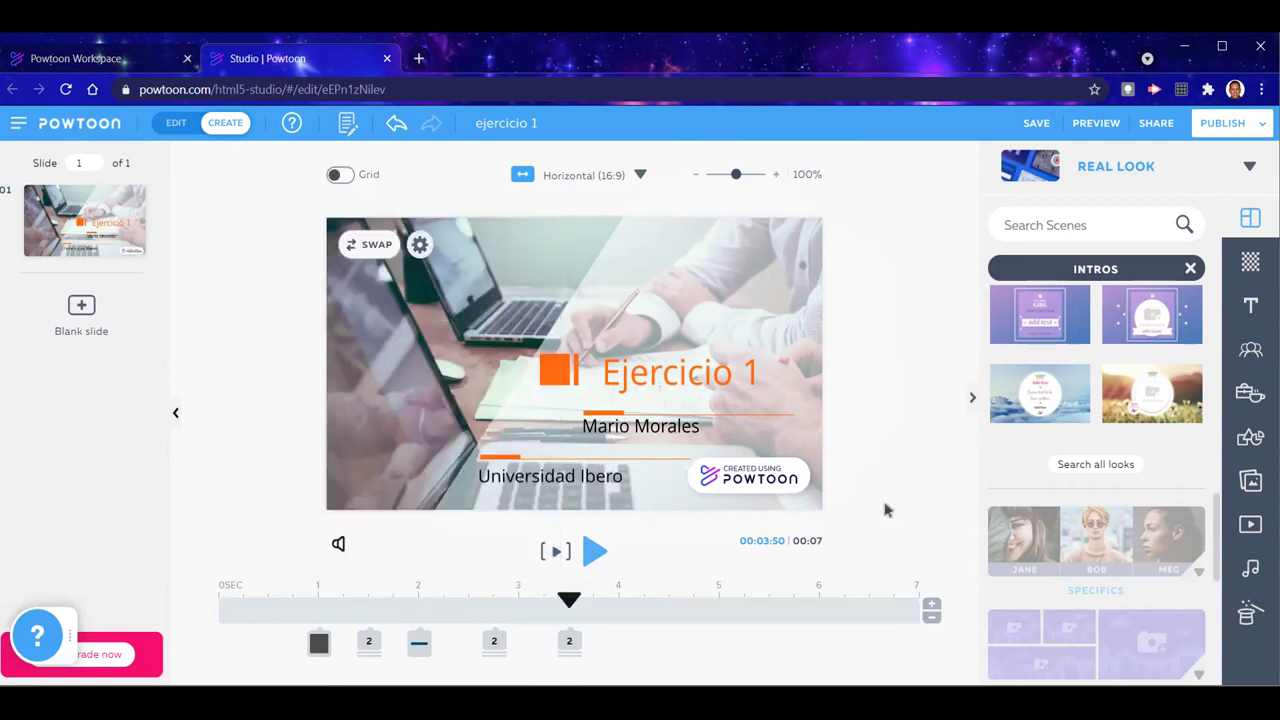
Change the colour of the "Universidad Ibero" text to the basic red #FF1844
{"action": "left_click", "coordinate": [553, 477]}
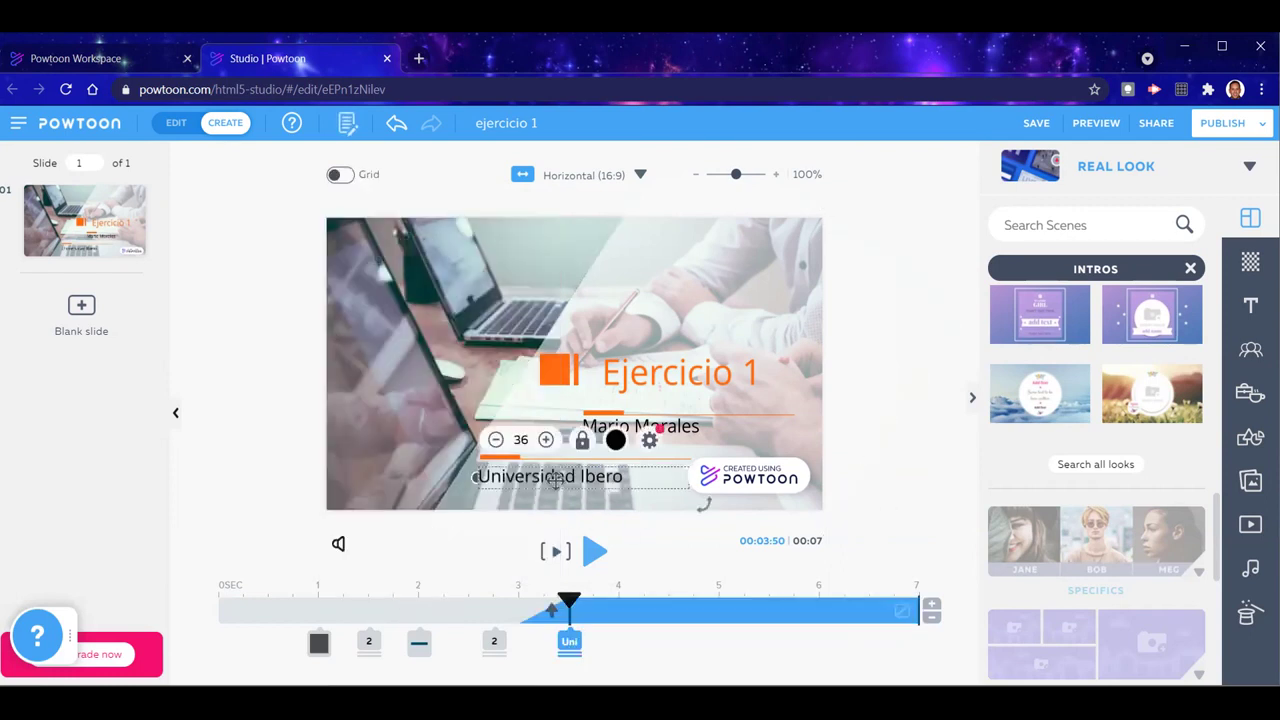
{"action": "double_click", "coordinate": [555, 478]}
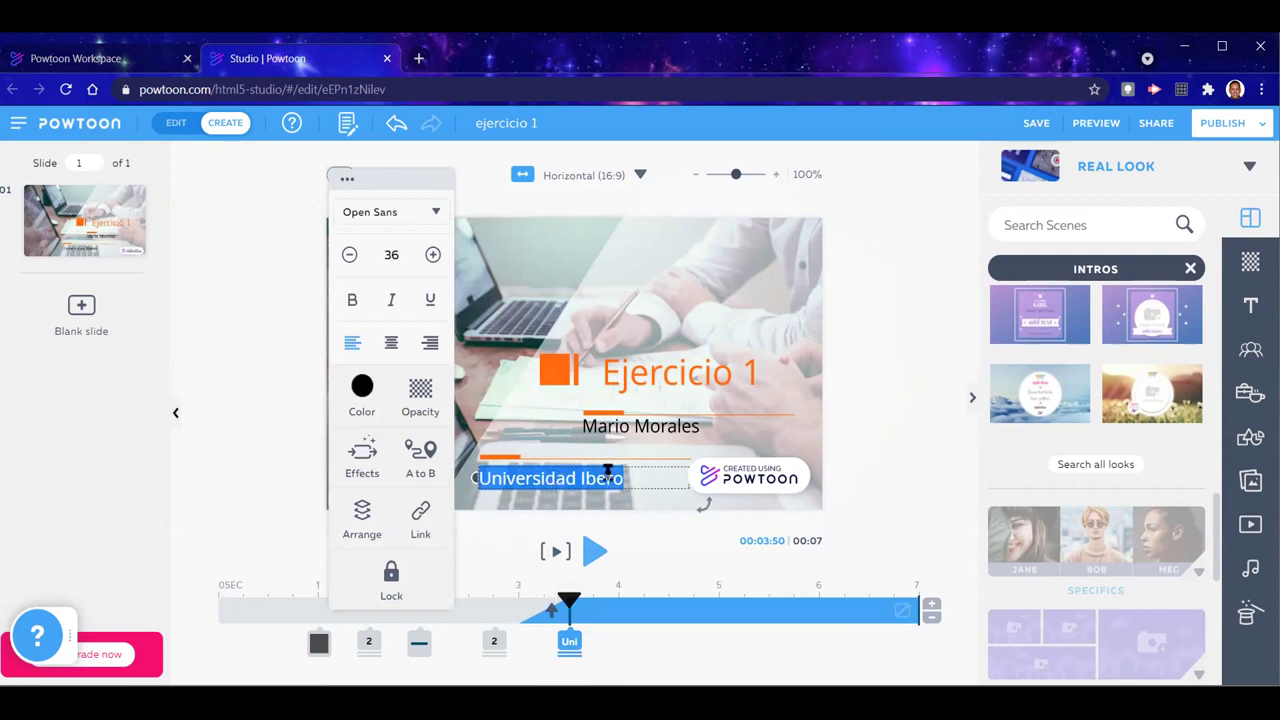
{"action": "left_click", "coordinate": [362, 388]}
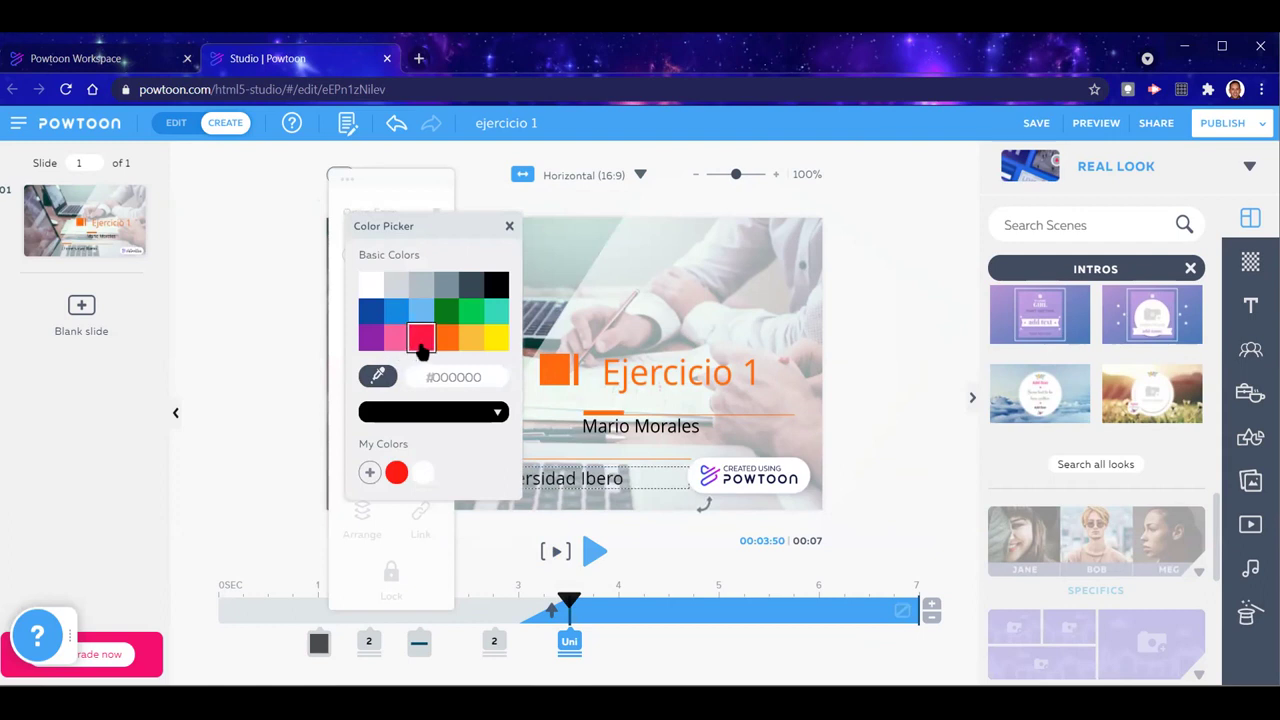
{"action": "left_click", "coordinate": [421, 340]}
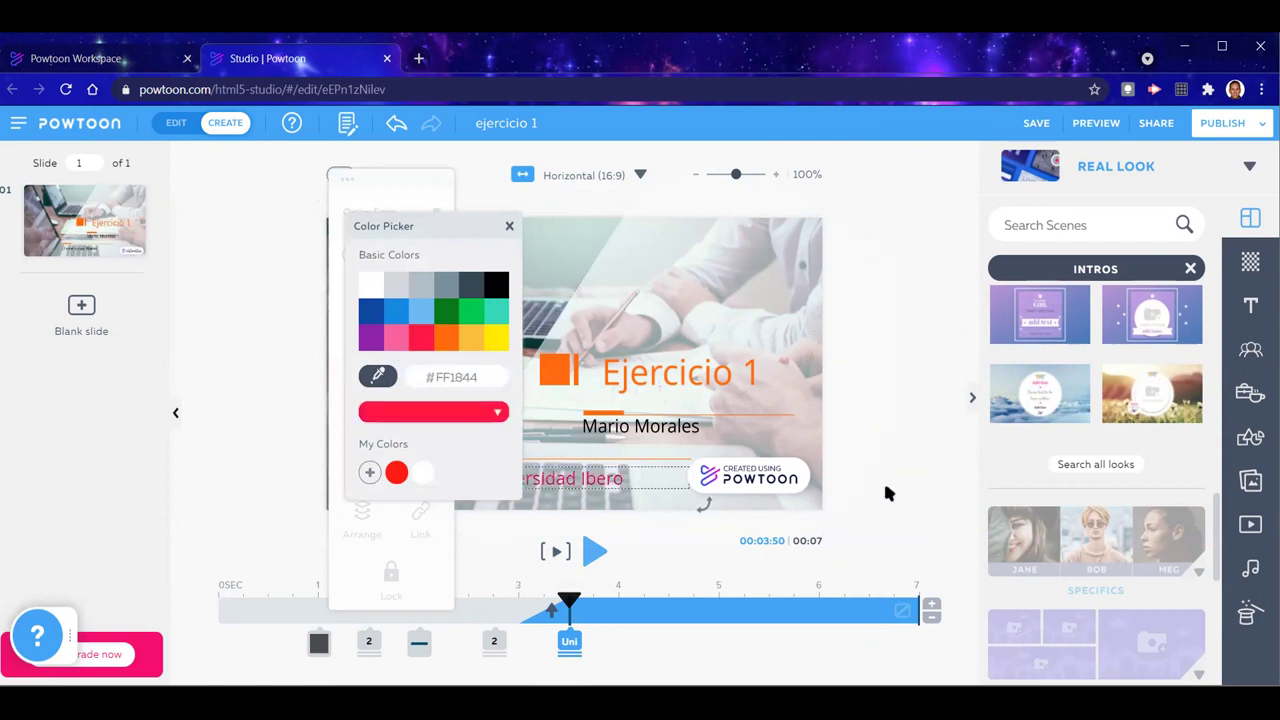
{"action": "left_click", "coordinate": [886, 492]}
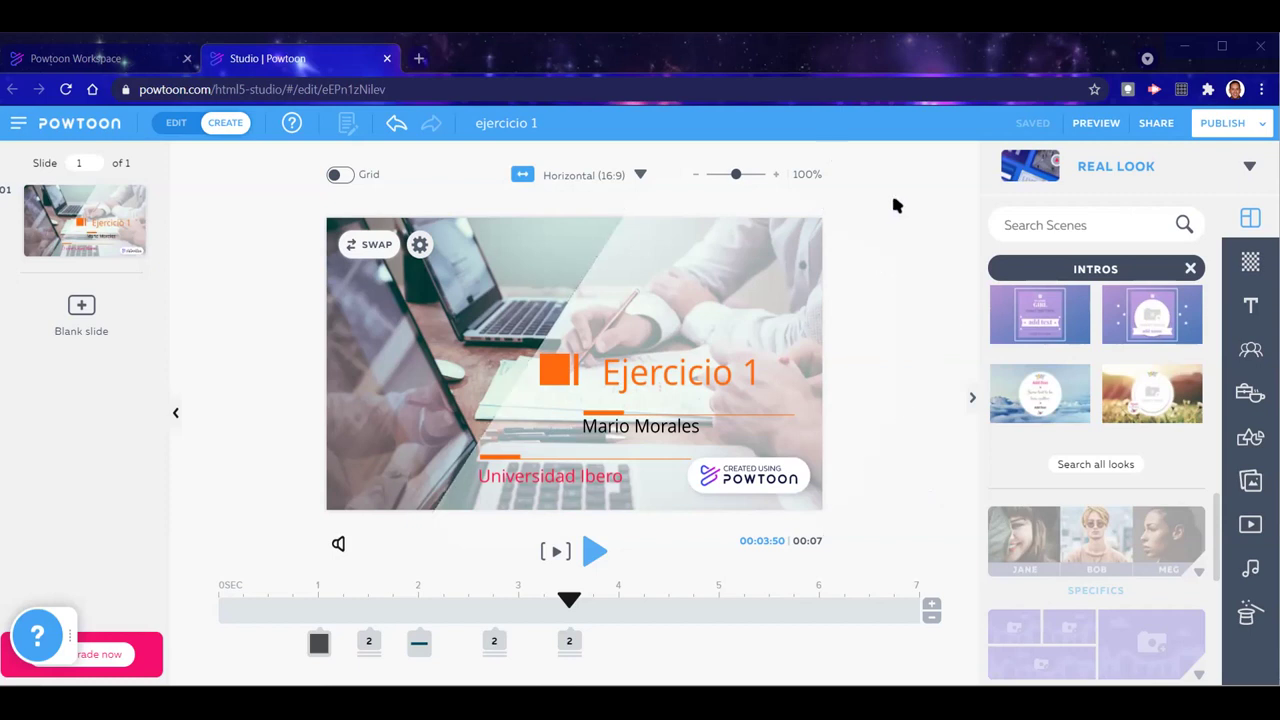
{"action": "left_click", "coordinate": [543, 473]}
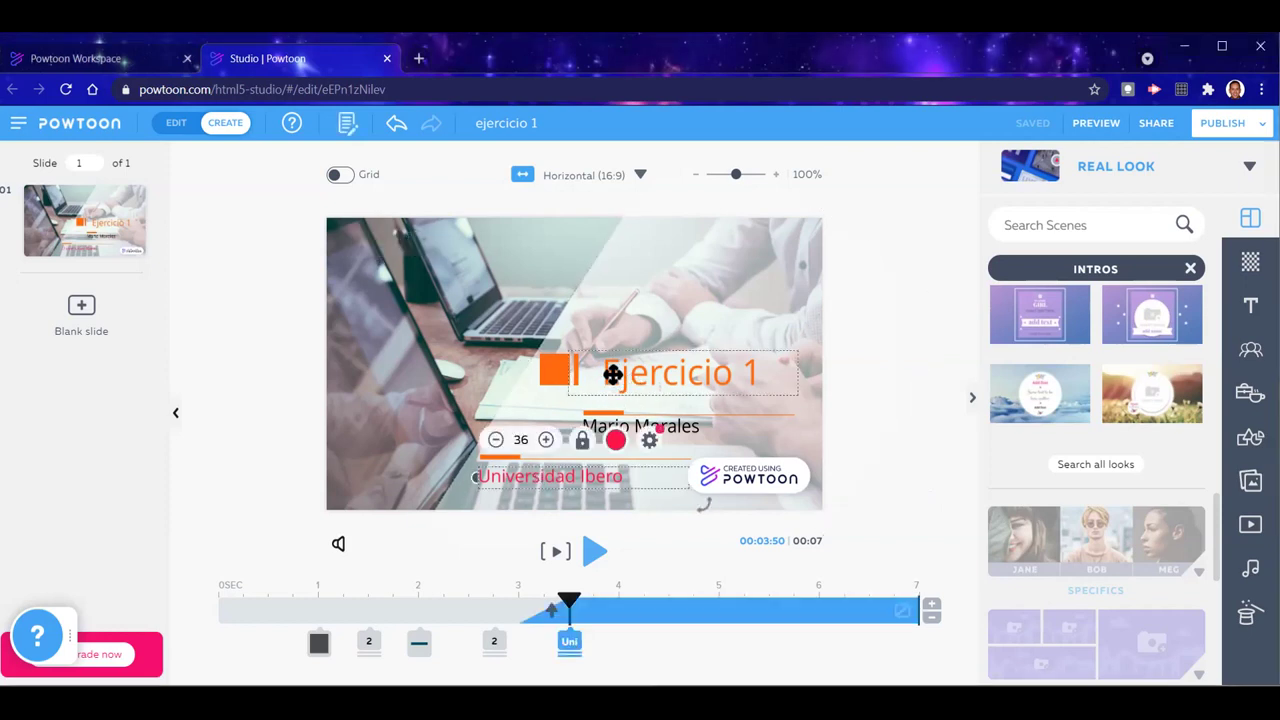
{"action": "left_click", "coordinate": [603, 395]}
{"action": "left_click", "coordinate": [906, 432]}
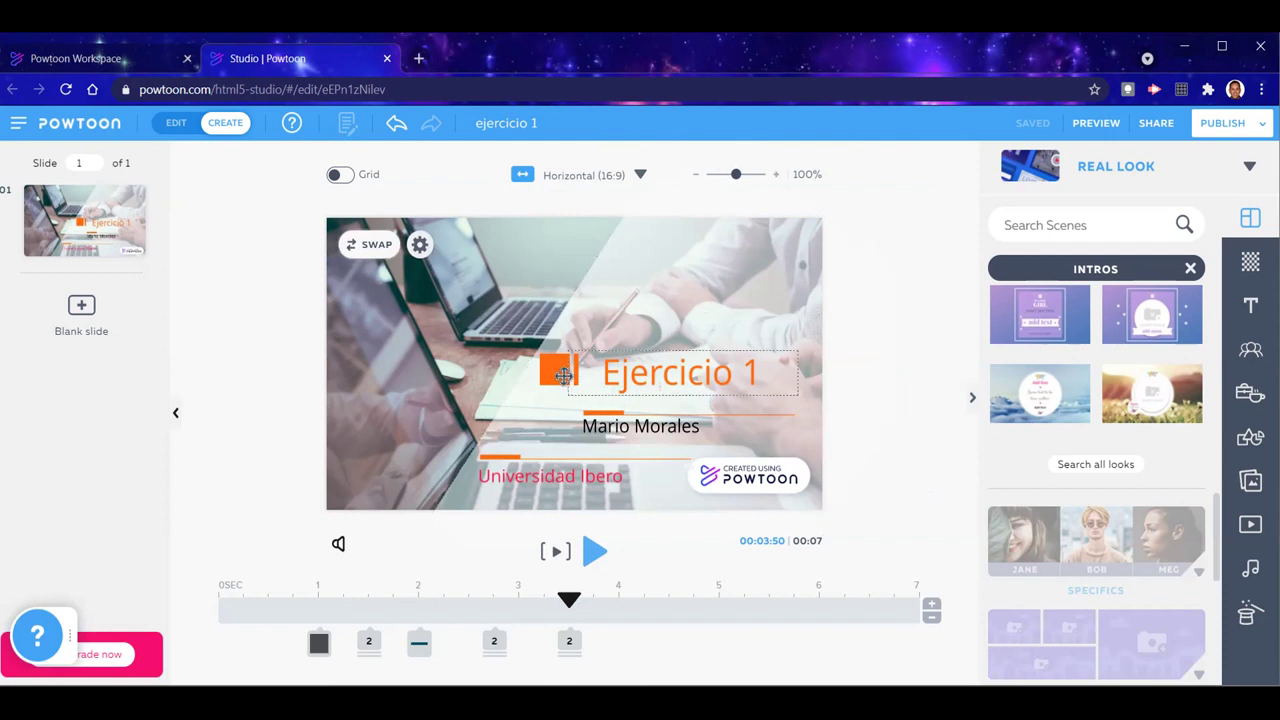
{"action": "left_click", "coordinate": [550, 373]}
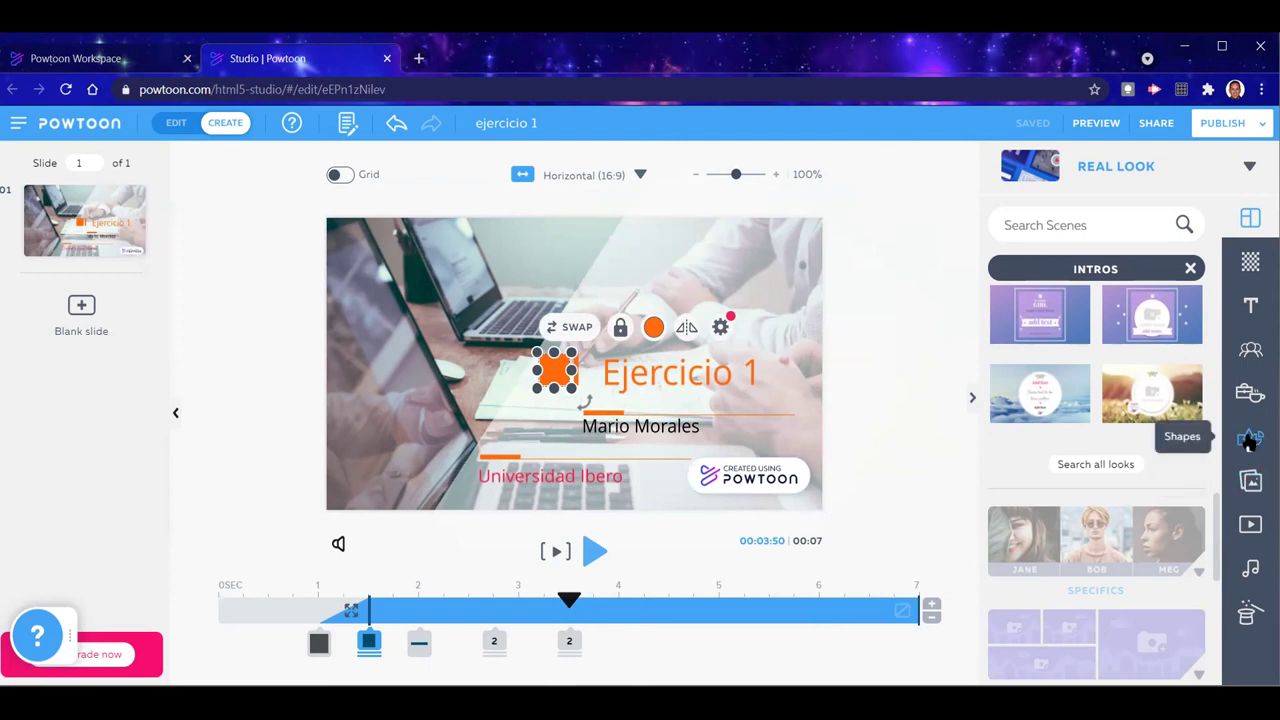
{"action": "left_click", "coordinate": [890, 449]}
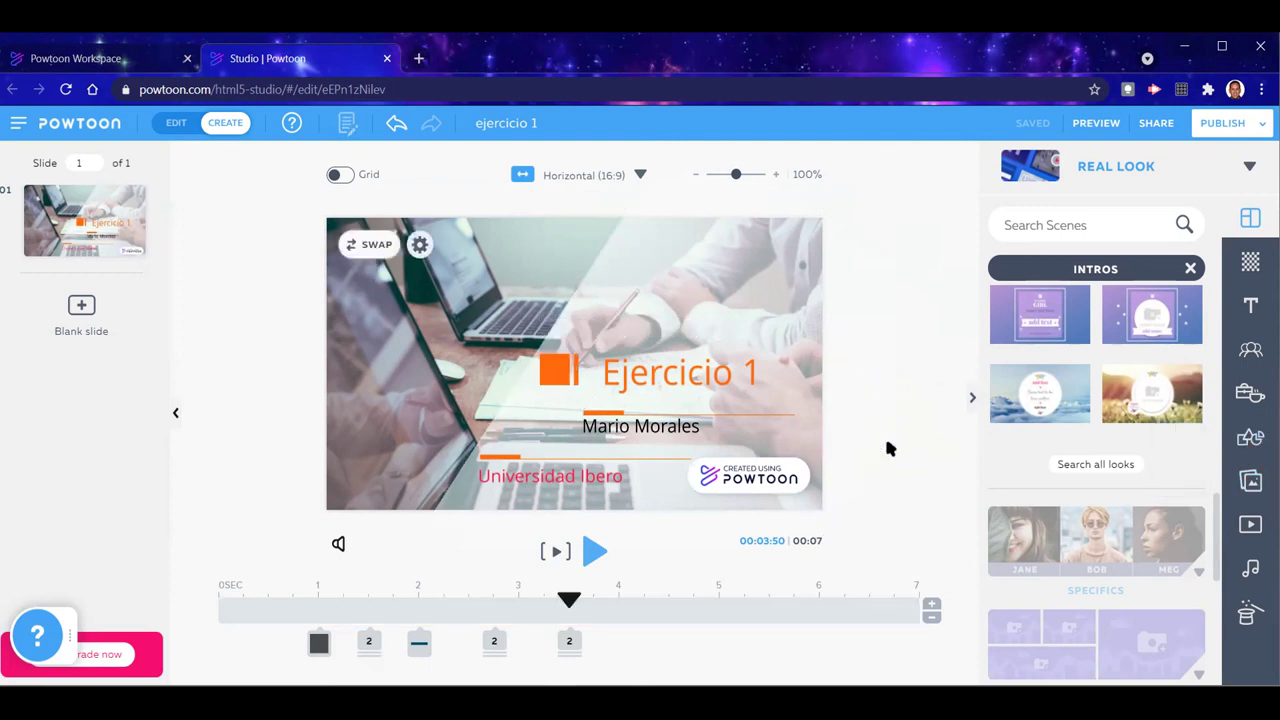
{"action": "left_click", "coordinate": [553, 371]}
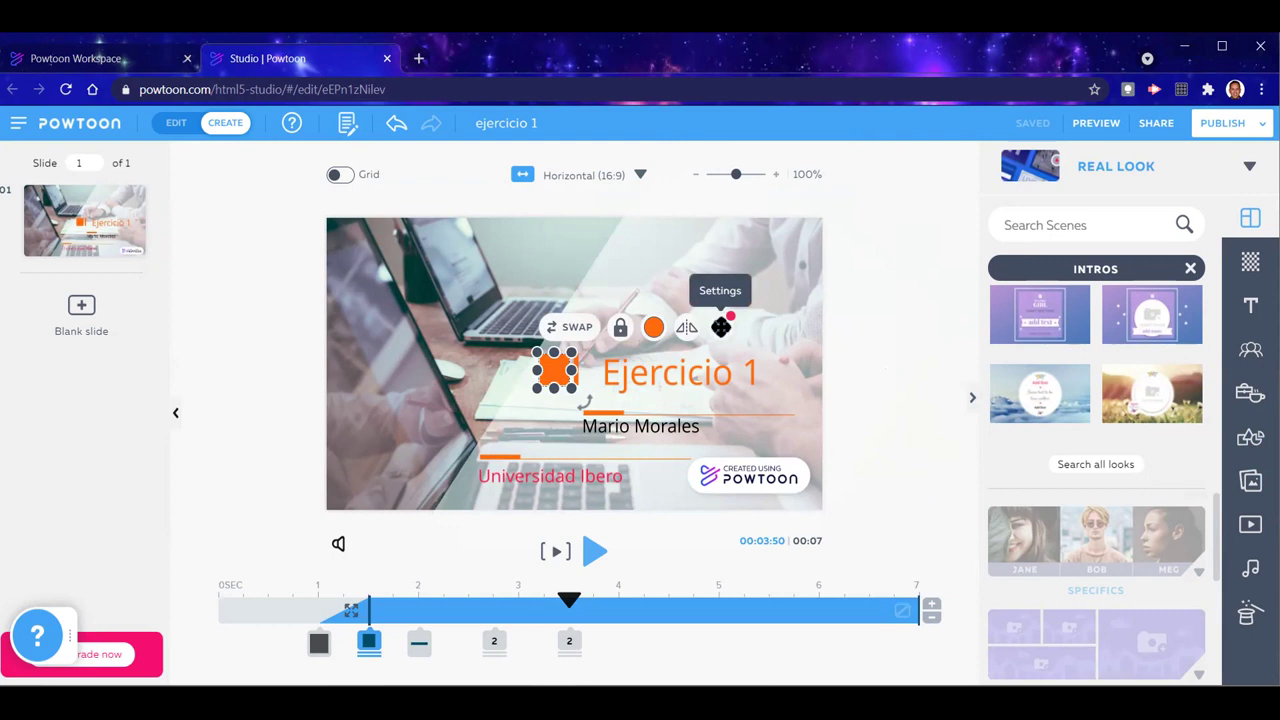
{"action": "left_click", "coordinate": [721, 330]}
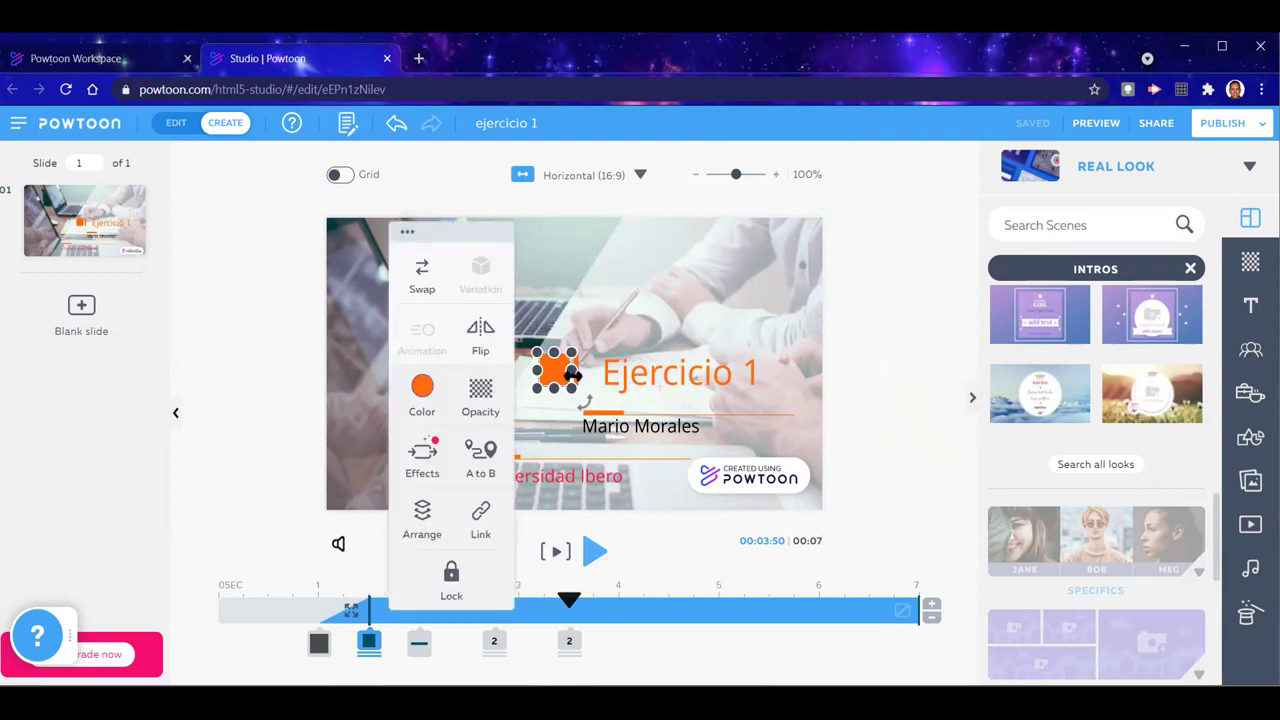
{"action": "left_click", "coordinate": [419, 274]}
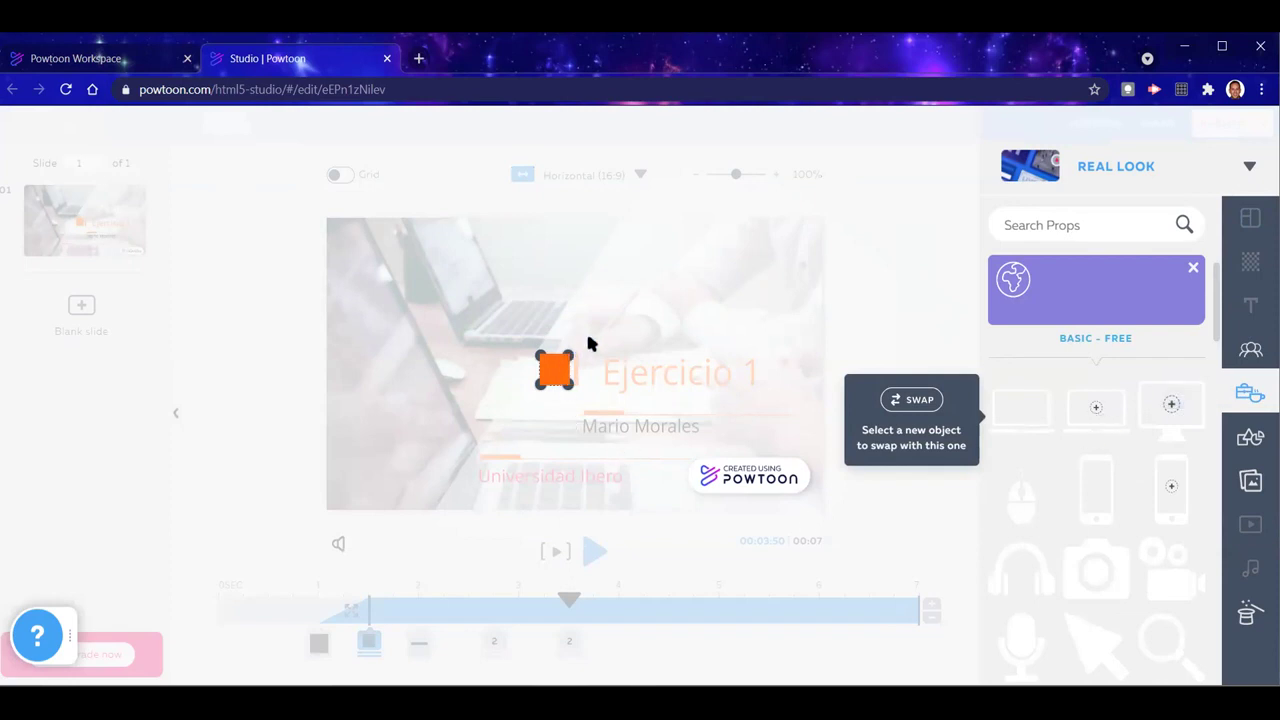
{"action": "left_click", "coordinate": [825, 345]}
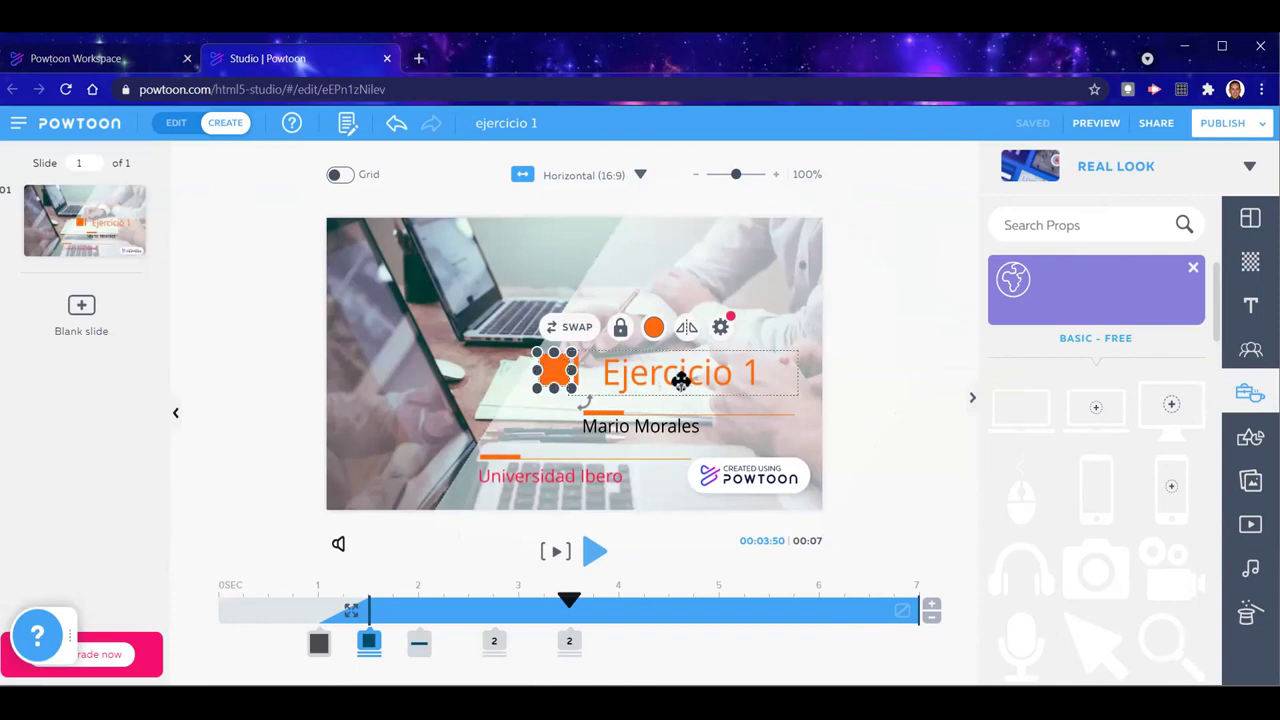
Try a lower opacity on the orange square beside the title and return it to 100%
{"action": "left_click", "coordinate": [720, 327]}
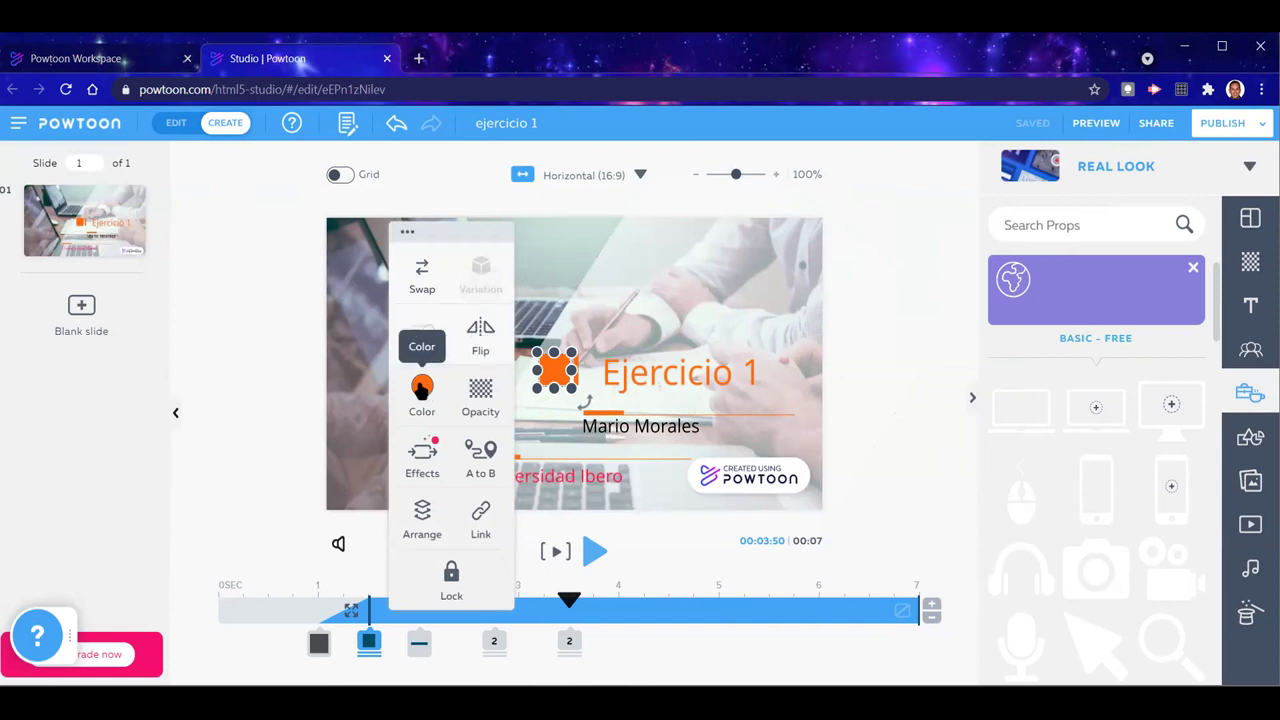
{"action": "left_click", "coordinate": [478, 394]}
{"action": "left_click_drag", "start_coordinate": [514, 391], "coordinate": [470, 397]}
{"action": "left_click", "coordinate": [509, 506]}
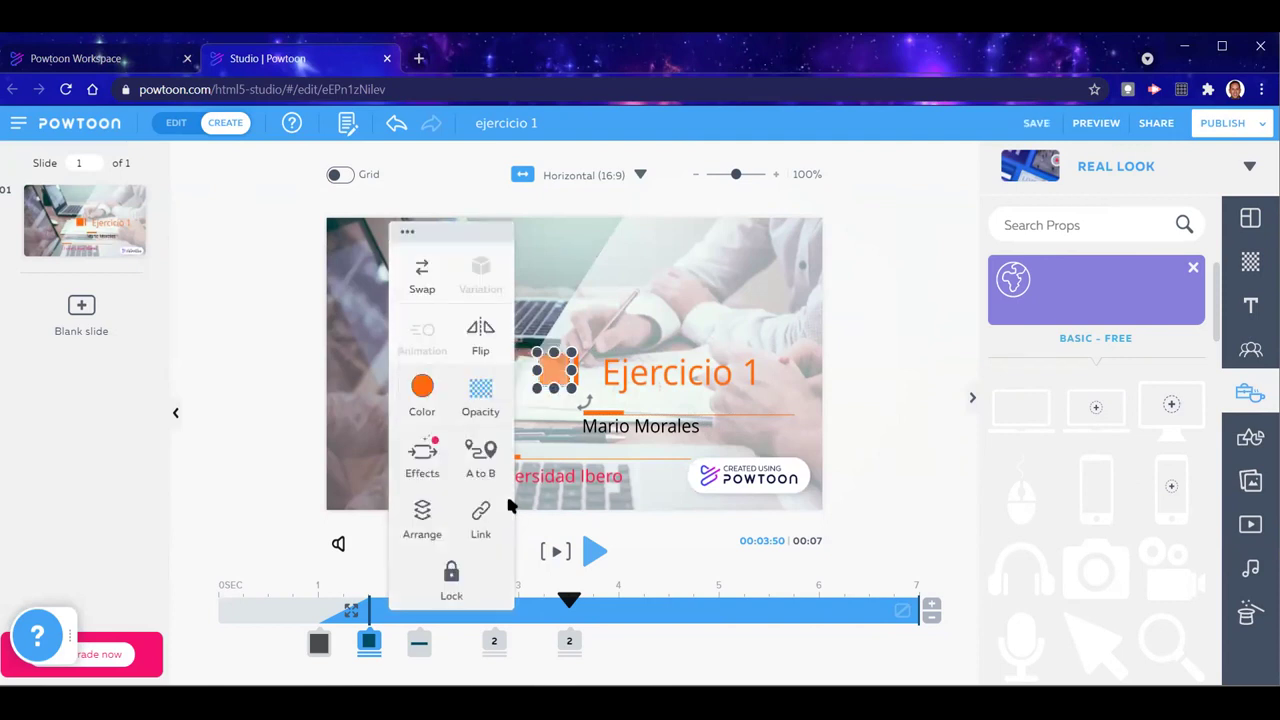
{"action": "left_click", "coordinate": [476, 398]}
{"action": "left_click_drag", "start_coordinate": [474, 396], "coordinate": [513, 400]}
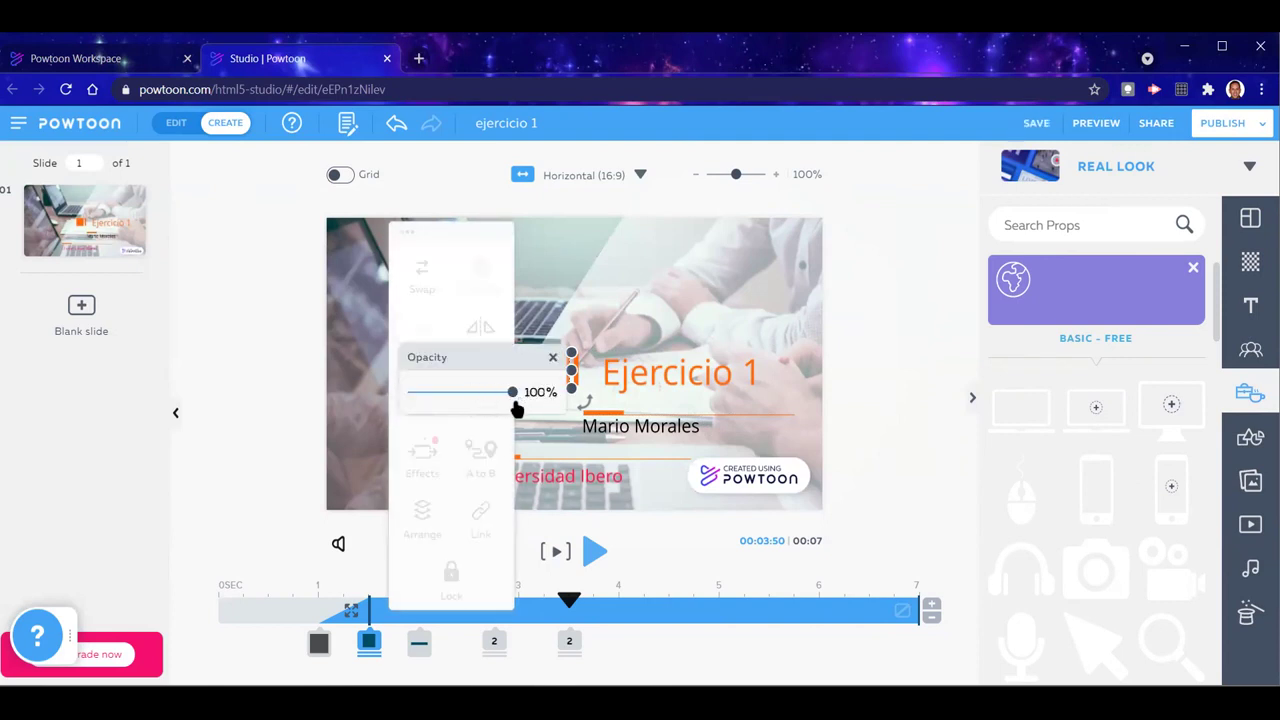
Set the orange square's entrance effect to the Hand 02 drawing effect
{"action": "left_click", "coordinate": [421, 456]}
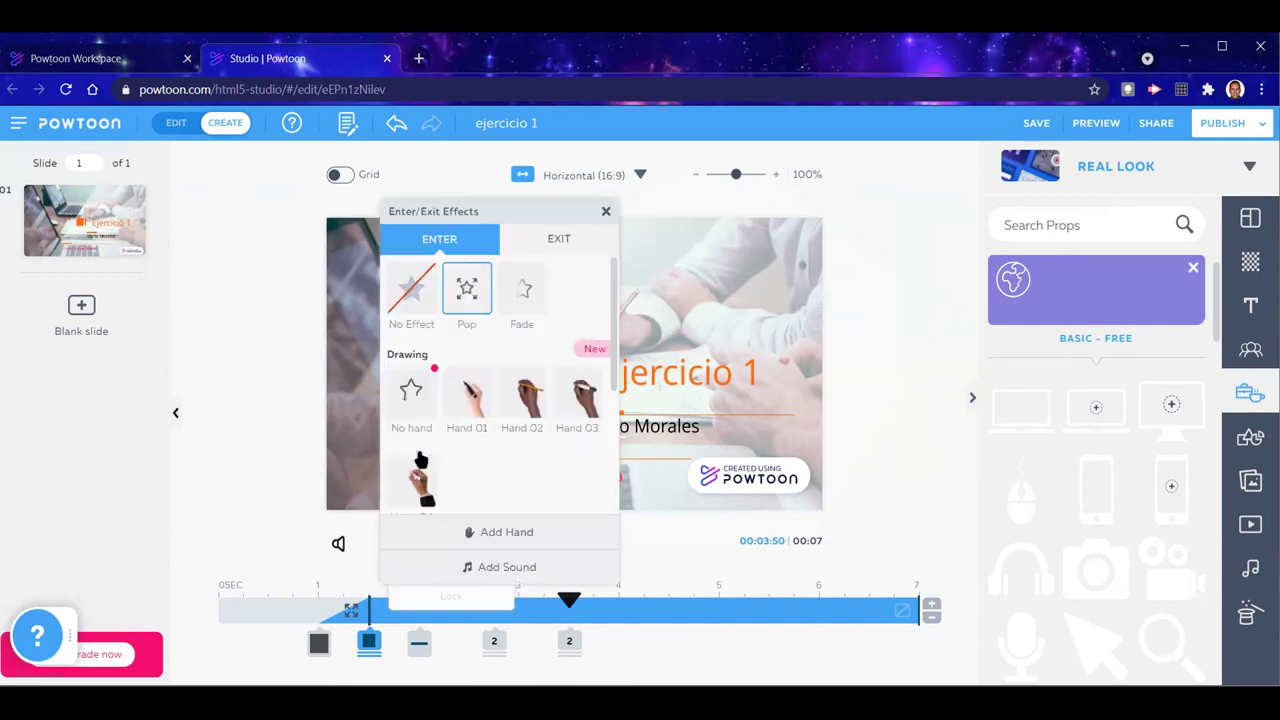
{"action": "left_click", "coordinate": [526, 400]}
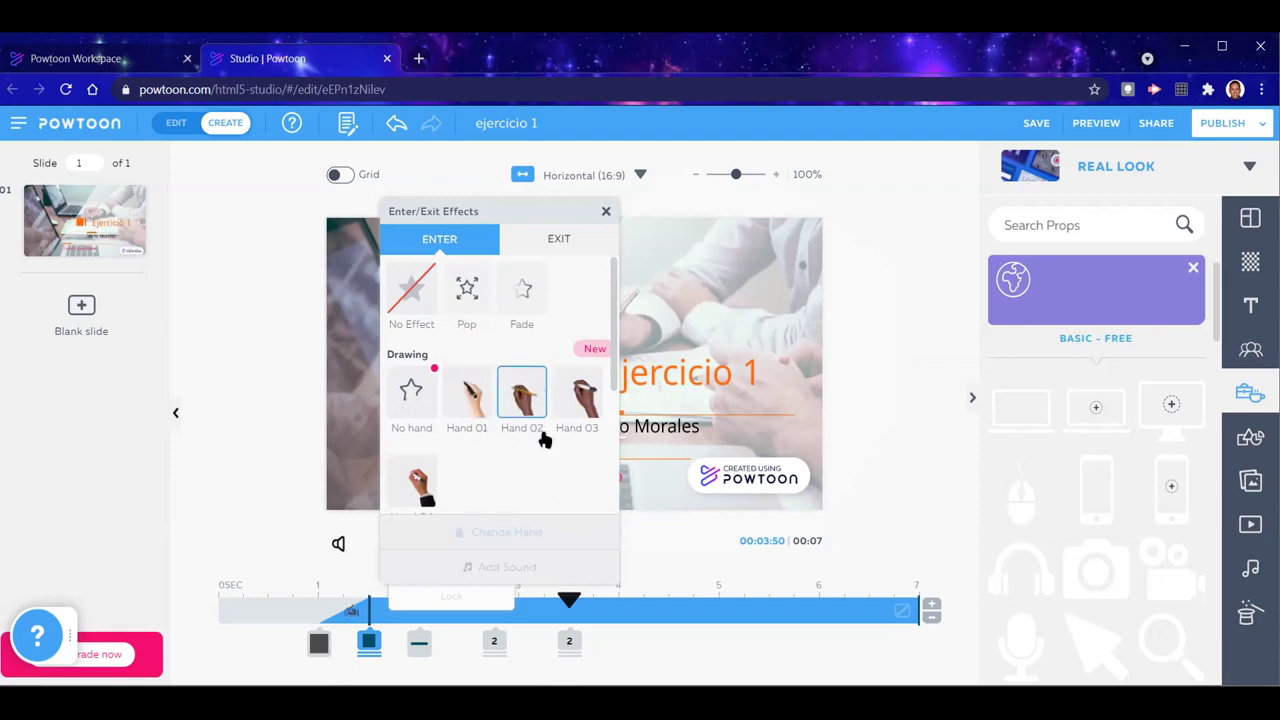
{"action": "left_click", "coordinate": [887, 440]}
Play the slide from 1.25 seconds to check the orange square's entrance, and stop the playback
{"action": "left_click", "coordinate": [332, 609]}
{"action": "left_click", "coordinate": [594, 552]}
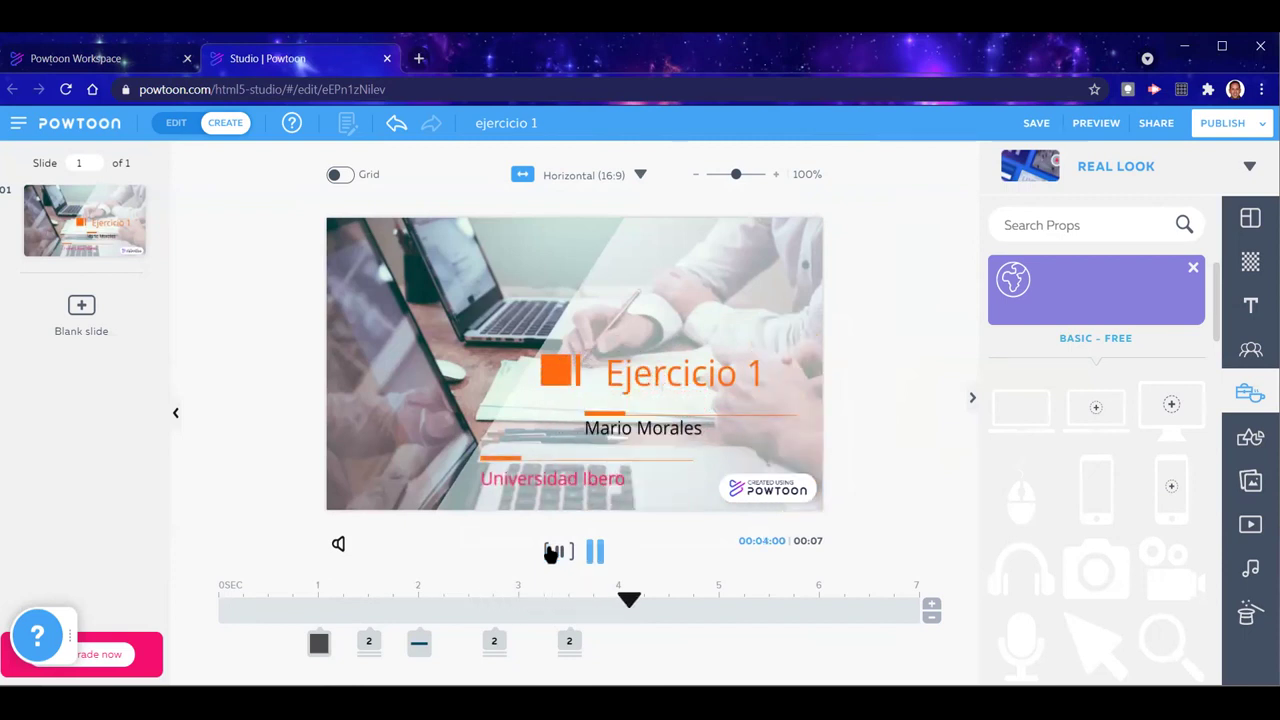
{"action": "left_click", "coordinate": [553, 551]}
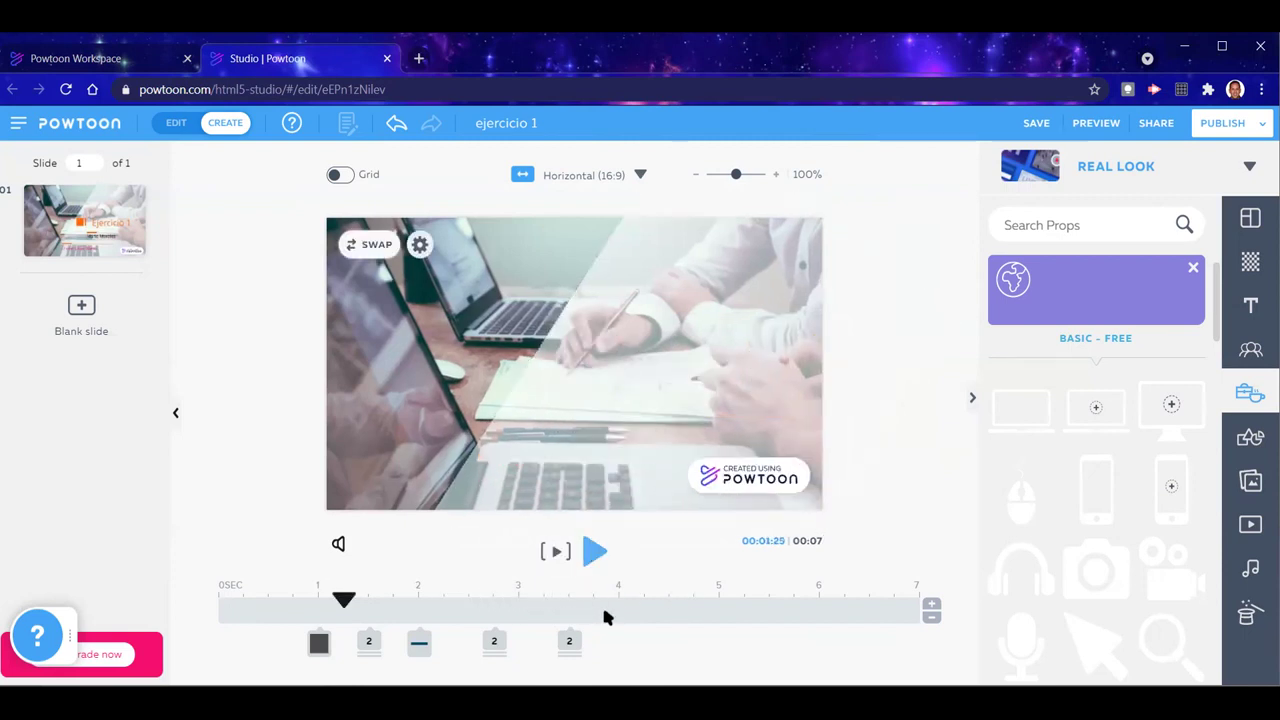
Set the entrance effect of the "Ejercicio 1" title to the Bounce text effect and play the slide from 1 second
{"action": "left_click", "coordinate": [366, 643]}
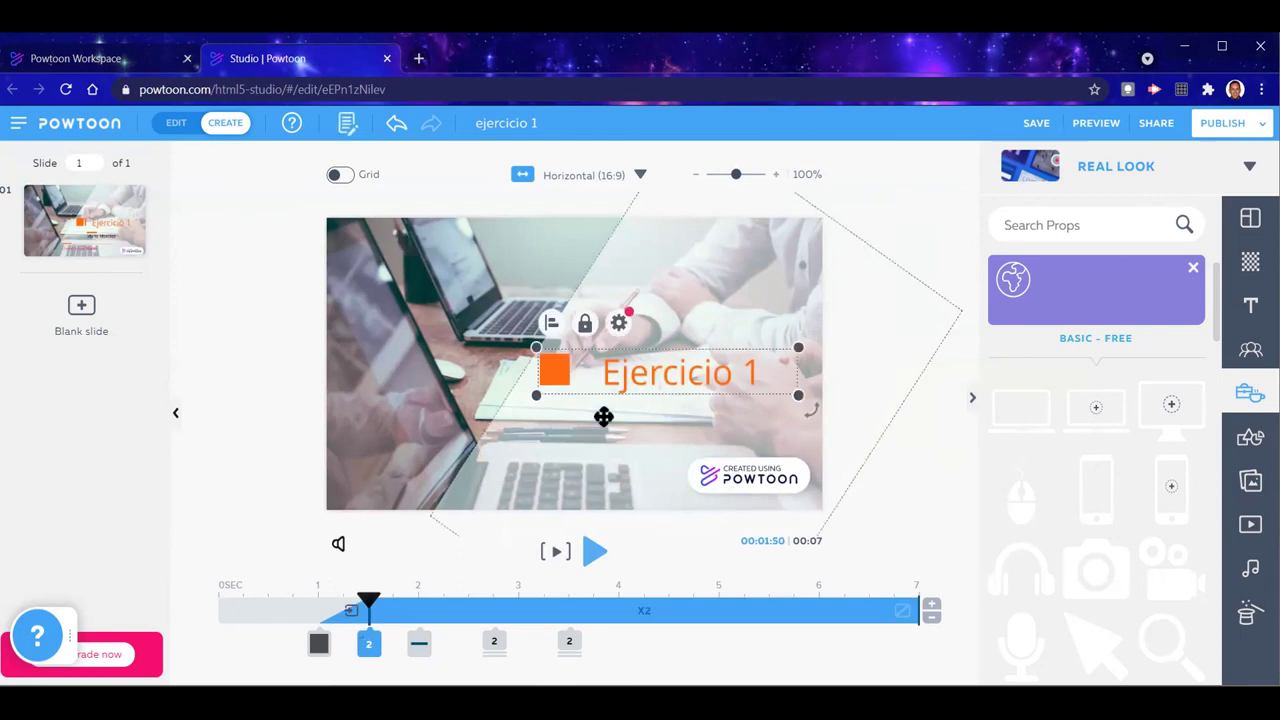
{"action": "right_click", "coordinate": [663, 372]}
{"action": "left_click", "coordinate": [666, 377]}
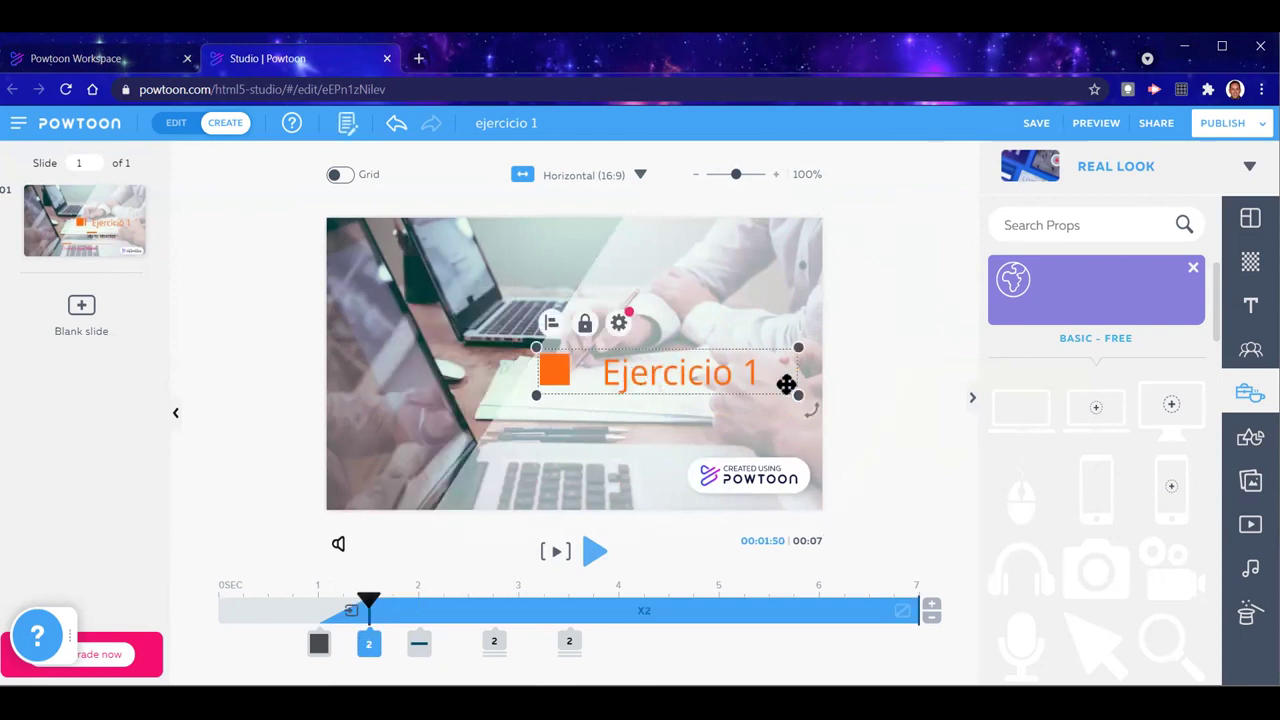
{"action": "left_click", "coordinate": [876, 447]}
{"action": "left_click", "coordinate": [699, 380]}
{"action": "double_click", "coordinate": [699, 380]}
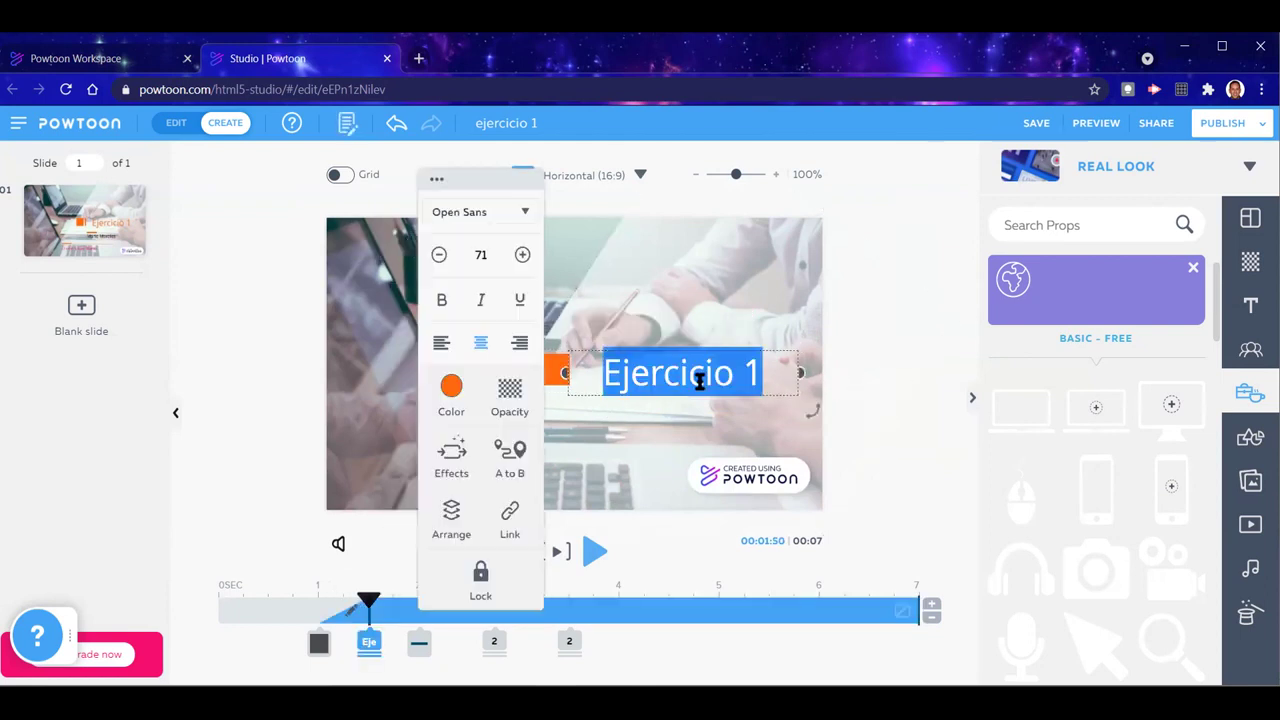
{"action": "left_click", "coordinate": [455, 462]}
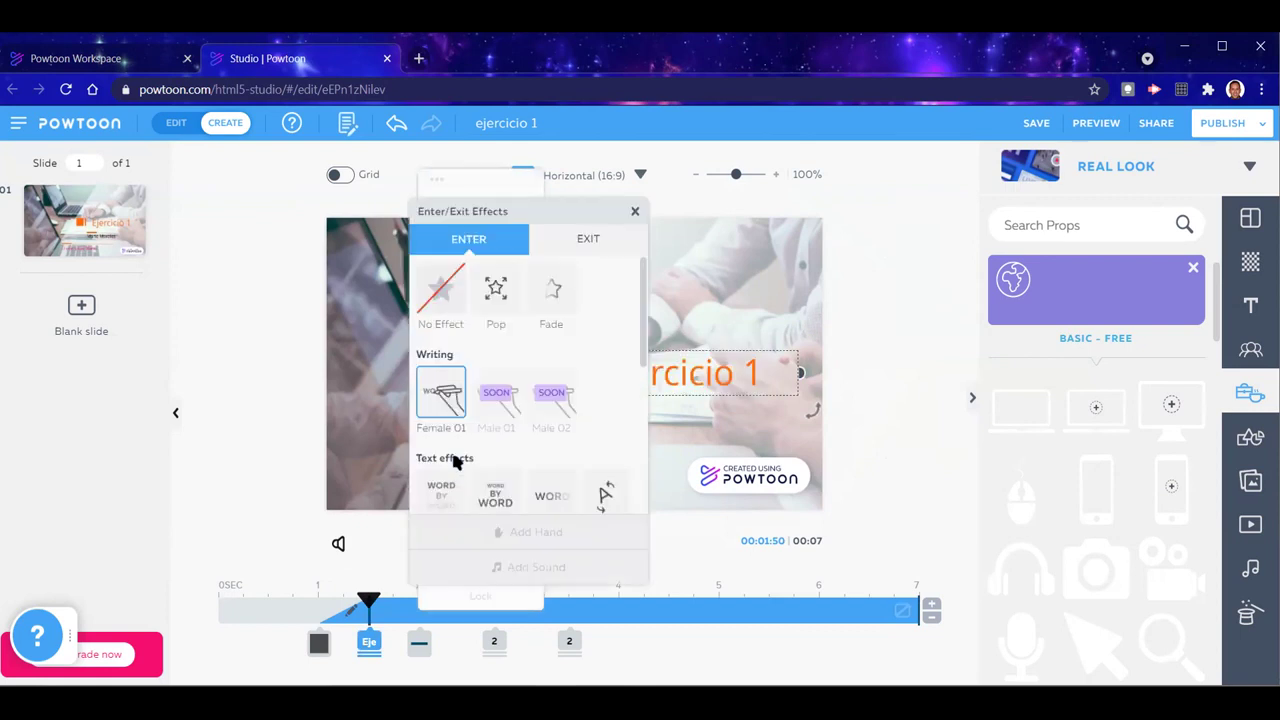
{"action": "scroll", "coordinate": [506, 466], "scroll_direction": "down", "scroll_amount": 2}
{"action": "scroll", "coordinate": [511, 472], "scroll_direction": "down", "scroll_amount": 1}
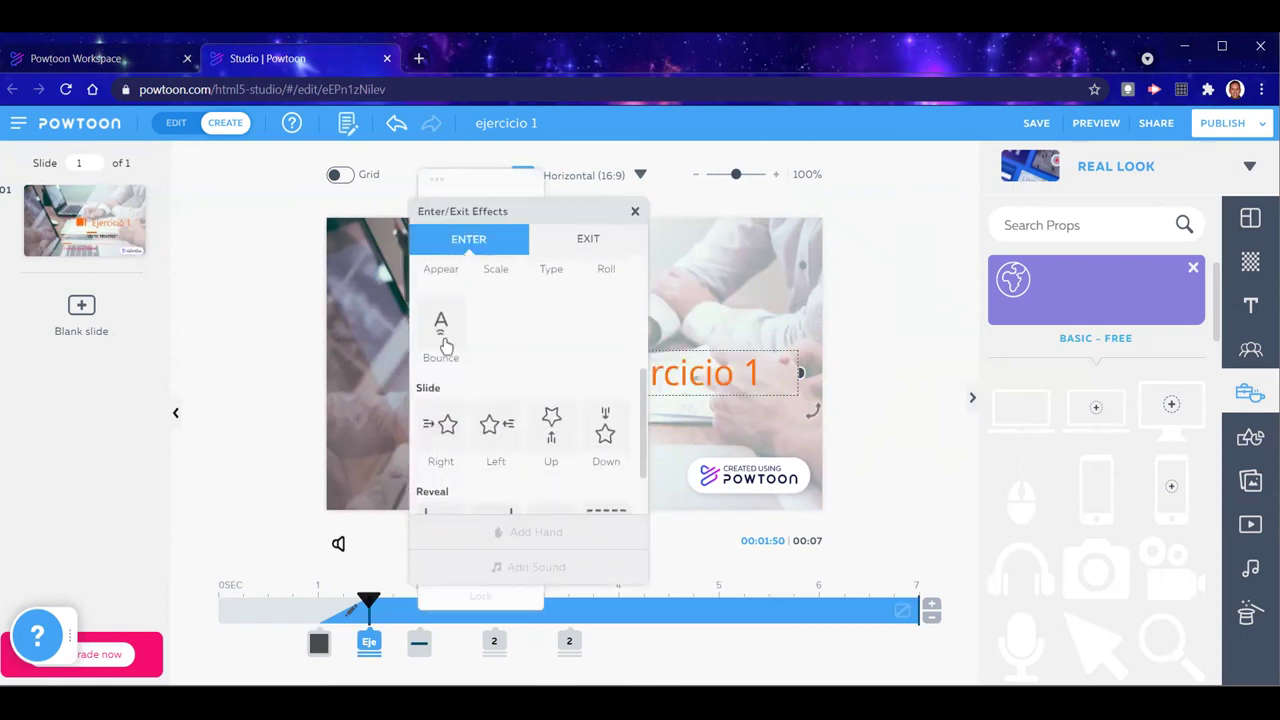
{"action": "left_click", "coordinate": [443, 322]}
{"action": "left_click", "coordinate": [901, 492]}
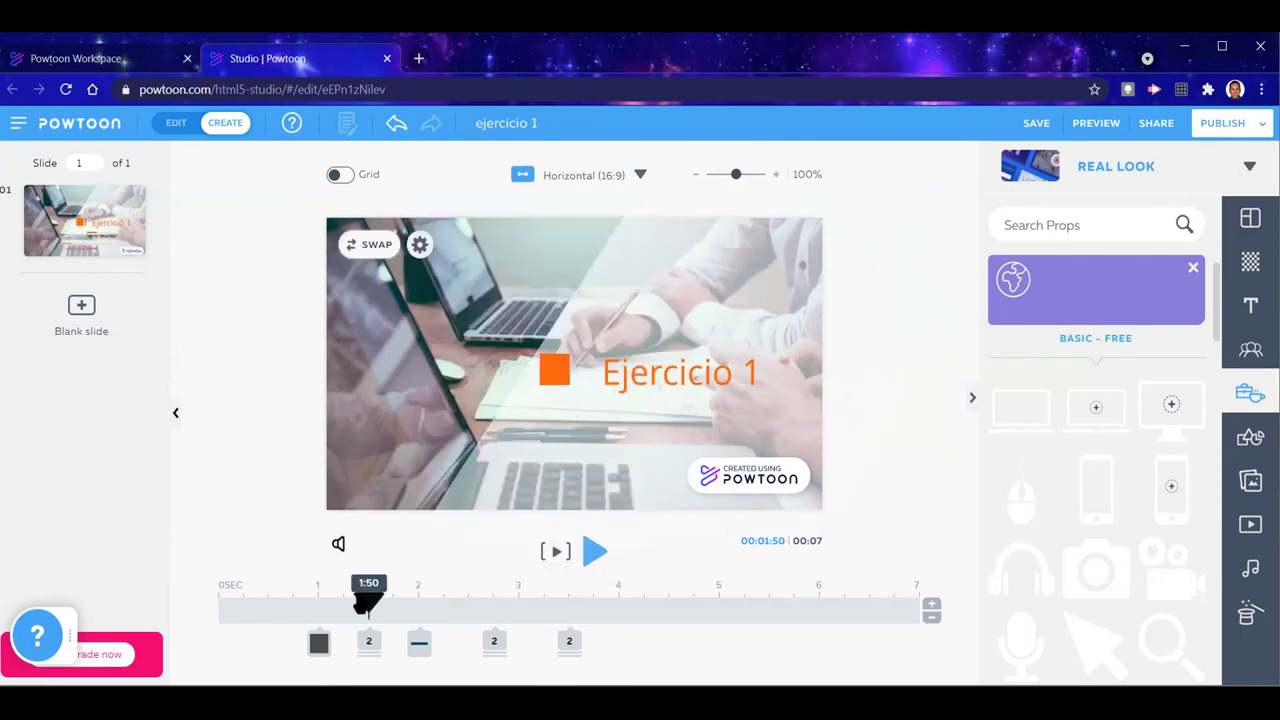
{"action": "left_click_drag", "start_coordinate": [368, 597], "coordinate": [318, 597]}
{"action": "left_click", "coordinate": [594, 553]}
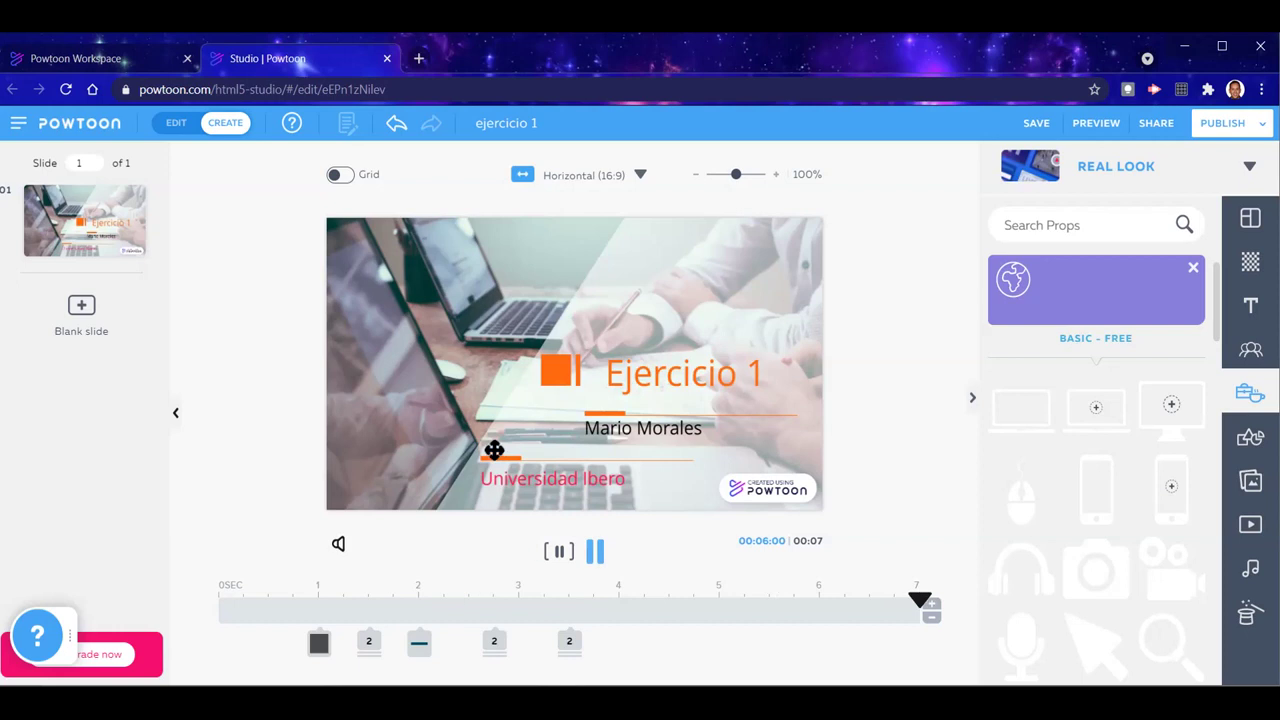
Examine the entrance effects available for the orange square beside the title
{"action": "left_click", "coordinate": [367, 643]}
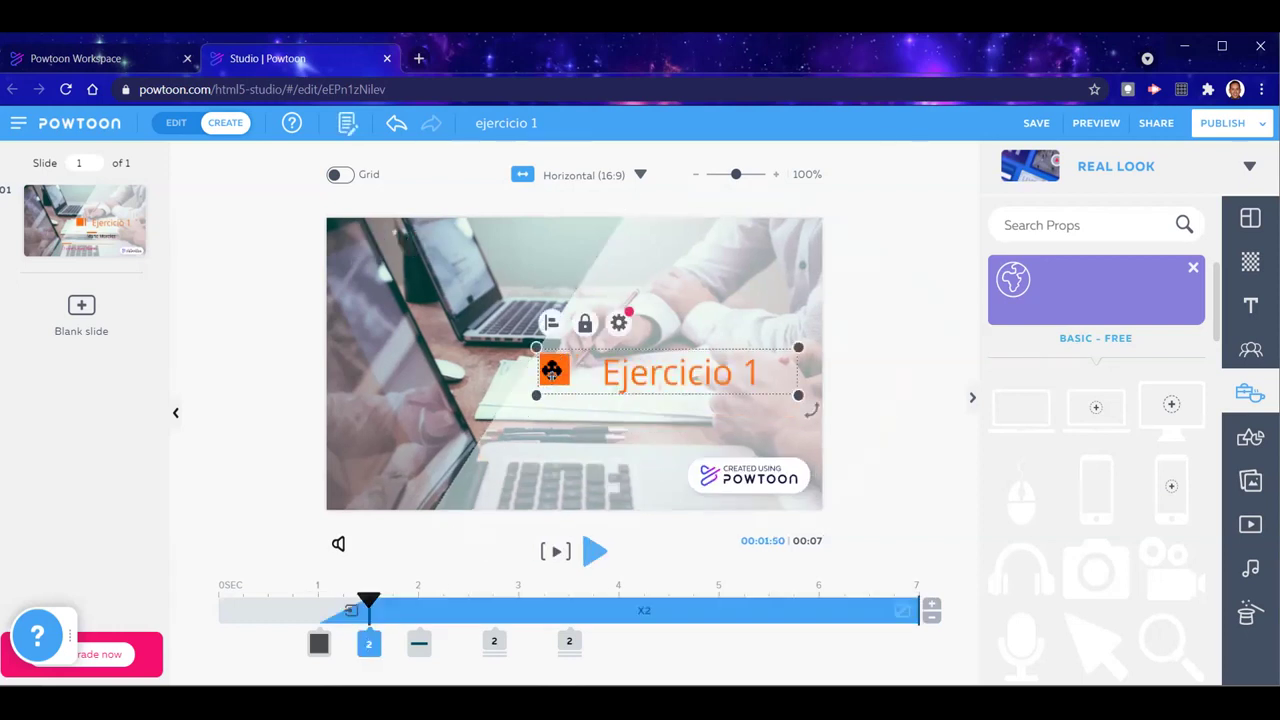
{"action": "left_click", "coordinate": [263, 386]}
{"action": "left_click", "coordinate": [548, 368]}
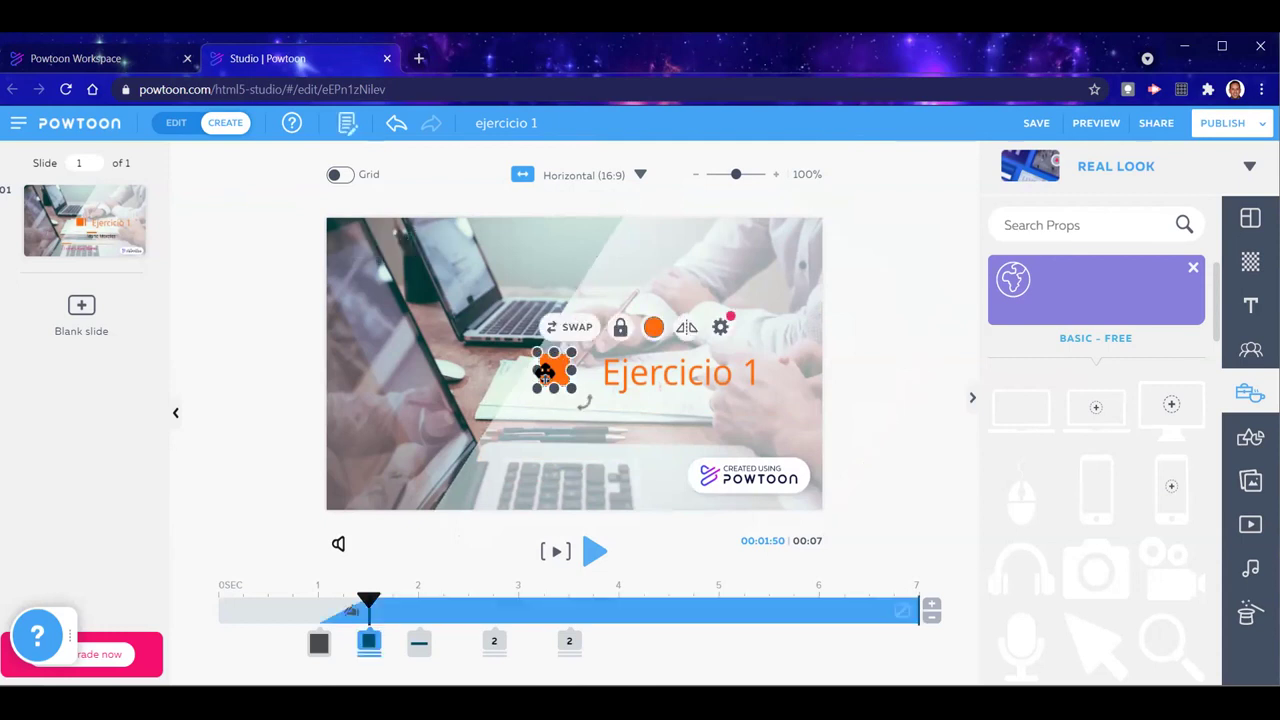
{"action": "left_click", "coordinate": [722, 334]}
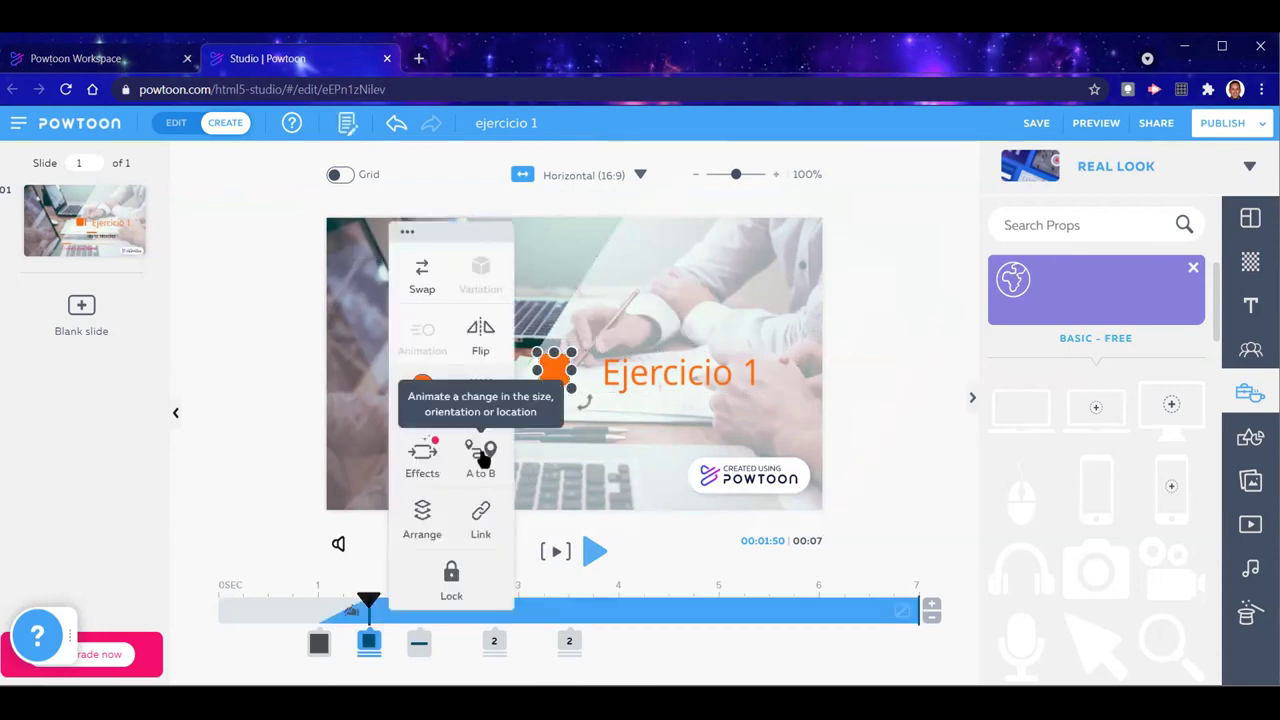
{"action": "left_click", "coordinate": [423, 458]}
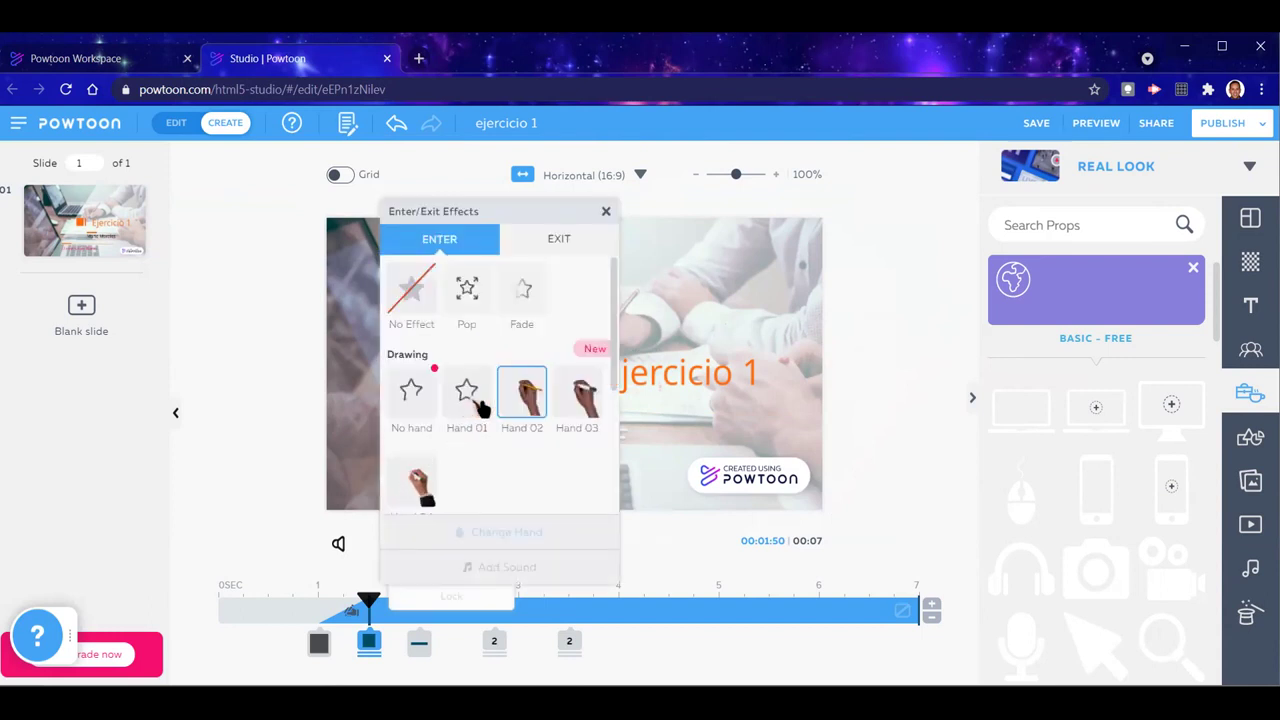
{"action": "scroll", "coordinate": [516, 408], "scroll_direction": "down", "scroll_amount": 3}
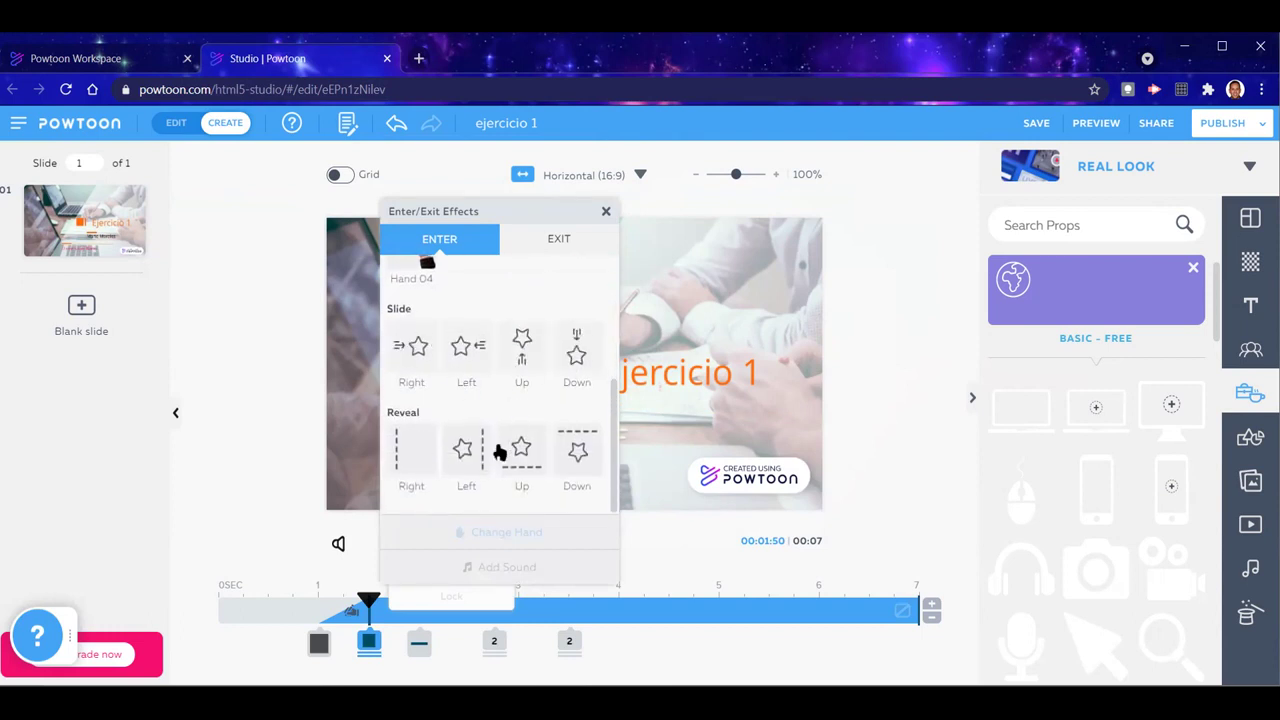
{"action": "scroll", "coordinate": [487, 405], "scroll_direction": "up", "scroll_amount": 4}
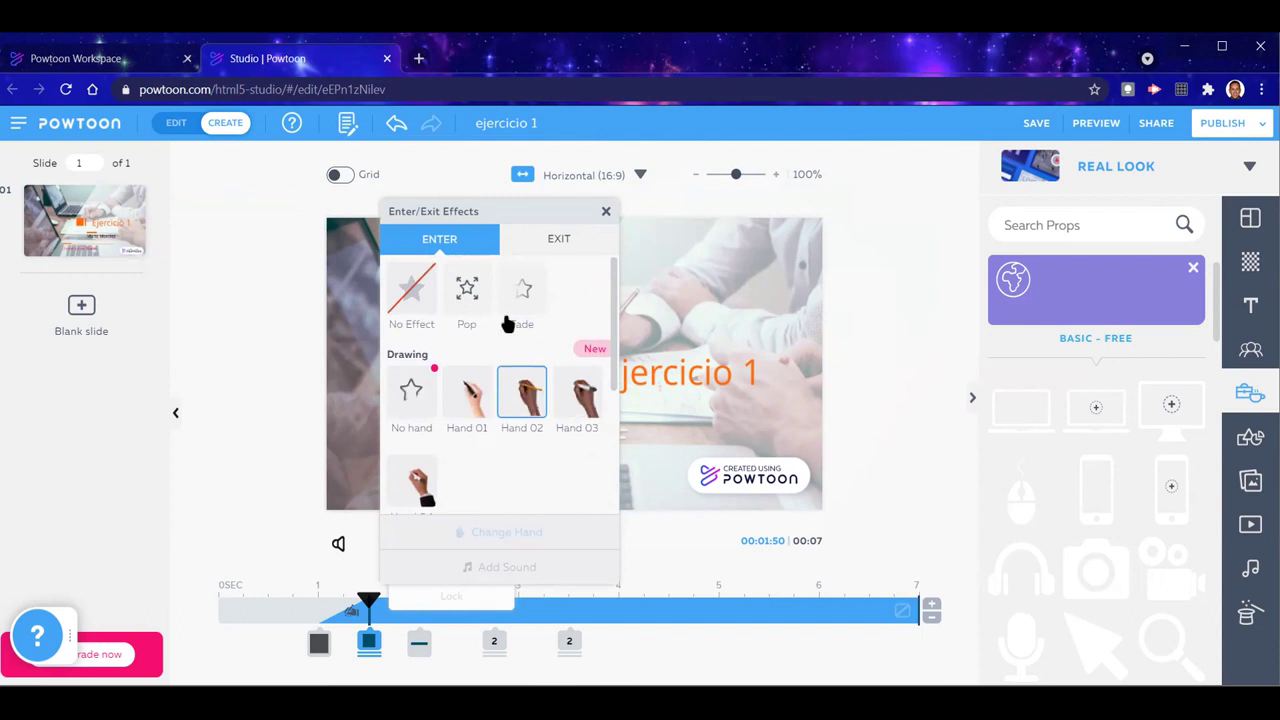
{"action": "left_click", "coordinate": [606, 211]}
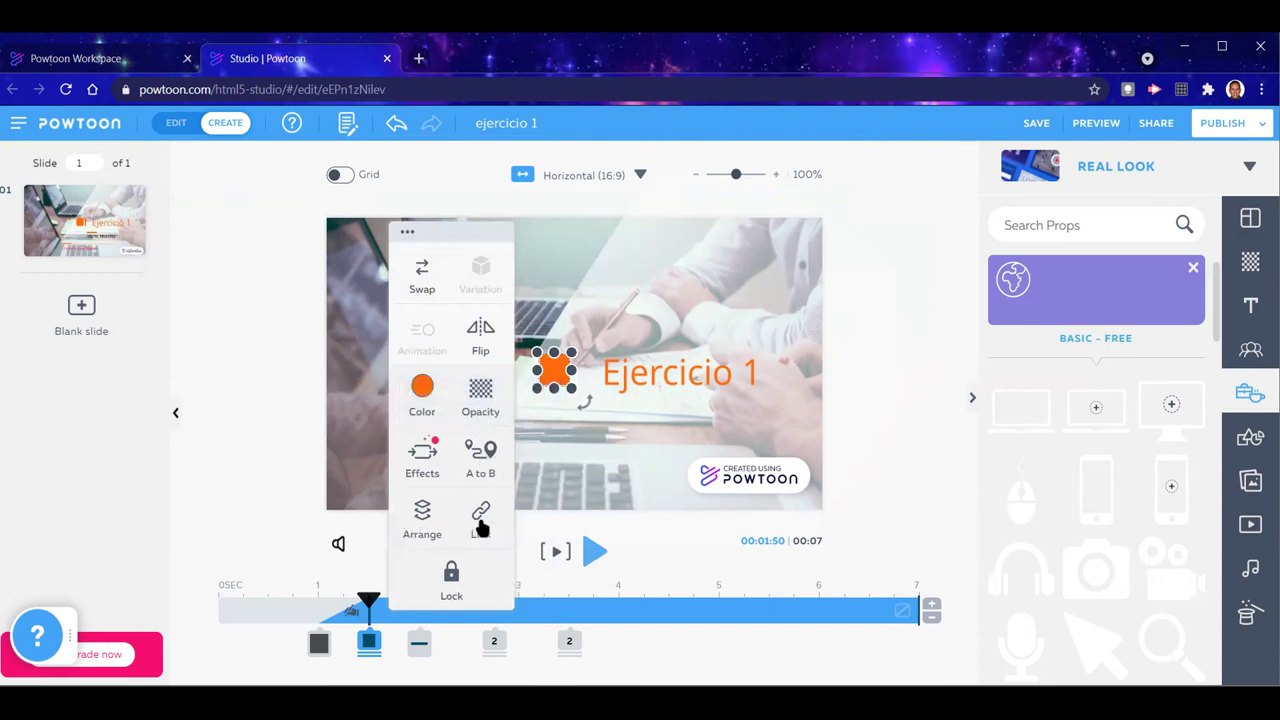
{"action": "left_click", "coordinate": [885, 487]}
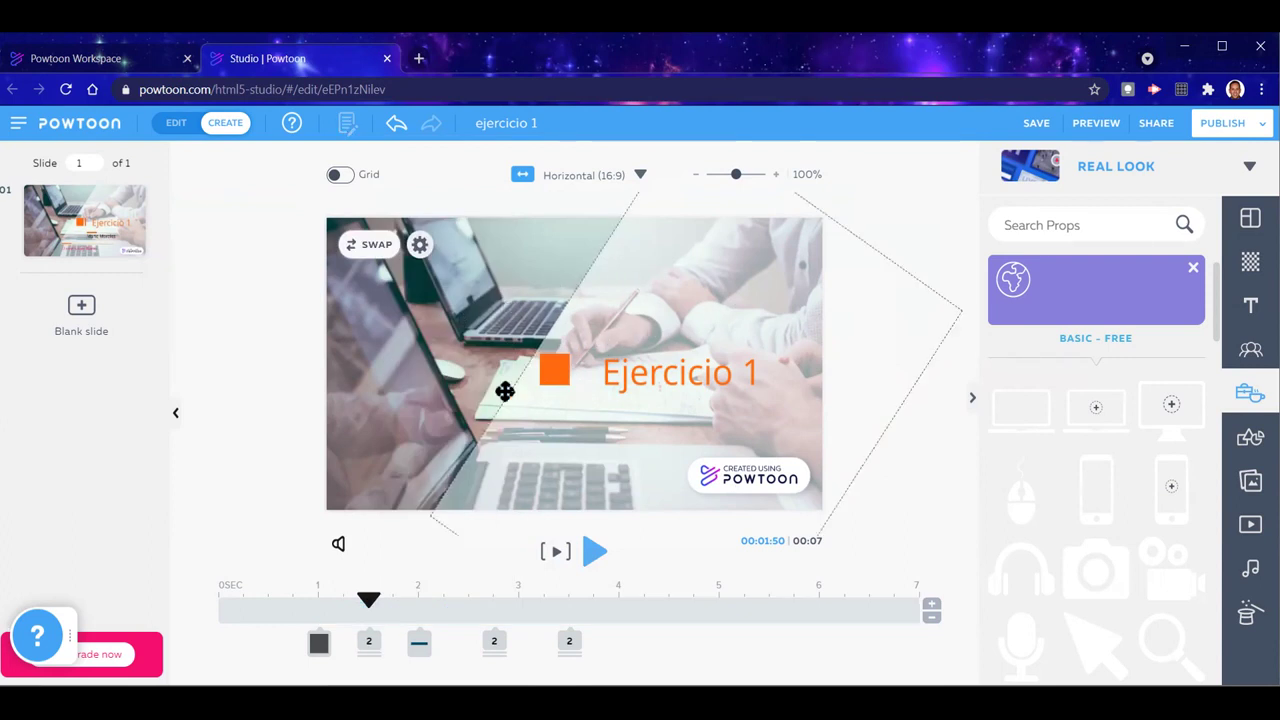
Set the loop animation of the large translucent white shape over the photo to play 2 times
{"action": "left_click", "coordinate": [875, 350]}
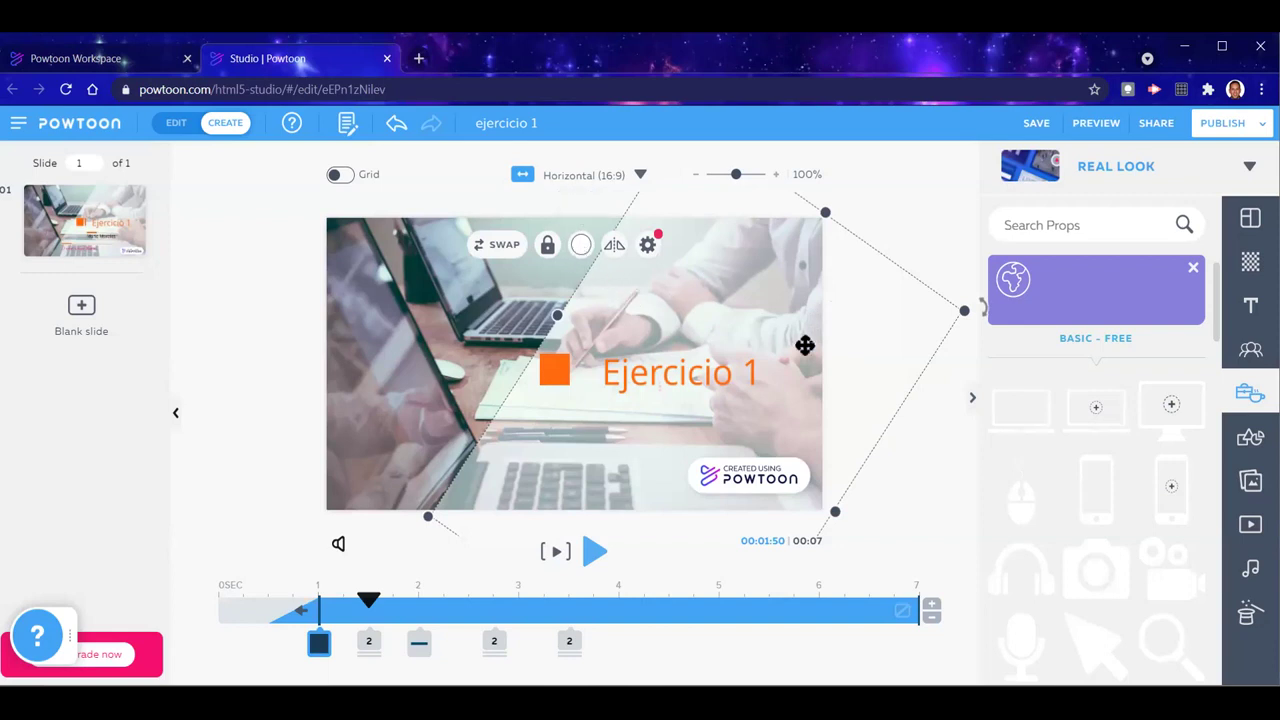
{"action": "left_click", "coordinate": [648, 247]}
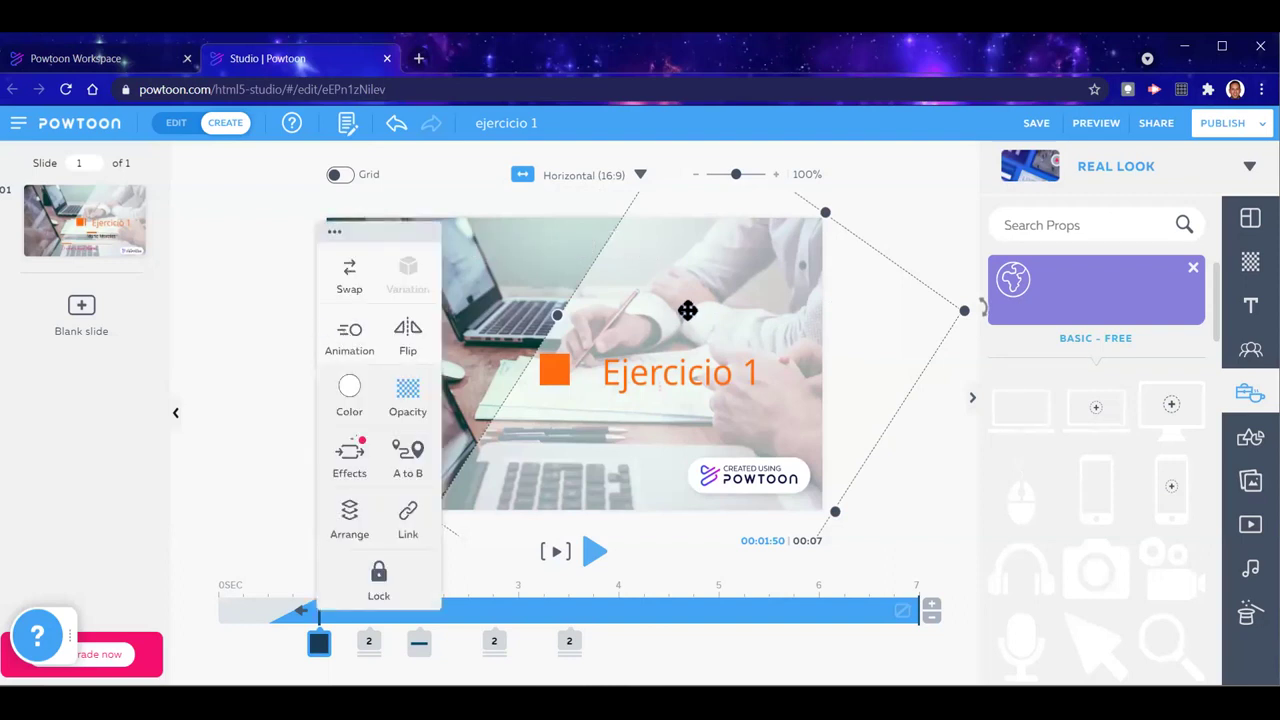
{"action": "left_click", "coordinate": [350, 336]}
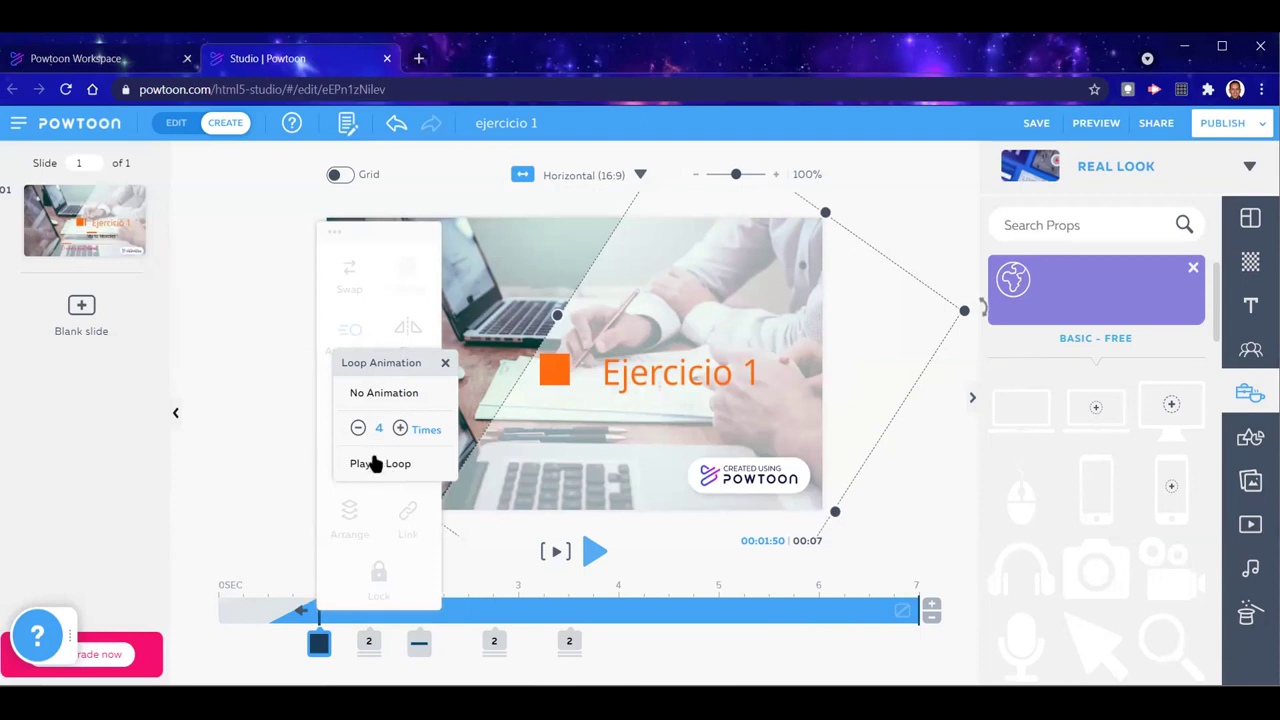
{"action": "left_click", "coordinate": [381, 393]}
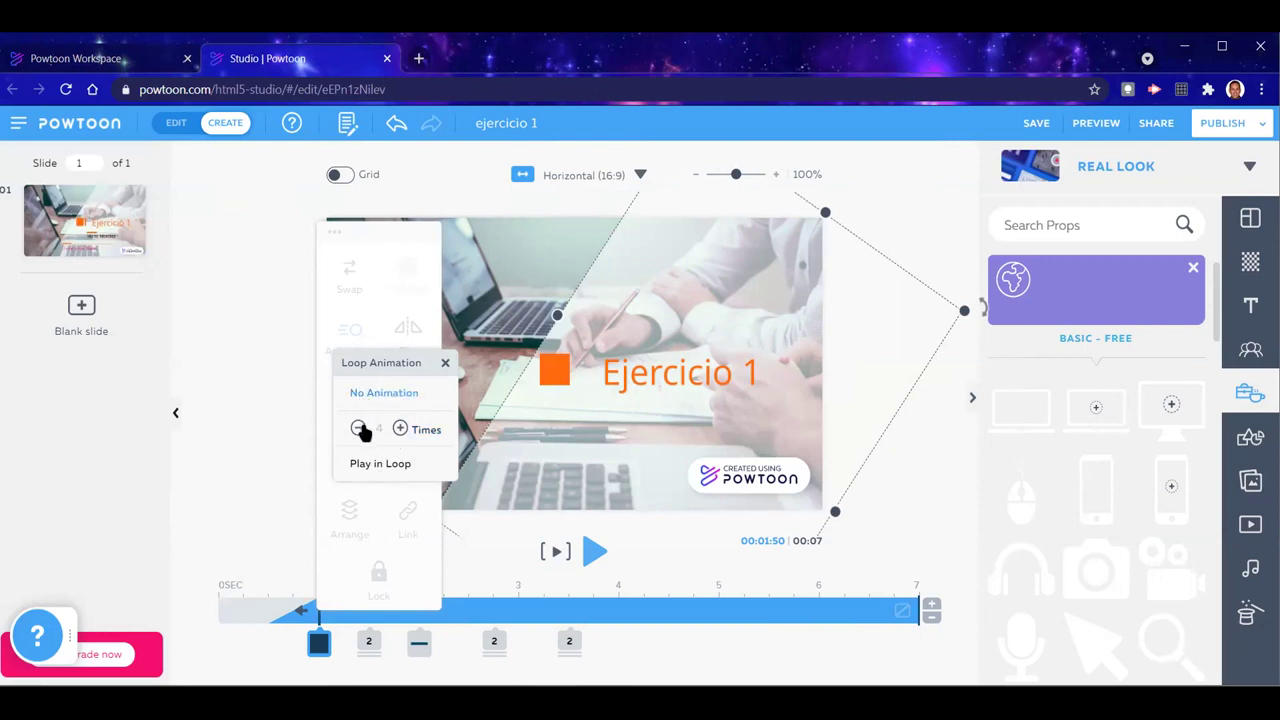
{"action": "left_click", "coordinate": [358, 429]}
{"action": "left_click", "coordinate": [358, 430]}
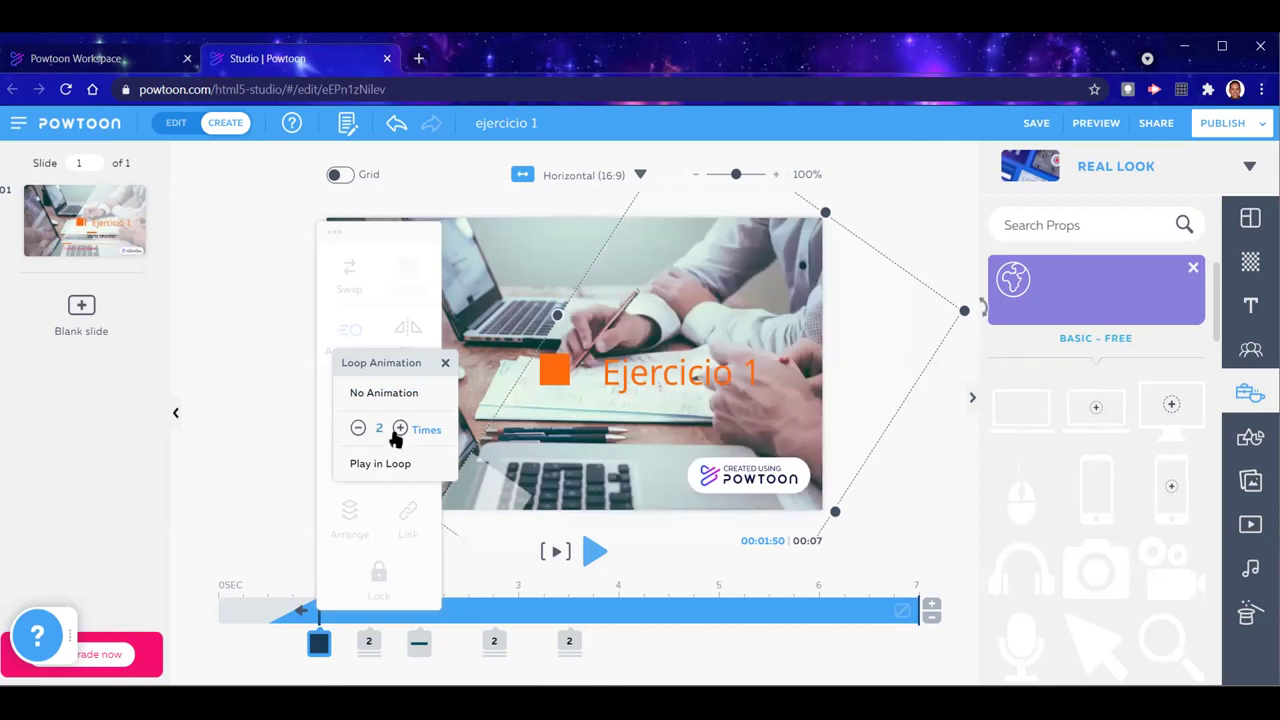
{"action": "left_click", "coordinate": [400, 429]}
{"action": "left_click", "coordinate": [358, 430]}
{"action": "left_click", "coordinate": [943, 485]}
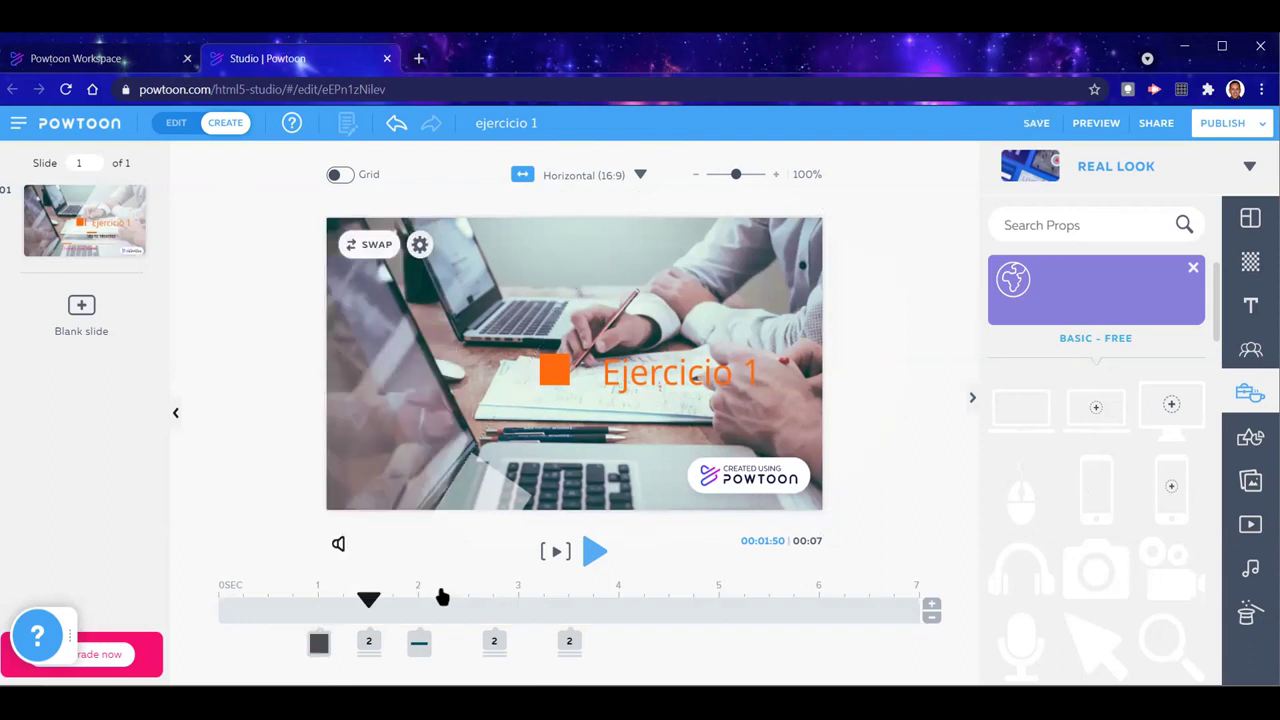
Play the slide from 0.75 seconds to check the white shape's animation, and undo the last change to it
{"action": "left_click_drag", "start_coordinate": [369, 600], "coordinate": [295, 600]}
{"action": "left_click", "coordinate": [595, 551]}
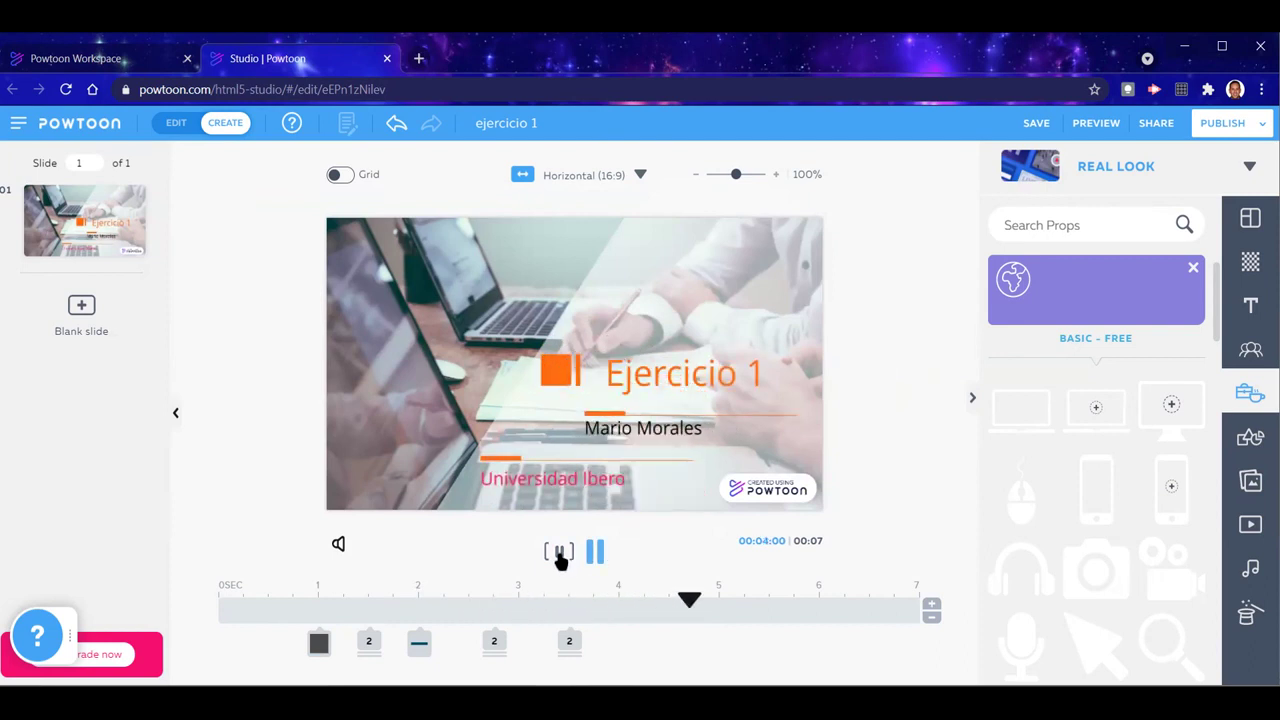
{"action": "left_click", "coordinate": [558, 554]}
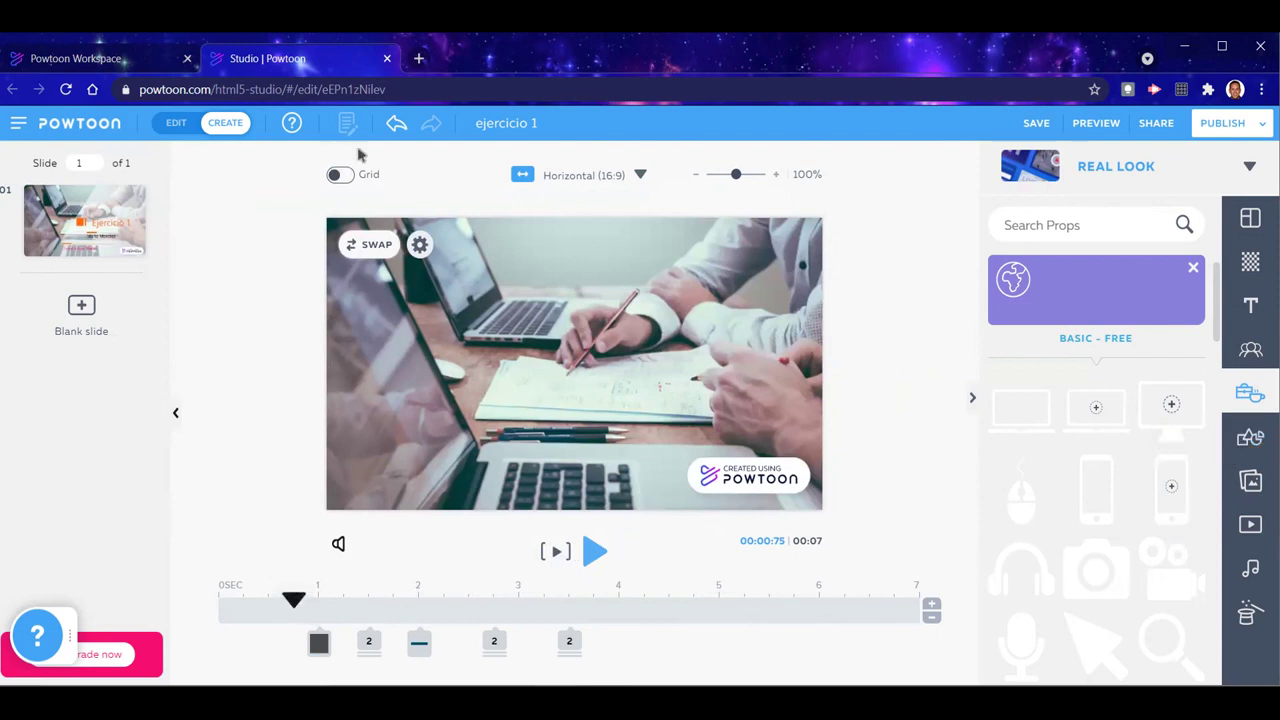
{"action": "left_click", "coordinate": [396, 128]}
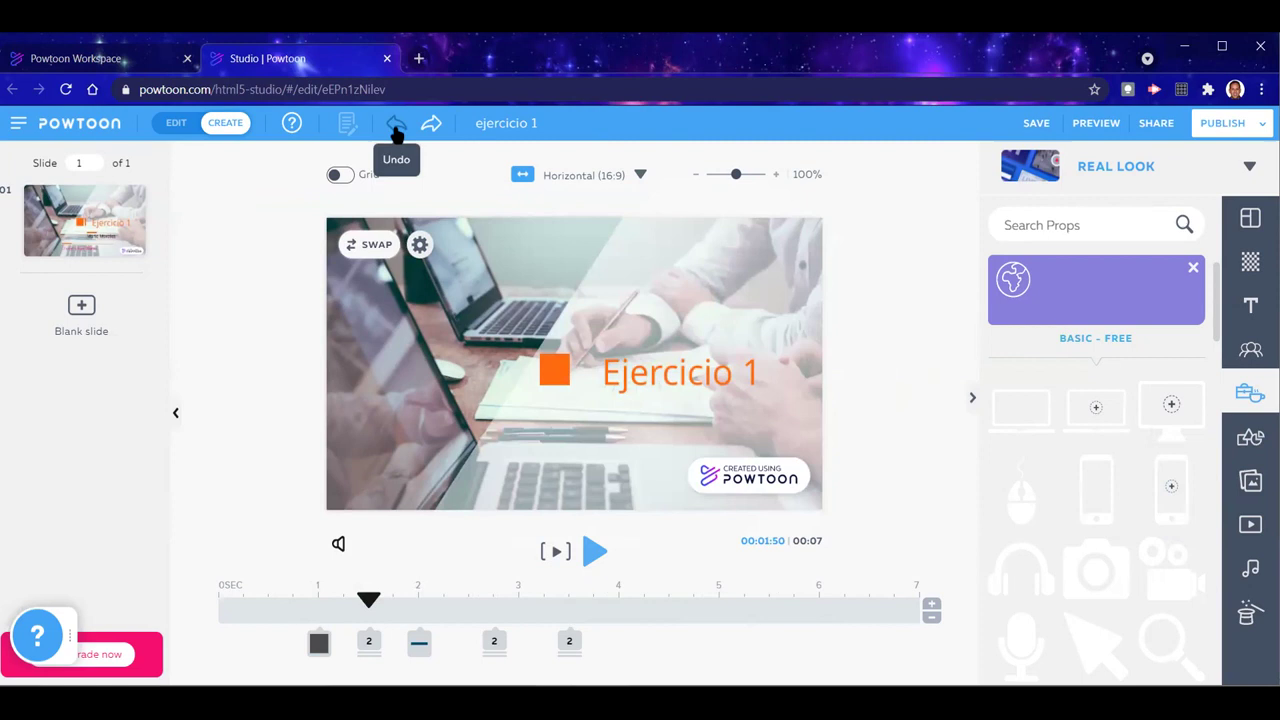
{"action": "left_click", "coordinate": [840, 277]}
{"action": "left_click", "coordinate": [921, 238]}
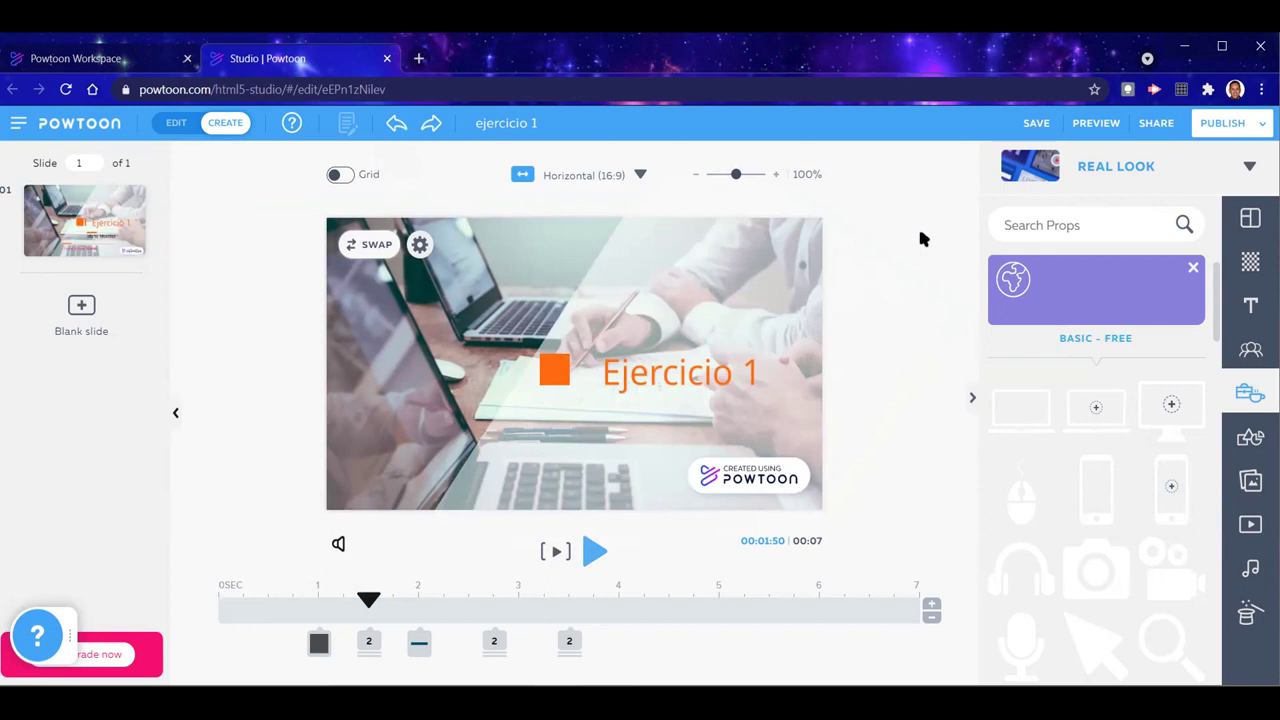
{"action": "left_click", "coordinate": [555, 374]}
{"action": "left_click", "coordinate": [899, 470]}
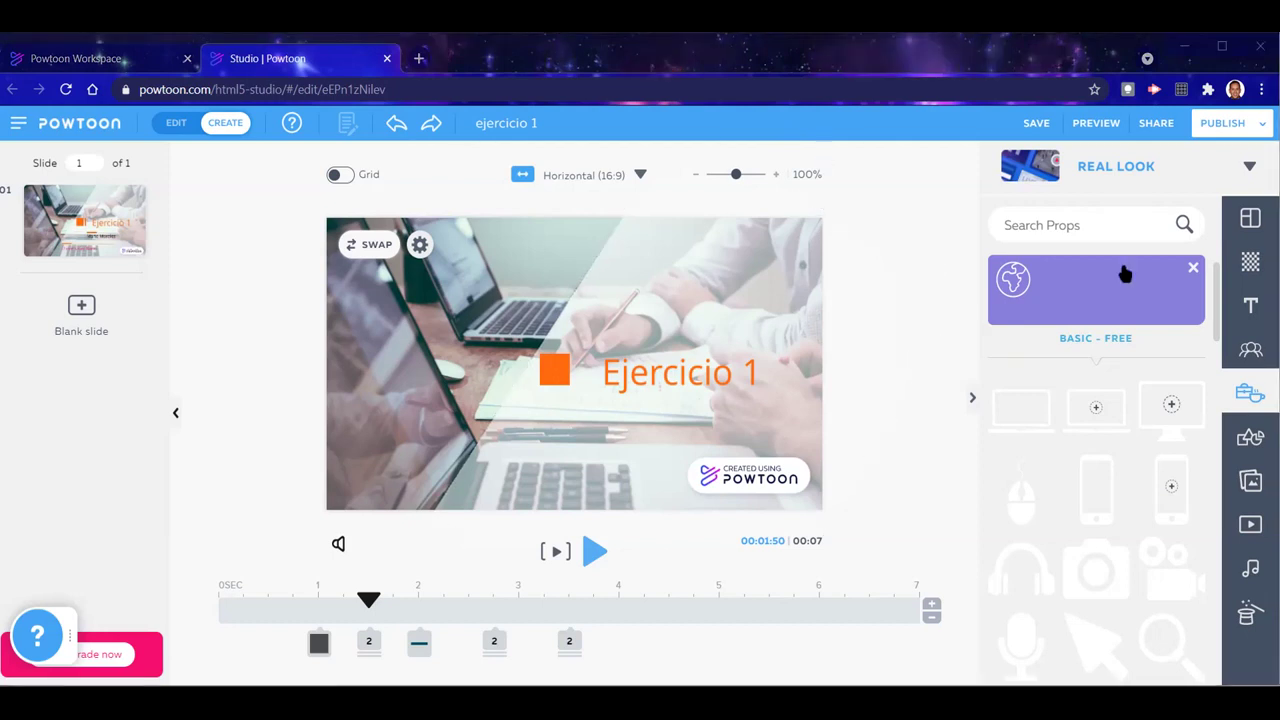
Close the Basic - Free props category, show the ready-made scenes, and add a blank slide after the intro slide
{"action": "left_click", "coordinate": [1193, 270]}
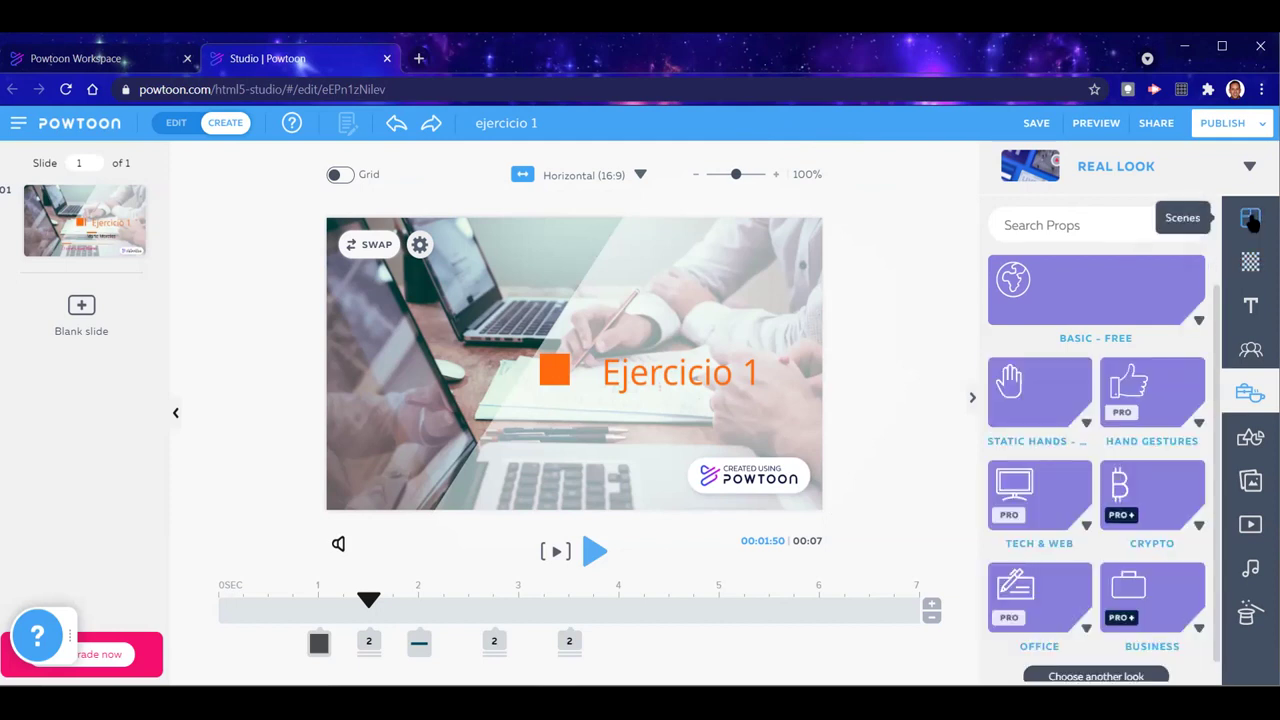
{"action": "left_click", "coordinate": [1251, 220]}
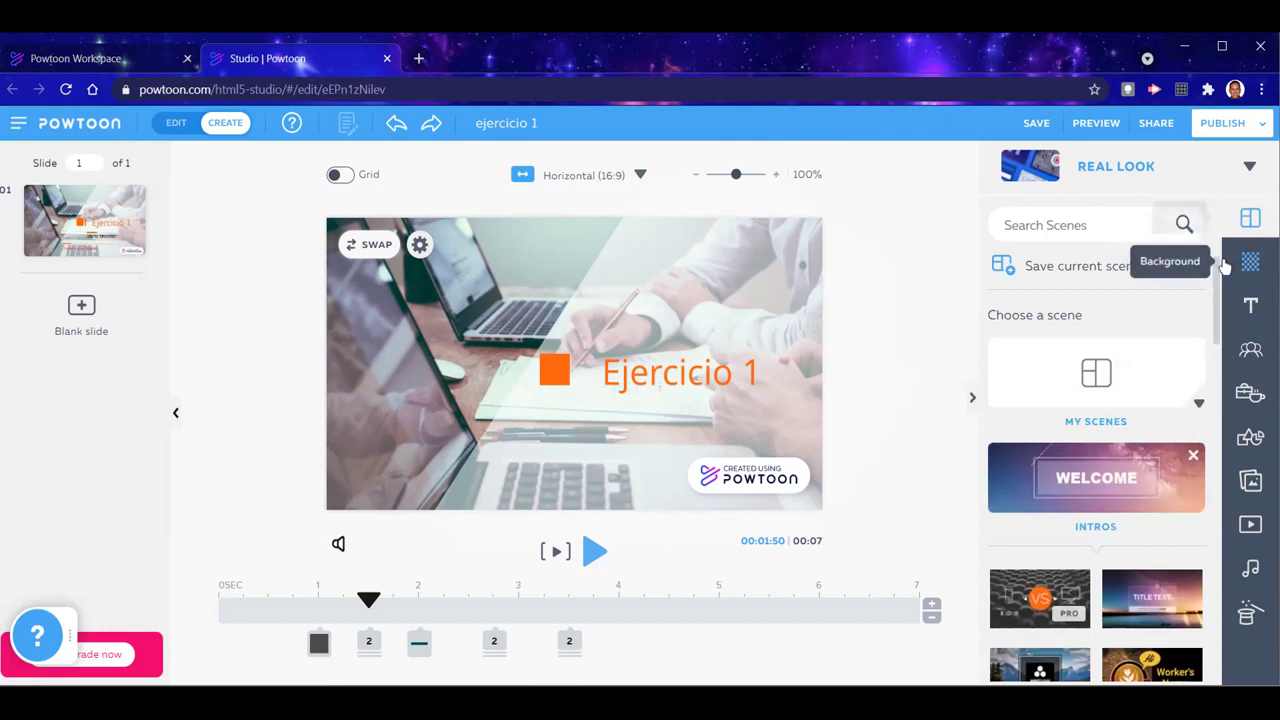
{"action": "scroll", "coordinate": [1218, 302], "scroll_direction": "down", "scroll_amount": 2}
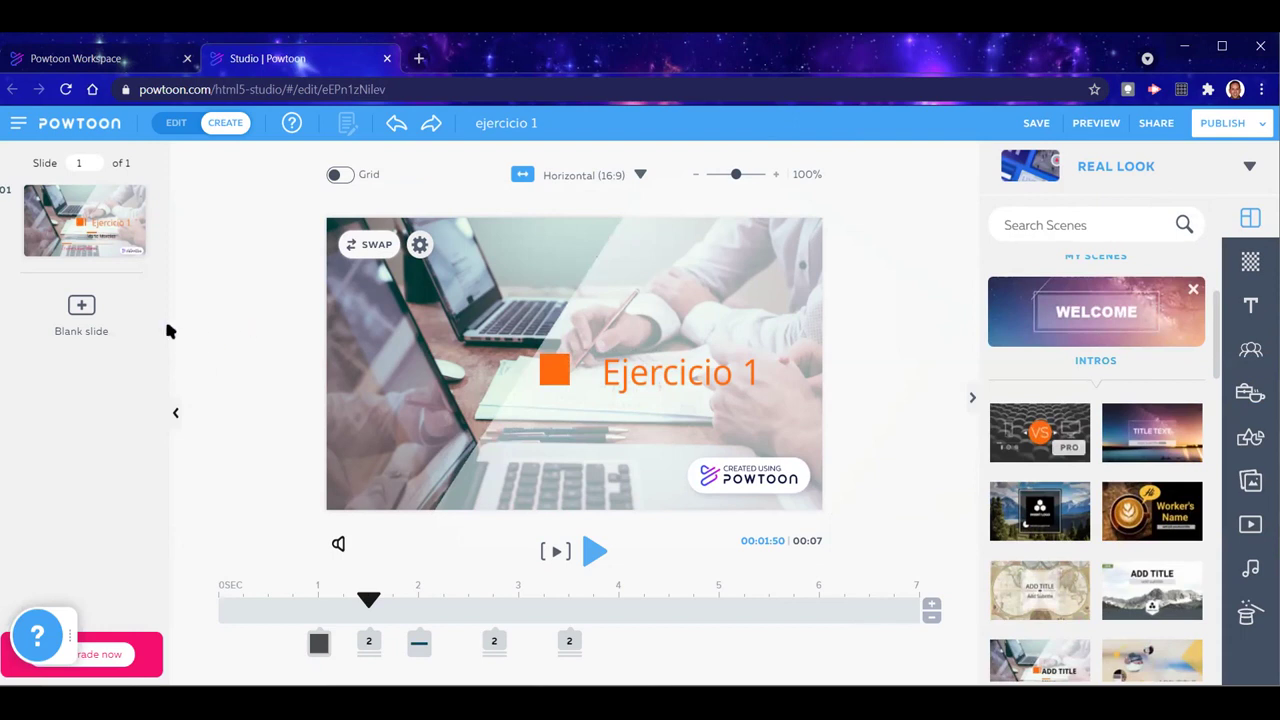
{"action": "left_click", "coordinate": [81, 308]}
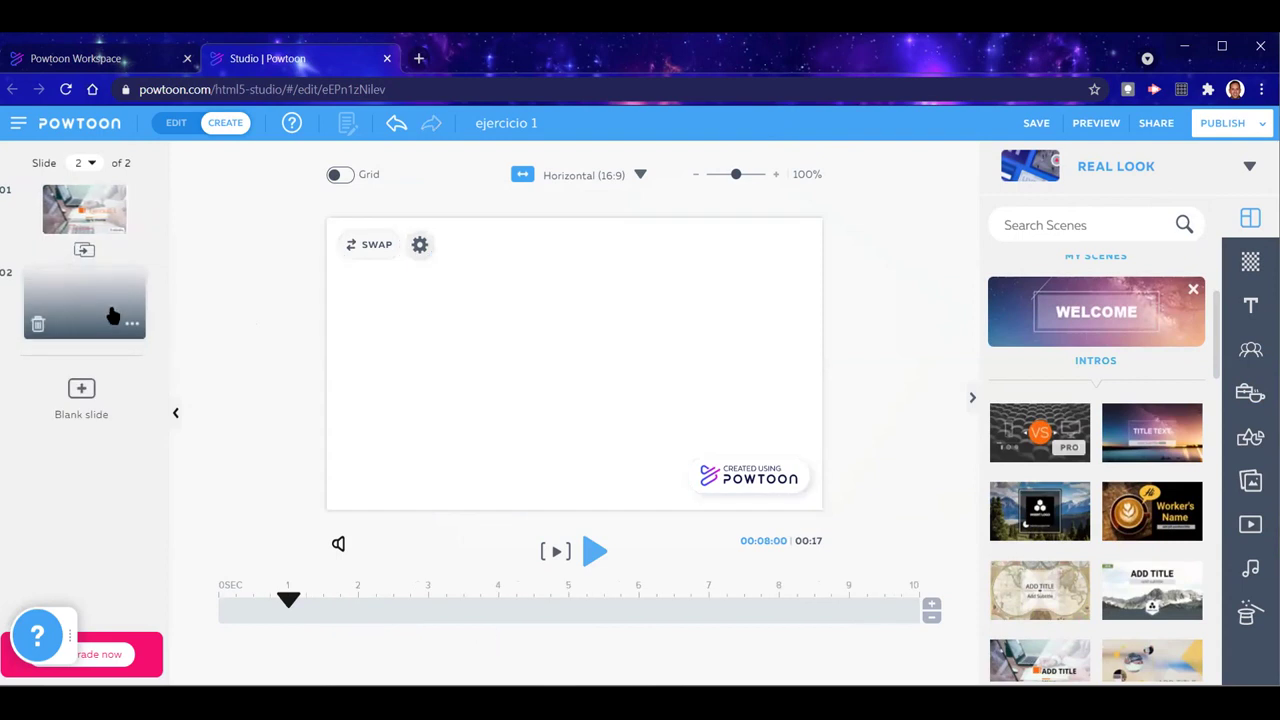
Extend the intro slide into an additional slide, and remove that additional slide again
{"action": "left_click", "coordinate": [101, 206]}
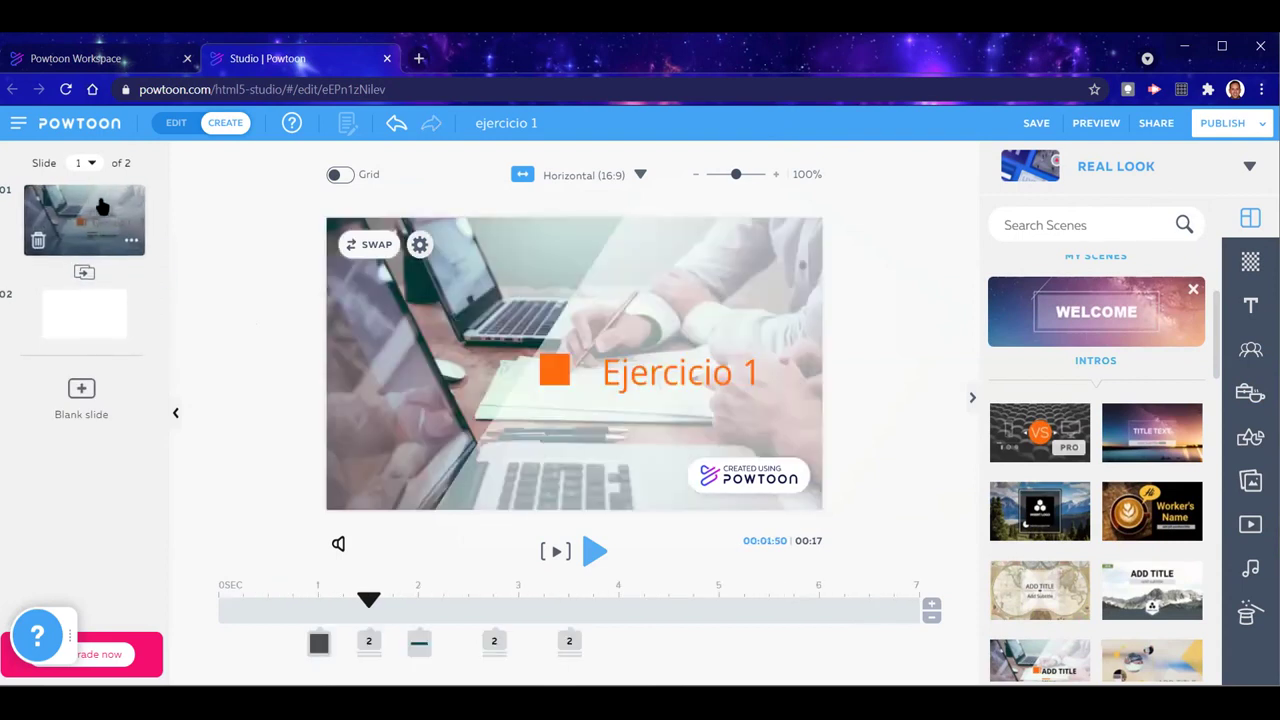
{"action": "left_click", "coordinate": [134, 245]}
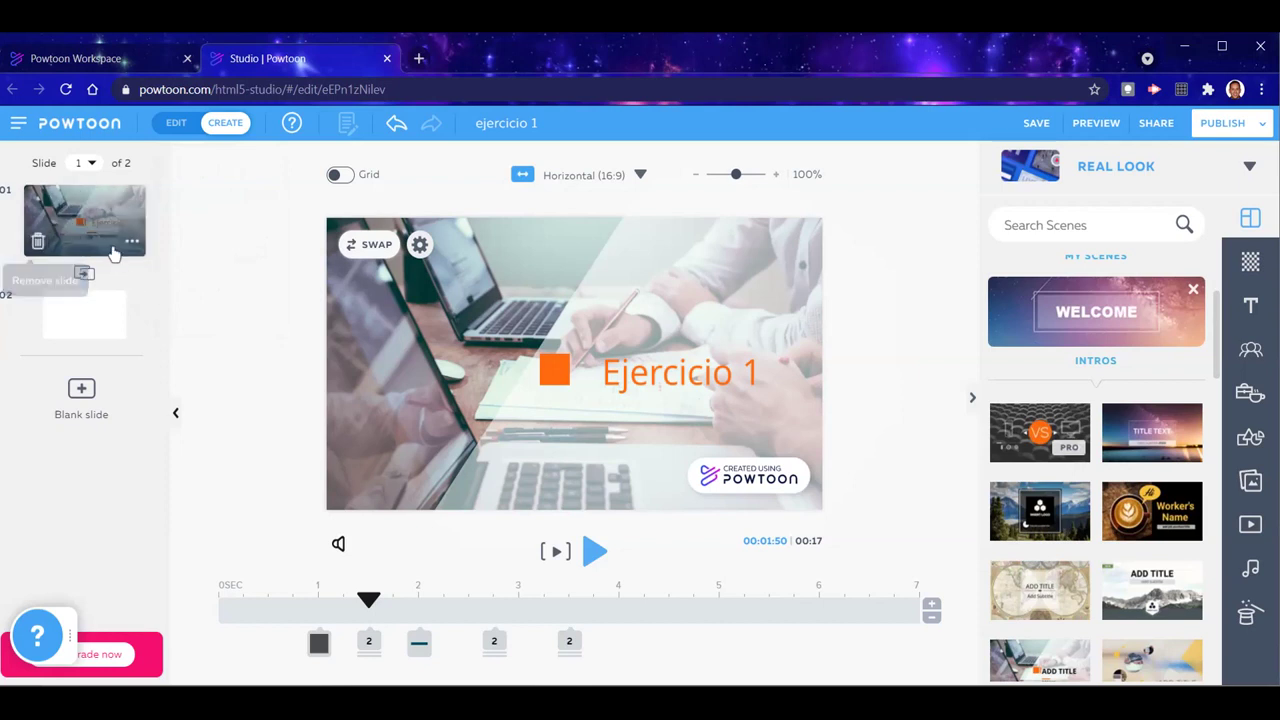
{"action": "left_click_drag", "start_coordinate": [133, 246], "coordinate": [131, 241]}
{"action": "mouse_move", "coordinate": [133, 248]}
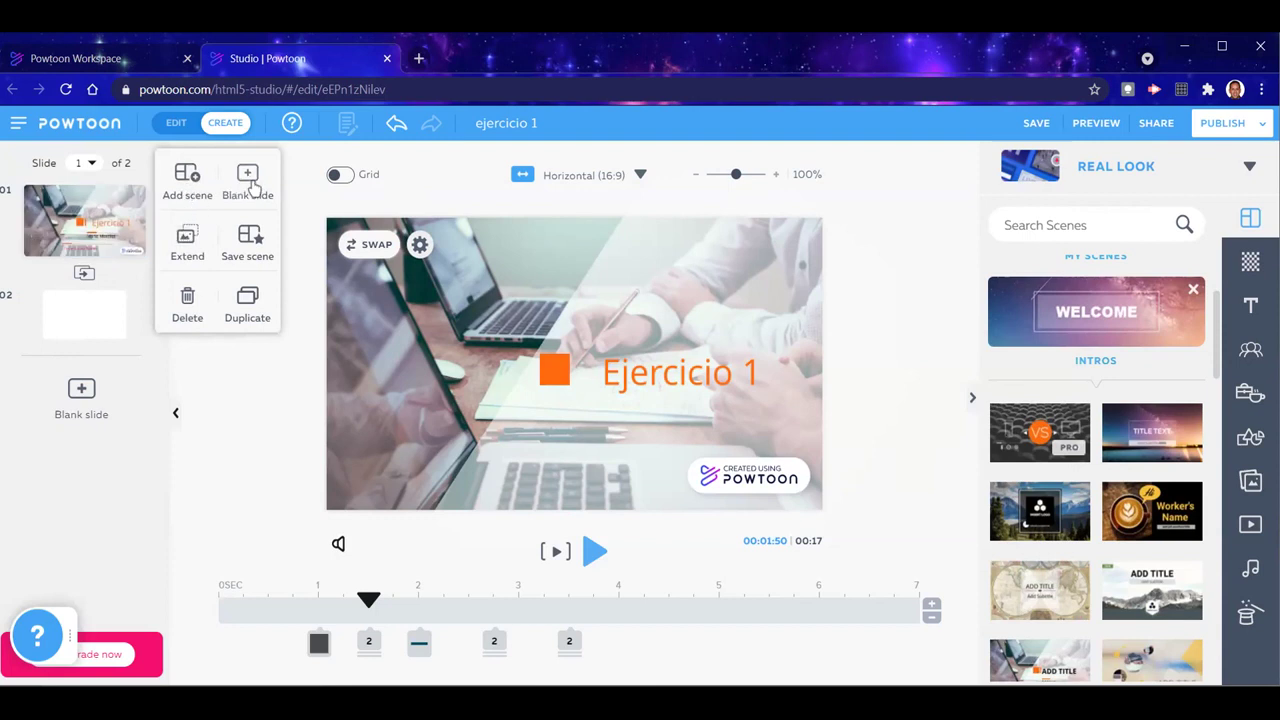
{"action": "left_click", "coordinate": [188, 249]}
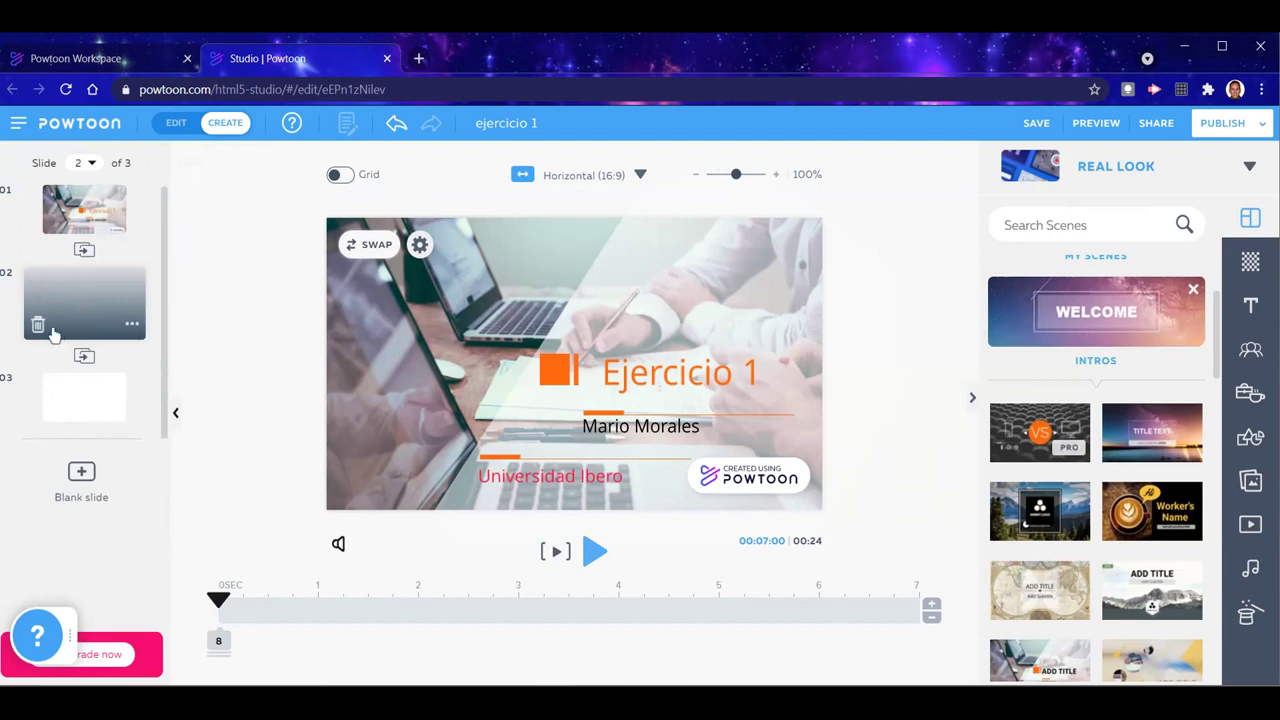
{"action": "left_click", "coordinate": [38, 326]}
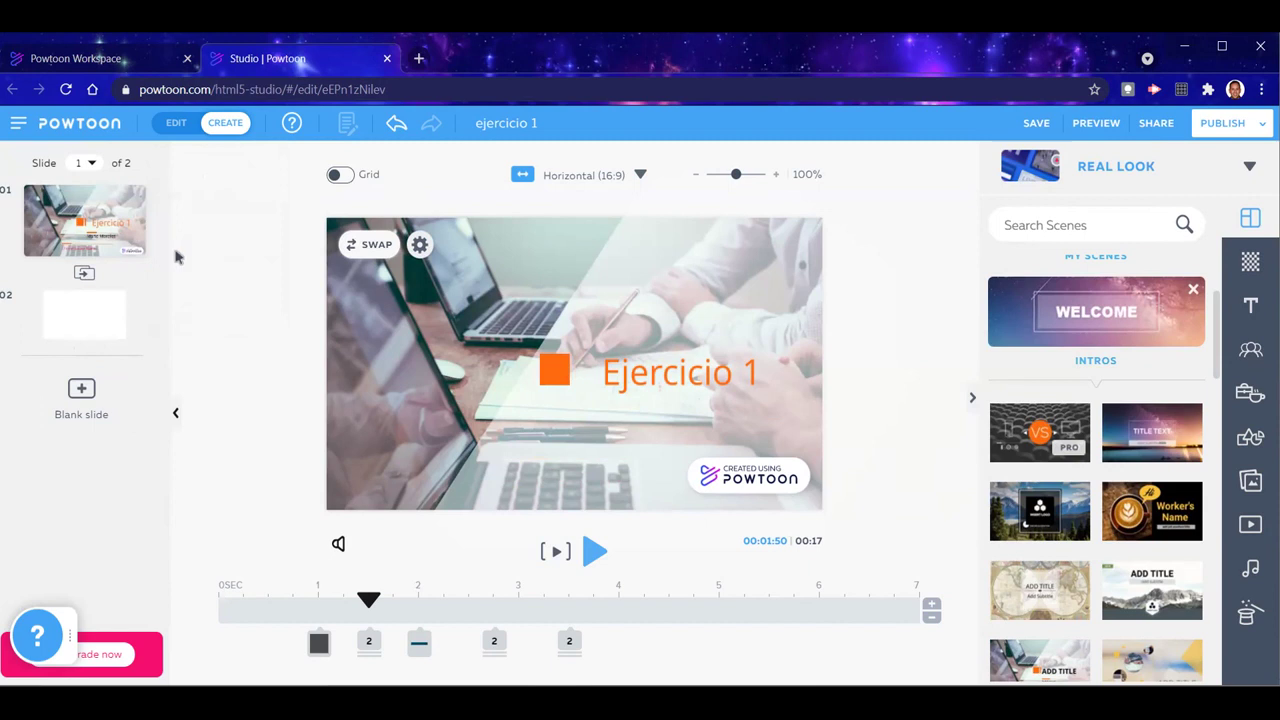
{"action": "left_click", "coordinate": [133, 245]}
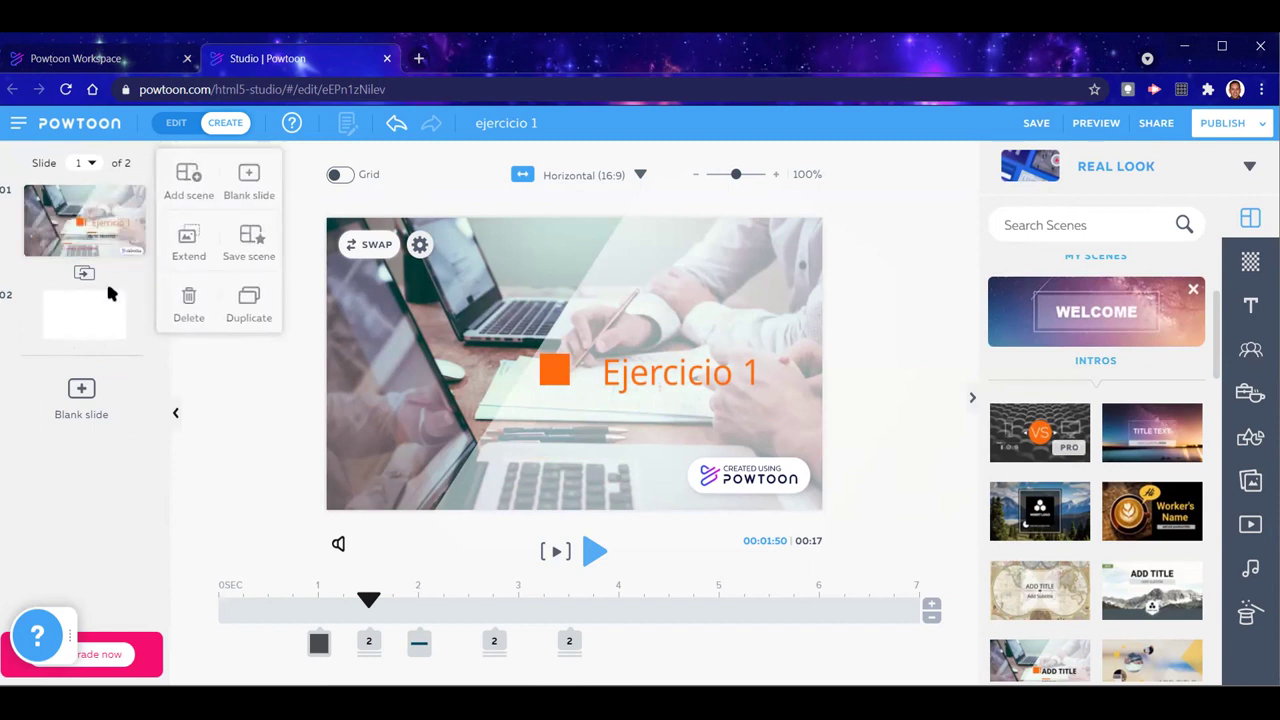
Fill blank slide 2 with the Image Grids scene that has one large frame beside two stacked smaller frames
{"action": "left_click", "coordinate": [92, 323]}
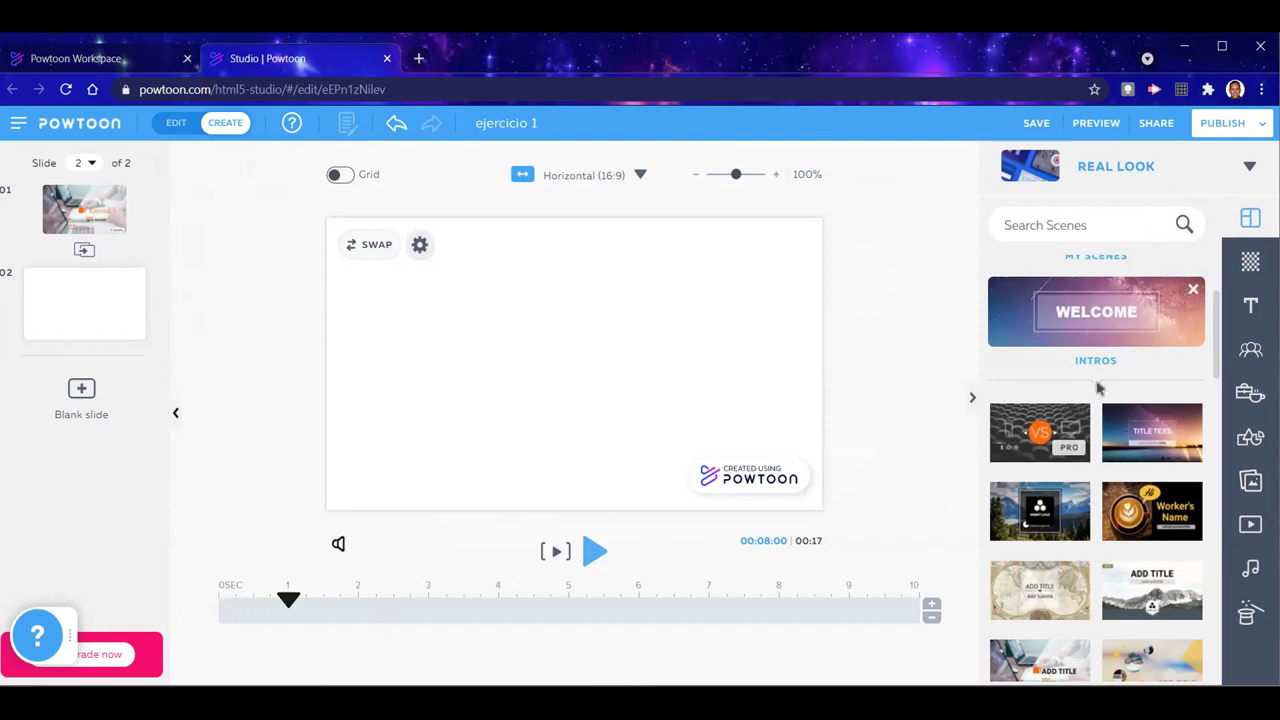
{"action": "left_click", "coordinate": [1193, 292]}
{"action": "scroll", "coordinate": [1100, 500], "scroll_direction": "down", "scroll_amount": 5}
{"action": "scroll", "coordinate": [1098, 511], "scroll_direction": "down", "scroll_amount": 2}
{"action": "scroll", "coordinate": [1098, 511], "scroll_direction": "up", "scroll_amount": 4}
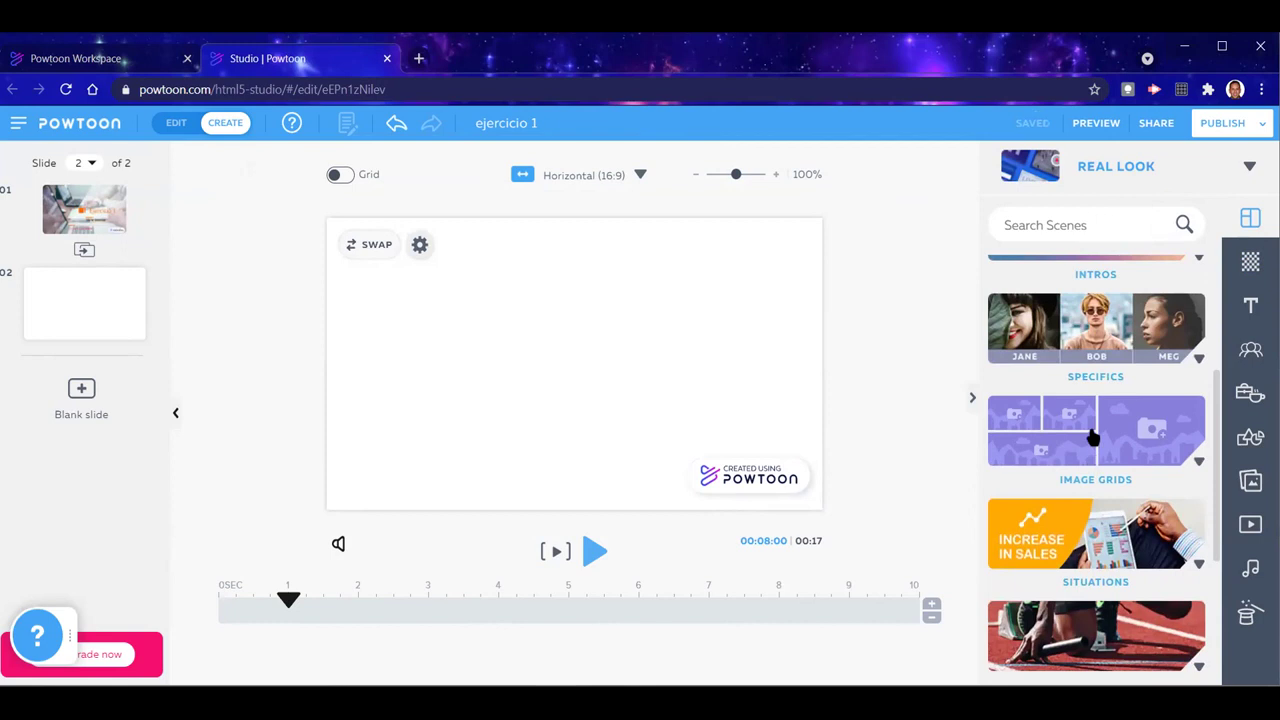
{"action": "left_click", "coordinate": [1093, 437]}
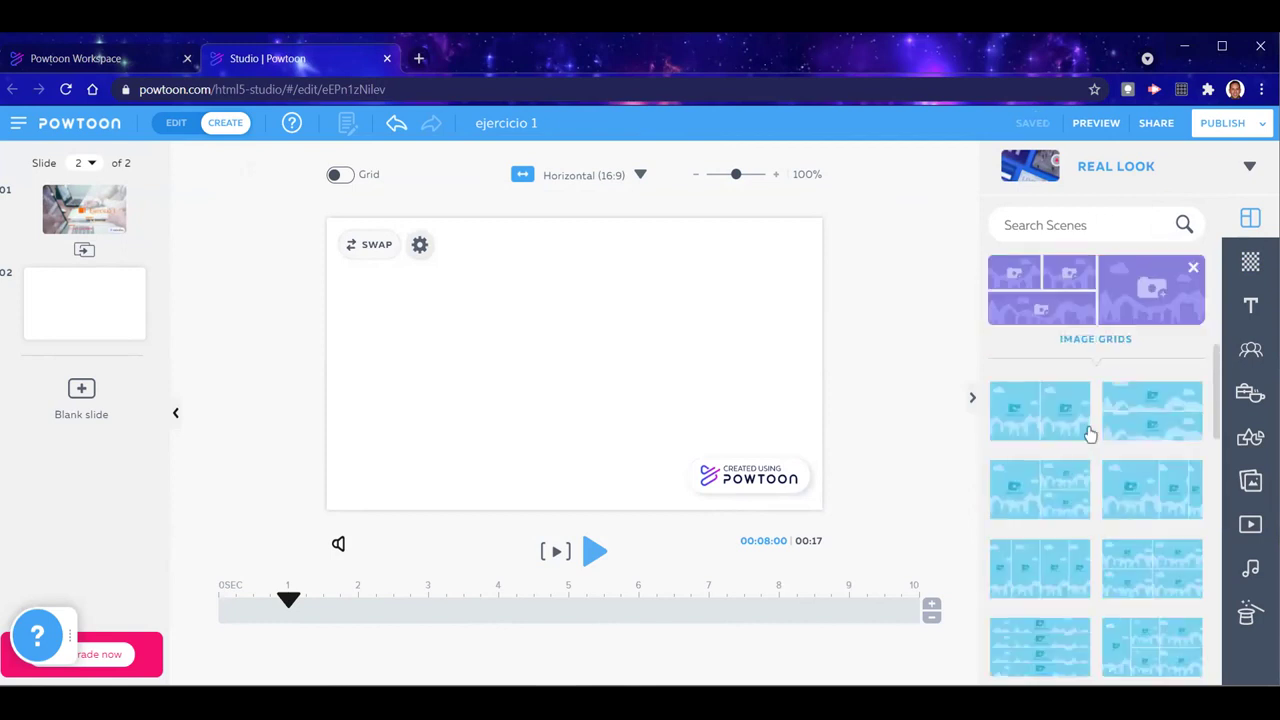
{"action": "left_click", "coordinate": [1029, 500]}
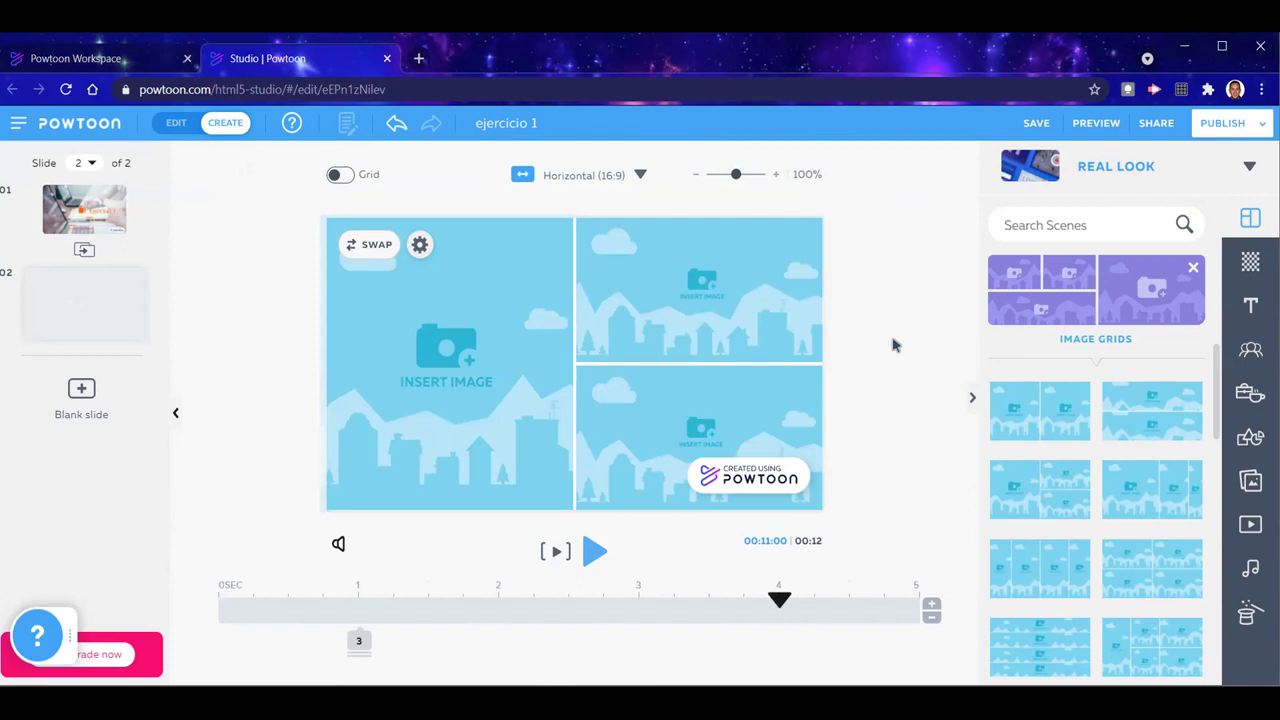
Examine the images offered for the large frame and the upper small frame of the grid on slide 2
{"action": "left_click", "coordinate": [491, 380]}
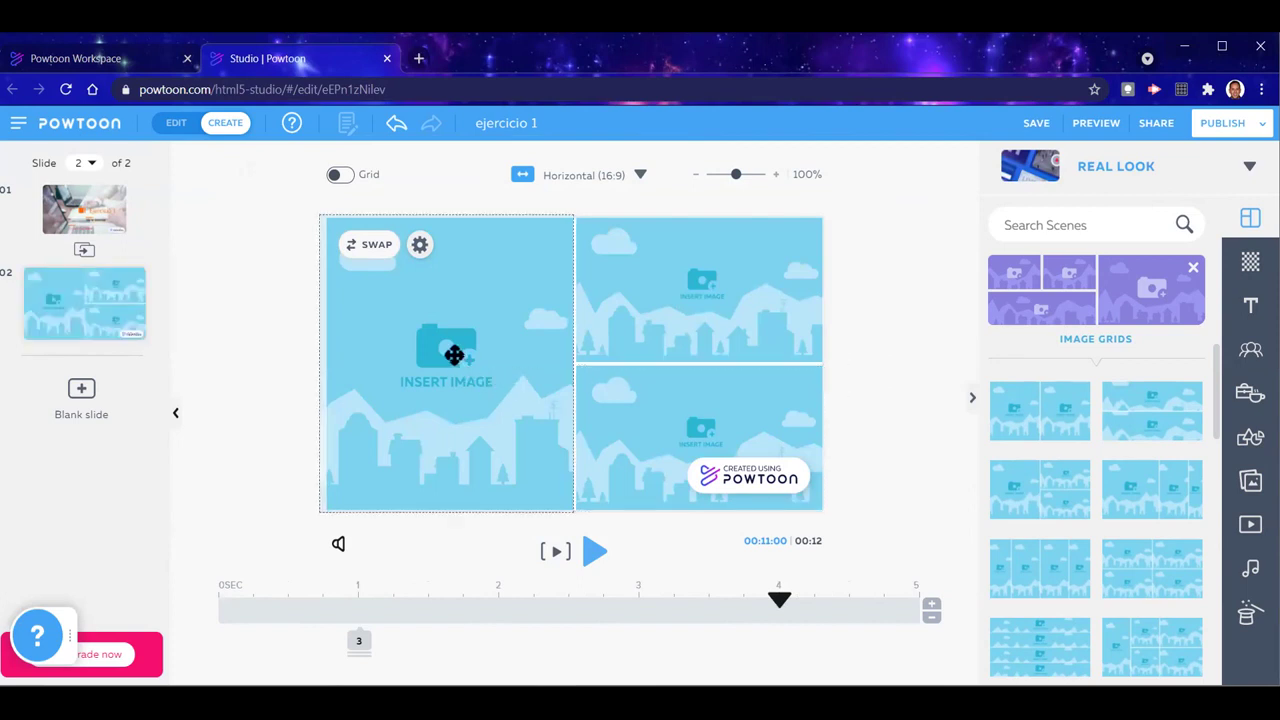
{"action": "left_click", "coordinate": [454, 354]}
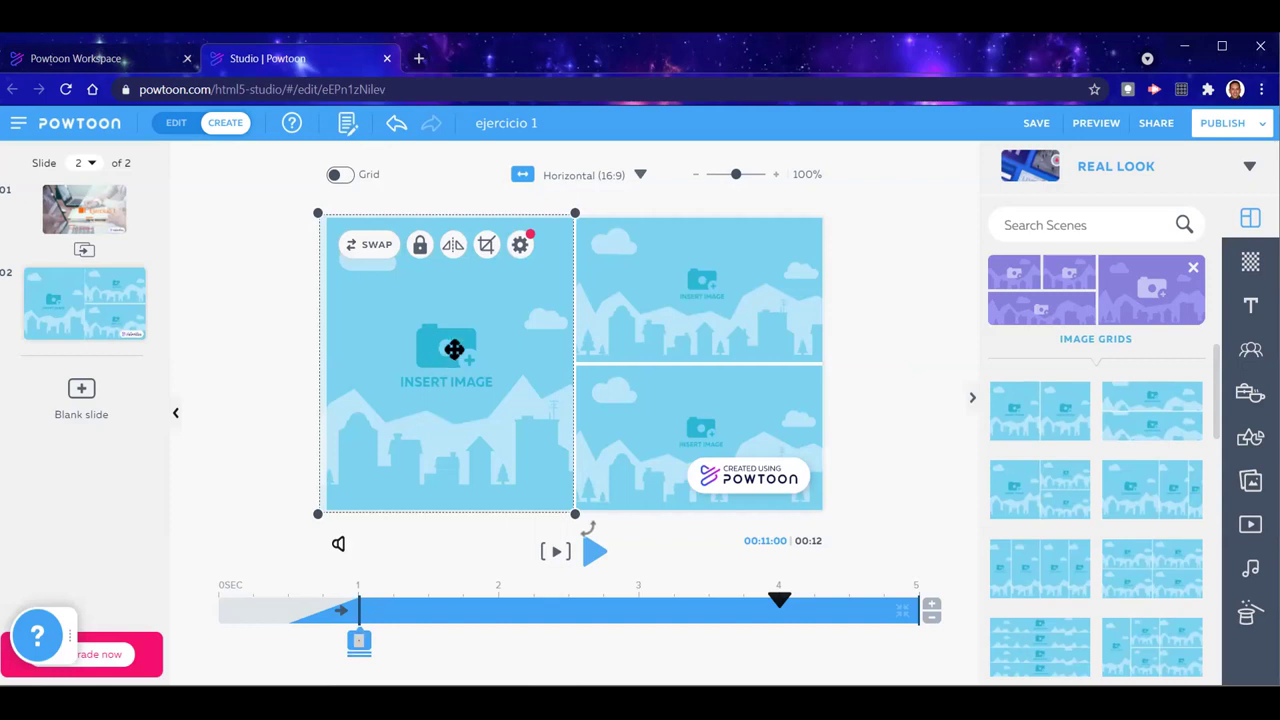
{"action": "left_click", "coordinate": [454, 350]}
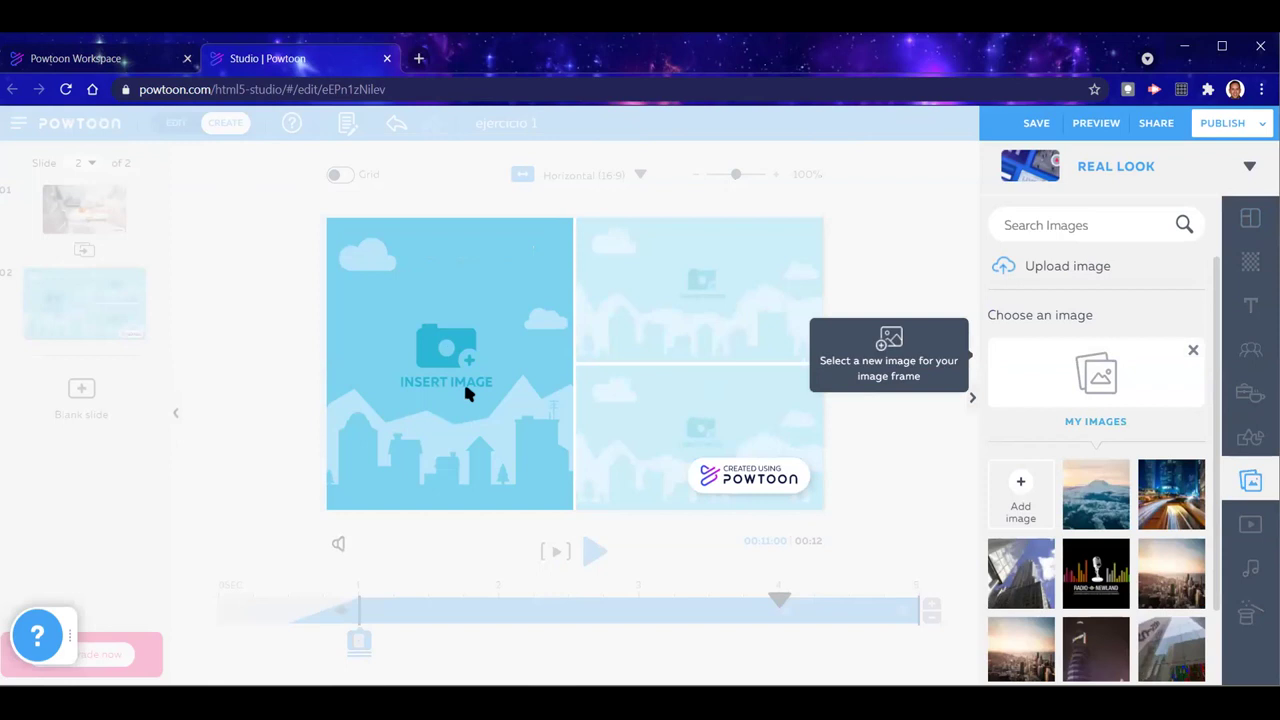
{"action": "left_click", "coordinate": [688, 290]}
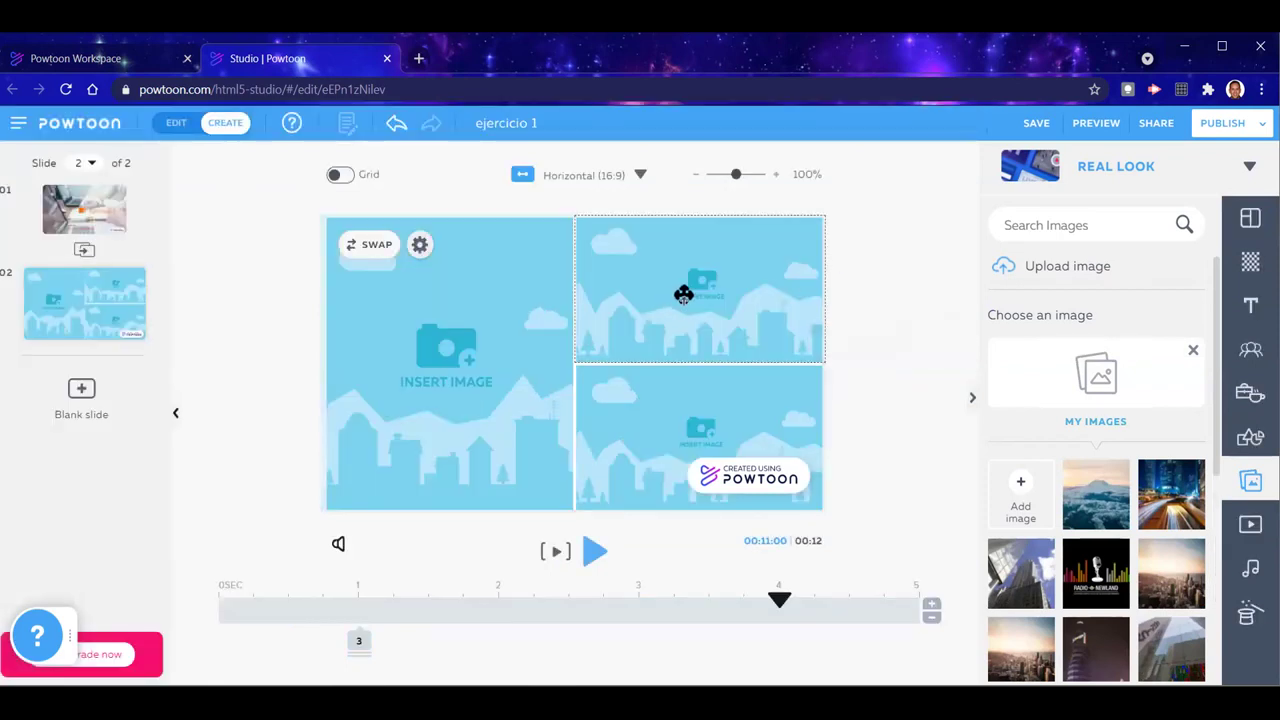
{"action": "left_click", "coordinate": [699, 294]}
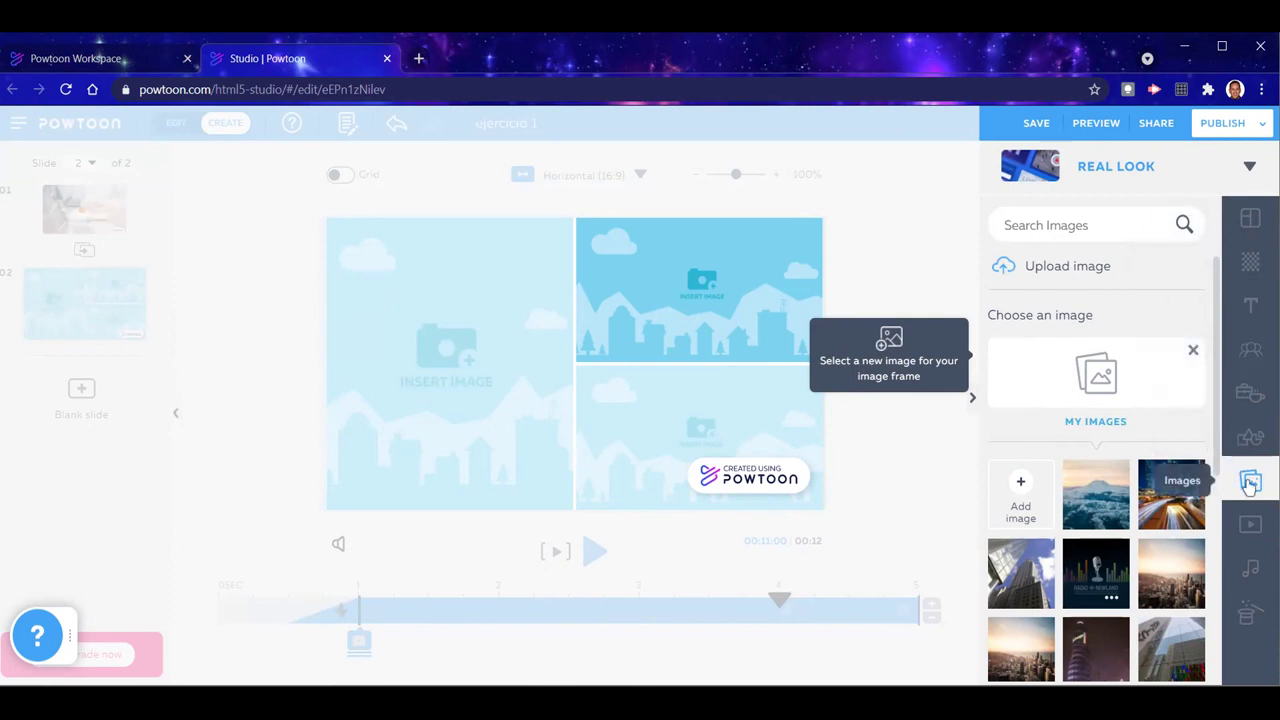
{"action": "left_click", "coordinate": [868, 450]}
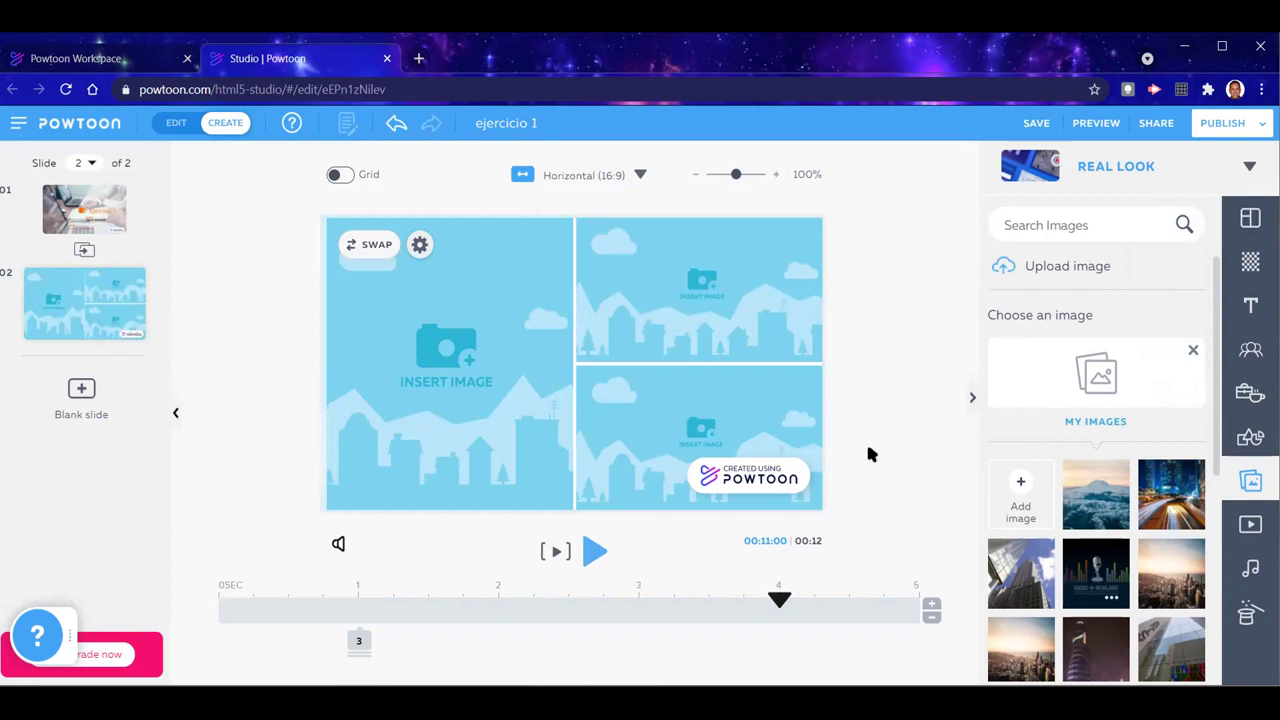
Look through the scene categories beyond Image Grids and add a blank third slide after the image grid slide
{"action": "mouse_move", "coordinate": [110, 314]}
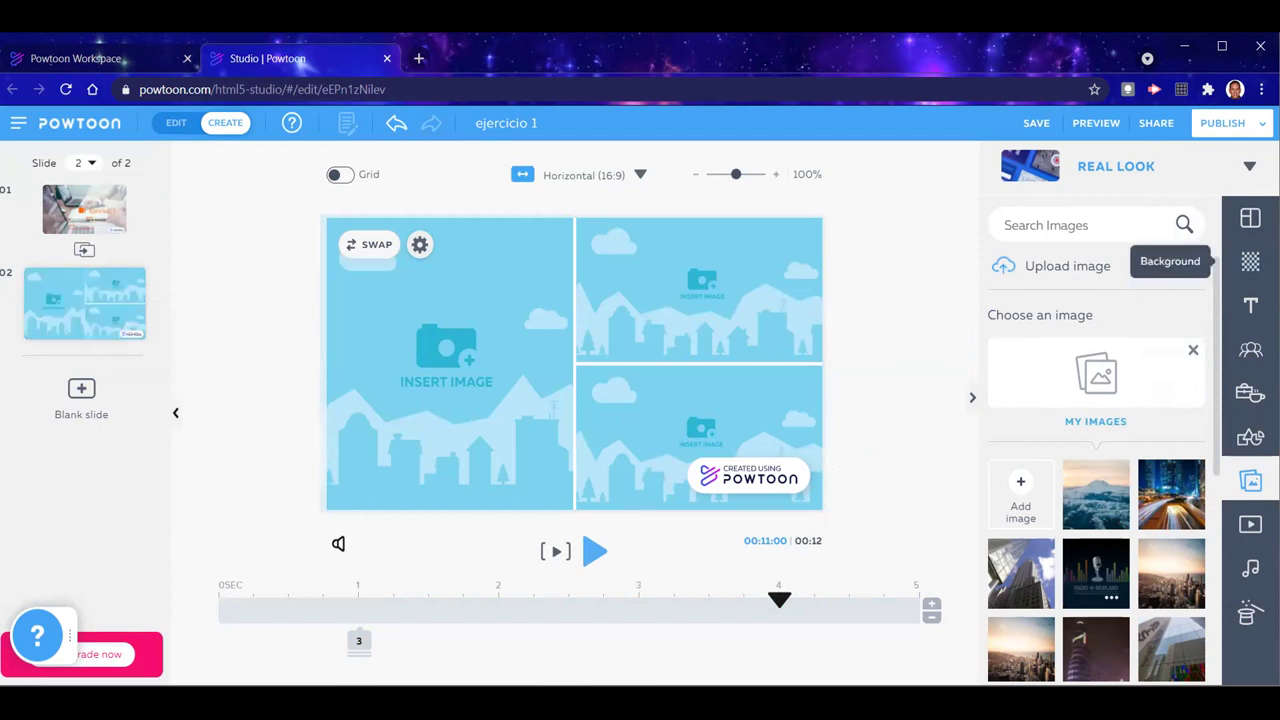
{"action": "left_click", "coordinate": [1250, 220]}
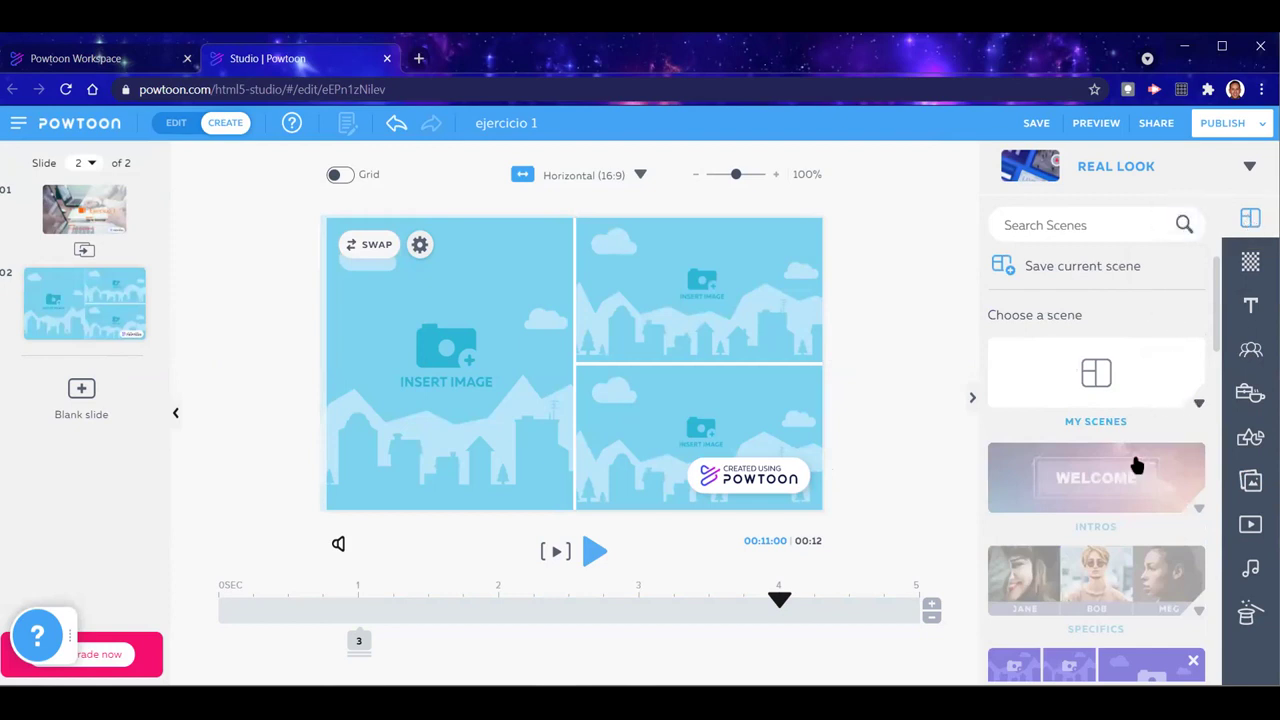
{"action": "scroll", "coordinate": [1137, 465], "scroll_direction": "down", "scroll_amount": 3}
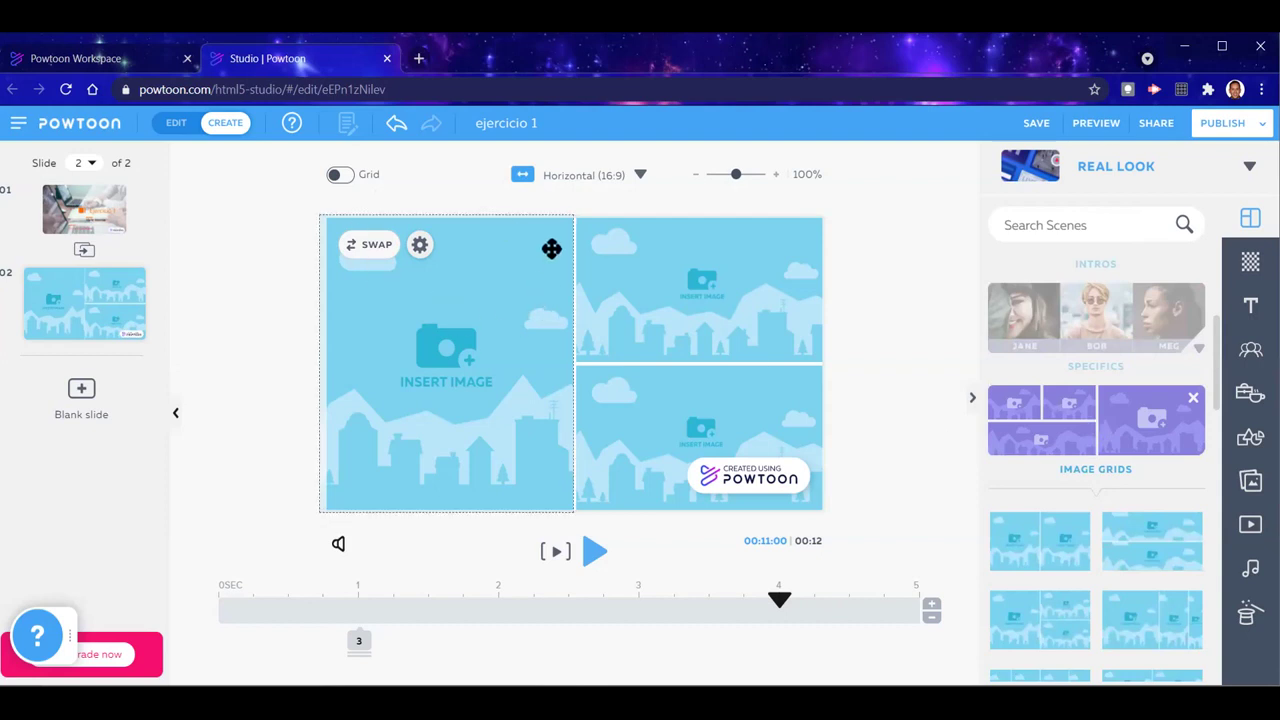
{"action": "left_click", "coordinate": [465, 382]}
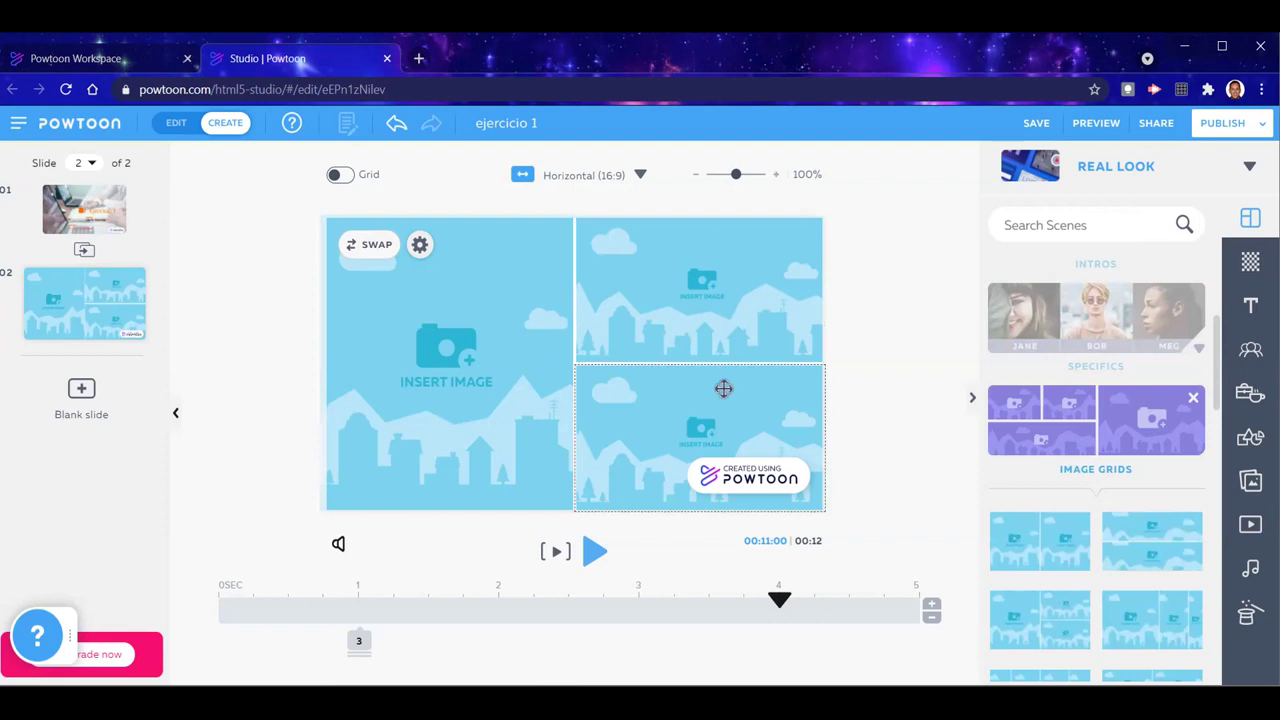
{"action": "left_click", "coordinate": [1193, 399]}
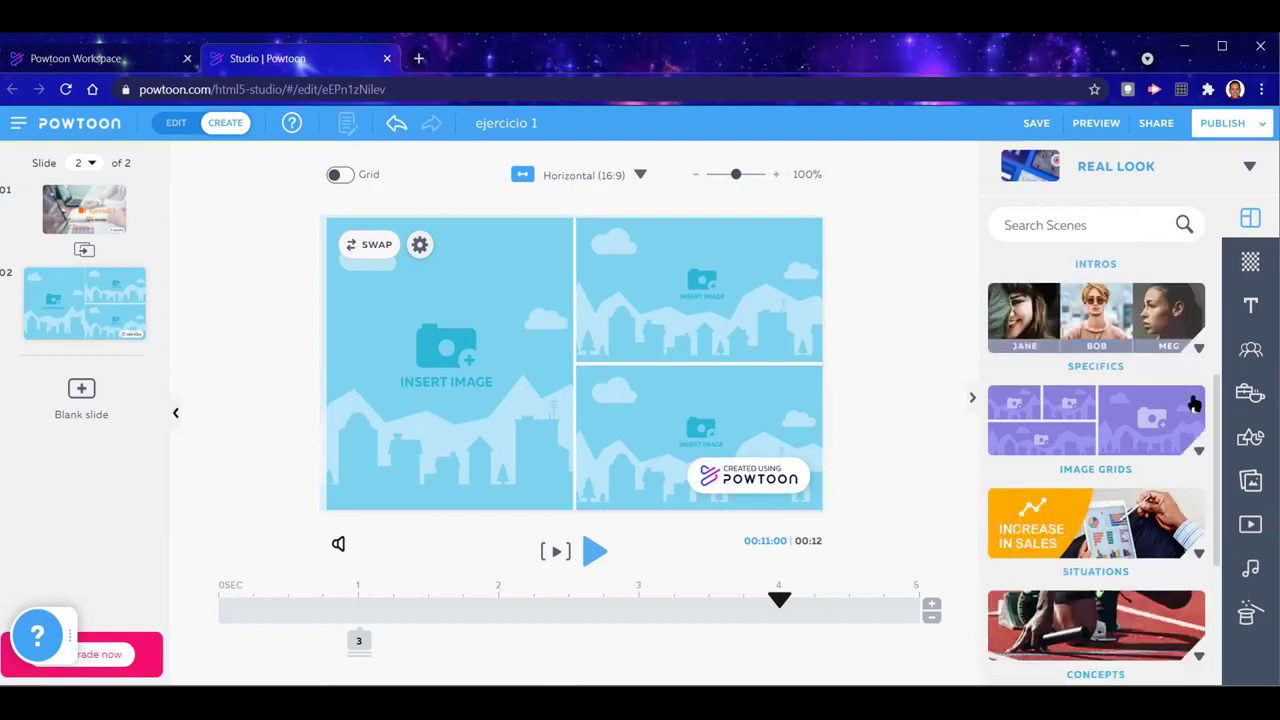
{"action": "scroll", "coordinate": [1122, 560], "scroll_direction": "down", "scroll_amount": 3}
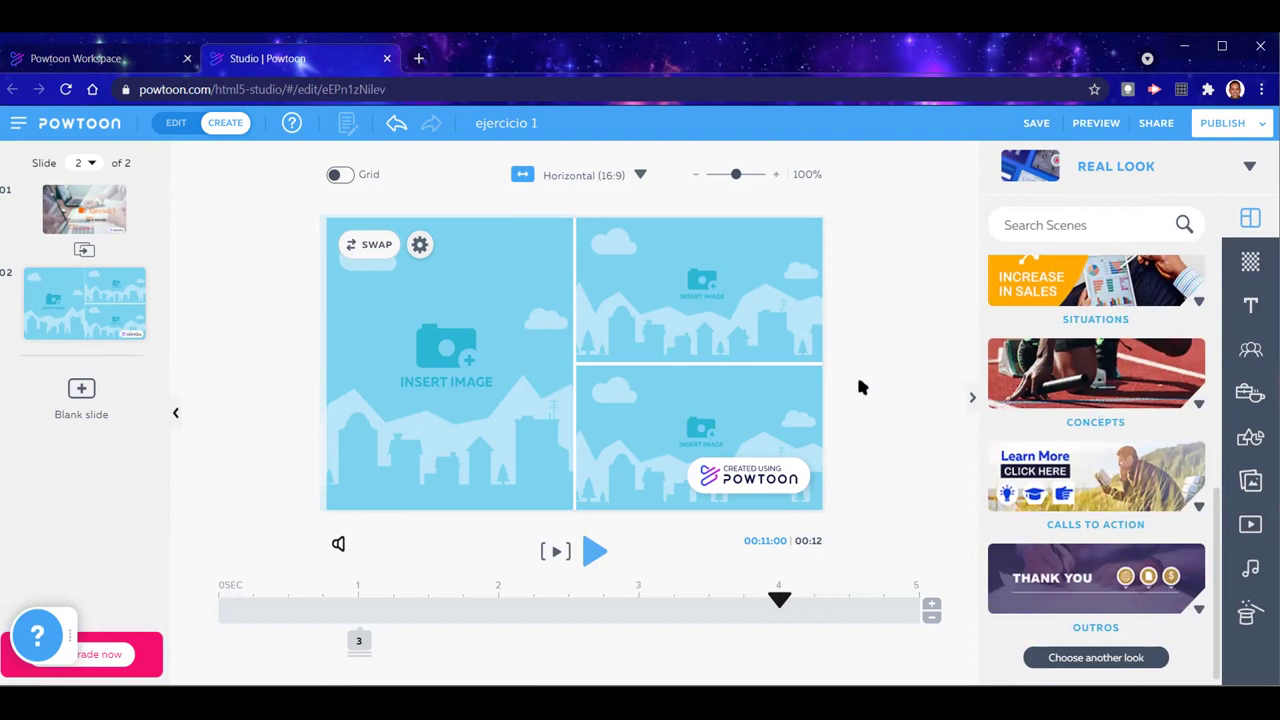
{"action": "left_click", "coordinate": [81, 389]}
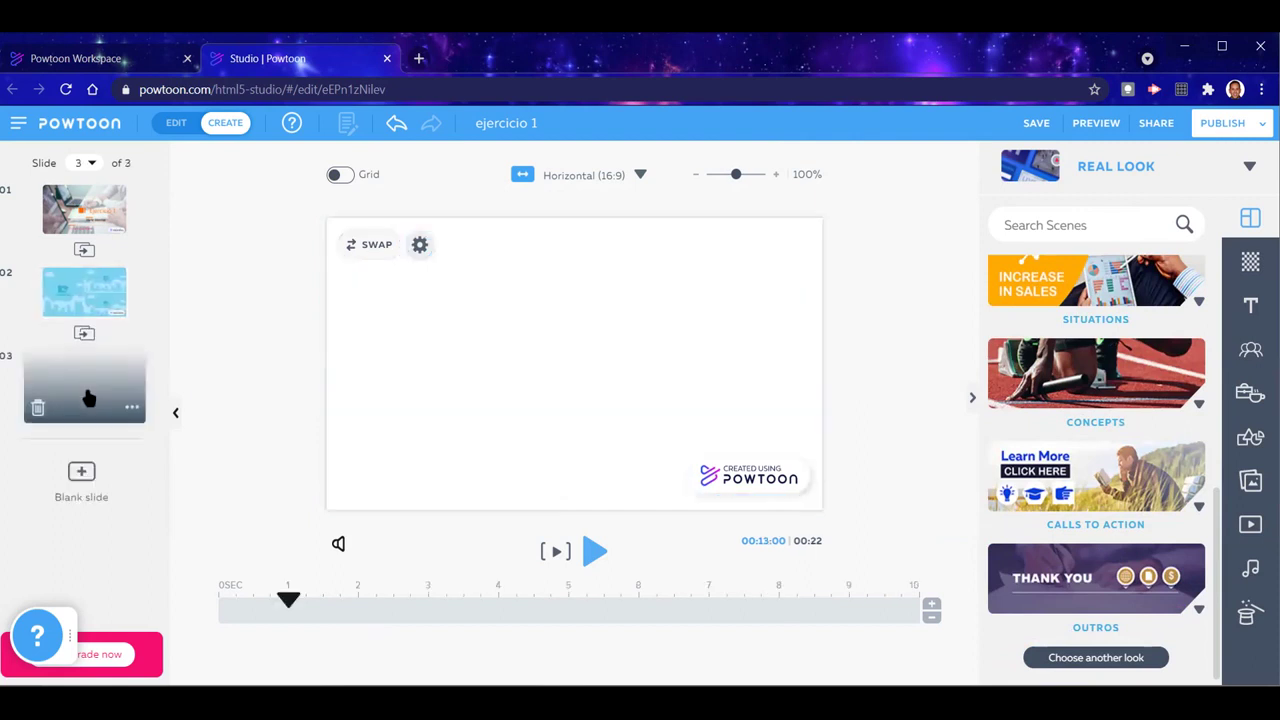
Fill blank slide 3 with the "SUCCESS!" mountain scene from the Concepts category
{"action": "left_click", "coordinate": [1127, 370]}
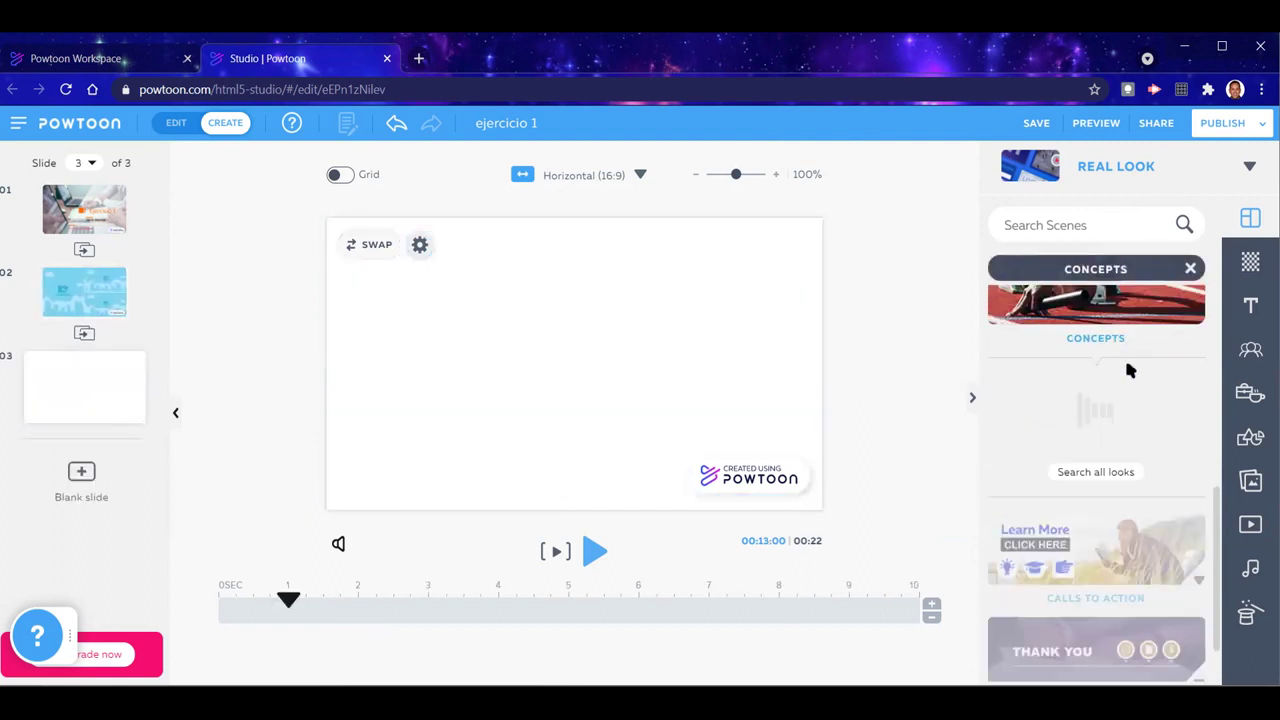
{"action": "scroll", "coordinate": [1113, 458], "scroll_direction": "down", "scroll_amount": 5}
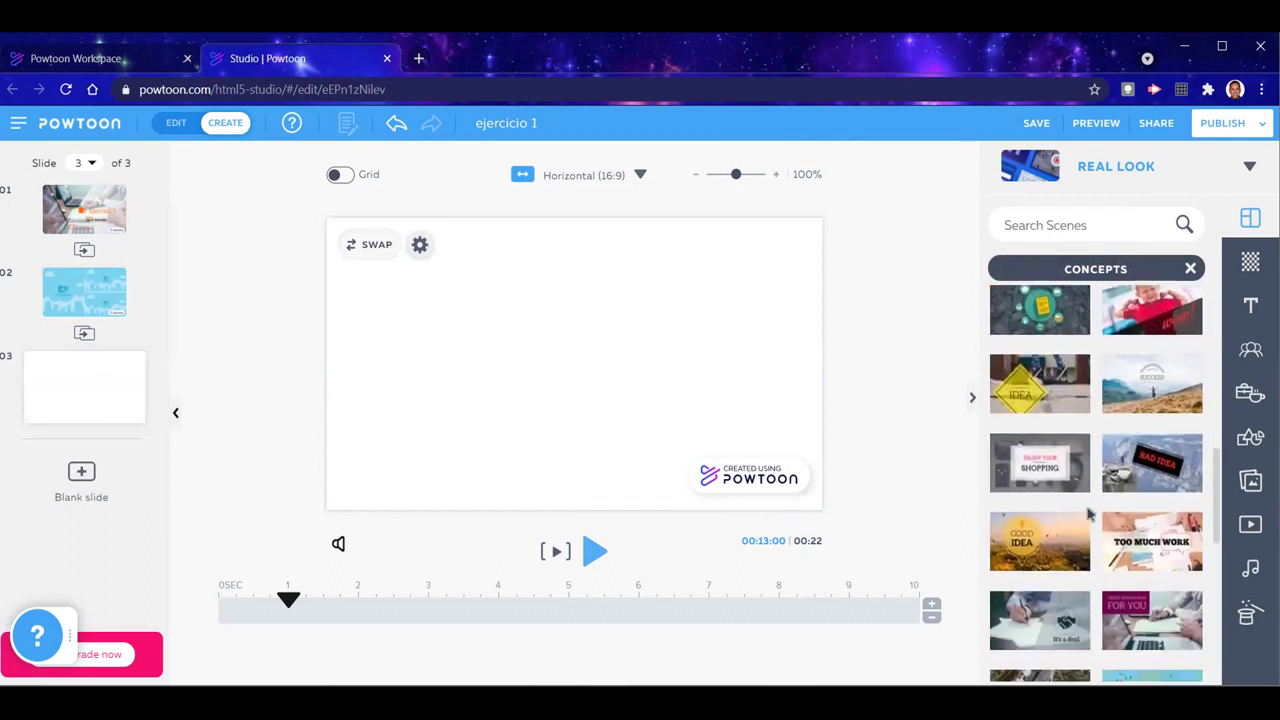
{"action": "scroll", "coordinate": [1090, 515], "scroll_direction": "down", "scroll_amount": 3}
{"action": "scroll", "coordinate": [1120, 450], "scroll_direction": "up", "scroll_amount": 3}
{"action": "left_click", "coordinate": [1143, 395]}
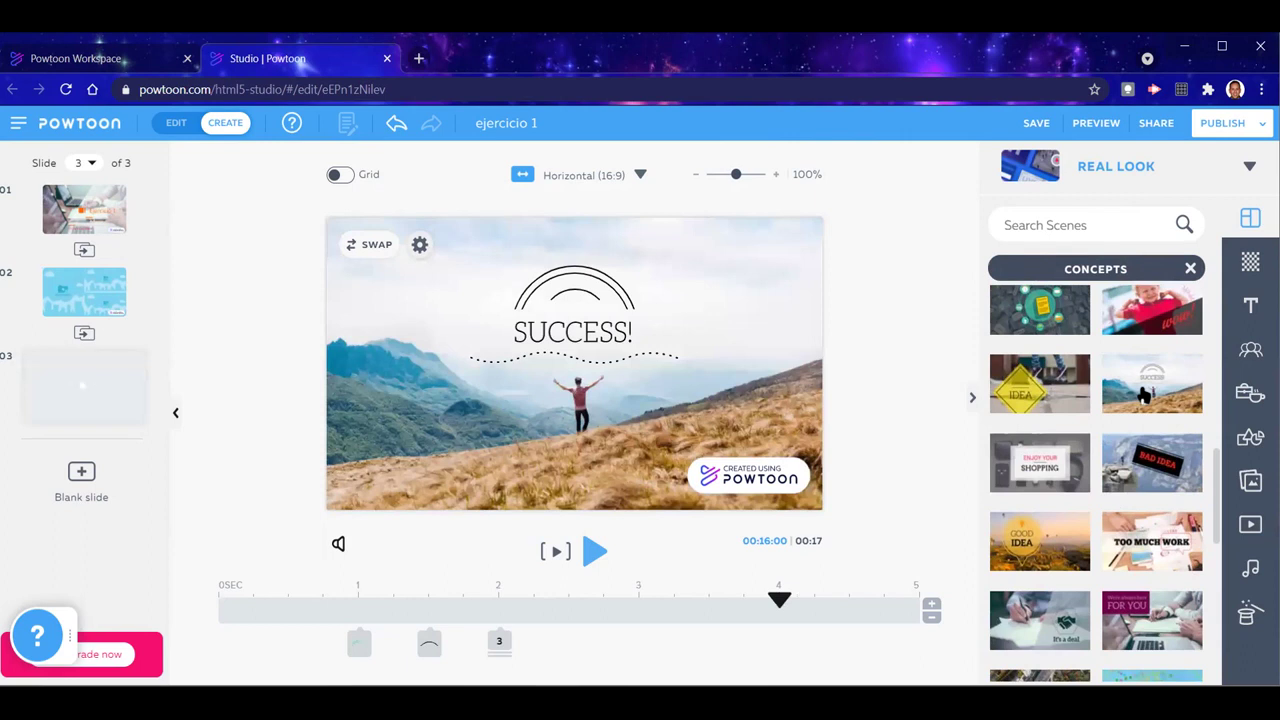
Replace the "SUCCESS!" title on slide 3 with "PUEDES LOGRARLO"
{"action": "left_click", "coordinate": [595, 335]}
{"action": "left_click", "coordinate": [918, 362]}
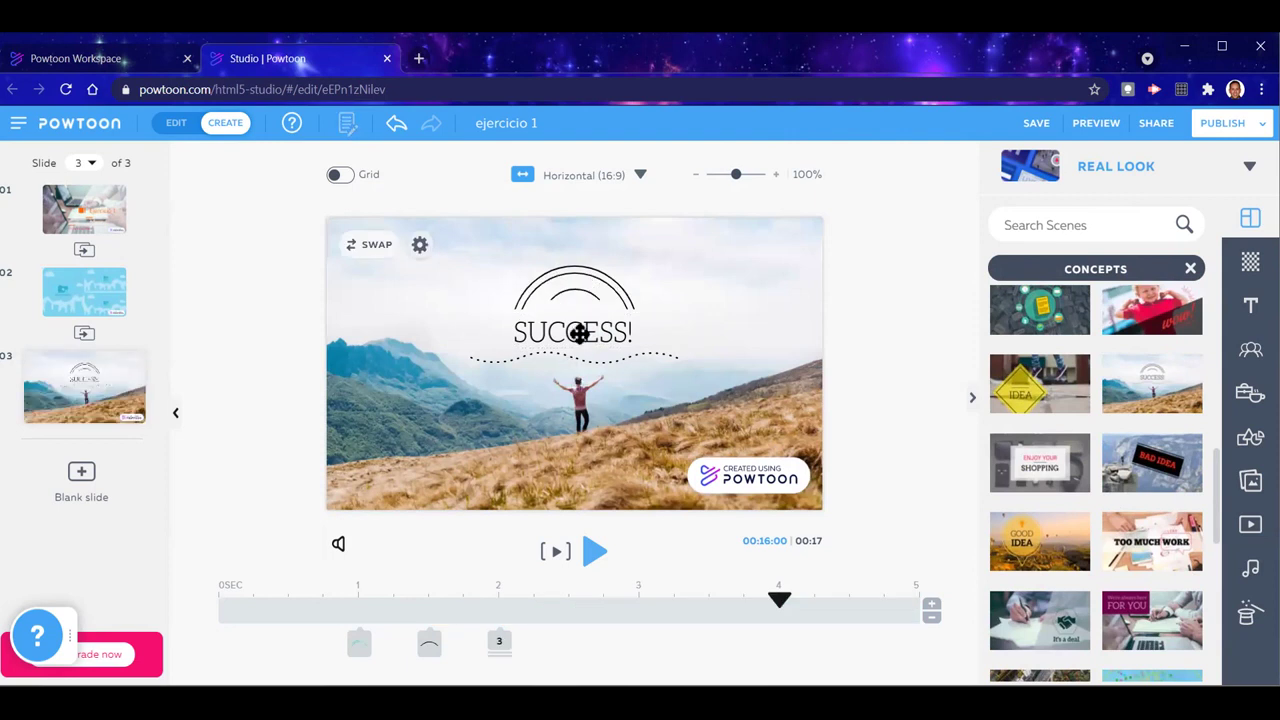
{"action": "double_click", "coordinate": [579, 332]}
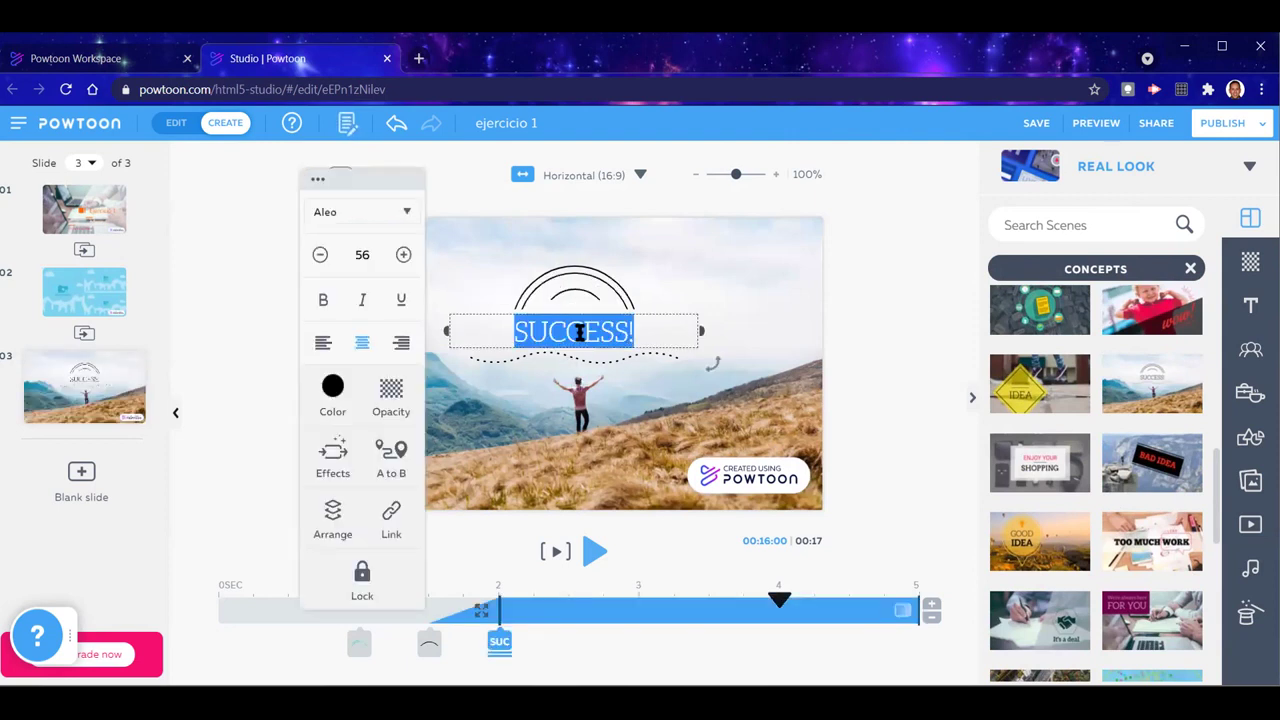
{"action": "key", "text": "BackSpace"}
{"action": "type", "text": "a"}
{"action": "key", "text": "BackSpace"}
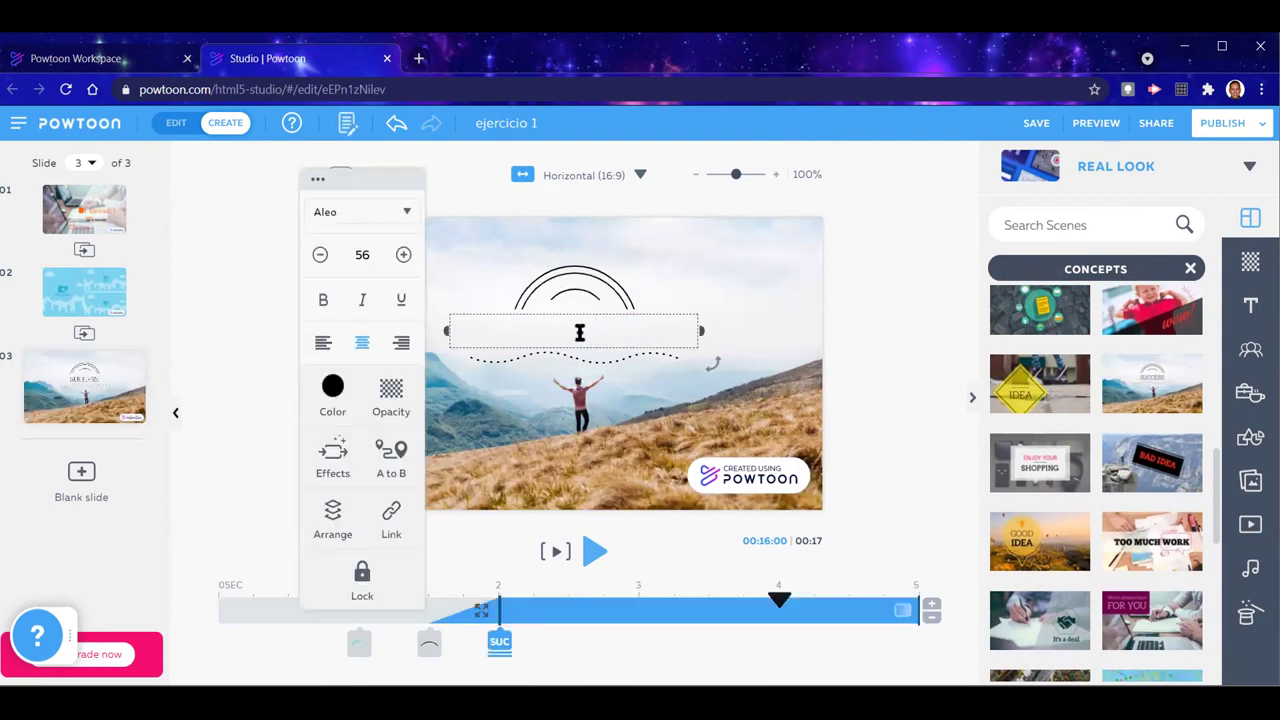
{"action": "type", "text": "PUEDES L"}
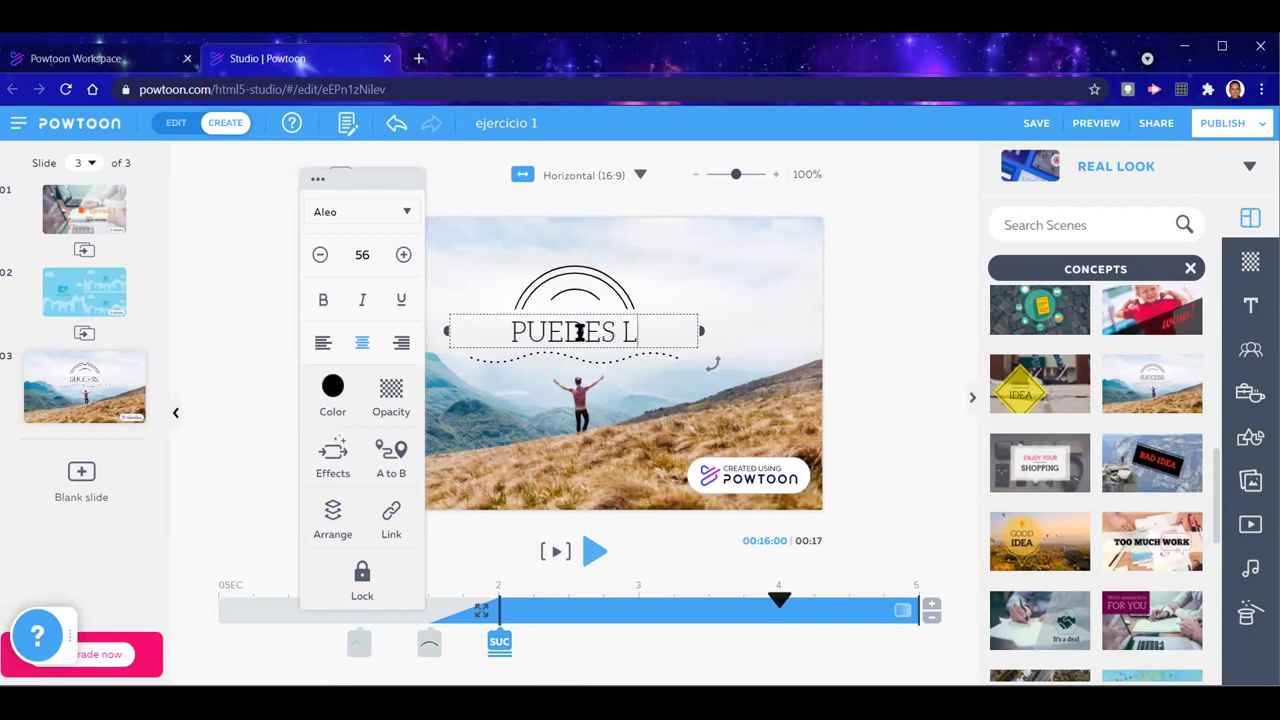
{"action": "type", "text": "OGRARLO"}
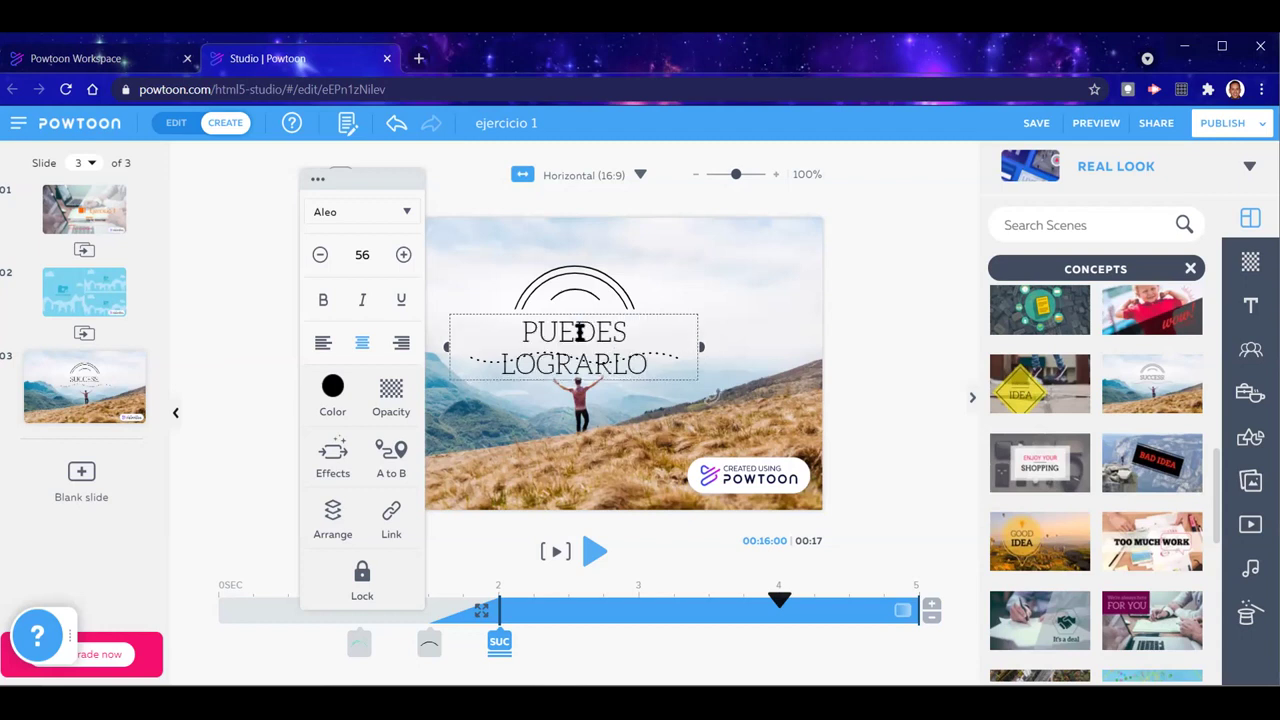
Move the right half of the dotted wave below the two-line title and nudge the title slightly upward
{"action": "left_click", "coordinate": [670, 366]}
{"action": "left_click_drag", "start_coordinate": [670, 366], "coordinate": [674, 390]}
{"action": "mouse_move", "coordinate": [479, 361]}
{"action": "left_mouse_down"}
{"action": "mouse_move", "coordinate": [467, 383]}
{"action": "mouse_move", "coordinate": [452, 356]}
{"action": "mouse_move", "coordinate": [480, 353]}
{"action": "left_mouse_up"}
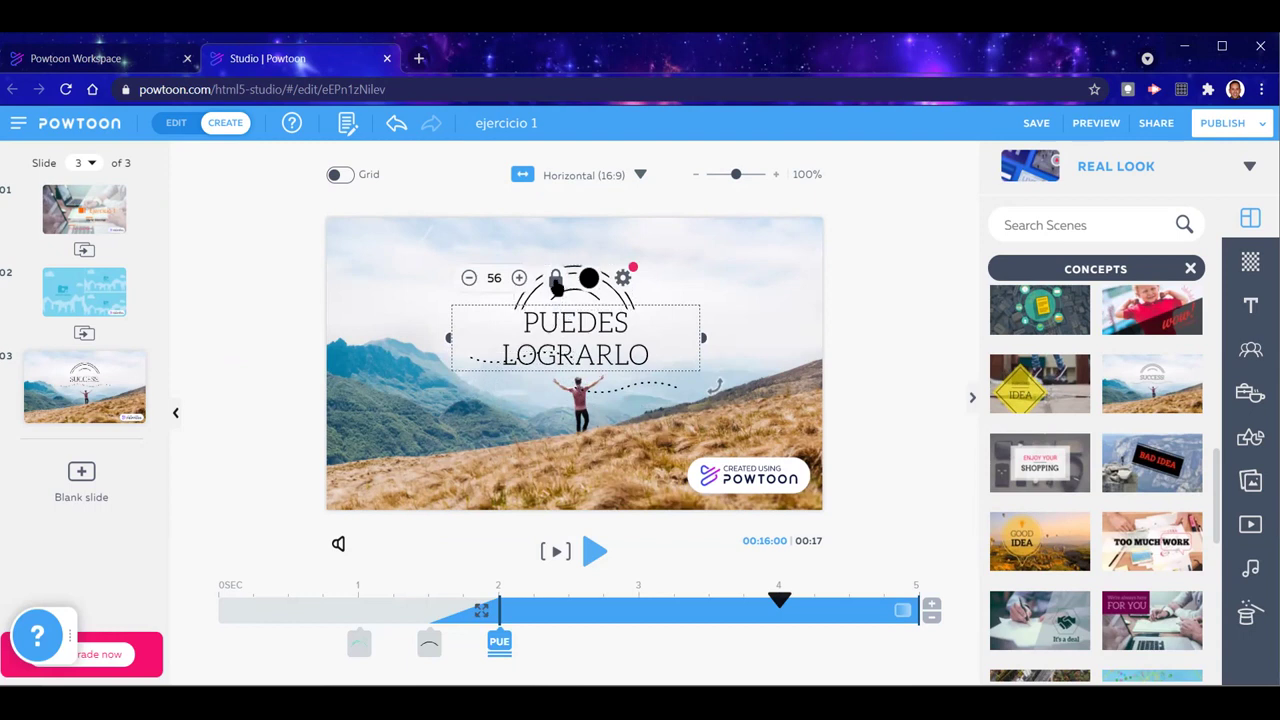
Lock the title, move the left half of the dotted wave down level with the right half, and unlock the title
{"action": "left_click", "coordinate": [556, 284]}
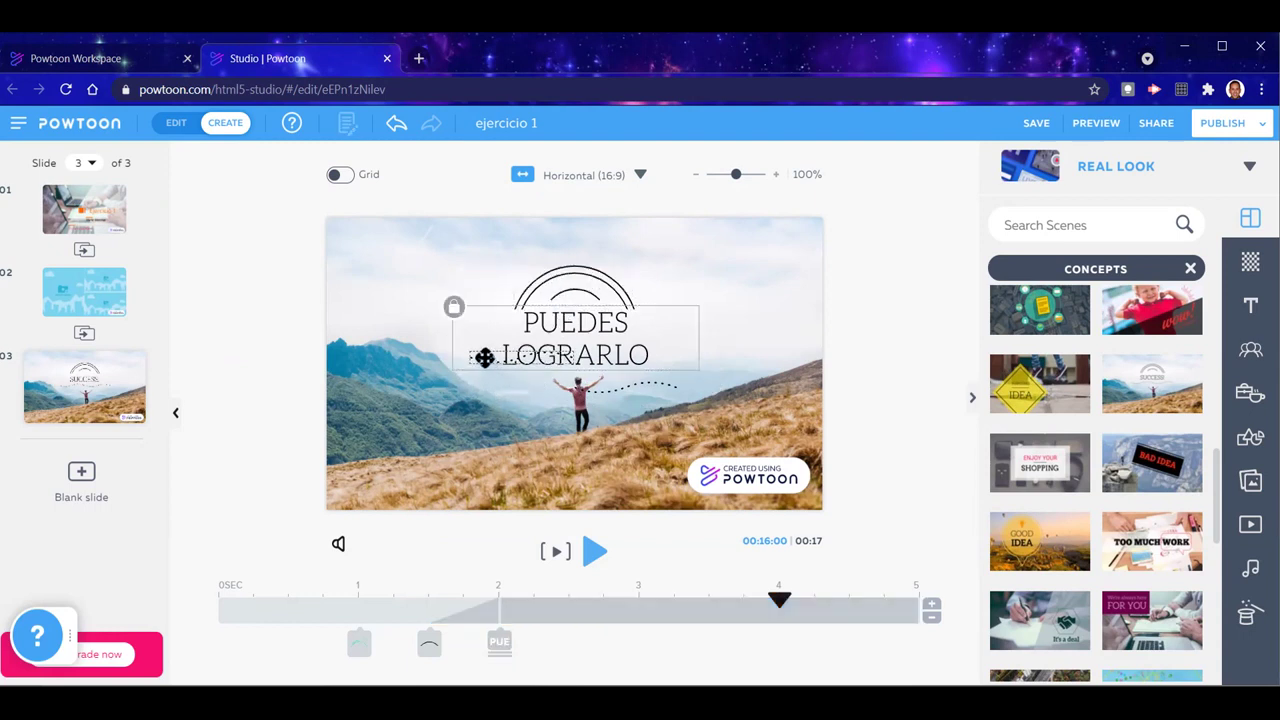
{"action": "left_click", "coordinate": [471, 374]}
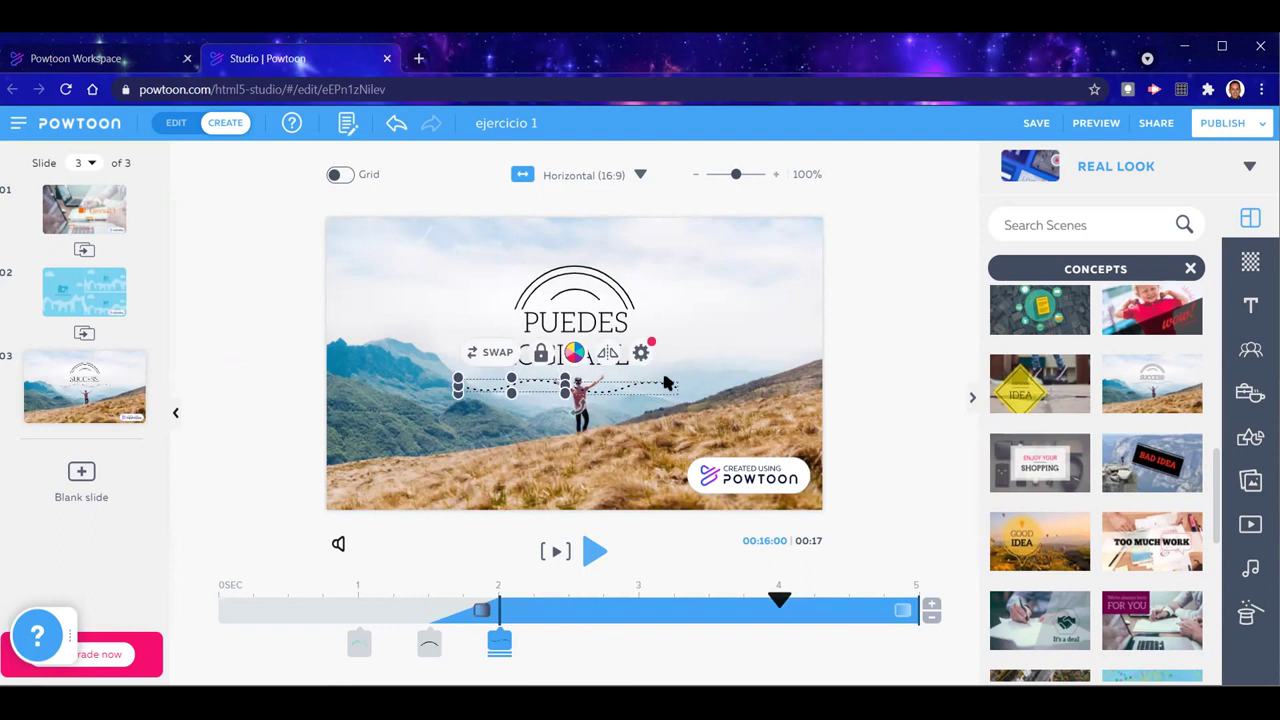
{"action": "left_click", "coordinate": [766, 322]}
{"action": "left_click", "coordinate": [626, 305]}
{"action": "left_click", "coordinate": [533, 357]}
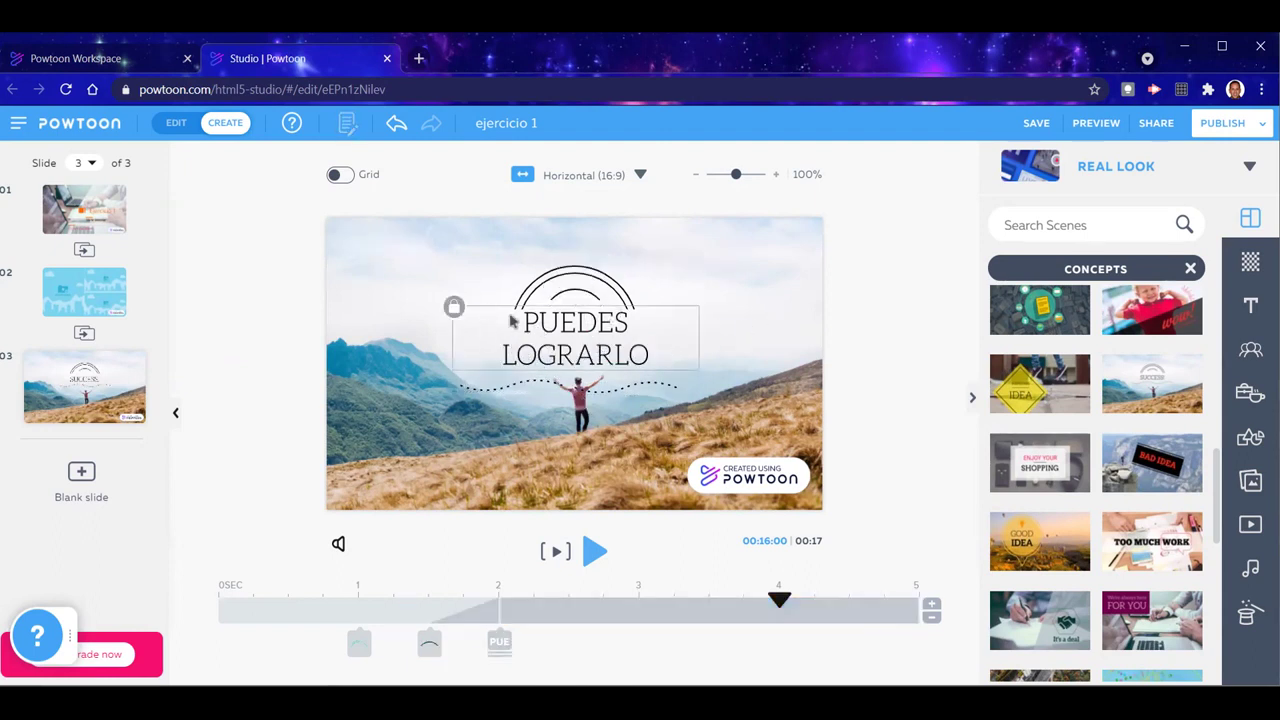
{"action": "left_click", "coordinate": [453, 310]}
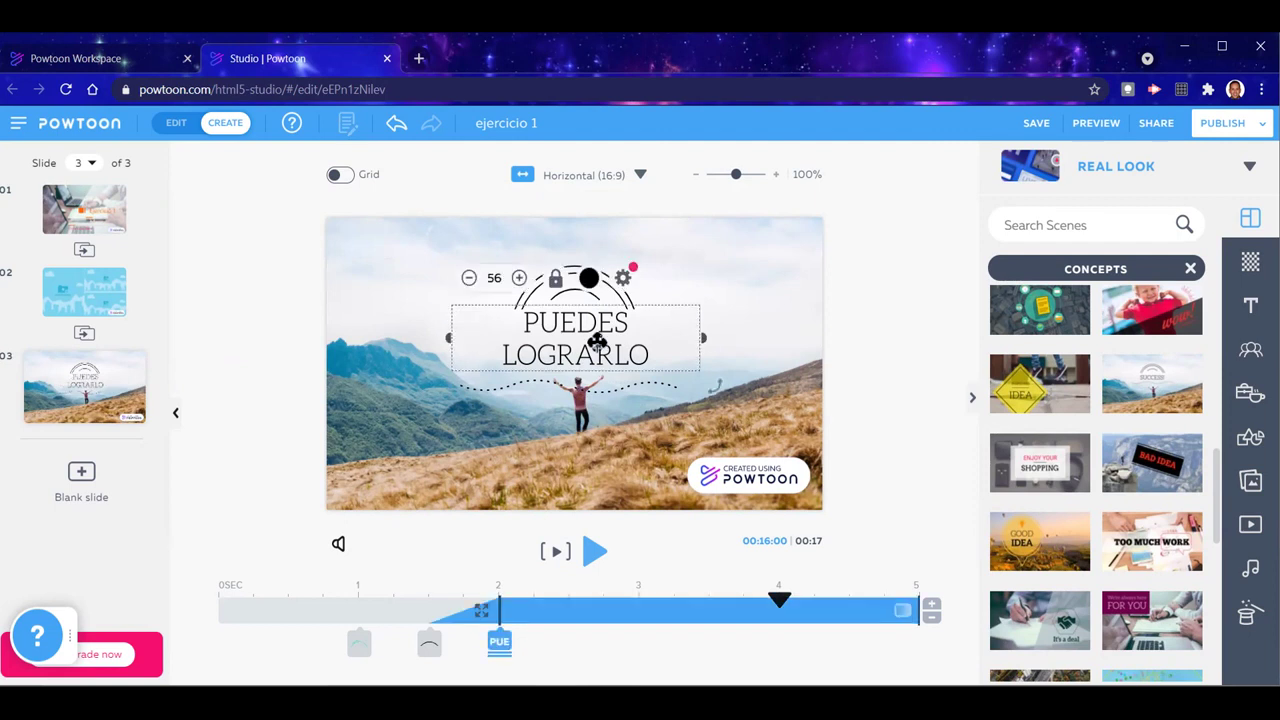
{"action": "left_click", "coordinate": [870, 353]}
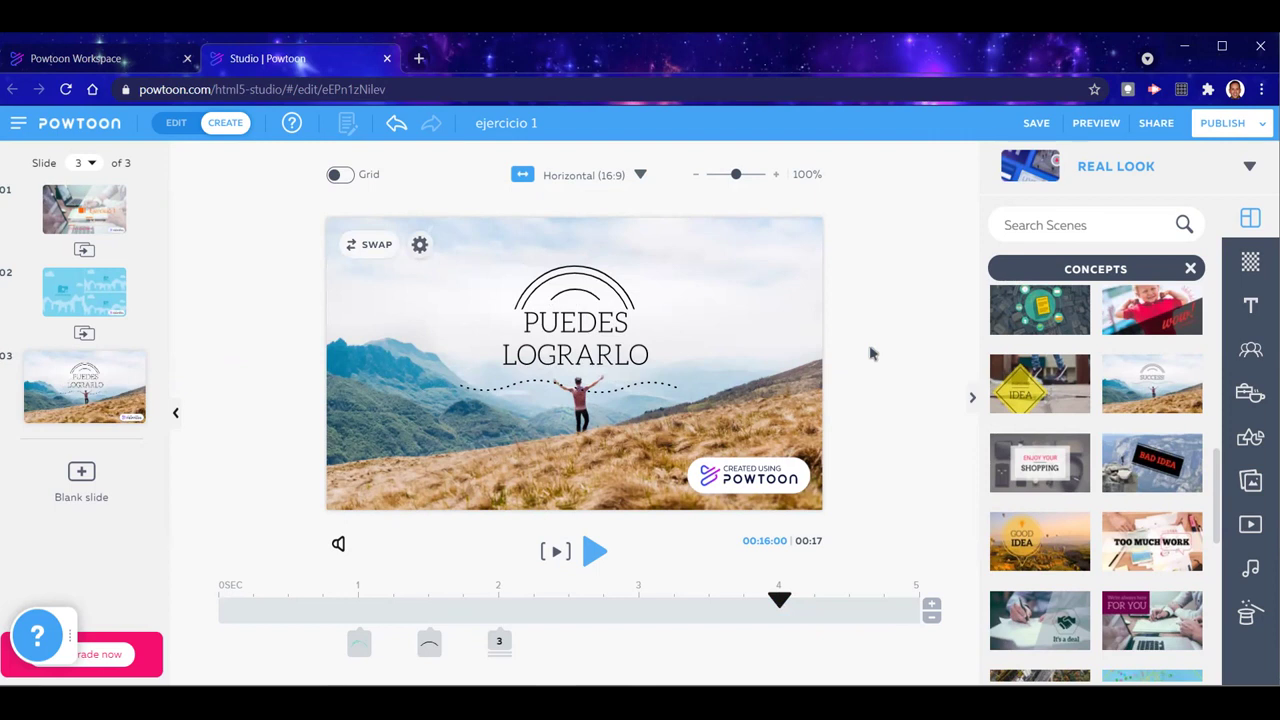
{"action": "left_click", "coordinate": [535, 312]}
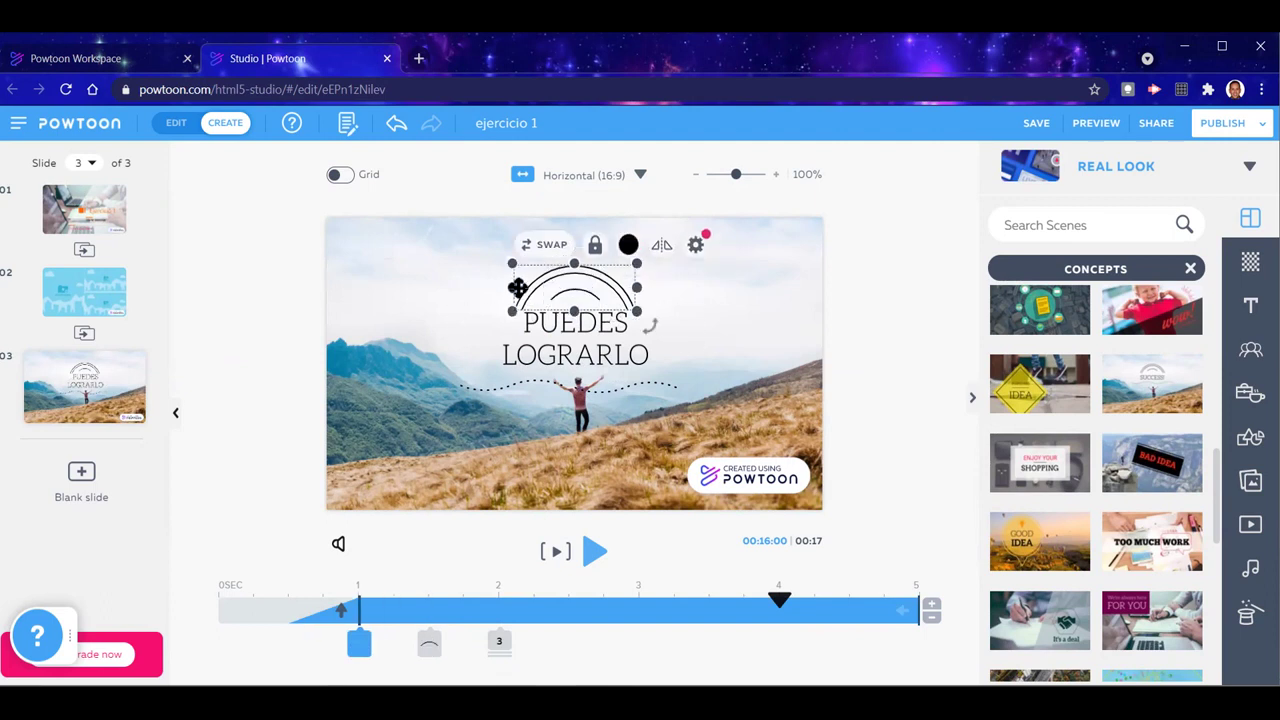
{"action": "left_click", "coordinate": [842, 352]}
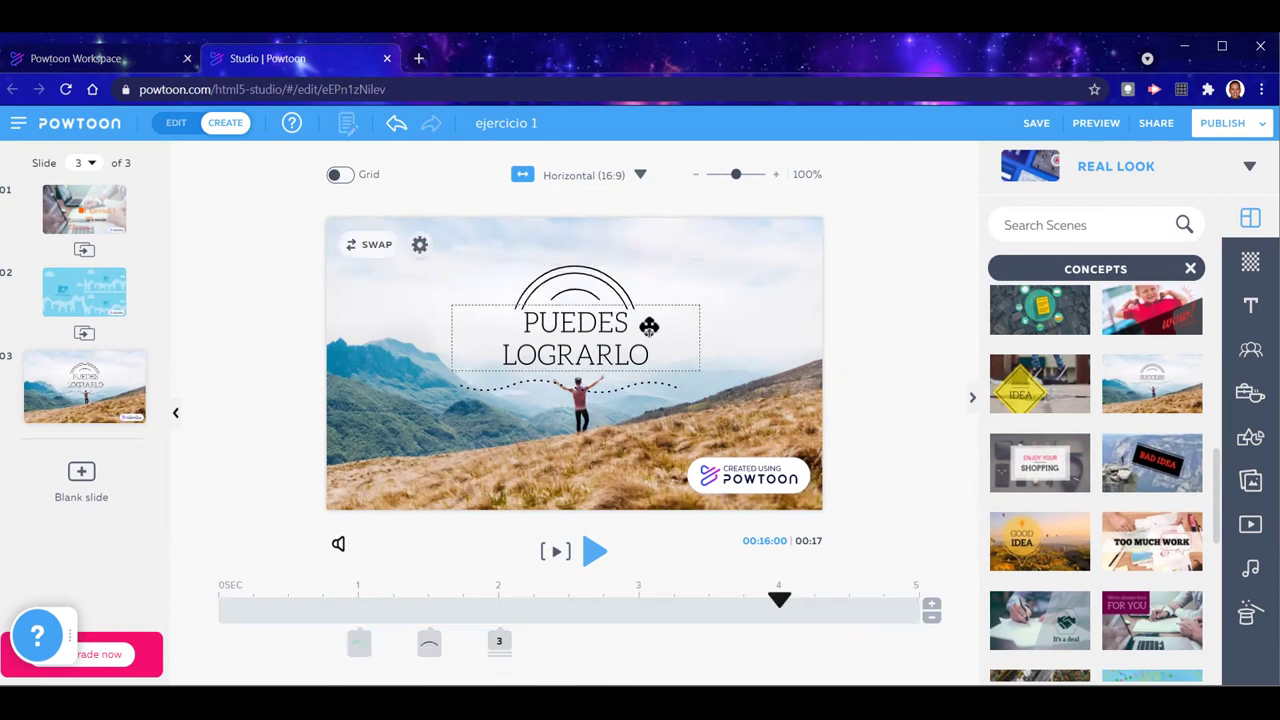
{"action": "left_click", "coordinate": [629, 330]}
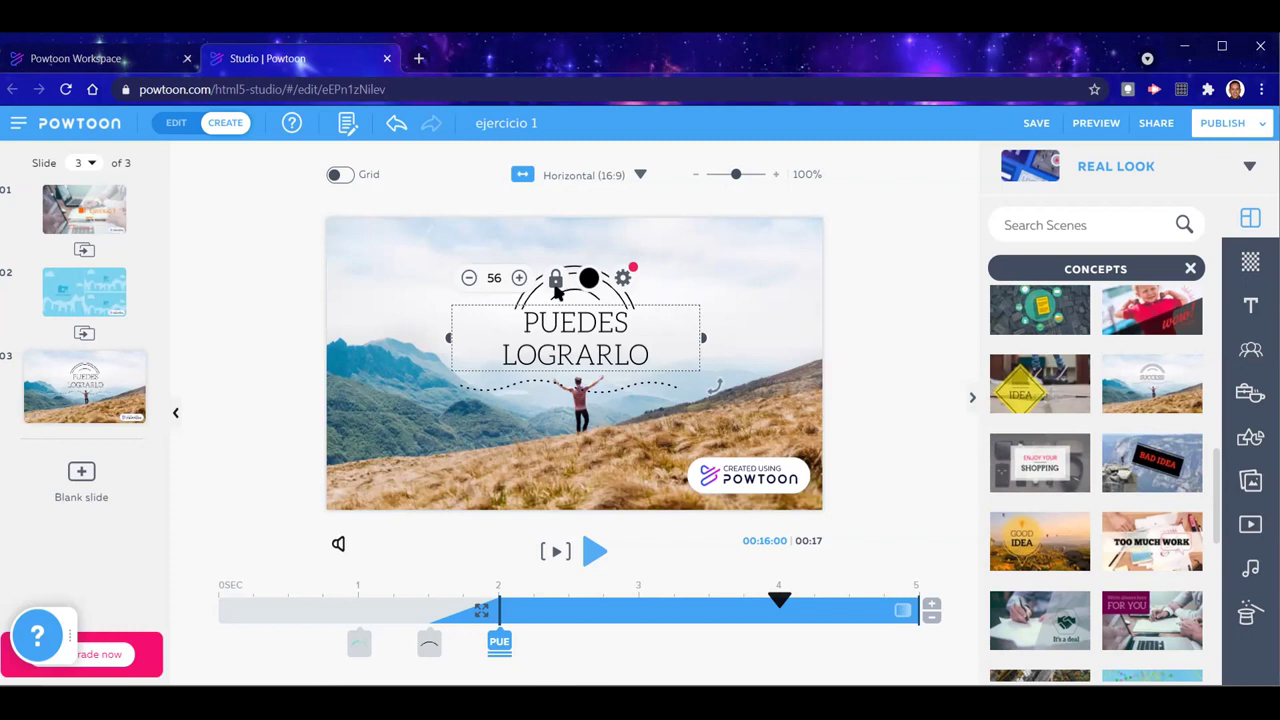
{"action": "left_click", "coordinate": [850, 456]}
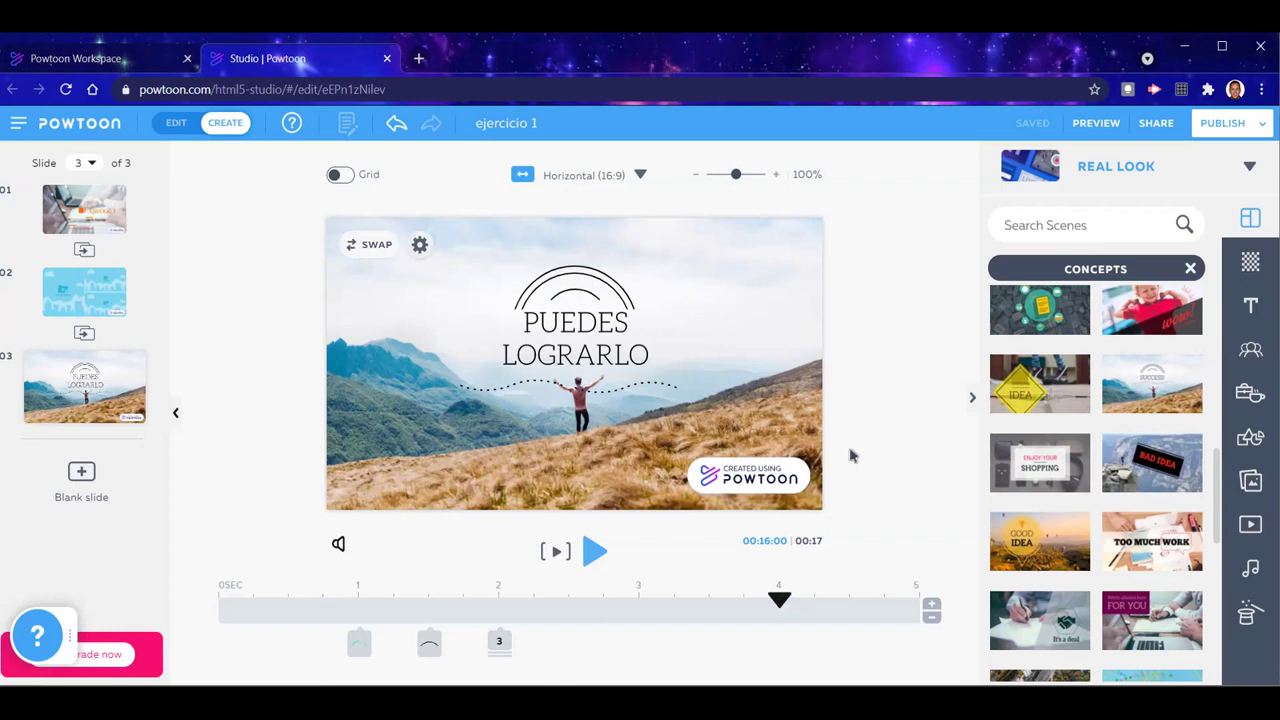
{"action": "scroll", "coordinate": [1100, 466], "scroll_direction": "down", "scroll_amount": 10}
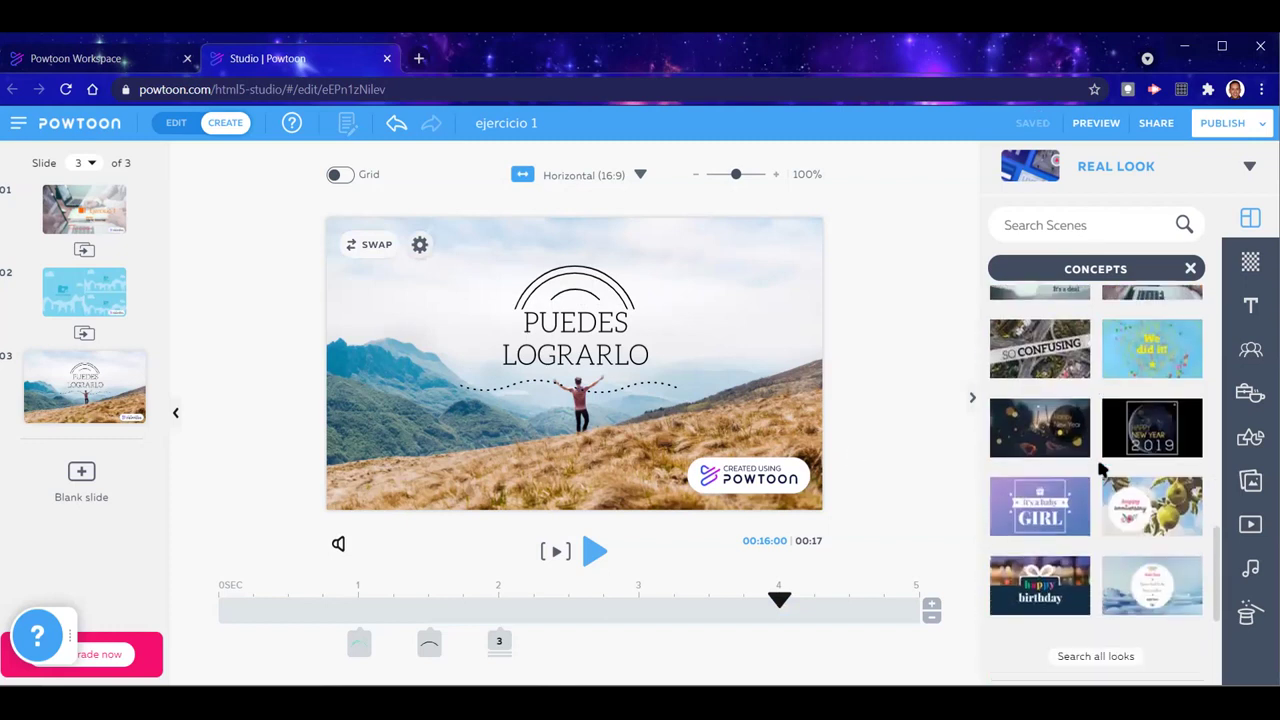
{"action": "scroll", "coordinate": [1100, 470], "scroll_direction": "up", "scroll_amount": 10}
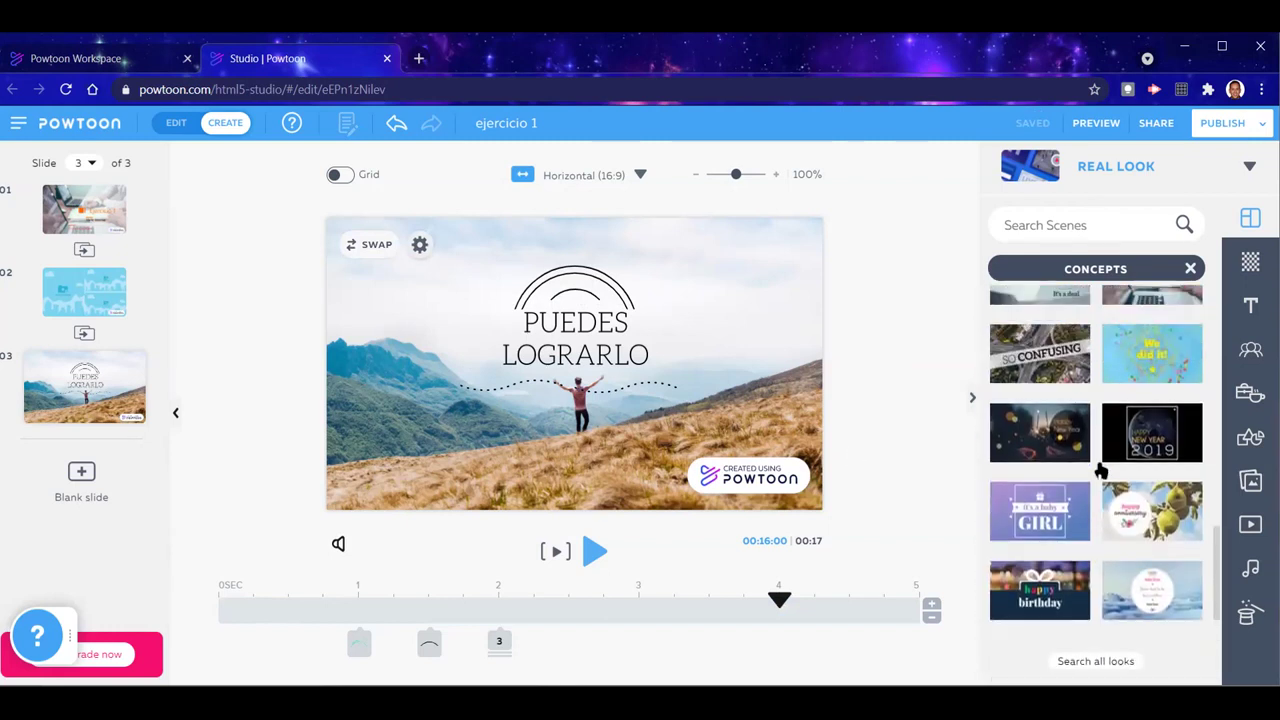
{"action": "scroll", "coordinate": [1103, 468], "scroll_direction": "down", "scroll_amount": 5}
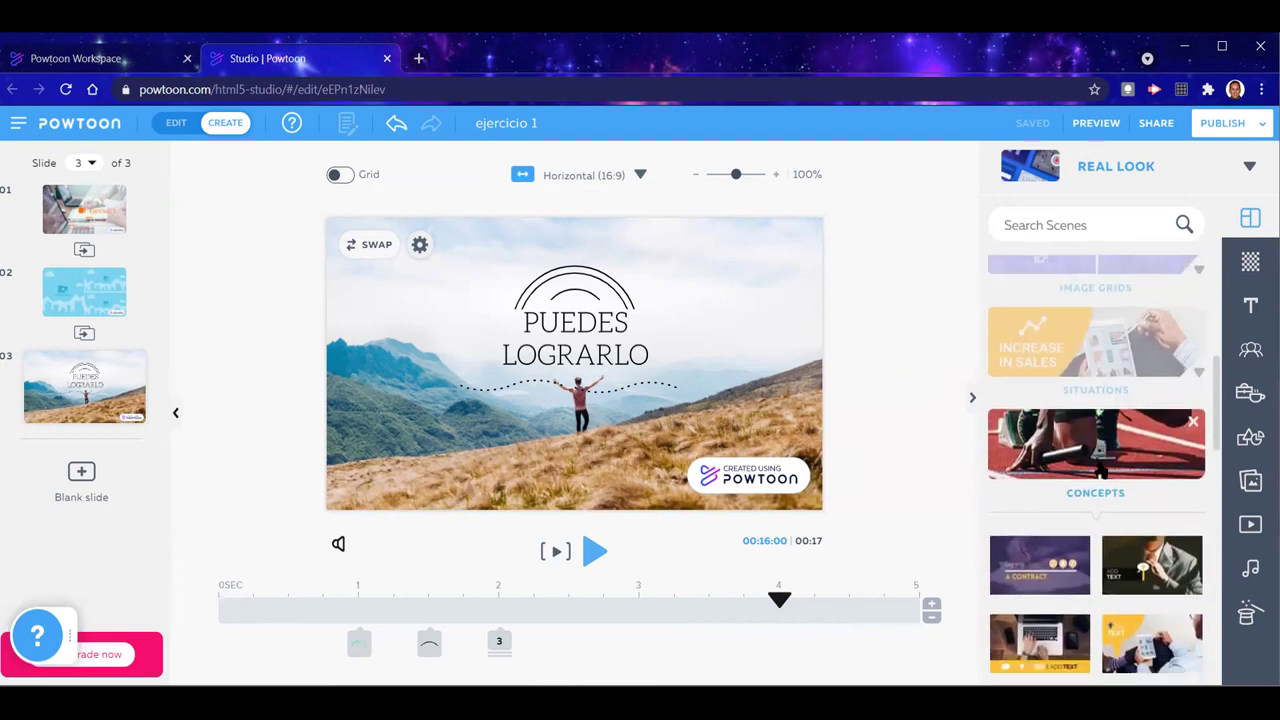
{"action": "scroll", "coordinate": [1100, 468], "scroll_direction": "down", "scroll_amount": 2}
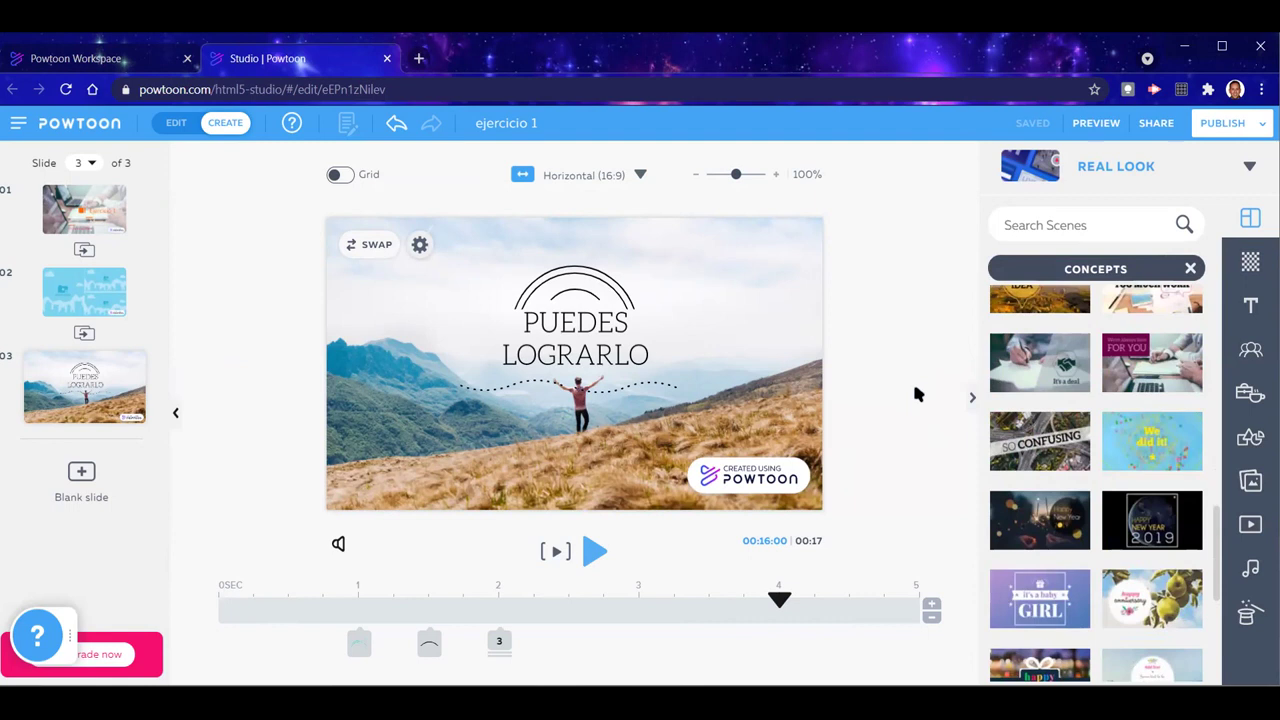
Play slide 3 from its start and check when the inner arc and the title group enter on the timeline
{"action": "left_click_drag", "start_coordinate": [780, 600], "coordinate": [220, 600]}
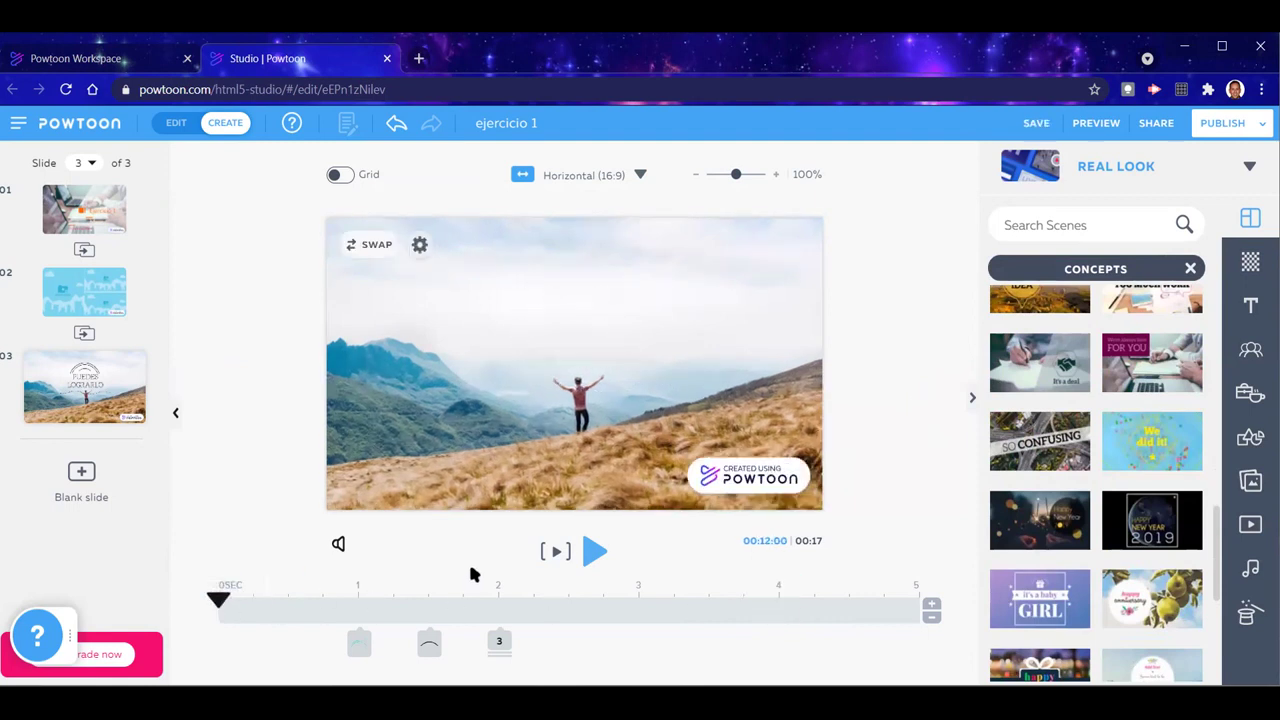
{"action": "left_click", "coordinate": [594, 551]}
{"action": "left_click_drag", "start_coordinate": [218, 600], "coordinate": [429, 622]}
{"action": "left_click", "coordinate": [429, 643]}
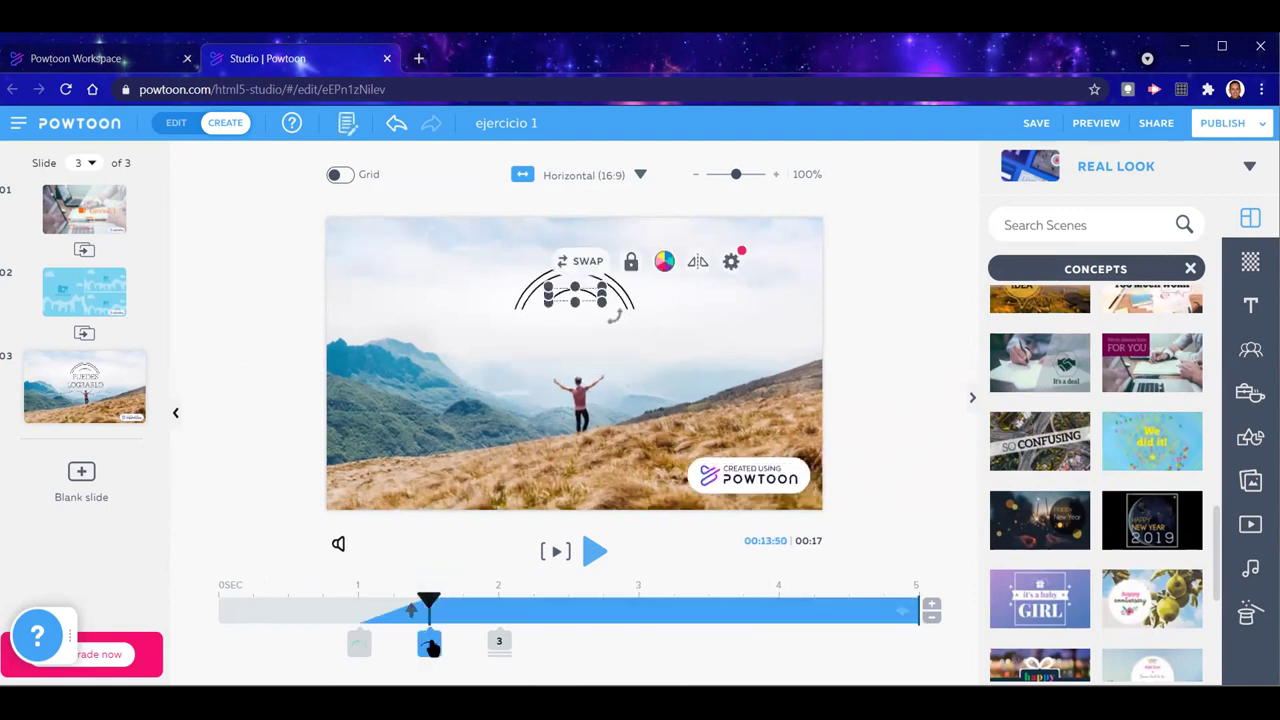
{"action": "left_click", "coordinate": [499, 641]}
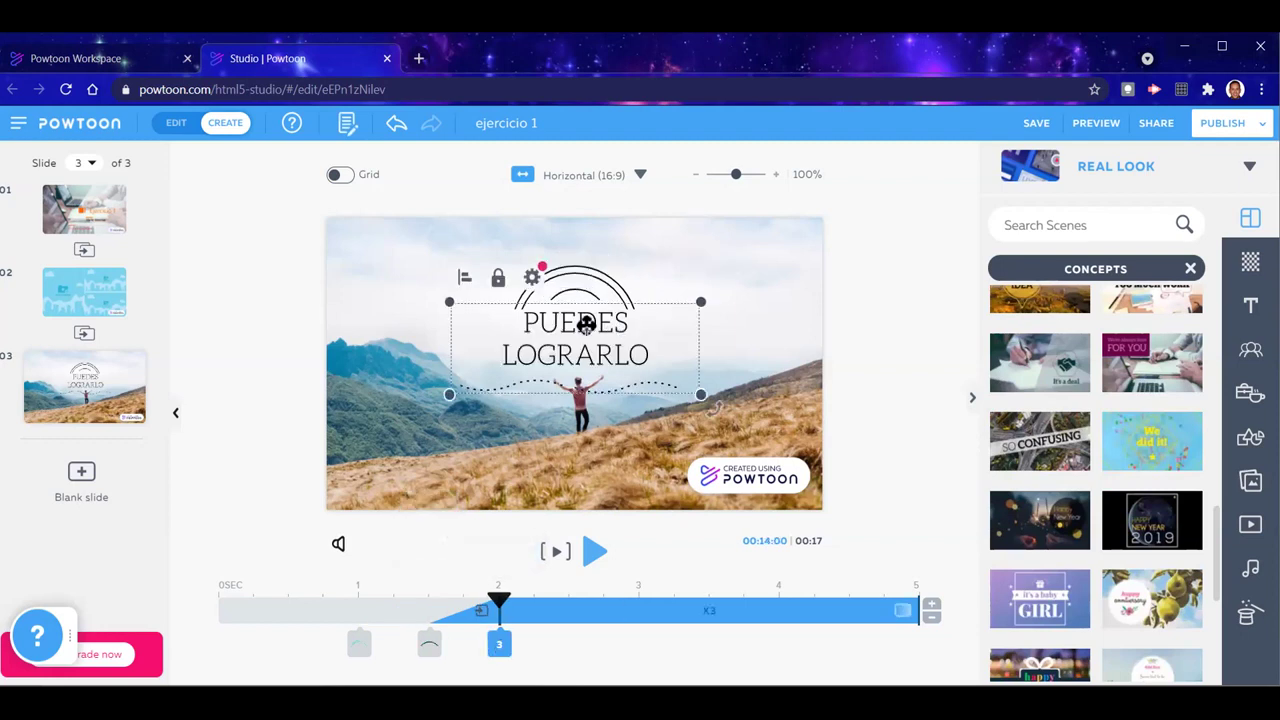
{"action": "left_click", "coordinate": [842, 380]}
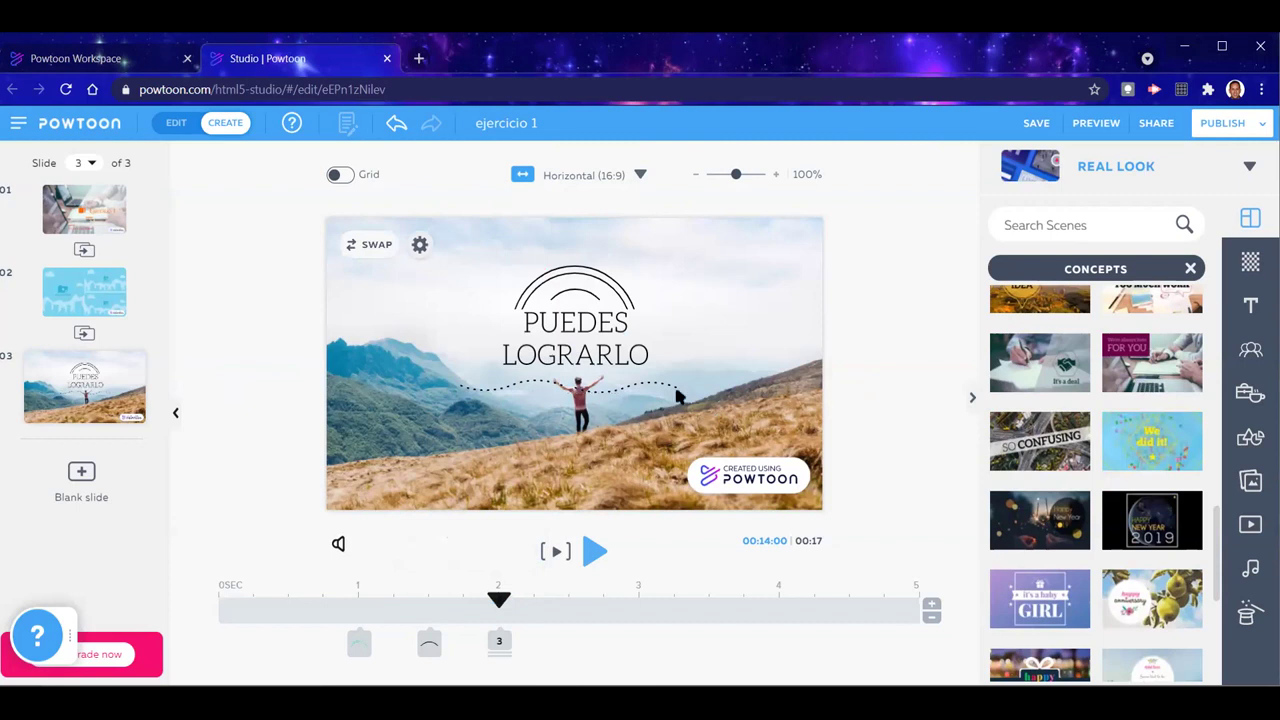
Apply the word-by-word Appear text effect as the entrance of the "PUEDES LOGRARLO" title
{"action": "double_click", "coordinate": [557, 333]}
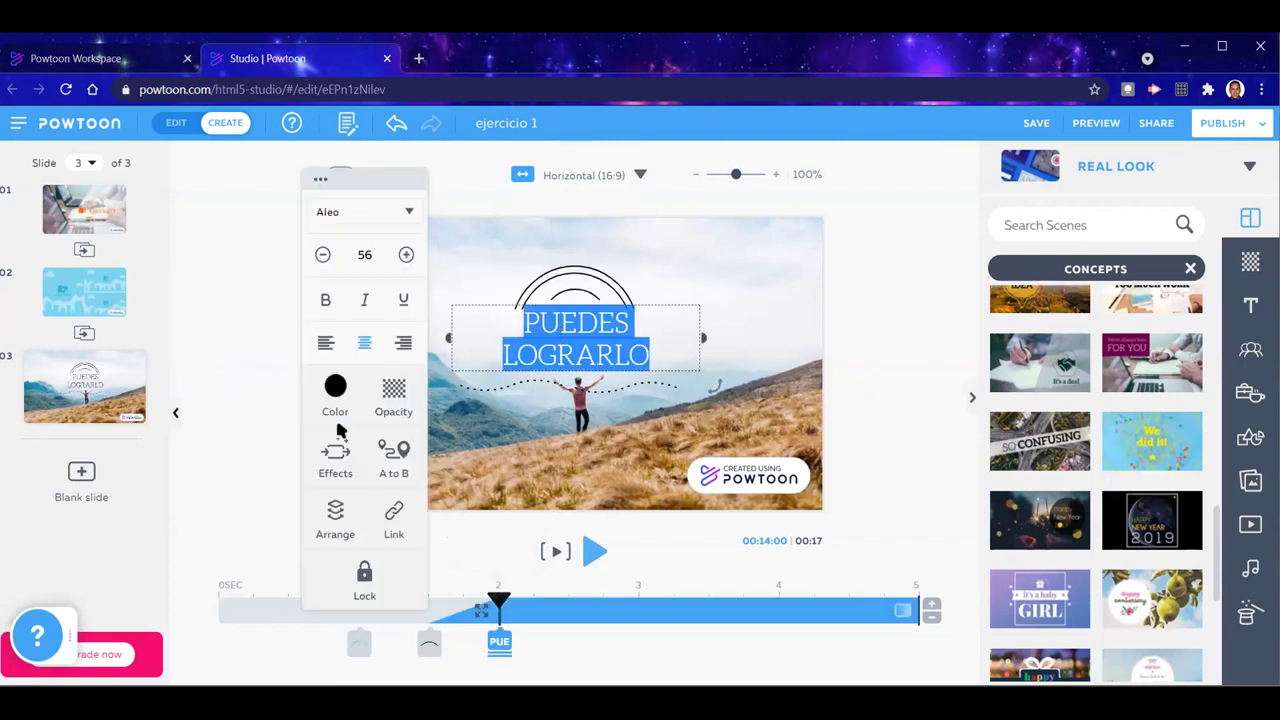
{"action": "left_click", "coordinate": [340, 455]}
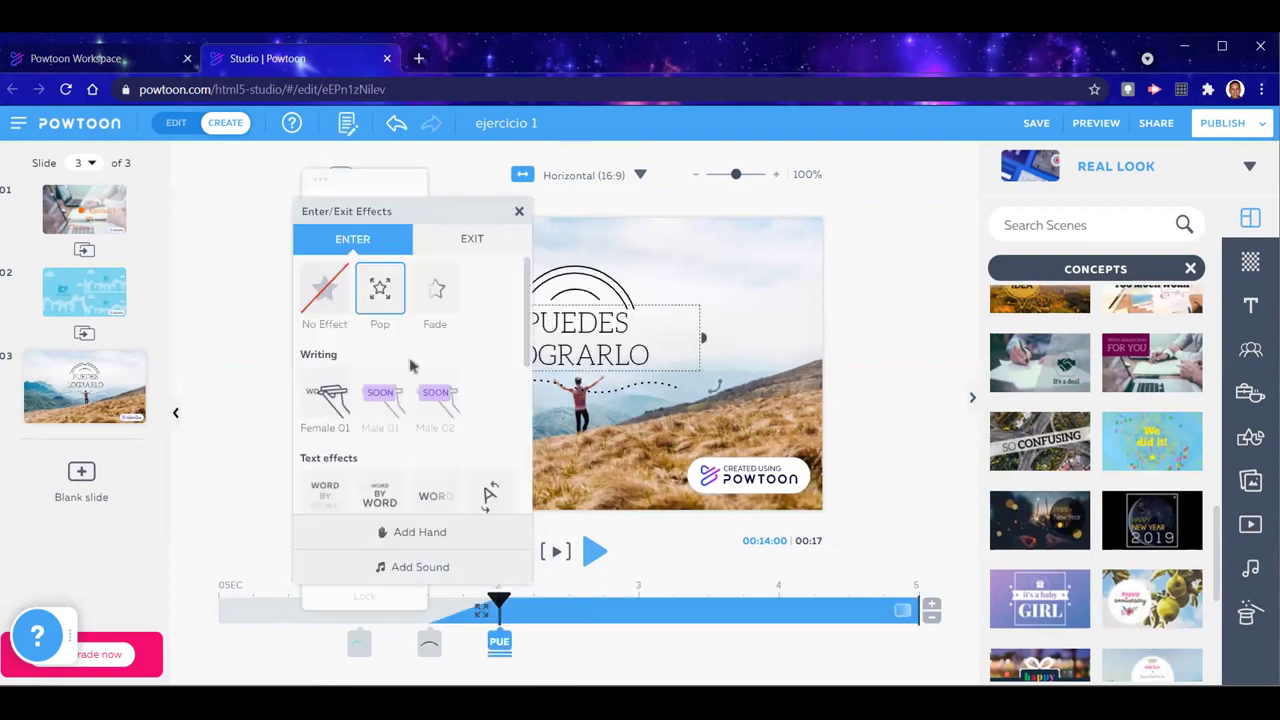
{"action": "scroll", "coordinate": [457, 403], "scroll_direction": "down", "scroll_amount": 5}
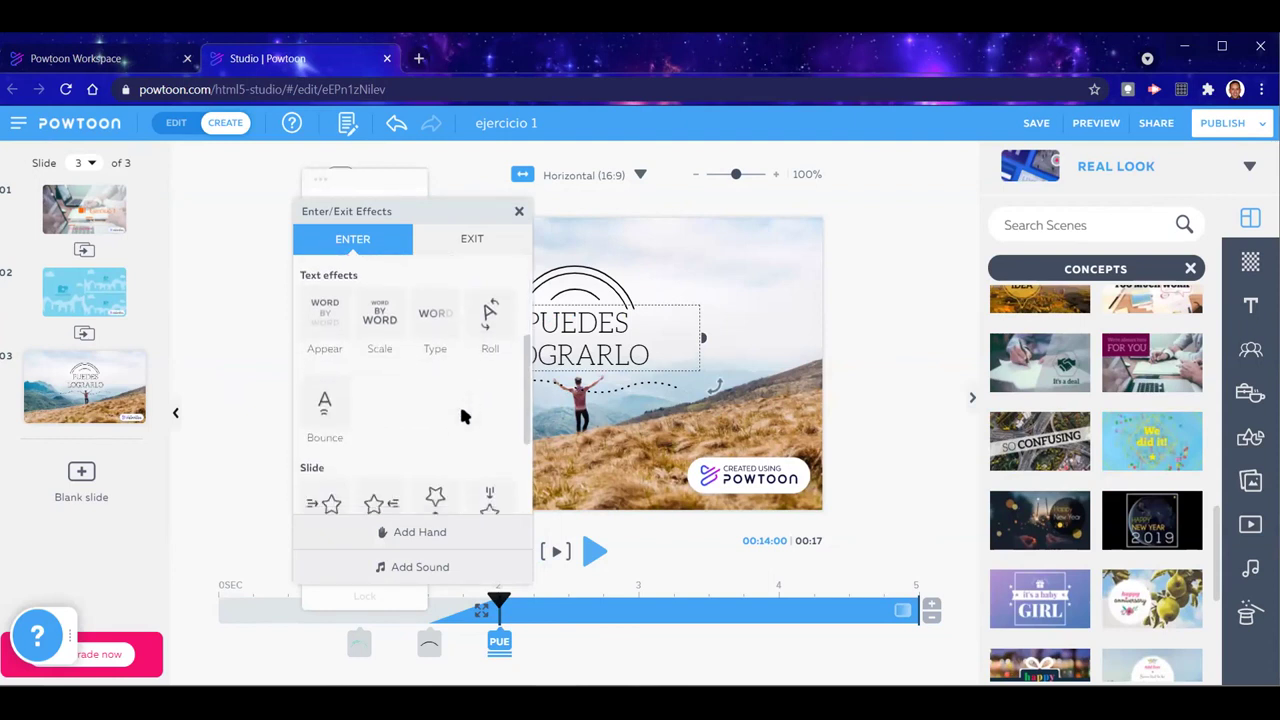
{"action": "left_click", "coordinate": [322, 328]}
{"action": "left_click", "coordinate": [838, 407]}
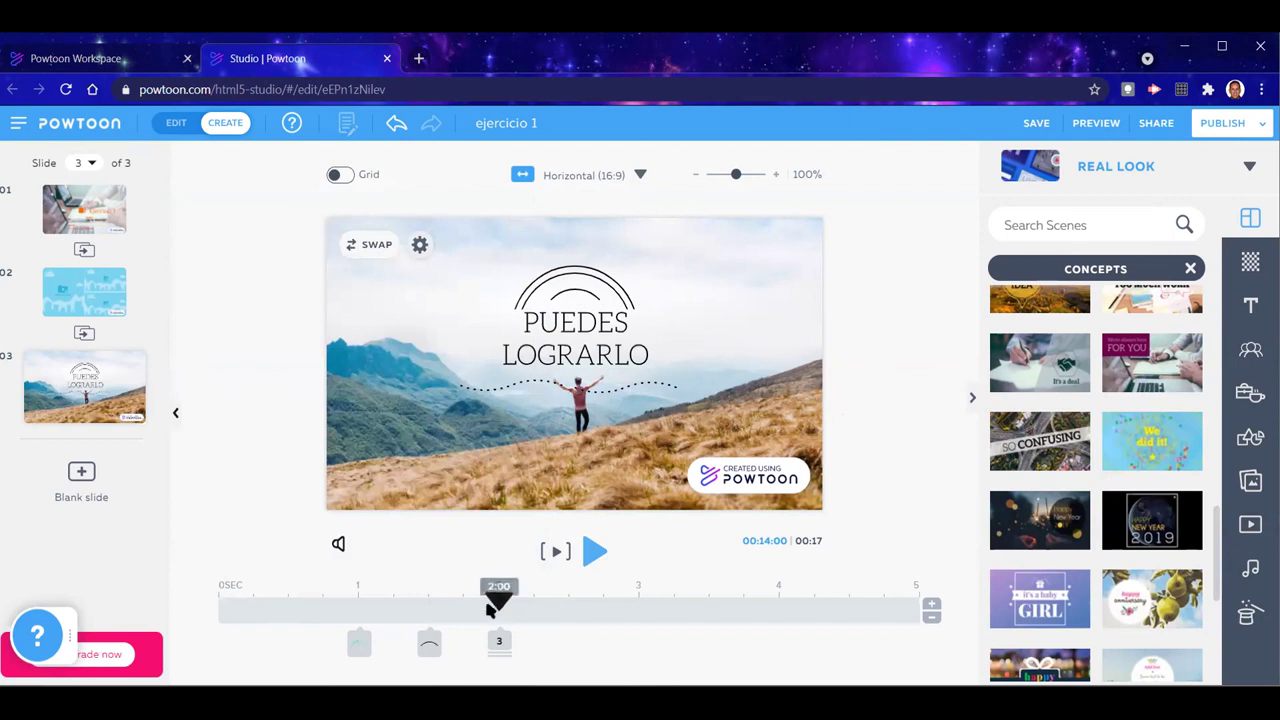
Play back slide 3 from just before the arcs enter to check the title's entrance effect
{"action": "left_click", "coordinate": [318, 605]}
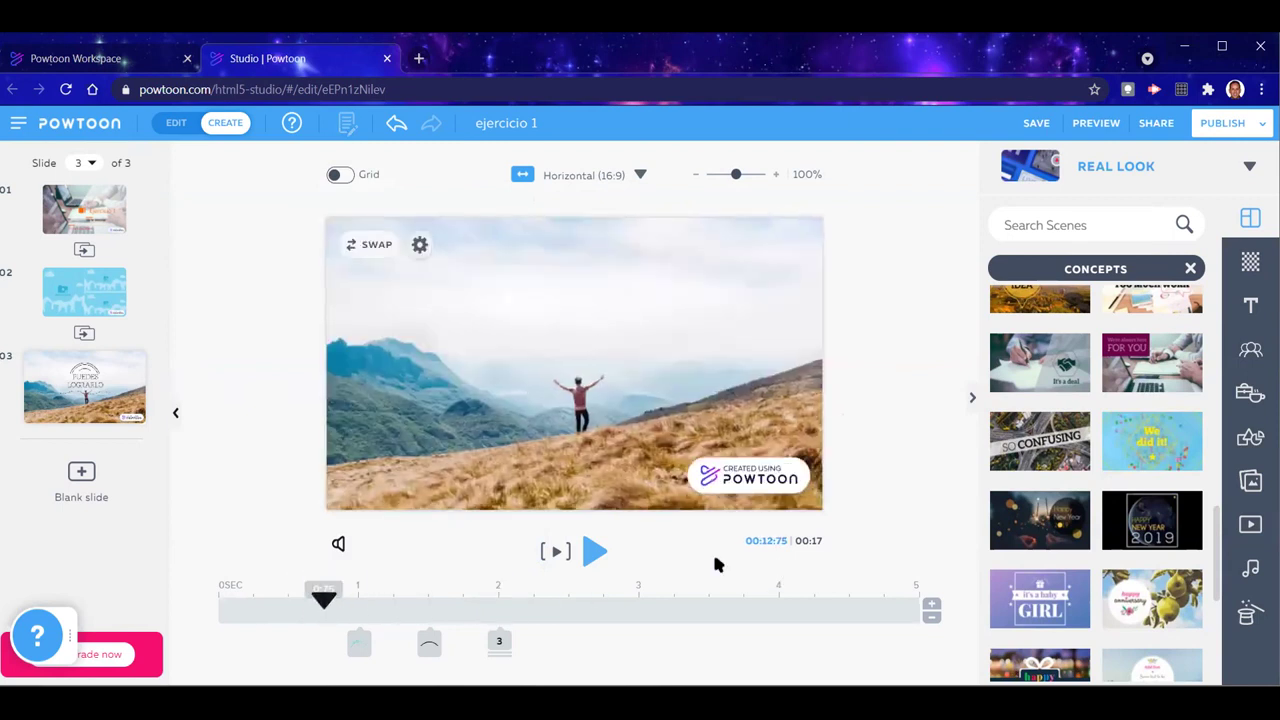
{"action": "left_click", "coordinate": [595, 551]}
{"action": "left_click_drag", "start_coordinate": [320, 600], "coordinate": [590, 602]}
Extend slide 3 to 7 seconds by adding 2 seconds at the 3.5-second mark, and replay it from the start
{"action": "mouse_move", "coordinate": [686, 600]}
{"action": "left_mouse_down"}
{"action": "mouse_move", "coordinate": [920, 608]}
{"action": "mouse_move", "coordinate": [231, 604]}
{"action": "mouse_move", "coordinate": [666, 588]}
{"action": "mouse_move", "coordinate": [914, 609]}
{"action": "mouse_move", "coordinate": [808, 622]}
{"action": "mouse_move", "coordinate": [709, 609]}
{"action": "left_mouse_up"}
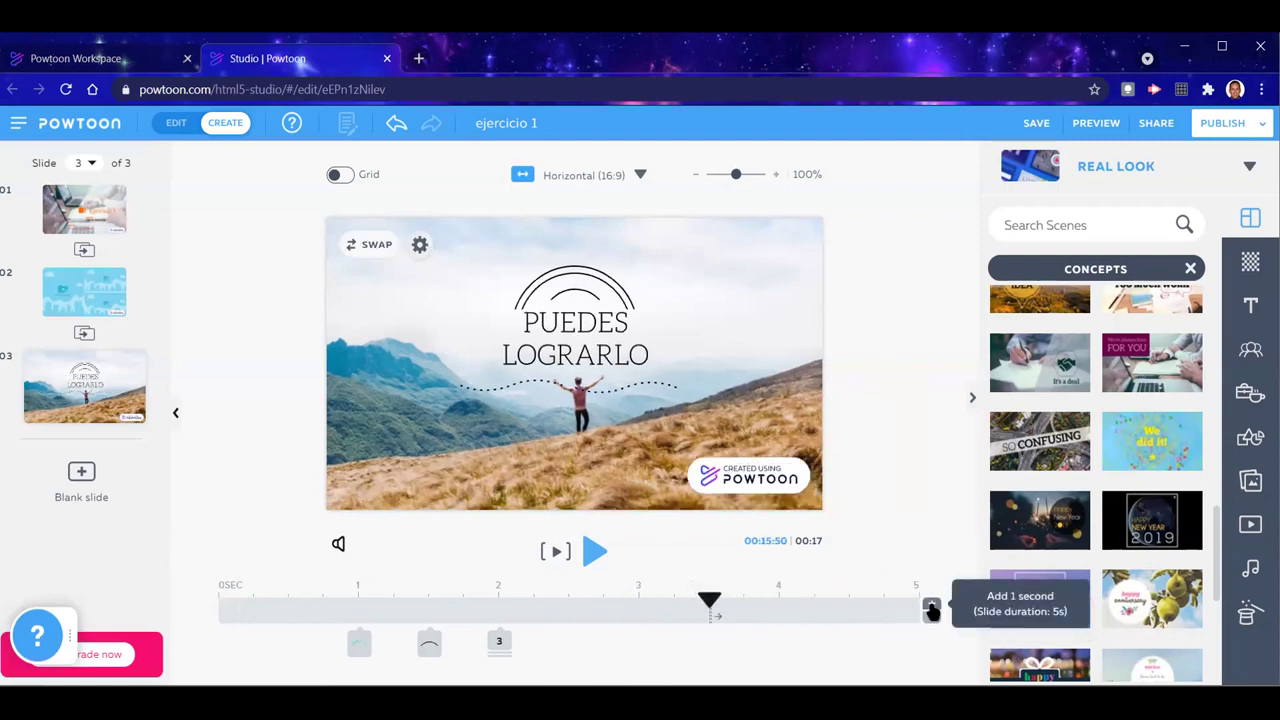
{"action": "left_click", "coordinate": [931, 606]}
{"action": "left_click", "coordinate": [931, 606]}
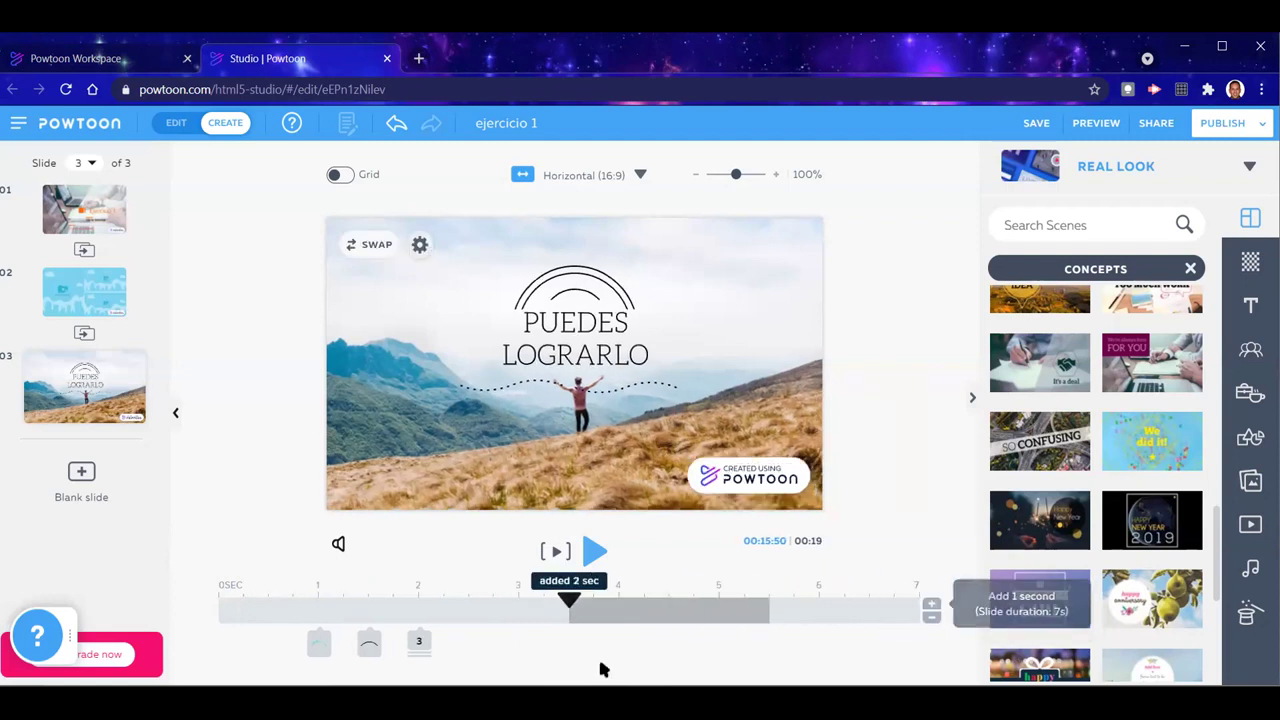
{"action": "left_click_drag", "start_coordinate": [569, 605], "coordinate": [925, 608]}
{"action": "left_click", "coordinate": [218, 612]}
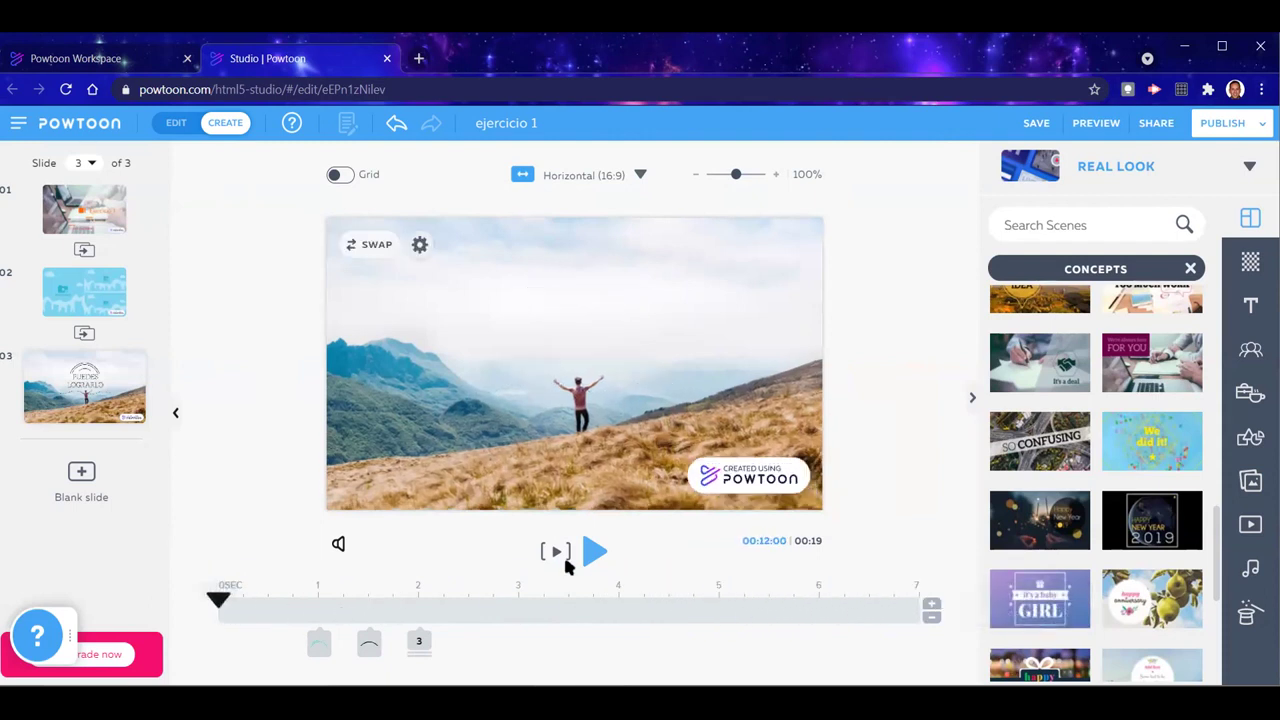
{"action": "left_click", "coordinate": [597, 551]}
Shorten the outer double arc's display time on slide 3 so that it exits at the 2-second mark
{"action": "left_click", "coordinate": [317, 647]}
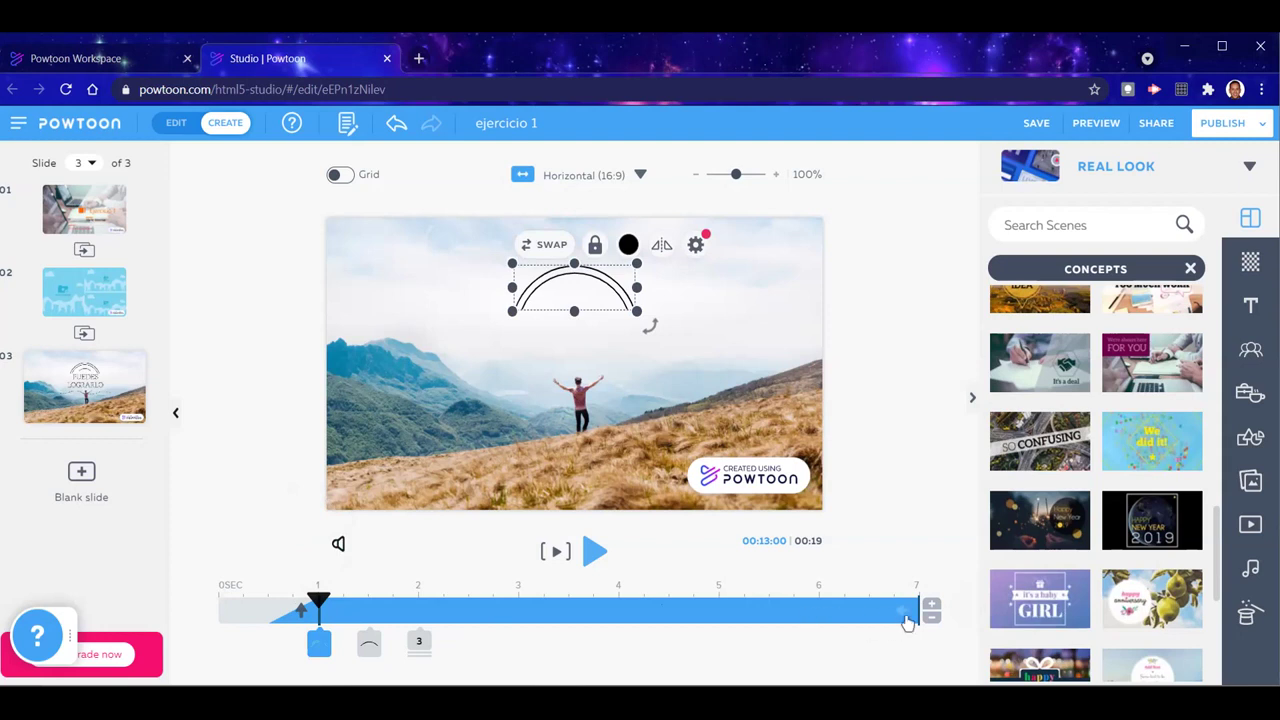
{"action": "left_click_drag", "start_coordinate": [919, 612], "coordinate": [246, 611]}
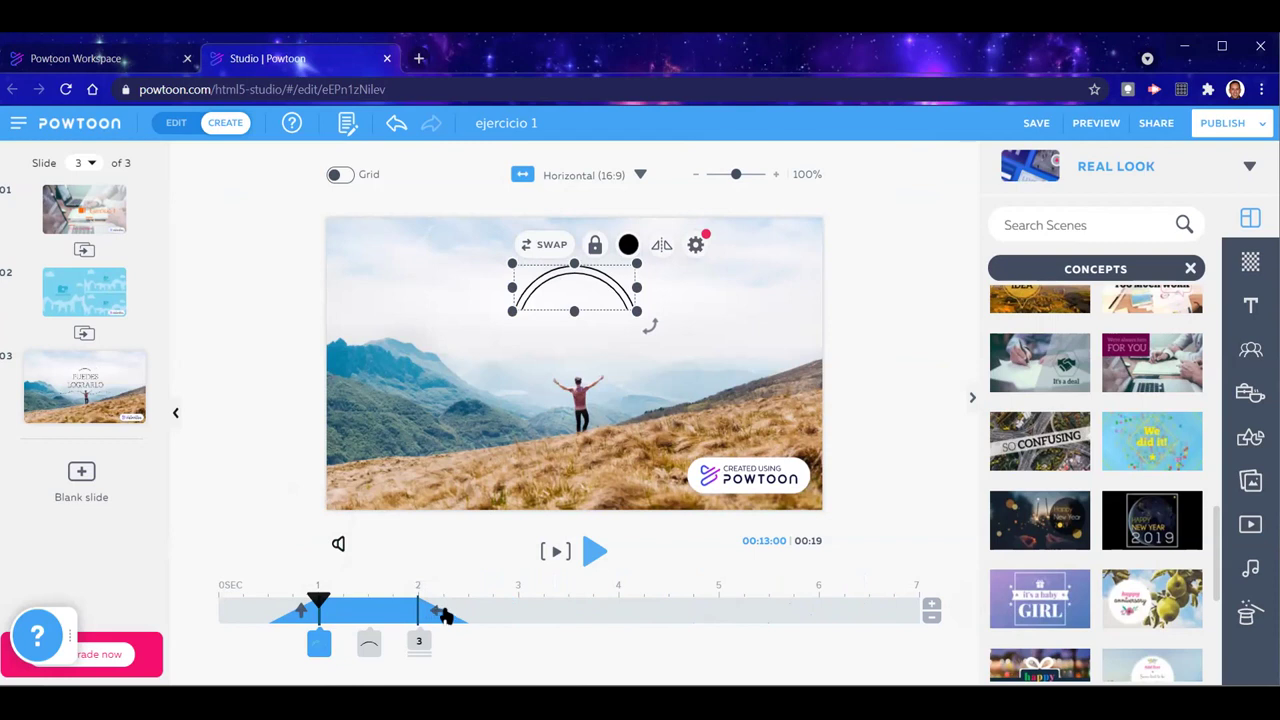
Inspect the enter and exit effects of the large double arc on slide 3
{"action": "left_click", "coordinate": [437, 615]}
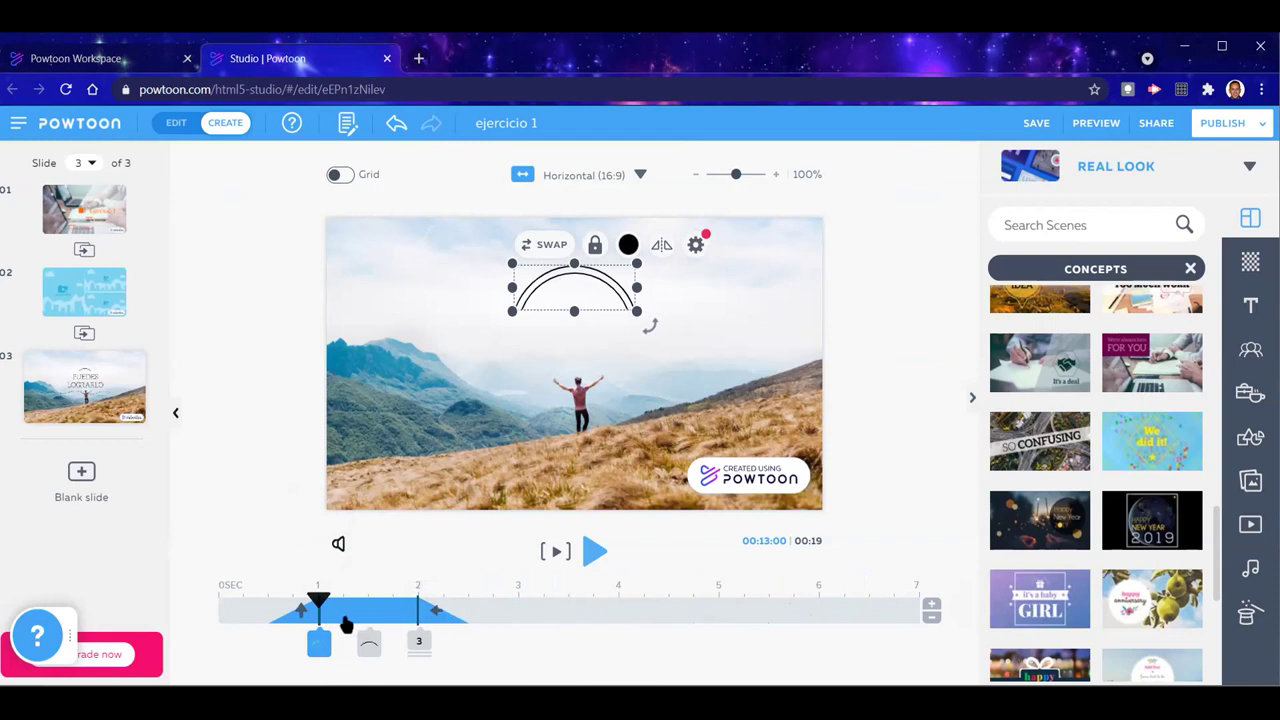
{"action": "left_click", "coordinate": [273, 613]}
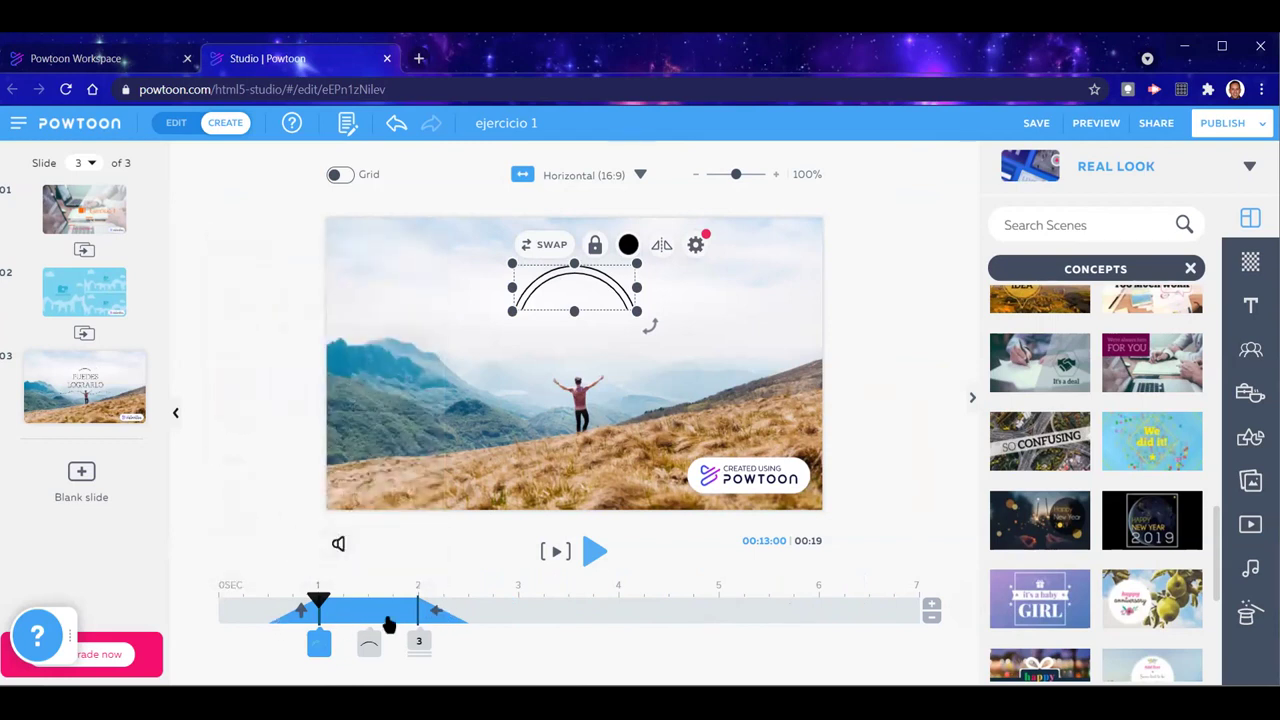
{"action": "left_click", "coordinate": [301, 615]}
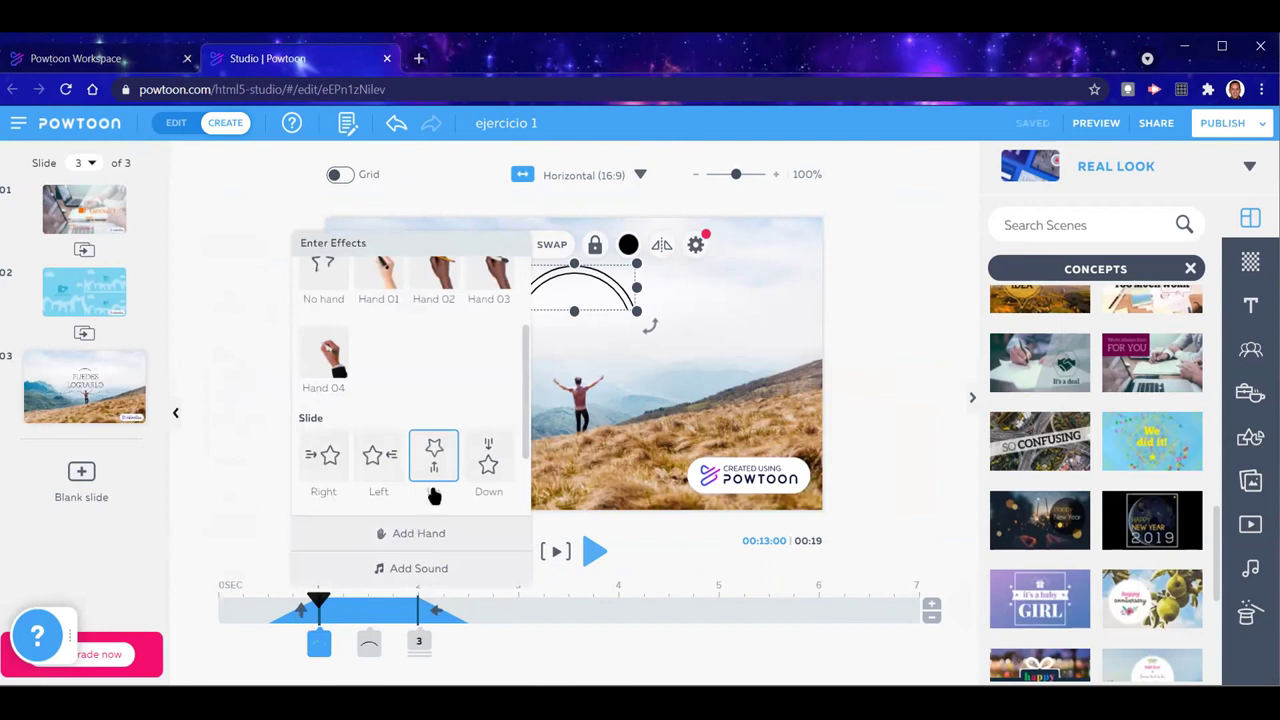
{"action": "left_click", "coordinate": [480, 610]}
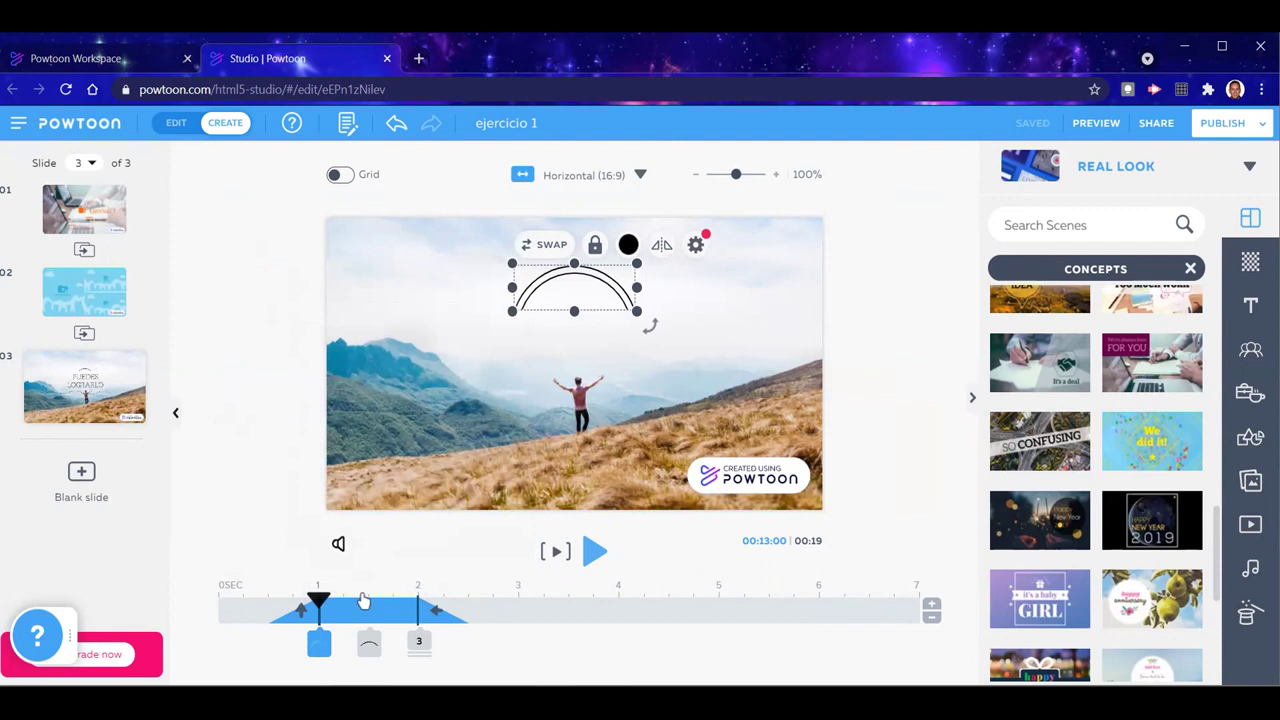
{"action": "left_click", "coordinate": [303, 614]}
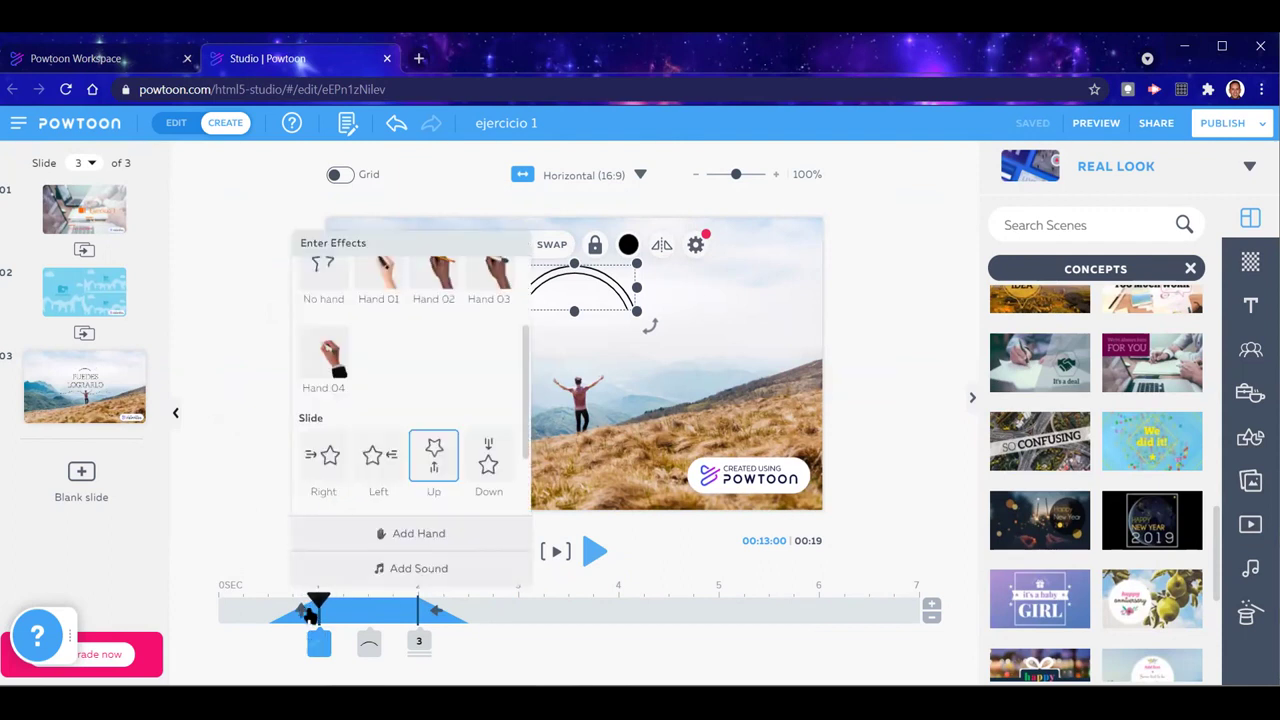
{"action": "left_click", "coordinate": [437, 617]}
{"action": "left_click", "coordinate": [231, 609]}
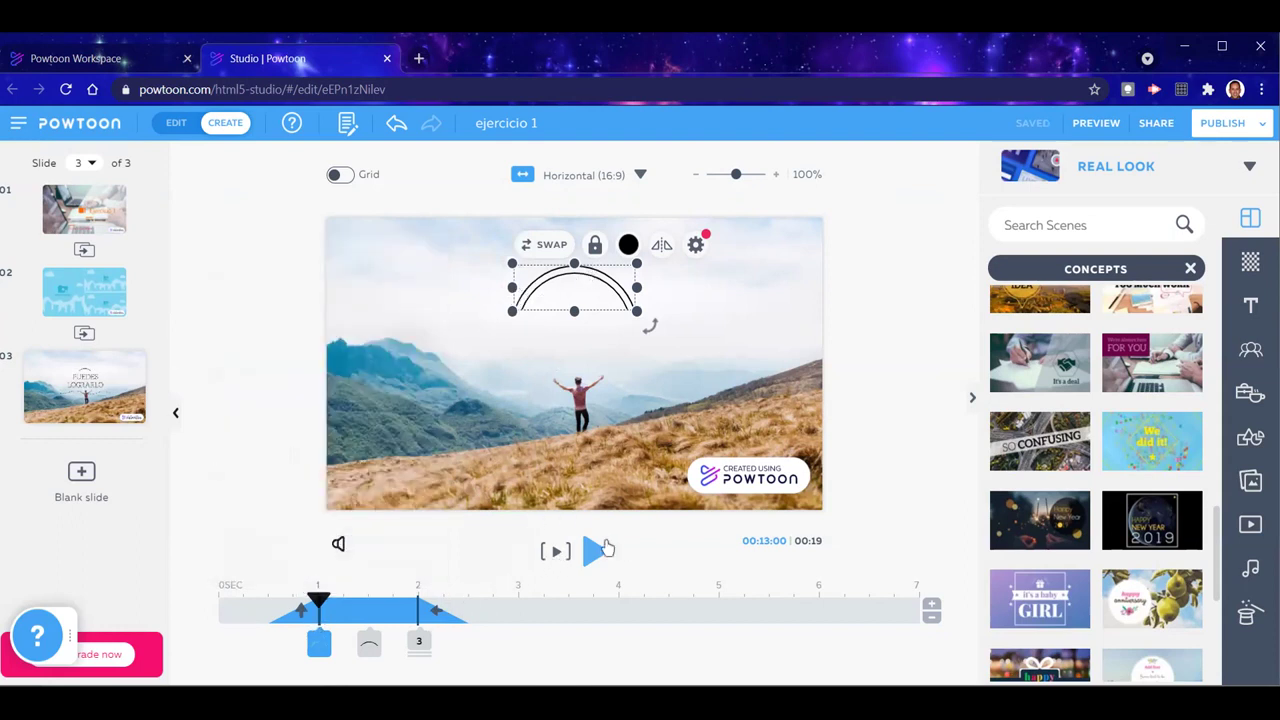
Play slide 3 from 0:00 to review its object animations, then stop the playback
{"action": "left_click_drag", "start_coordinate": [318, 606], "coordinate": [223, 605]}
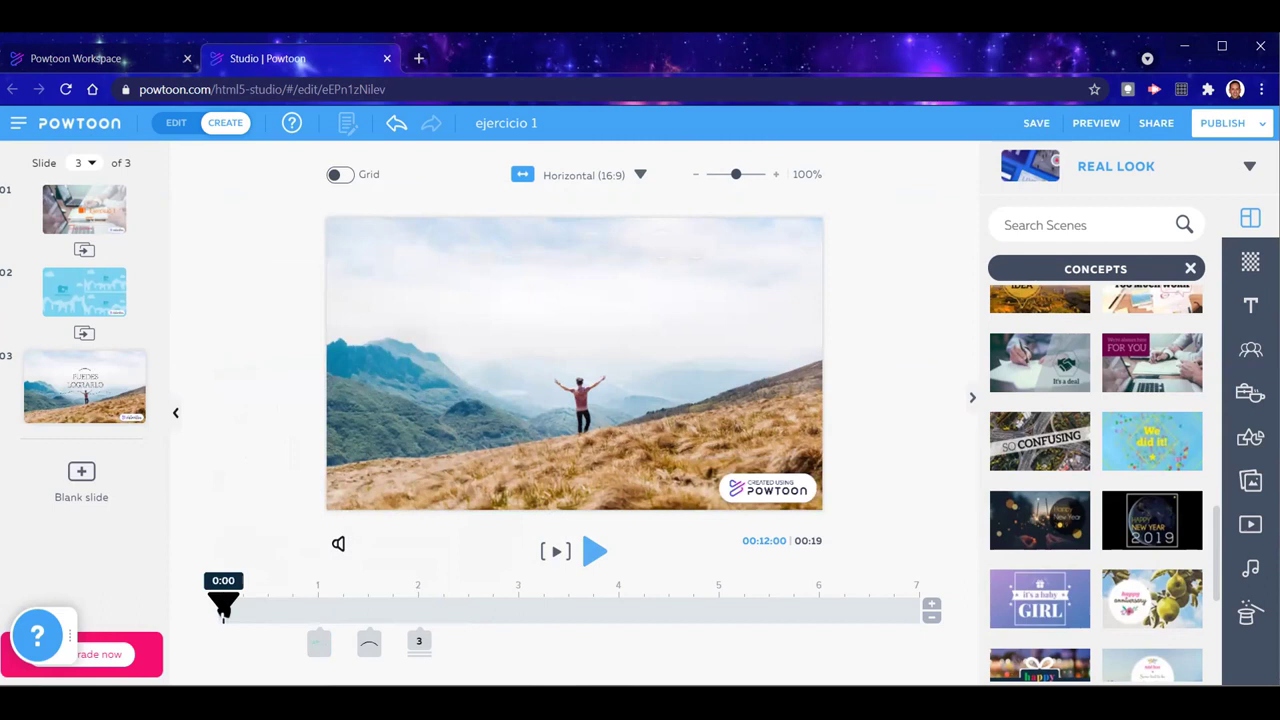
{"action": "left_click", "coordinate": [594, 551]}
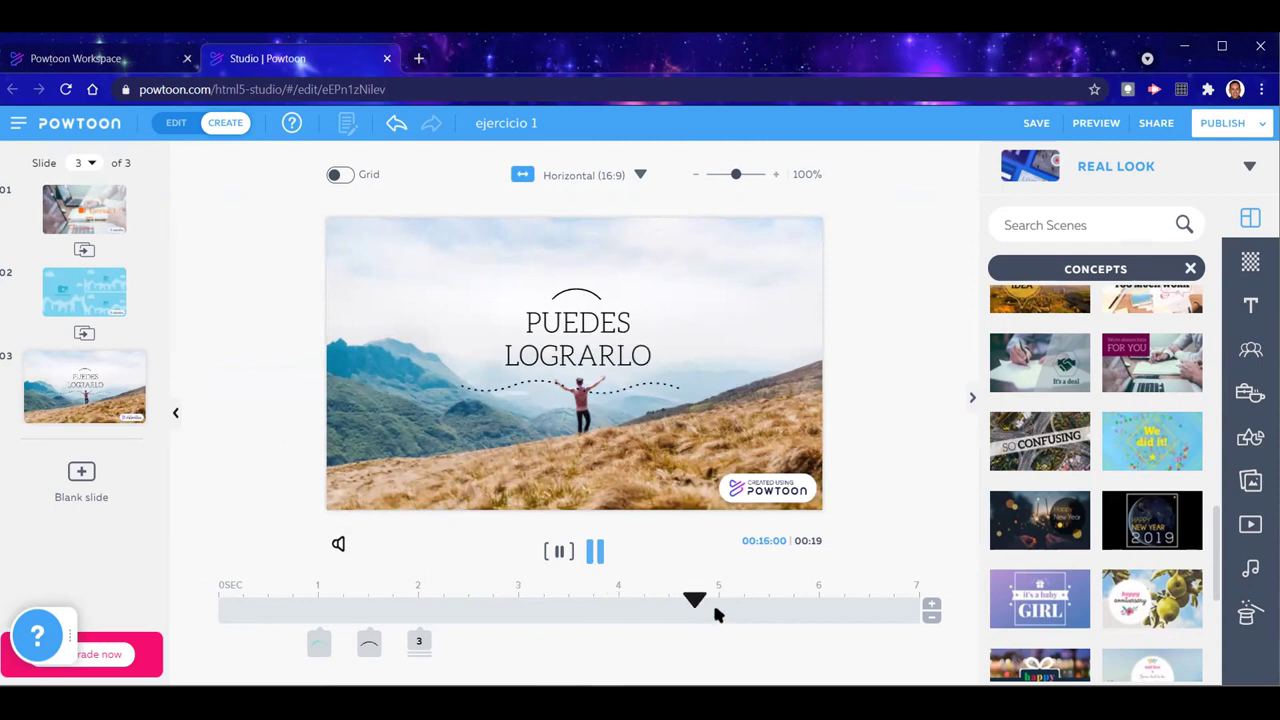
{"action": "left_click", "coordinate": [520, 615]}
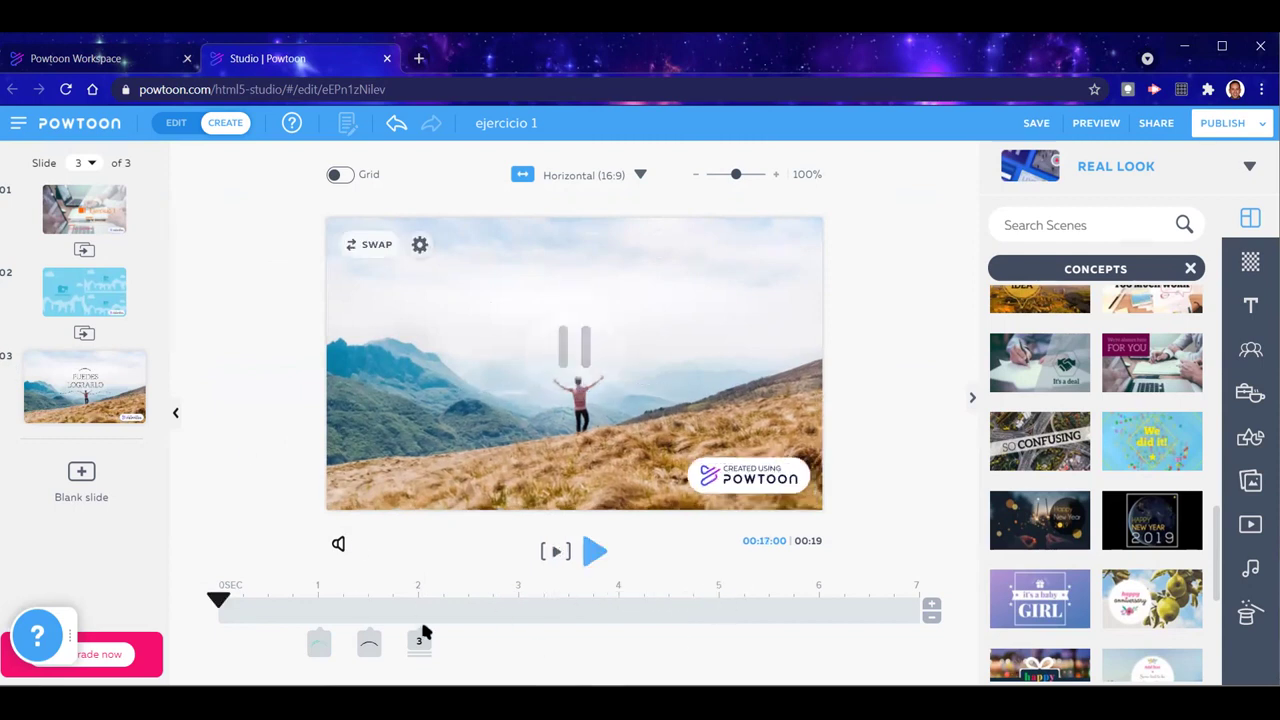
Check the large double arc's timing and shorten the small arc's display to end at about 2.25 seconds
{"action": "left_click", "coordinate": [318, 646]}
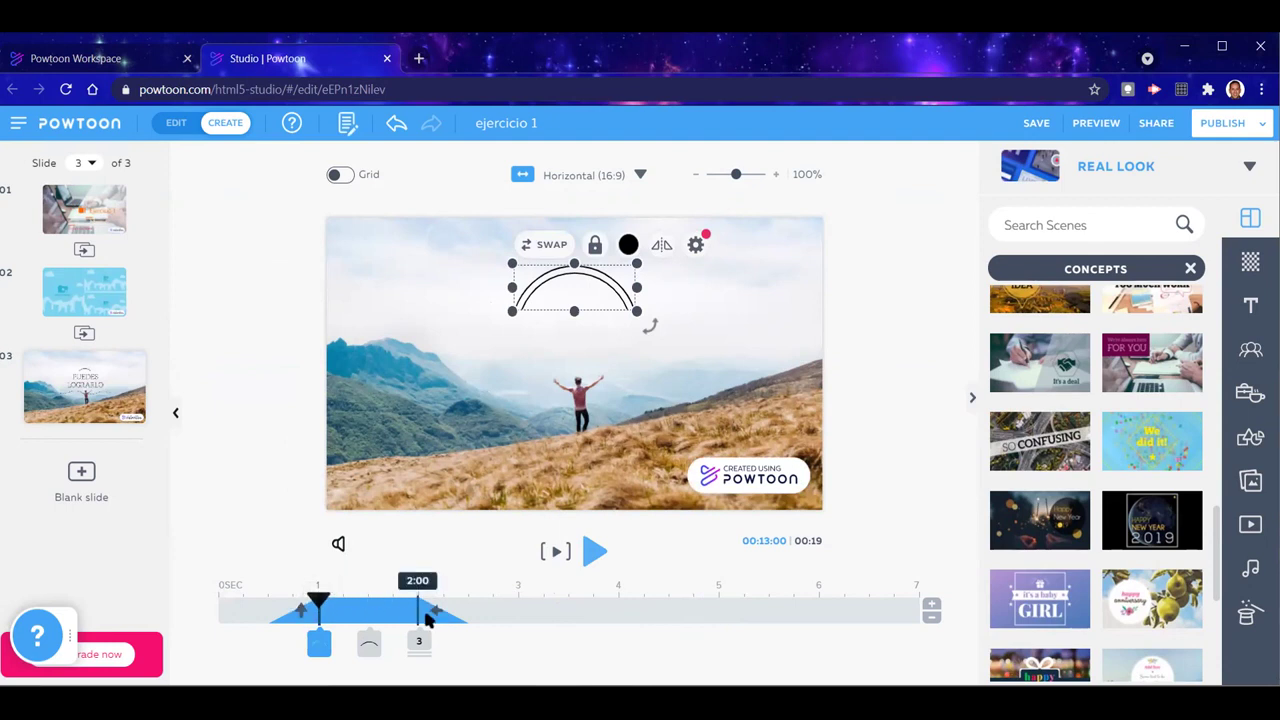
{"action": "left_click", "coordinate": [368, 647]}
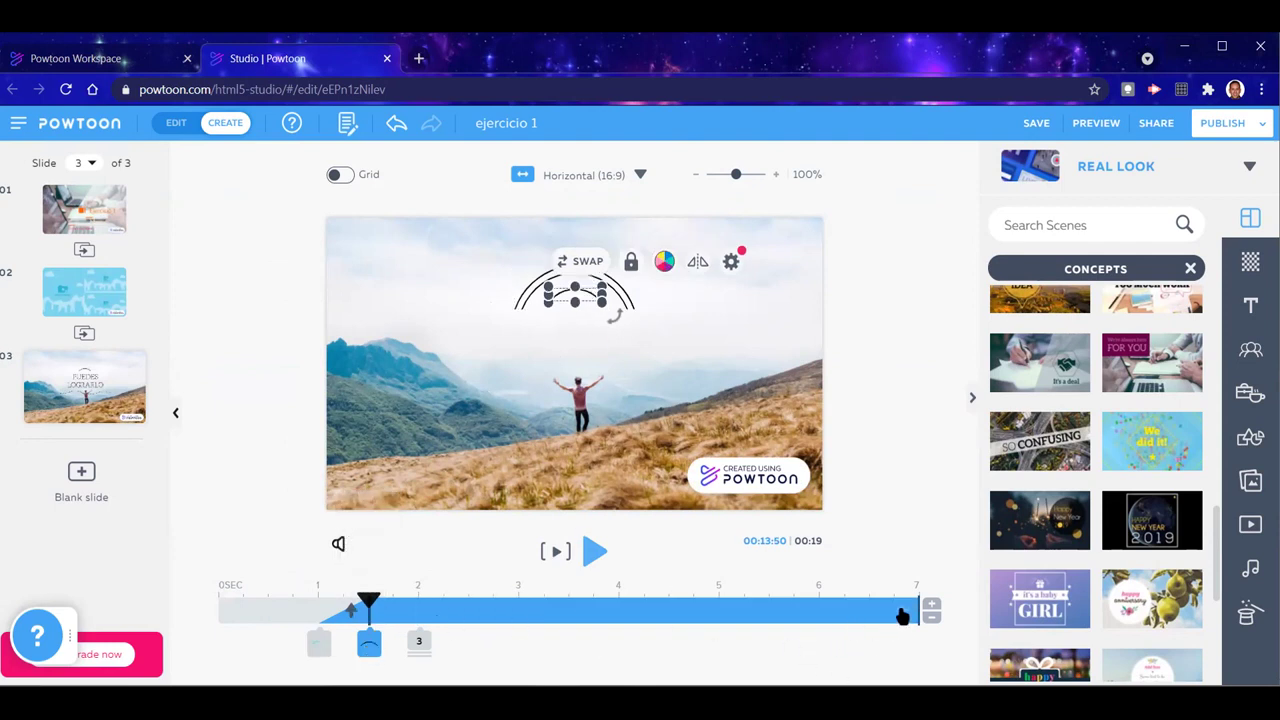
{"action": "left_click_drag", "start_coordinate": [912, 624], "coordinate": [443, 610]}
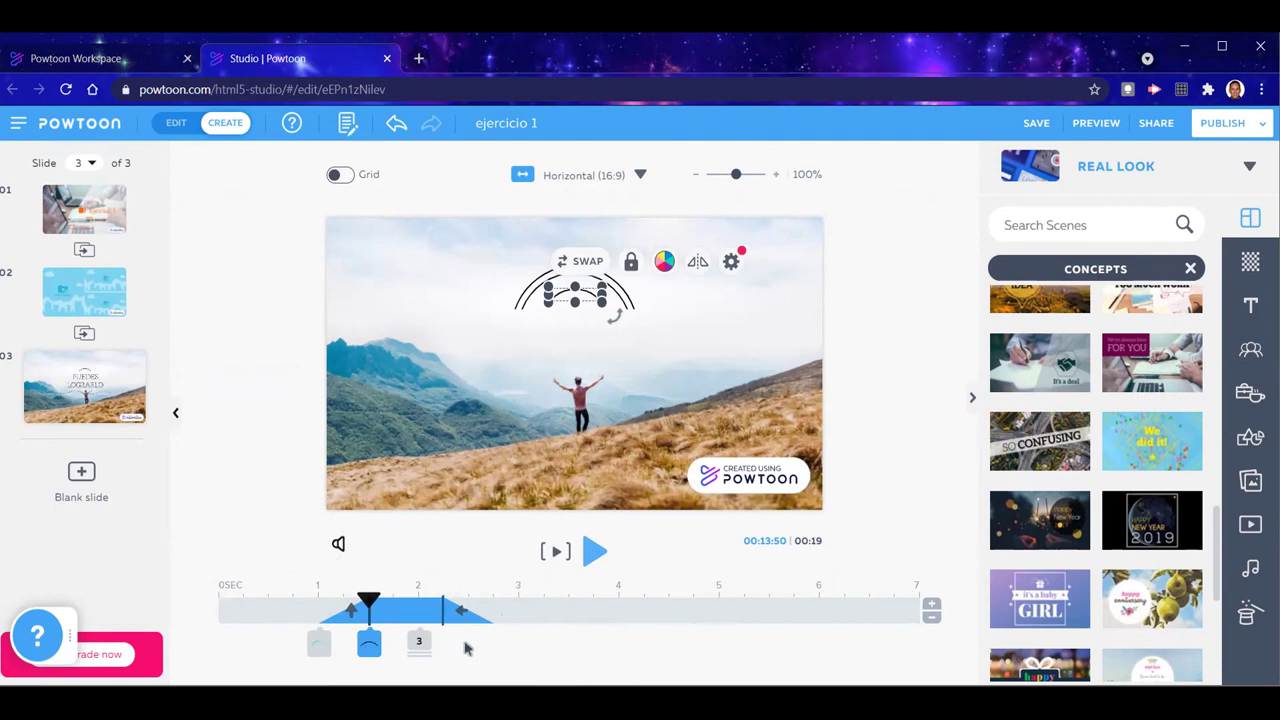
Preview slide 3 from near its start to check the small arc's exit, and stop the playback
{"action": "left_click_drag", "start_coordinate": [368, 600], "coordinate": [237, 611]}
{"action": "left_click", "coordinate": [594, 552]}
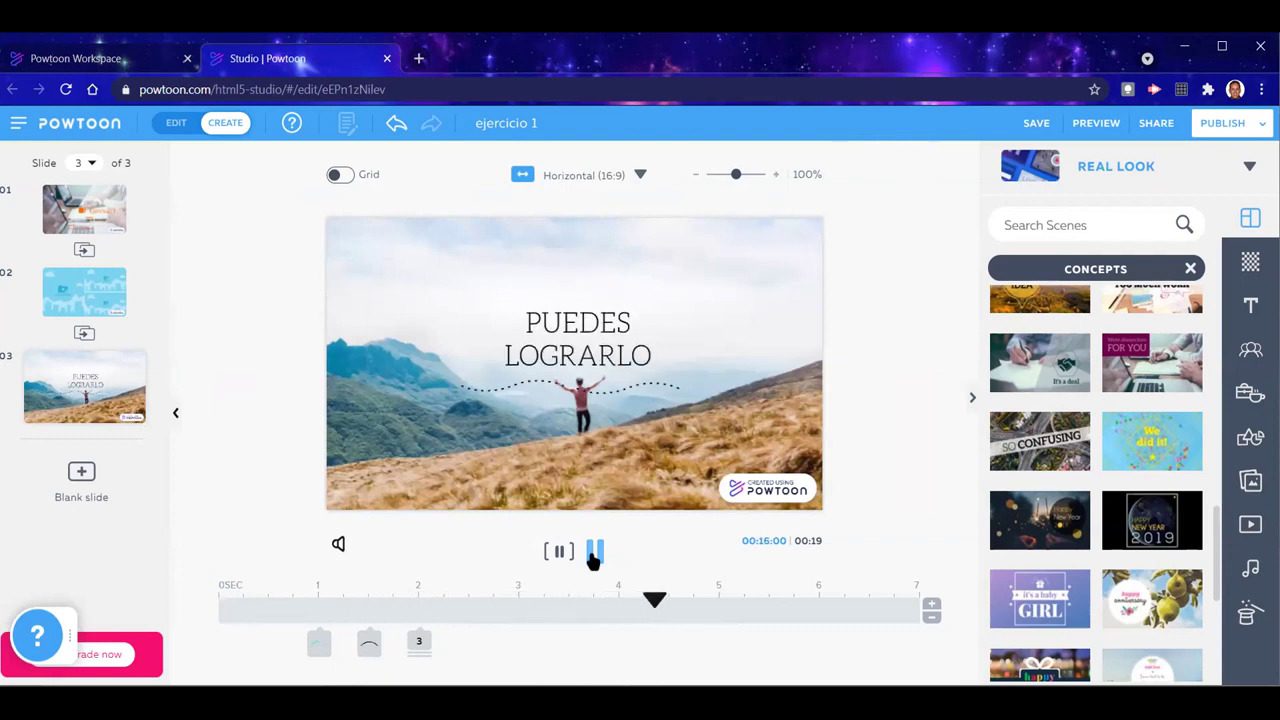
{"action": "left_click", "coordinate": [594, 555]}
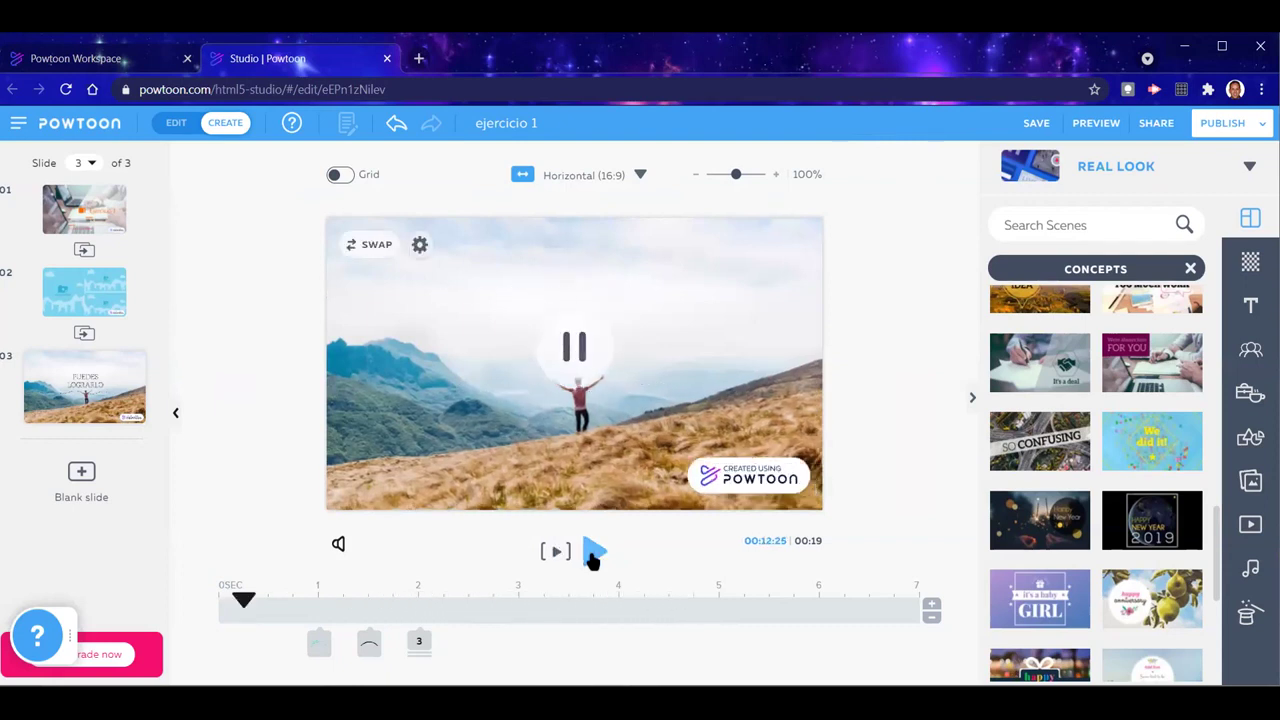
Extend the large double arc's display to 6:00 and preview the slide from the PUEDES LOGRARLO text's entrance at 2:00
{"action": "left_click", "coordinate": [316, 652]}
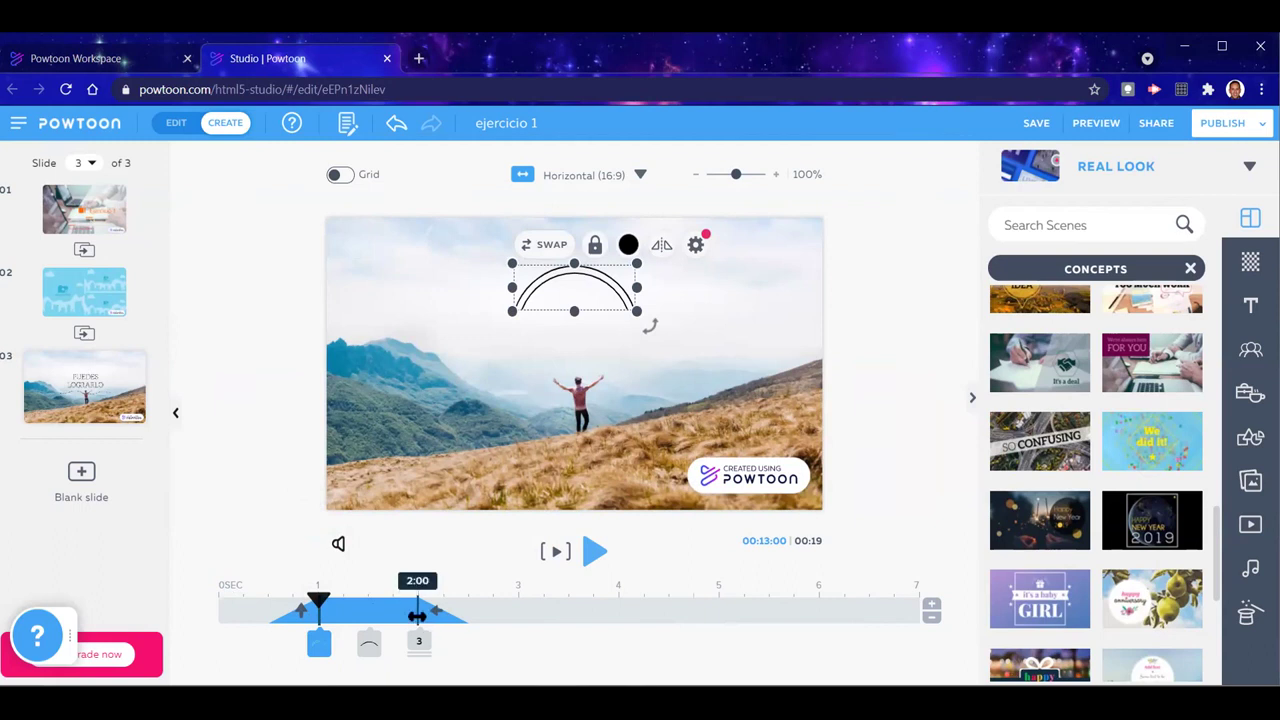
{"action": "left_click_drag", "start_coordinate": [420, 609], "coordinate": [818, 606]}
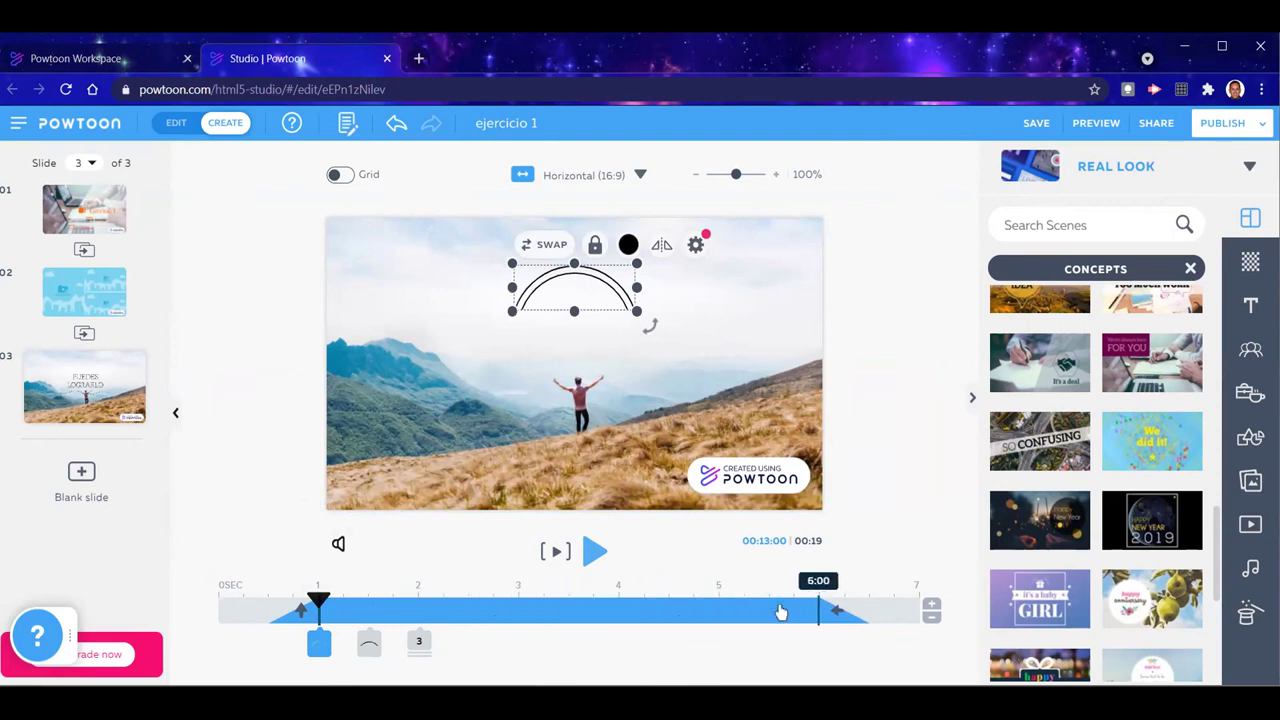
{"action": "left_click", "coordinate": [410, 650]}
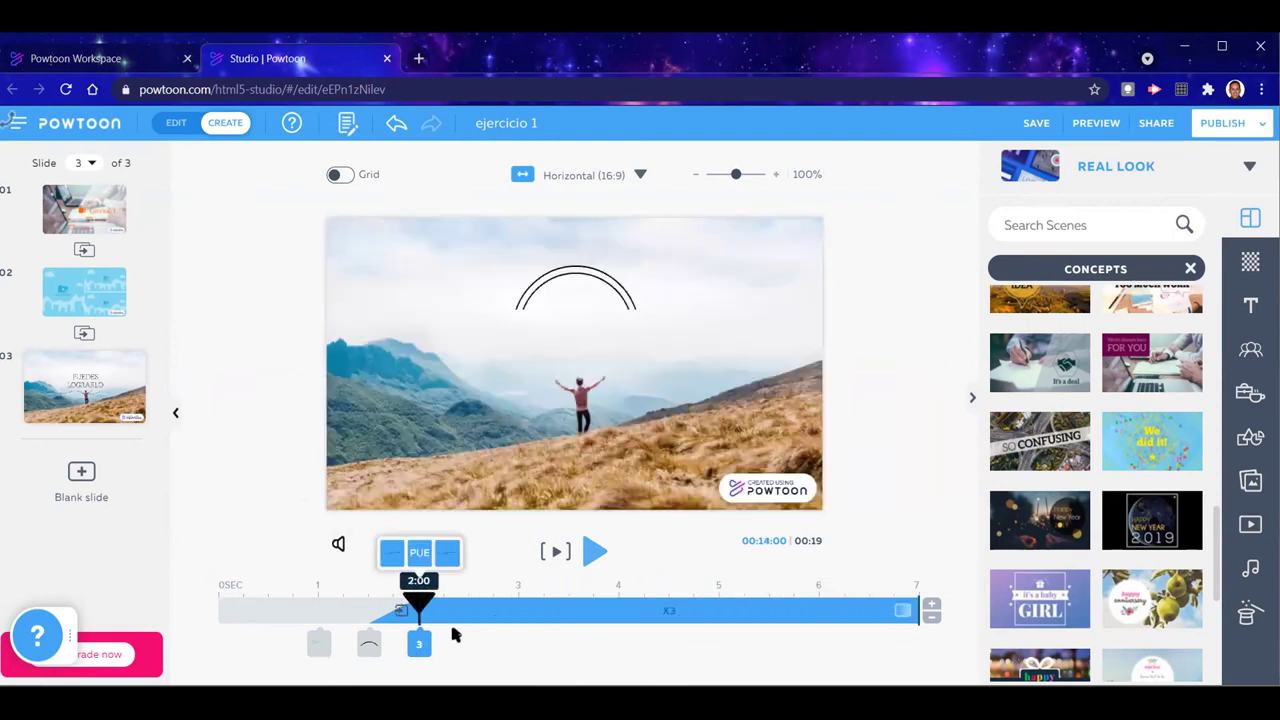
{"action": "left_click", "coordinate": [421, 555]}
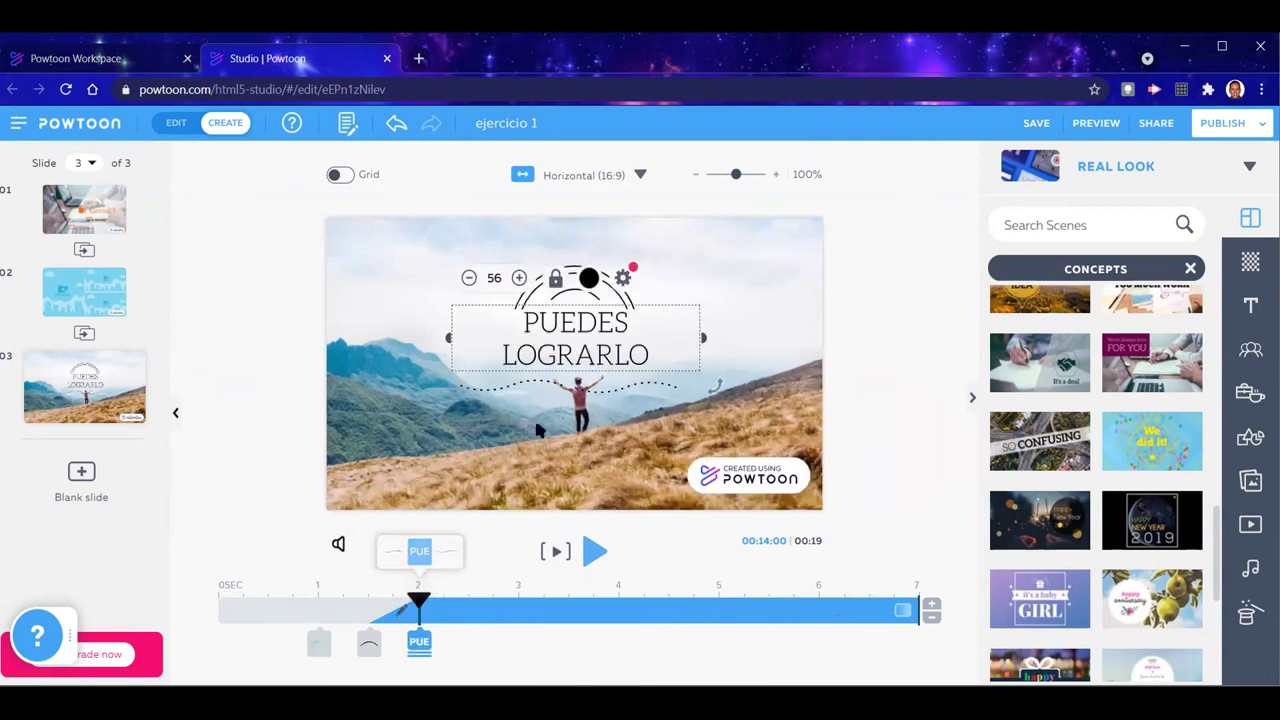
{"action": "left_click", "coordinate": [598, 554]}
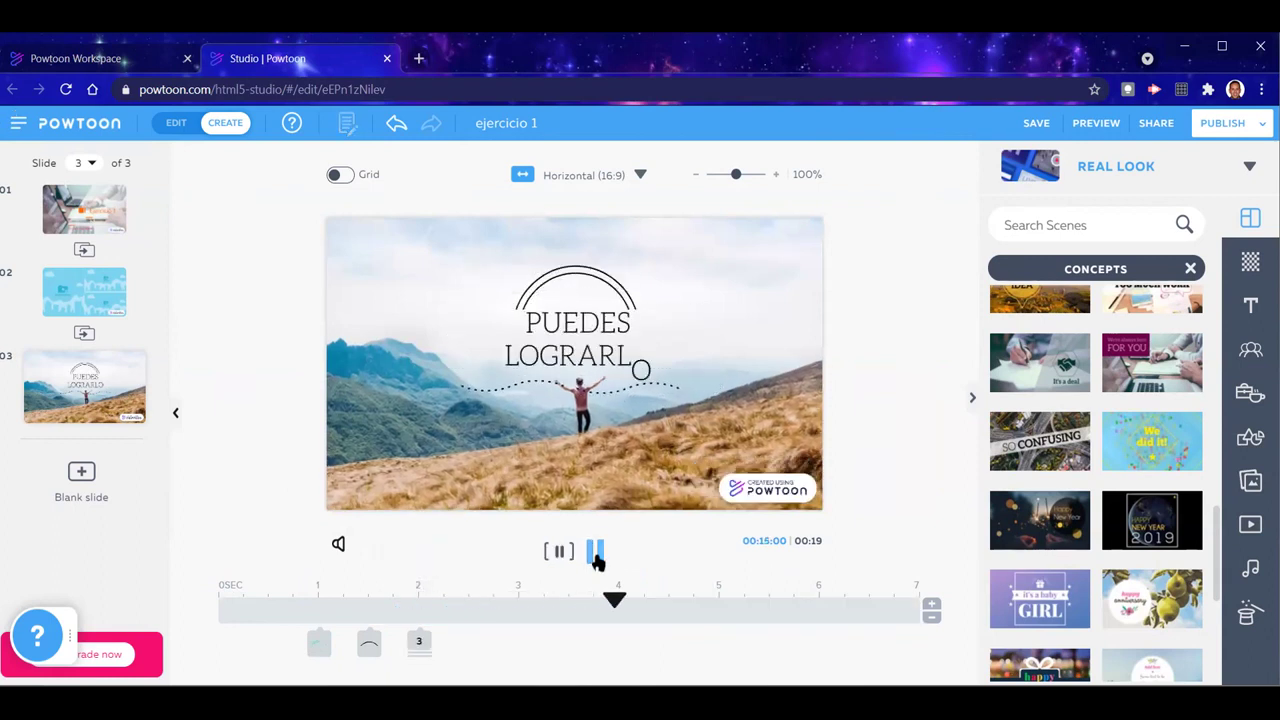
Shorten the display of the three-object group with the PUEDES LOGRARLO text to end at about 5.5 seconds and preview it
{"action": "left_click", "coordinate": [420, 642]}
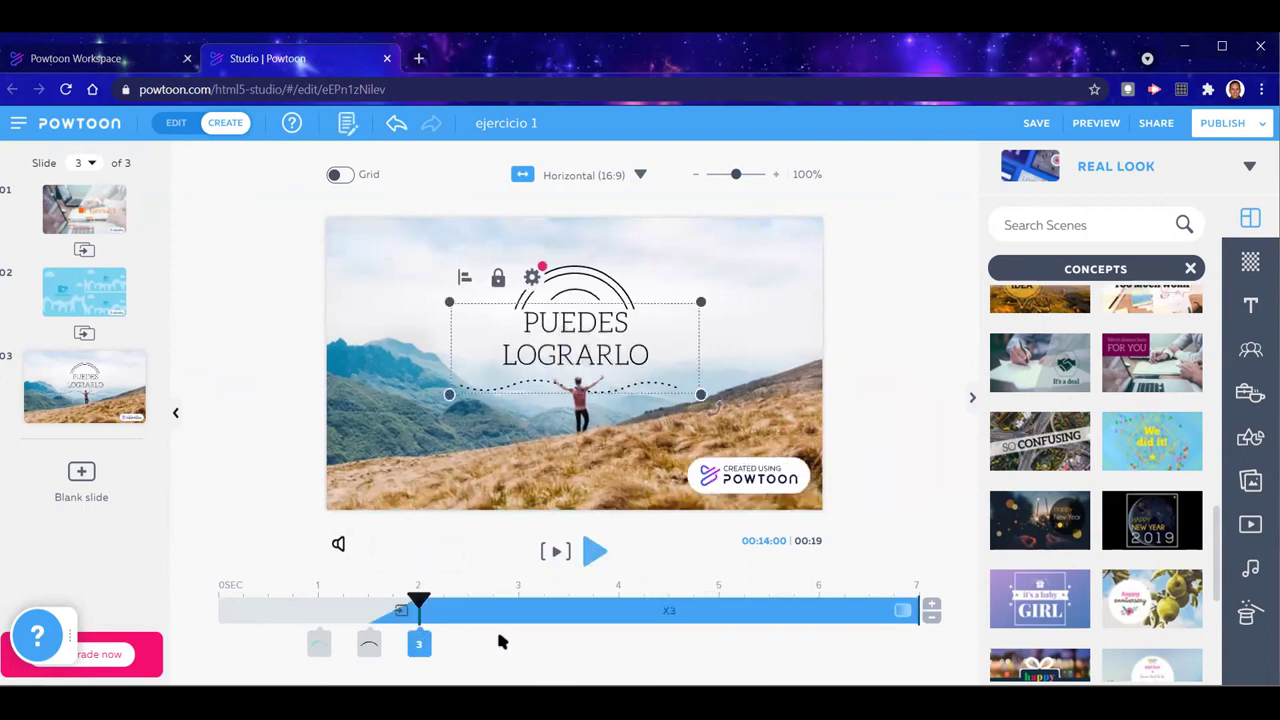
{"action": "left_click_drag", "start_coordinate": [920, 606], "coordinate": [776, 610]}
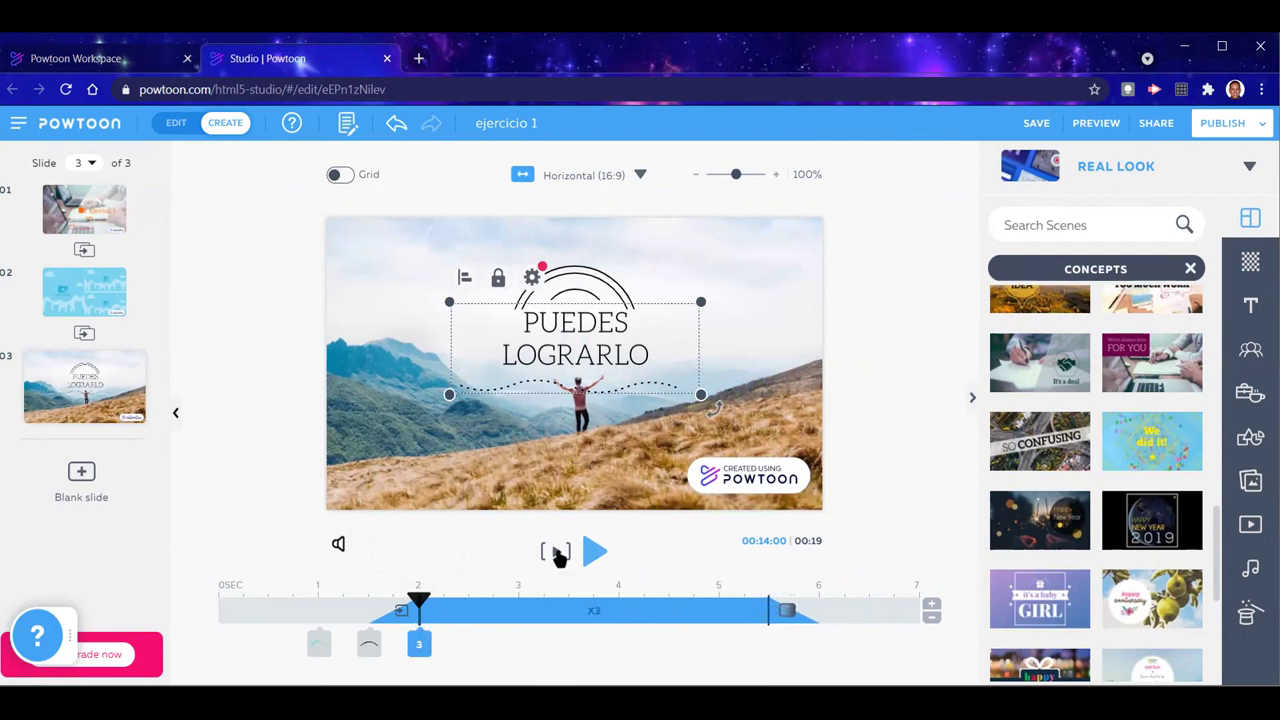
{"action": "left_click", "coordinate": [590, 558]}
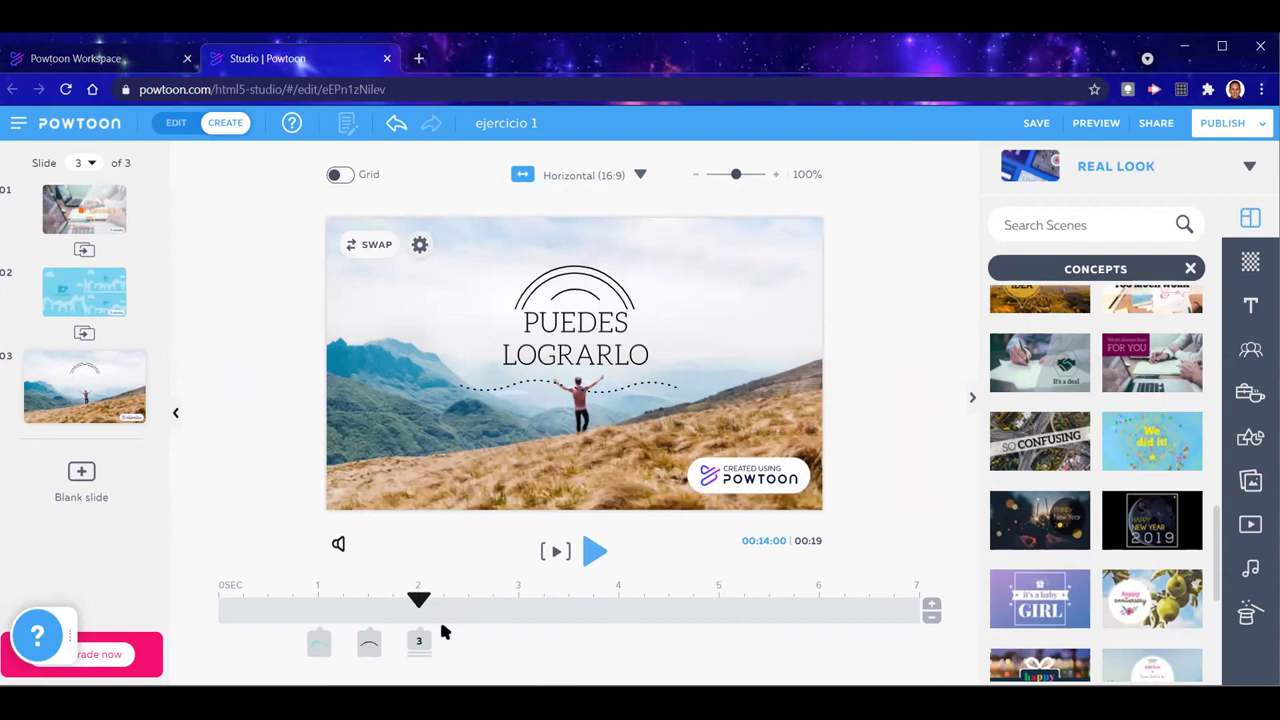
Review the objects on the timeline and the formatting settings of the PUEDES LOGRARLO text, leaving them as they are
{"action": "left_click", "coordinate": [369, 643]}
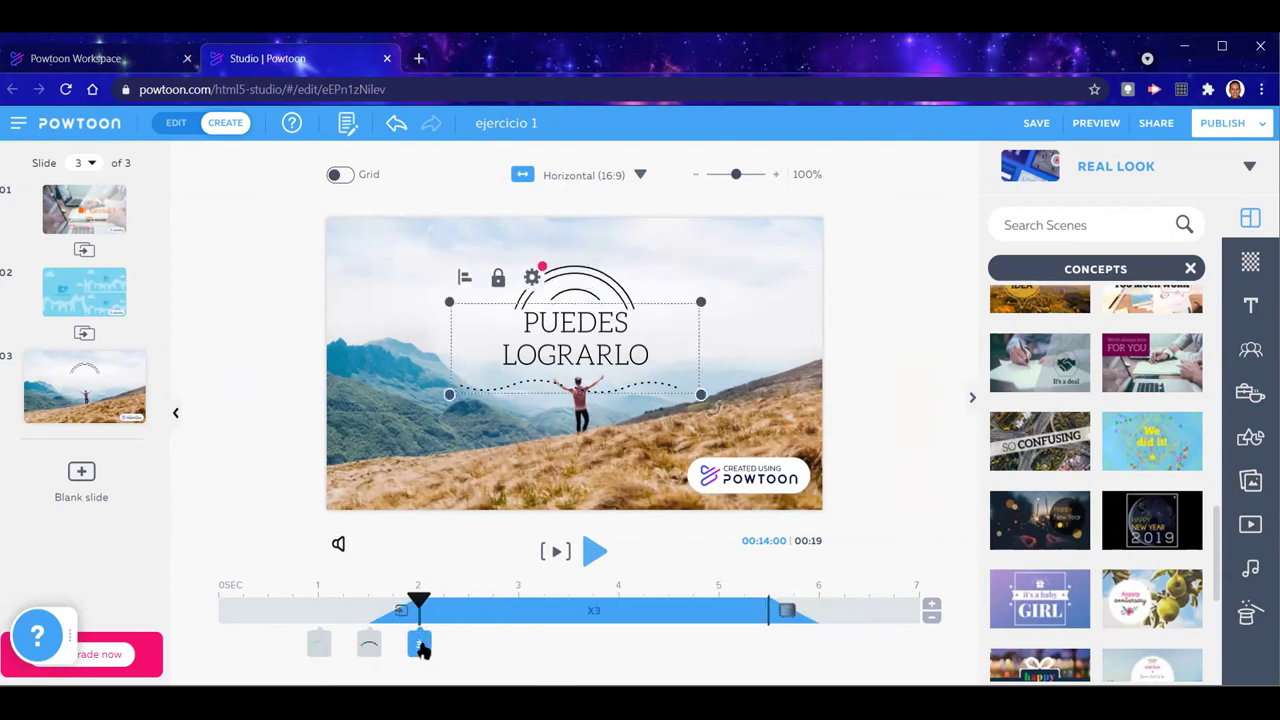
{"action": "left_click", "coordinate": [492, 647]}
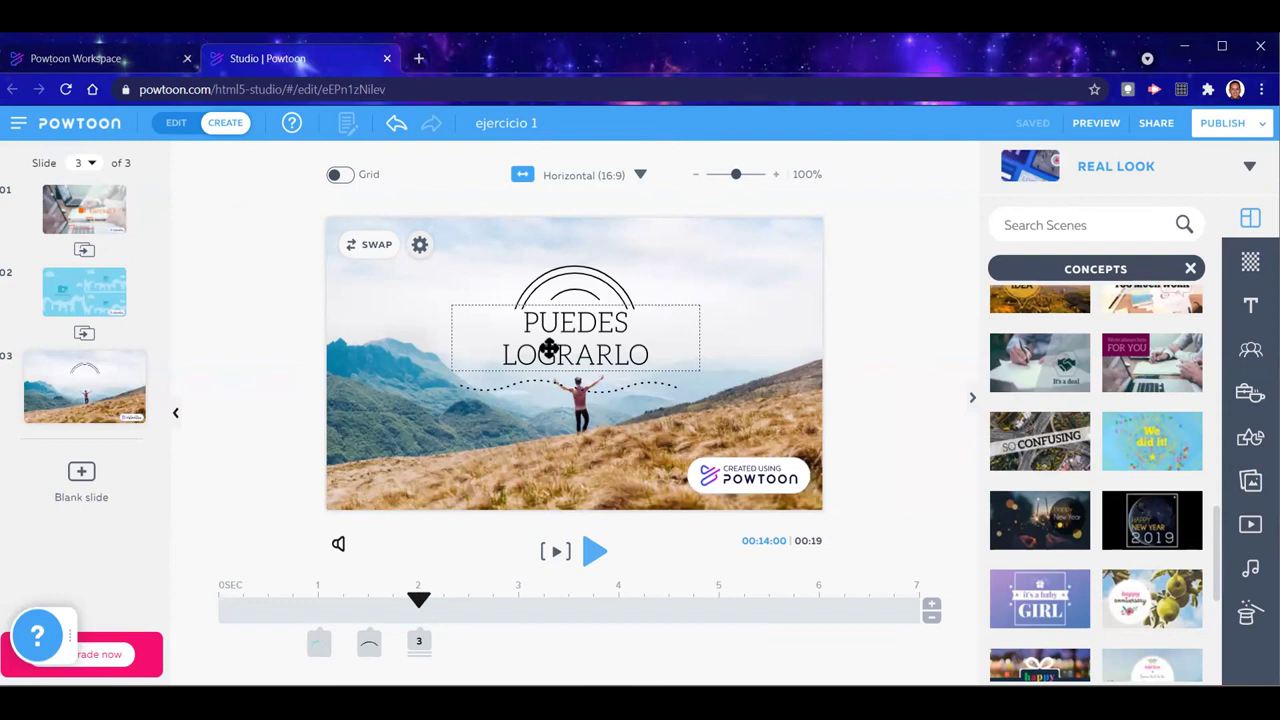
{"action": "left_click", "coordinate": [552, 345]}
{"action": "left_click", "coordinate": [623, 277]}
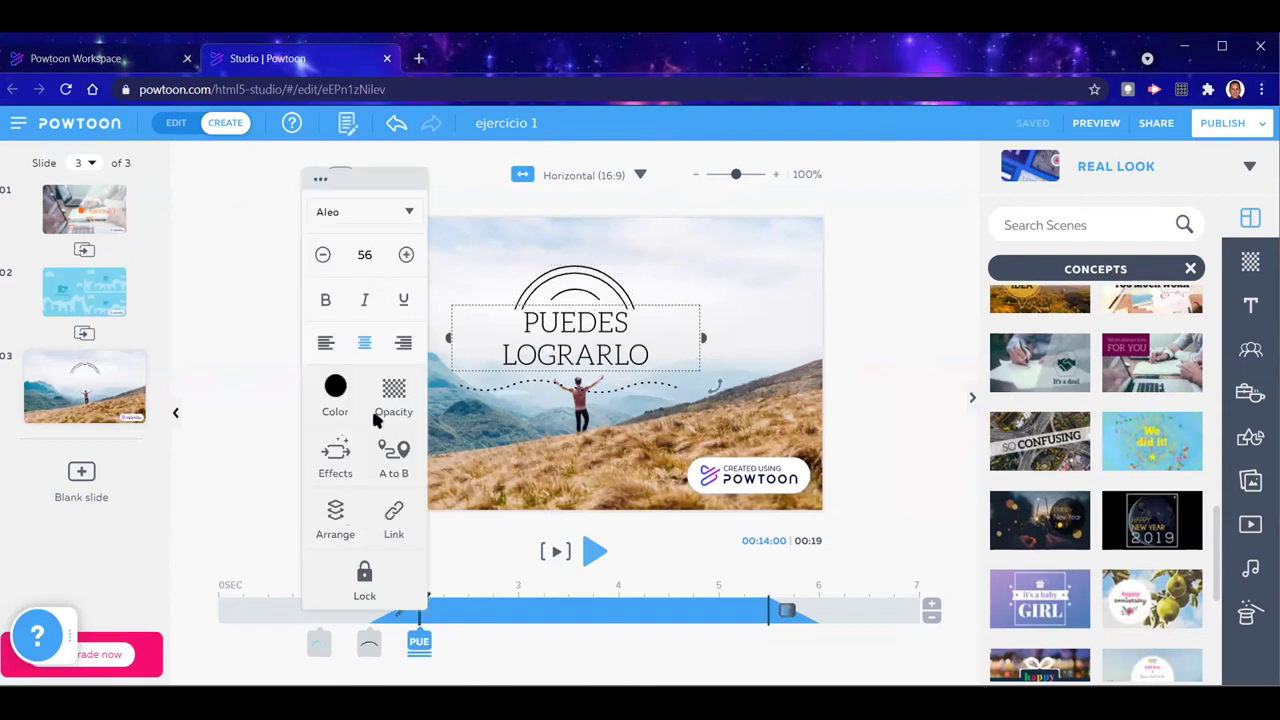
{"action": "left_click", "coordinate": [868, 396]}
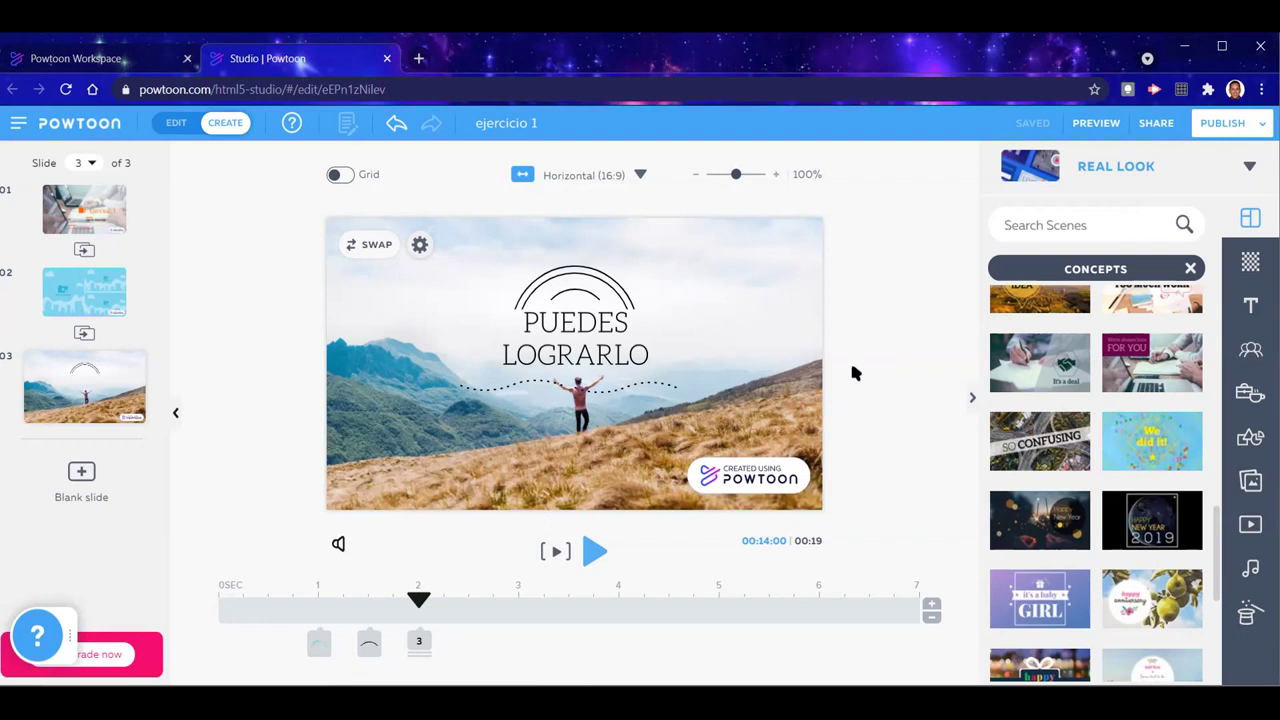
Add a blank fourth slide and browse the Real Look scene categories
{"action": "left_click", "coordinate": [81, 474]}
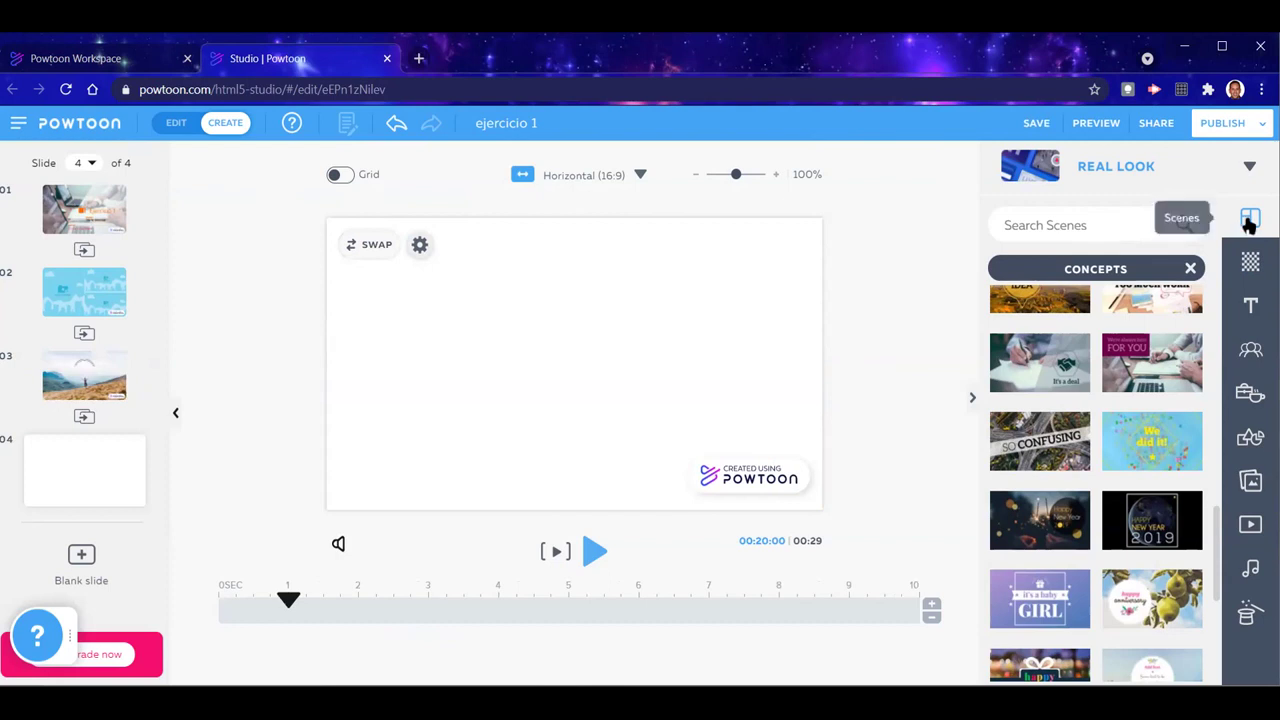
{"action": "left_click", "coordinate": [1191, 270]}
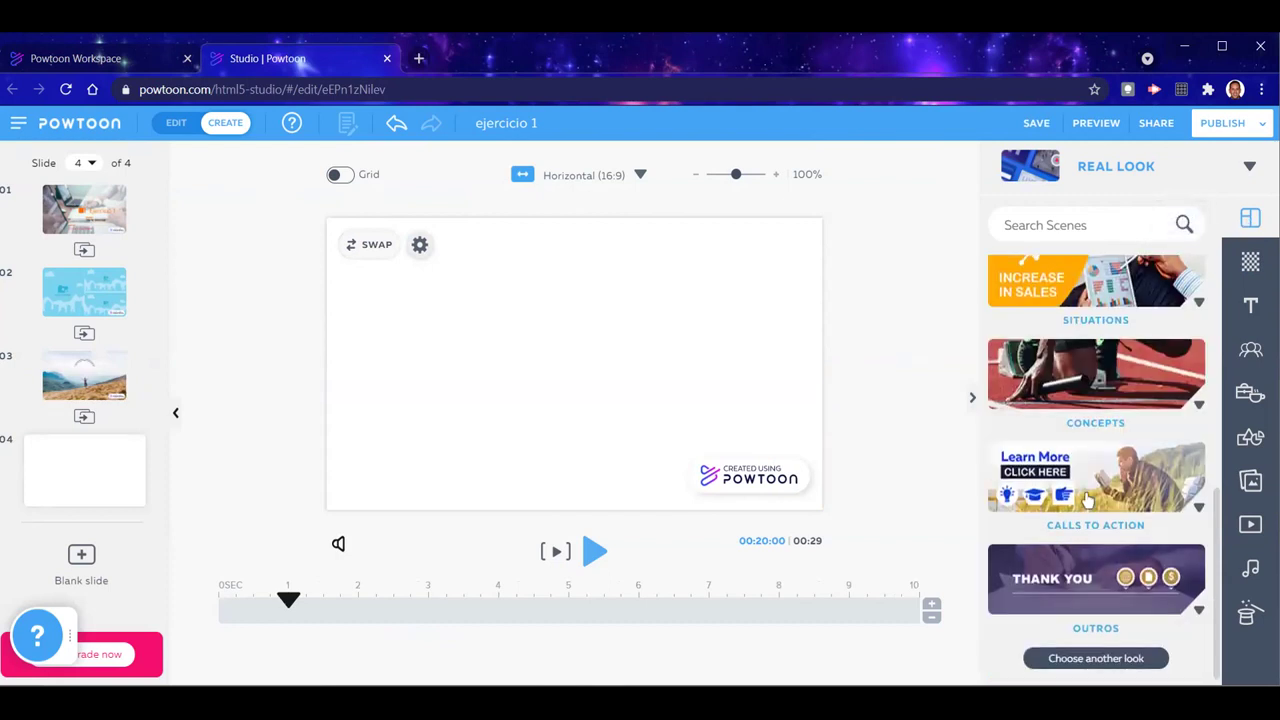
{"action": "scroll", "coordinate": [1103, 430], "scroll_direction": "up", "scroll_amount": 10}
{"action": "scroll", "coordinate": [1096, 385], "scroll_direction": "down", "scroll_amount": 10}
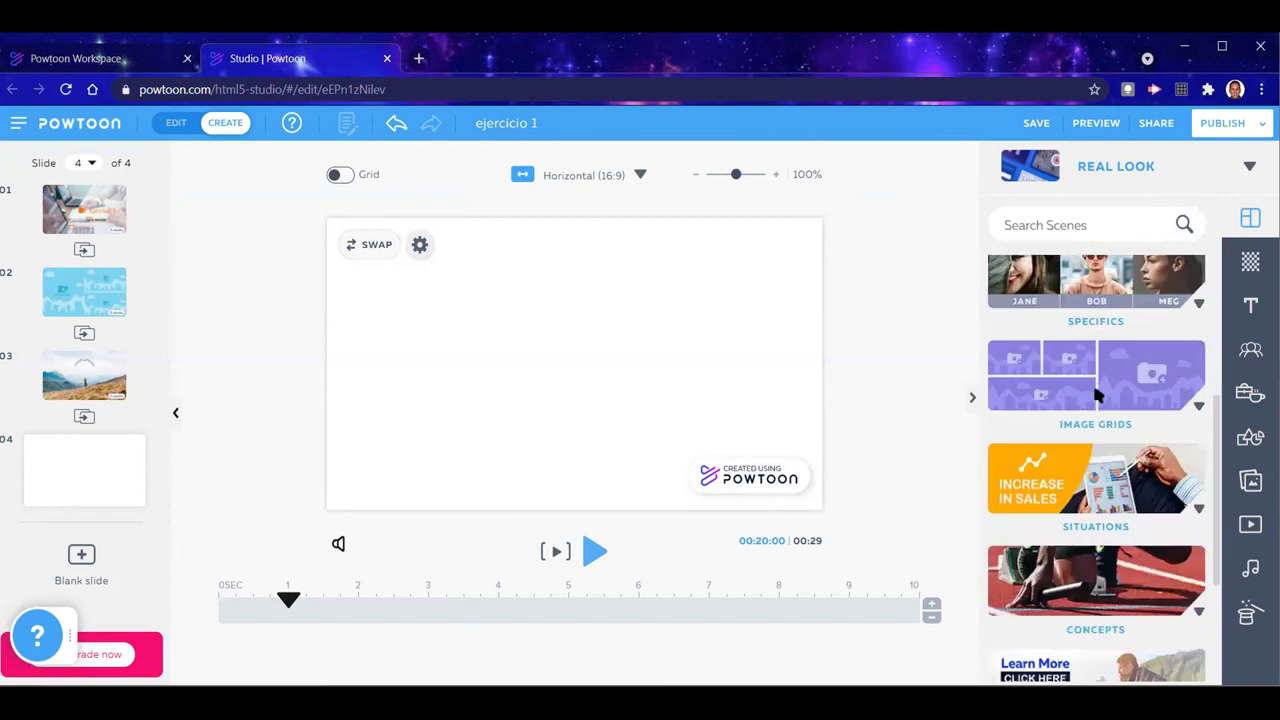
Examine the available backgrounds and the media sources and accepted formats for uploading a custom background
{"action": "left_click", "coordinate": [1250, 263]}
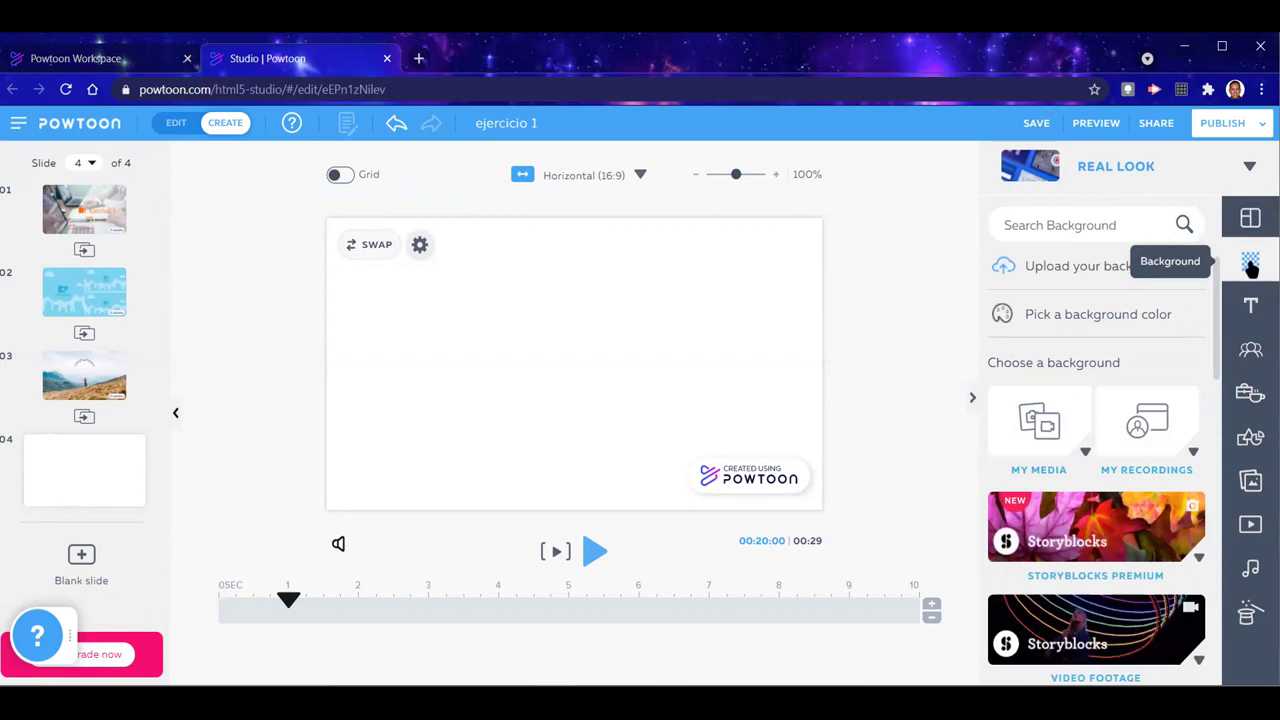
{"action": "left_click", "coordinate": [1063, 274]}
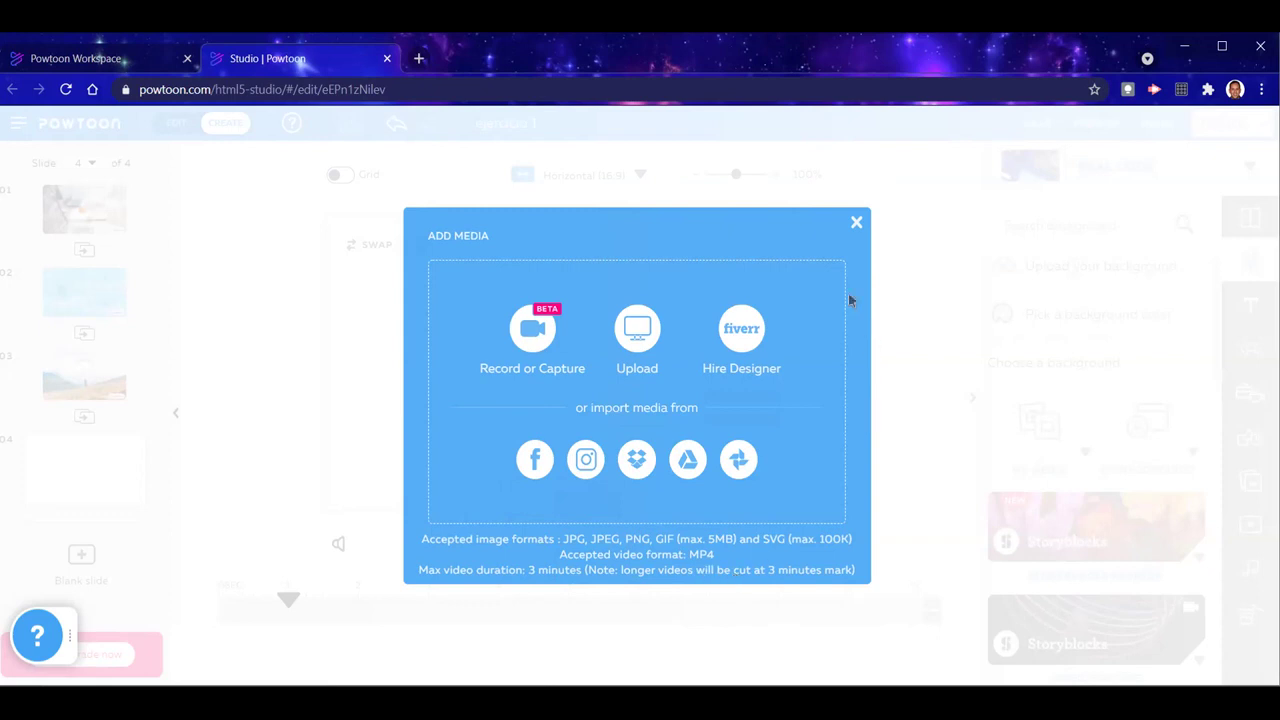
{"action": "left_click", "coordinate": [855, 222]}
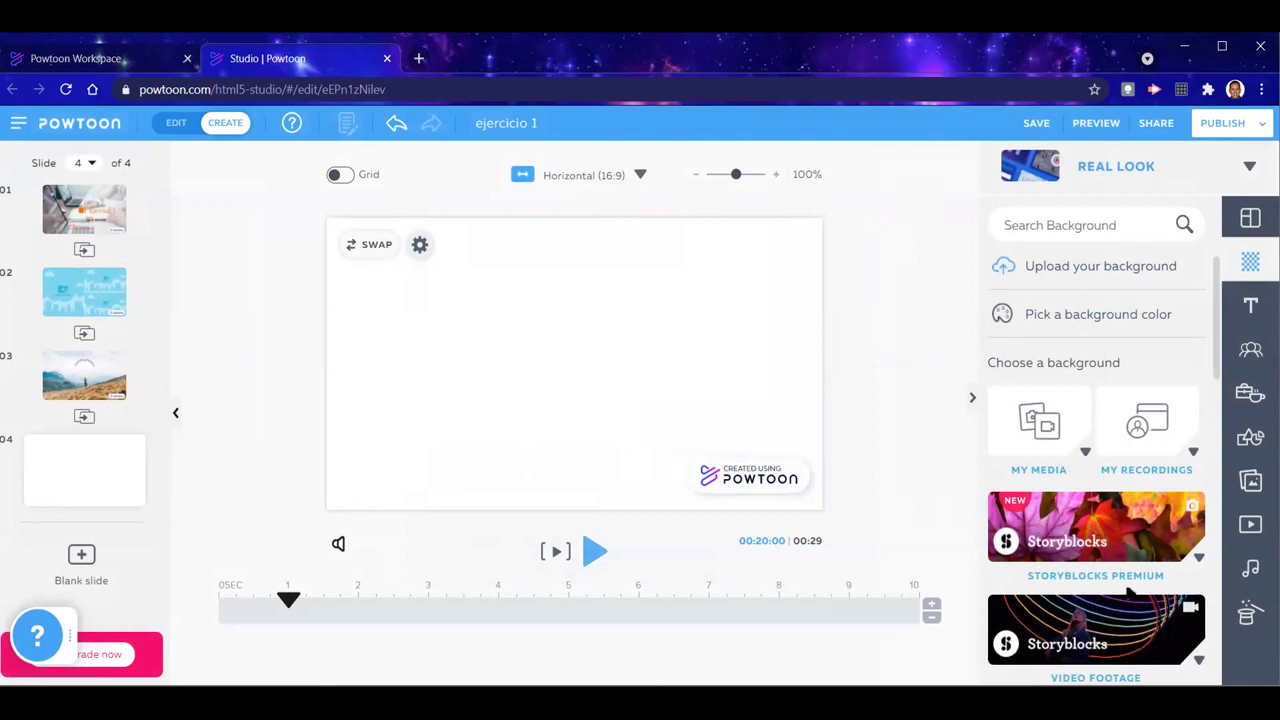
{"action": "scroll", "coordinate": [1115, 550], "scroll_direction": "down", "scroll_amount": 2}
{"action": "scroll", "coordinate": [1115, 550], "scroll_direction": "down", "scroll_amount": 2}
{"action": "scroll", "coordinate": [1100, 450], "scroll_direction": "up", "scroll_amount": 4}
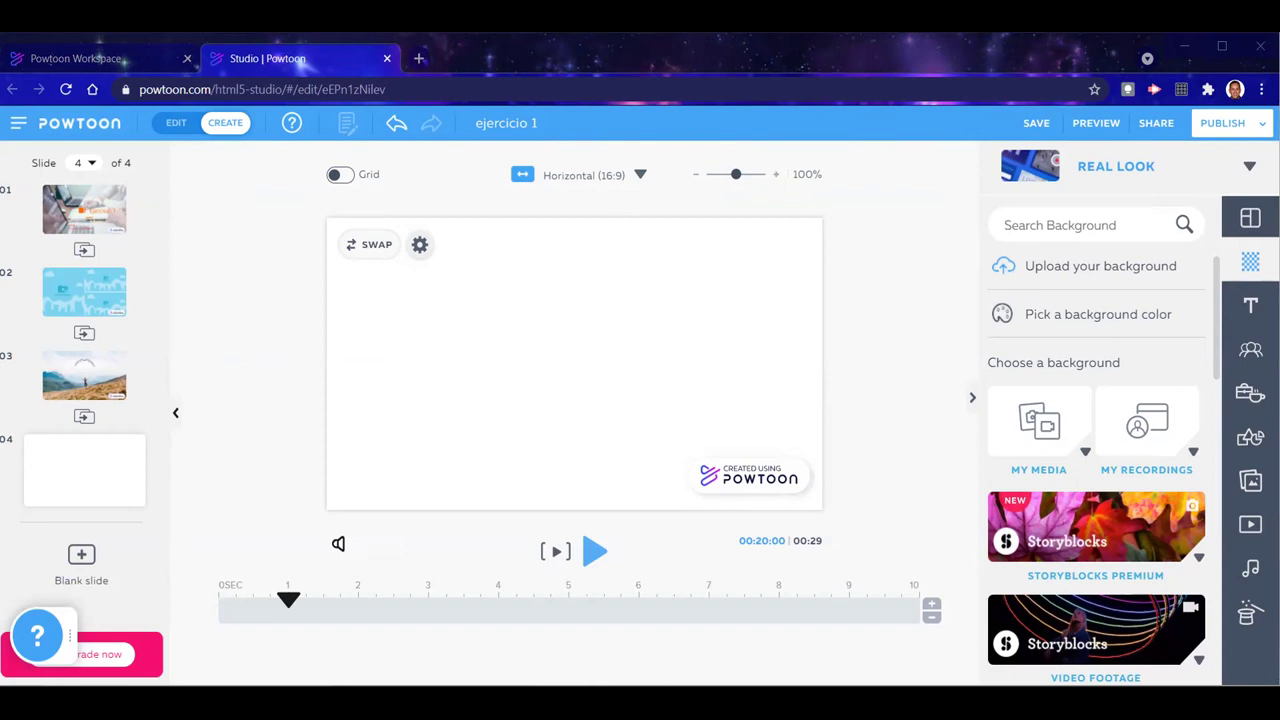
Search the web in a new tab for CONVERTIR ONLINE, open the online-convert.com converter site and dismiss its sign-in prompt
{"action": "left_click", "coordinate": [419, 60]}
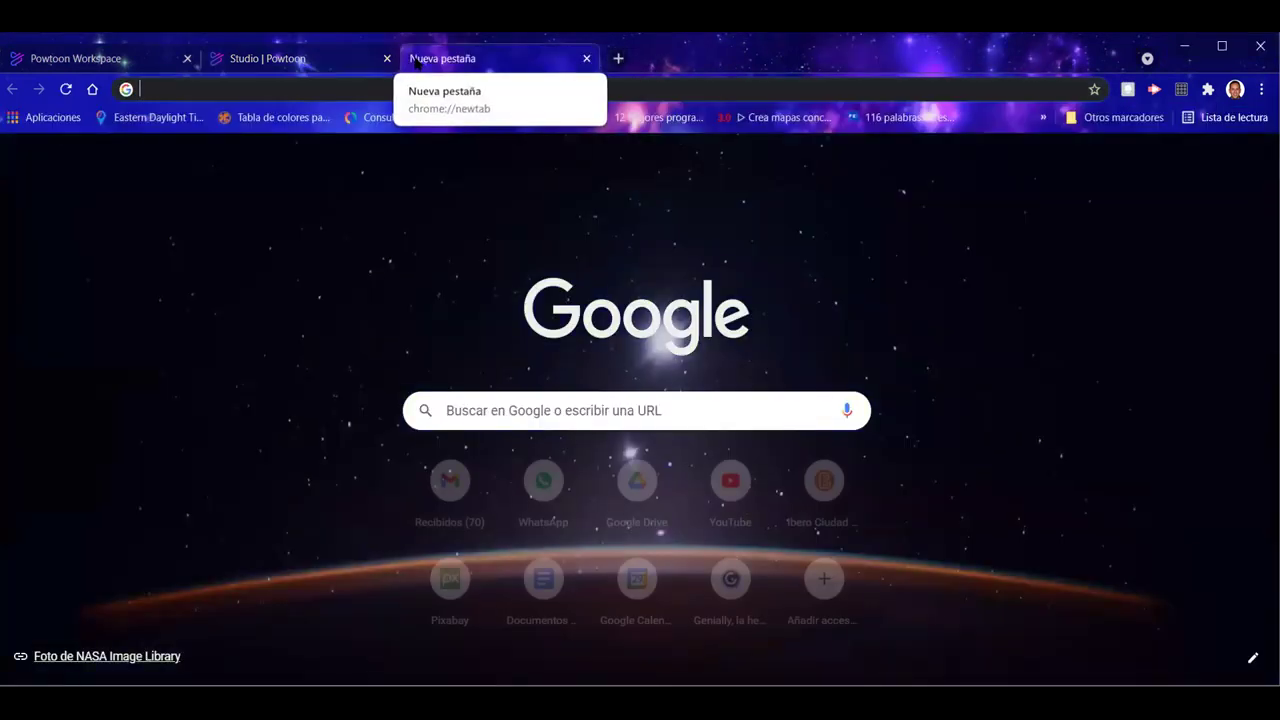
{"action": "type", "text": "CONVERTIR ONLINE"}
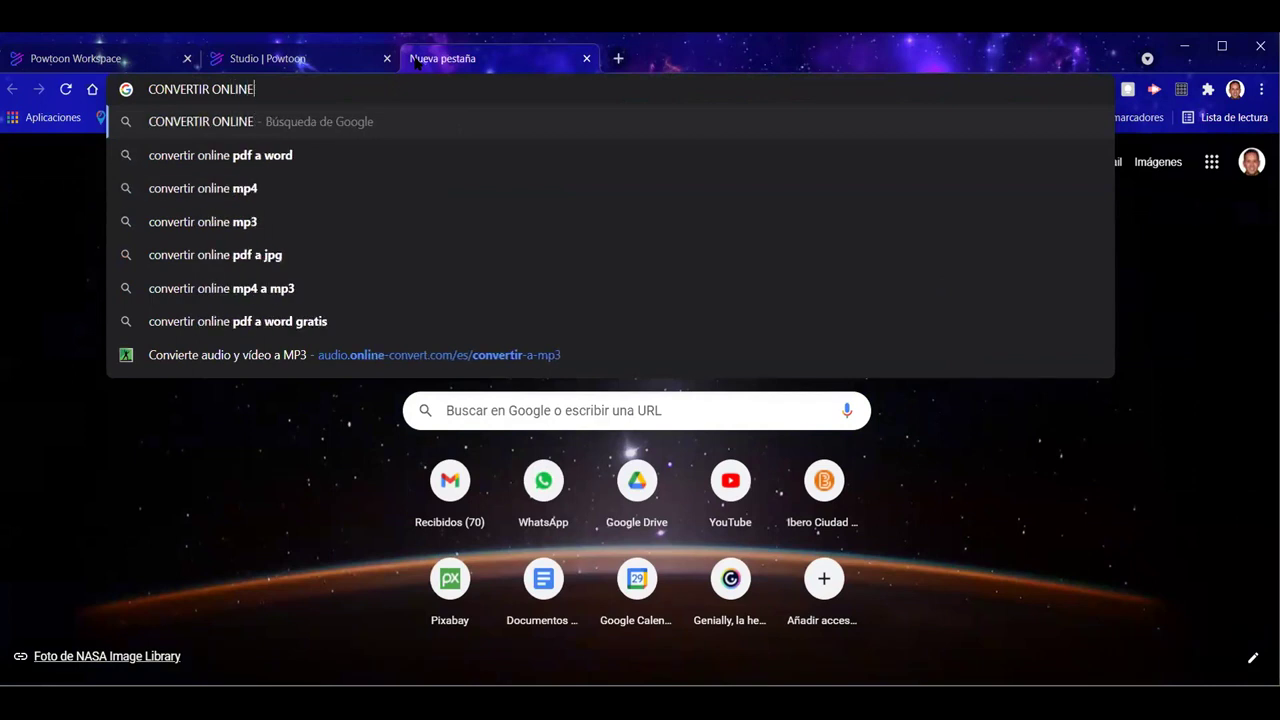
{"action": "key", "text": "Return"}
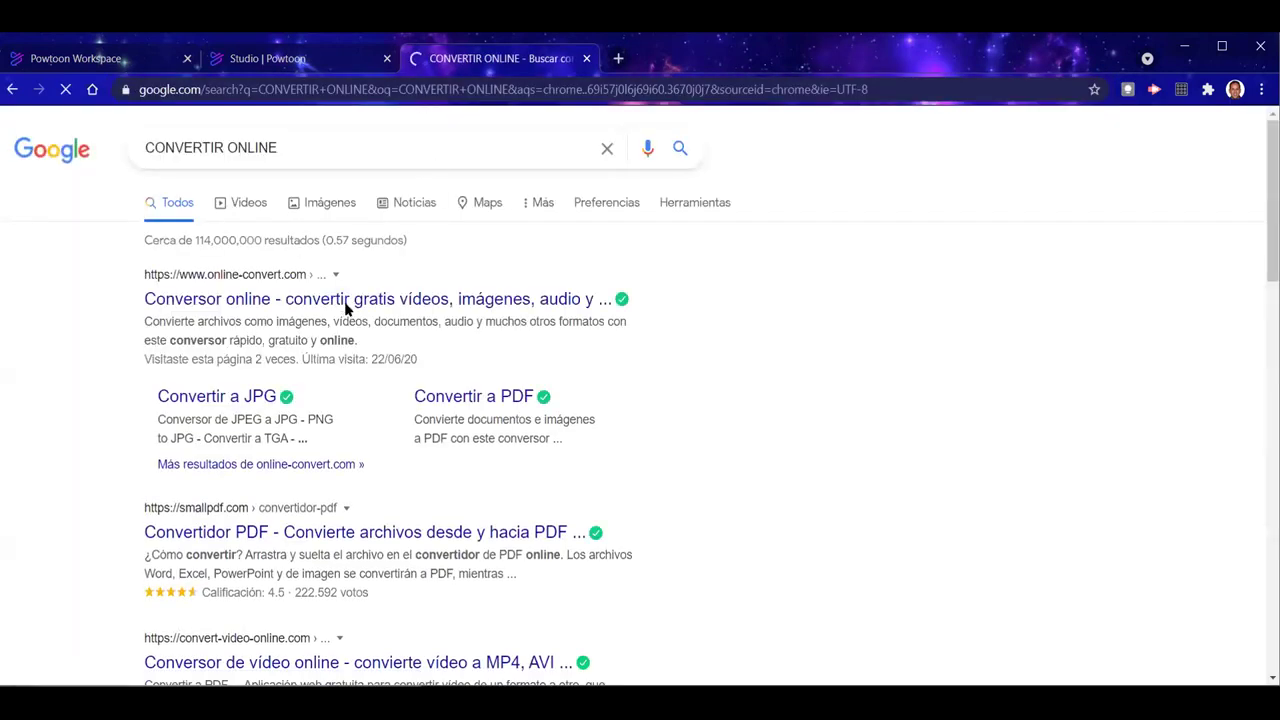
{"action": "left_click", "coordinate": [255, 300]}
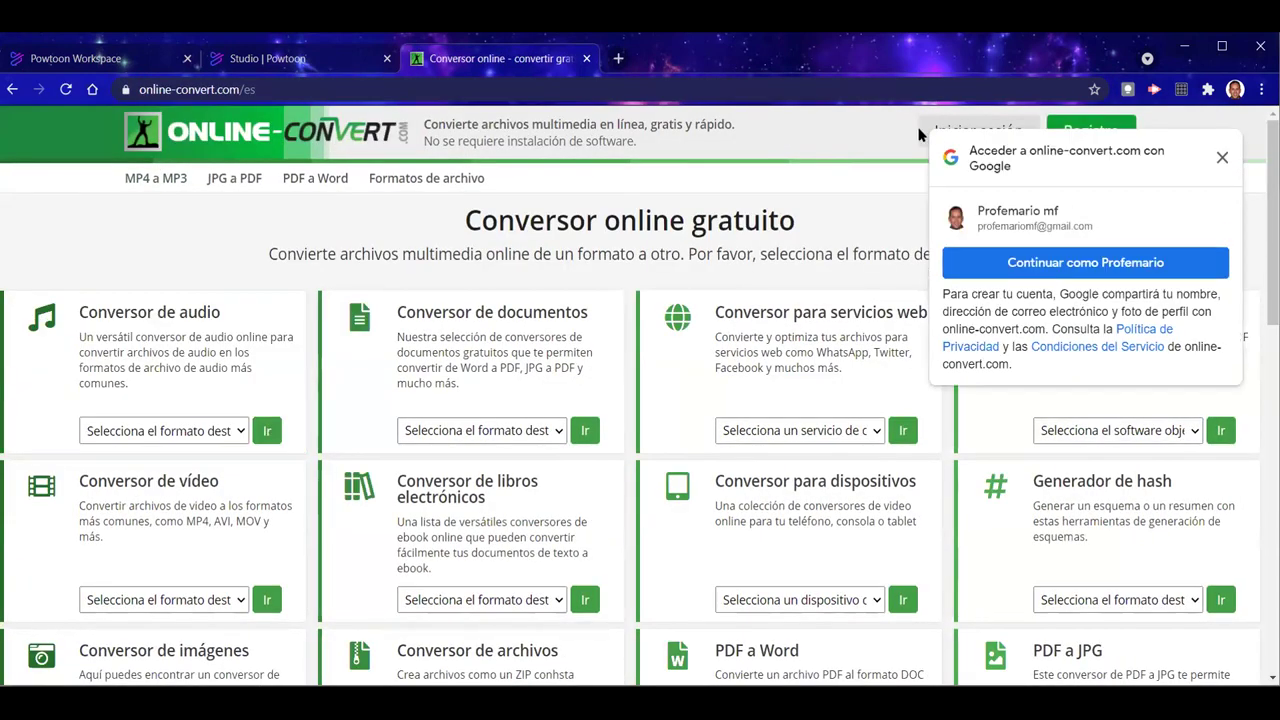
{"action": "left_click", "coordinate": [1222, 158]}
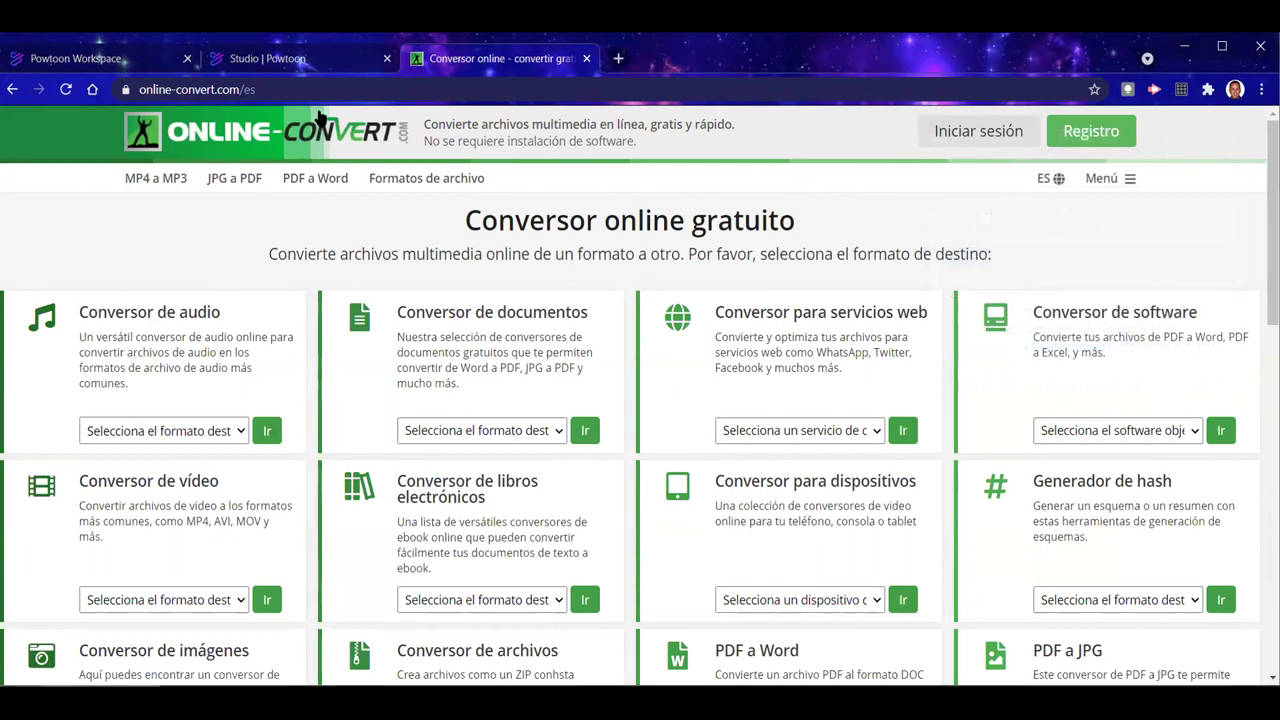
{"action": "left_click", "coordinate": [312, 89]}
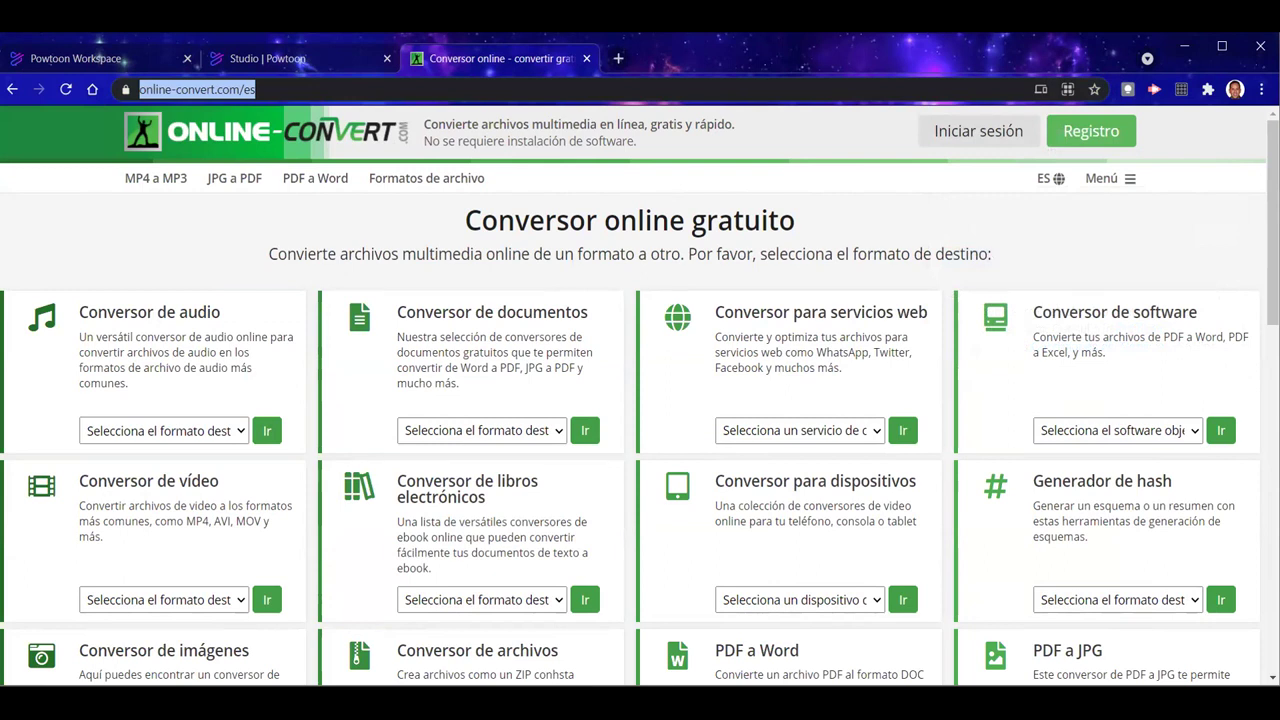
{"action": "type", "text": "https://www.online-convert.com/es"}
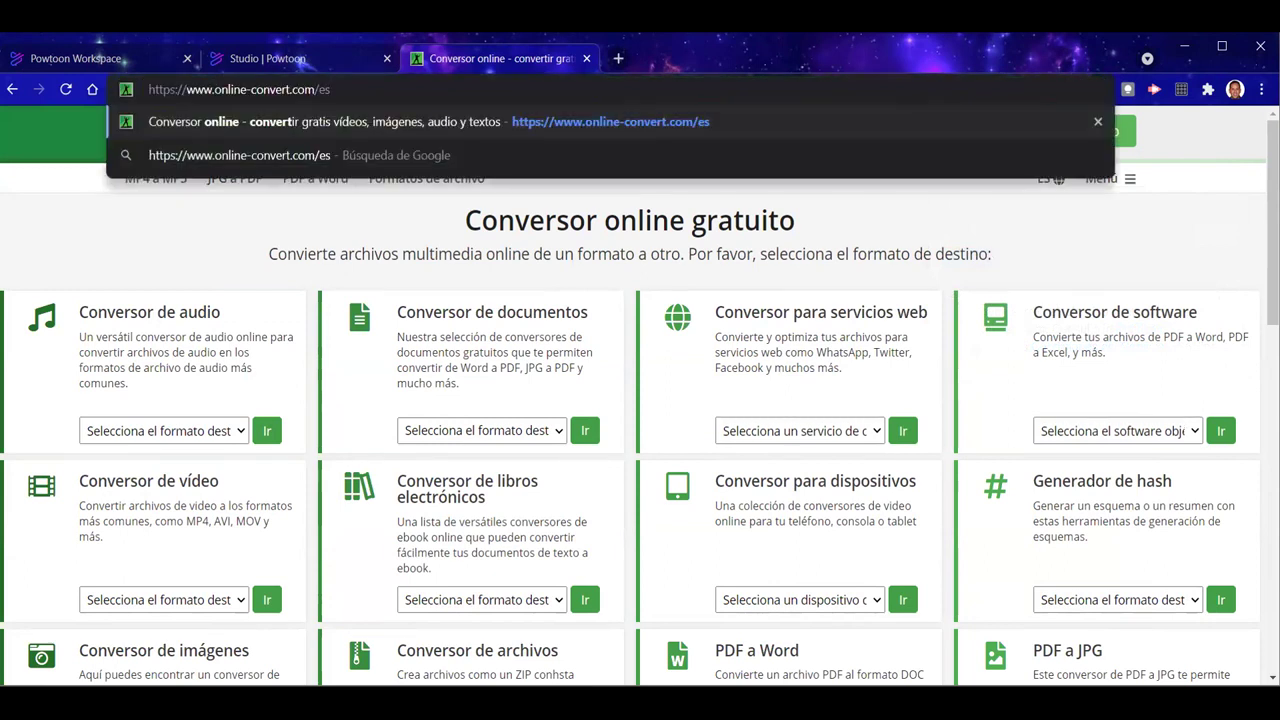
{"action": "key", "text": "Return"}
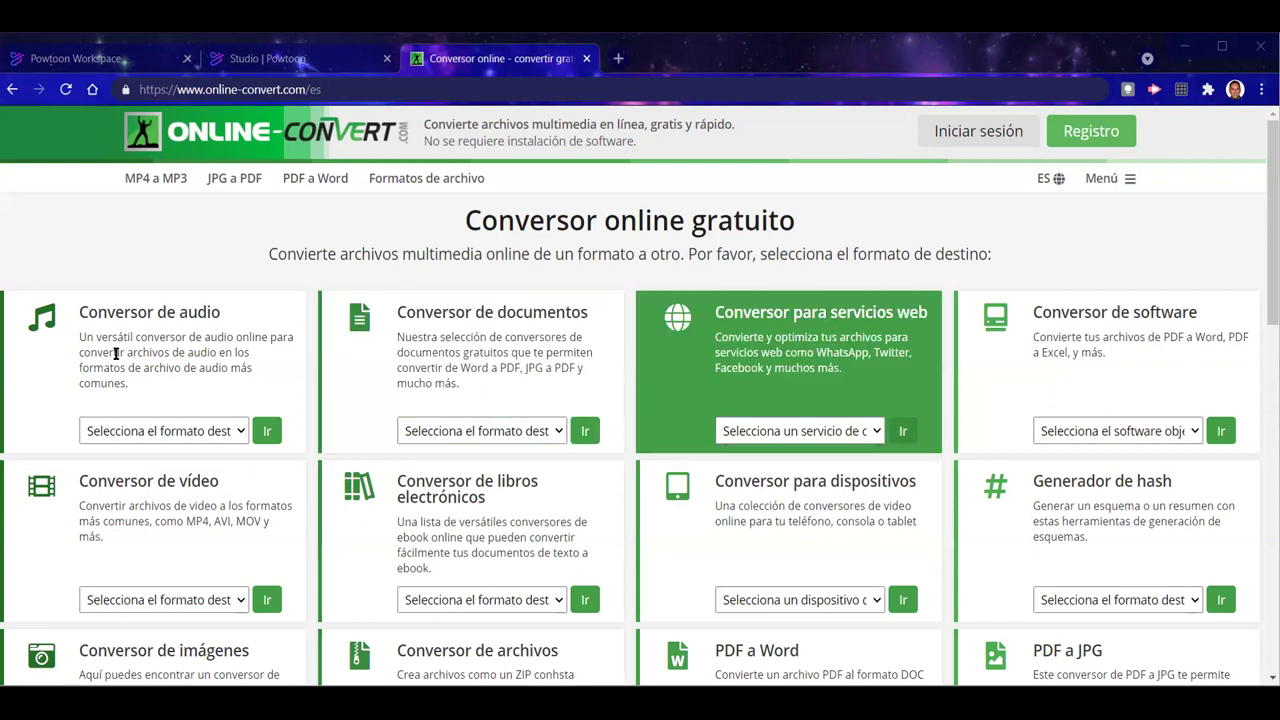
{"action": "scroll", "coordinate": [178, 497], "scroll_direction": "down", "scroll_amount": 2}
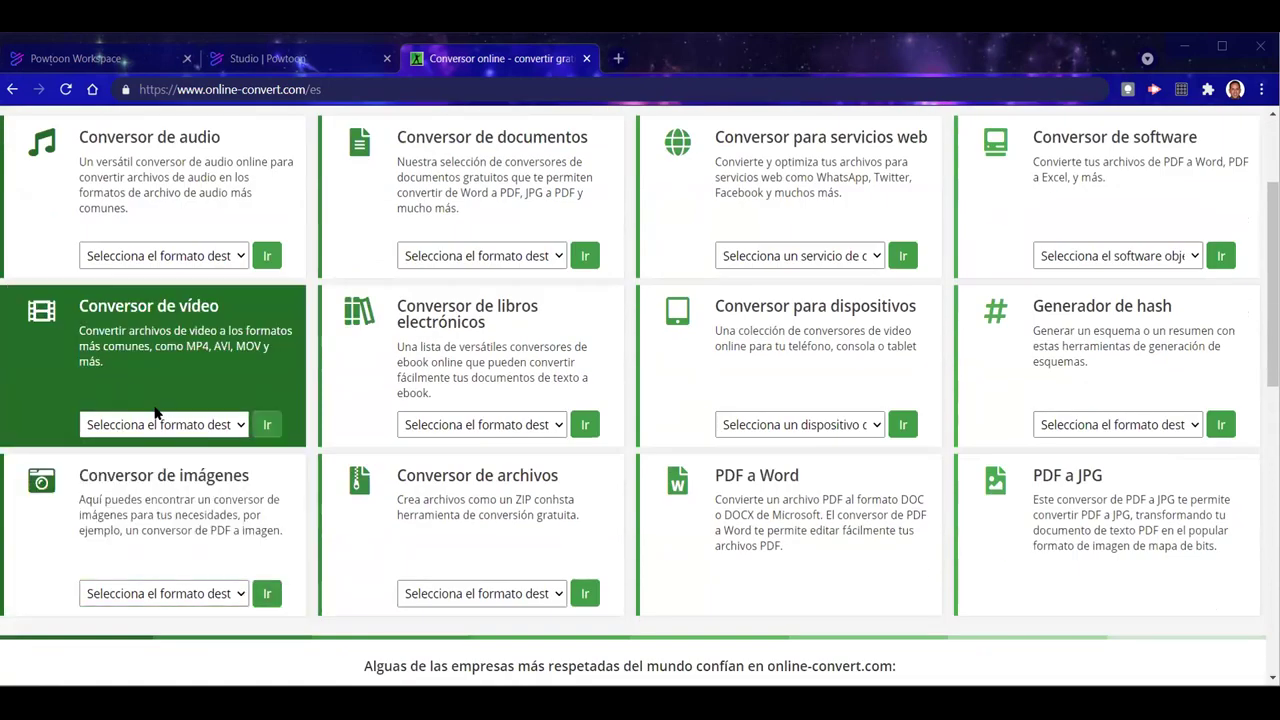
{"action": "left_click", "coordinate": [237, 427]}
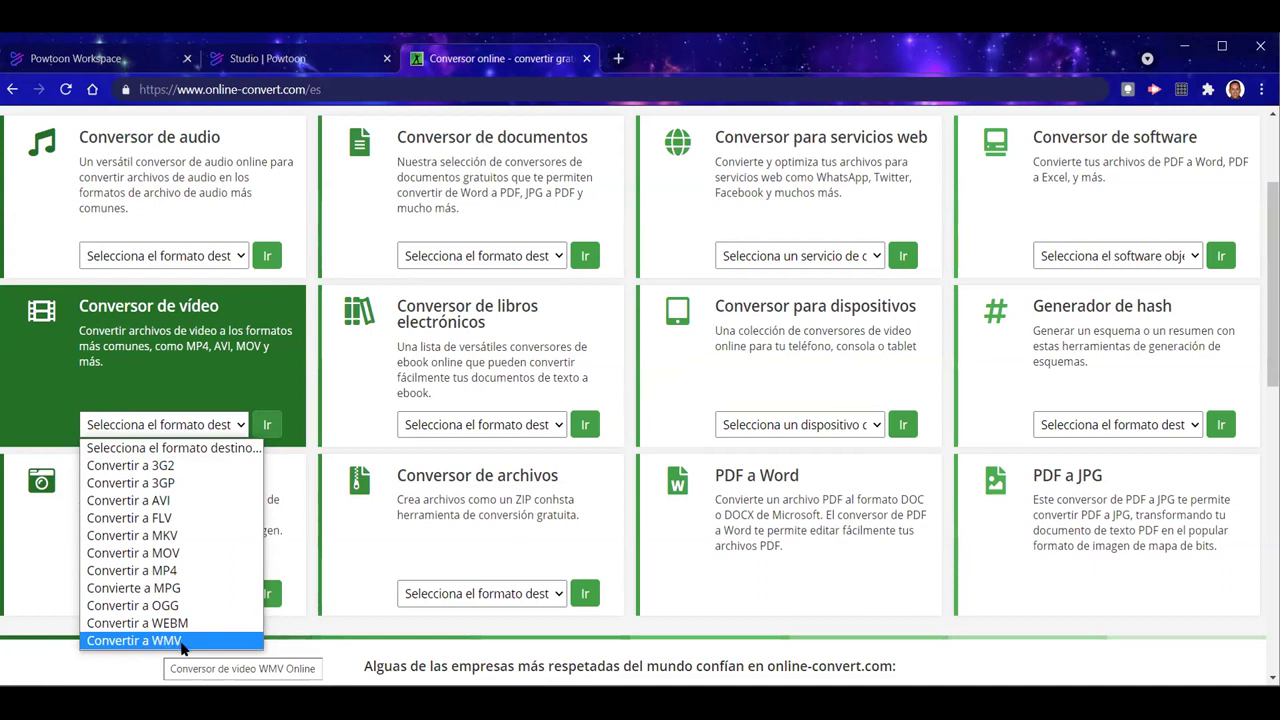
{"action": "left_click", "coordinate": [168, 571]}
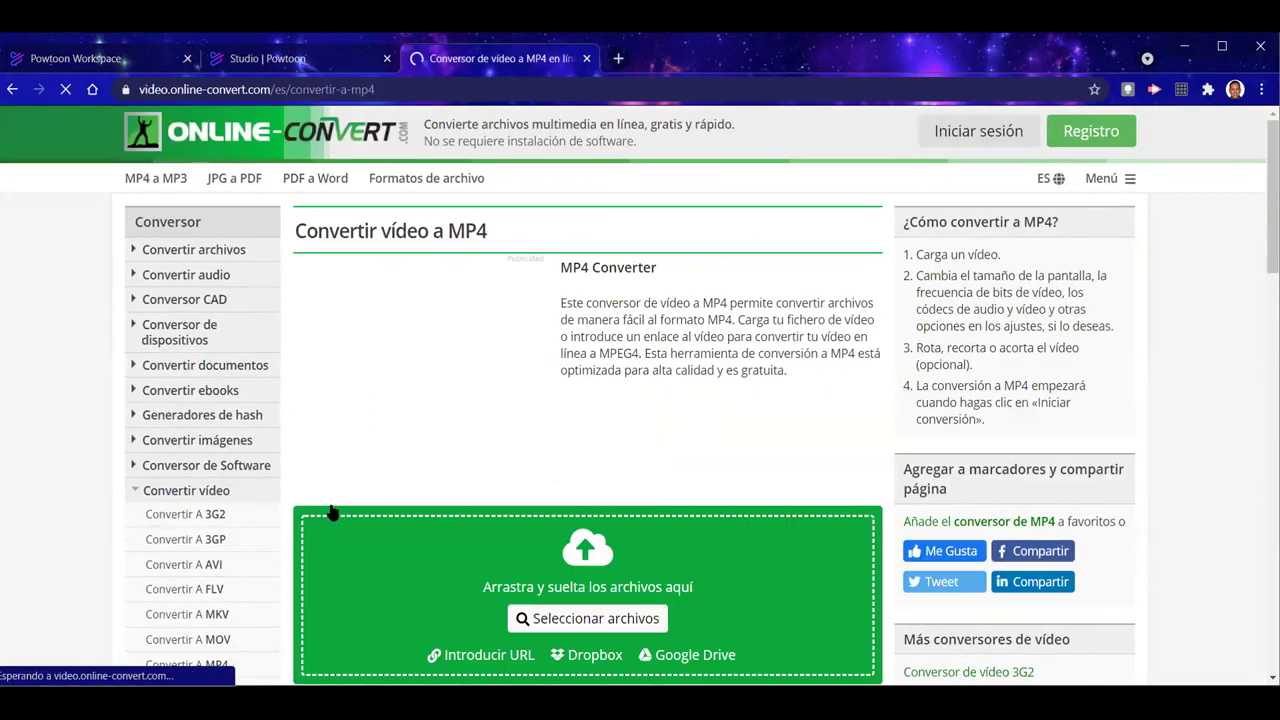
Examine the MP4 converter's file selection dialog and close it without choosing a file
{"action": "scroll", "coordinate": [374, 509], "scroll_direction": "down", "scroll_amount": 2}
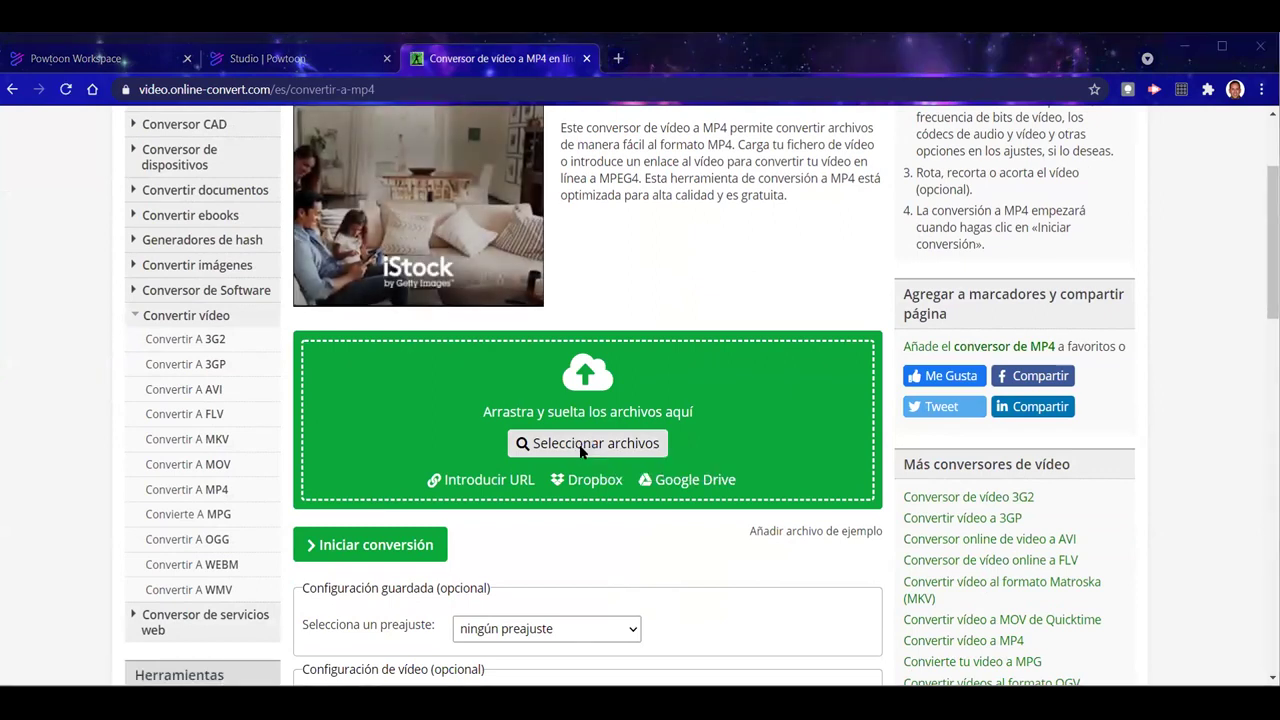
{"action": "left_click", "coordinate": [582, 447]}
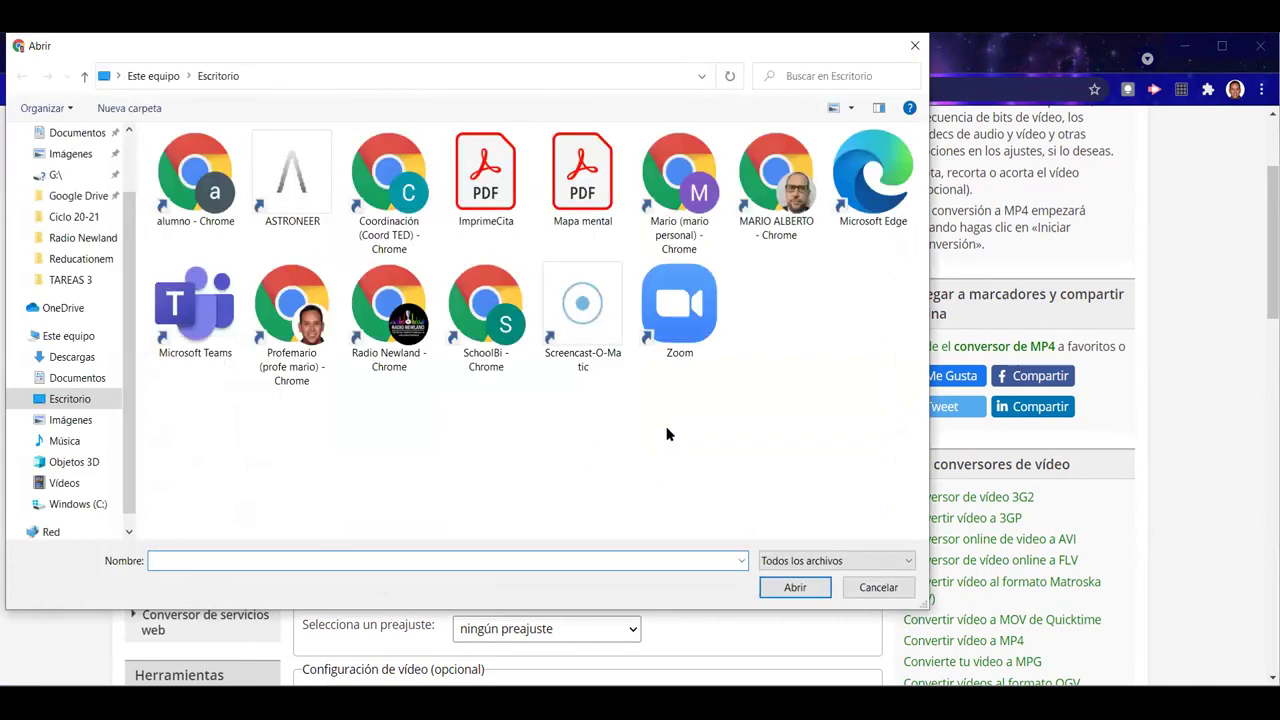
{"action": "left_click", "coordinate": [866, 588]}
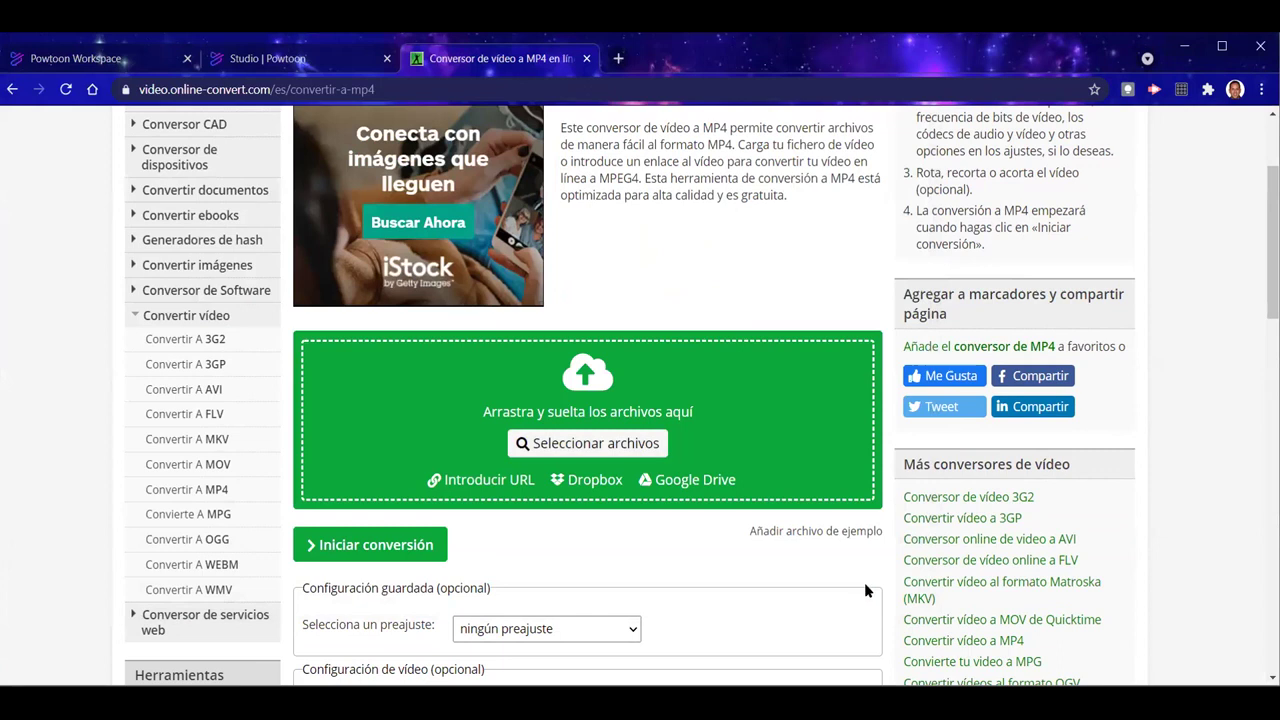
{"action": "left_click", "coordinate": [597, 446]}
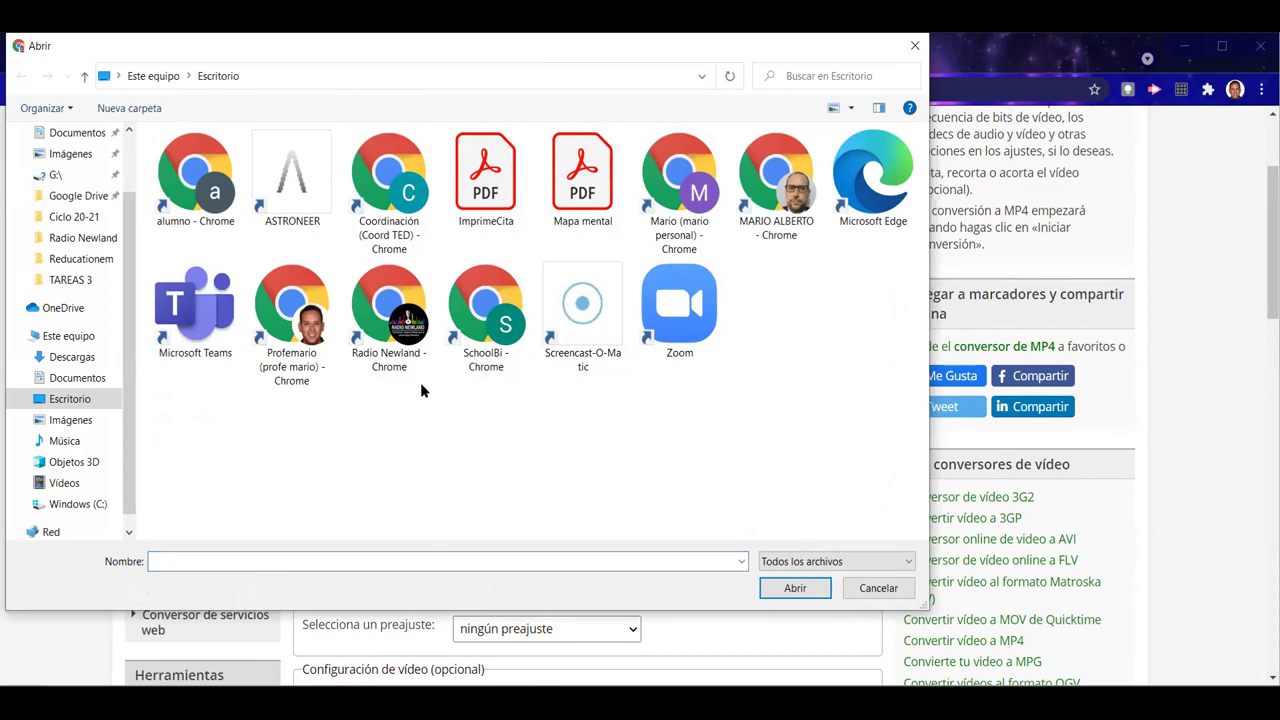
{"action": "left_click", "coordinate": [878, 587]}
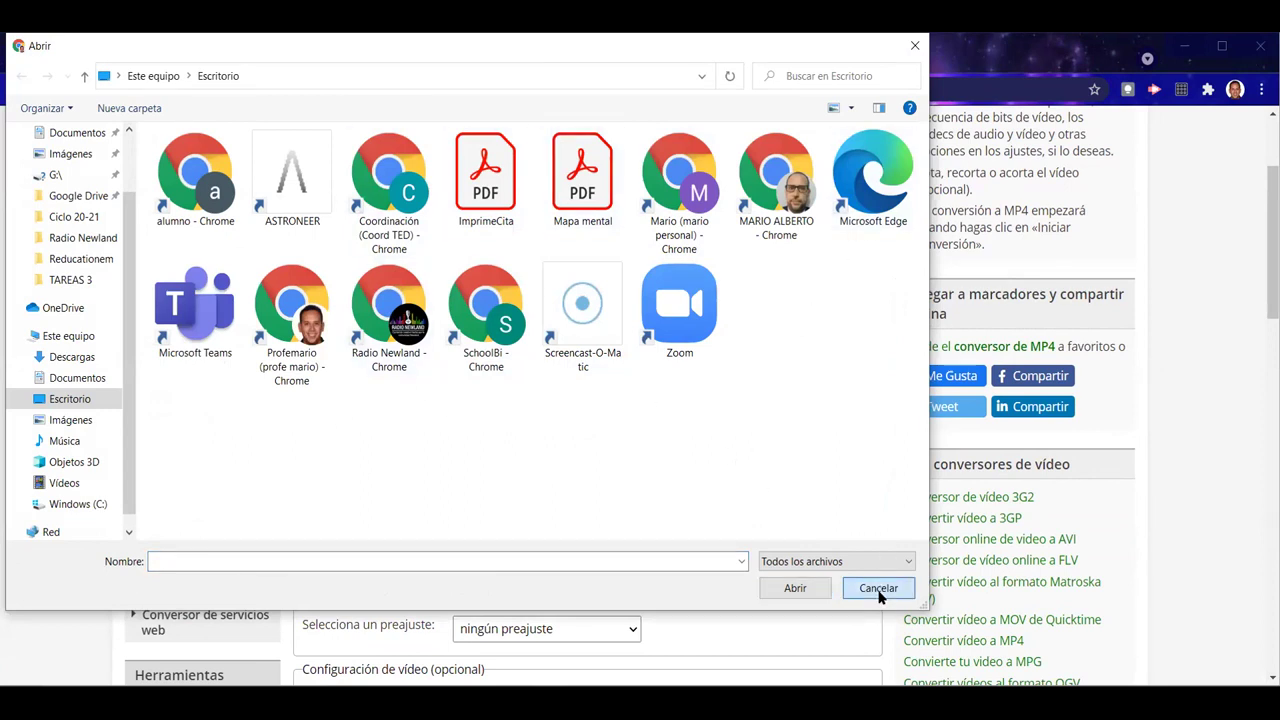
Review the upload area and optional video settings of the MP4 converter, and close its page to return to Powtoon
{"action": "scroll", "coordinate": [604, 450], "scroll_direction": "down", "scroll_amount": 1}
{"action": "scroll", "coordinate": [604, 462], "scroll_direction": "down", "scroll_amount": 1}
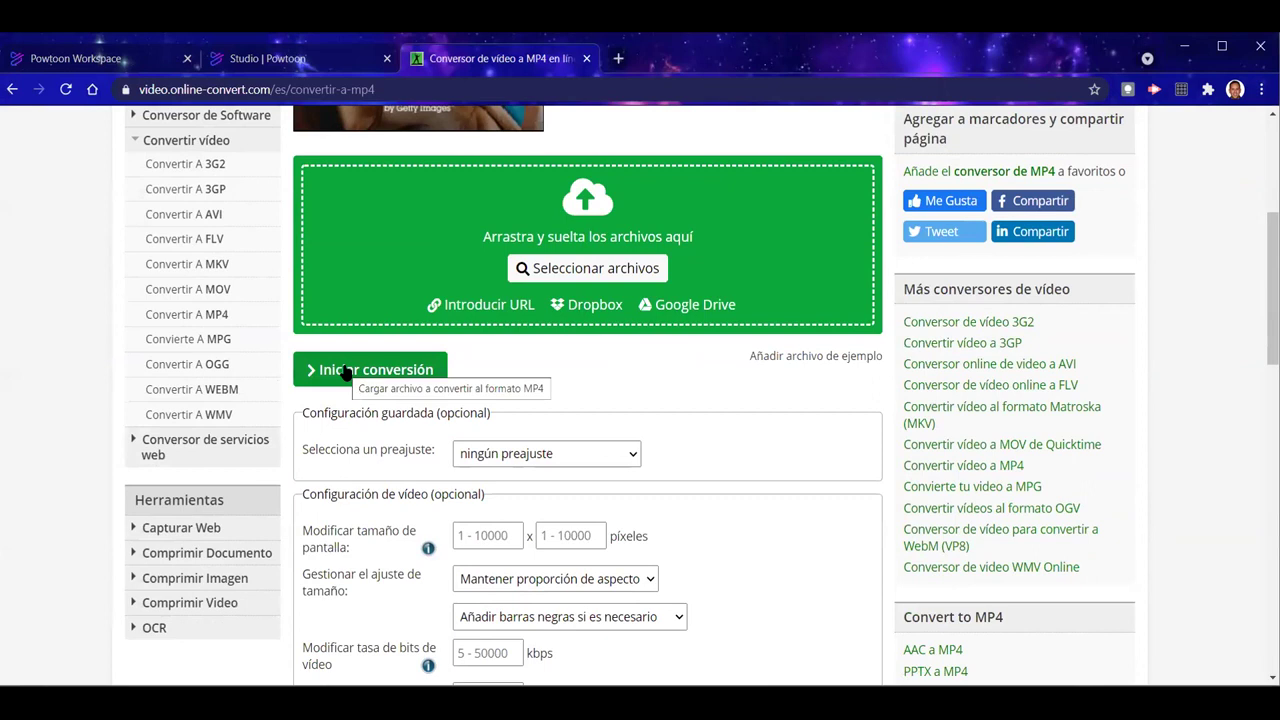
{"action": "scroll", "coordinate": [395, 494], "scroll_direction": "down", "scroll_amount": 3}
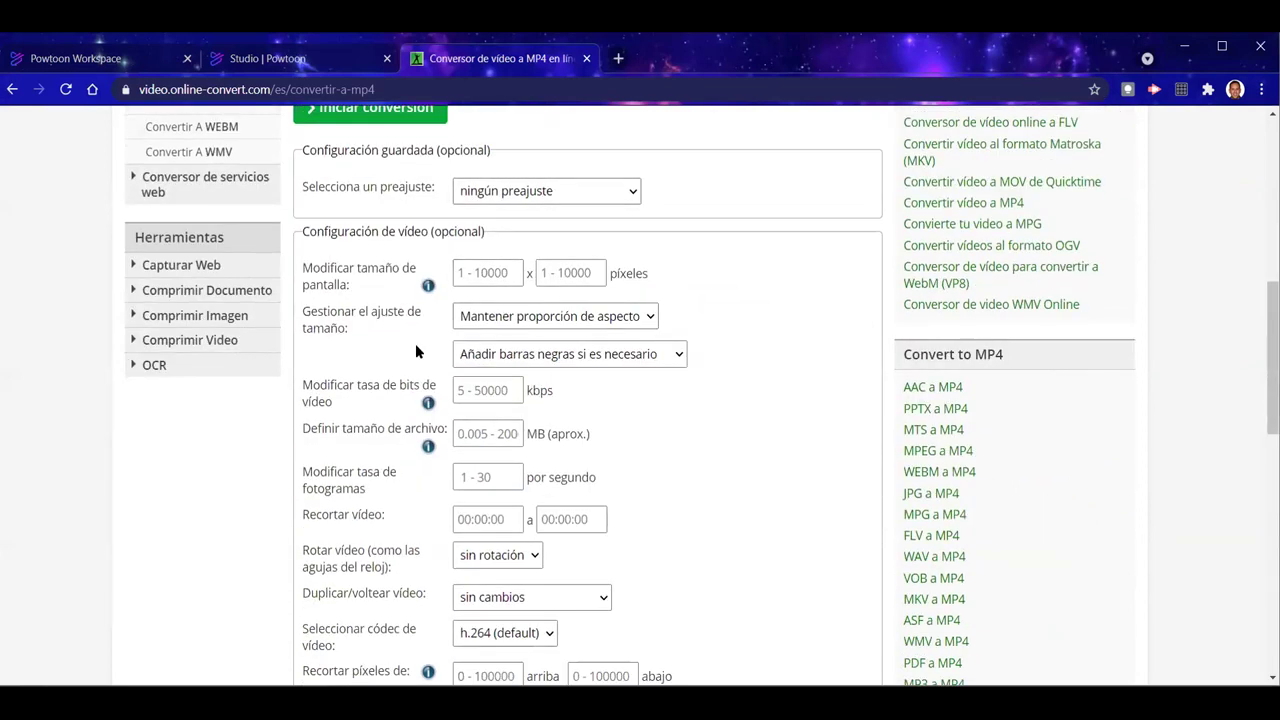
{"action": "scroll", "coordinate": [637, 477], "scroll_direction": "down", "scroll_amount": 3}
{"action": "scroll", "coordinate": [562, 492], "scroll_direction": "down", "scroll_amount": 2}
{"action": "scroll", "coordinate": [562, 492], "scroll_direction": "up", "scroll_amount": 6}
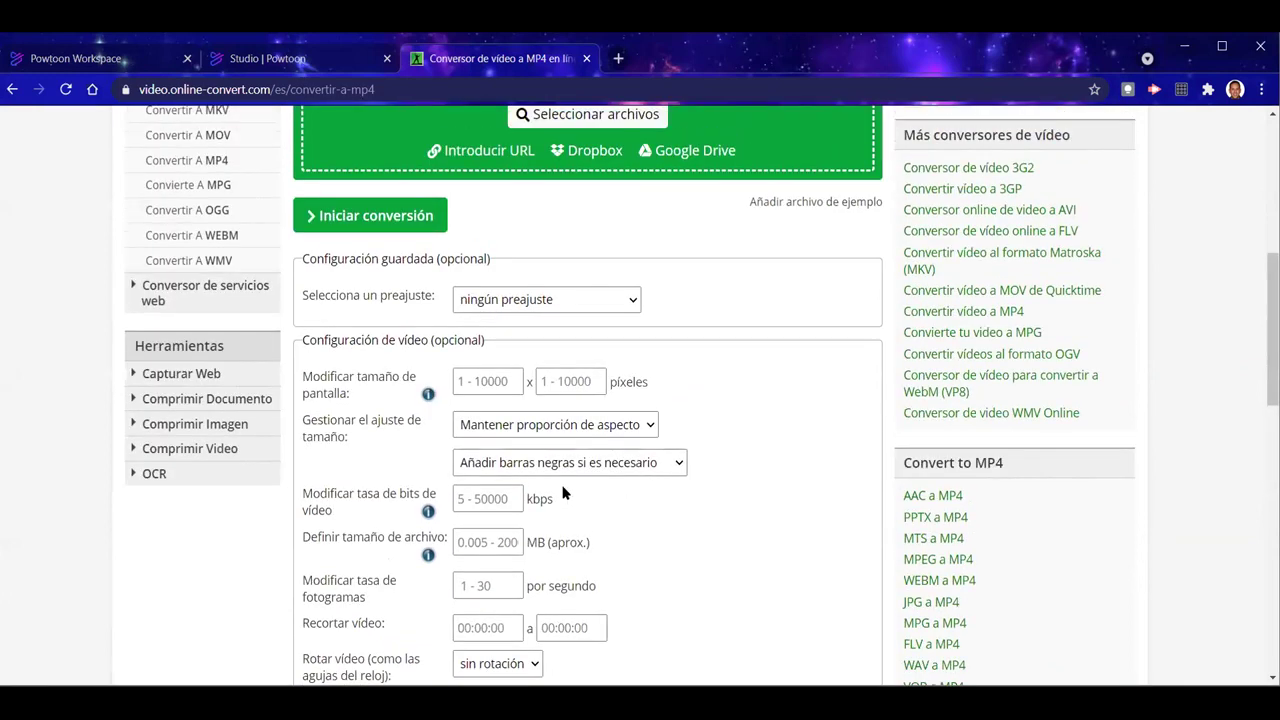
{"action": "scroll", "coordinate": [514, 391], "scroll_direction": "up", "scroll_amount": 2}
{"action": "scroll", "coordinate": [512, 388], "scroll_direction": "up", "scroll_amount": 3}
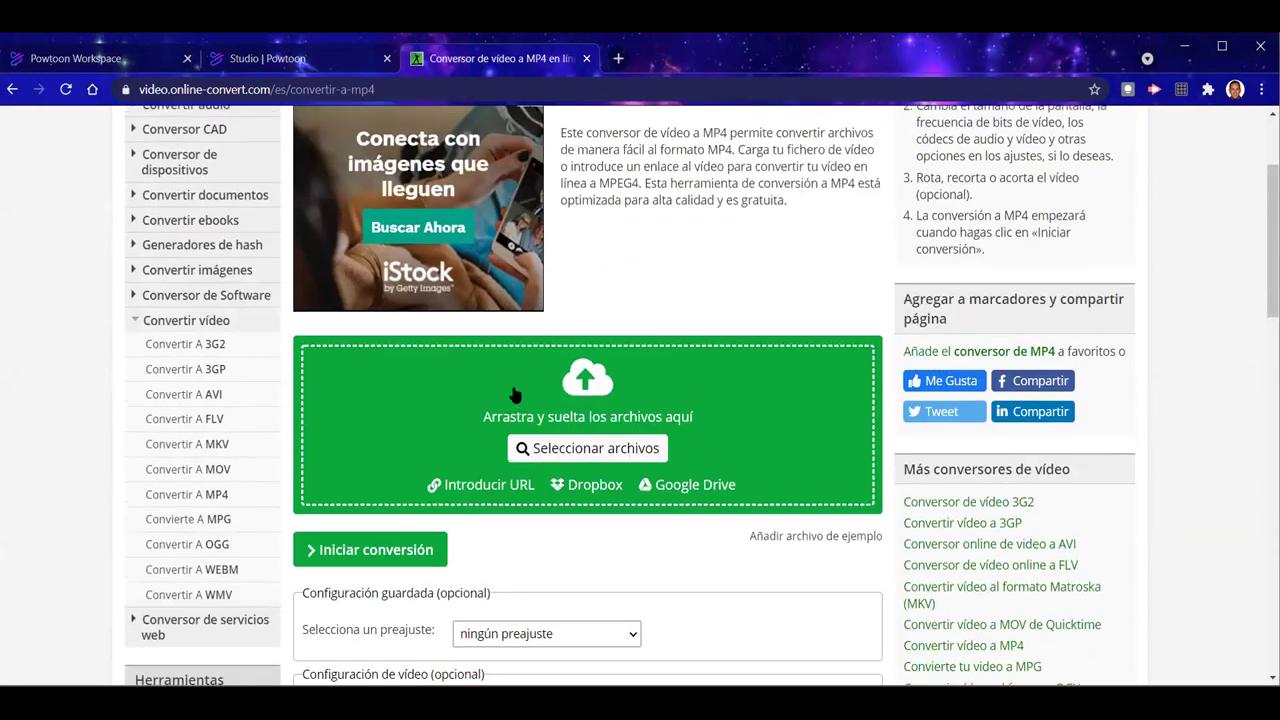
{"action": "scroll", "coordinate": [513, 394], "scroll_direction": "up", "scroll_amount": 1}
{"action": "scroll", "coordinate": [447, 440], "scroll_direction": "down", "scroll_amount": 1}
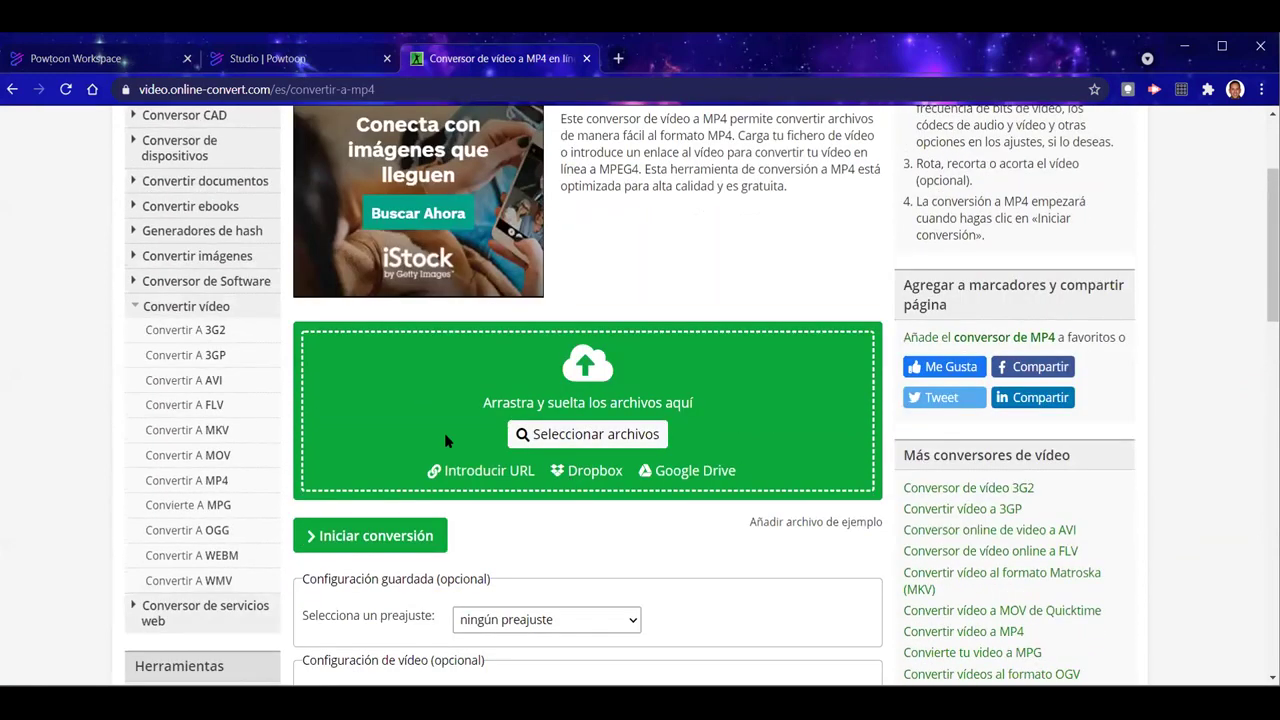
{"action": "scroll", "coordinate": [446, 440], "scroll_direction": "down", "scroll_amount": 2}
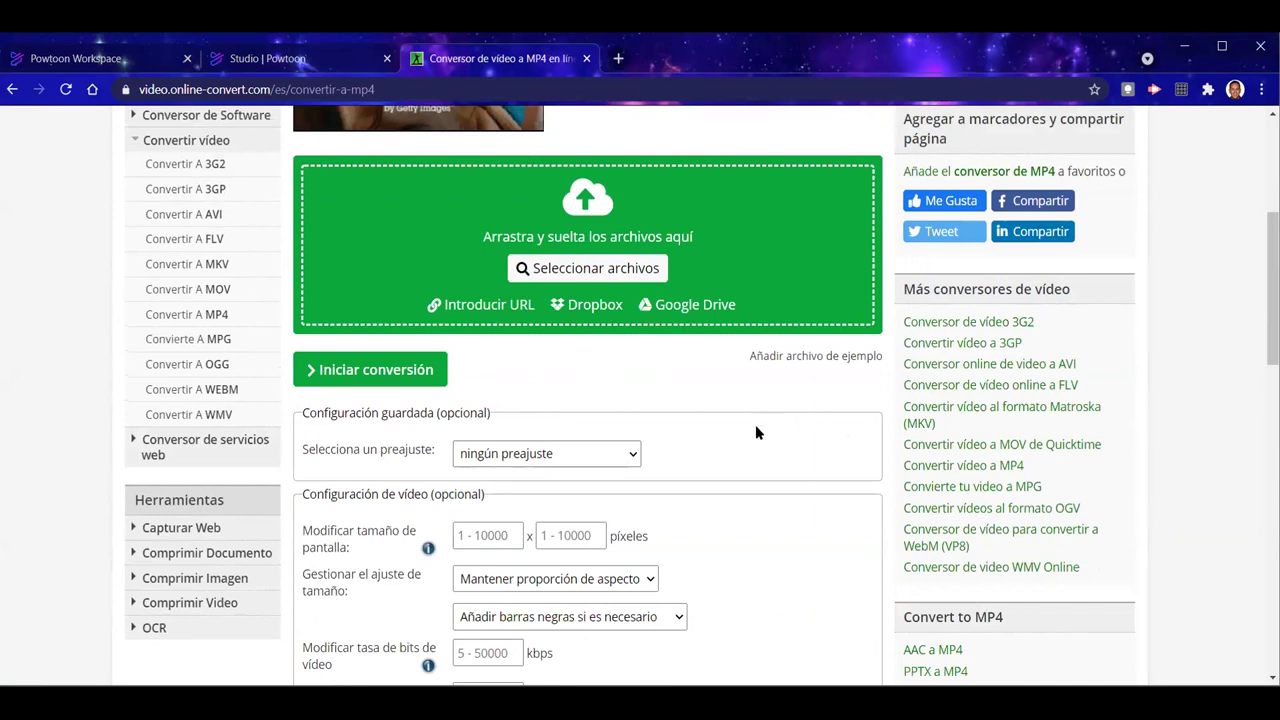
{"action": "scroll", "coordinate": [760, 425], "scroll_direction": "up", "scroll_amount": 4}
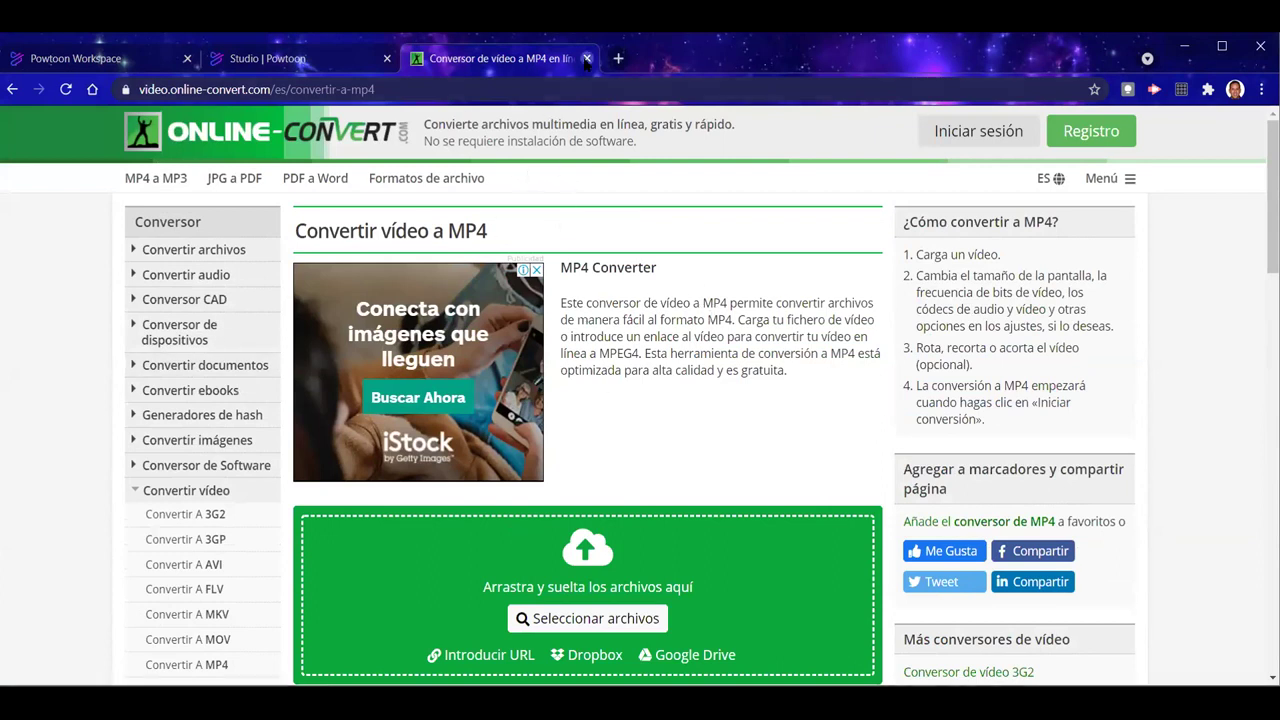
{"action": "left_click", "coordinate": [586, 58]}
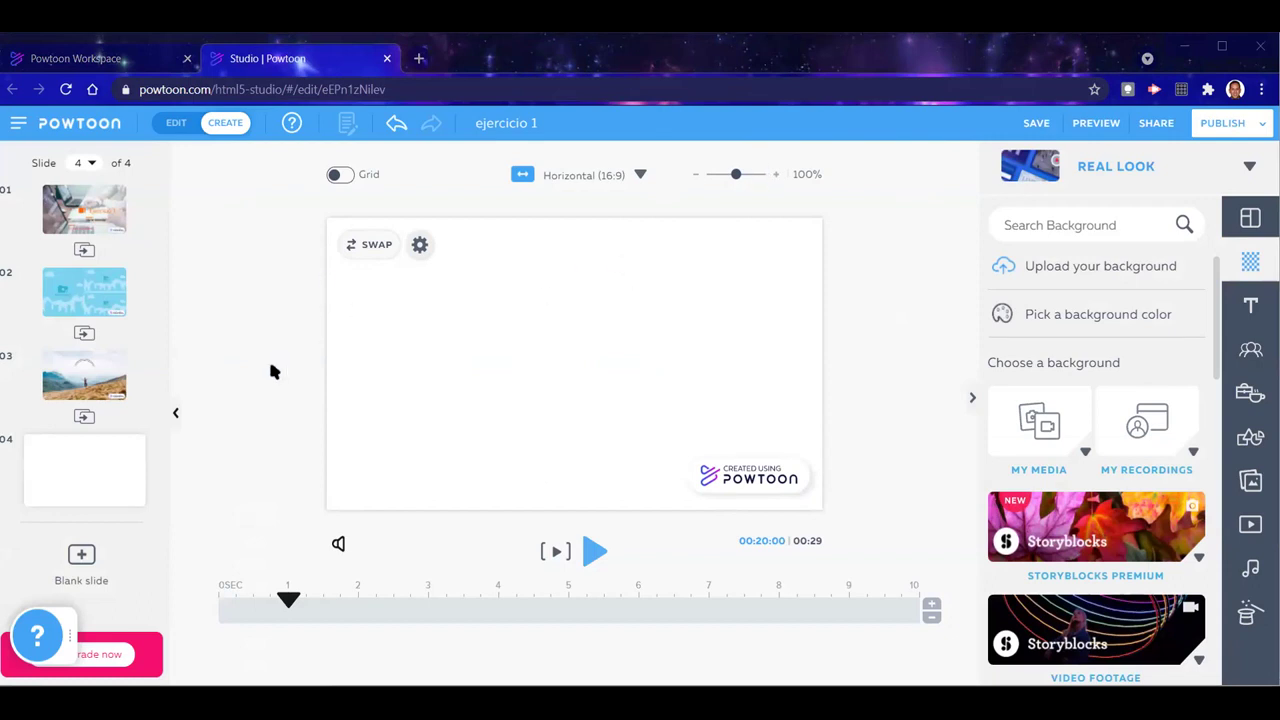
Set the background of slide 4 to the basic orange colour #FF6A0E
{"action": "left_click", "coordinate": [1090, 268]}
{"action": "left_click", "coordinate": [1067, 322]}
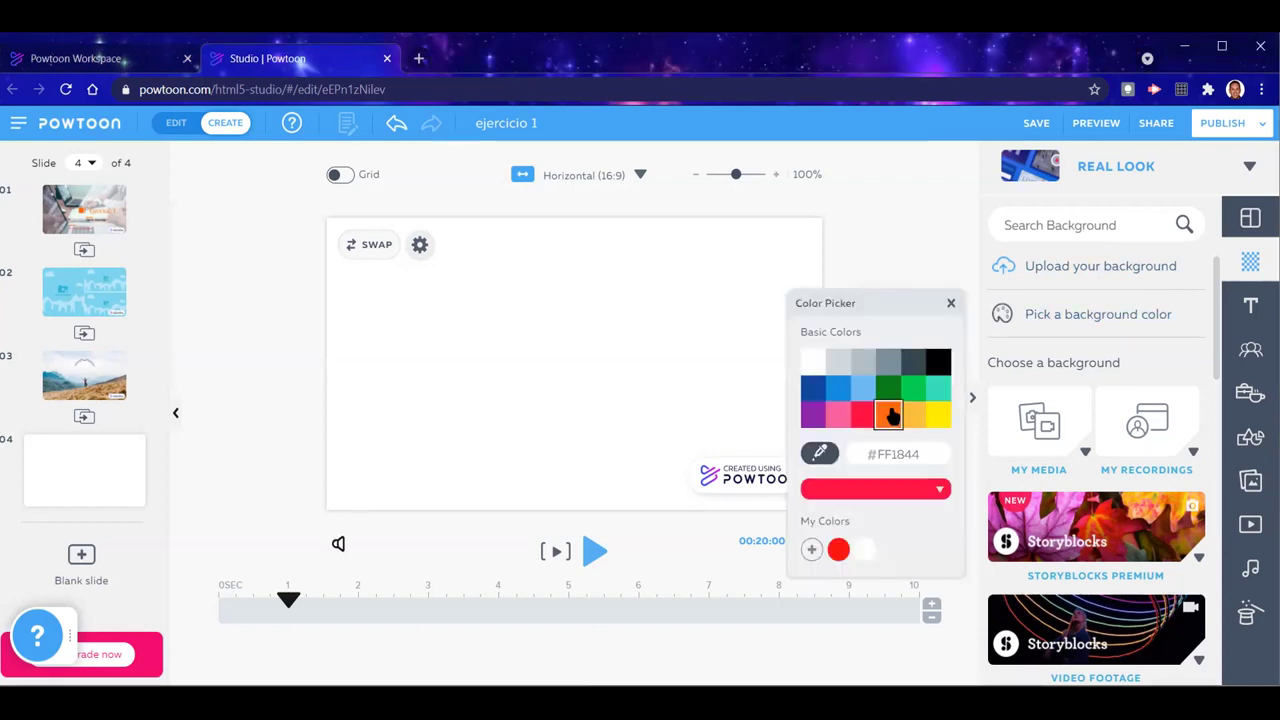
{"action": "left_click", "coordinate": [889, 414]}
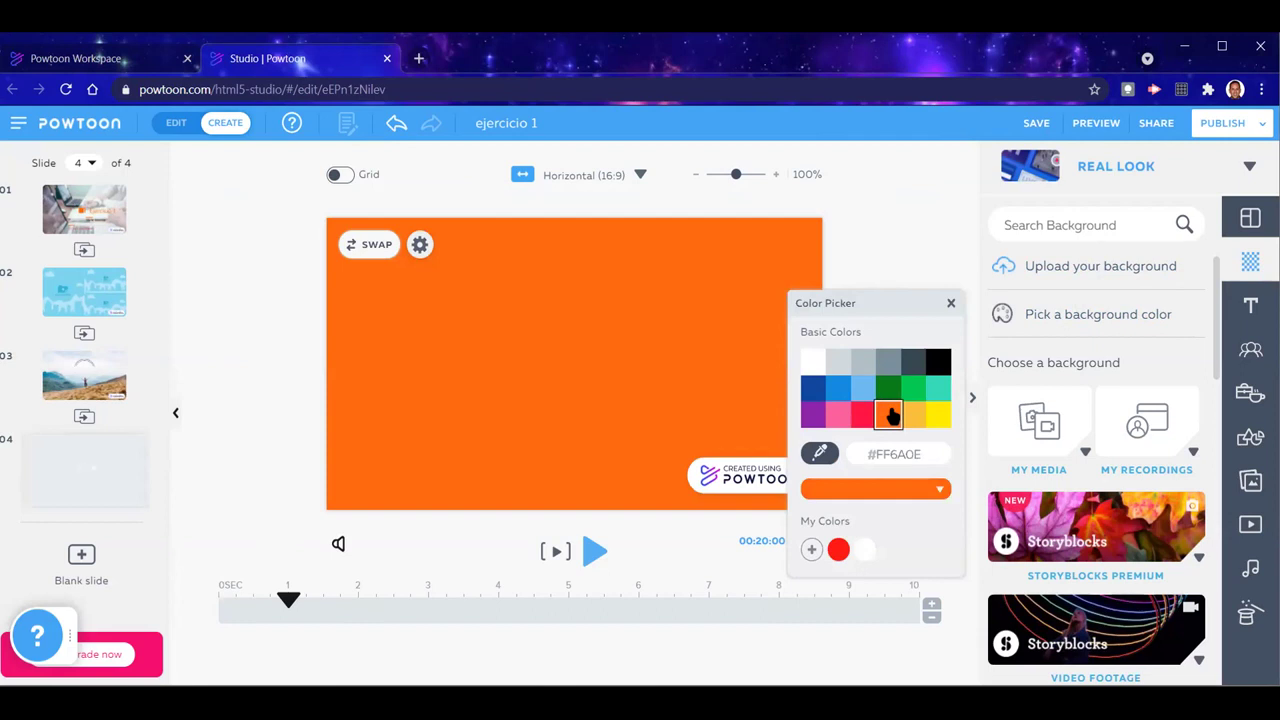
{"action": "mouse_move", "coordinate": [835, 552]}
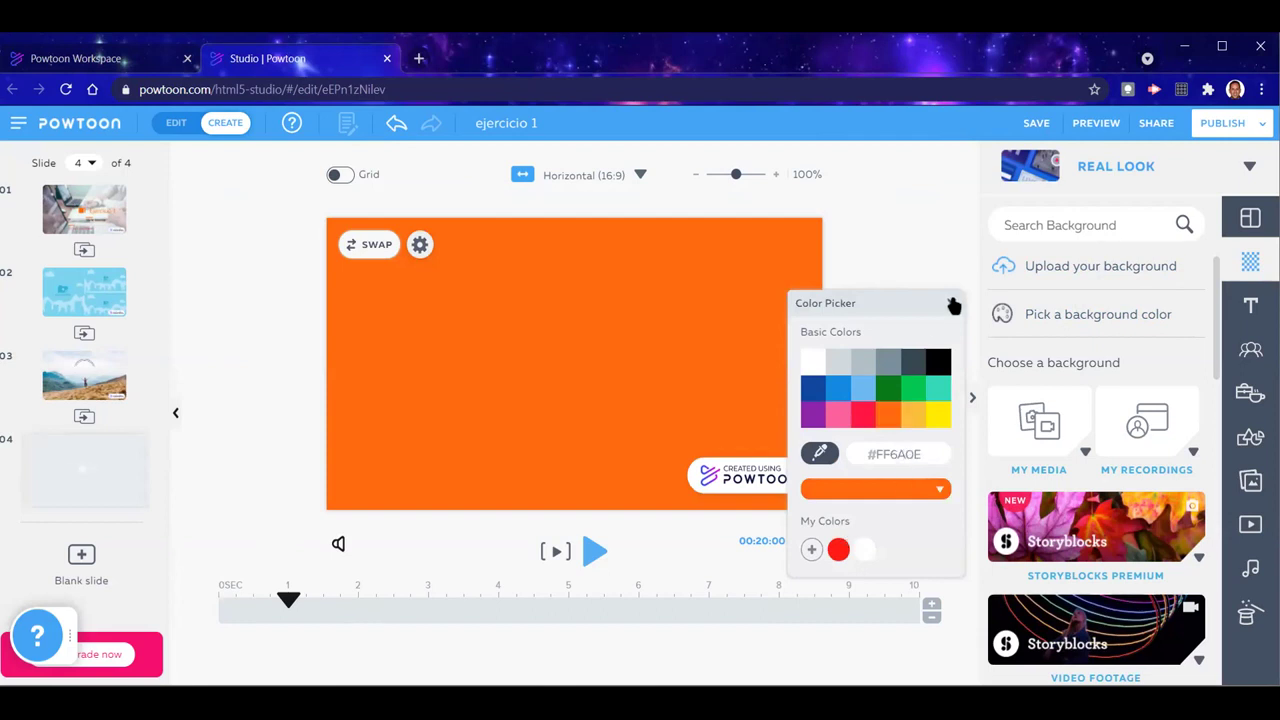
Clear the background's hex colour code and start a custom code with ff
{"action": "double_click", "coordinate": [897, 455]}
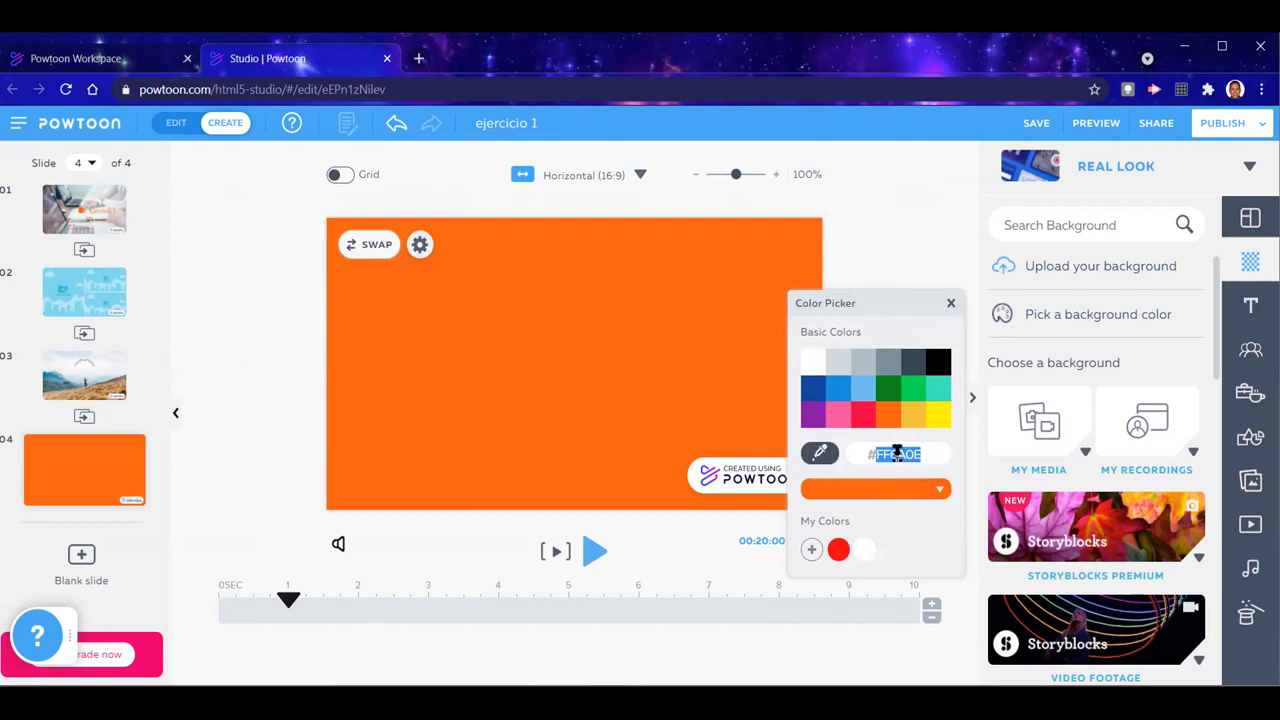
{"action": "key", "text": "BackSpace"}
{"action": "type", "text": "ff"}
Search the web in a new tab for colores html, and refine the search to colores html salmon
{"action": "left_click", "coordinate": [419, 58]}
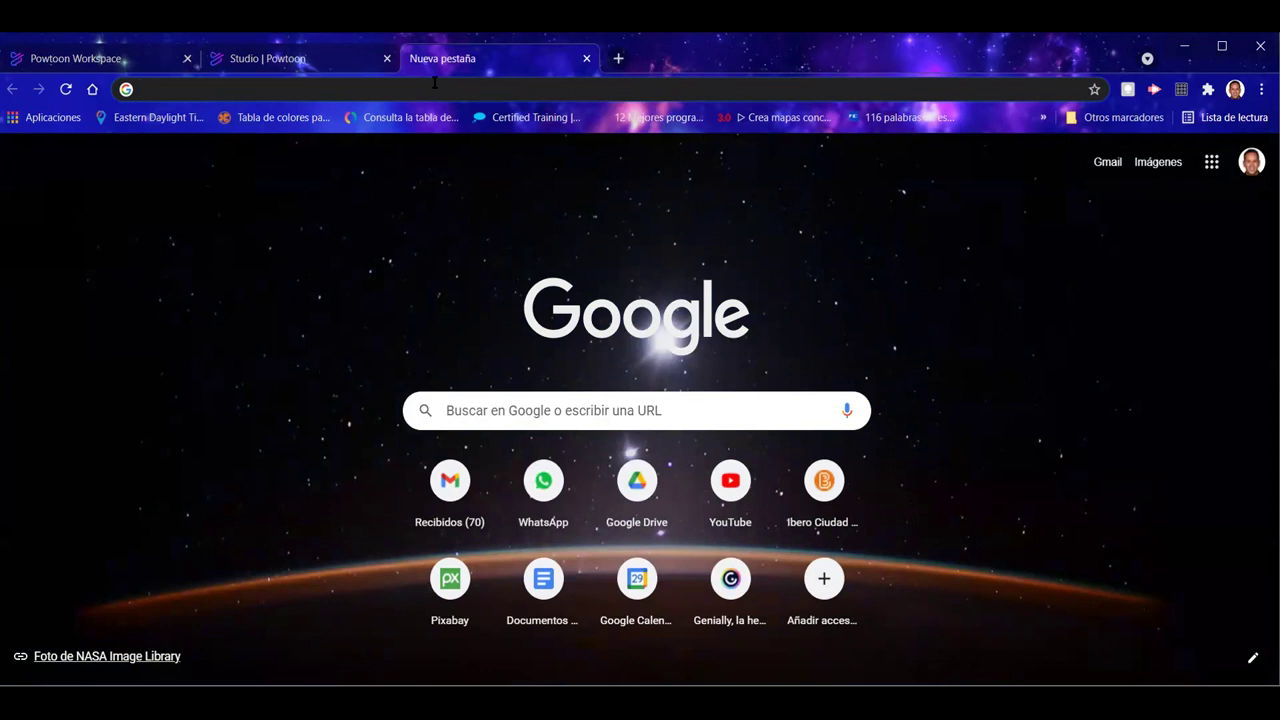
{"action": "type", "text": "colores ht"}
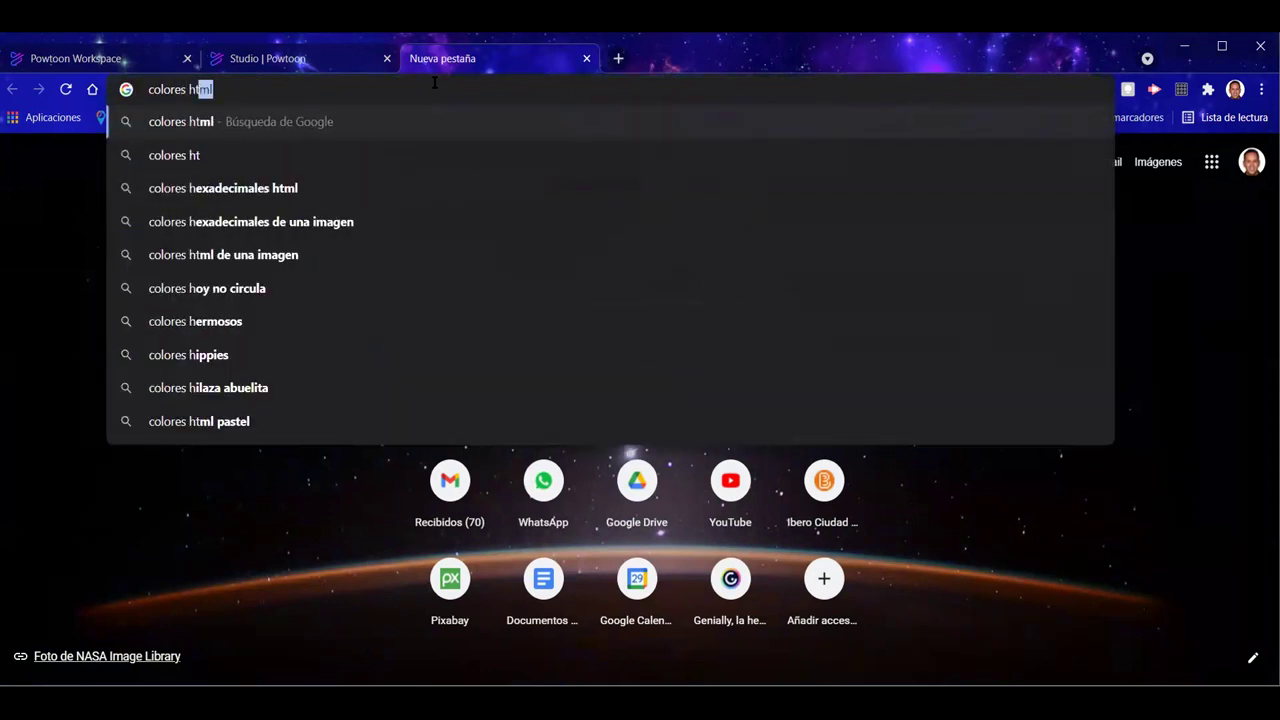
{"action": "key", "text": "Return"}
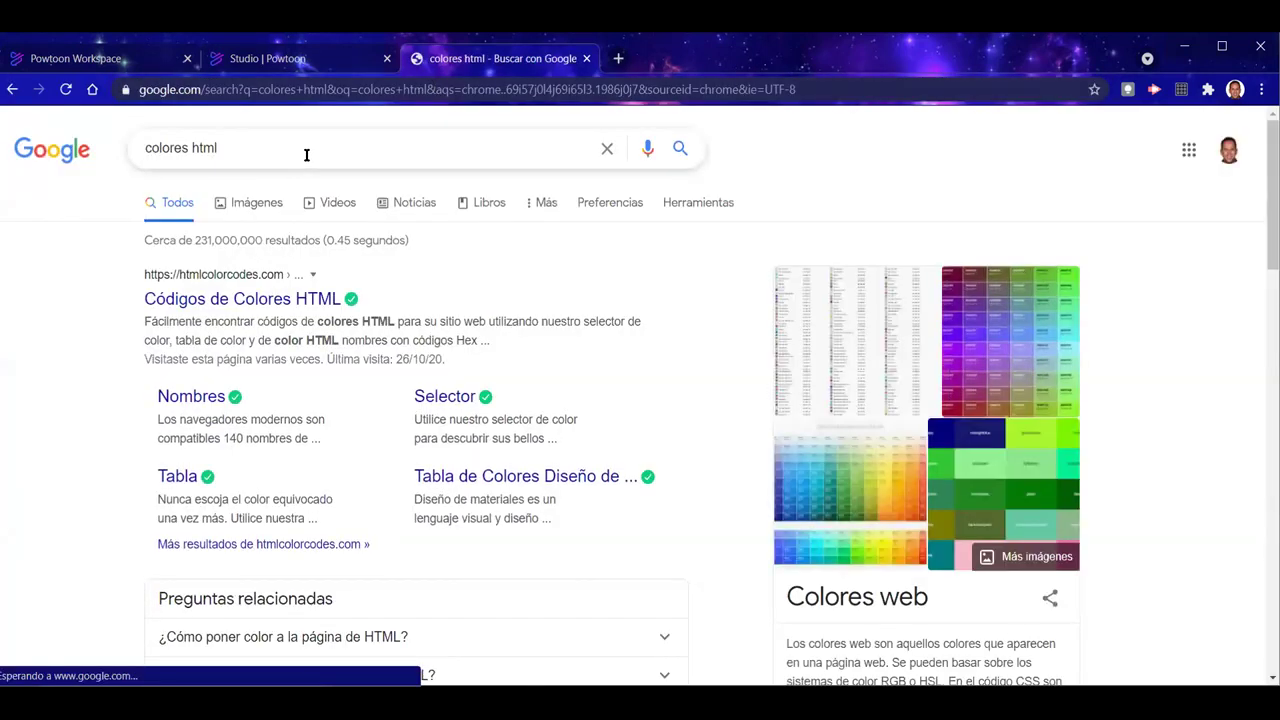
{"action": "left_click", "coordinate": [306, 149]}
{"action": "type", "text": "salmon"}
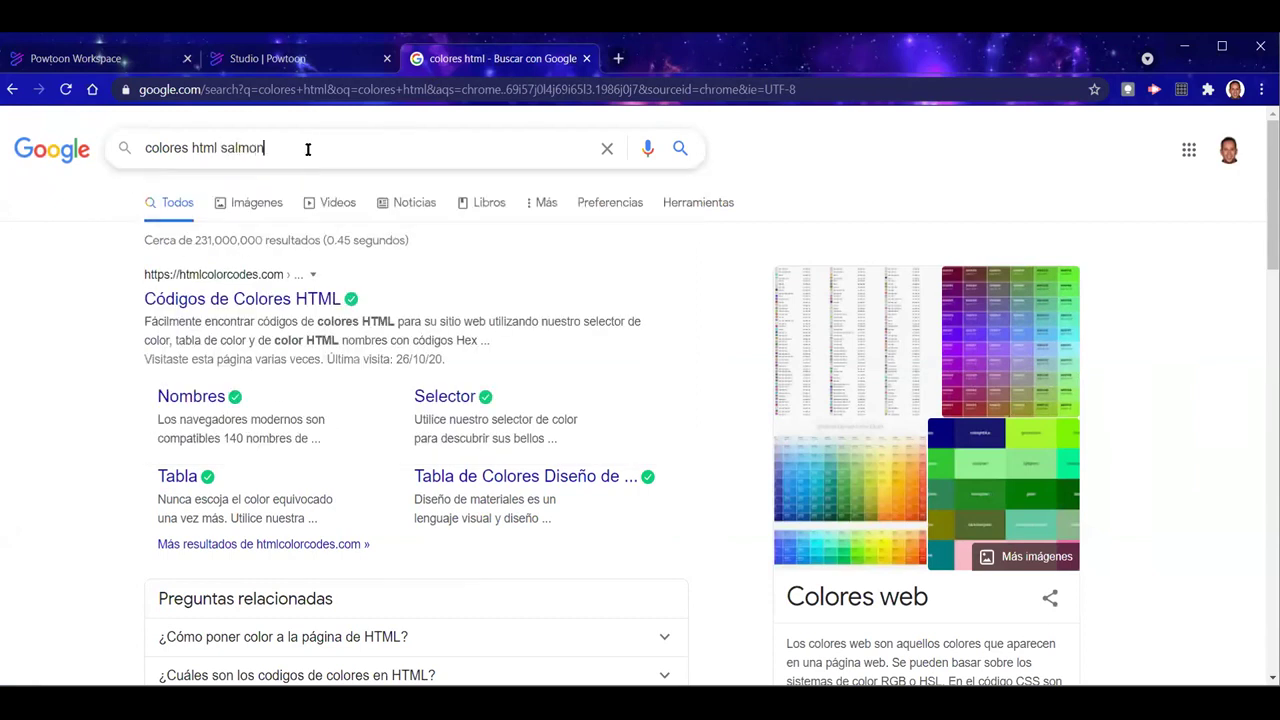
{"action": "key", "text": "Return"}
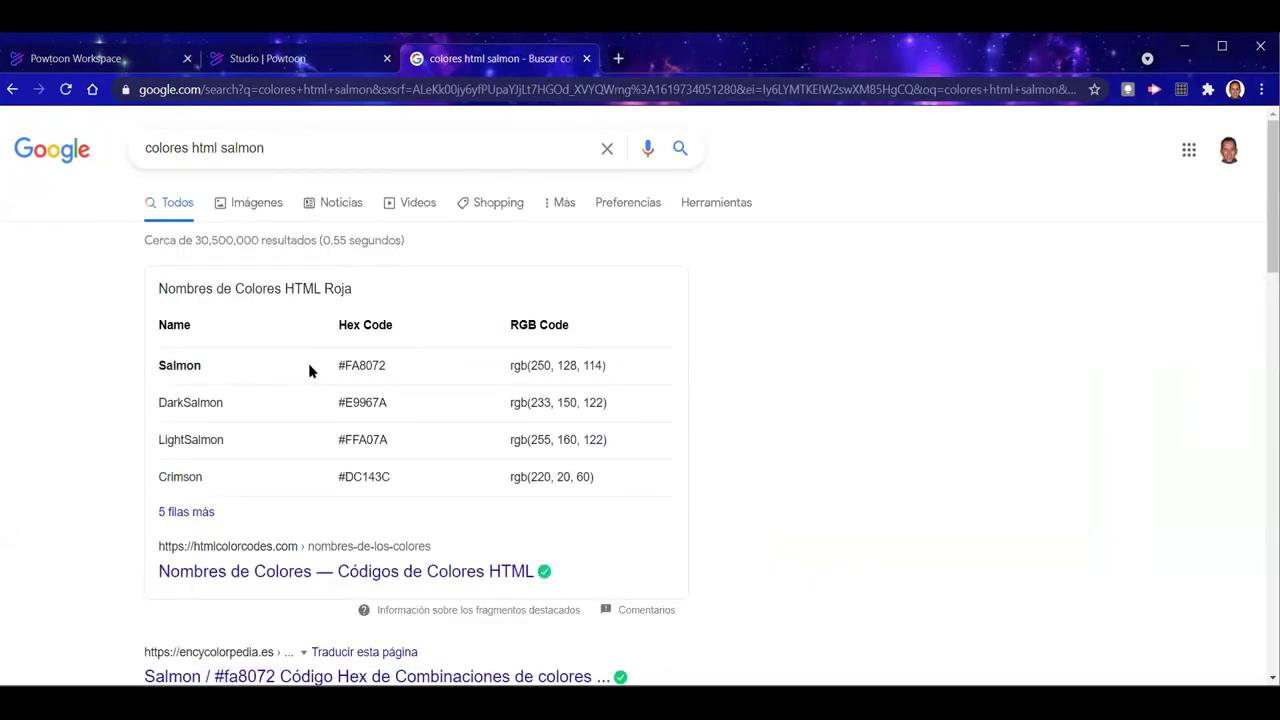
Copy the Salmon hex code FA8072 without the # sign and switch back to Powtoon's colour picker
{"action": "left_click_drag", "start_coordinate": [345, 366], "coordinate": [385, 370]}
{"action": "right_click", "coordinate": [384, 368]}
{"action": "left_click", "coordinate": [416, 381]}
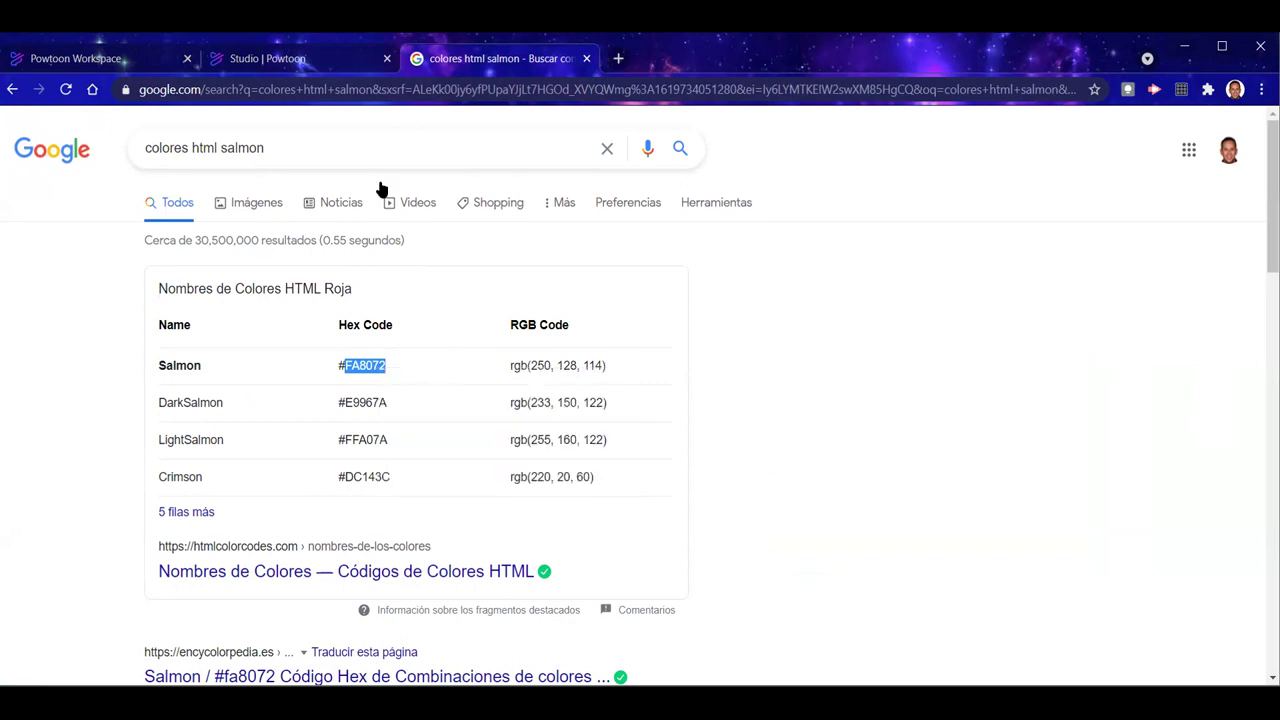
{"action": "left_click", "coordinate": [277, 62]}
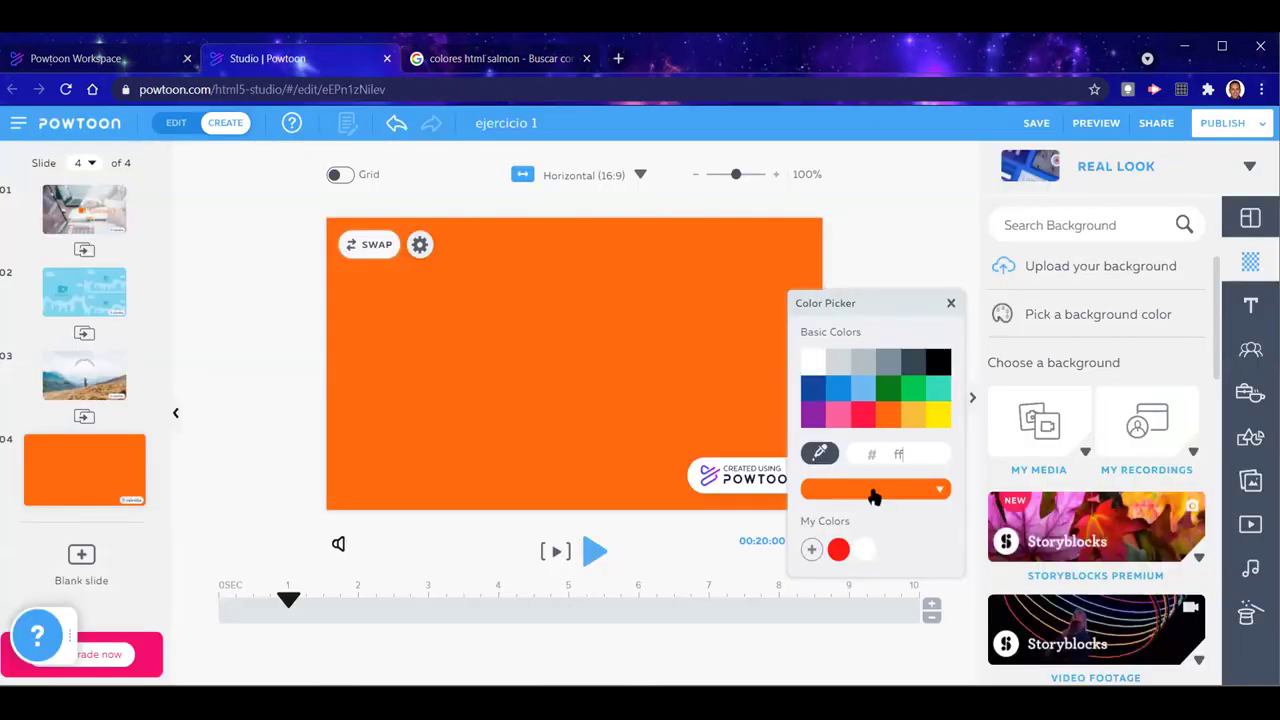
Replace slide 4's background colour code with the copied Salmon code FA8072
{"action": "left_click", "coordinate": [890, 455]}
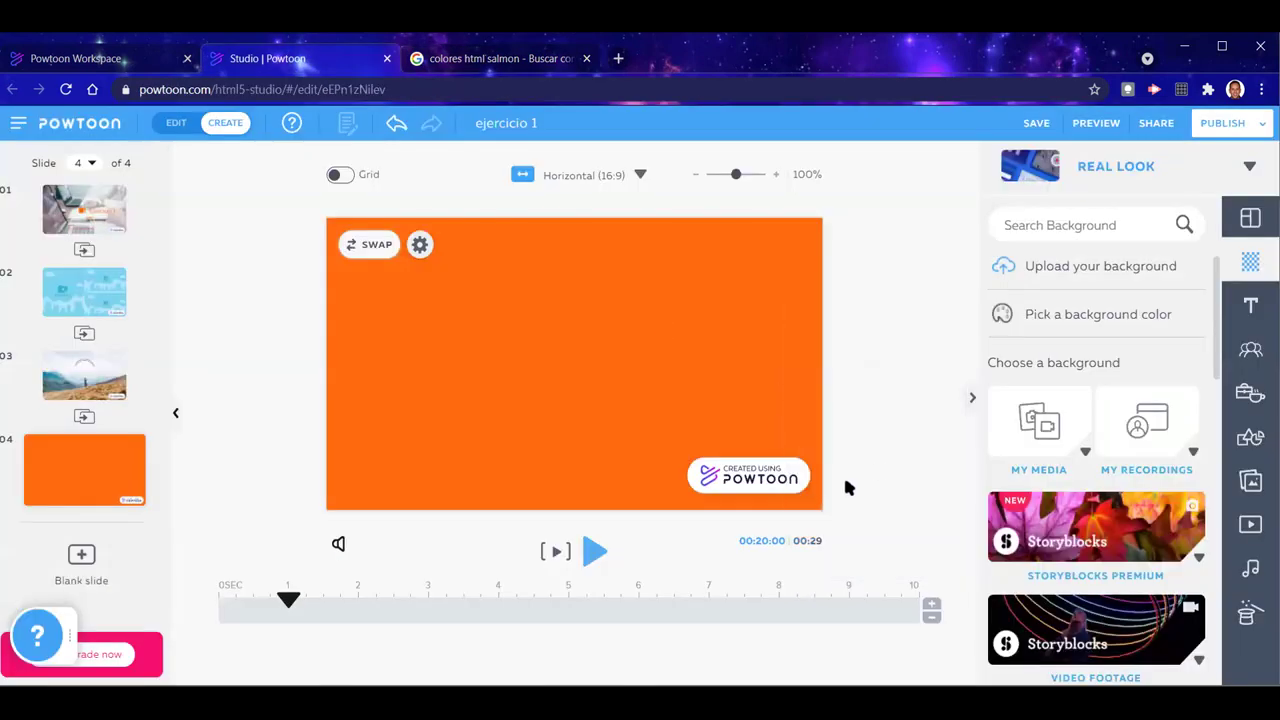
{"action": "left_click", "coordinate": [1076, 318]}
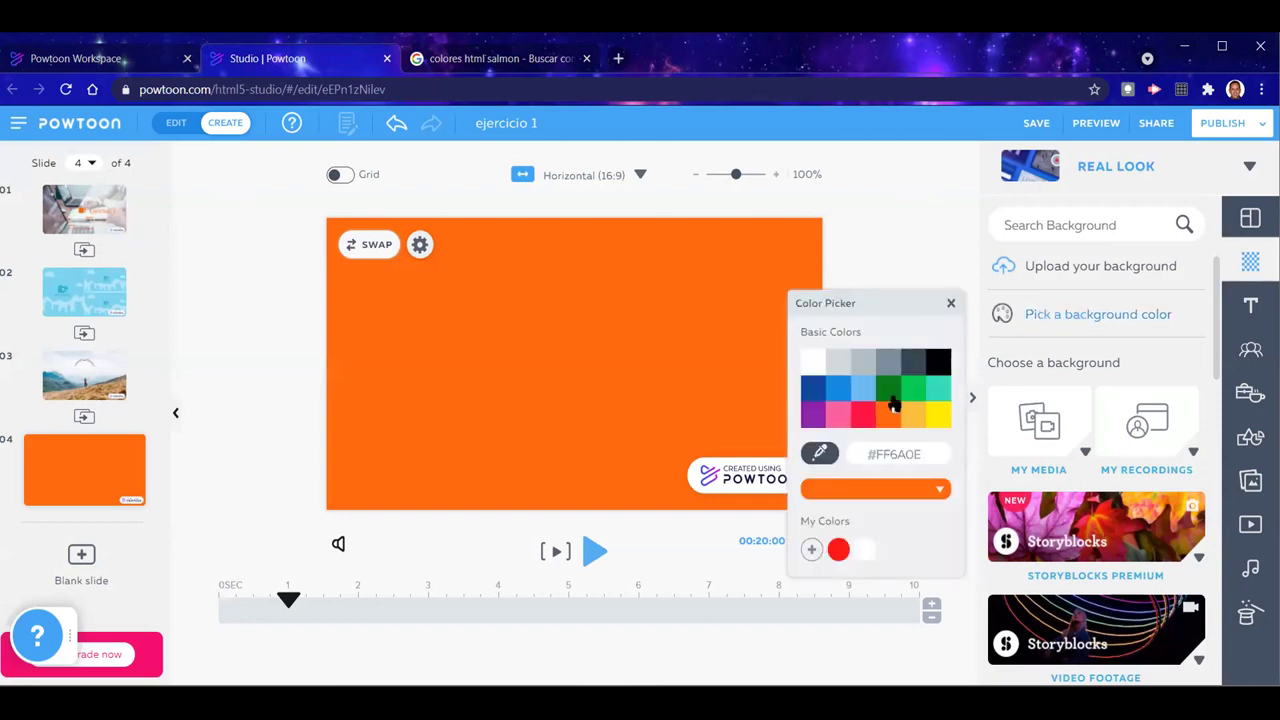
{"action": "double_click", "coordinate": [884, 458]}
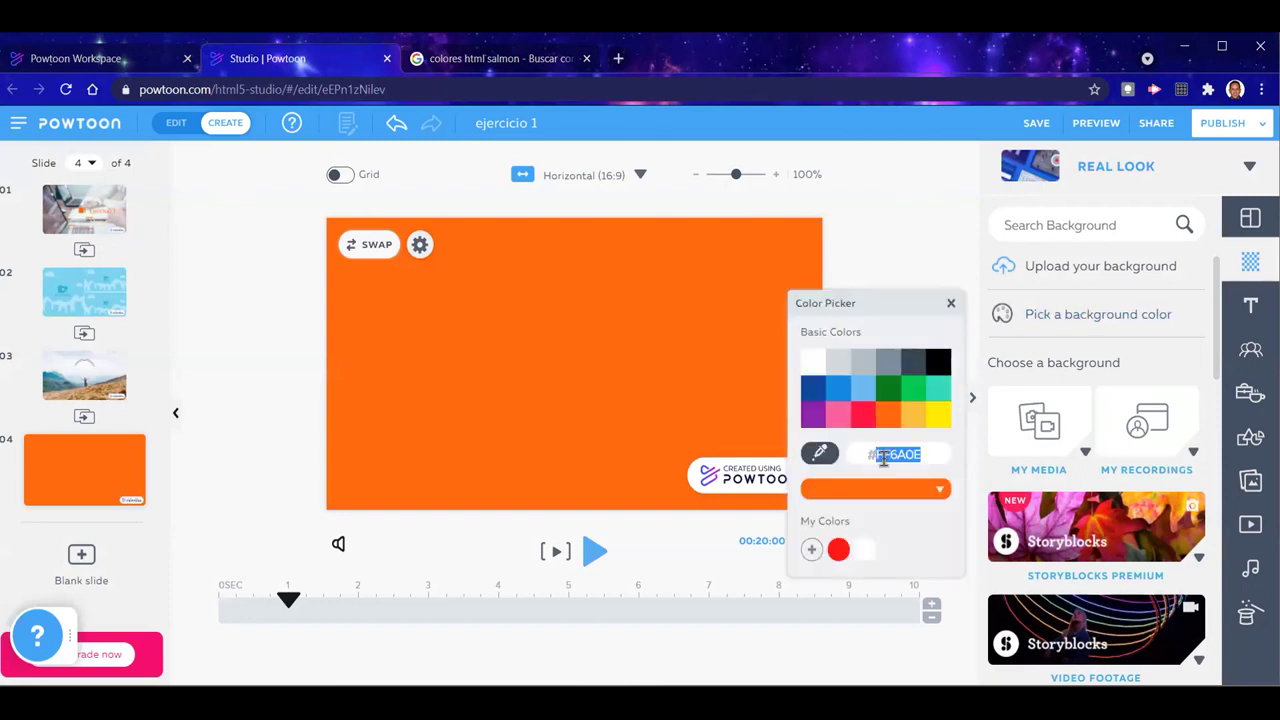
{"action": "type", "text": "FF6A0E"}
{"action": "key", "text": "Return"}
{"action": "left_click", "coordinate": [1068, 318]}
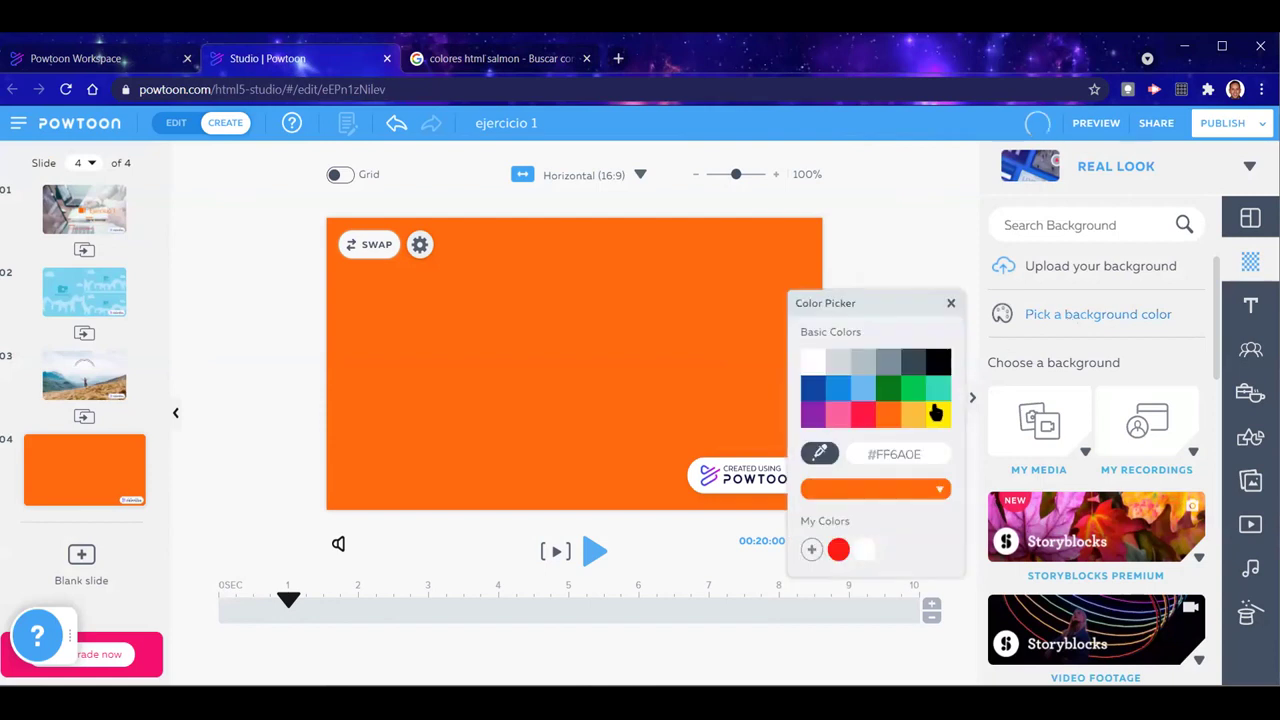
{"action": "double_click", "coordinate": [880, 458]}
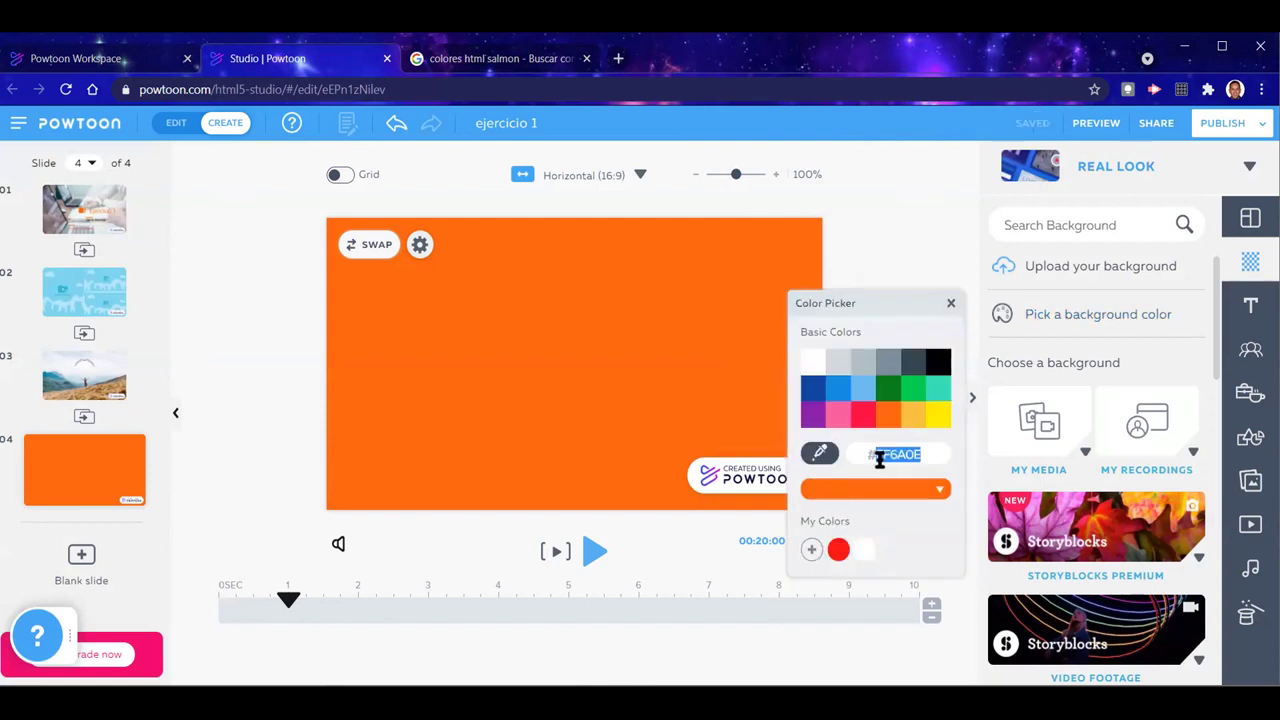
{"action": "key", "text": "ctrl+v"}
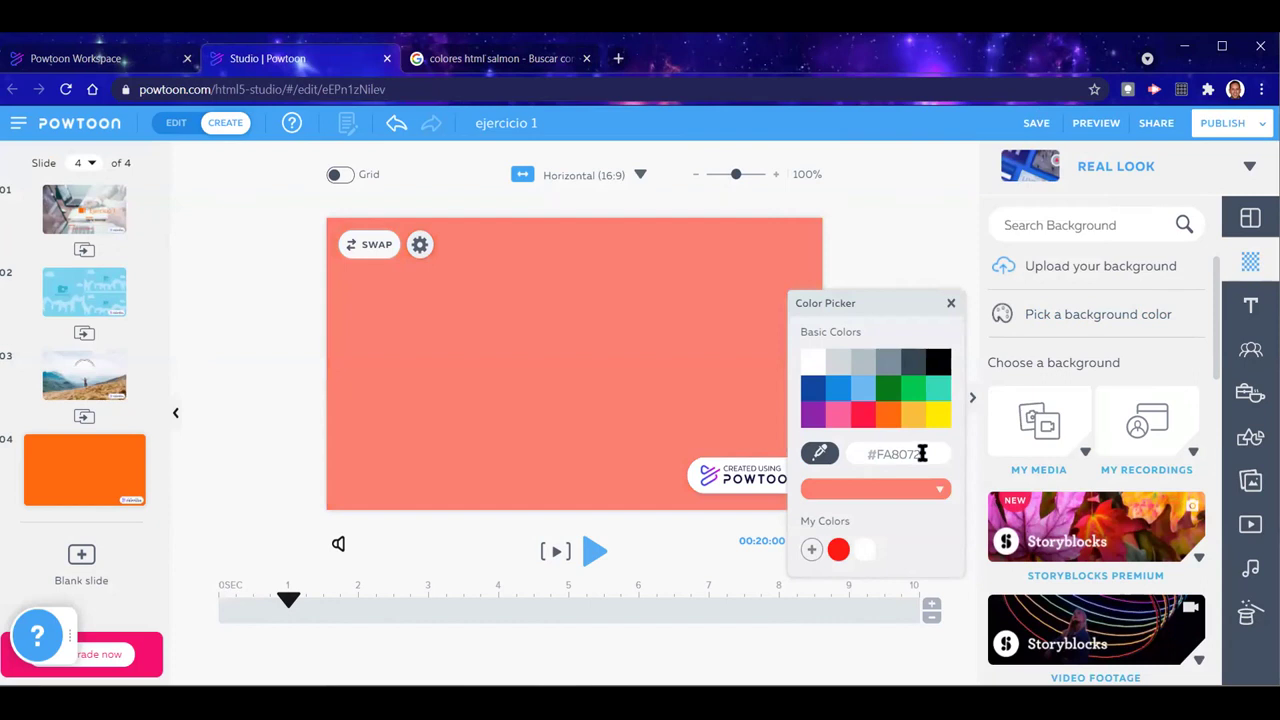
Copy the DarkSalmon code E9967A from the search results, apply it as slide 4's background colour in Powtoon, and close the colour picker
{"action": "left_click", "coordinate": [473, 59]}
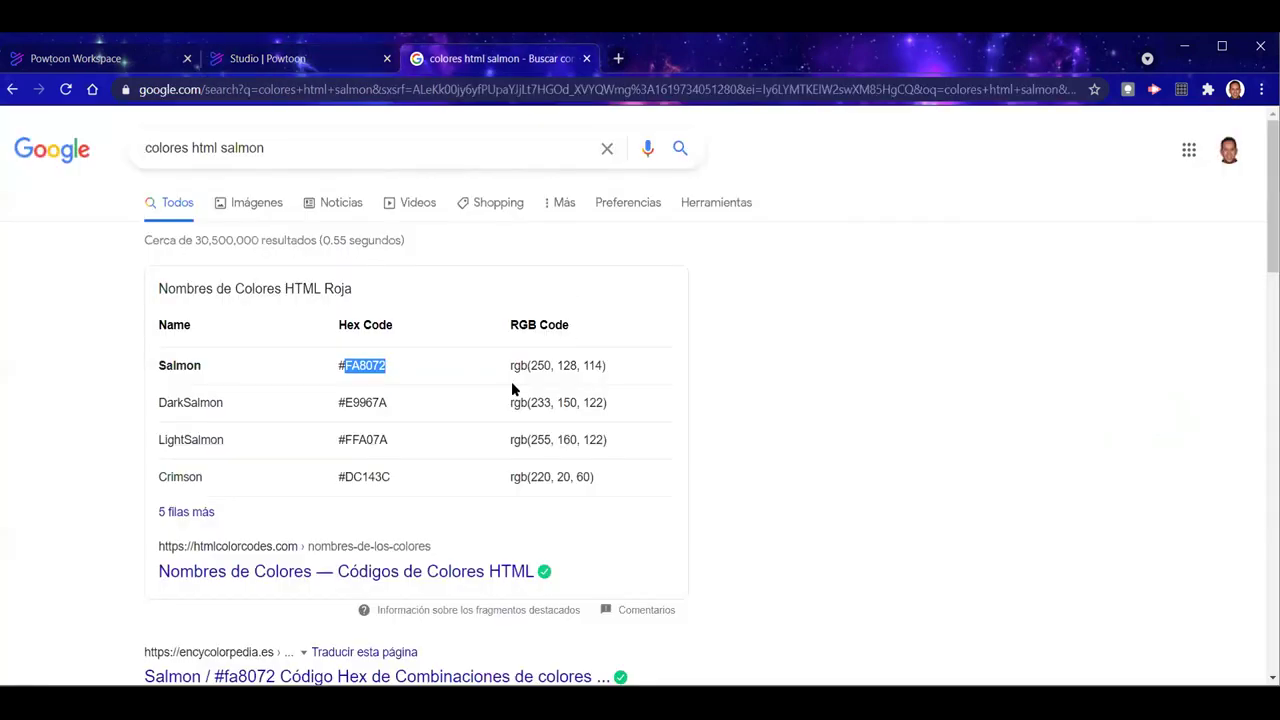
{"action": "double_click", "coordinate": [362, 403]}
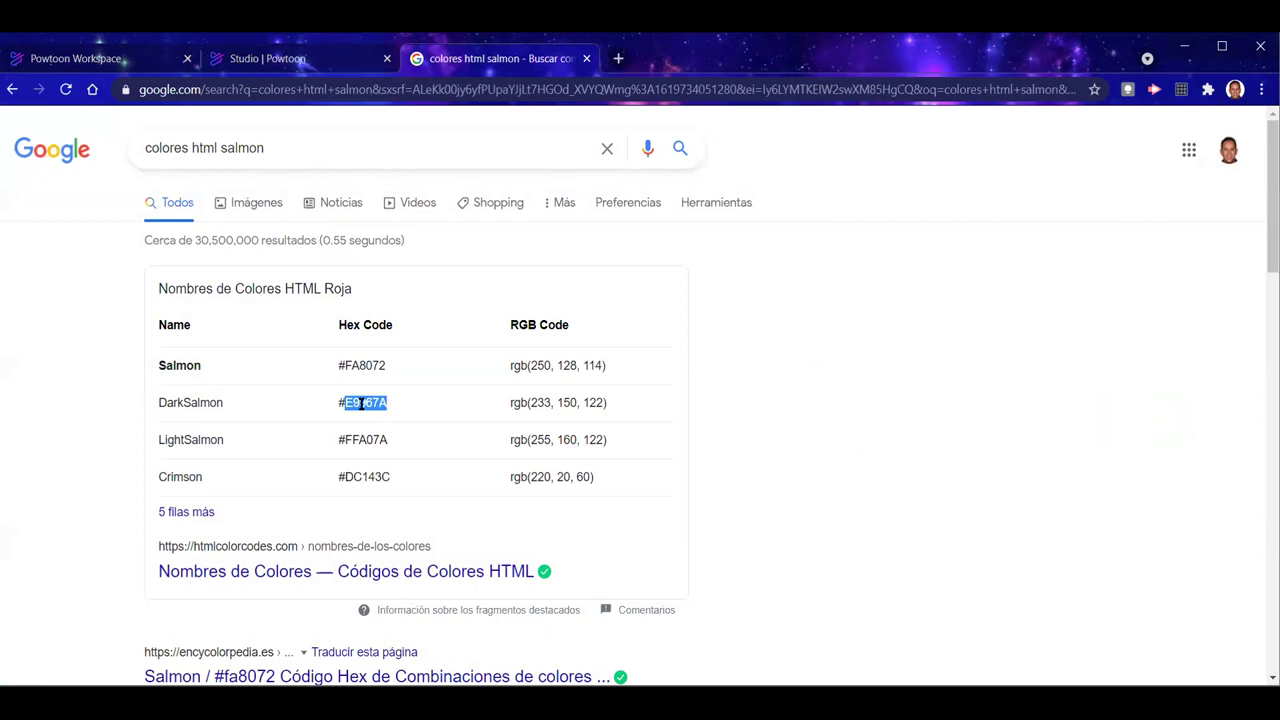
{"action": "left_click", "coordinate": [280, 58]}
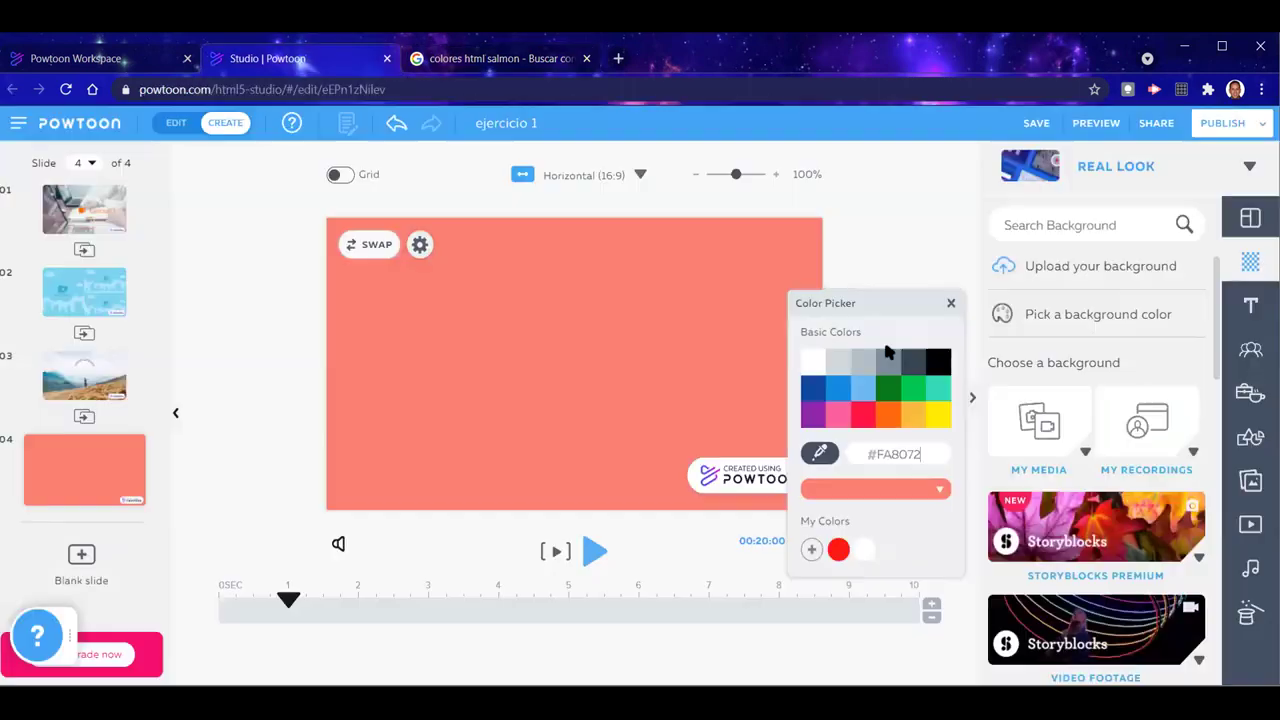
{"action": "double_click", "coordinate": [894, 455]}
{"action": "key", "text": "ctrl+v"}
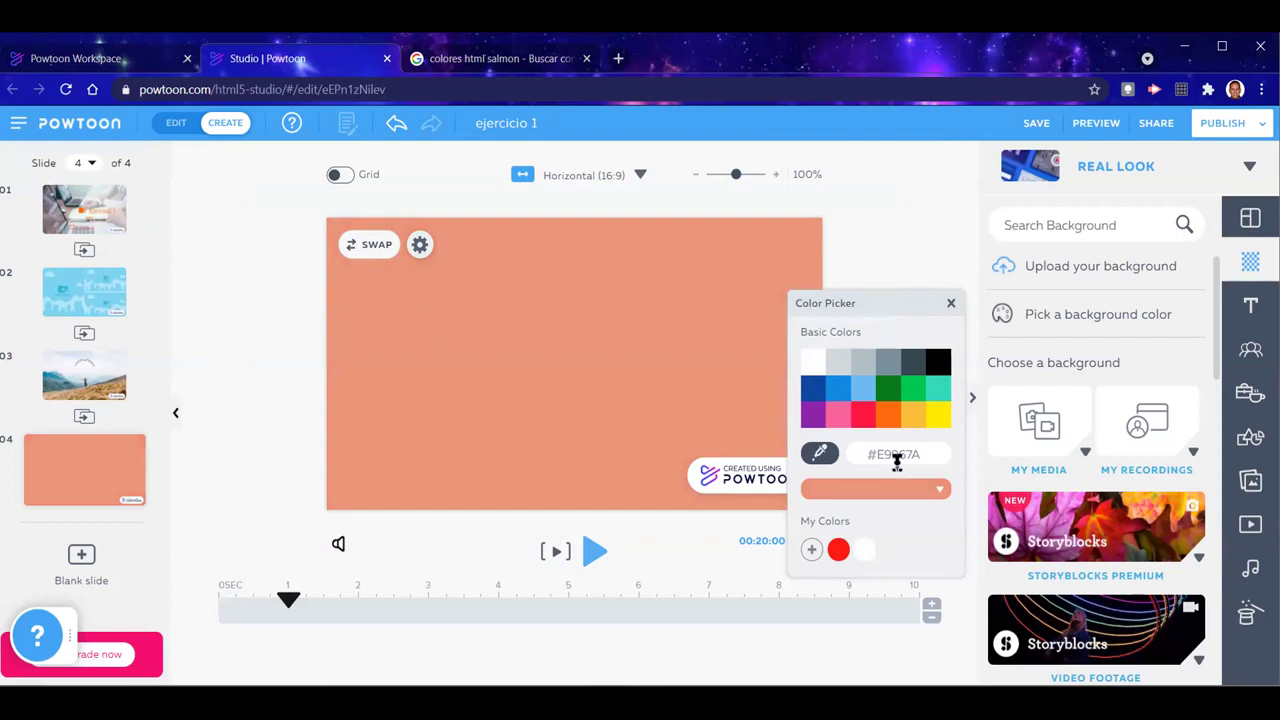
{"action": "double_click", "coordinate": [898, 454]}
{"action": "left_click", "coordinate": [886, 263]}
{"action": "left_click", "coordinate": [930, 288]}
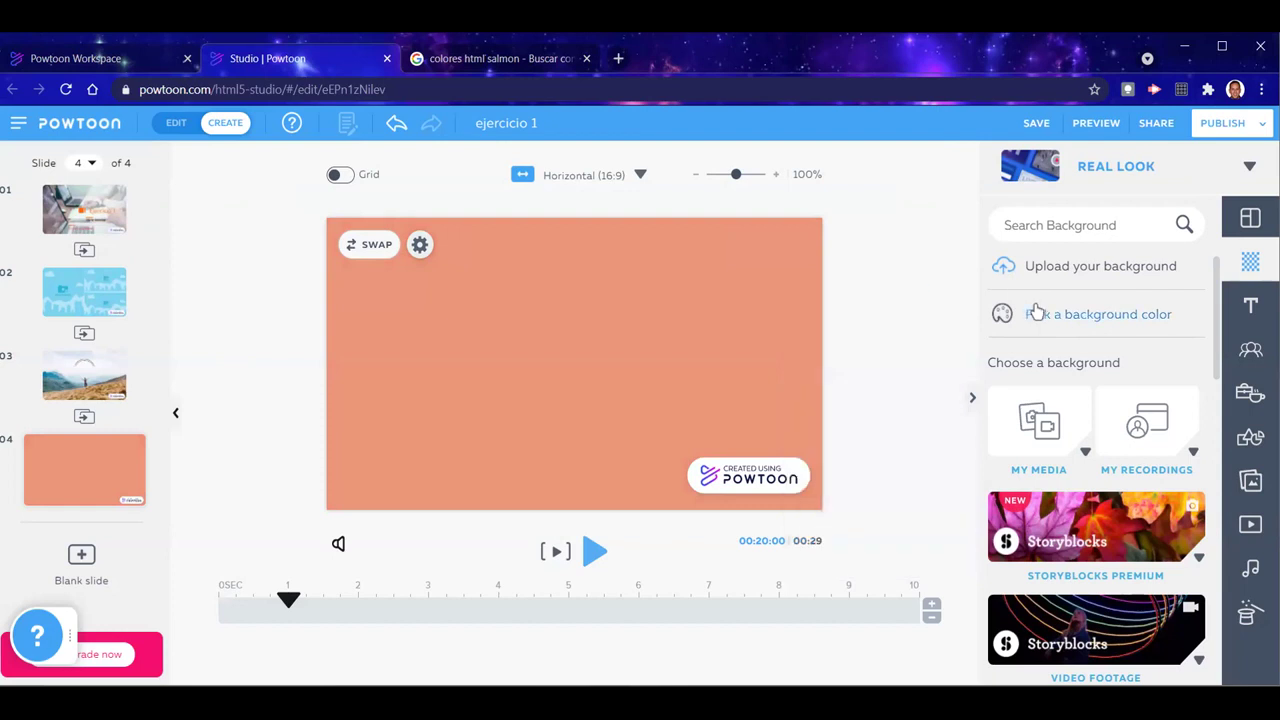
Try the Color sampler for slide 4's background colour and close the colour picker
{"action": "left_click", "coordinate": [1063, 319]}
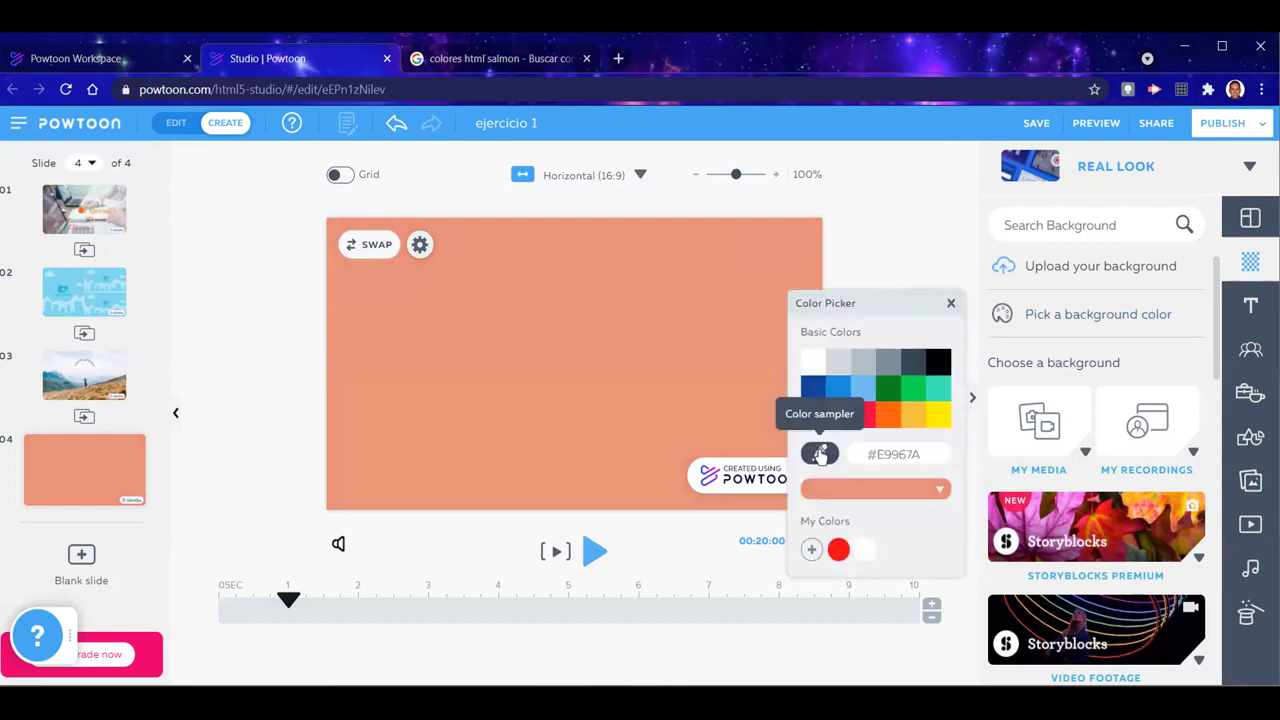
{"action": "left_click", "coordinate": [820, 455]}
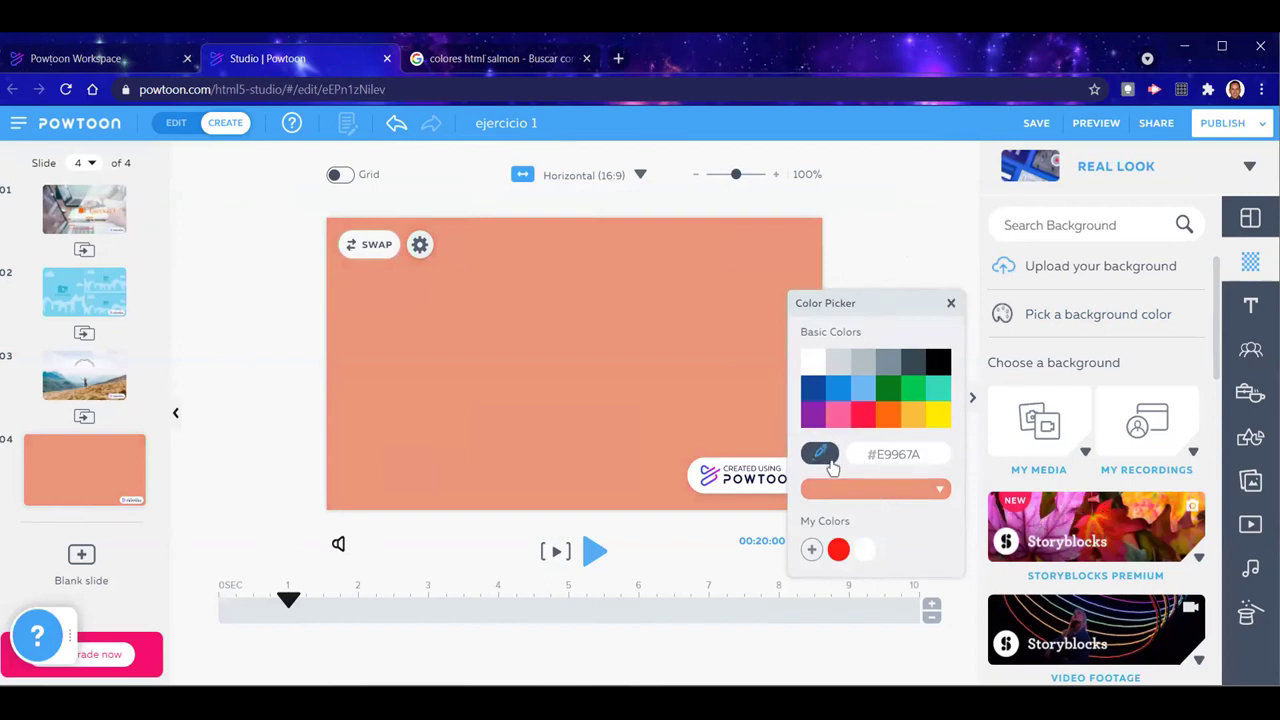
{"action": "left_click", "coordinate": [1072, 320]}
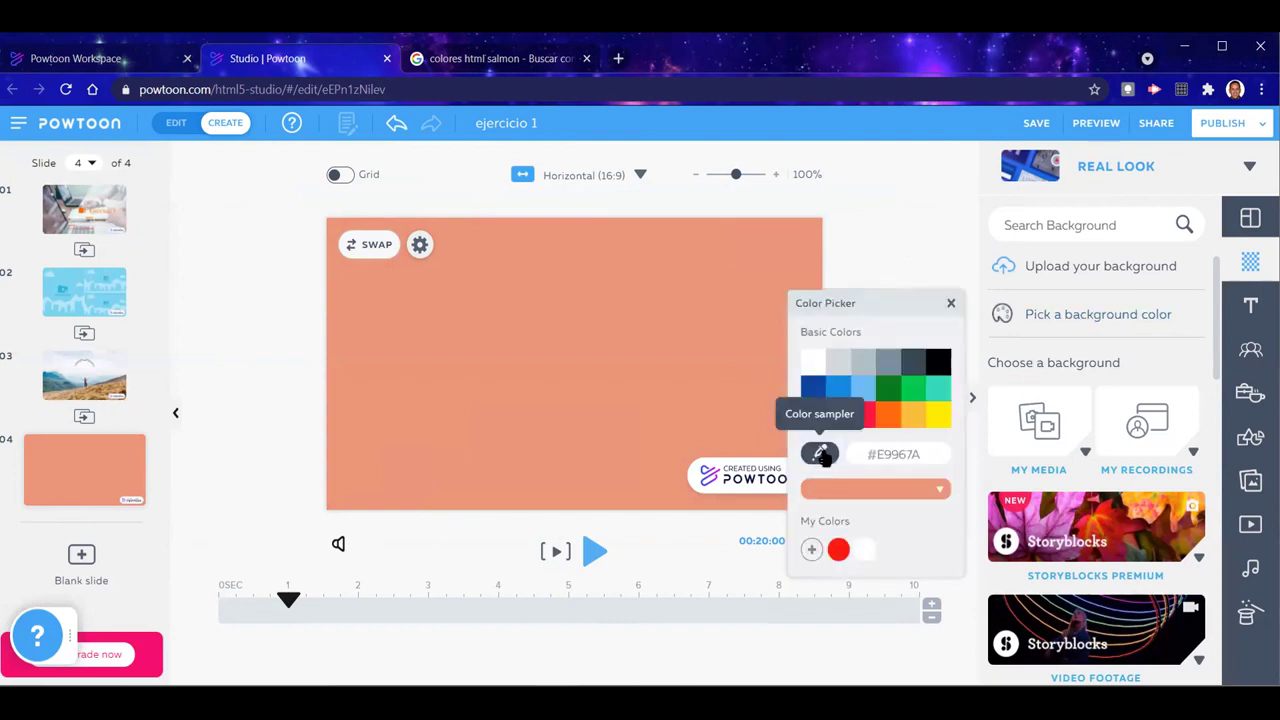
{"action": "left_click", "coordinate": [821, 455]}
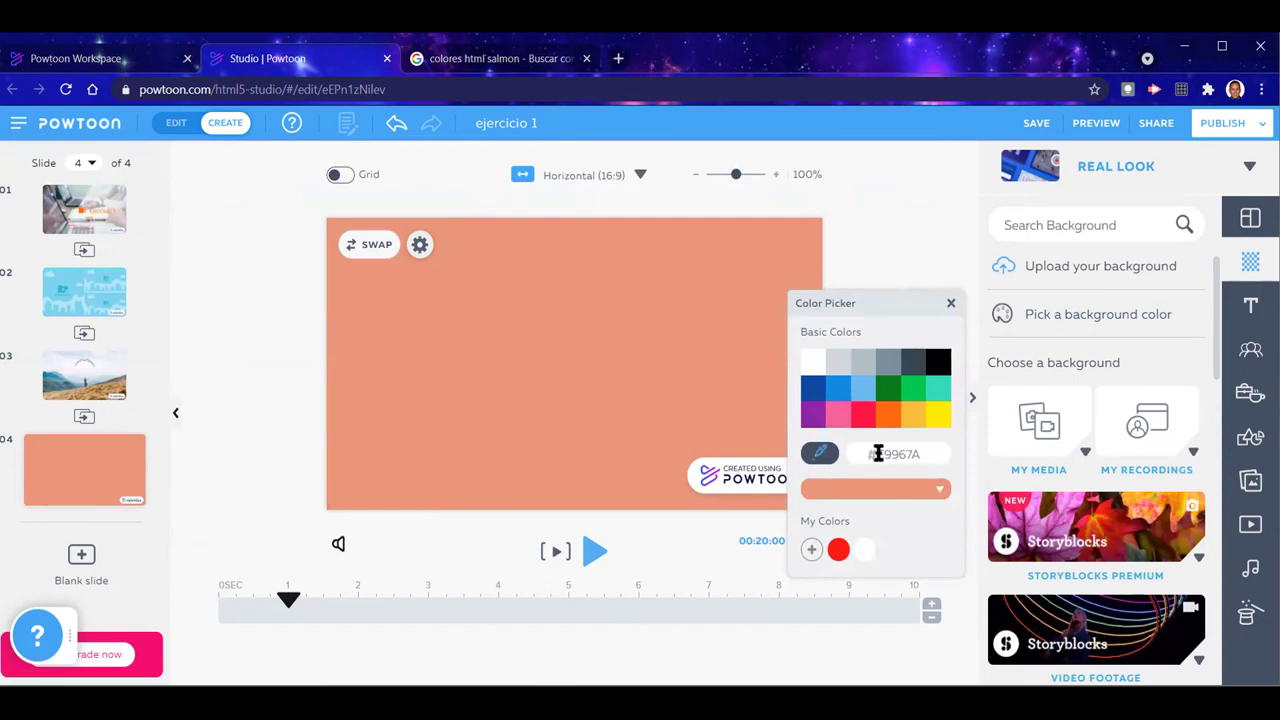
{"action": "left_click", "coordinate": [1044, 514]}
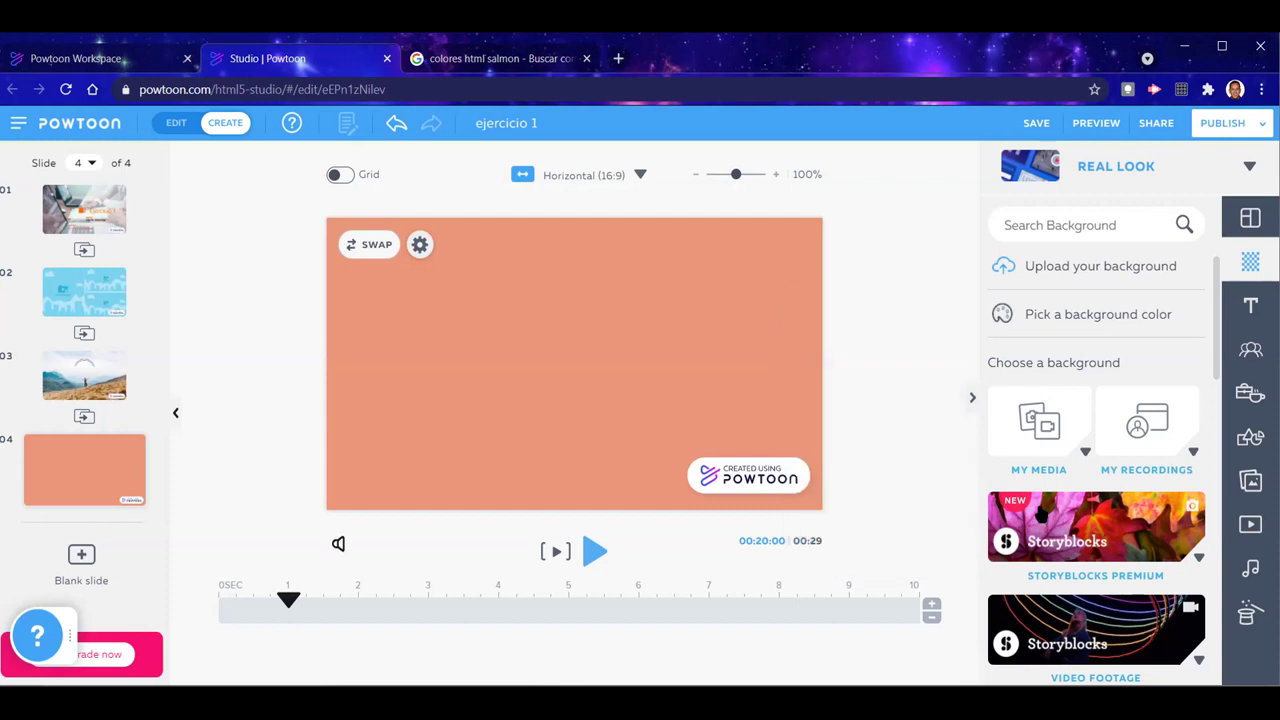
{"action": "left_click", "coordinate": [1060, 312]}
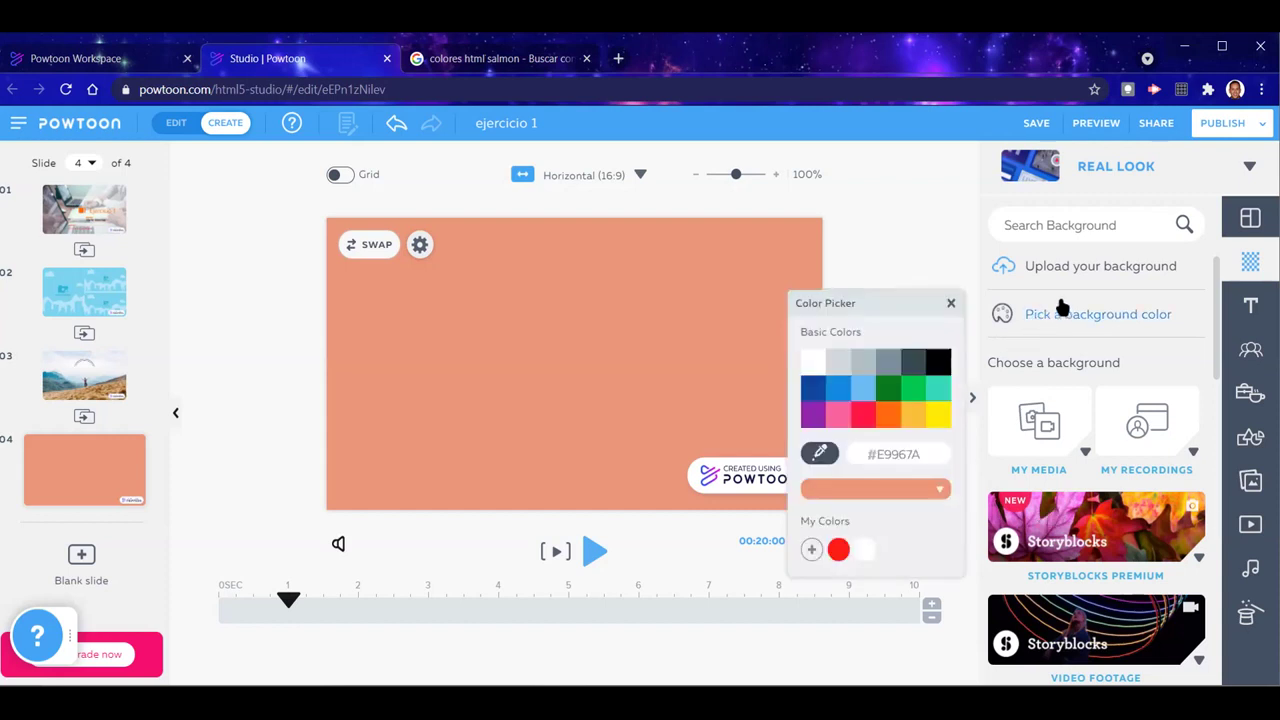
{"action": "left_click", "coordinate": [950, 303]}
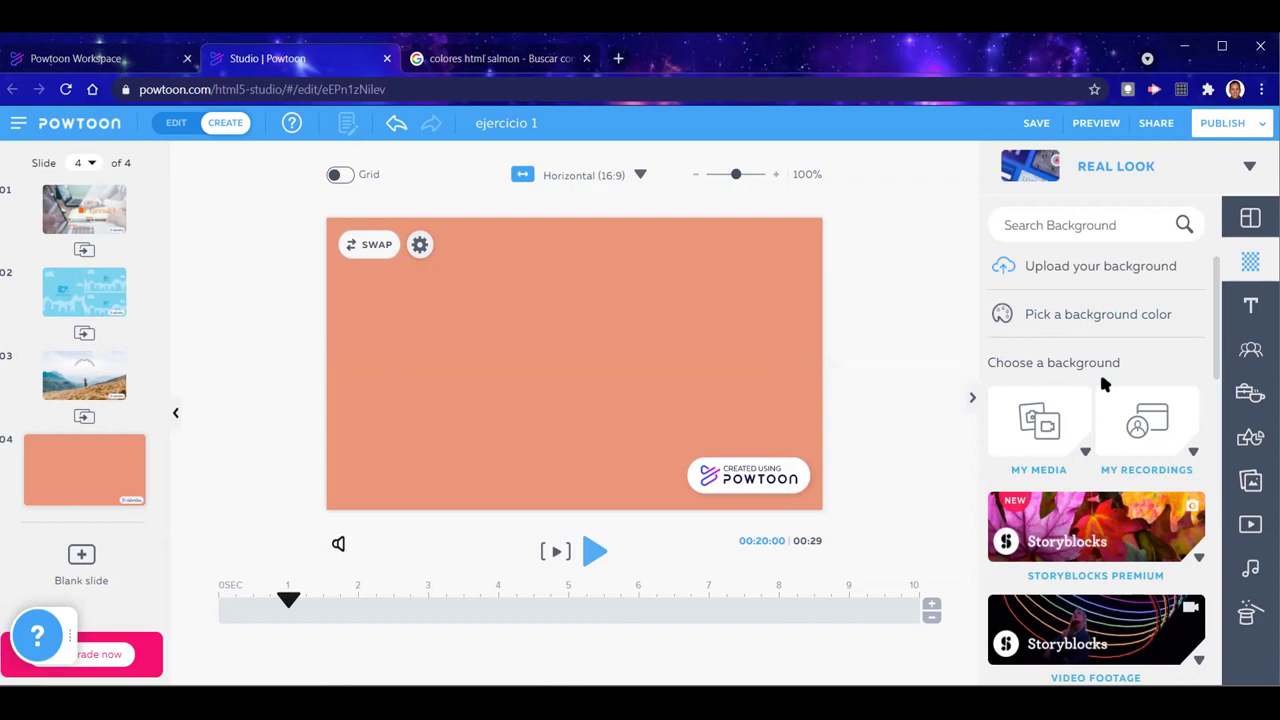
Look through the available backgrounds under My Media and My Recordings, and collapse both collections
{"action": "scroll", "coordinate": [1100, 300], "scroll_direction": "down", "scroll_amount": 2}
{"action": "scroll", "coordinate": [1092, 445], "scroll_direction": "up", "scroll_amount": 1}
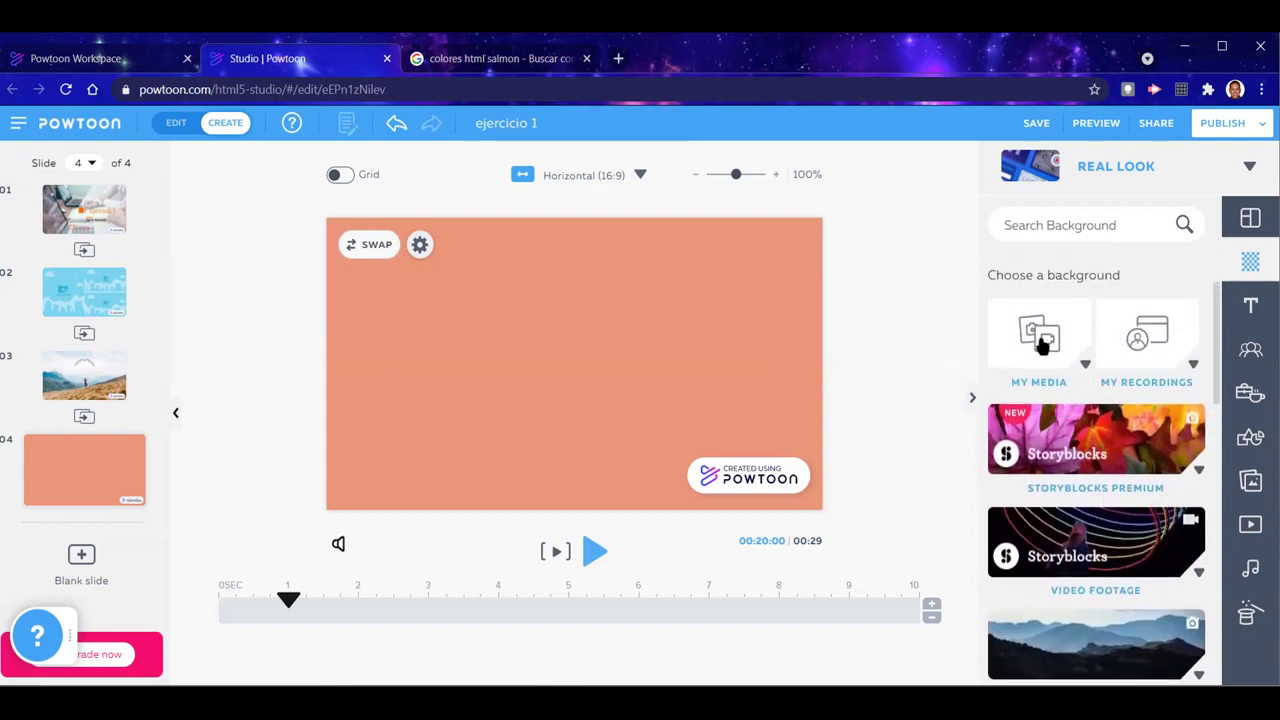
{"action": "left_click", "coordinate": [1043, 340]}
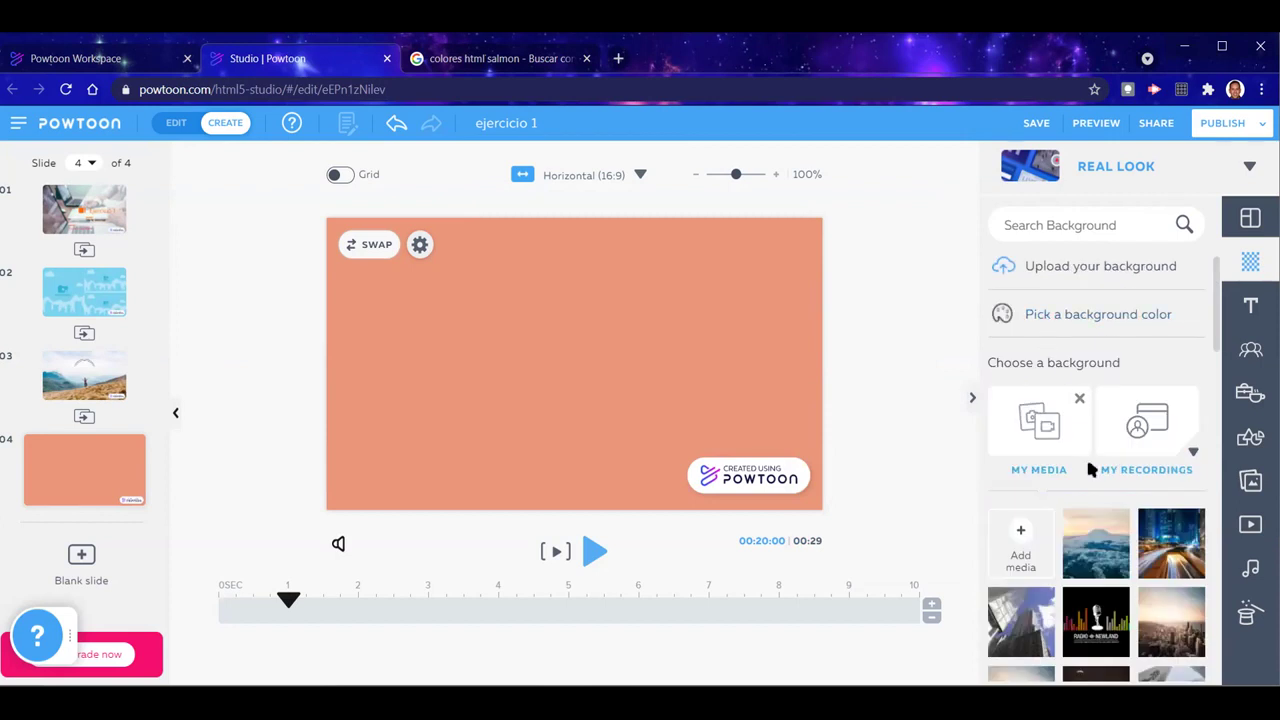
{"action": "scroll", "coordinate": [1085, 440], "scroll_direction": "down", "scroll_amount": 2}
{"action": "scroll", "coordinate": [1077, 408], "scroll_direction": "up", "scroll_amount": 2}
{"action": "scroll", "coordinate": [1040, 460], "scroll_direction": "down", "scroll_amount": 5}
{"action": "scroll", "coordinate": [1067, 497], "scroll_direction": "up", "scroll_amount": 5}
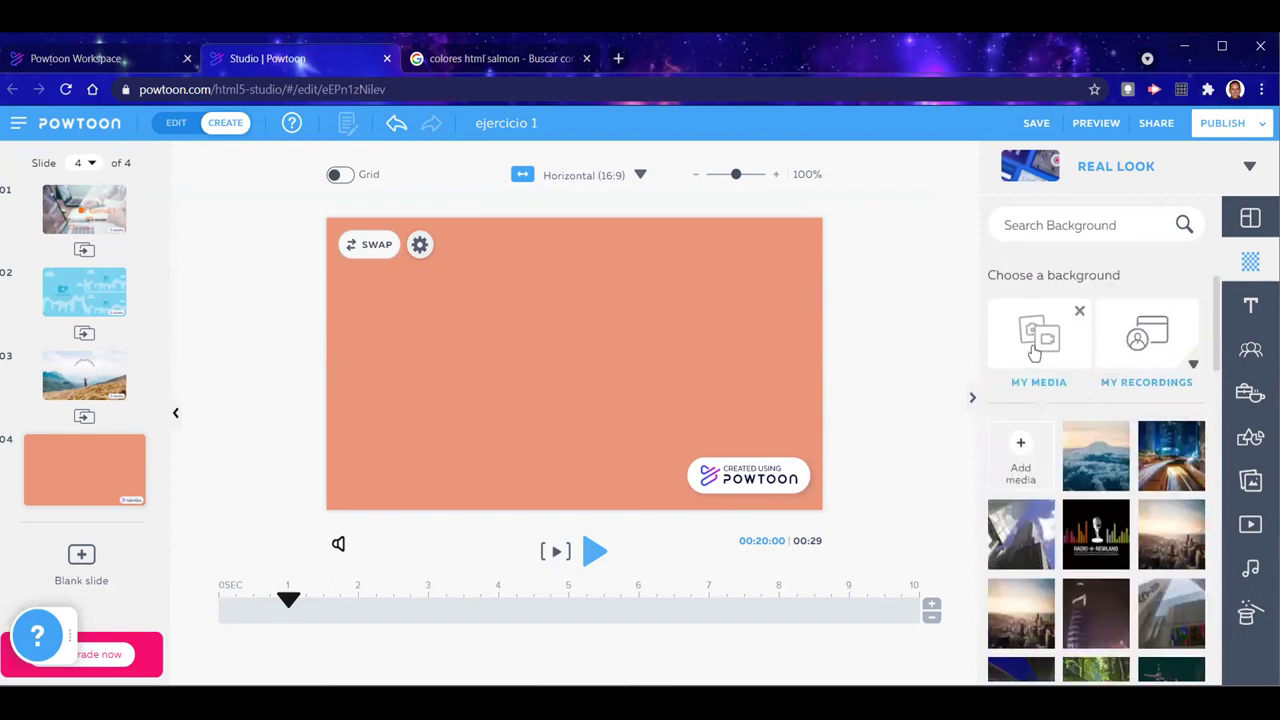
{"action": "left_click", "coordinate": [1137, 337]}
{"action": "scroll", "coordinate": [1070, 470], "scroll_direction": "down", "scroll_amount": 2}
{"action": "scroll", "coordinate": [1065, 460], "scroll_direction": "down", "scroll_amount": 1}
{"action": "scroll", "coordinate": [1085, 430], "scroll_direction": "up", "scroll_amount": 3}
{"action": "left_click", "coordinate": [1187, 402]}
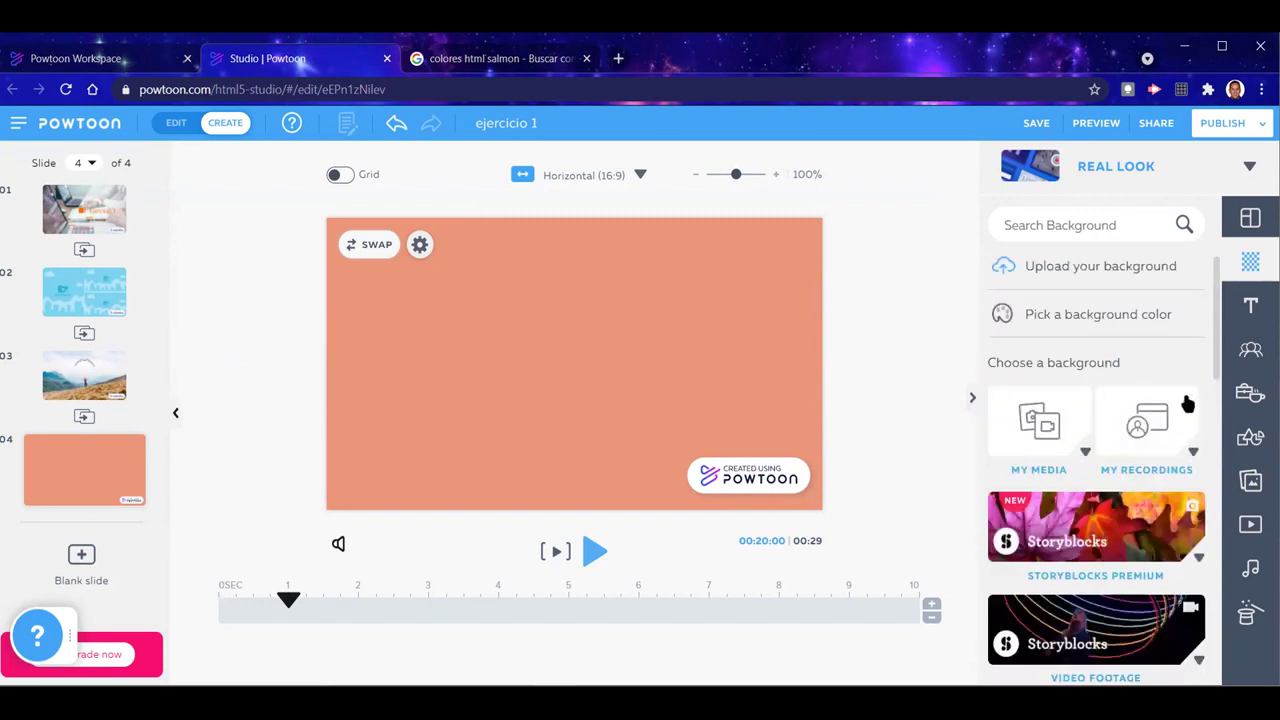
Set slide 4's background to the Free Images photo of a mountain lake under a pink sunset sky, and browse more free images
{"action": "scroll", "coordinate": [1085, 488], "scroll_direction": "down", "scroll_amount": 3}
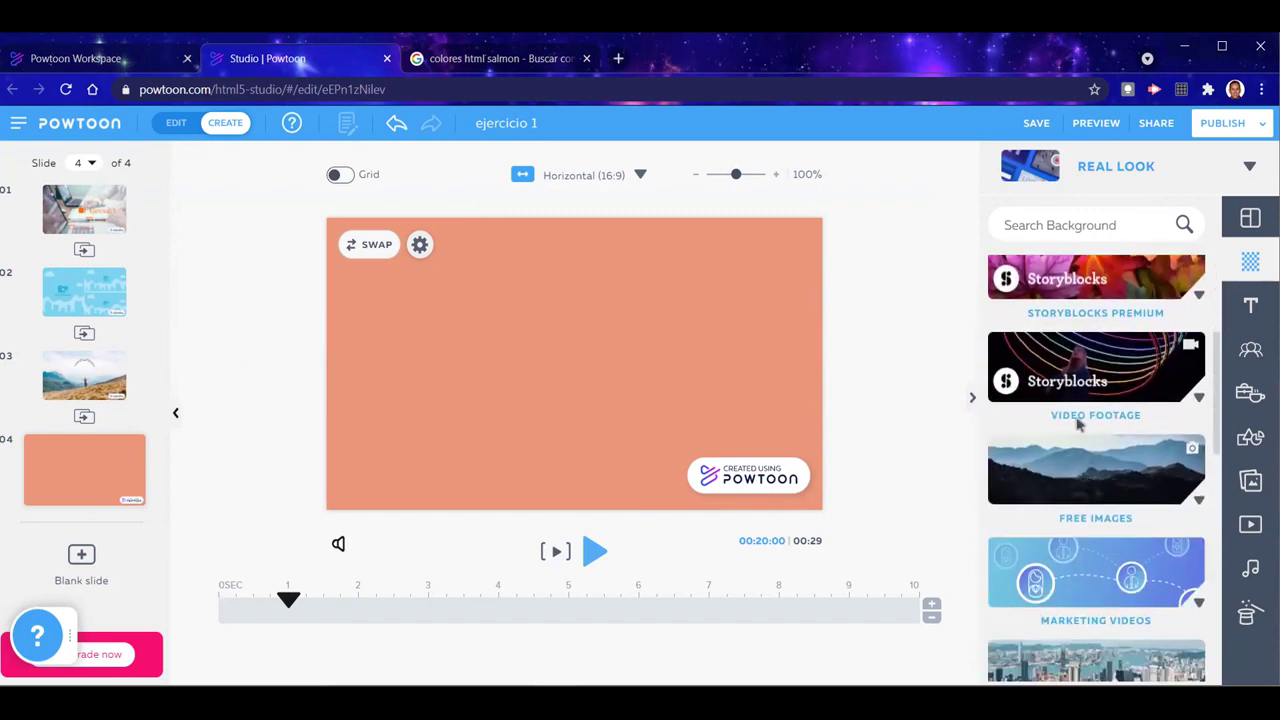
{"action": "left_click", "coordinate": [1085, 480]}
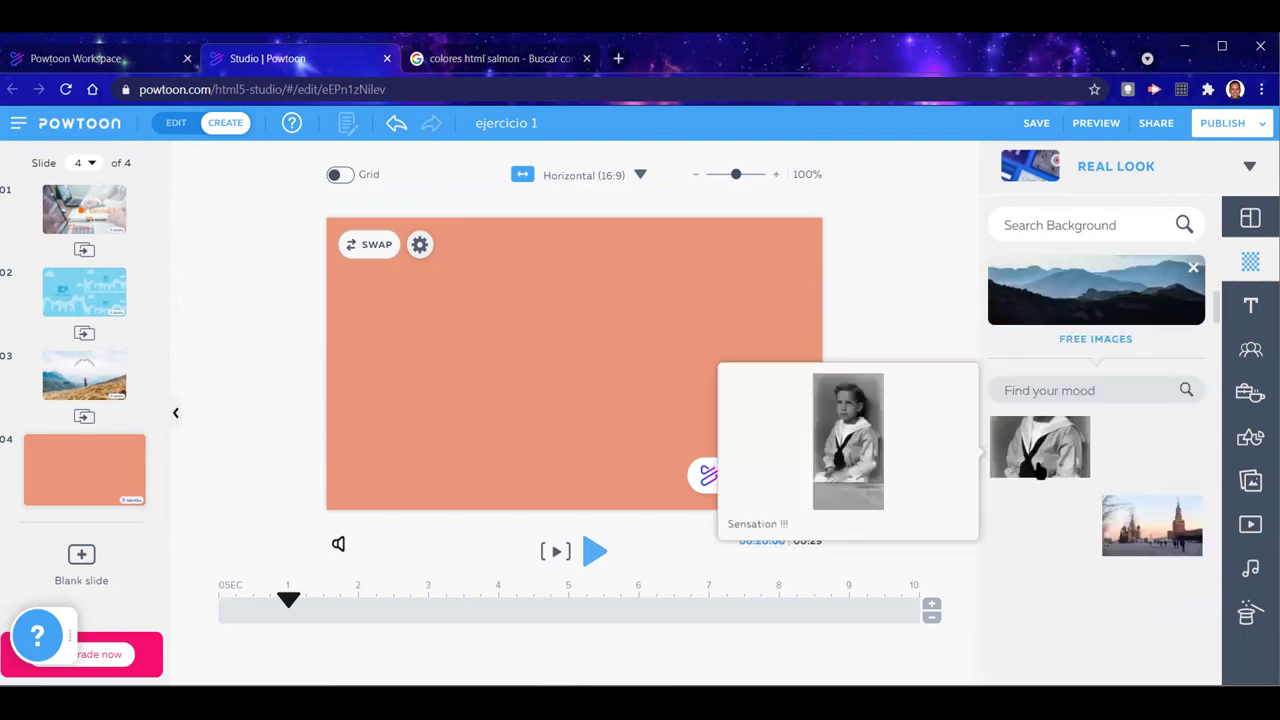
{"action": "scroll", "coordinate": [1047, 462], "scroll_direction": "down", "scroll_amount": 5}
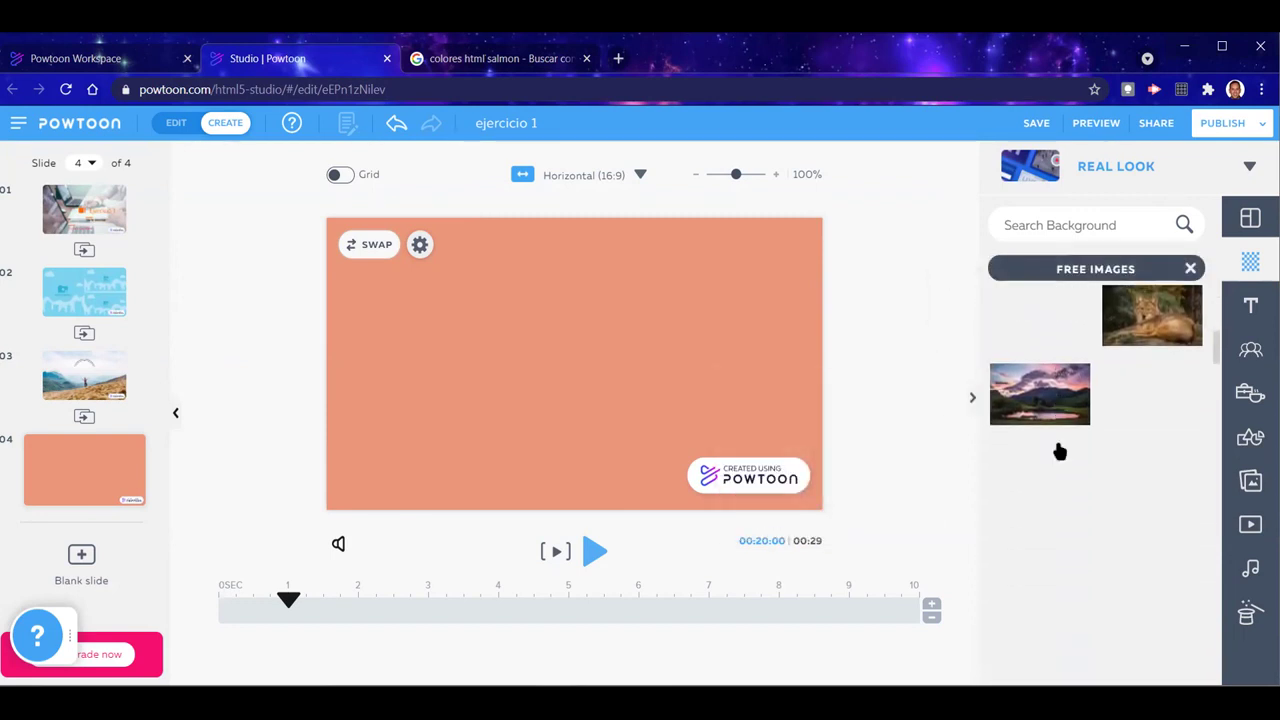
{"action": "left_click", "coordinate": [1045, 397]}
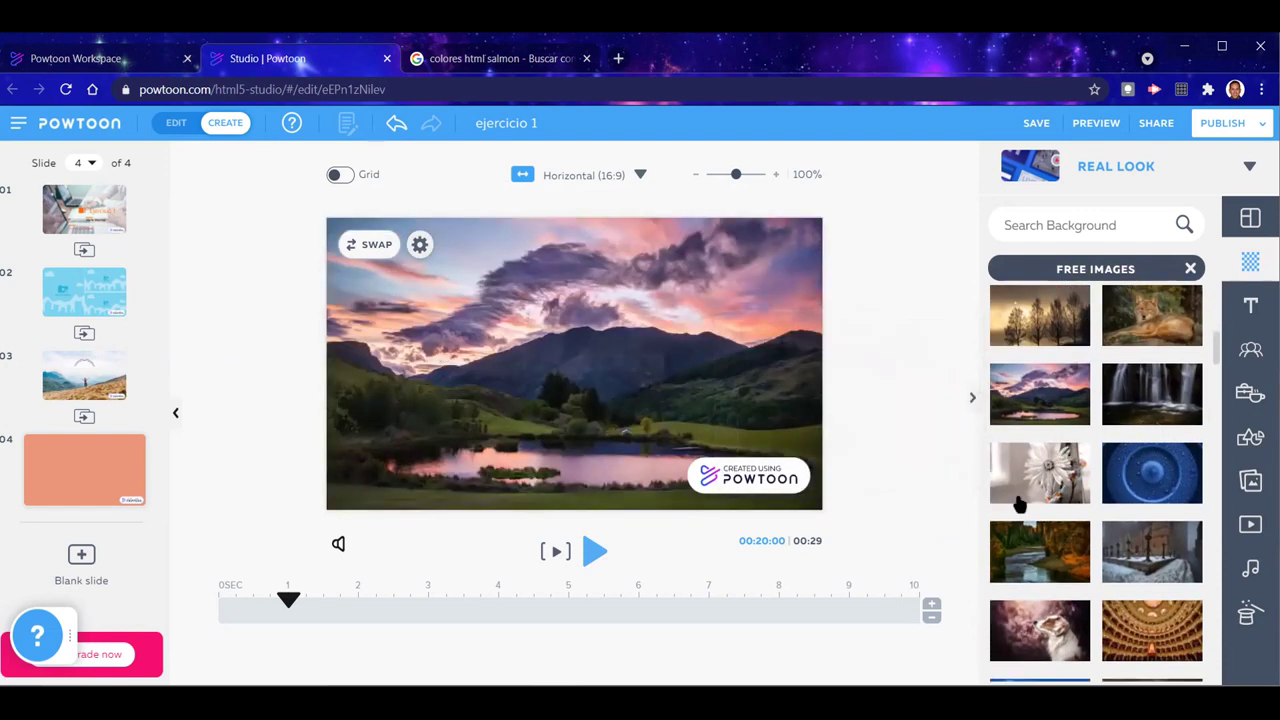
{"action": "scroll", "coordinate": [1070, 518], "scroll_direction": "down", "scroll_amount": 1}
{"action": "scroll", "coordinate": [1078, 521], "scroll_direction": "down", "scroll_amount": 10}
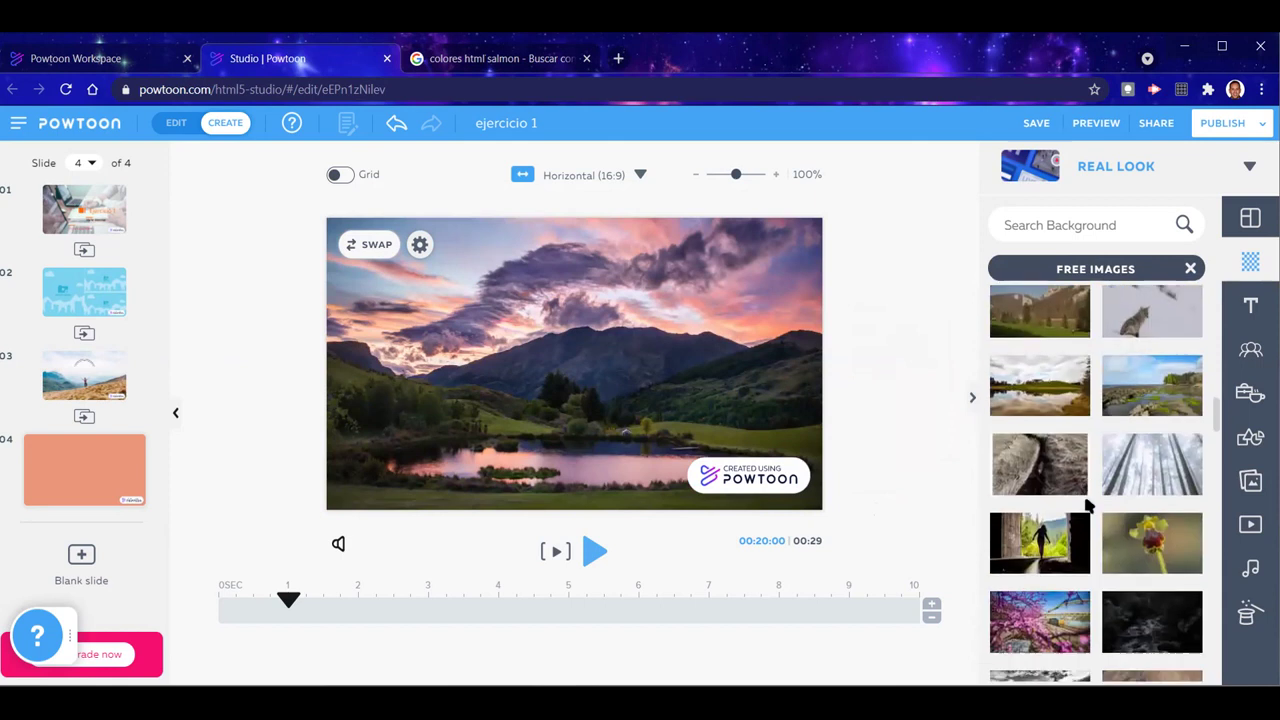
Open pixabay.com in the colour search's browser tab and search its images for paisaje
{"action": "left_click", "coordinate": [459, 60]}
{"action": "left_click", "coordinate": [481, 90]}
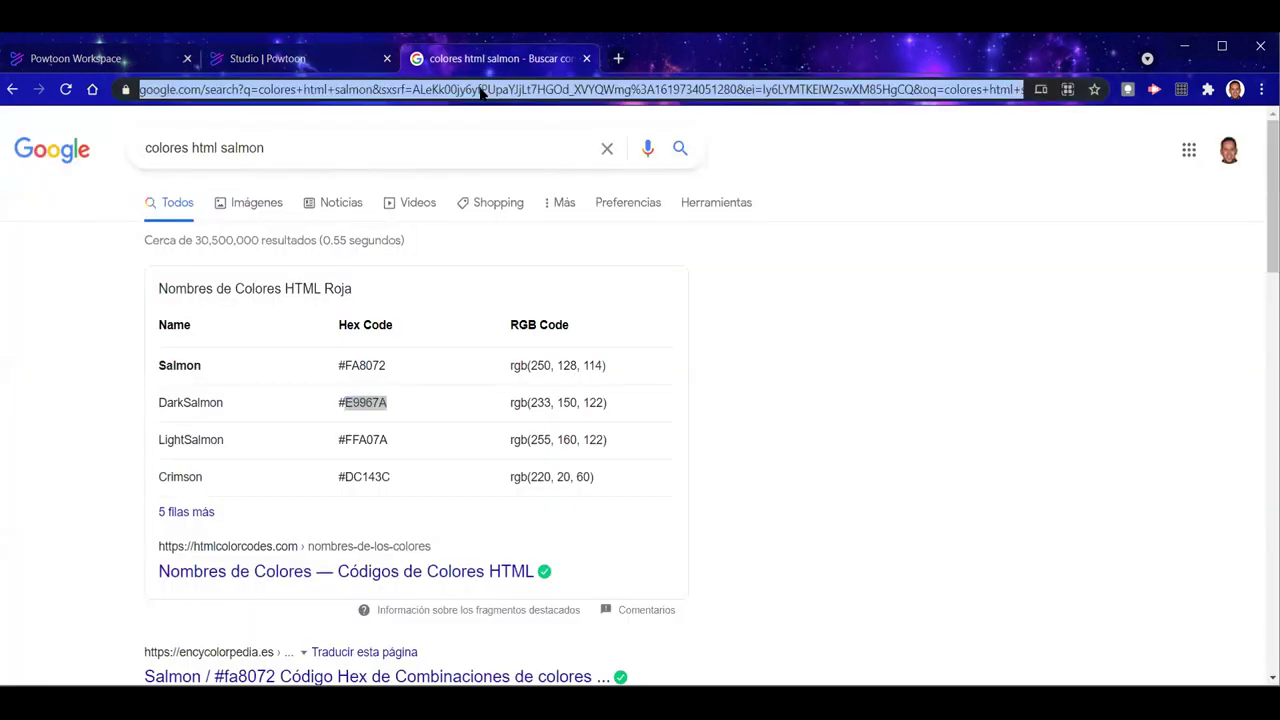
{"action": "type", "text": "pixabay.com"}
{"action": "key", "text": "Return"}
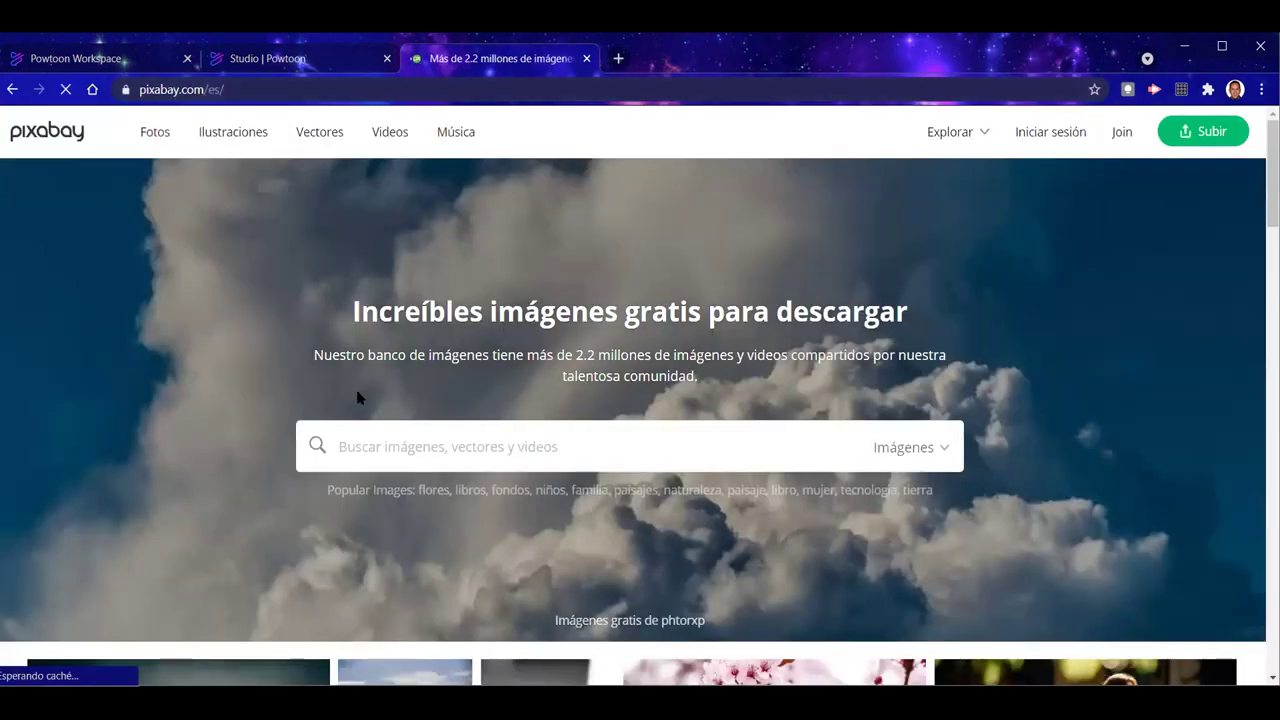
{"action": "left_click", "coordinate": [395, 447]}
{"action": "type", "text": "paisaje"}
{"action": "key", "text": "Return"}
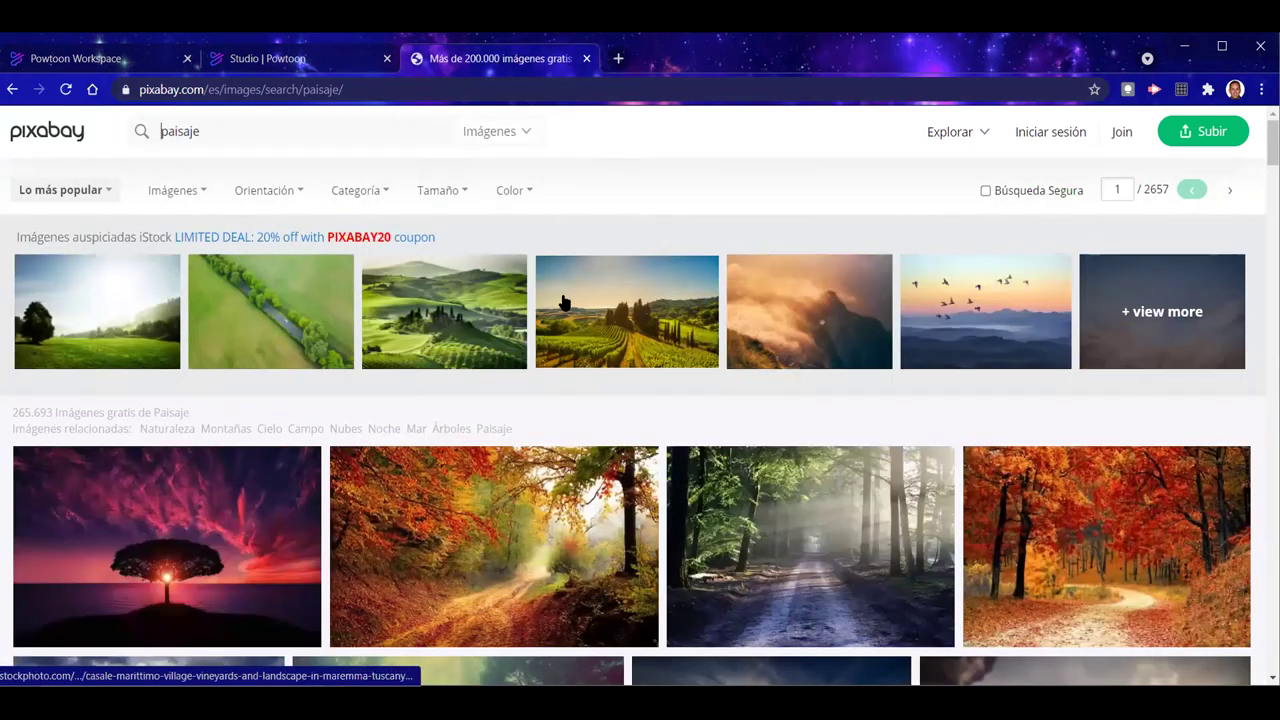
Open the autumn forest road photo from the paisaje results and request its free download as a 1920×1121 JPG
{"action": "scroll", "coordinate": [614, 423], "scroll_direction": "down", "scroll_amount": 1}
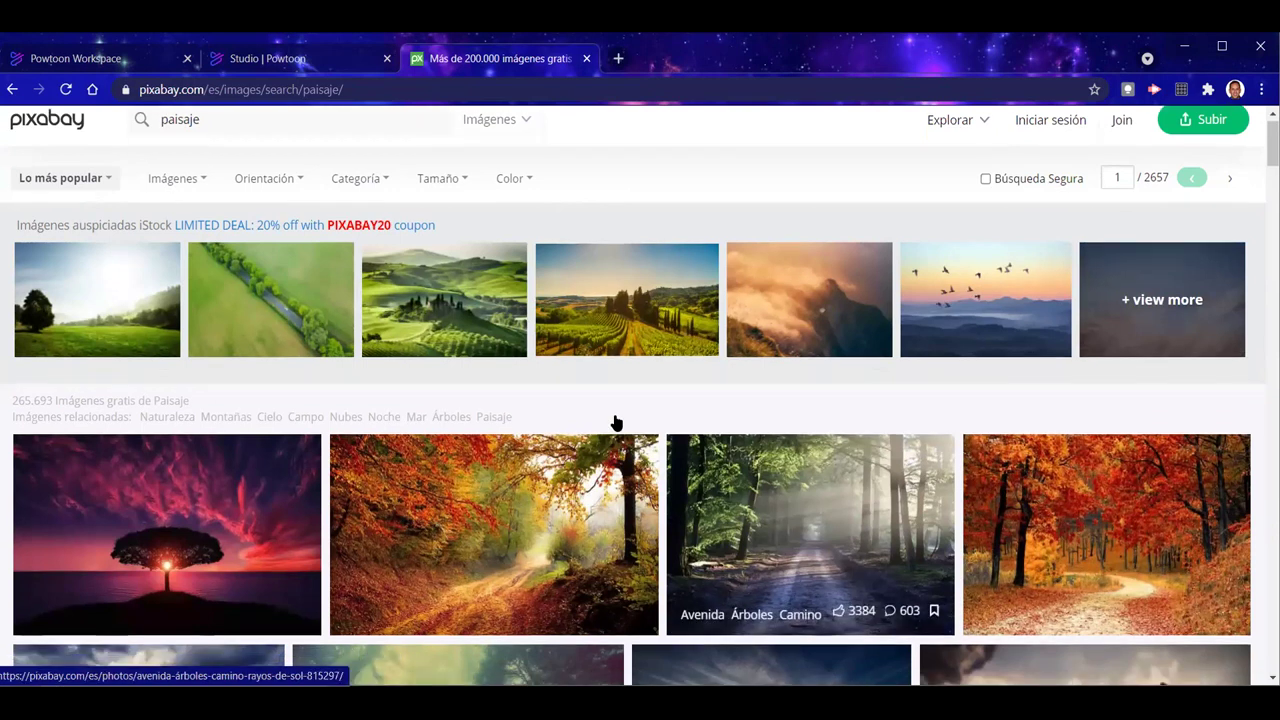
{"action": "scroll", "coordinate": [601, 441], "scroll_direction": "down", "scroll_amount": 3}
{"action": "scroll", "coordinate": [419, 290], "scroll_direction": "up", "scroll_amount": 1}
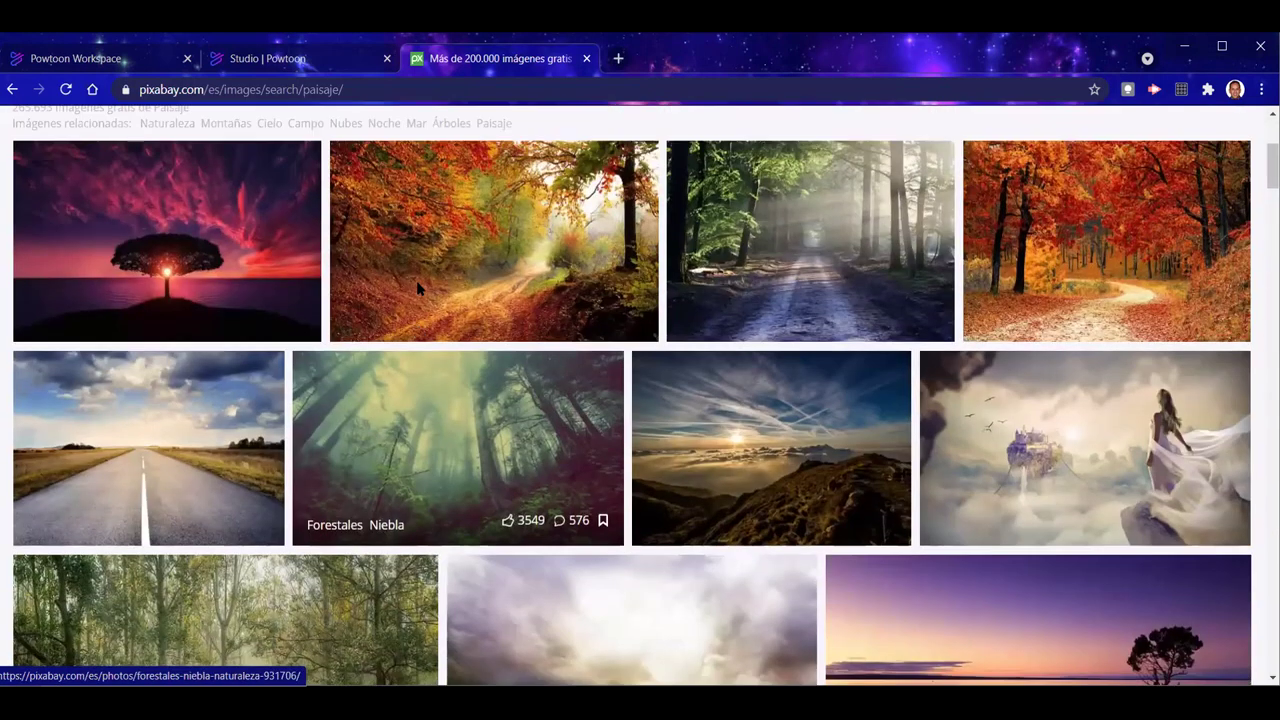
{"action": "left_click", "coordinate": [866, 376]}
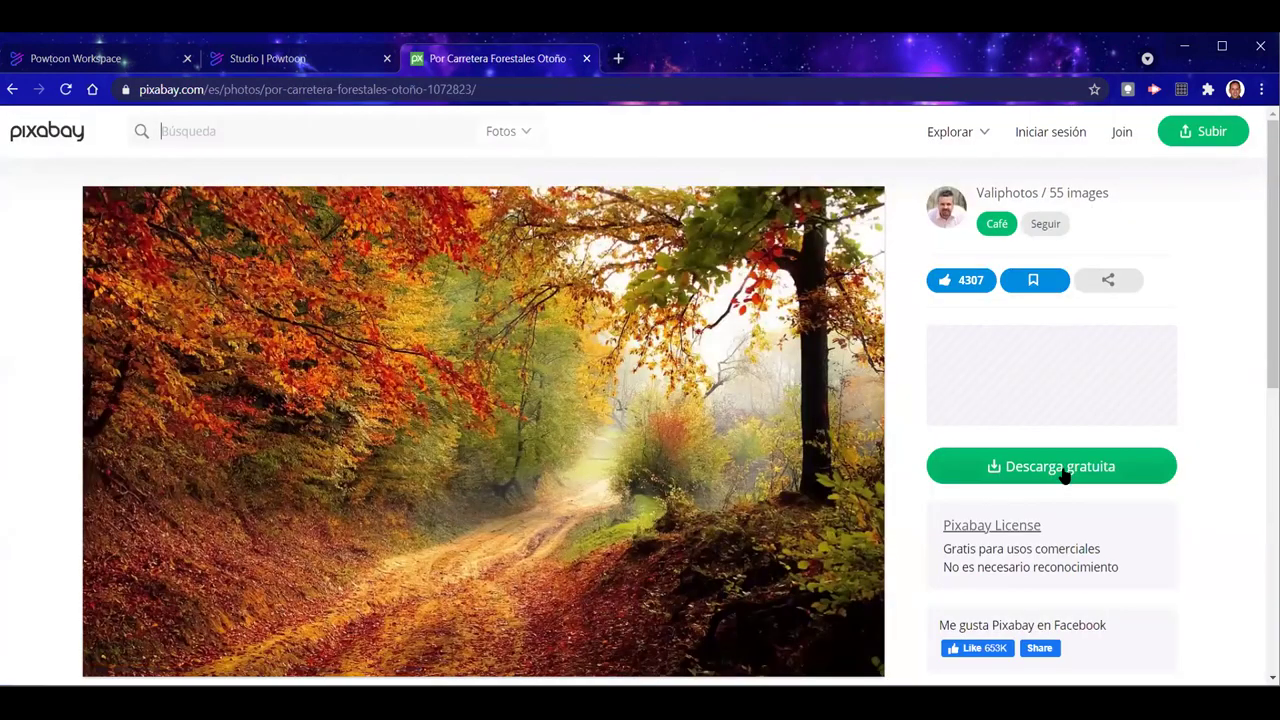
{"action": "left_click", "coordinate": [1064, 474]}
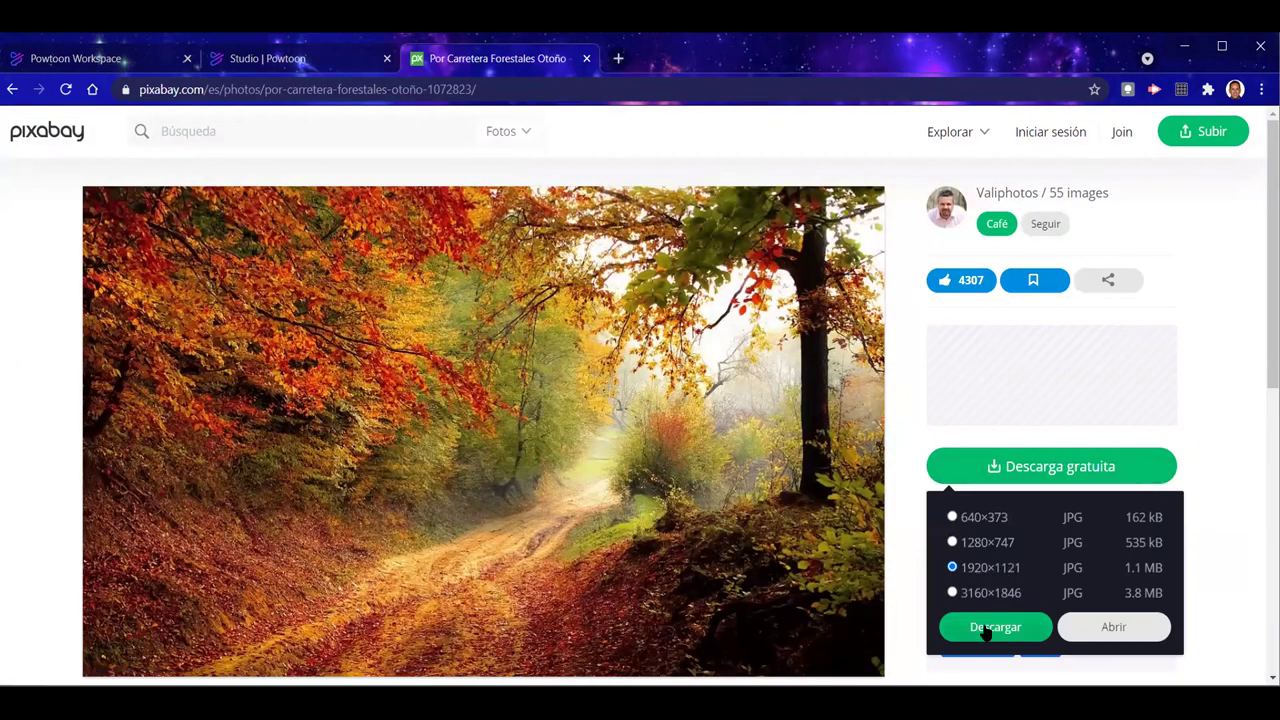
{"action": "left_click", "coordinate": [945, 630]}
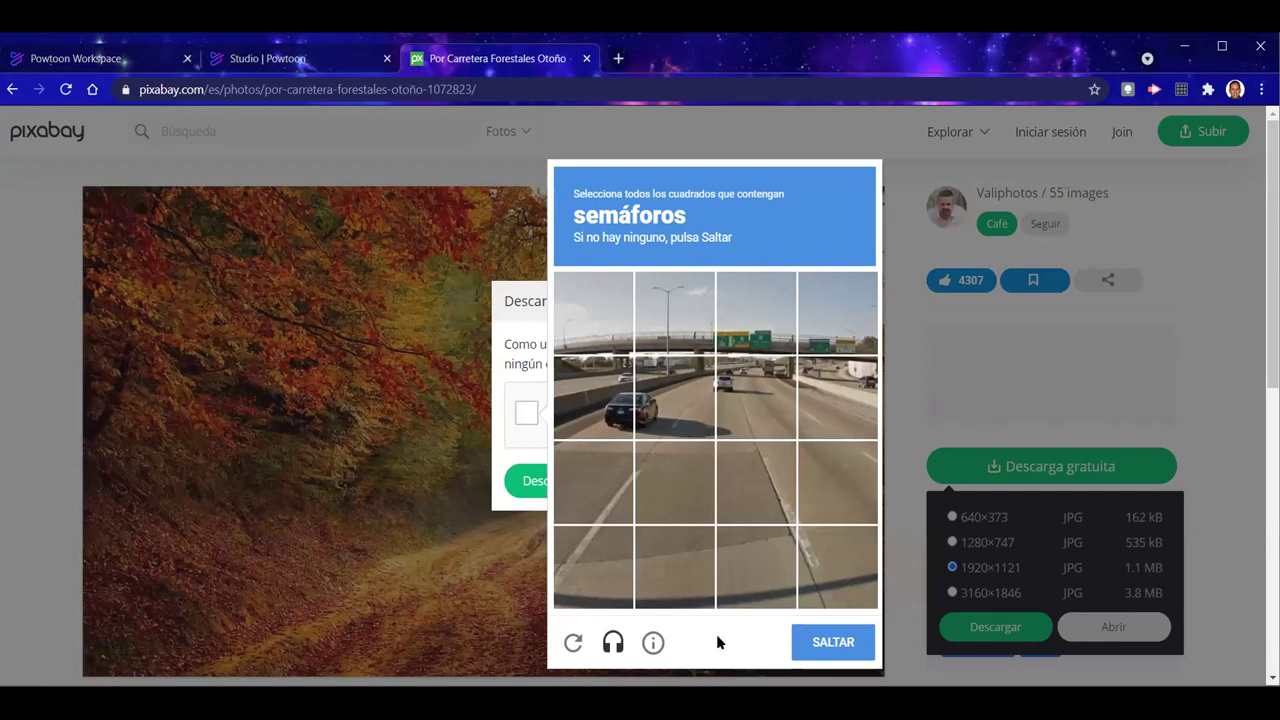
Complete the image verification by skipping the traffic-light challenge and marking and verifying the squares that contain motorcycles
{"action": "left_click", "coordinate": [829, 641]}
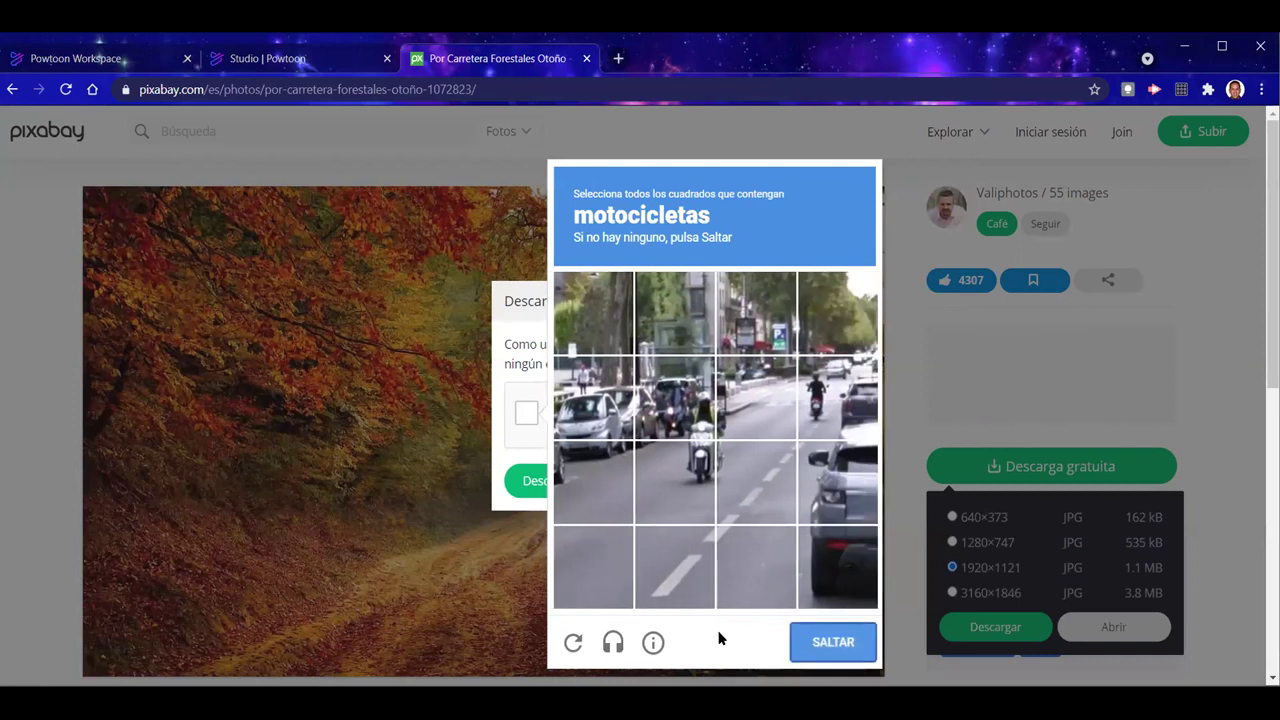
{"action": "left_click", "coordinate": [720, 414]}
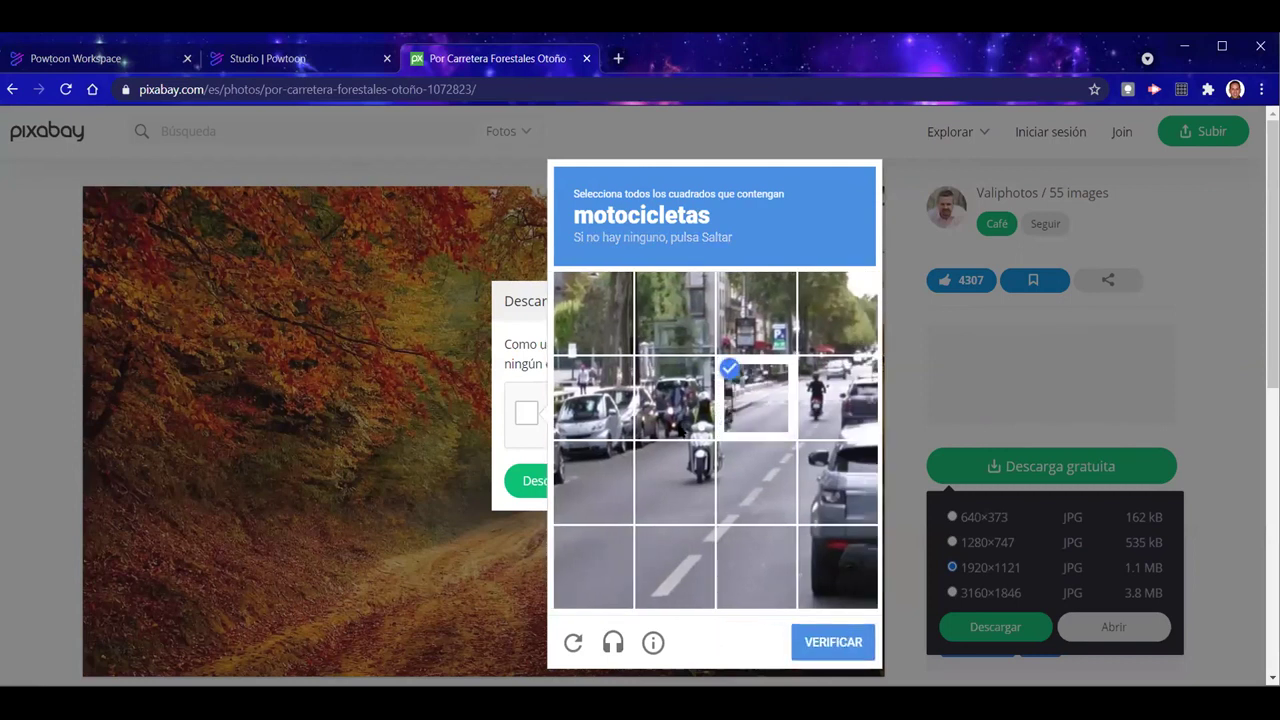
{"action": "left_click", "coordinate": [680, 432]}
{"action": "left_click", "coordinate": [676, 478]}
{"action": "left_click", "coordinate": [744, 412]}
{"action": "left_click", "coordinate": [822, 400]}
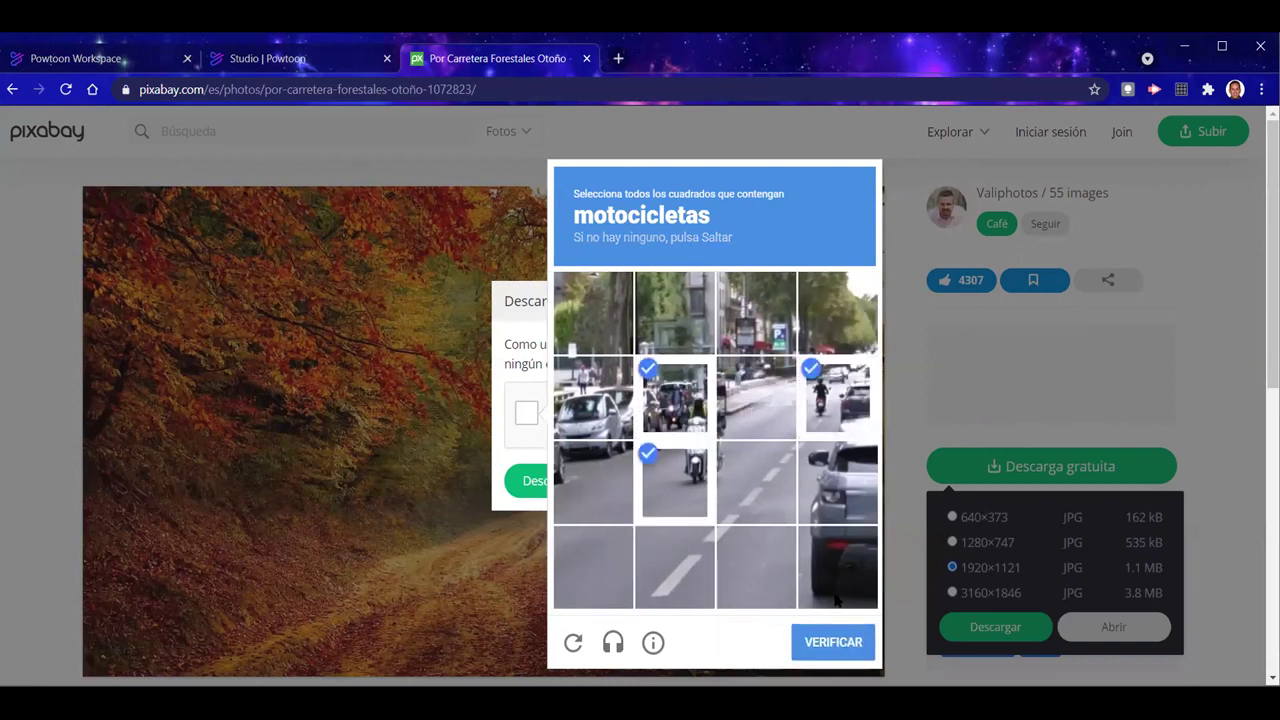
{"action": "left_click", "coordinate": [830, 643]}
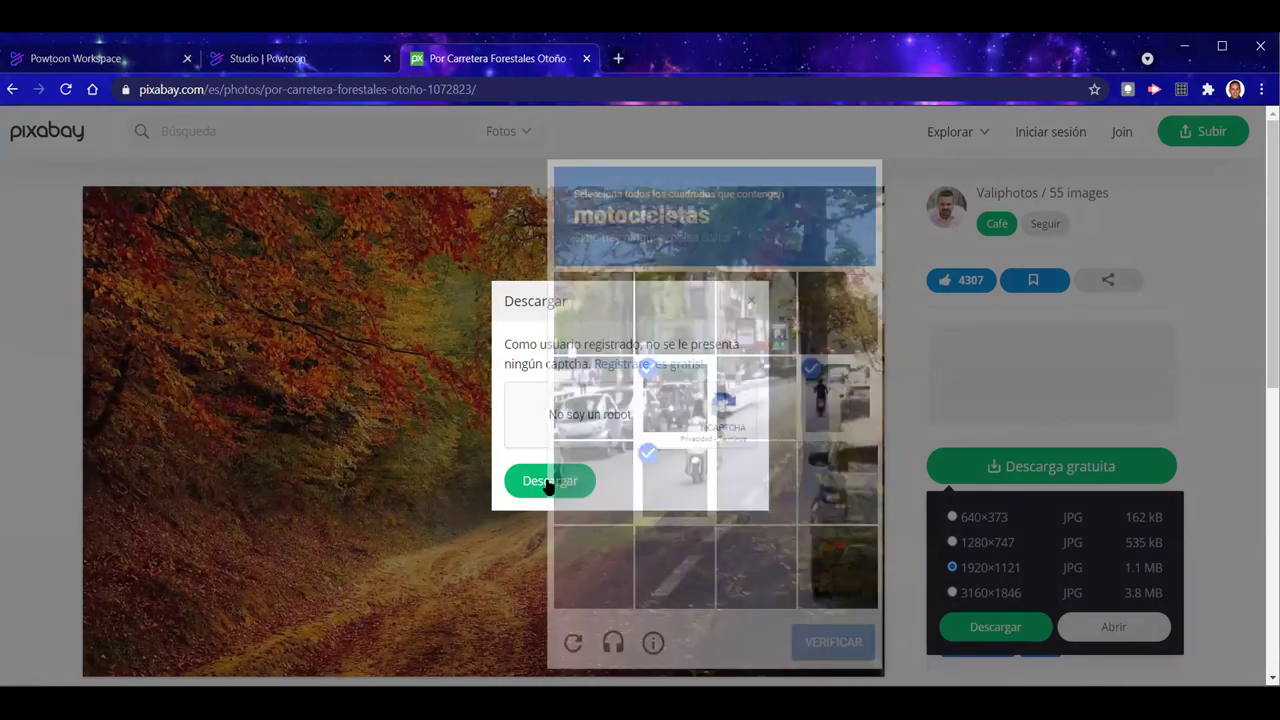
Download the photo to the Escritorio folder as road-1072823_1920 and go back to the image search results
{"action": "left_click", "coordinate": [549, 482]}
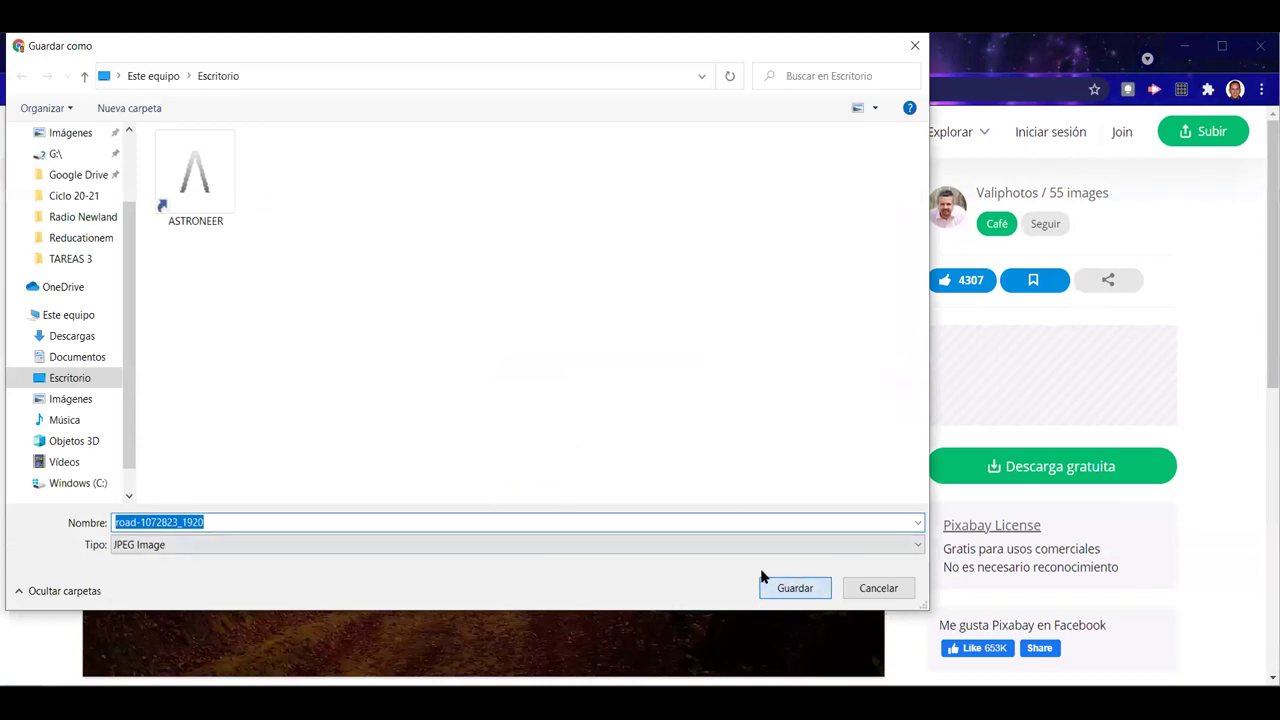
{"action": "key", "text": "Return"}
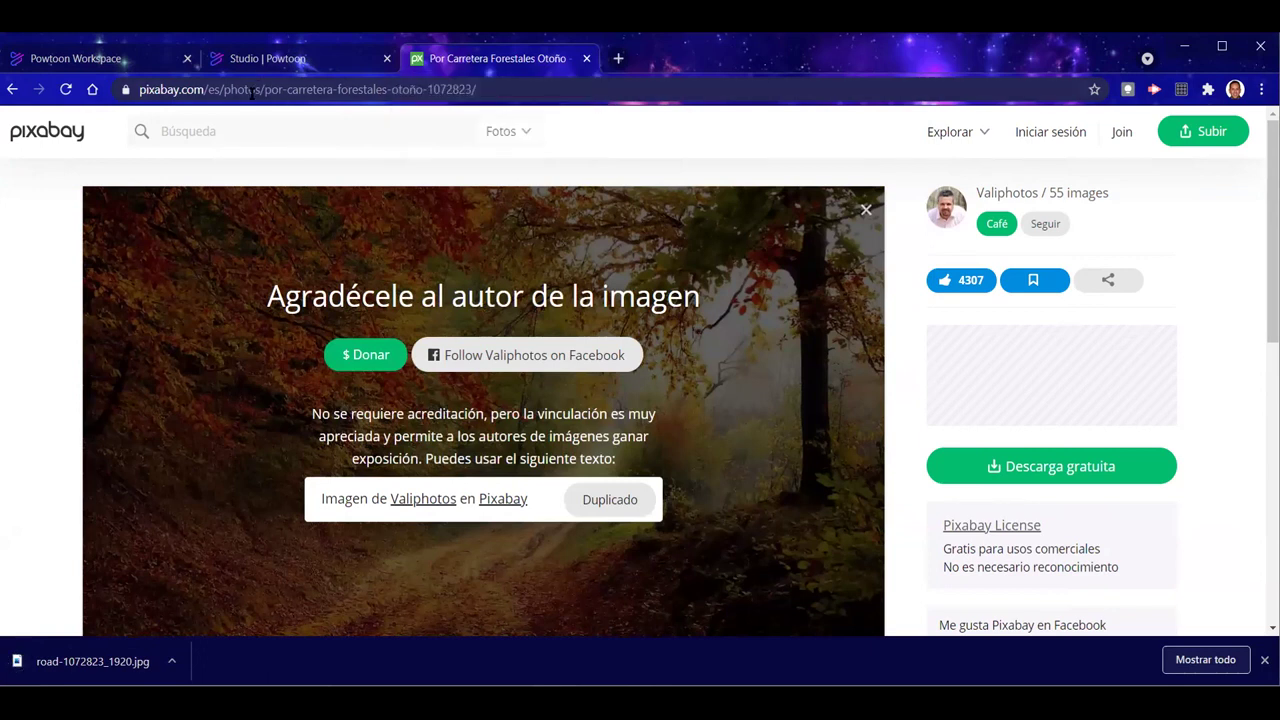
{"action": "key", "text": "alt+Left"}
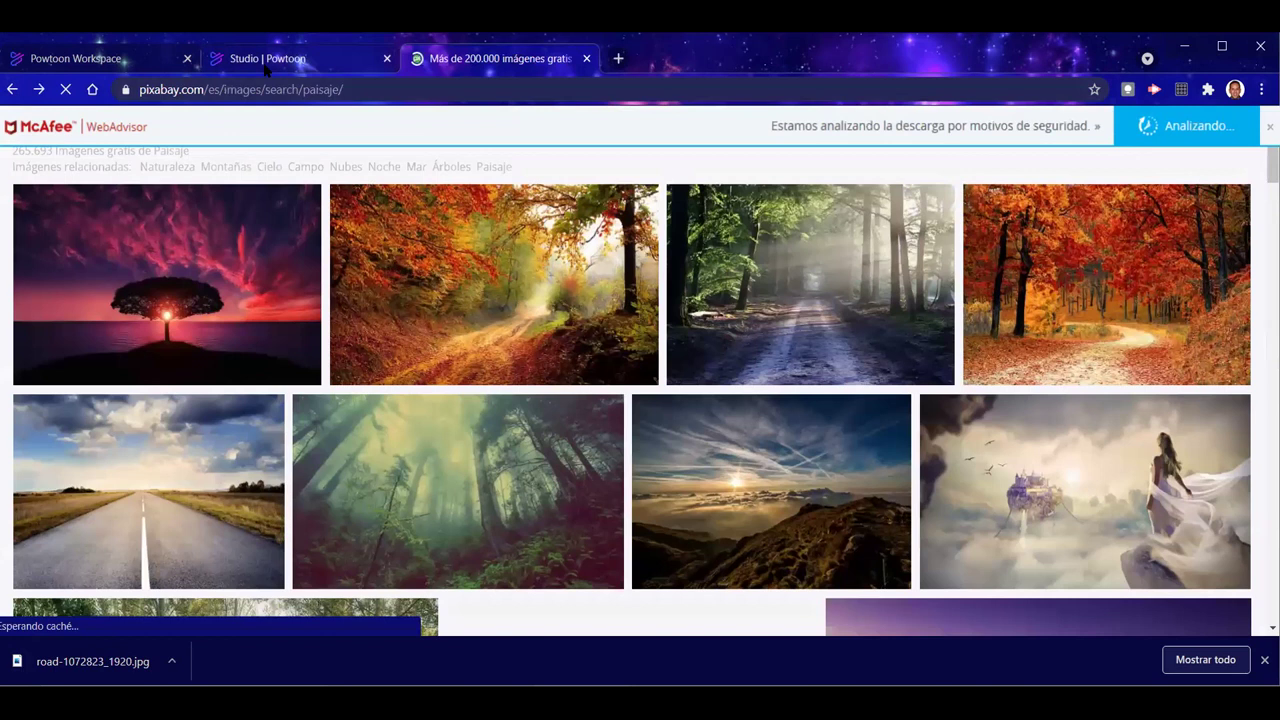
Switch back to the Powtoon studio and collapse the Free Images background collection
{"action": "left_click", "coordinate": [267, 60]}
{"action": "scroll", "coordinate": [1124, 458], "scroll_direction": "down", "scroll_amount": 3}
{"action": "scroll", "coordinate": [1124, 458], "scroll_direction": "up", "scroll_amount": 5}
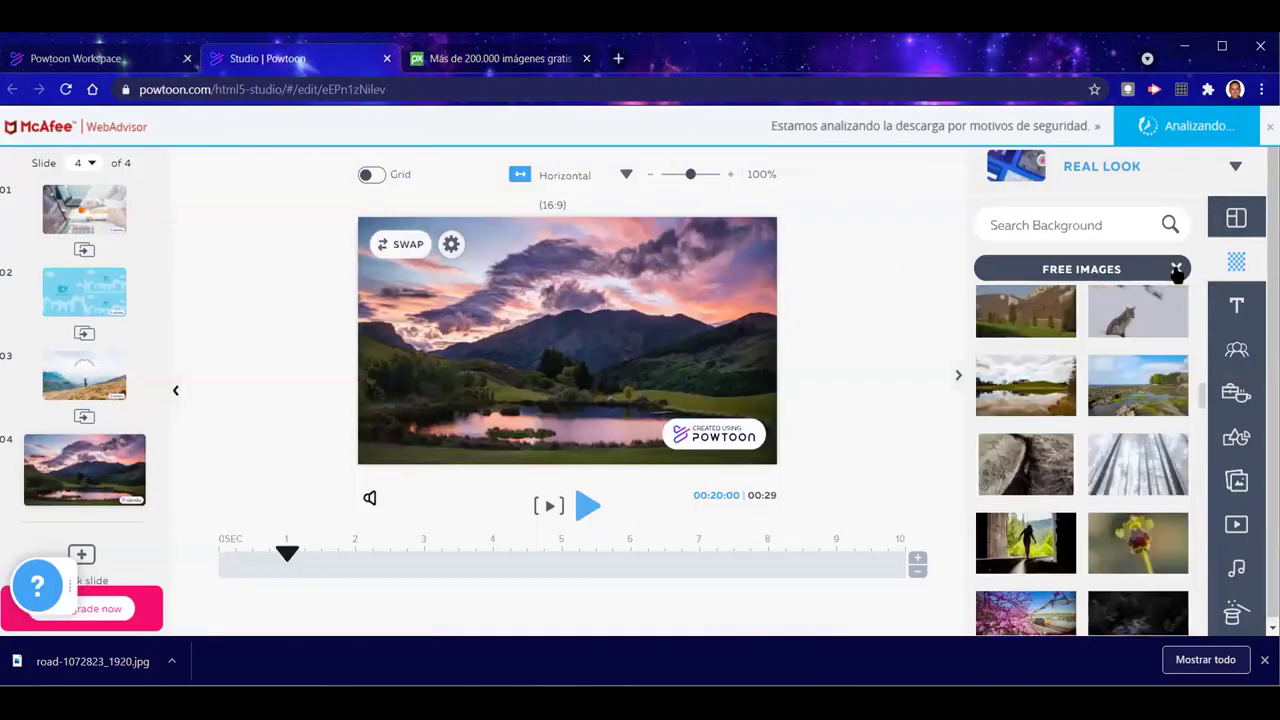
{"action": "left_click", "coordinate": [1177, 270]}
{"action": "scroll", "coordinate": [1108, 400], "scroll_direction": "up", "scroll_amount": 3}
{"action": "scroll", "coordinate": [1108, 400], "scroll_direction": "up", "scroll_amount": 5}
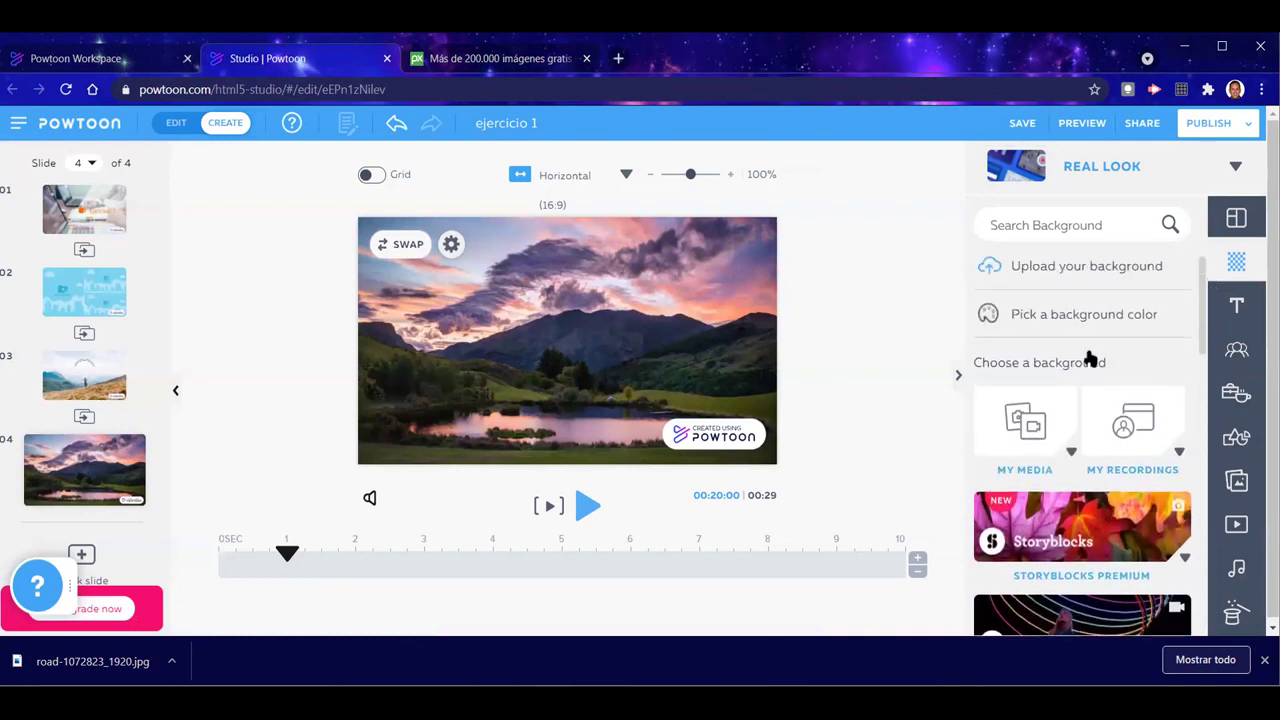
Upload road-1072823_1920 from the Escritorio folder as slide 4's background
{"action": "left_click", "coordinate": [1052, 267]}
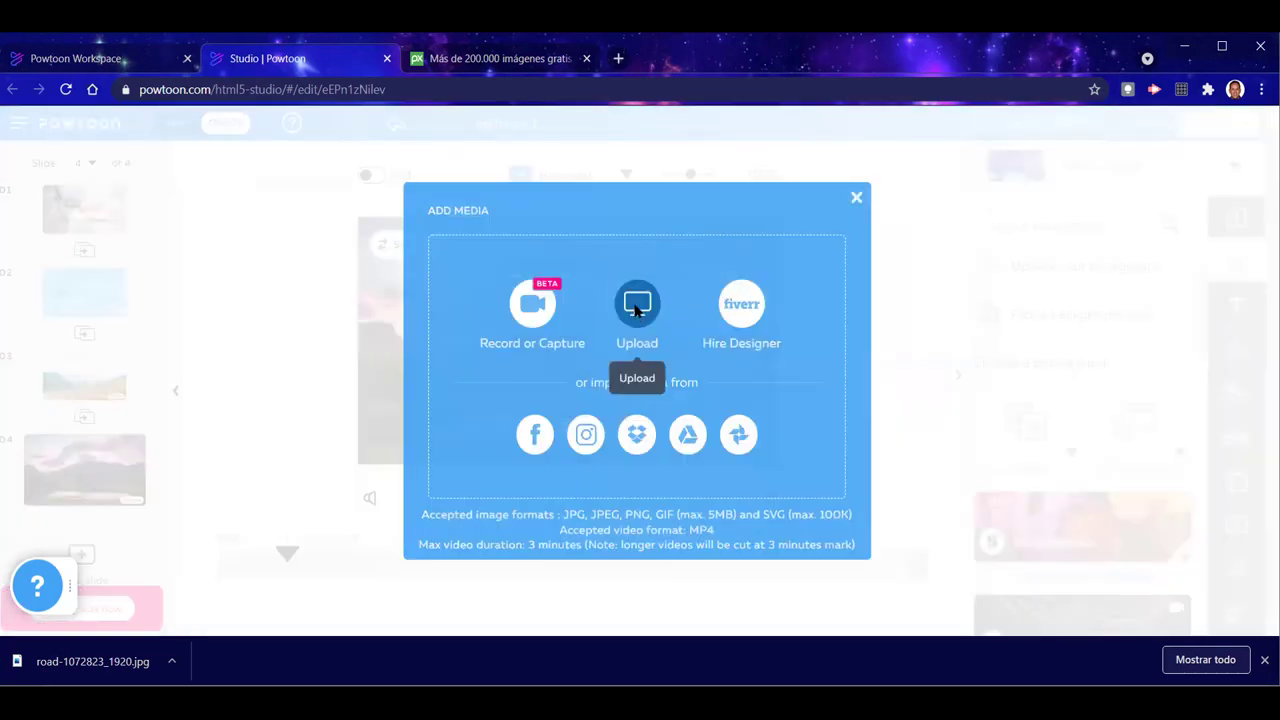
{"action": "left_click", "coordinate": [637, 310]}
{"action": "left_click", "coordinate": [294, 212]}
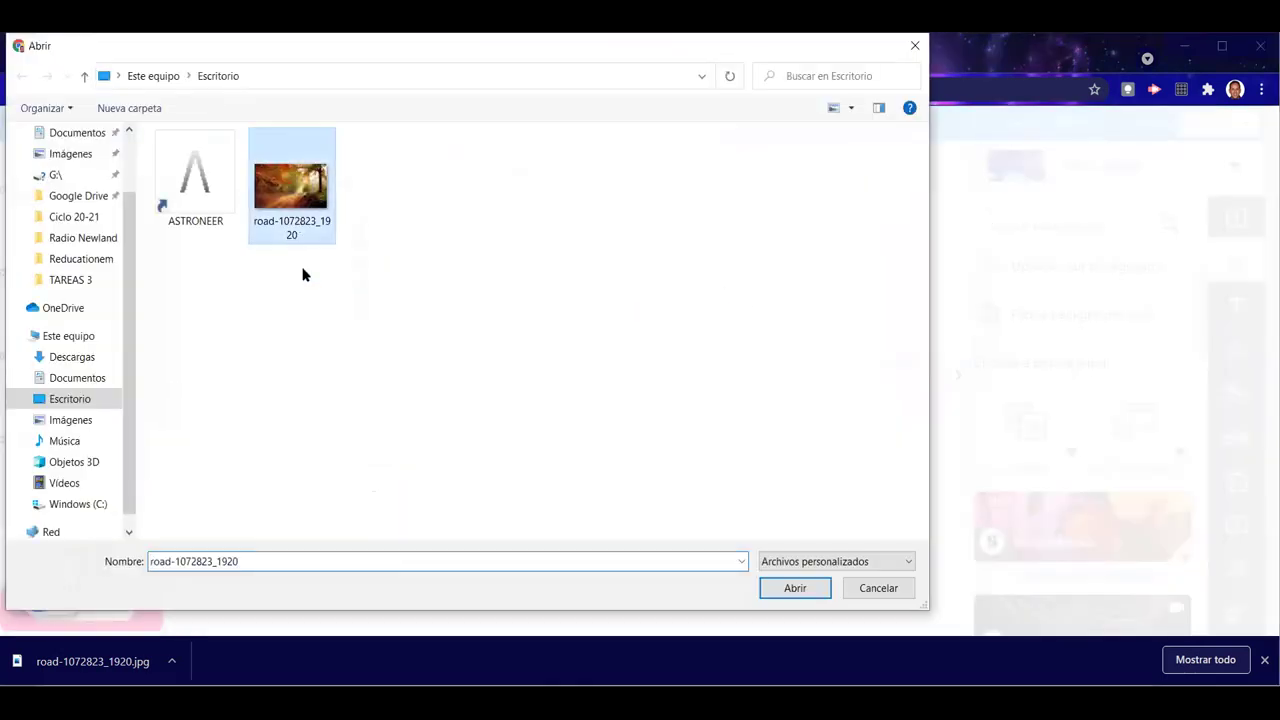
{"action": "left_click", "coordinate": [792, 590]}
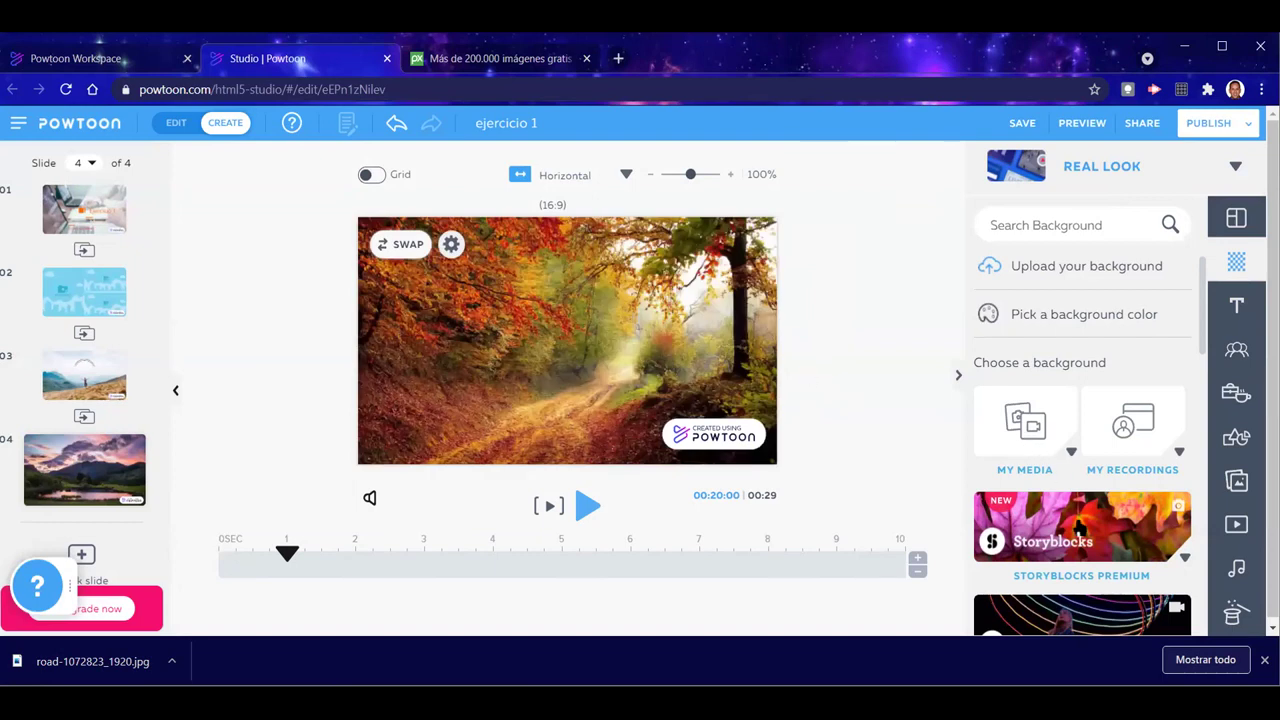
Look over the remaining background collections and add a blank fifth slide after slide 4
{"action": "scroll", "coordinate": [1078, 510], "scroll_direction": "down", "scroll_amount": 3}
{"action": "scroll", "coordinate": [1078, 502], "scroll_direction": "down", "scroll_amount": 1}
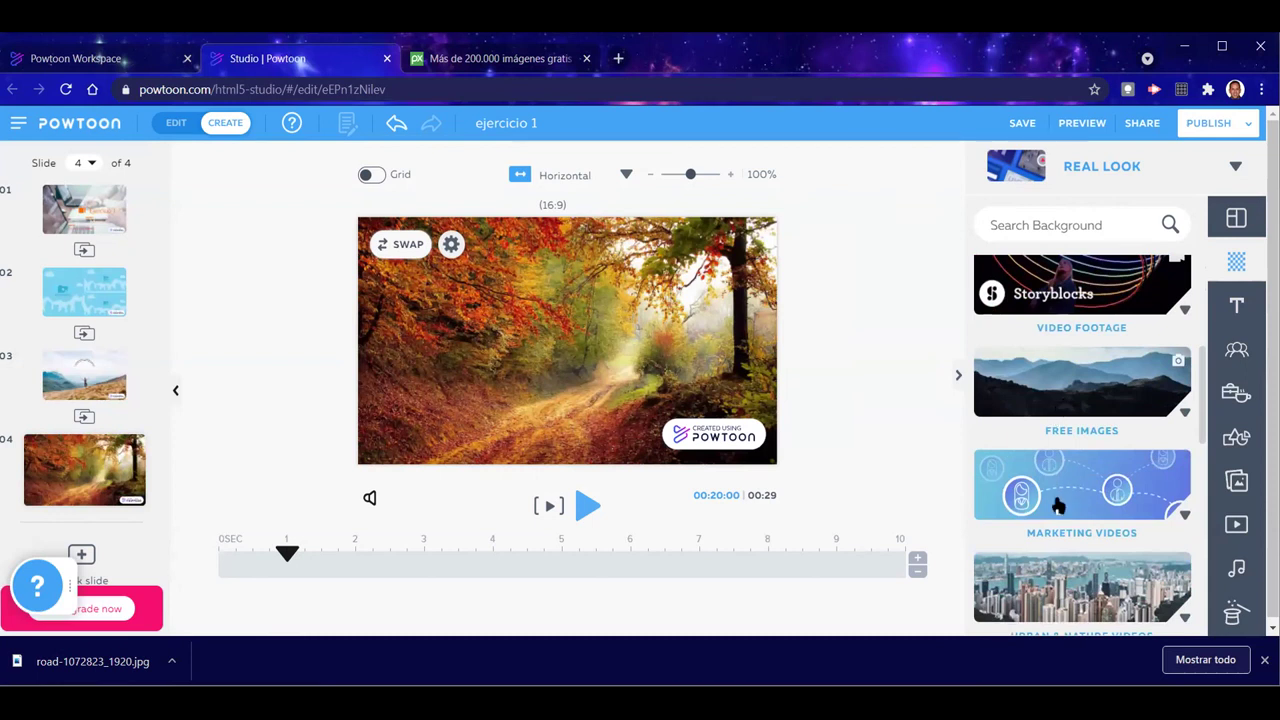
{"action": "scroll", "coordinate": [1058, 506], "scroll_direction": "down", "scroll_amount": 1}
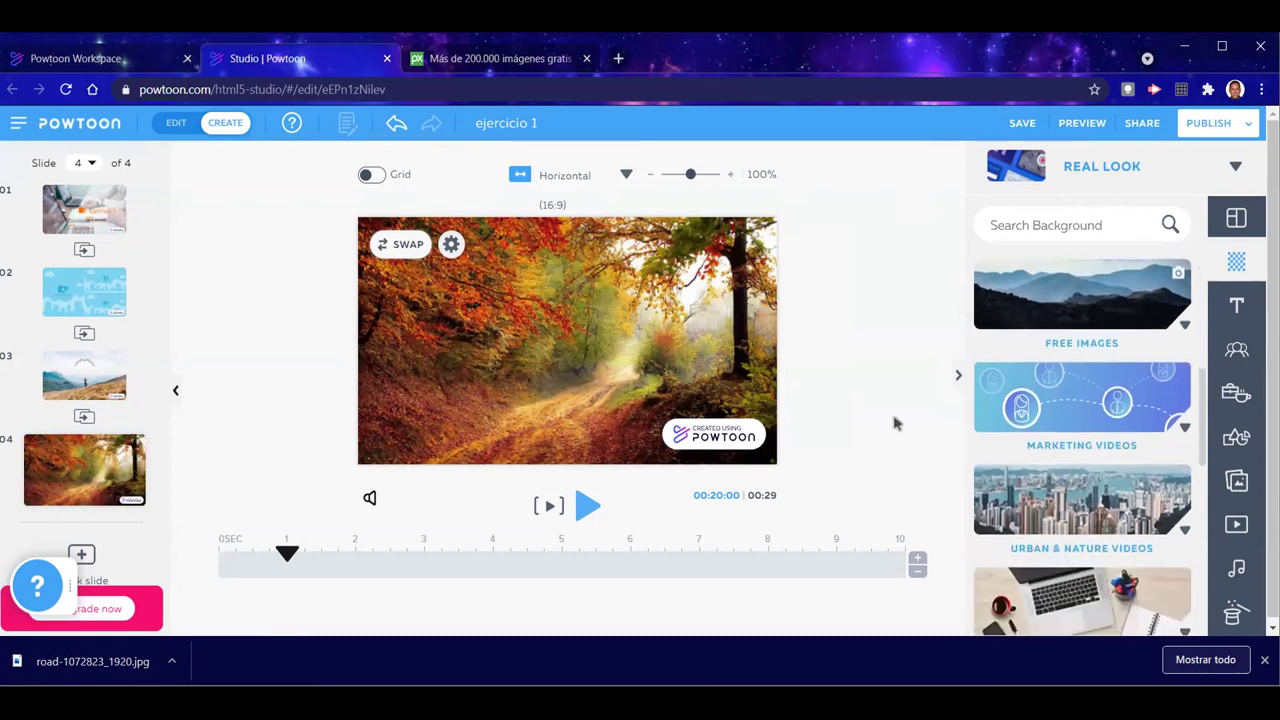
{"action": "left_click", "coordinate": [83, 553]}
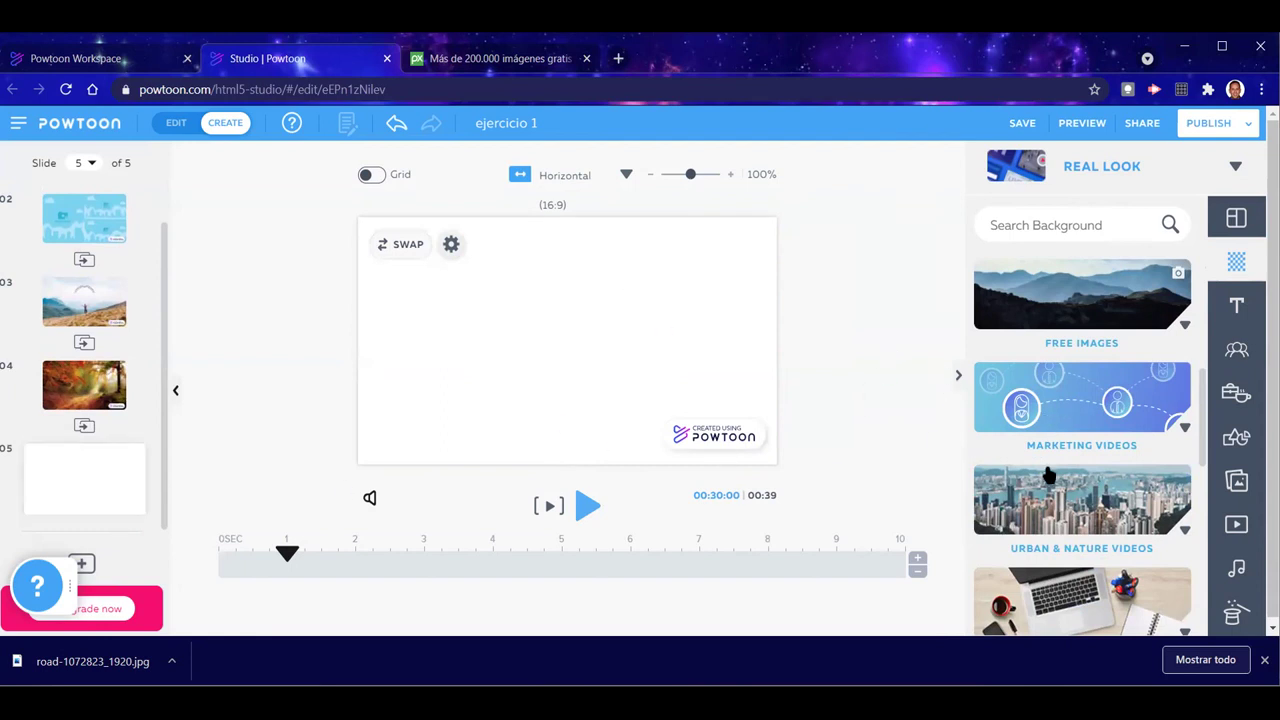
Set slide 5's background to the Urban & Nature video looking up at skyscrapers against a cloudy sky
{"action": "scroll", "coordinate": [1080, 432], "scroll_direction": "down", "scroll_amount": 1}
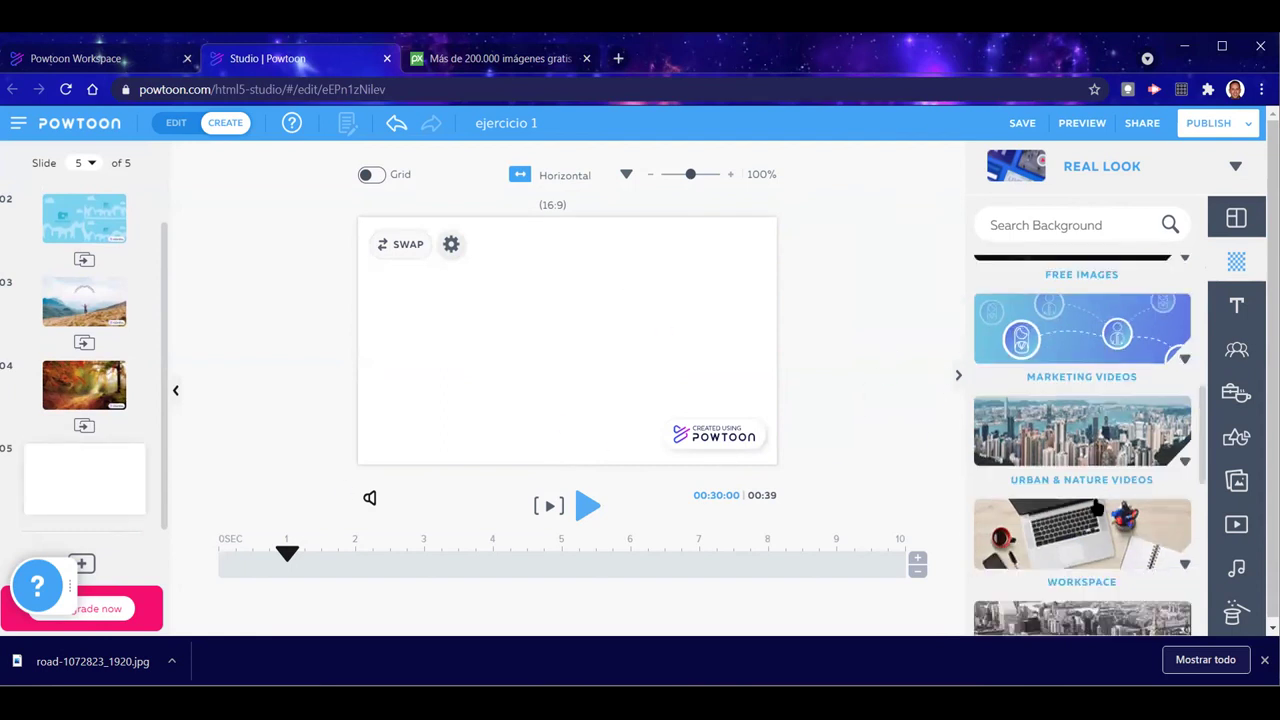
{"action": "left_click", "coordinate": [1078, 412]}
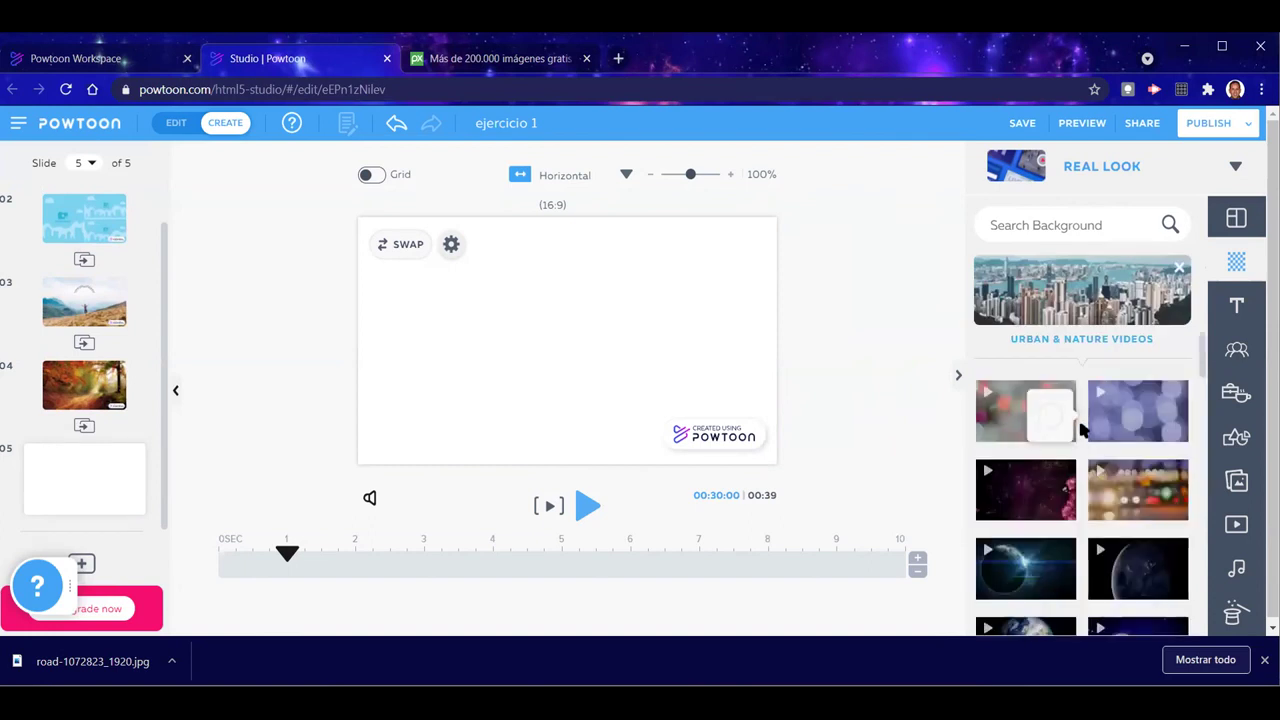
{"action": "mouse_move", "coordinate": [1080, 428]}
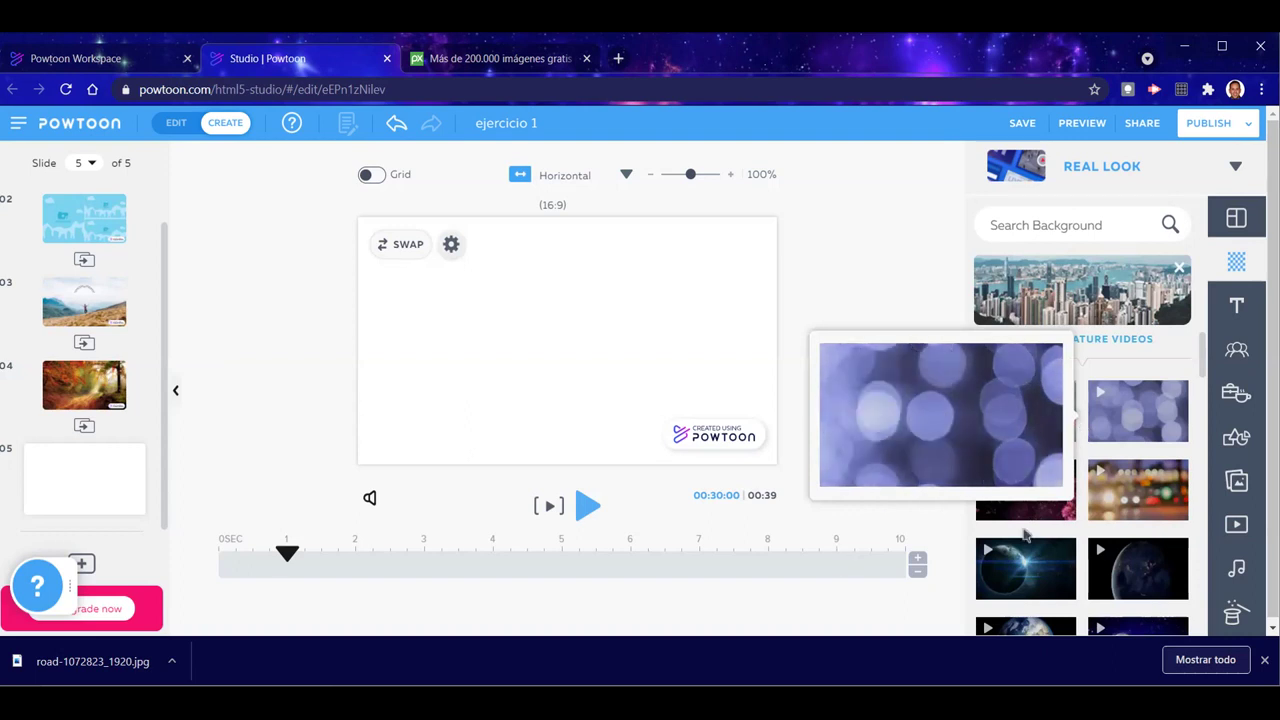
{"action": "scroll", "coordinate": [1086, 549], "scroll_direction": "down", "scroll_amount": 10}
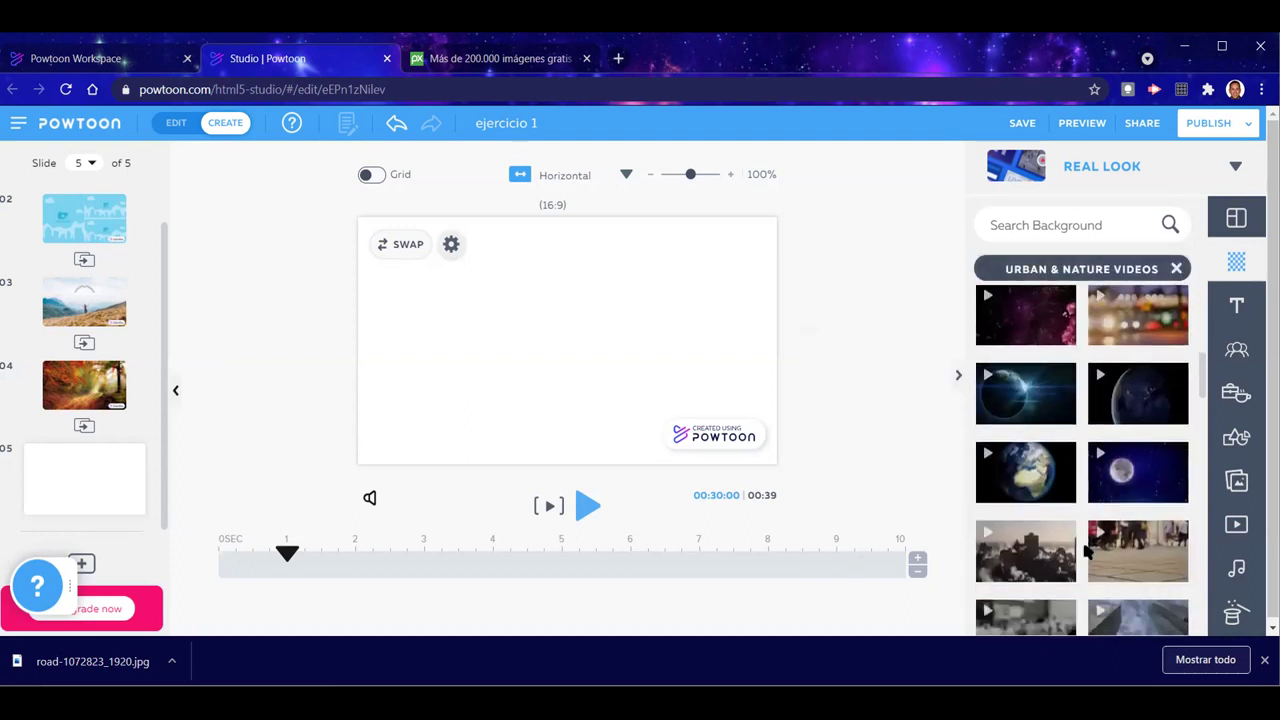
{"action": "scroll", "coordinate": [1066, 510], "scroll_direction": "up", "scroll_amount": 2}
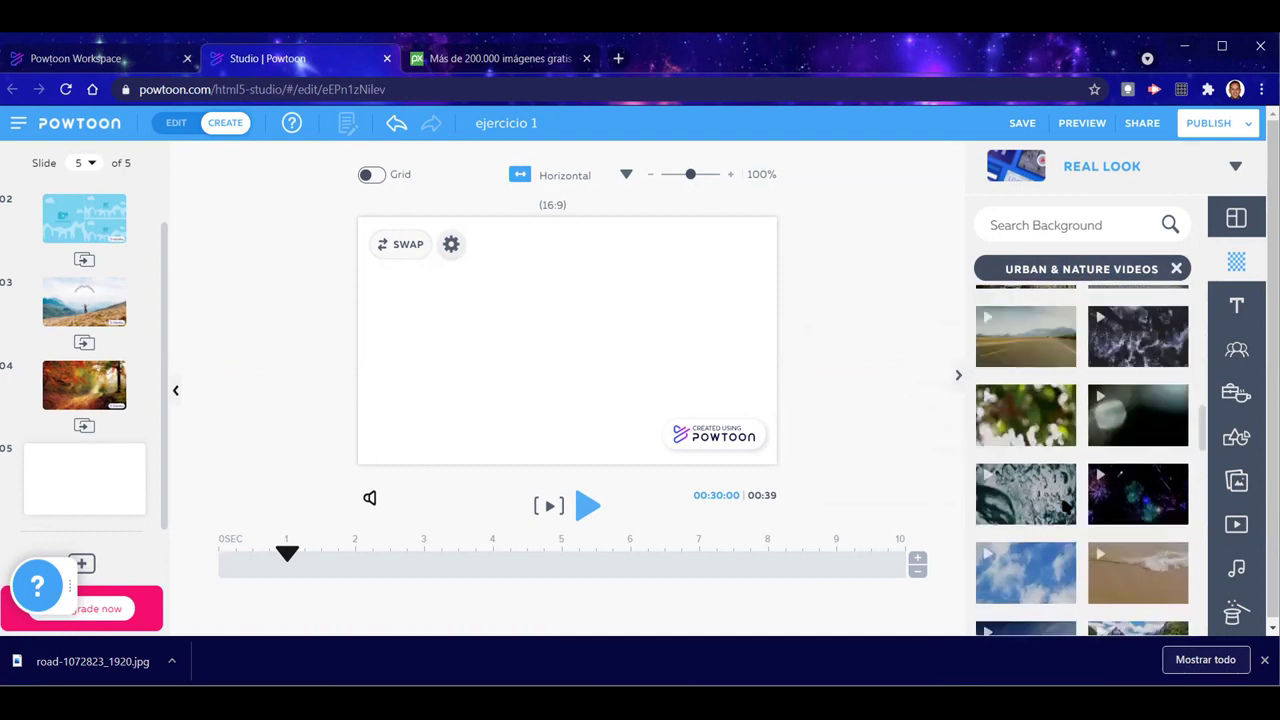
{"action": "scroll", "coordinate": [1066, 510], "scroll_direction": "up", "scroll_amount": 3}
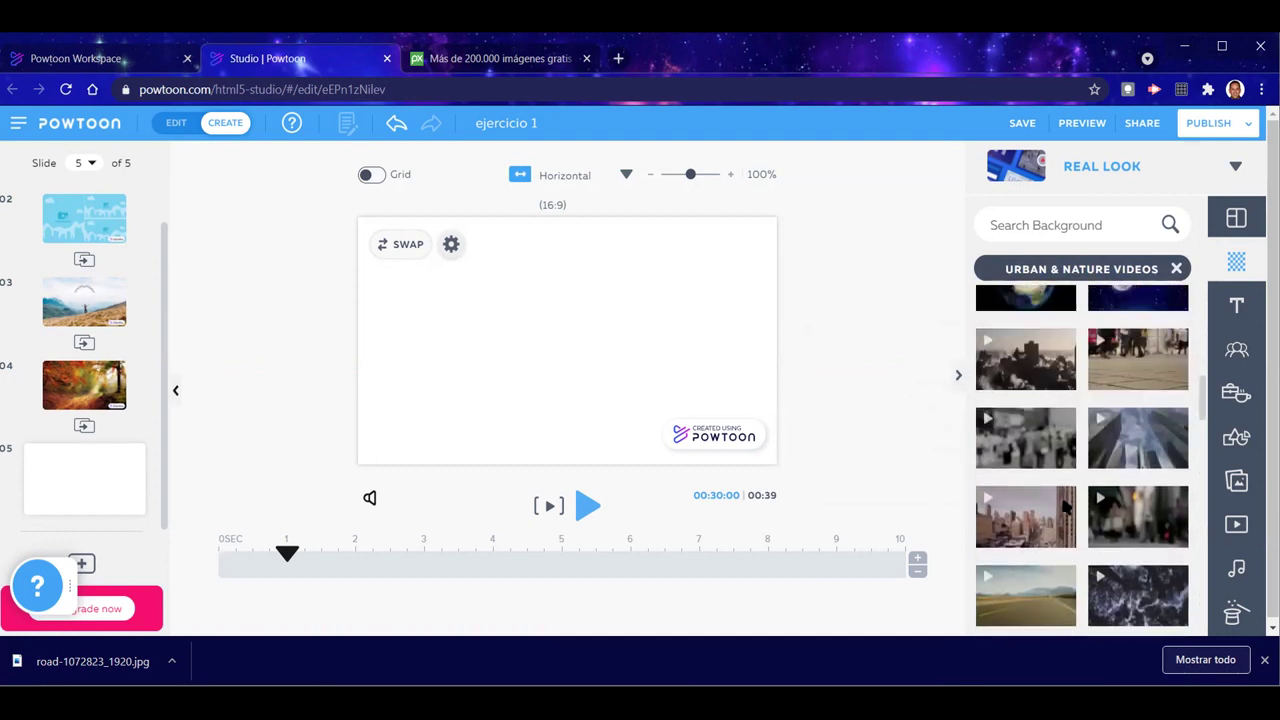
{"action": "left_click", "coordinate": [1096, 400]}
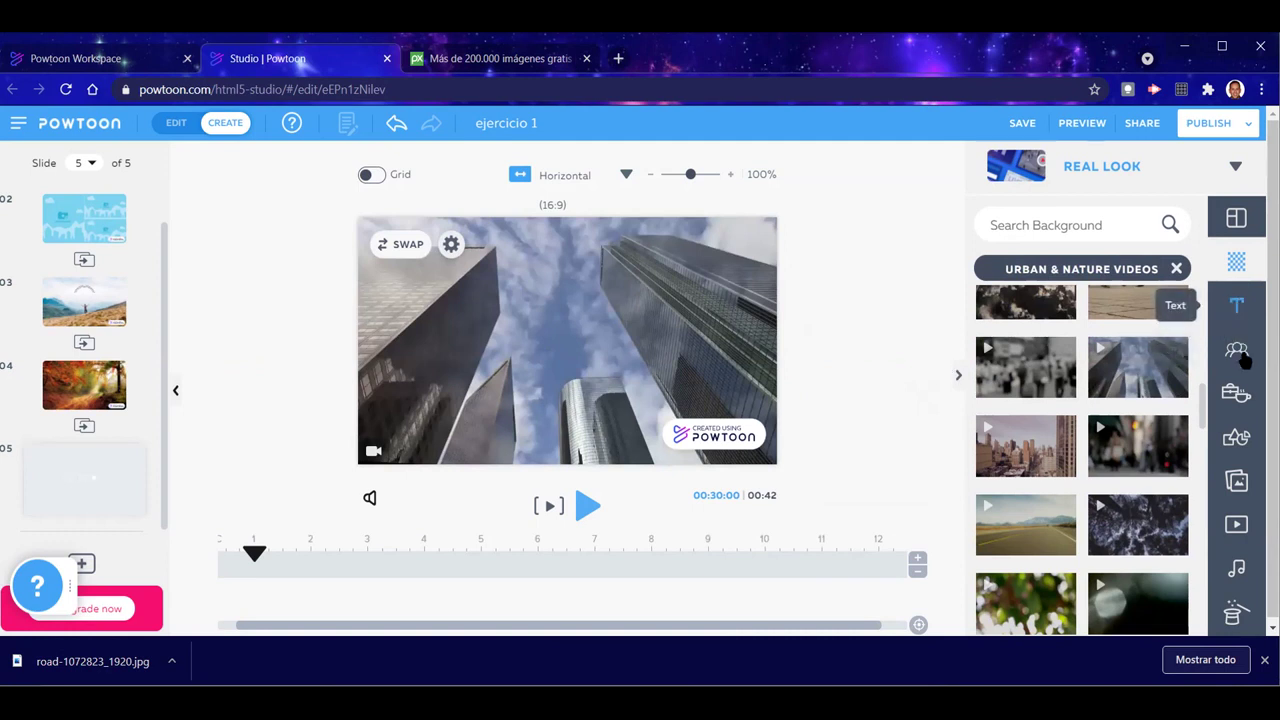
Add a rectangle from Basic Shapes to slide 5, stretched into a thin full-width band across the lower part
{"action": "left_click", "coordinate": [1236, 436]}
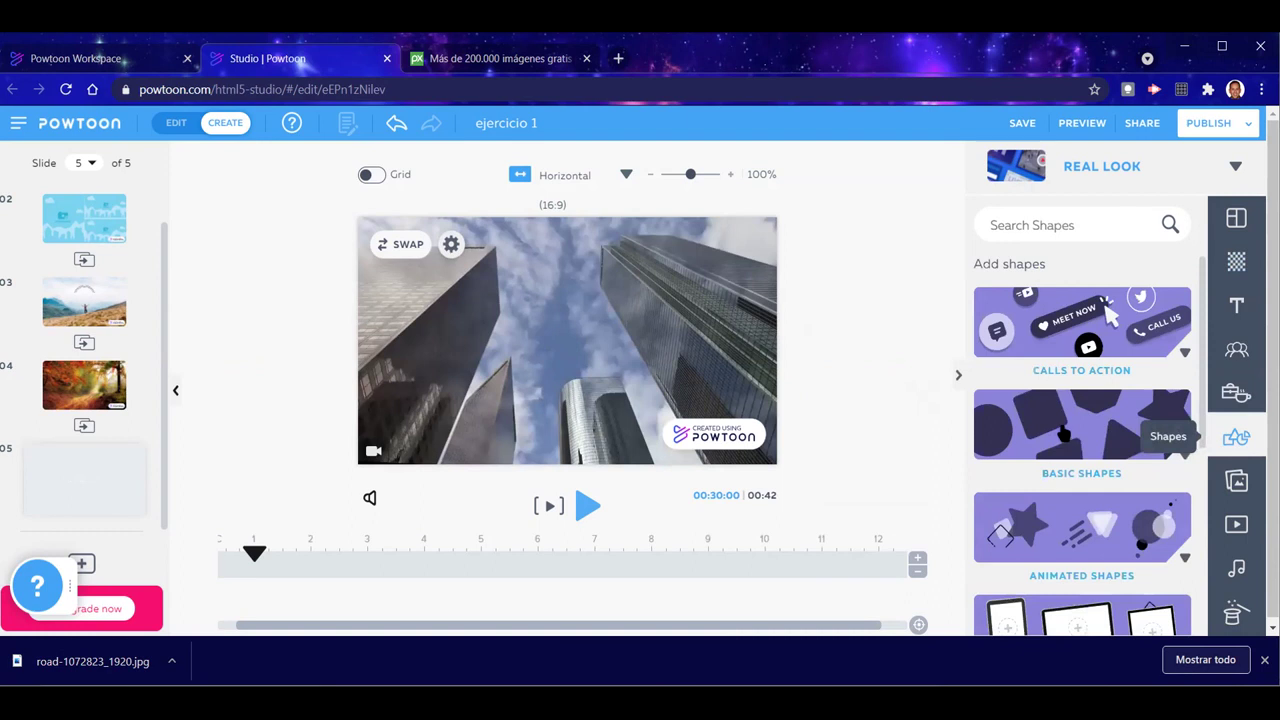
{"action": "left_click", "coordinate": [1065, 430]}
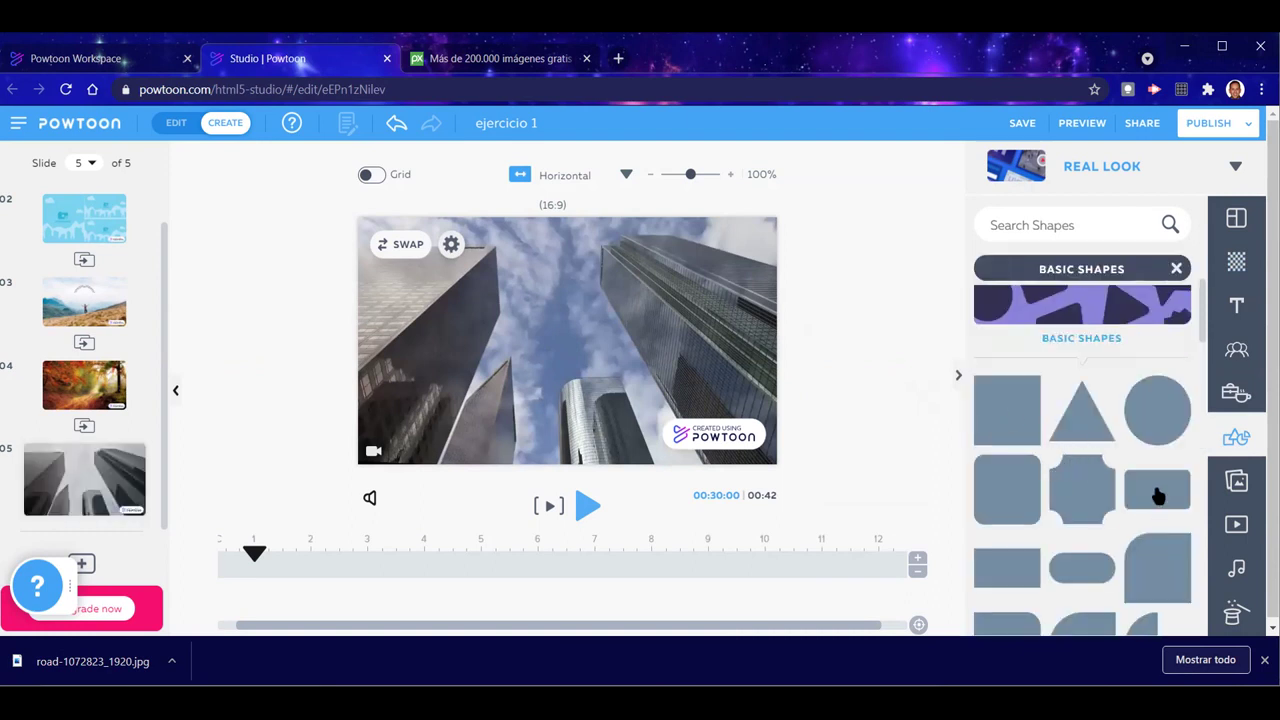
{"action": "left_click_drag", "start_coordinate": [1007, 490], "coordinate": [787, 399]}
{"action": "left_click_drag", "start_coordinate": [390, 399], "coordinate": [338, 400]}
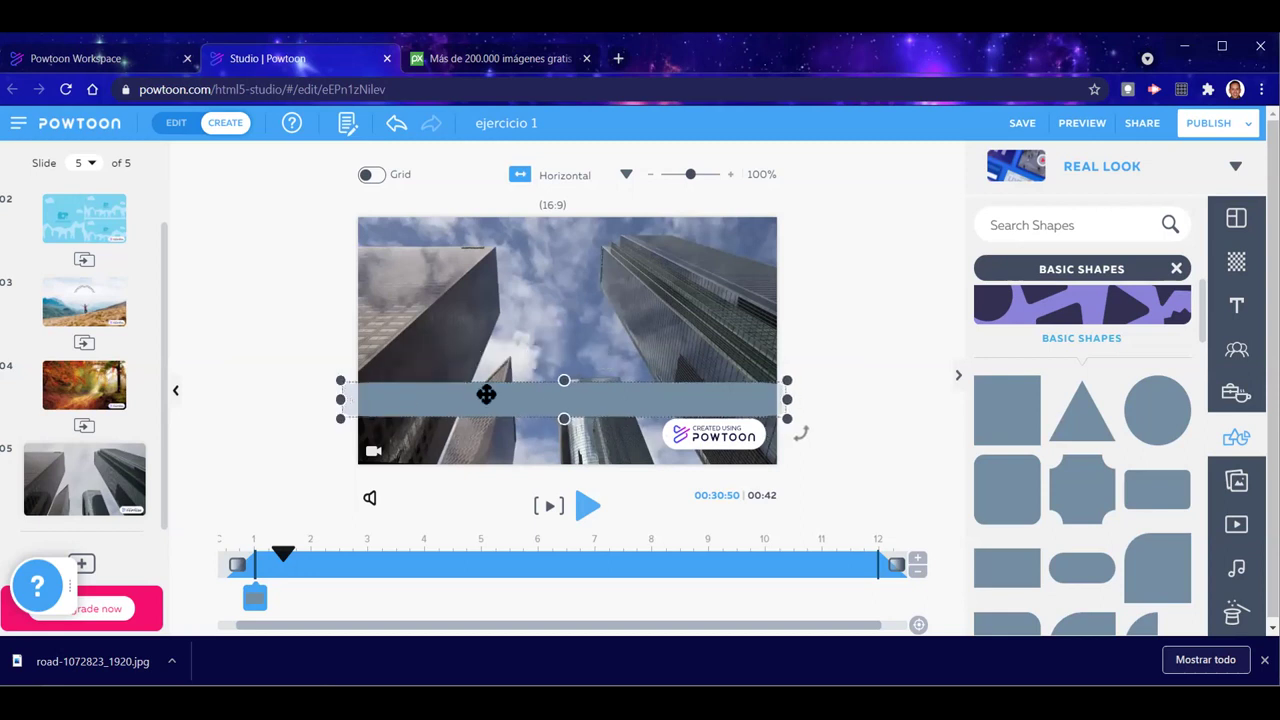
{"action": "left_click_drag", "start_coordinate": [485, 396], "coordinate": [486, 409]}
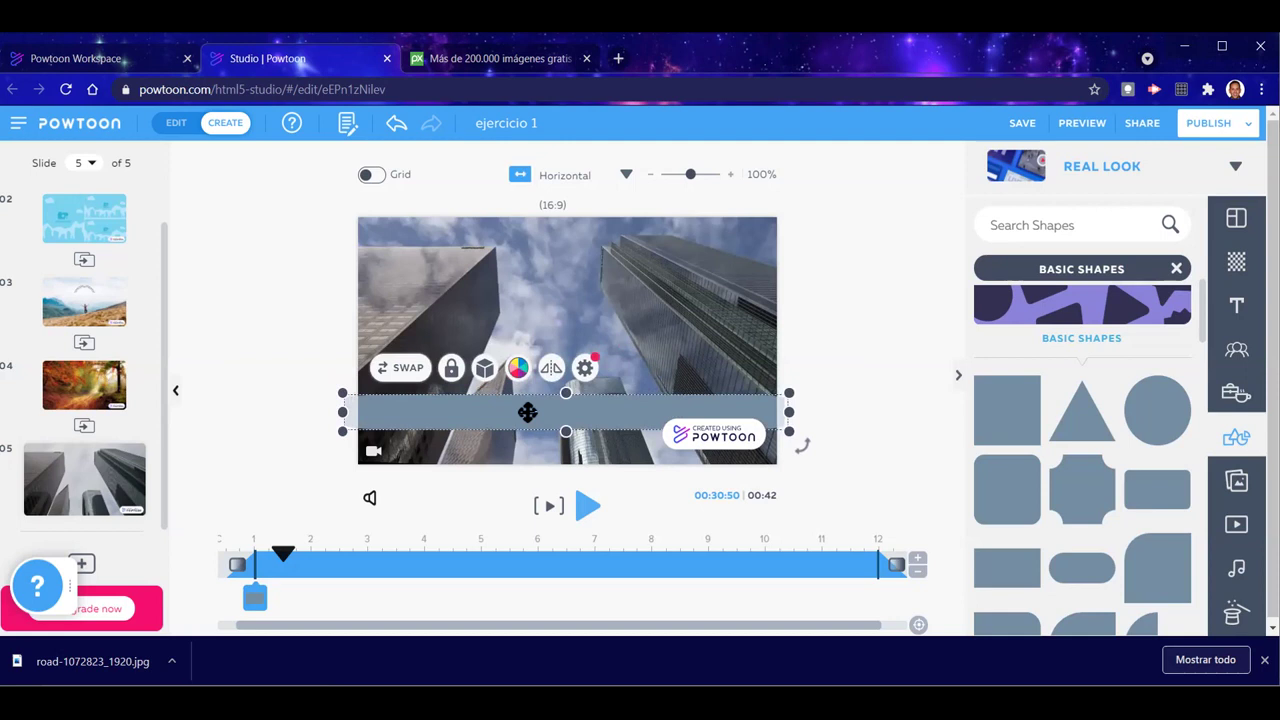
{"action": "left_click", "coordinate": [210, 331]}
Add a title to slide 5 and replace its placeholder text with Administración
{"action": "left_click", "coordinate": [1234, 306]}
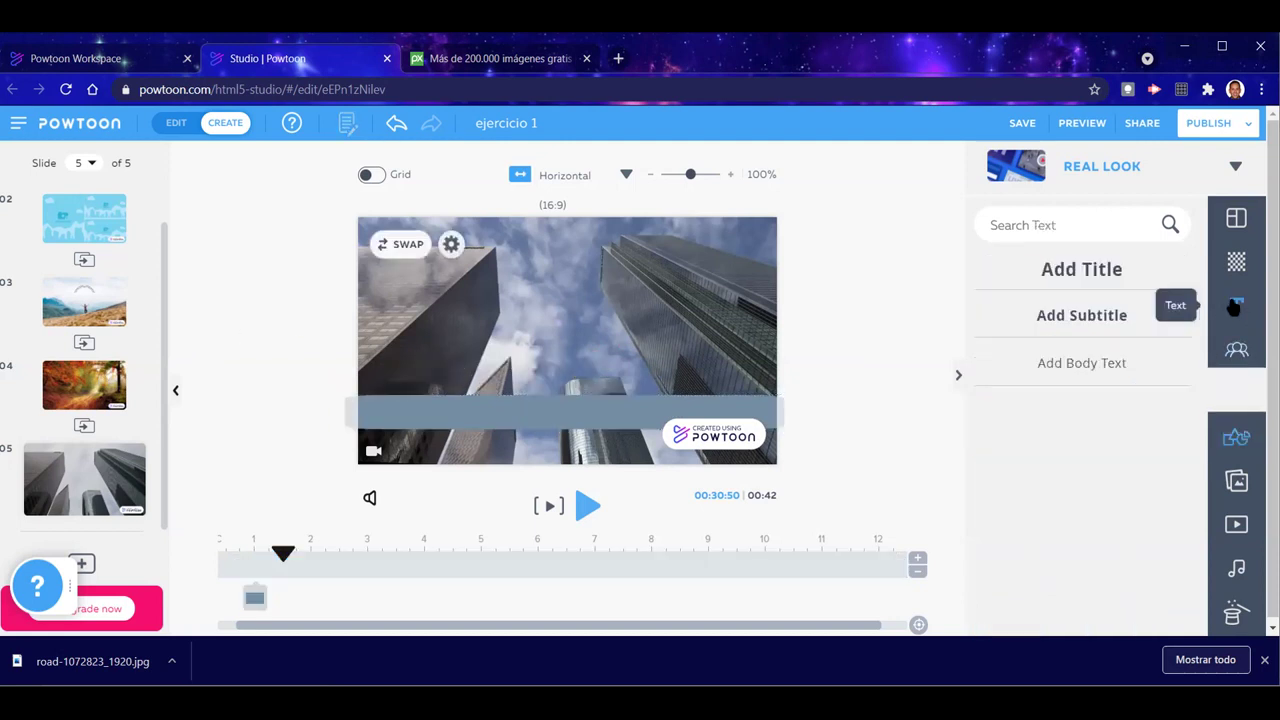
{"action": "left_click", "coordinate": [1080, 269]}
{"action": "double_click", "coordinate": [557, 341]}
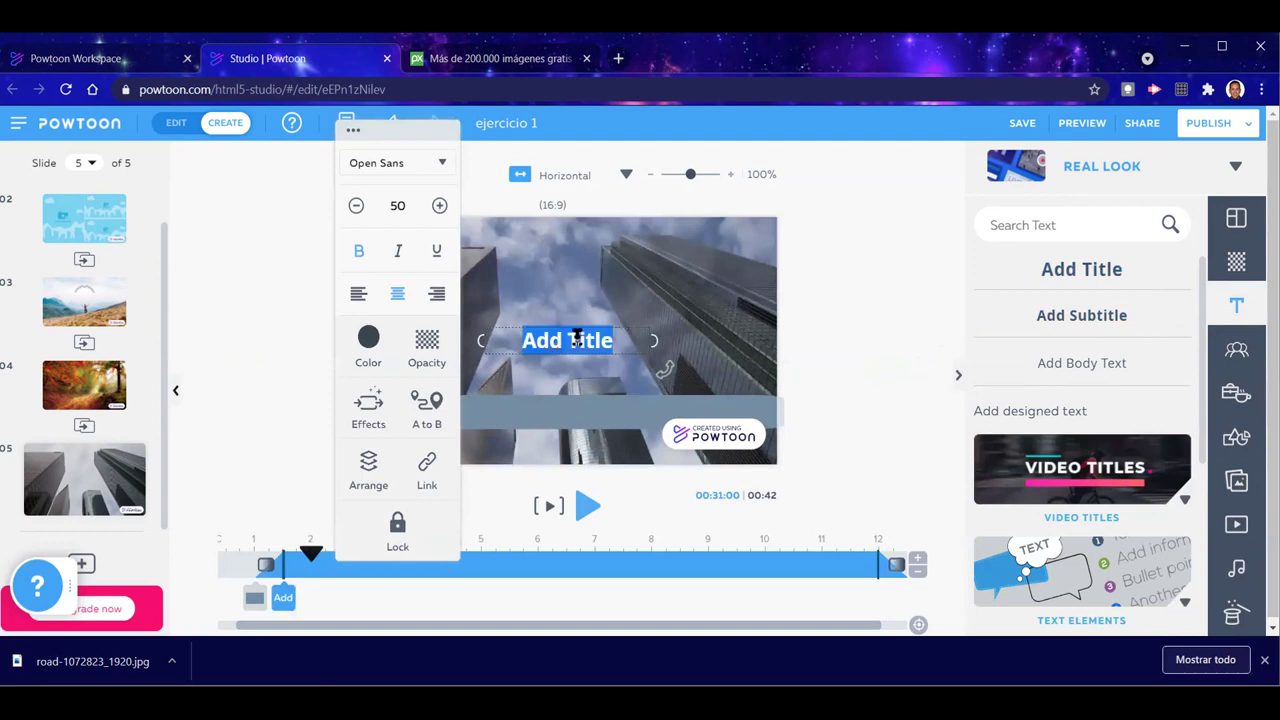
{"action": "type", "text": "Aniin"}
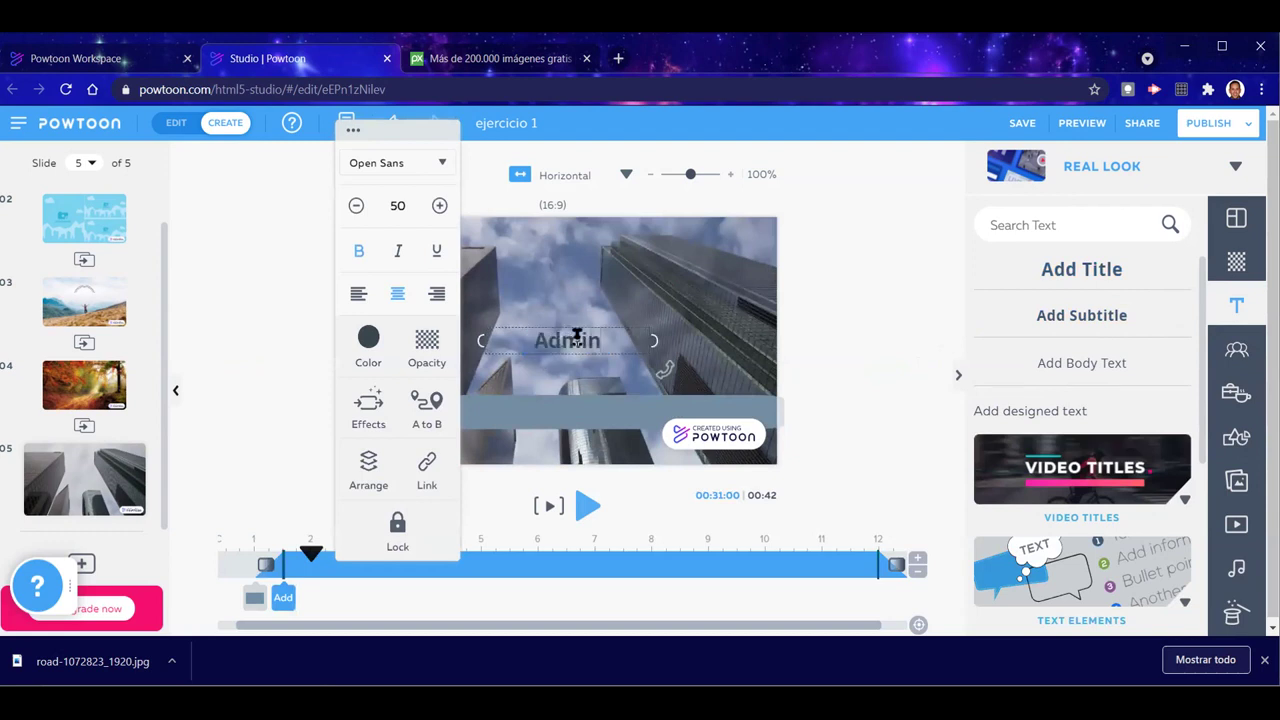
{"action": "type", "text": "istración"}
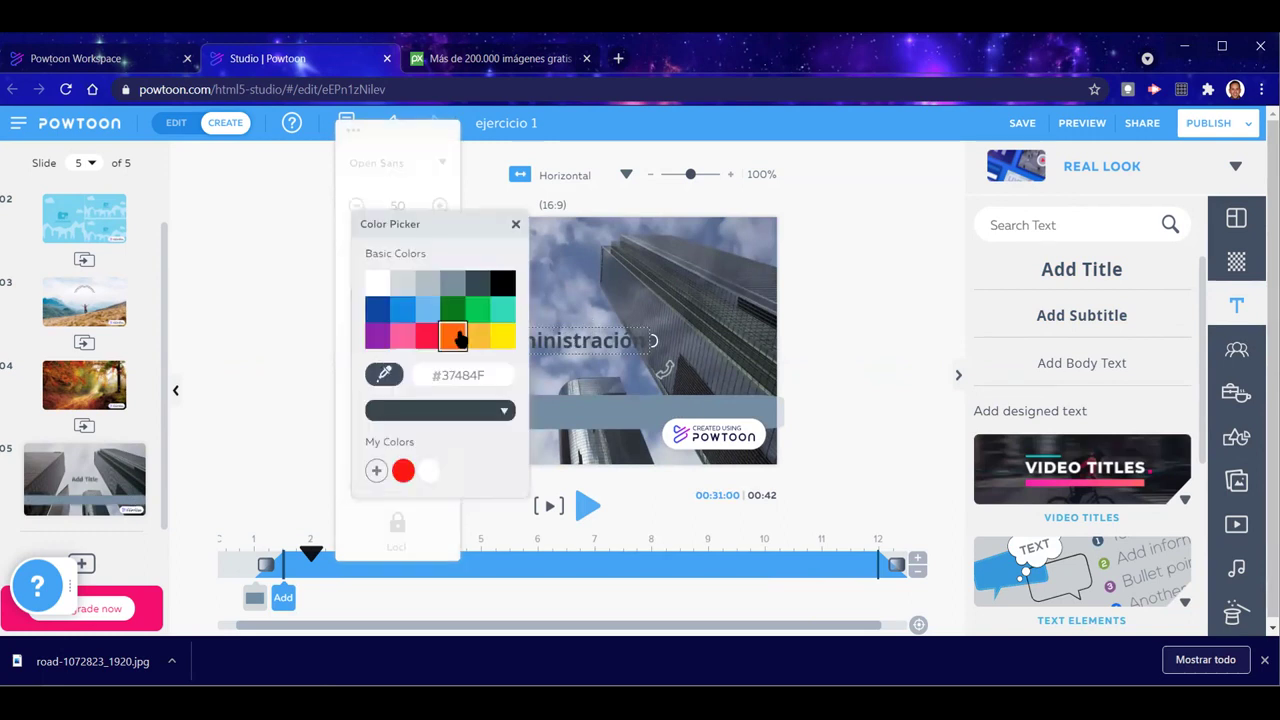
Color the Administración title orange (#FF6A0E) and place it over the band on slide 5
{"action": "left_click", "coordinate": [452, 335]}
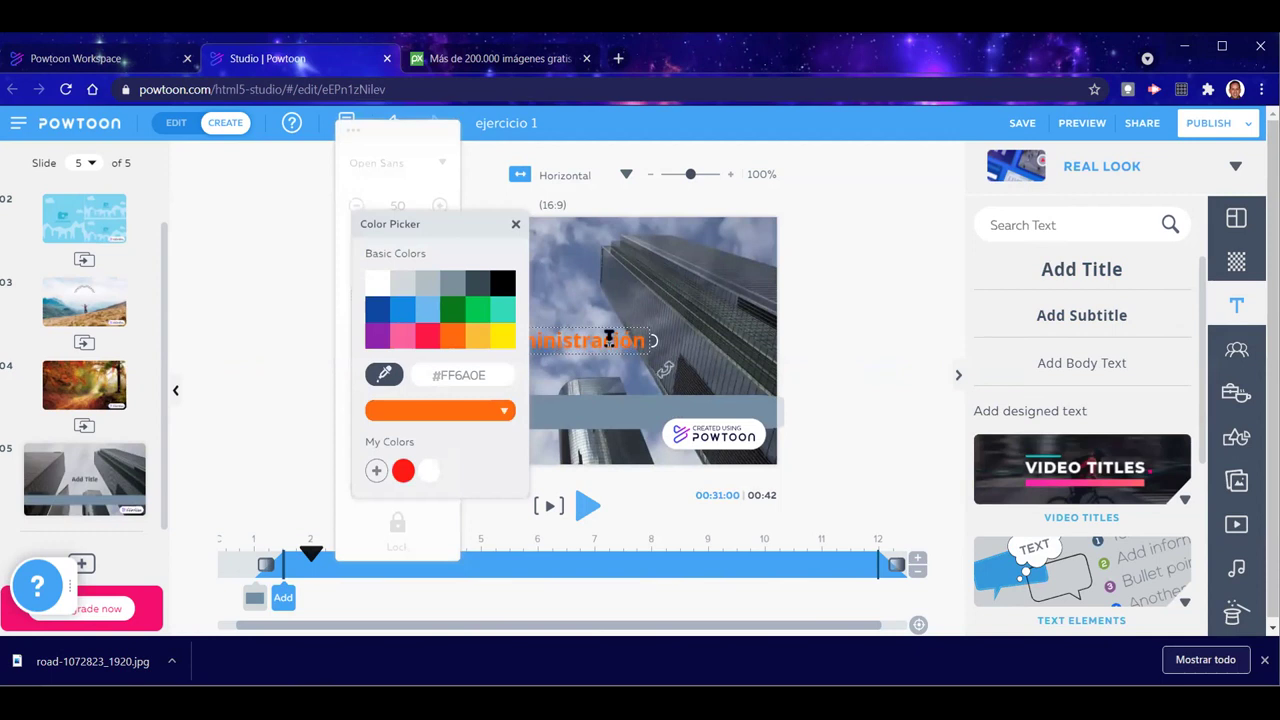
{"action": "left_click", "coordinate": [648, 388]}
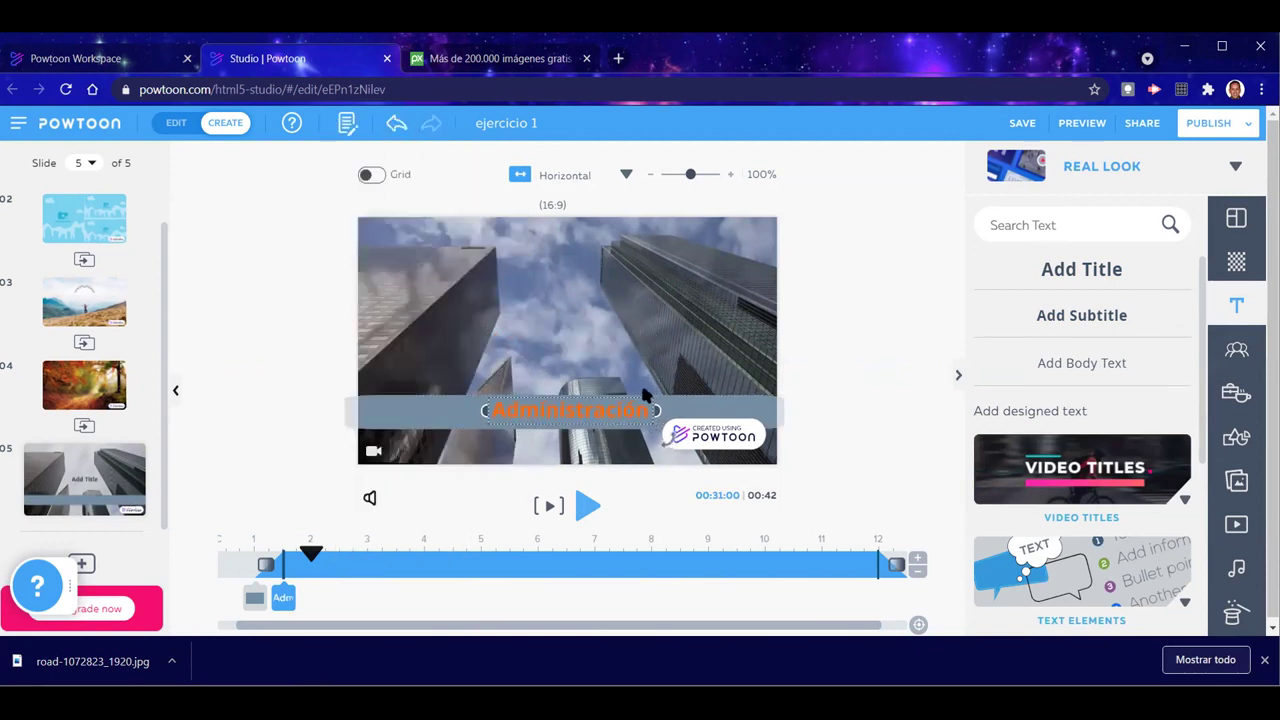
Recolor the rectangular band behind the title with the dark slate basic color
{"action": "left_click", "coordinate": [712, 400]}
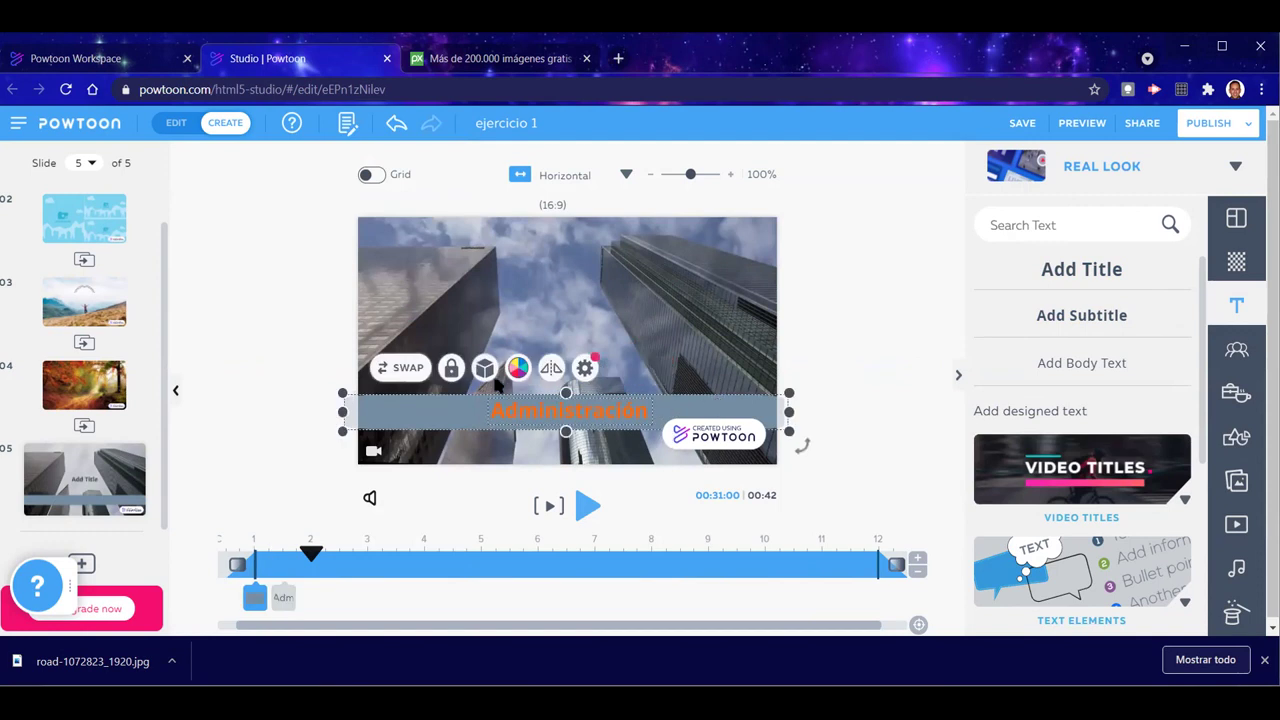
{"action": "left_click", "coordinate": [518, 368]}
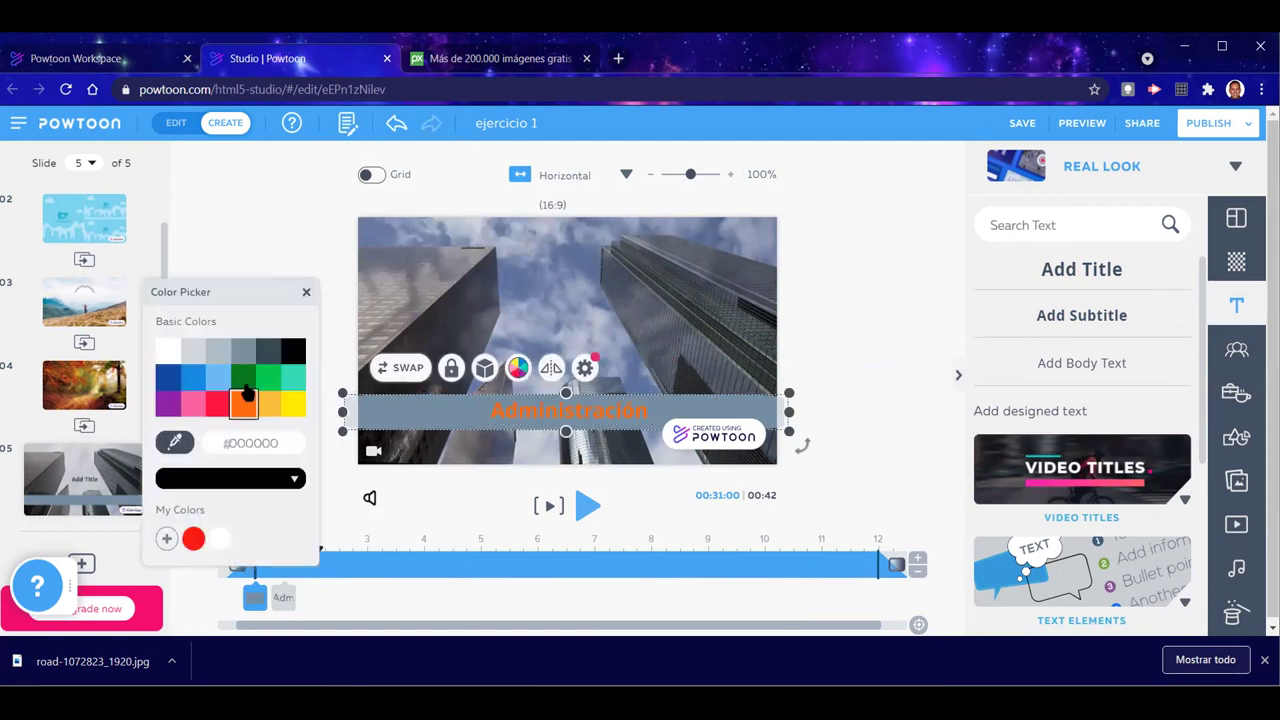
{"action": "left_click", "coordinate": [266, 355]}
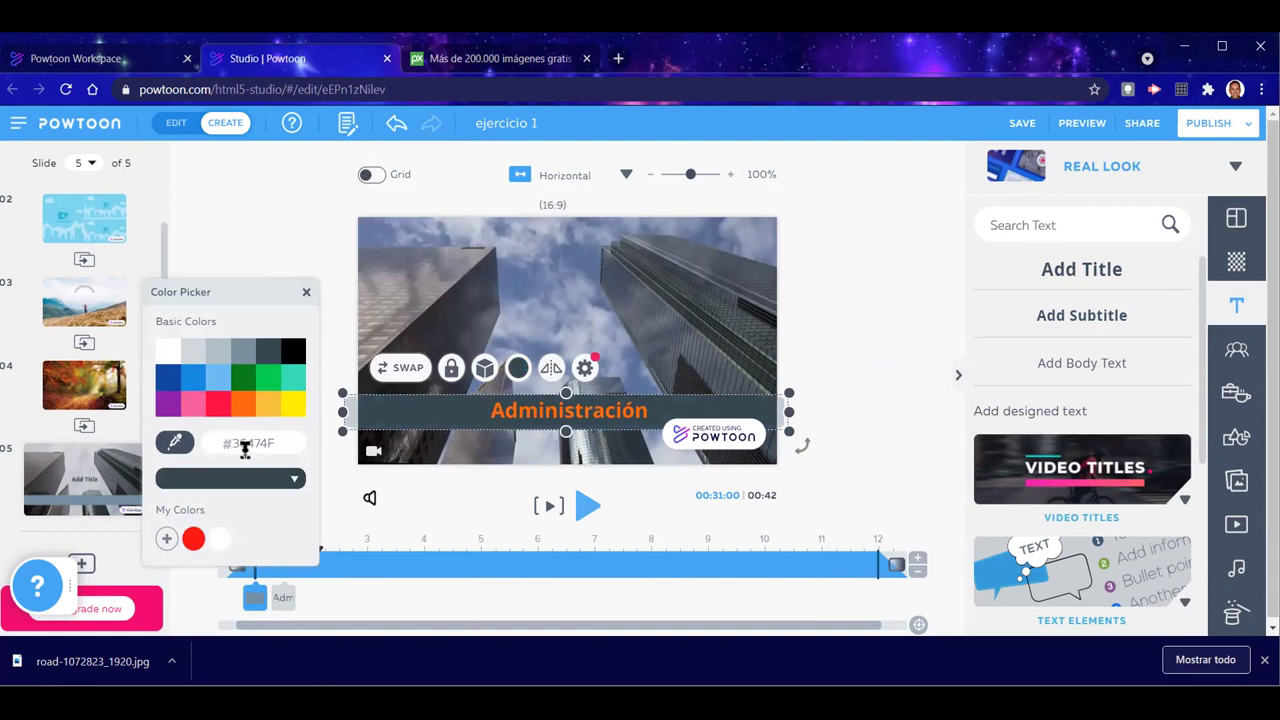
{"action": "left_click", "coordinate": [343, 490]}
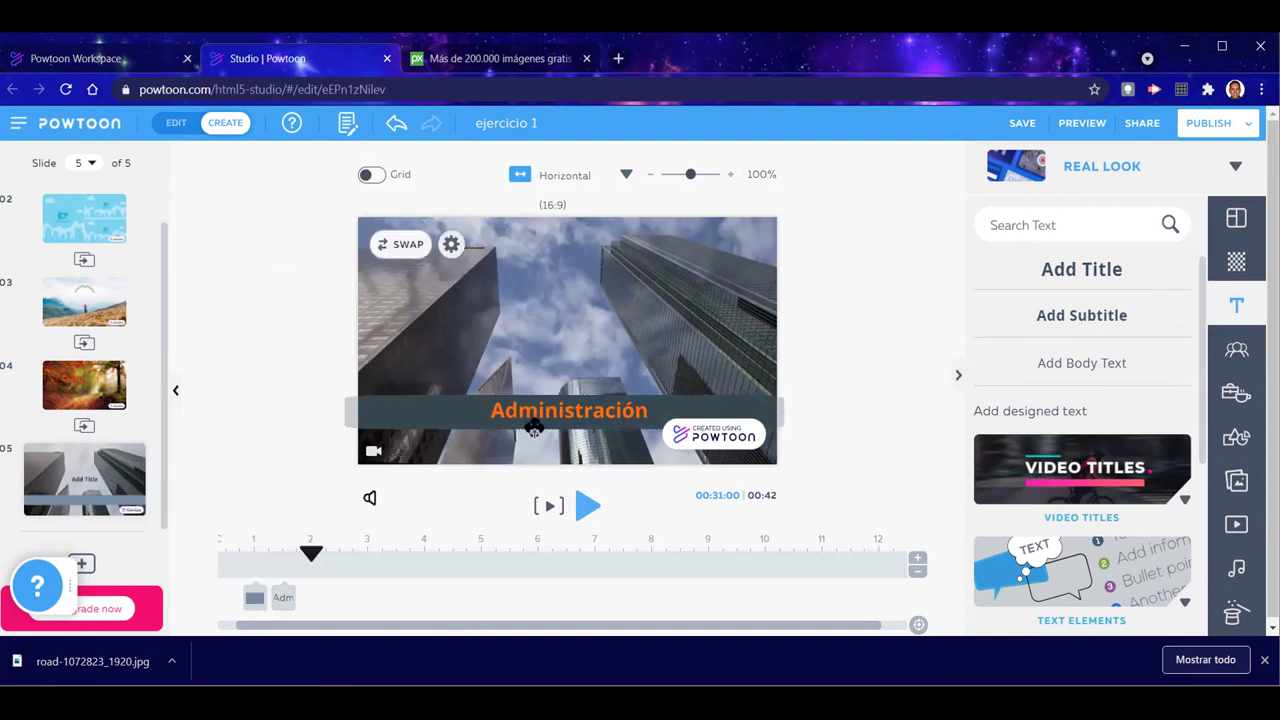
Reduce the band's opacity to 83% so the video background shows through
{"action": "left_click", "coordinate": [505, 413]}
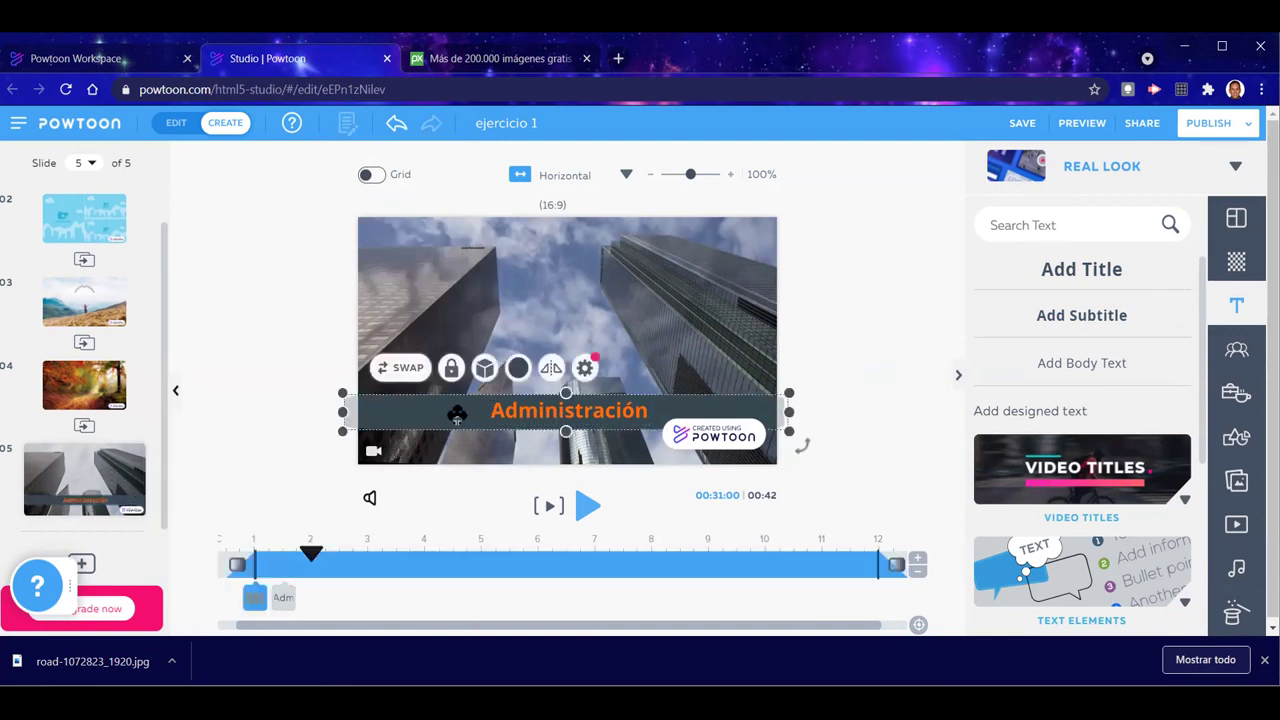
{"action": "left_click", "coordinate": [579, 372]}
{"action": "left_click", "coordinate": [279, 347]}
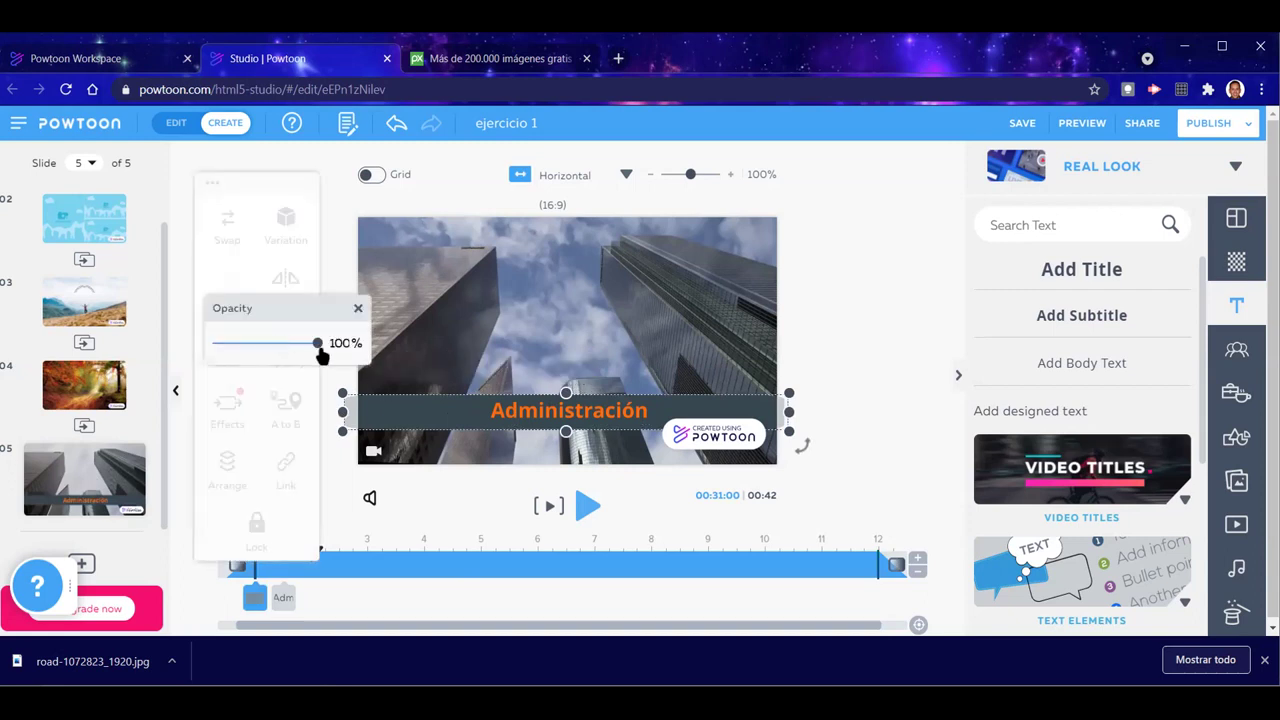
{"action": "mouse_move", "coordinate": [309, 347]}
{"action": "left_mouse_down"}
{"action": "mouse_move", "coordinate": [287, 347]}
{"action": "mouse_move", "coordinate": [304, 348]}
{"action": "left_mouse_up"}
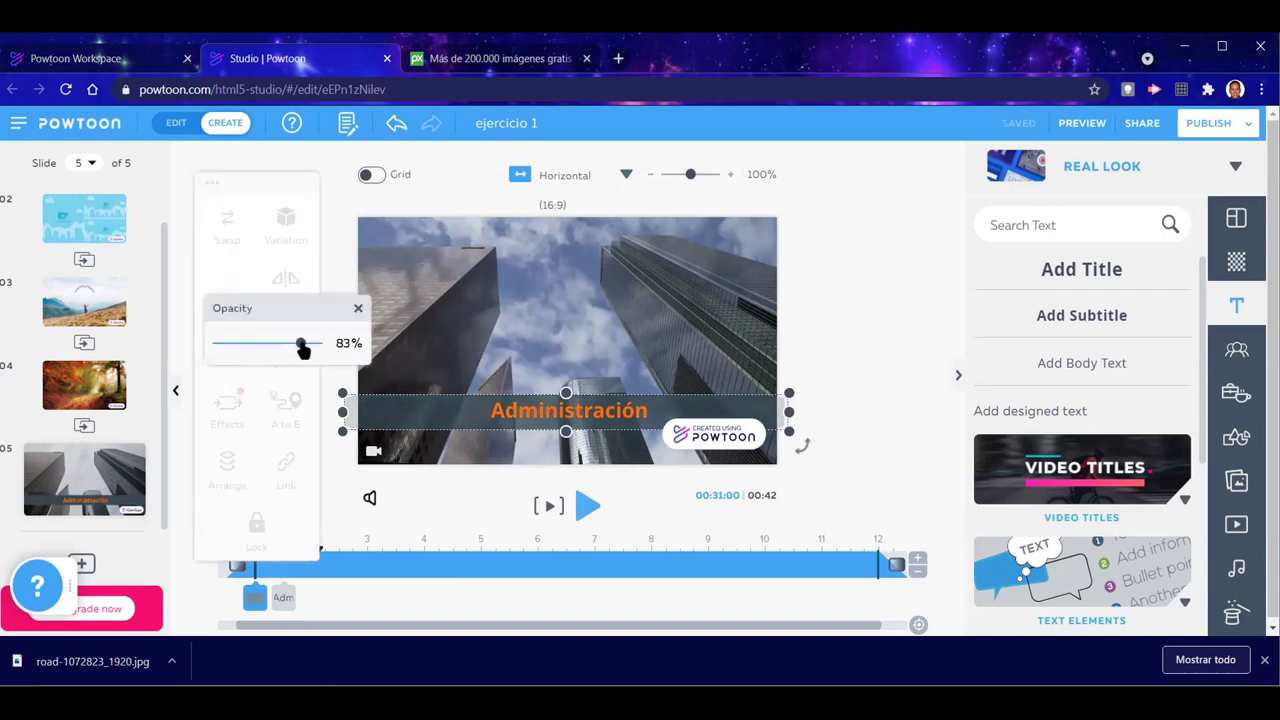
{"action": "left_click", "coordinate": [816, 345]}
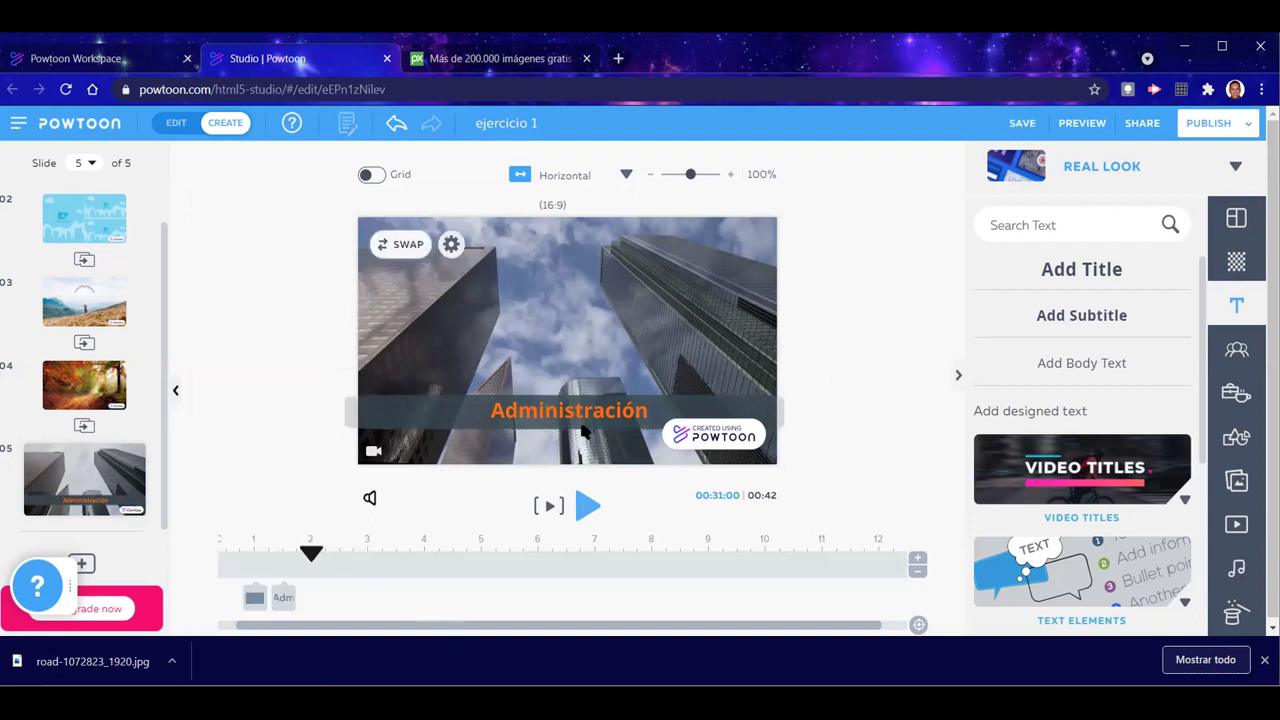
Make the band enter at 2:25 and leave at about 10:75 on slide 5's timeline
{"action": "left_click", "coordinate": [519, 400]}
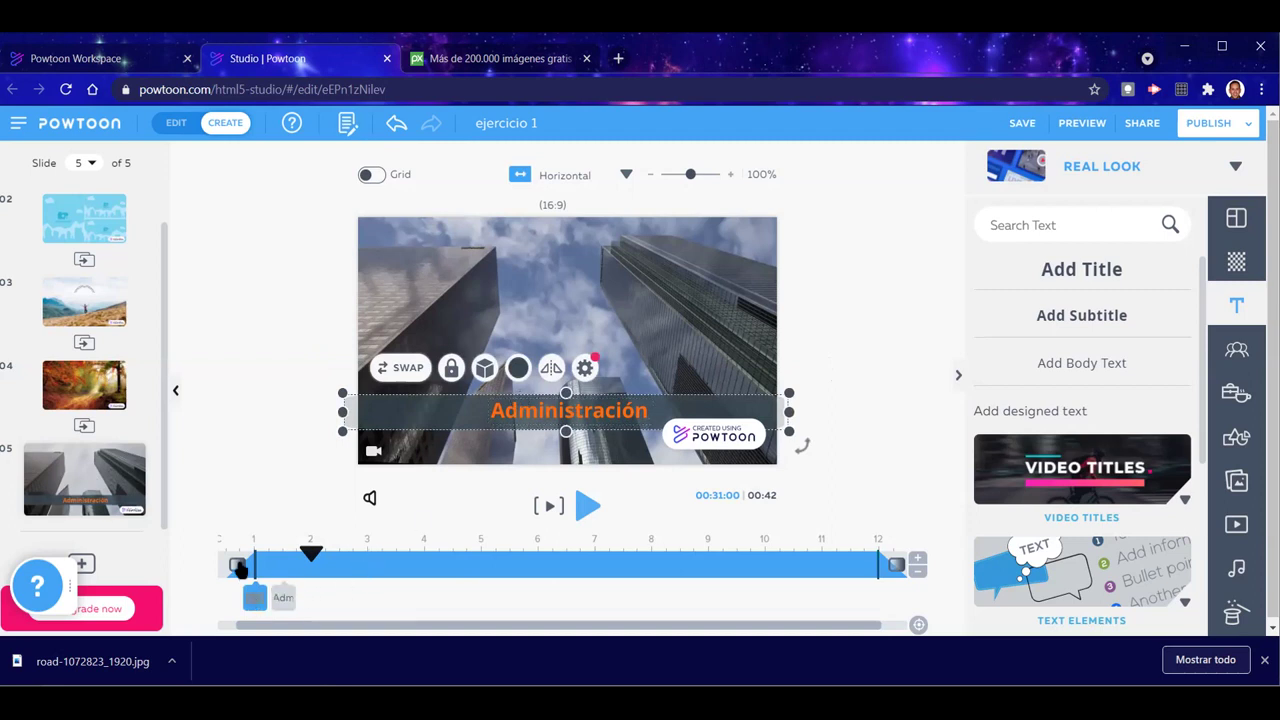
{"action": "left_click_drag", "start_coordinate": [254, 563], "coordinate": [326, 565]}
{"action": "left_click_drag", "start_coordinate": [878, 563], "coordinate": [810, 568]}
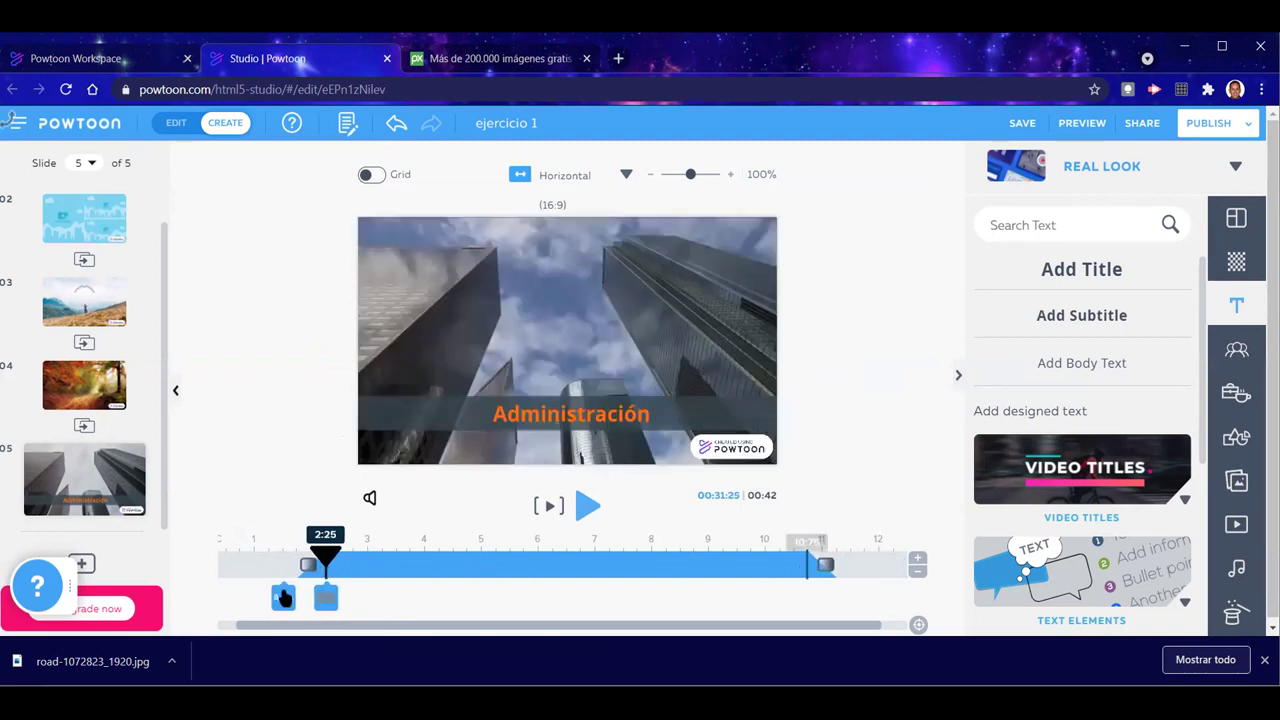
Start the Administración title at 3:00 on the timeline and give it a rightward arrow enter effect
{"action": "left_click_drag", "start_coordinate": [283, 600], "coordinate": [369, 600]}
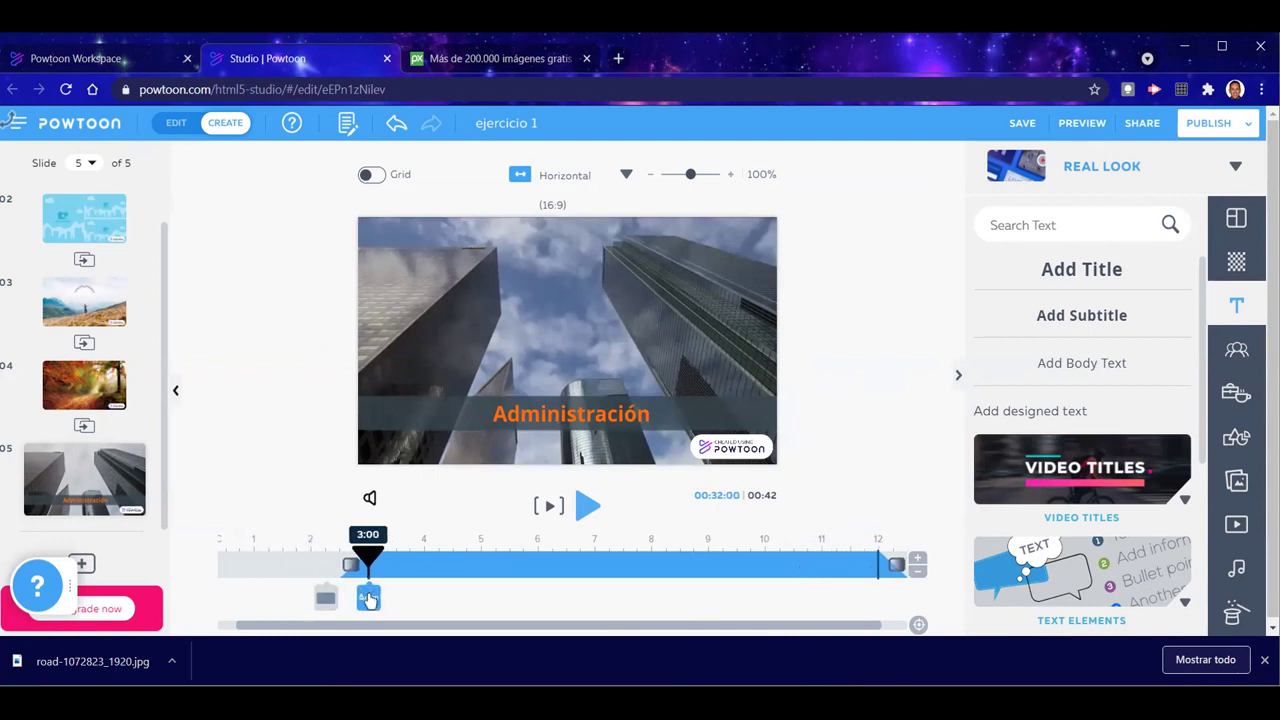
{"action": "left_click", "coordinate": [351, 565]}
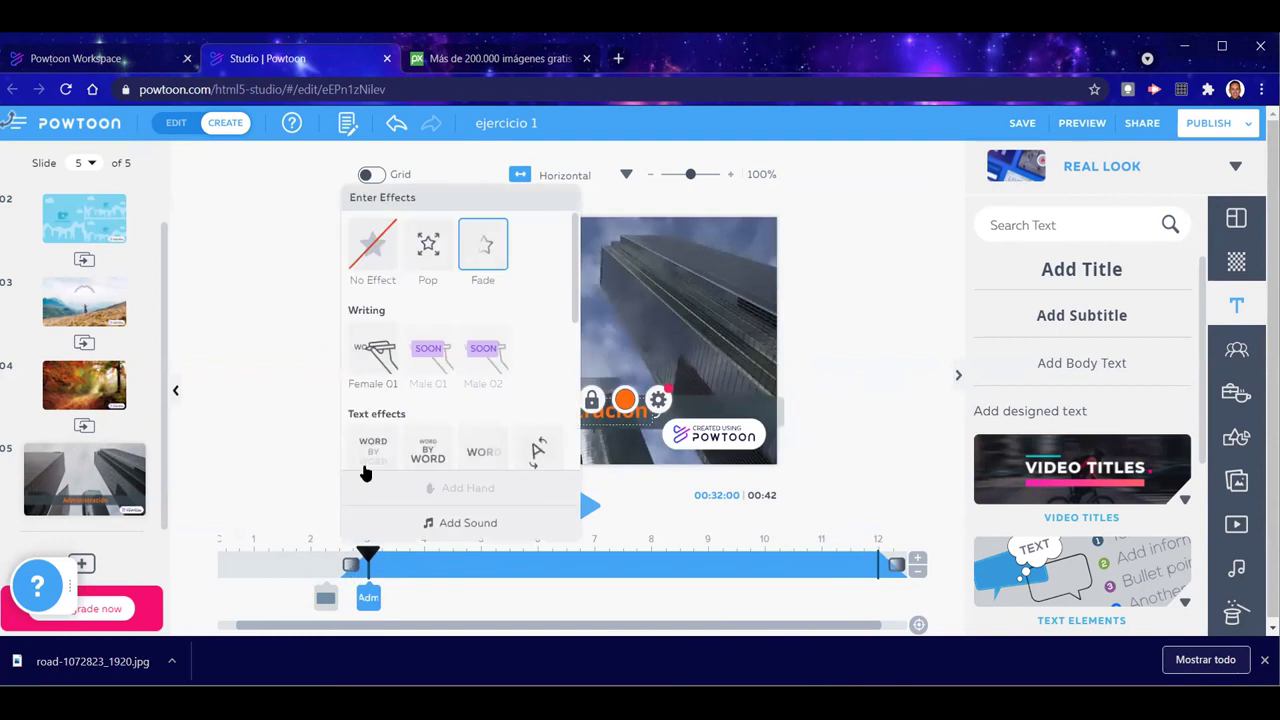
{"action": "scroll", "coordinate": [383, 429], "scroll_direction": "down", "scroll_amount": 2}
{"action": "scroll", "coordinate": [383, 429], "scroll_direction": "down", "scroll_amount": 3}
{"action": "left_click", "coordinate": [374, 418]}
{"action": "left_click", "coordinate": [256, 430]}
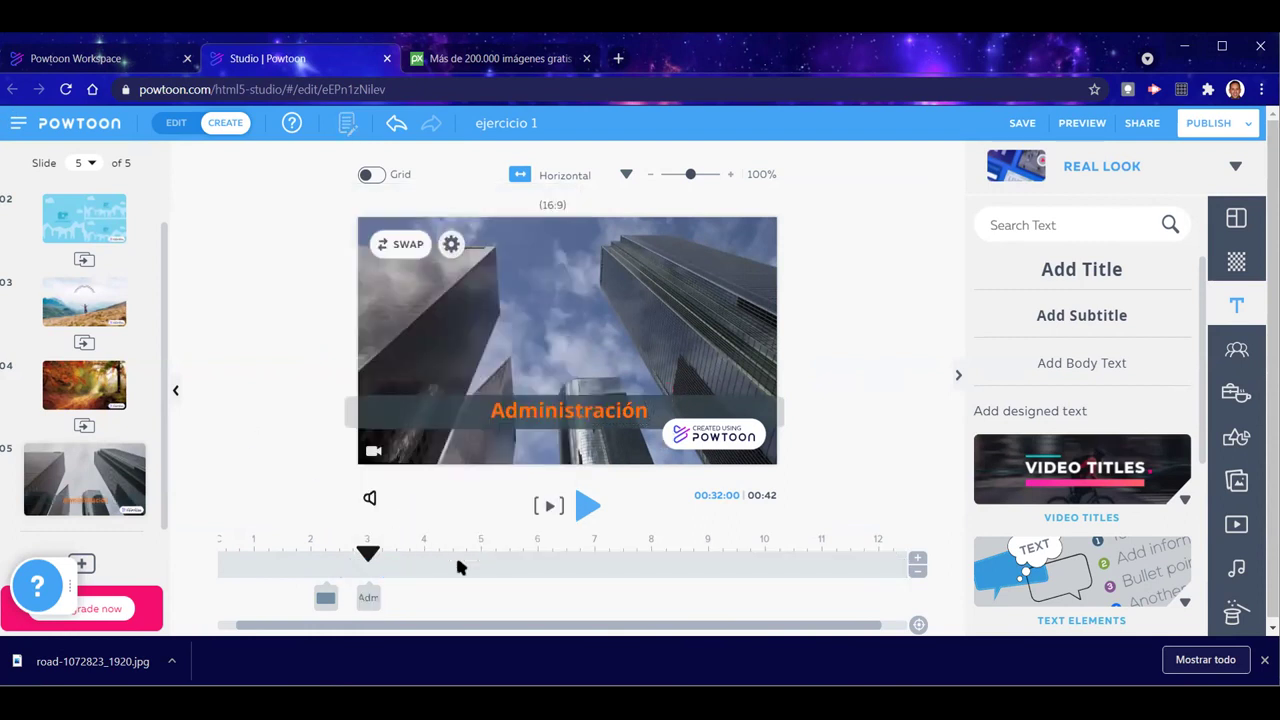
End the Administración title at about 11 seconds on the timeline and choose its exit effect
{"action": "left_click", "coordinate": [368, 597]}
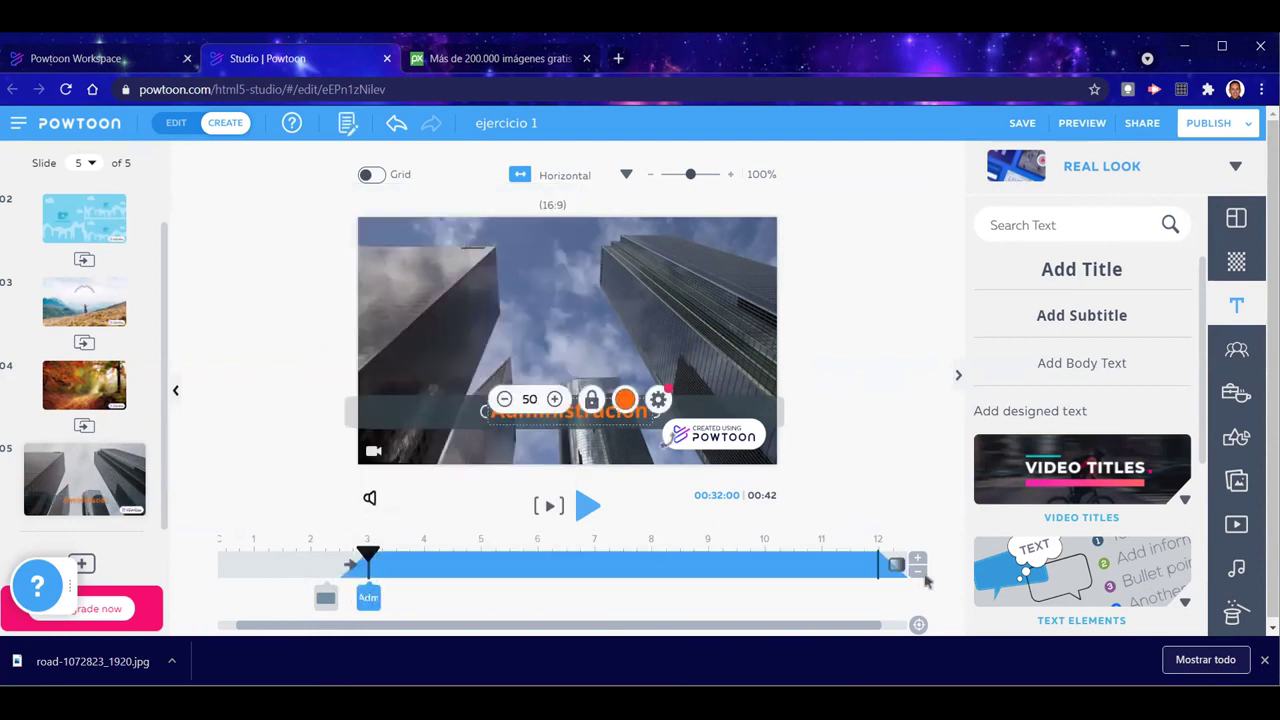
{"action": "left_click_drag", "start_coordinate": [877, 566], "coordinate": [811, 566]}
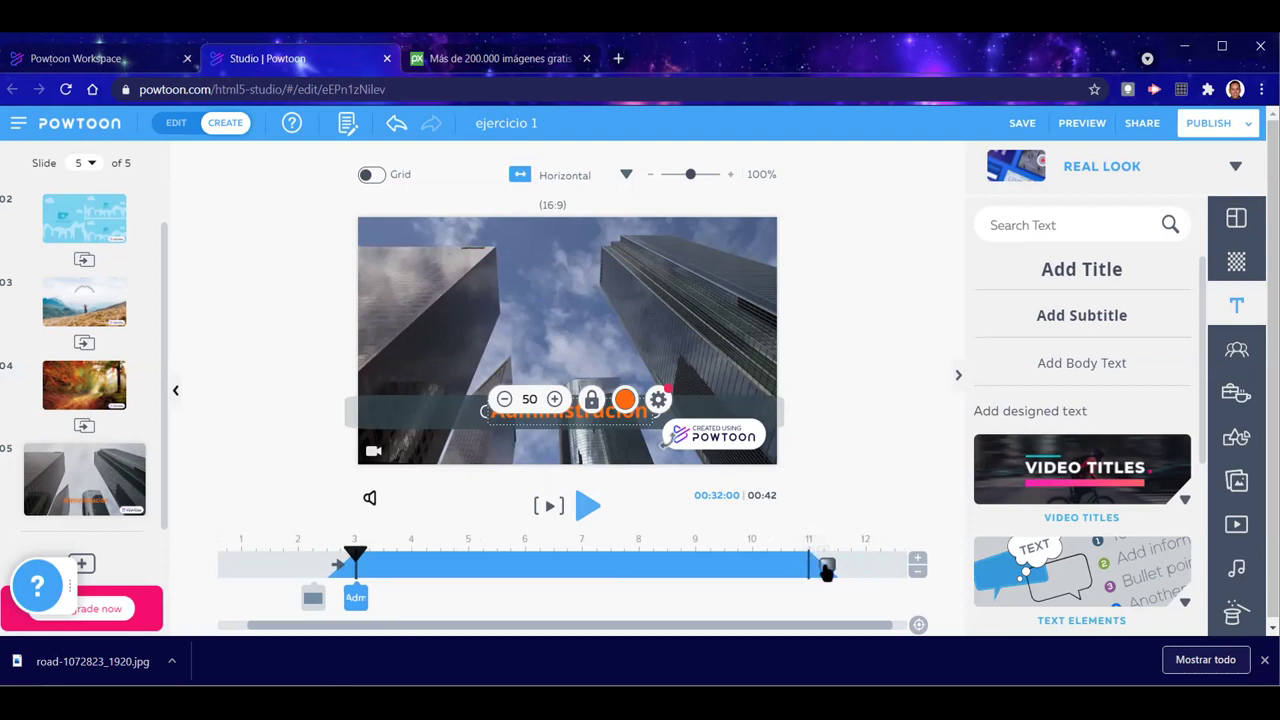
{"action": "left_click", "coordinate": [826, 567]}
{"action": "left_click", "coordinate": [797, 372]}
{"action": "left_click", "coordinate": [876, 480]}
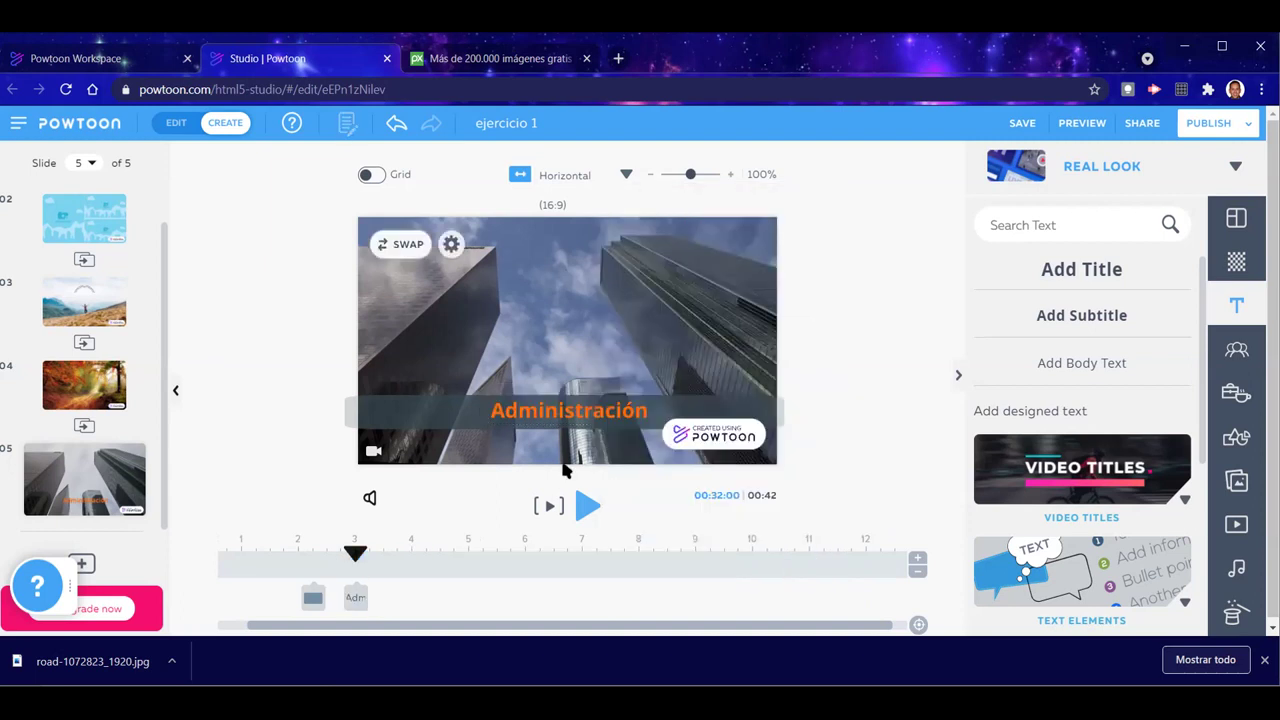
Play slide 5 from its beginning and preview the whole presentation as a movie, skipping ahead to the last slide
{"action": "left_click_drag", "start_coordinate": [357, 560], "coordinate": [220, 557]}
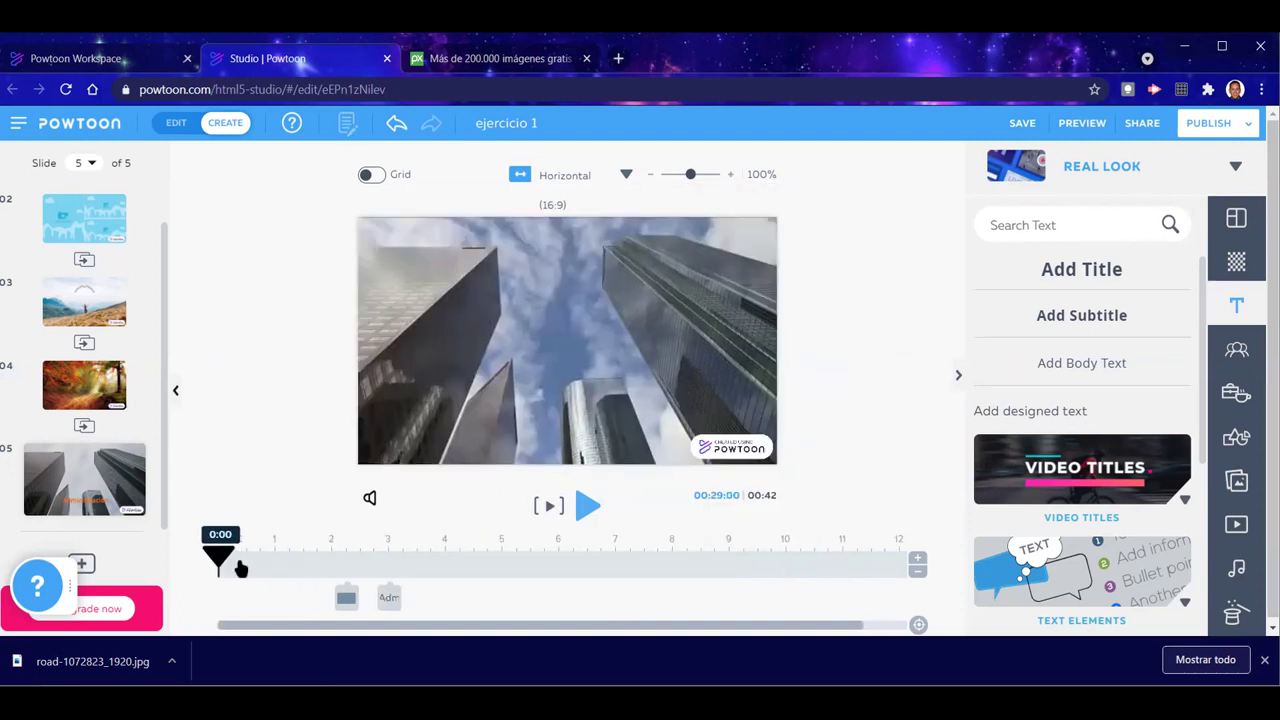
{"action": "left_click", "coordinate": [587, 507]}
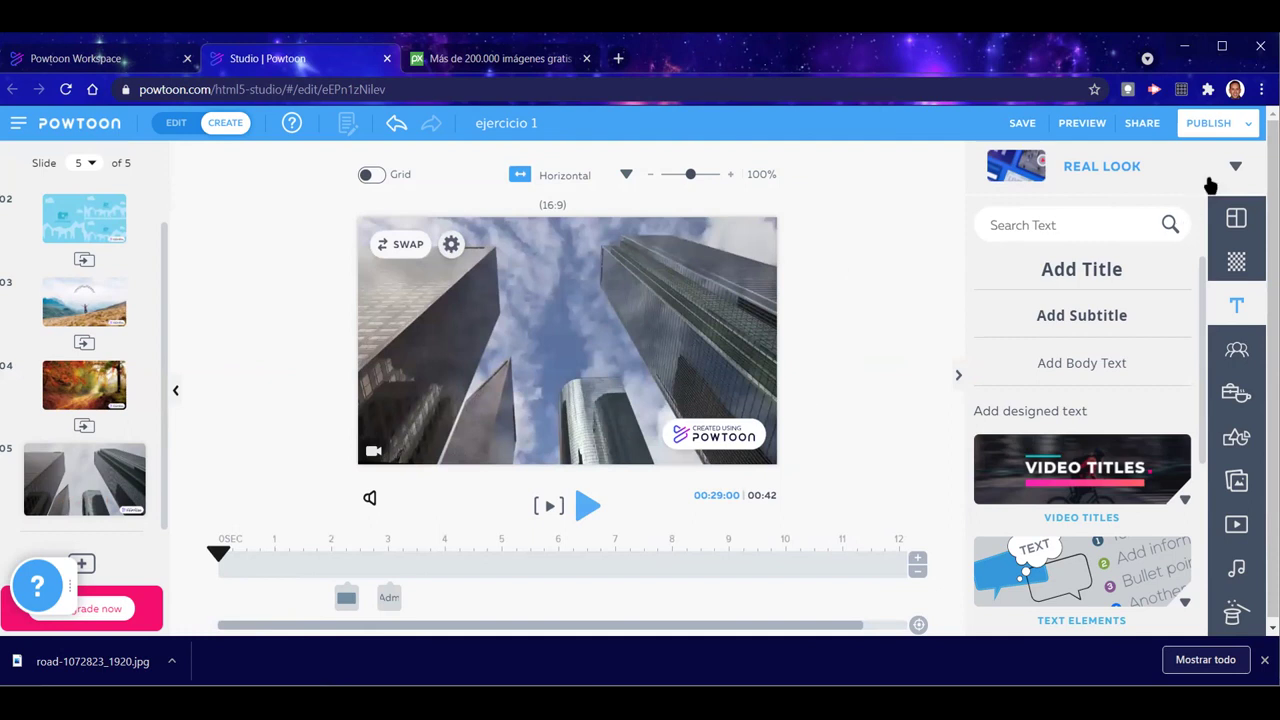
{"action": "left_click", "coordinate": [1087, 129]}
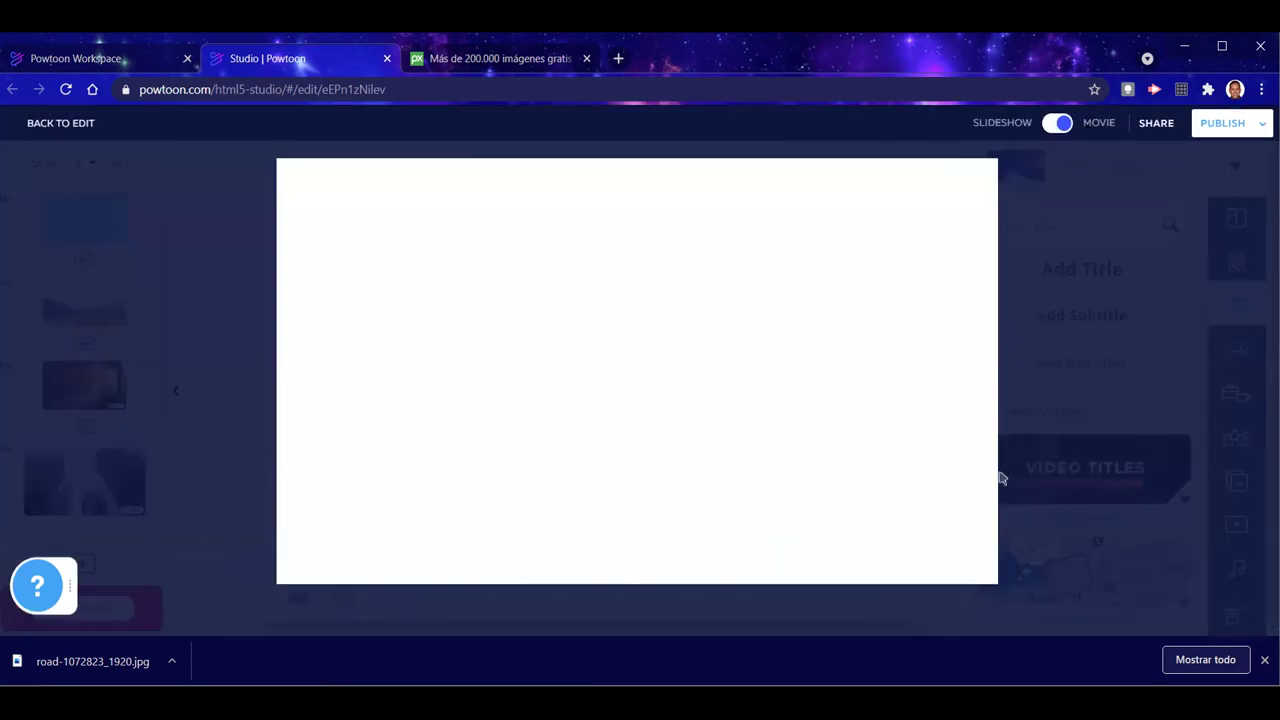
{"action": "mouse_move", "coordinate": [946, 523]}
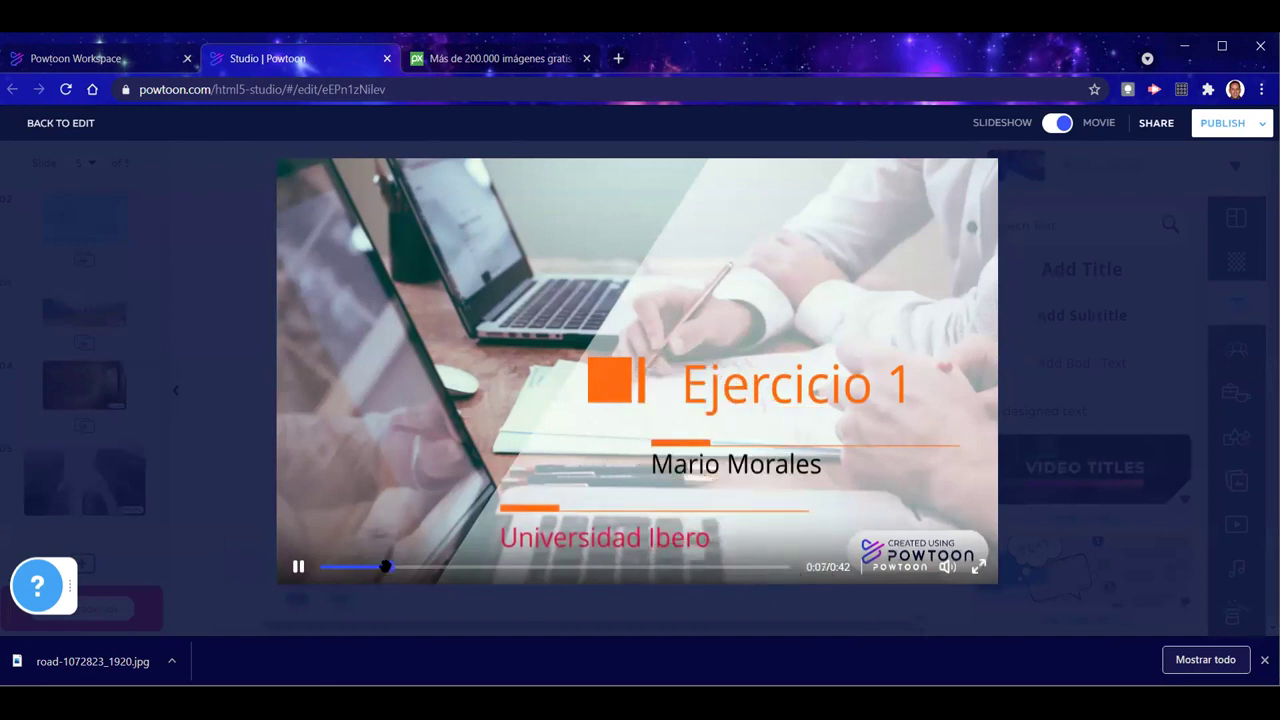
{"action": "left_click", "coordinate": [652, 563]}
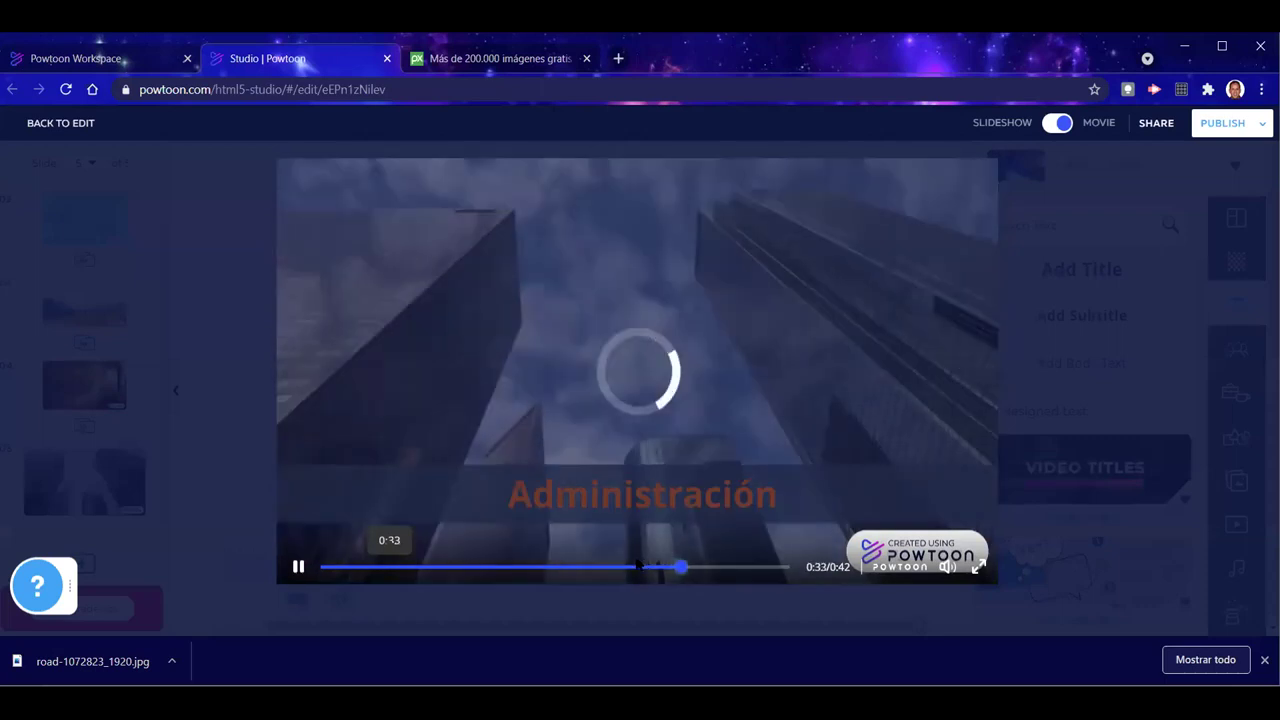
{"action": "left_click", "coordinate": [640, 566]}
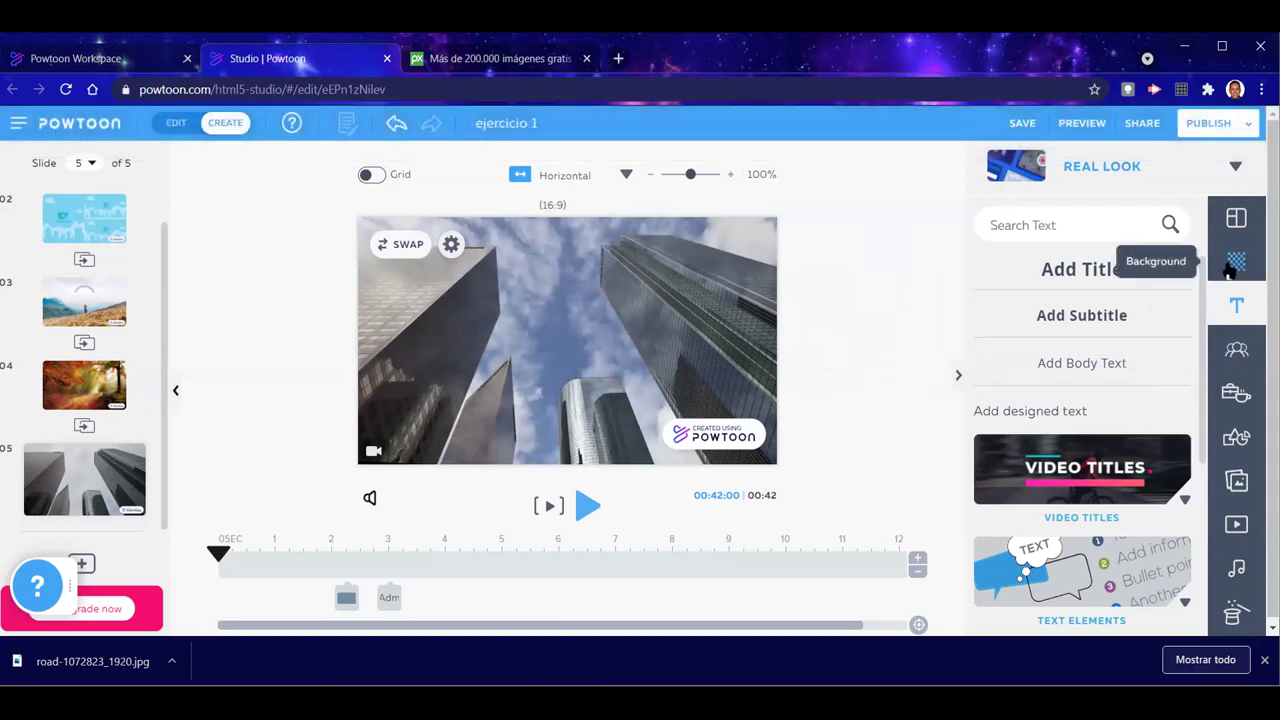
Browse the Urban & Nature Videos collection among the backgrounds
{"action": "left_click", "coordinate": [1236, 263]}
{"action": "scroll", "coordinate": [1095, 420], "scroll_direction": "down", "scroll_amount": 6}
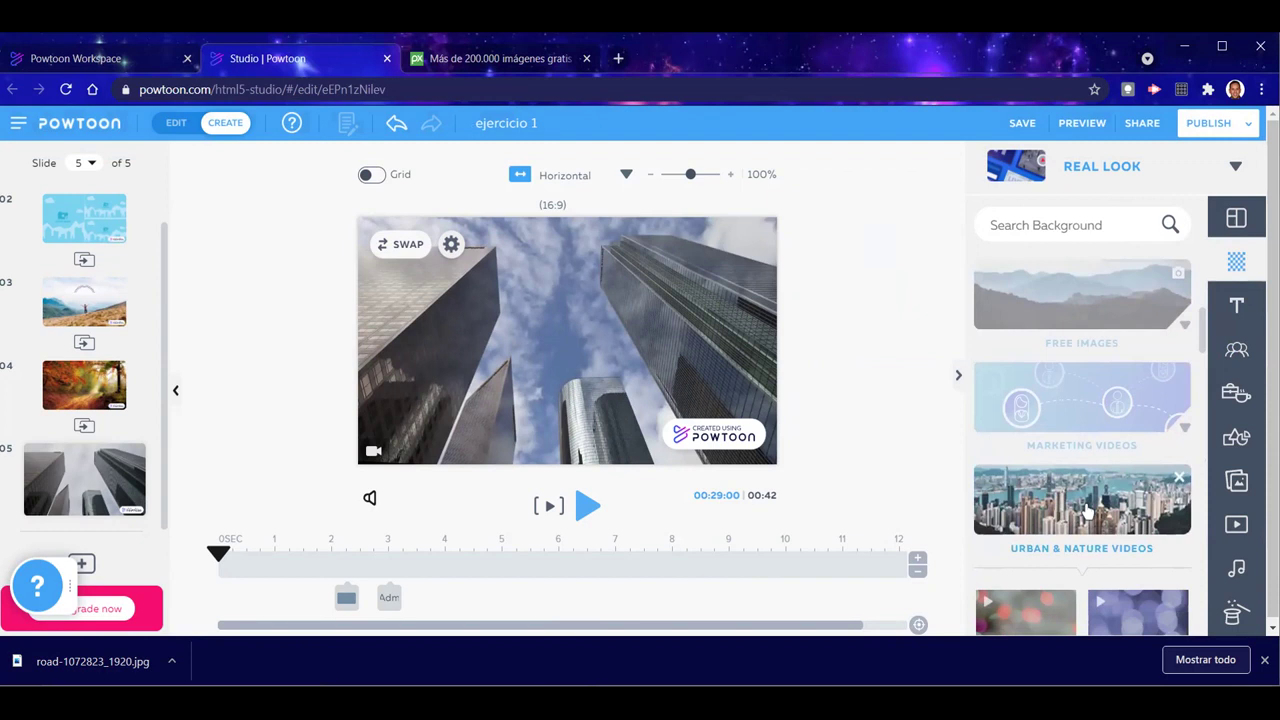
{"action": "scroll", "coordinate": [1088, 510], "scroll_direction": "down", "scroll_amount": 2}
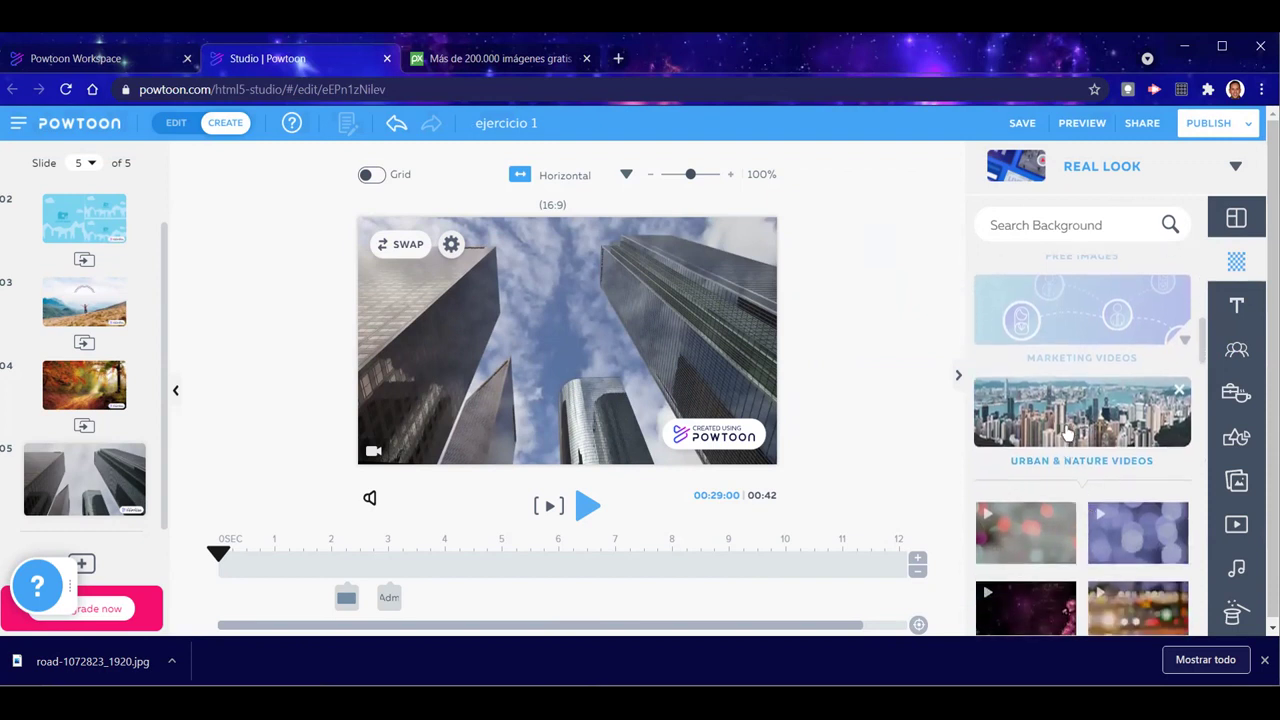
{"action": "scroll", "coordinate": [1075, 568], "scroll_direction": "down", "scroll_amount": 10}
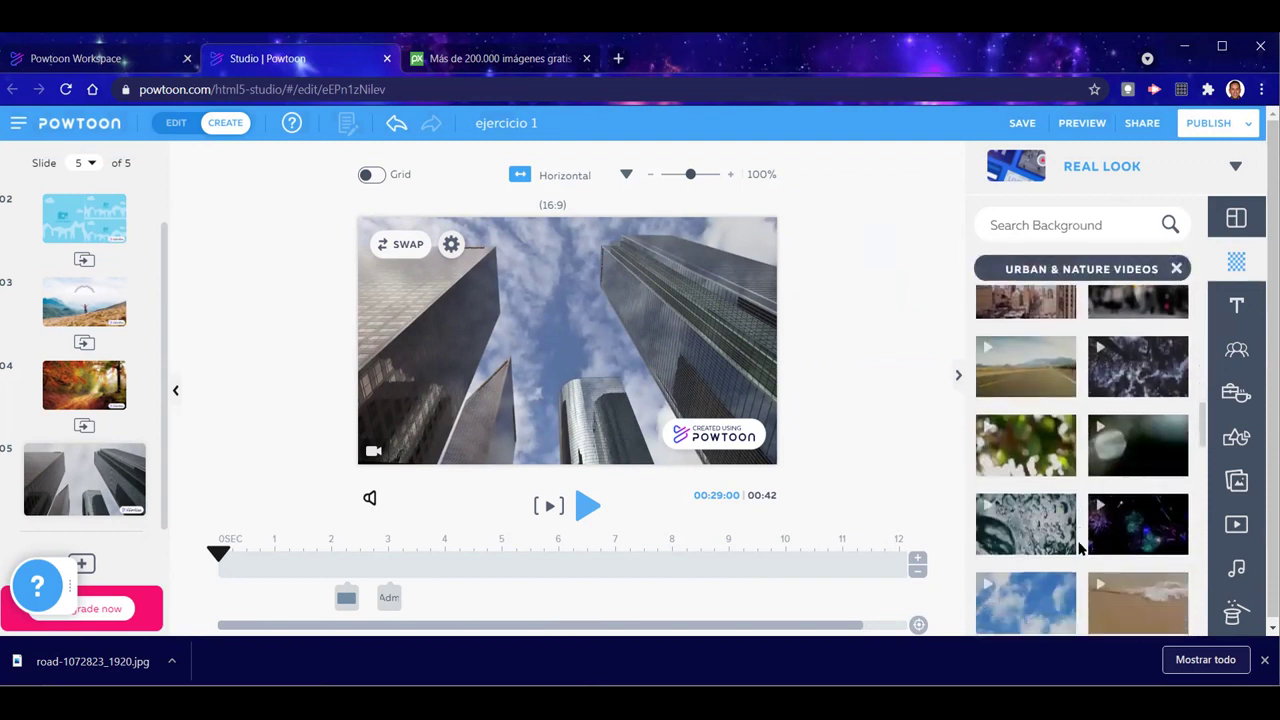
{"action": "scroll", "coordinate": [1078, 545], "scroll_direction": "down", "scroll_amount": 5}
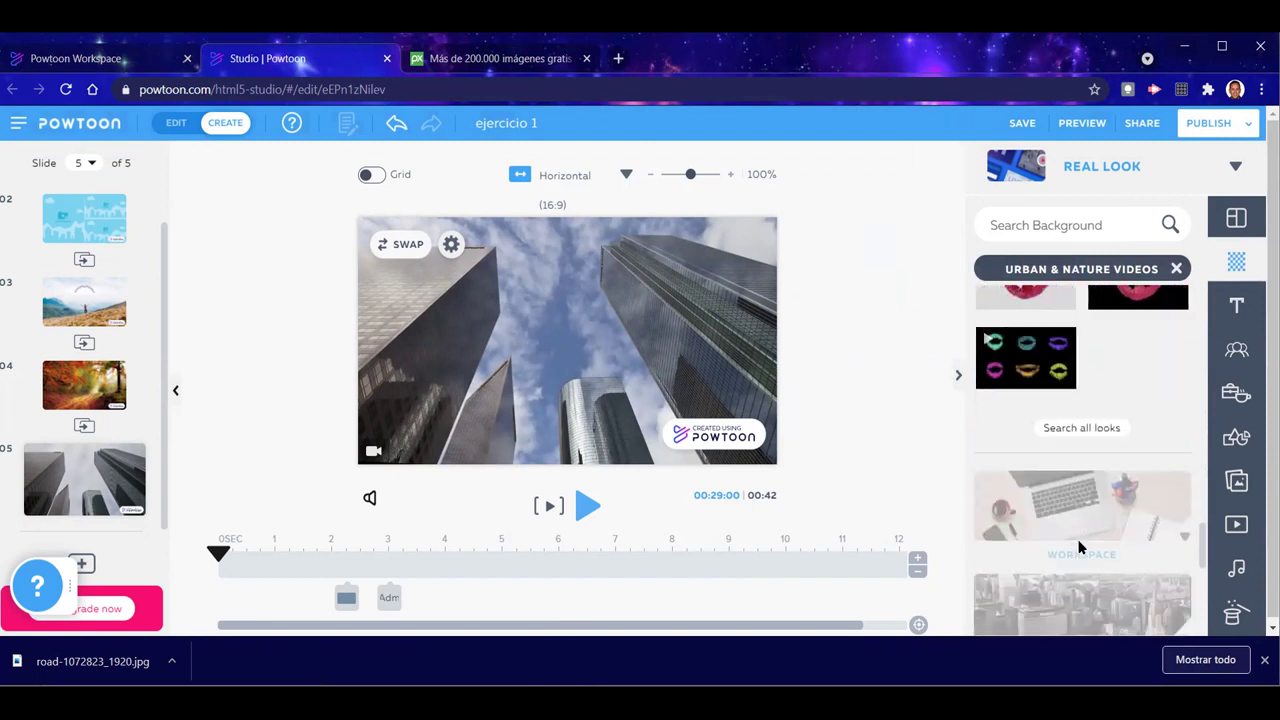
{"action": "scroll", "coordinate": [1078, 545], "scroll_direction": "up", "scroll_amount": 10}
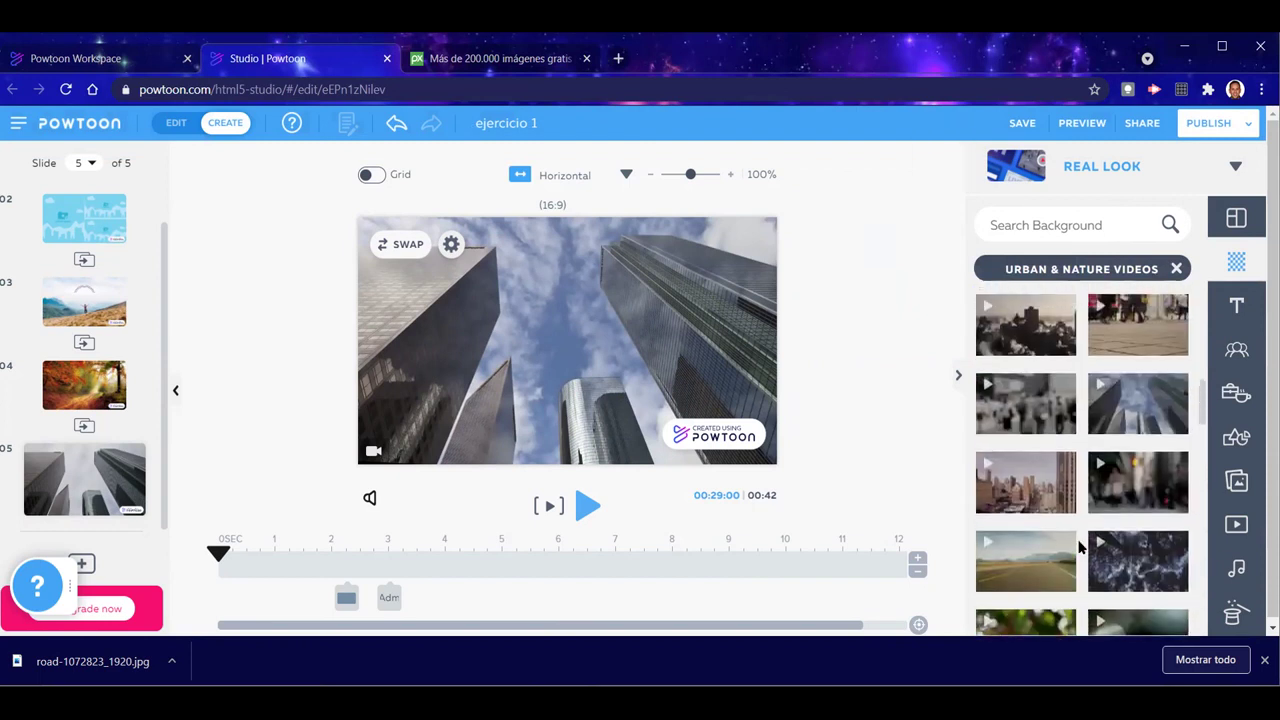
{"action": "scroll", "coordinate": [1080, 546], "scroll_direction": "up", "scroll_amount": 2}
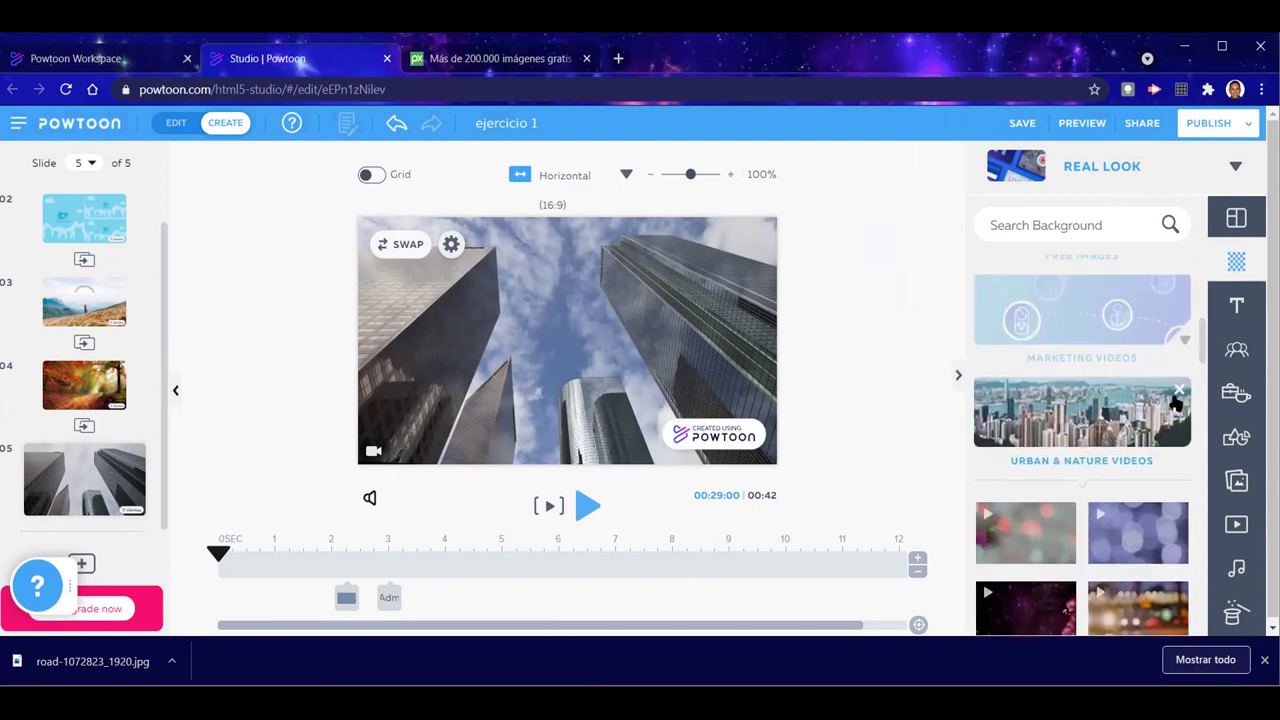
Close the Urban & Nature collection and browse the Marketing Videos backgrounds through to the last clips
{"action": "left_click", "coordinate": [1181, 392]}
{"action": "scroll", "coordinate": [1075, 440], "scroll_direction": "up", "scroll_amount": 2}
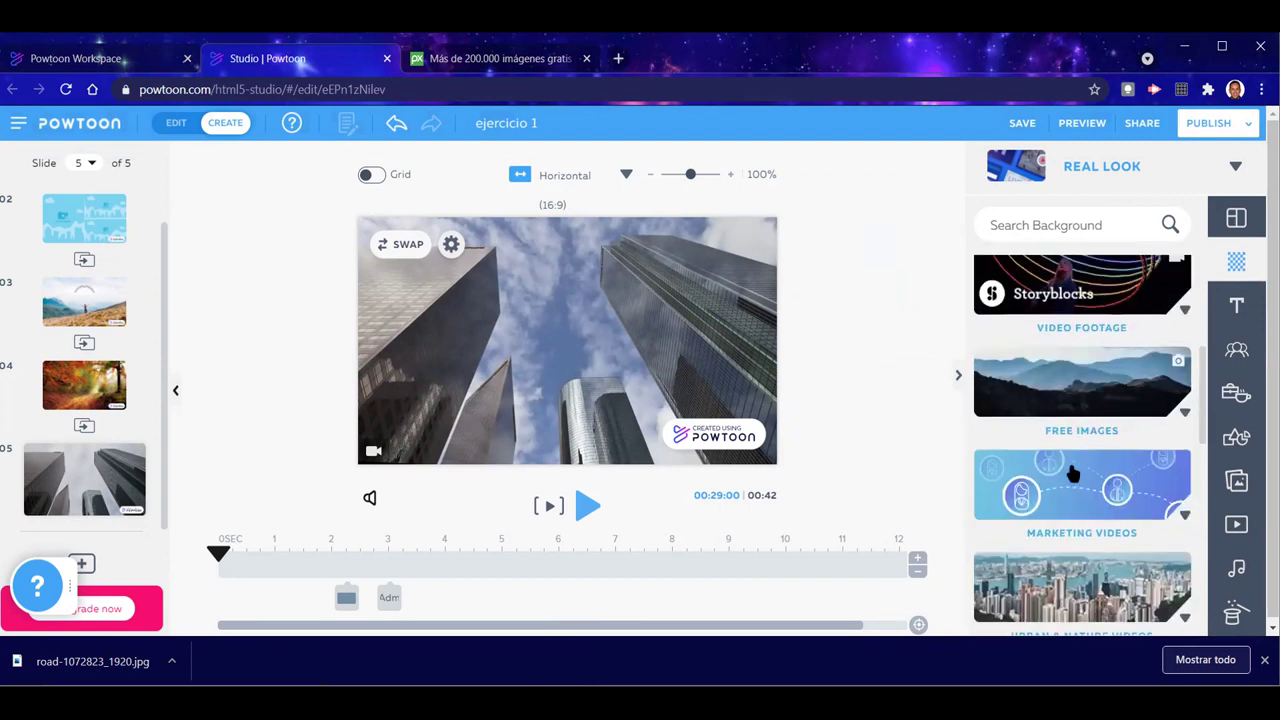
{"action": "left_click", "coordinate": [1071, 474]}
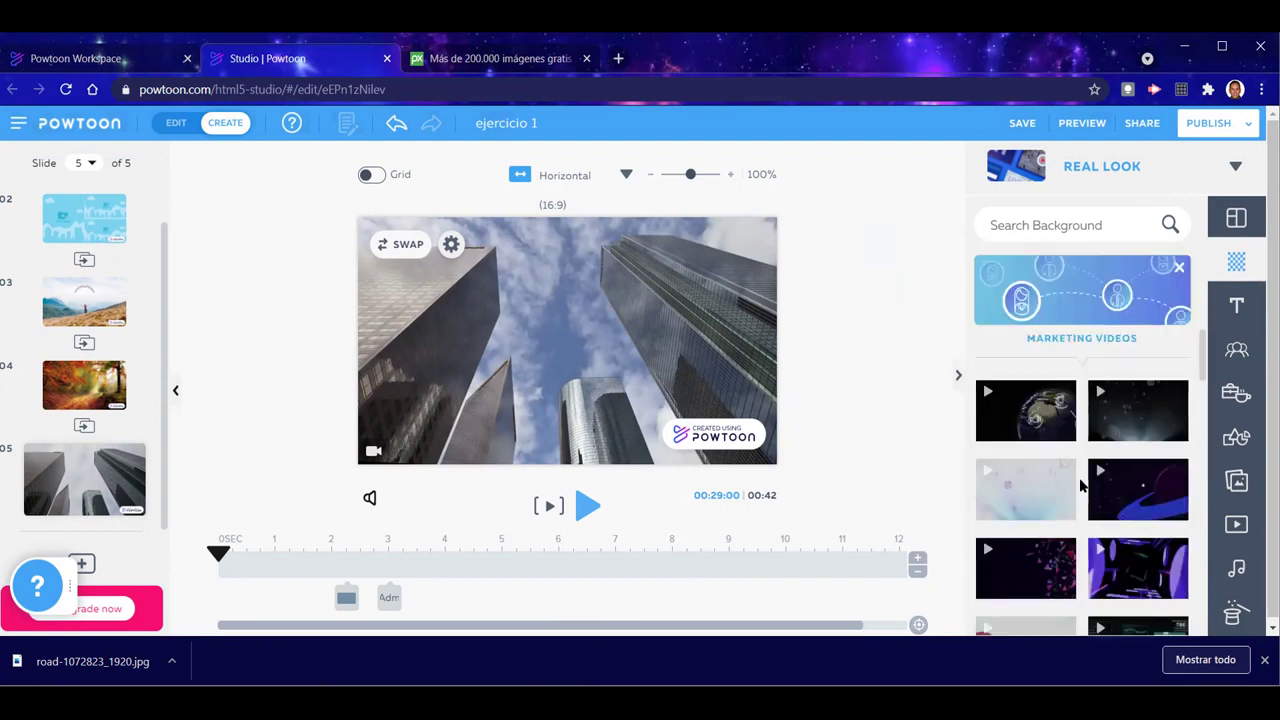
{"action": "scroll", "coordinate": [1082, 470], "scroll_direction": "down", "scroll_amount": 4}
{"action": "scroll", "coordinate": [1080, 485], "scroll_direction": "down", "scroll_amount": 6}
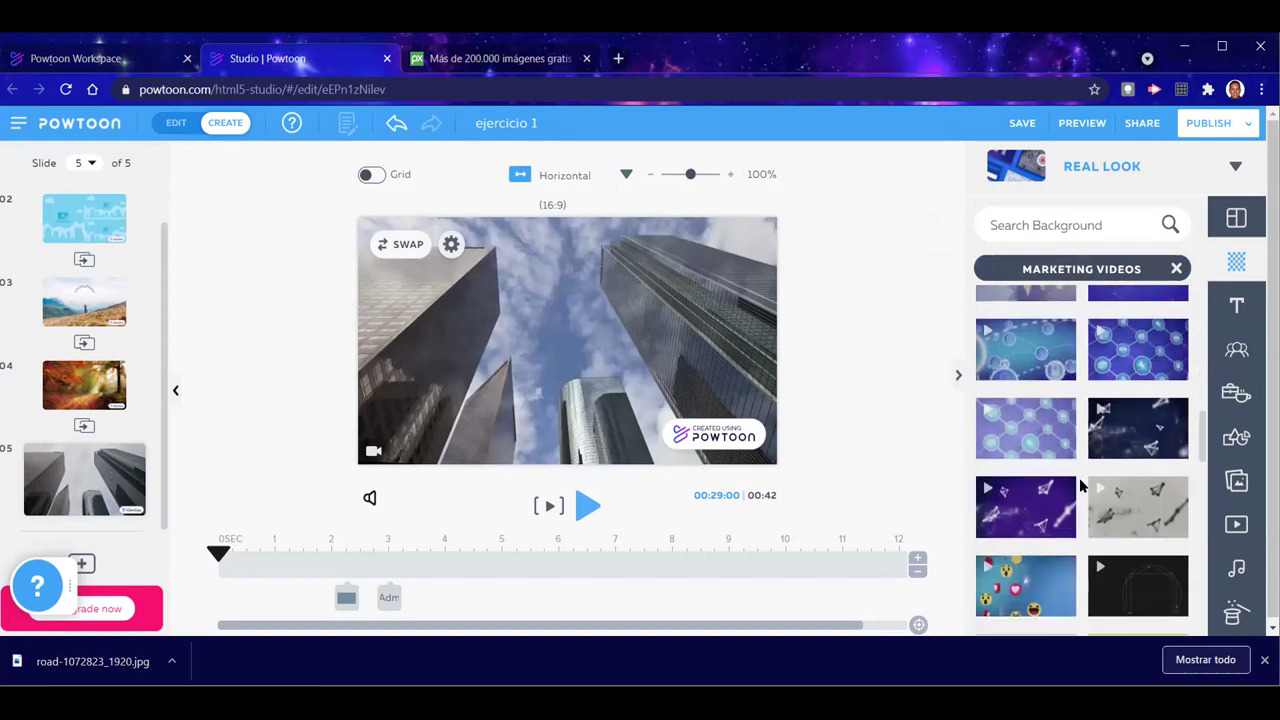
{"action": "scroll", "coordinate": [1080, 485], "scroll_direction": "down", "scroll_amount": 1}
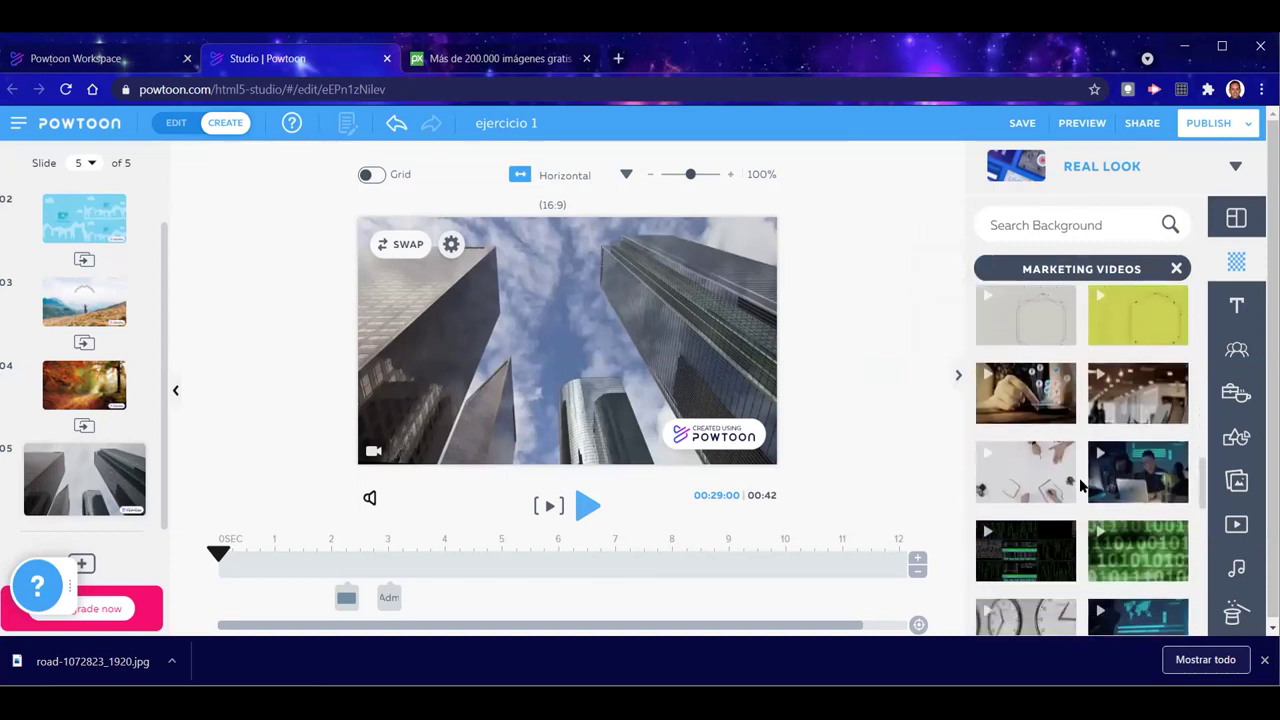
{"action": "scroll", "coordinate": [1080, 485], "scroll_direction": "down", "scroll_amount": 2}
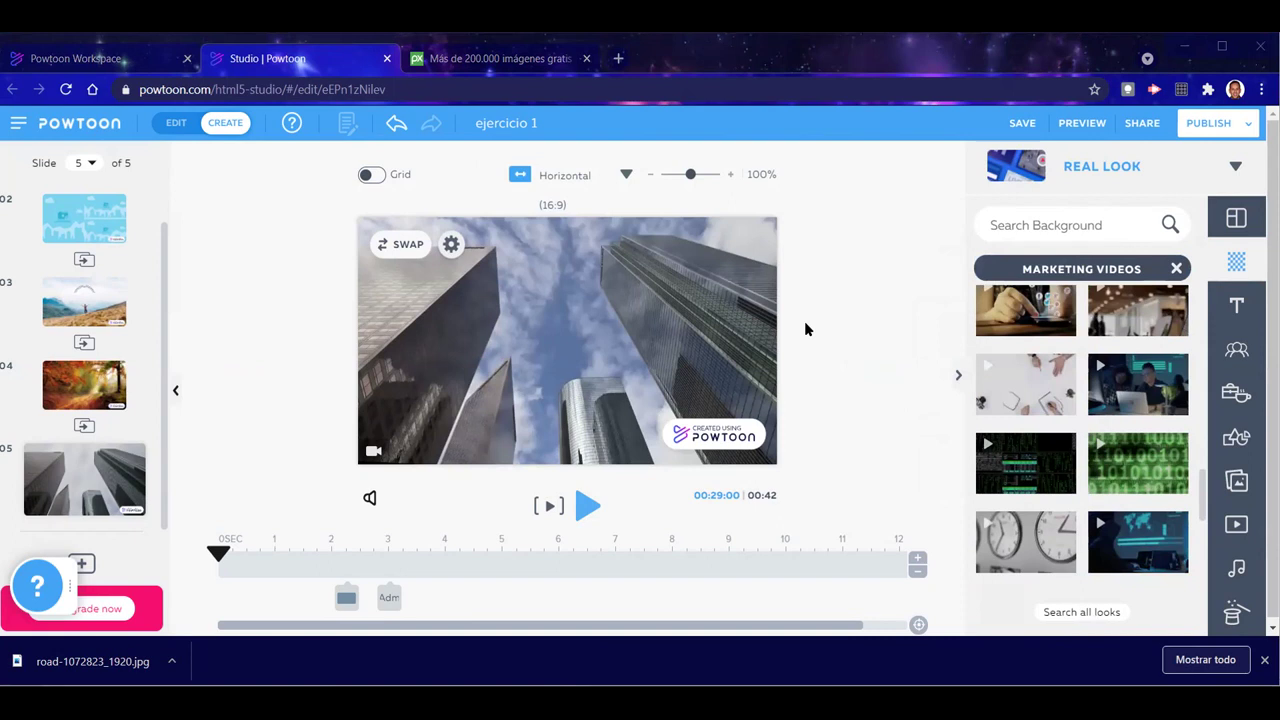
Replace slide 5's background with the marketing clip of hands on a white desk, lengthening the slide to fit, and play it
{"action": "left_click", "coordinate": [1022, 388]}
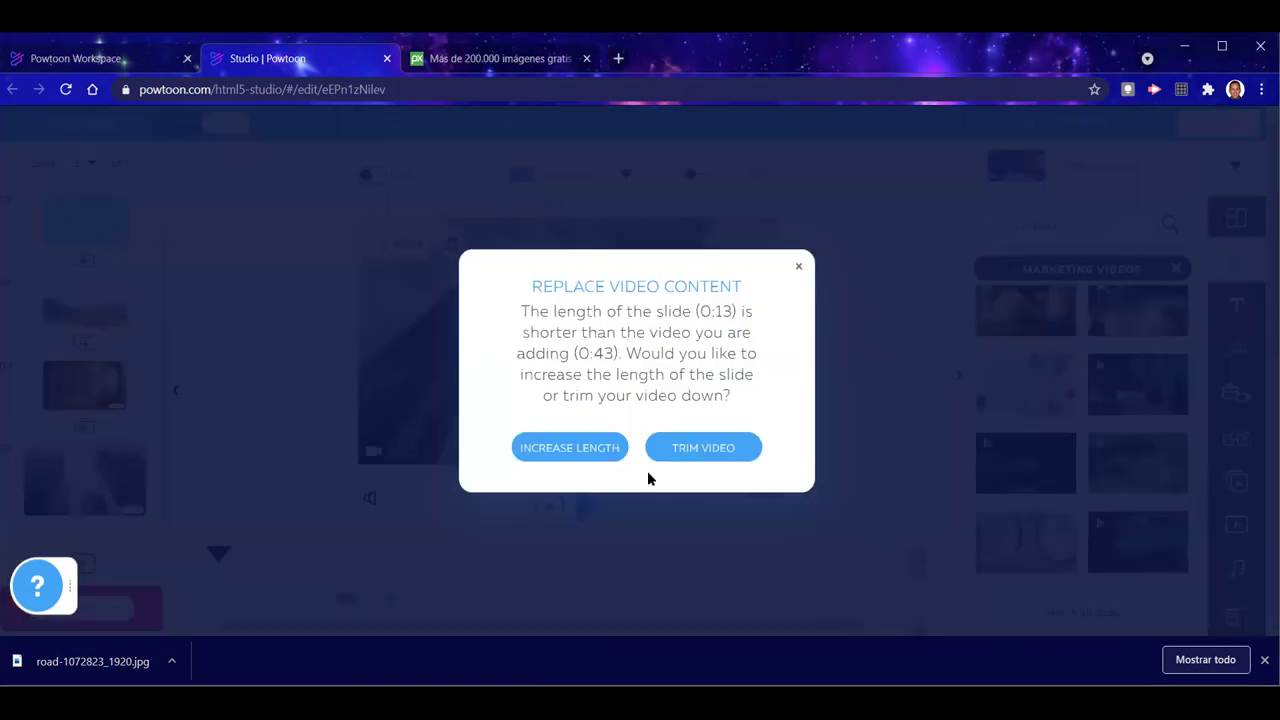
{"action": "left_click", "coordinate": [569, 448]}
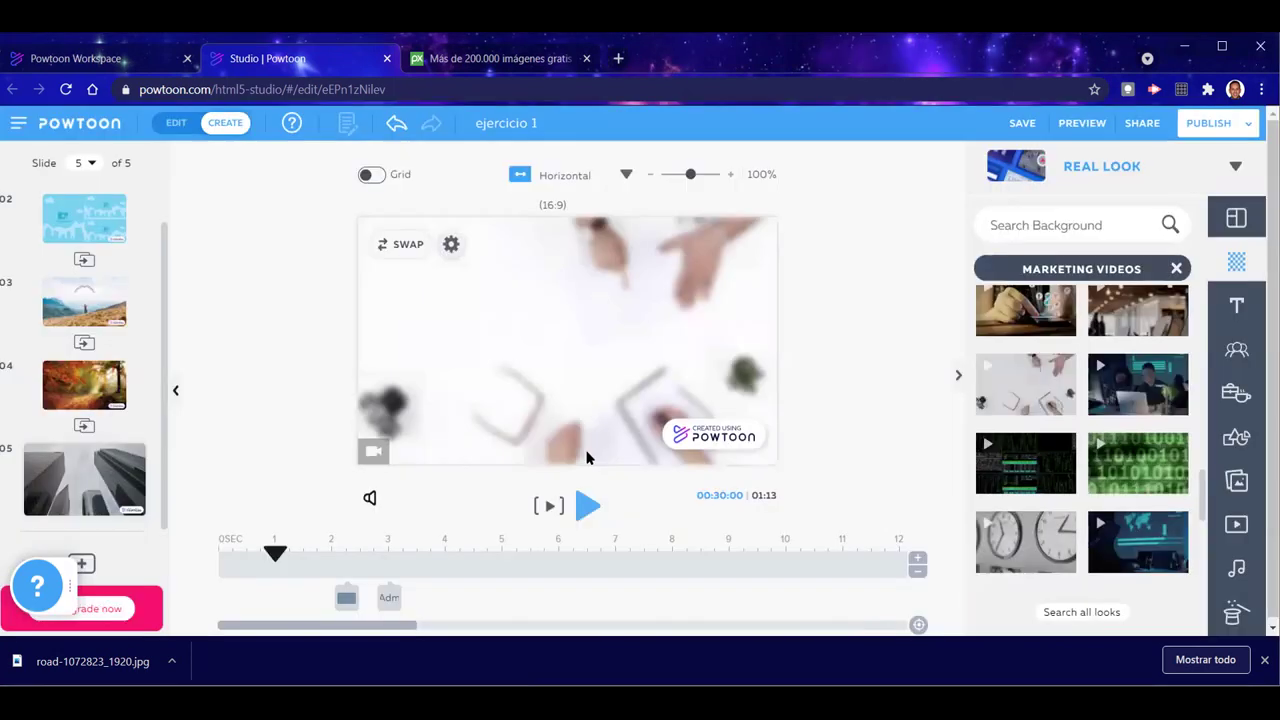
{"action": "left_click", "coordinate": [586, 508]}
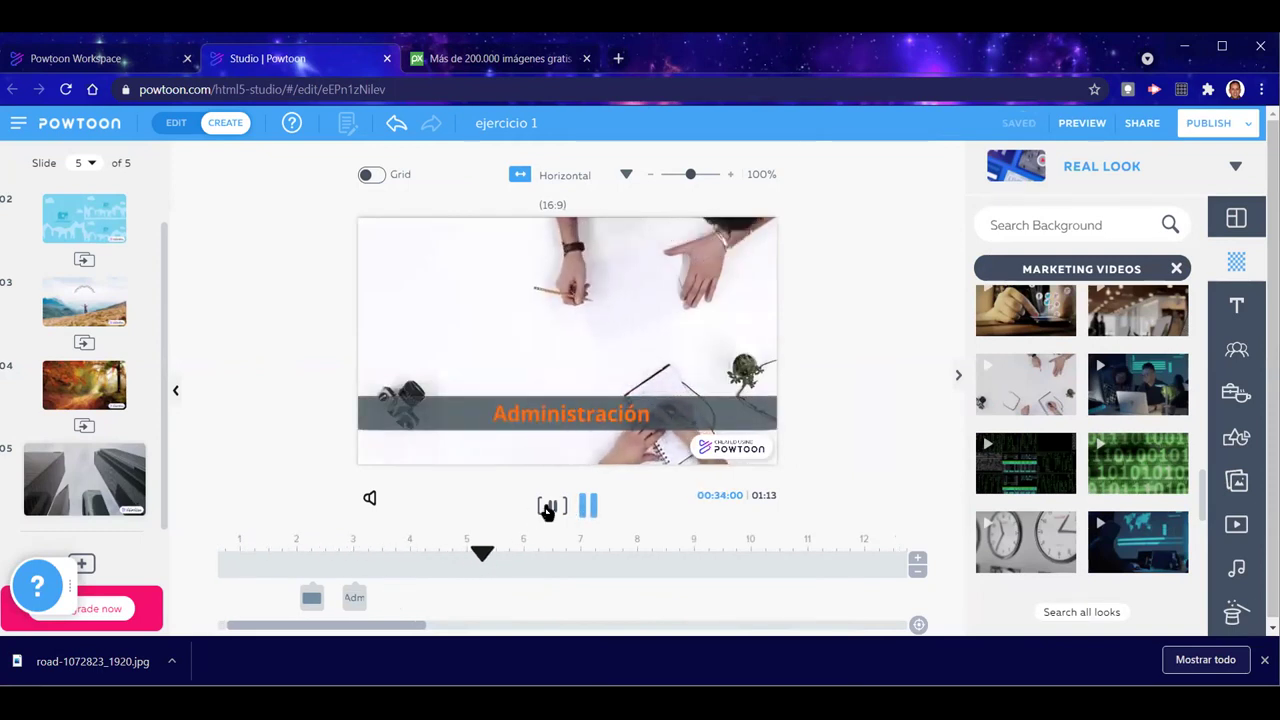
Move the translucent band and the Administración title up to the middle of the slide, with the title over the band
{"action": "left_click", "coordinate": [311, 597]}
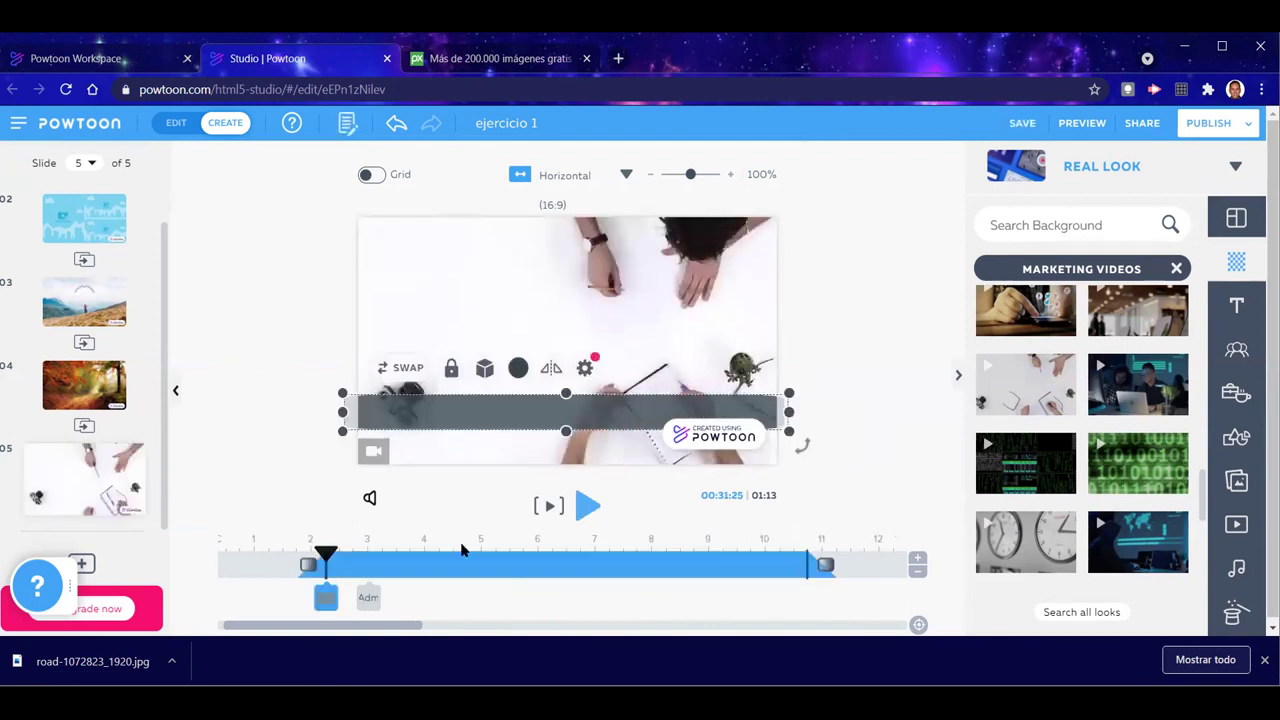
{"action": "left_click_drag", "start_coordinate": [496, 418], "coordinate": [498, 340]}
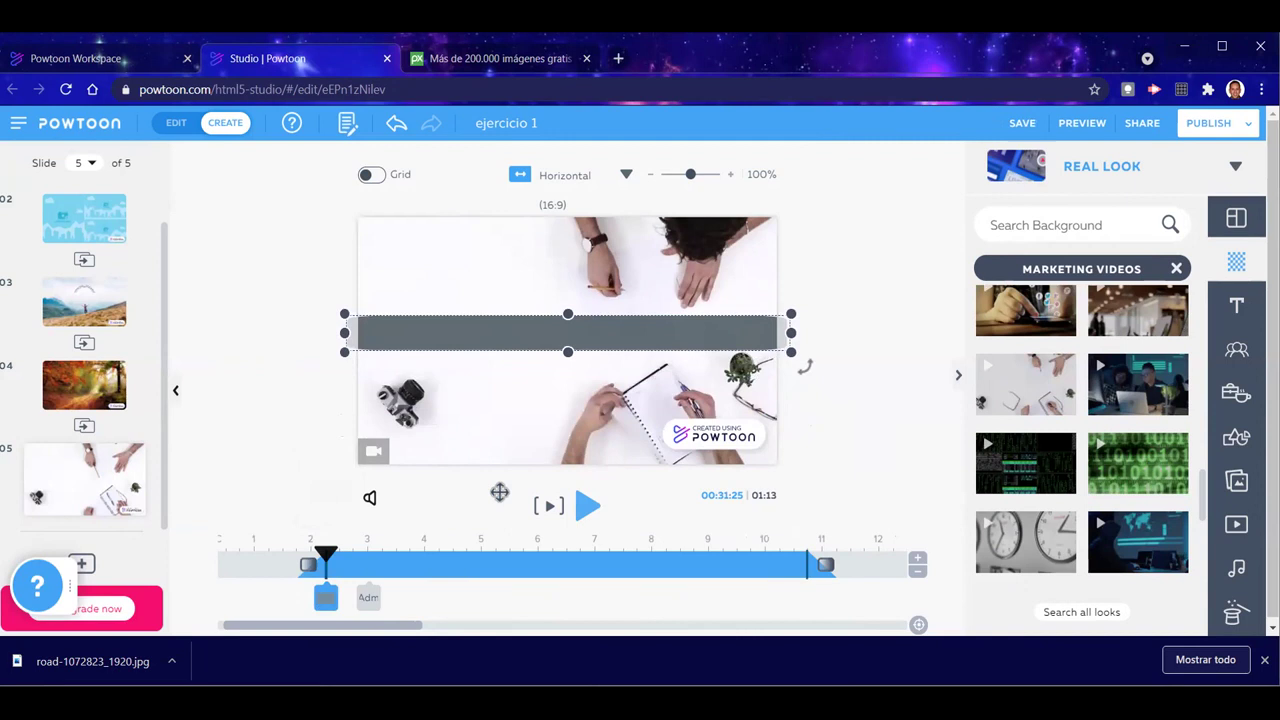
{"action": "left_click", "coordinate": [368, 597]}
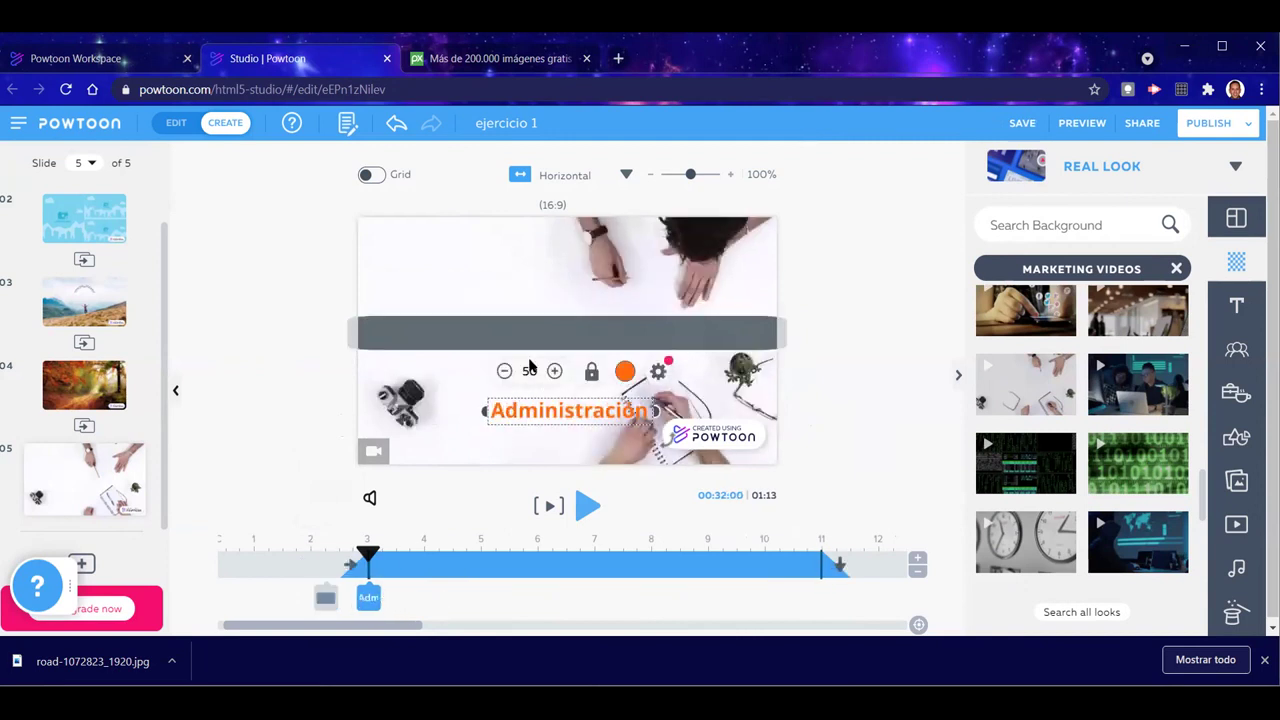
{"action": "left_click_drag", "start_coordinate": [527, 409], "coordinate": [523, 332]}
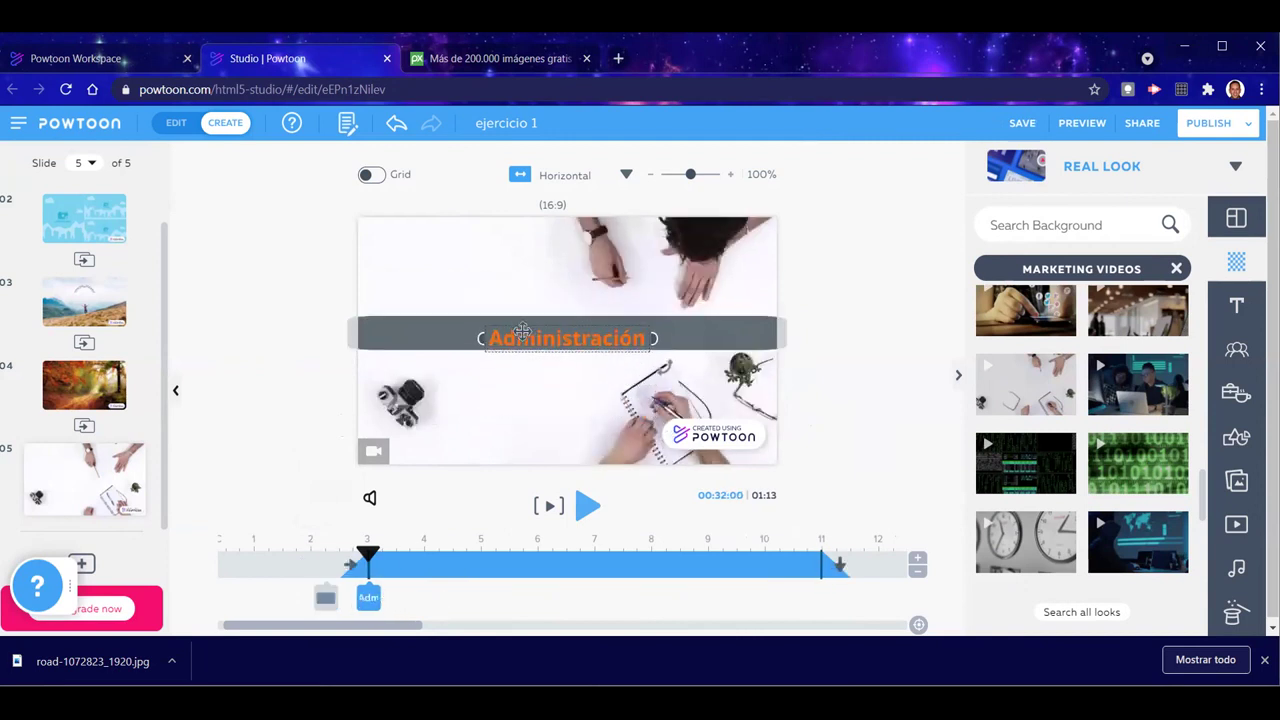
Set the band's opacity to 62%
{"action": "left_click", "coordinate": [419, 336]}
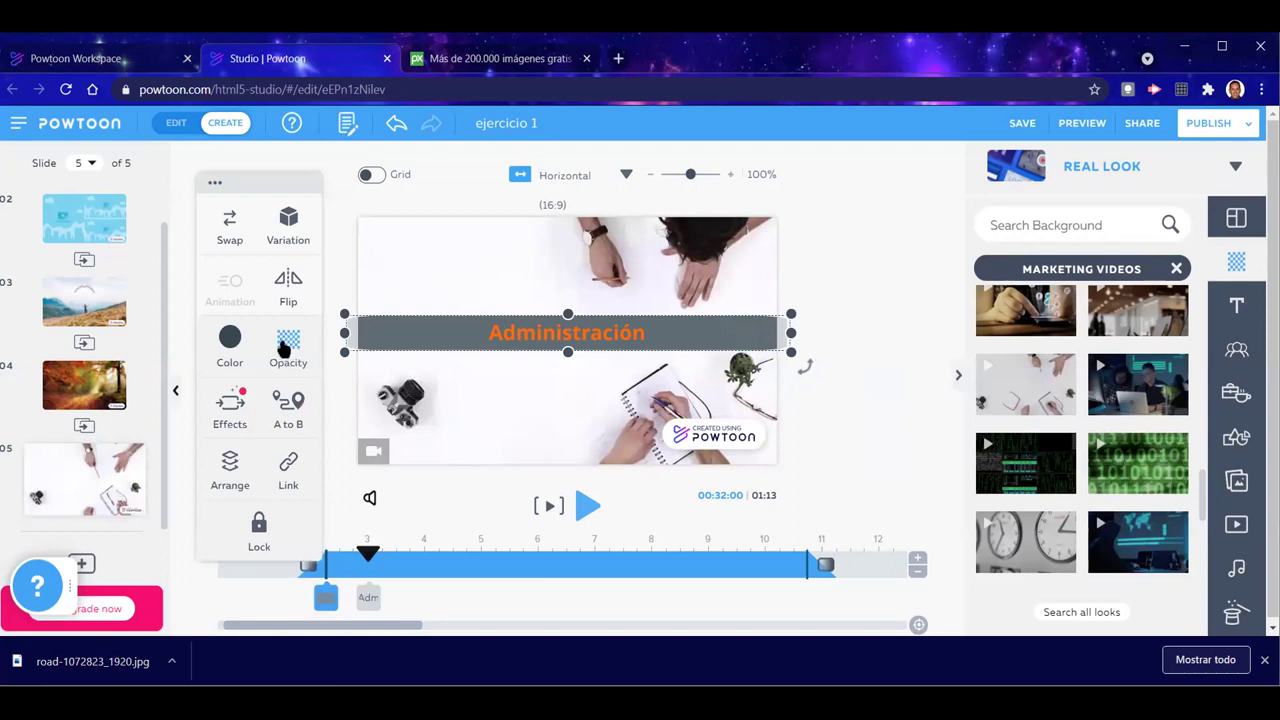
{"action": "left_click", "coordinate": [285, 345]}
{"action": "left_click_drag", "start_coordinate": [300, 347], "coordinate": [284, 347]}
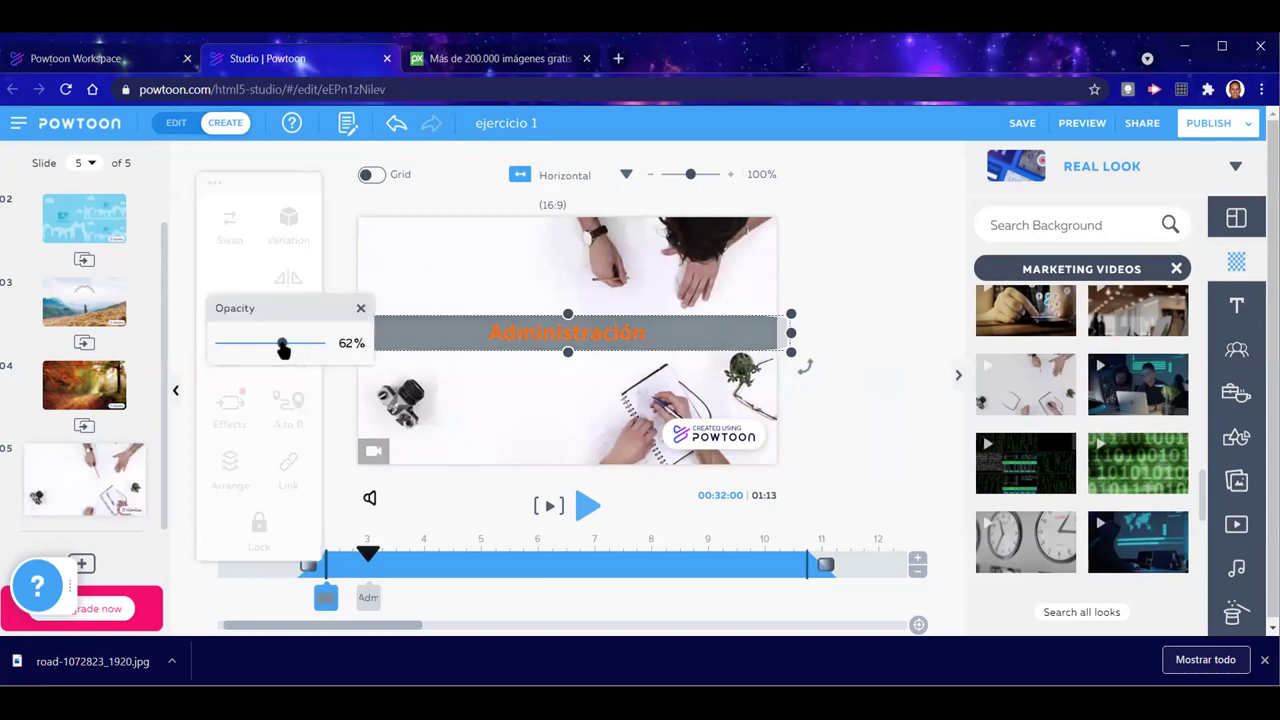
{"action": "left_click", "coordinate": [822, 427]}
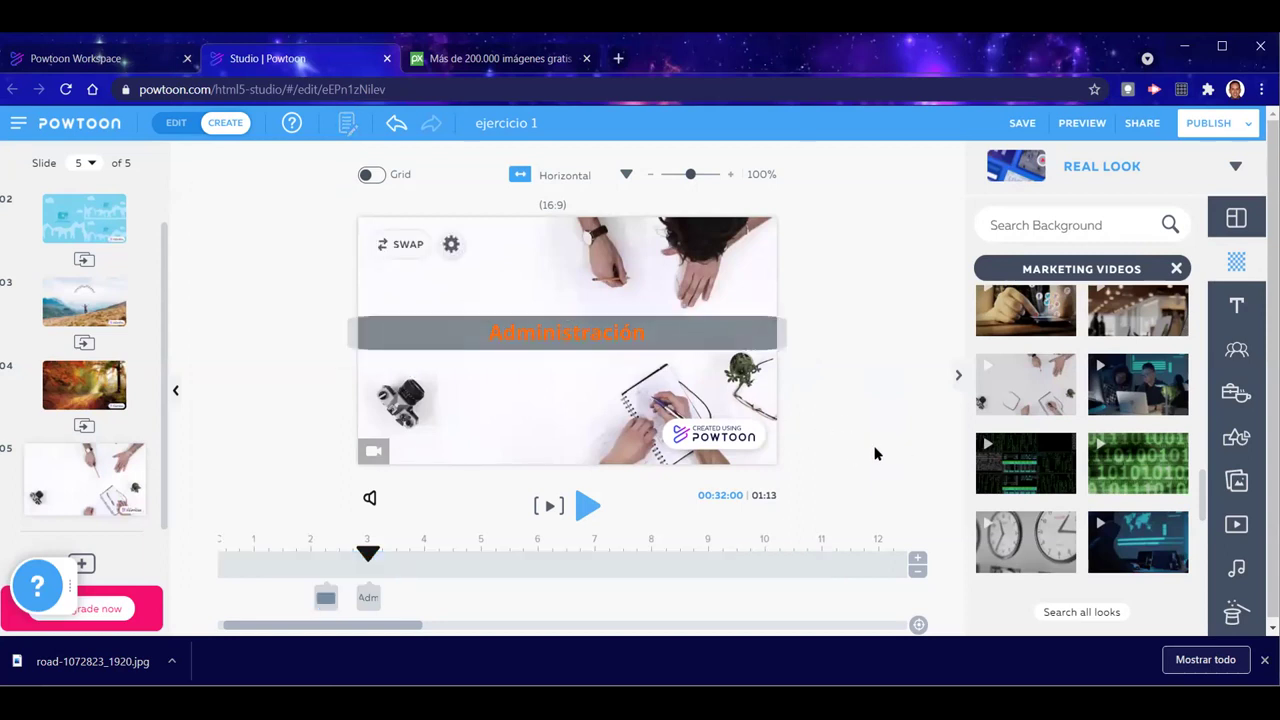
Recolor the Administración title light orange and play slide 5 from its beginning
{"action": "left_click", "coordinate": [594, 334]}
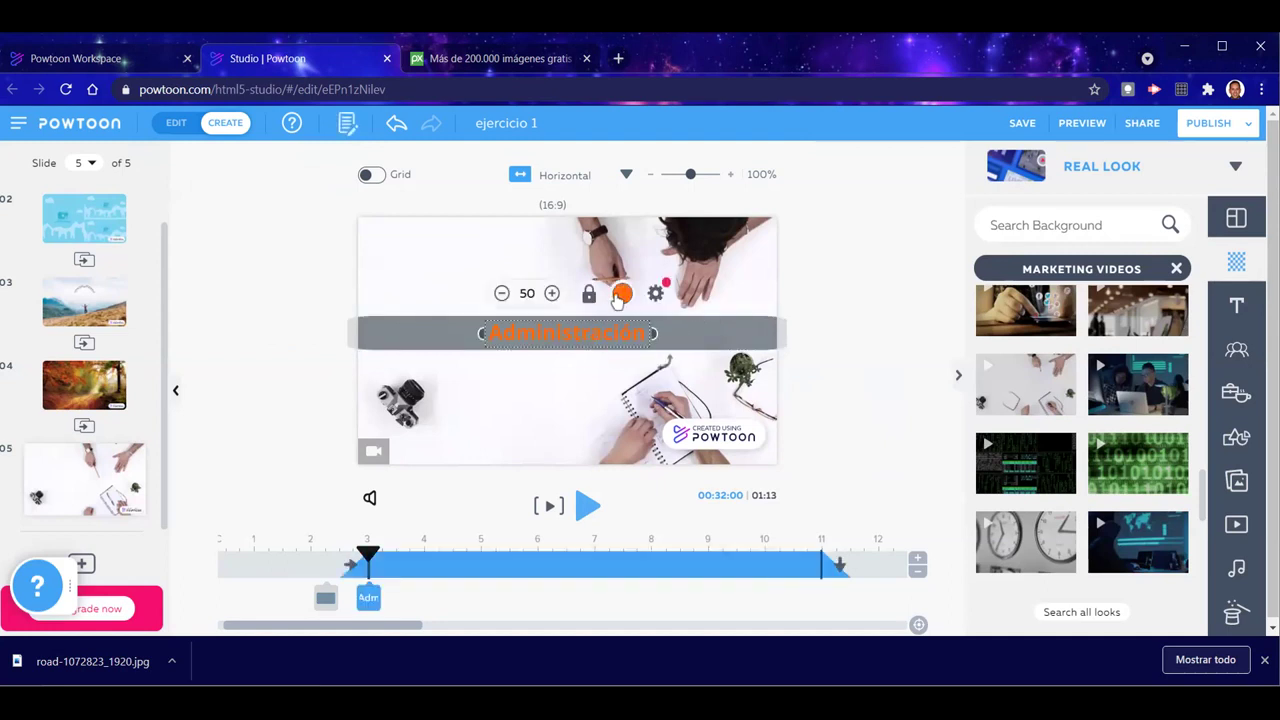
{"action": "left_click", "coordinate": [619, 296]}
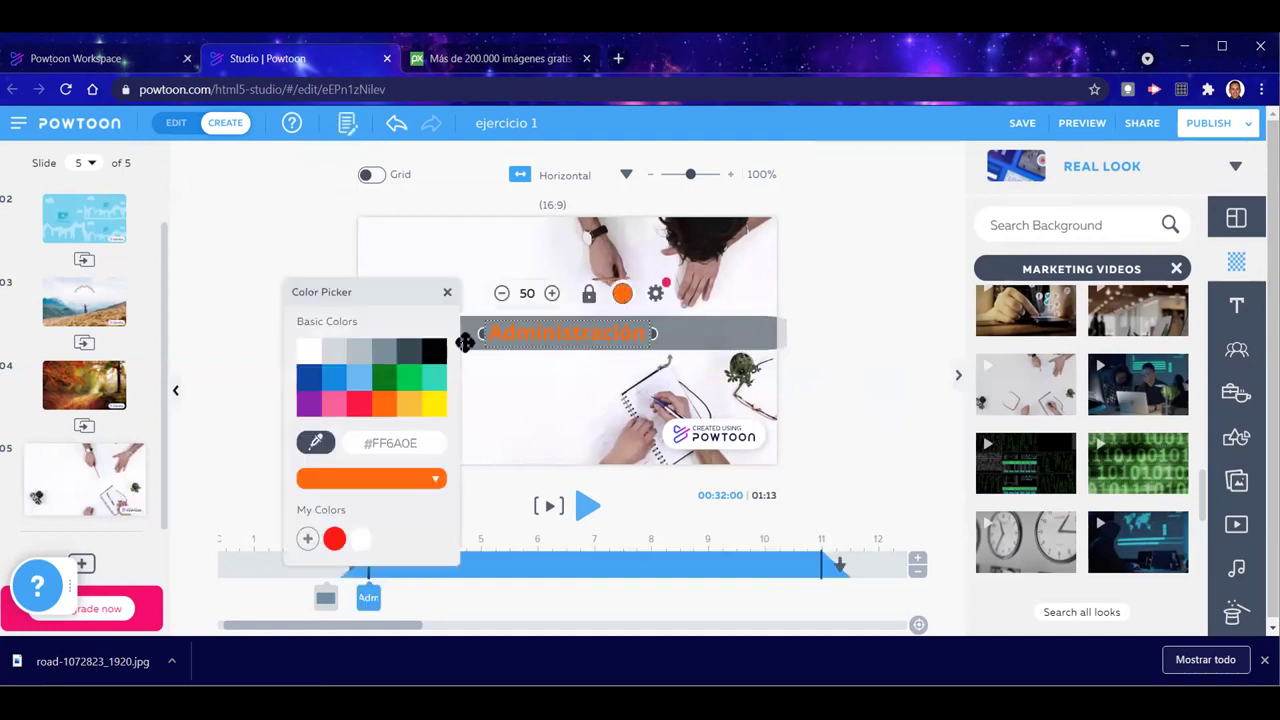
{"action": "left_click", "coordinate": [408, 405]}
{"action": "left_click", "coordinate": [815, 371]}
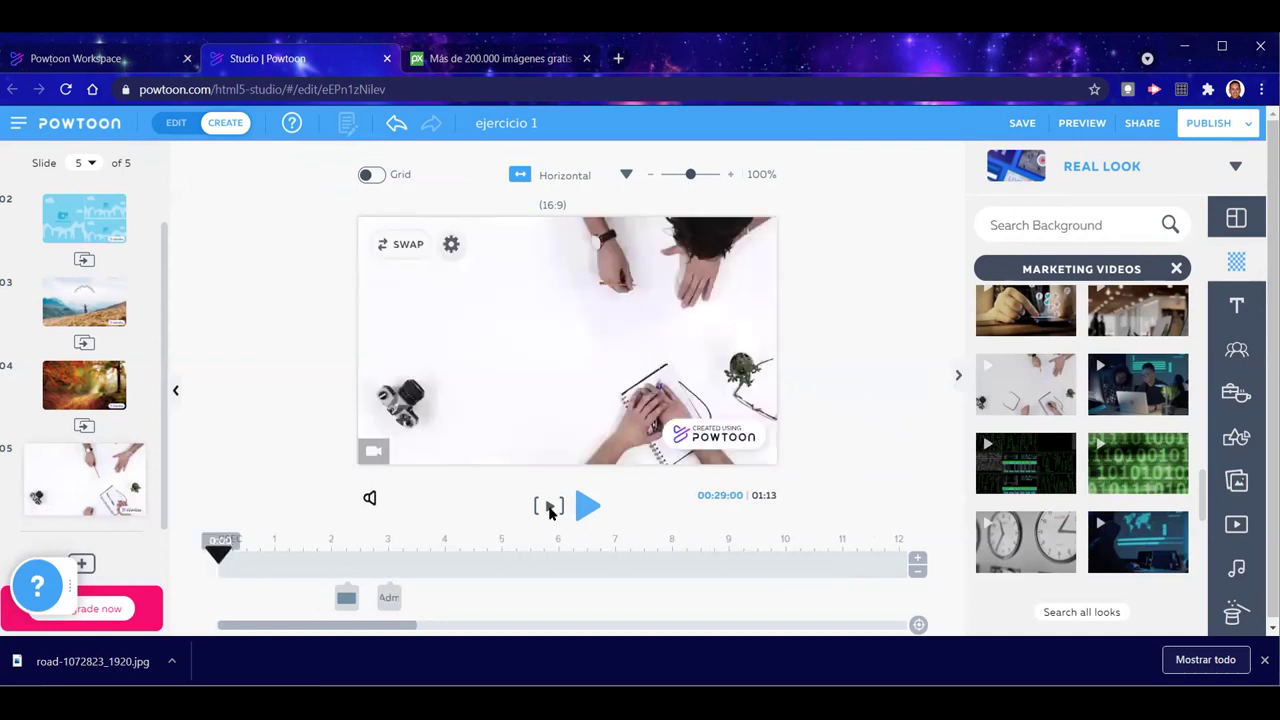
{"action": "left_click", "coordinate": [586, 506]}
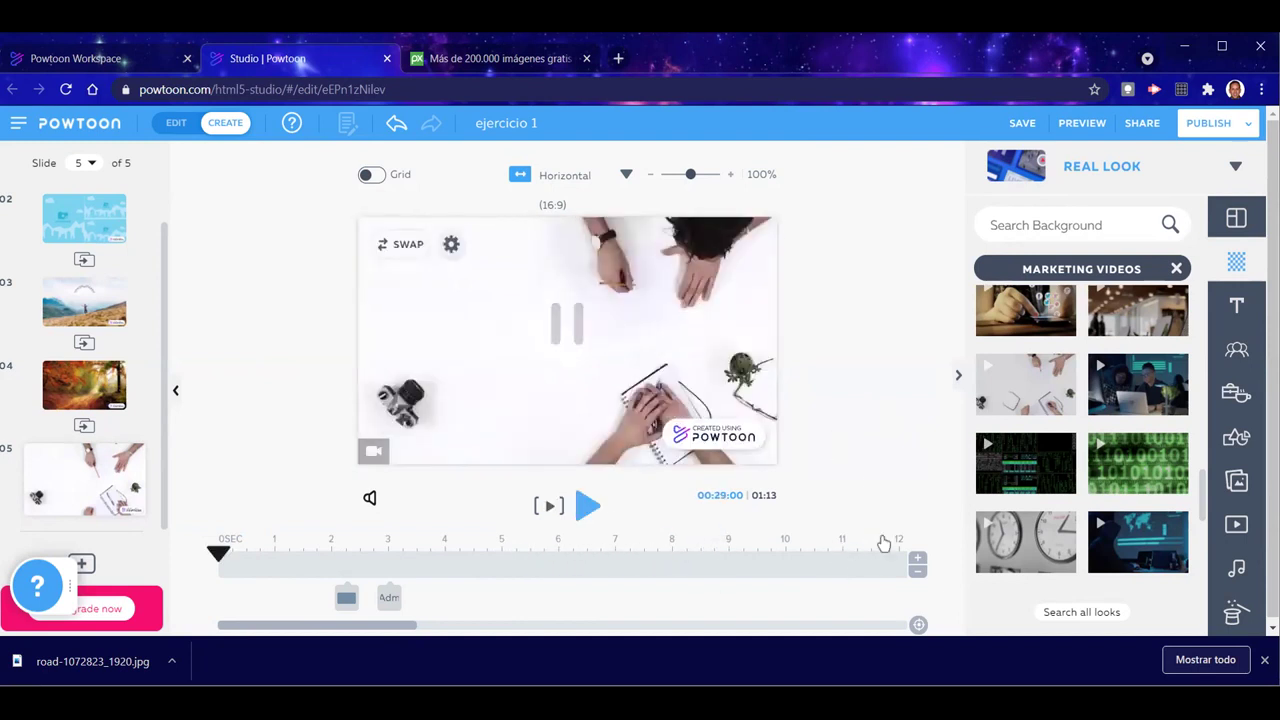
Remove three seconds from the start of slide 5's timeline and undo the last two removals
{"action": "left_click", "coordinate": [917, 573]}
{"action": "left_click", "coordinate": [917, 573]}
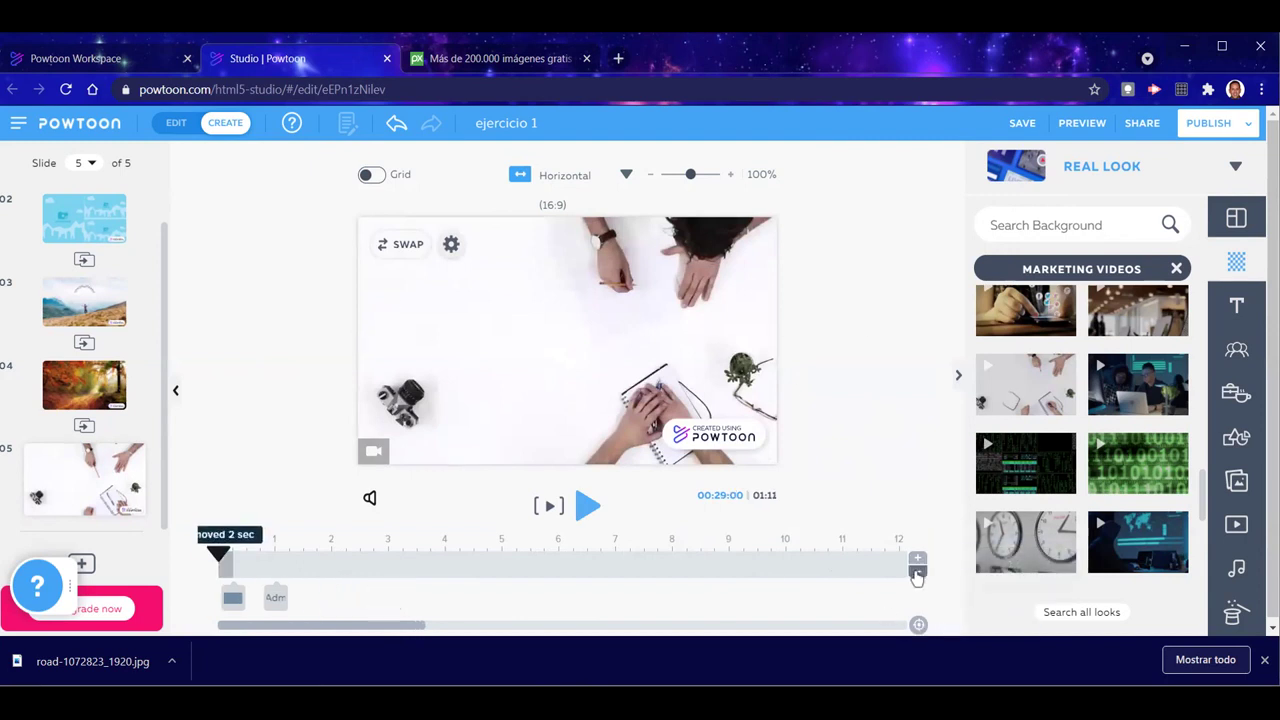
{"action": "left_click", "coordinate": [917, 573]}
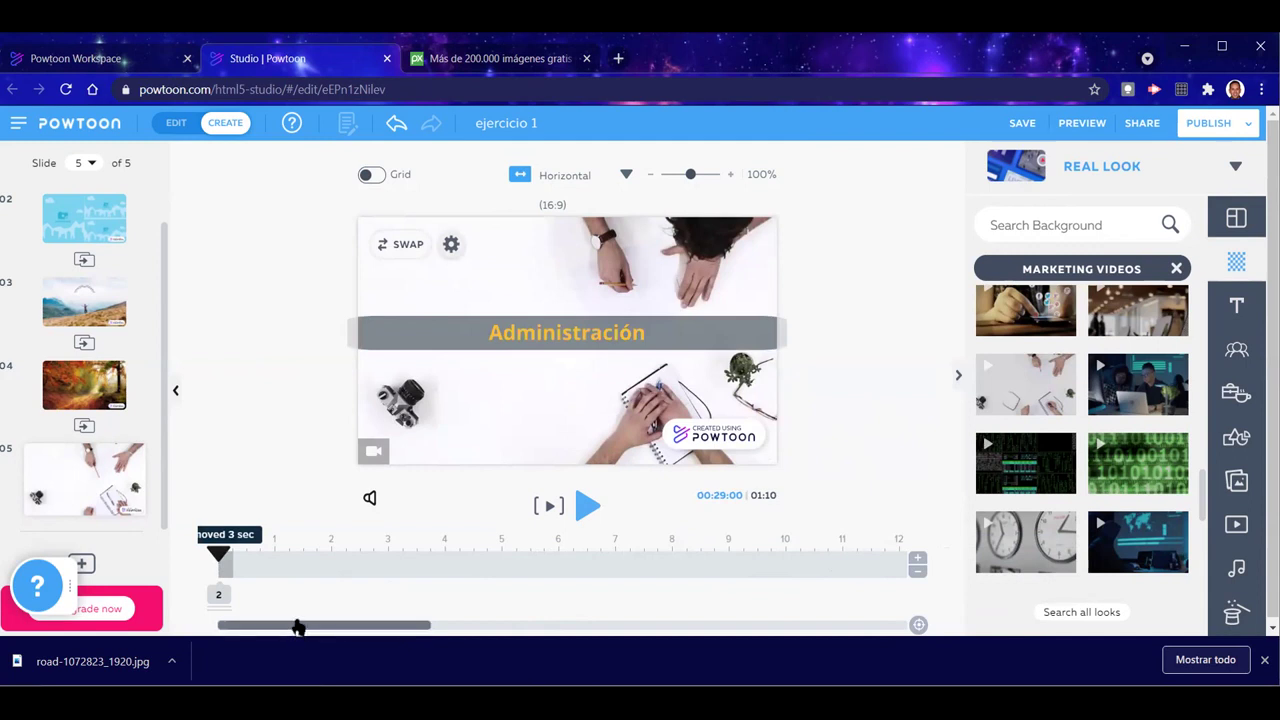
{"action": "key", "text": "ctrl+z"}
{"action": "key", "text": "ctrl+z"}
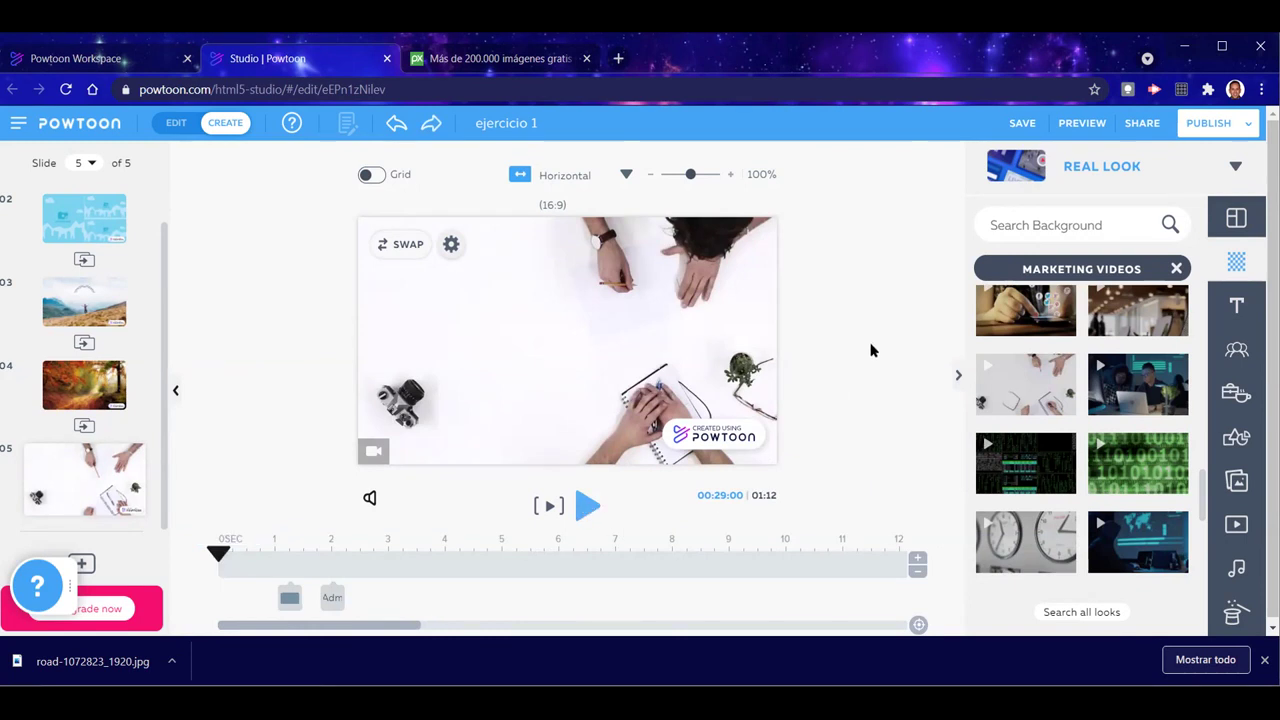
Close the Marketing Videos collection, switch to Pixabay's home page and search its videos for "trabajar"
{"action": "left_click", "coordinate": [1184, 271]}
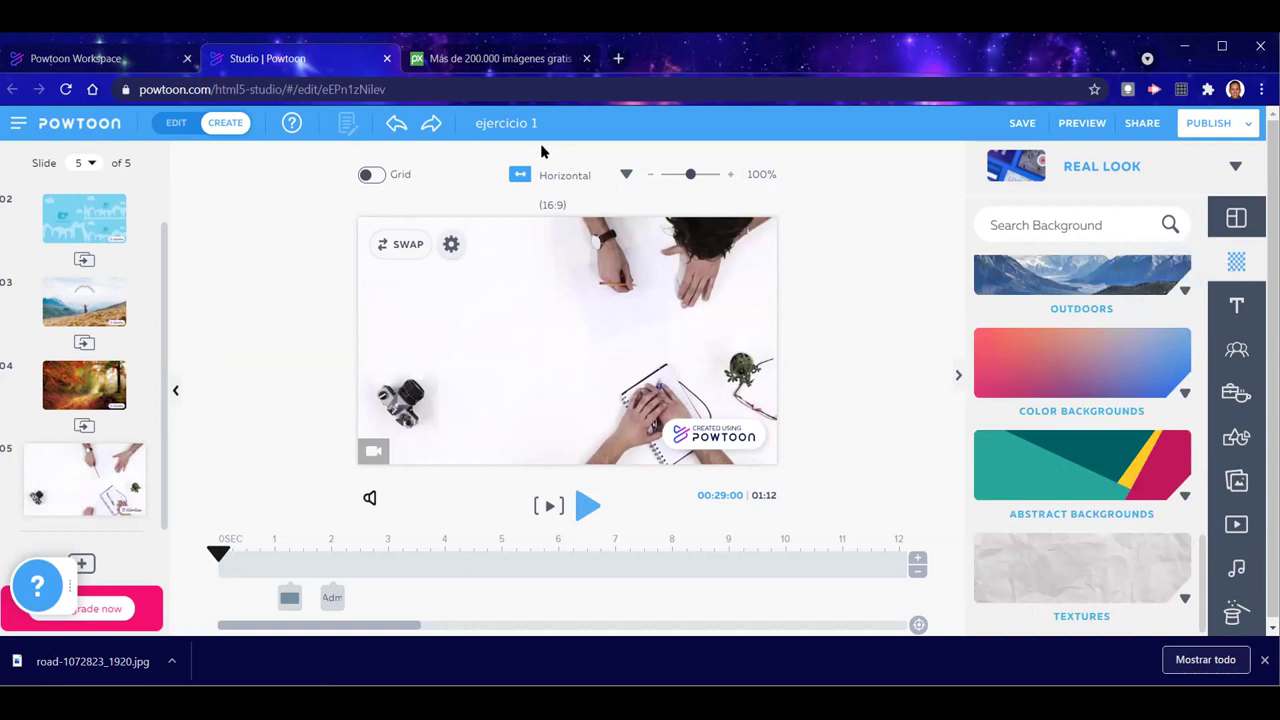
{"action": "left_click", "coordinate": [492, 60]}
{"action": "scroll", "coordinate": [457, 300], "scroll_direction": "up", "scroll_amount": 3}
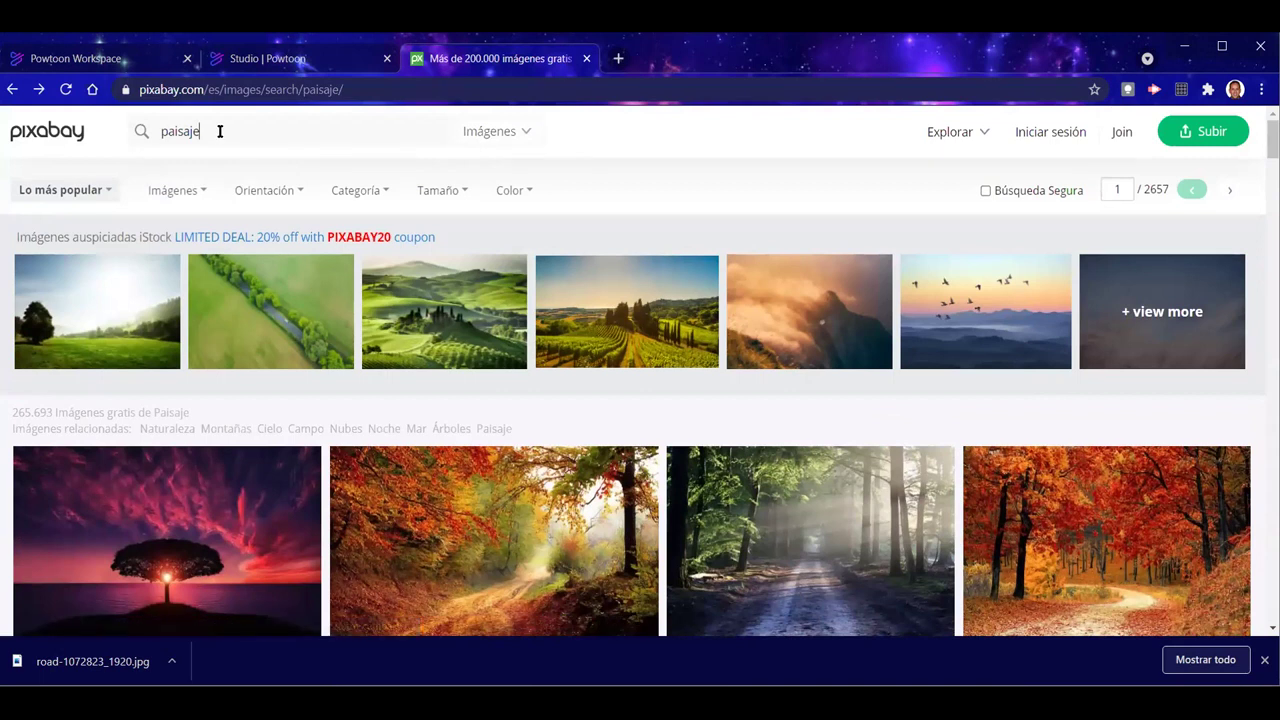
{"action": "left_click", "coordinate": [47, 134]}
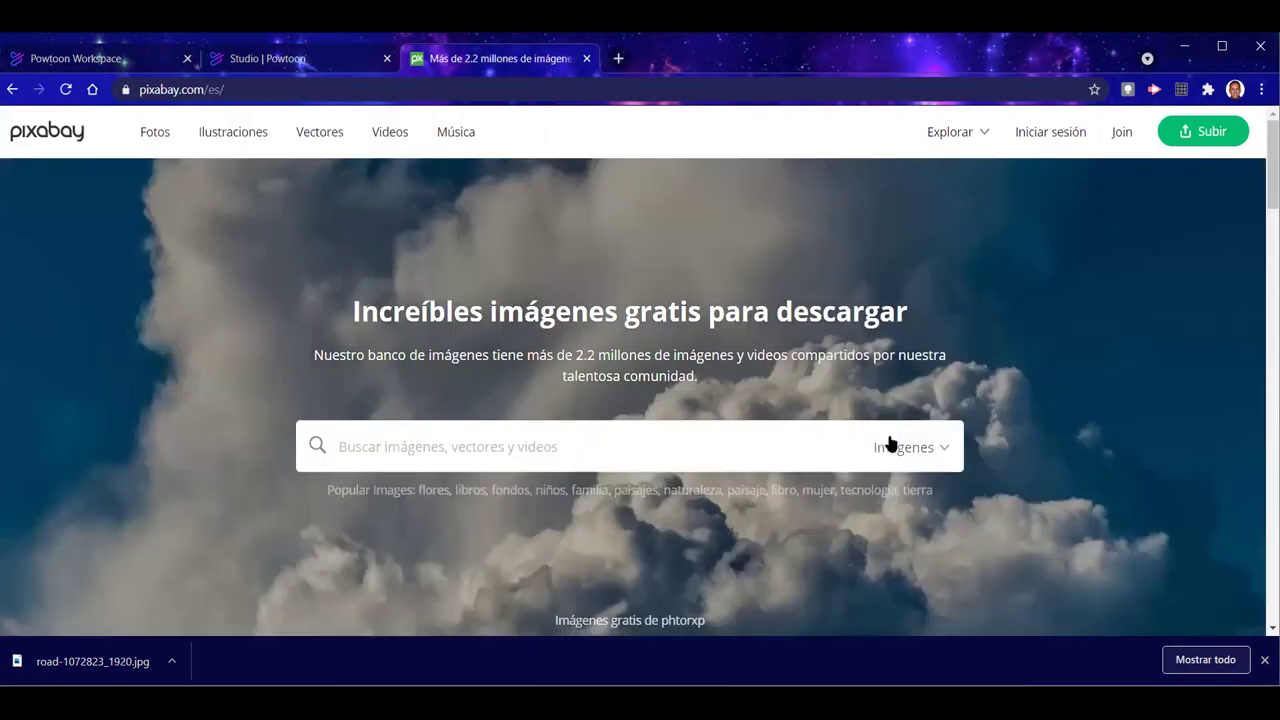
{"action": "left_click", "coordinate": [943, 450]}
{"action": "left_click", "coordinate": [802, 350]}
{"action": "type", "text": "trabajar"}
{"action": "key", "text": "Return"}
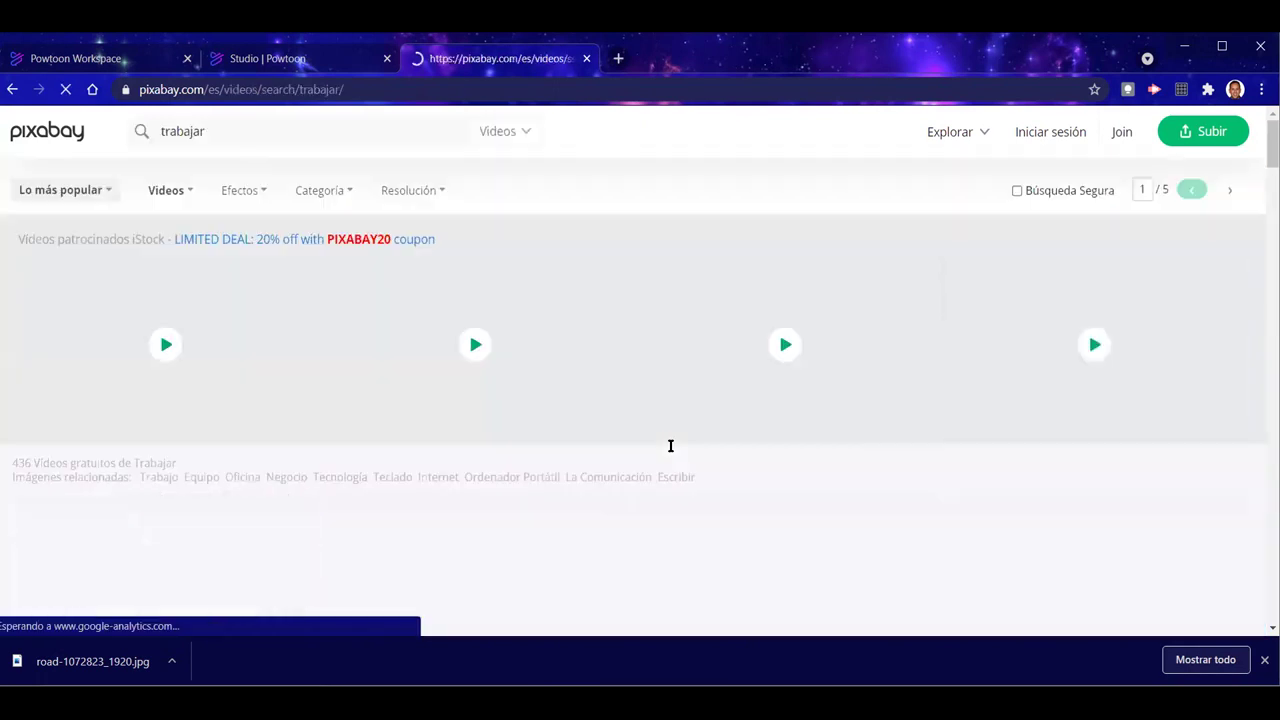
Browse the video results and open the 18-second Debate Escritorio clip of people in an office
{"action": "scroll", "coordinate": [775, 493], "scroll_direction": "down", "scroll_amount": 2}
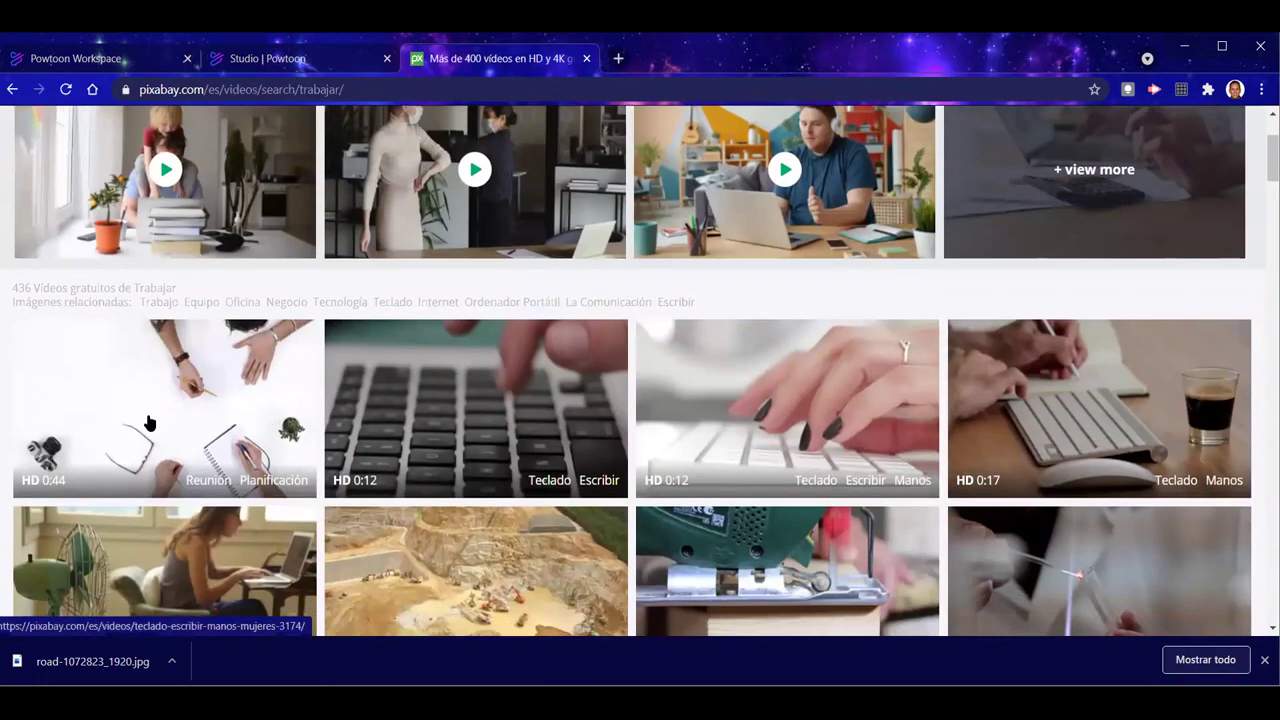
{"action": "scroll", "coordinate": [652, 480], "scroll_direction": "down", "scroll_amount": 2}
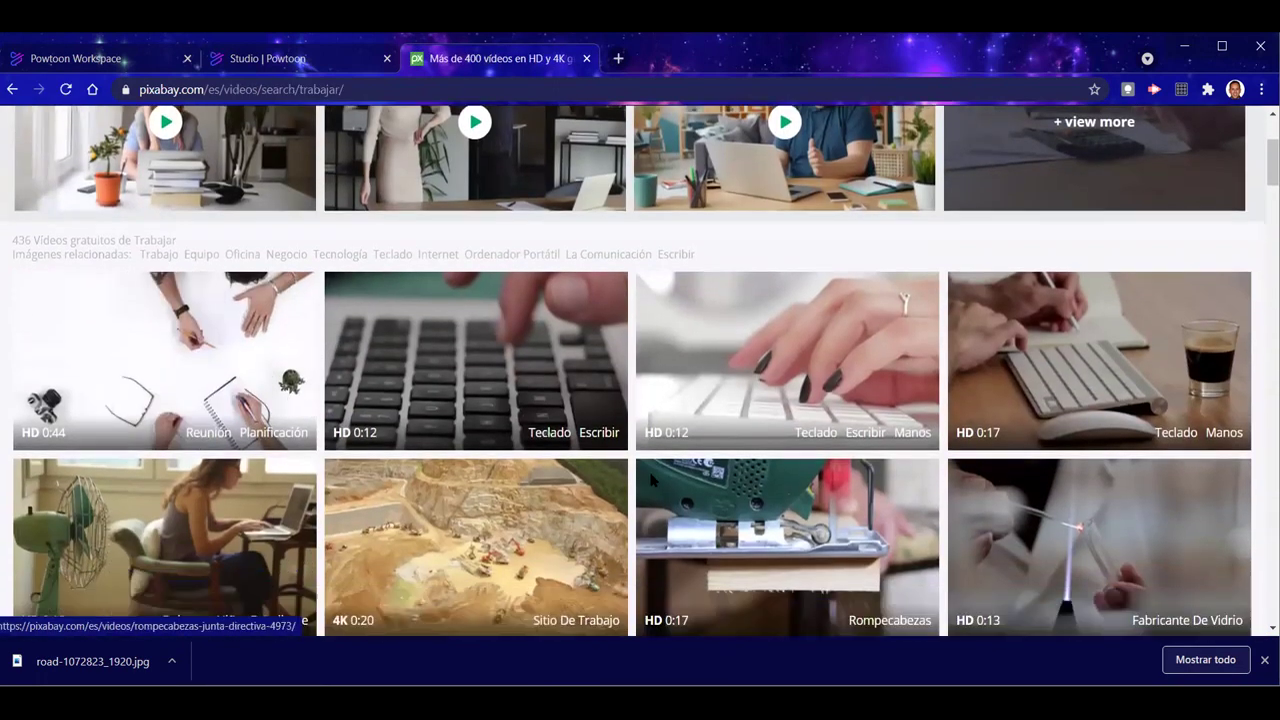
{"action": "scroll", "coordinate": [652, 480], "scroll_direction": "down", "scroll_amount": 3}
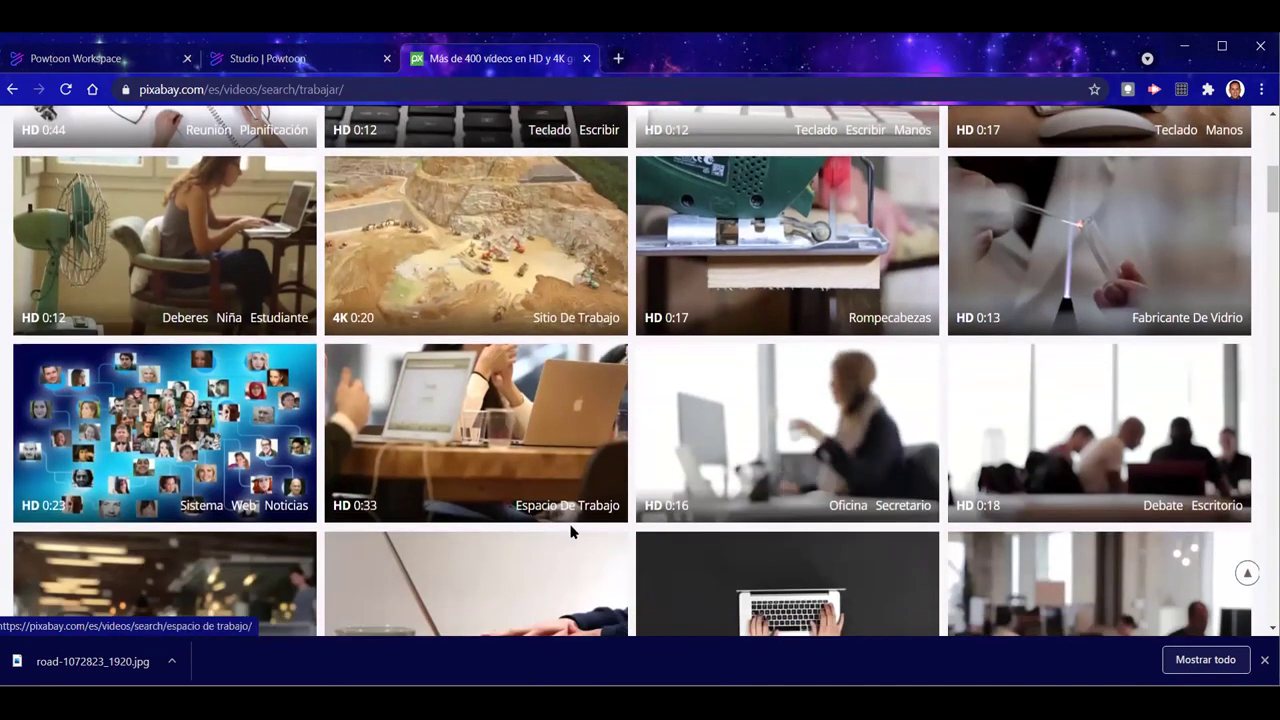
{"action": "scroll", "coordinate": [700, 420], "scroll_direction": "down", "scroll_amount": 1}
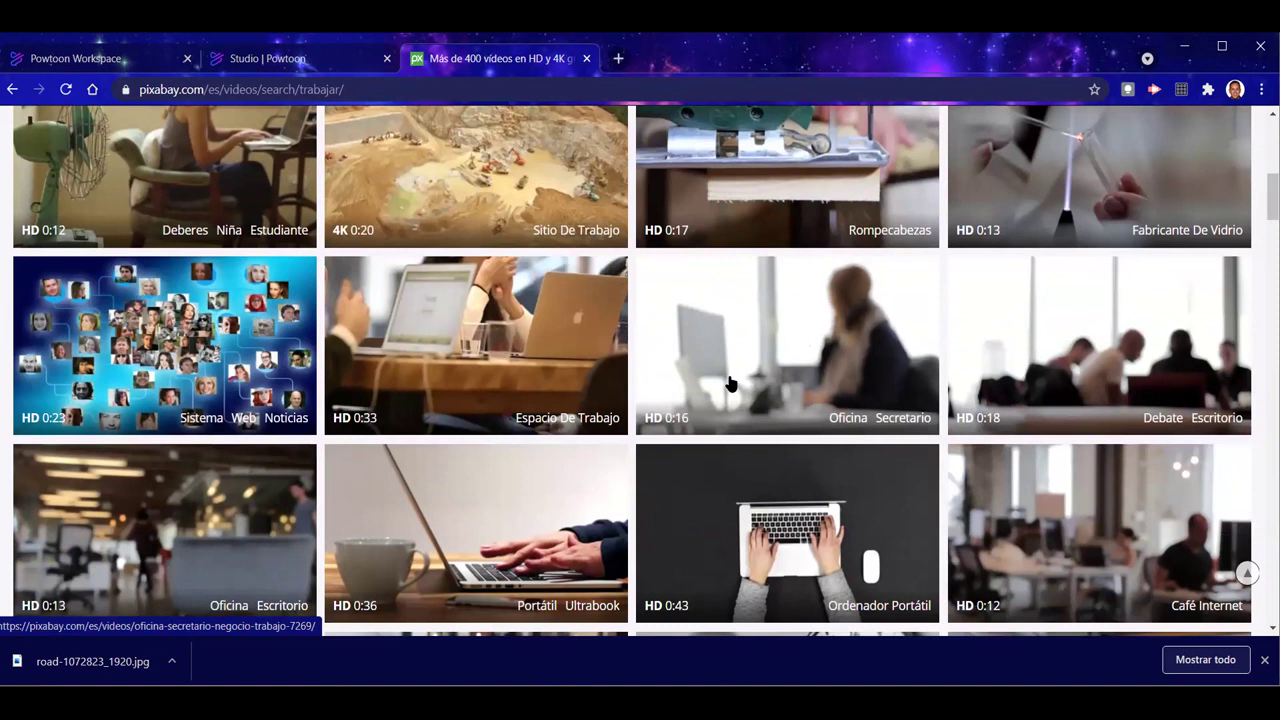
{"action": "left_click", "coordinate": [1113, 362]}
{"action": "scroll", "coordinate": [895, 469], "scroll_direction": "down", "scroll_amount": 1}
{"action": "scroll", "coordinate": [895, 469], "scroll_direction": "up", "scroll_amount": 1}
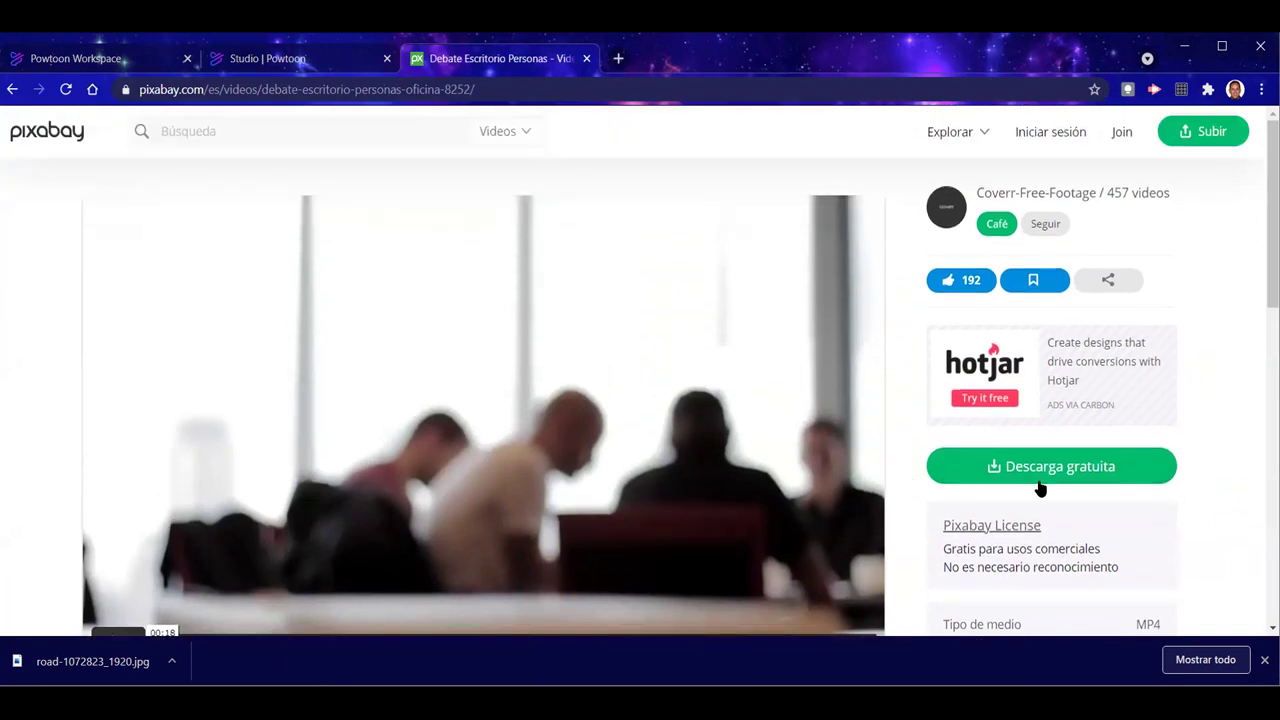
Download the office clip as a 1280×720 MP4 and save it to the desktop as Discussion - 8252
{"action": "left_click", "coordinate": [1044, 484]}
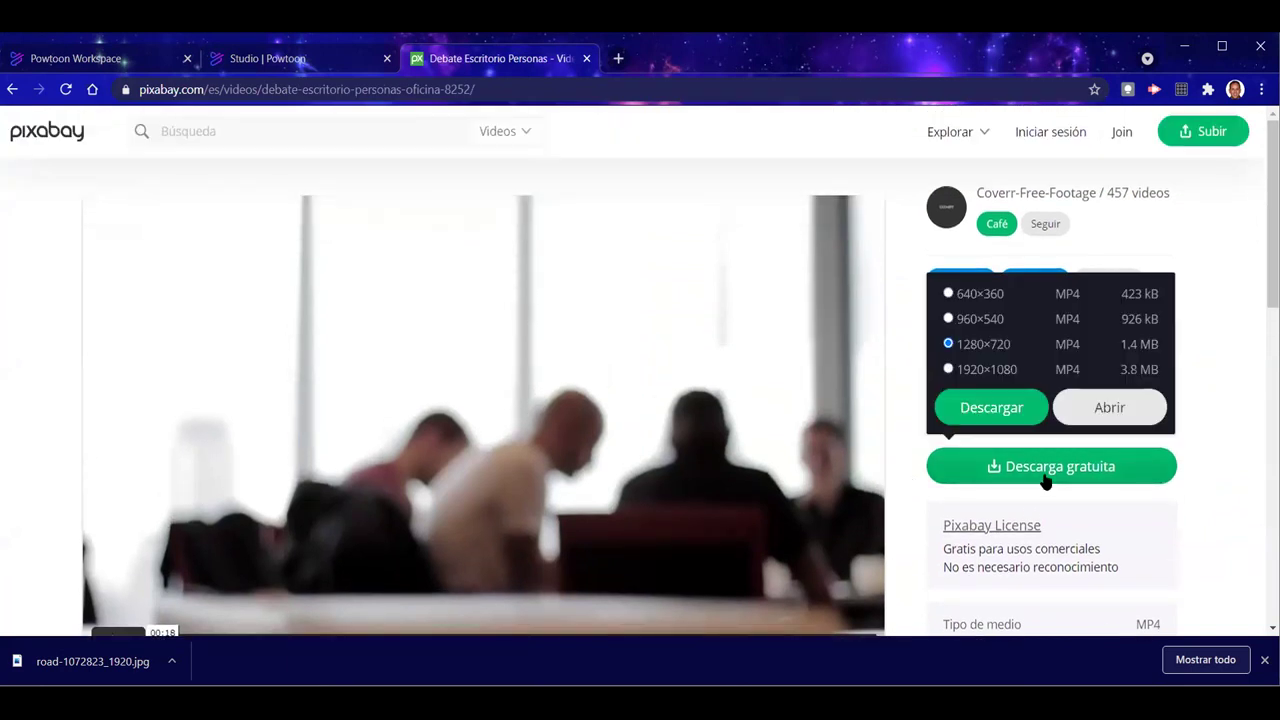
{"action": "left_click", "coordinate": [1000, 415]}
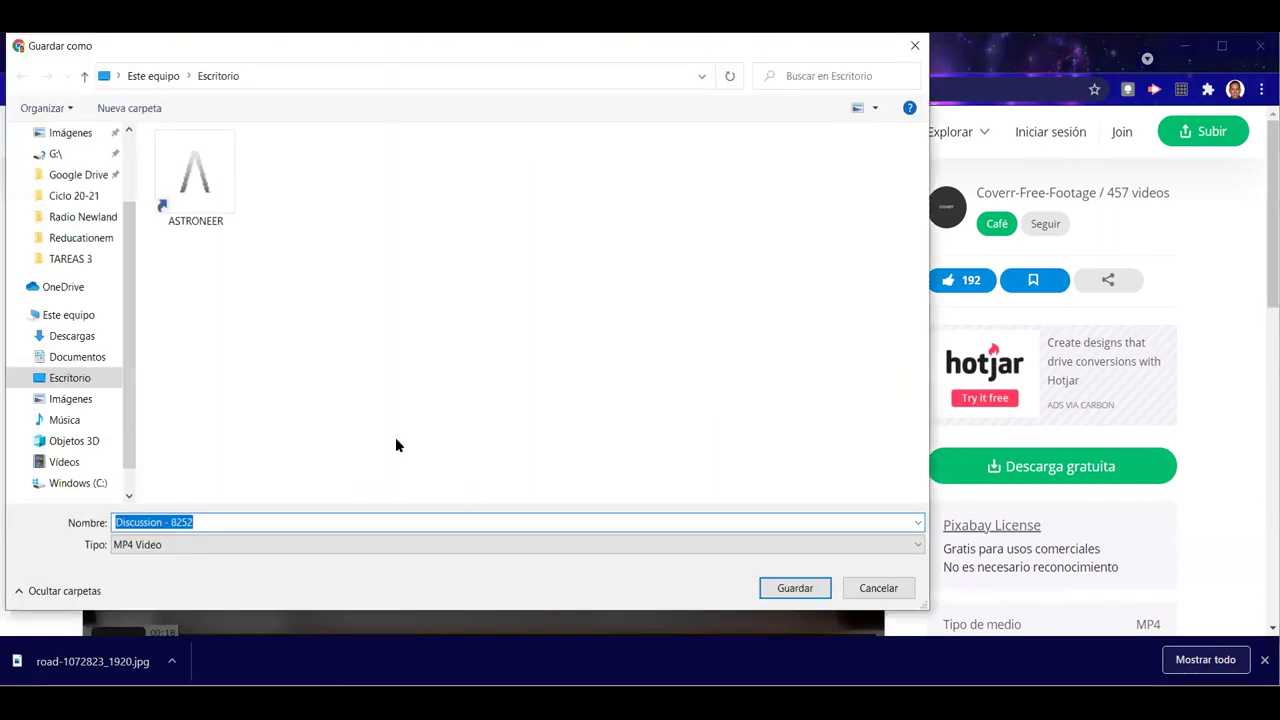
{"action": "left_click", "coordinate": [783, 590]}
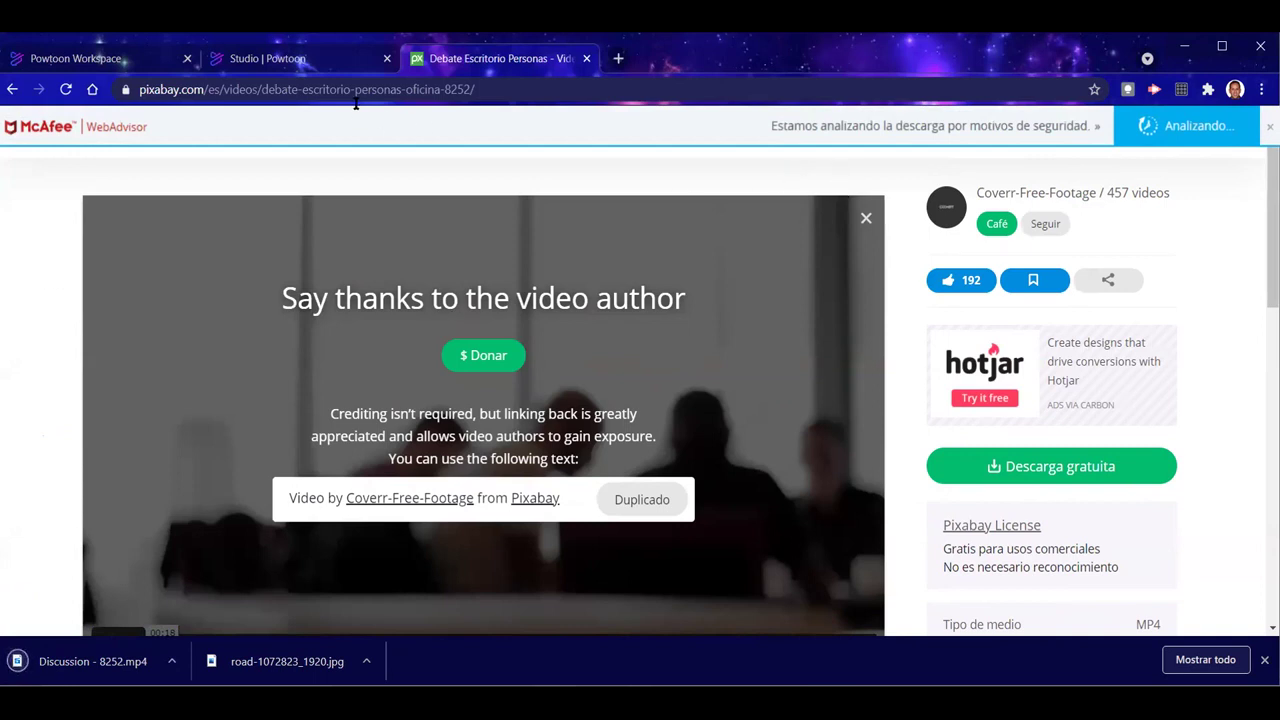
Return to the Powtoon Studio and upload Discussion - 8252 from the desktop as slide 5's background, replacing the existing video
{"action": "left_click", "coordinate": [288, 60]}
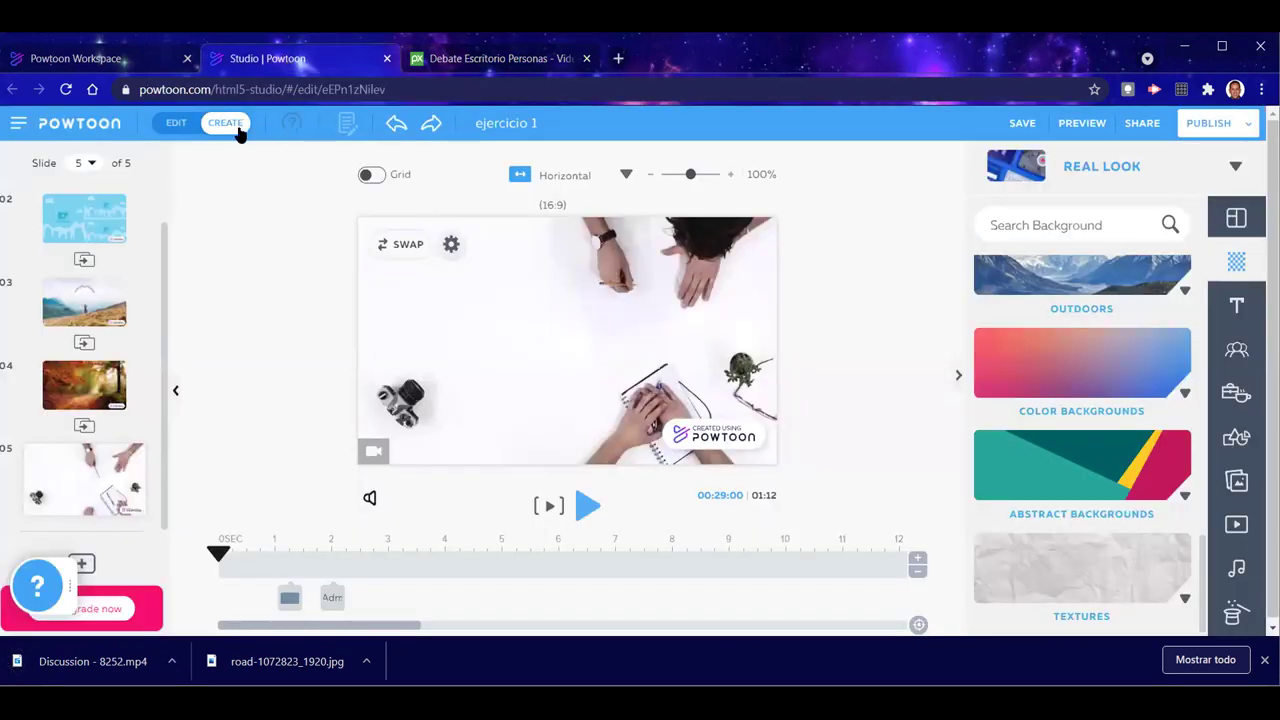
{"action": "scroll", "coordinate": [1110, 373], "scroll_direction": "up", "scroll_amount": 1}
{"action": "scroll", "coordinate": [1110, 373], "scroll_direction": "up", "scroll_amount": 5}
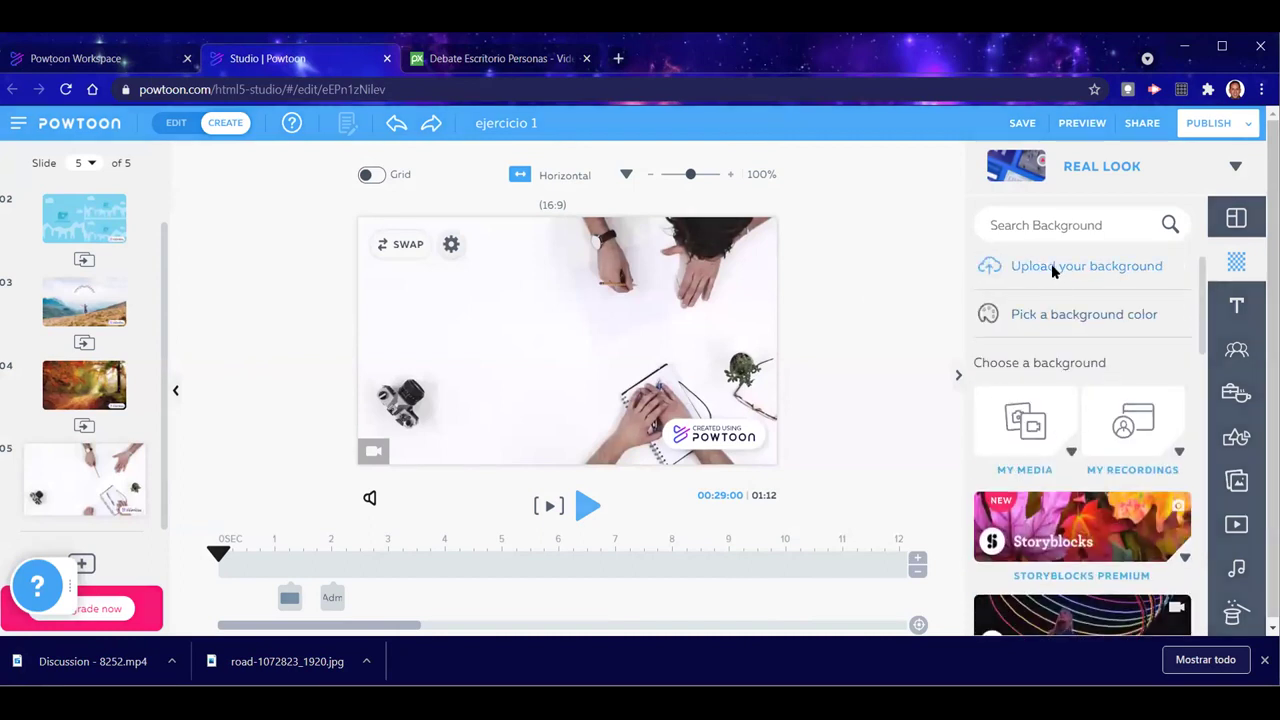
{"action": "left_click", "coordinate": [1052, 268]}
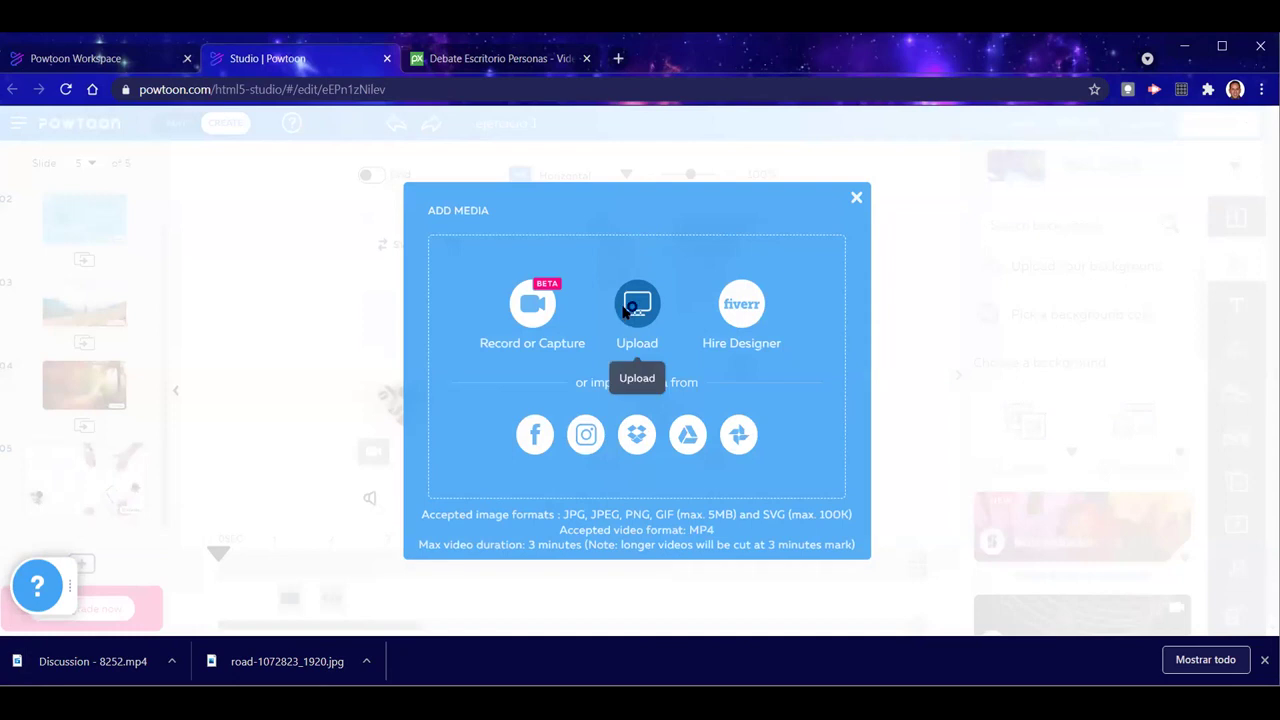
{"action": "left_click", "coordinate": [623, 312]}
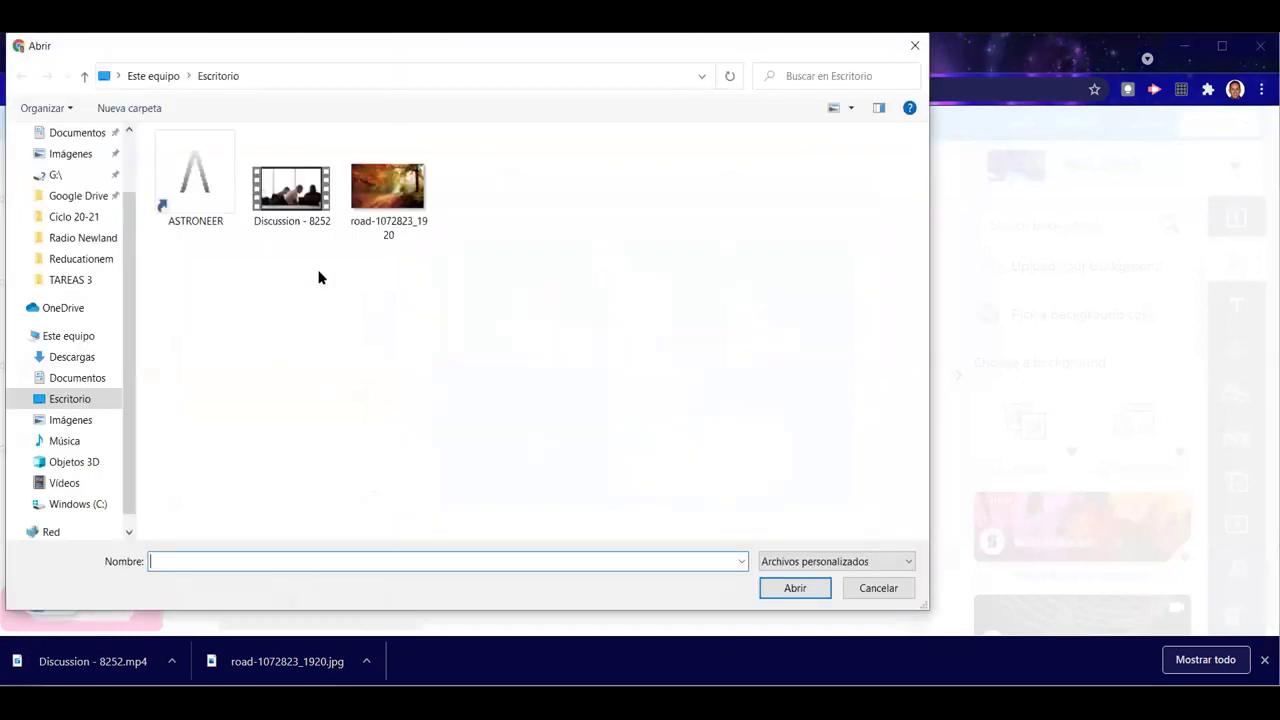
{"action": "left_click", "coordinate": [294, 212]}
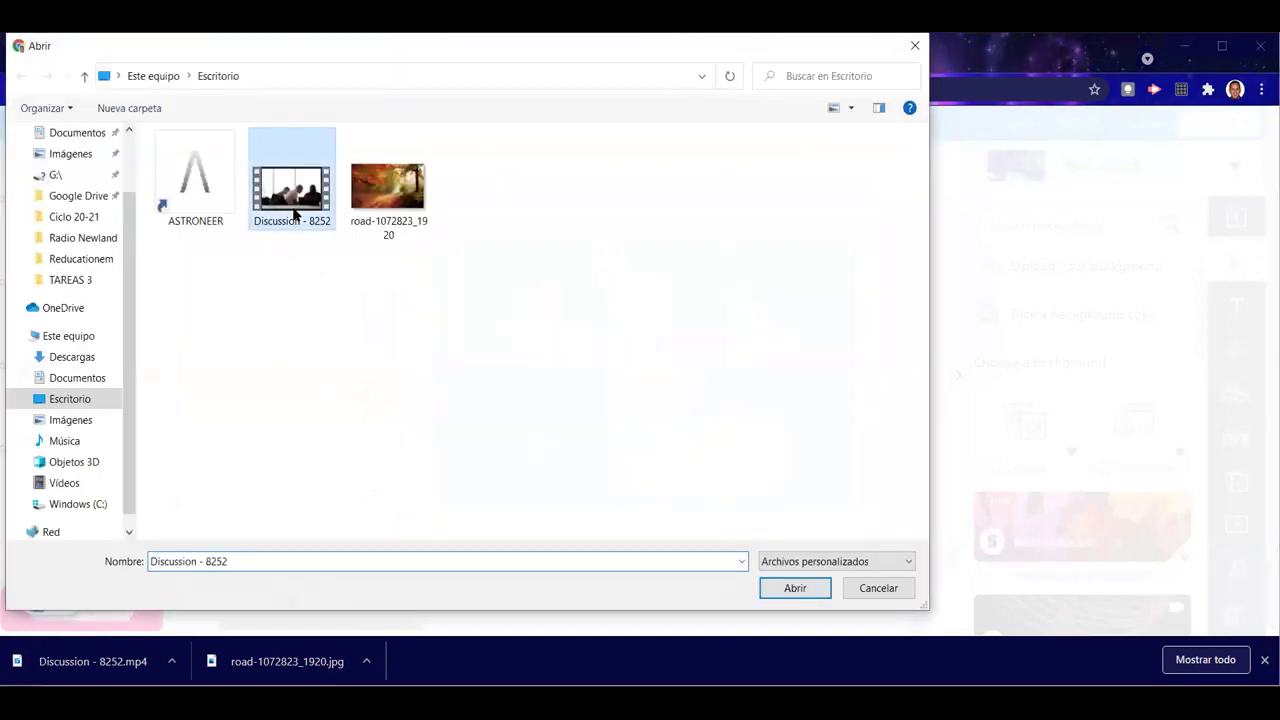
{"action": "left_click", "coordinate": [797, 588]}
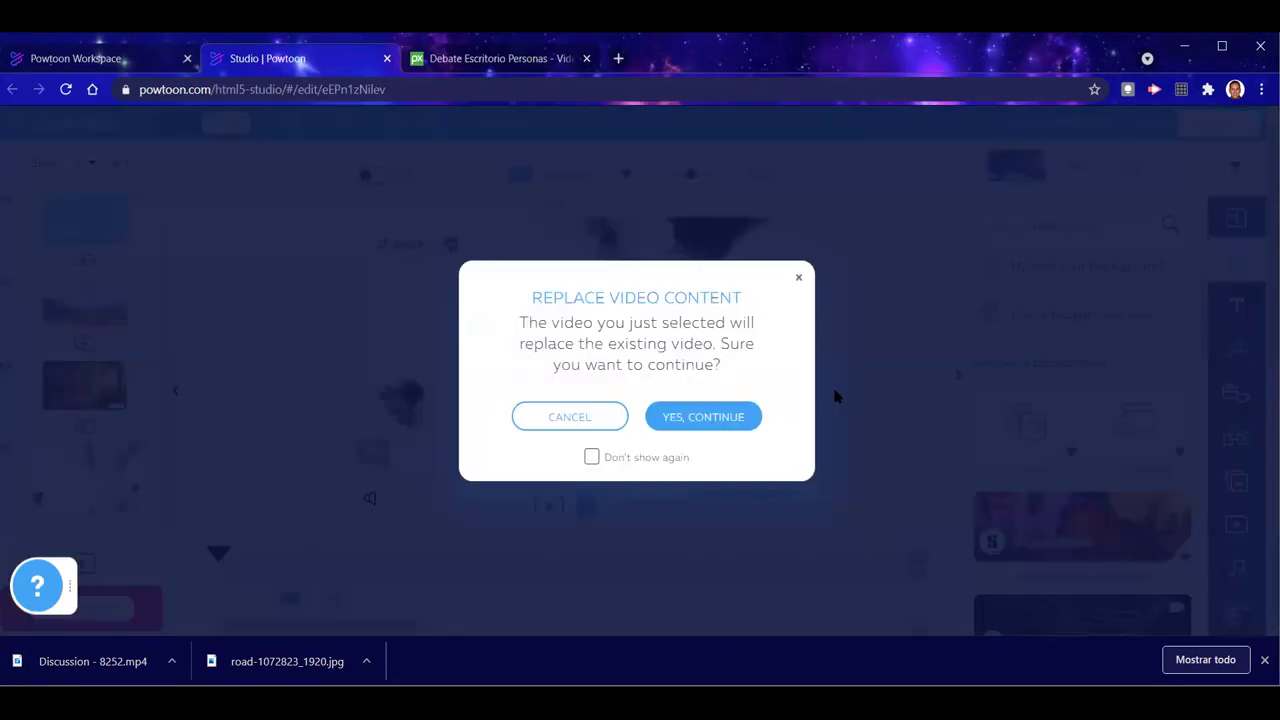
{"action": "left_click", "coordinate": [686, 424]}
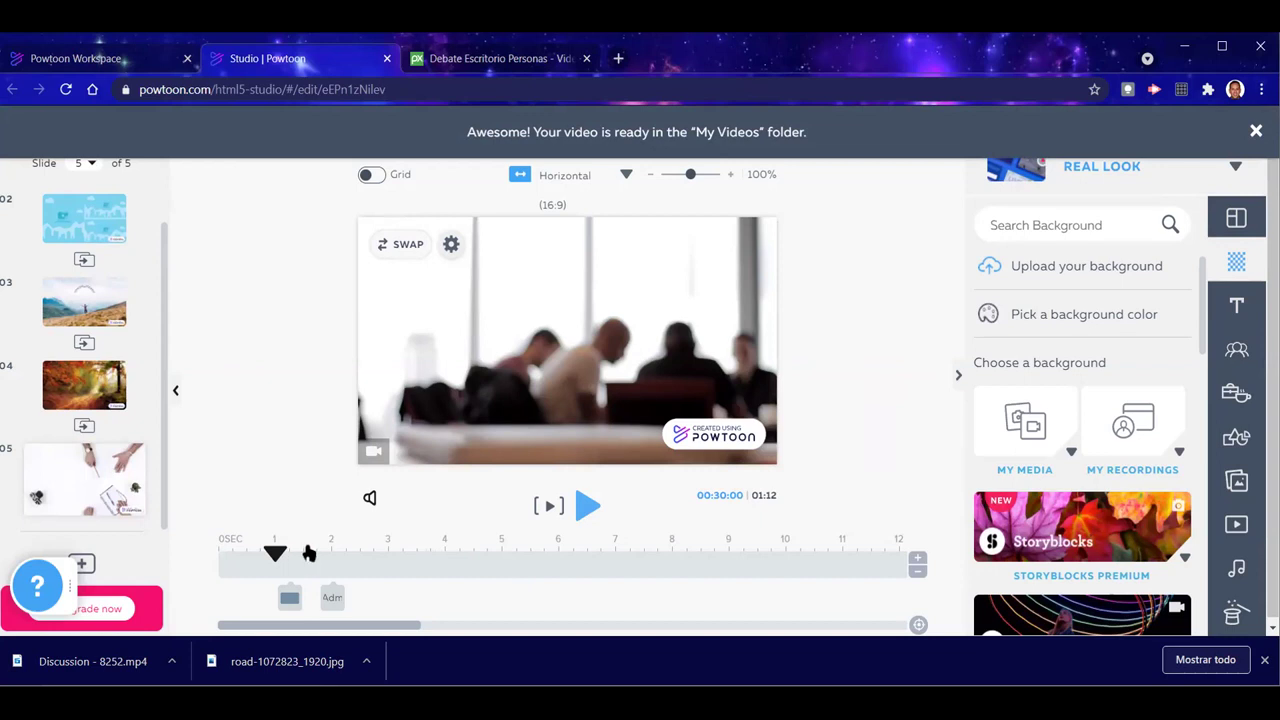
Play slide 5 from the start of its timeline to check the office video behind the animated title, then stop playback
{"action": "left_click_drag", "start_coordinate": [278, 555], "coordinate": [218, 555]}
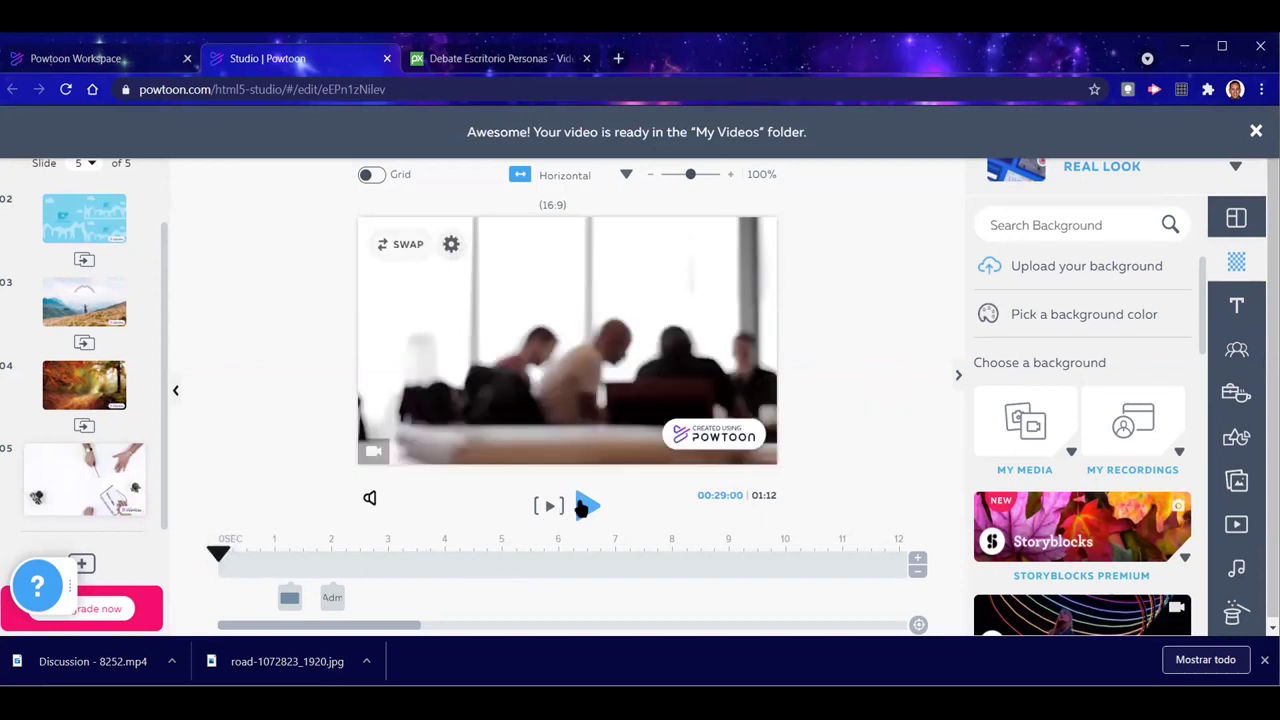
{"action": "left_click", "coordinate": [587, 505]}
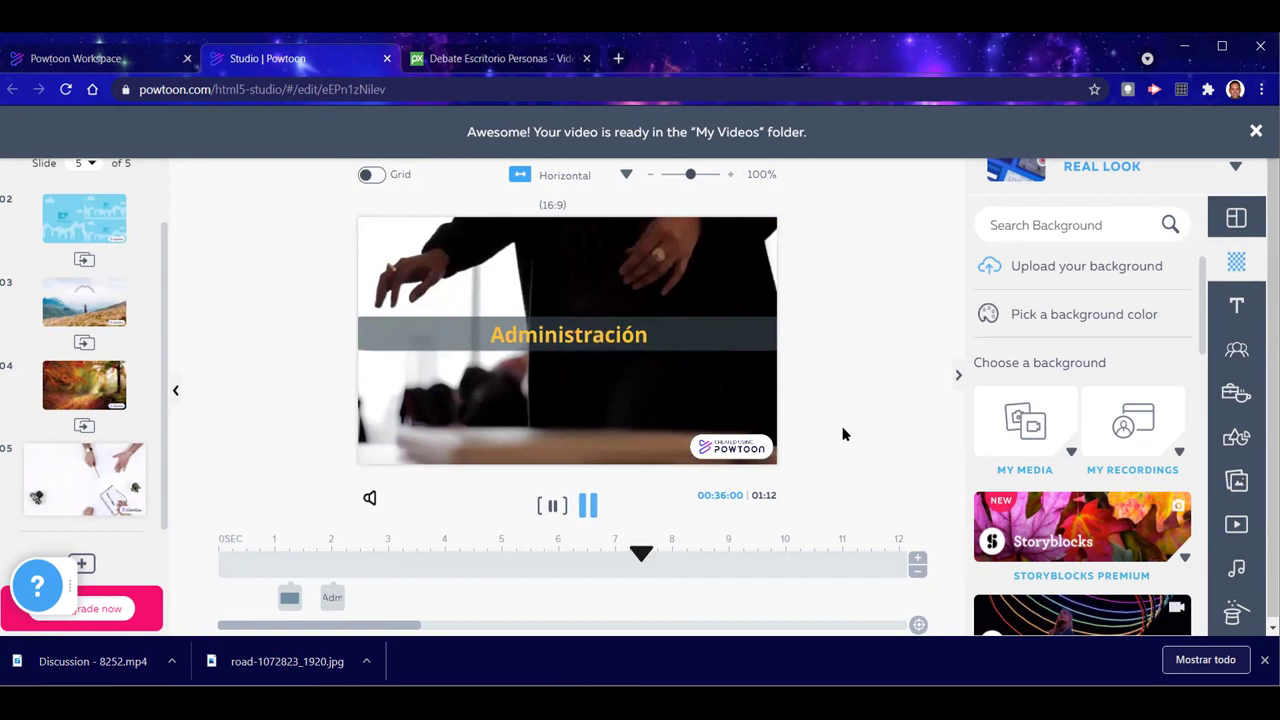
{"action": "left_click", "coordinate": [588, 507]}
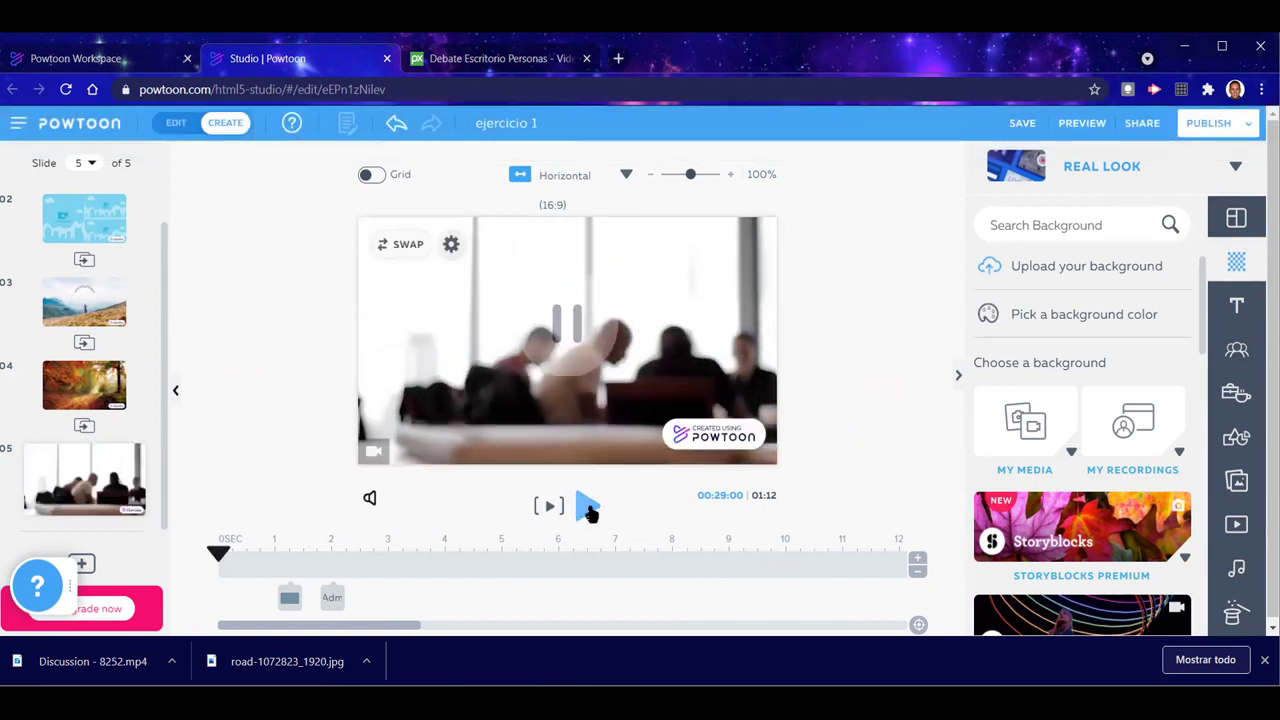
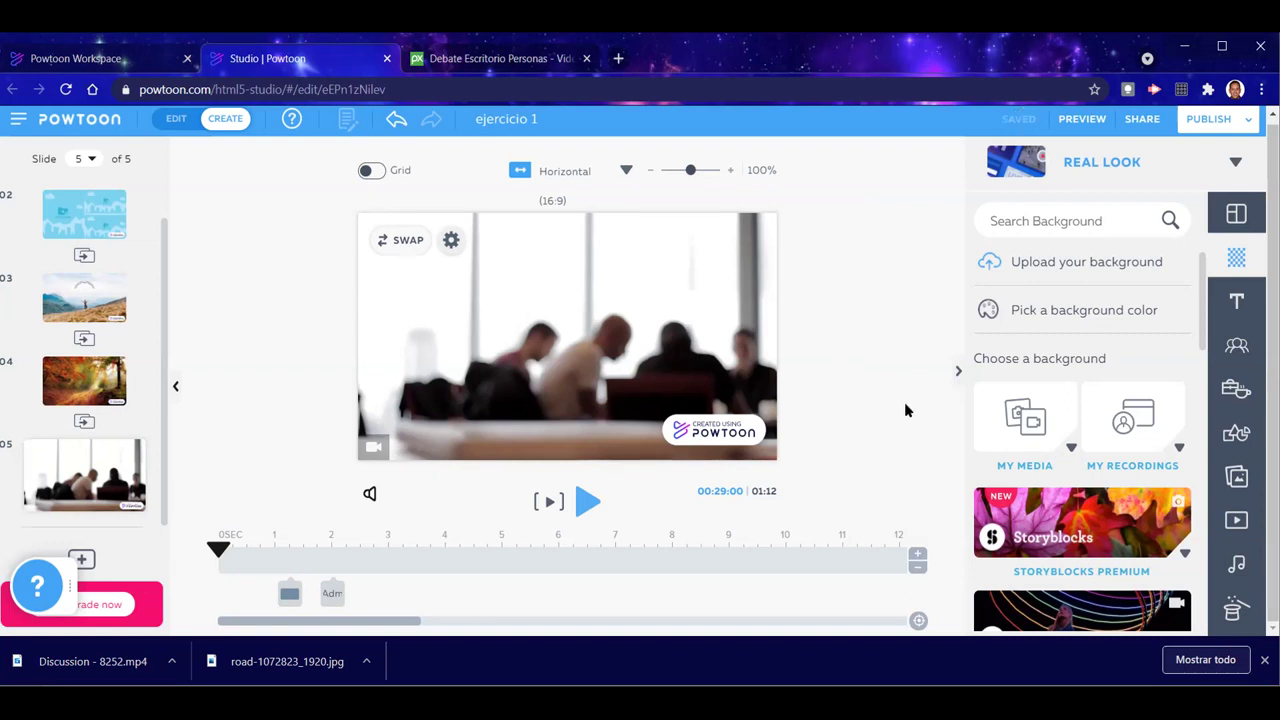
Add a body text to slide 5 reading "Escribir toda una tesis"
{"action": "left_click", "coordinate": [1238, 302]}
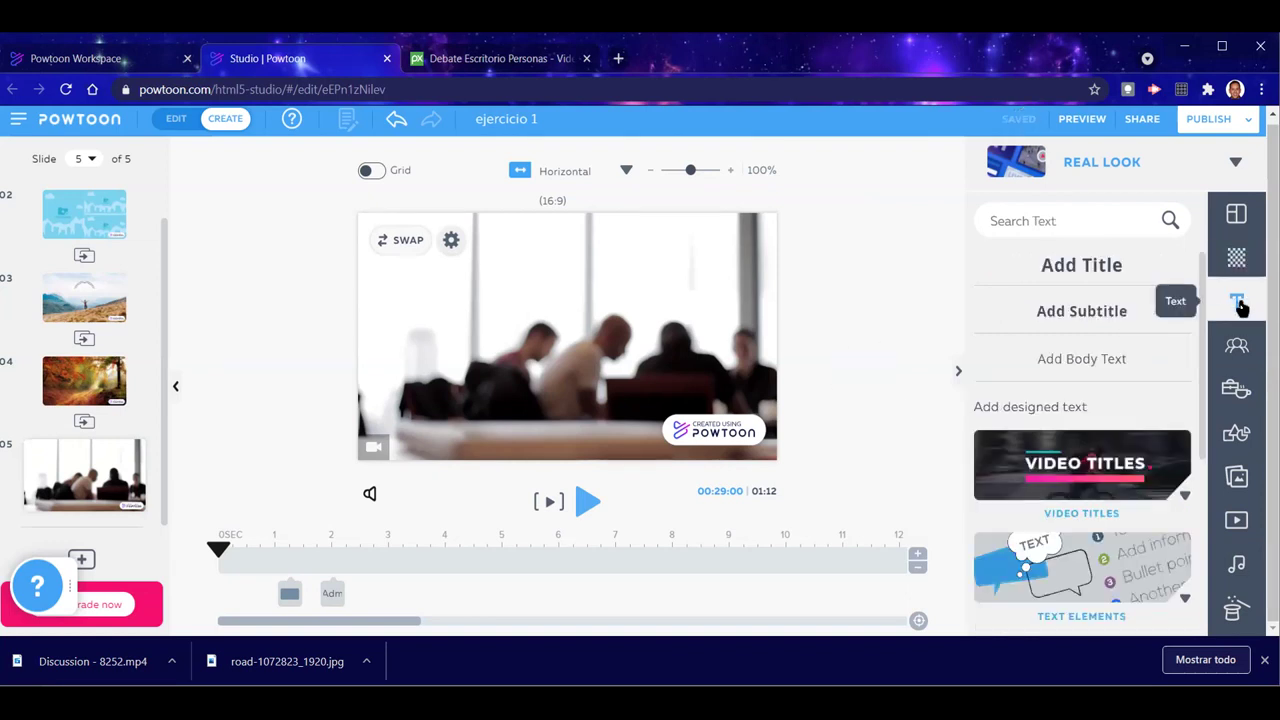
{"action": "left_click", "coordinate": [1071, 366]}
{"action": "double_click", "coordinate": [567, 336]}
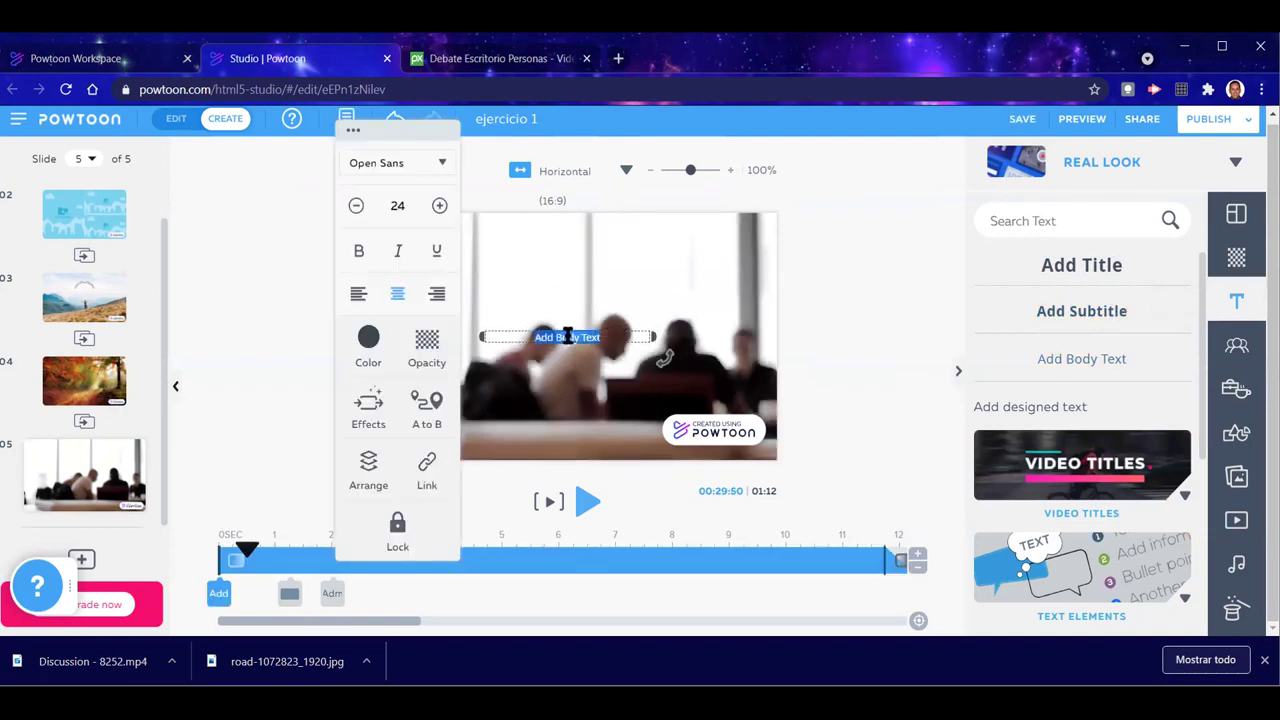
{"action": "key", "text": "BackSpace"}
{"action": "type", "text": "Este es un texto"}
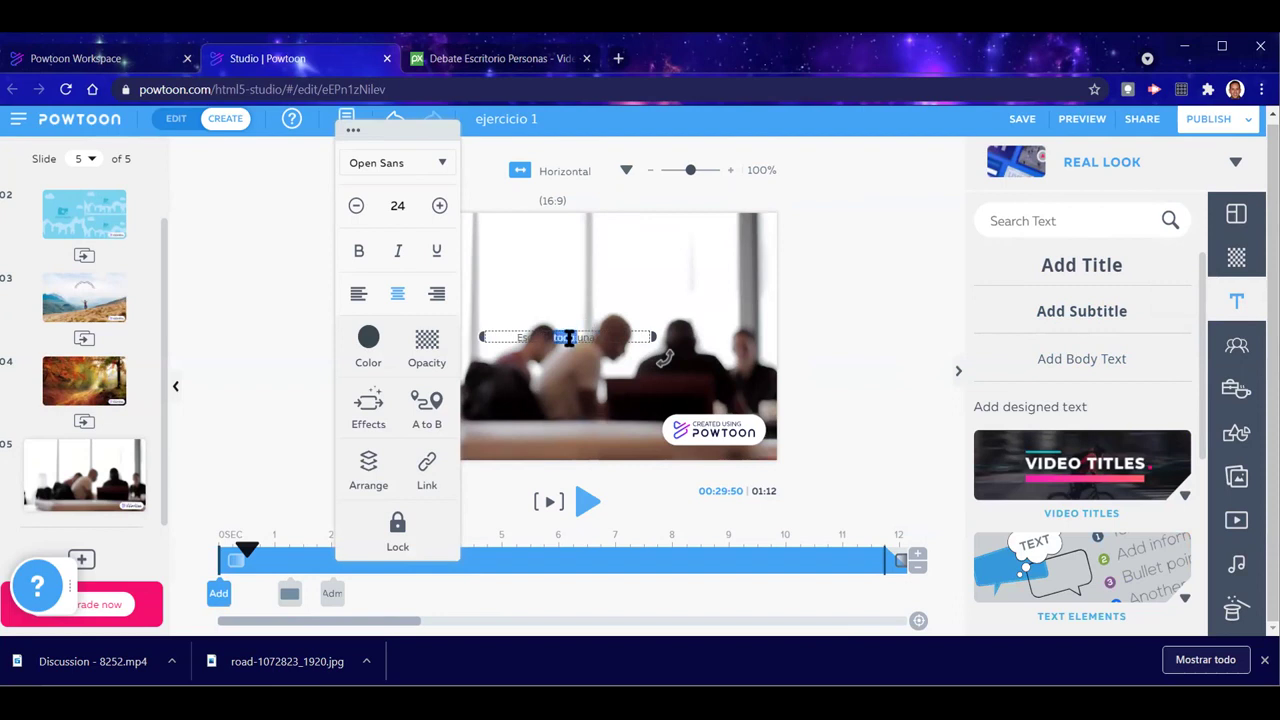
Try the body text's alignments, leave it left-aligned and move it near the slide's upper edge
{"action": "double_click", "coordinate": [567, 336]}
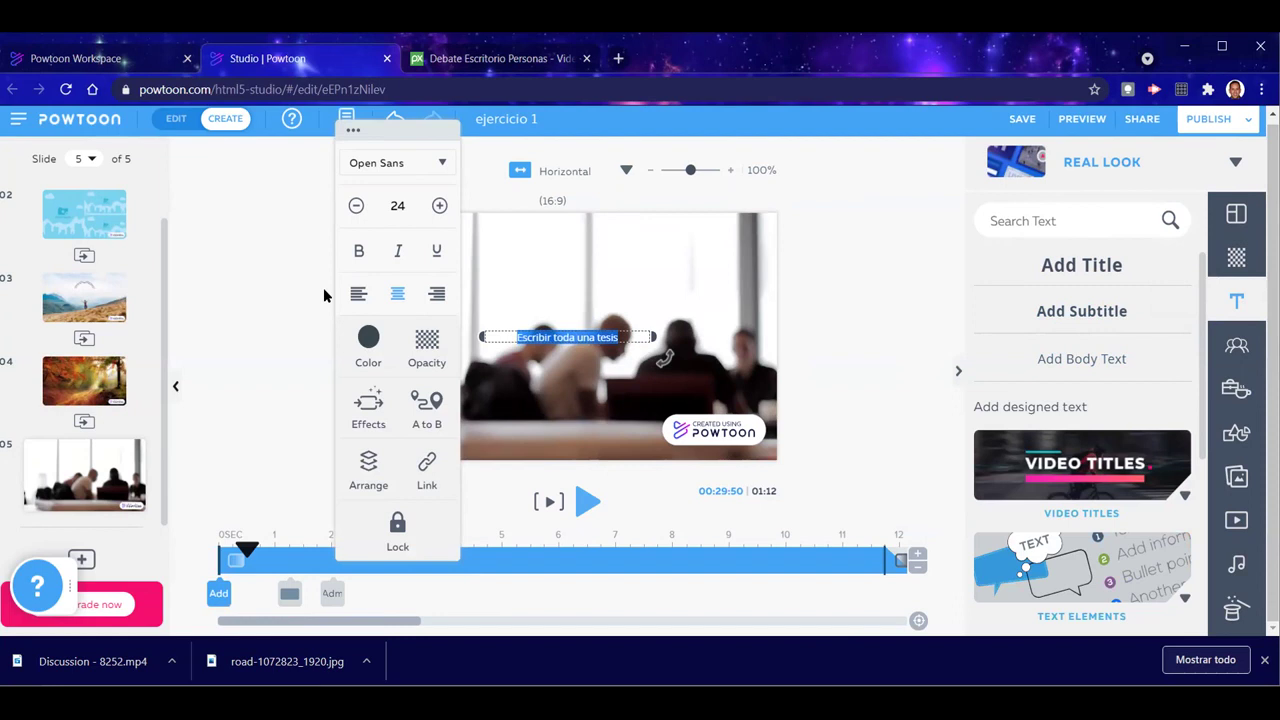
{"action": "left_click", "coordinate": [357, 294]}
{"action": "left_click", "coordinate": [436, 296]}
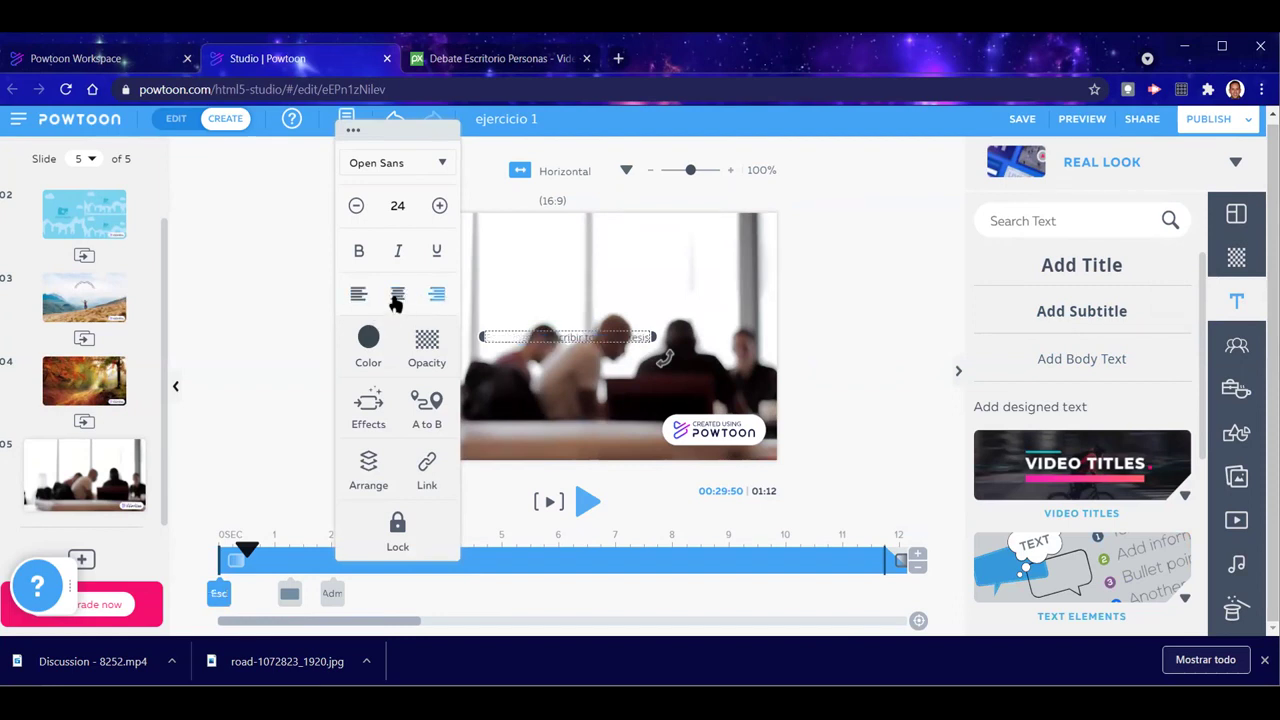
{"action": "left_click", "coordinate": [357, 294]}
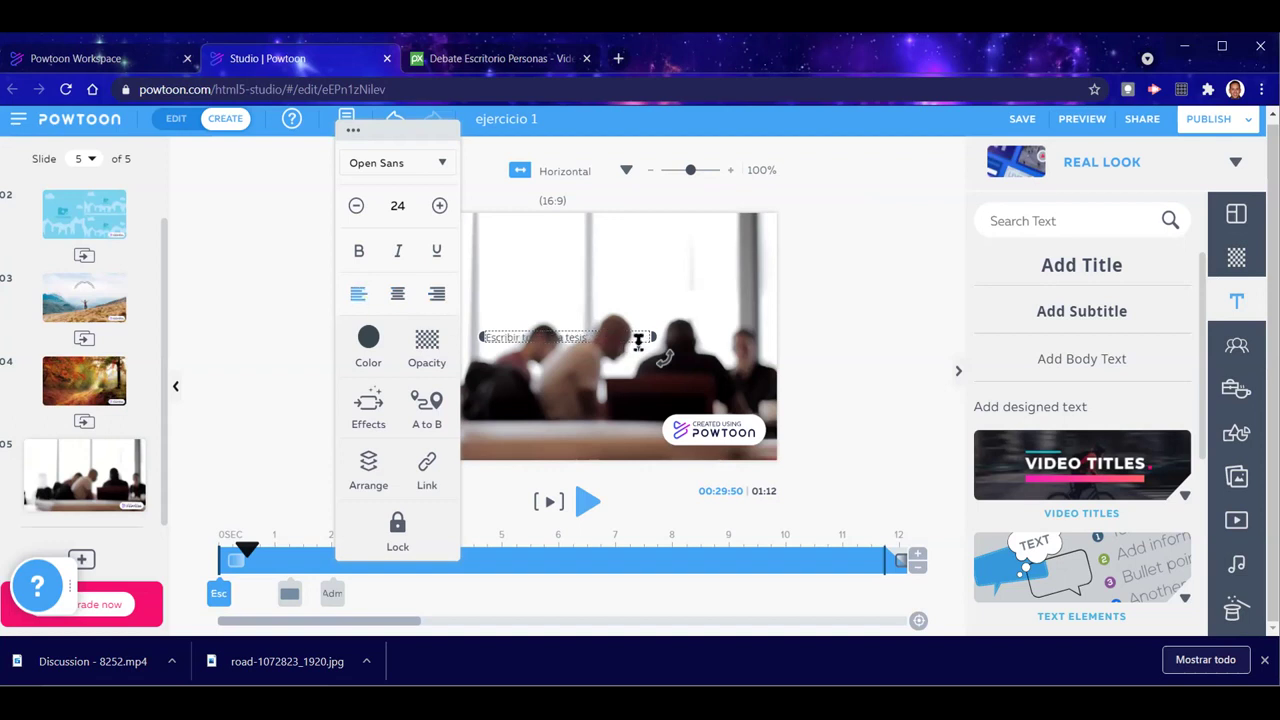
{"action": "left_click_drag", "start_coordinate": [637, 331], "coordinate": [658, 228]}
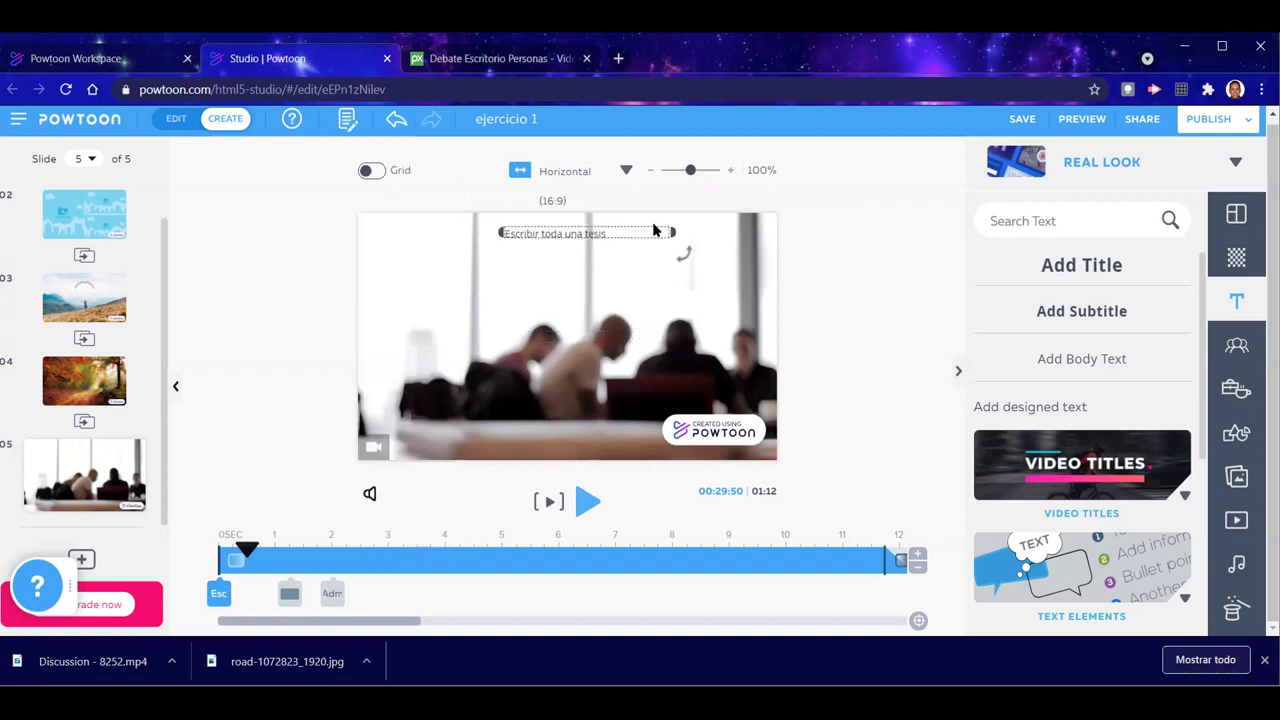
{"action": "left_click", "coordinate": [828, 281]}
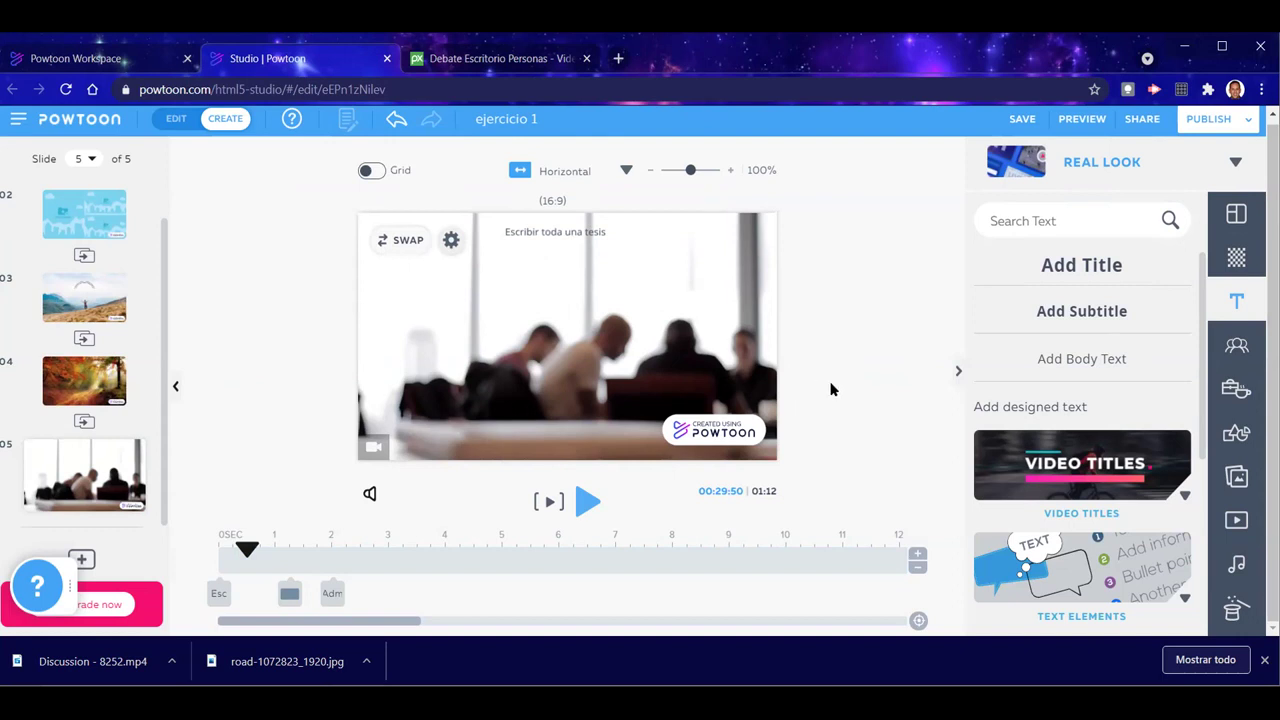
Delete the "Escribir toda una tesis" body text from slide 5
{"action": "left_click", "coordinate": [566, 232]}
{"action": "left_click", "coordinate": [844, 297]}
{"action": "left_click", "coordinate": [571, 227]}
{"action": "key", "text": "Delete"}
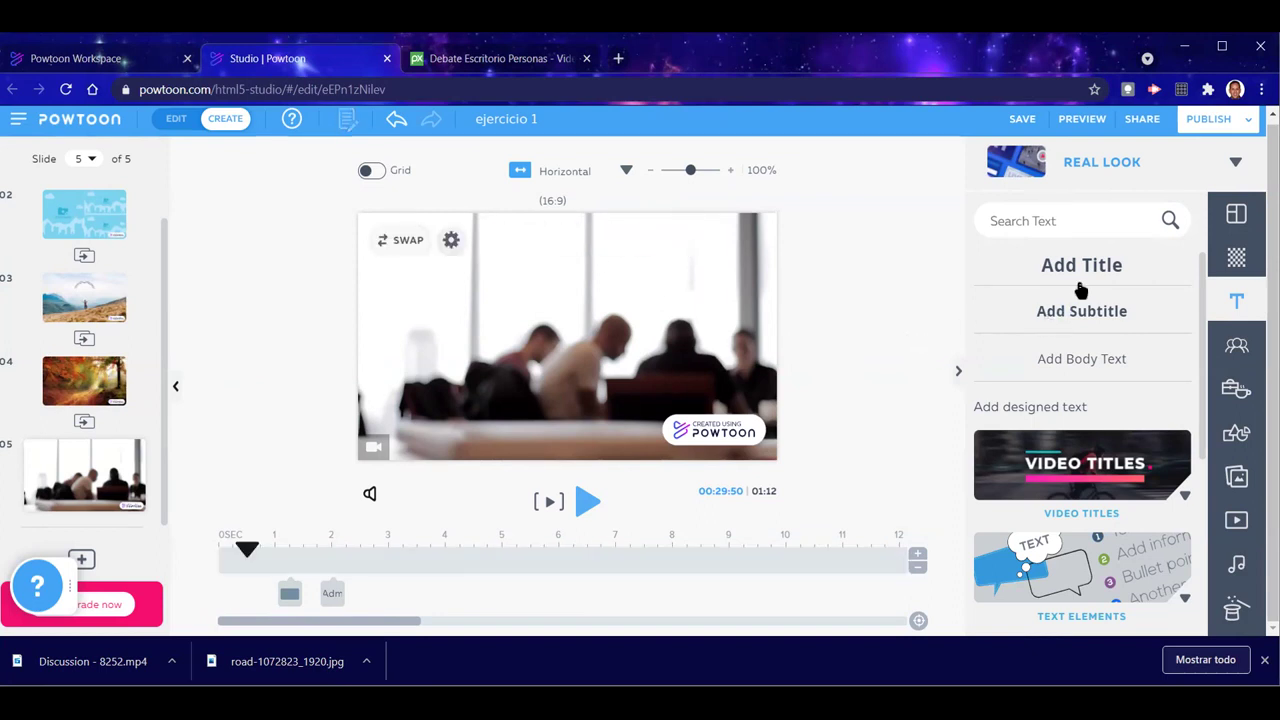
Add a blank slide 6 and insert a title text slightly above the slide's centre
{"action": "left_click", "coordinate": [82, 562]}
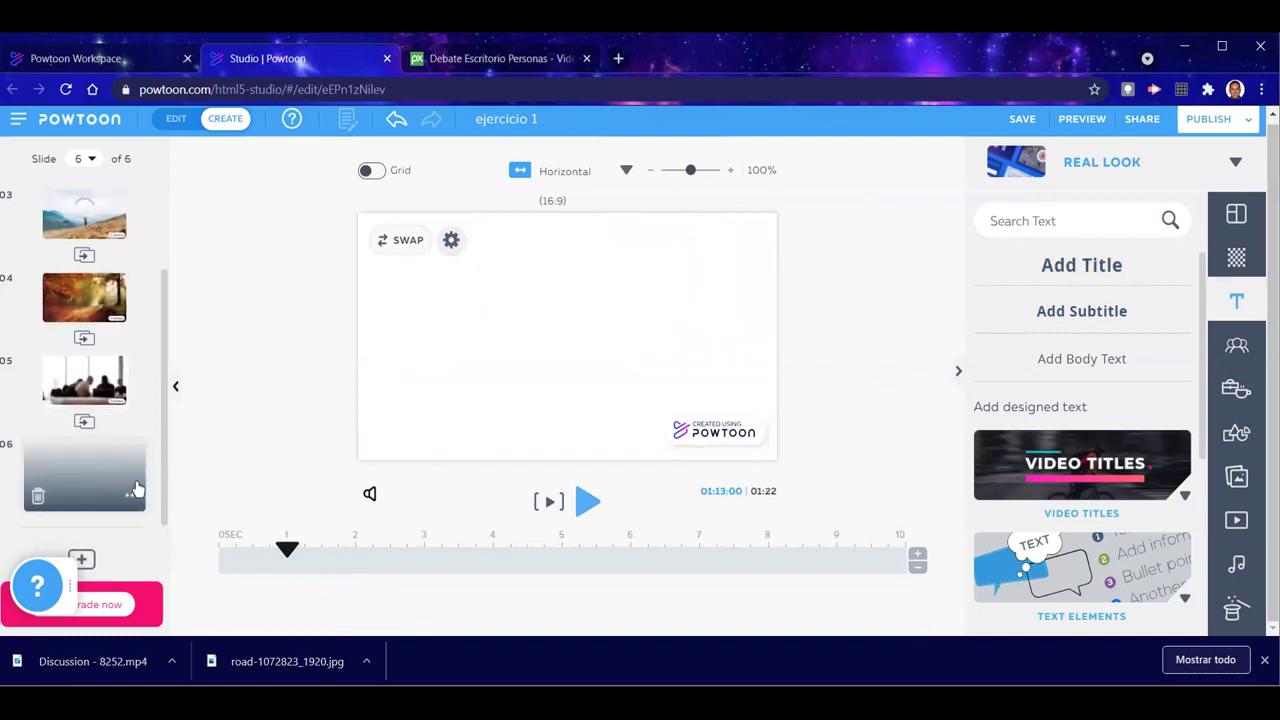
{"action": "left_click", "coordinate": [1082, 266]}
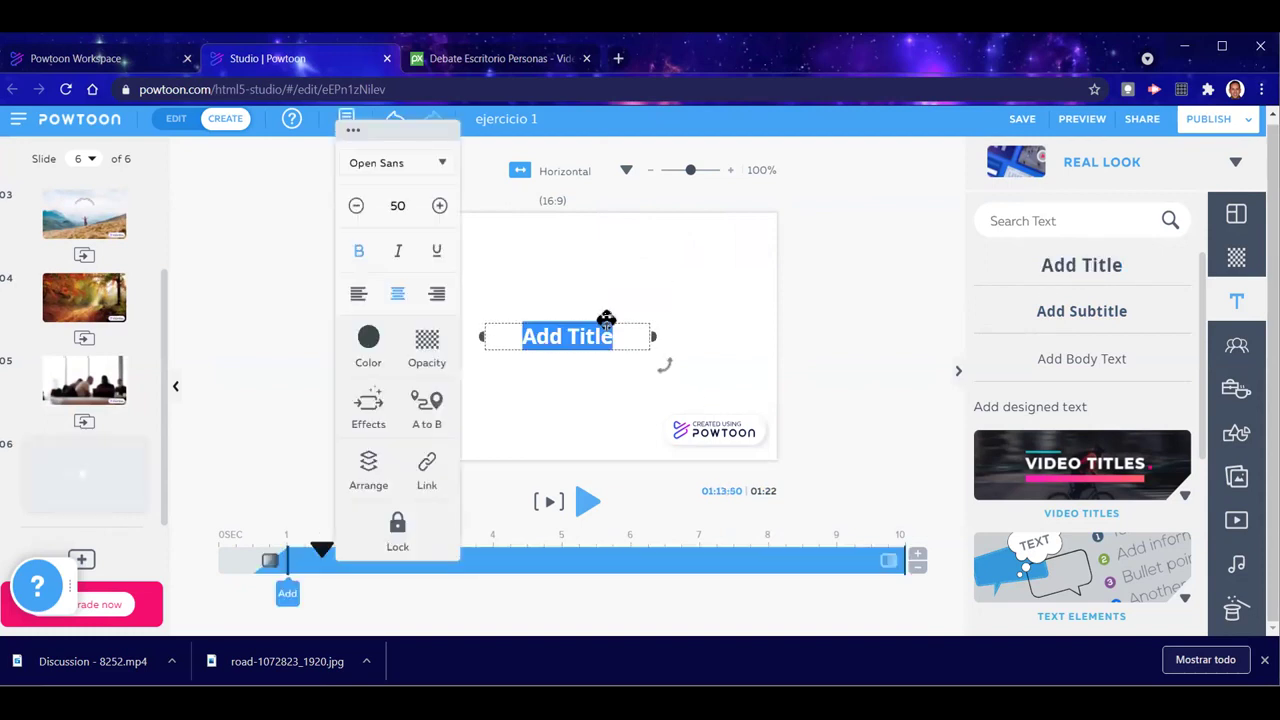
{"action": "left_click_drag", "start_coordinate": [600, 335], "coordinate": [603, 235]}
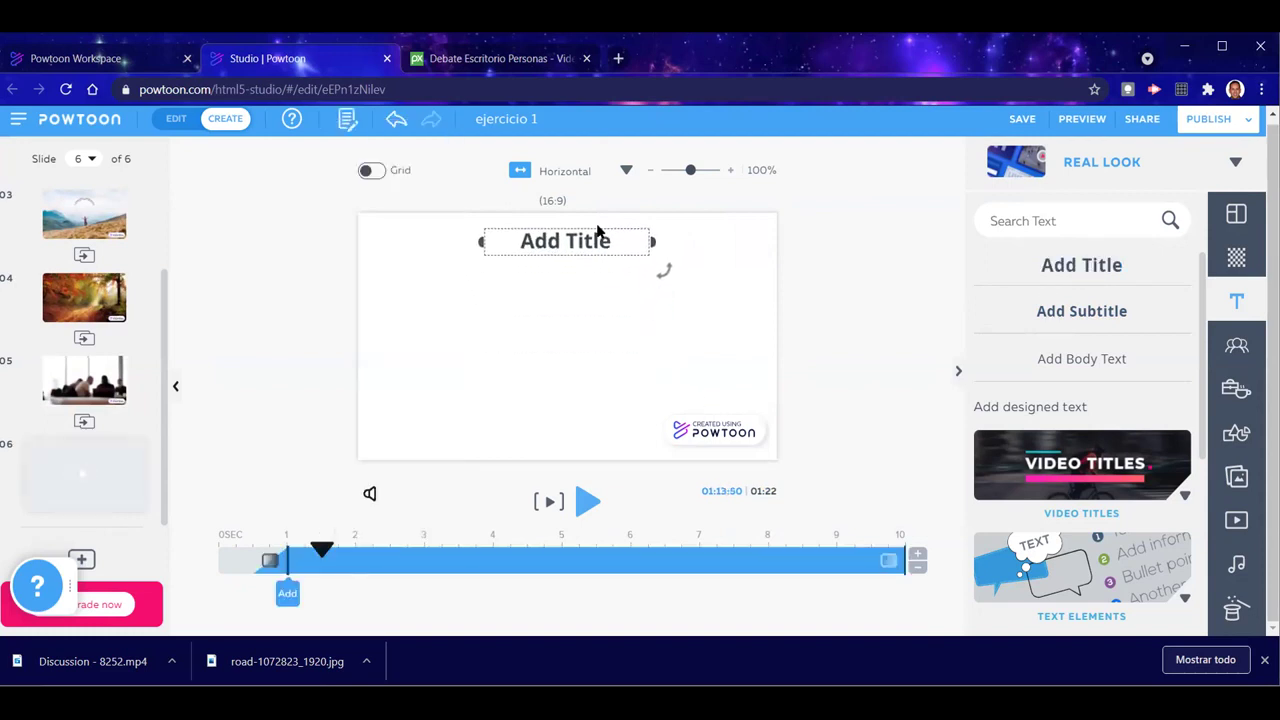
{"action": "left_click", "coordinate": [514, 286]}
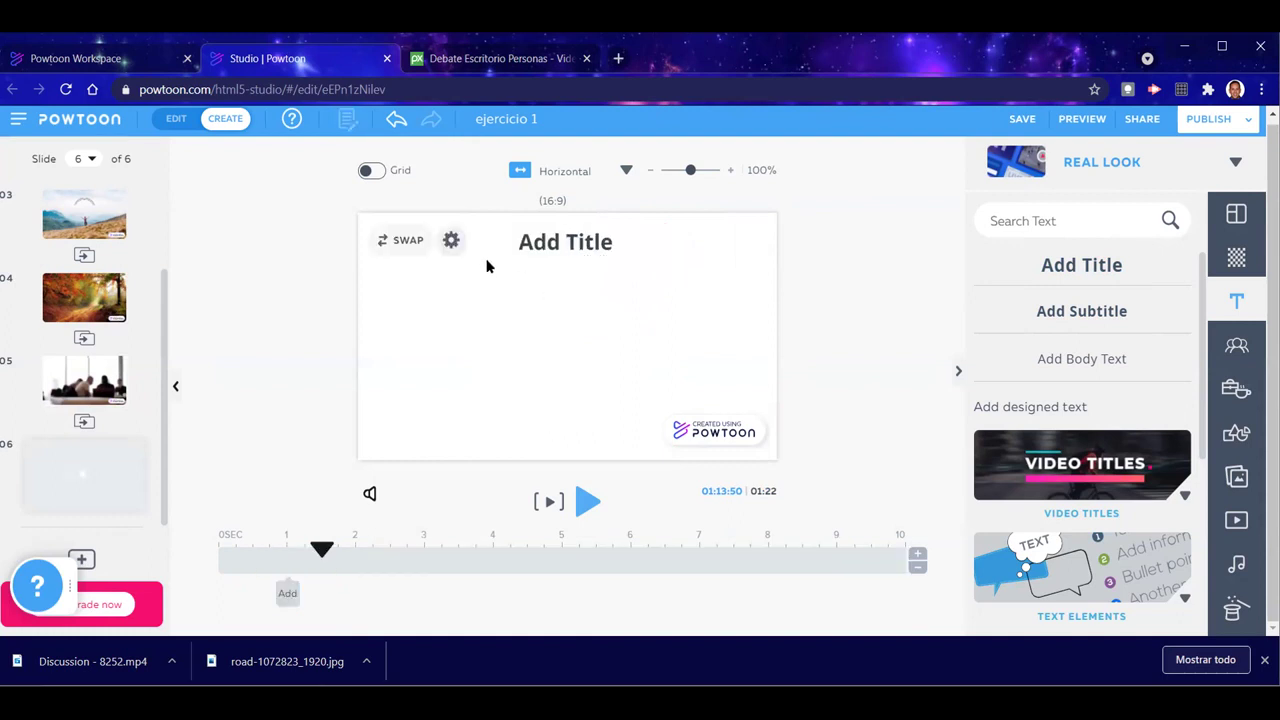
{"action": "left_click", "coordinate": [527, 247]}
{"action": "left_click", "coordinate": [606, 297]}
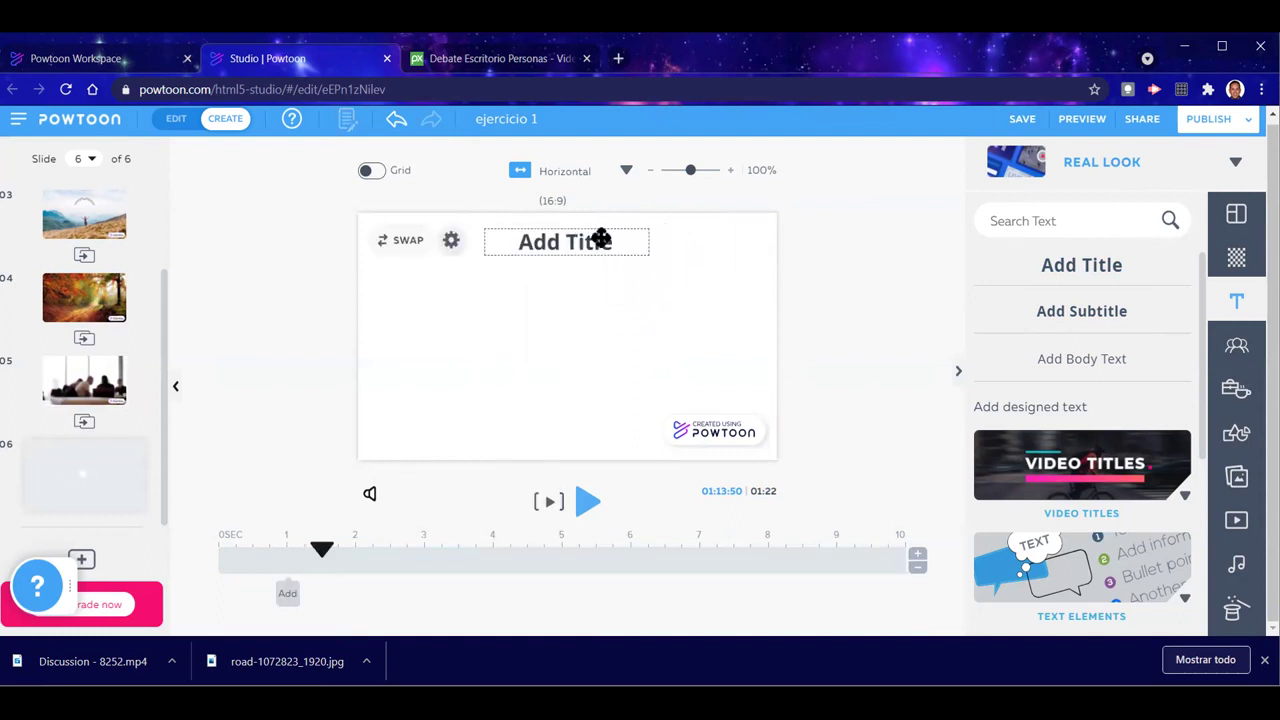
{"action": "left_click_drag", "start_coordinate": [611, 231], "coordinate": [611, 297]}
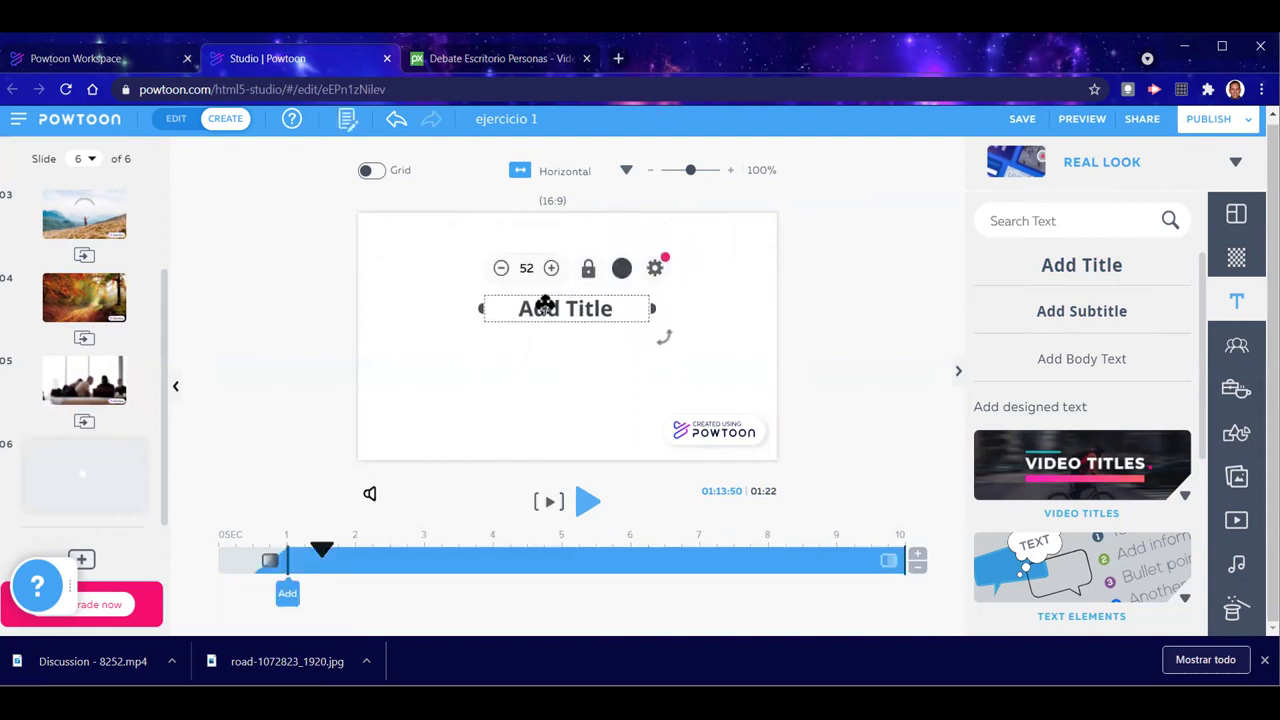
Change slide 6's title to "Historia del Arte" and move it near the slide's upper edge
{"action": "double_click", "coordinate": [545, 305]}
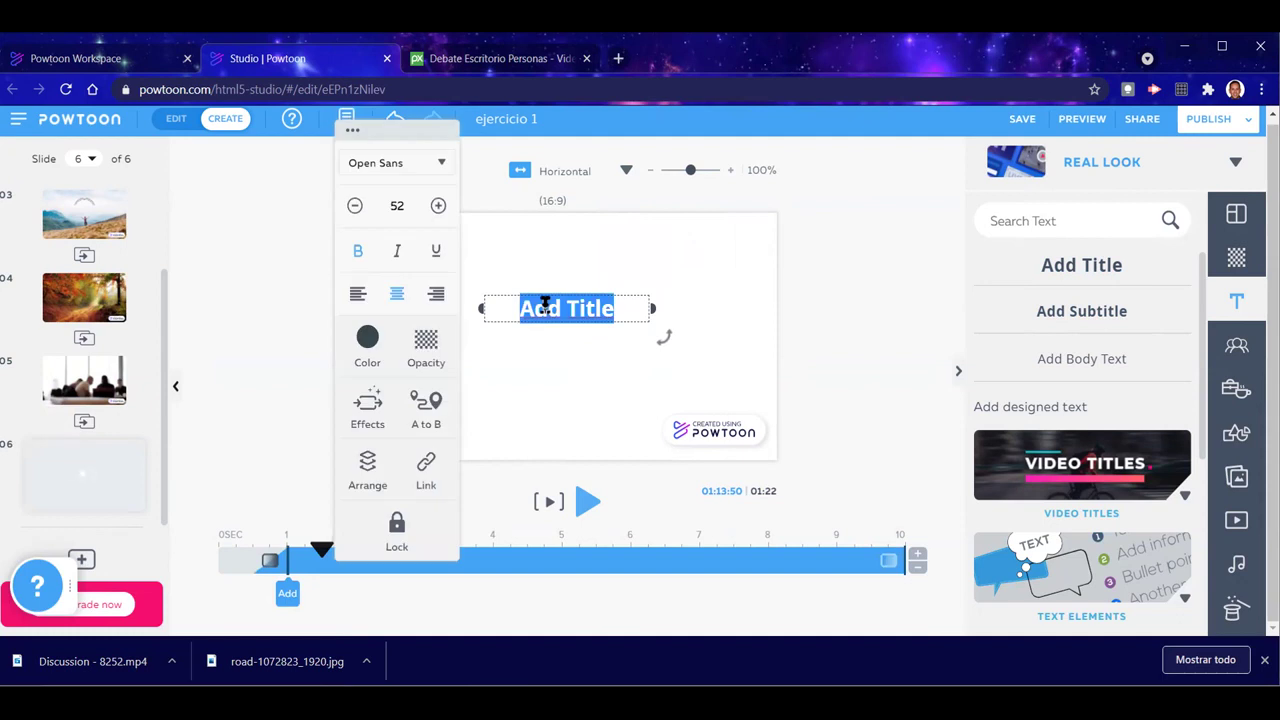
{"action": "type", "text": "Histor"}
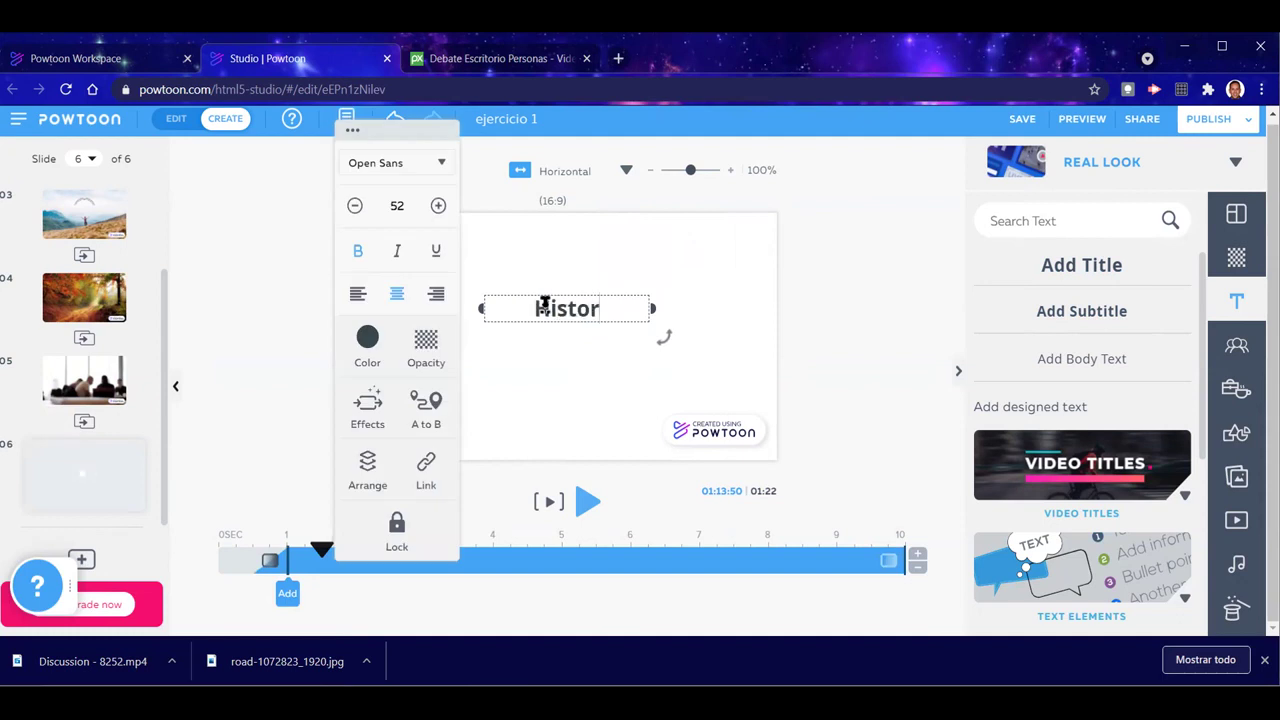
{"action": "type", "text": "ia del Arte"}
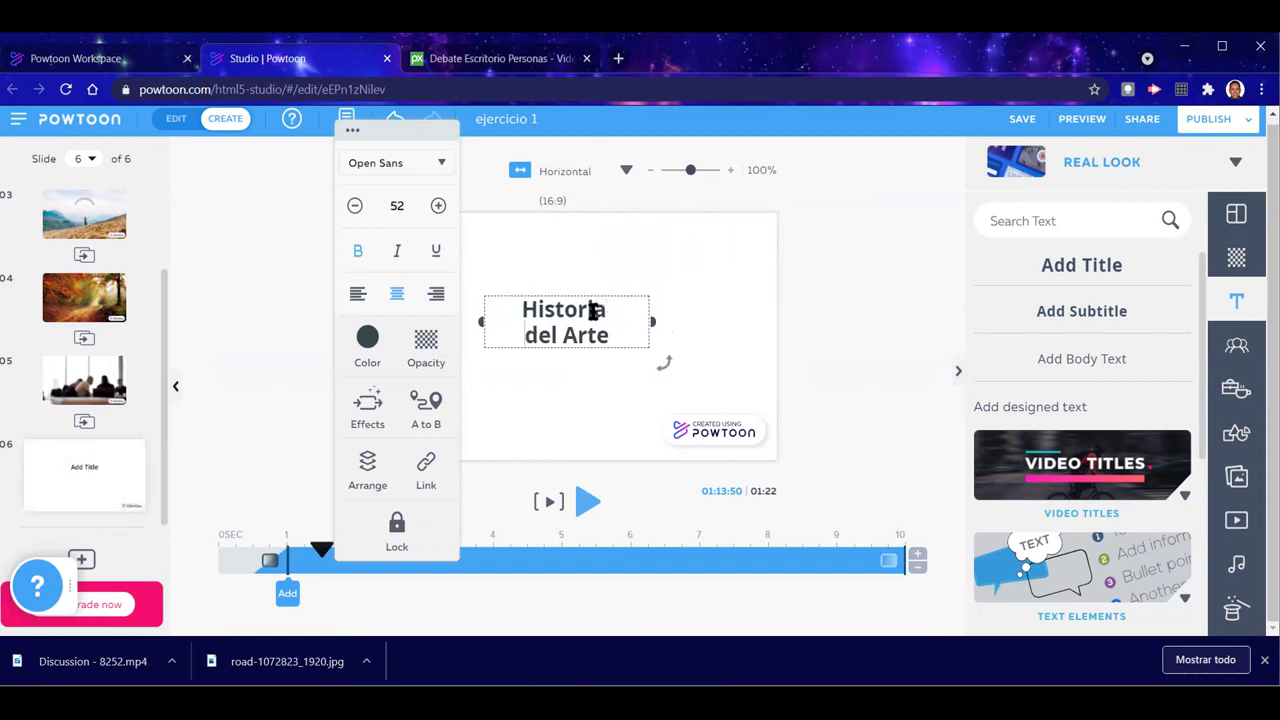
{"action": "left_click", "coordinate": [605, 239]}
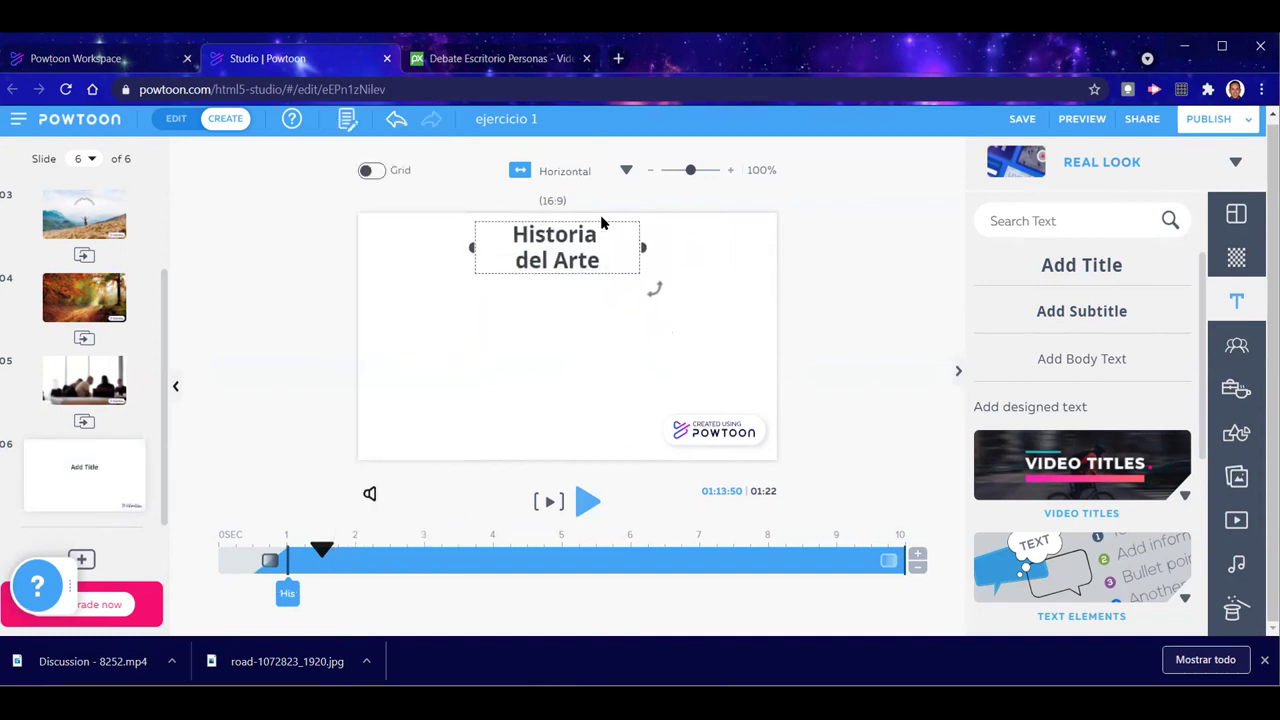
{"action": "left_click", "coordinate": [762, 358]}
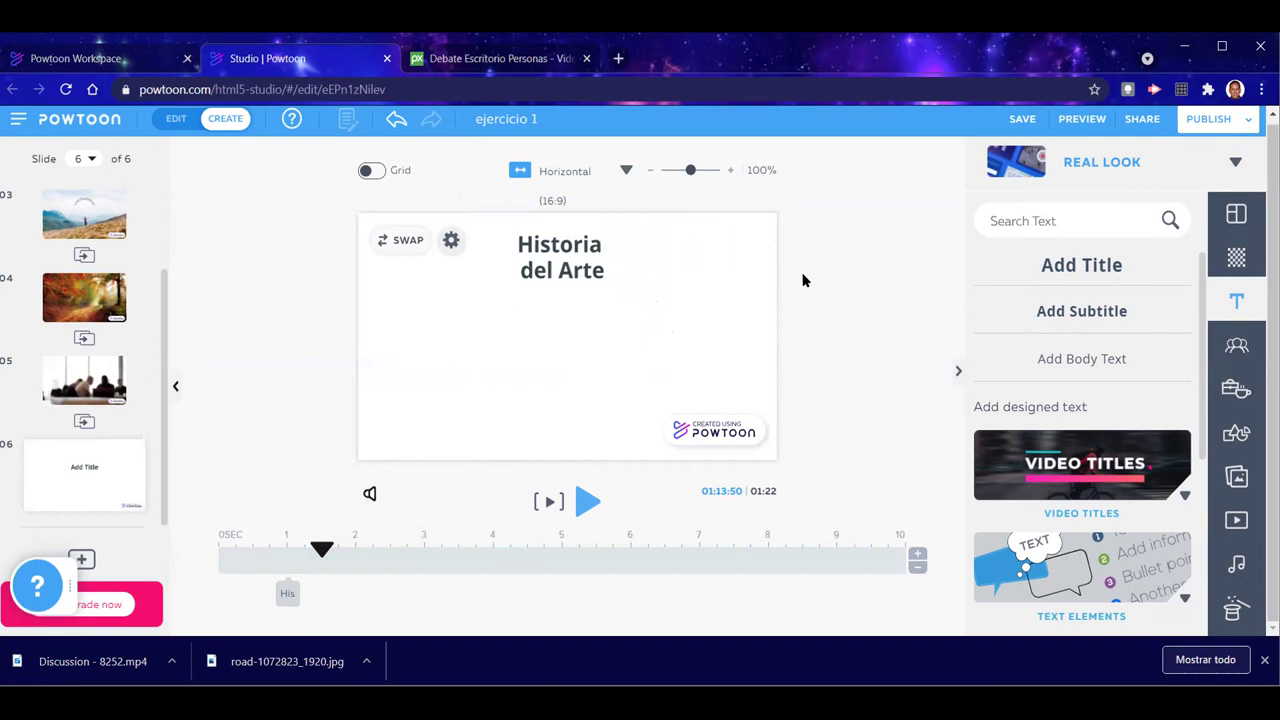
Set the "Historia del Arte" title's enter effect to the Female 01 writing hand
{"action": "left_click", "coordinate": [562, 256]}
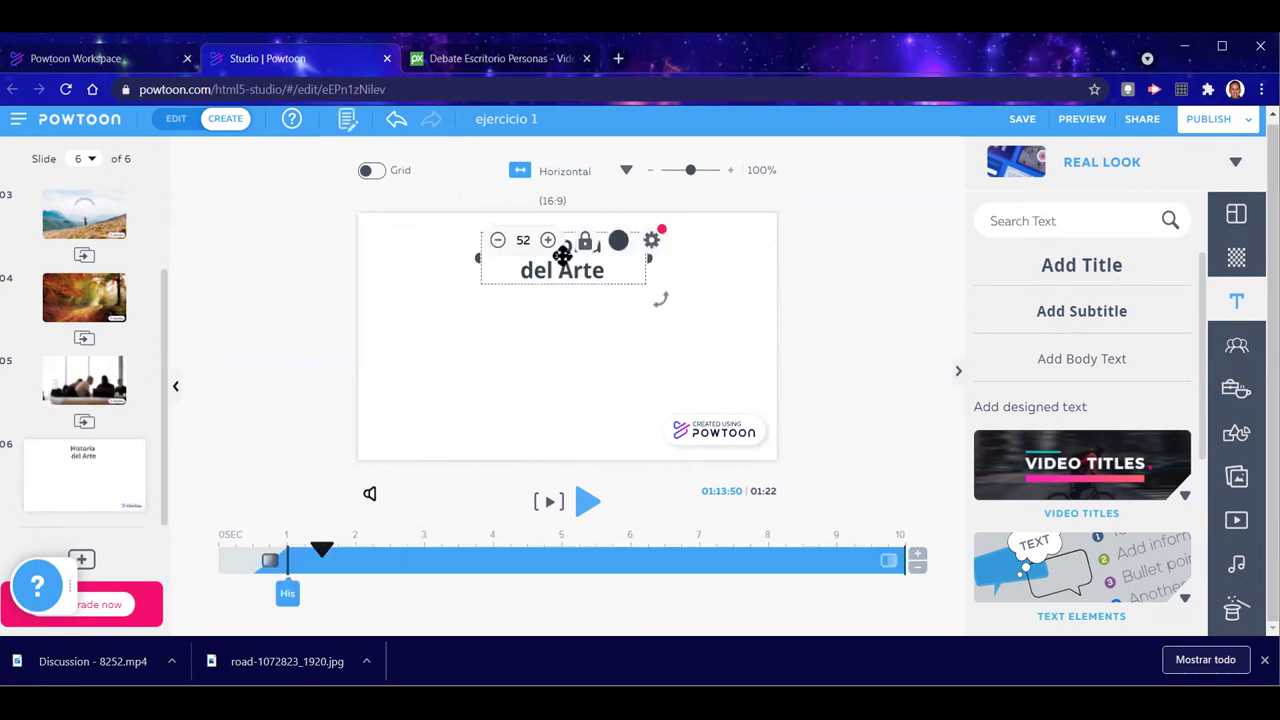
{"action": "left_click", "coordinate": [270, 562]}
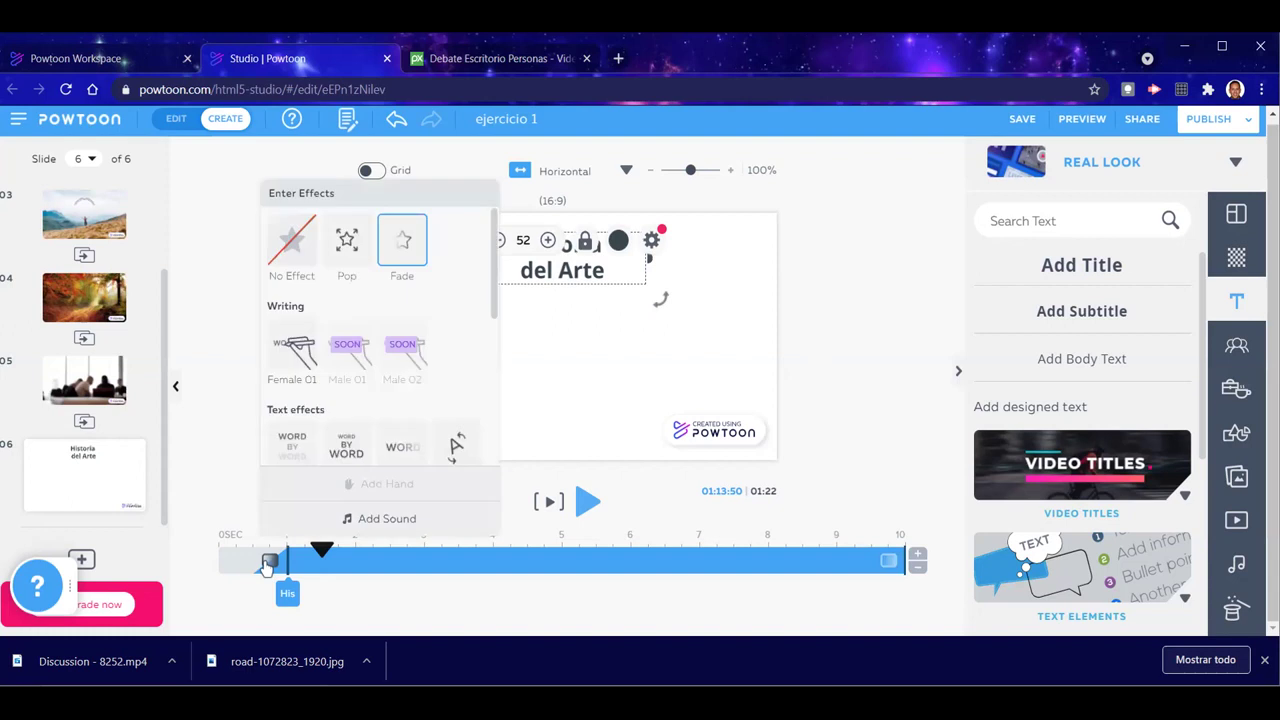
{"action": "left_click", "coordinate": [300, 355]}
{"action": "left_click", "coordinate": [604, 370]}
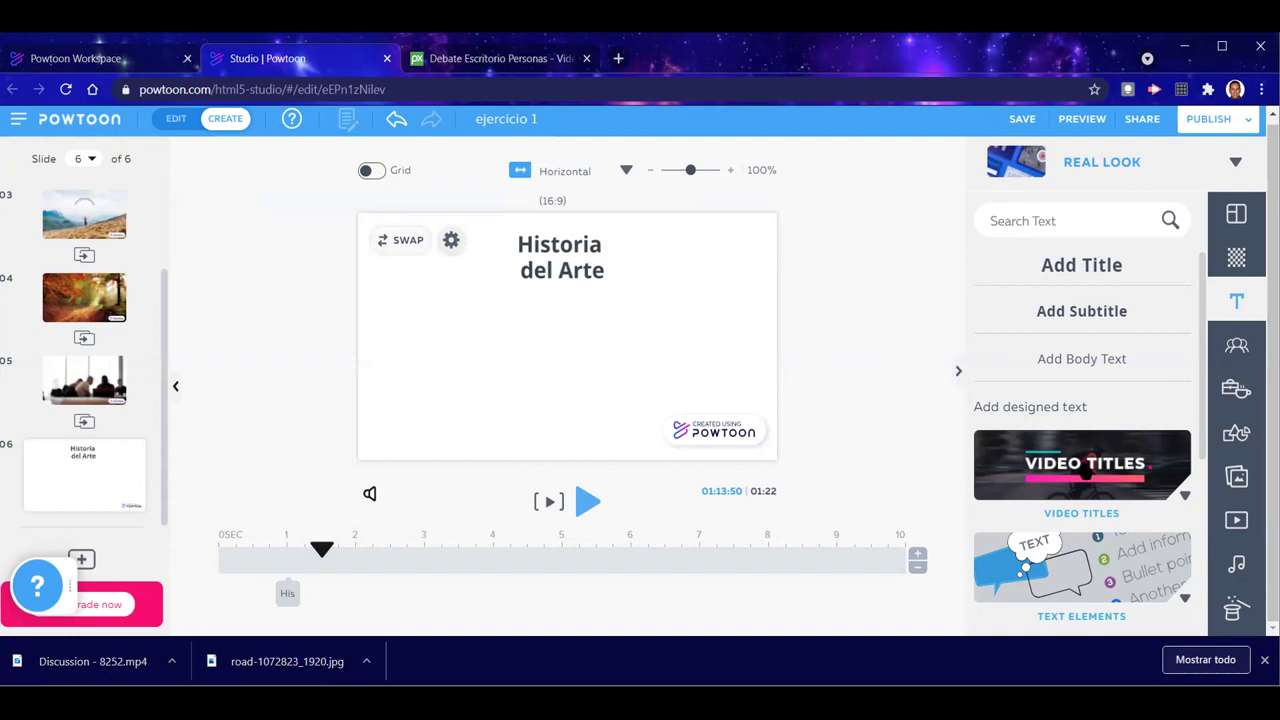
Insert the multicoloured "Hello, I'm a stacked title" design from Video Titles on slide 6
{"action": "scroll", "coordinate": [1085, 470], "scroll_direction": "down", "scroll_amount": 2}
{"action": "scroll", "coordinate": [1145, 447], "scroll_direction": "up", "scroll_amount": 1}
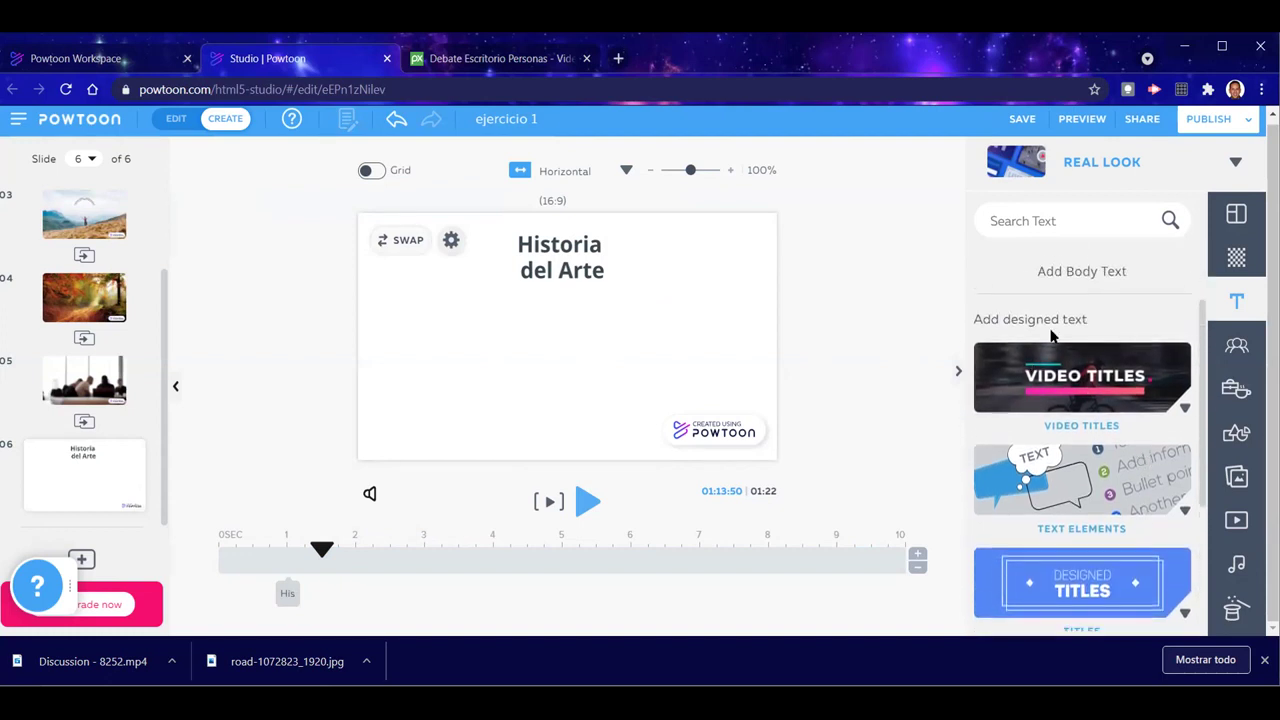
{"action": "left_click", "coordinate": [1092, 375]}
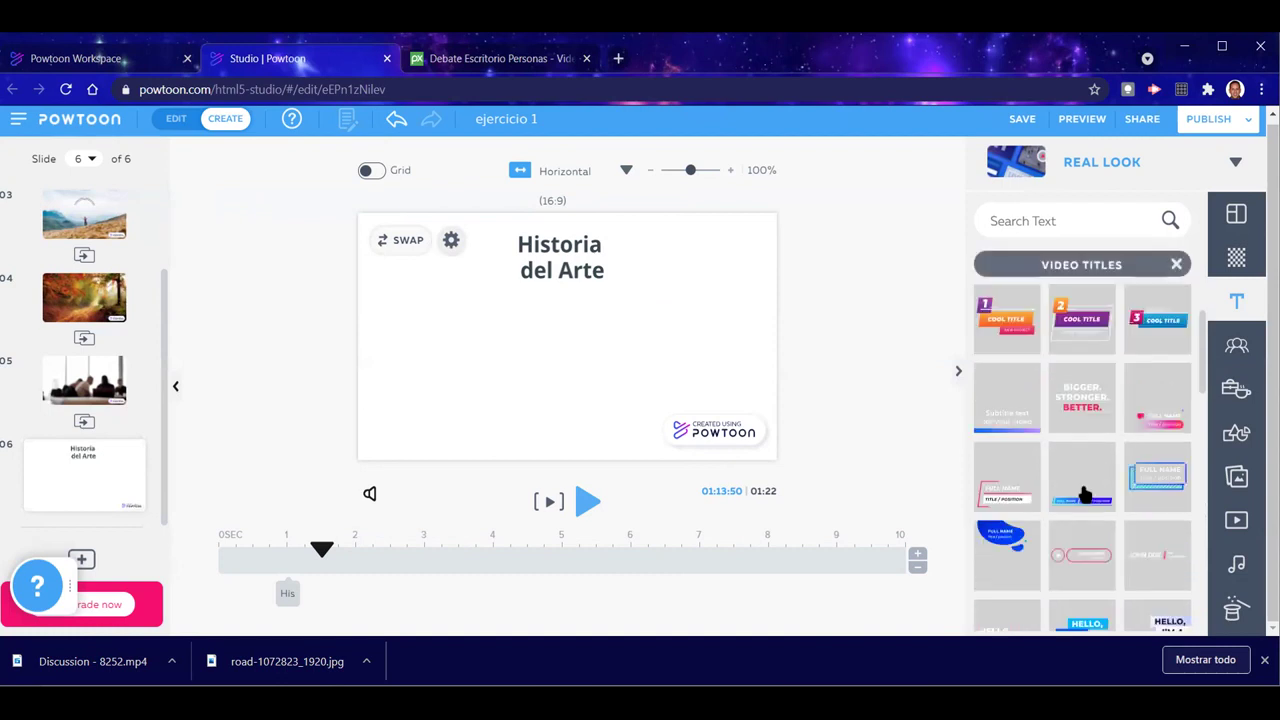
{"action": "scroll", "coordinate": [1085, 494], "scroll_direction": "down", "scroll_amount": 2}
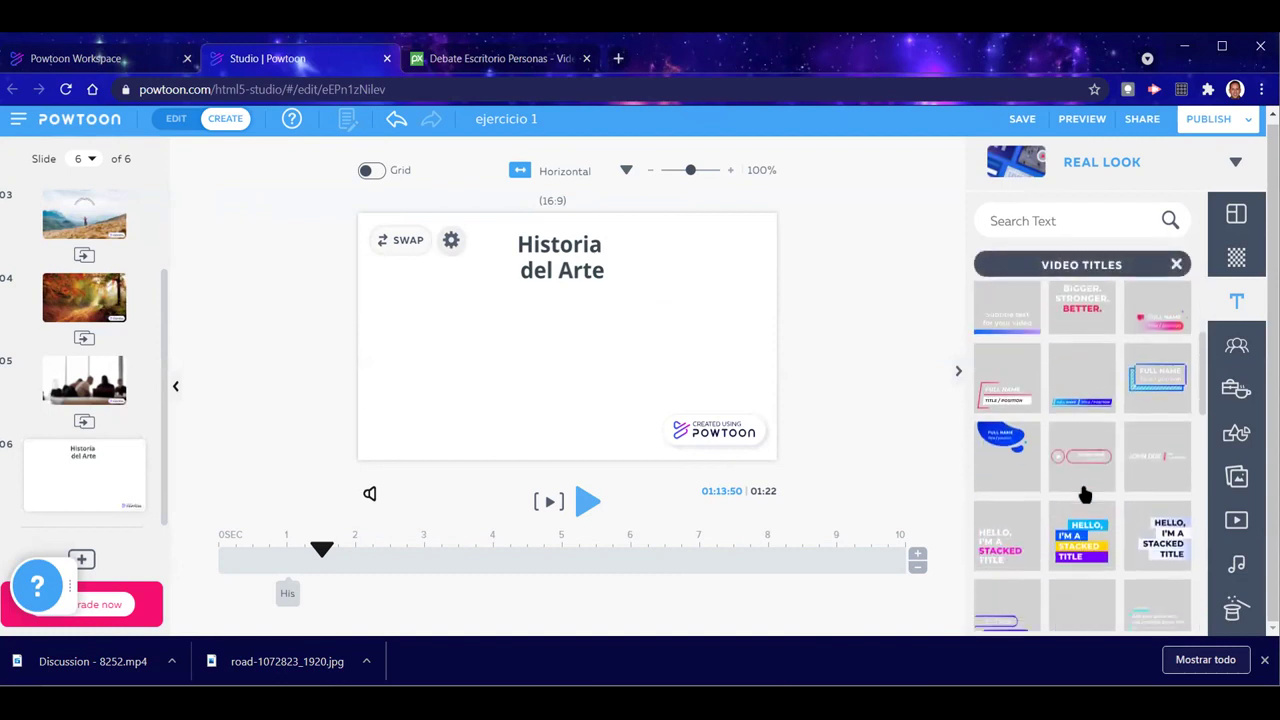
{"action": "scroll", "coordinate": [1085, 494], "scroll_direction": "down", "scroll_amount": 5}
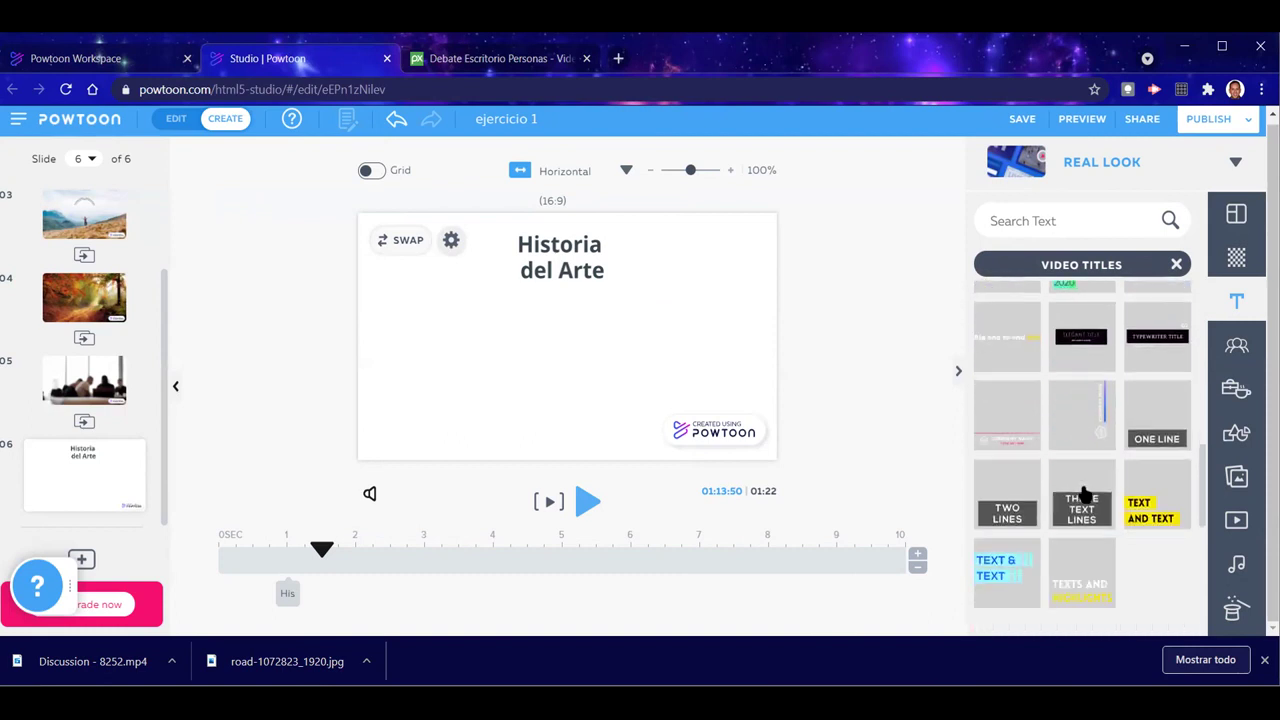
{"action": "scroll", "coordinate": [1085, 494], "scroll_direction": "down", "scroll_amount": 1}
{"action": "scroll", "coordinate": [1085, 494], "scroll_direction": "down", "scroll_amount": 2}
{"action": "scroll", "coordinate": [1085, 494], "scroll_direction": "up", "scroll_amount": 6}
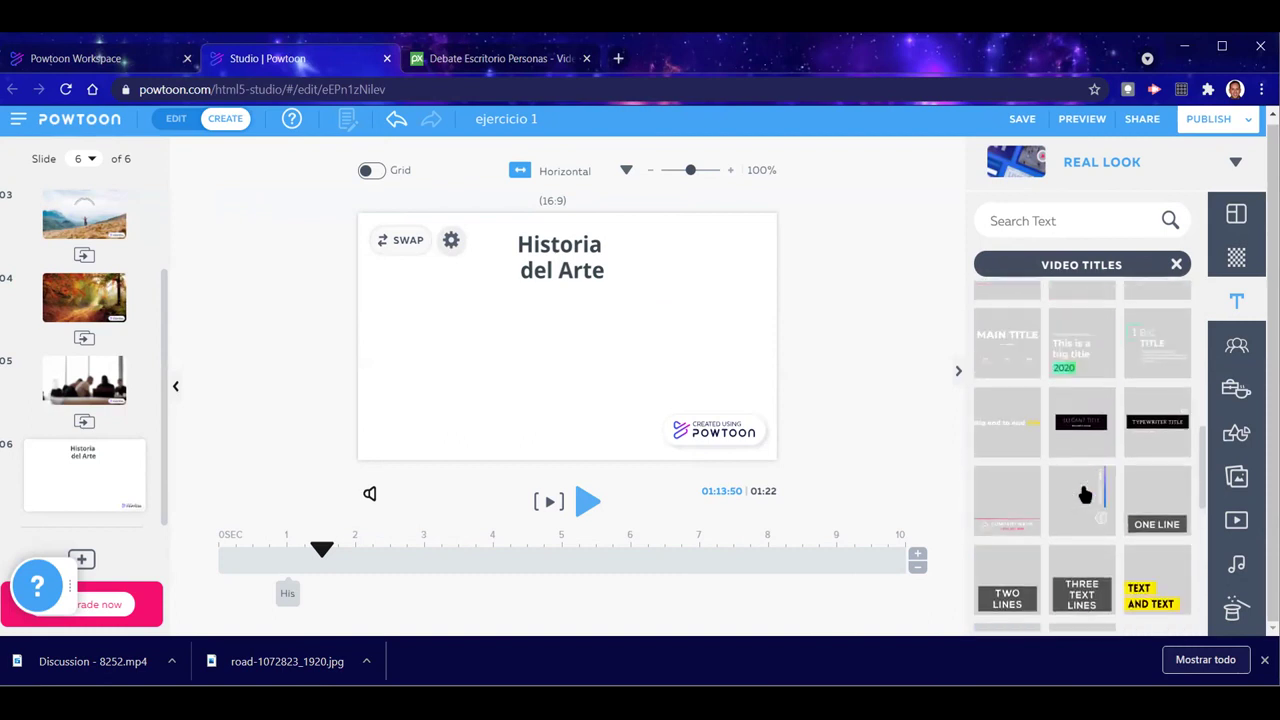
{"action": "scroll", "coordinate": [1085, 494], "scroll_direction": "up", "scroll_amount": 1}
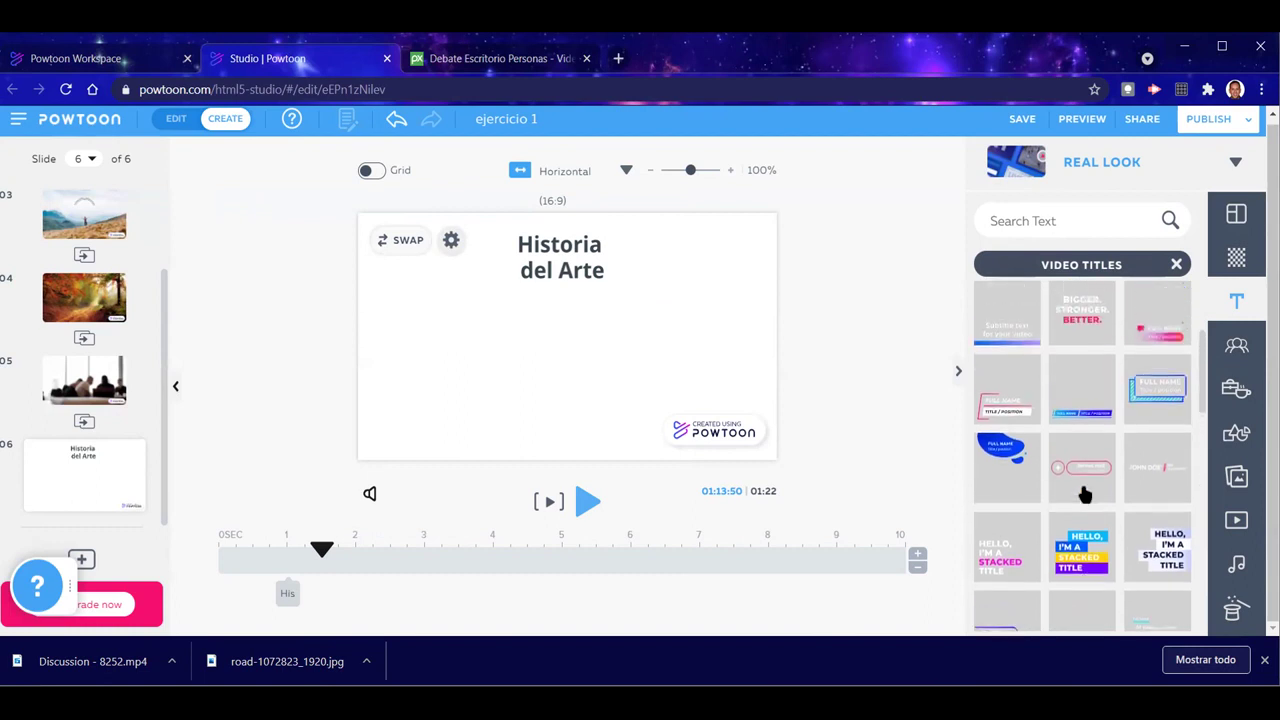
{"action": "scroll", "coordinate": [1085, 494], "scroll_direction": "down", "scroll_amount": 1}
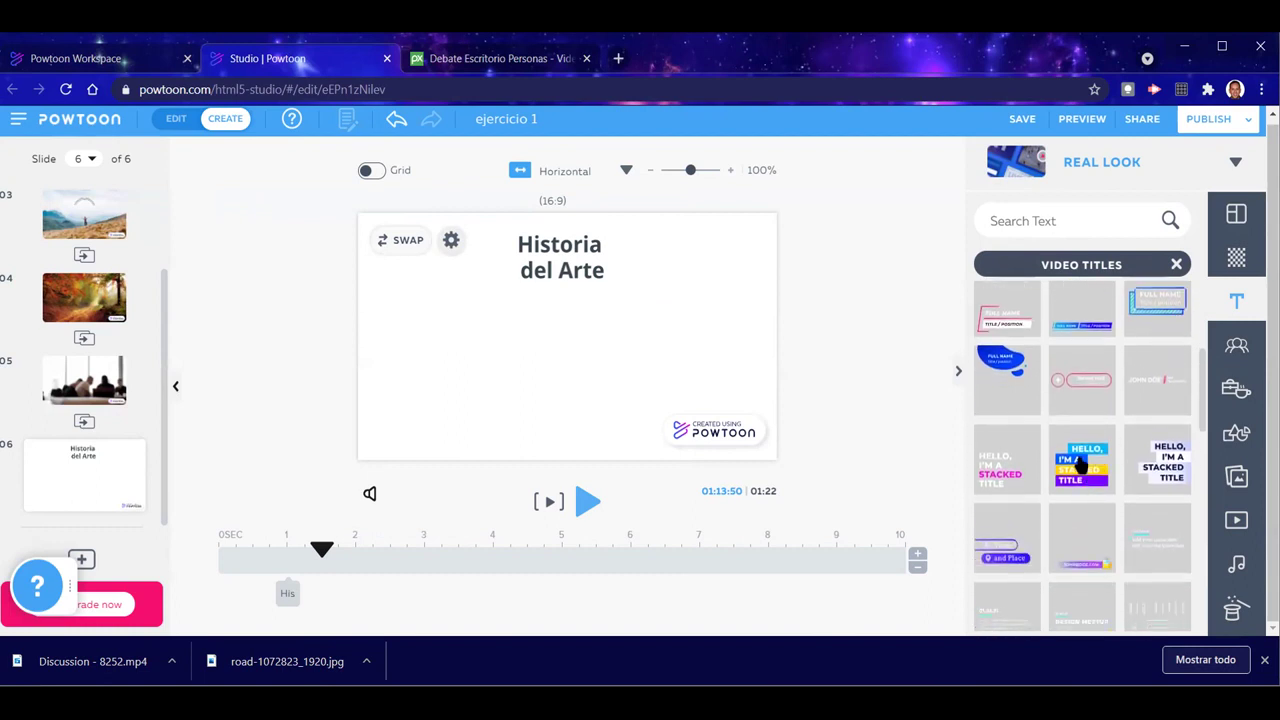
{"action": "left_click", "coordinate": [1080, 462]}
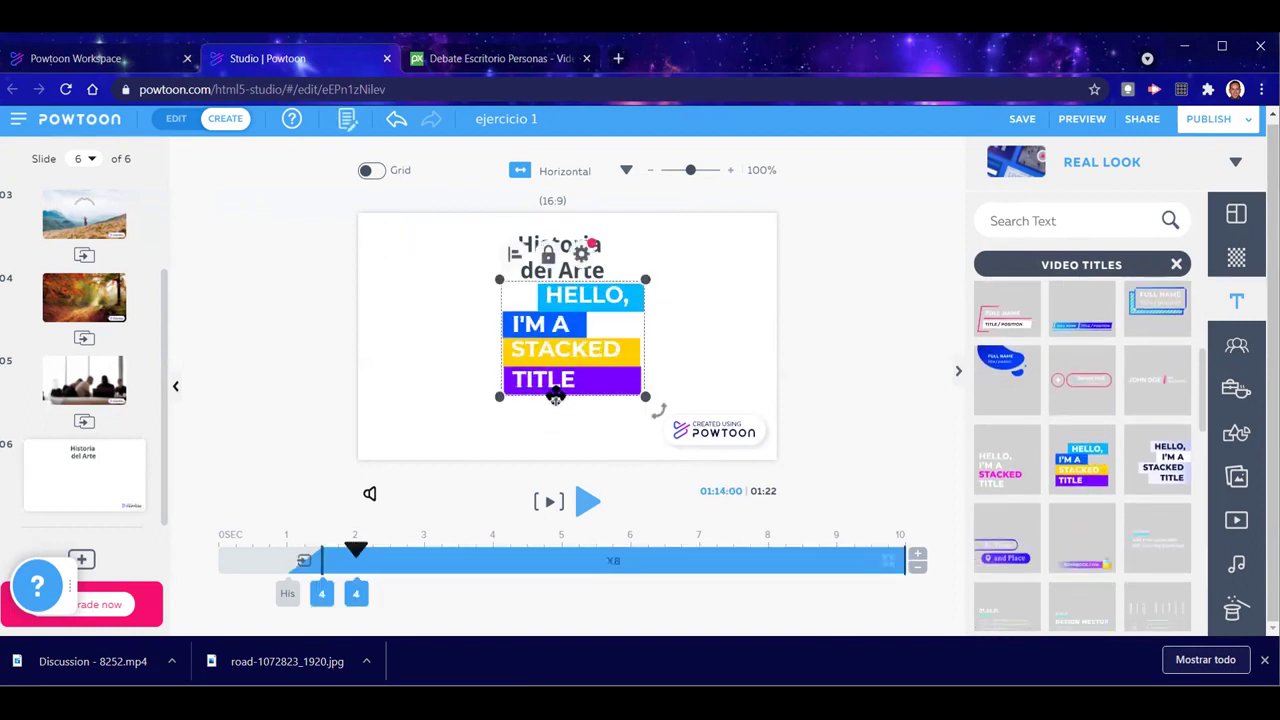
{"action": "left_click", "coordinate": [706, 334]}
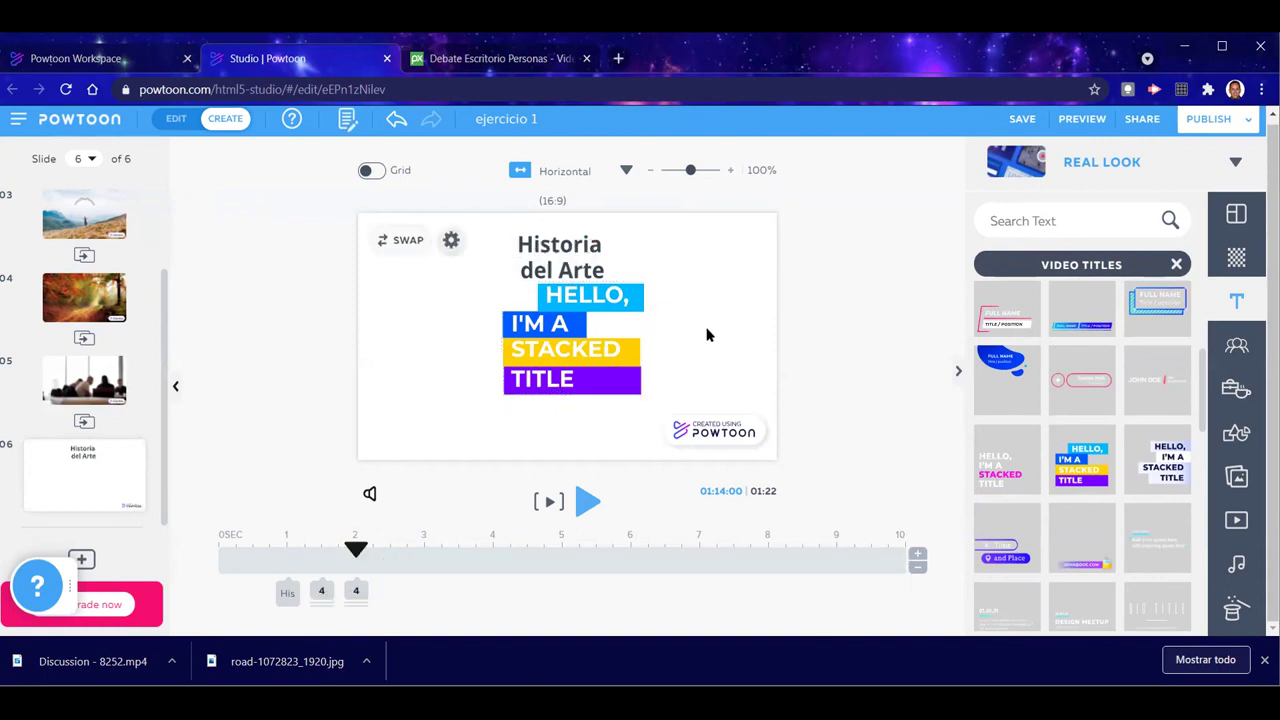
Delete the purple "TITLE" line from the stacked title
{"action": "left_click", "coordinate": [576, 376]}
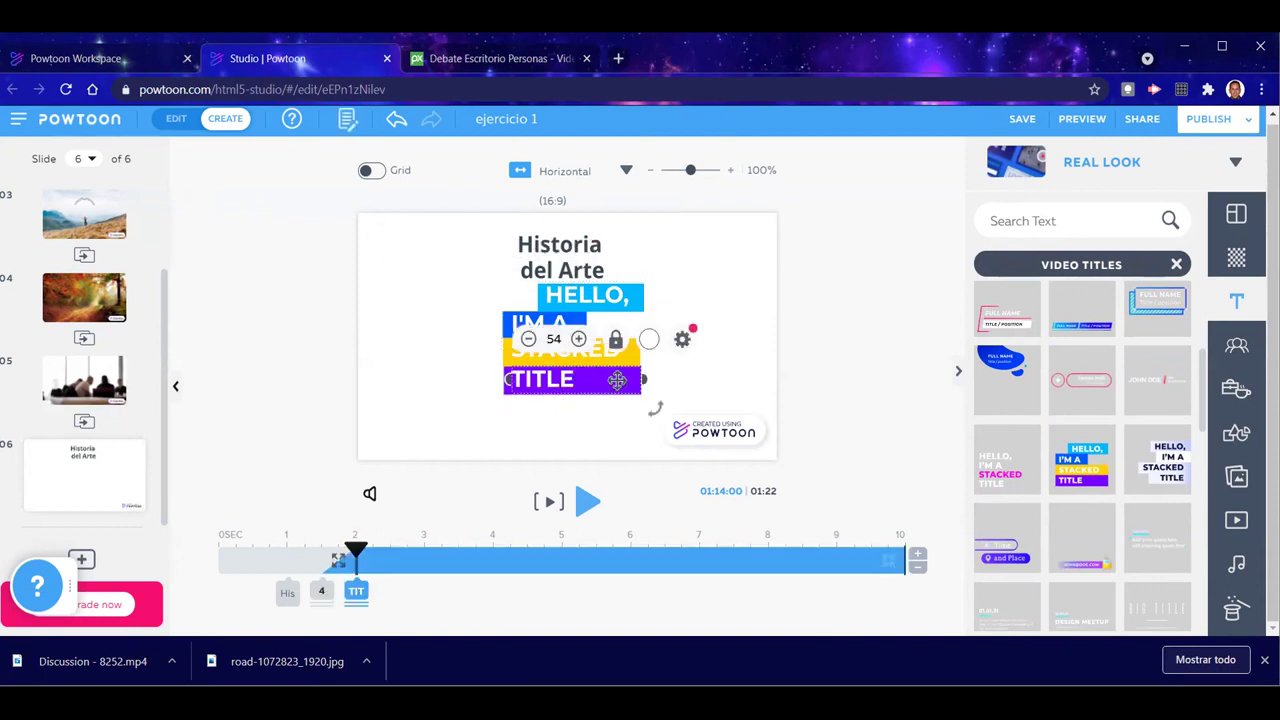
{"action": "left_click", "coordinate": [543, 409]}
{"action": "left_click", "coordinate": [537, 377]}
{"action": "left_click", "coordinate": [538, 388]}
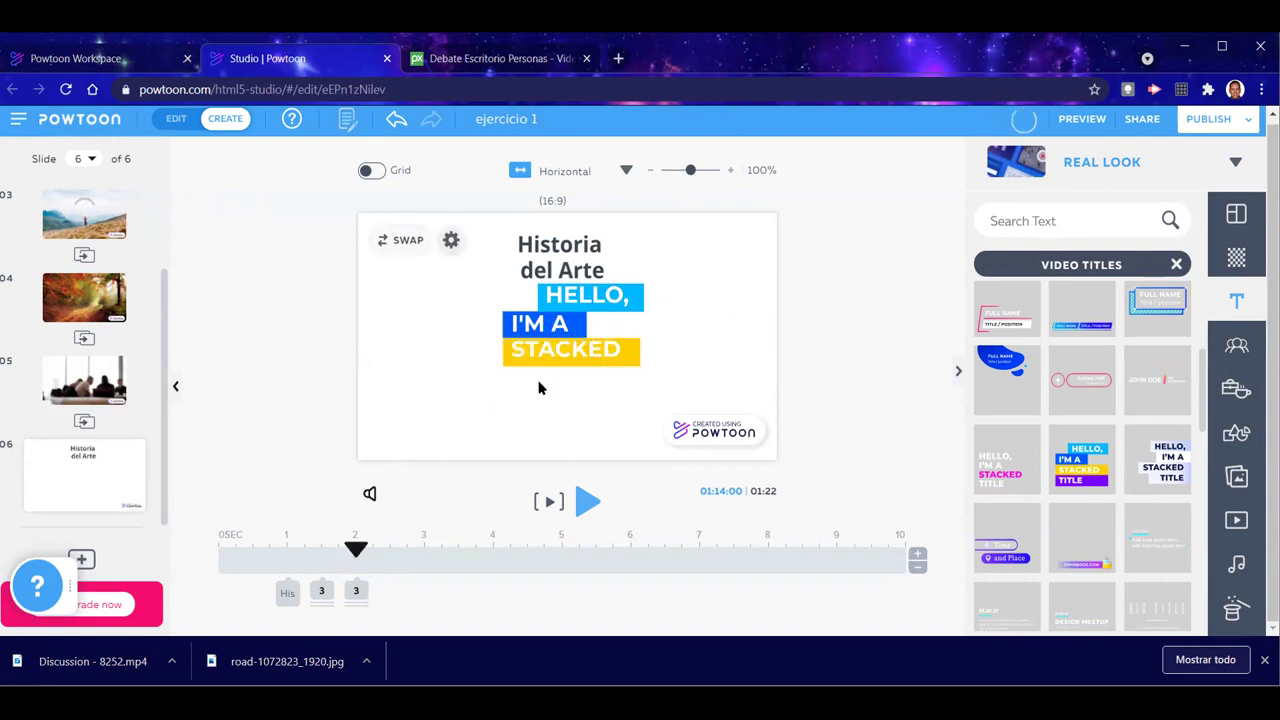
Delete the plain "Historia del Arte" title above the stacked title
{"action": "left_click", "coordinate": [560, 346]}
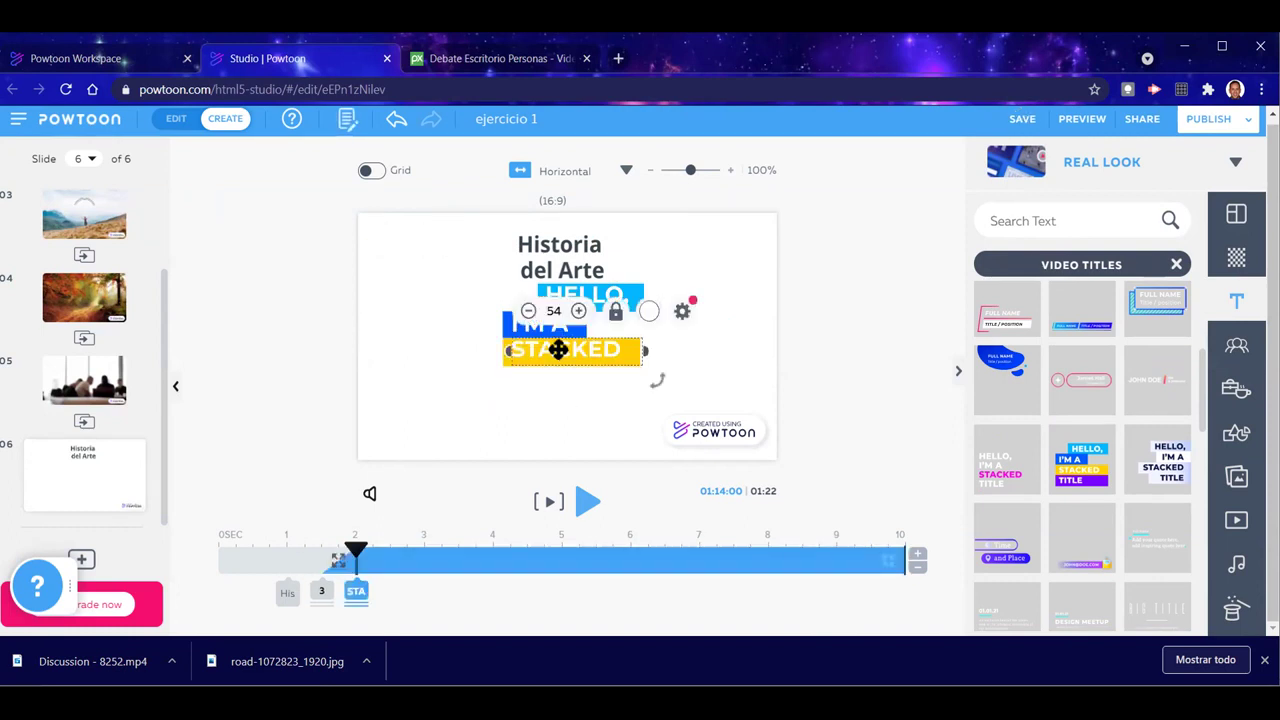
{"action": "left_click", "coordinate": [565, 283]}
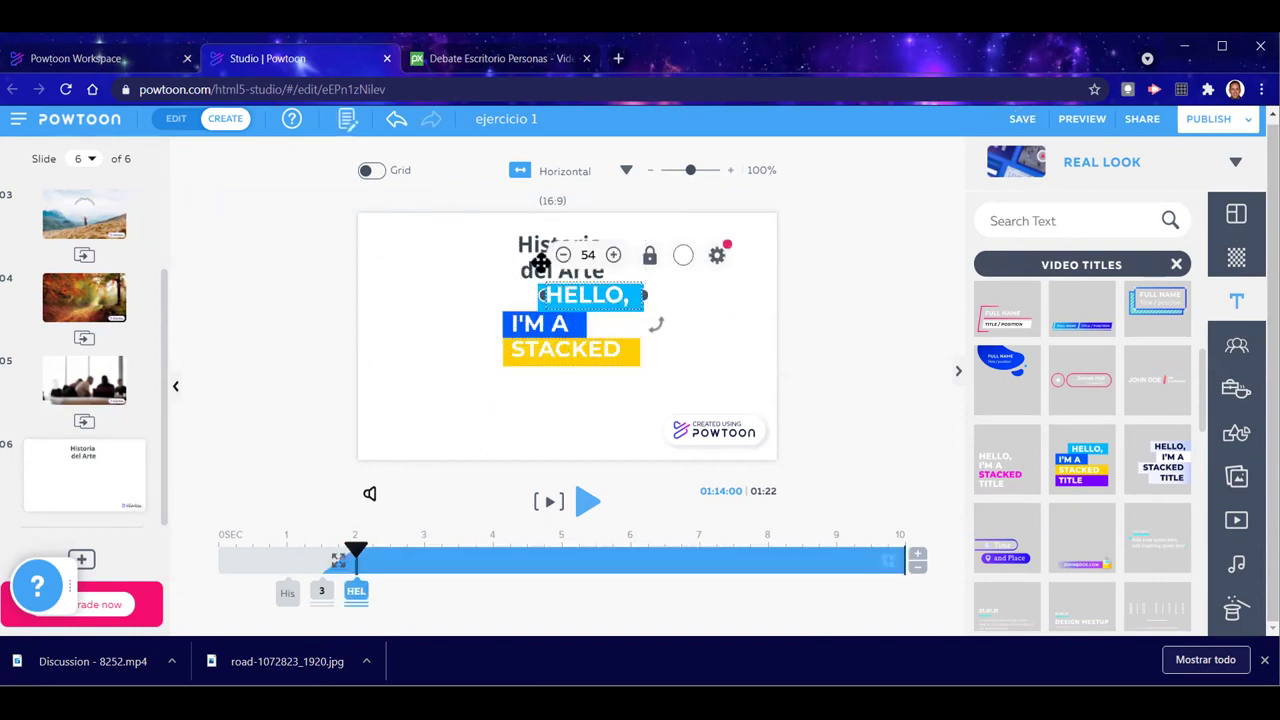
{"action": "left_click", "coordinate": [489, 277]}
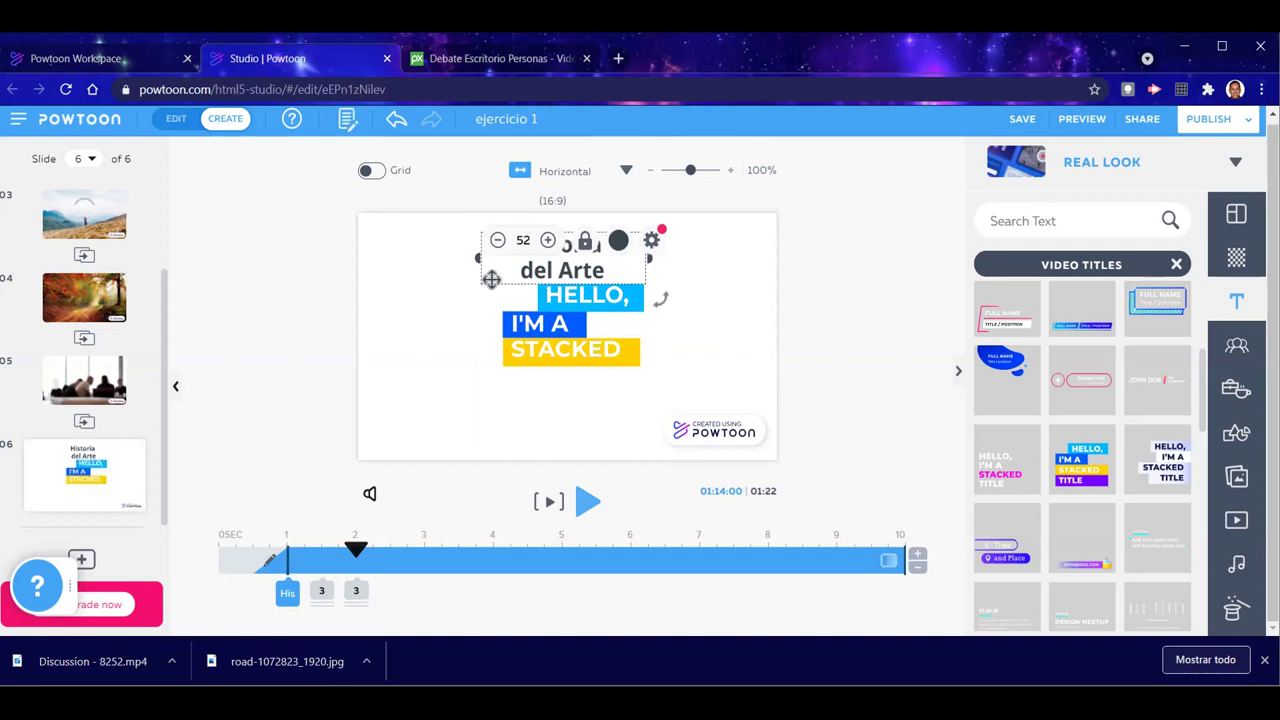
{"action": "left_click", "coordinate": [503, 297]}
Change the stacked title's "HELLO," line to "HISTORIA" and set its font size to 44
{"action": "left_click", "coordinate": [583, 294]}
{"action": "left_click", "coordinate": [582, 297]}
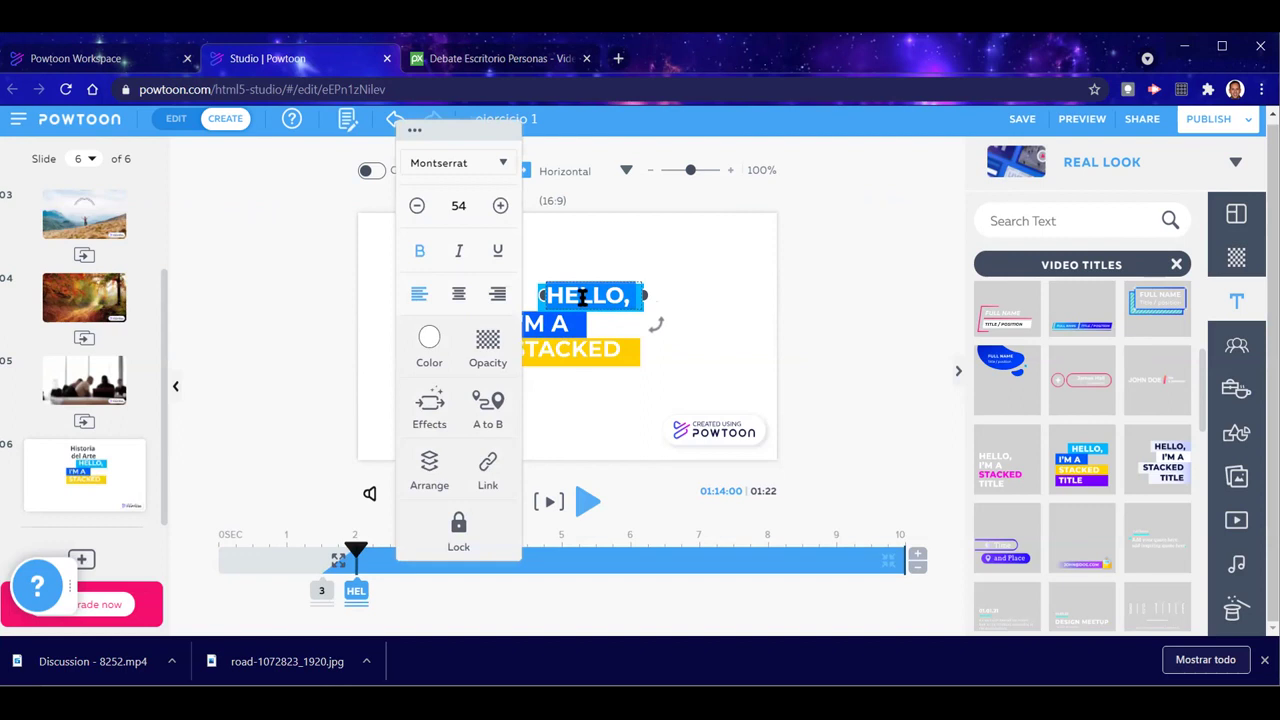
{"action": "type", "text": "histor"}
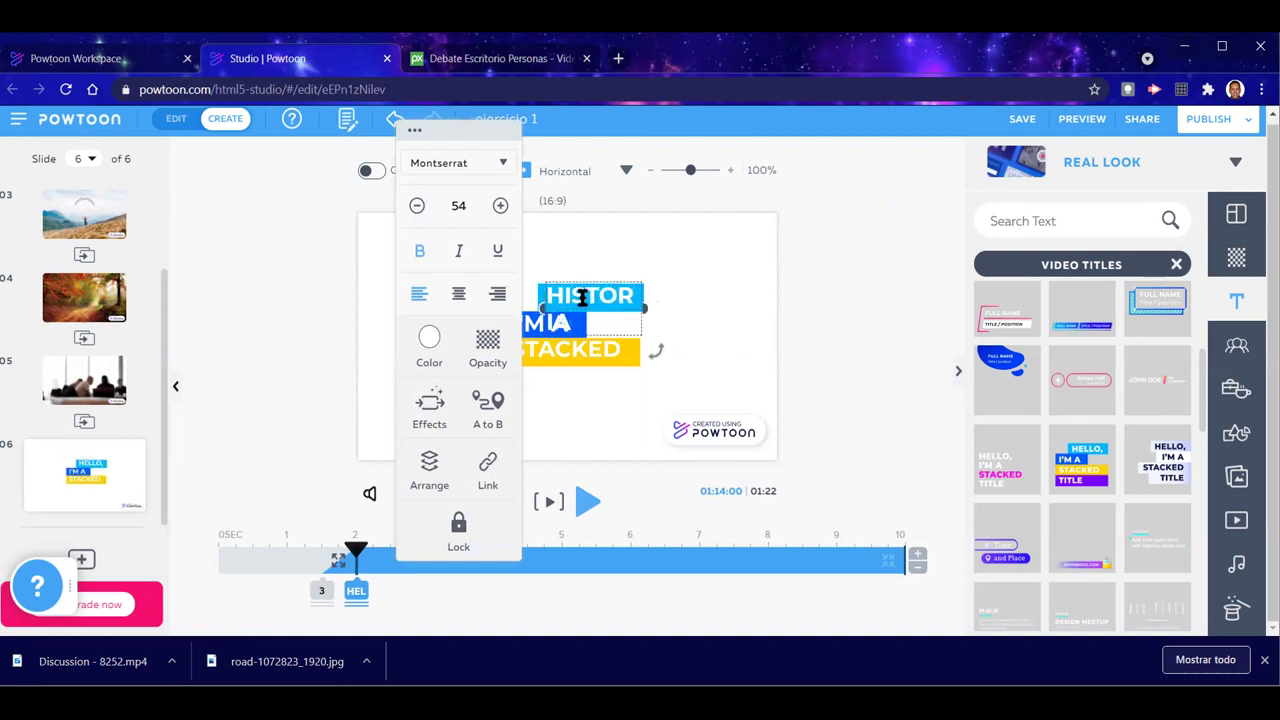
{"action": "type", "text": "i"}
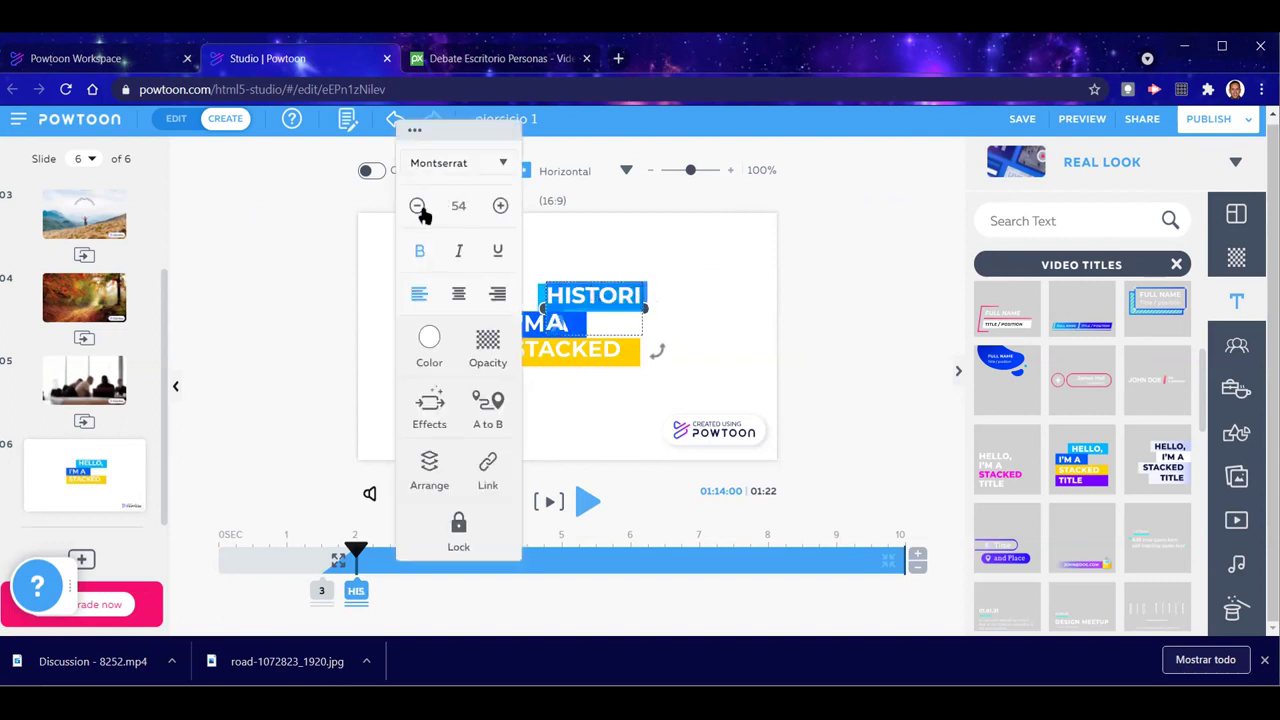
{"action": "left_click", "coordinate": [419, 207]}
{"action": "left_click", "coordinate": [419, 207]}
{"action": "left_click", "coordinate": [419, 207]}
{"action": "left_click", "coordinate": [419, 207]}
{"action": "left_click", "coordinate": [419, 207]}
{"action": "left_click", "coordinate": [419, 207]}
{"action": "left_click", "coordinate": [419, 207]}
{"action": "left_click", "coordinate": [419, 207]}
{"action": "left_click", "coordinate": [419, 207]}
{"action": "left_click", "coordinate": [419, 207]}
{"action": "type", "text": "a"}
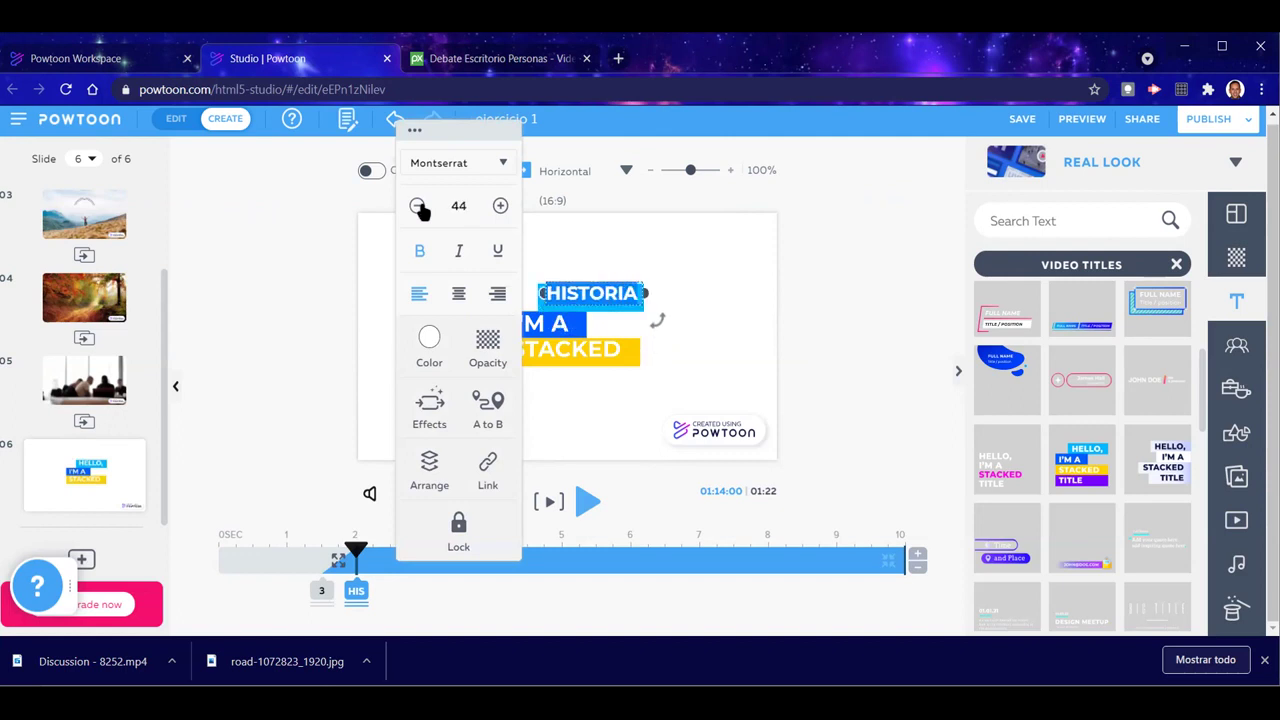
{"action": "left_click", "coordinate": [715, 361]}
Replace the stacked title's "I'M A" line with "DEL" and its "STACKED" line with "ARTE"
{"action": "left_click", "coordinate": [566, 323]}
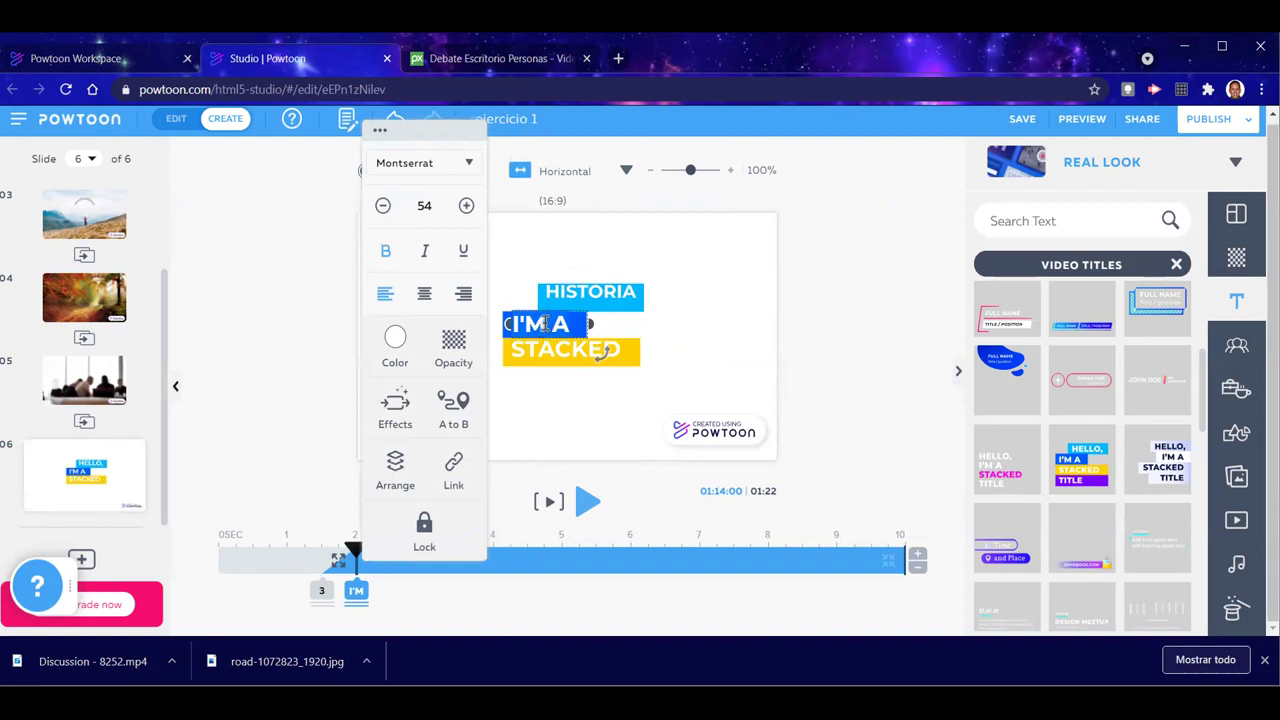
{"action": "type", "text": "DEL"}
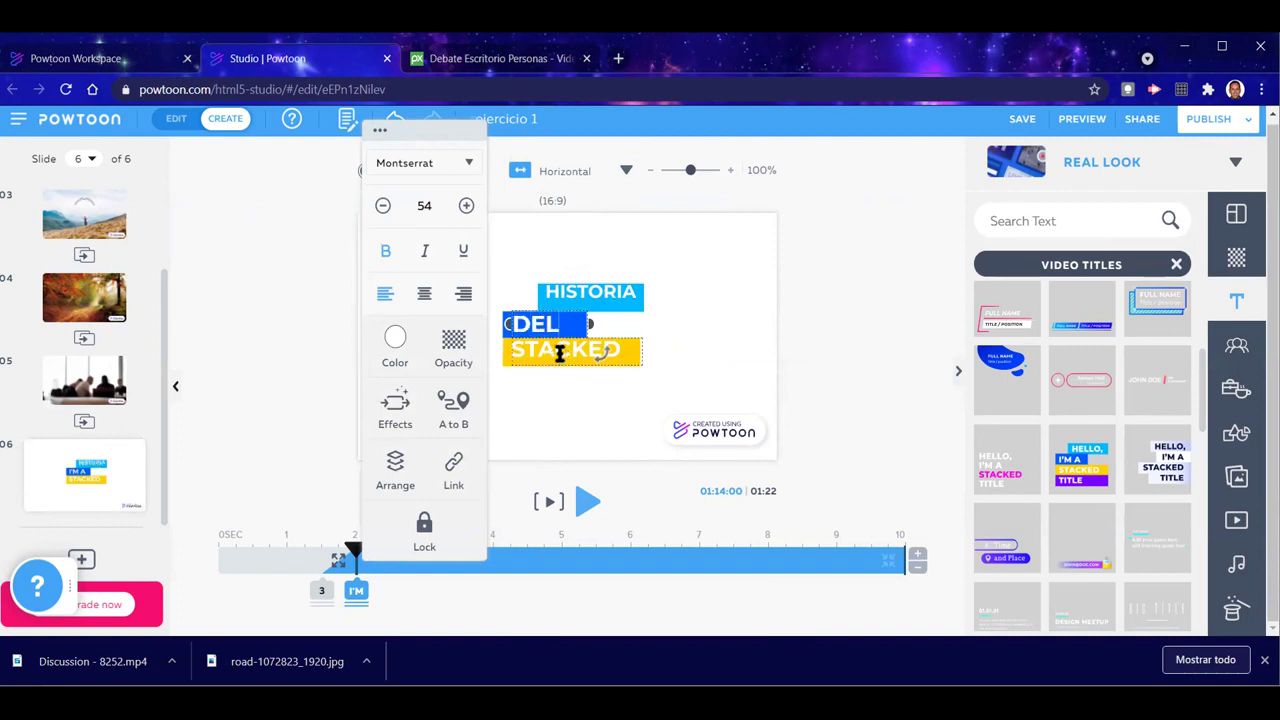
{"action": "left_click", "coordinate": [560, 352]}
{"action": "type", "text": "ARTE"}
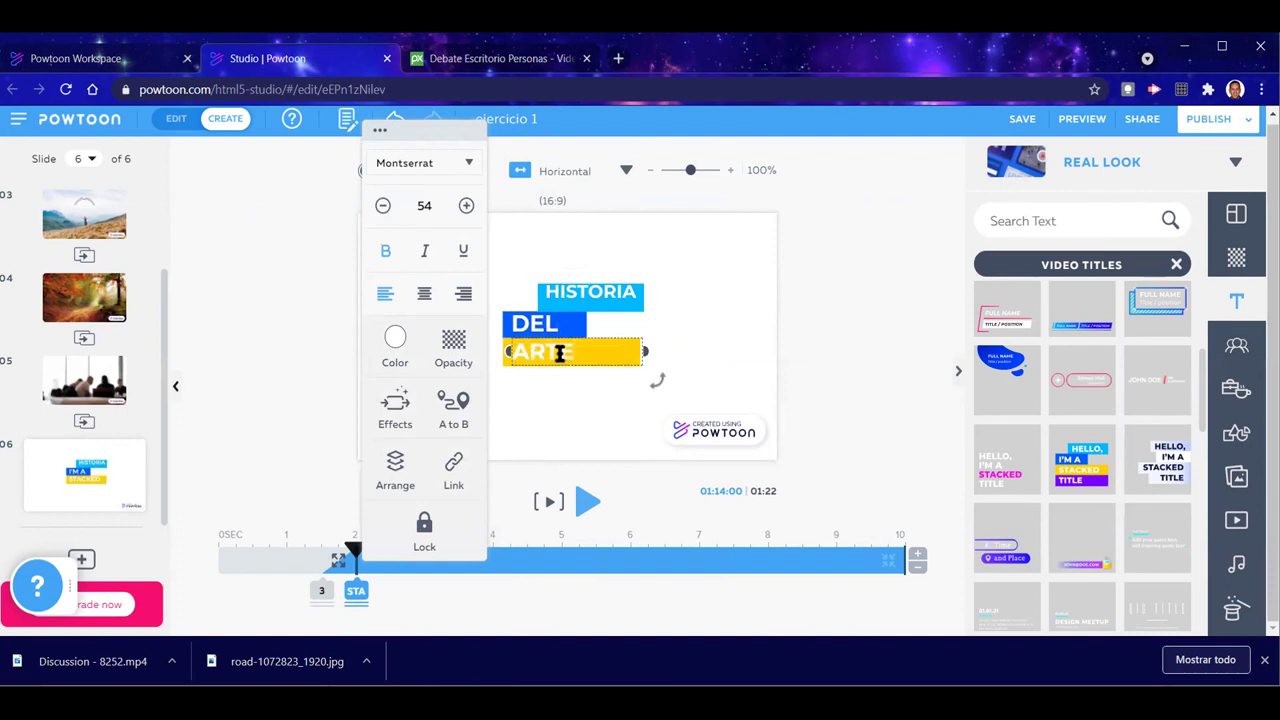
Right-align the "ARTE" text and shift it slightly left inside the yellow bar
{"action": "left_click", "coordinate": [463, 294]}
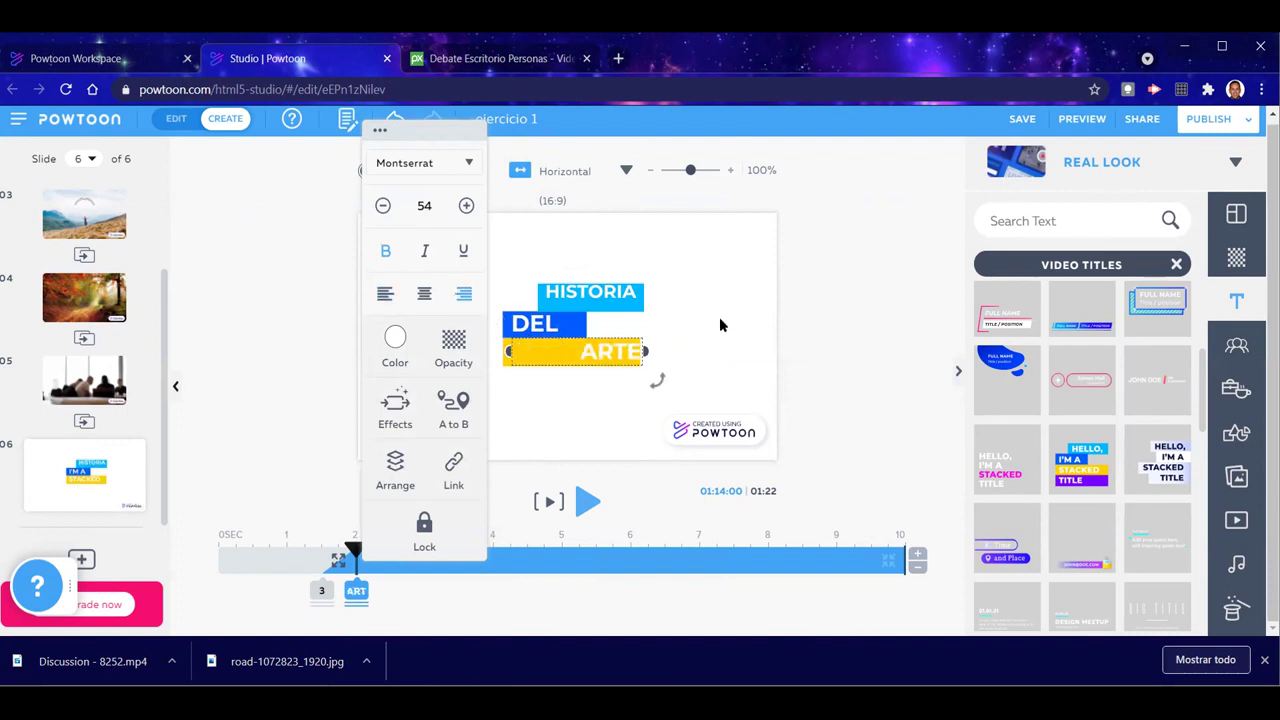
{"action": "left_click", "coordinate": [707, 322]}
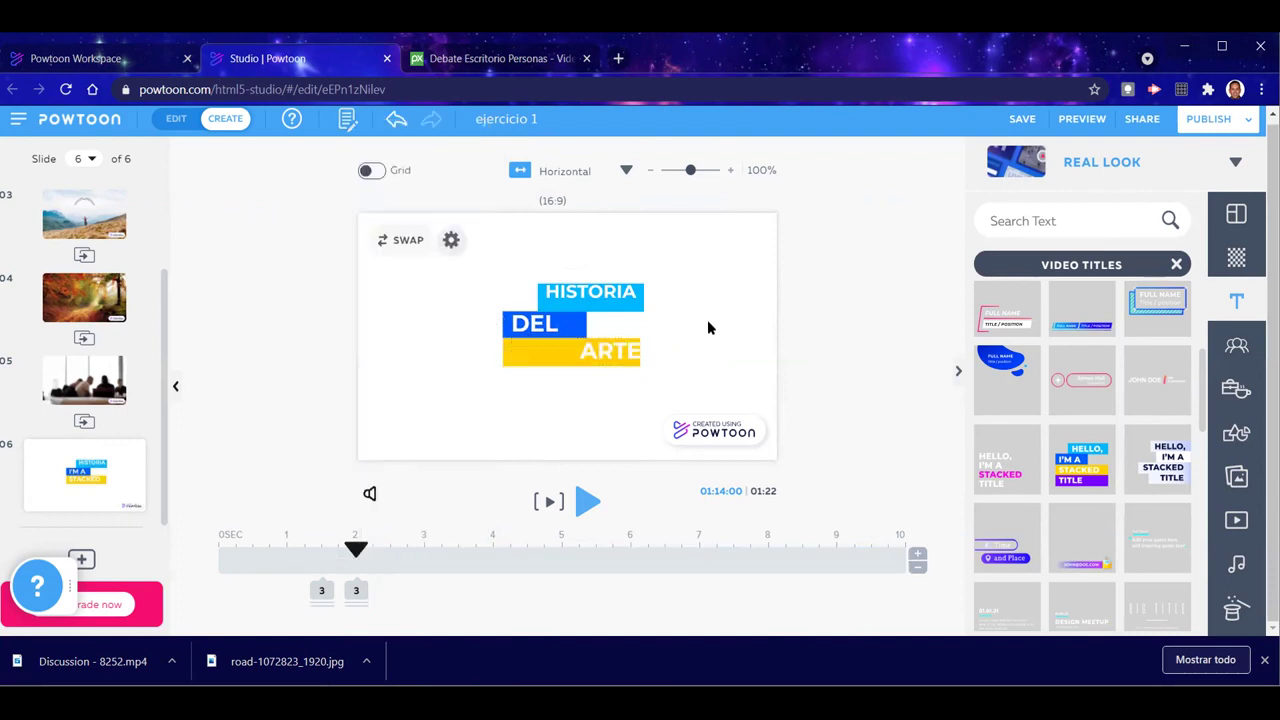
{"action": "left_click", "coordinate": [610, 355]}
{"action": "left_click_drag", "start_coordinate": [609, 362], "coordinate": [602, 363]}
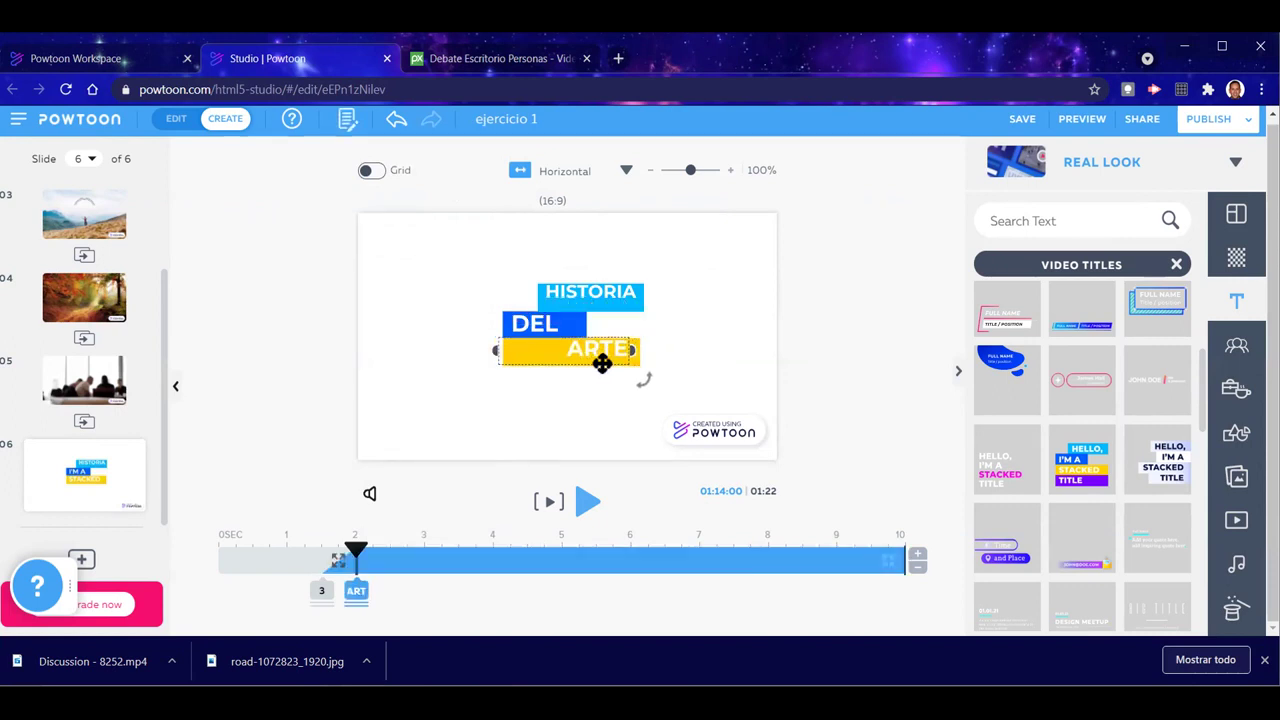
{"action": "left_click", "coordinate": [682, 360]}
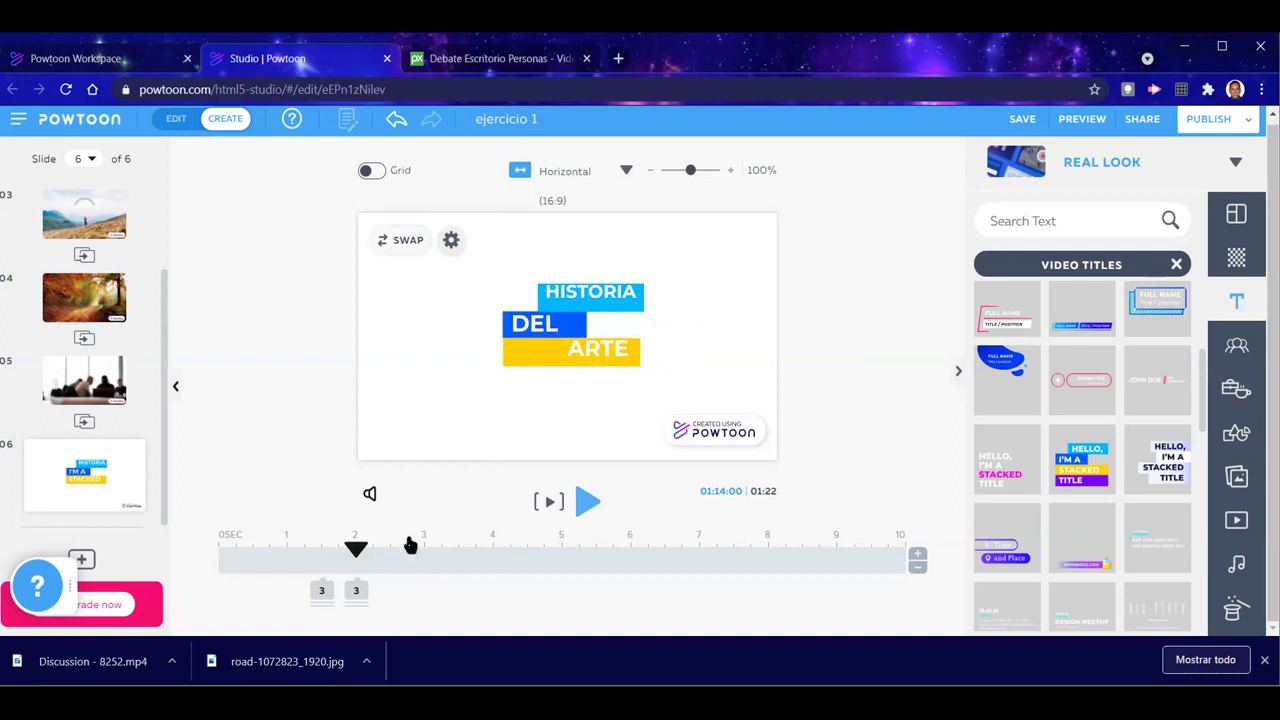
Preview slide 6 from its start and shorten its duration to 3 seconds
{"action": "left_click_drag", "start_coordinate": [355, 548], "coordinate": [186, 563]}
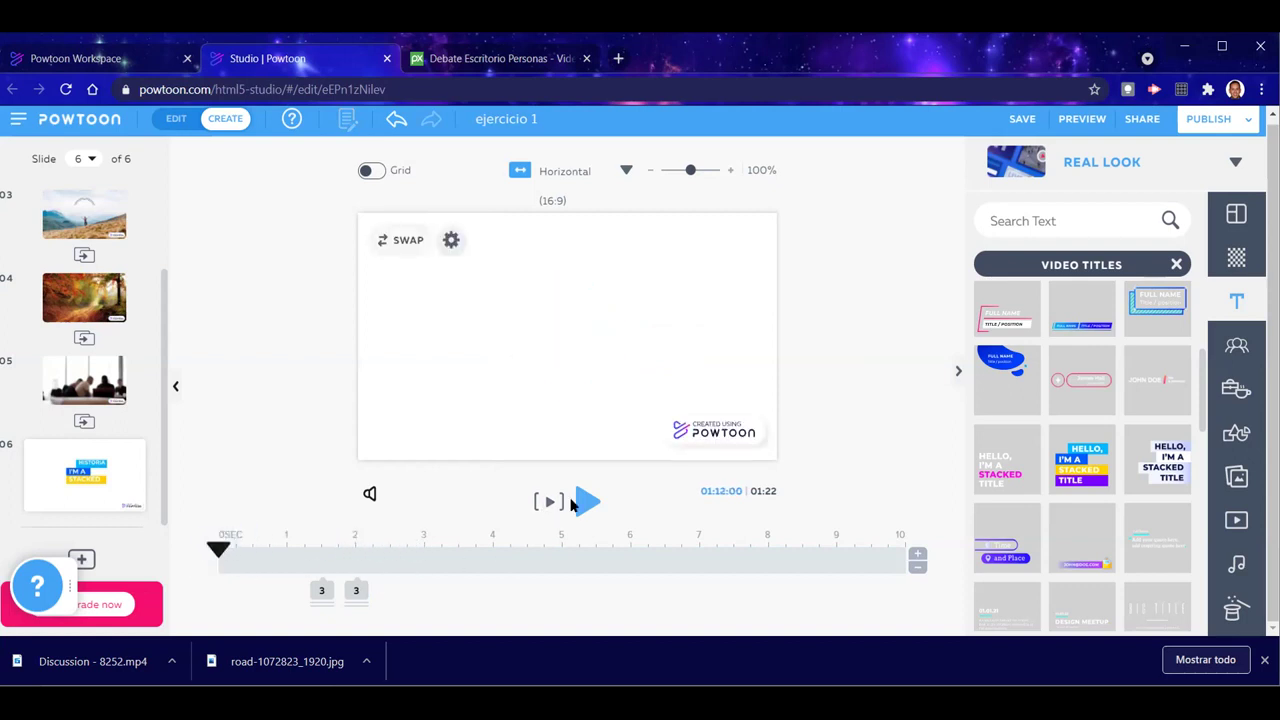
{"action": "left_click", "coordinate": [583, 502]}
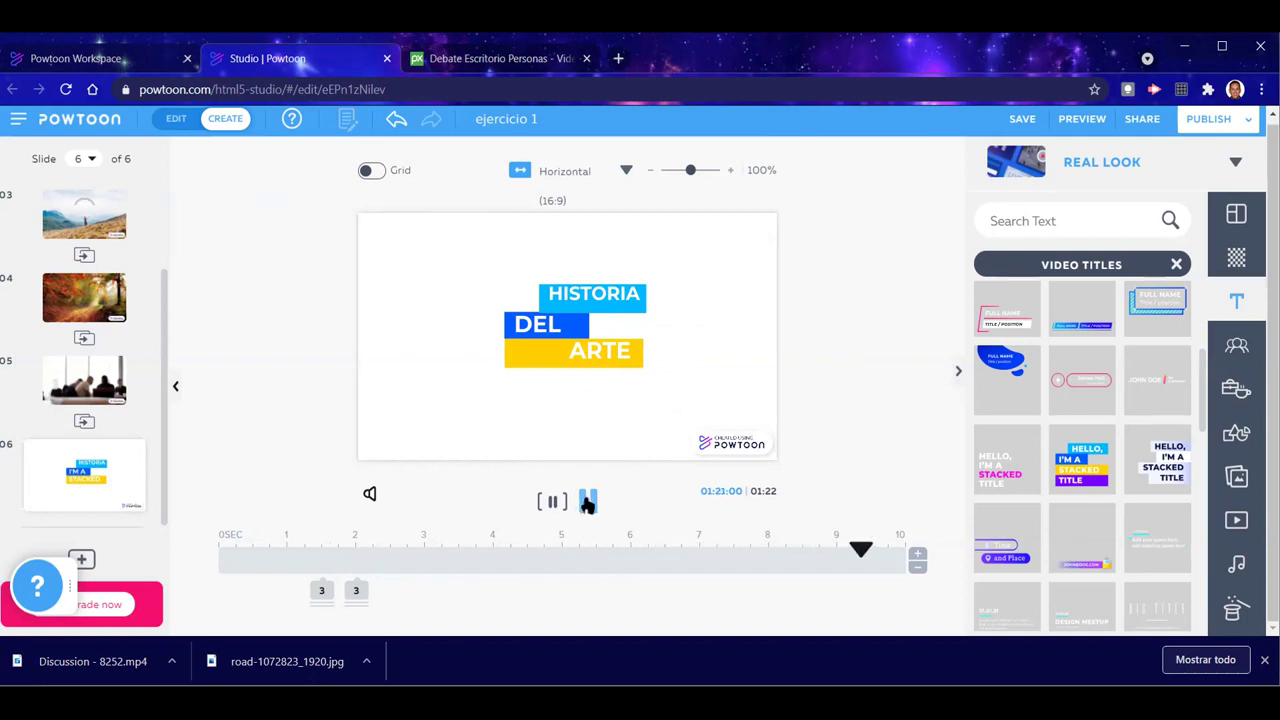
{"action": "left_click", "coordinate": [917, 567]}
{"action": "left_click", "coordinate": [917, 567]}
{"action": "left_click", "coordinate": [917, 567]}
{"action": "left_click", "coordinate": [917, 567]}
{"action": "left_click", "coordinate": [917, 567]}
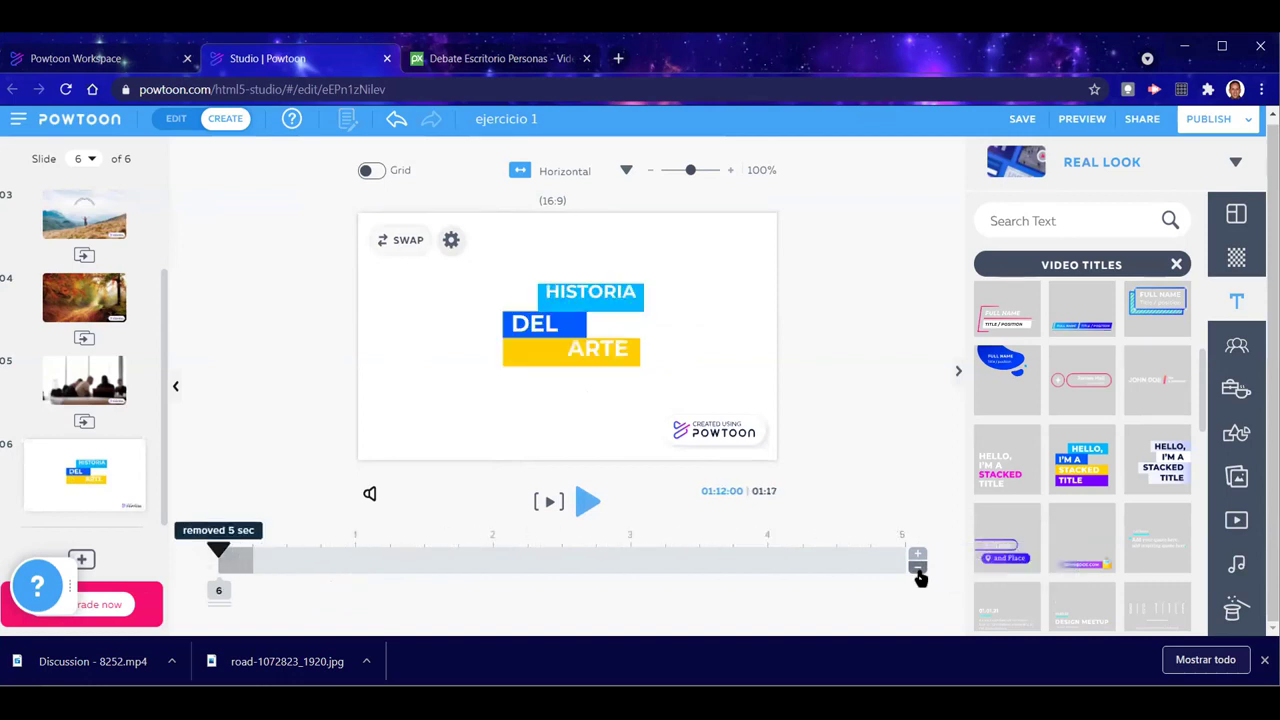
{"action": "left_click", "coordinate": [917, 567]}
{"action": "left_click", "coordinate": [917, 567]}
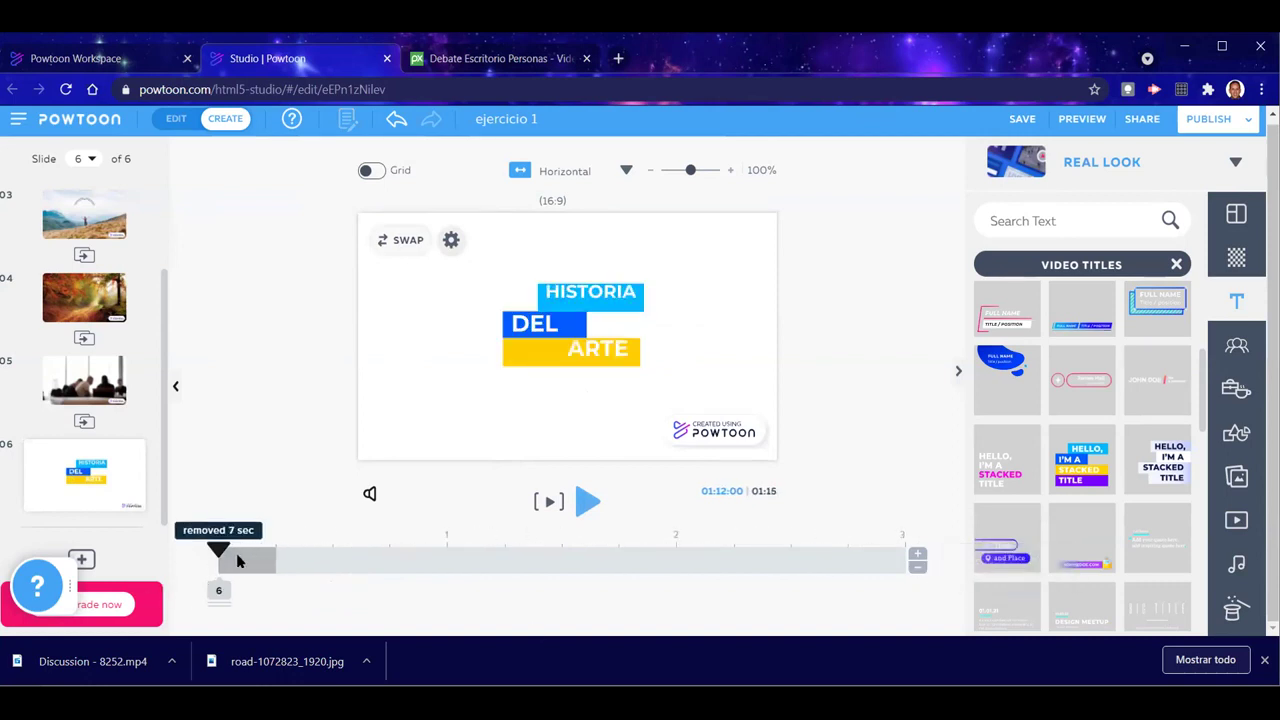
Extend slide 6 to 5 seconds, time the stacked title to enter at about 1.25 and exit at about 4.25 seconds, and preview it
{"action": "mouse_move", "coordinate": [219, 590]}
{"action": "left_mouse_down"}
{"action": "mouse_move", "coordinate": [349, 606]}
{"action": "mouse_move", "coordinate": [390, 596]}
{"action": "left_mouse_up"}
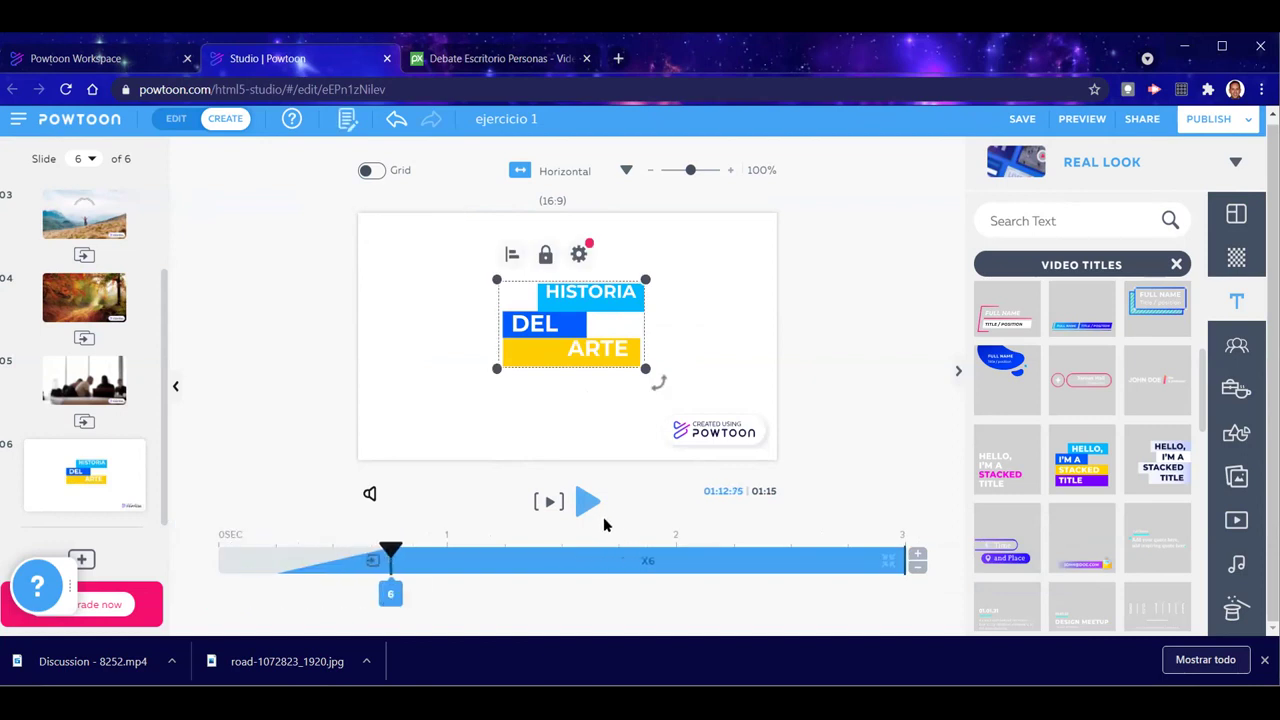
{"action": "left_click", "coordinate": [918, 553]}
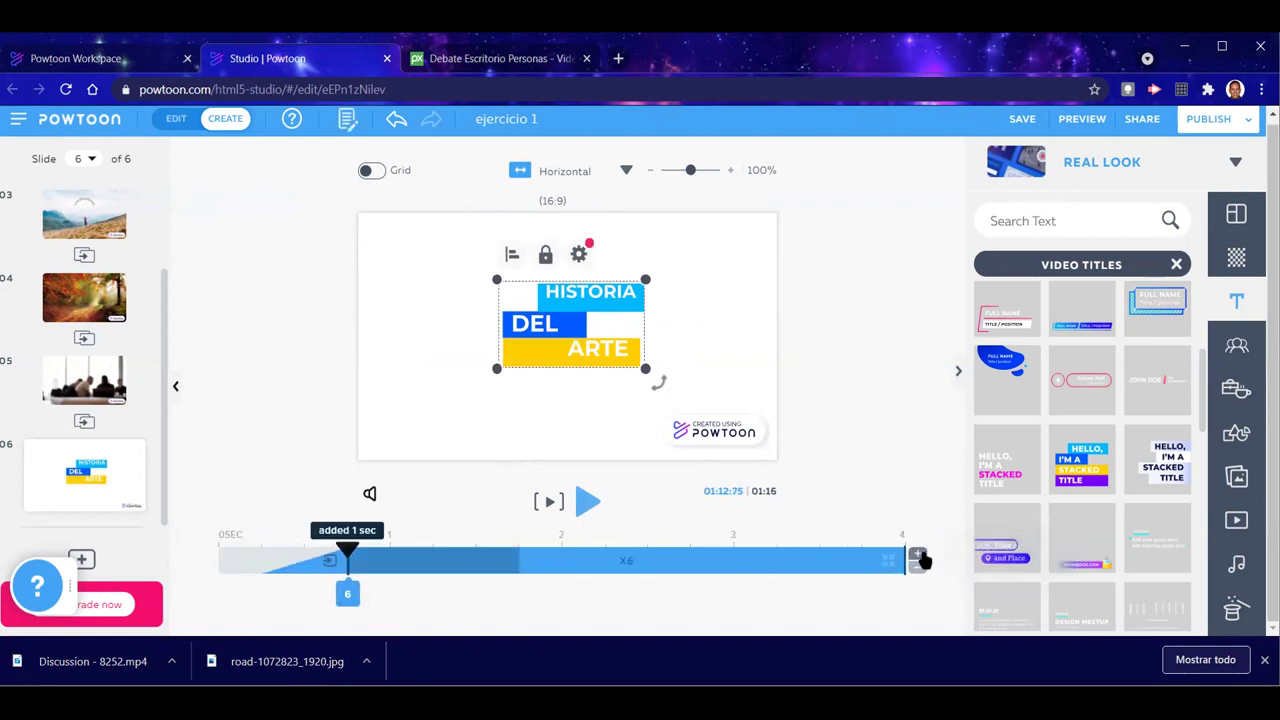
{"action": "left_click", "coordinate": [918, 553]}
{"action": "mouse_move", "coordinate": [378, 594]}
{"action": "left_mouse_down"}
{"action": "mouse_move", "coordinate": [423, 592]}
{"action": "mouse_move", "coordinate": [388, 594]}
{"action": "left_mouse_up"}
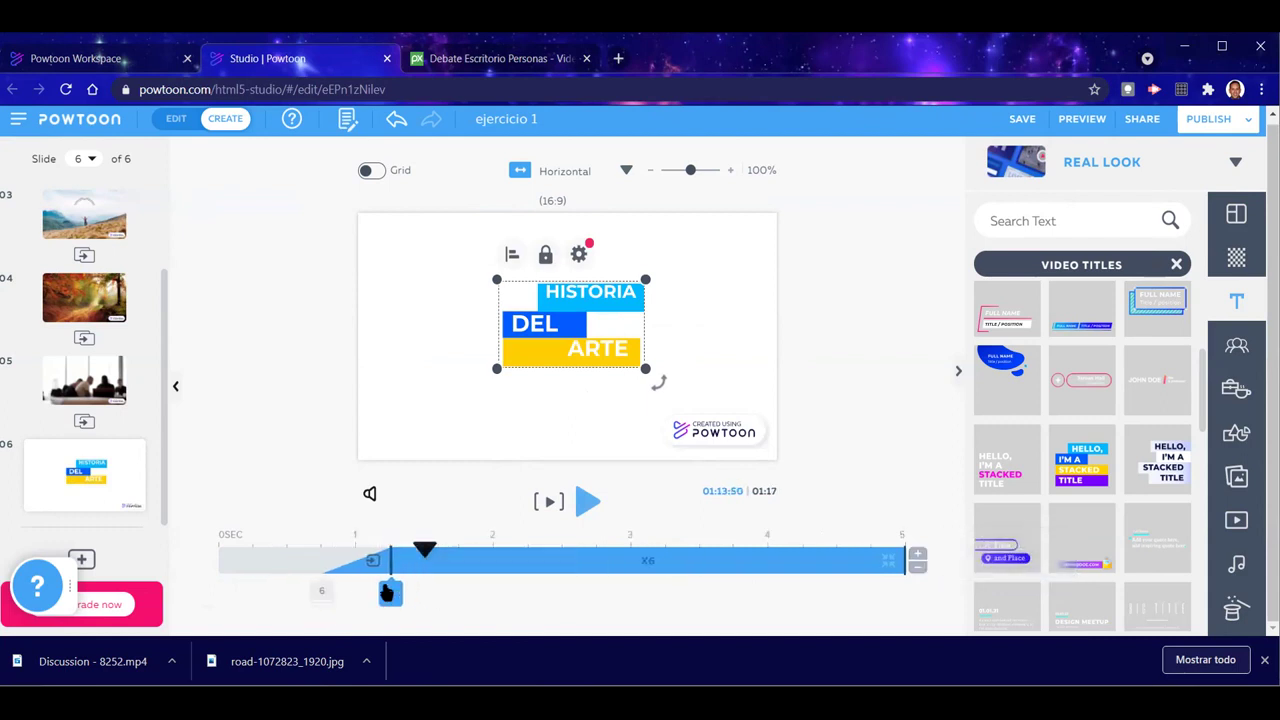
{"action": "left_click_drag", "start_coordinate": [905, 560], "coordinate": [802, 562]}
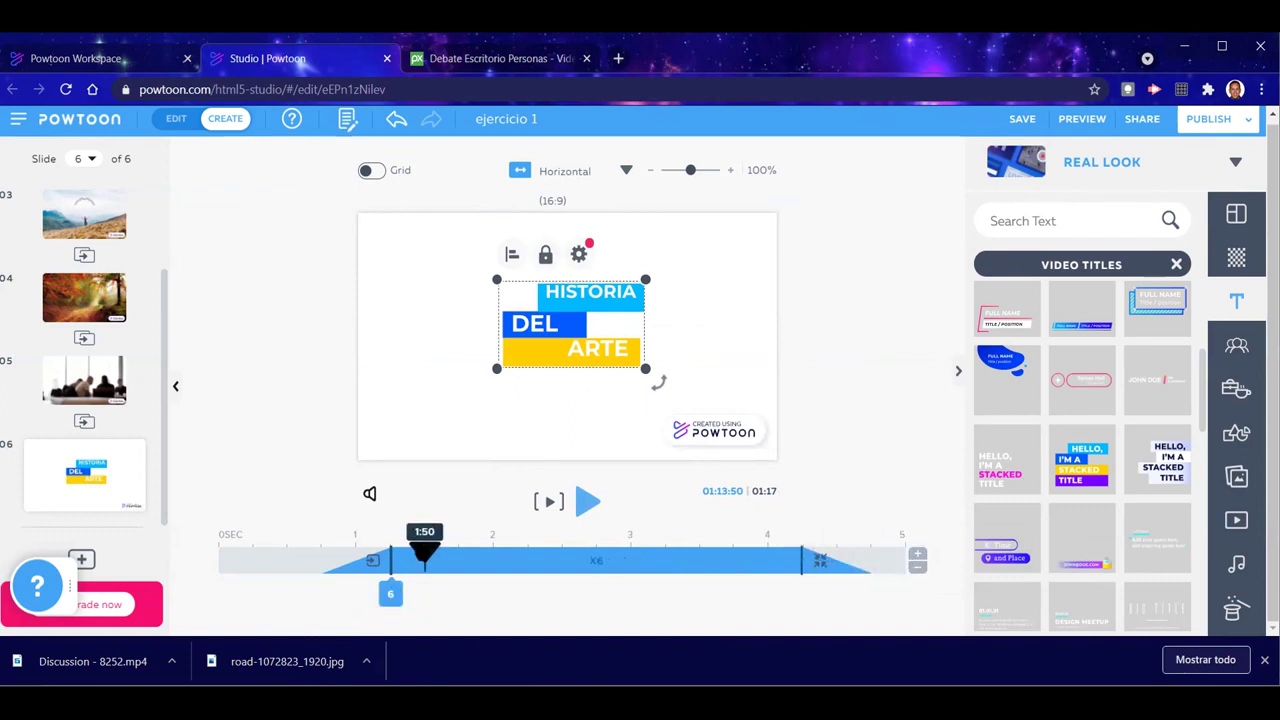
{"action": "key", "text": "Delete"}
{"action": "left_click", "coordinate": [587, 503]}
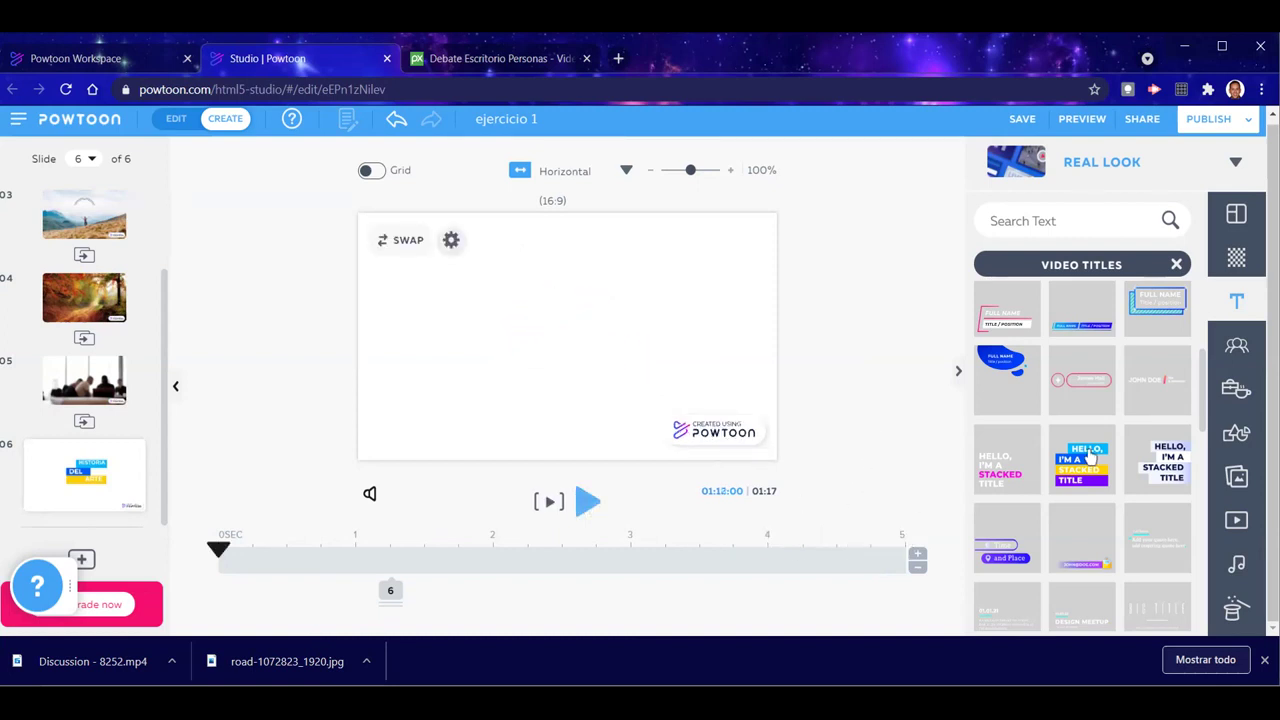
Insert the rounded rectangular speech bubble with a bottom pointer from the Text Elements designs on slide 6
{"action": "scroll", "coordinate": [1088, 480], "scroll_direction": "down", "scroll_amount": 8}
{"action": "scroll", "coordinate": [1088, 476], "scroll_direction": "down", "scroll_amount": 2}
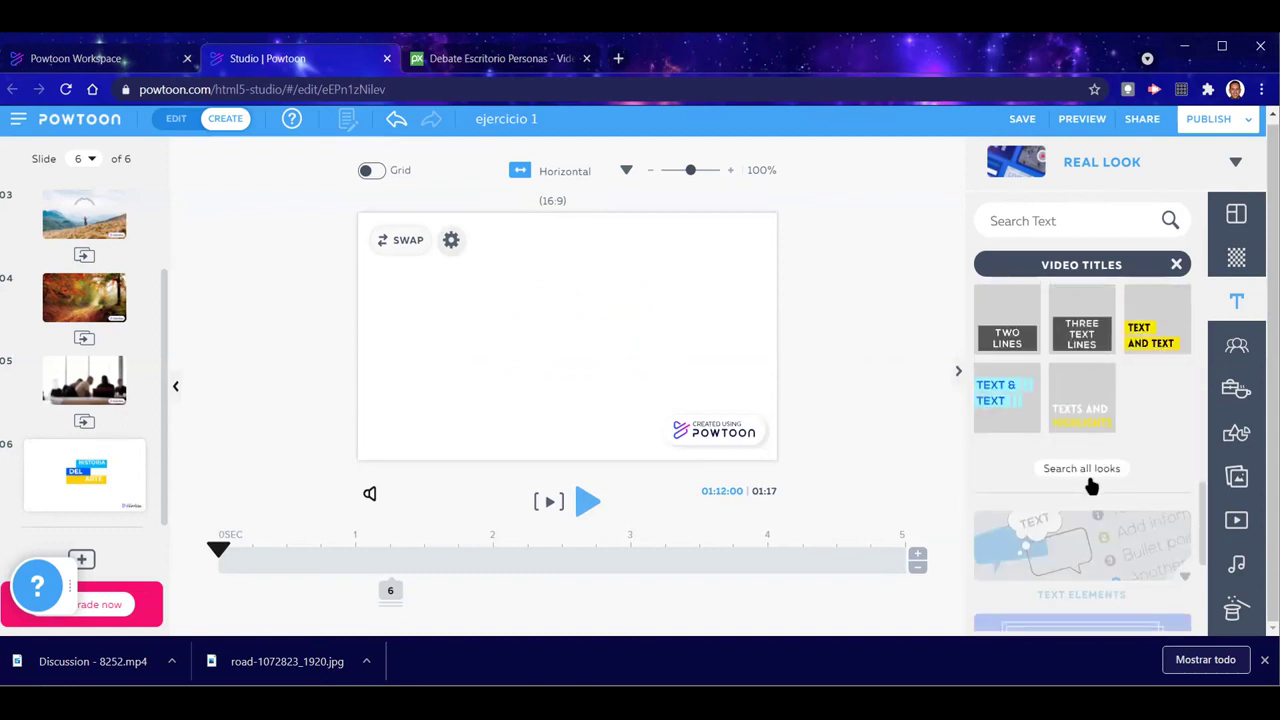
{"action": "scroll", "coordinate": [1088, 480], "scroll_direction": "up", "scroll_amount": 15}
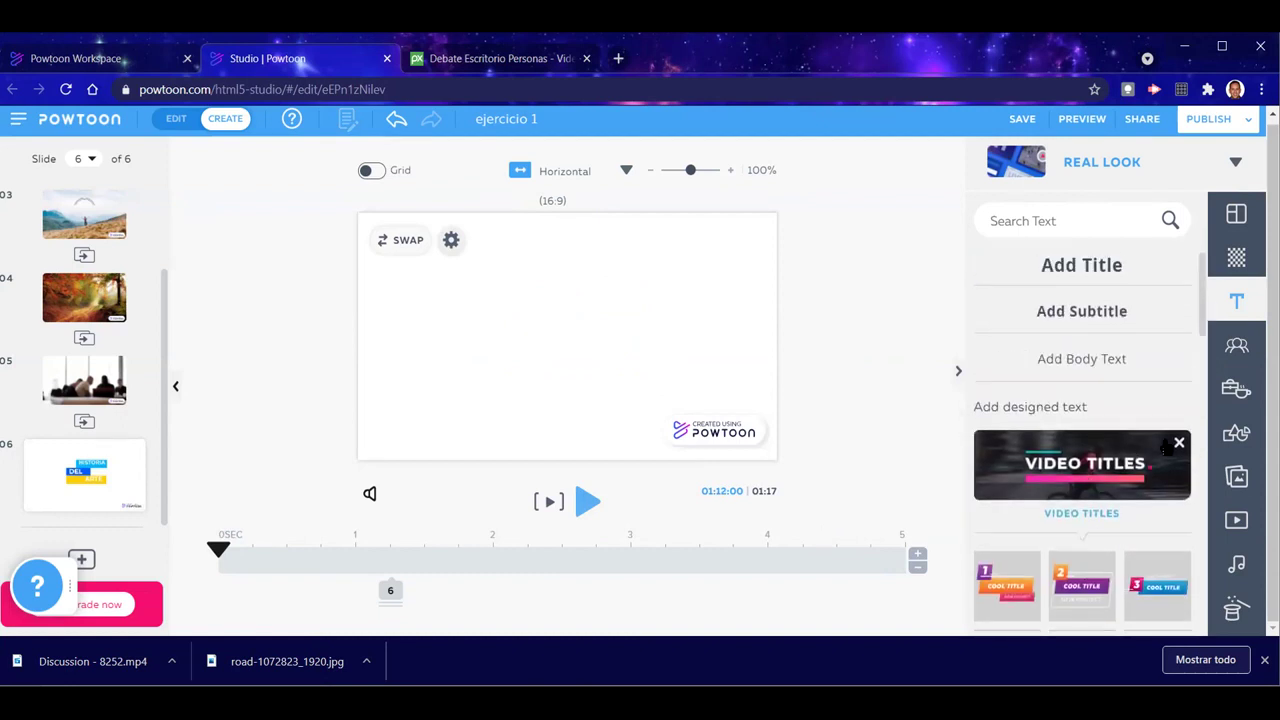
{"action": "left_click", "coordinate": [1180, 441]}
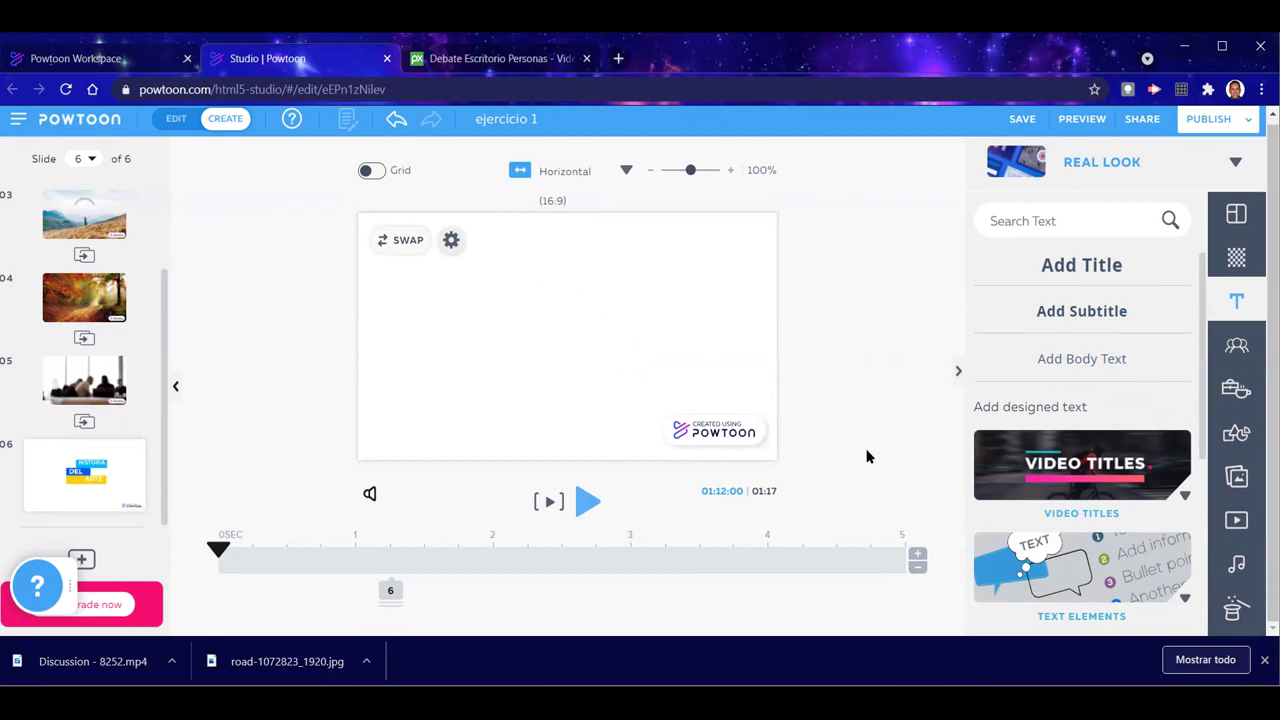
{"action": "scroll", "coordinate": [1068, 405], "scroll_direction": "down", "scroll_amount": 5}
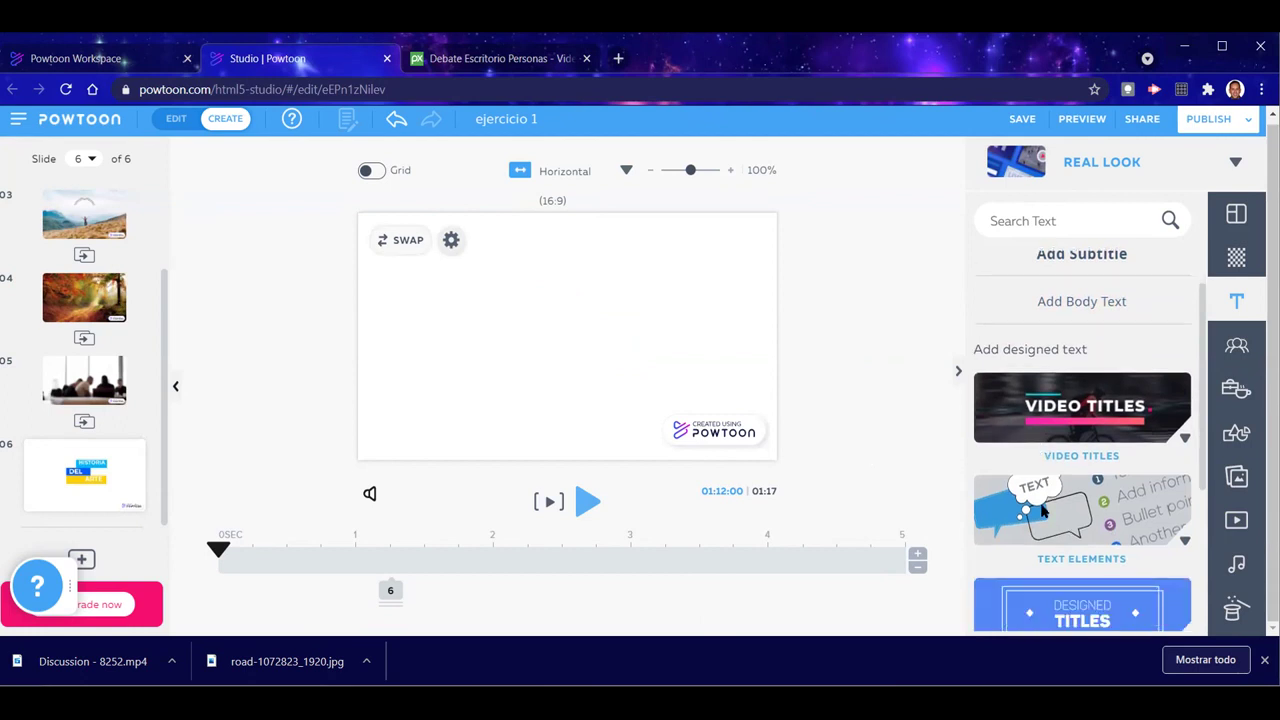
{"action": "left_click", "coordinate": [1060, 338]}
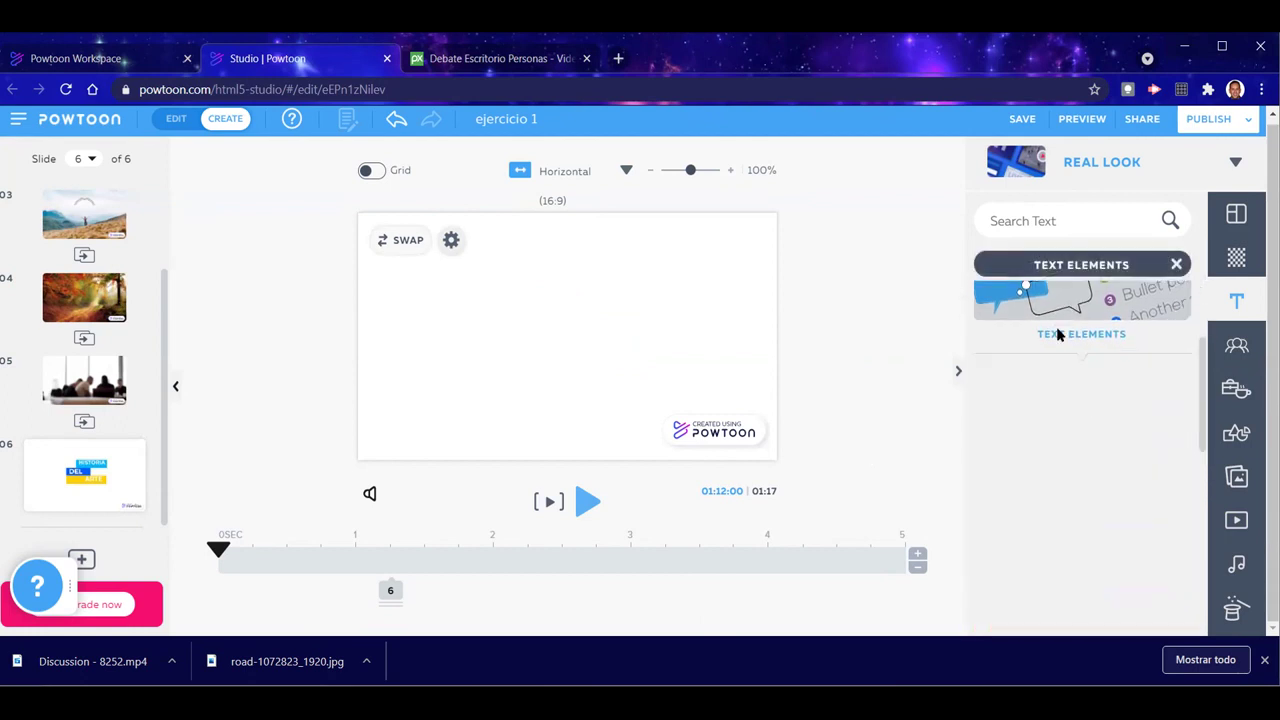
{"action": "scroll", "coordinate": [1058, 535], "scroll_direction": "down", "scroll_amount": 3}
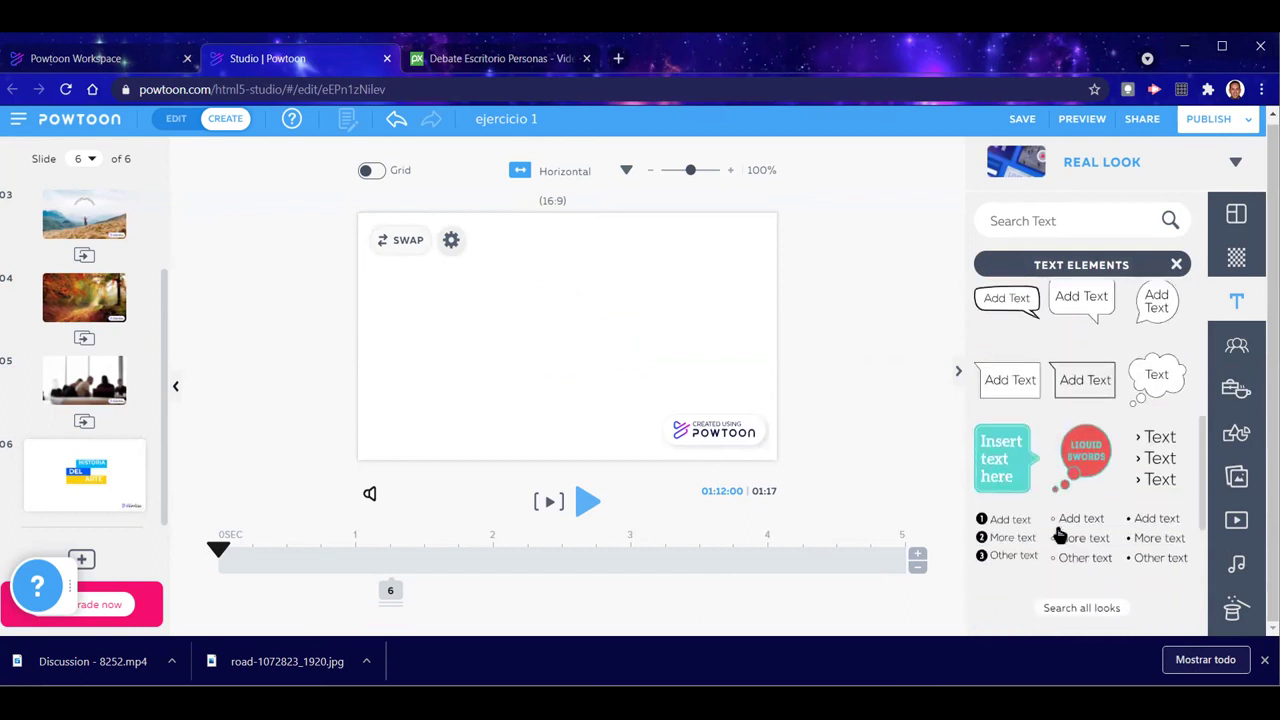
{"action": "scroll", "coordinate": [1058, 530], "scroll_direction": "up", "scroll_amount": 2}
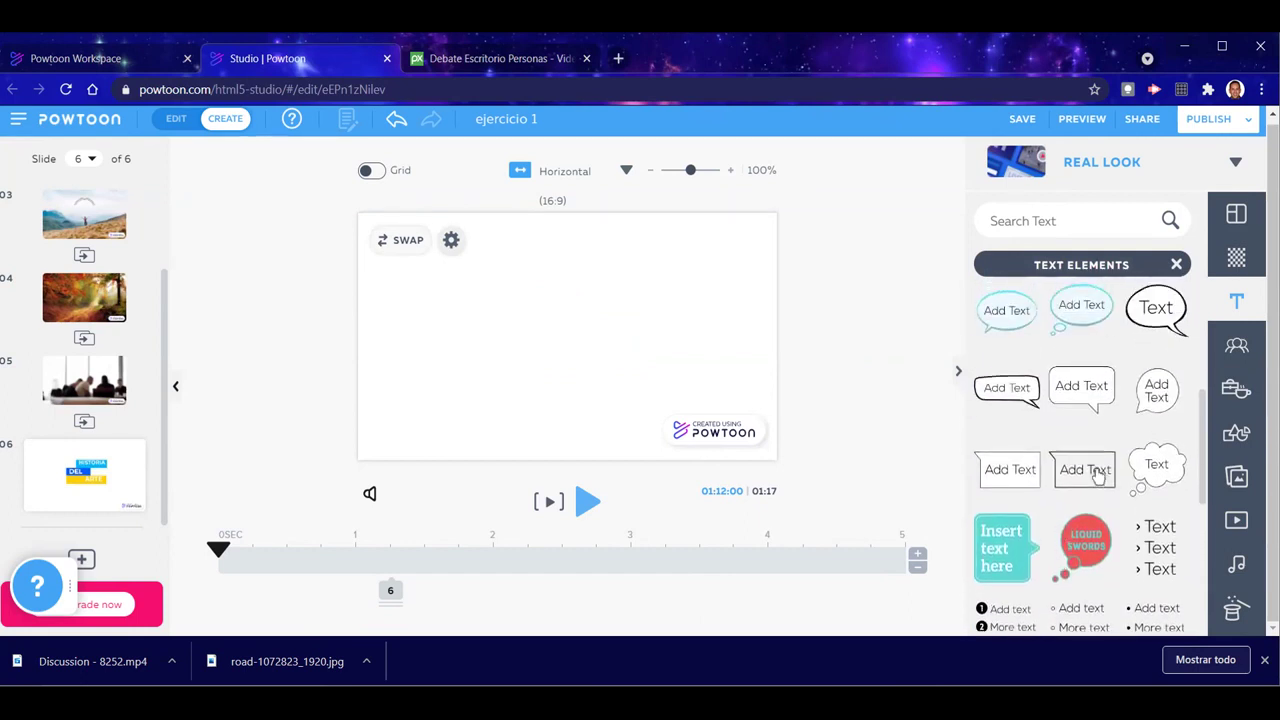
{"action": "scroll", "coordinate": [1088, 476], "scroll_direction": "up", "scroll_amount": 1}
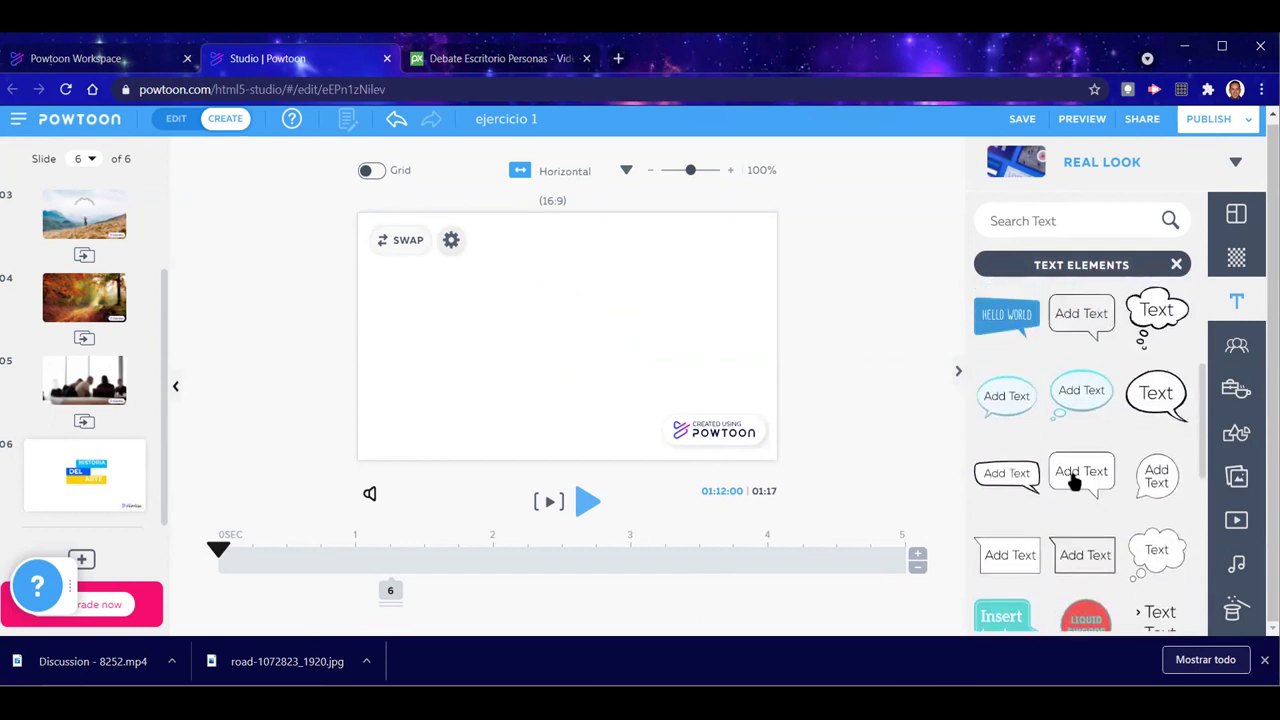
{"action": "left_click", "coordinate": [1073, 482]}
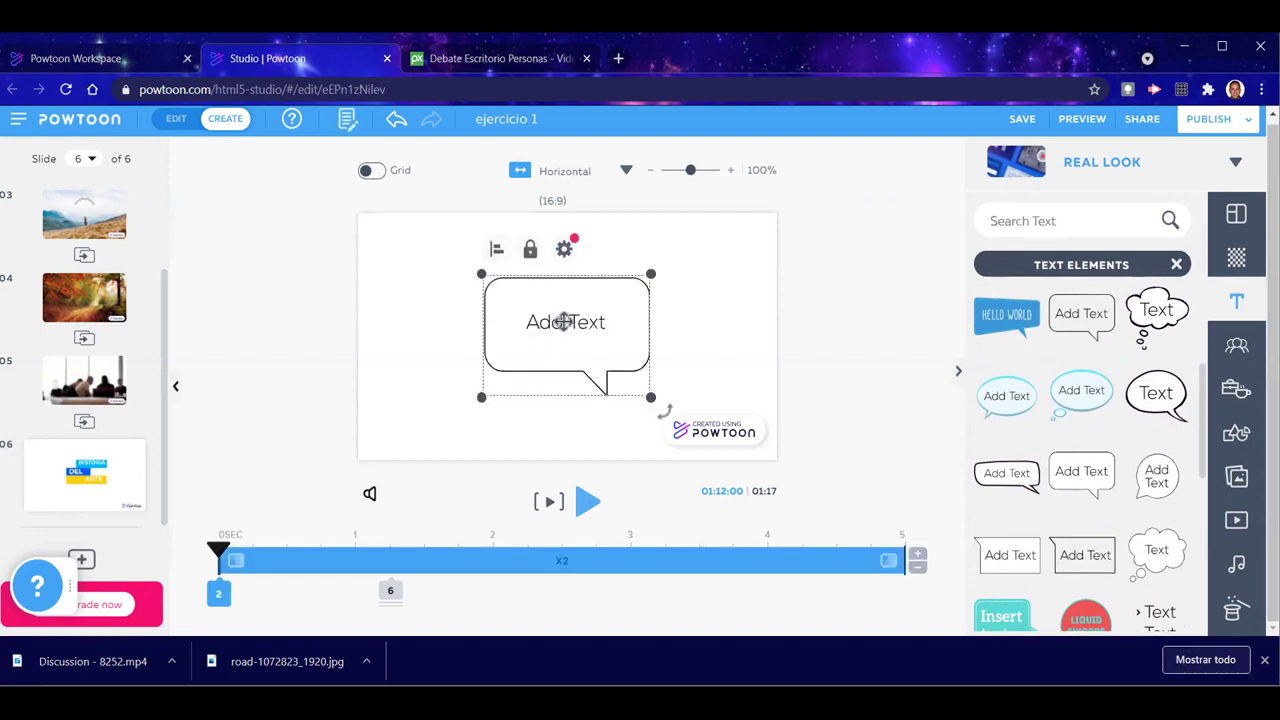
Replace the speech bubble's placeholder text with "Vamos a hablar de Leonardo da Vinci", widen its text box and center it in the bubble
{"action": "double_click", "coordinate": [566, 323]}
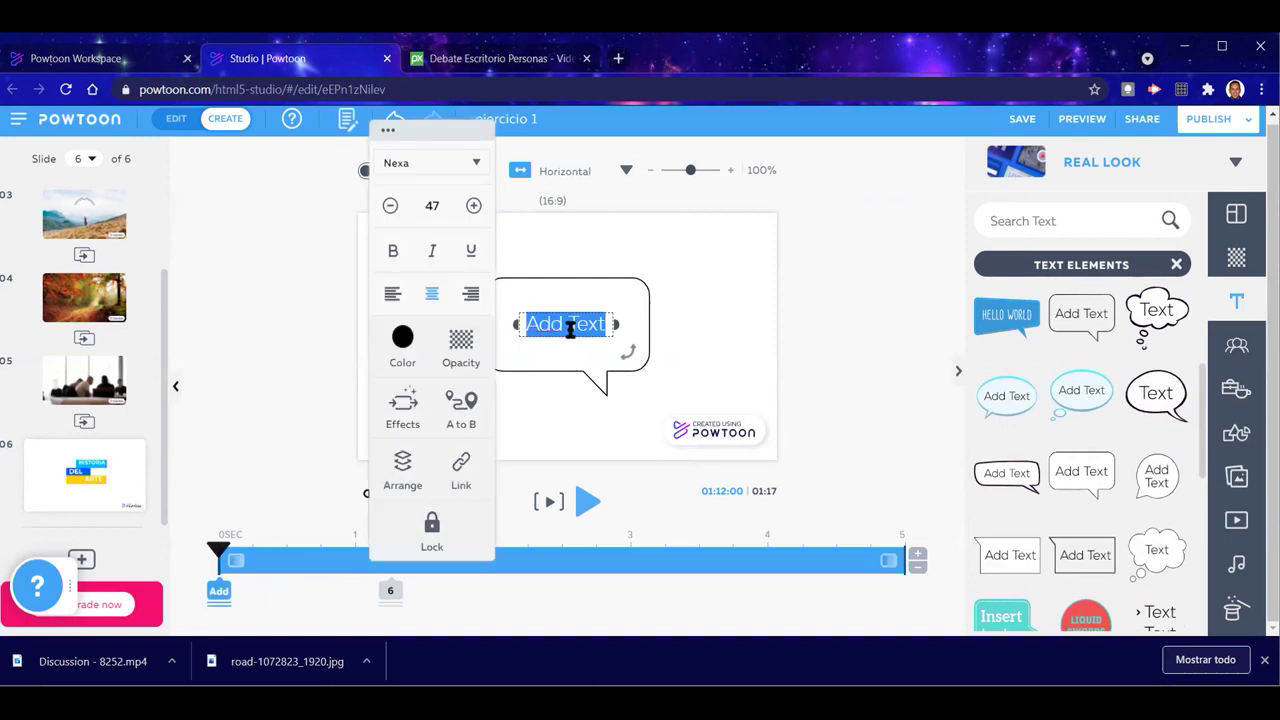
{"action": "key", "text": "BackSpace"}
{"action": "type", "text": "Vamos a ha"}
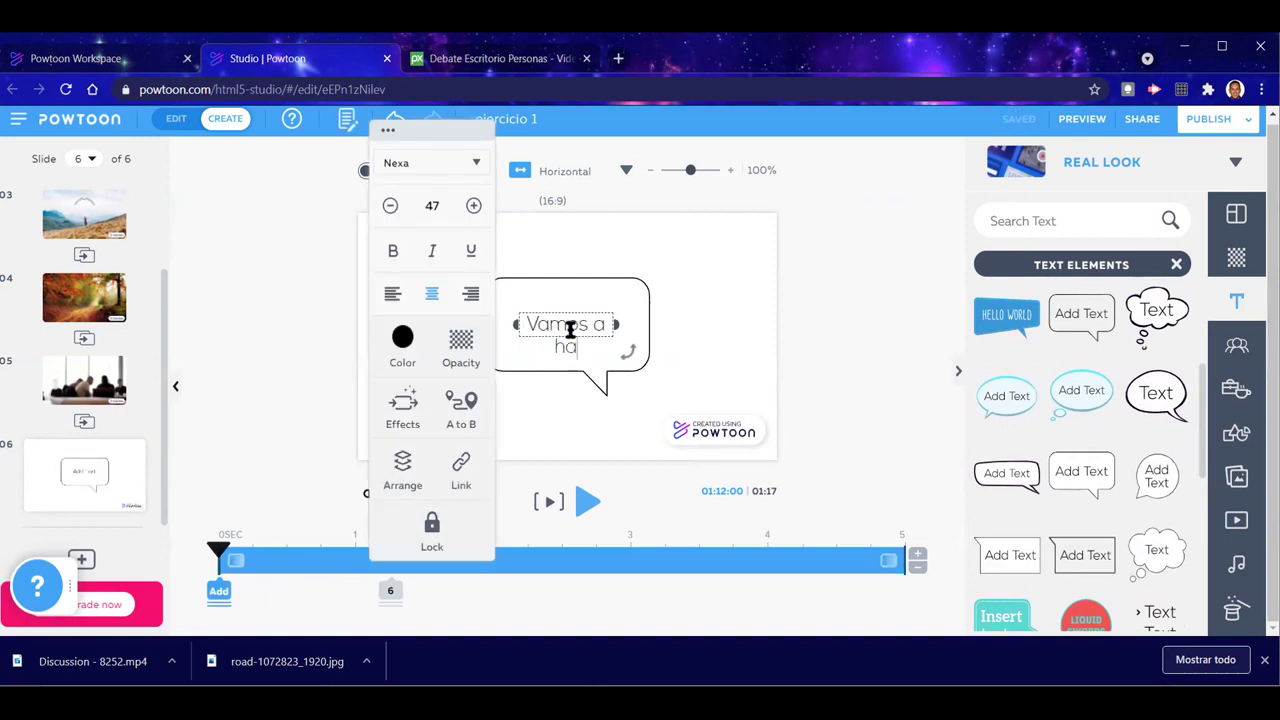
{"action": "type", "text": "blar de Leonra"}
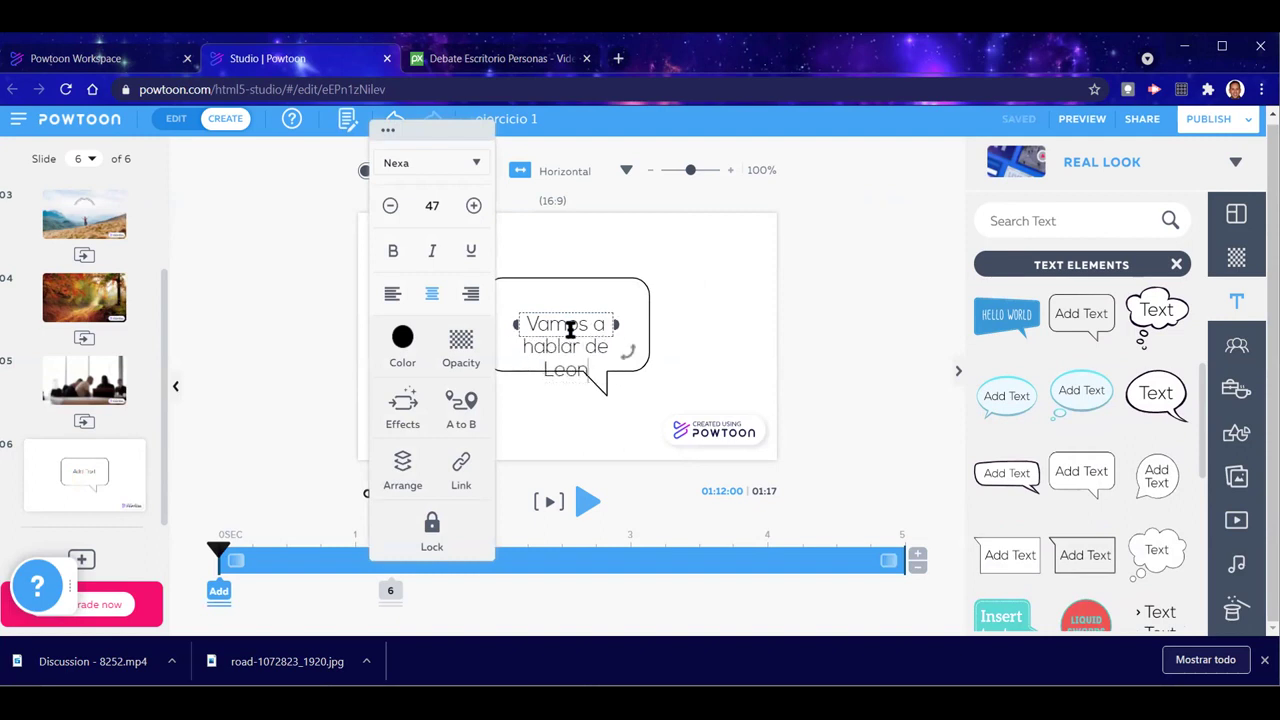
{"action": "key", "text": "BackSpace"}
{"action": "key", "text": "BackSpace"}
{"action": "type", "text": "ardo D"}
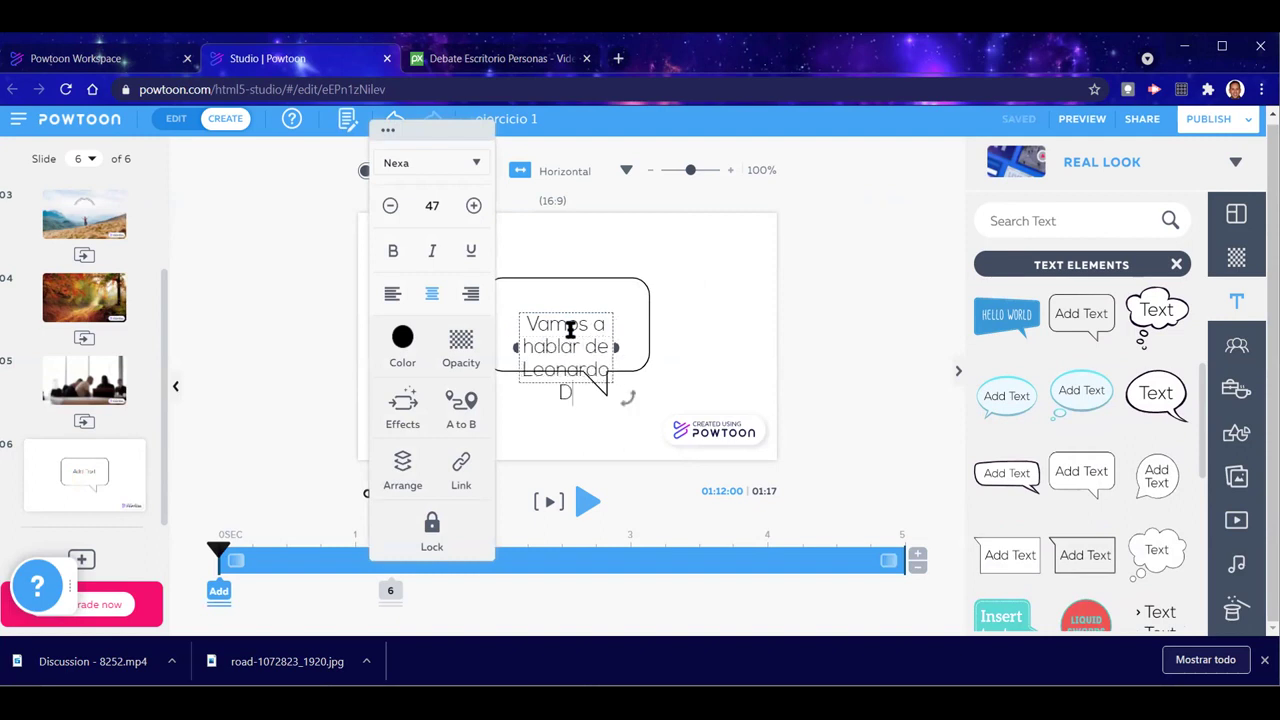
{"action": "type", "text": "a va"}
{"action": "key", "text": "BackSpace"}
{"action": "key", "text": "BackSpace"}
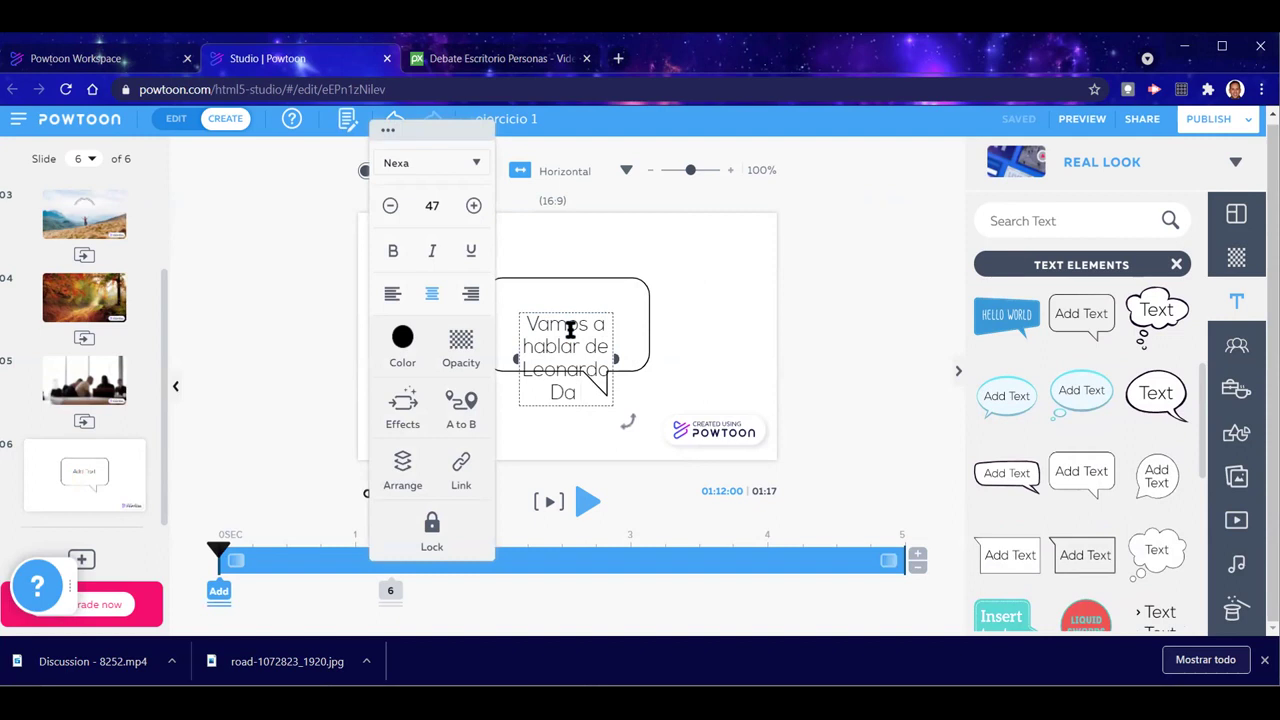
{"action": "key", "text": "BackSpace"}
{"action": "type", "text": "da Vinci"}
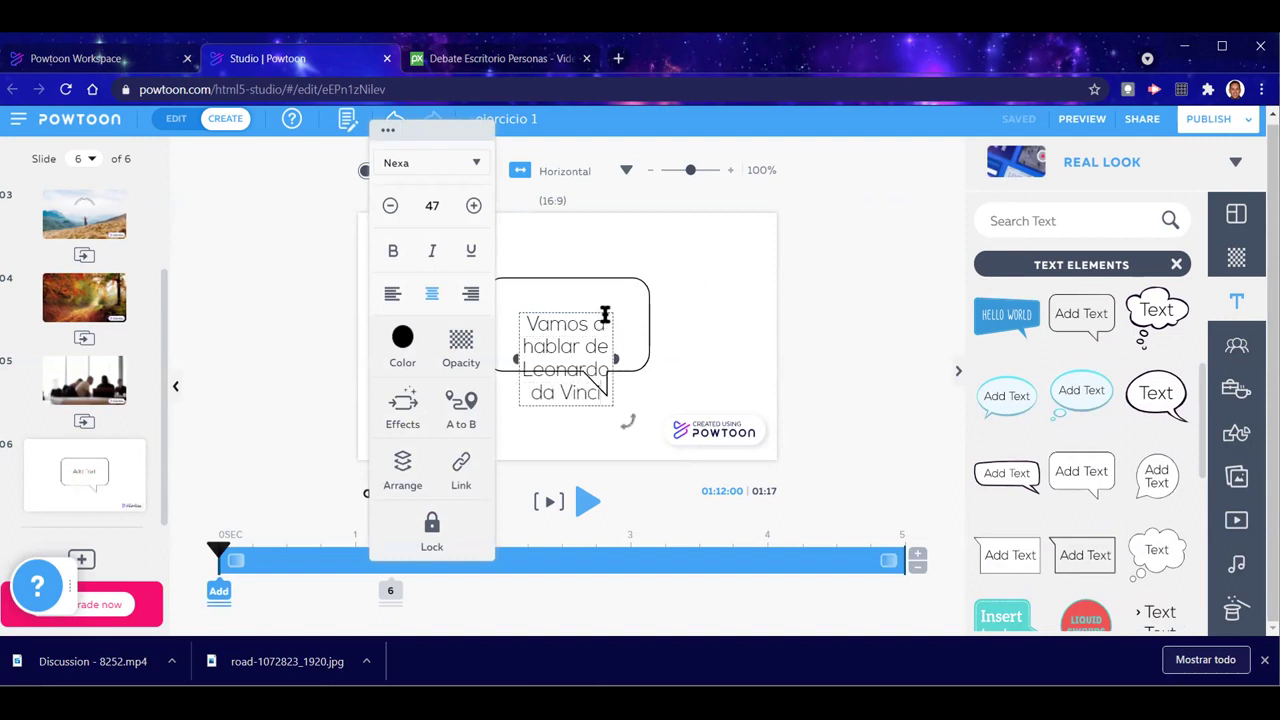
{"action": "left_click_drag", "start_coordinate": [586, 349], "coordinate": [634, 330]}
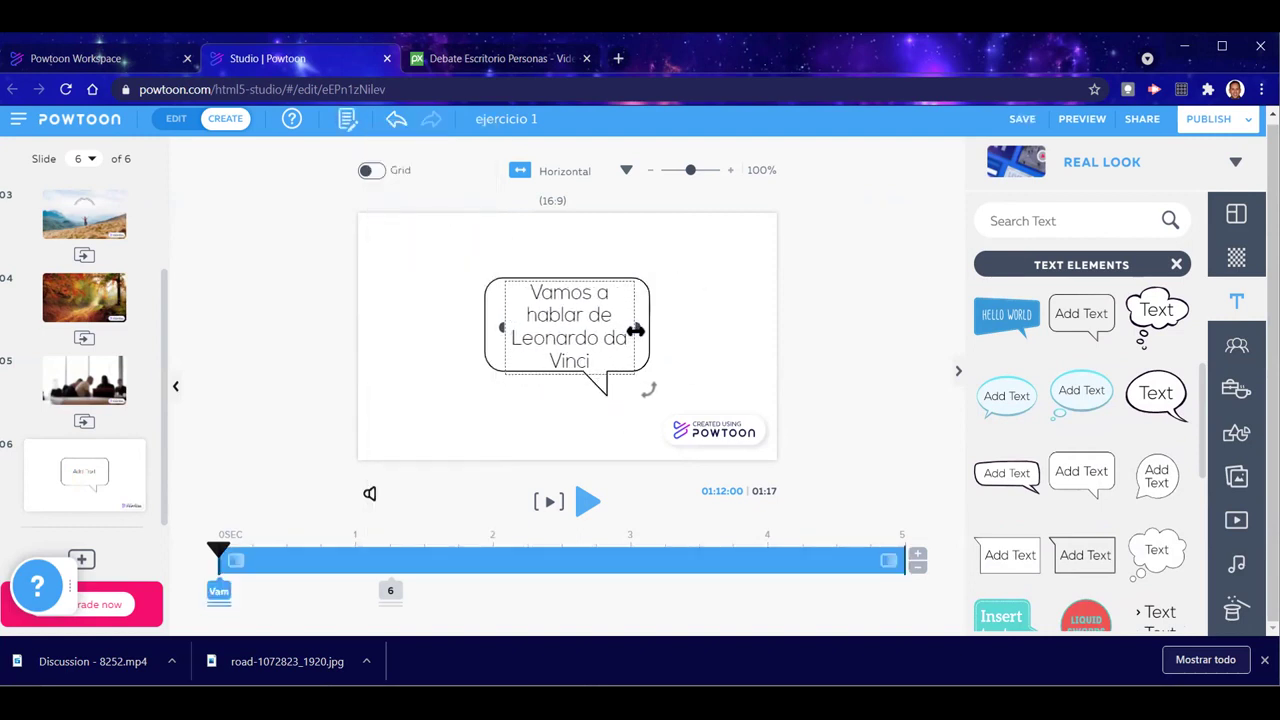
{"action": "left_click", "coordinate": [715, 374]}
Shrink the speech bubble shape to about two thirds of its size, keeping its lower-left corner in place
{"action": "left_click", "coordinate": [647, 283]}
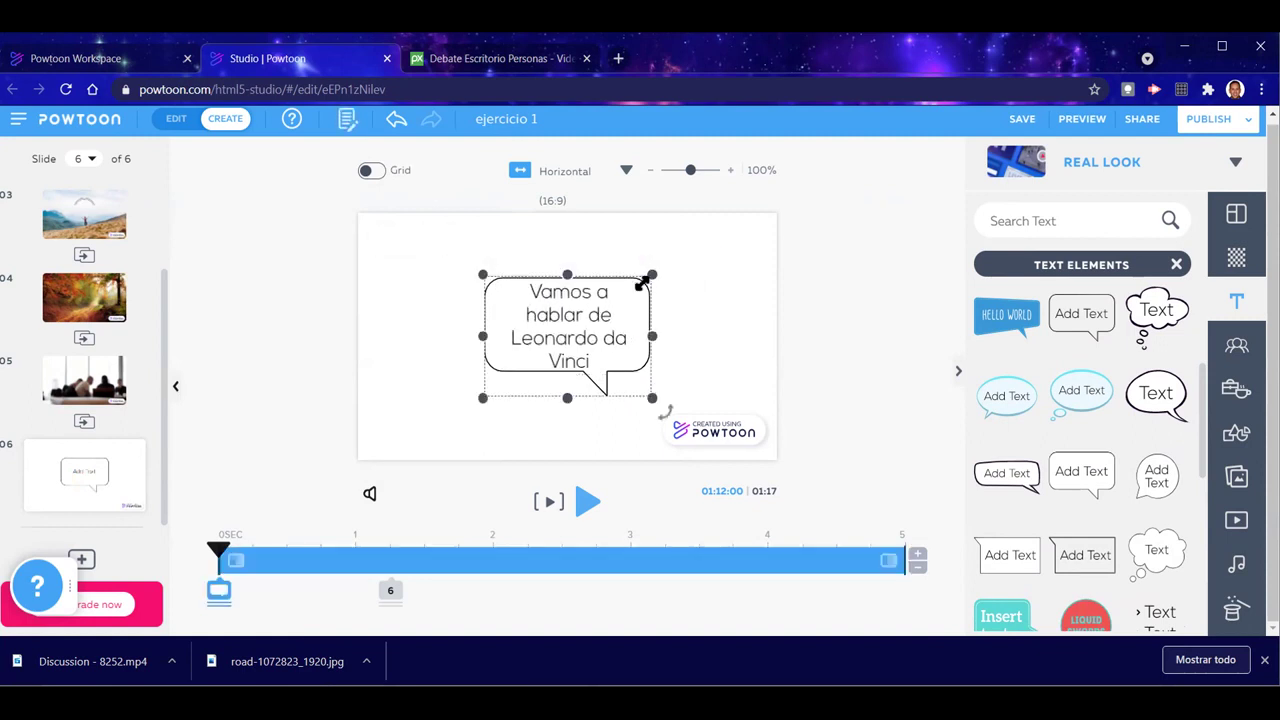
{"action": "left_click_drag", "start_coordinate": [643, 283], "coordinate": [591, 309]}
{"action": "left_click", "coordinate": [632, 290]}
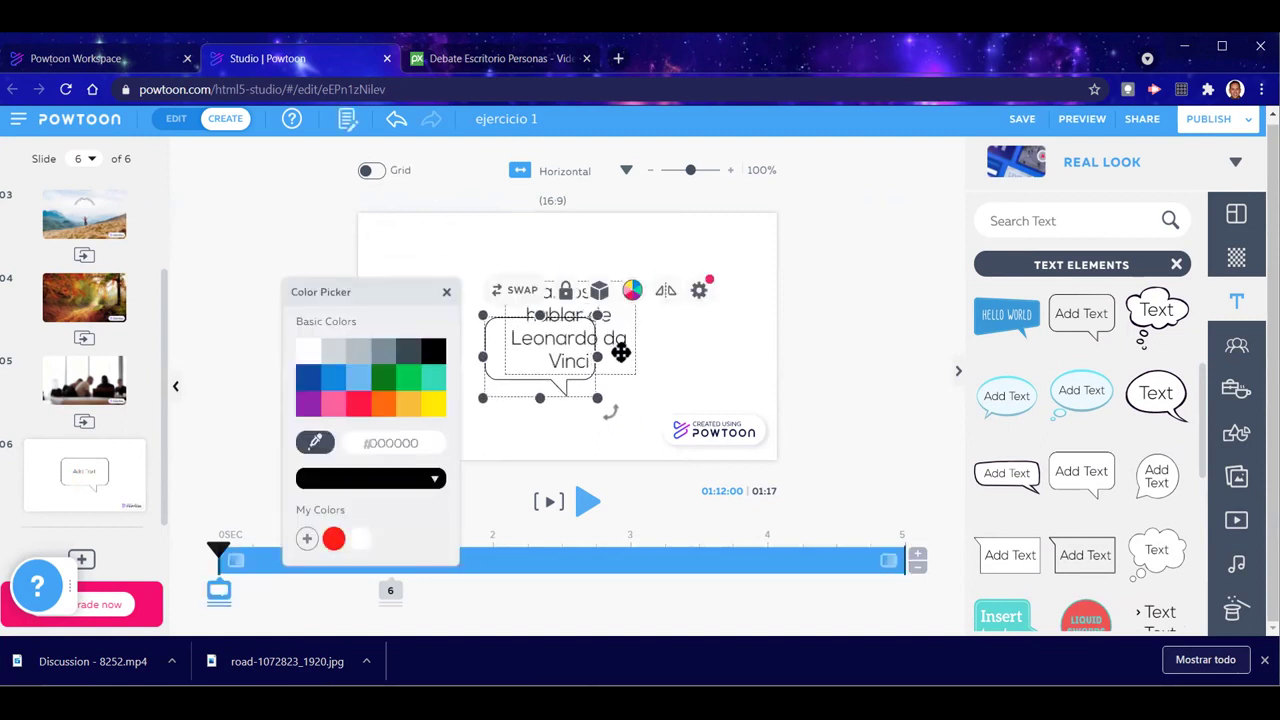
Set the bubble text's size to 30 and fit the text inside the speech bubble
{"action": "left_click", "coordinate": [621, 352]}
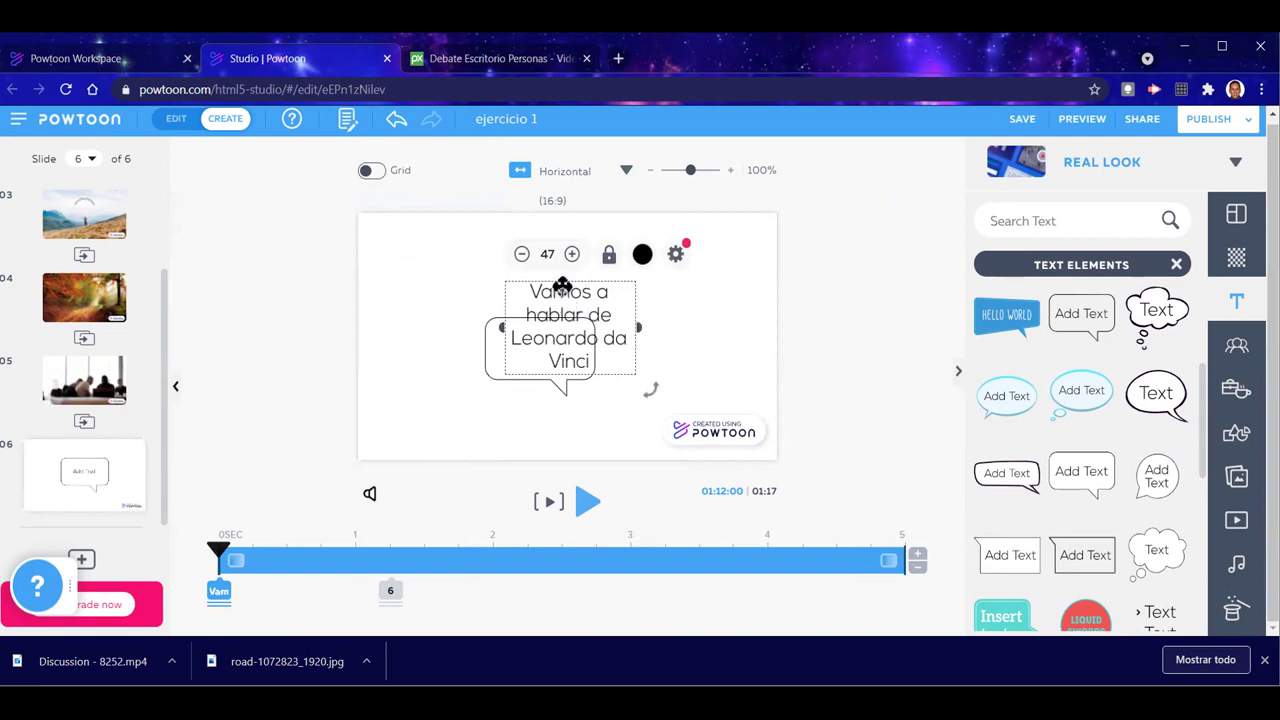
{"action": "left_click", "coordinate": [546, 253]}
{"action": "left_click", "coordinate": [529, 289]}
{"action": "left_click", "coordinate": [546, 253]}
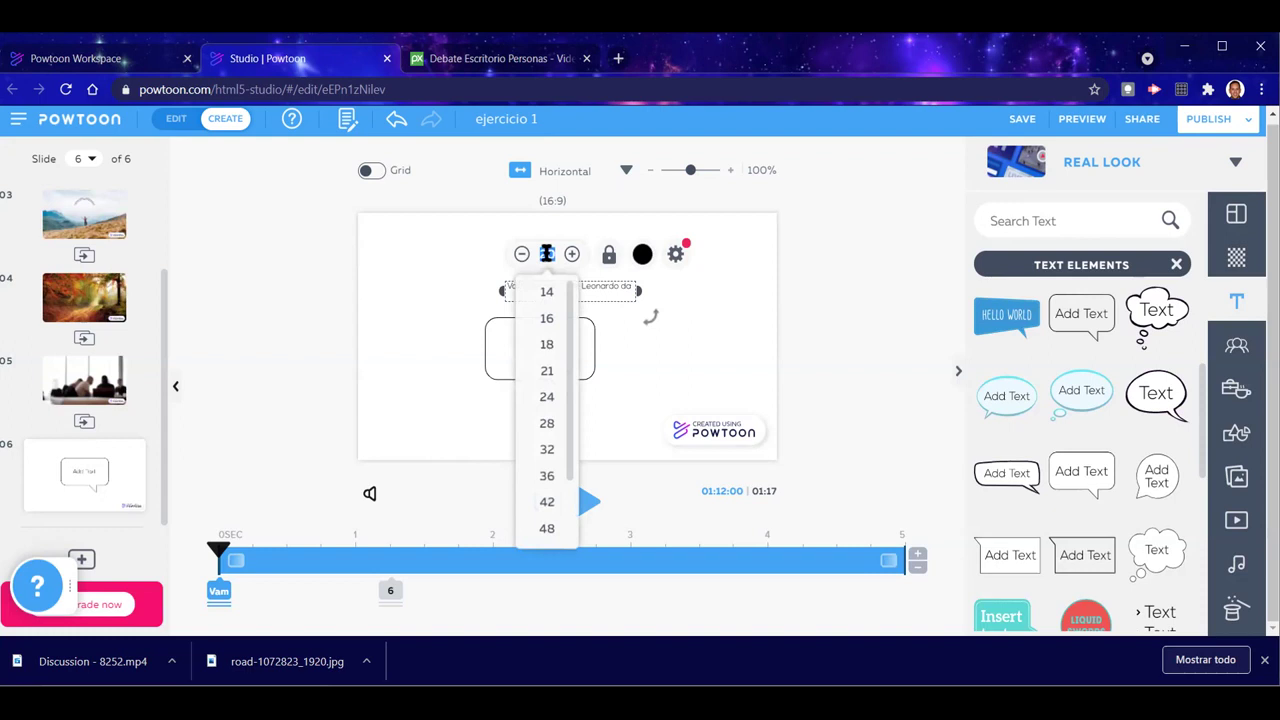
{"action": "left_click", "coordinate": [546, 253]}
{"action": "left_click_drag", "start_coordinate": [614, 300], "coordinate": [590, 354]}
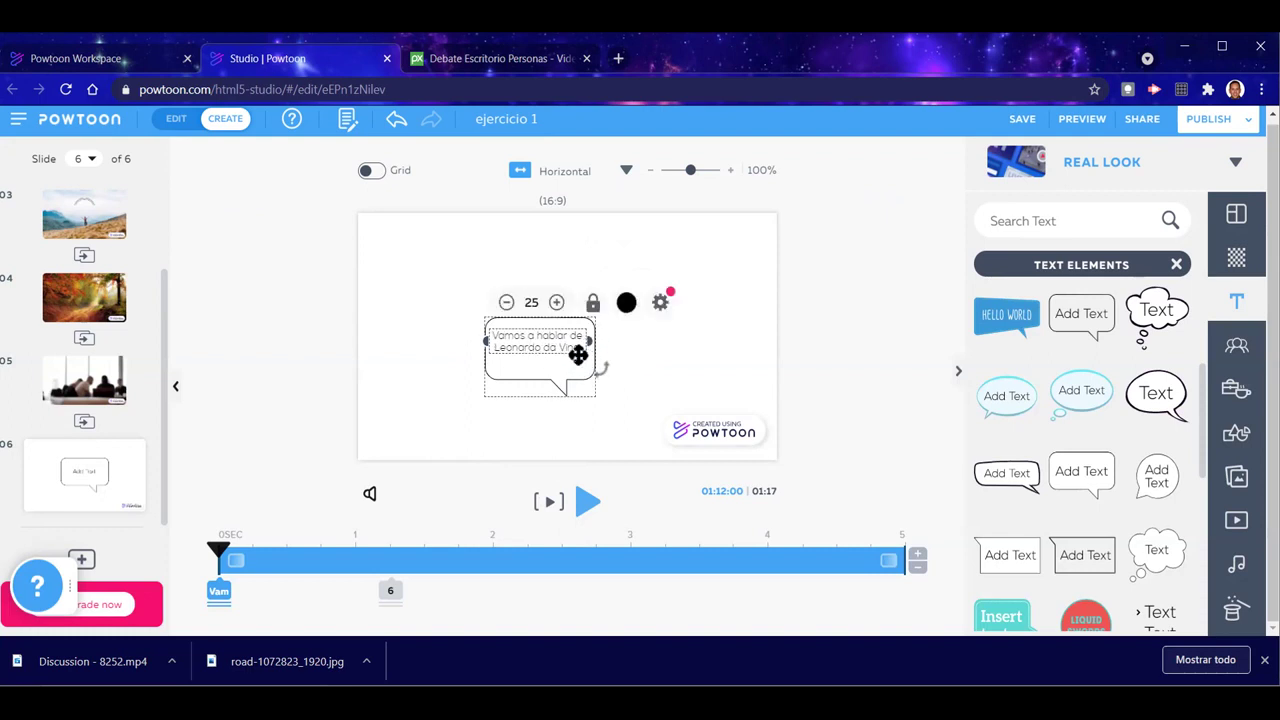
{"action": "left_click", "coordinate": [533, 302]}
{"action": "type", "text": "30"}
{"action": "key", "text": "Return"}
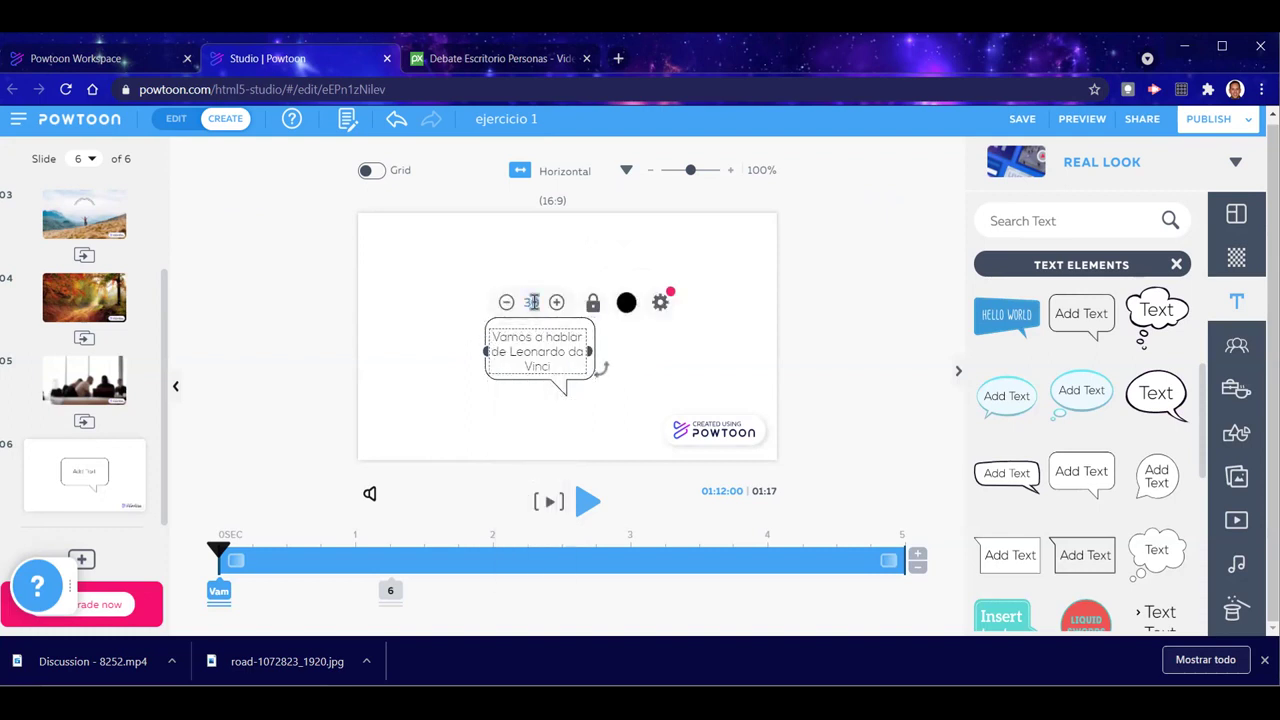
Move the speech bubble together with its text to the upper-right corner of the slide
{"action": "left_click", "coordinate": [435, 331]}
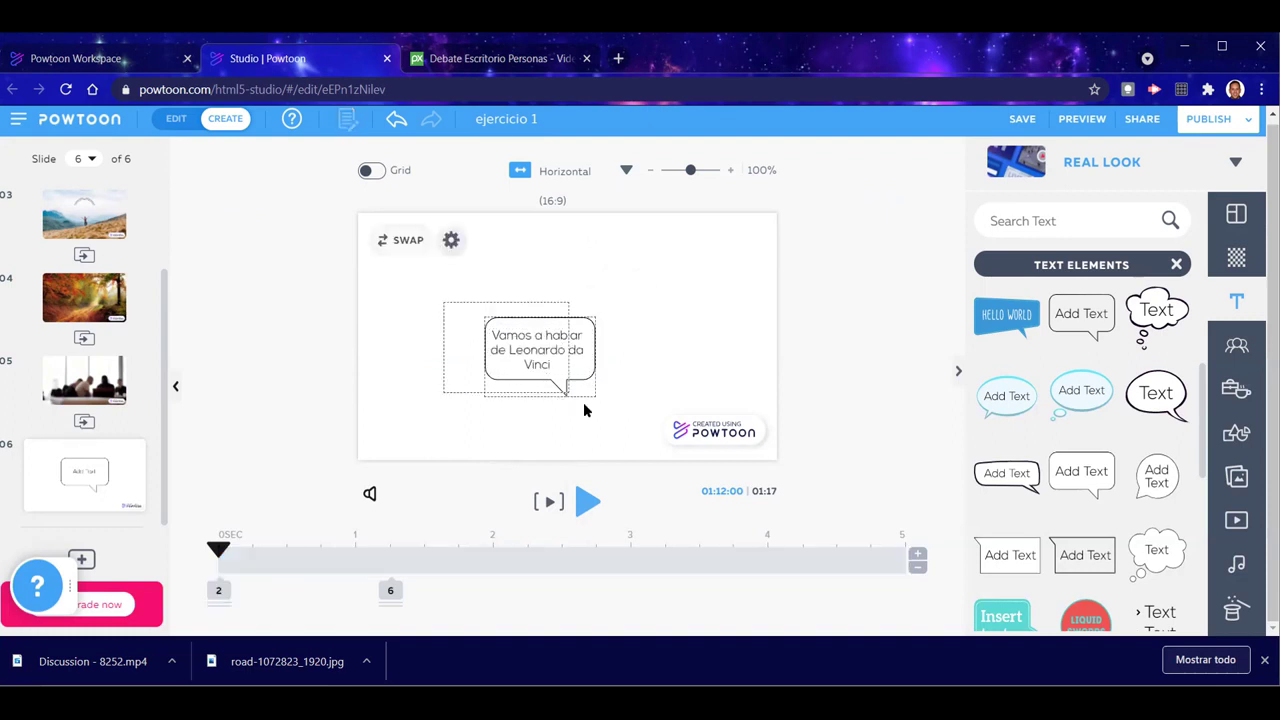
{"action": "left_click", "coordinate": [564, 371]}
{"action": "left_click_drag", "start_coordinate": [550, 347], "coordinate": [728, 295]}
{"action": "left_click_drag", "start_coordinate": [745, 247], "coordinate": [720, 251]}
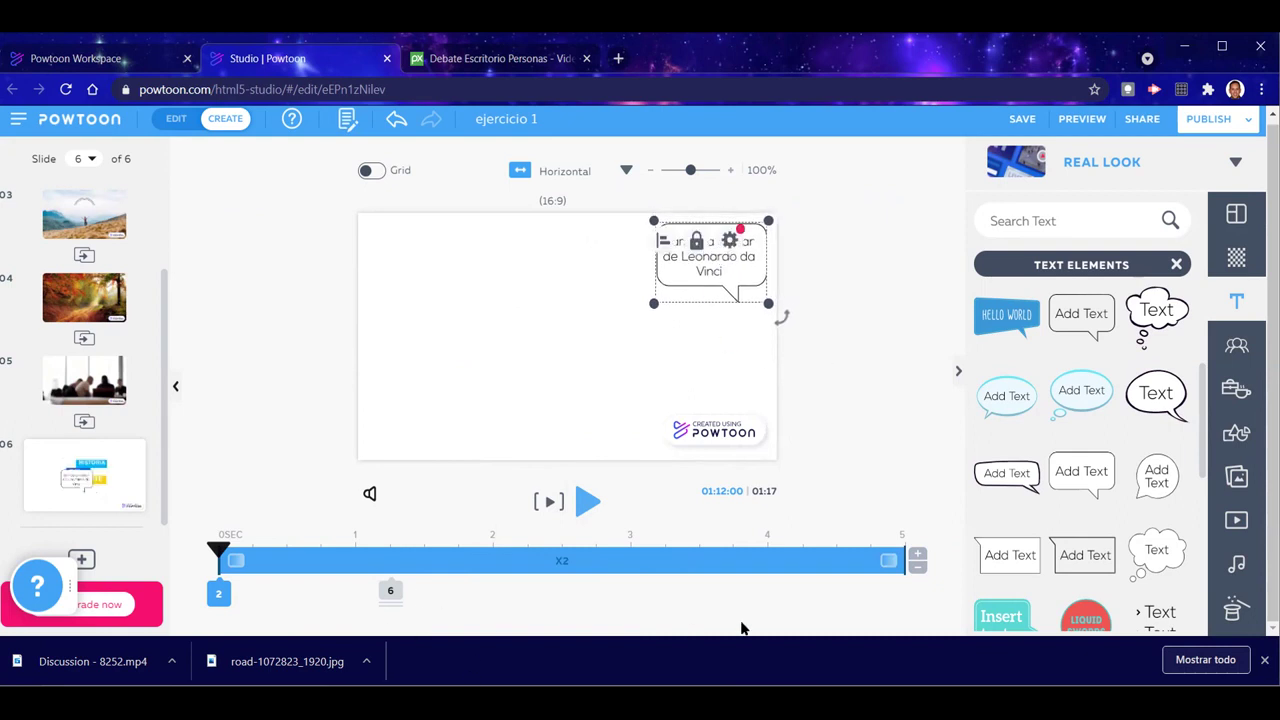
Time the speech bubble to enter at 2.25 seconds and exit at 4.5 seconds, and preview slide 6 from its start
{"action": "left_click", "coordinate": [217, 548]}
{"action": "left_click", "coordinate": [528, 553]}
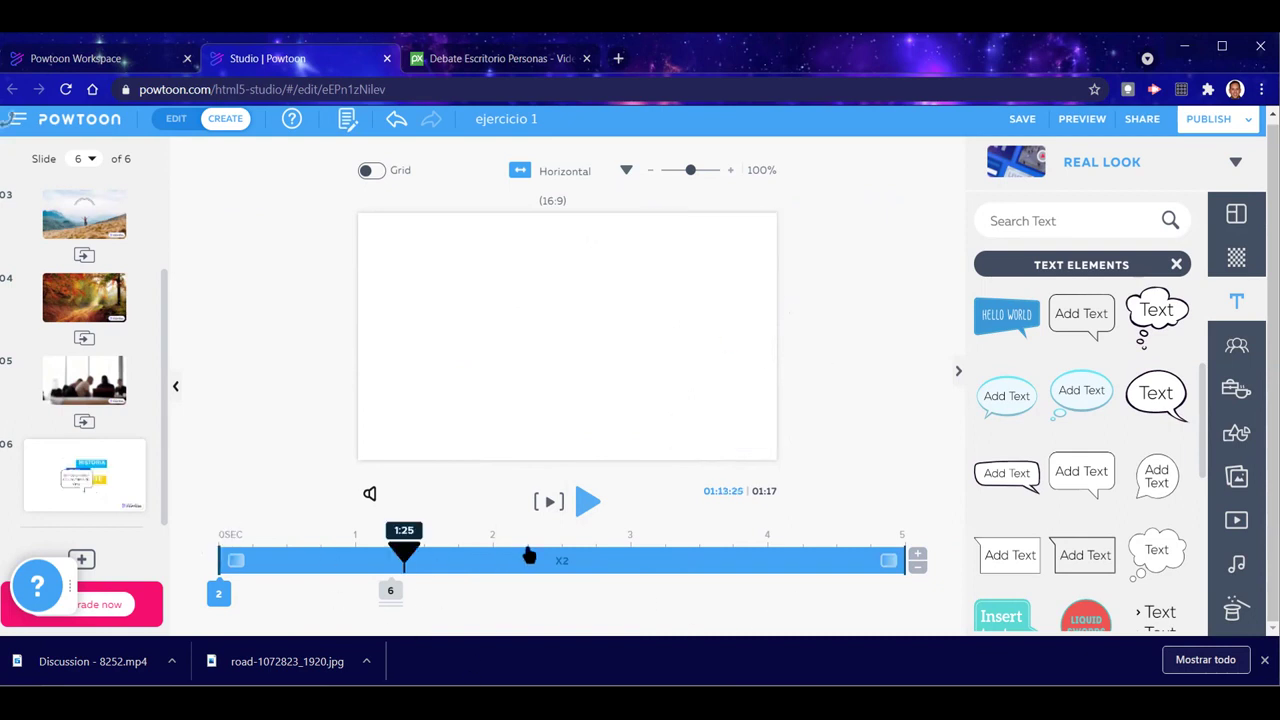
{"action": "left_click", "coordinate": [221, 555]}
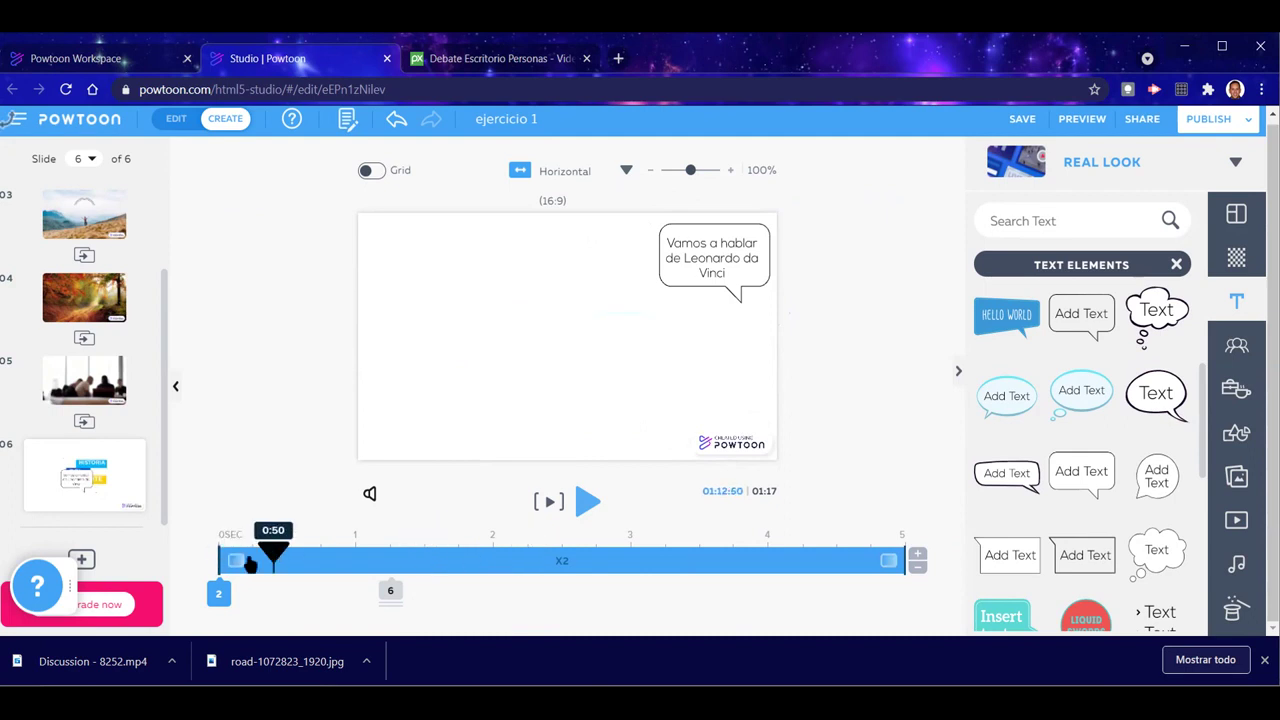
{"action": "left_click_drag", "start_coordinate": [217, 559], "coordinate": [530, 580]}
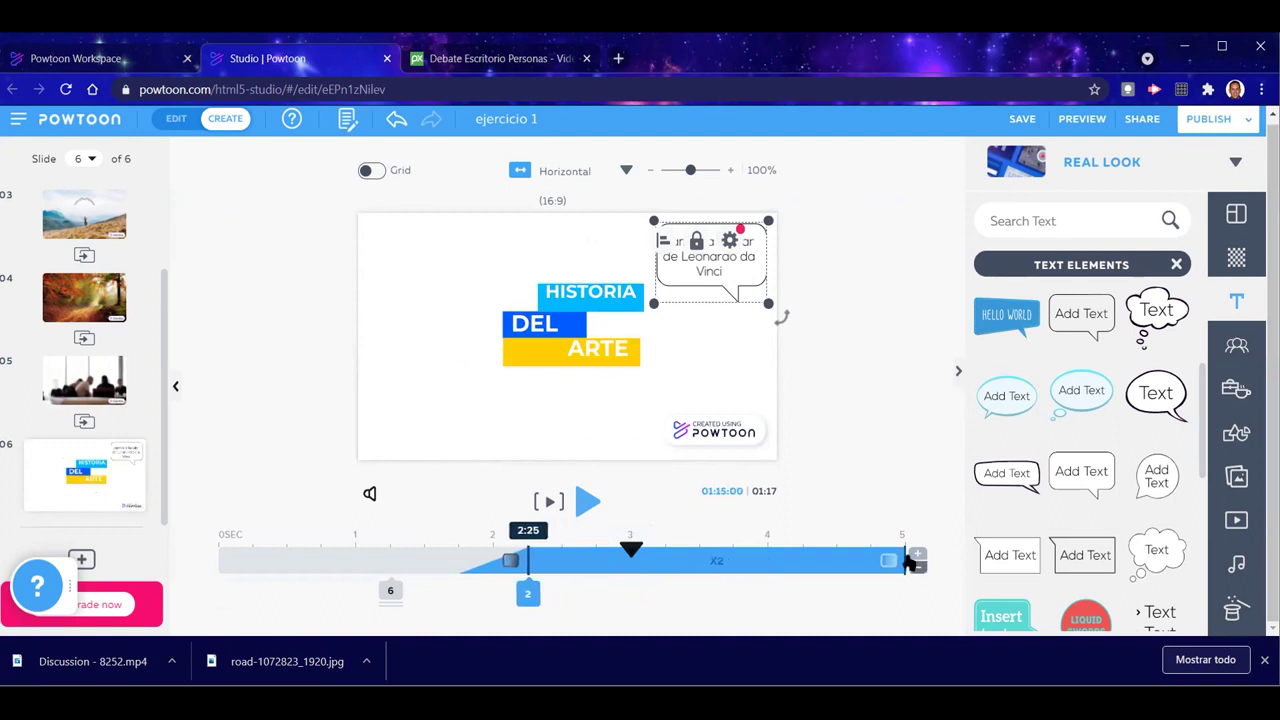
{"action": "left_click_drag", "start_coordinate": [886, 564], "coordinate": [838, 561]}
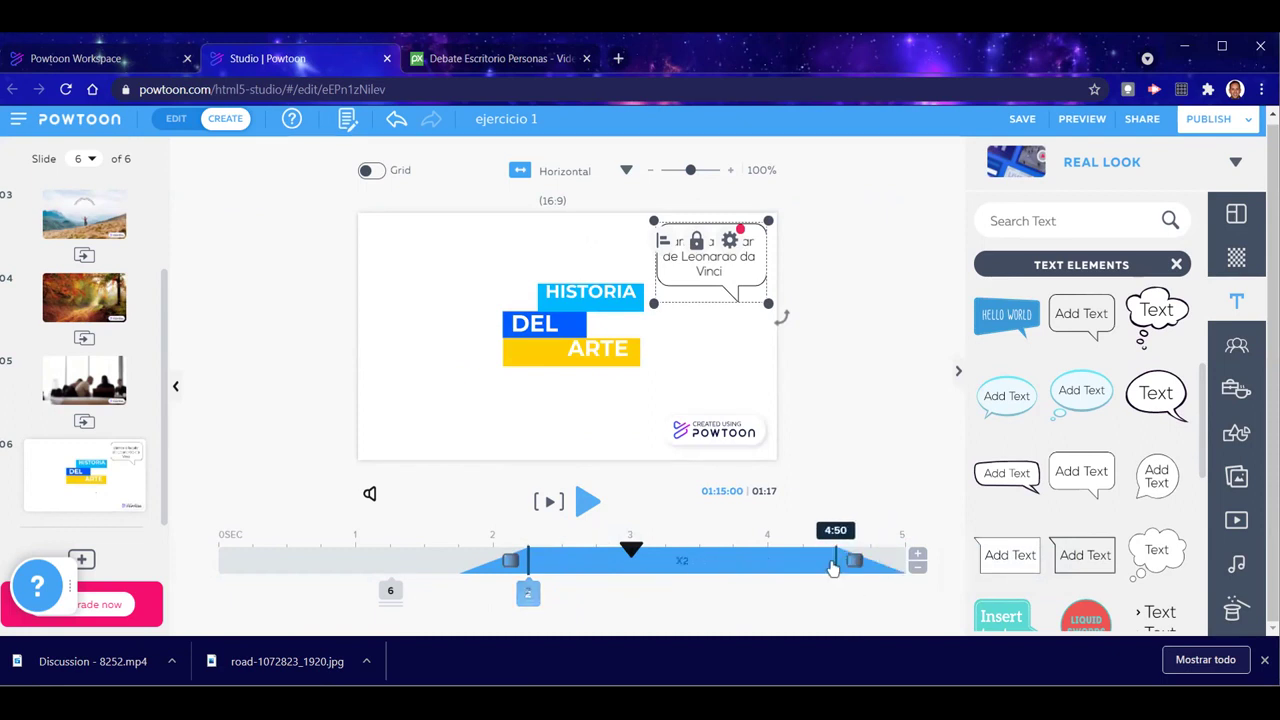
{"action": "left_click", "coordinate": [748, 607]}
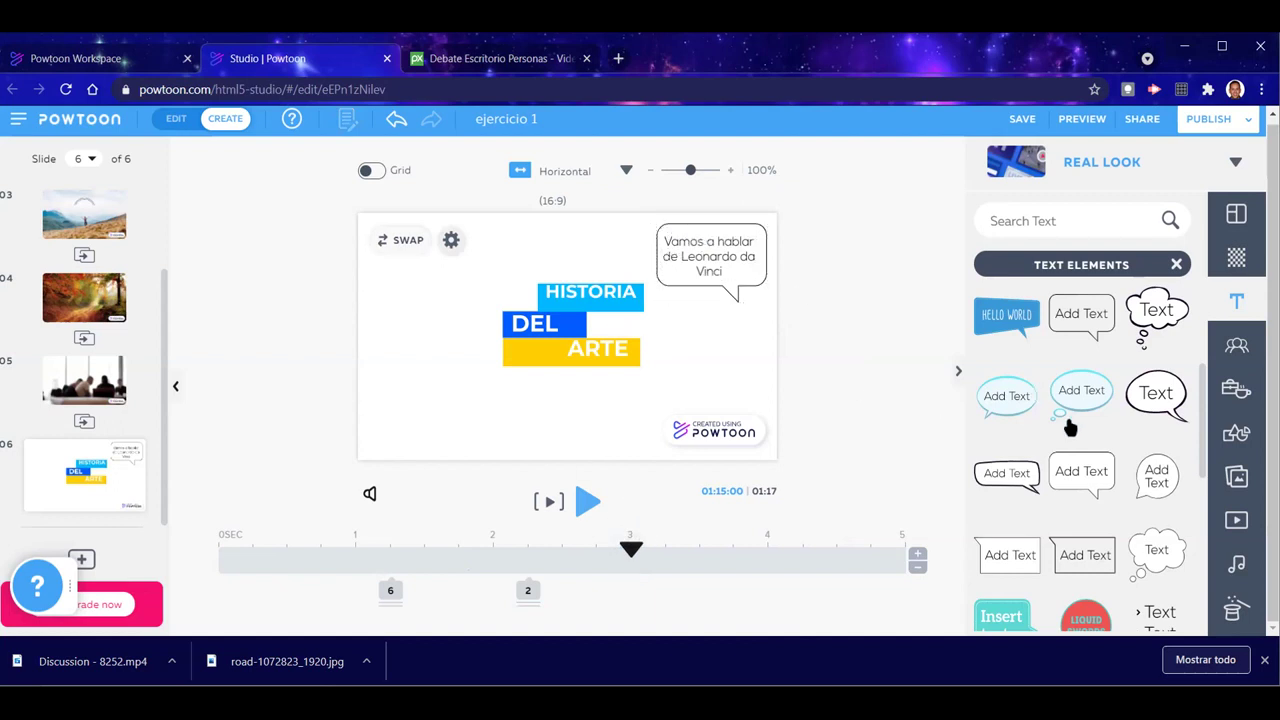
{"action": "left_click_drag", "start_coordinate": [631, 549], "coordinate": [218, 548]}
{"action": "left_click", "coordinate": [588, 503]}
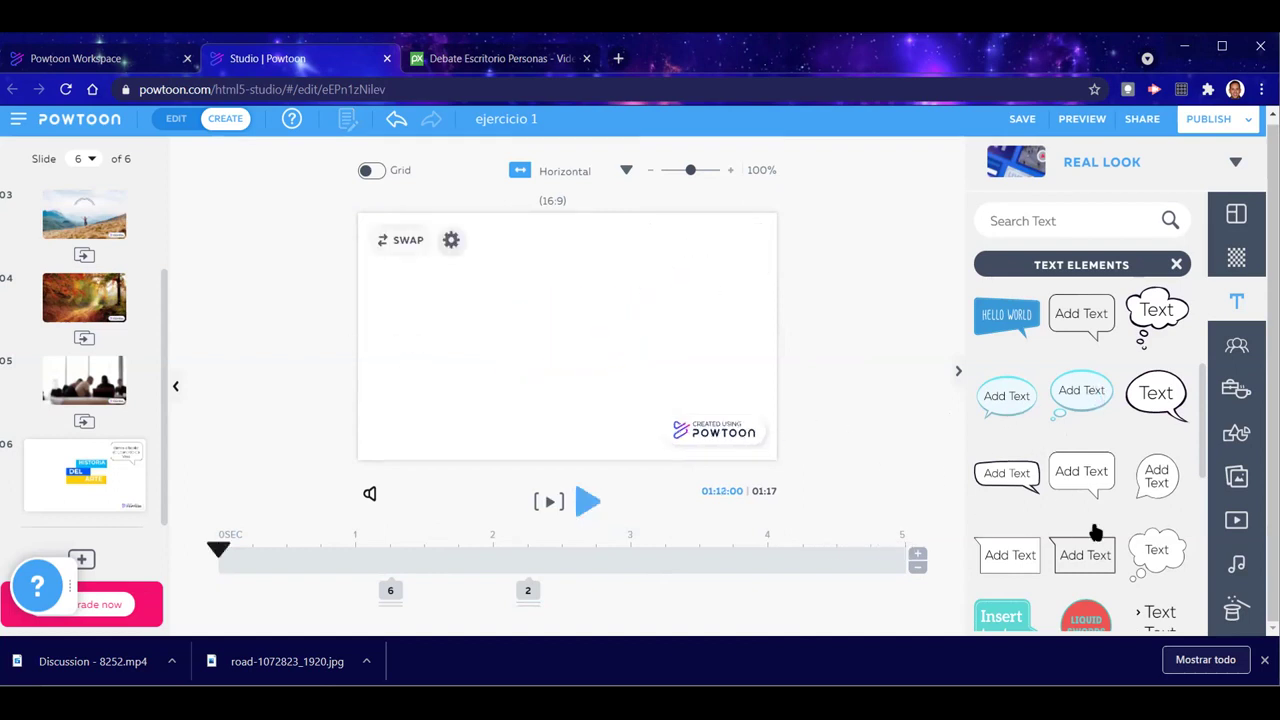
Look through the designed text categories, from Video Titles and Text Elements to Titles, Infographics and Badges
{"action": "scroll", "coordinate": [1095, 533], "scroll_direction": "down", "scroll_amount": 5}
{"action": "scroll", "coordinate": [1095, 533], "scroll_direction": "up", "scroll_amount": 5}
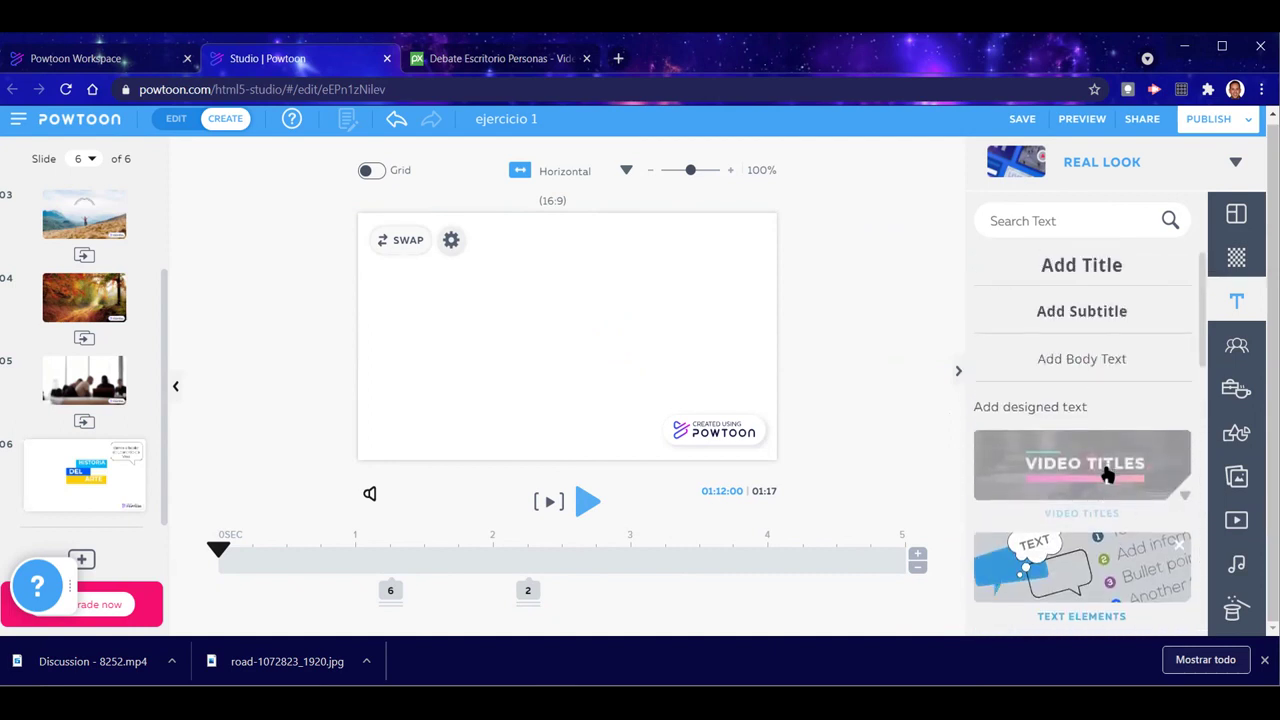
{"action": "scroll", "coordinate": [1110, 476], "scroll_direction": "down", "scroll_amount": 3}
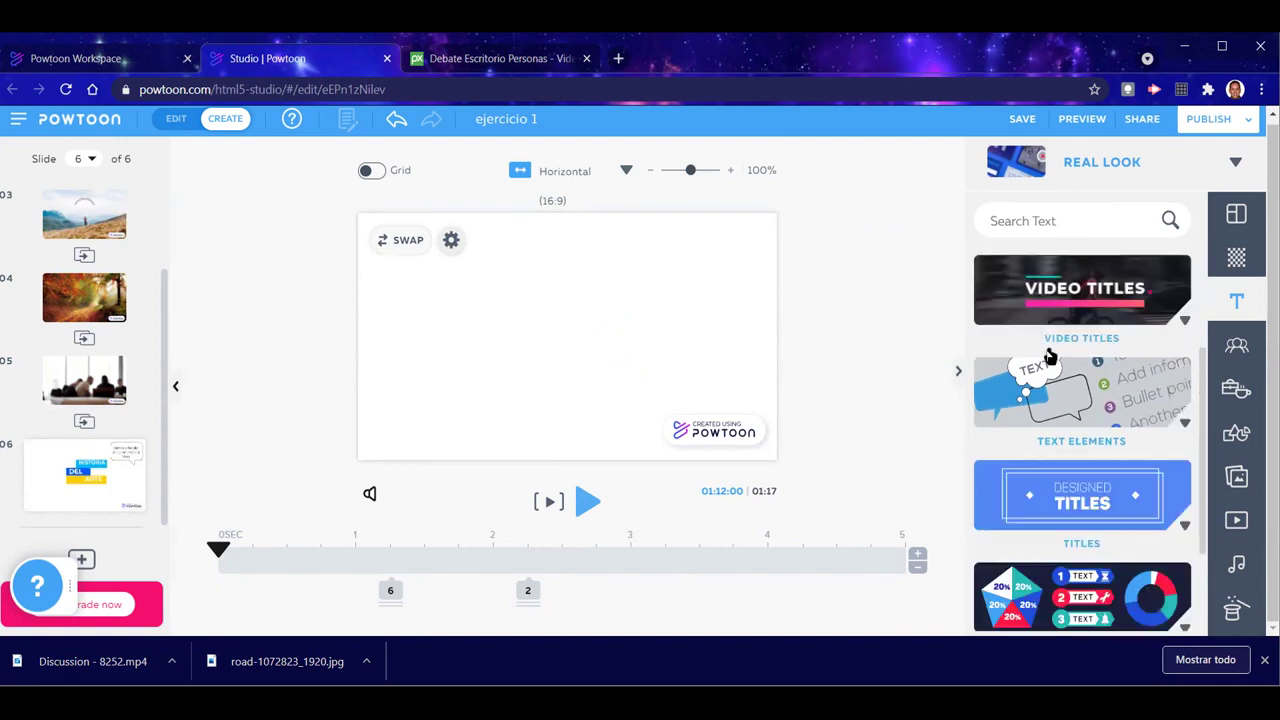
{"action": "scroll", "coordinate": [1068, 460], "scroll_direction": "down", "scroll_amount": 3}
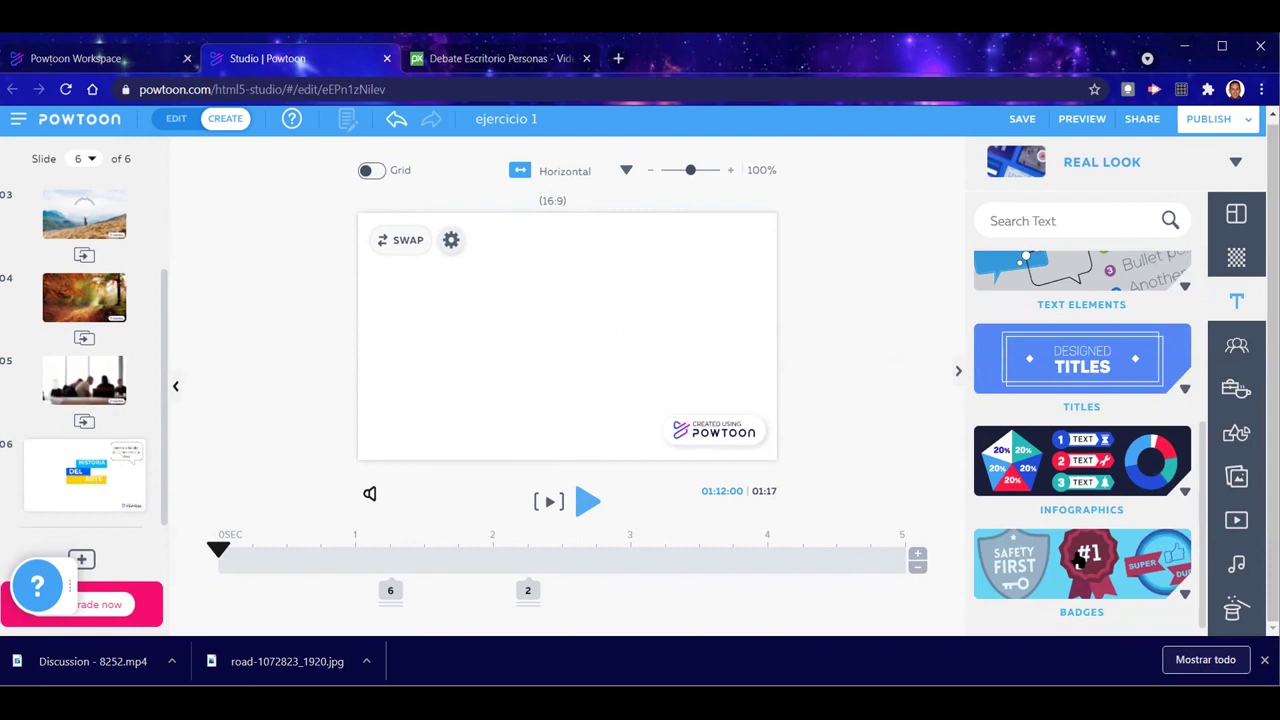
{"action": "scroll", "coordinate": [1078, 562], "scroll_direction": "up", "scroll_amount": 5}
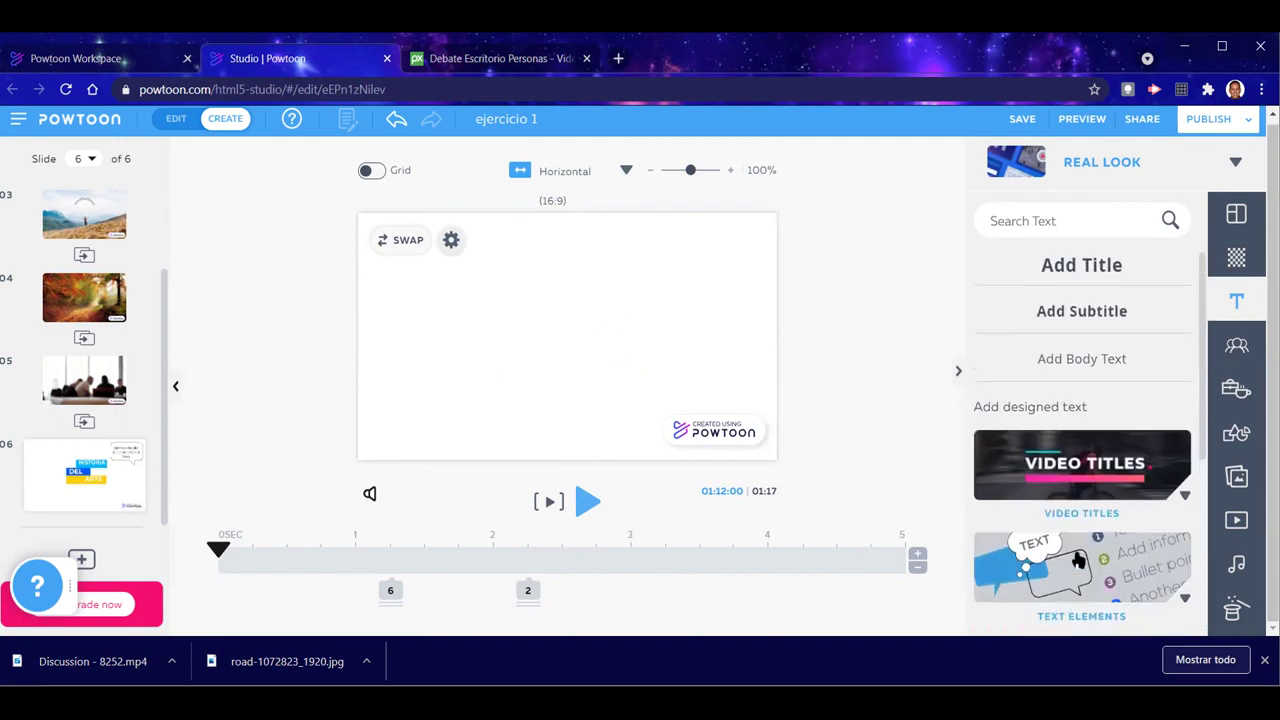
Add a blank slide 7 after slide 6 and open the characters library
{"action": "left_click", "coordinate": [1232, 303]}
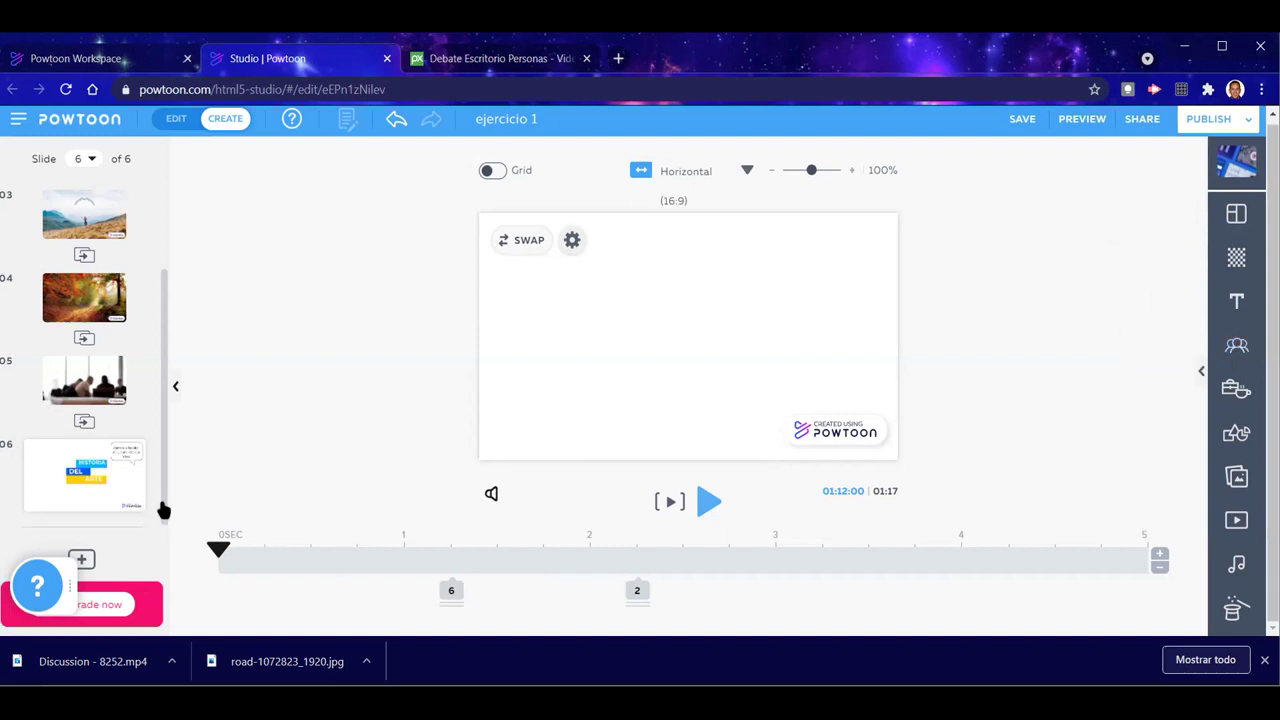
{"action": "left_click", "coordinate": [83, 560]}
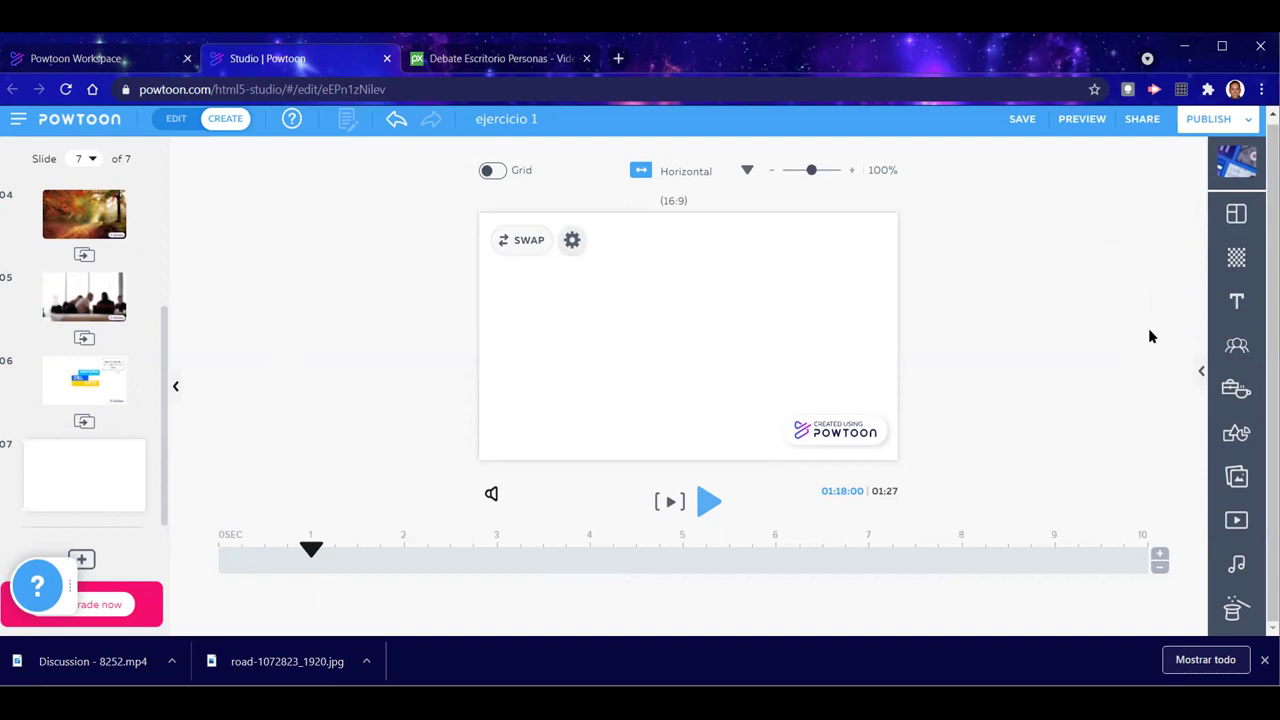
{"action": "left_click", "coordinate": [1236, 345]}
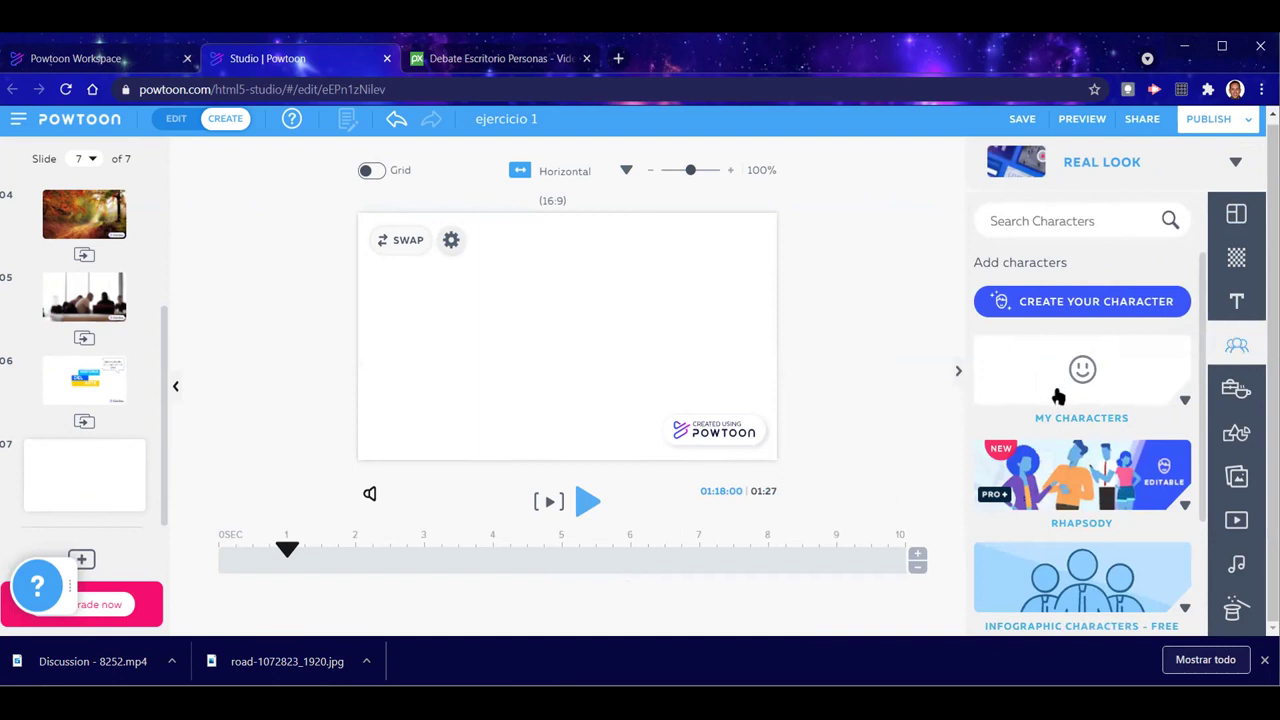
Browse the characters in the Infographic Characters - Free set of the Real look
{"action": "scroll", "coordinate": [1070, 420], "scroll_direction": "down", "scroll_amount": 3}
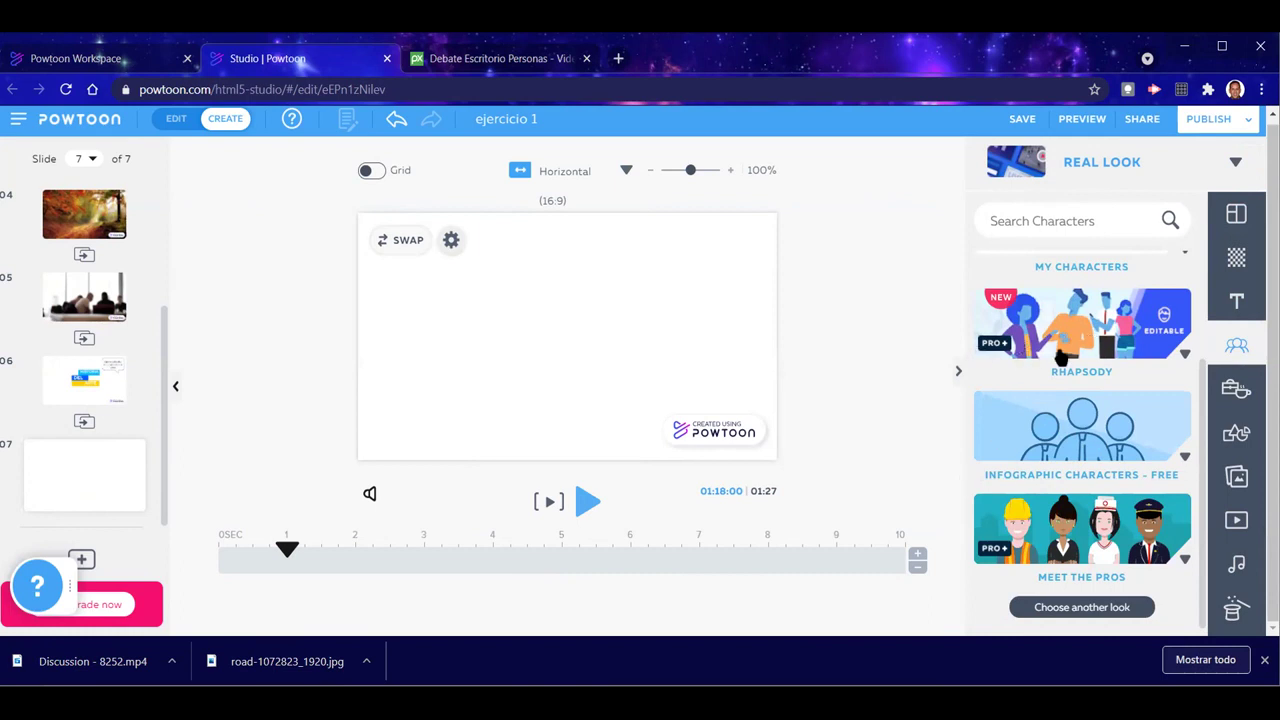
{"action": "left_click", "coordinate": [1085, 440]}
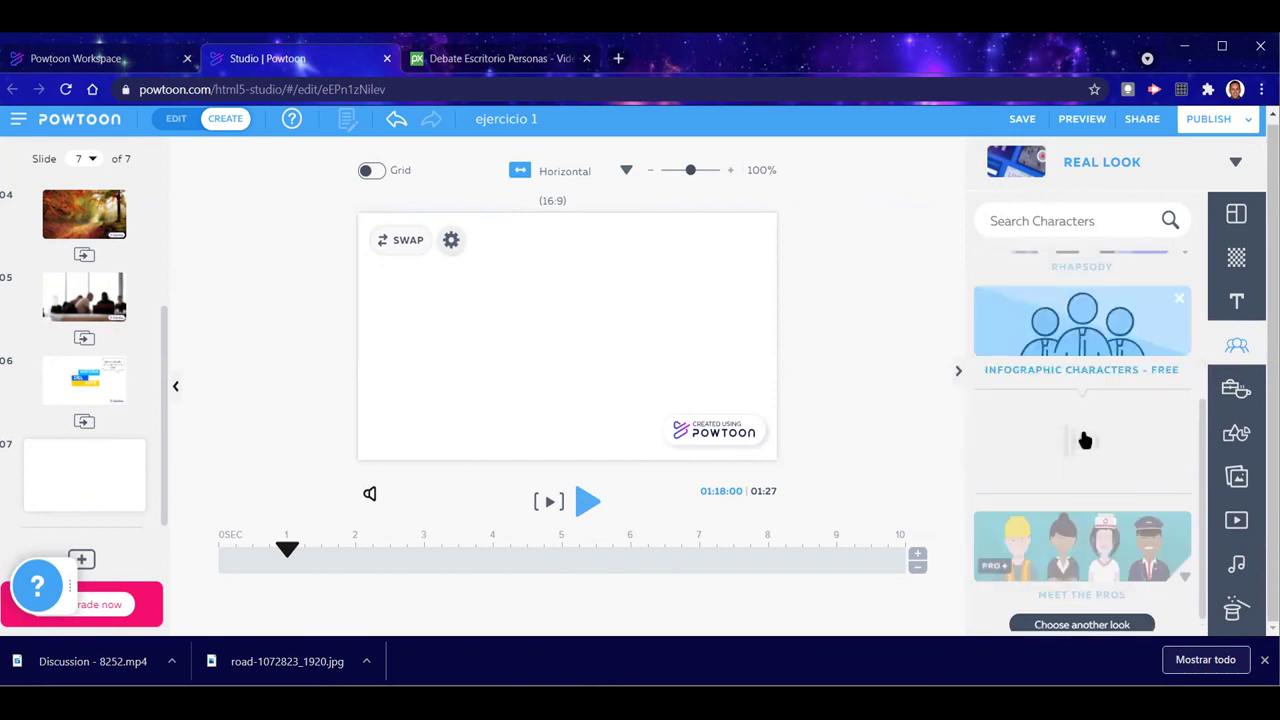
{"action": "scroll", "coordinate": [1078, 492], "scroll_direction": "down", "scroll_amount": 2}
{"action": "scroll", "coordinate": [1078, 492], "scroll_direction": "up", "scroll_amount": 5}
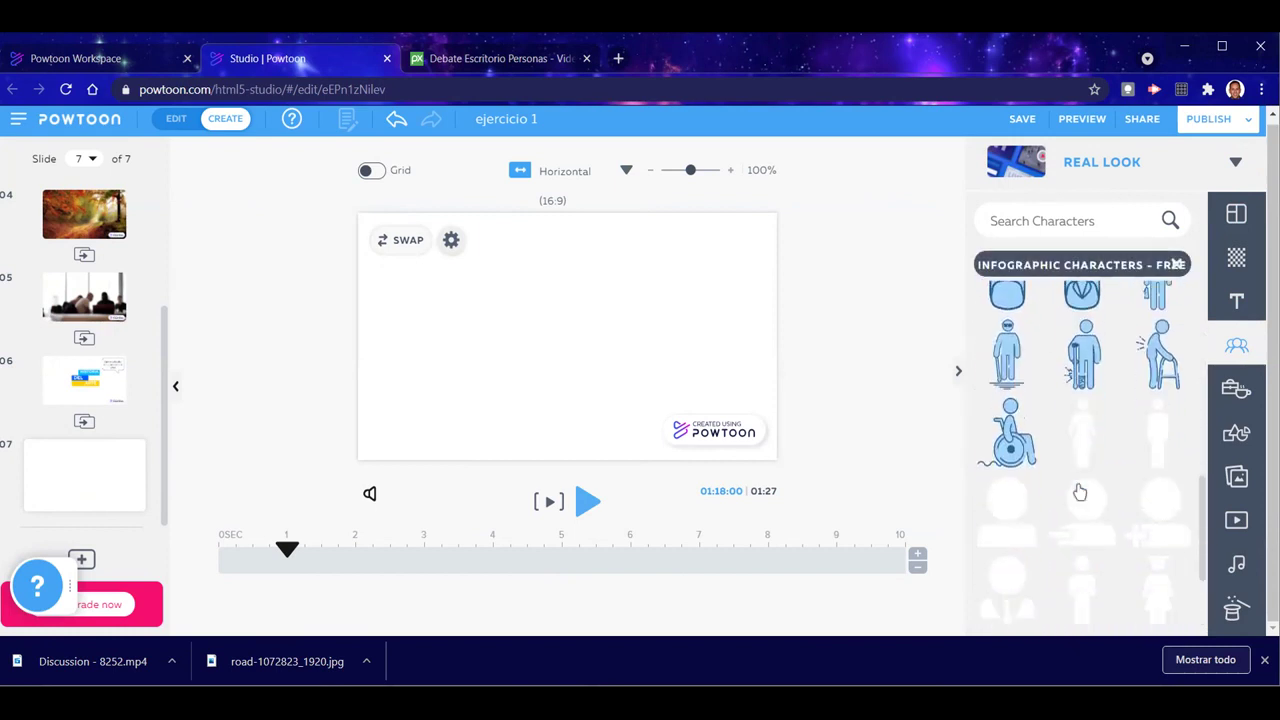
{"action": "scroll", "coordinate": [1078, 492], "scroll_direction": "up", "scroll_amount": 3}
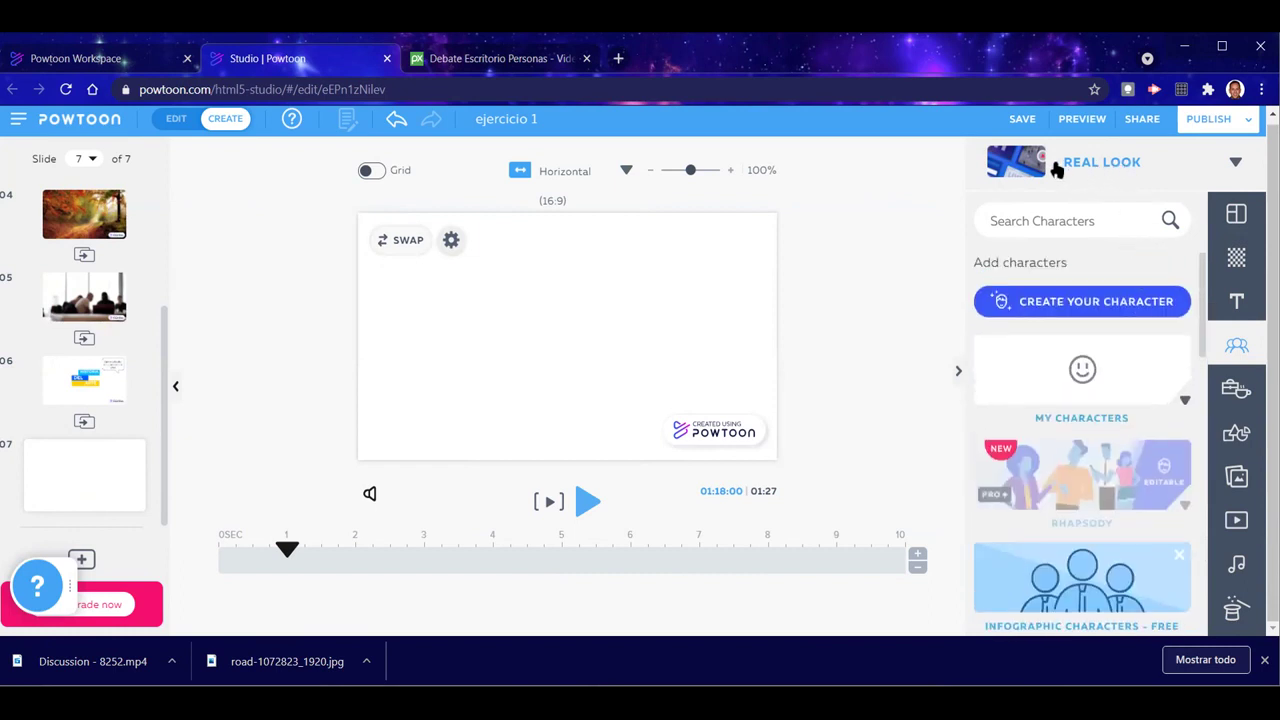
Switch the look to Modern Edge and open The Office - Free character set
{"action": "left_click", "coordinate": [1236, 170]}
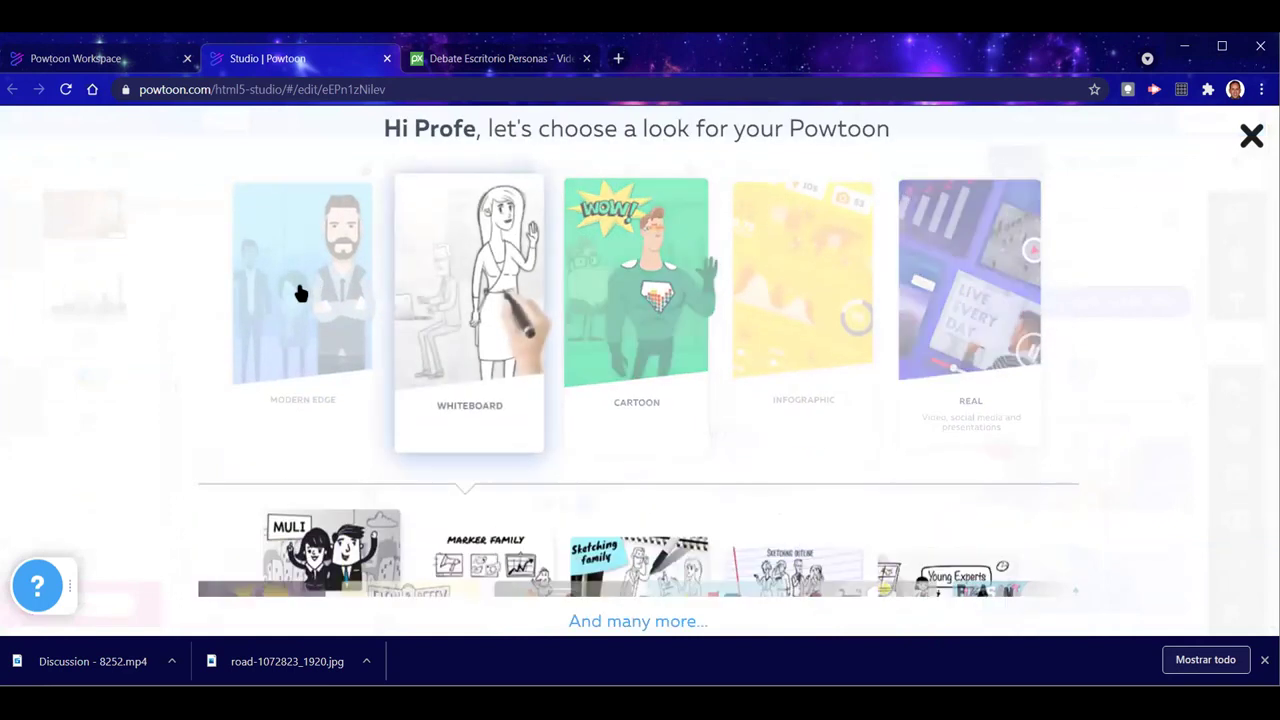
{"action": "left_click", "coordinate": [298, 290]}
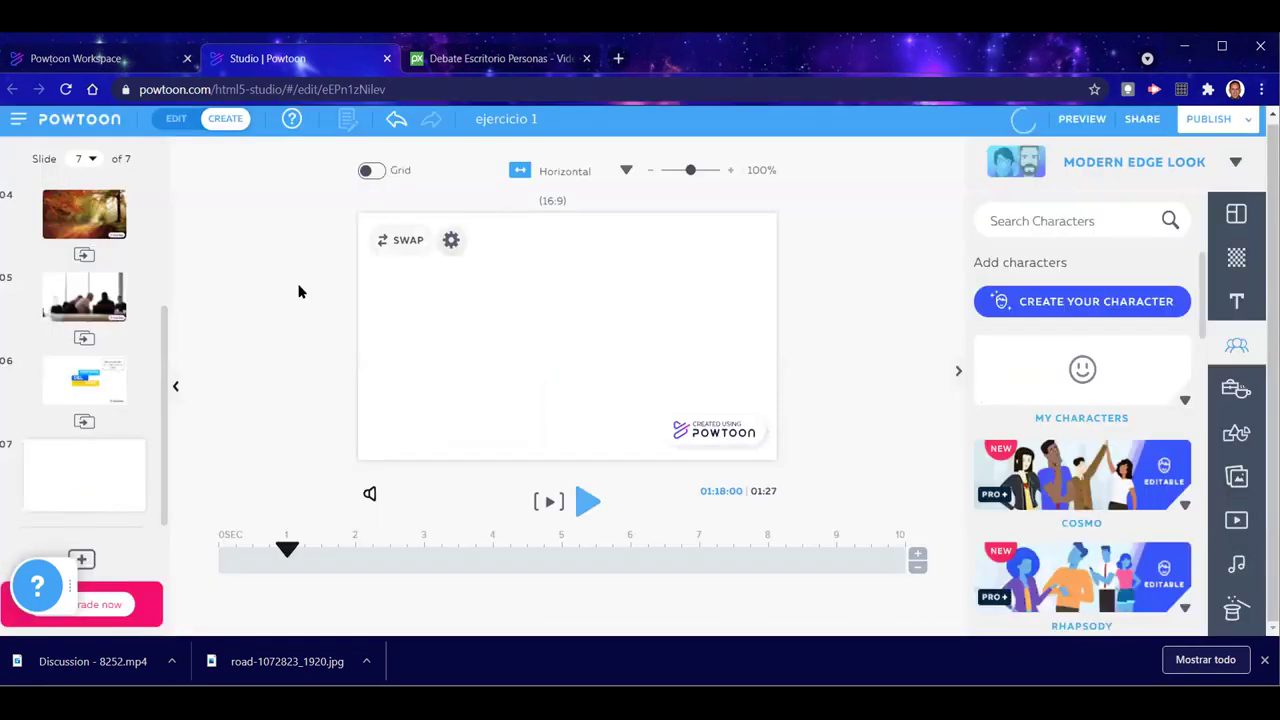
{"action": "scroll", "coordinate": [1088, 529], "scroll_direction": "down", "scroll_amount": 10}
{"action": "scroll", "coordinate": [1097, 531], "scroll_direction": "up", "scroll_amount": 3}
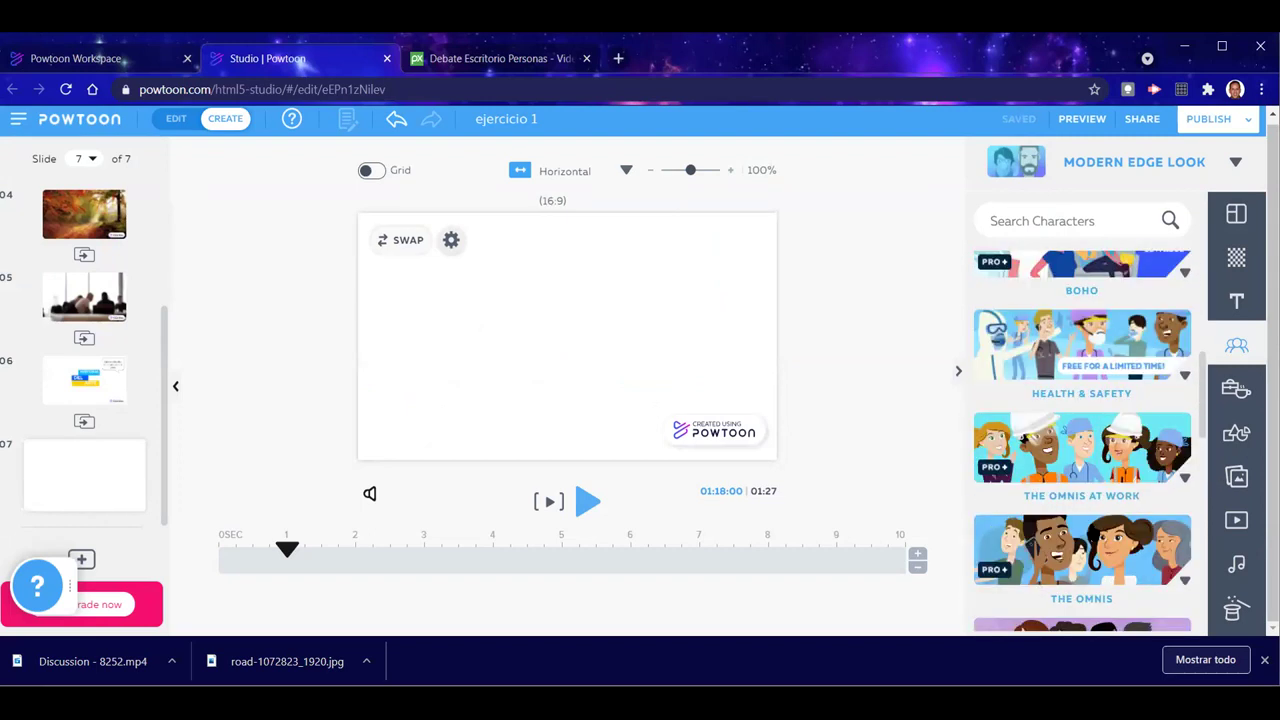
{"action": "scroll", "coordinate": [1088, 531], "scroll_direction": "down", "scroll_amount": 3}
{"action": "scroll", "coordinate": [1088, 531], "scroll_direction": "up", "scroll_amount": 1}
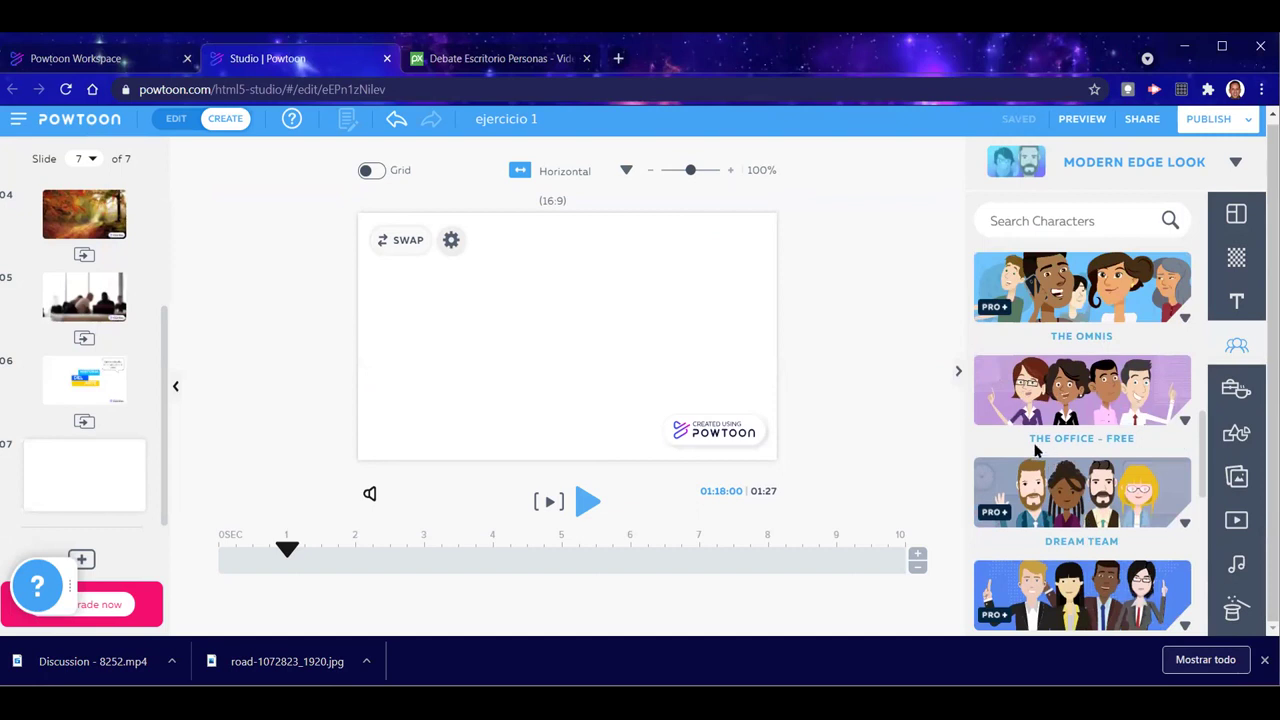
{"action": "left_click", "coordinate": [1080, 392]}
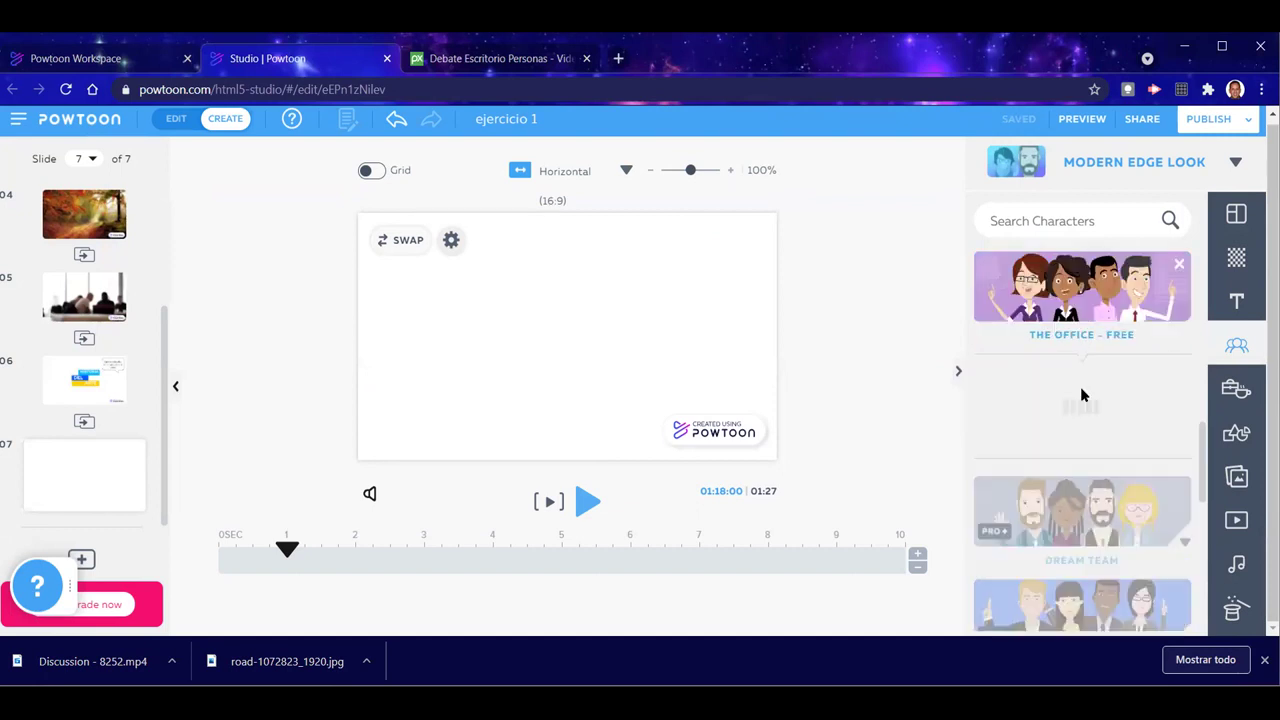
Browse the adult, child and baby characters in The Office - Free set
{"action": "scroll", "coordinate": [1120, 515], "scroll_direction": "down", "scroll_amount": 5}
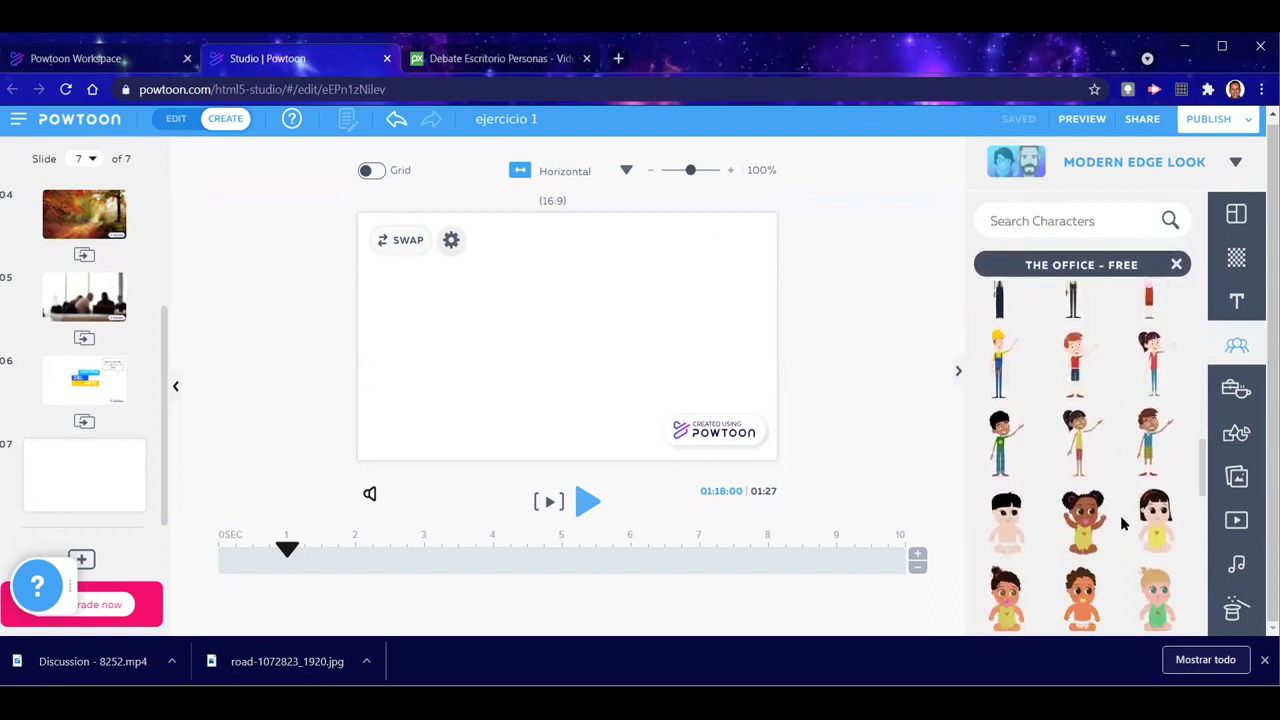
{"action": "scroll", "coordinate": [1120, 515], "scroll_direction": "down", "scroll_amount": 5}
{"action": "scroll", "coordinate": [1124, 525], "scroll_direction": "up", "scroll_amount": 5}
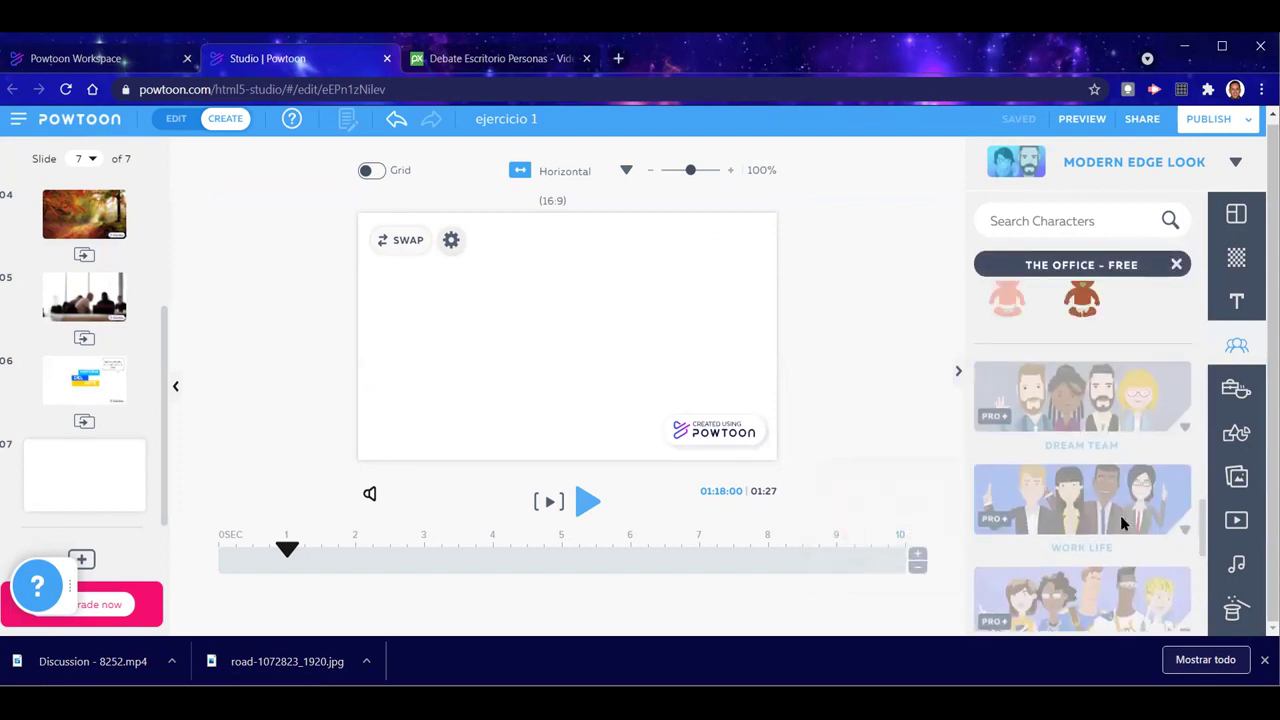
{"action": "scroll", "coordinate": [1120, 515], "scroll_direction": "up", "scroll_amount": 2}
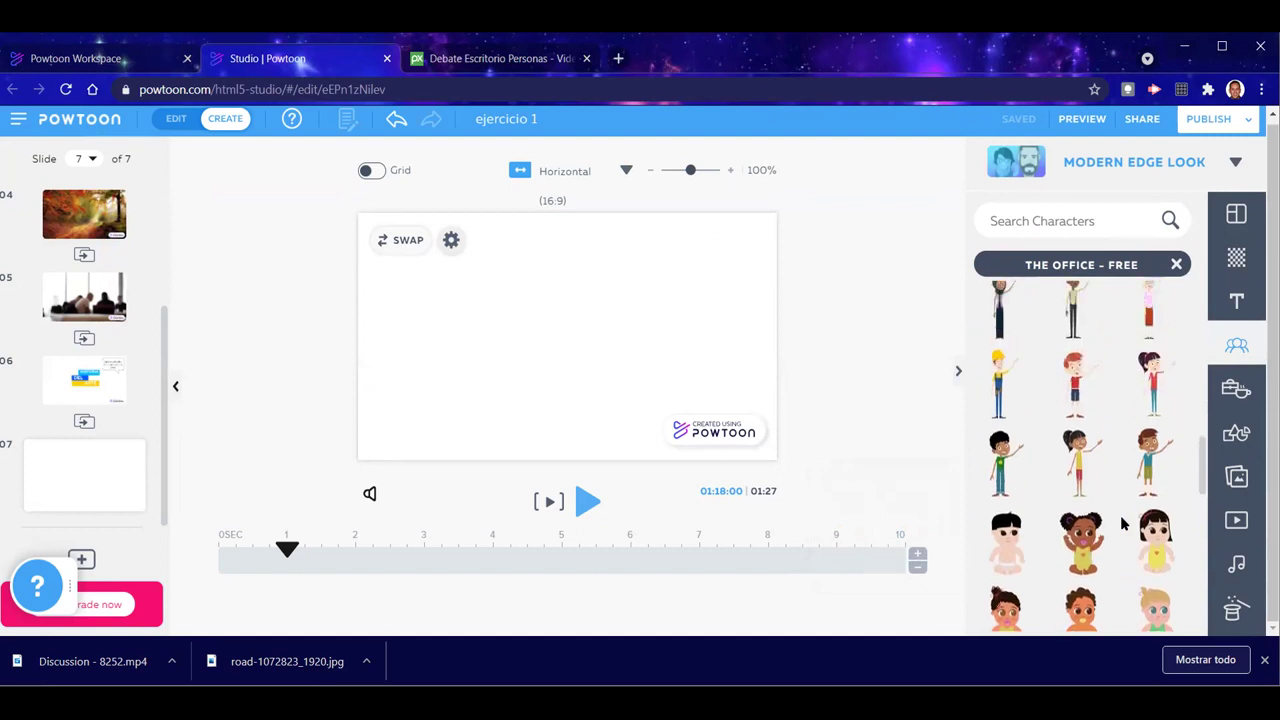
{"action": "mouse_move", "coordinate": [1120, 515]}
{"action": "scroll", "coordinate": [1120, 517], "scroll_direction": "up", "scroll_amount": 3}
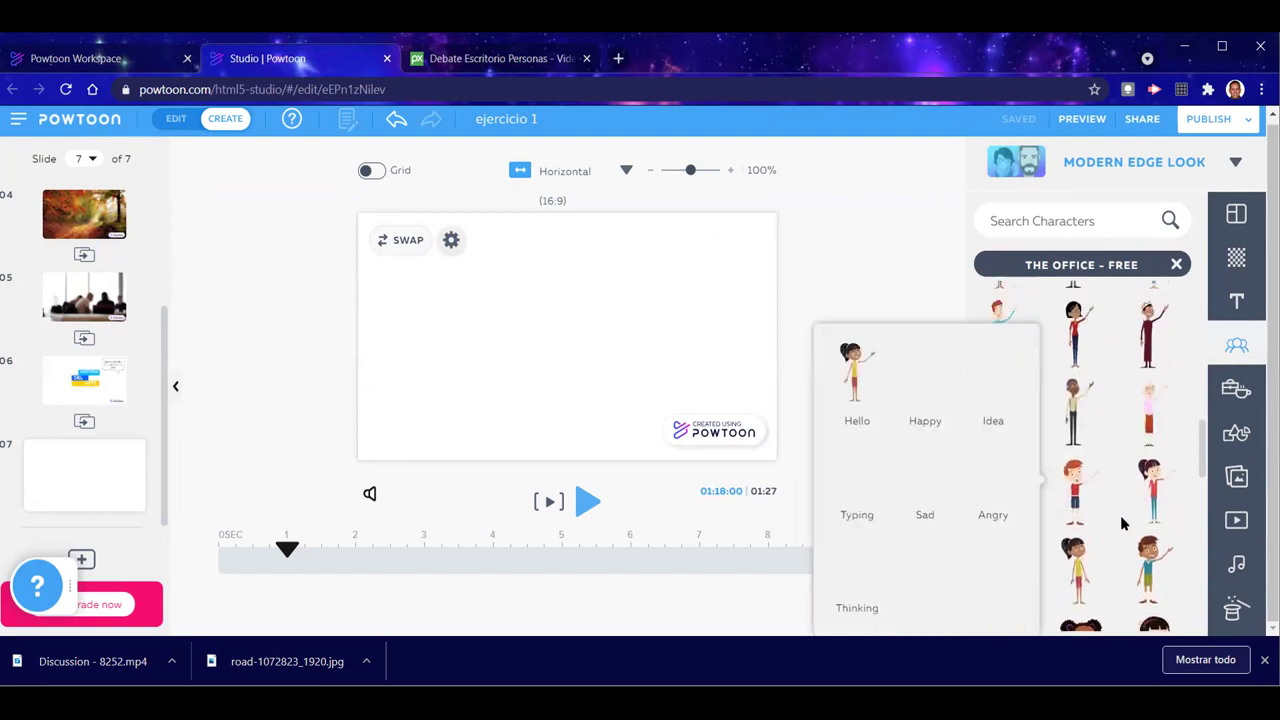
{"action": "scroll", "coordinate": [1013, 425], "scroll_direction": "up", "scroll_amount": 2}
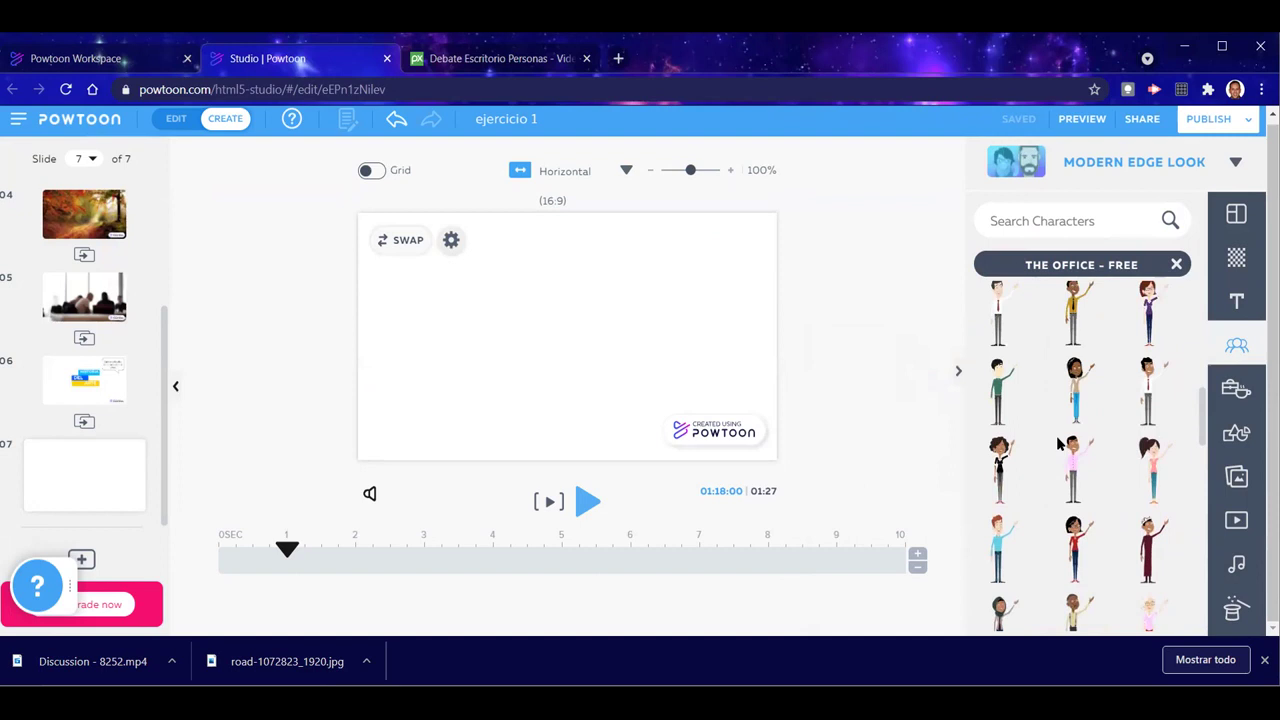
{"action": "left_click", "coordinate": [1085, 447]}
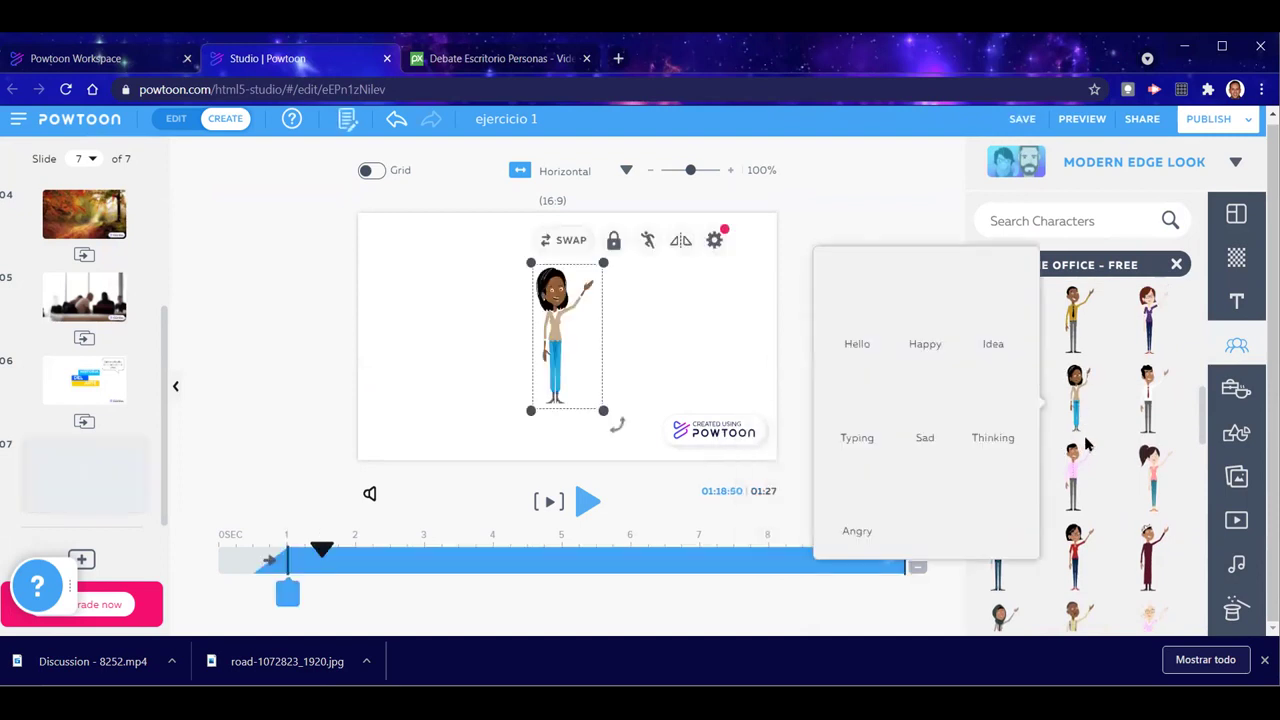
{"action": "left_click_drag", "start_coordinate": [470, 348], "coordinate": [404, 333]}
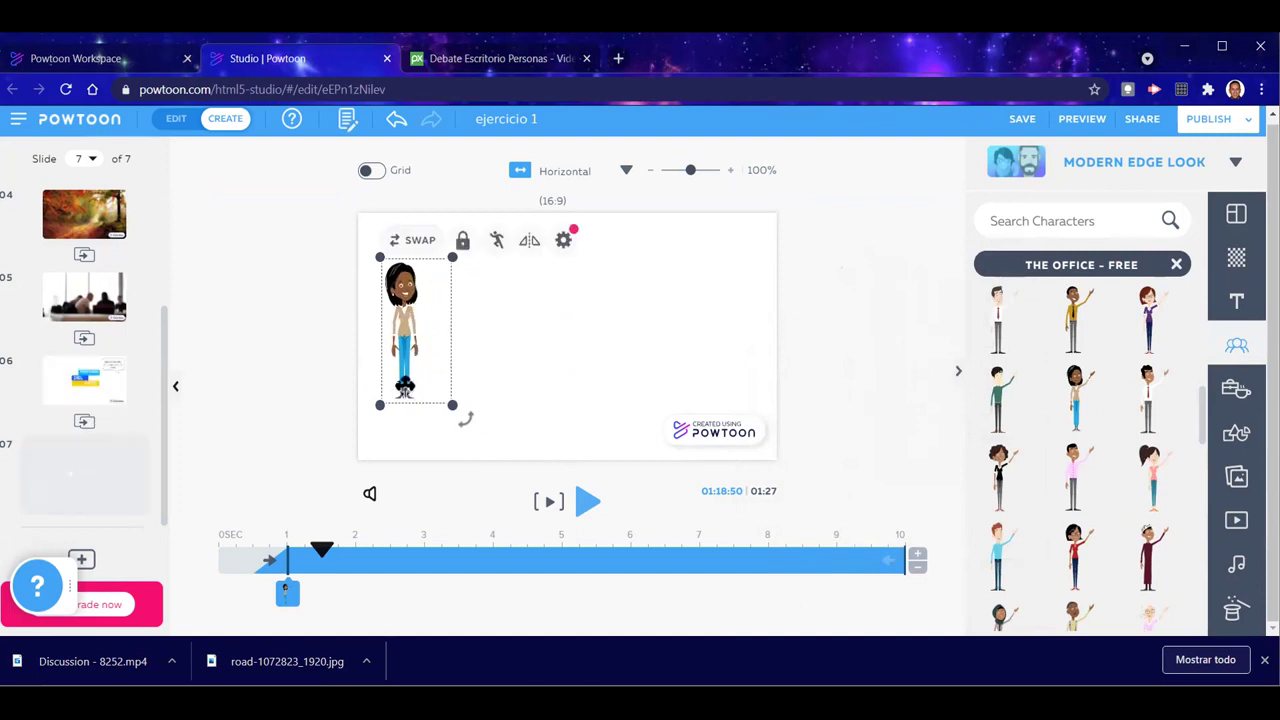
{"action": "key", "text": "Delete"}
Add the waving woman in blue trousers to slide 6 and place her beside the start of the HISTORIA DEL ARTE title
{"action": "left_click", "coordinate": [84, 380]}
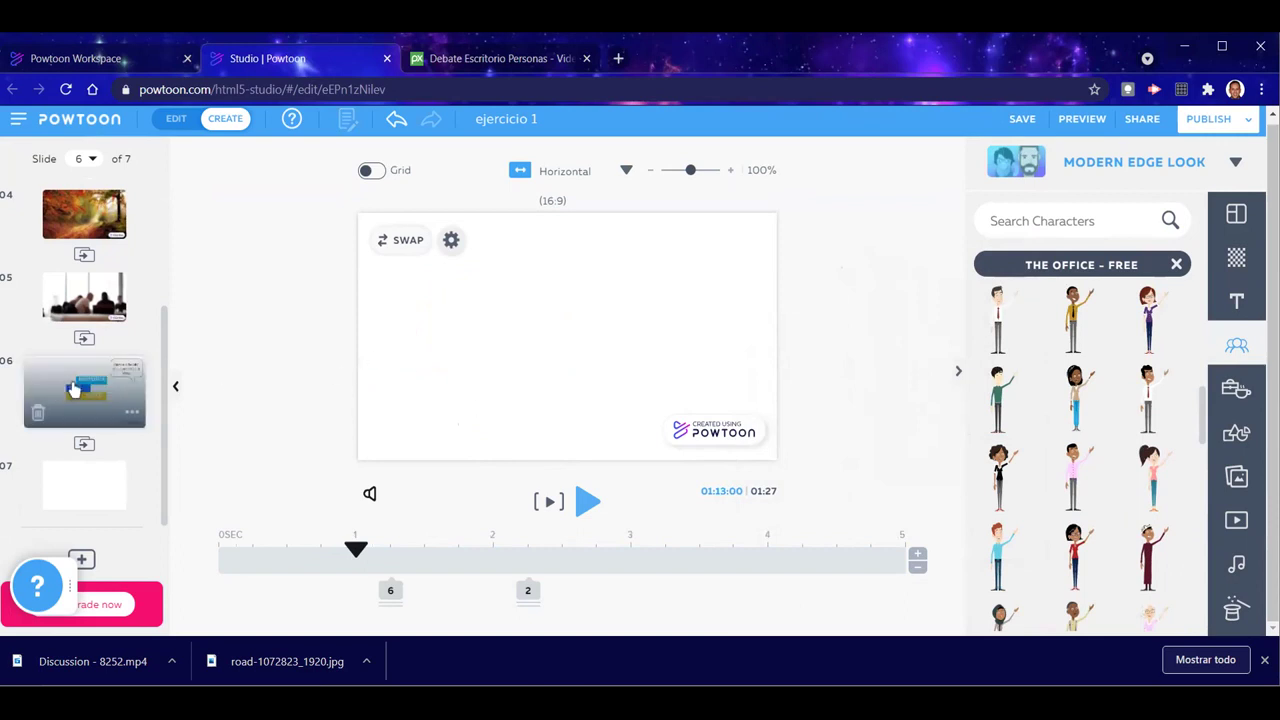
{"action": "left_click", "coordinate": [748, 459]}
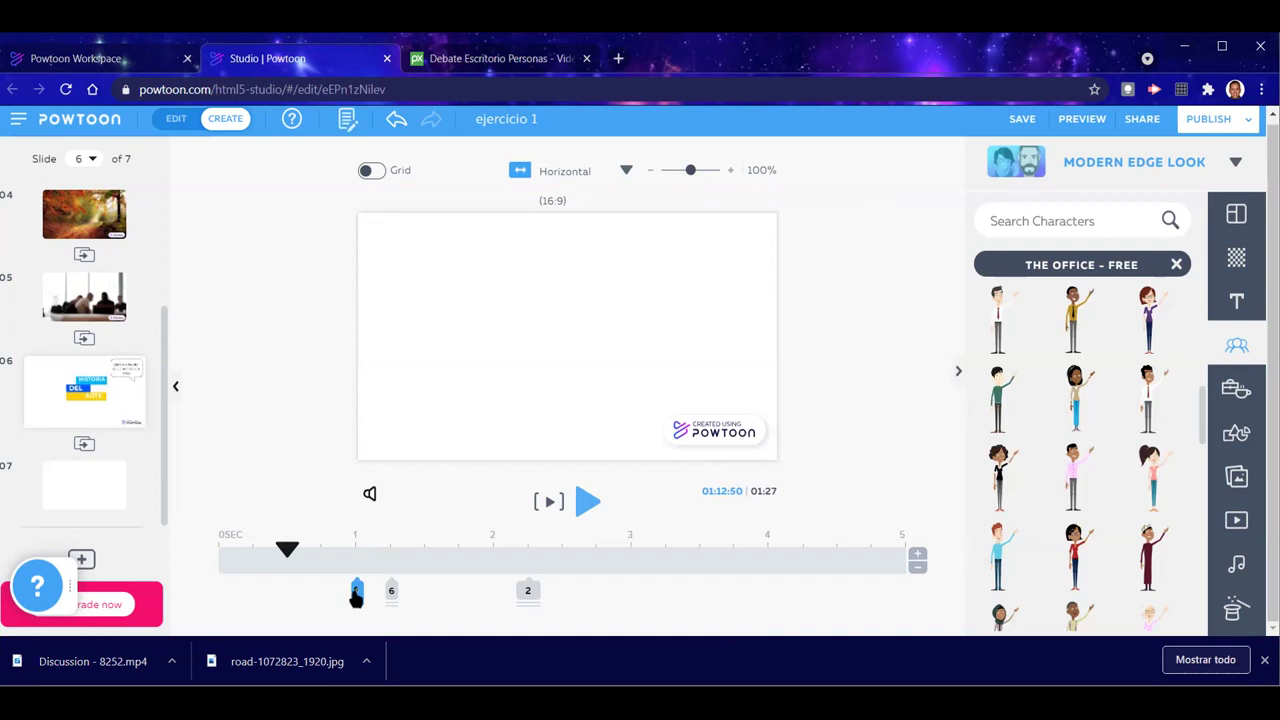
{"action": "left_click_drag", "start_coordinate": [288, 548], "coordinate": [383, 548]}
{"action": "left_click_drag", "start_coordinate": [555, 343], "coordinate": [439, 353]}
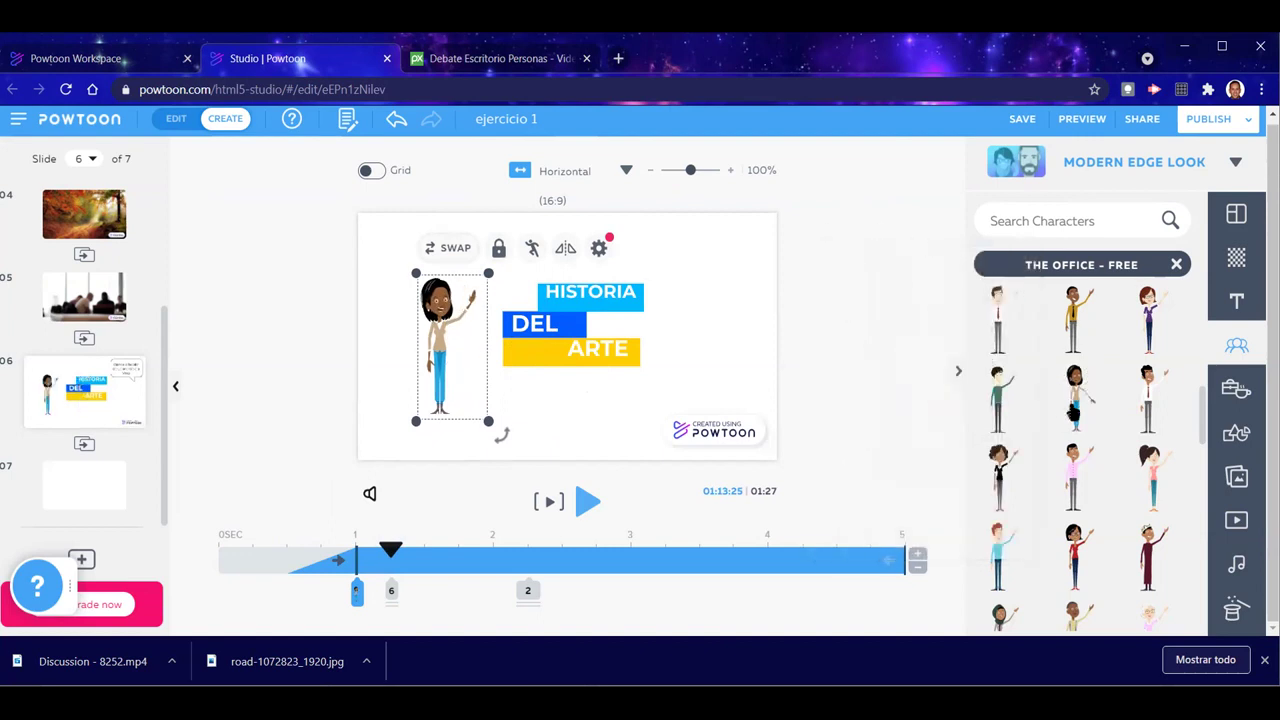
Look through the woman's available poses and shift her slightly closer to the HISTORIA DEL ARTE title
{"action": "mouse_move", "coordinate": [1071, 410]}
{"action": "left_click", "coordinate": [943, 321]}
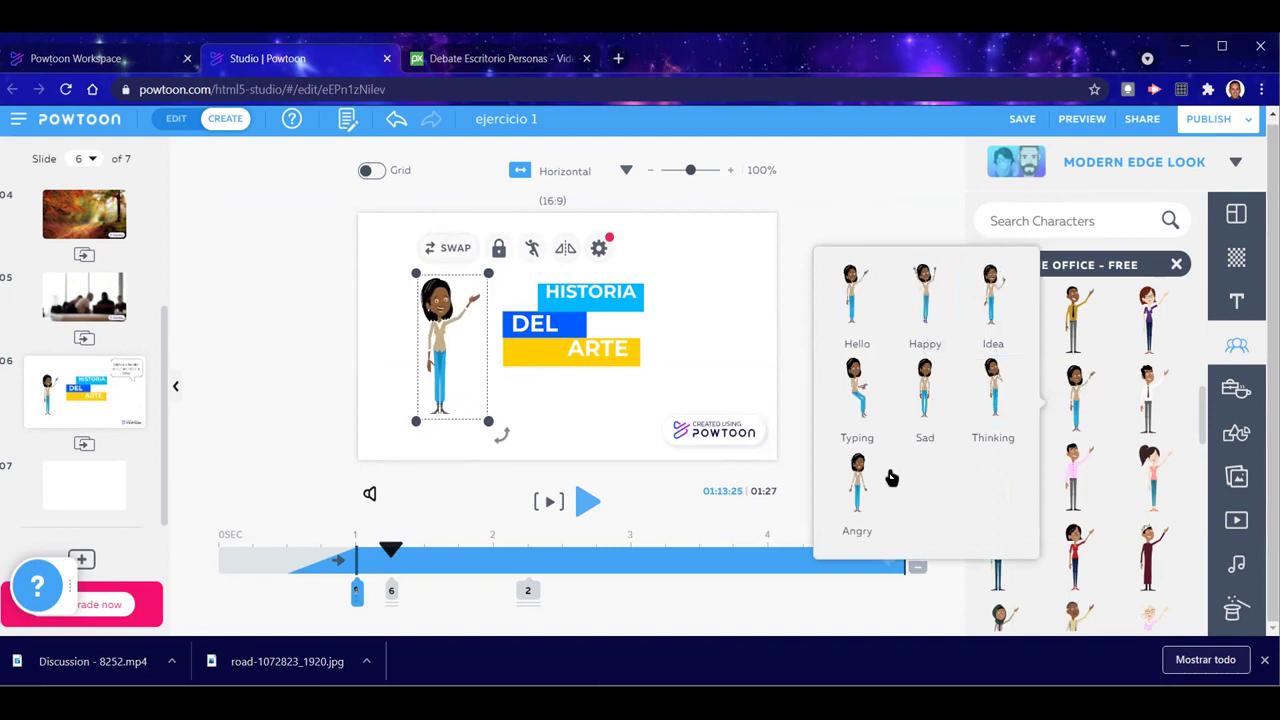
{"action": "left_click", "coordinate": [855, 290]}
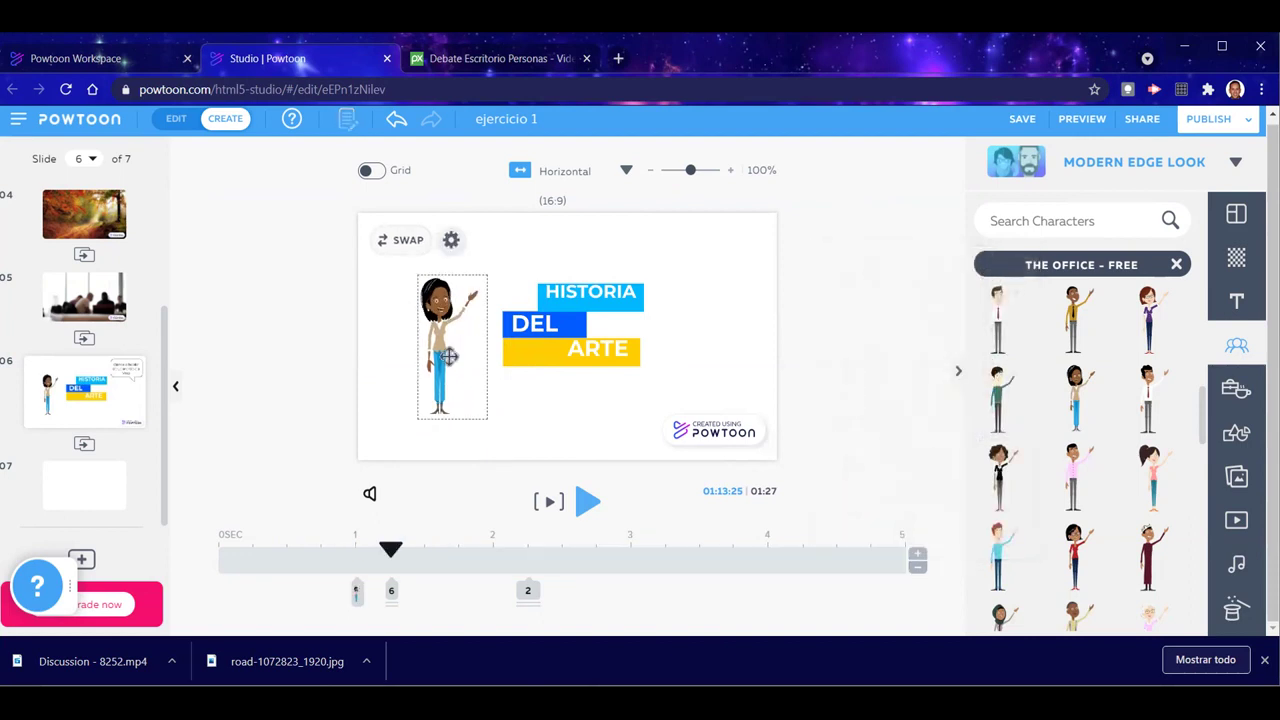
{"action": "left_click_drag", "start_coordinate": [450, 356], "coordinate": [460, 356]}
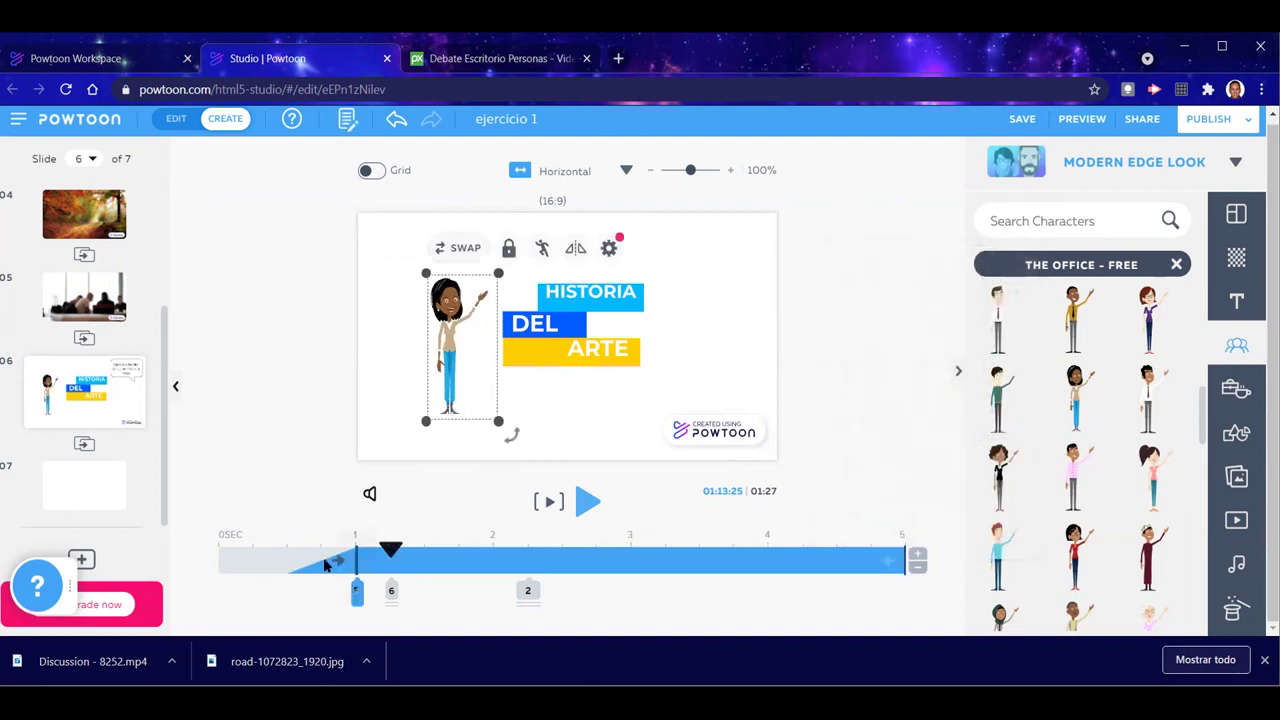
Make the woman exit slide 6 at about 4.5 seconds on the timeline and play the slide
{"action": "left_click_drag", "start_coordinate": [903, 564], "coordinate": [829, 565]}
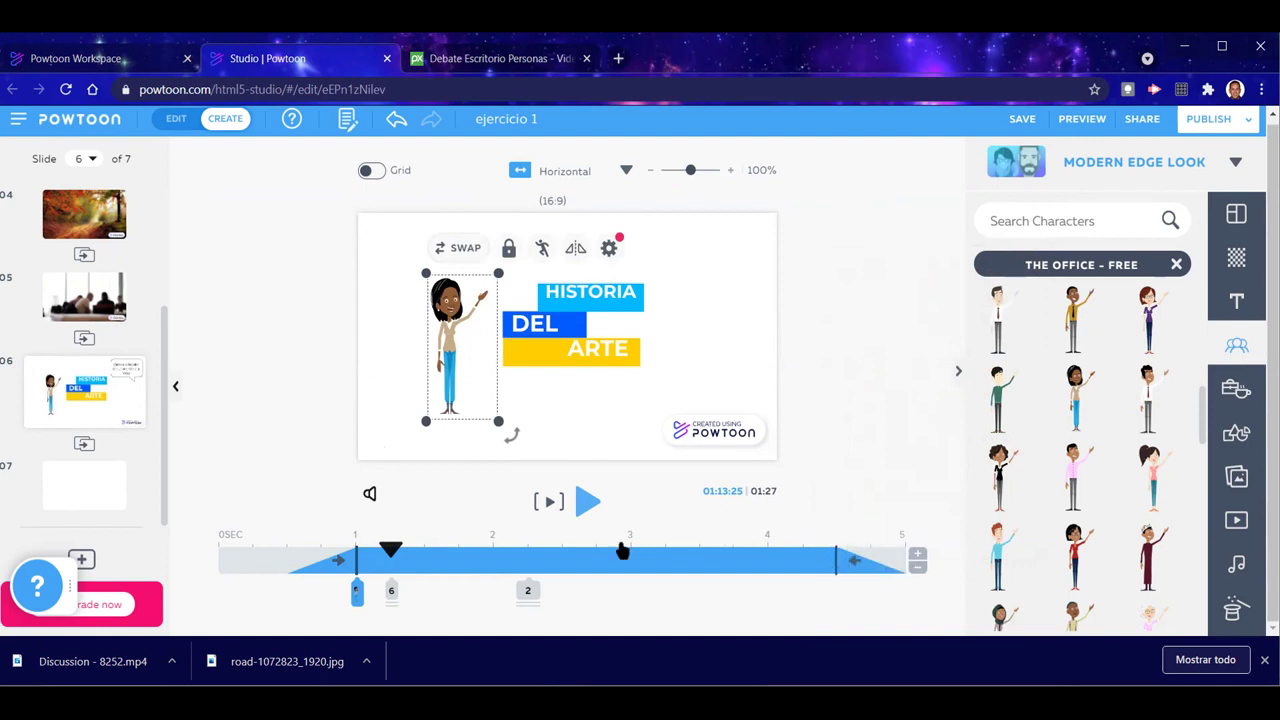
{"action": "left_click", "coordinate": [251, 430]}
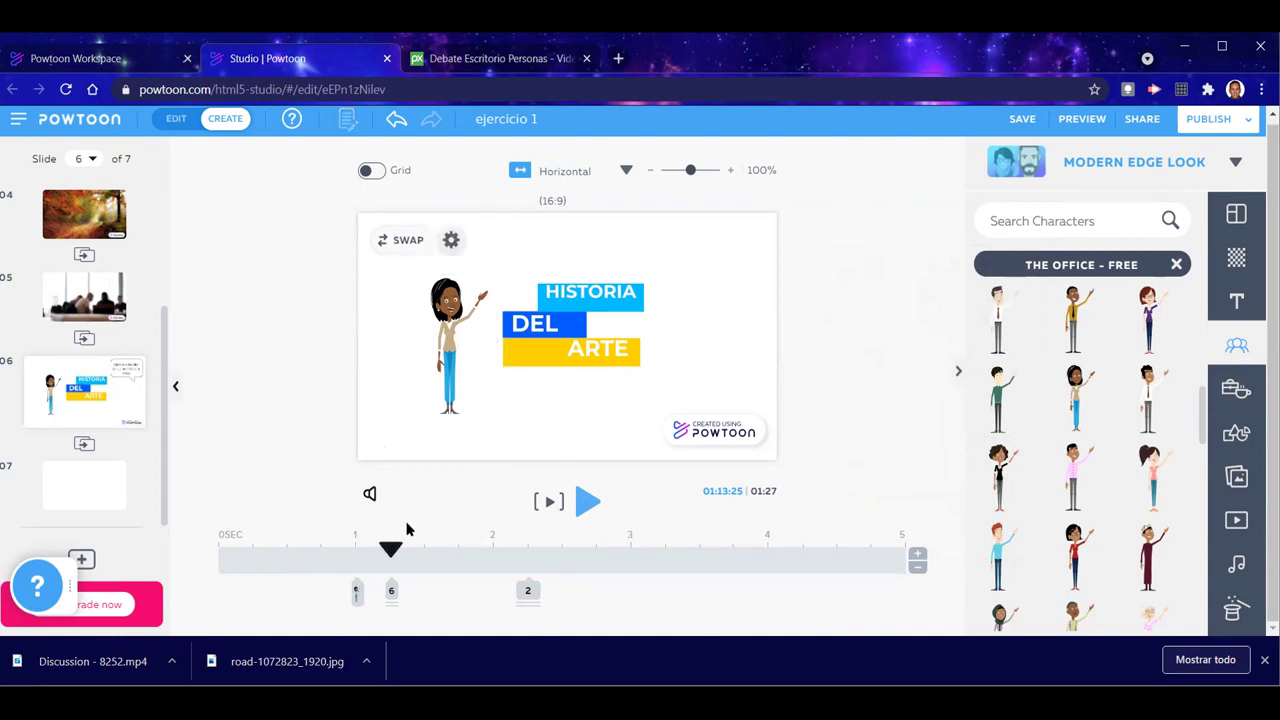
{"action": "left_click", "coordinate": [405, 540]}
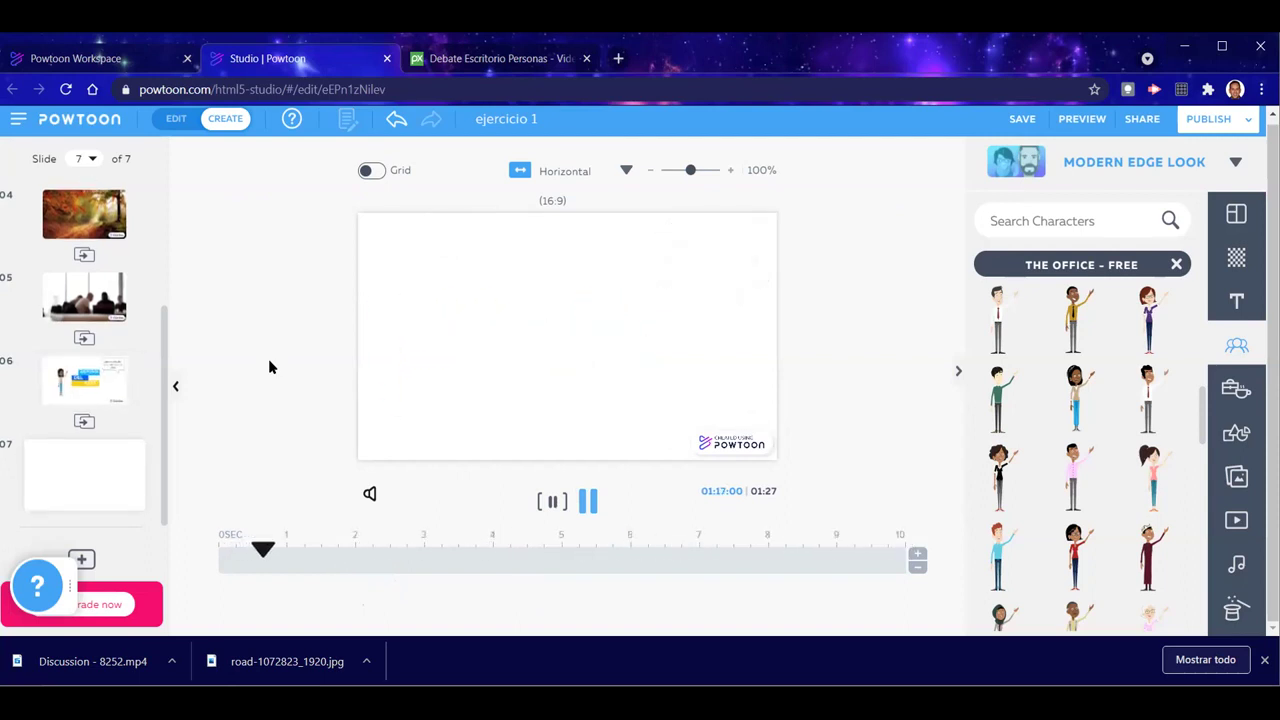
Close The Office - Free set and browse the other Modern Edge character sets
{"action": "left_click", "coordinate": [1176, 265]}
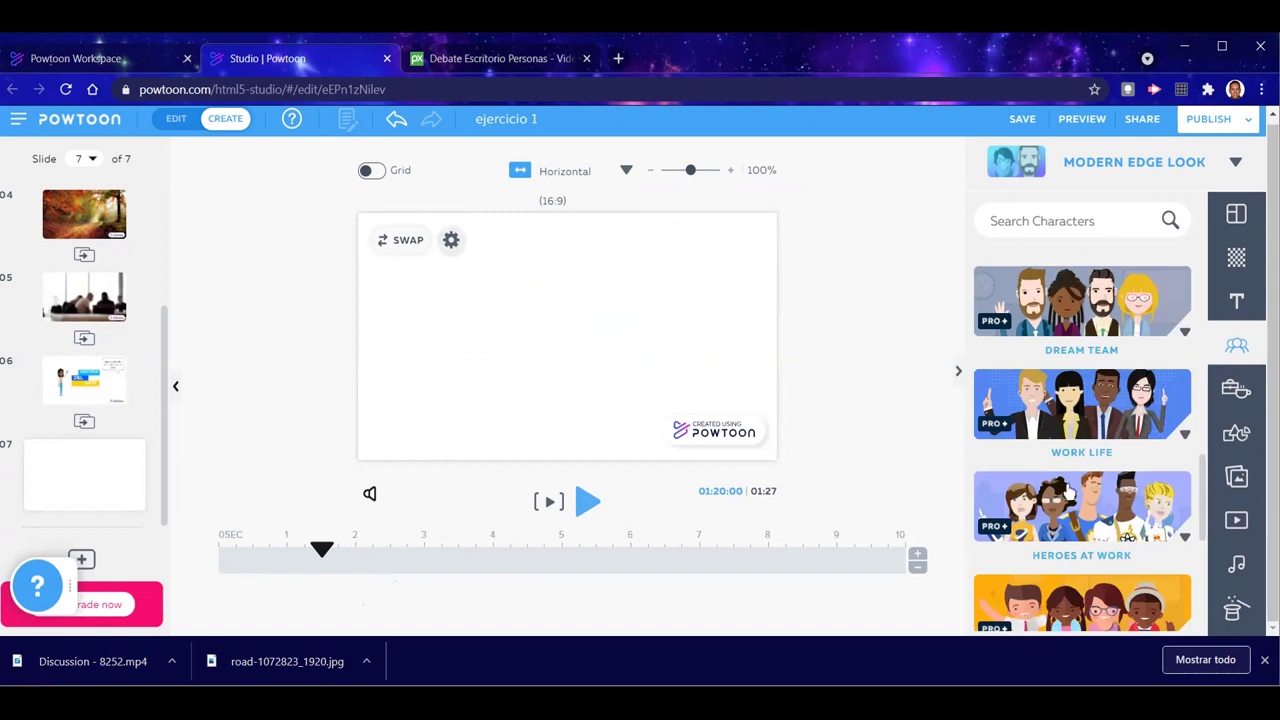
{"action": "scroll", "coordinate": [1068, 488], "scroll_direction": "down", "scroll_amount": 5}
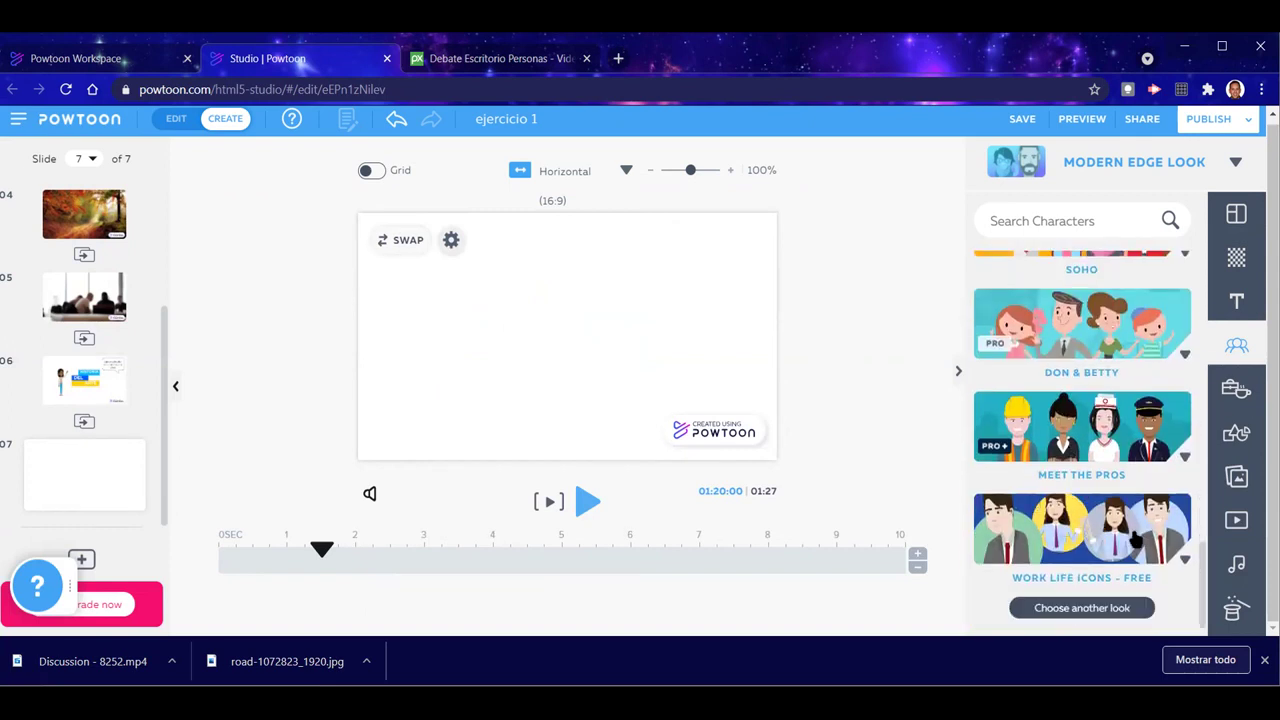
{"action": "scroll", "coordinate": [1105, 545], "scroll_direction": "up", "scroll_amount": 1}
{"action": "scroll", "coordinate": [1107, 540], "scroll_direction": "up", "scroll_amount": 5}
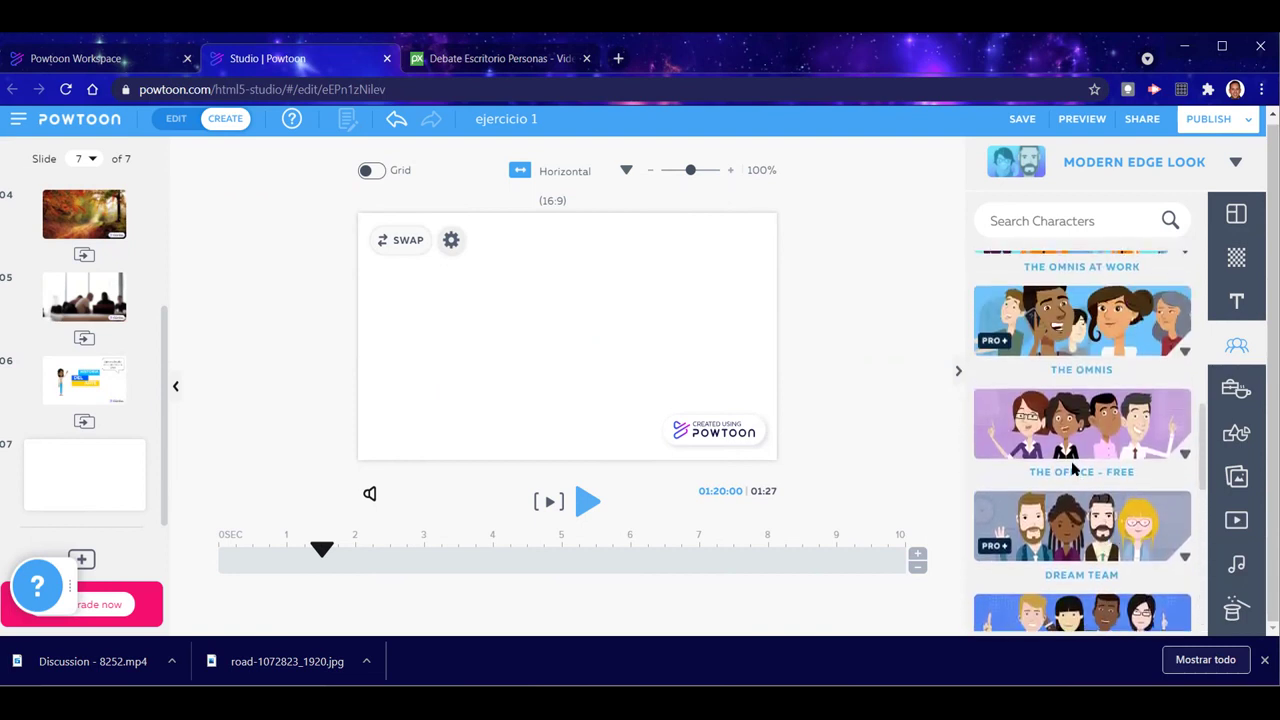
{"action": "scroll", "coordinate": [1067, 455], "scroll_direction": "up", "scroll_amount": 3}
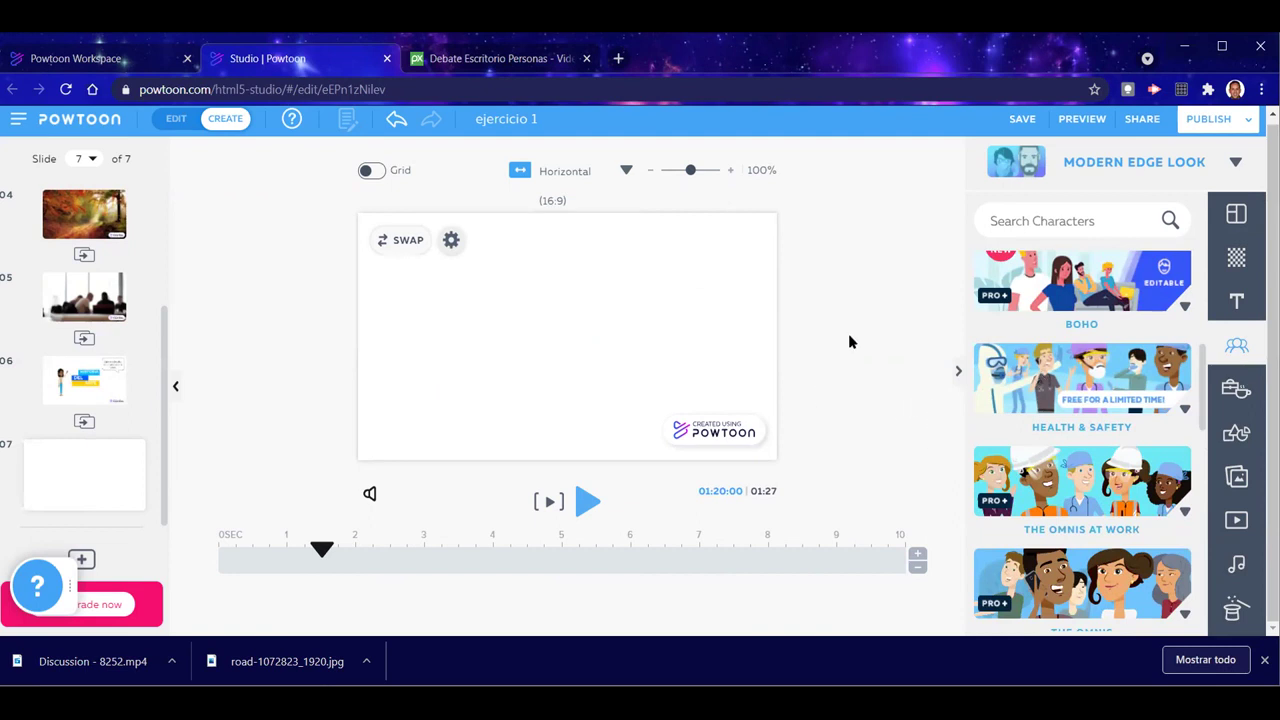
{"action": "scroll", "coordinate": [1080, 330], "scroll_direction": "up", "scroll_amount": 5}
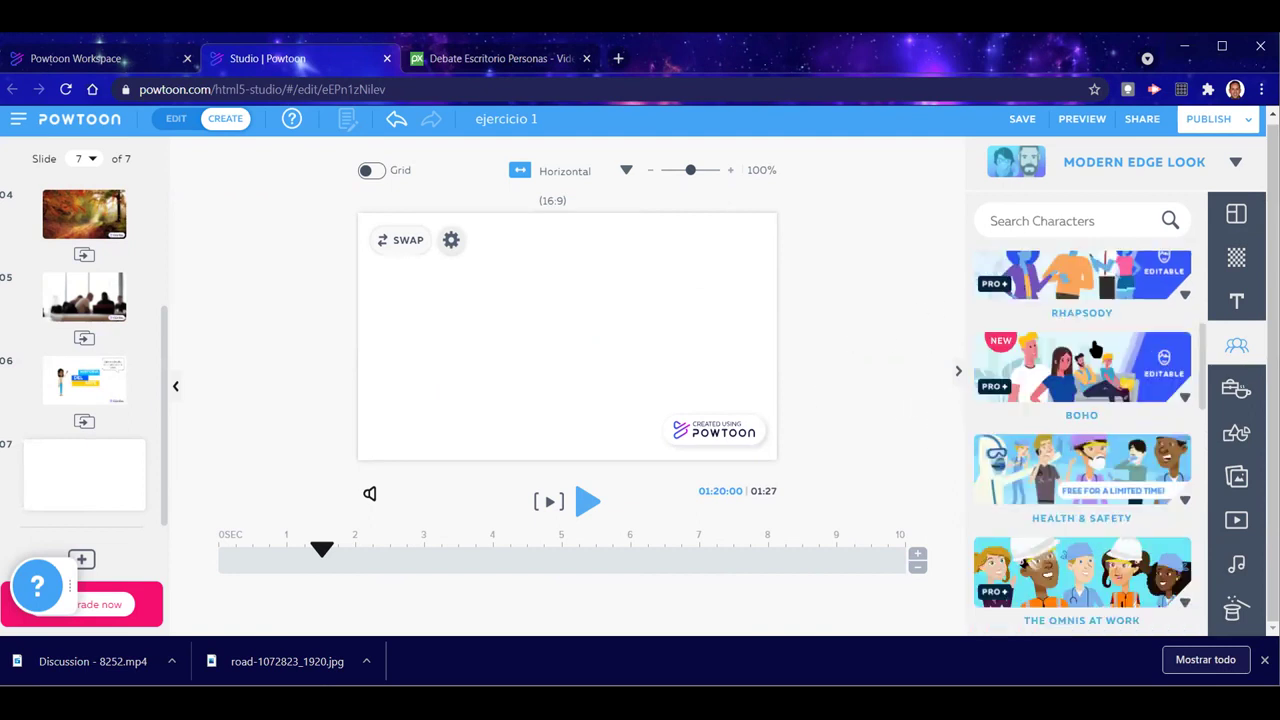
Switch the look to Whiteboard and view the man's poses in the Marker - Free character set
{"action": "left_click", "coordinate": [1236, 165]}
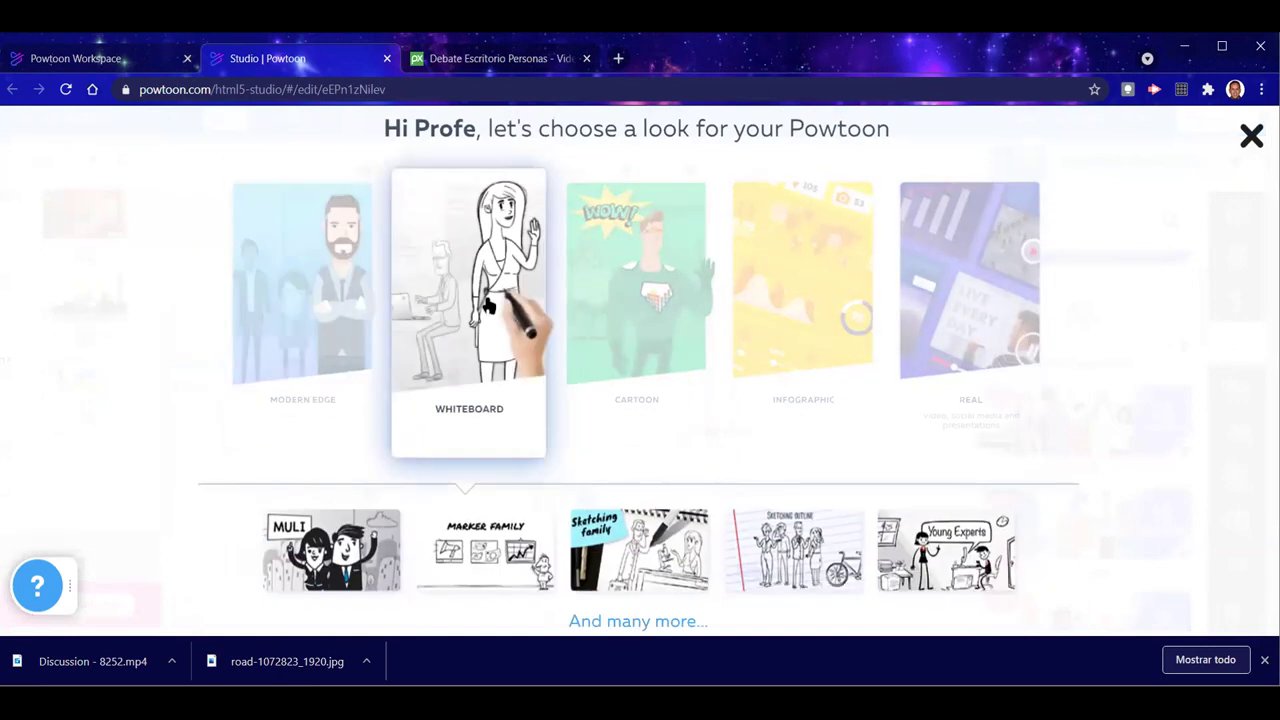
{"action": "left_click", "coordinate": [490, 305]}
{"action": "scroll", "coordinate": [1068, 515], "scroll_direction": "down", "scroll_amount": 1}
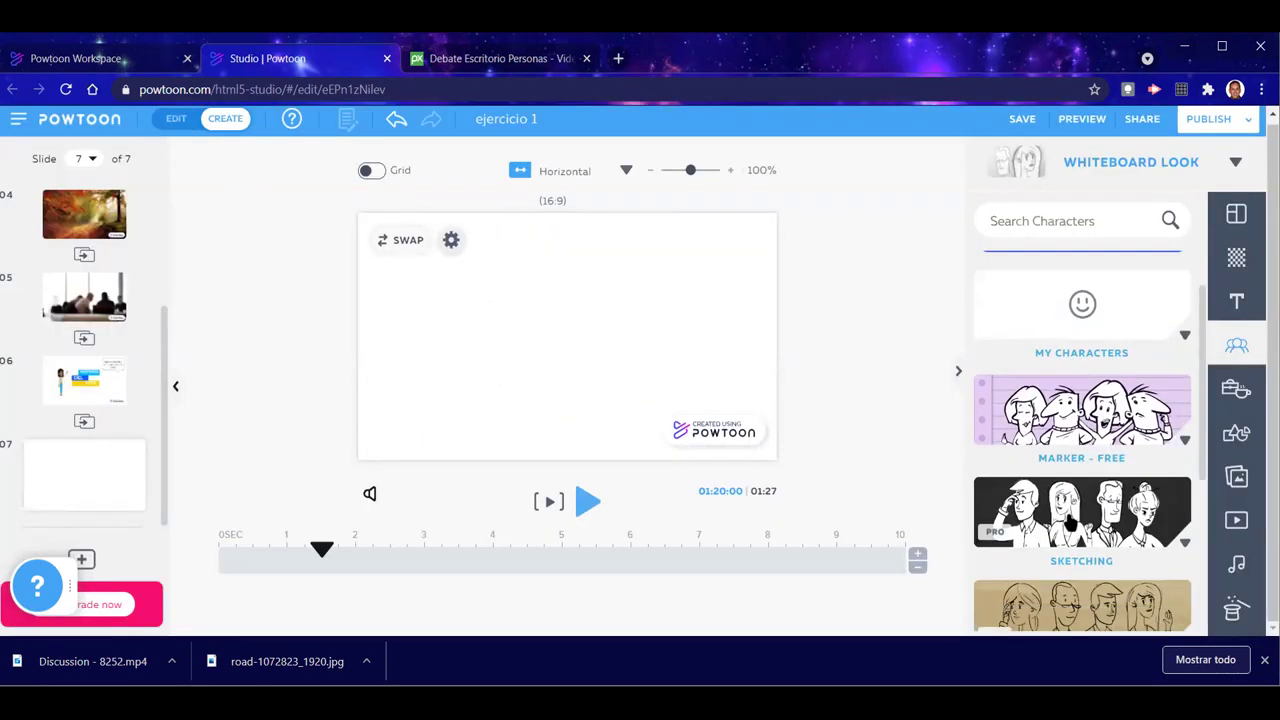
{"action": "left_click", "coordinate": [1083, 405]}
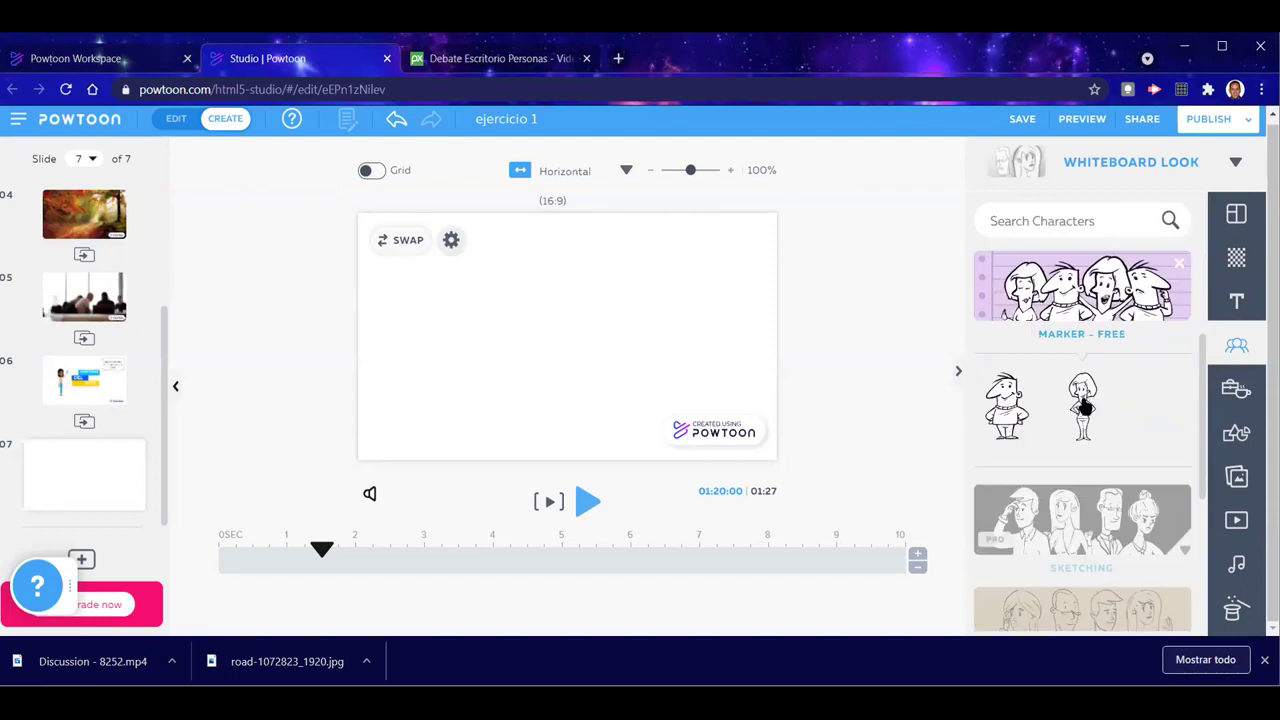
{"action": "left_click", "coordinate": [1003, 412]}
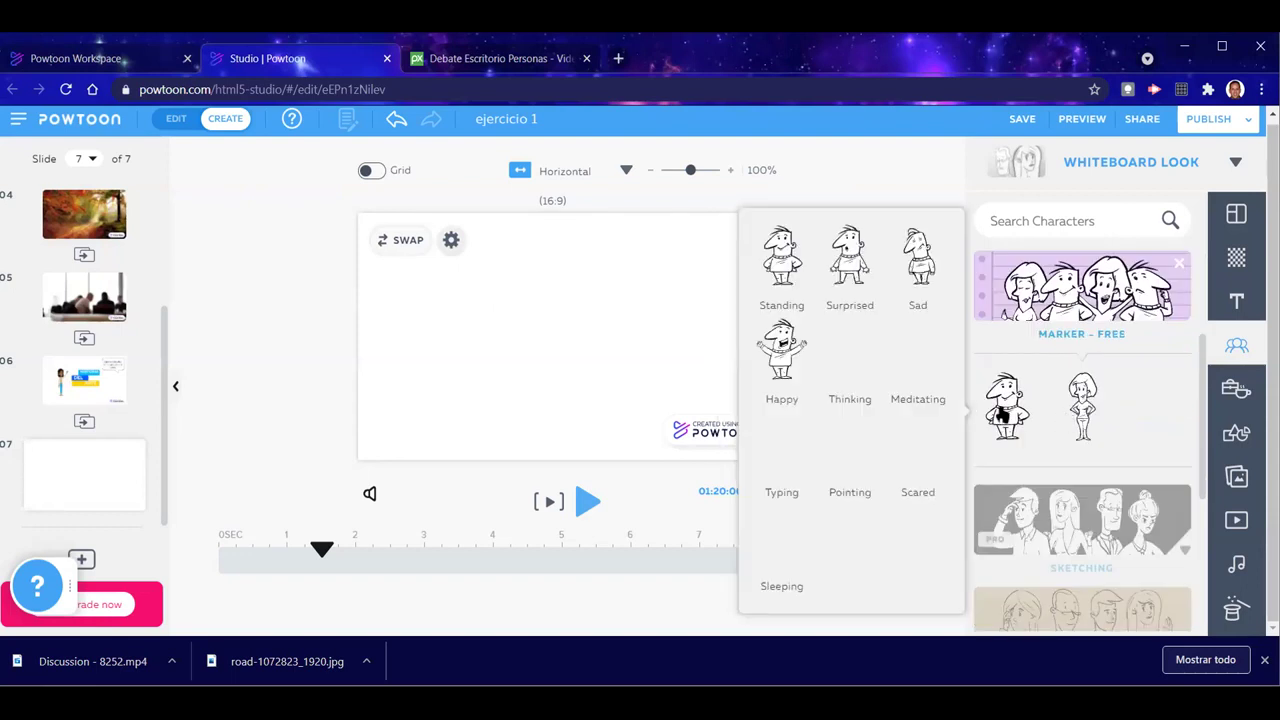
{"action": "scroll", "coordinate": [1071, 509], "scroll_direction": "down", "scroll_amount": 2}
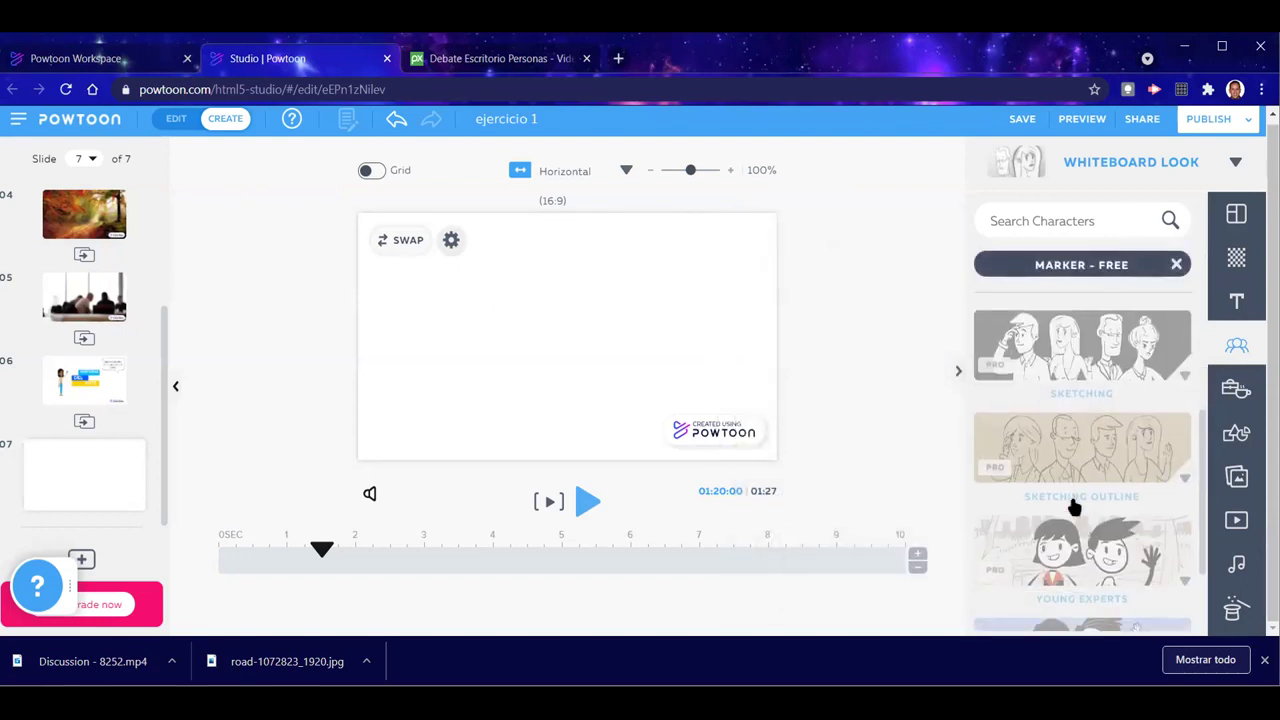
Switch the look from Whiteboard to Cartoon and browse the Cartoon character sets
{"action": "scroll", "coordinate": [1070, 565], "scroll_direction": "down", "scroll_amount": 2}
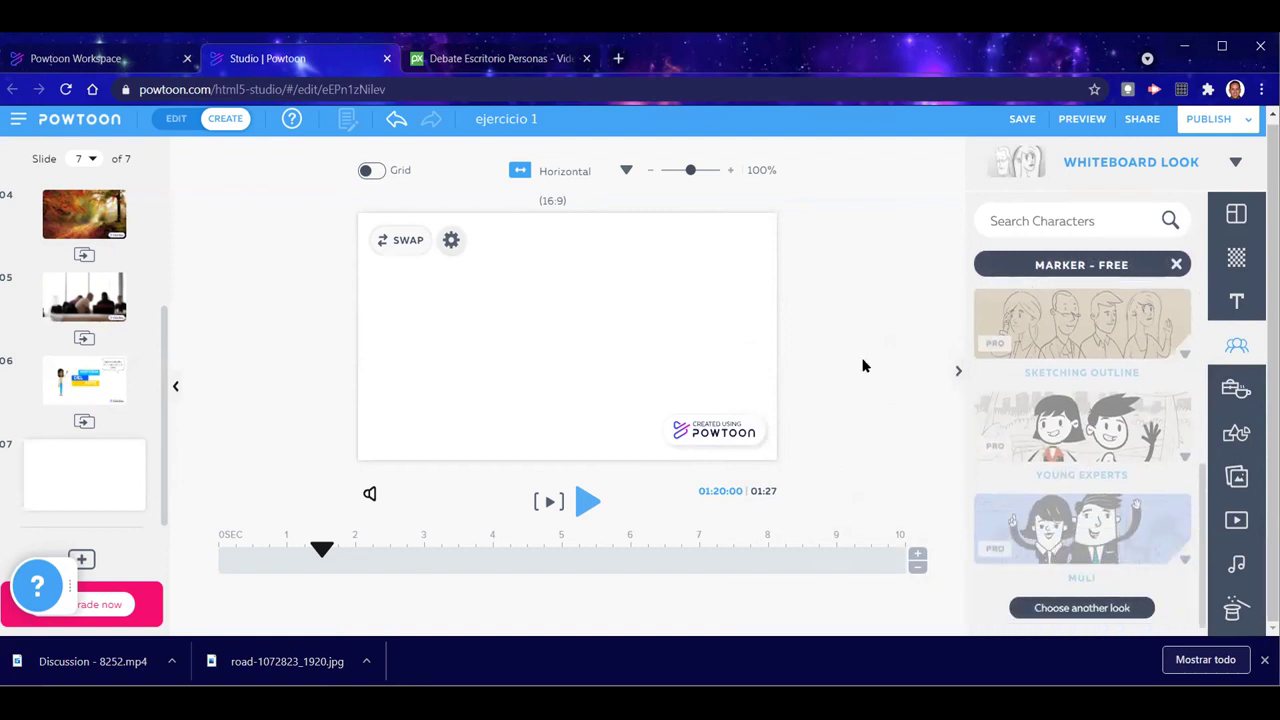
{"action": "left_click", "coordinate": [1234, 170]}
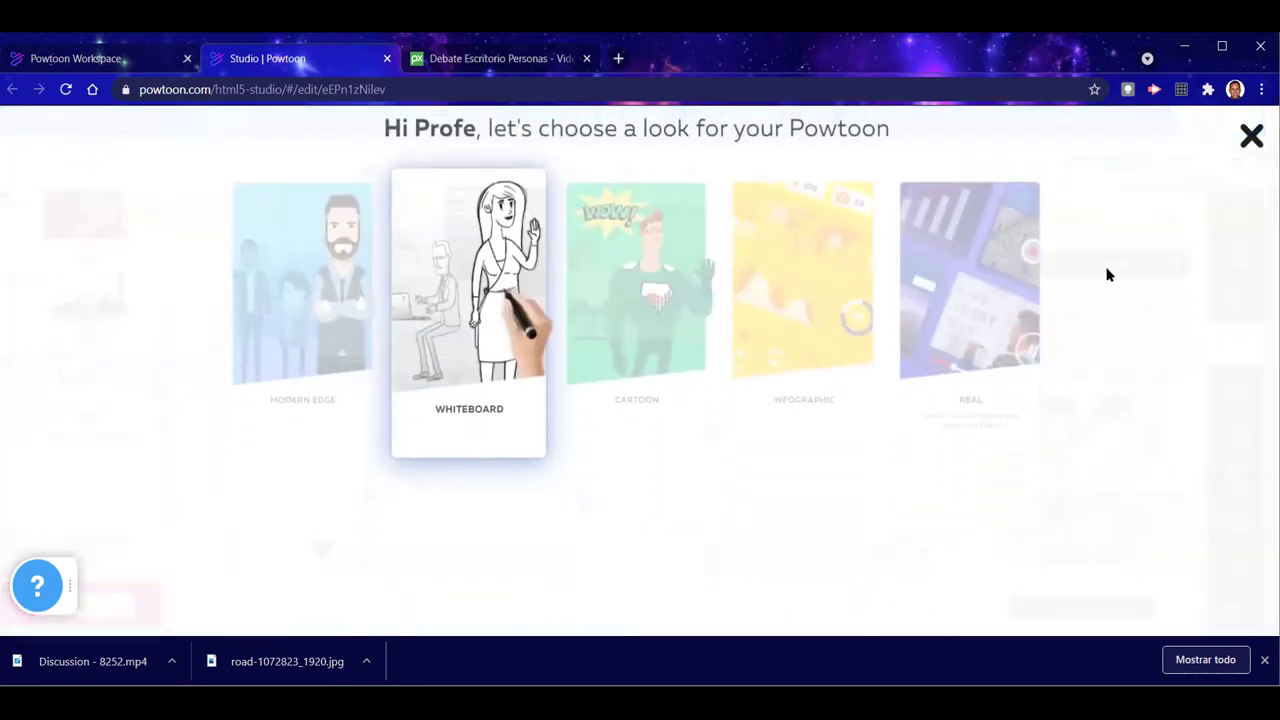
{"action": "left_click", "coordinate": [620, 295]}
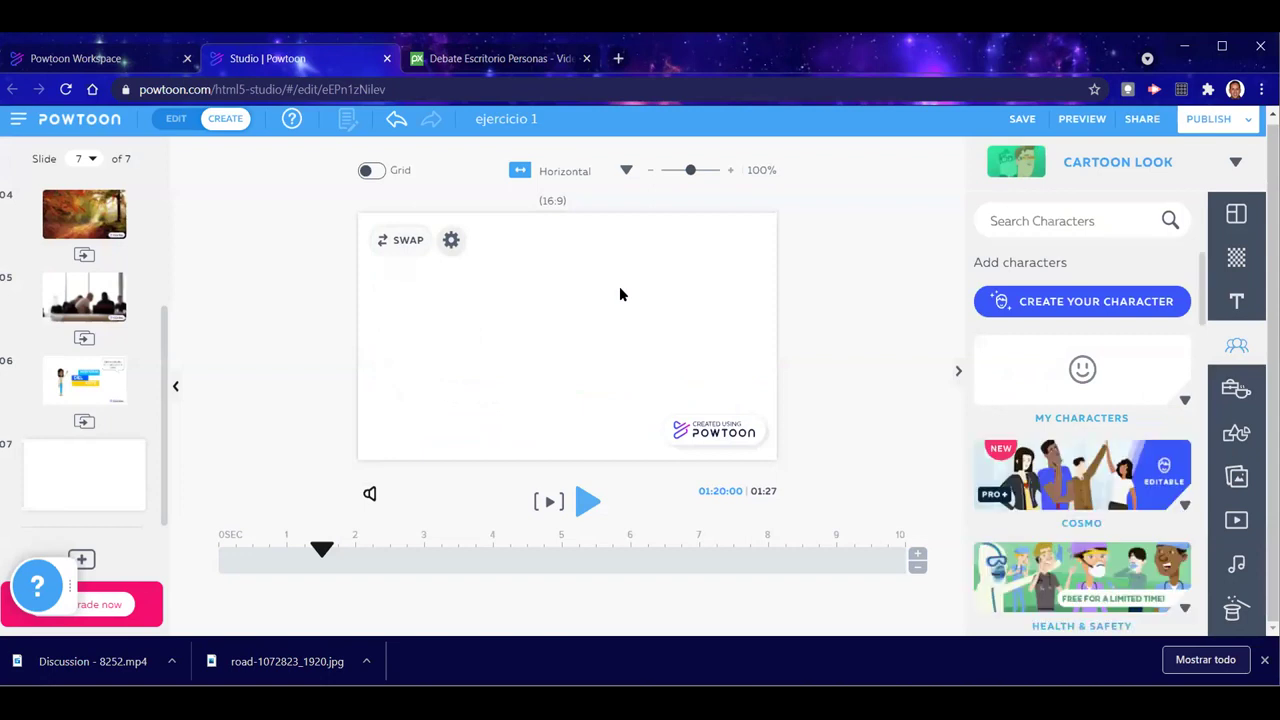
{"action": "scroll", "coordinate": [1088, 512], "scroll_direction": "down", "scroll_amount": 4}
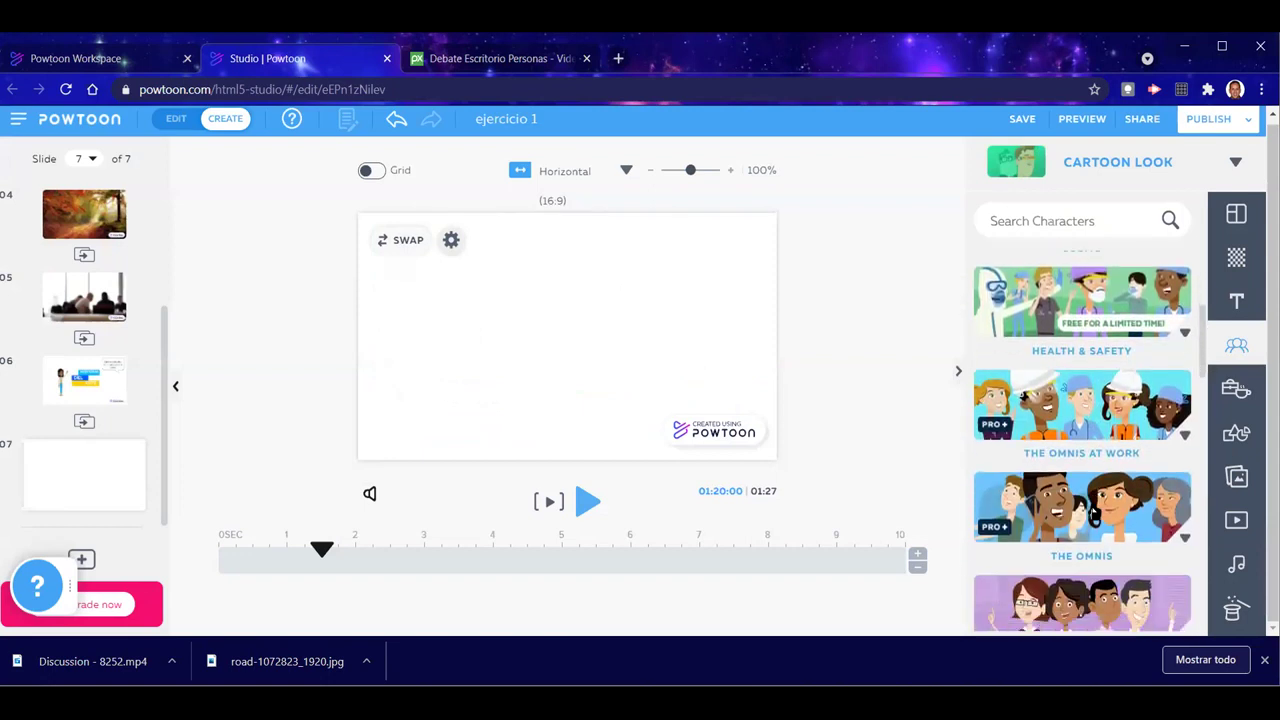
{"action": "scroll", "coordinate": [1093, 511], "scroll_direction": "down", "scroll_amount": 2}
{"action": "scroll", "coordinate": [1094, 508], "scroll_direction": "up", "scroll_amount": 1}
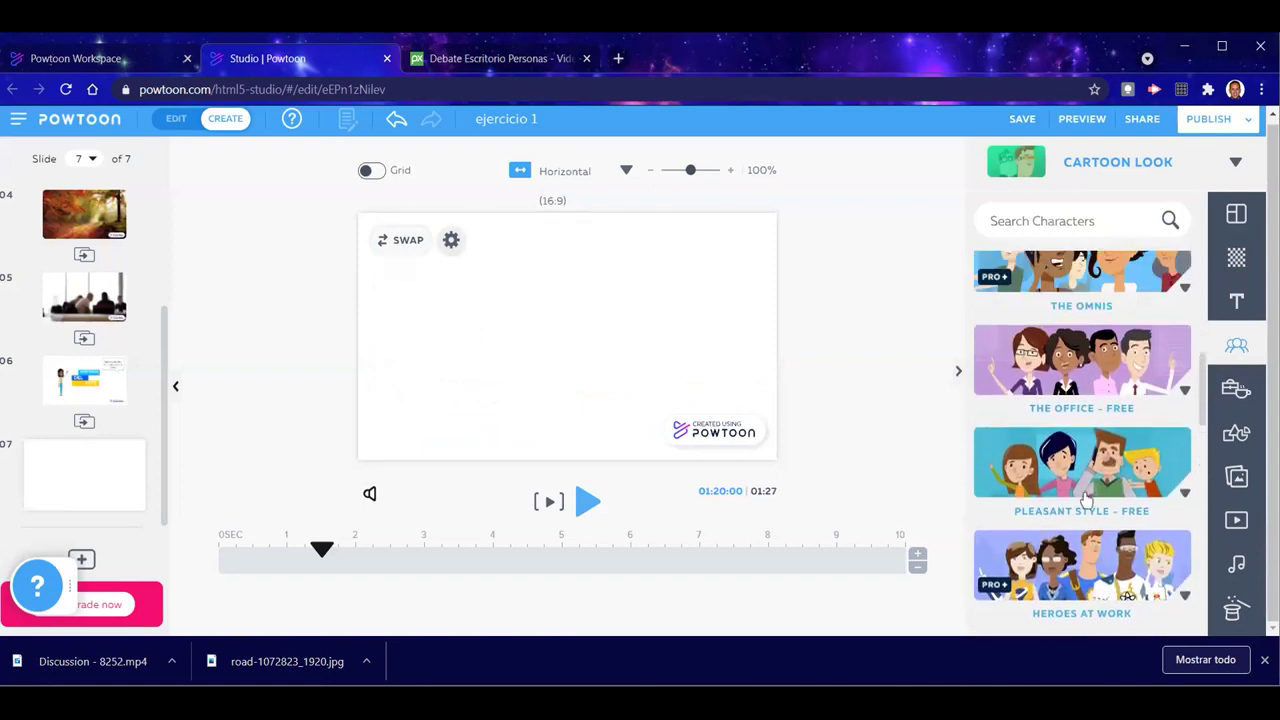
{"action": "scroll", "coordinate": [1095, 505], "scroll_direction": "down", "scroll_amount": 1}
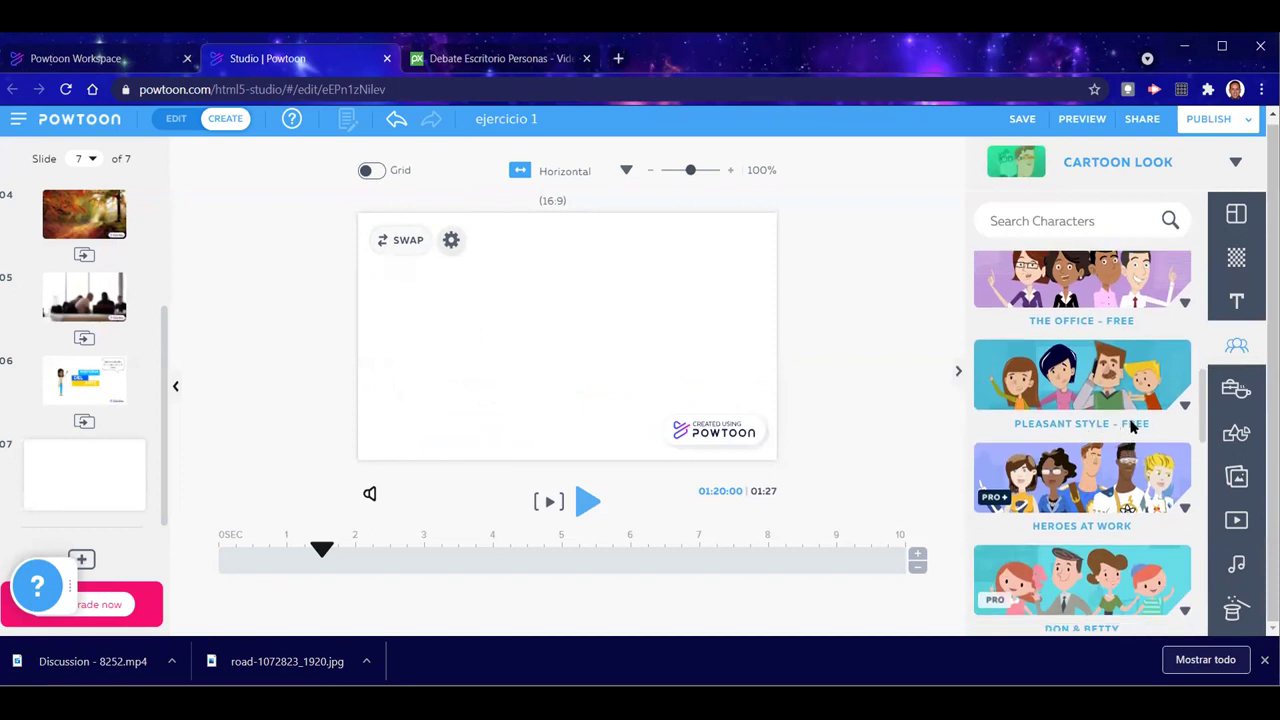
Add the mustached man from the Pleasant Style - Free set to slide 7, delete him and close the set
{"action": "left_click", "coordinate": [1058, 390]}
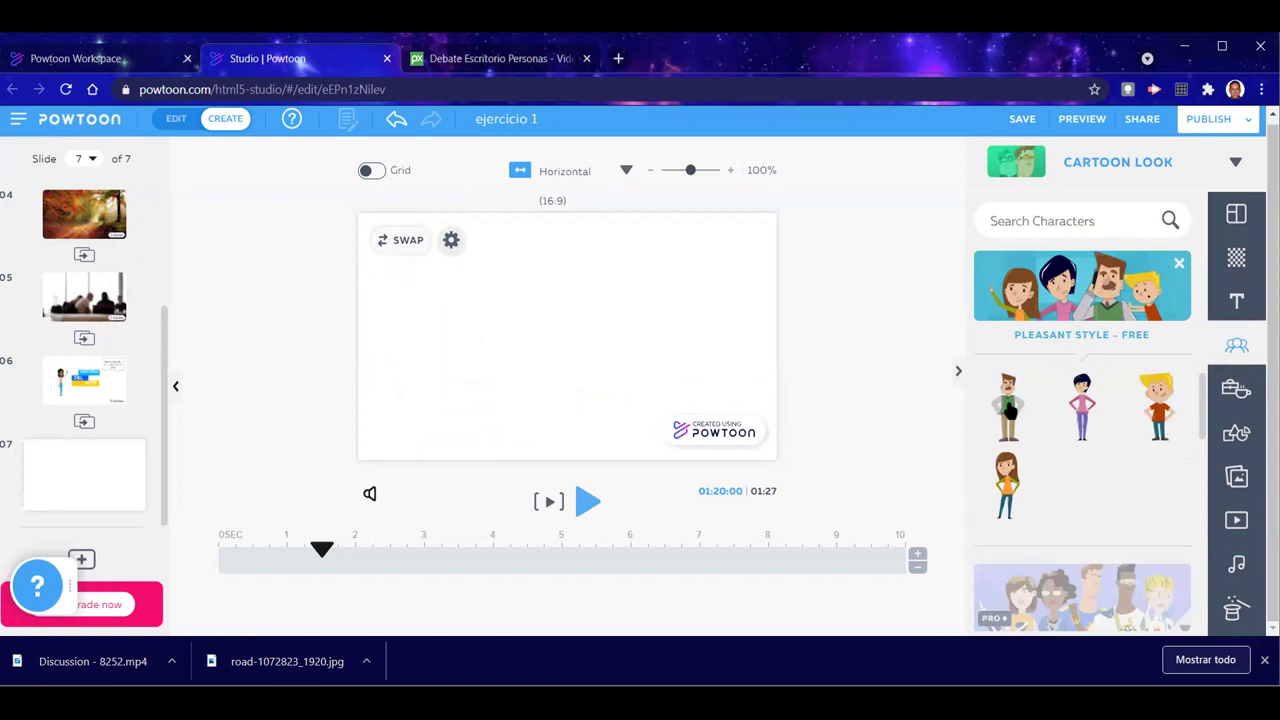
{"action": "left_click", "coordinate": [1010, 410]}
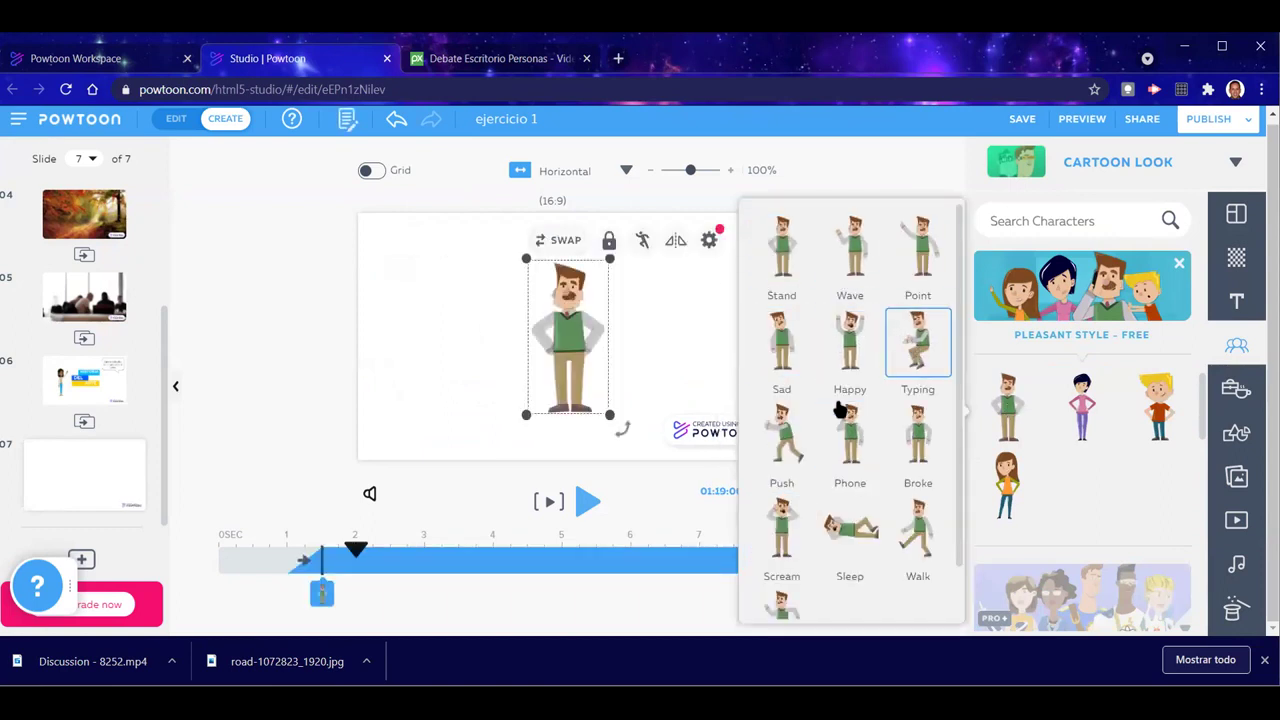
{"action": "left_click", "coordinate": [420, 363]}
{"action": "left_click", "coordinate": [588, 327]}
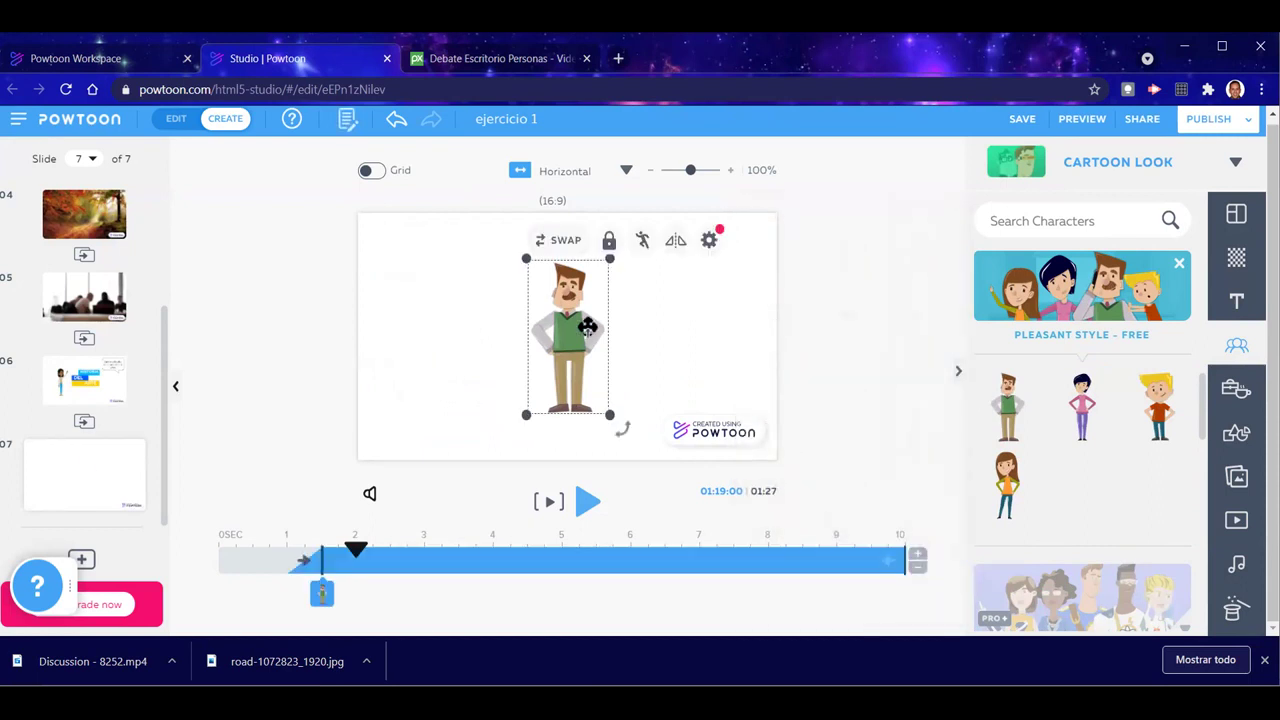
{"action": "key", "text": "Delete"}
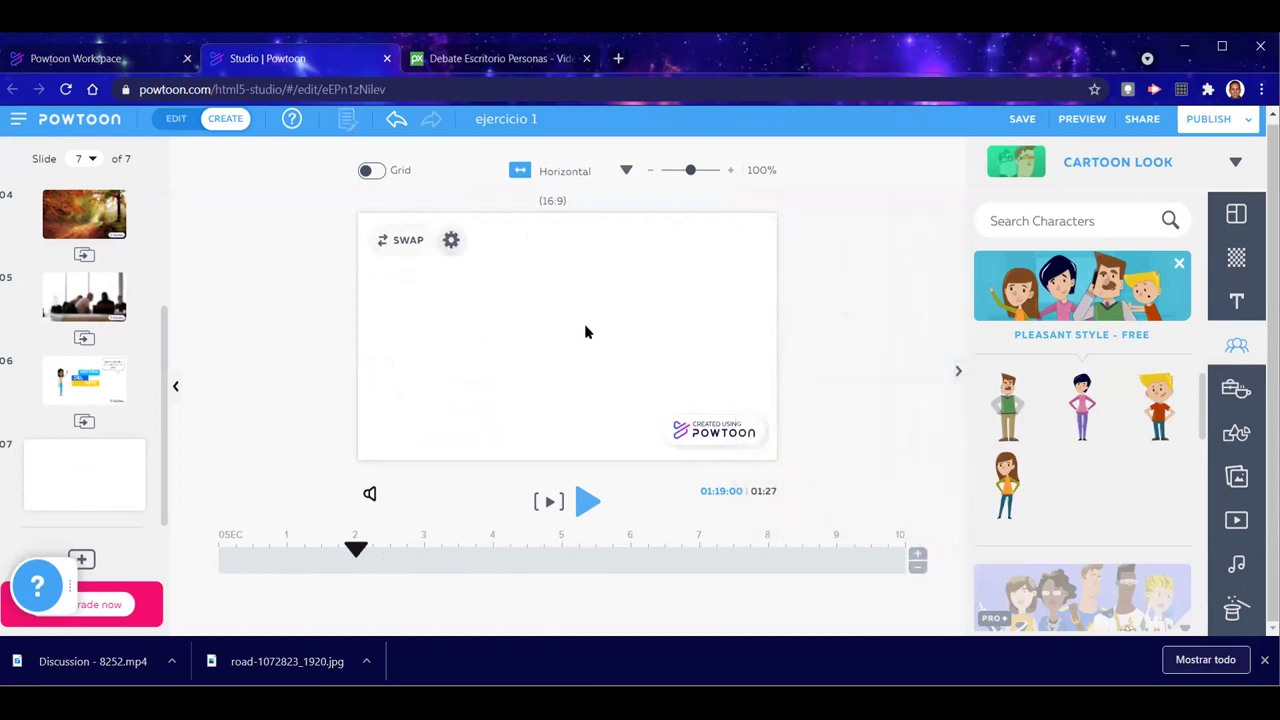
{"action": "left_click", "coordinate": [1180, 266]}
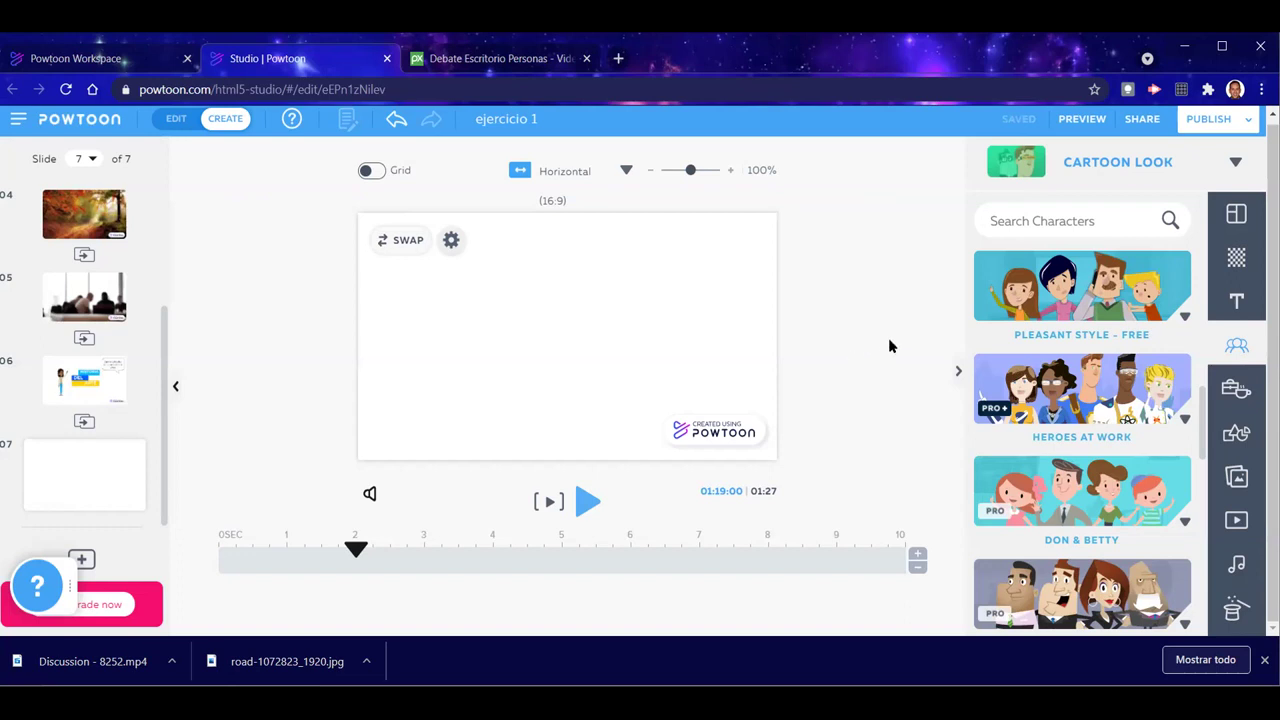
View the Basic - Free set in the props library and dismiss the browser's download bar
{"action": "left_click", "coordinate": [1236, 390]}
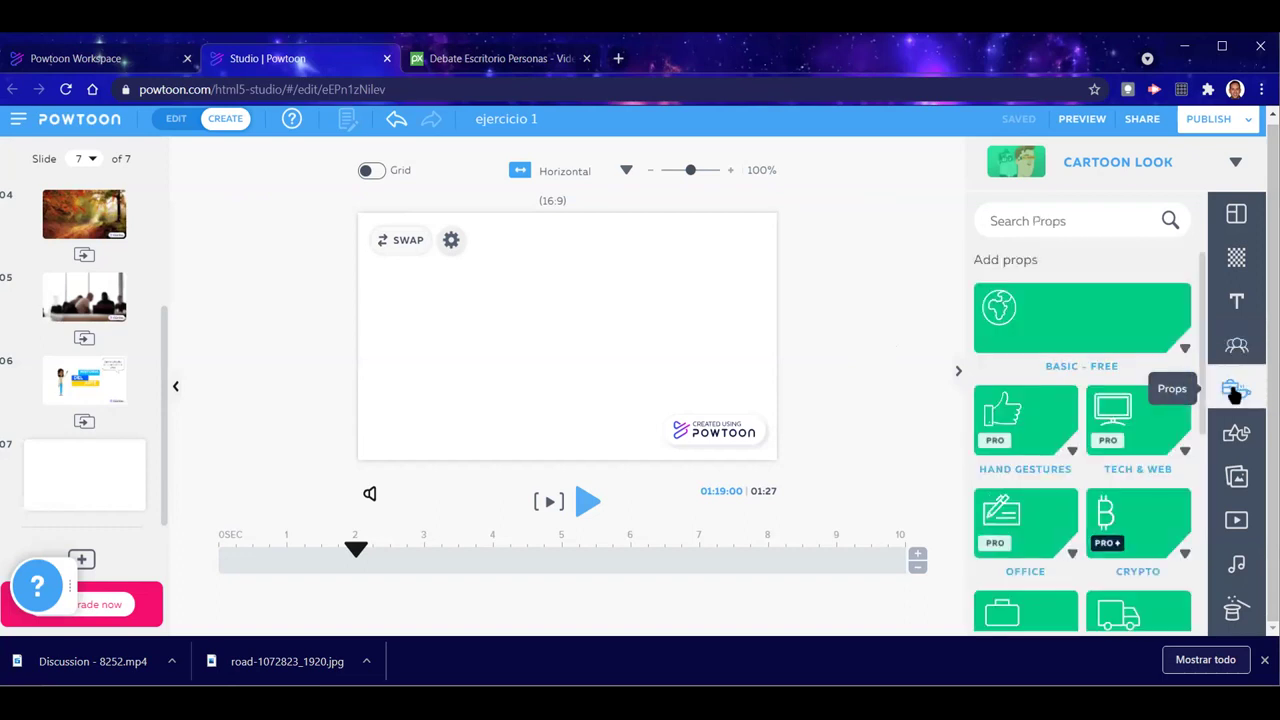
{"action": "left_click", "coordinate": [1050, 336]}
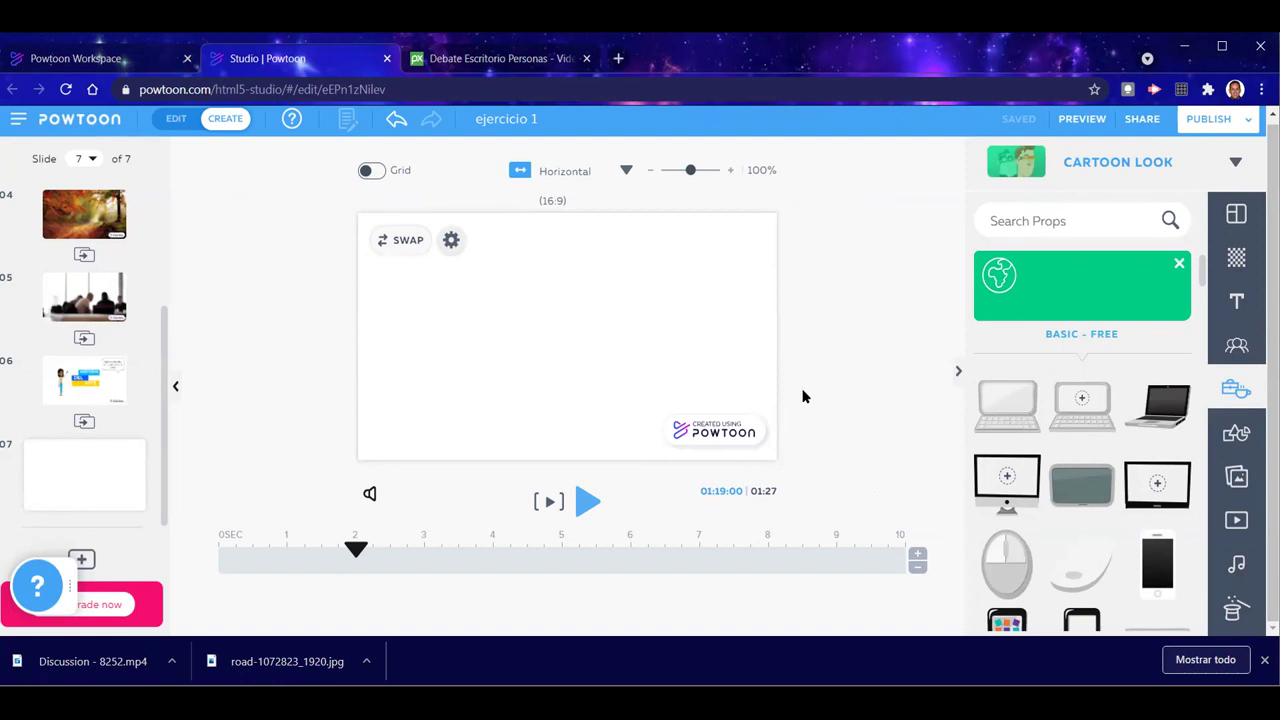
{"action": "left_click", "coordinate": [1264, 660]}
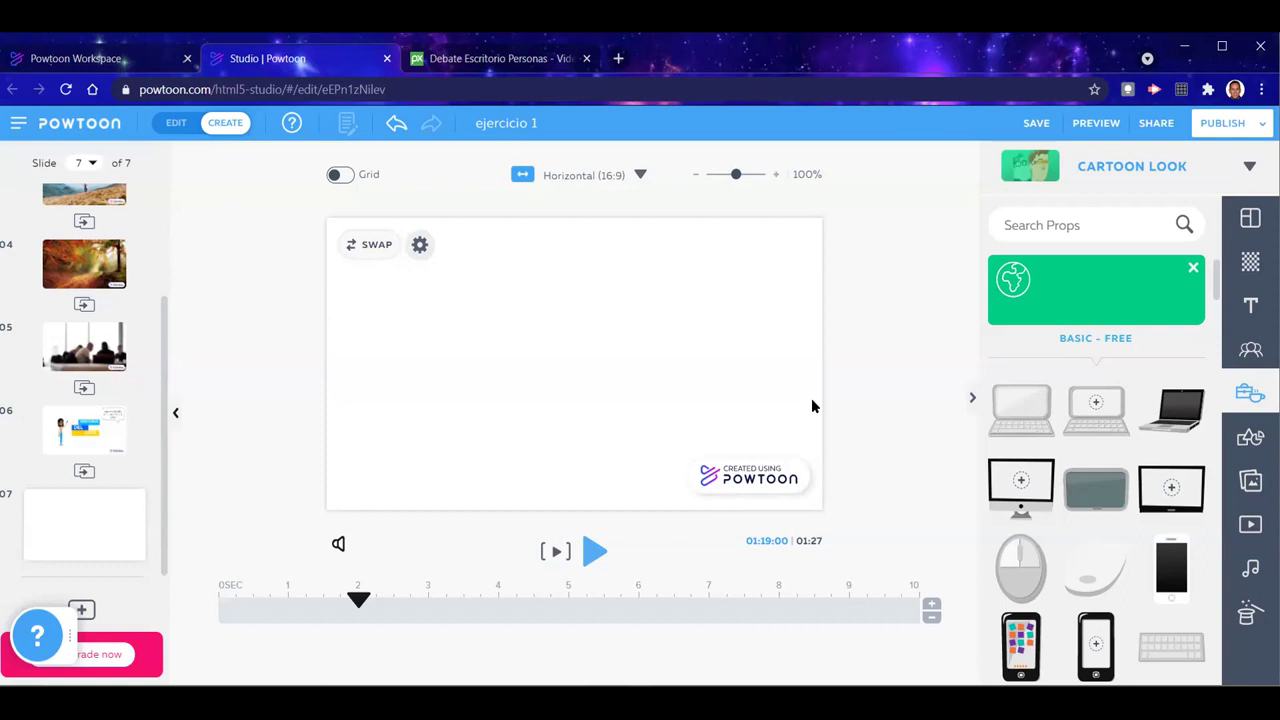
{"action": "left_click", "coordinate": [1193, 269]}
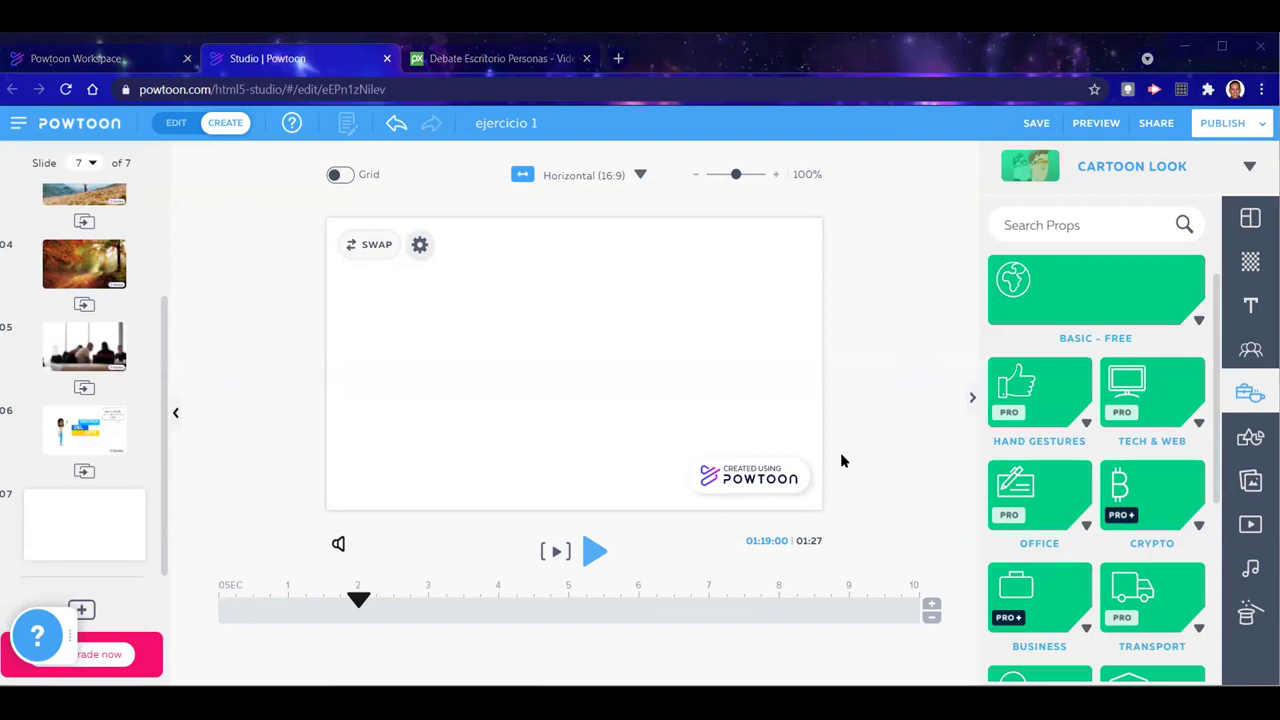
Browse the prop categories of the Cartoon look and look through the food items in Kitchen - Free
{"action": "scroll", "coordinate": [1060, 535], "scroll_direction": "down", "scroll_amount": 5}
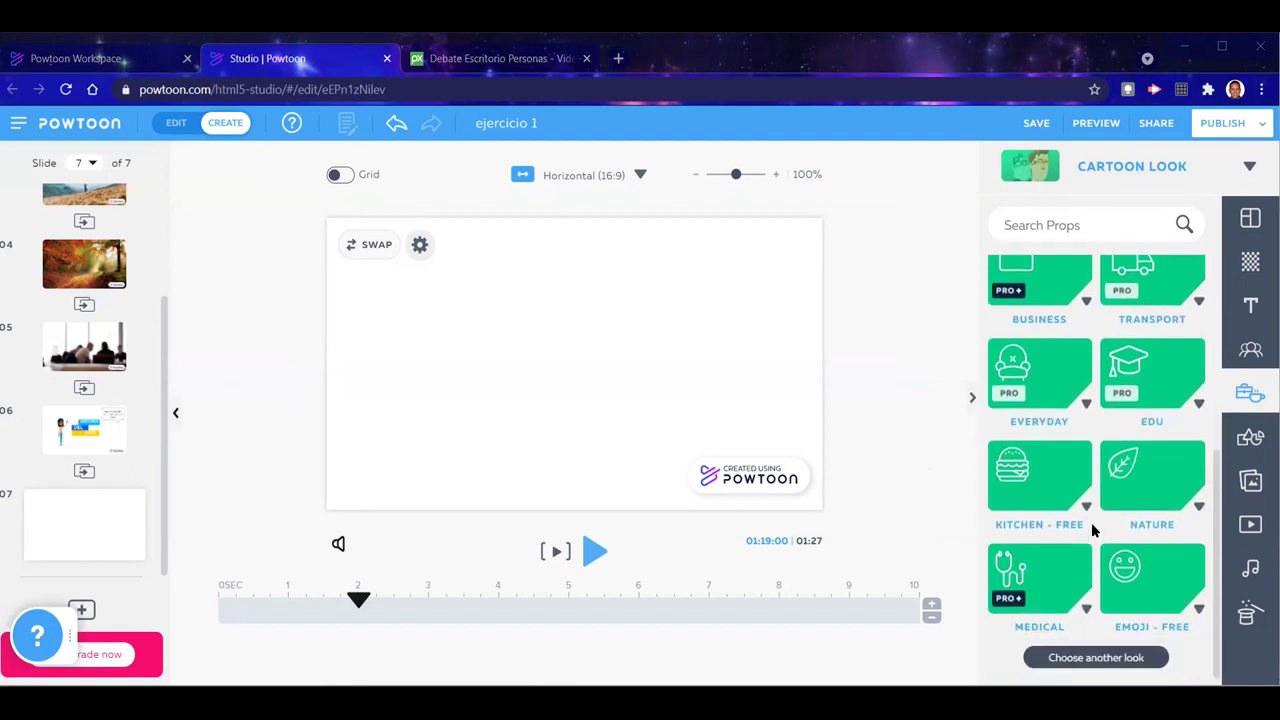
{"action": "scroll", "coordinate": [1092, 524], "scroll_direction": "up", "scroll_amount": 5}
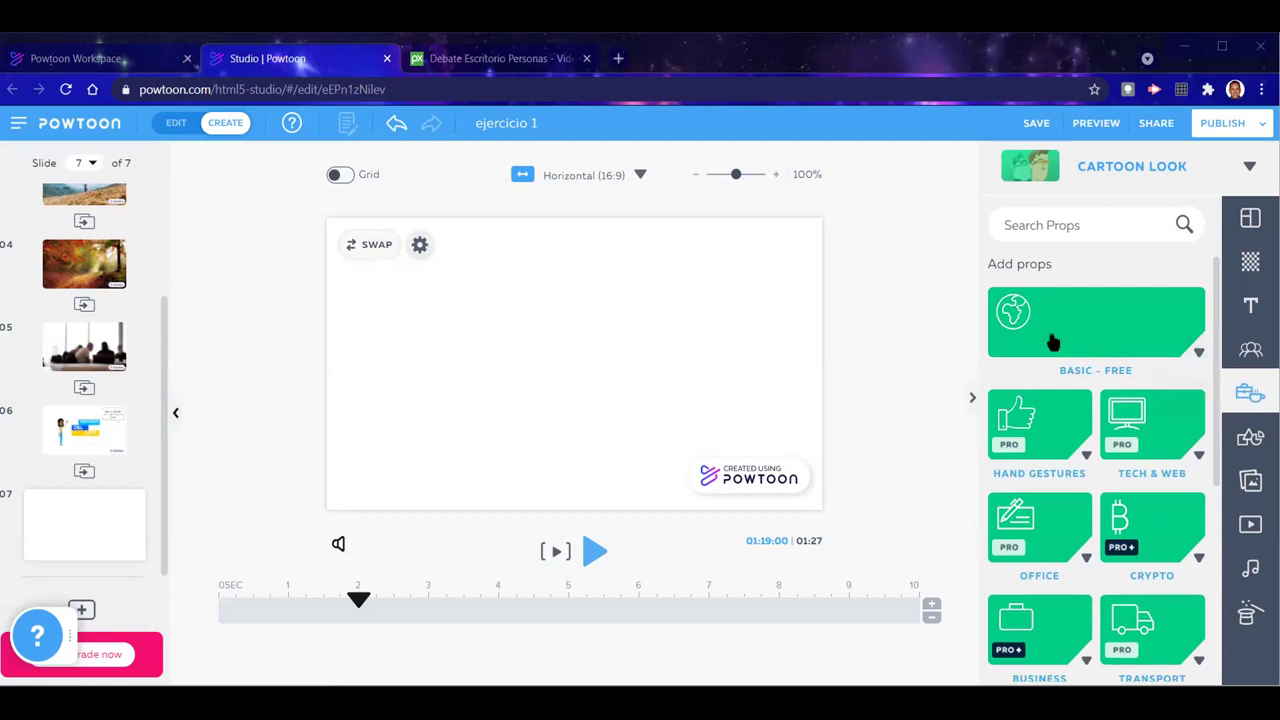
{"action": "scroll", "coordinate": [1063, 508], "scroll_direction": "down", "scroll_amount": 4}
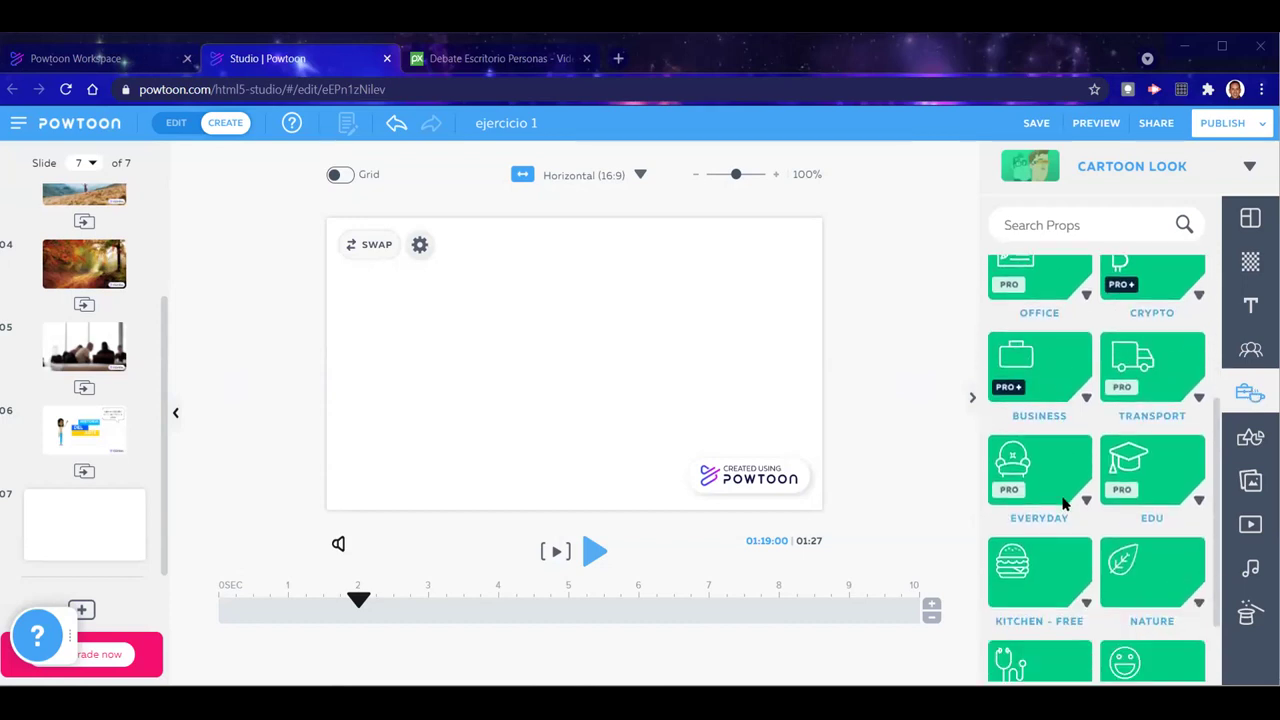
{"action": "scroll", "coordinate": [1063, 505], "scroll_direction": "down", "scroll_amount": 1}
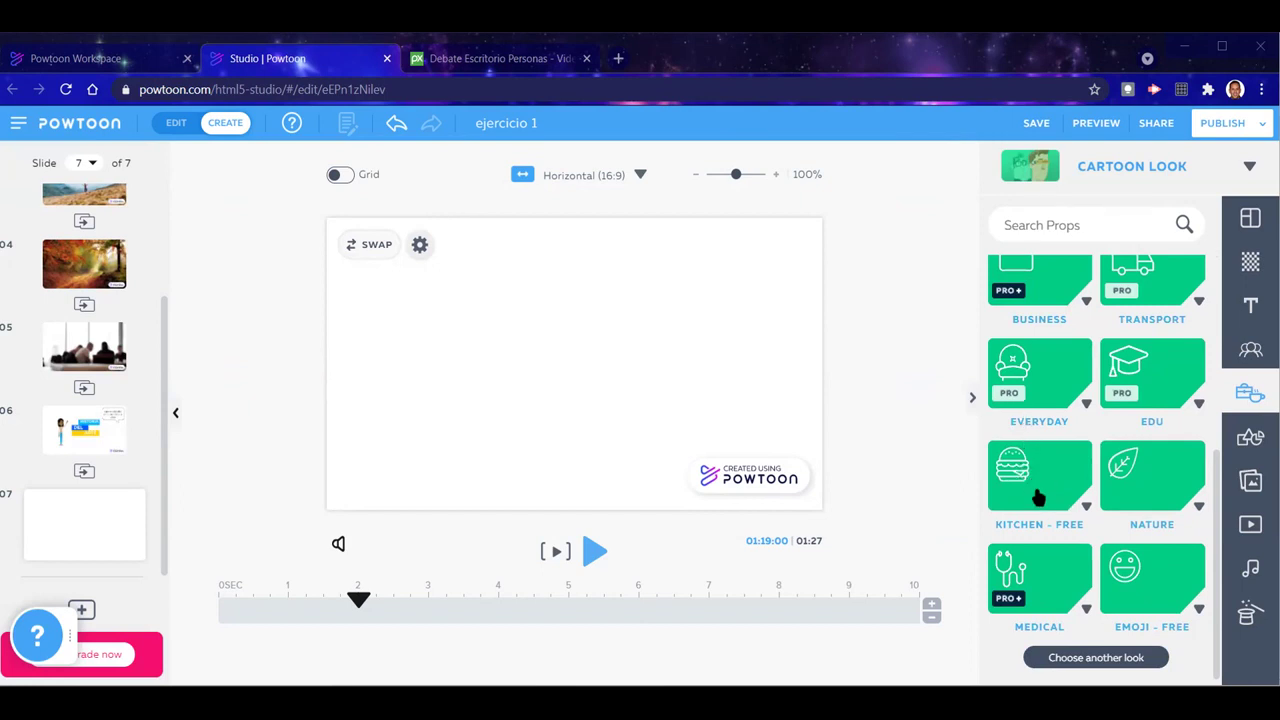
{"action": "left_click", "coordinate": [1036, 484]}
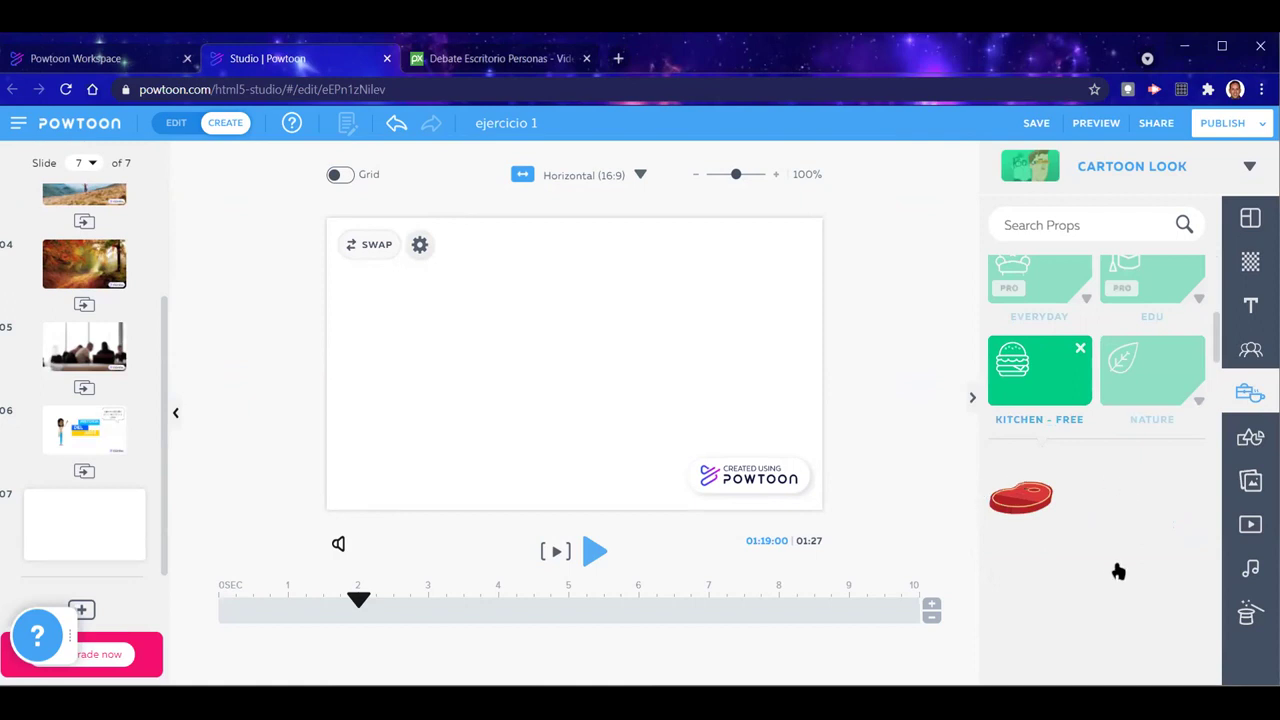
{"action": "scroll", "coordinate": [1111, 570], "scroll_direction": "down", "scroll_amount": 5}
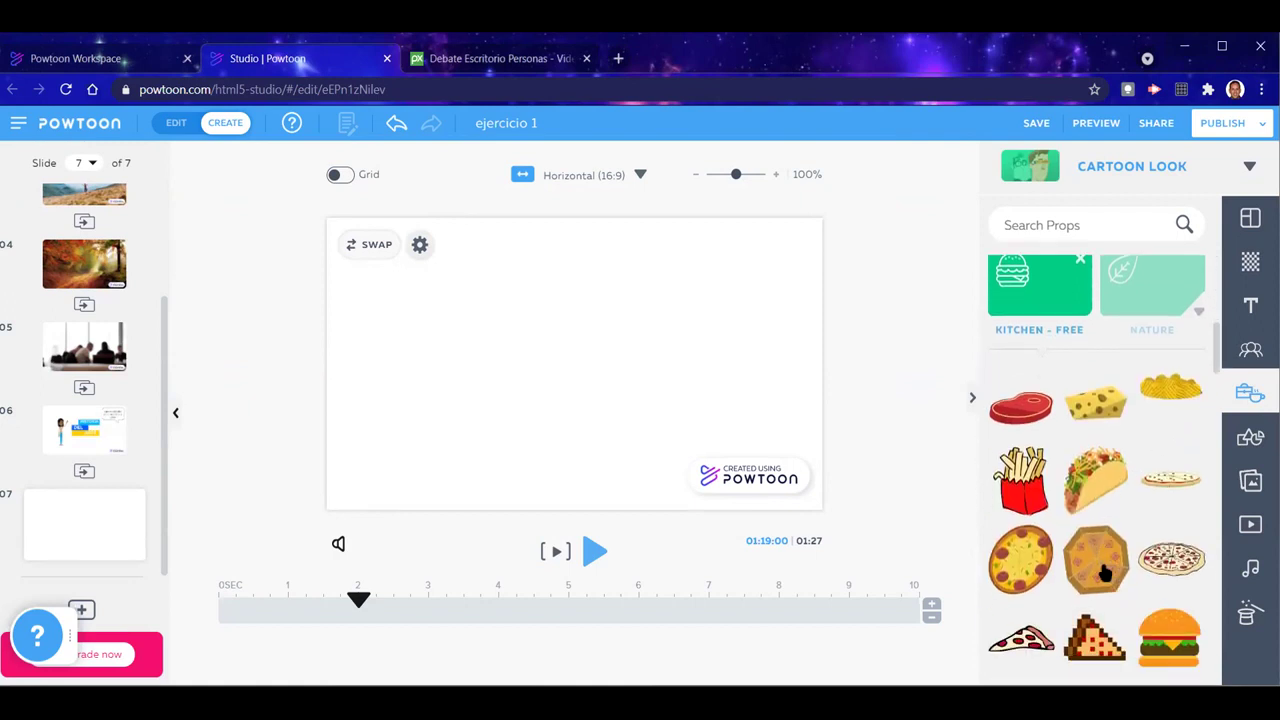
{"action": "scroll", "coordinate": [1120, 550], "scroll_direction": "up", "scroll_amount": 5}
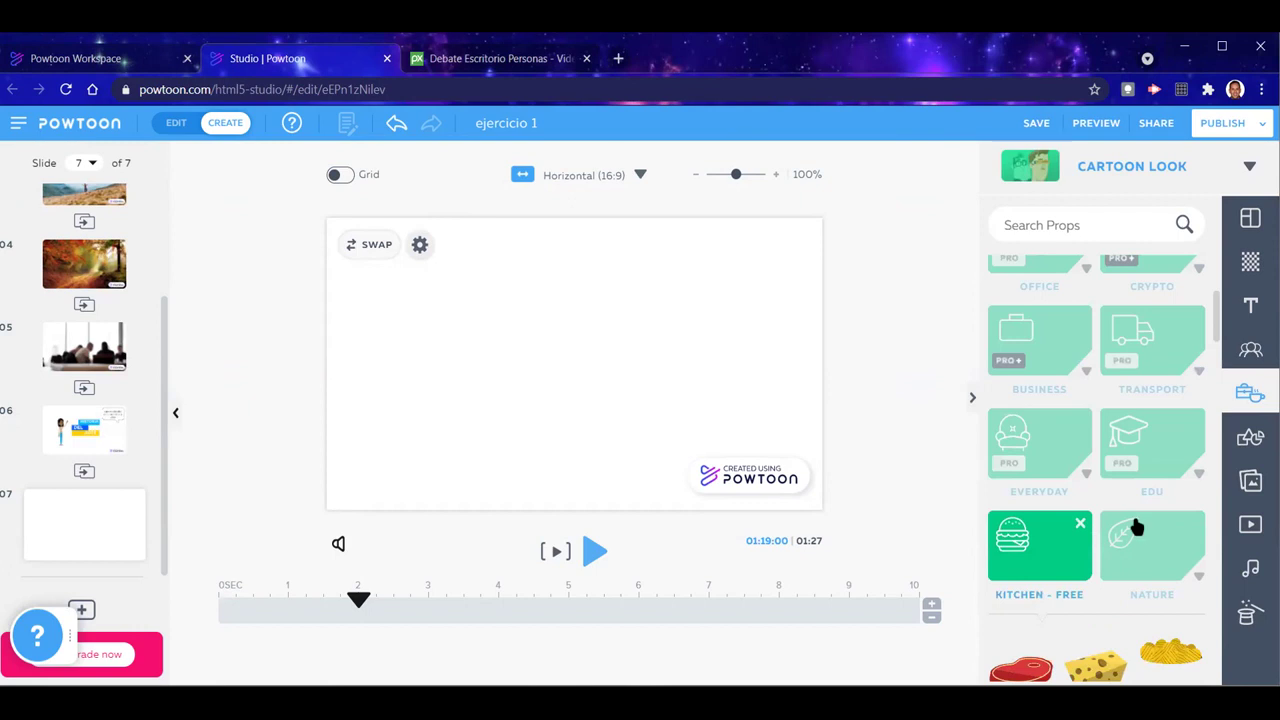
{"action": "scroll", "coordinate": [1130, 528], "scroll_direction": "down", "scroll_amount": 5}
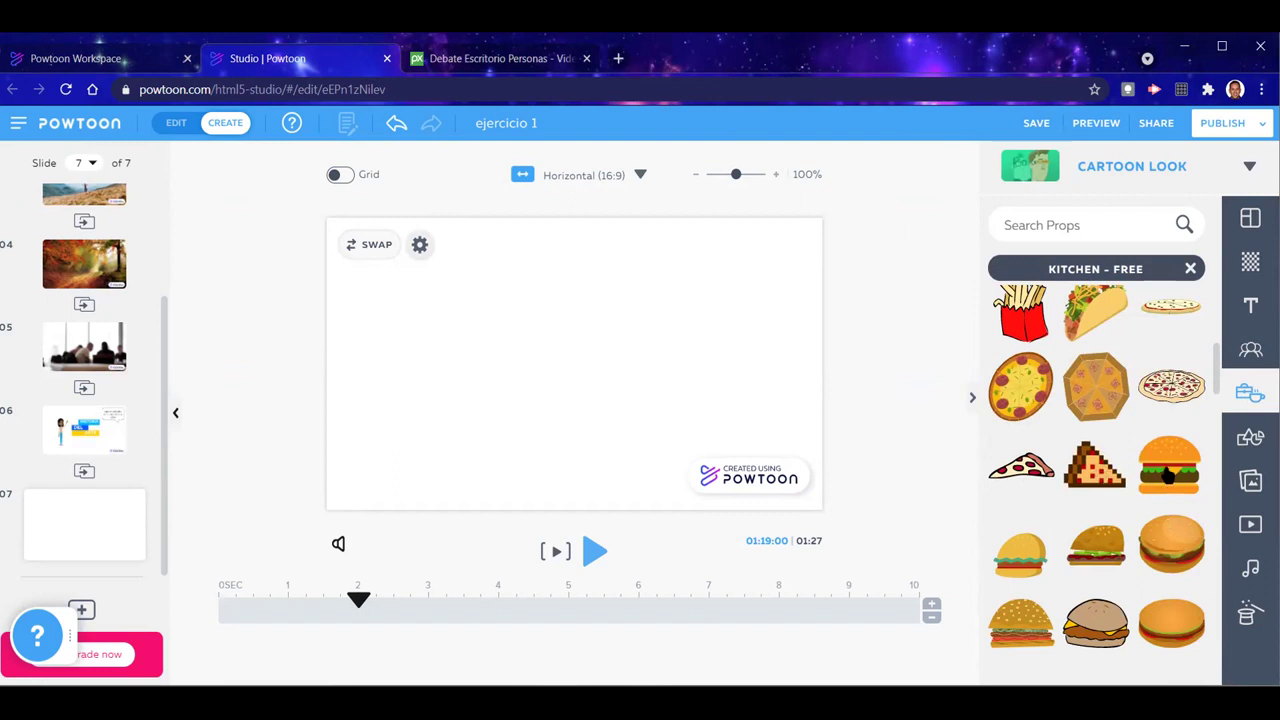
{"action": "scroll", "coordinate": [1110, 478], "scroll_direction": "up", "scroll_amount": 3}
{"action": "scroll", "coordinate": [1113, 481], "scroll_direction": "up", "scroll_amount": 2}
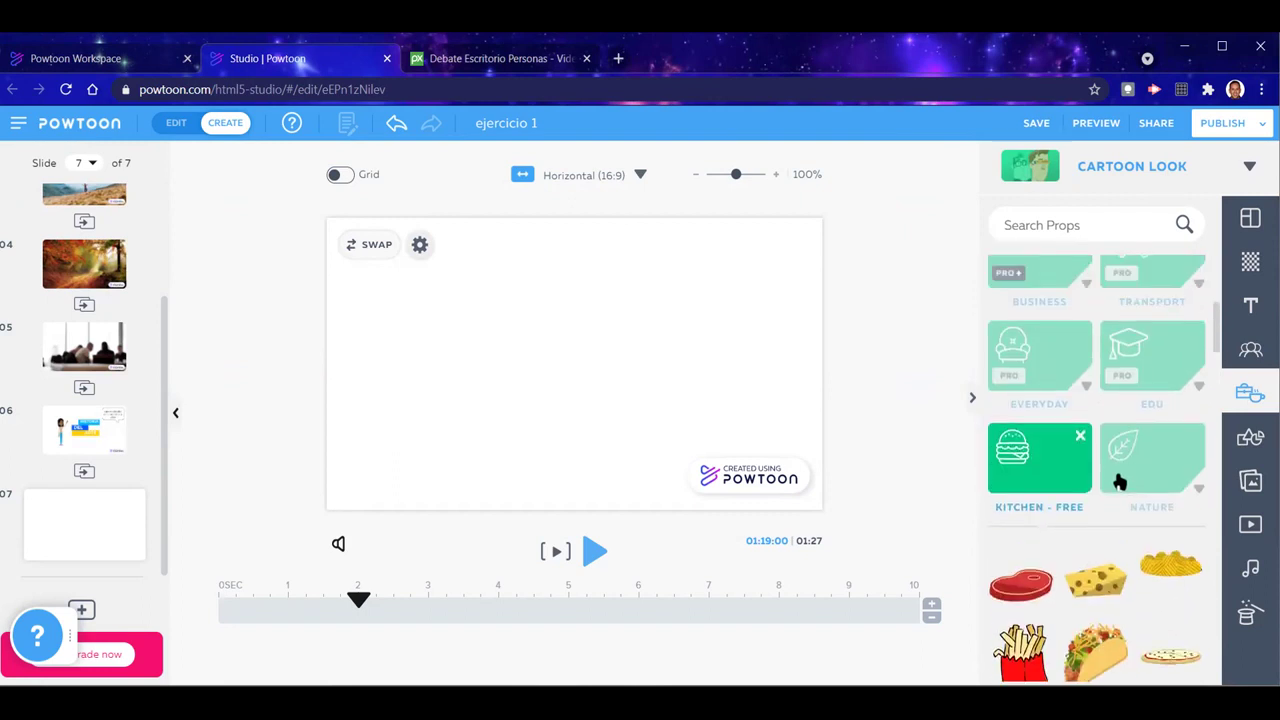
Switch to the Pixabay browser tab and load unsplash.com in it
{"action": "left_click", "coordinate": [485, 60]}
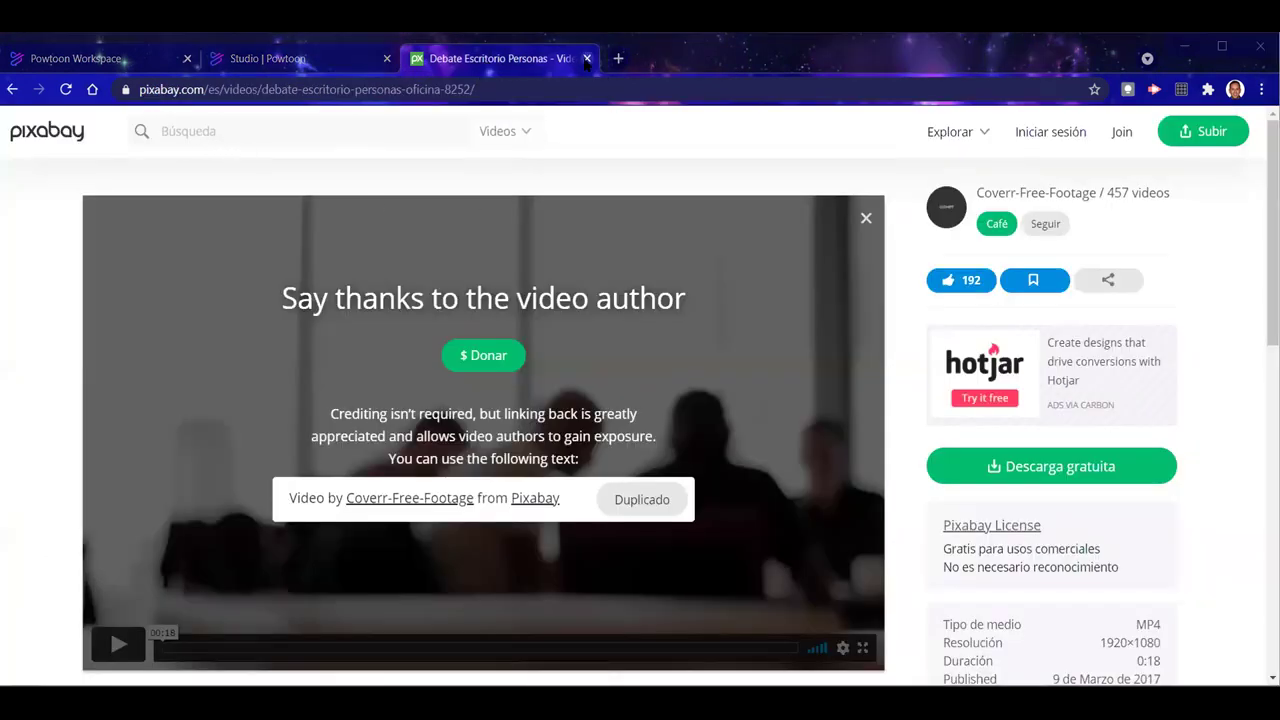
{"action": "left_click", "coordinate": [291, 62]}
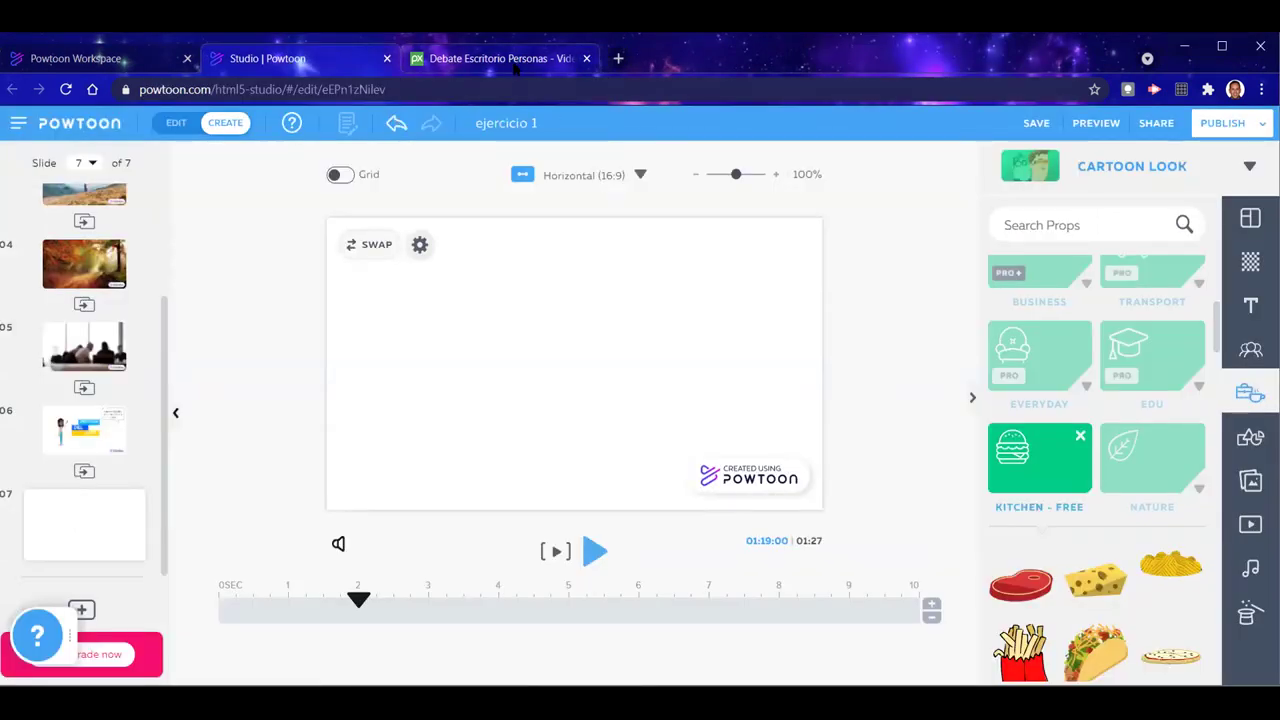
{"action": "left_click", "coordinate": [450, 58]}
{"action": "left_click", "coordinate": [413, 92]}
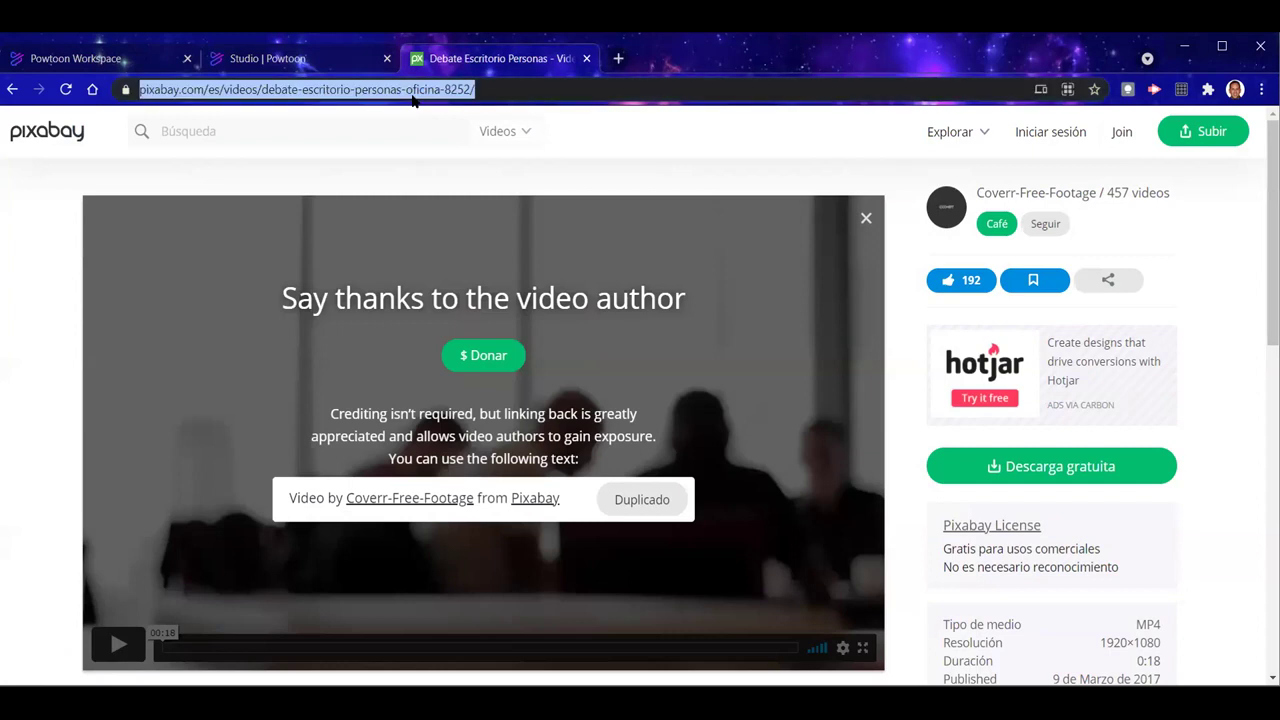
{"action": "type", "text": "u"}
{"action": "key", "text": "Return"}
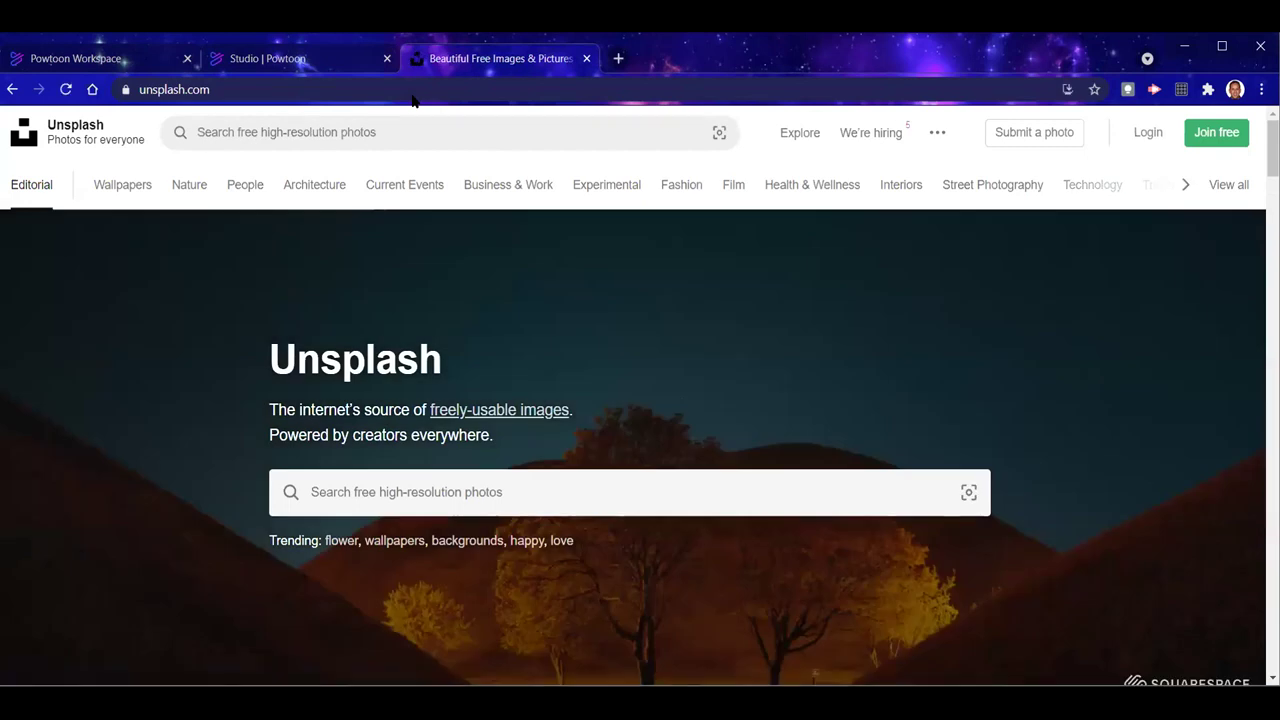
Look over the Unsplash home page, search for "hamburgesa dibujo" and browse the photo results
{"action": "scroll", "coordinate": [610, 406], "scroll_direction": "down", "scroll_amount": 5}
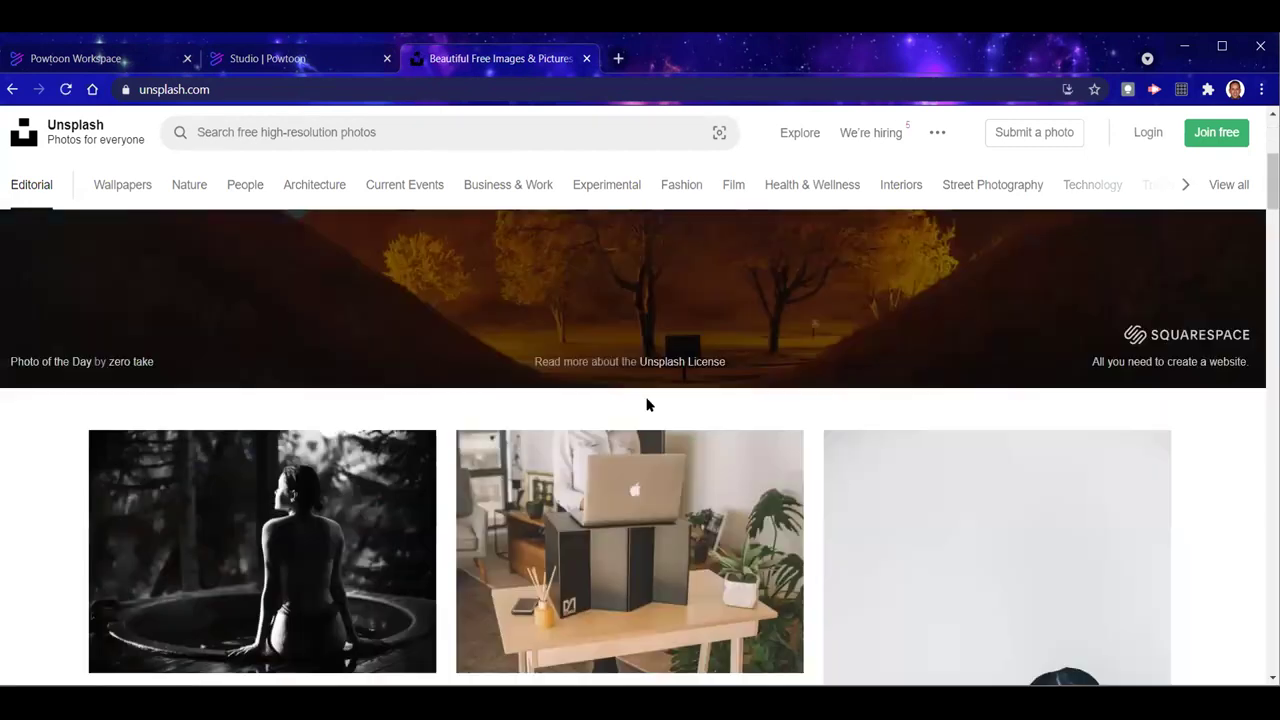
{"action": "scroll", "coordinate": [438, 513], "scroll_direction": "up", "scroll_amount": 5}
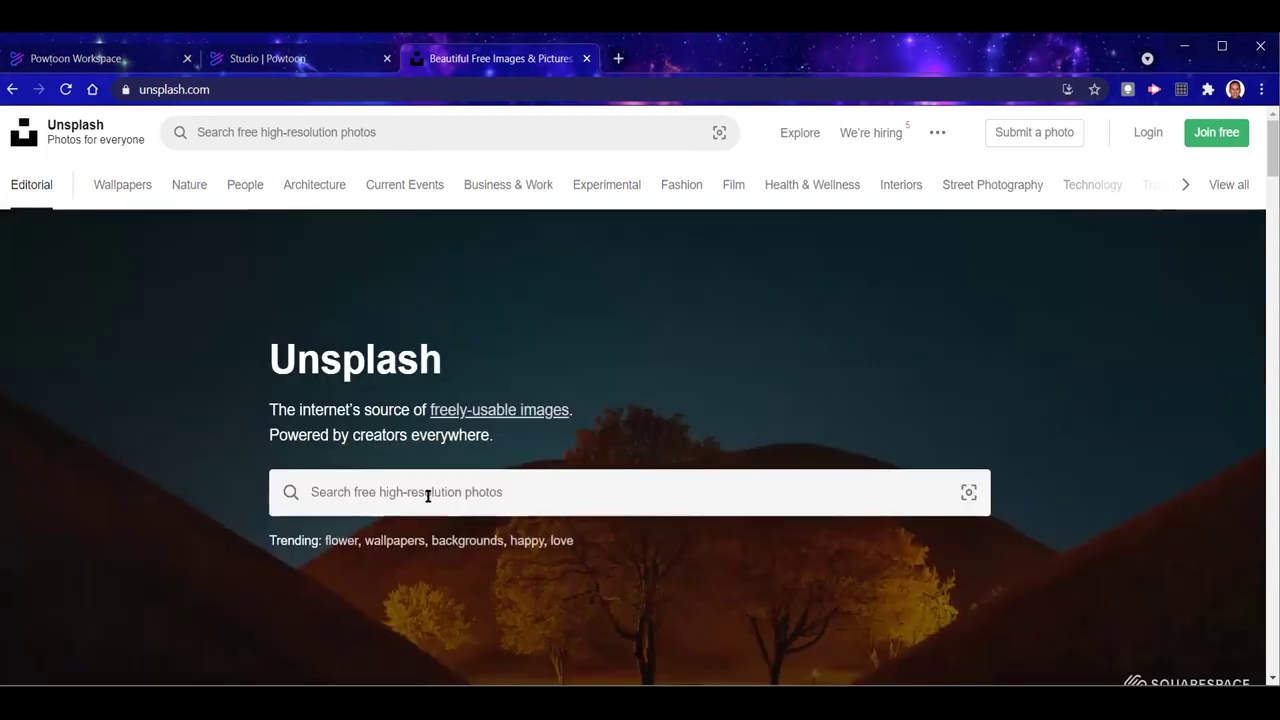
{"action": "left_click", "coordinate": [428, 492]}
{"action": "type", "text": "hambur"}
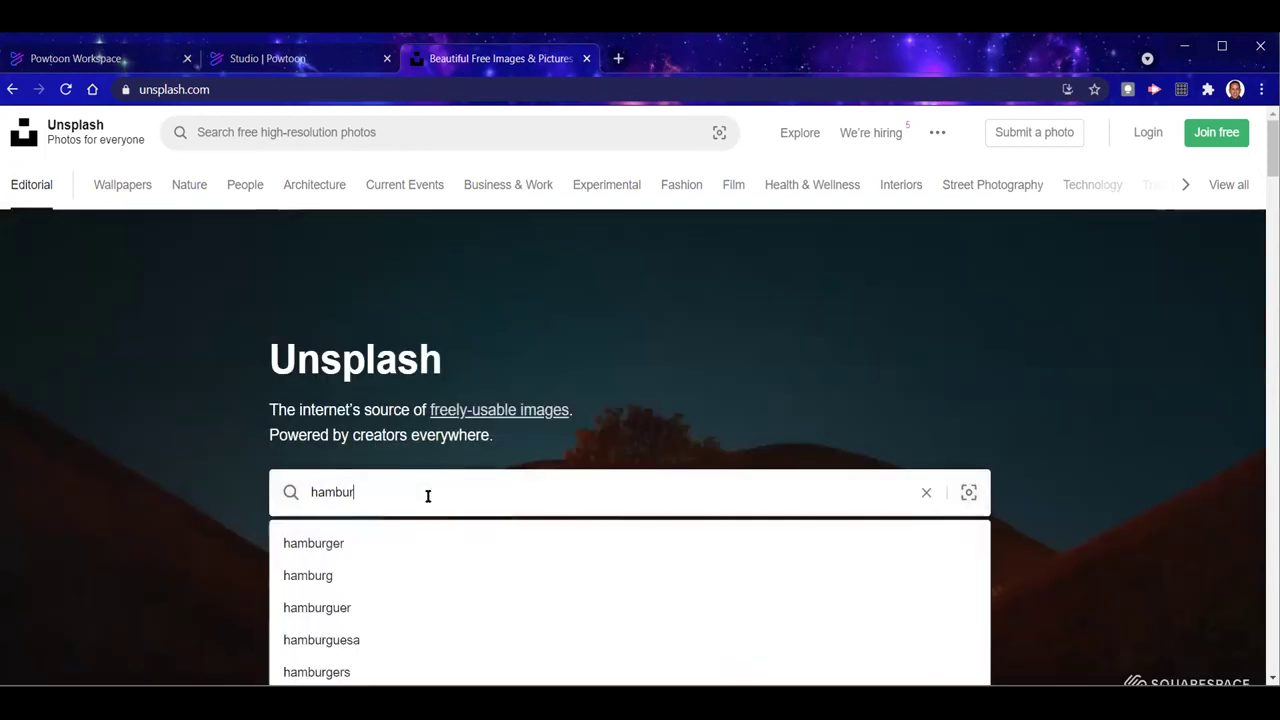
{"action": "type", "text": "gesa dibujo"}
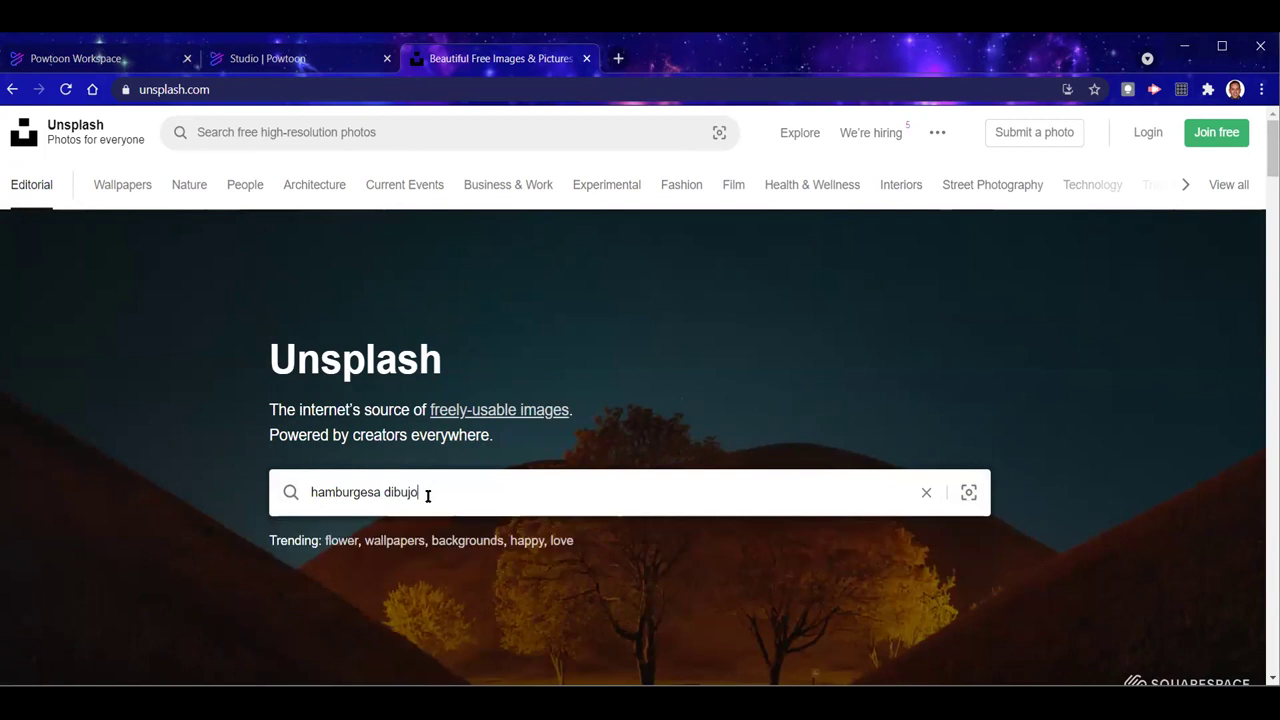
{"action": "key", "text": "Return"}
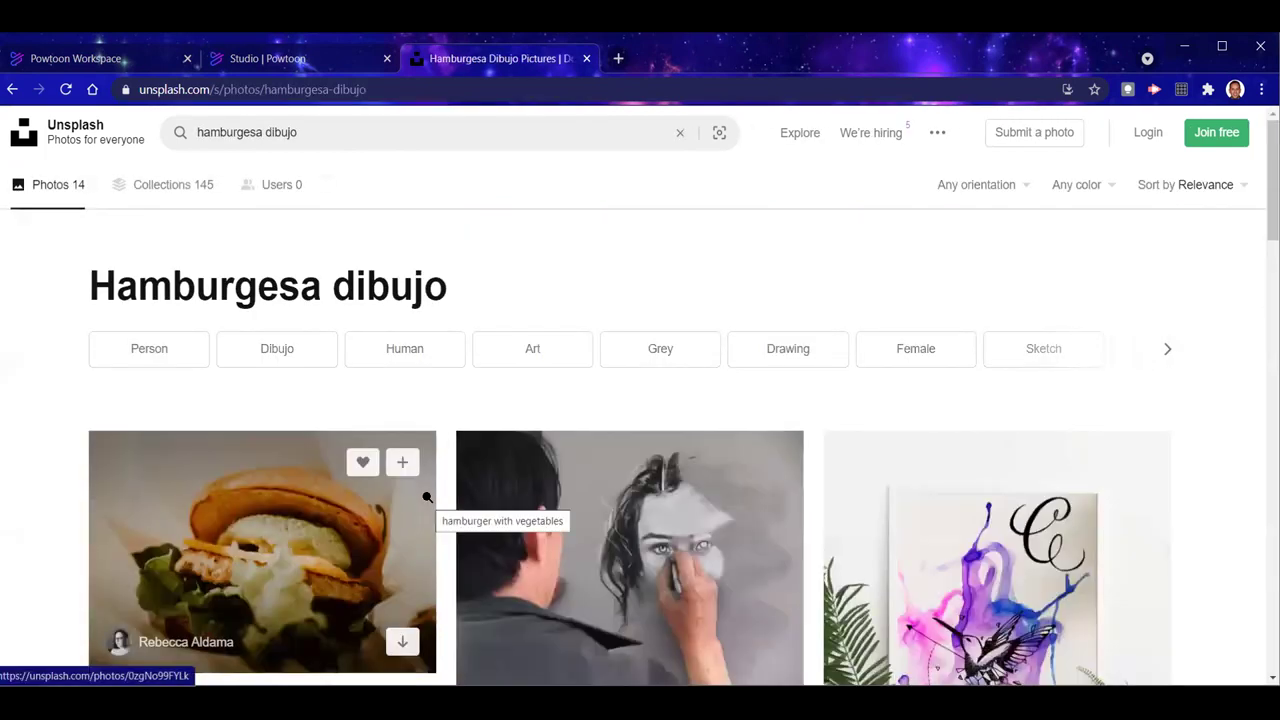
{"action": "scroll", "coordinate": [570, 466], "scroll_direction": "down", "scroll_amount": 10}
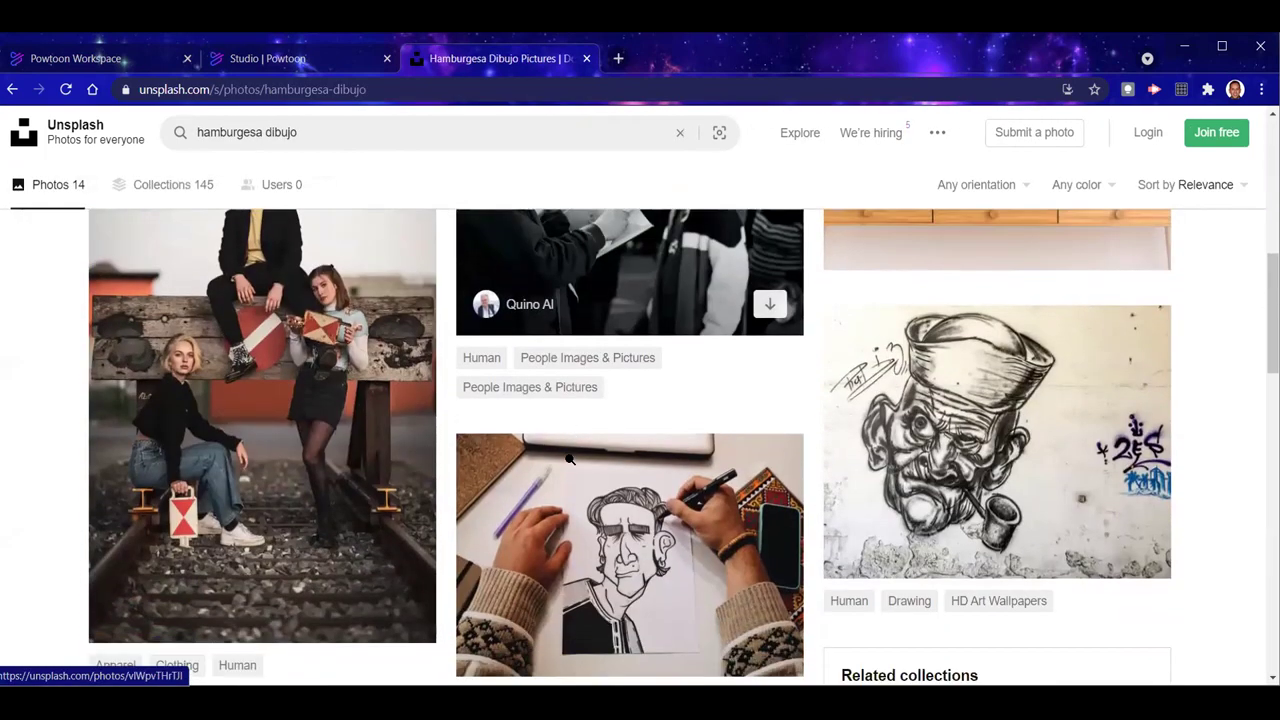
{"action": "scroll", "coordinate": [568, 458], "scroll_direction": "down", "scroll_amount": 10}
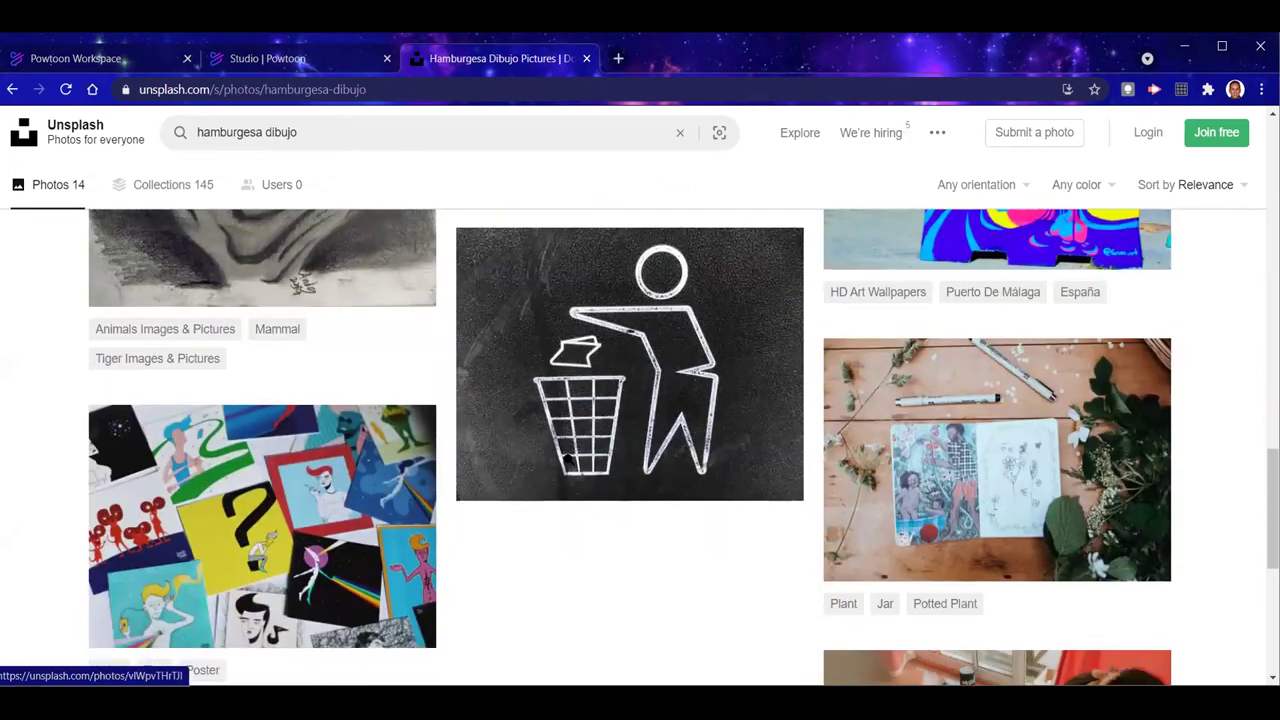
Check the rest of the current photo results, search Unsplash for "hamburger drawing" and look through the photos found
{"action": "scroll", "coordinate": [567, 464], "scroll_direction": "down", "scroll_amount": 4}
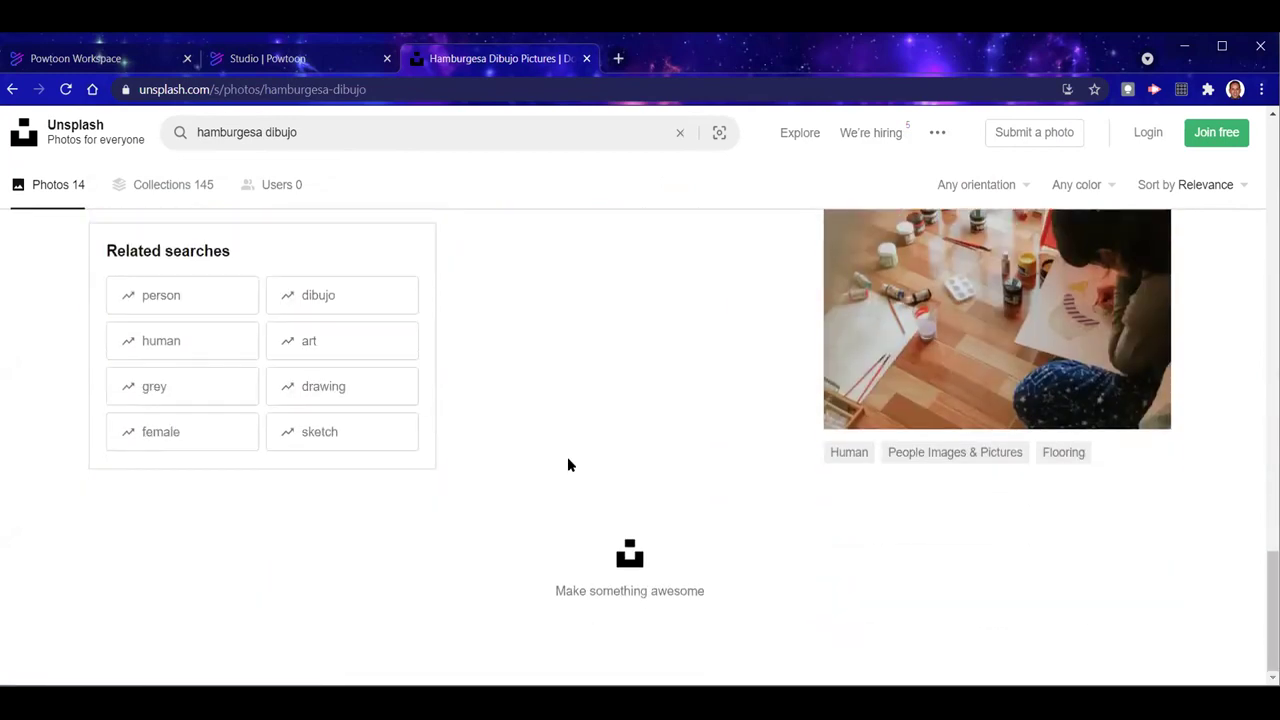
{"action": "scroll", "coordinate": [567, 464], "scroll_direction": "up", "scroll_amount": 10}
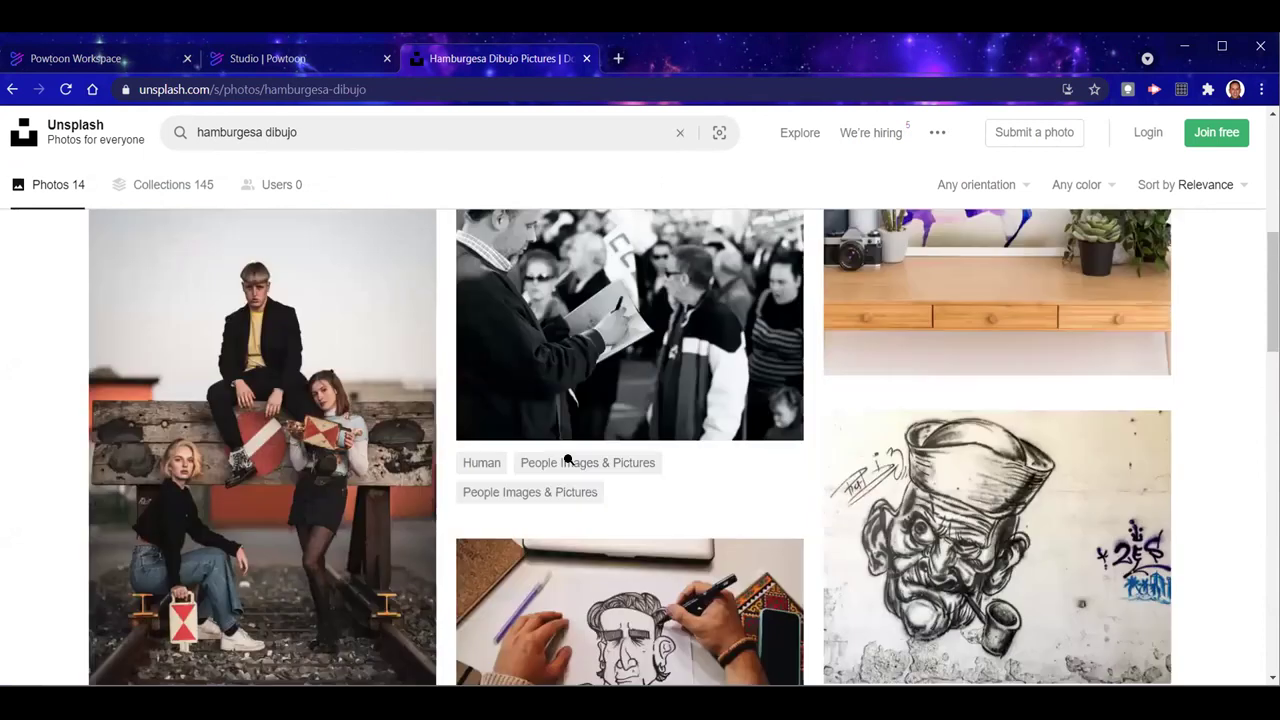
{"action": "scroll", "coordinate": [567, 459], "scroll_direction": "up", "scroll_amount": 8}
{"action": "left_click", "coordinate": [322, 135]}
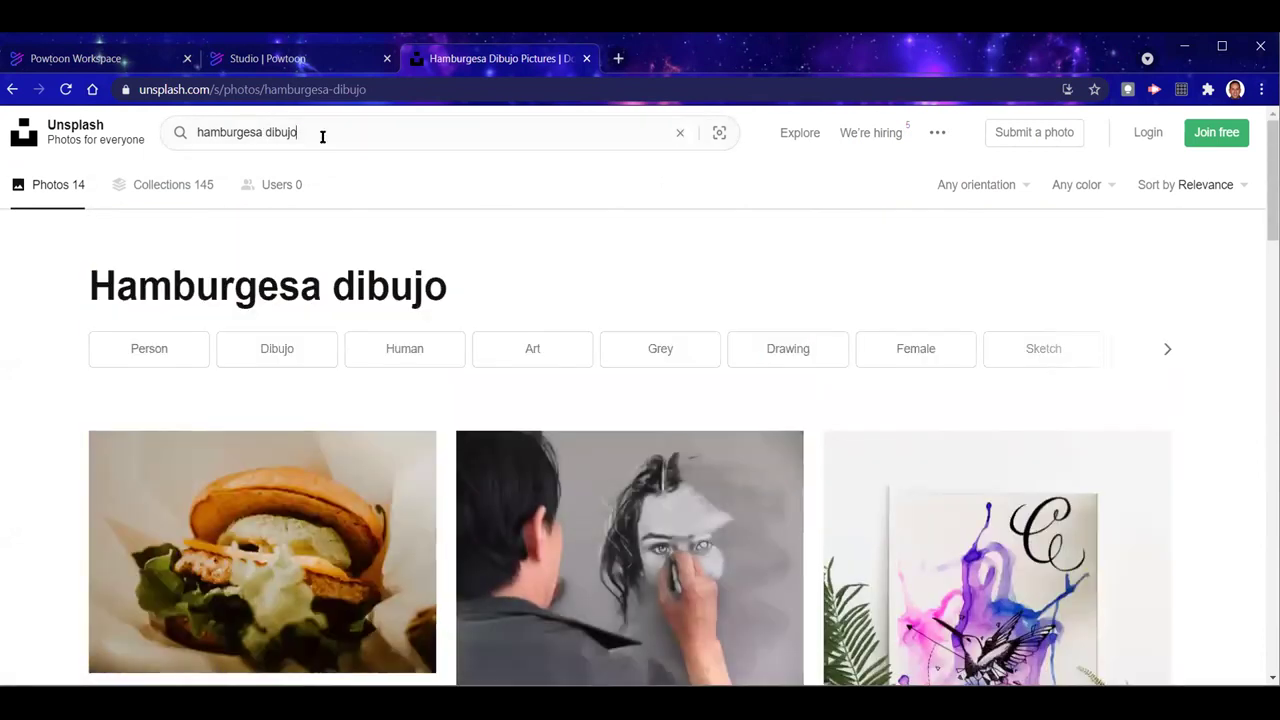
{"action": "triple_click", "coordinate": [322, 135]}
{"action": "type", "text": "hamburger d"}
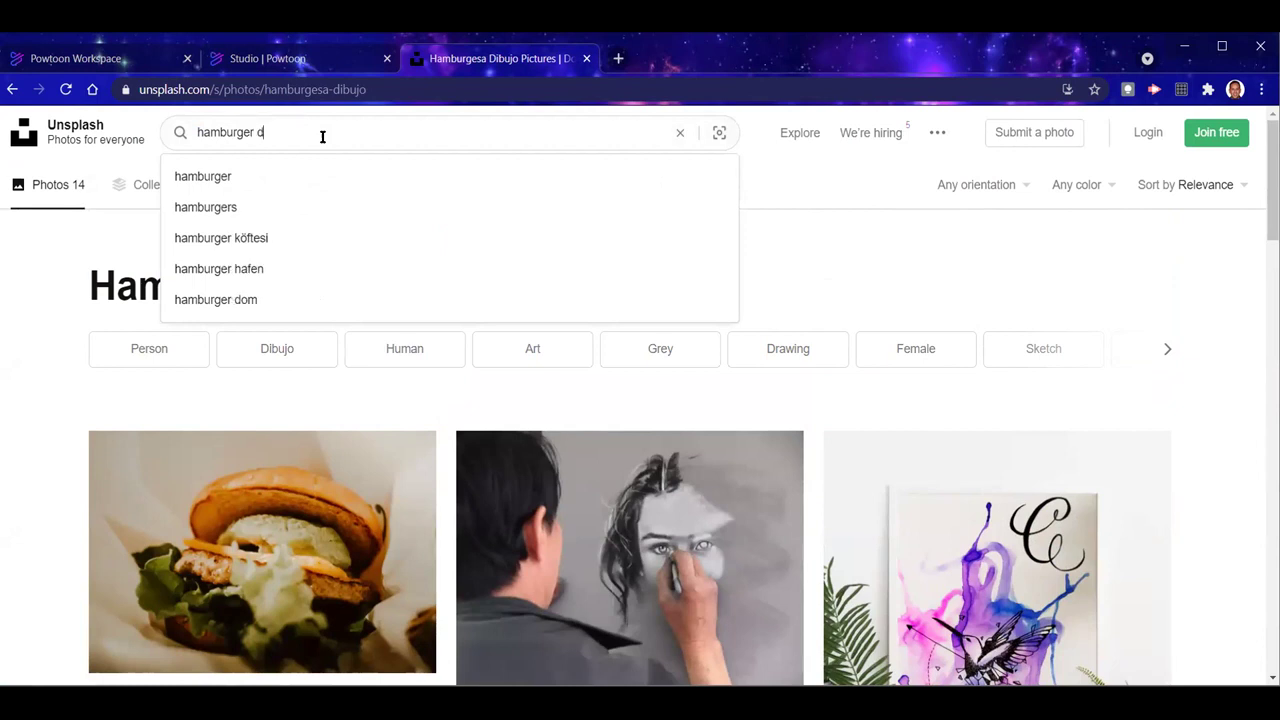
{"action": "type", "text": "r"}
{"action": "type", "text": "rawng"}
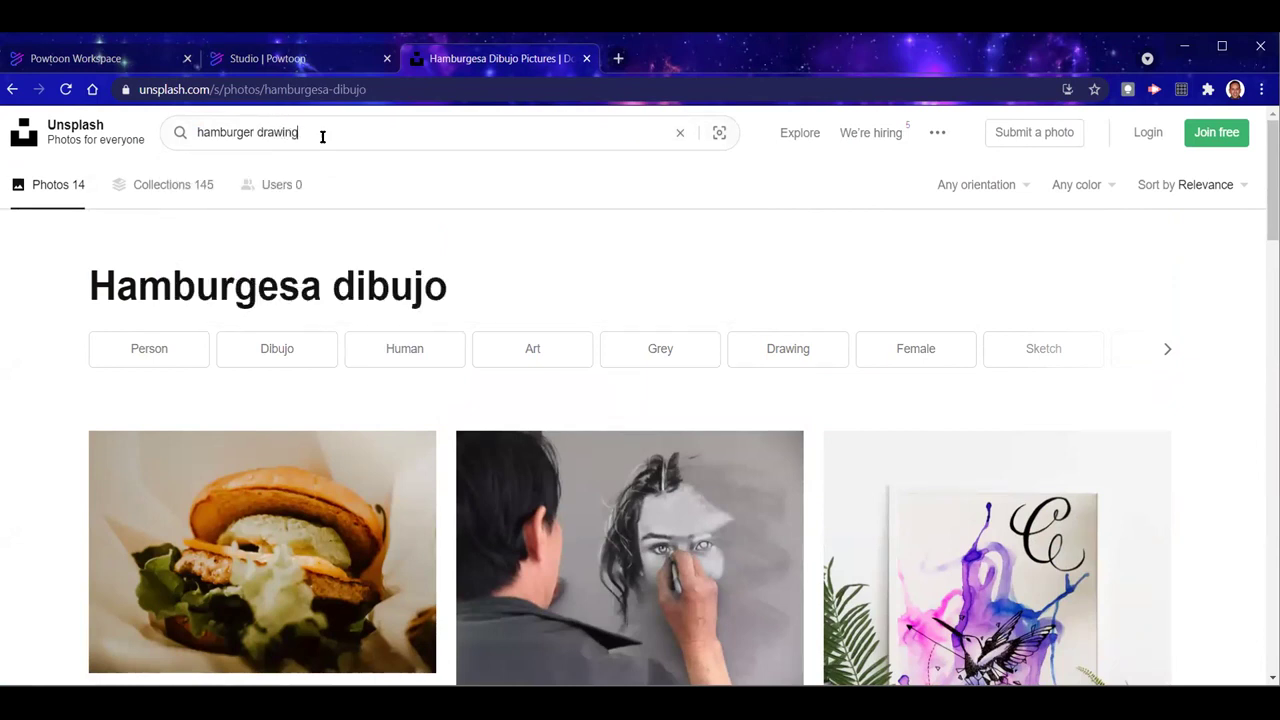
{"action": "key", "text": "Return"}
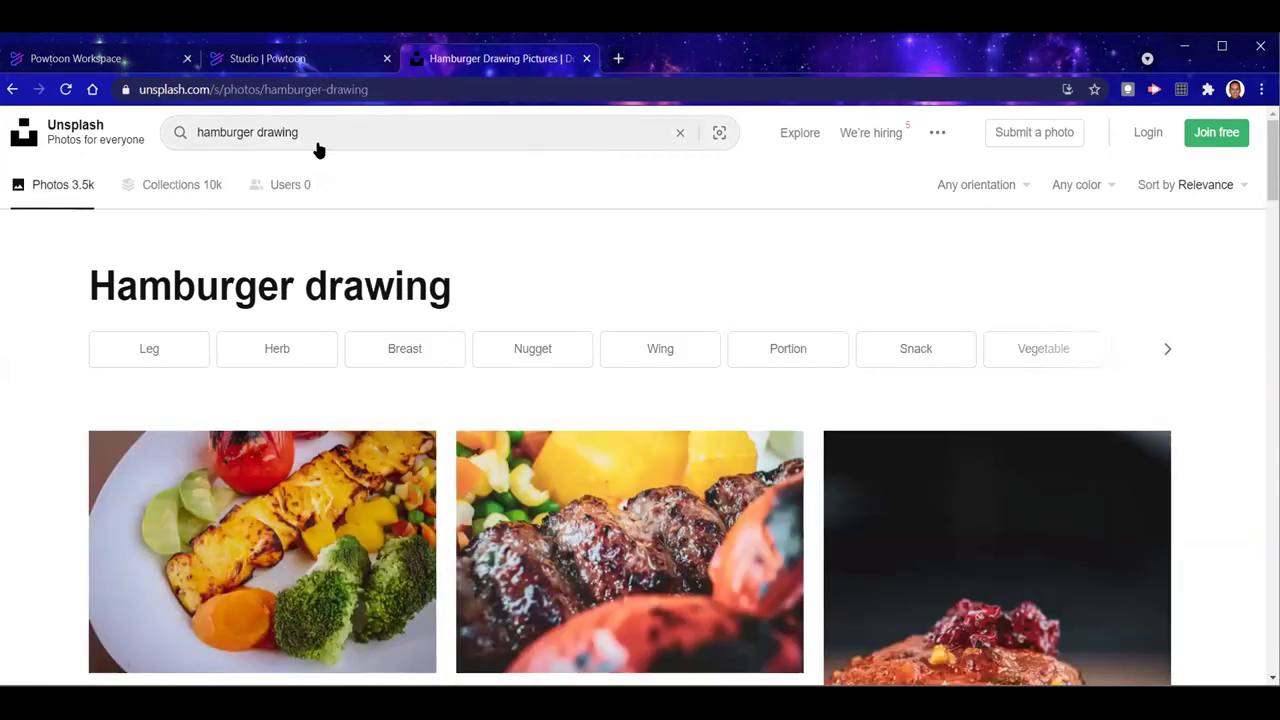
{"action": "scroll", "coordinate": [260, 500], "scroll_direction": "down", "scroll_amount": 6}
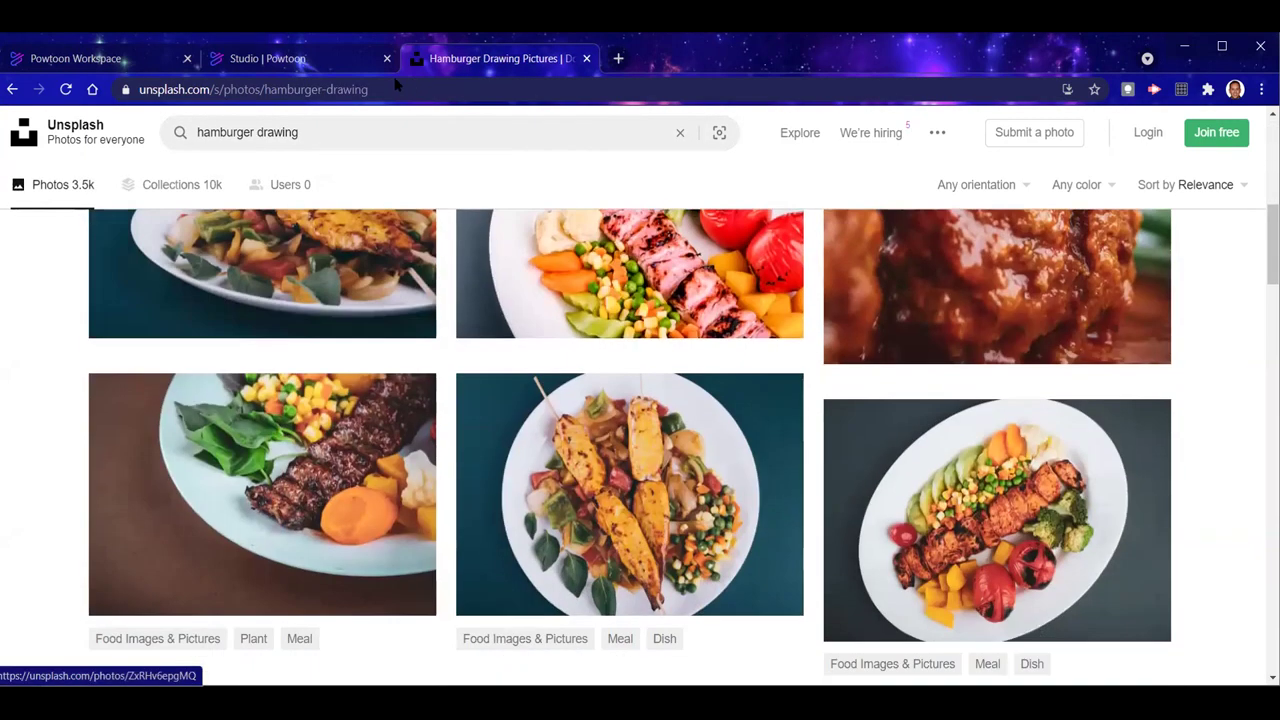
Go back to the Pixabay video page, set the media type to Ilustraciones and search for "hamburguesa"
{"action": "left_click", "coordinate": [12, 89]}
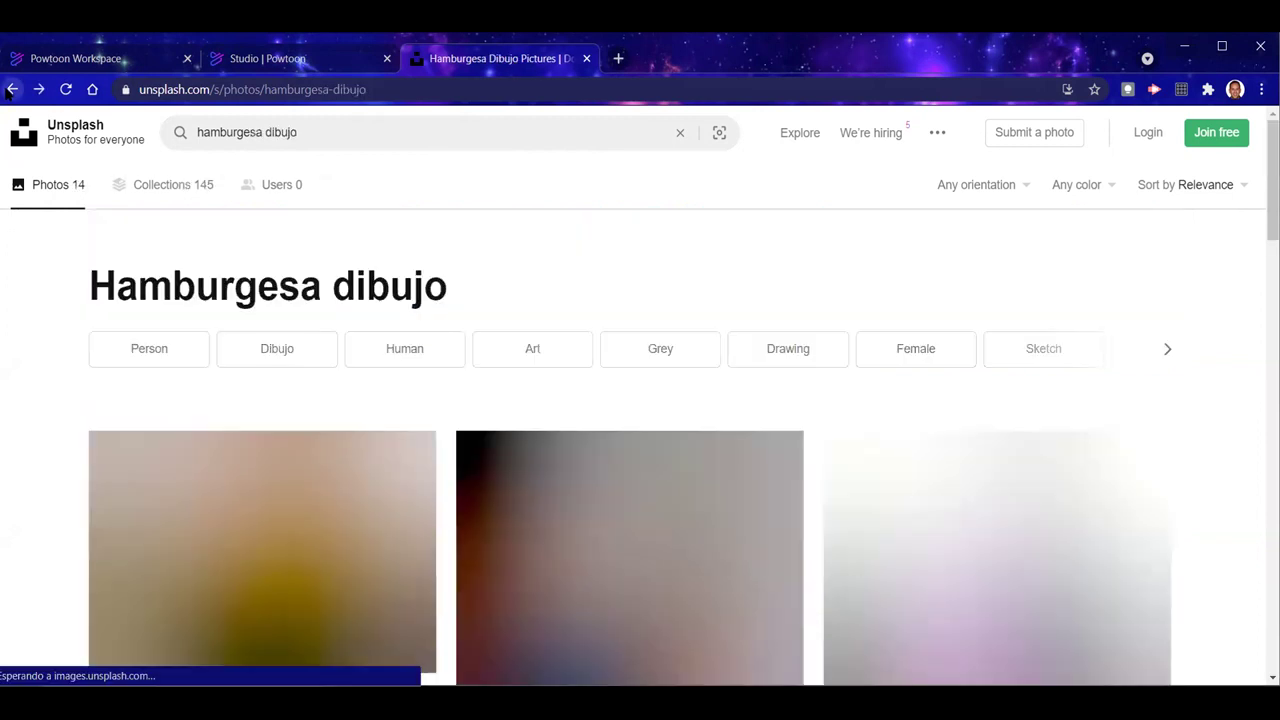
{"action": "left_click", "coordinate": [12, 89]}
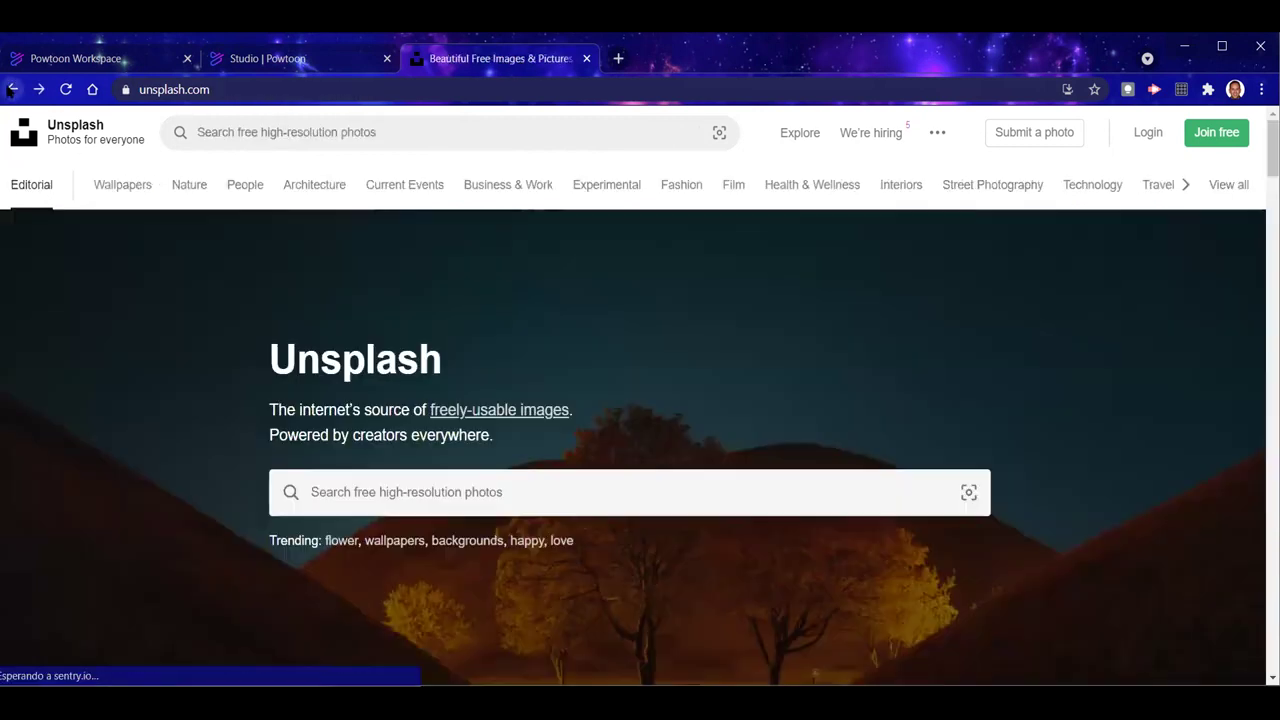
{"action": "left_click", "coordinate": [12, 89]}
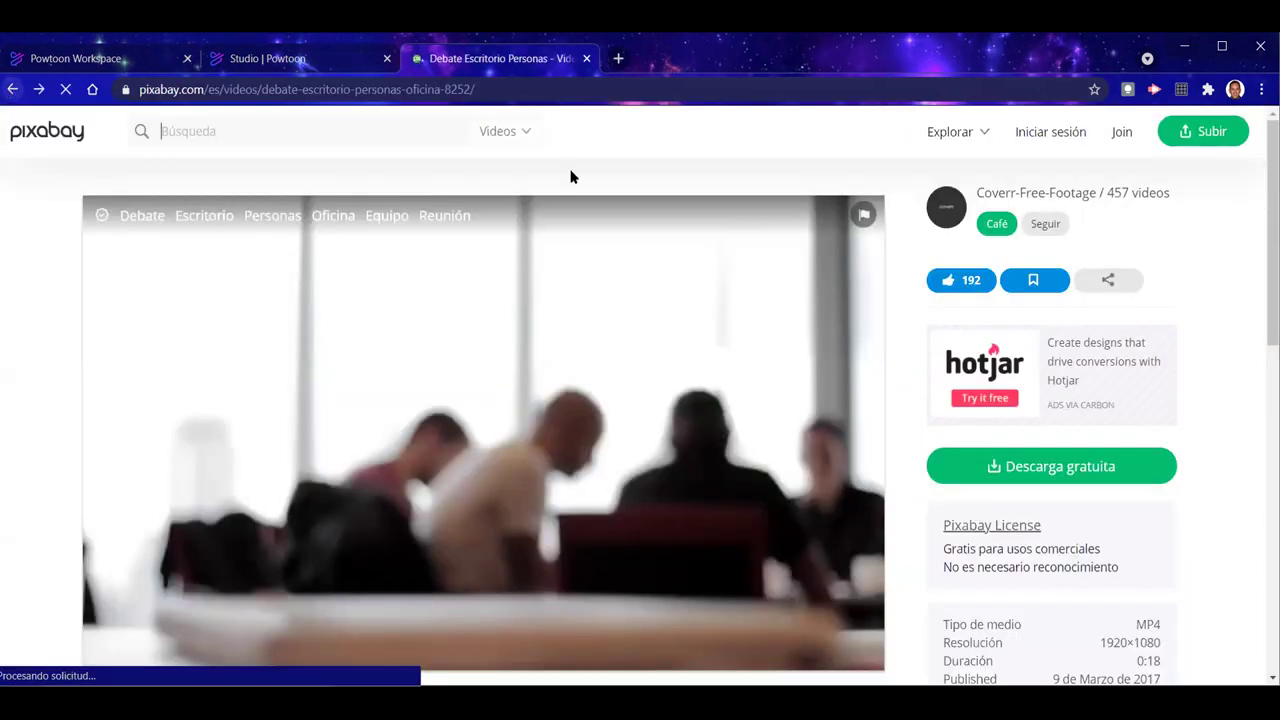
{"action": "left_click", "coordinate": [525, 131]}
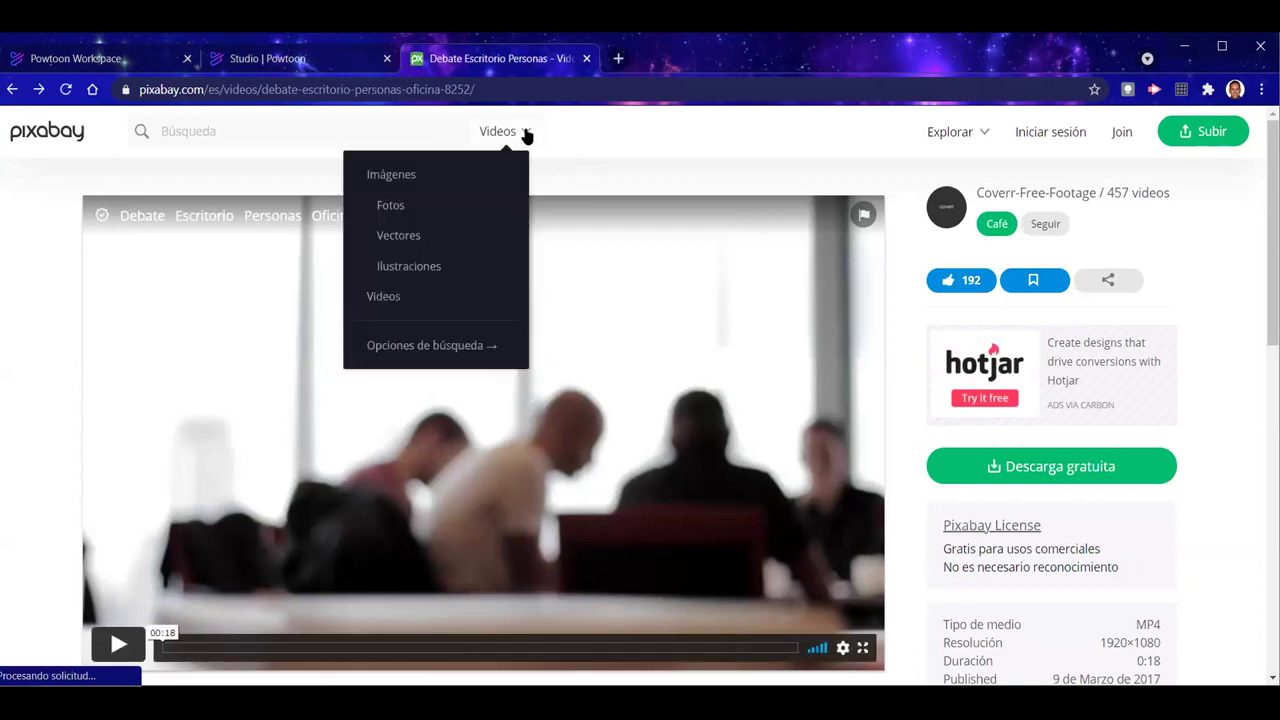
{"action": "left_click", "coordinate": [403, 265]}
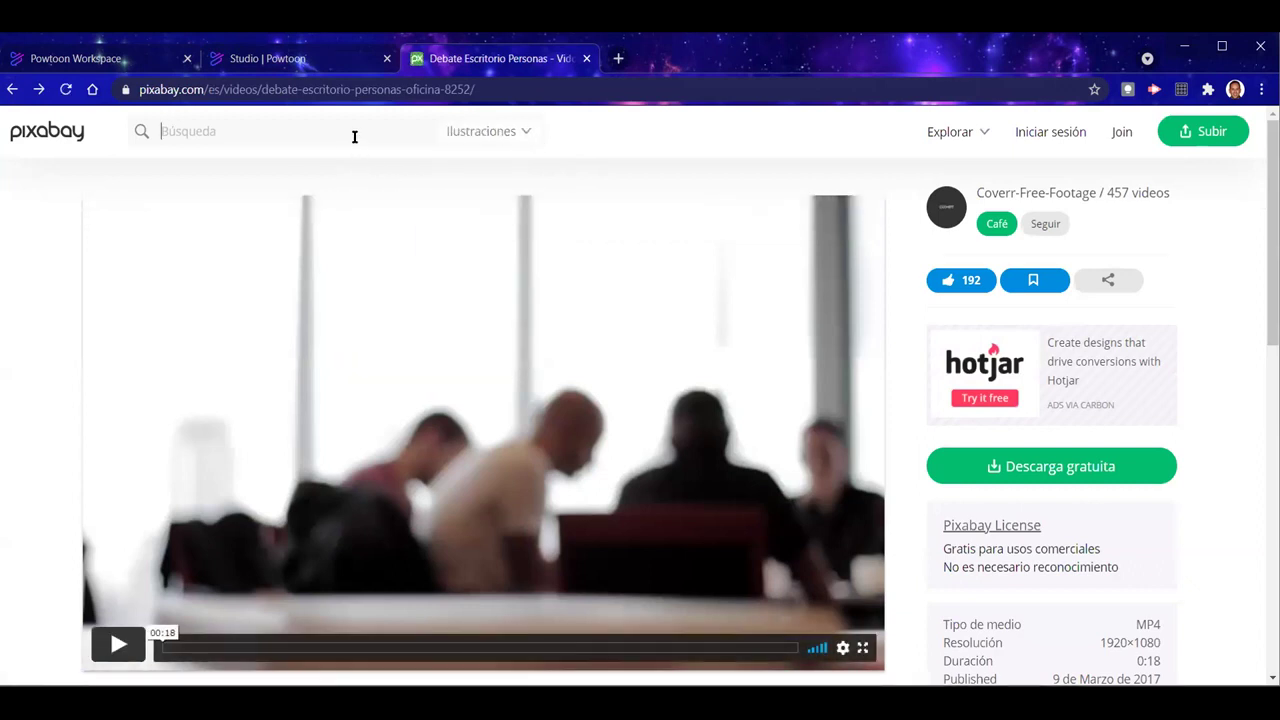
{"action": "type", "text": "hamburguesa"}
{"action": "key", "text": "Return"}
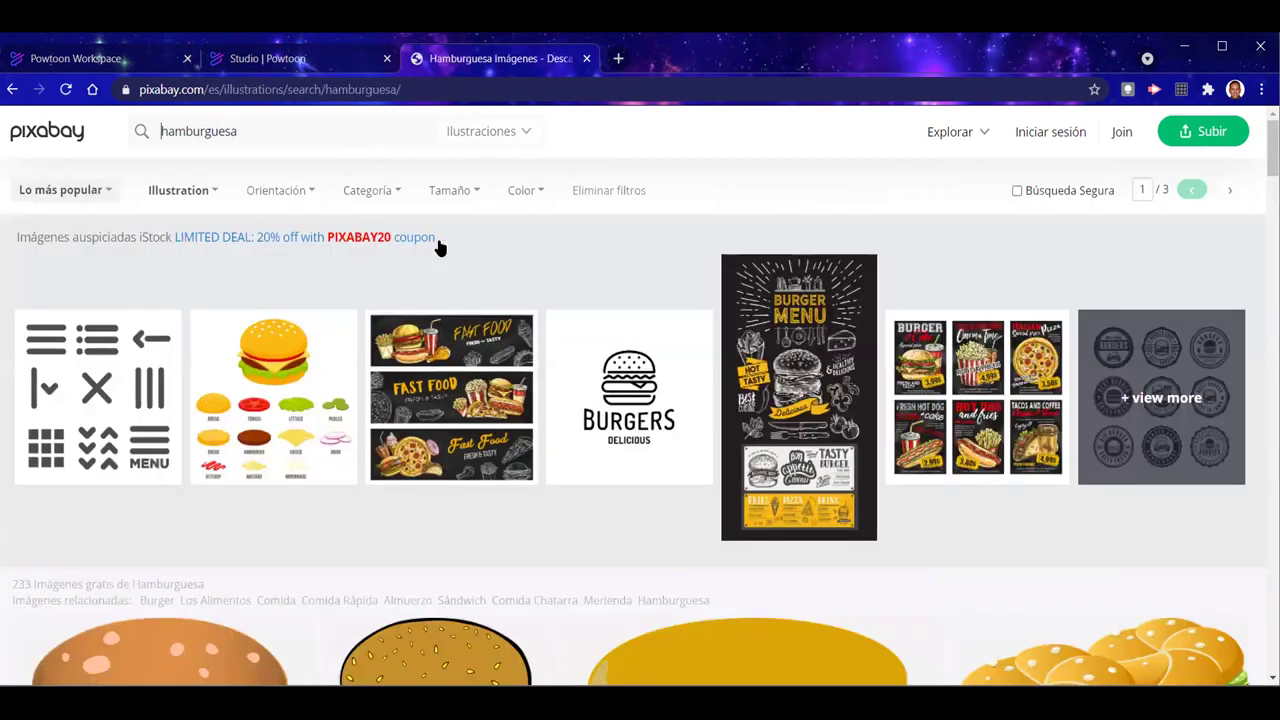
Look through the free hamburger illustrations in the Pixabay search results
{"action": "scroll", "coordinate": [437, 246], "scroll_direction": "down", "scroll_amount": 4}
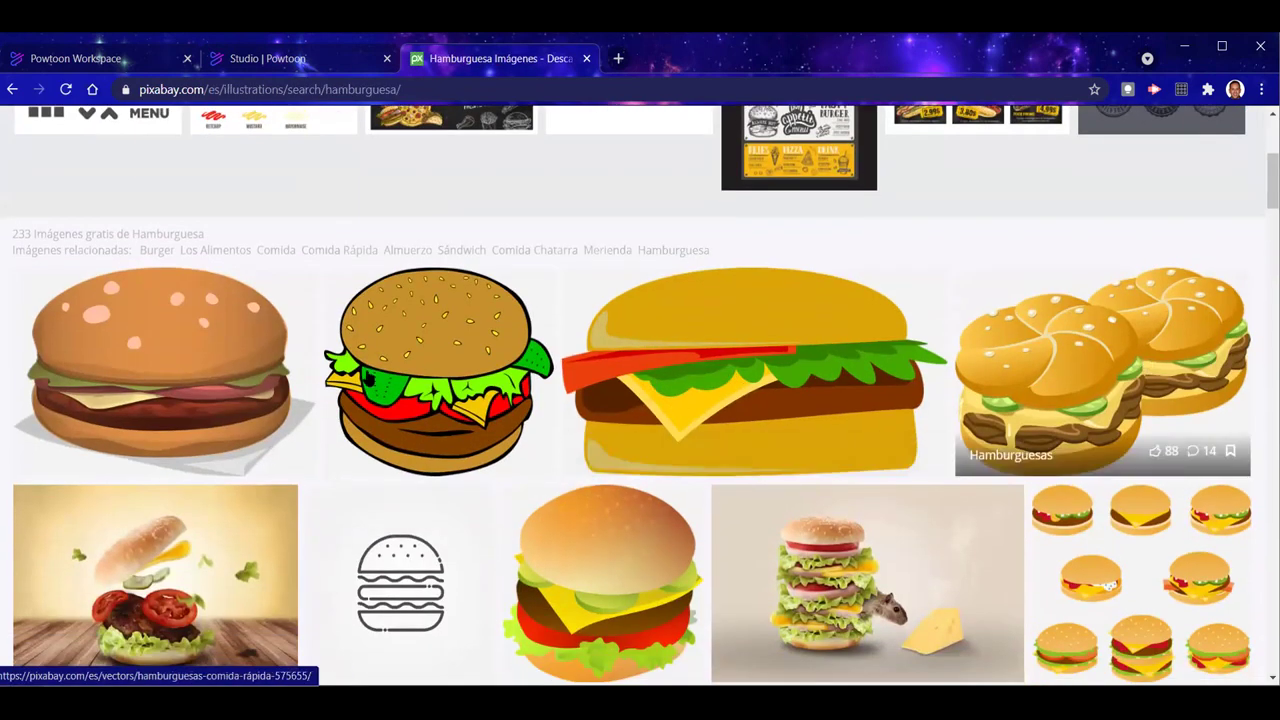
{"action": "scroll", "coordinate": [623, 414], "scroll_direction": "down", "scroll_amount": 2}
{"action": "scroll", "coordinate": [1083, 405], "scroll_direction": "down", "scroll_amount": 4}
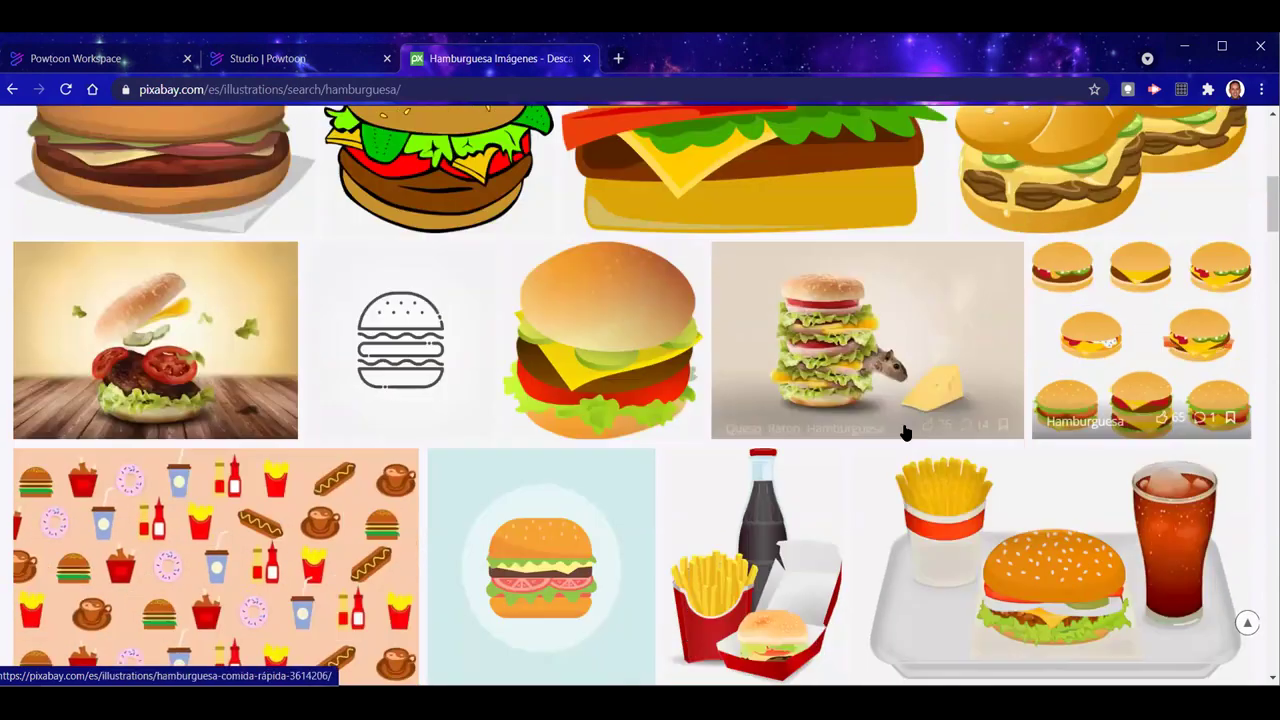
{"action": "scroll", "coordinate": [465, 320], "scroll_direction": "up", "scroll_amount": 10}
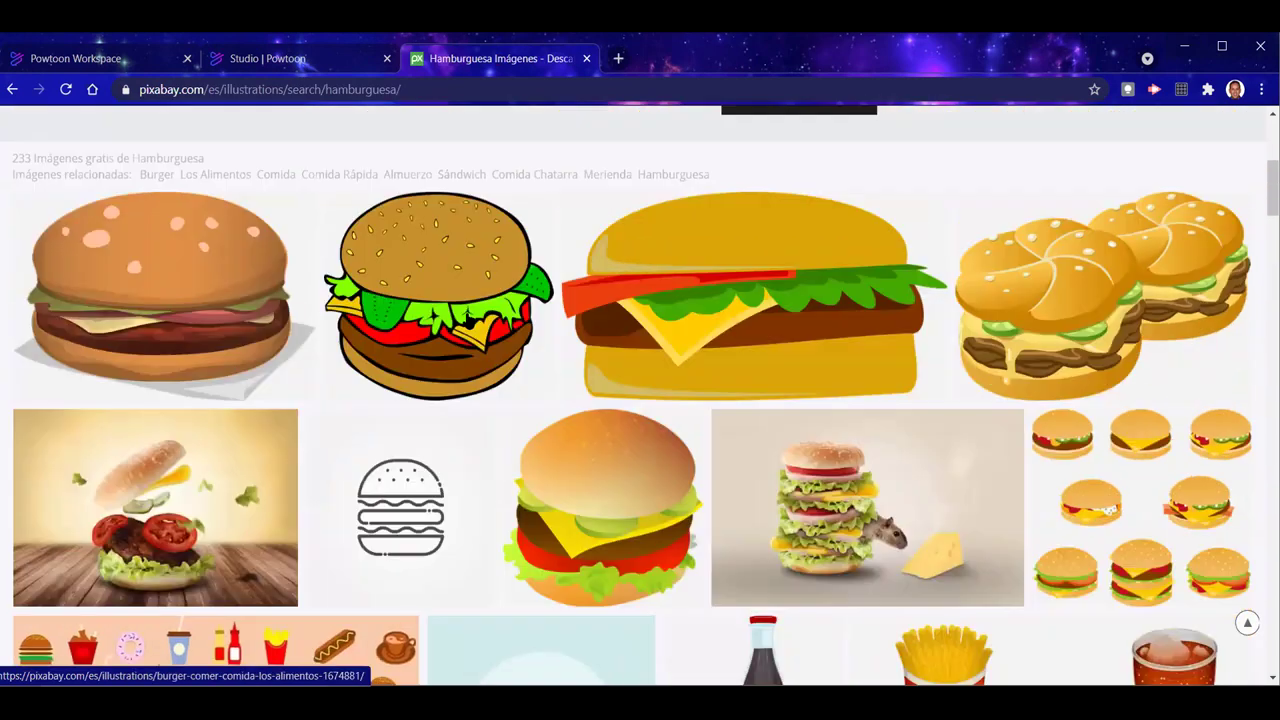
{"action": "left_click", "coordinate": [528, 134]}
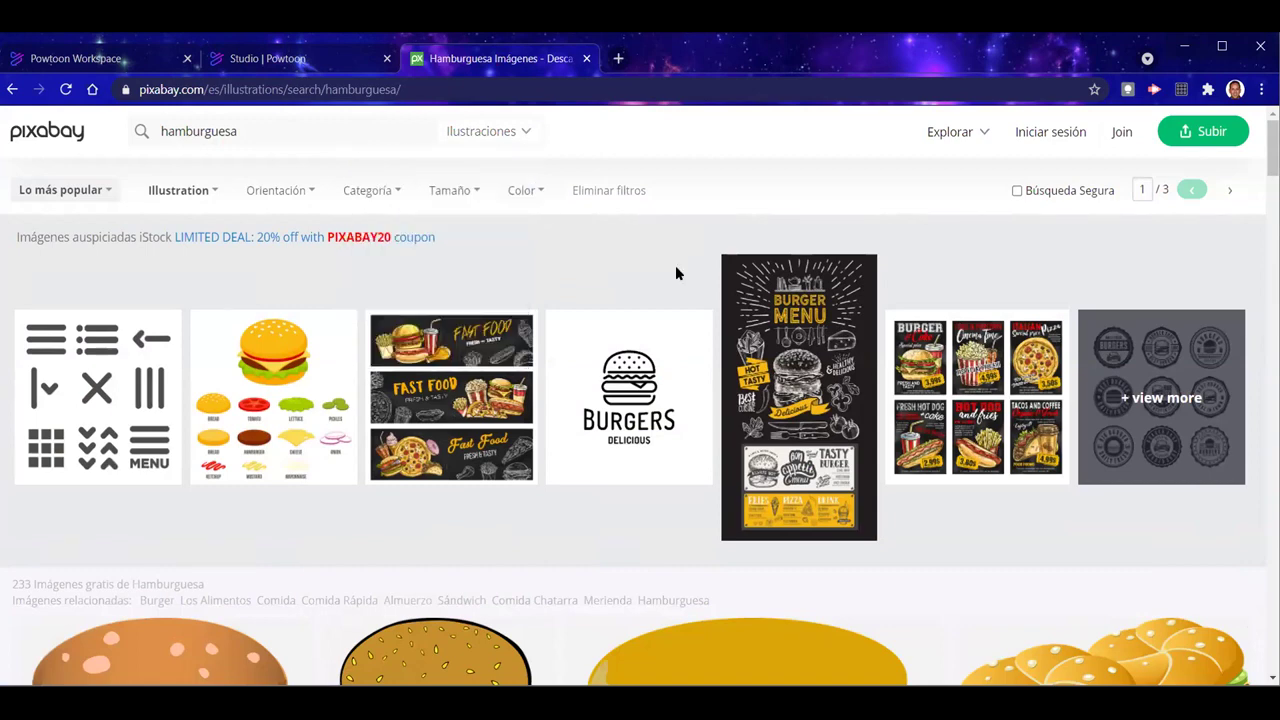
{"action": "scroll", "coordinate": [646, 350], "scroll_direction": "down", "scroll_amount": 10}
{"action": "scroll", "coordinate": [646, 350], "scroll_direction": "down", "scroll_amount": 10}
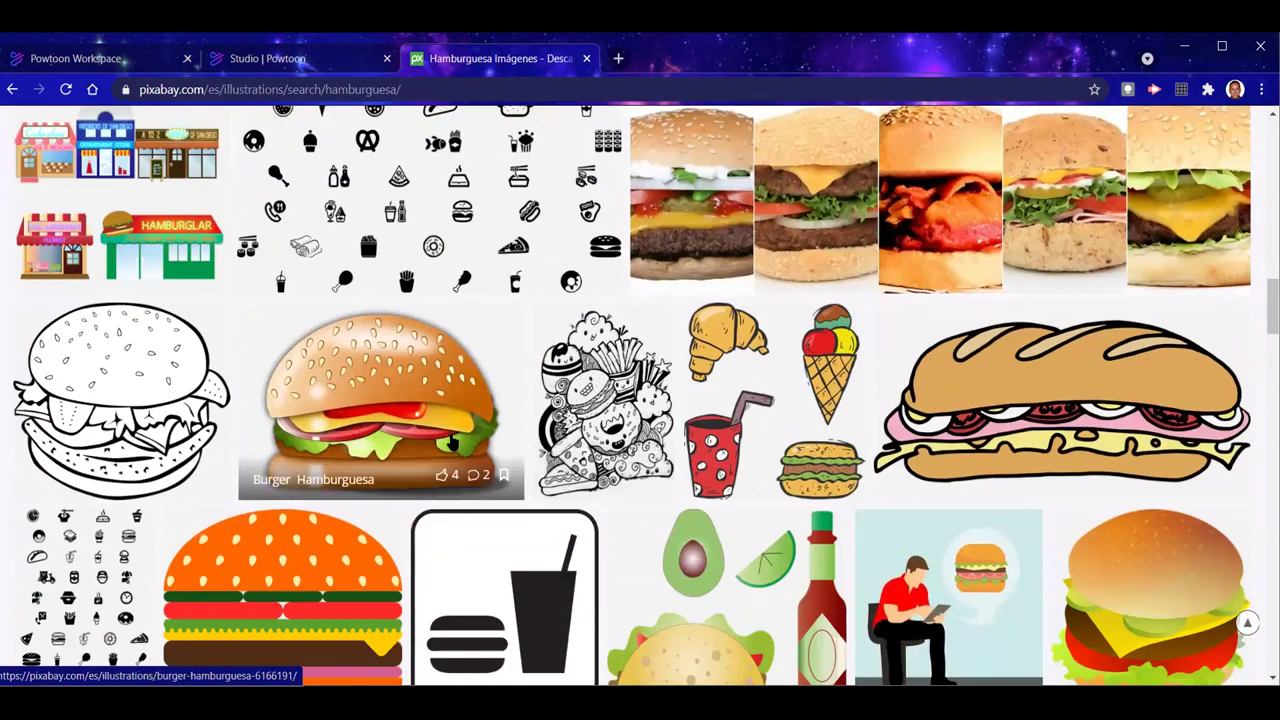
Compare the burgers in Powtoon's Kitchen - Free props with the Pixabay illustrations and return to the Powtoon Studio tab
{"action": "key", "text": "alt+Tab"}
{"action": "left_click", "coordinate": [298, 66]}
{"action": "left_click", "coordinate": [1059, 508]}
{"action": "scroll", "coordinate": [1098, 592], "scroll_direction": "down", "scroll_amount": 1}
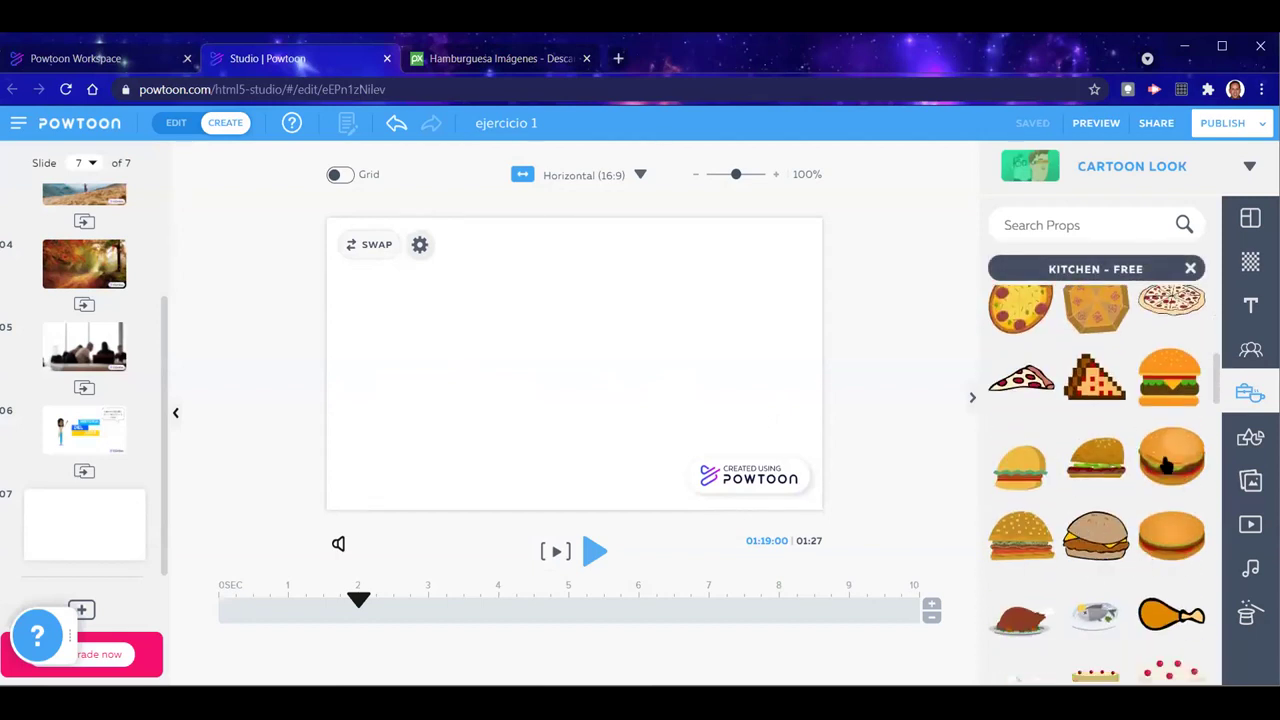
{"action": "left_click", "coordinate": [502, 60]}
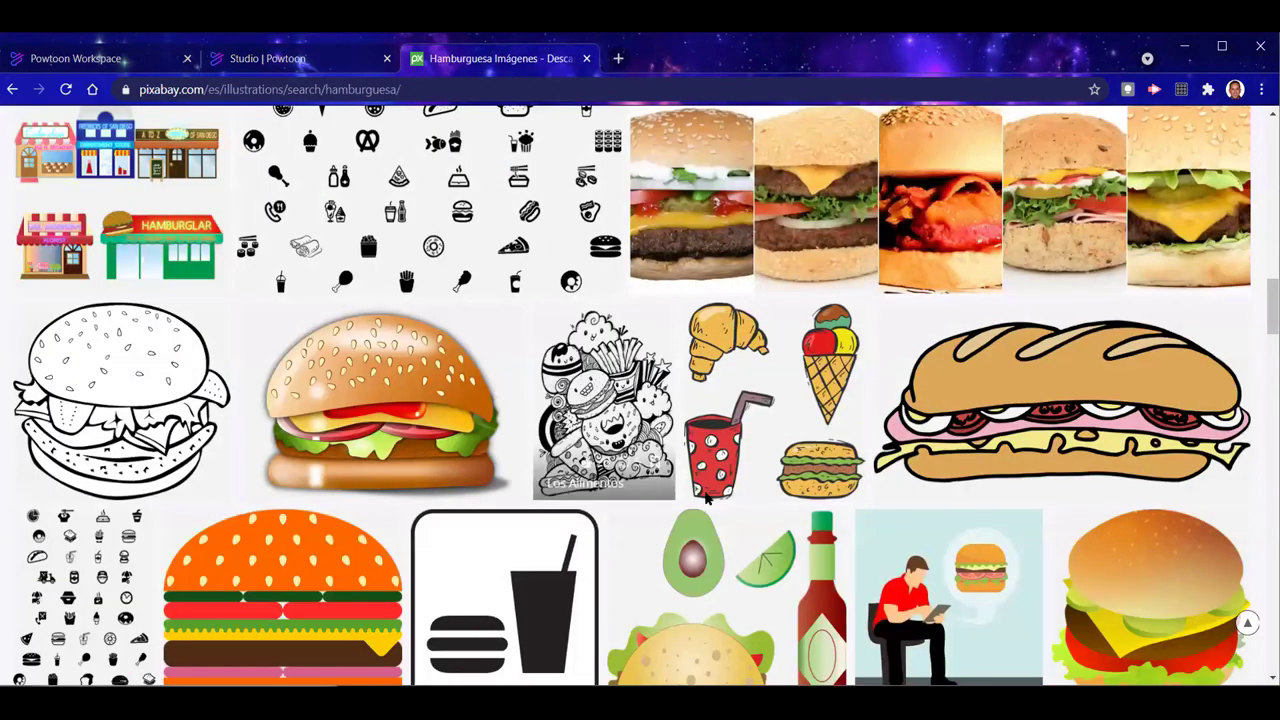
{"action": "scroll", "coordinate": [741, 473], "scroll_direction": "up", "scroll_amount": 3}
{"action": "scroll", "coordinate": [741, 473], "scroll_direction": "up", "scroll_amount": 5}
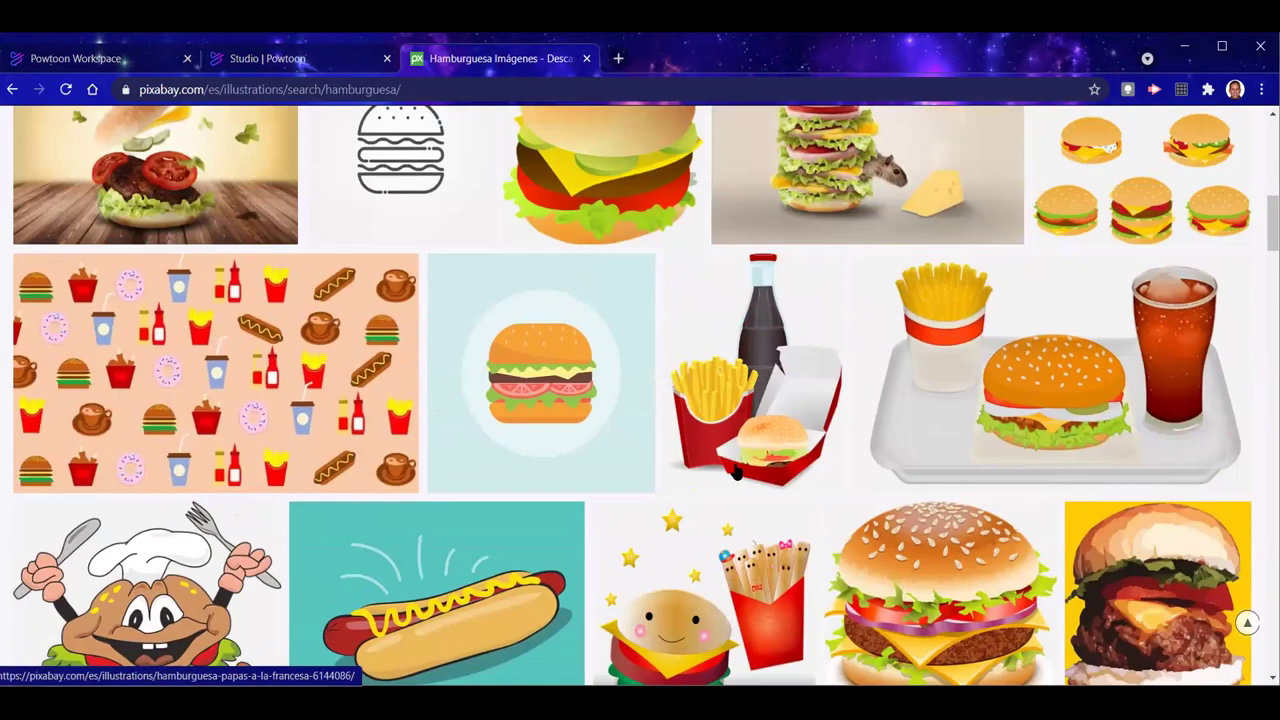
{"action": "left_click", "coordinate": [262, 60]}
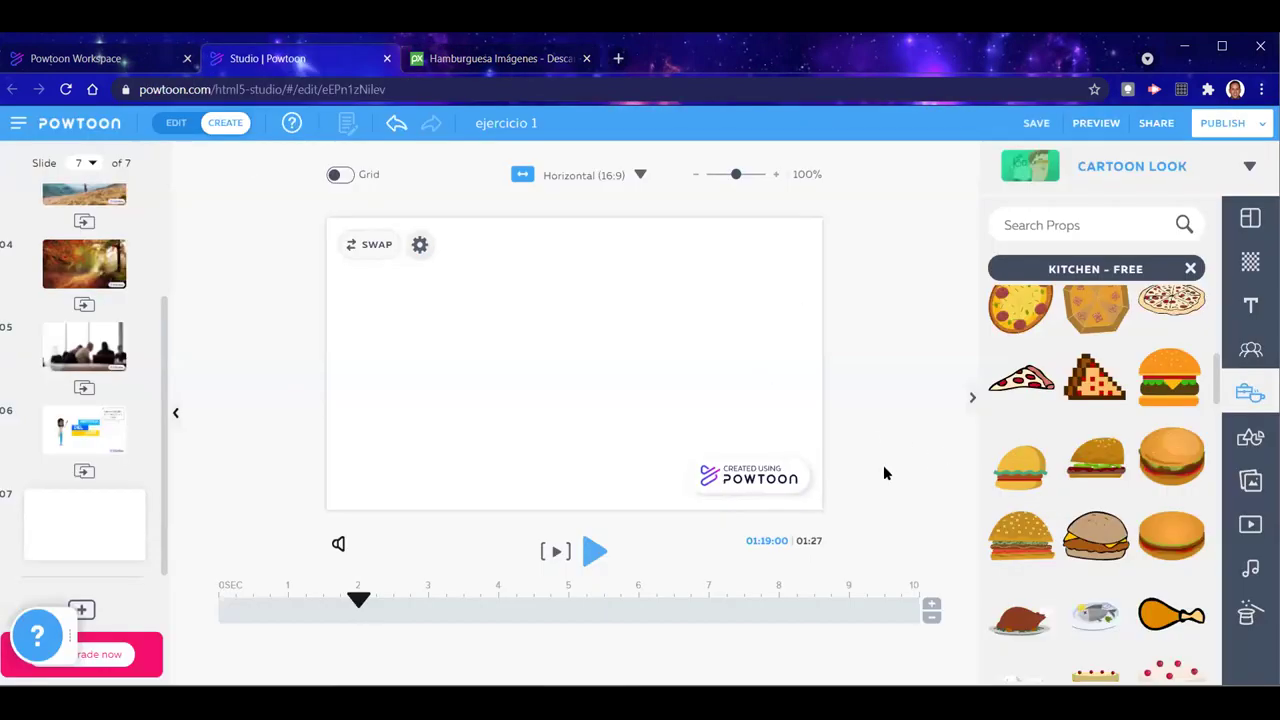
View the shapes and sound libraries, then look through the Basic Shapes set and close it
{"action": "left_click", "coordinate": [1255, 441]}
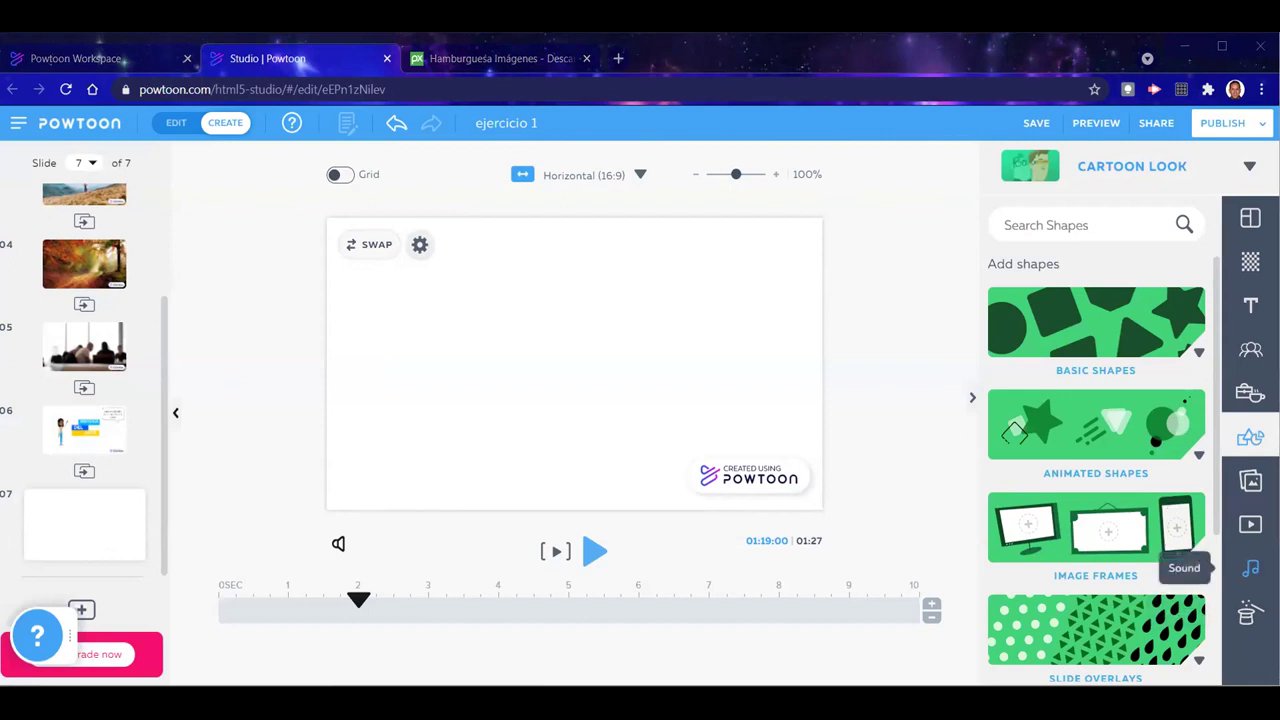
{"action": "left_click", "coordinate": [1250, 568]}
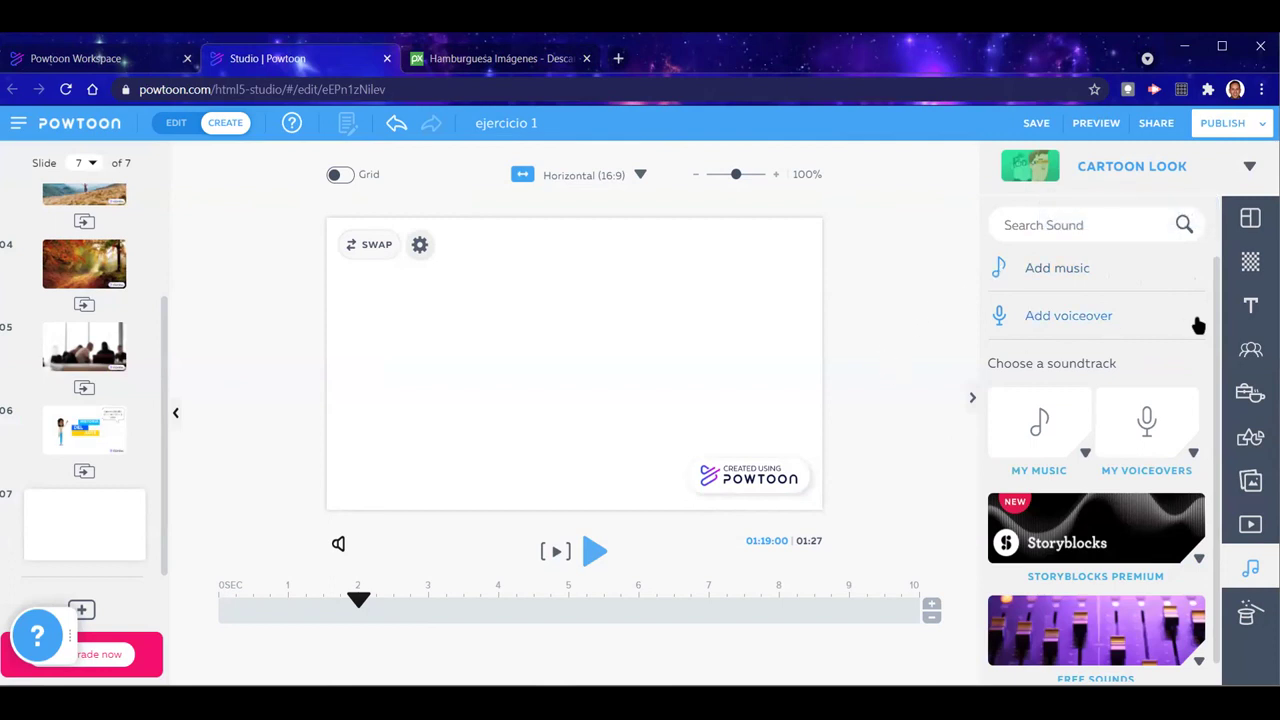
{"action": "left_click", "coordinate": [1247, 441]}
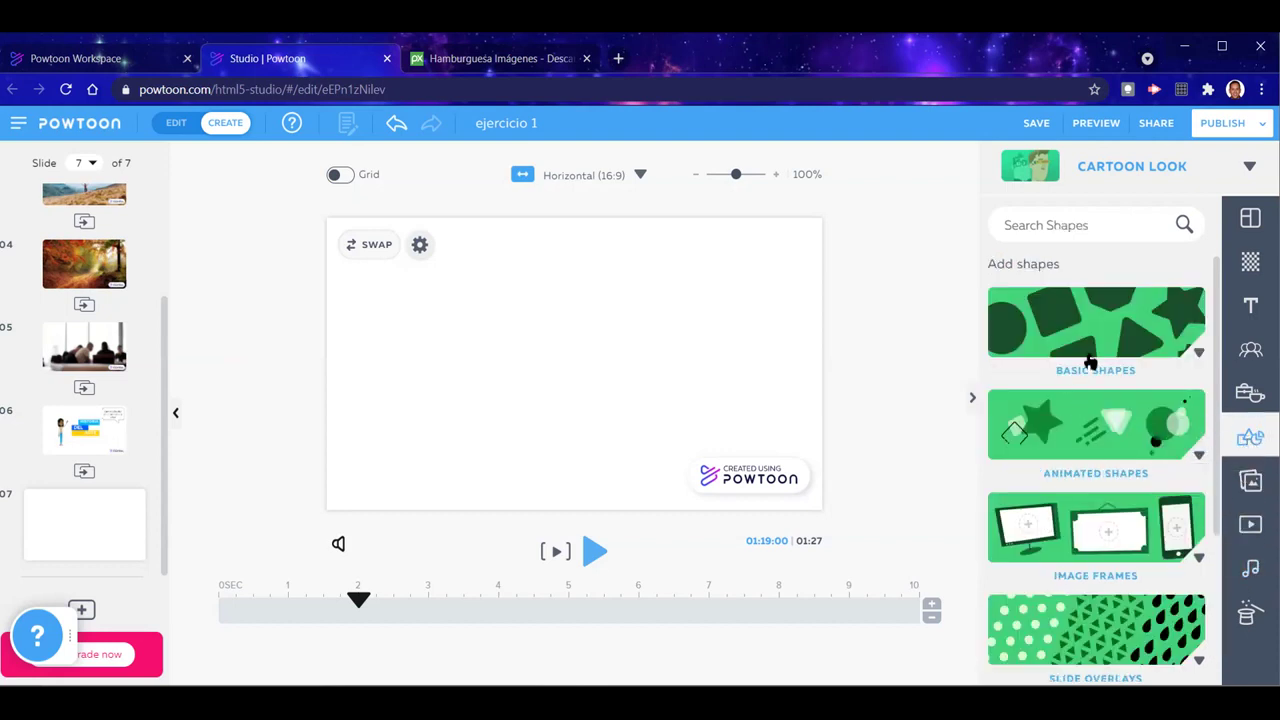
{"action": "left_click", "coordinate": [1090, 360]}
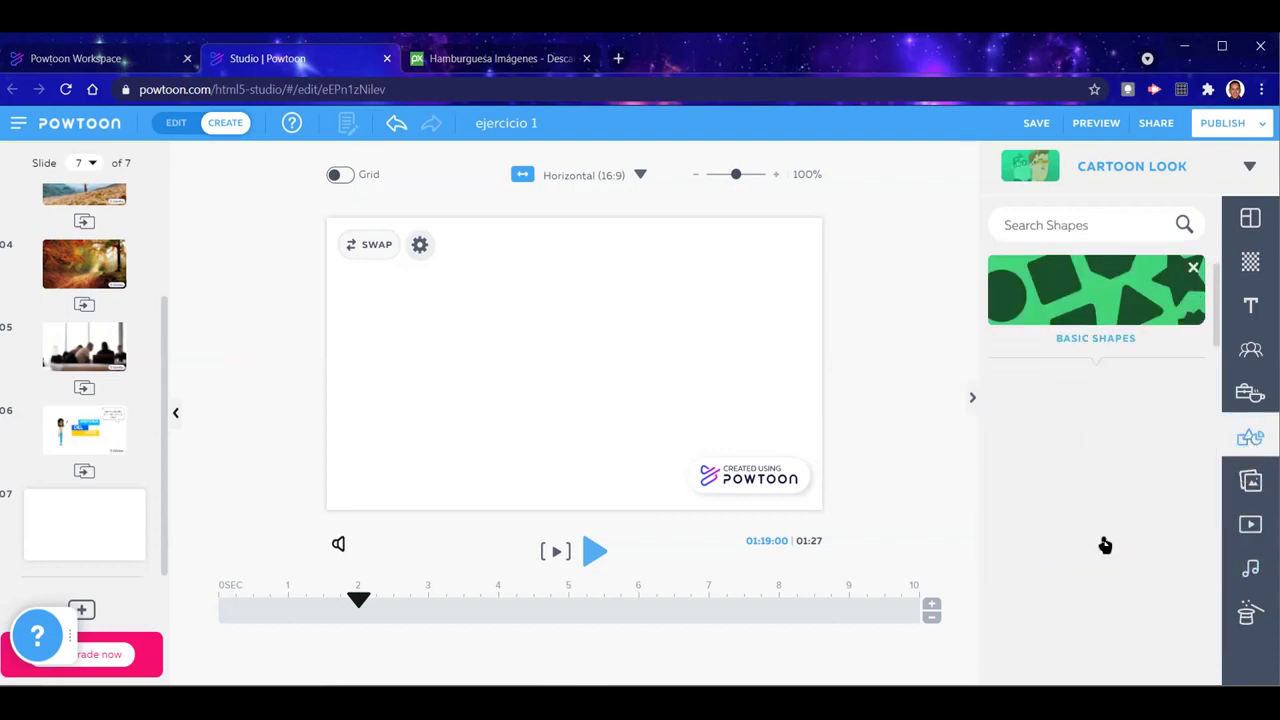
{"action": "scroll", "coordinate": [1097, 468], "scroll_direction": "down", "scroll_amount": 10}
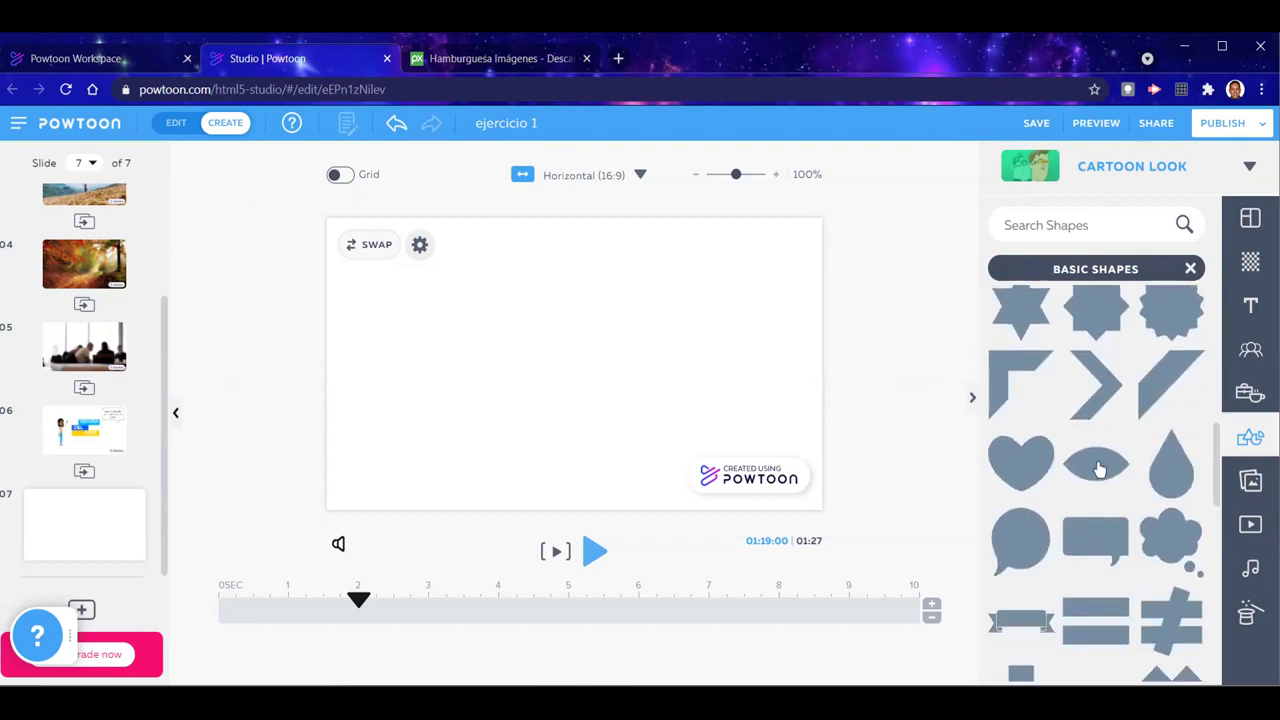
{"action": "scroll", "coordinate": [1097, 467], "scroll_direction": "up", "scroll_amount": 5}
{"action": "scroll", "coordinate": [1096, 467], "scroll_direction": "up", "scroll_amount": 8}
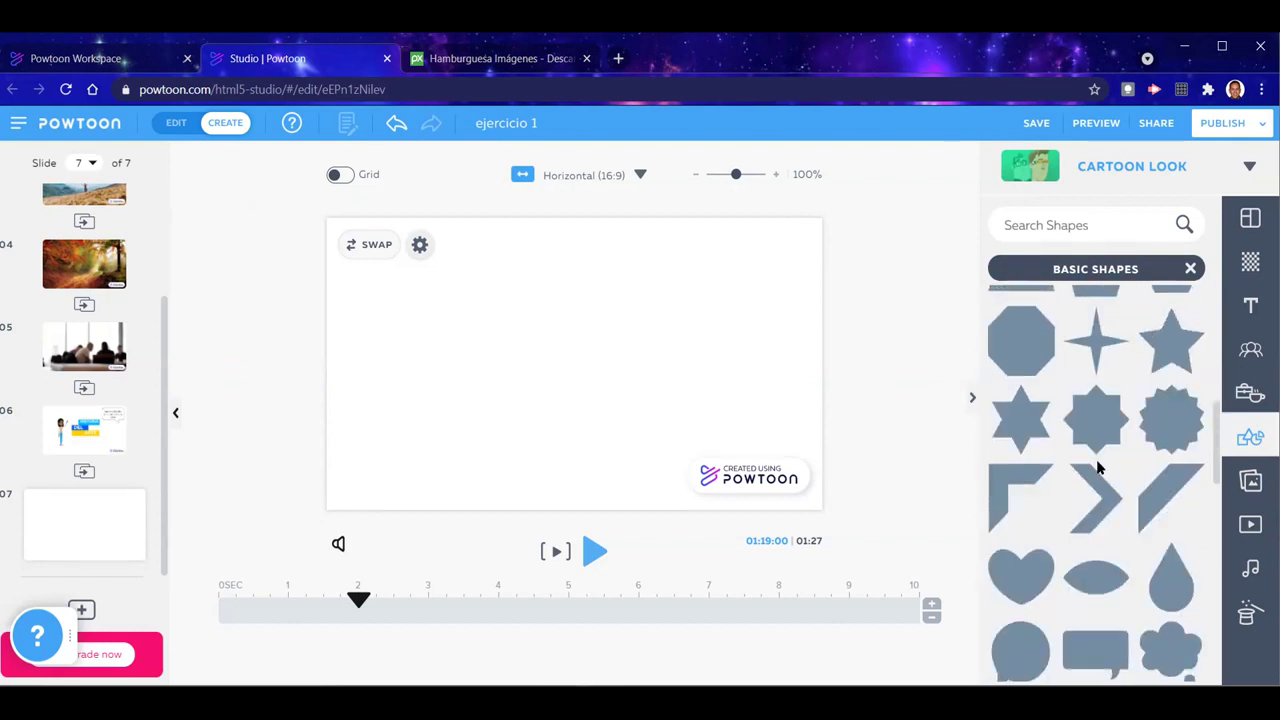
{"action": "left_click", "coordinate": [1107, 335]}
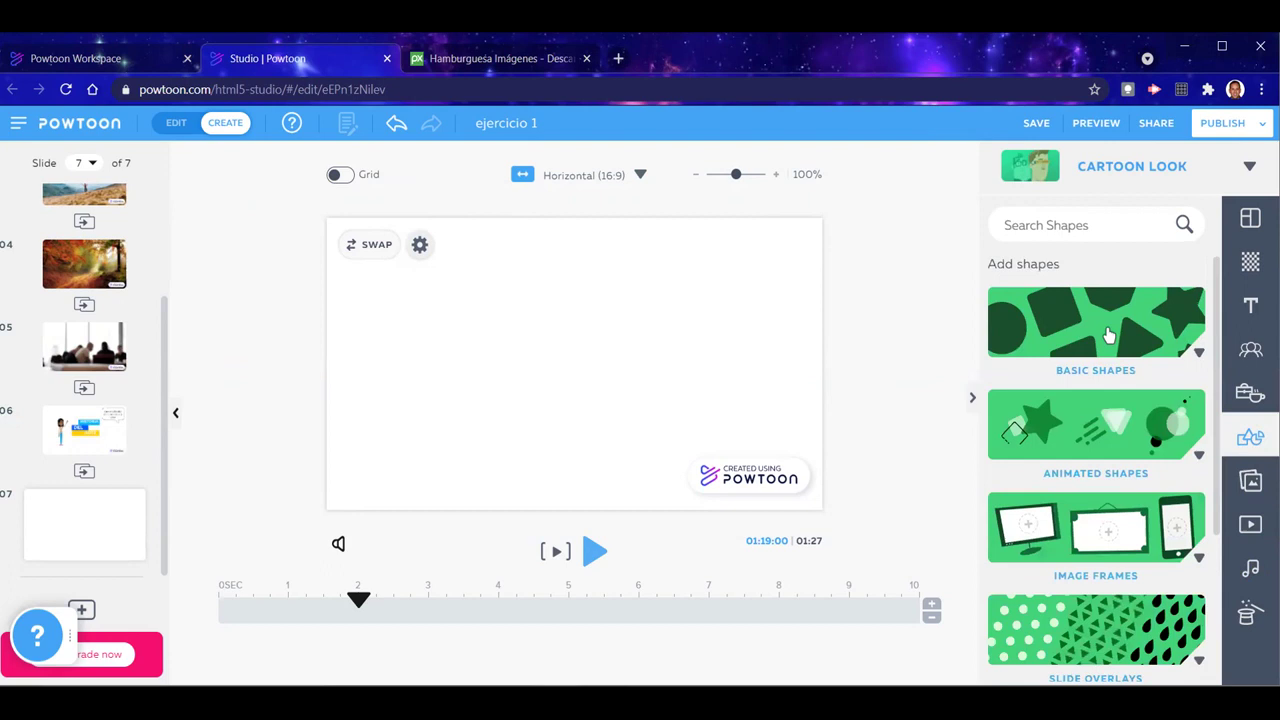
Add the blue-grey 3D pie chart from the Animated Shapes set to slide 7
{"action": "left_click", "coordinate": [1088, 429]}
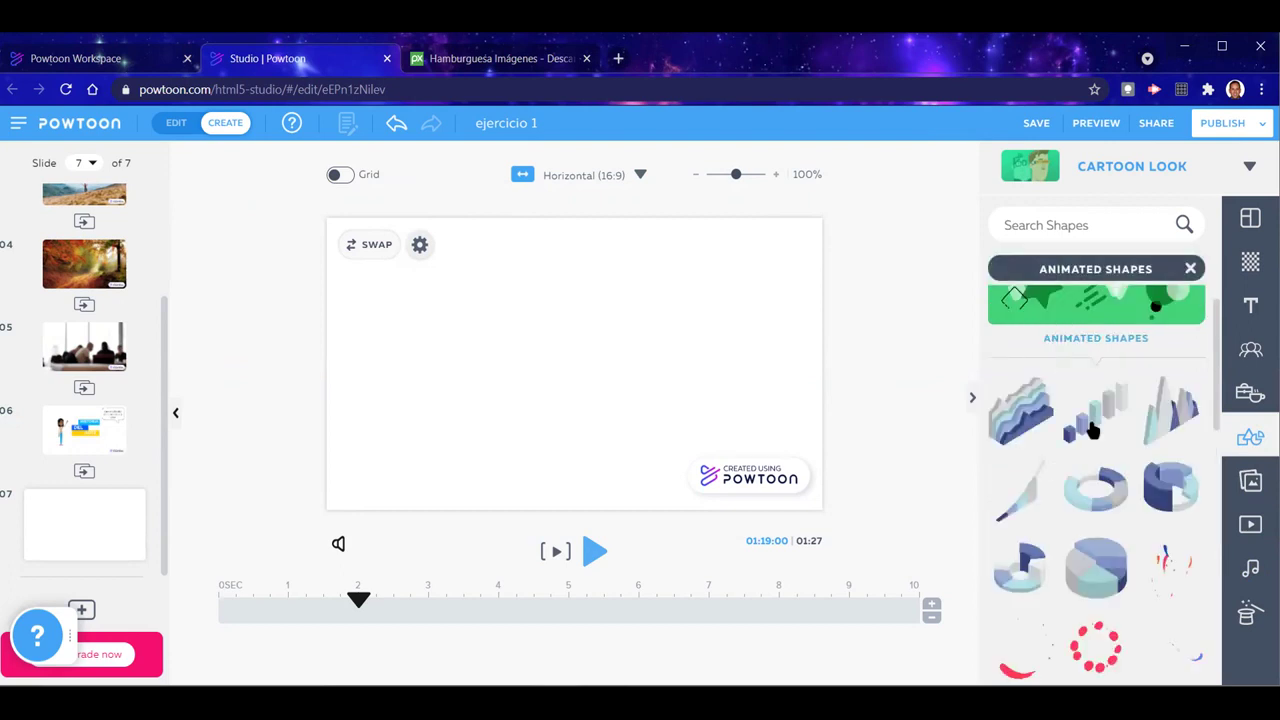
{"action": "scroll", "coordinate": [1047, 540], "scroll_direction": "down", "scroll_amount": 1}
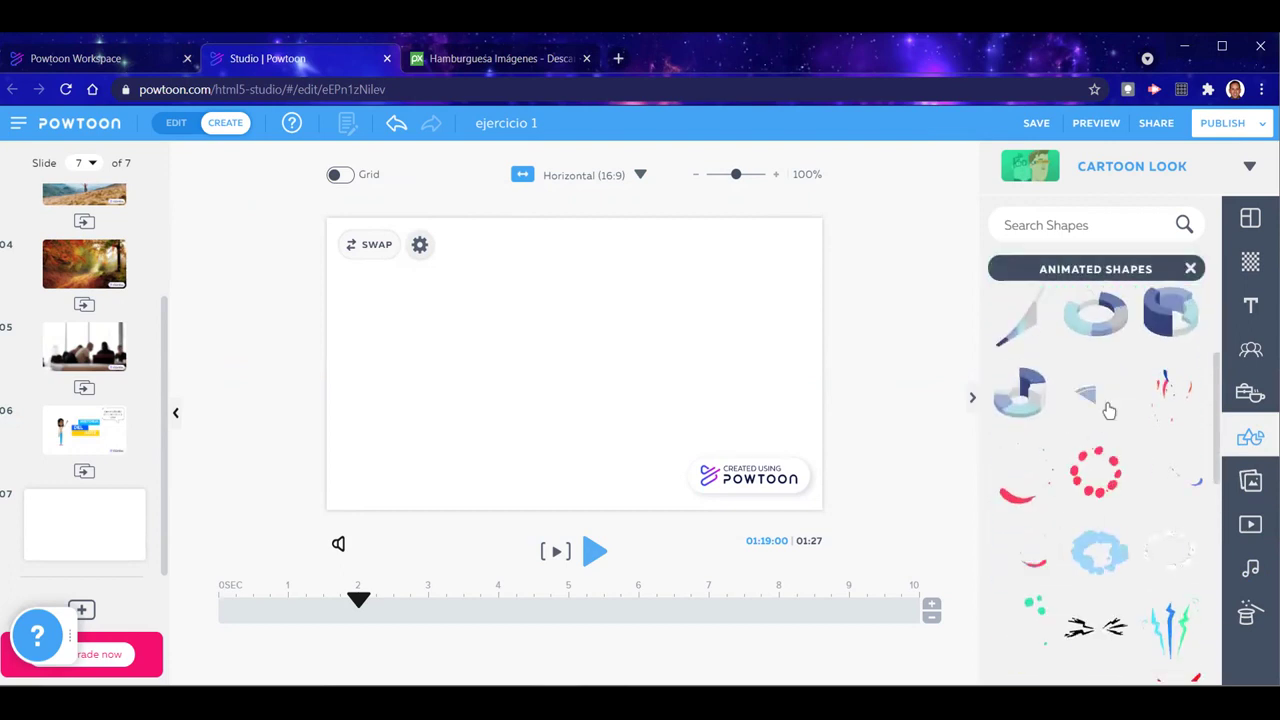
{"action": "mouse_move", "coordinate": [1108, 410]}
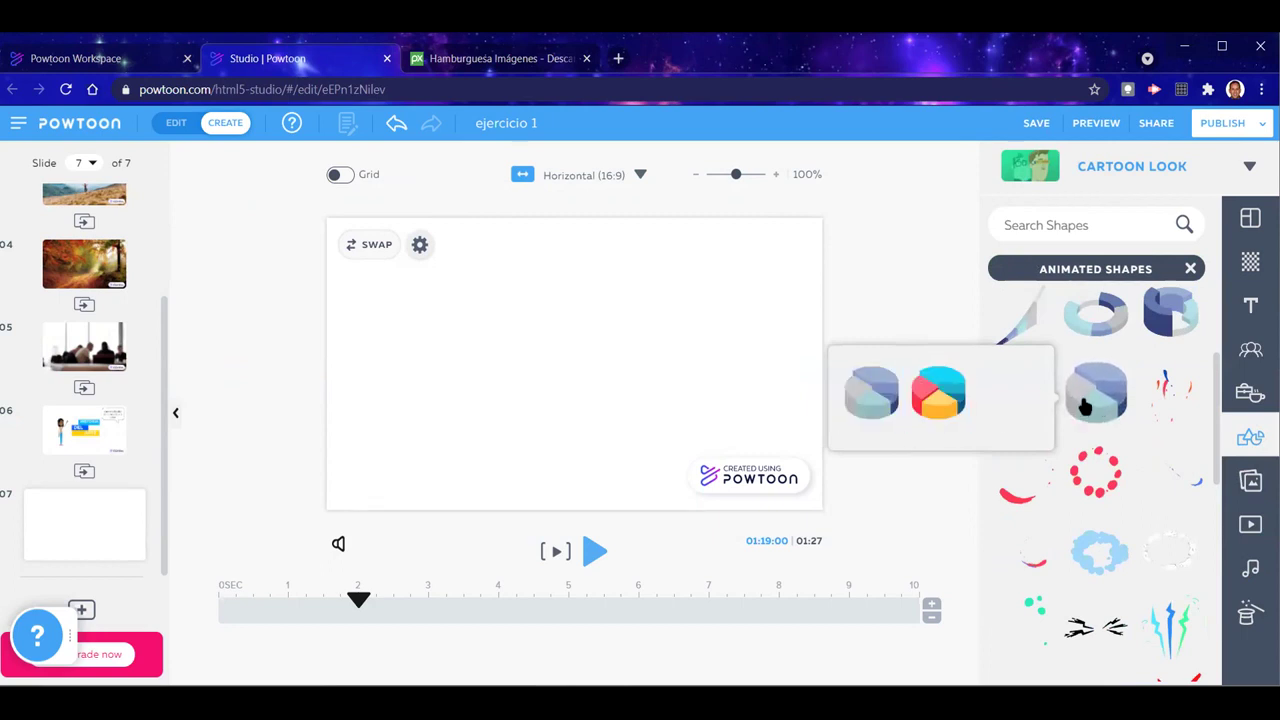
{"action": "left_click", "coordinate": [1085, 405]}
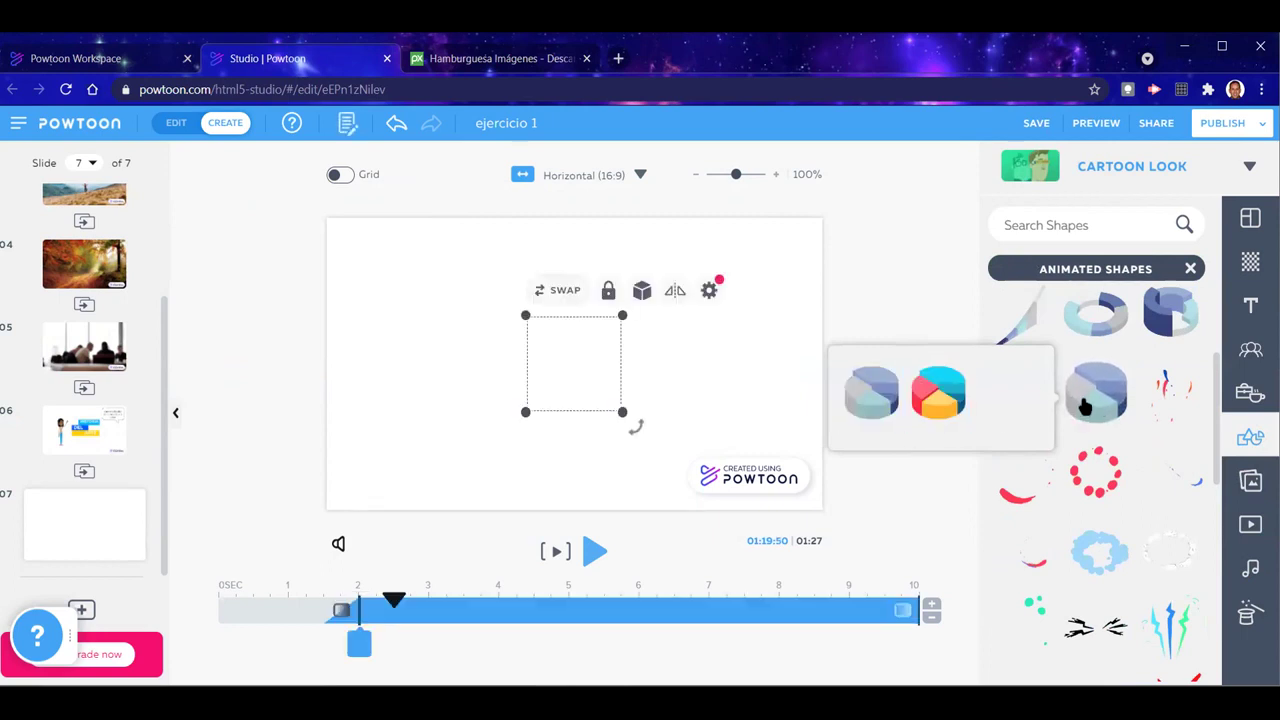
Look at the pie chart's settings and move the chart to the upper-left area of the slide
{"action": "left_click", "coordinate": [709, 292]}
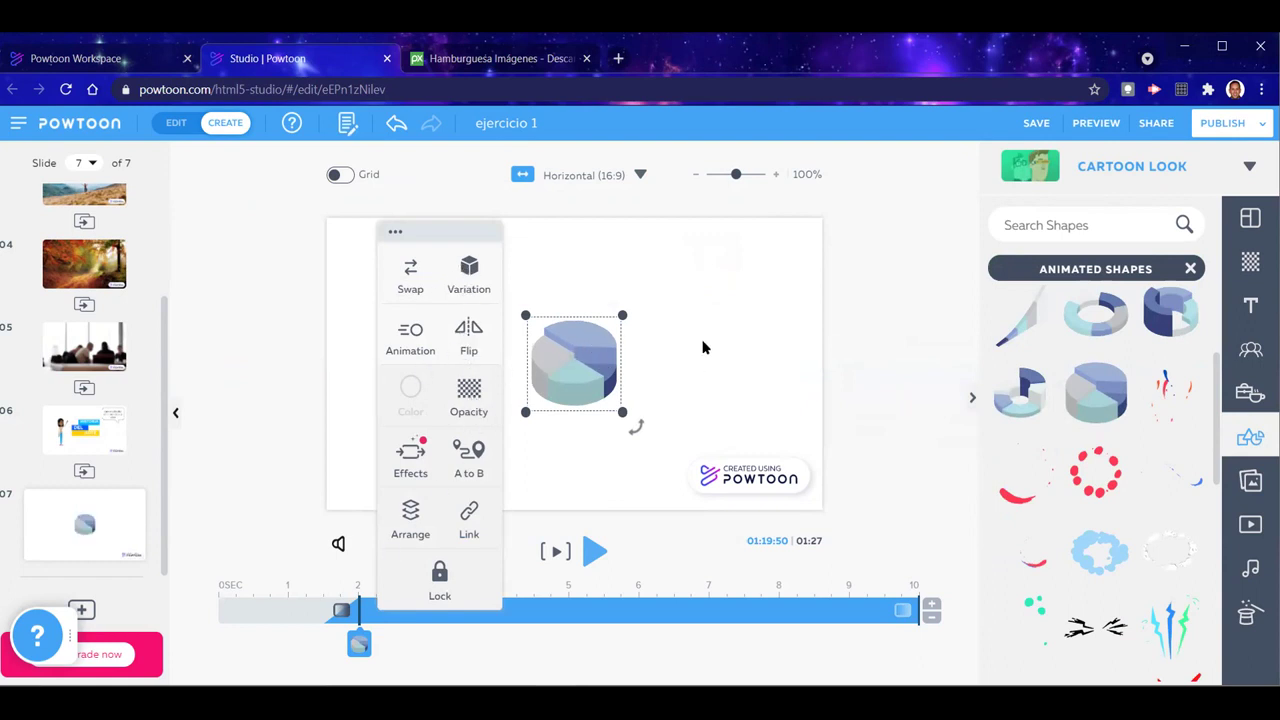
{"action": "left_click", "coordinate": [569, 354]}
{"action": "left_click_drag", "start_coordinate": [569, 354], "coordinate": [410, 330]}
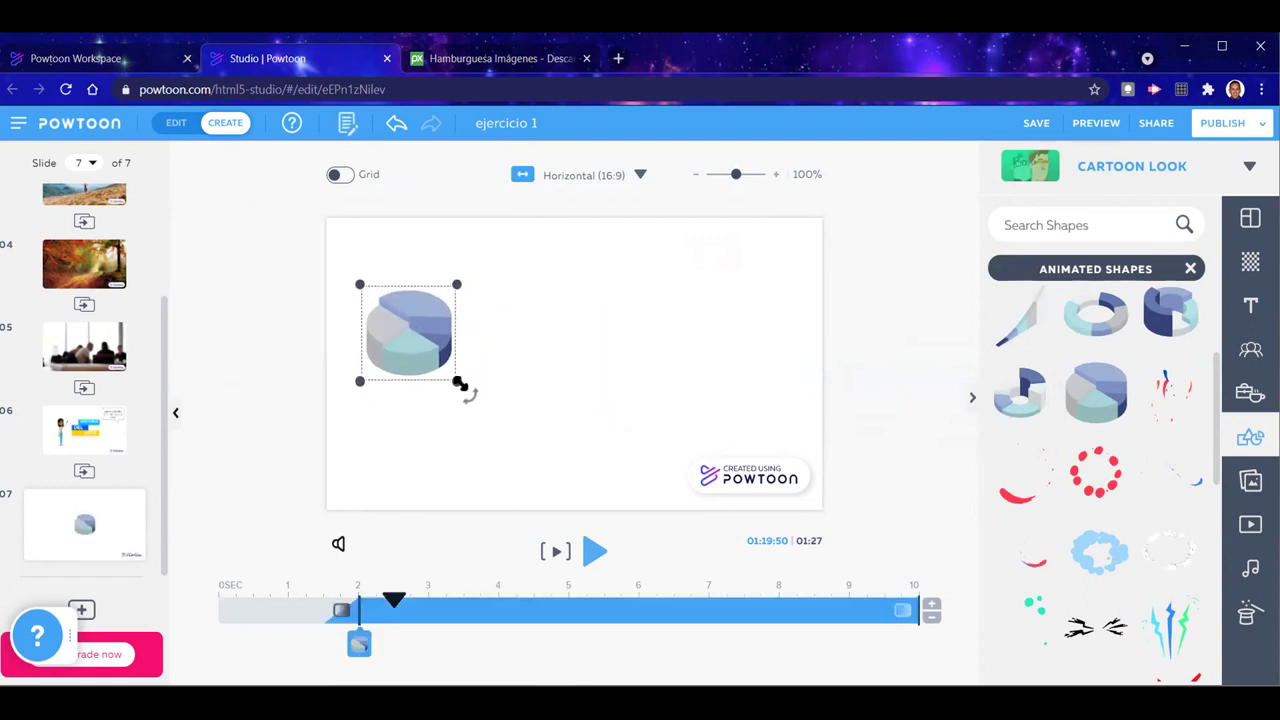
Enlarge the pie chart on slide 7 by extending its lower-right corner outwards
{"action": "left_click", "coordinate": [523, 409]}
{"action": "left_click", "coordinate": [443, 351]}
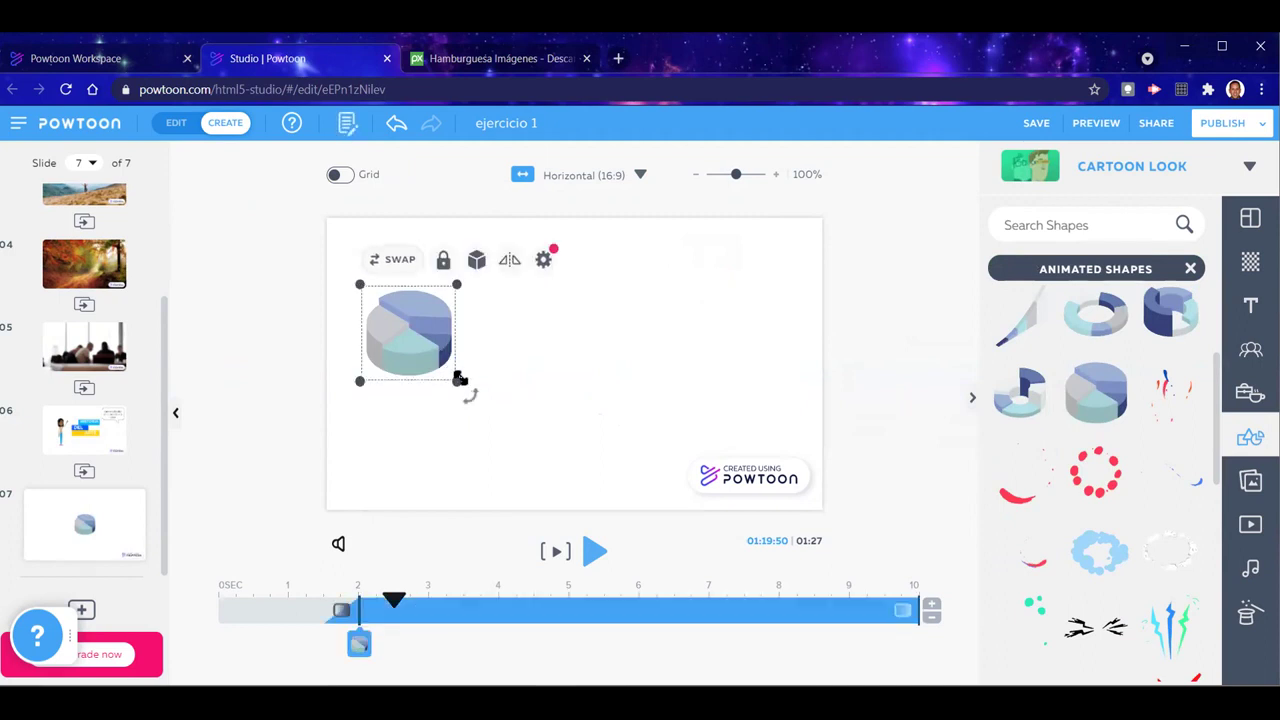
{"action": "left_click_drag", "start_coordinate": [458, 380], "coordinate": [500, 421]}
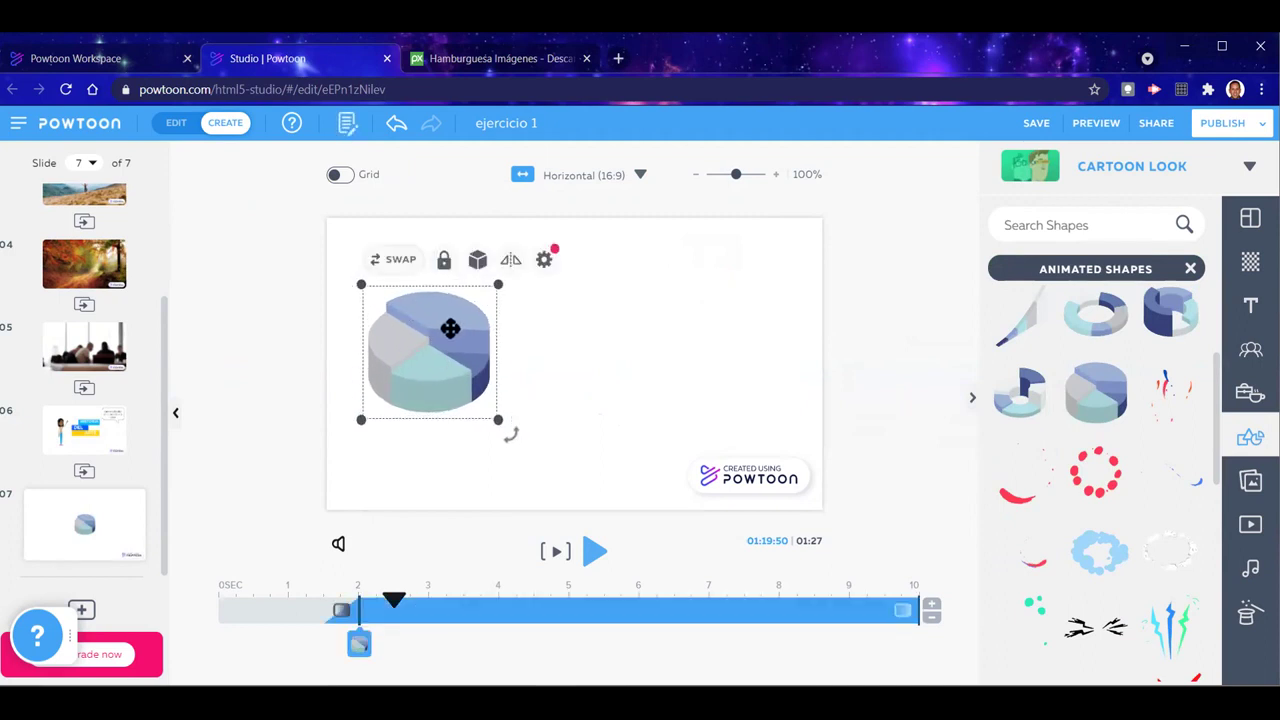
{"action": "left_click", "coordinate": [577, 357]}
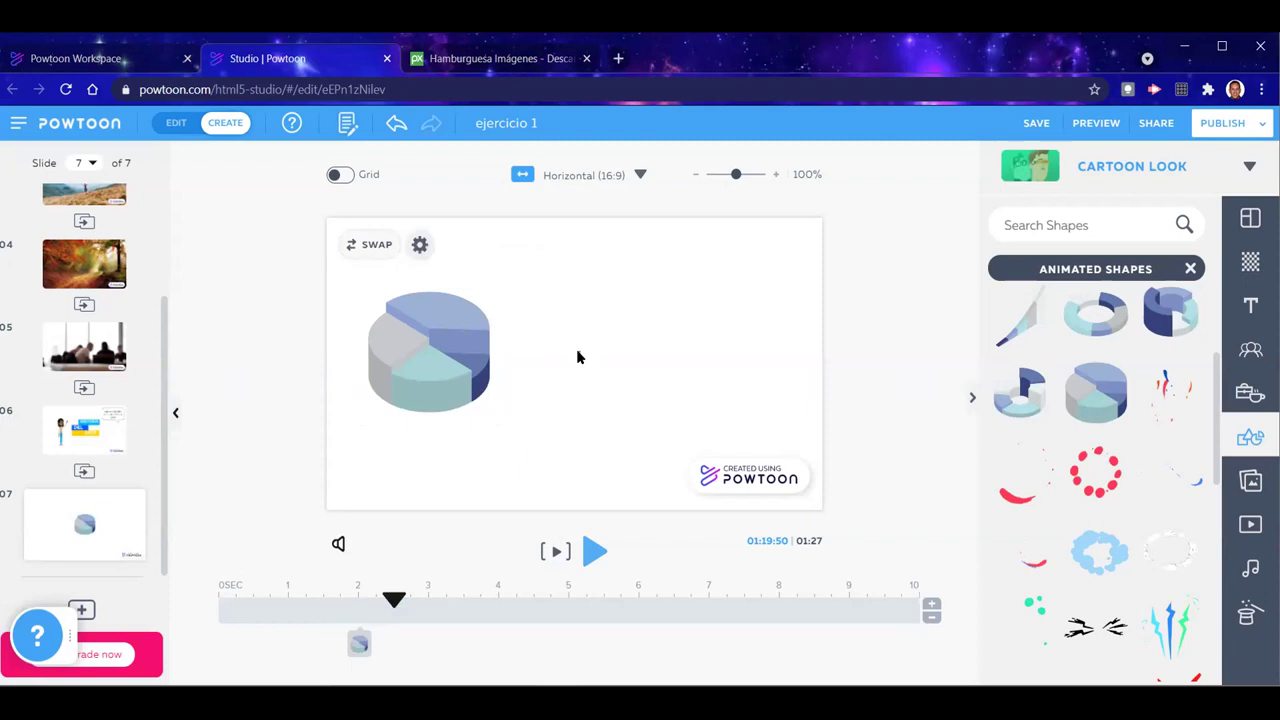
Delete the pie chart from slide 7 and close the Animated Shapes set
{"action": "scroll", "coordinate": [1086, 517], "scroll_direction": "down", "scroll_amount": 5}
{"action": "left_click", "coordinate": [1090, 512]}
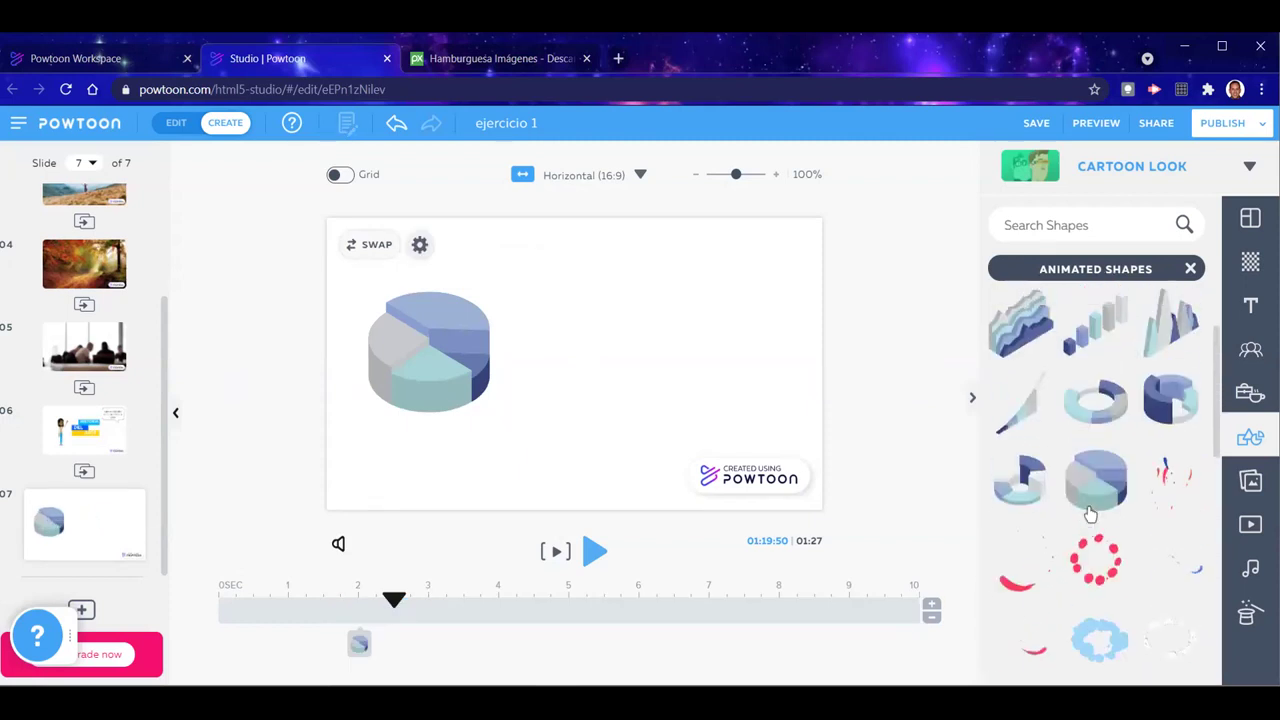
{"action": "left_click", "coordinate": [440, 383]}
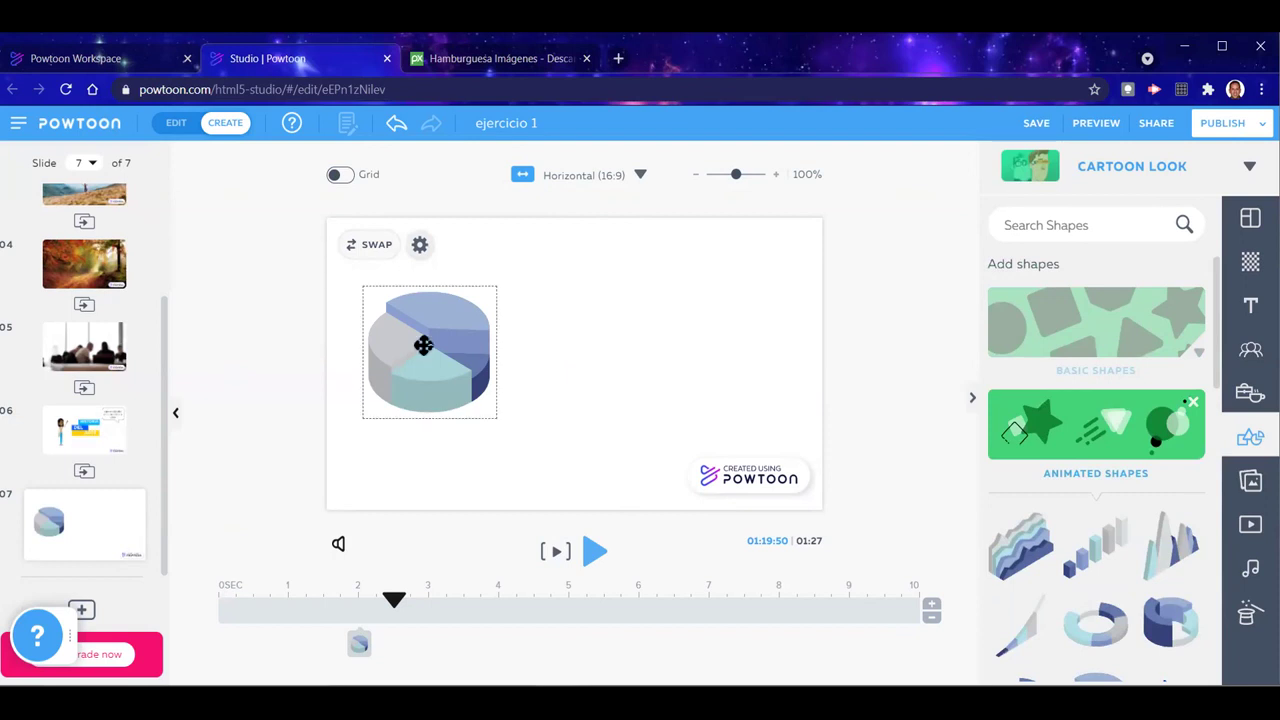
{"action": "key", "text": "Delete"}
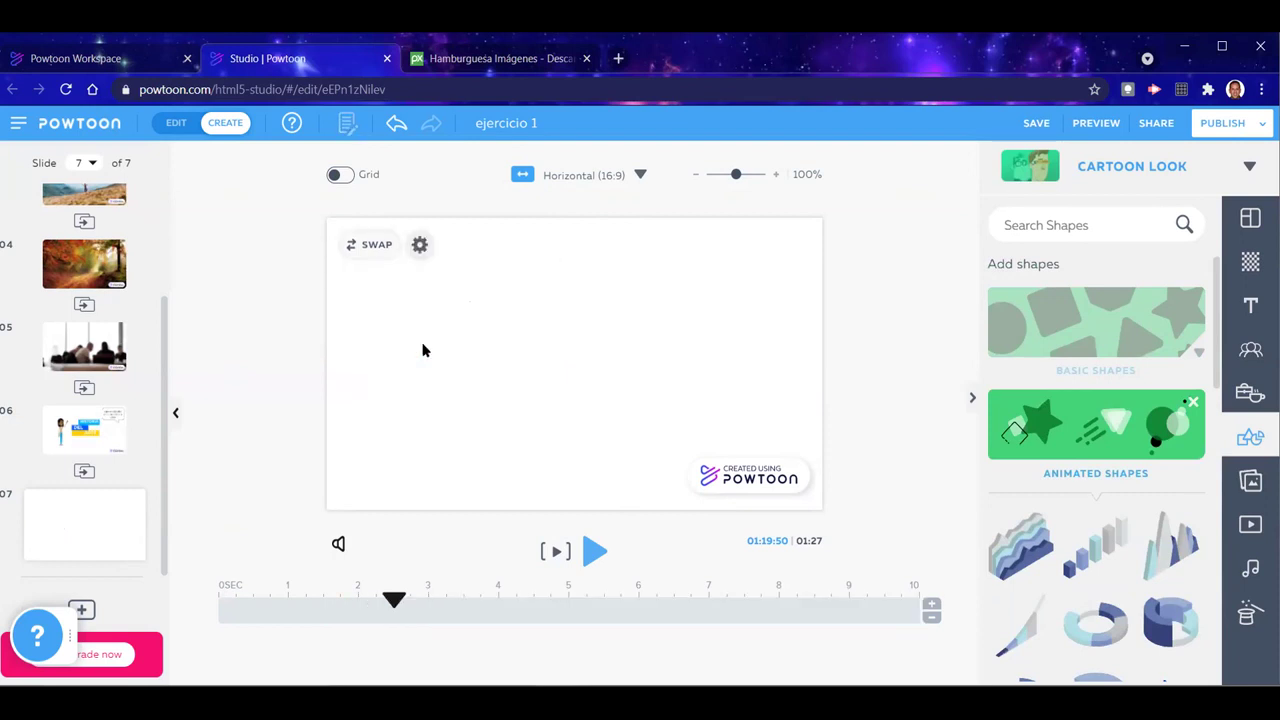
{"action": "left_click", "coordinate": [1193, 402]}
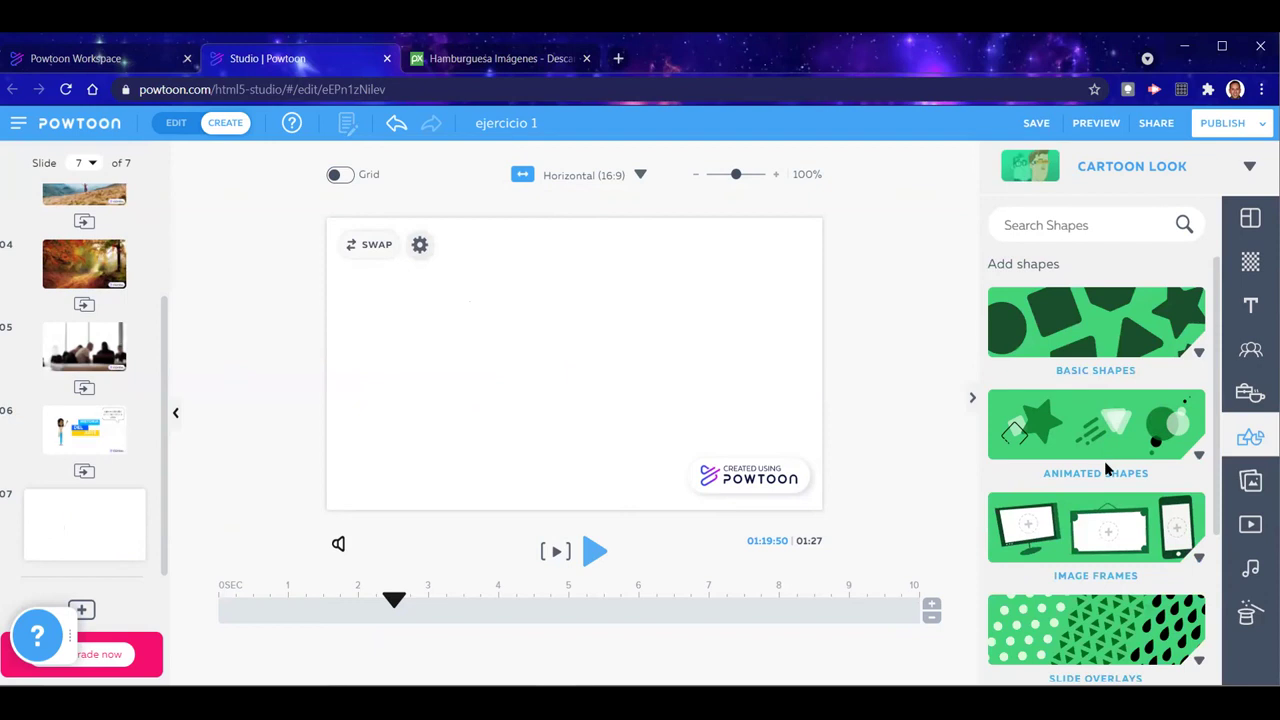
Add the black monitor frame from the Image Frames set to slide 7
{"action": "scroll", "coordinate": [1100, 460], "scroll_direction": "down", "scroll_amount": 2}
{"action": "left_click", "coordinate": [1103, 388]}
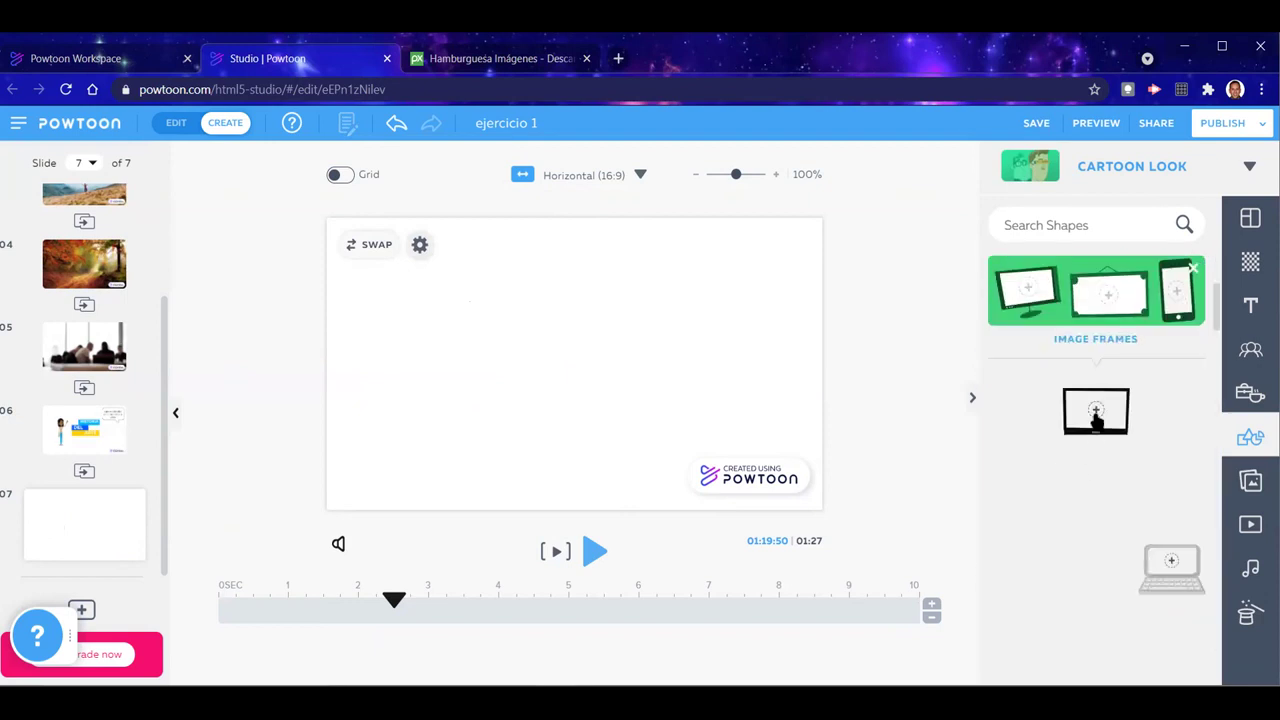
{"action": "left_click", "coordinate": [1095, 416]}
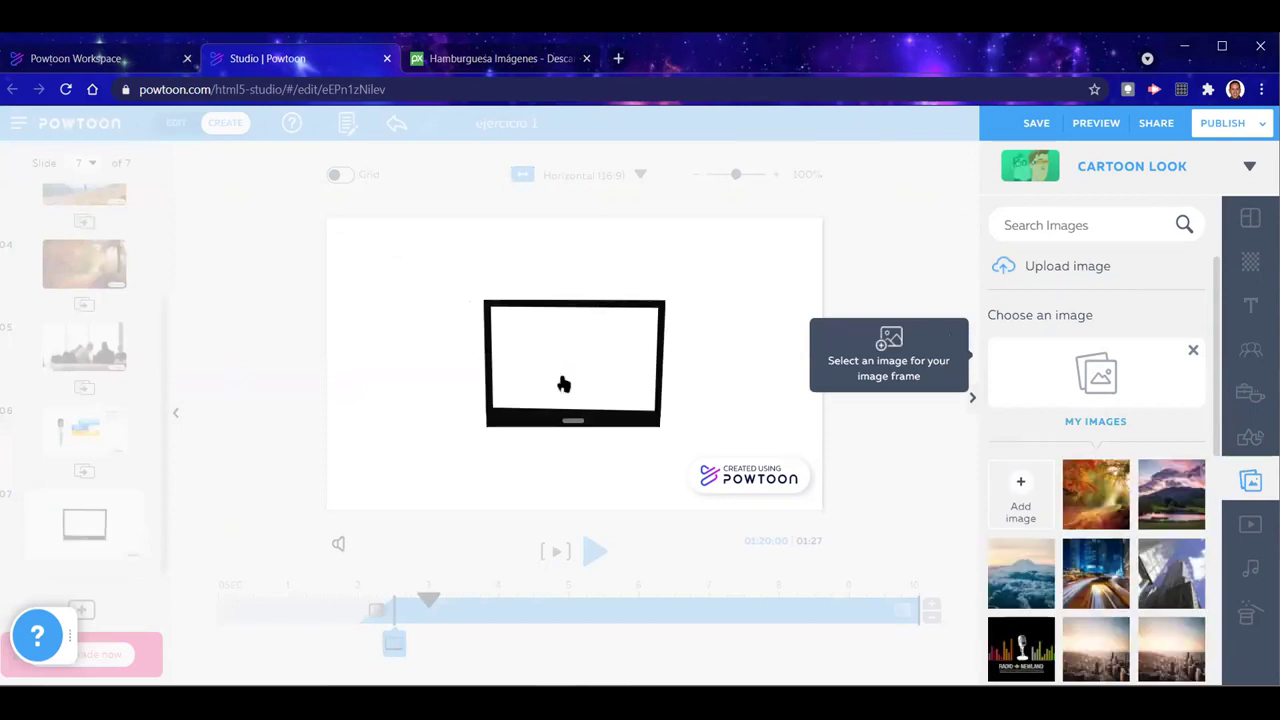
{"action": "left_click", "coordinate": [563, 384]}
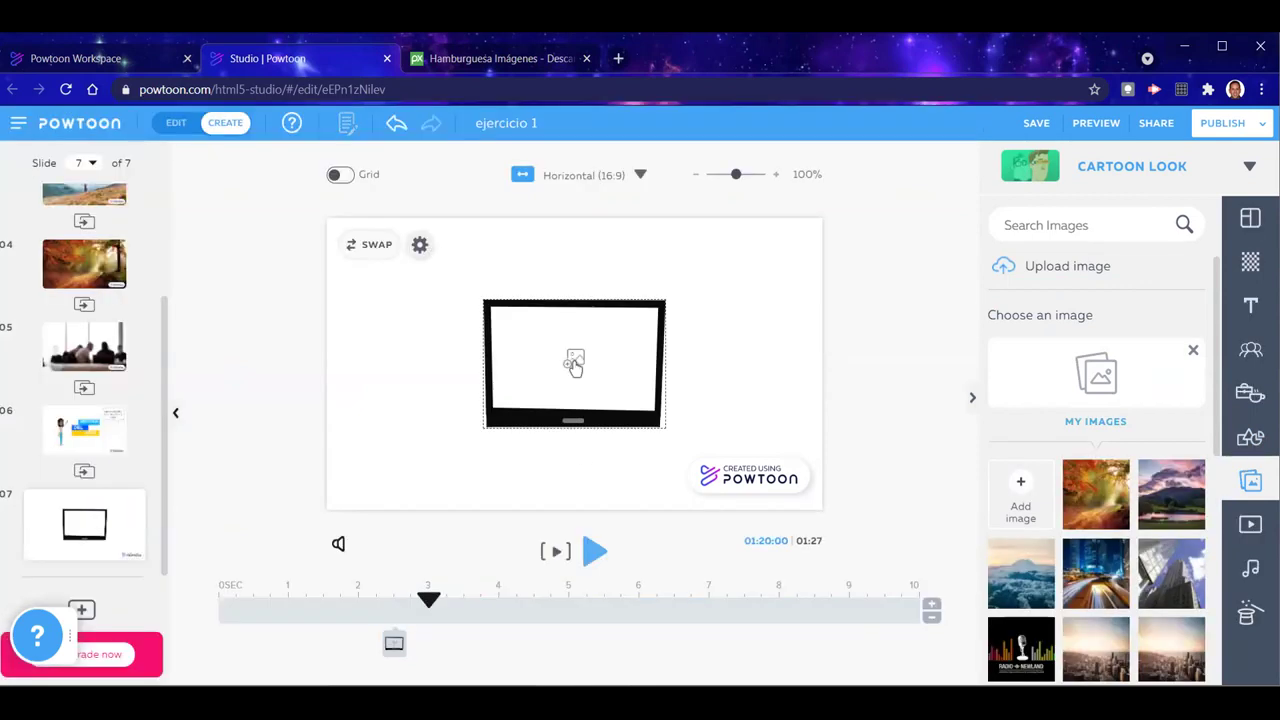
Fill the monitor frame with the picture of the snowy mountain above the clouds from My Images
{"action": "left_click", "coordinate": [574, 365]}
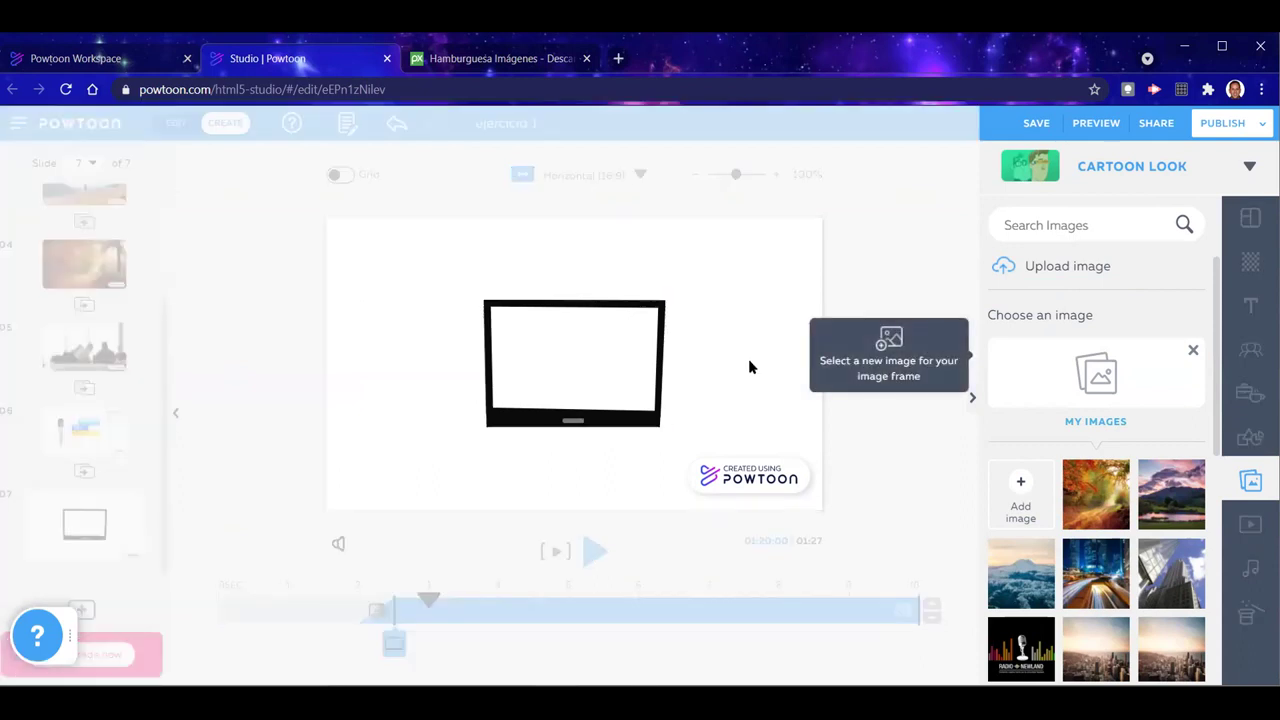
{"action": "scroll", "coordinate": [1106, 600], "scroll_direction": "down", "scroll_amount": 3}
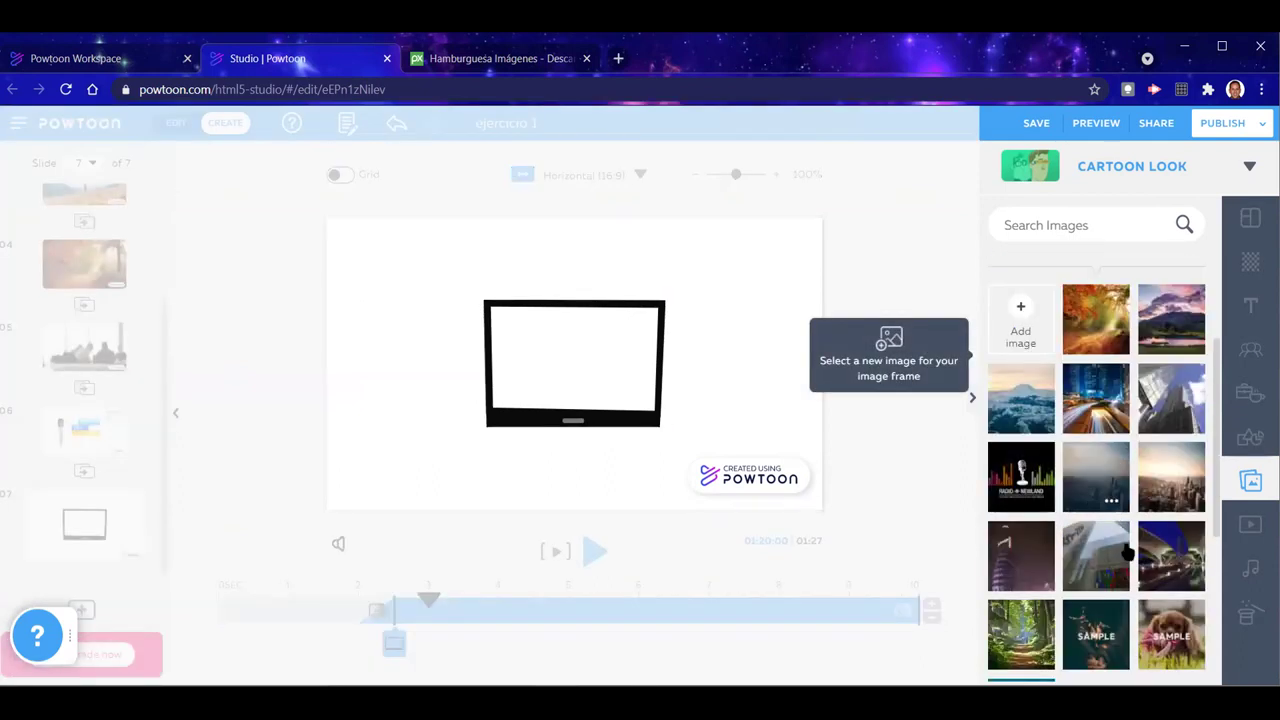
{"action": "scroll", "coordinate": [1120, 585], "scroll_direction": "down", "scroll_amount": 5}
{"action": "left_click", "coordinate": [1117, 587]}
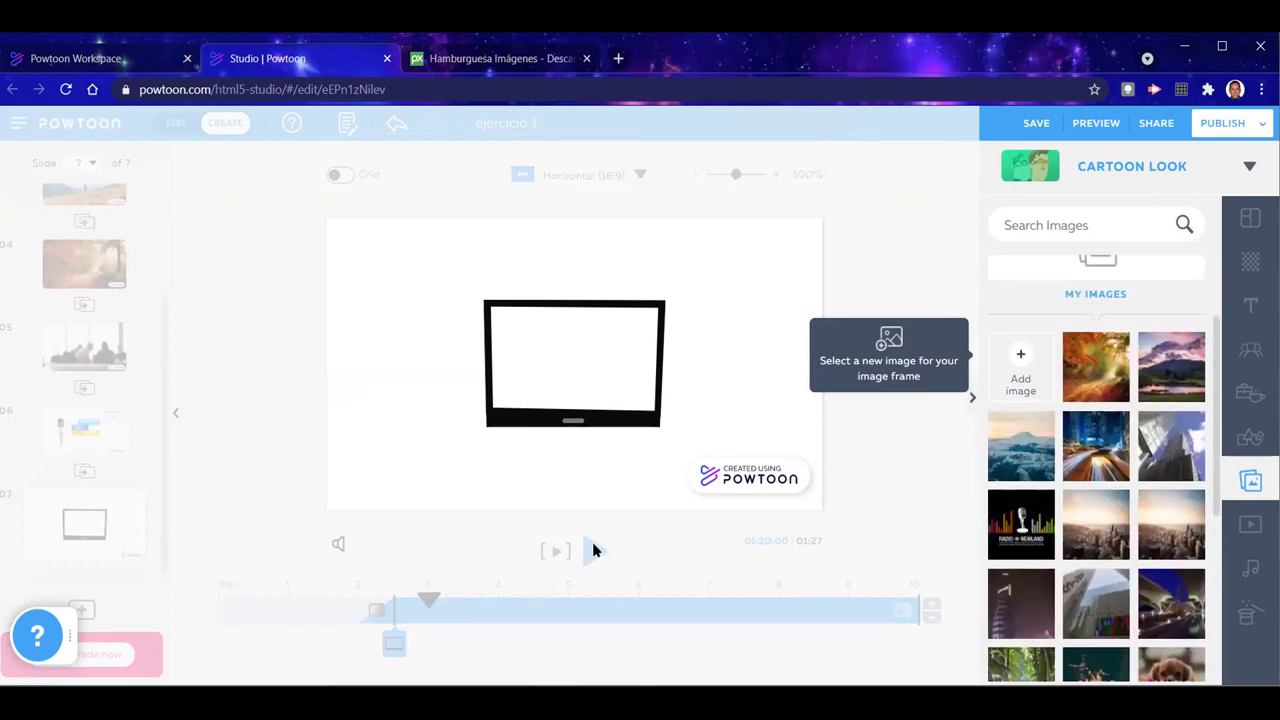
{"action": "left_click", "coordinate": [924, 447]}
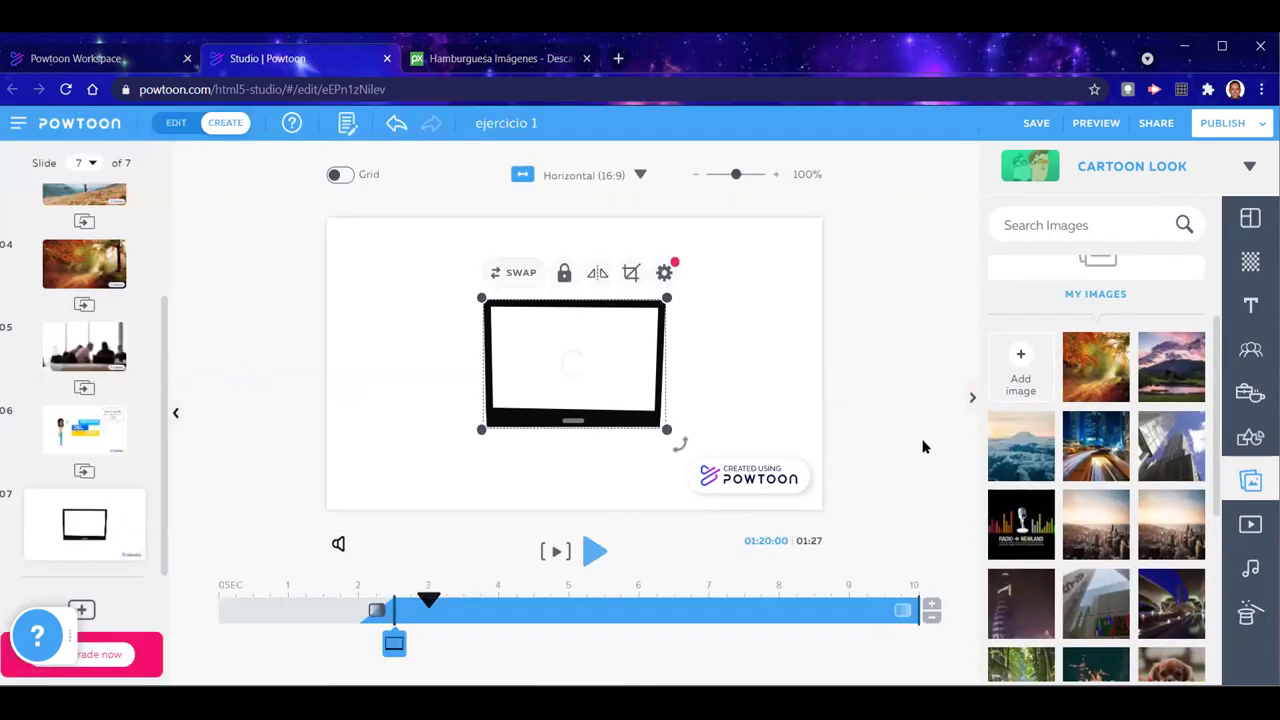
{"action": "left_click", "coordinate": [872, 398]}
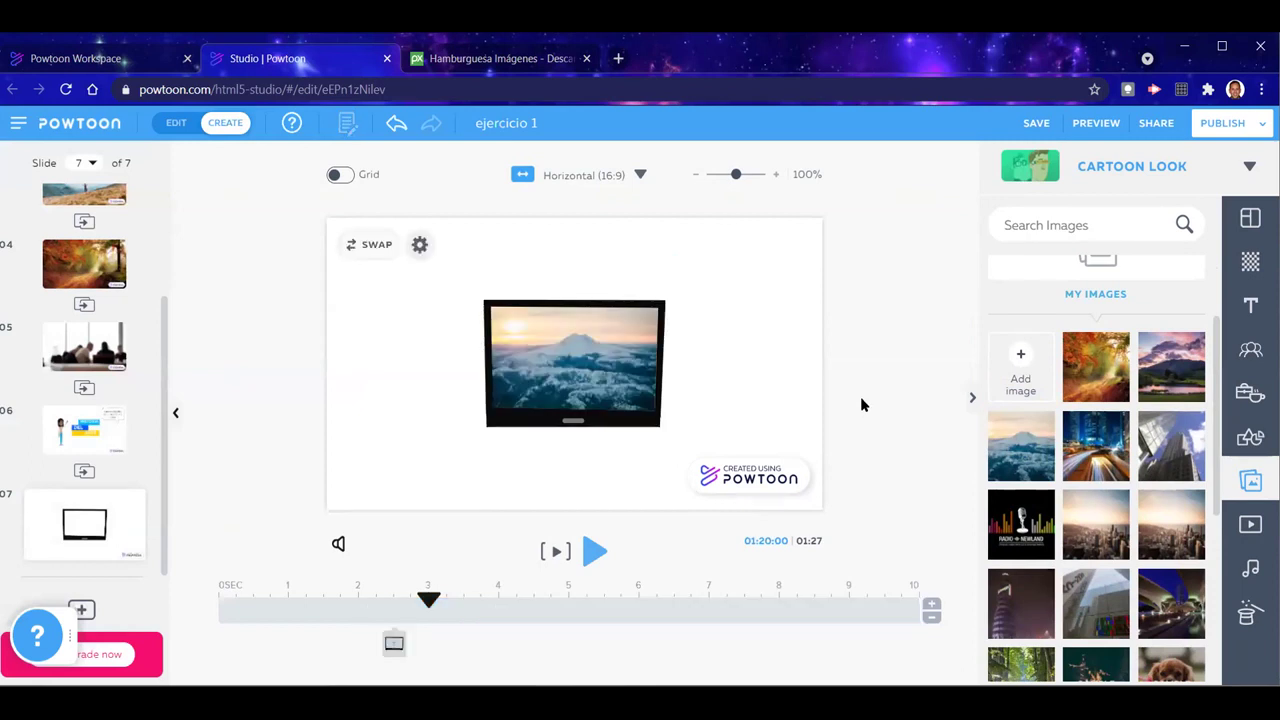
Enlarge the monitor frame from its lower-left and upper-right corners until it covers most of the slide's height
{"action": "left_click", "coordinate": [486, 343]}
{"action": "left_click_drag", "start_coordinate": [486, 432], "coordinate": [374, 474]}
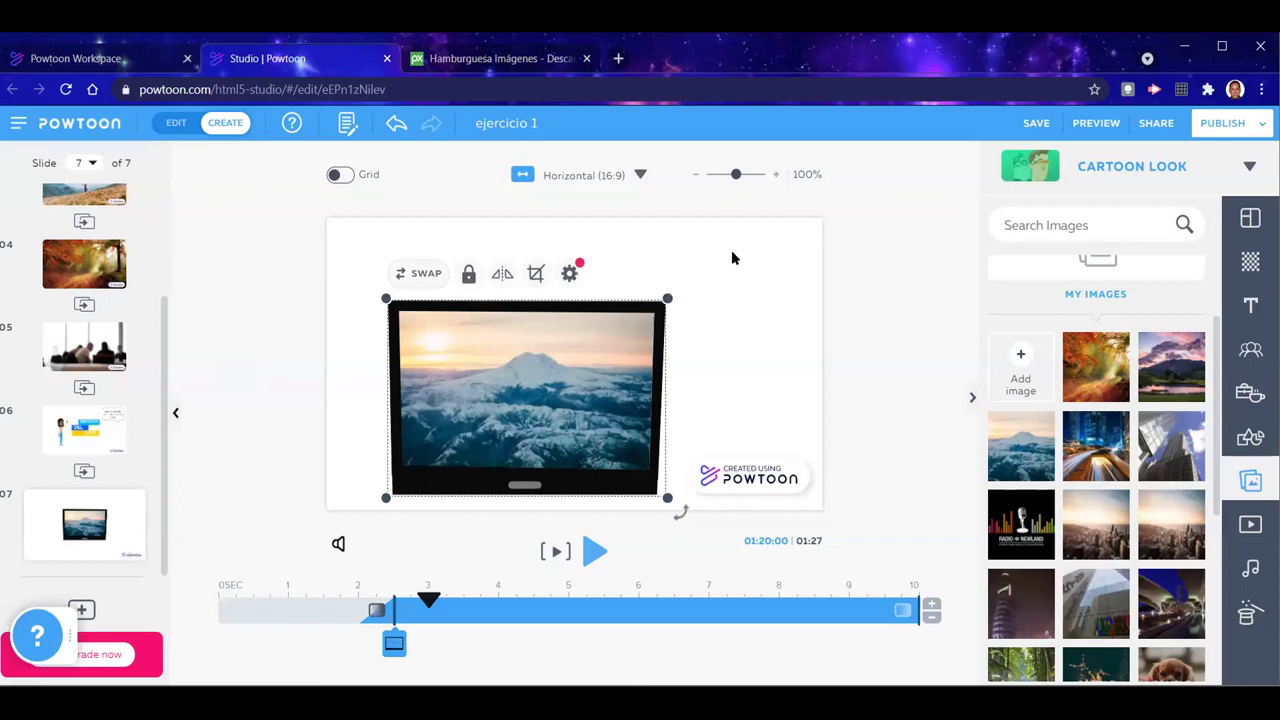
{"action": "left_click_drag", "start_coordinate": [667, 298], "coordinate": [757, 232]}
{"action": "left_click", "coordinate": [780, 335]}
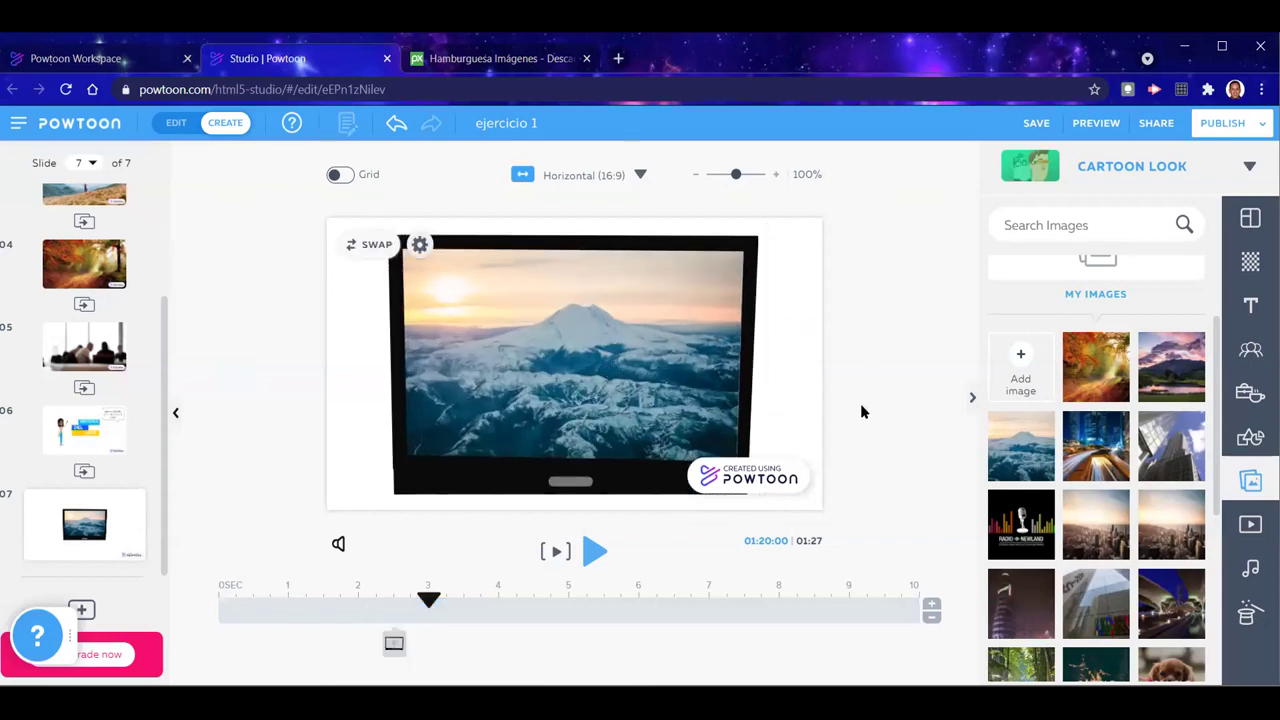
Delete the monitor frame with the mountain picture from slide 7
{"action": "scroll", "coordinate": [1095, 313], "scroll_direction": "up", "scroll_amount": 2}
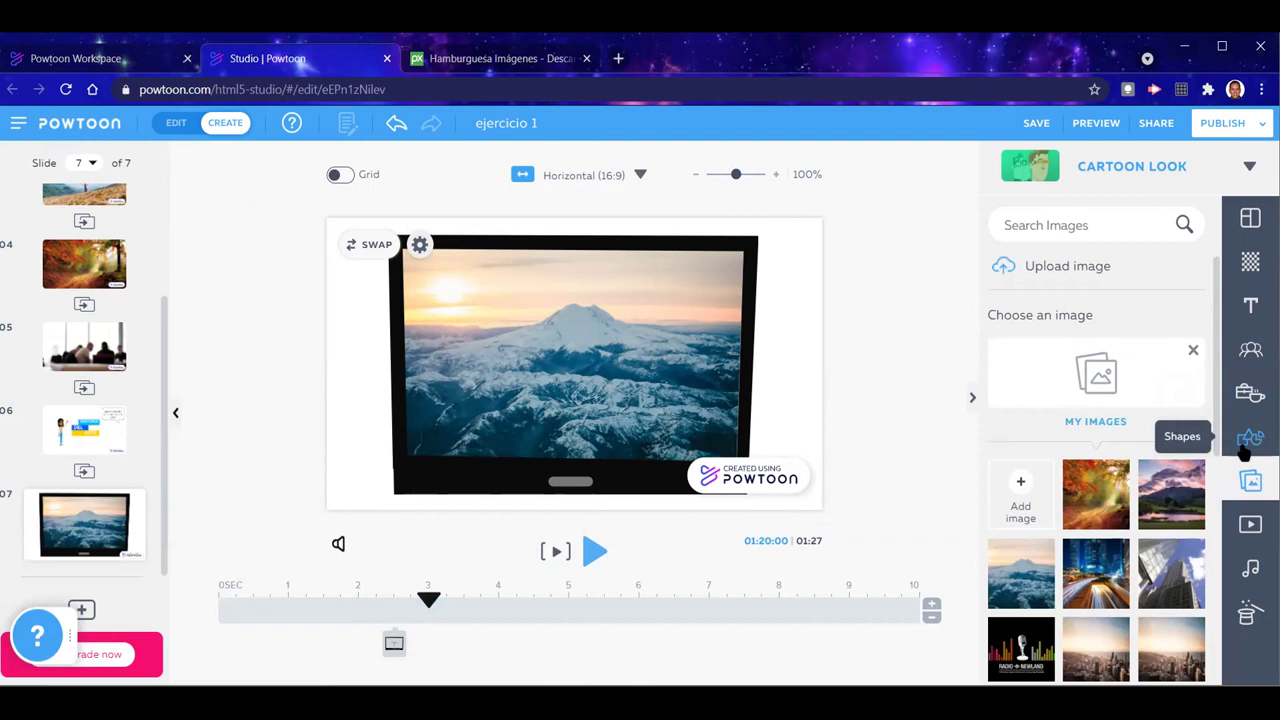
{"action": "left_click", "coordinate": [1244, 451]}
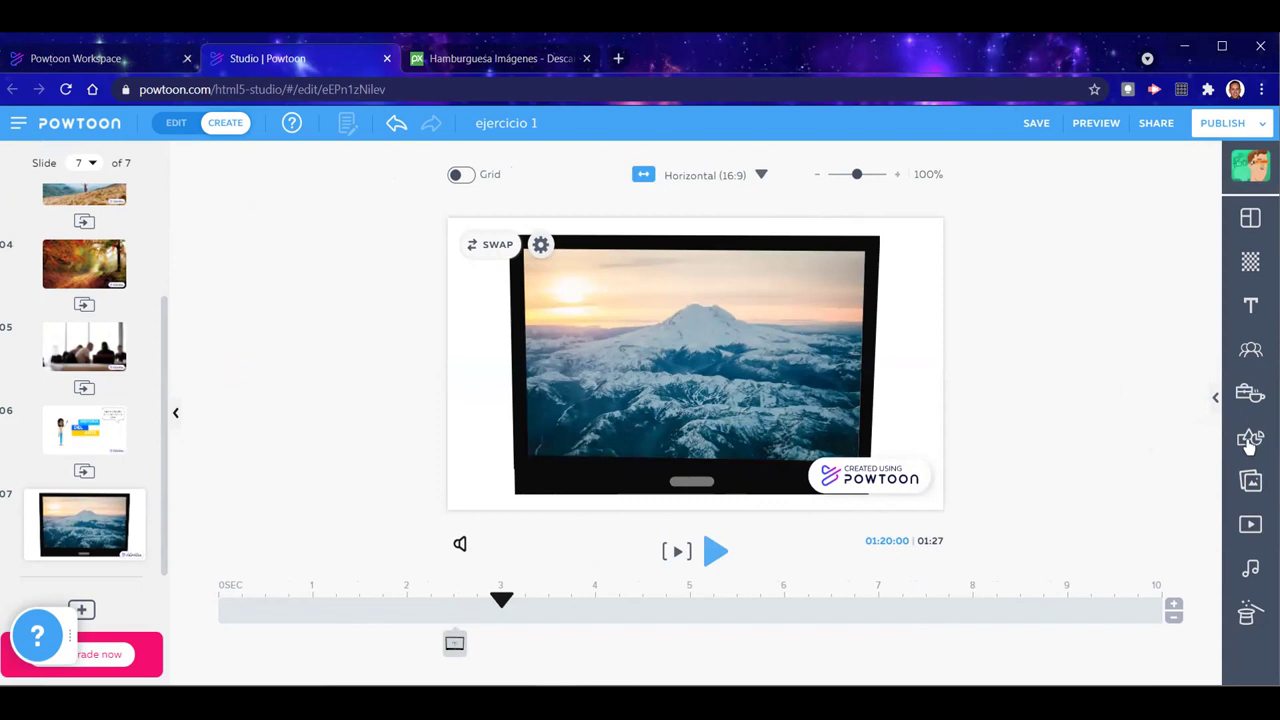
{"action": "left_click", "coordinate": [612, 362]}
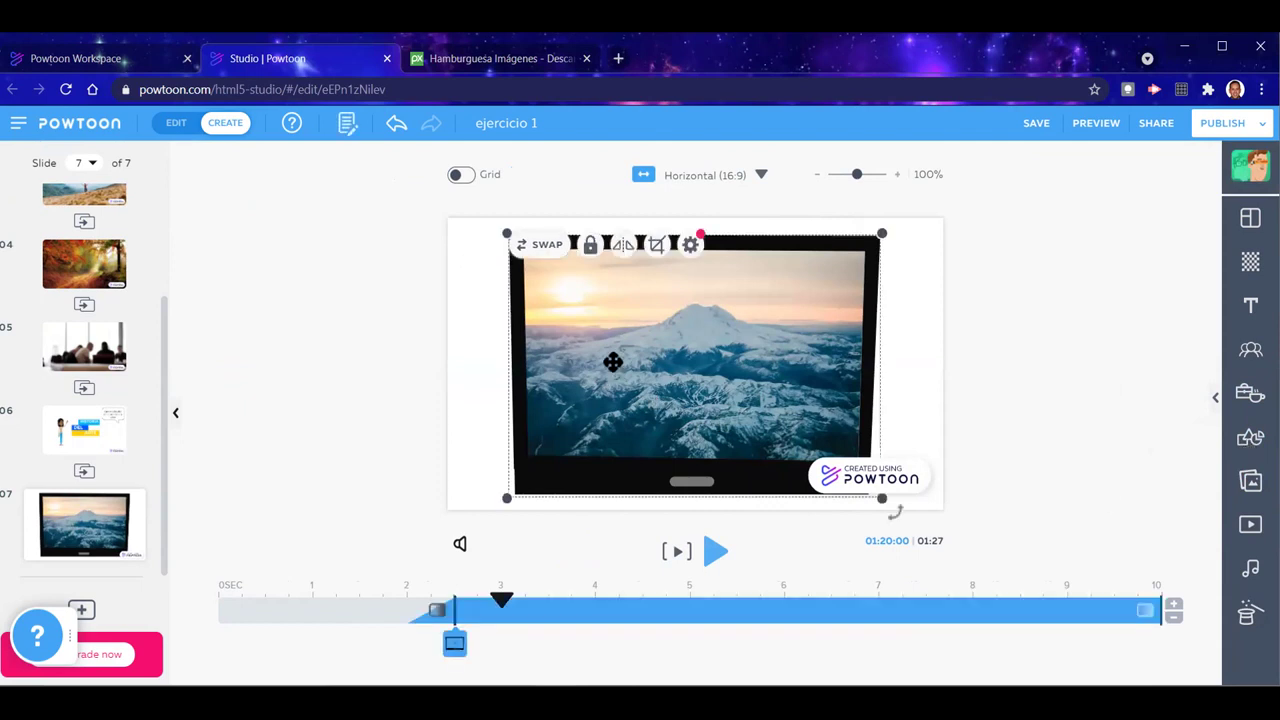
{"action": "key", "text": "Delete"}
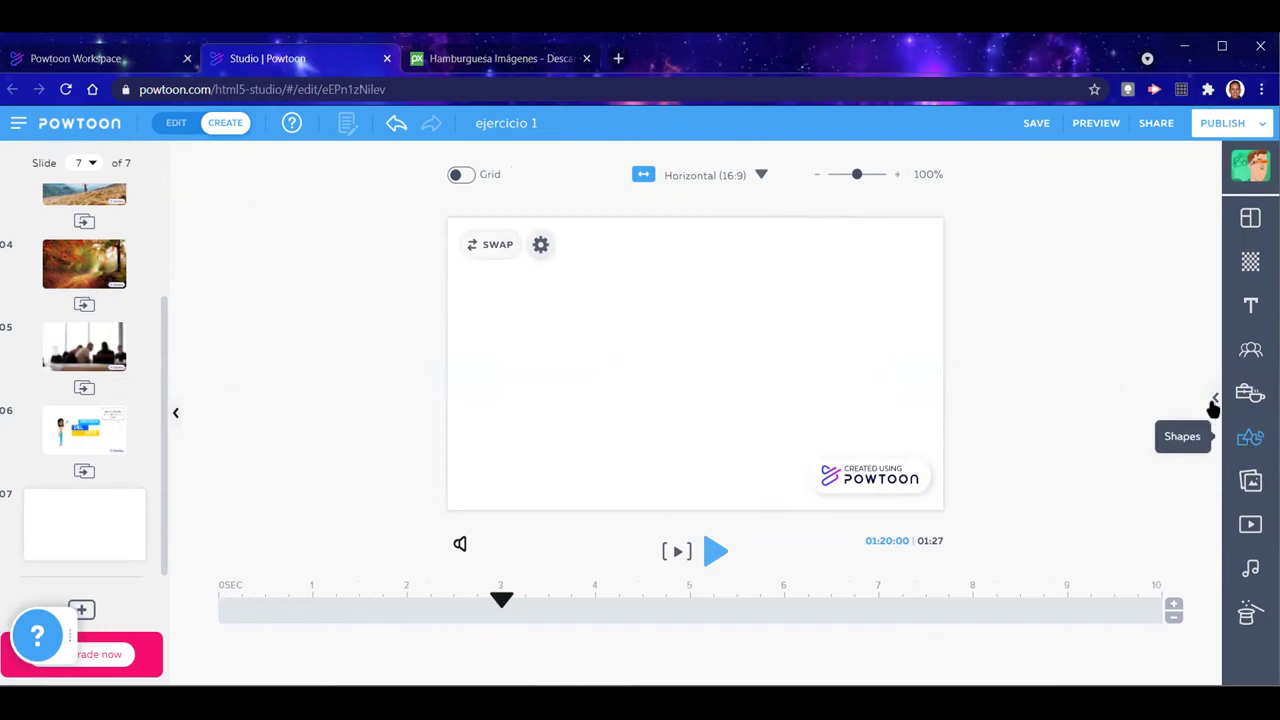
Reload the Powtoon Studio page and reopen the blank slide 7
{"action": "left_click", "coordinate": [417, 85]}
{"action": "key", "text": "Return"}
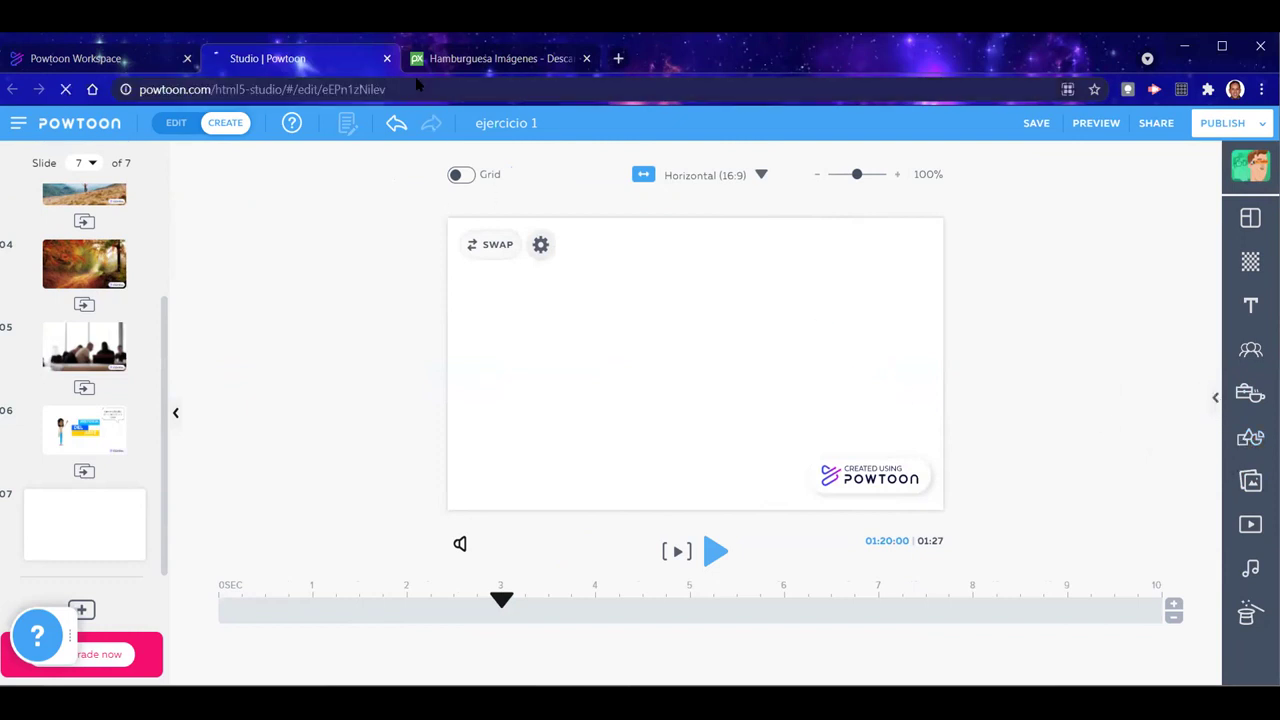
{"action": "left_click", "coordinate": [660, 189]}
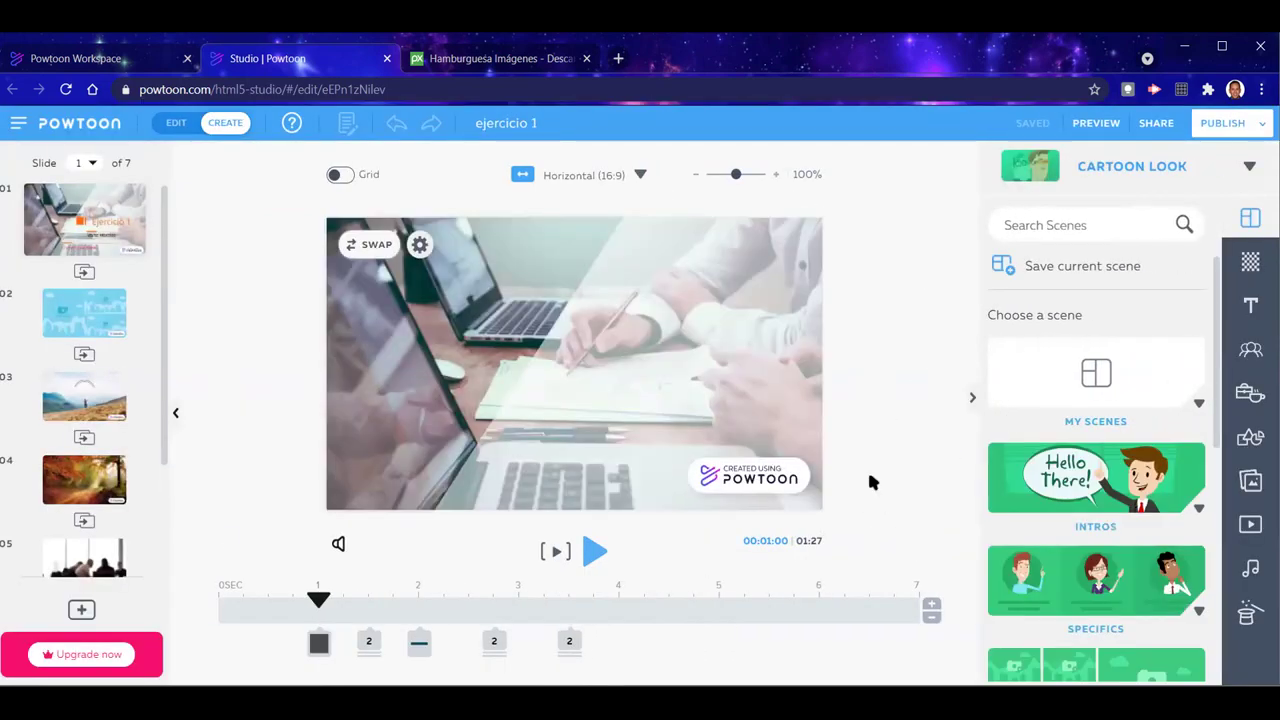
{"action": "scroll", "coordinate": [58, 530], "scroll_direction": "down", "scroll_amount": 2}
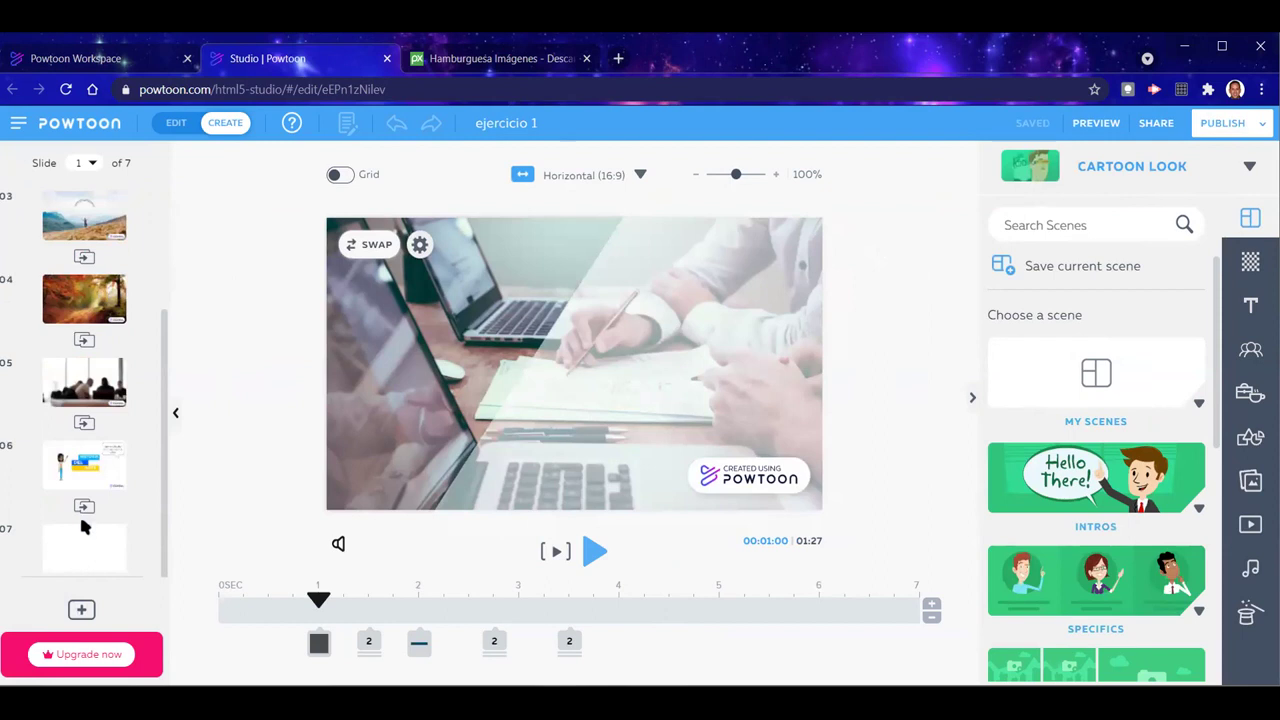
{"action": "left_click", "coordinate": [80, 546]}
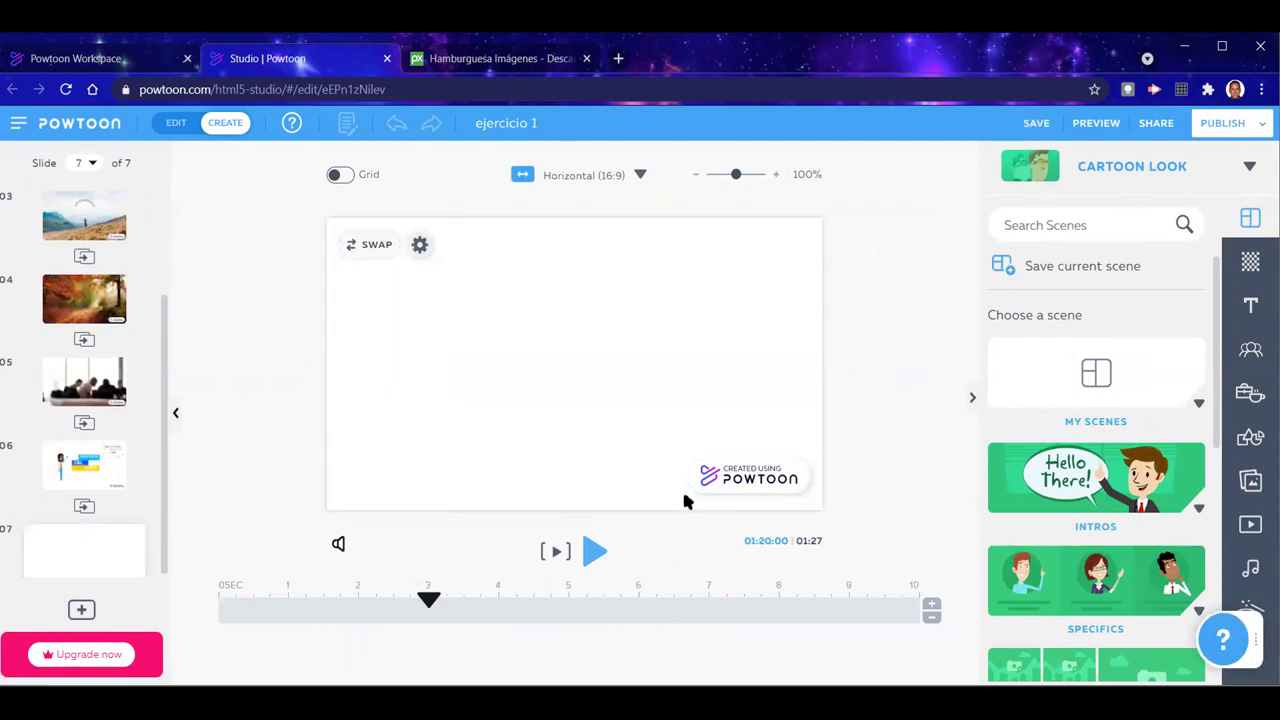
Add a roughly square grey brush-stroke frame from the Image Frames set to slide 7
{"action": "left_click", "coordinate": [1250, 437]}
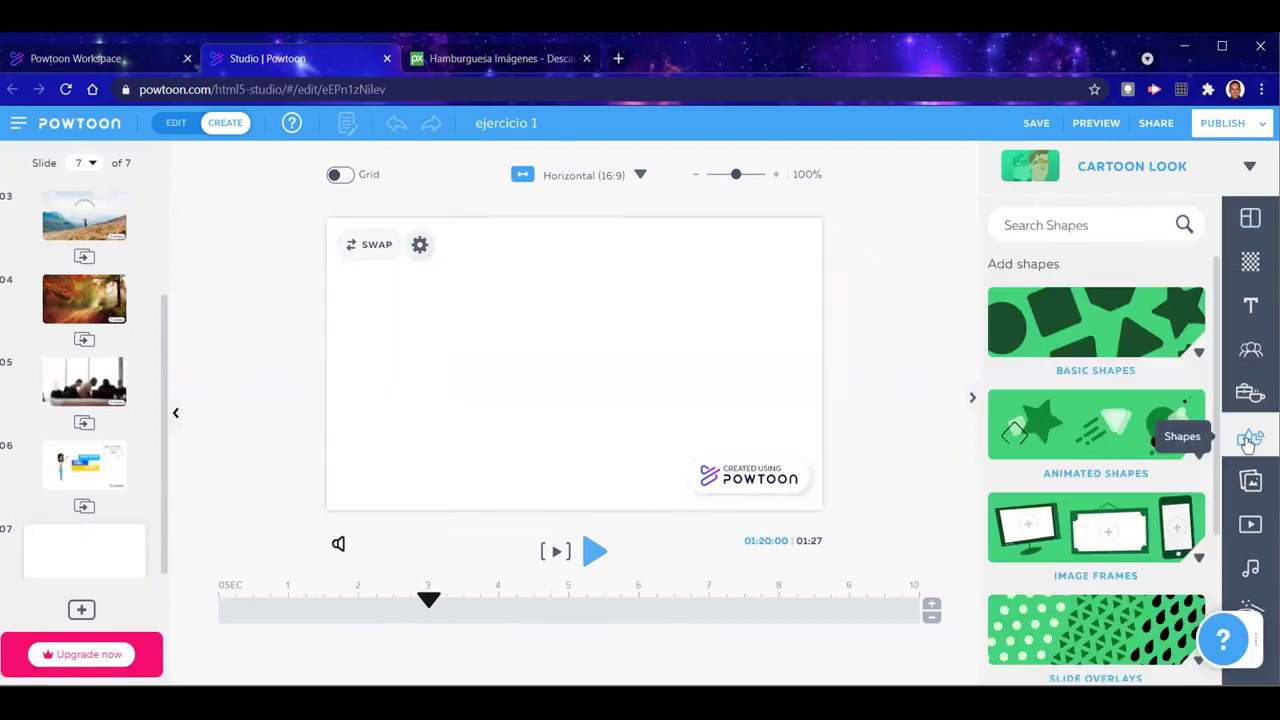
{"action": "scroll", "coordinate": [1111, 527], "scroll_direction": "down", "scroll_amount": 2}
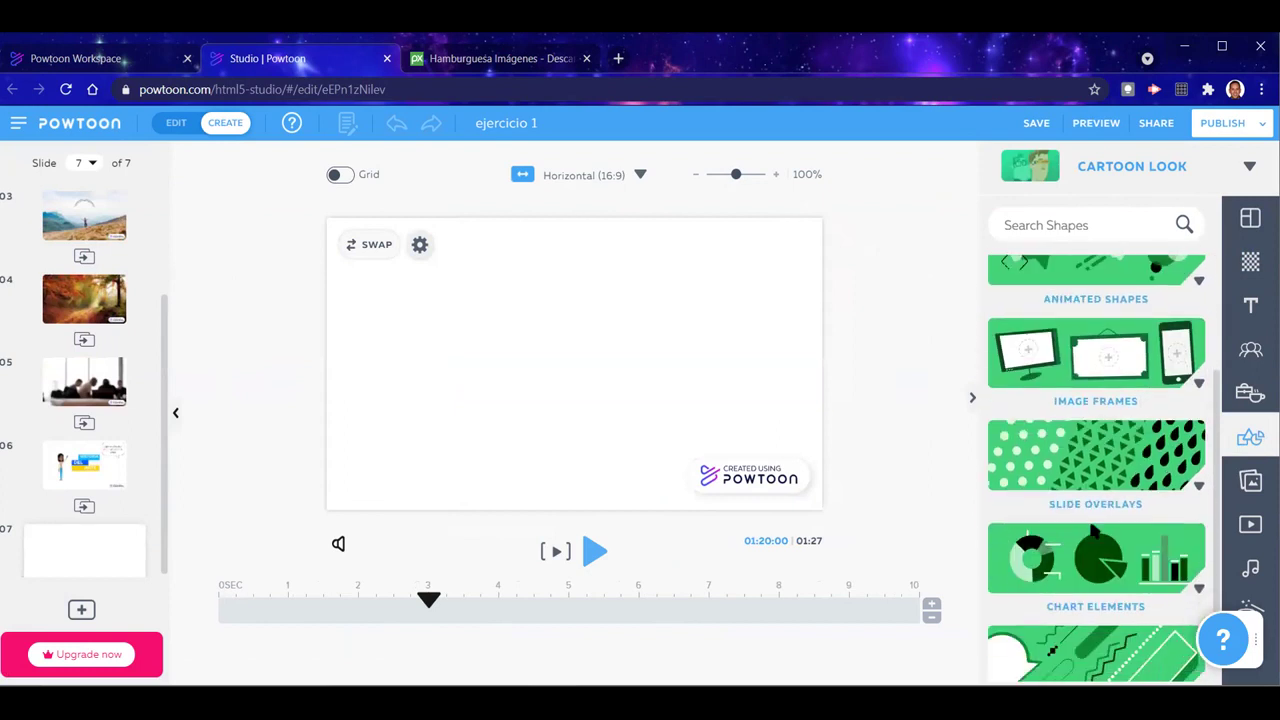
{"action": "left_click", "coordinate": [1095, 366]}
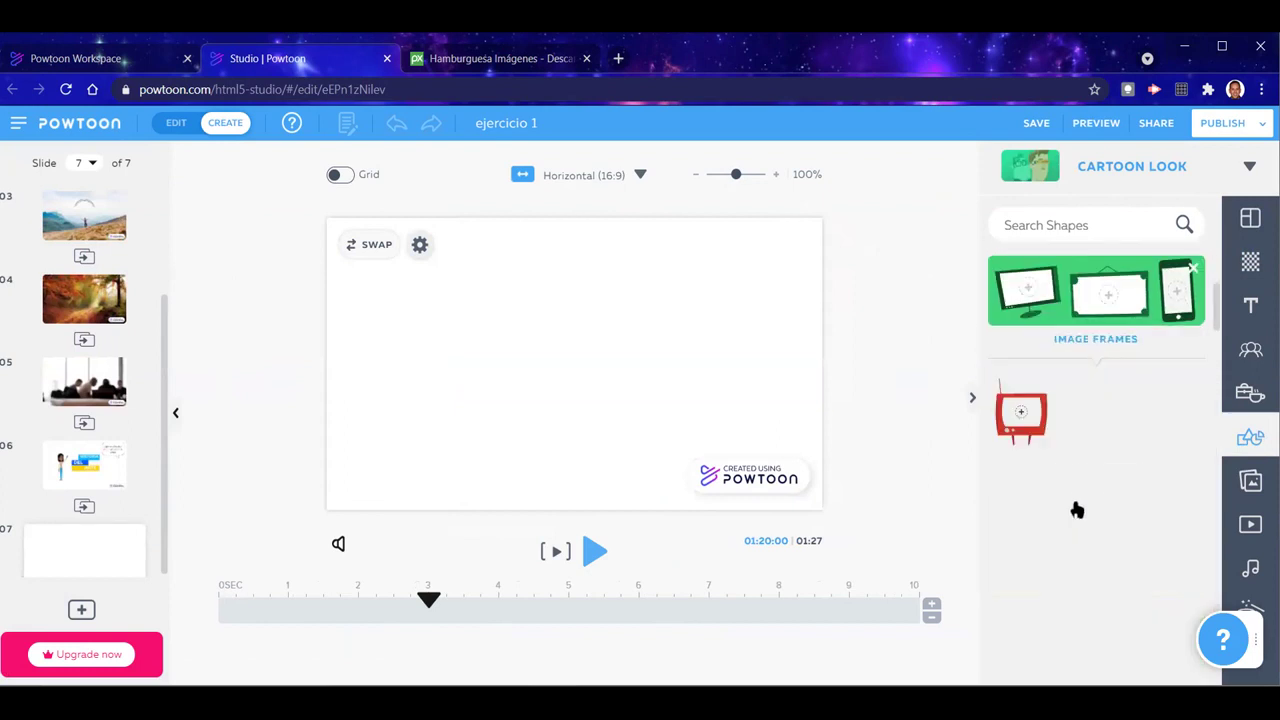
{"action": "scroll", "coordinate": [1095, 515], "scroll_direction": "down", "scroll_amount": 5}
{"action": "scroll", "coordinate": [1100, 518], "scroll_direction": "down", "scroll_amount": 3}
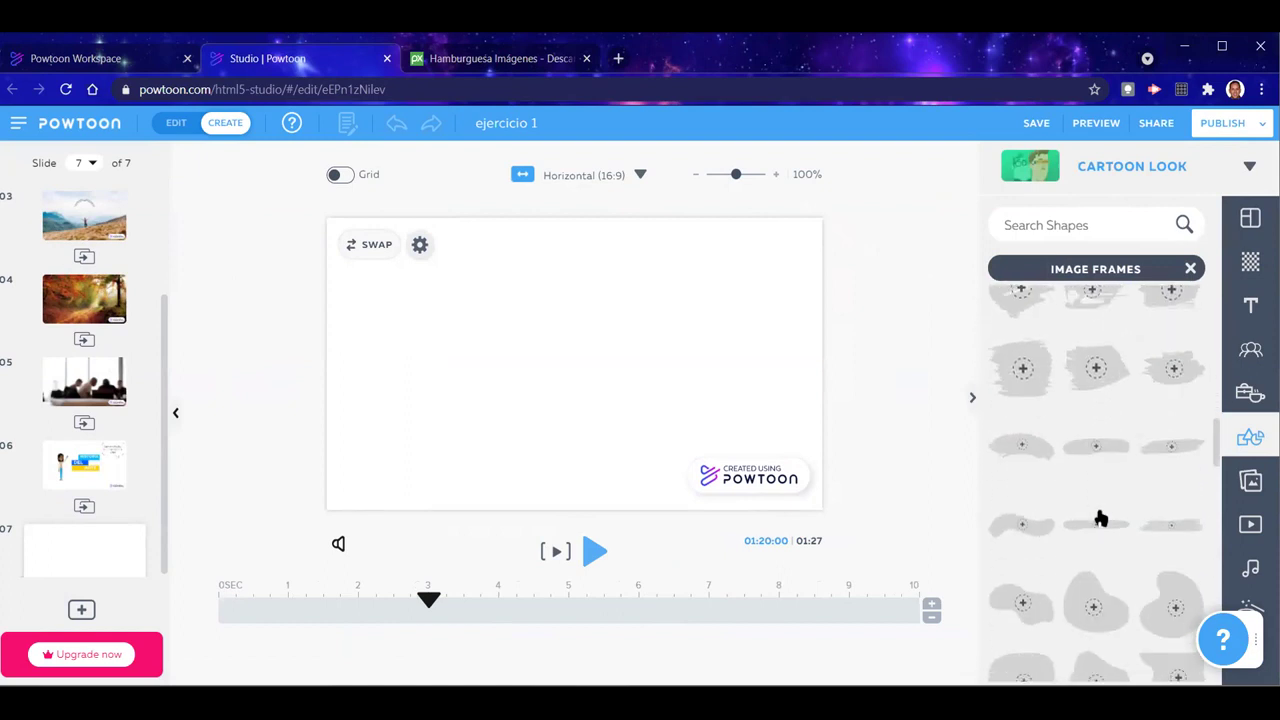
{"action": "scroll", "coordinate": [1100, 518], "scroll_direction": "up", "scroll_amount": 1}
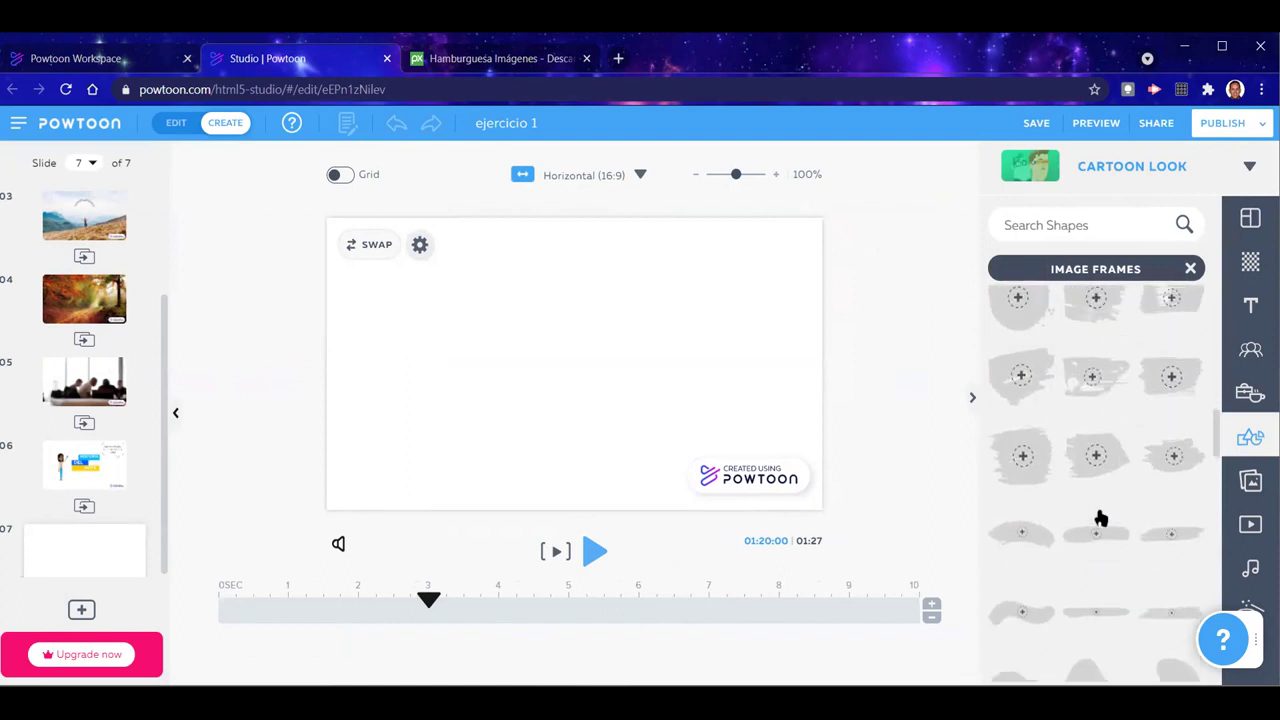
{"action": "left_click", "coordinate": [1021, 460]}
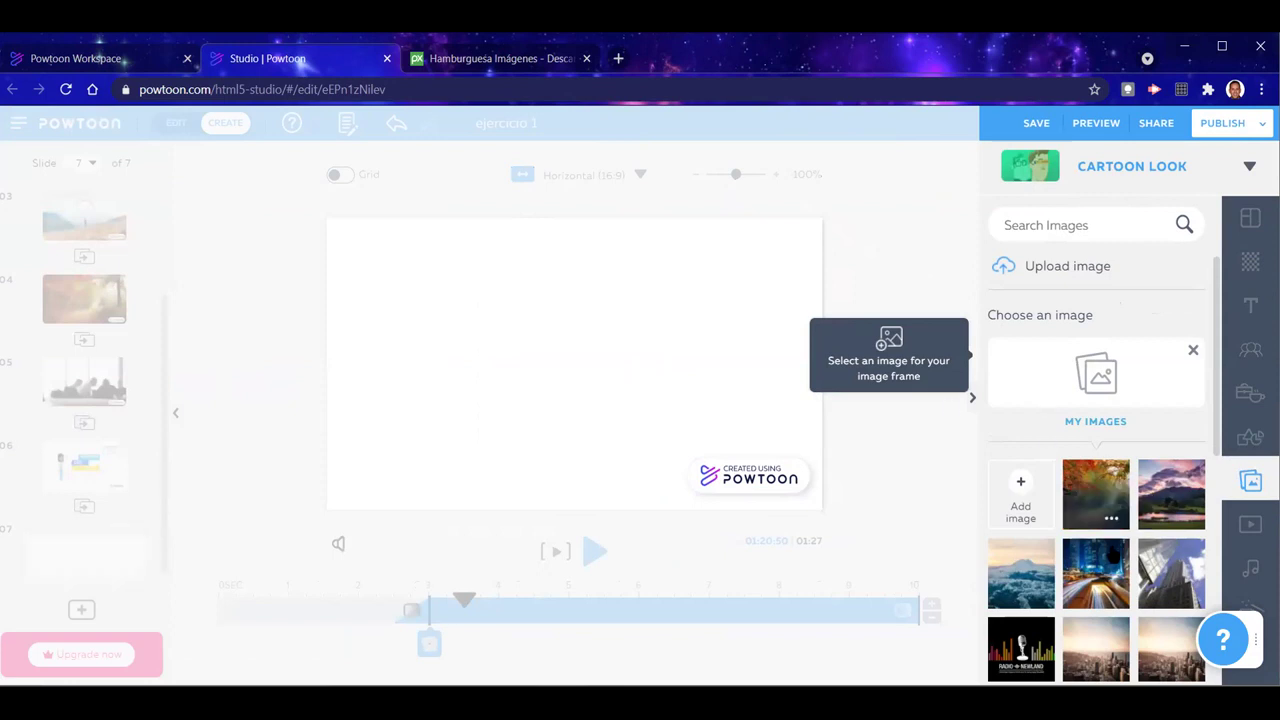
Fill the brush-stroke frame with the night highway picture hong-kong-1990268_1920 from My Images
{"action": "scroll", "coordinate": [1100, 480], "scroll_direction": "down", "scroll_amount": 5}
{"action": "scroll", "coordinate": [1130, 532], "scroll_direction": "up", "scroll_amount": 2}
{"action": "scroll", "coordinate": [1128, 532], "scroll_direction": "up", "scroll_amount": 3}
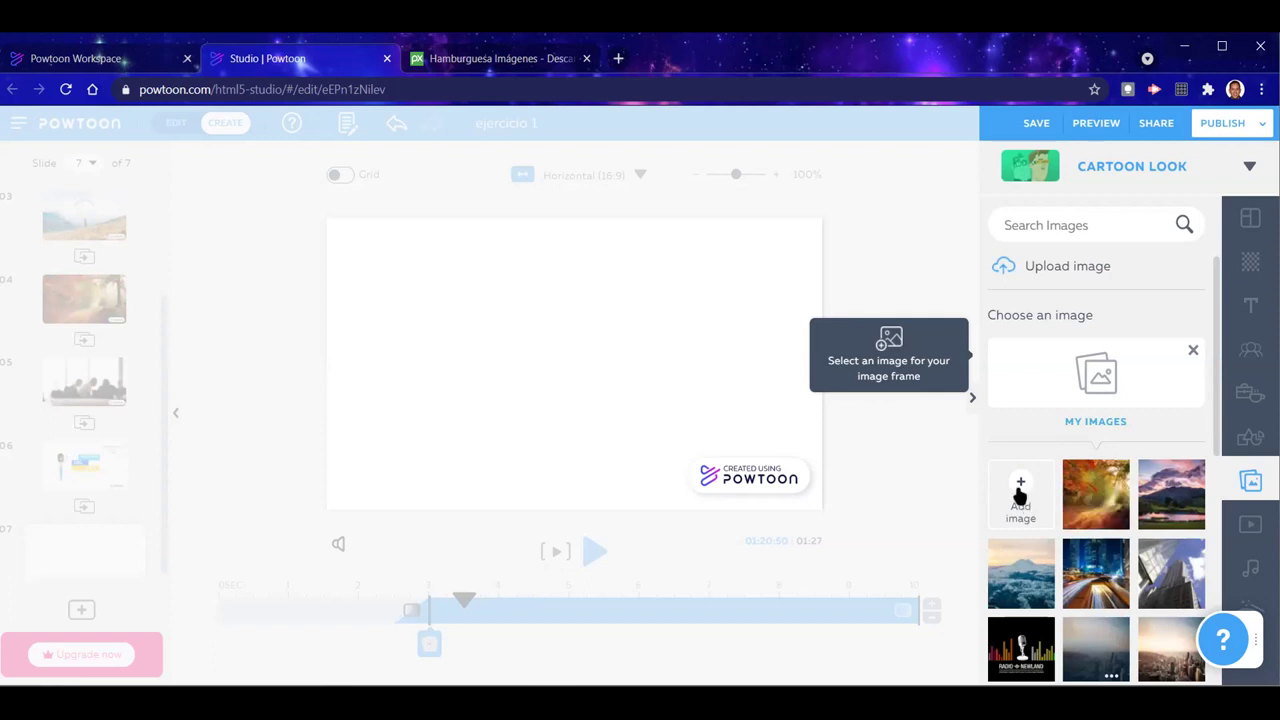
{"action": "left_click", "coordinate": [1052, 495]}
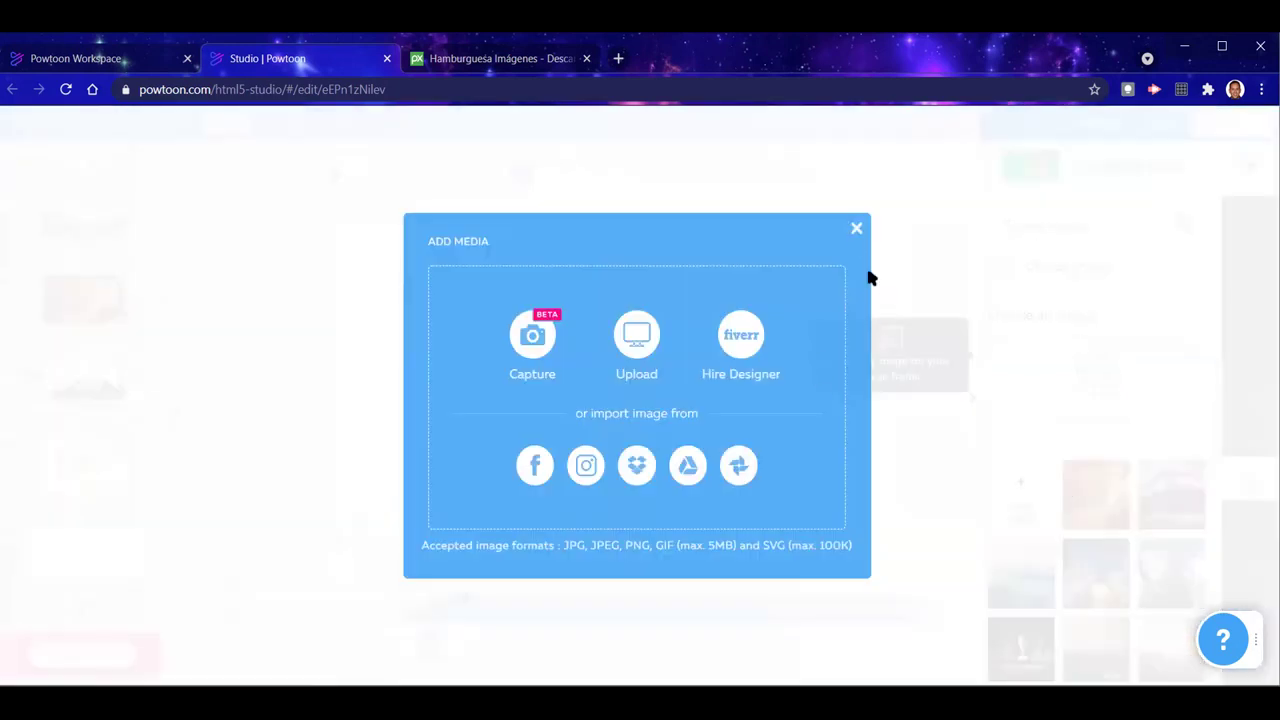
{"action": "left_click", "coordinate": [1173, 397]}
{"action": "scroll", "coordinate": [1135, 535], "scroll_direction": "down", "scroll_amount": 5}
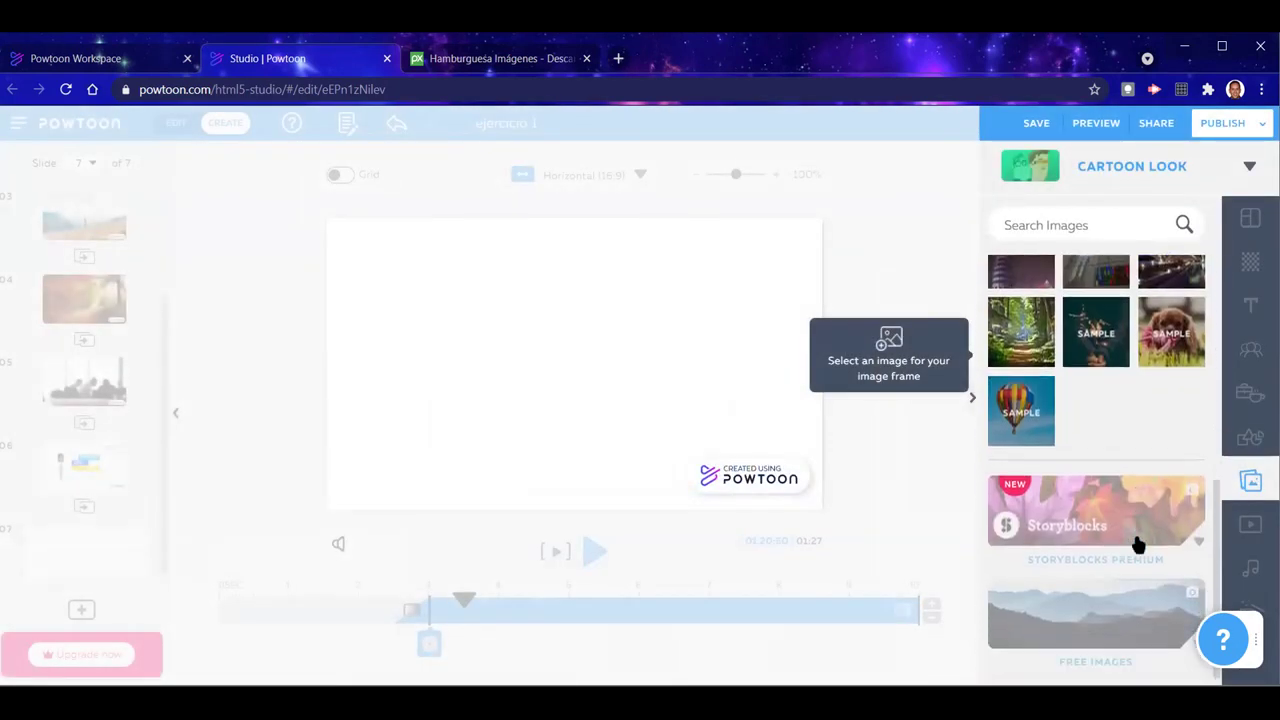
{"action": "scroll", "coordinate": [1148, 541], "scroll_direction": "up", "scroll_amount": 2}
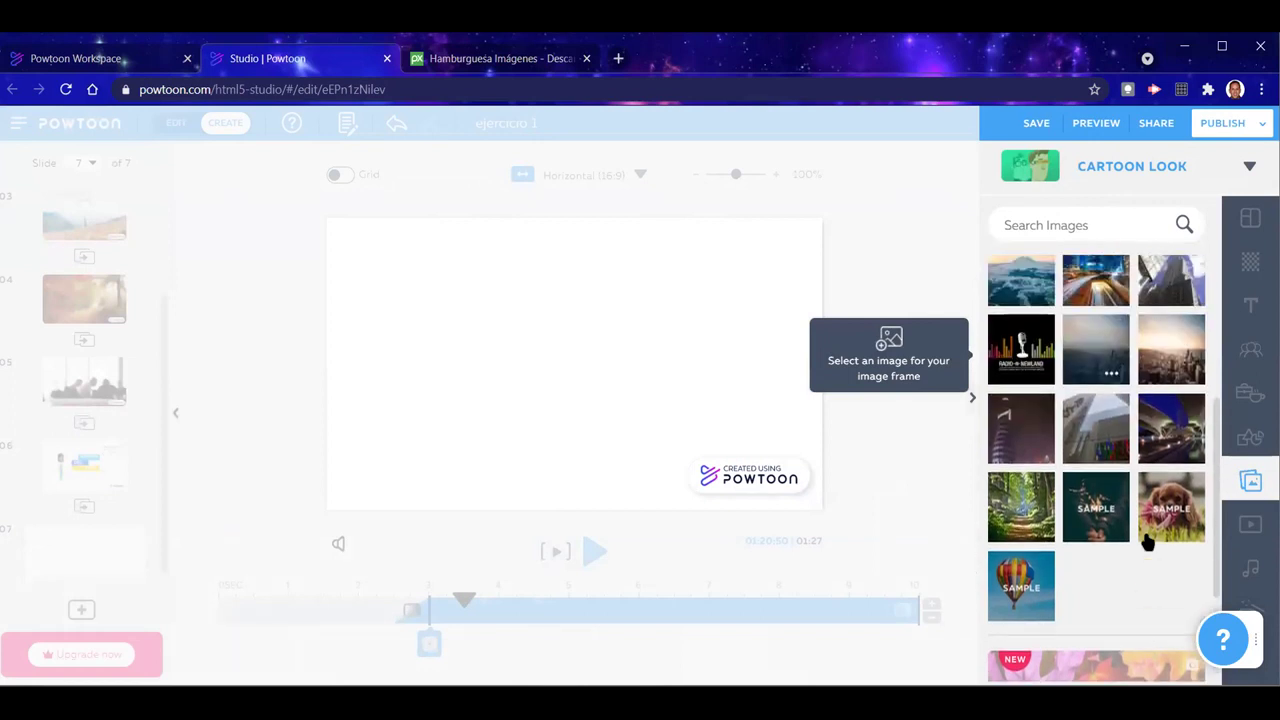
{"action": "scroll", "coordinate": [1148, 541], "scroll_direction": "up", "scroll_amount": 3}
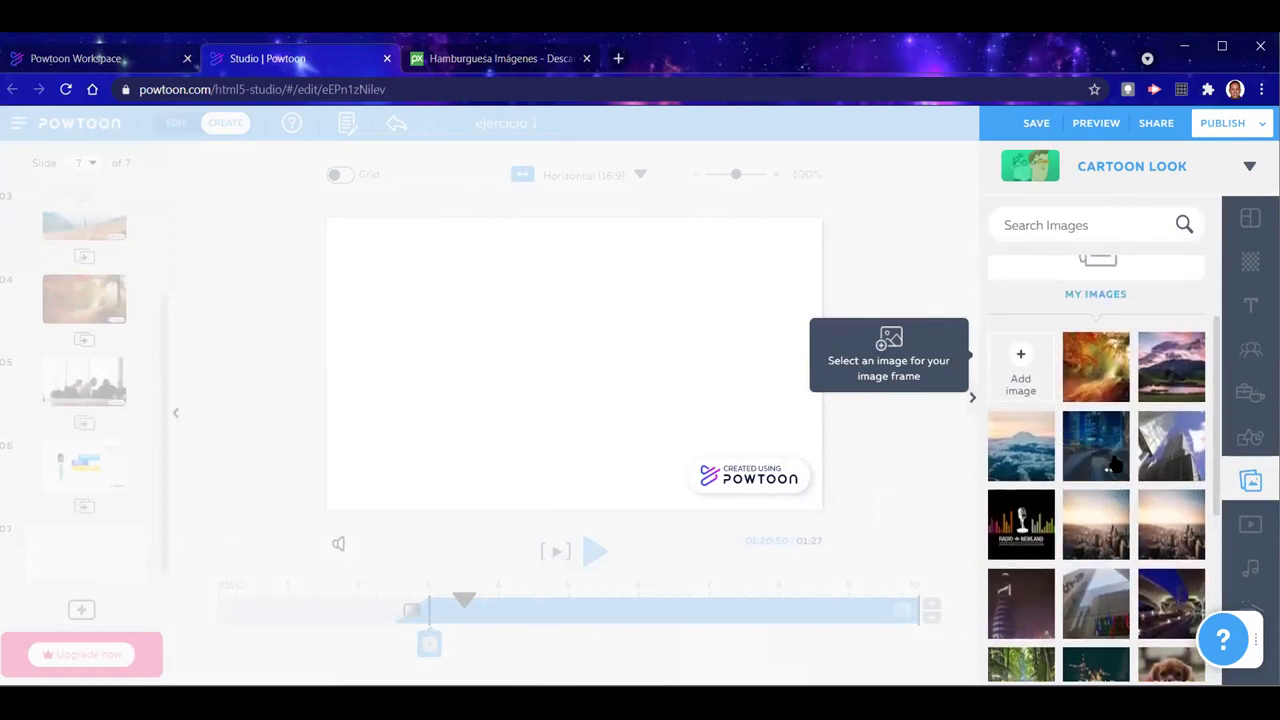
{"action": "mouse_move", "coordinate": [1110, 465]}
{"action": "left_click", "coordinate": [888, 458]}
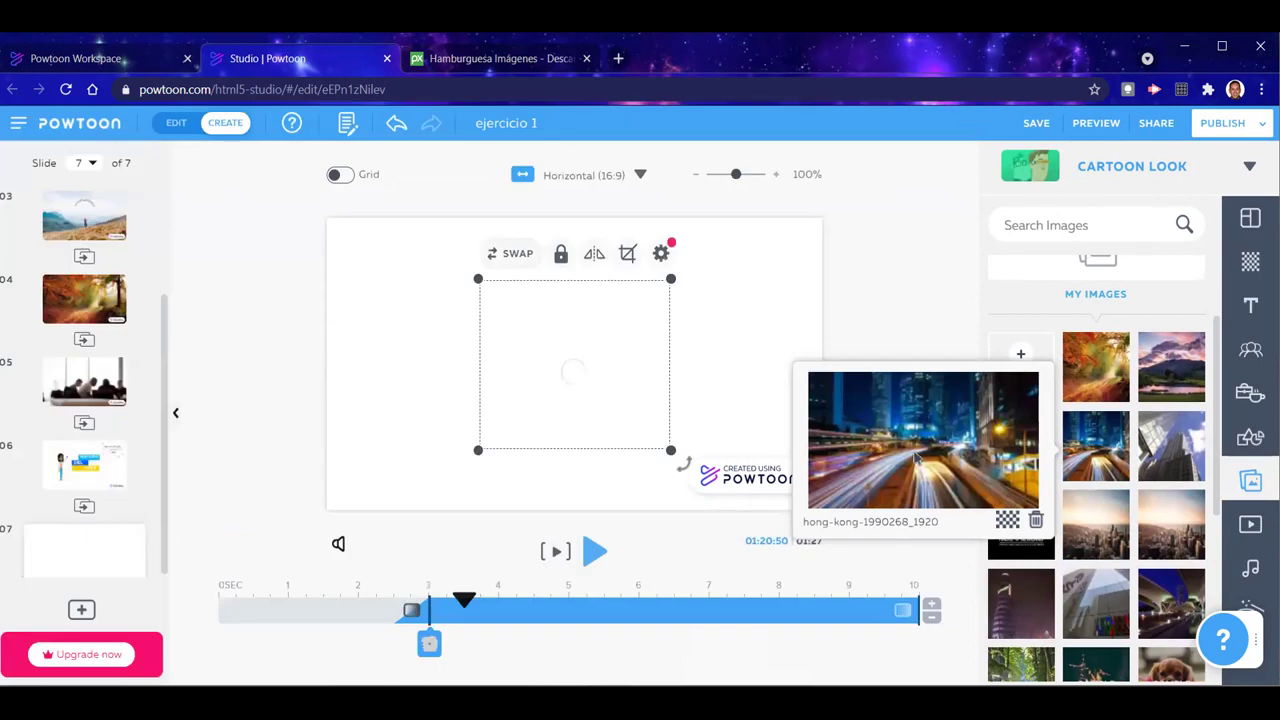
Move the brush-stroke picture to the upper-left part of slide 7 and deselect it
{"action": "left_click", "coordinate": [689, 365]}
{"action": "left_click_drag", "start_coordinate": [567, 370], "coordinate": [454, 350]}
{"action": "left_click", "coordinate": [609, 368]}
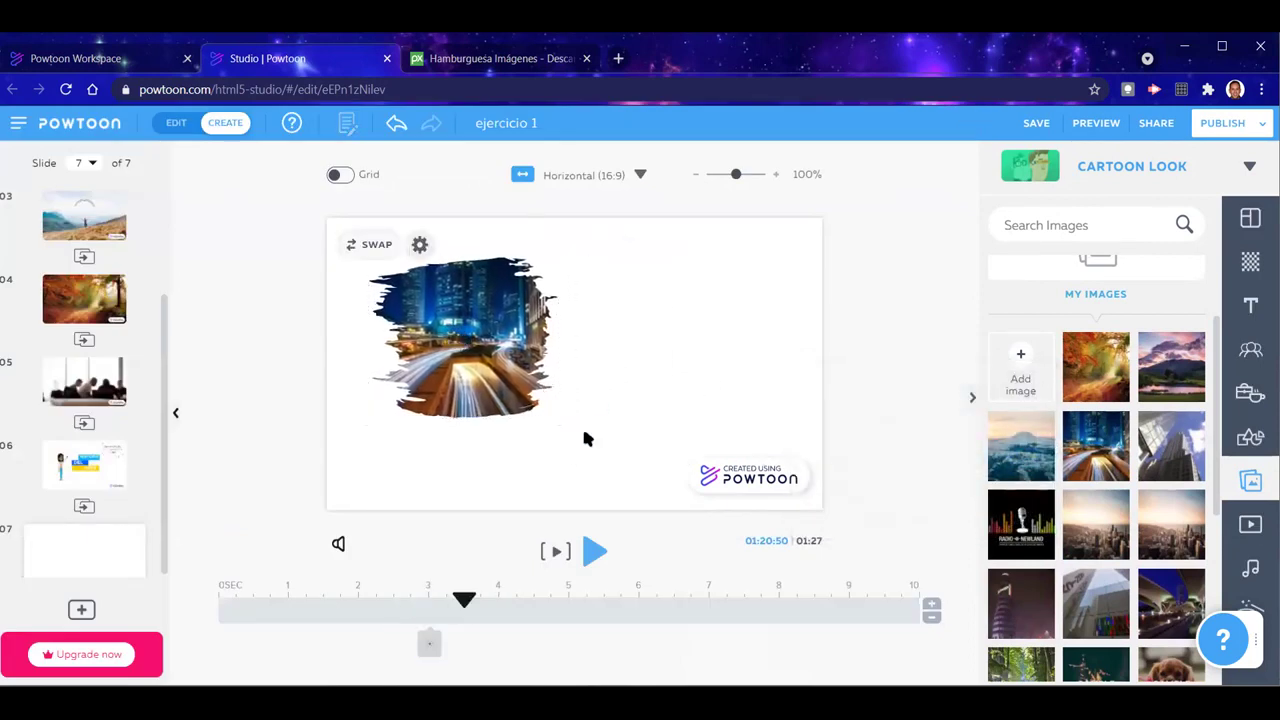
{"action": "left_click", "coordinate": [487, 342]}
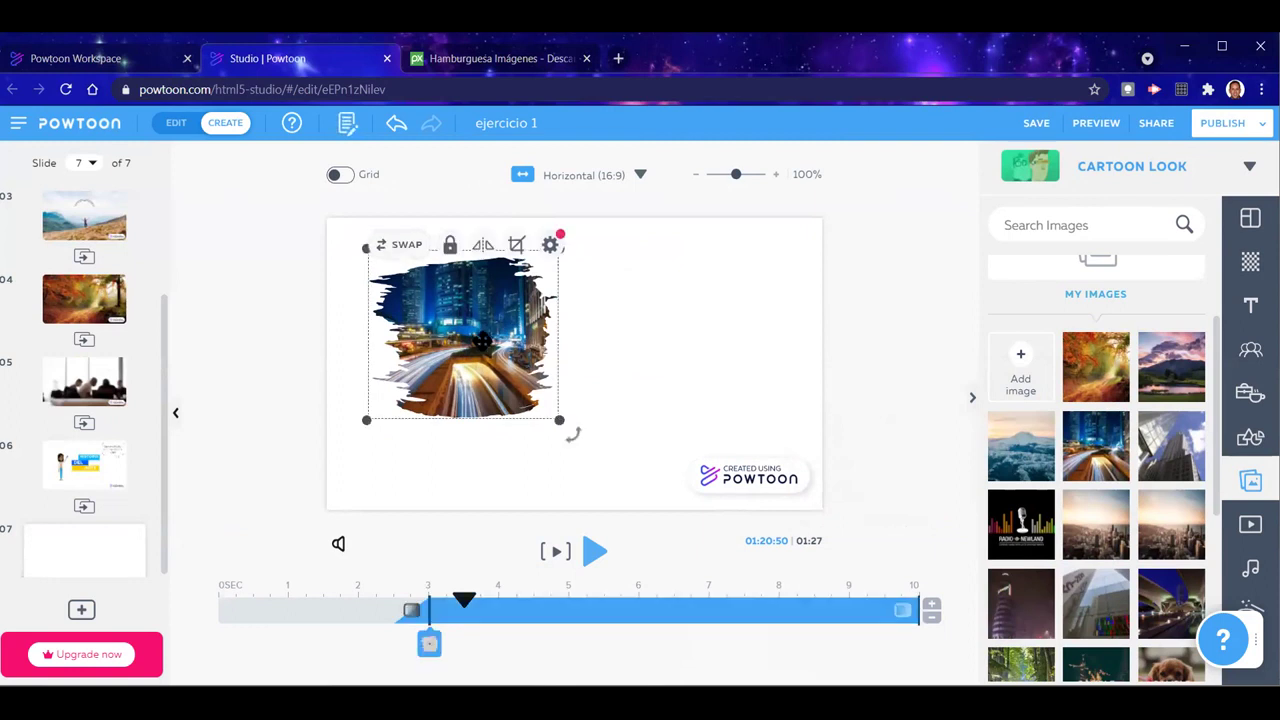
{"action": "left_click", "coordinate": [704, 350]}
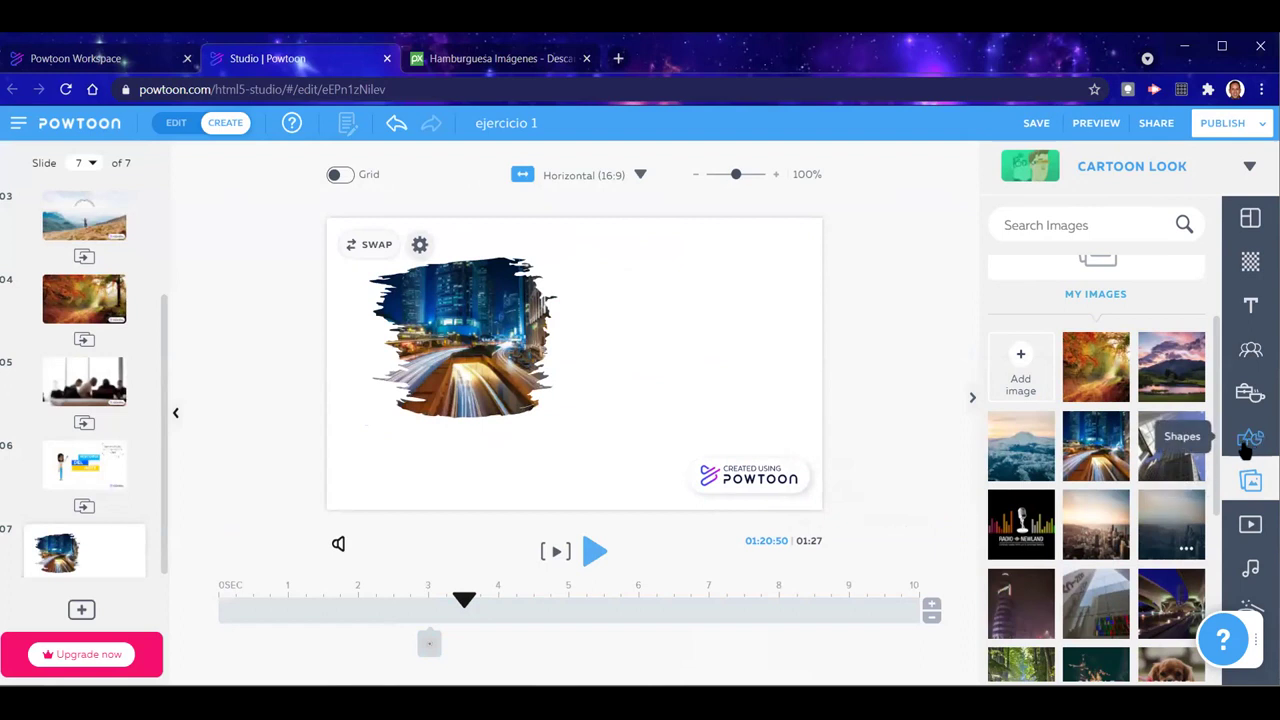
Try the solid black triangle pattern from the Slide Overlays shapes on slide 7, and delete it again
{"action": "left_click", "coordinate": [1252, 440]}
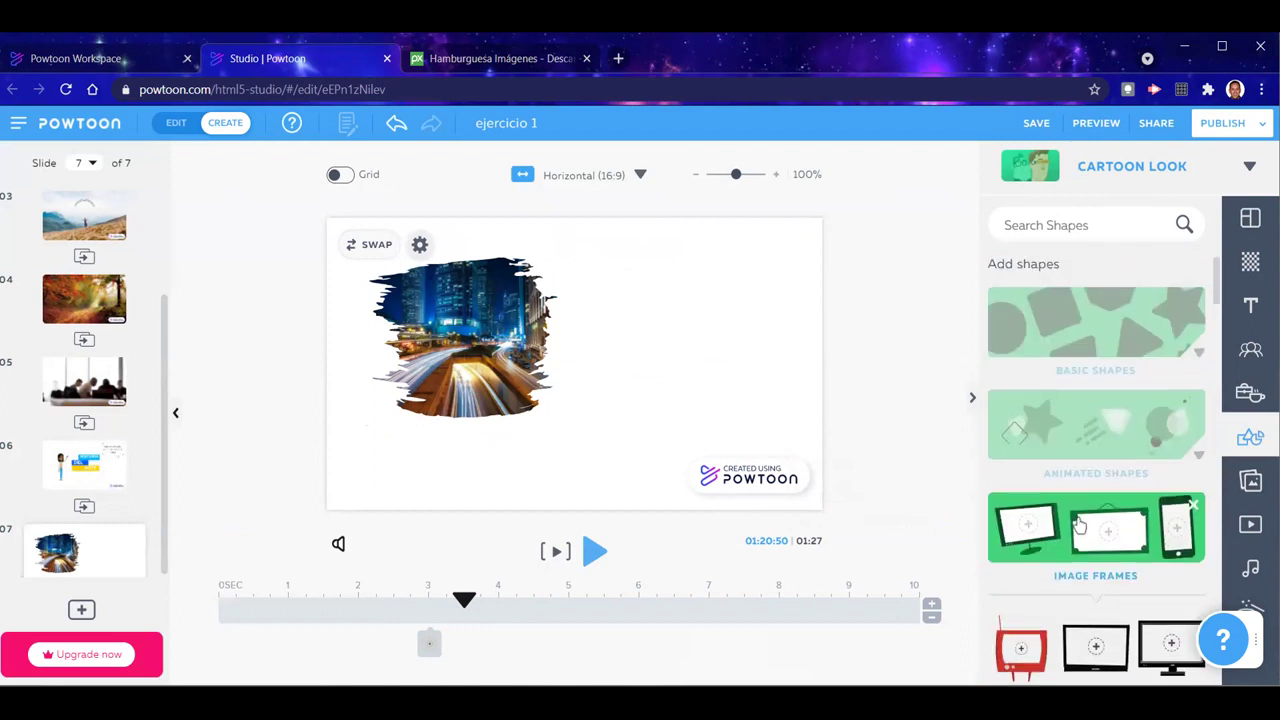
{"action": "scroll", "coordinate": [1085, 520], "scroll_direction": "down", "scroll_amount": 3}
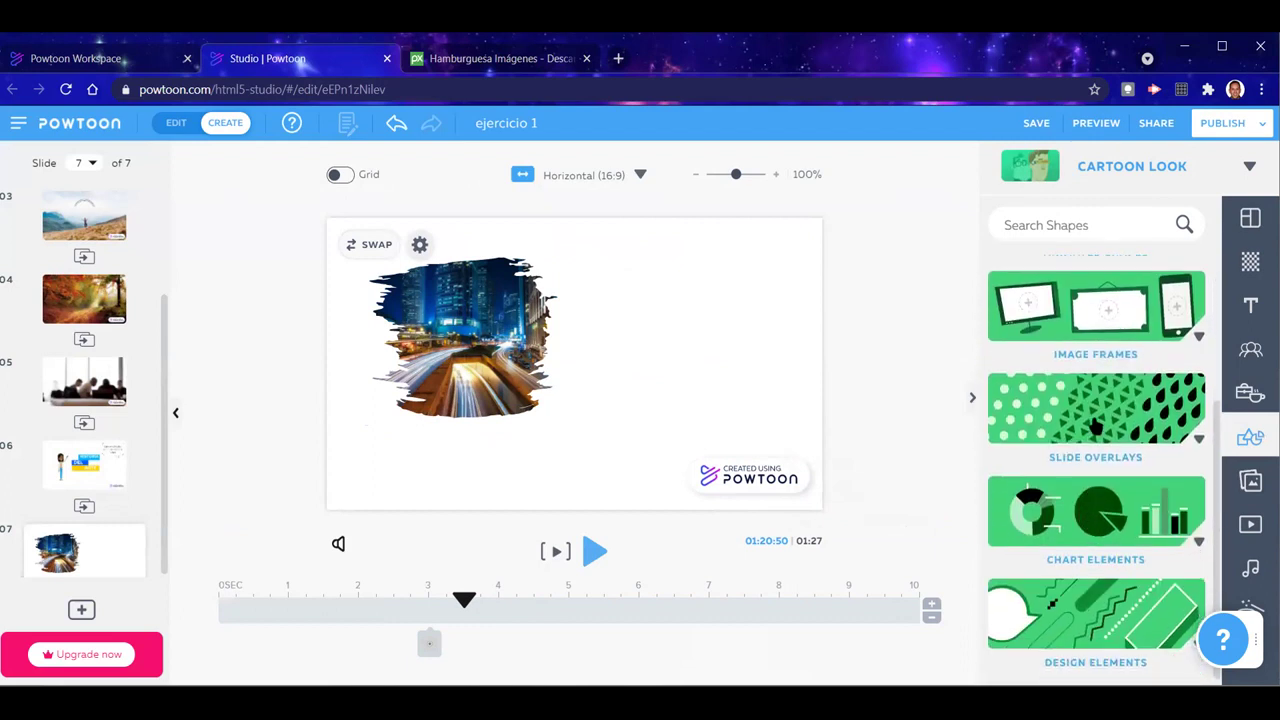
{"action": "left_click", "coordinate": [1095, 425]}
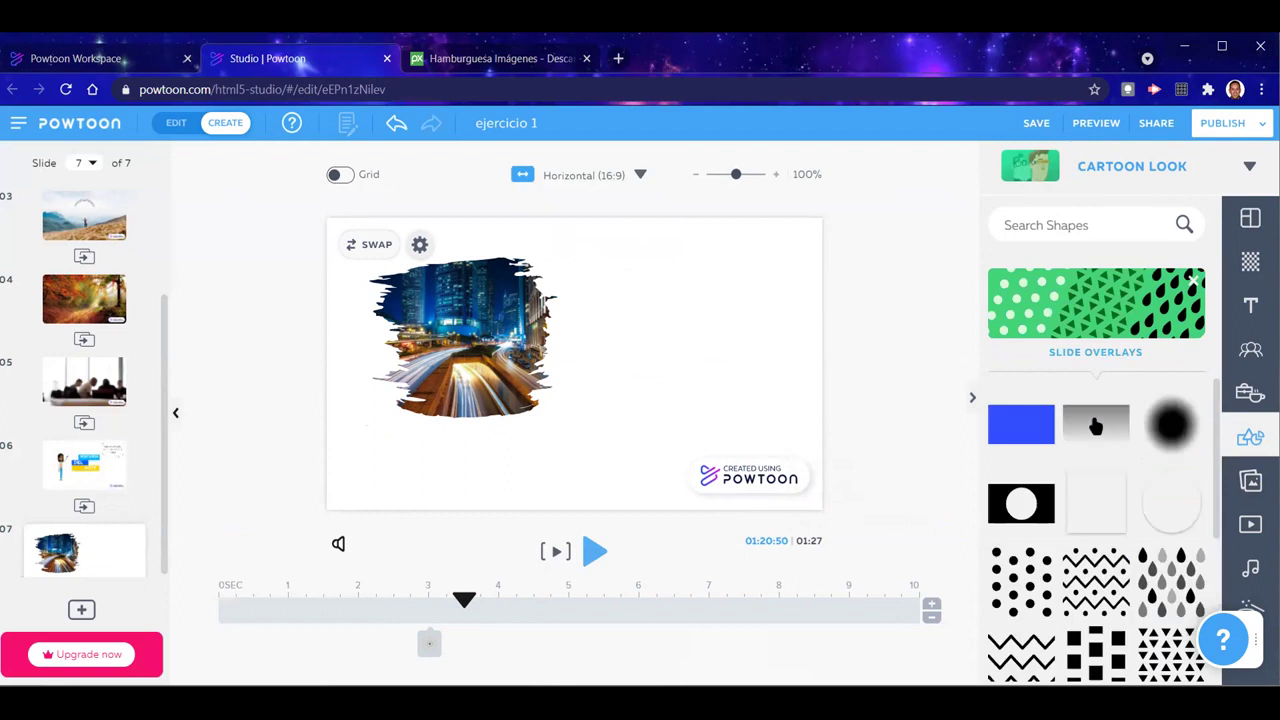
{"action": "scroll", "coordinate": [1165, 450], "scroll_direction": "down", "scroll_amount": 1}
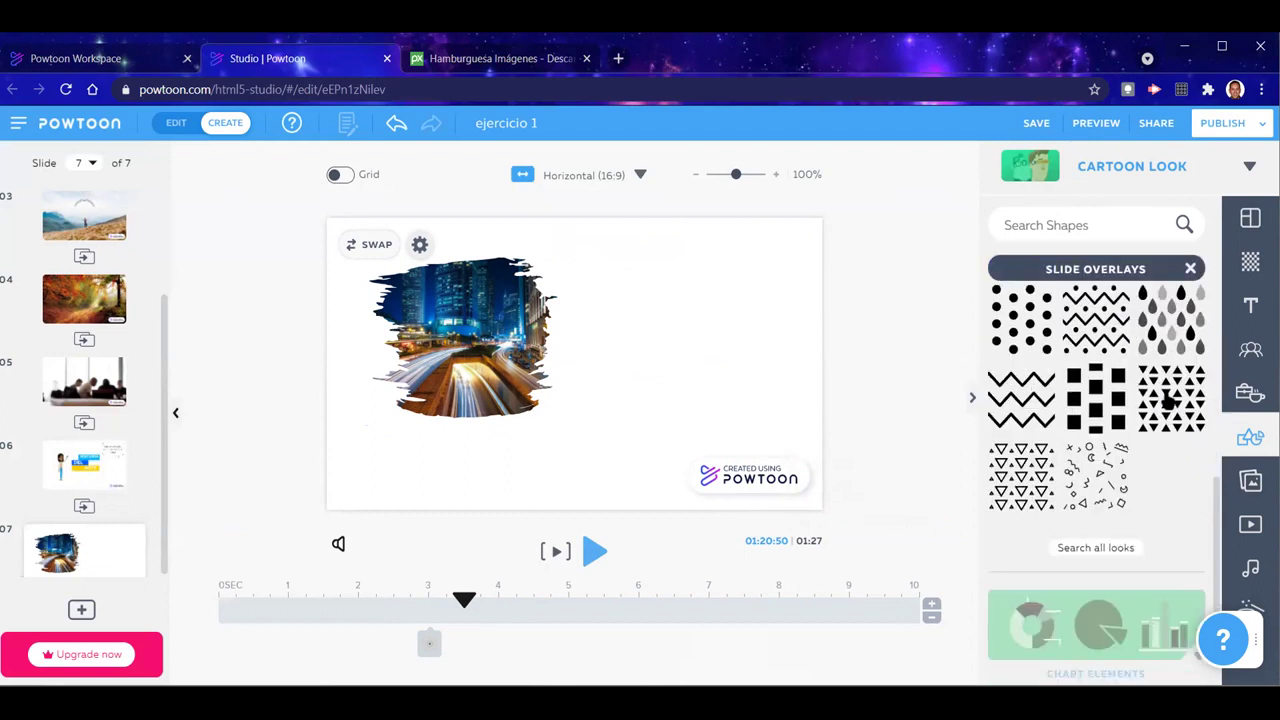
{"action": "left_click", "coordinate": [1168, 400]}
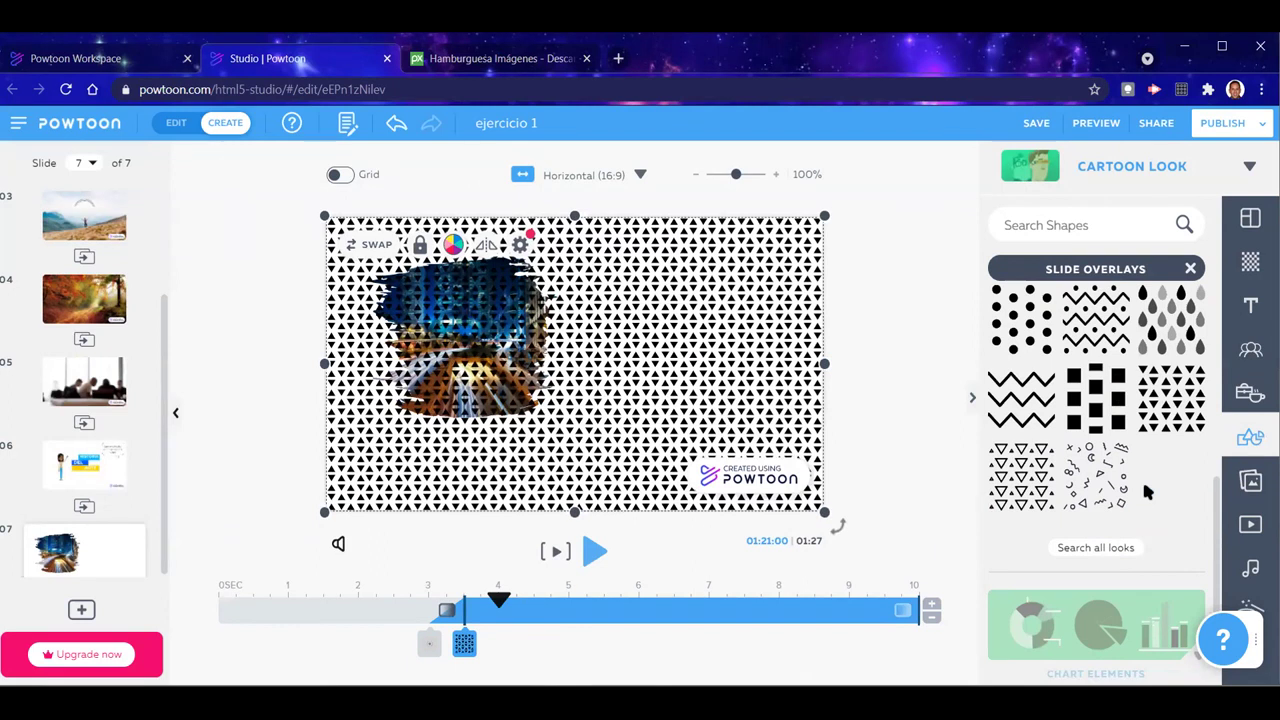
{"action": "key", "text": "Delete"}
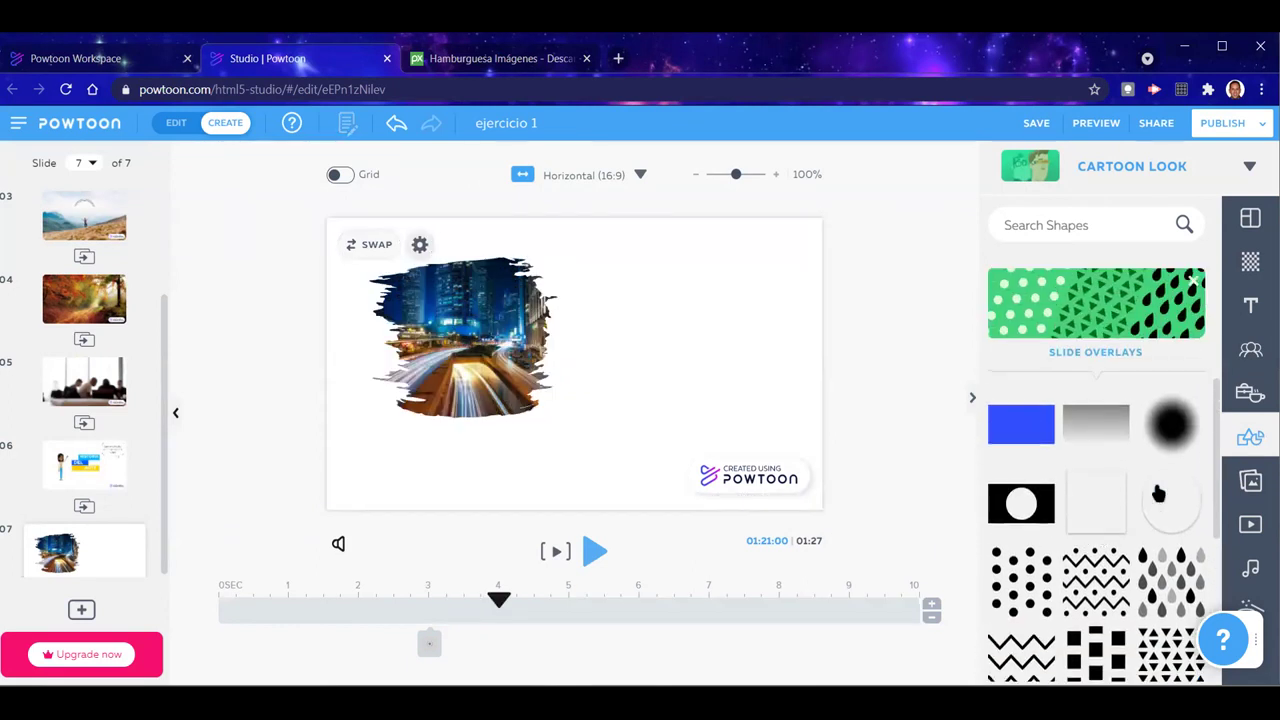
{"action": "left_click", "coordinate": [1081, 343]}
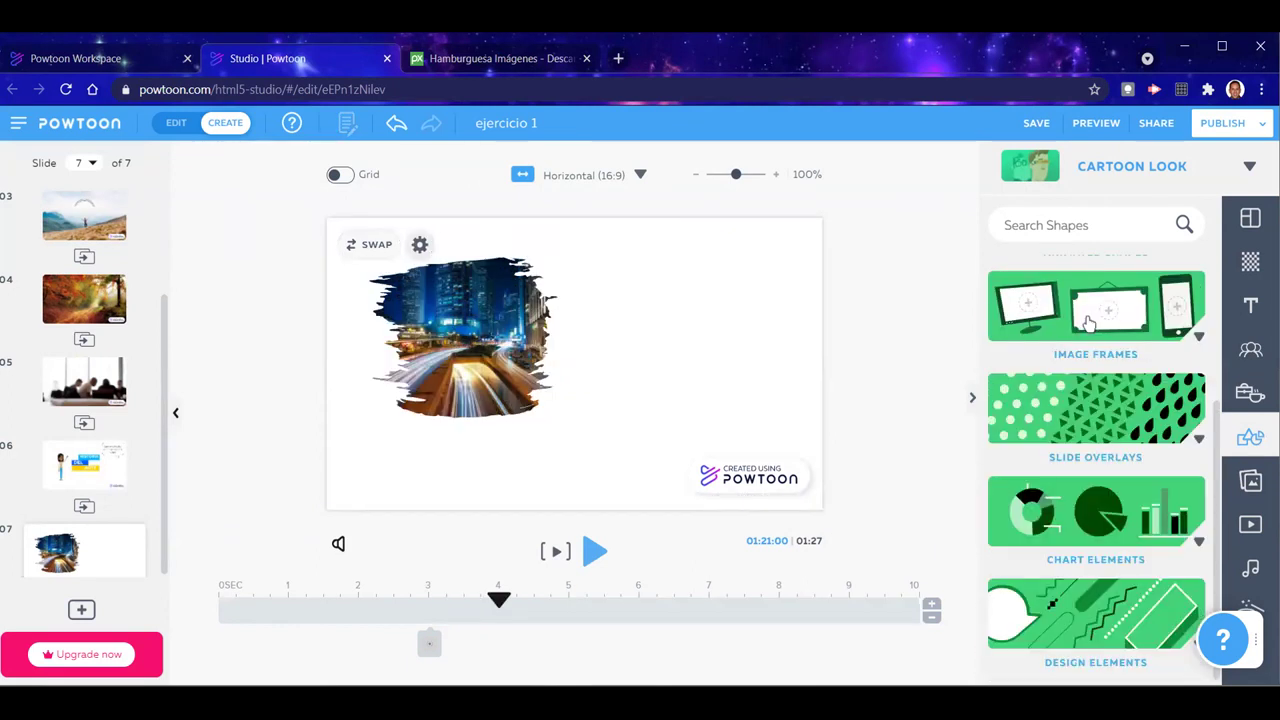
Add the flat two-colour pie from Chart Elements beside the city picture and open its variations
{"action": "left_click", "coordinate": [1110, 525]}
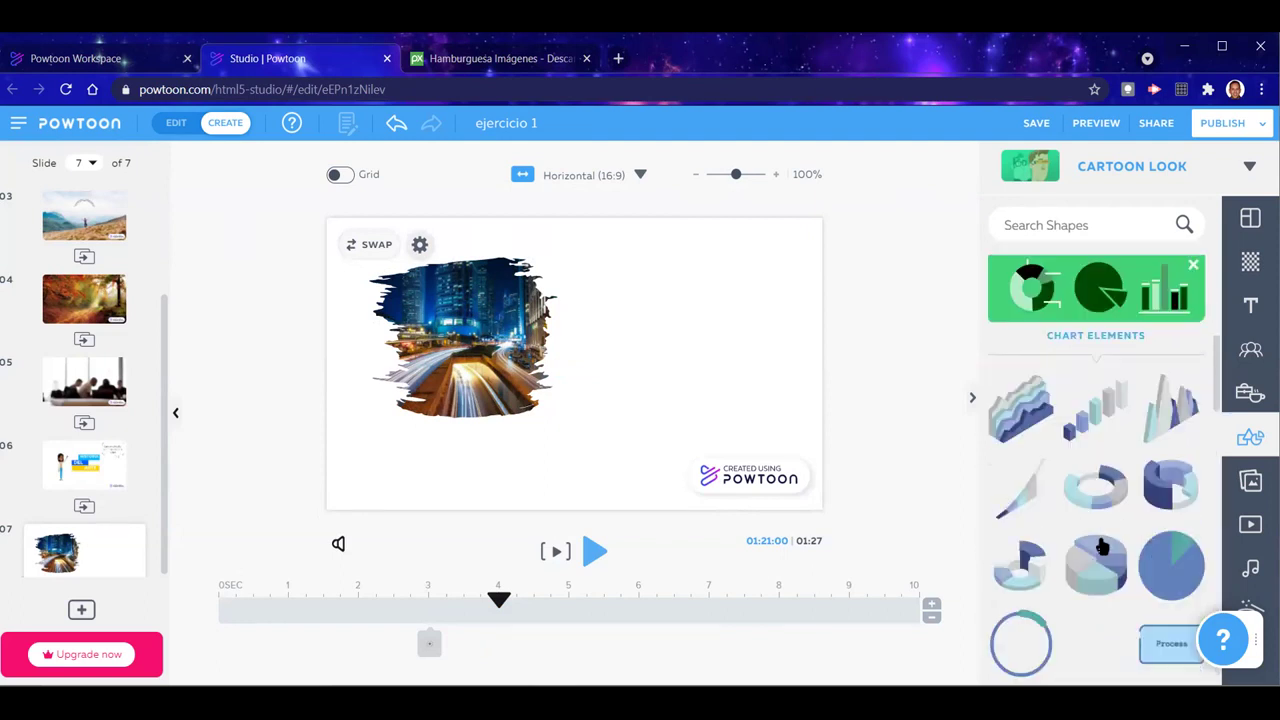
{"action": "left_click", "coordinate": [1170, 437]}
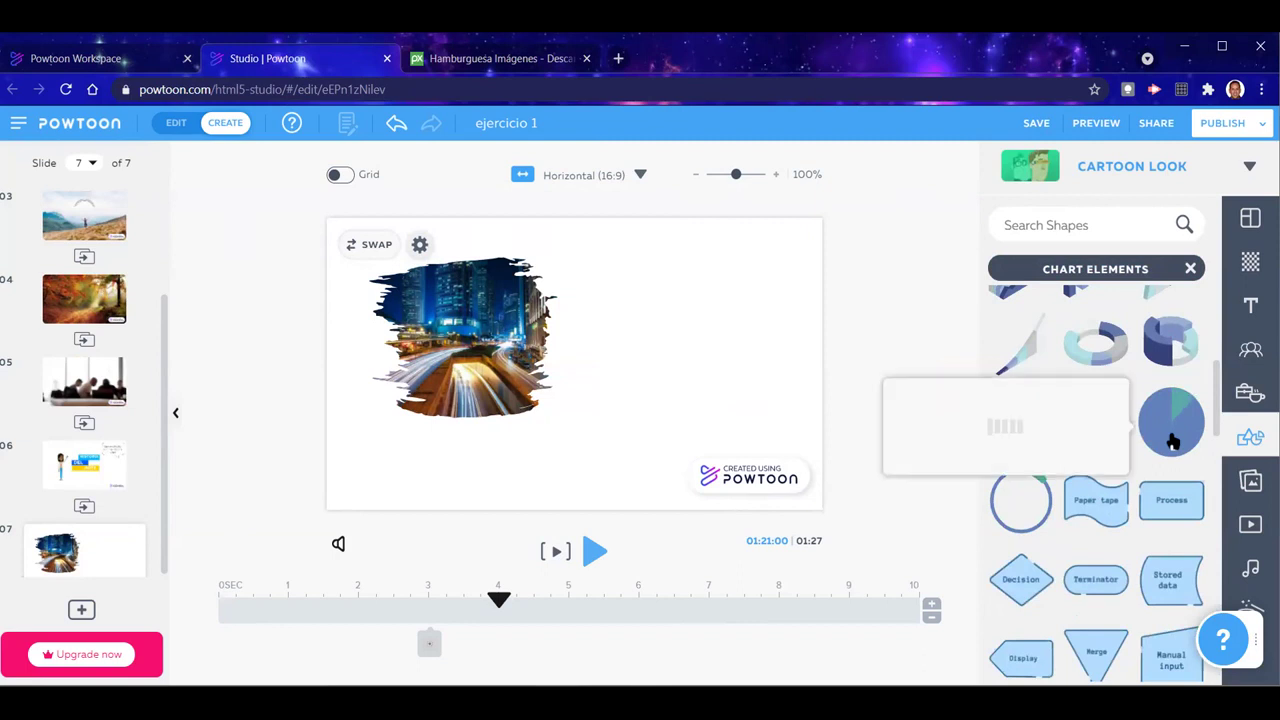
{"action": "left_click_drag", "start_coordinate": [610, 383], "coordinate": [720, 380]}
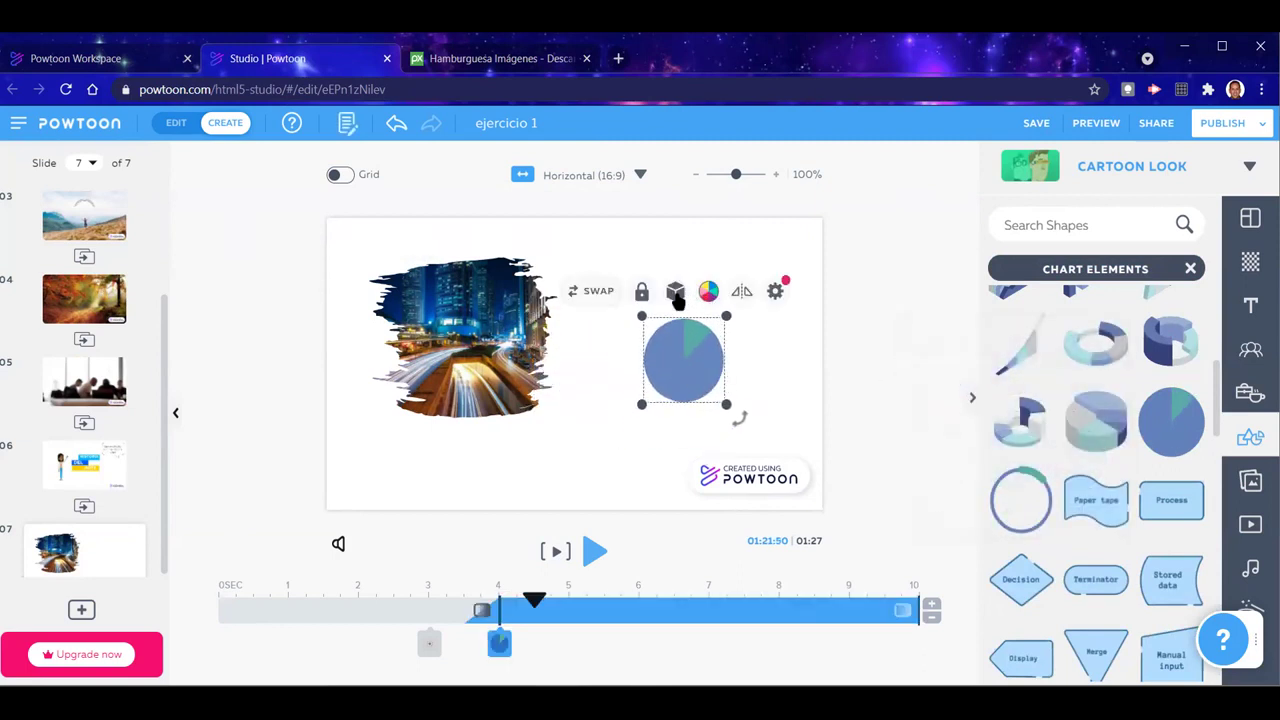
{"action": "left_click", "coordinate": [676, 294]}
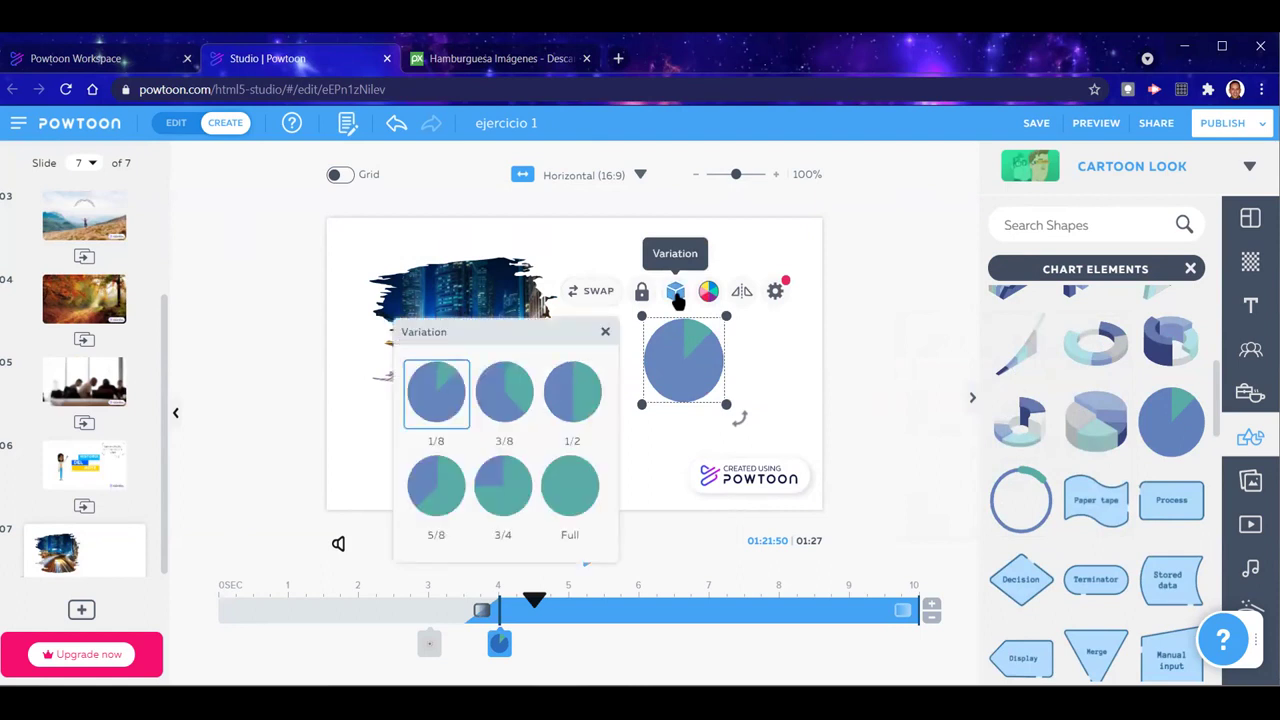
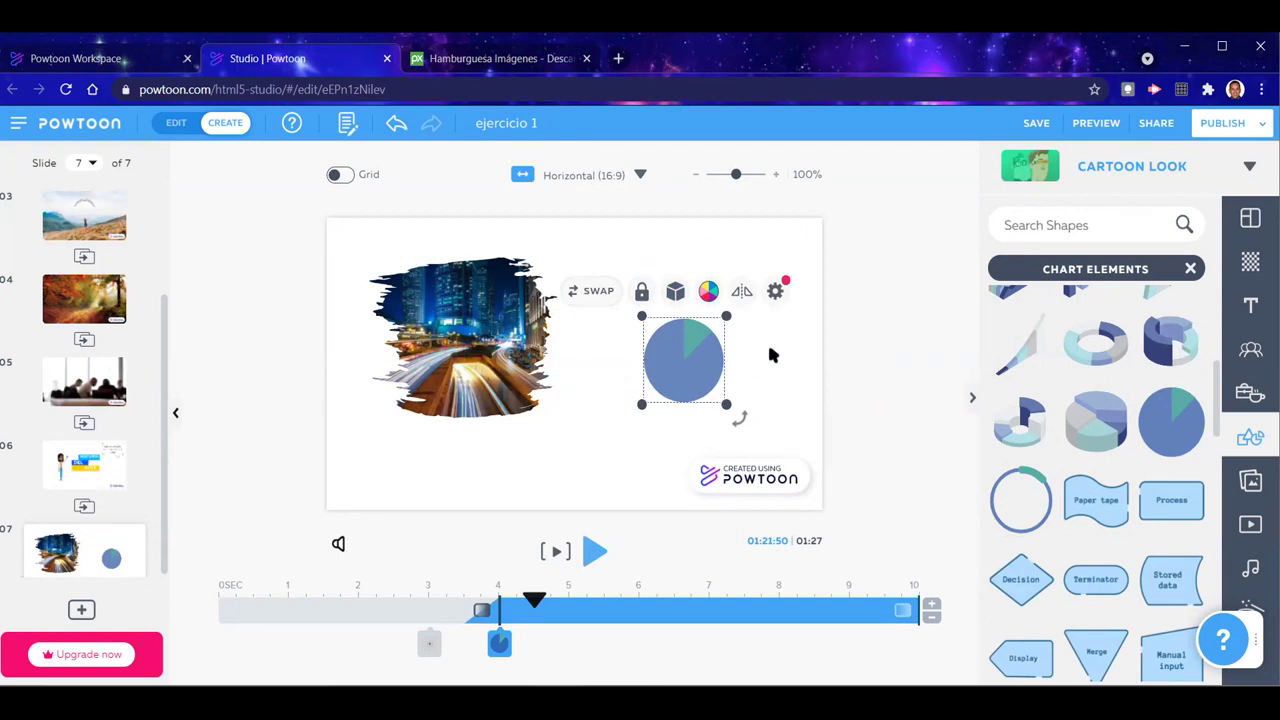
Delete the pie chart from slide 7 and close the Chart Elements set
{"action": "key", "text": "Delete"}
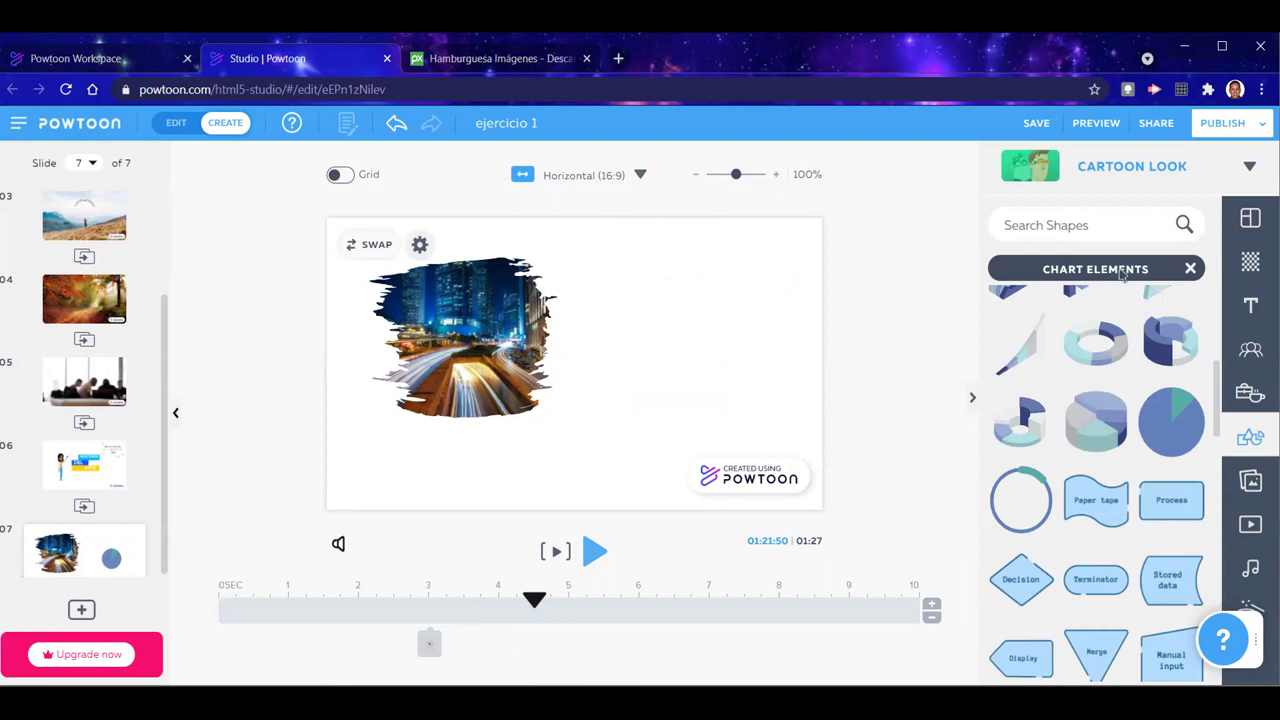
{"action": "left_click", "coordinate": [1190, 270]}
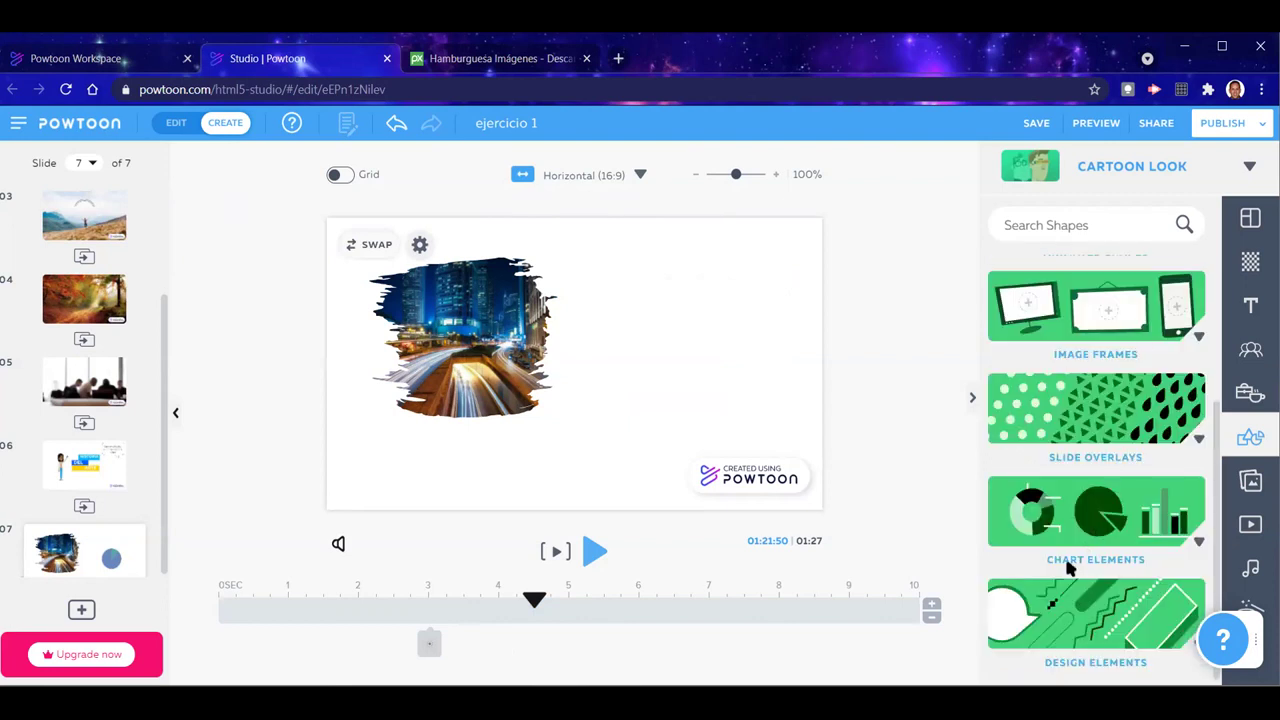
Add the round blue badge with a red ribbon from Design Elements to the right half of slide 7
{"action": "scroll", "coordinate": [1103, 619], "scroll_direction": "down", "scroll_amount": 1}
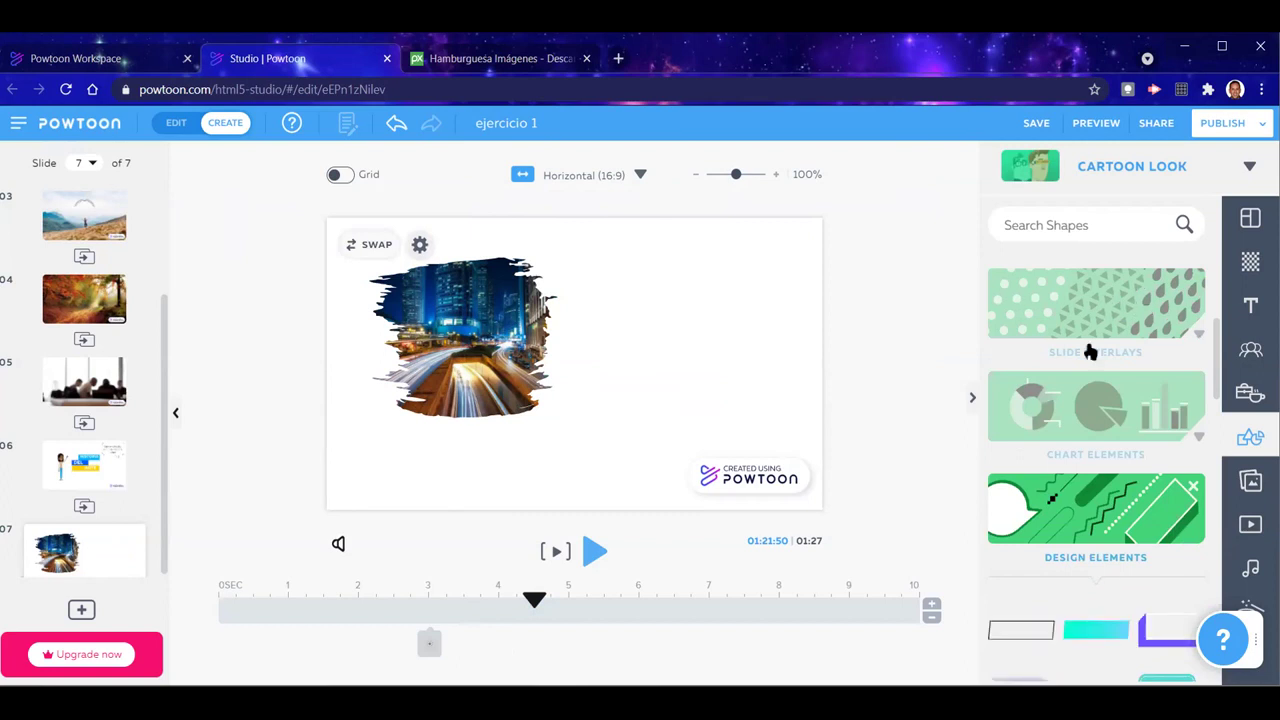
{"action": "left_click", "coordinate": [1092, 540]}
{"action": "scroll", "coordinate": [1092, 540], "scroll_direction": "down", "scroll_amount": 10}
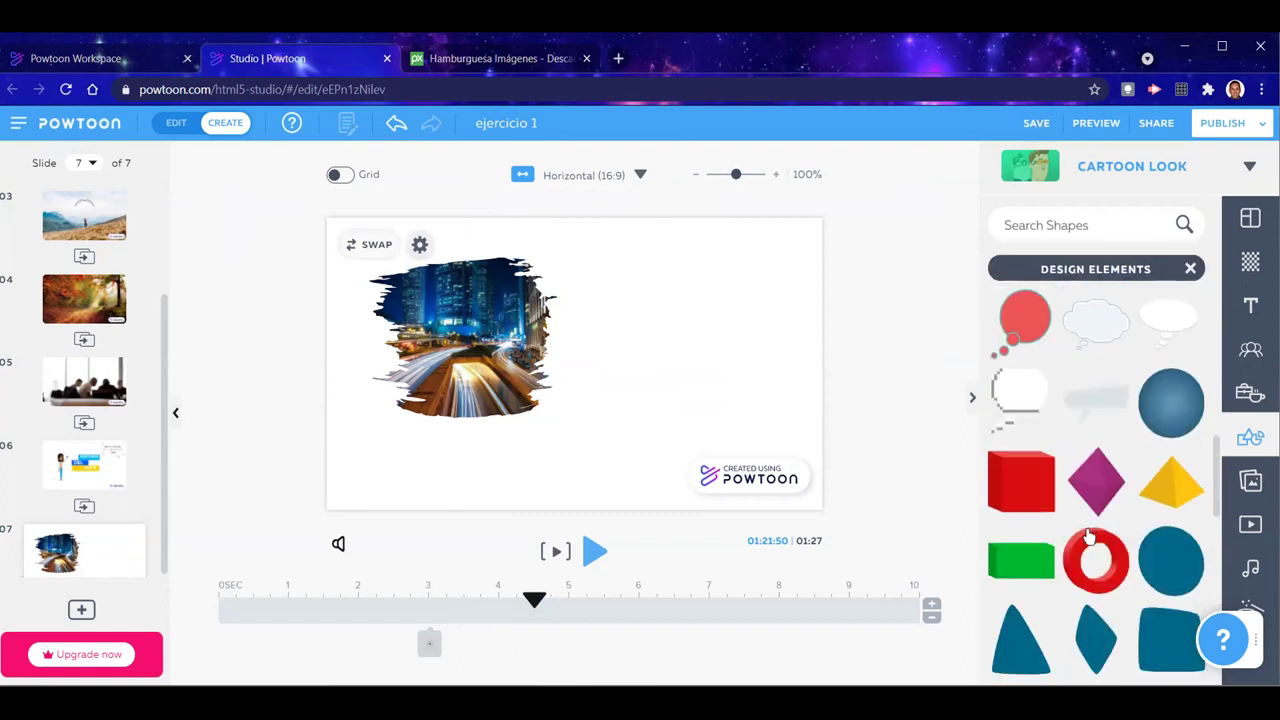
{"action": "scroll", "coordinate": [1090, 537], "scroll_direction": "down", "scroll_amount": 10}
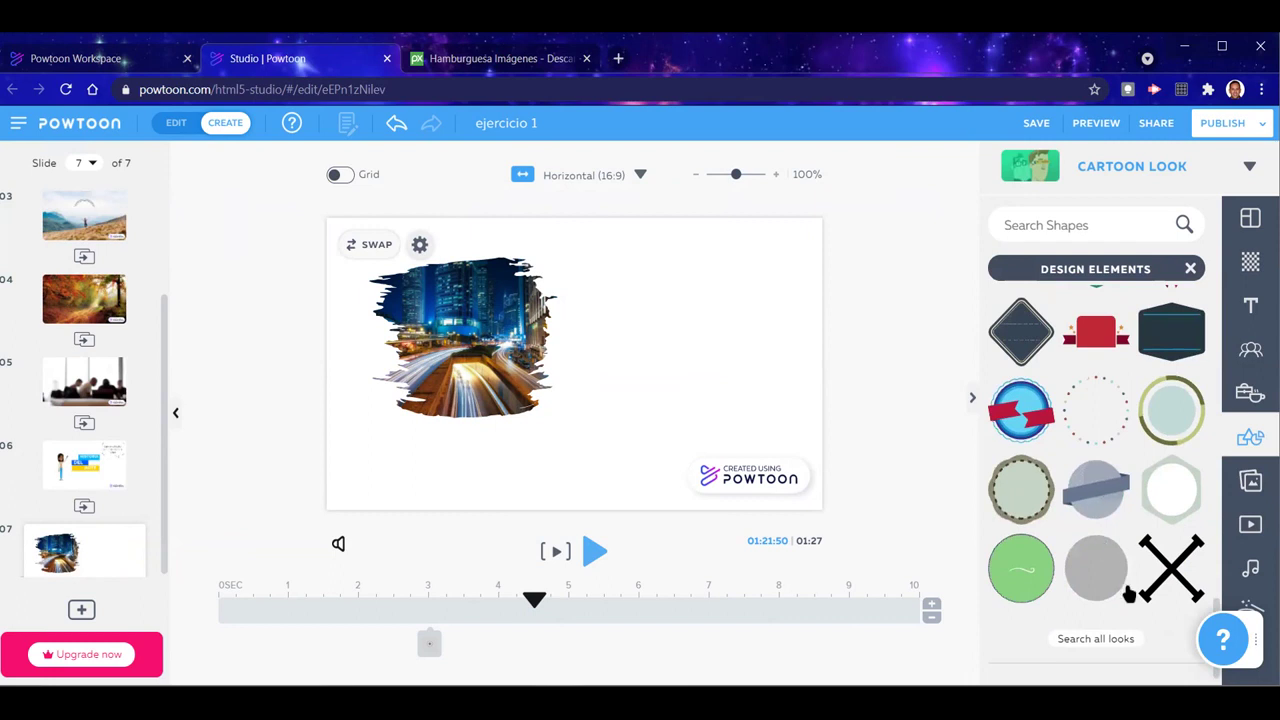
{"action": "left_click", "coordinate": [1025, 422]}
{"action": "left_click_drag", "start_coordinate": [580, 352], "coordinate": [645, 365]}
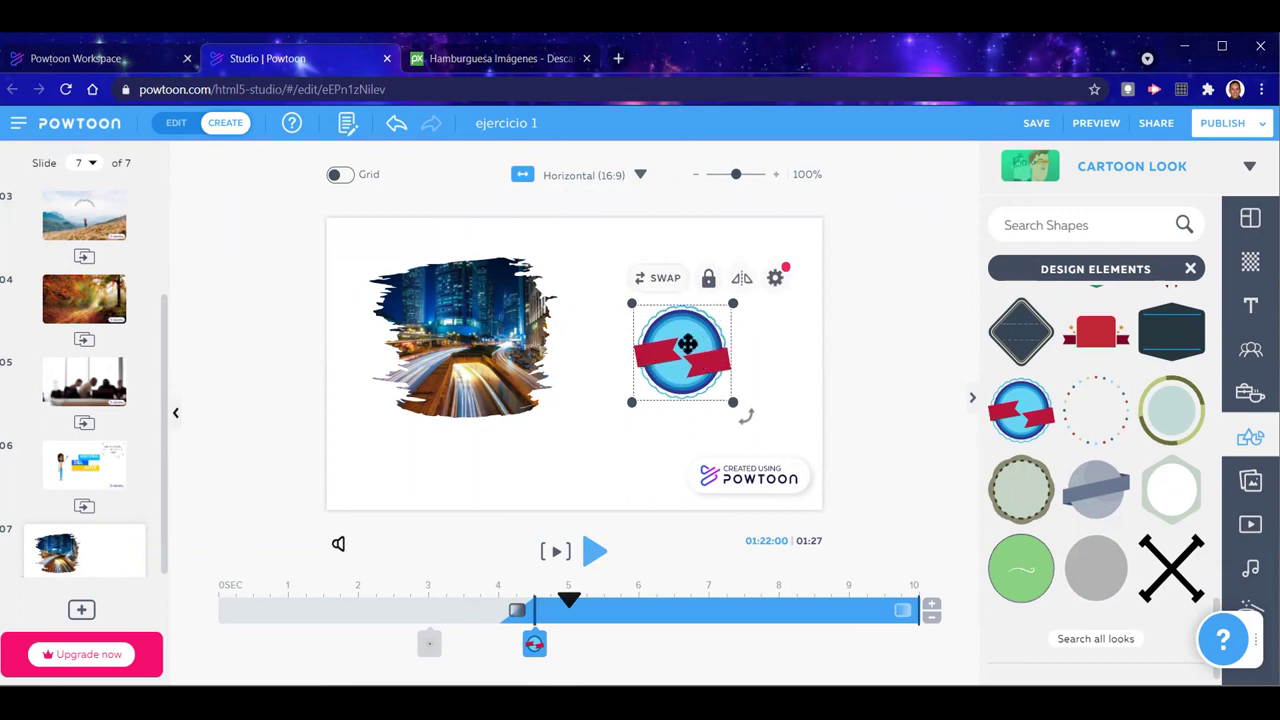
Enlarge the ribbon badge to nearly the height of the city picture and shift it up level with the picture
{"action": "left_click", "coordinate": [775, 278]}
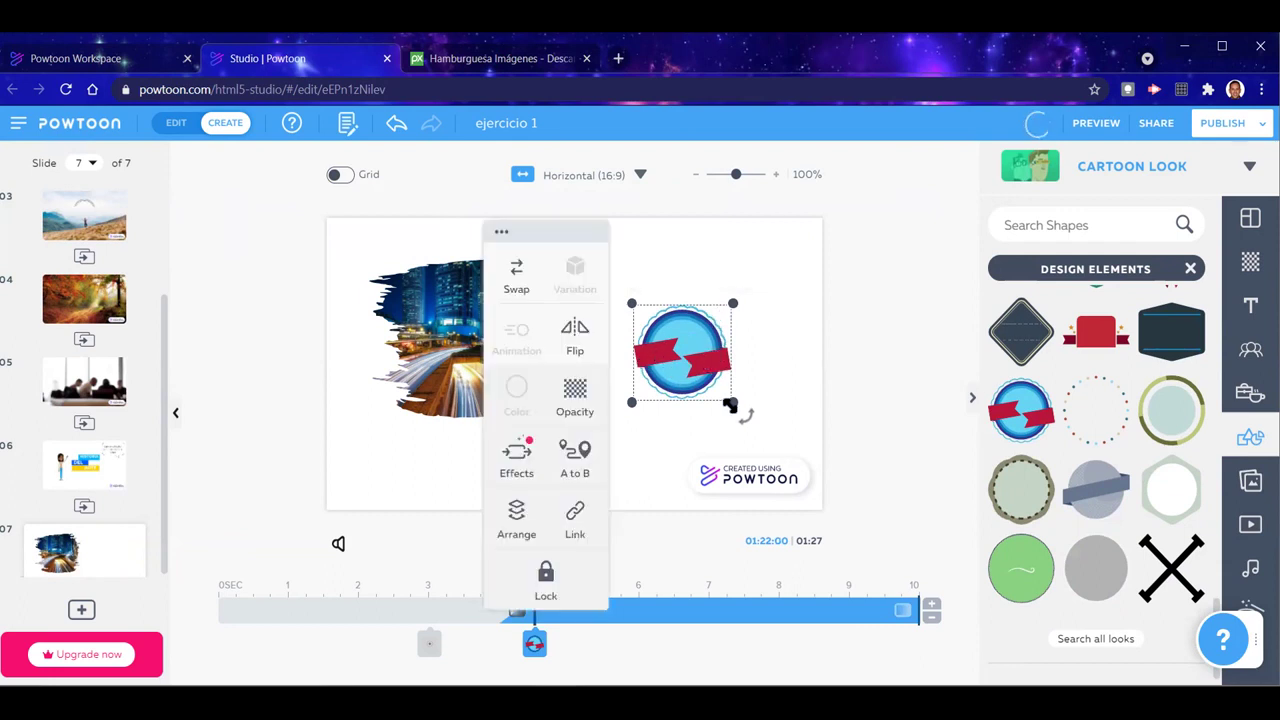
{"action": "left_click_drag", "start_coordinate": [730, 405], "coordinate": [786, 454]}
{"action": "left_click_drag", "start_coordinate": [697, 367], "coordinate": [687, 323]}
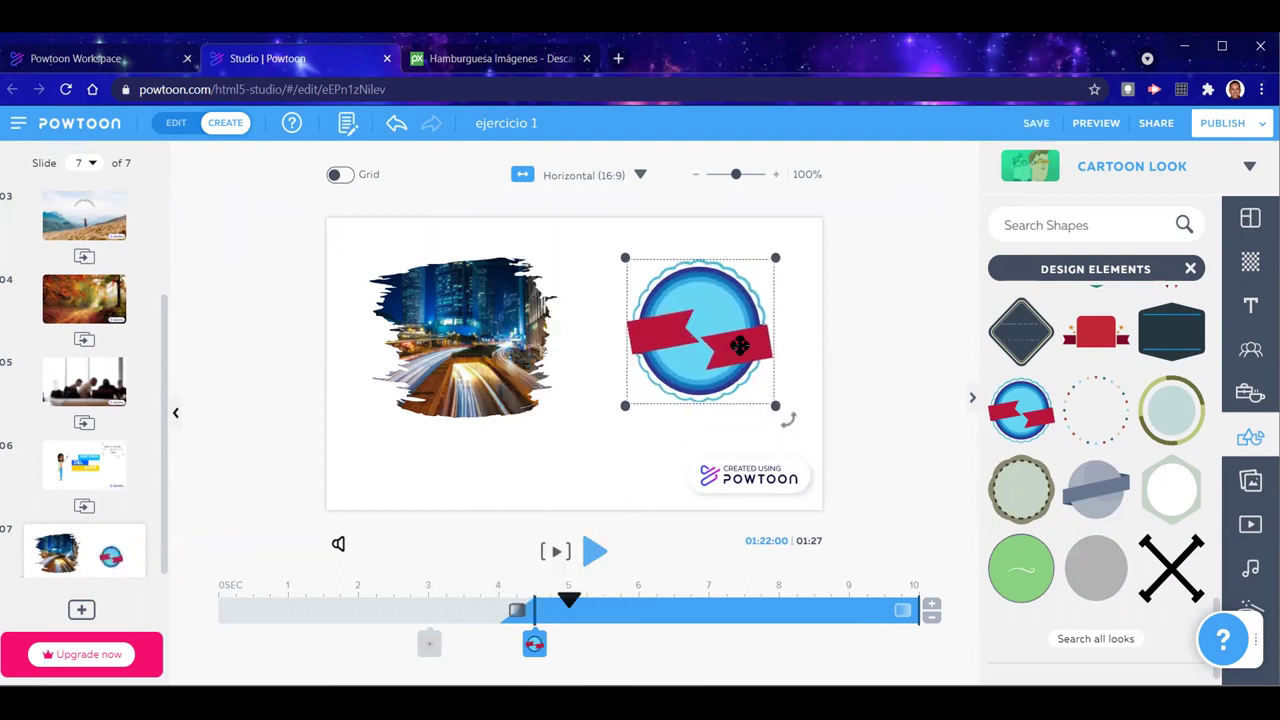
Add a body text box to slide 7 and replace its placeholder with "Exce"
{"action": "left_click", "coordinate": [1250, 305]}
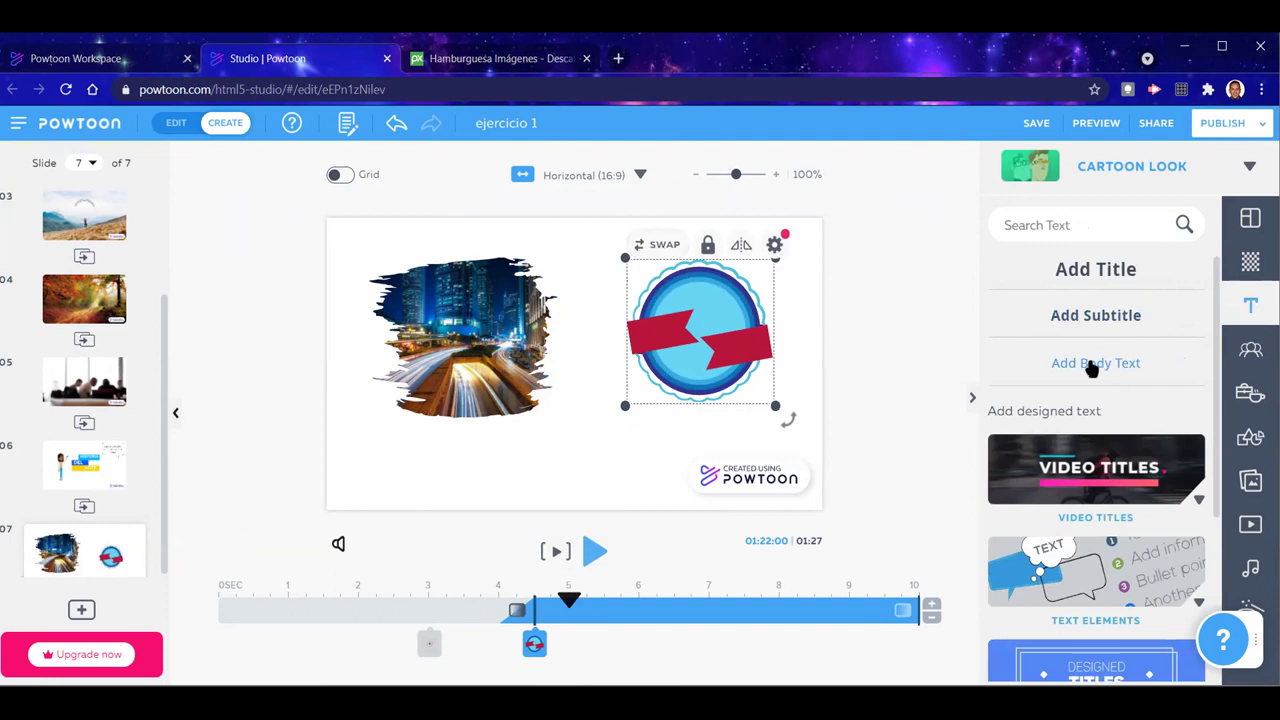
{"action": "left_click", "coordinate": [1092, 368]}
{"action": "double_click", "coordinate": [600, 364]}
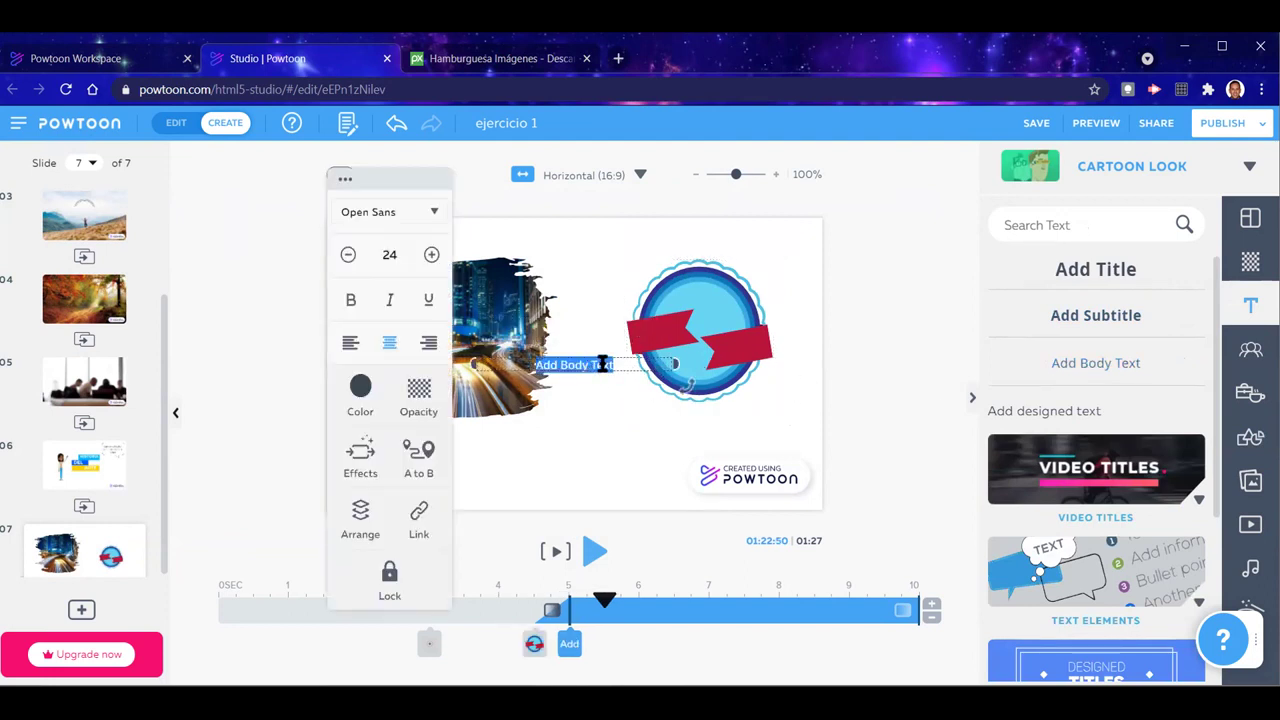
{"action": "type", "text": "Exc"}
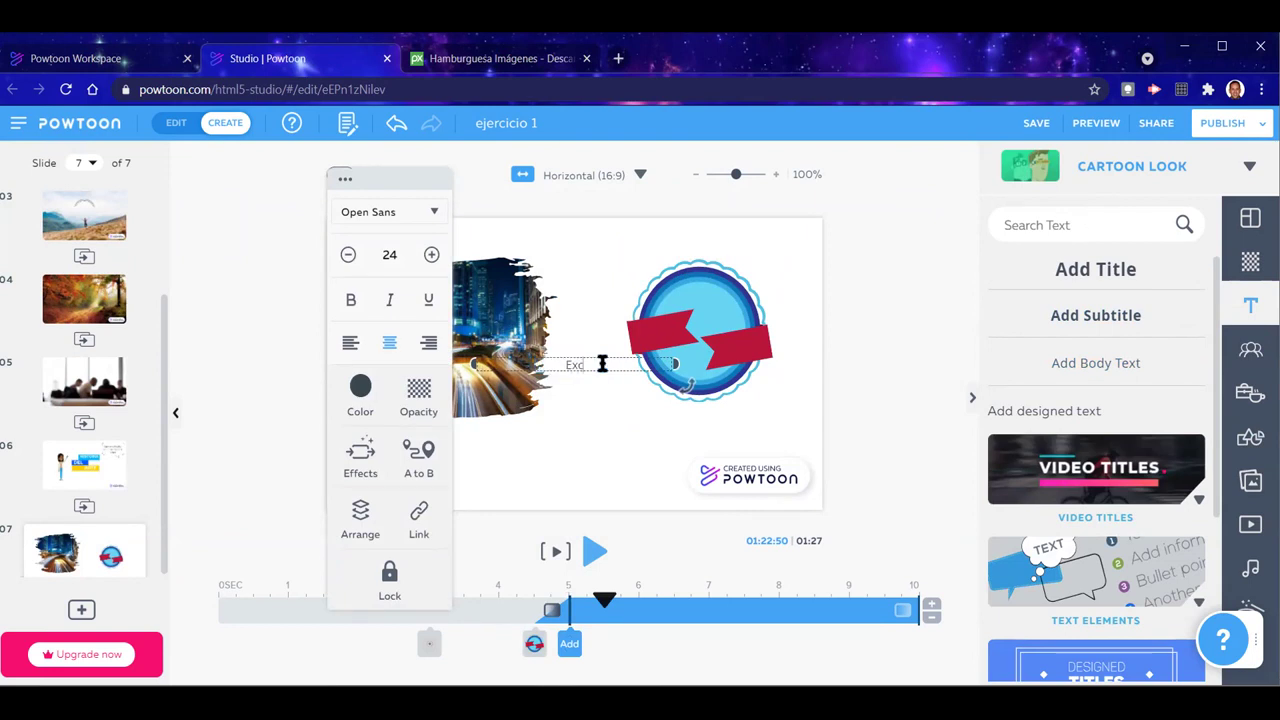
{"action": "type", "text": "e"}
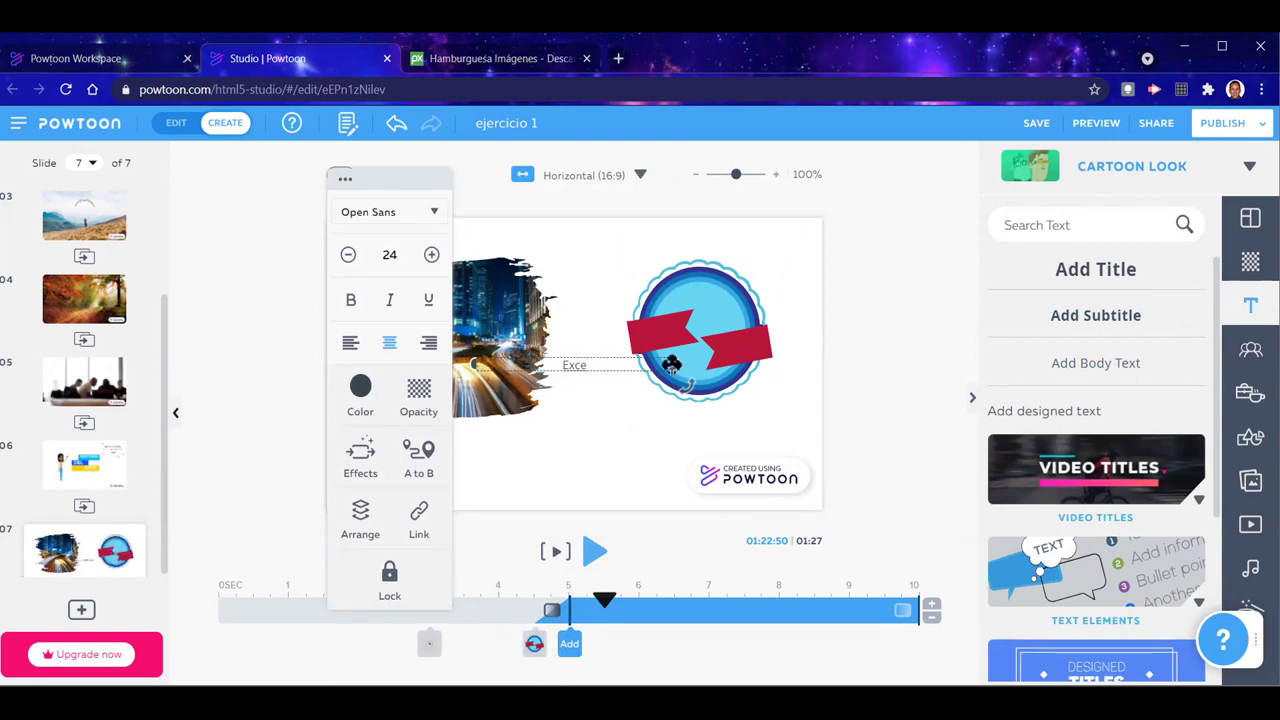
Narrow the "Exce" text box, tilt it to the ribbon's slope, and place it over the ribbon's left piece
{"action": "left_click", "coordinate": [635, 367]}
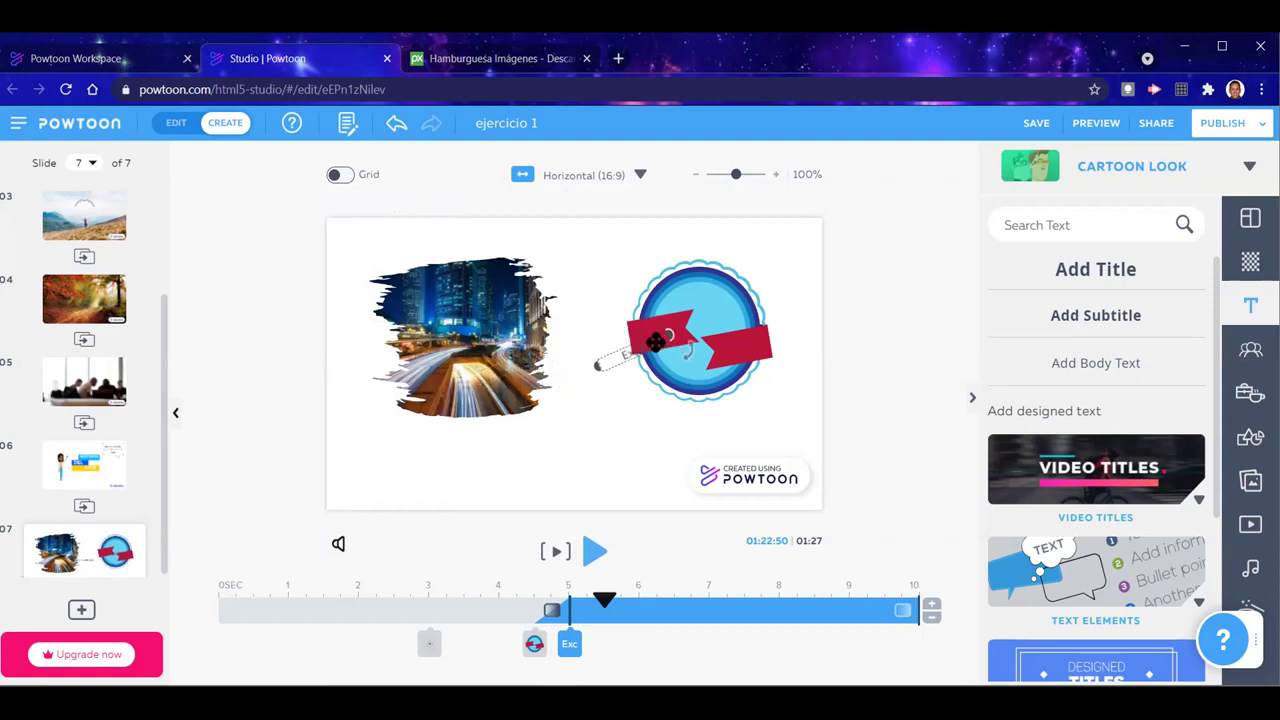
{"action": "left_click_drag", "start_coordinate": [631, 344], "coordinate": [632, 338]}
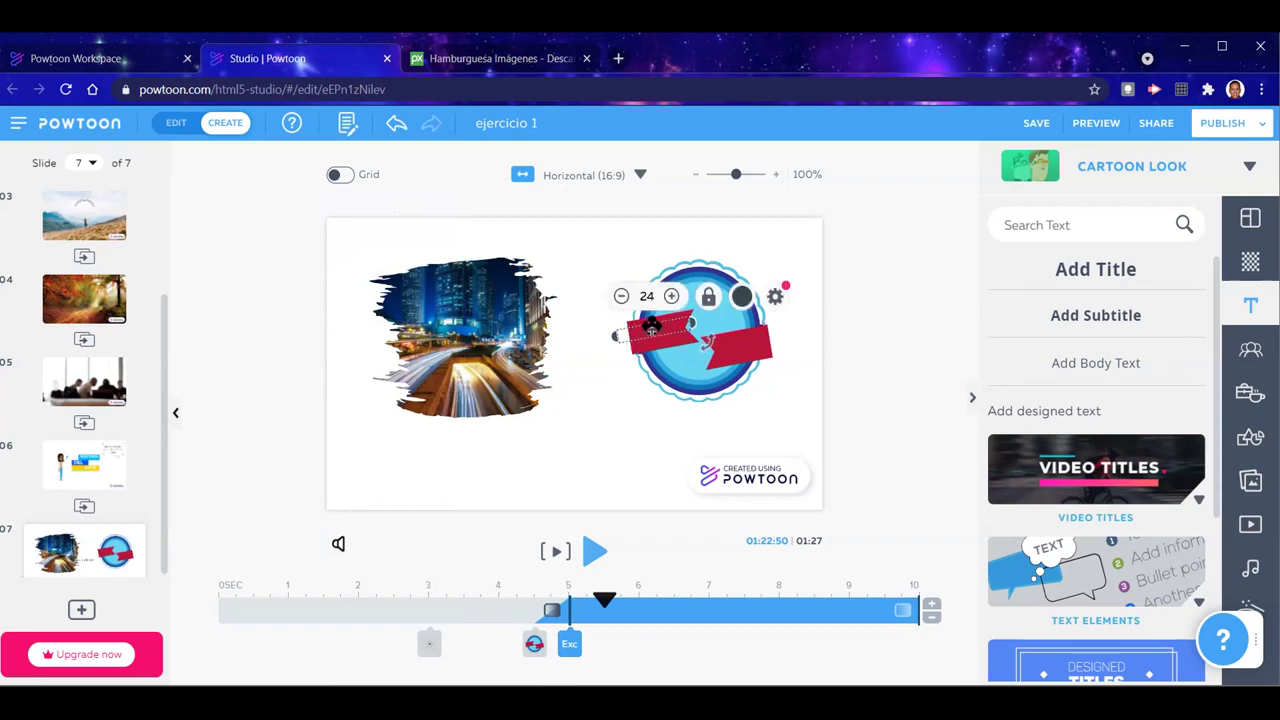
Increase the font size of the "Exce" text on the ribbon to 36
{"action": "double_click", "coordinate": [652, 328]}
{"action": "left_click", "coordinate": [572, 256]}
{"action": "left_click", "coordinate": [572, 256]}
{"action": "left_click", "coordinate": [572, 256]}
{"action": "left_click", "coordinate": [572, 256]}
{"action": "left_click", "coordinate": [572, 256]}
{"action": "left_click", "coordinate": [572, 256]}
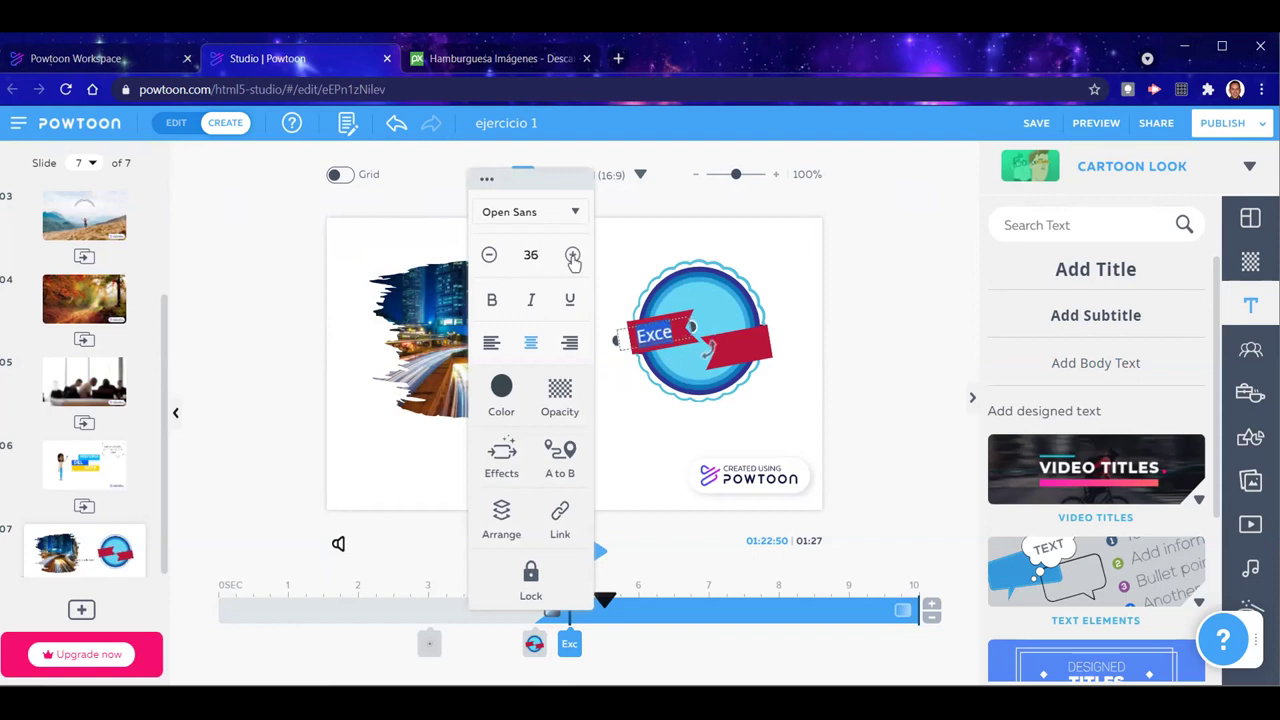
Change the "Exce" text color to light grey using the basic colors
{"action": "left_click", "coordinate": [501, 389]}
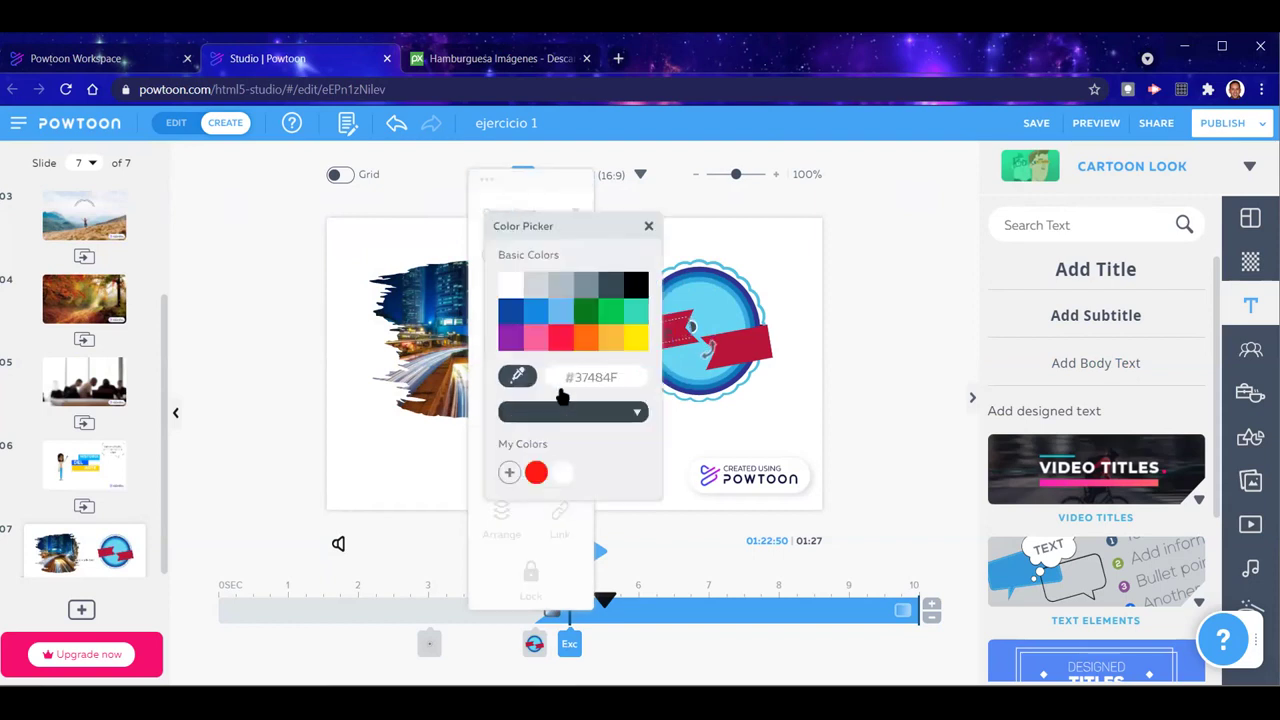
{"action": "left_click", "coordinate": [677, 448]}
{"action": "left_click", "coordinate": [665, 340]}
{"action": "left_click", "coordinate": [665, 340]}
{"action": "left_click", "coordinate": [664, 338]}
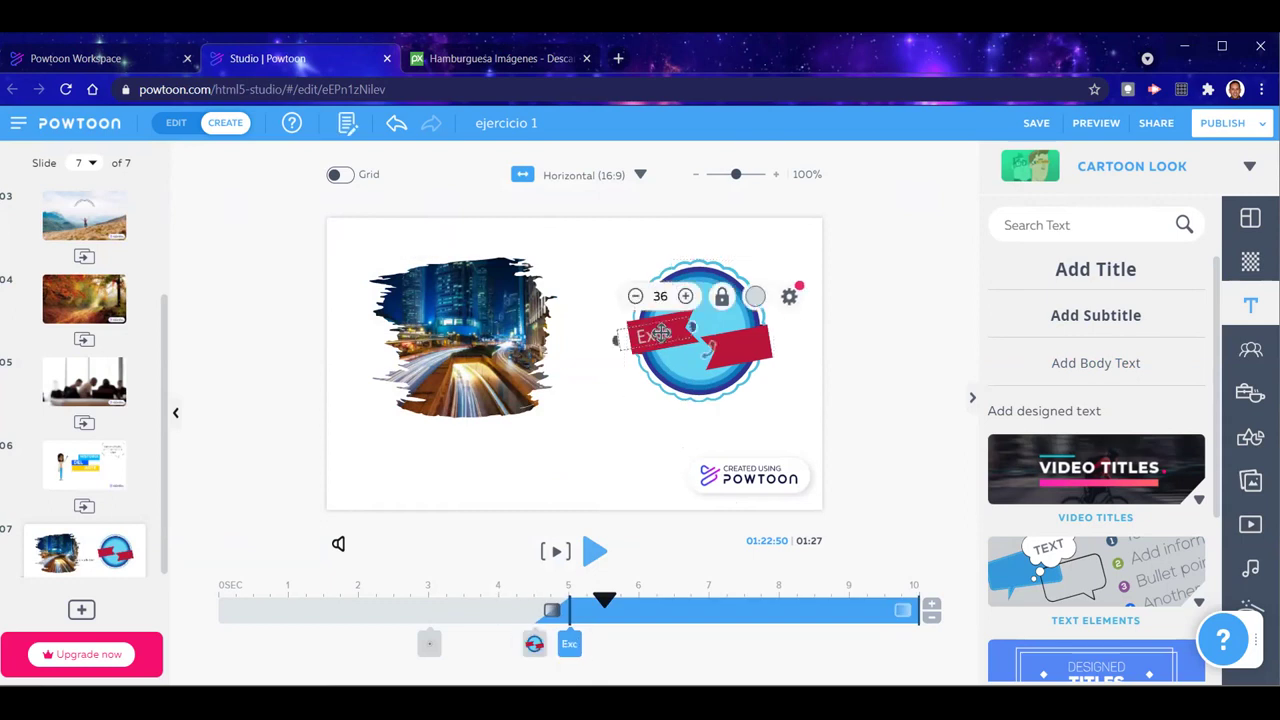
Duplicate the "Exce" text box and place the copy over the ribbon's right piece
{"action": "left_click", "coordinate": [788, 298]}
{"action": "left_click", "coordinate": [684, 327]}
{"action": "left_click", "coordinate": [668, 333]}
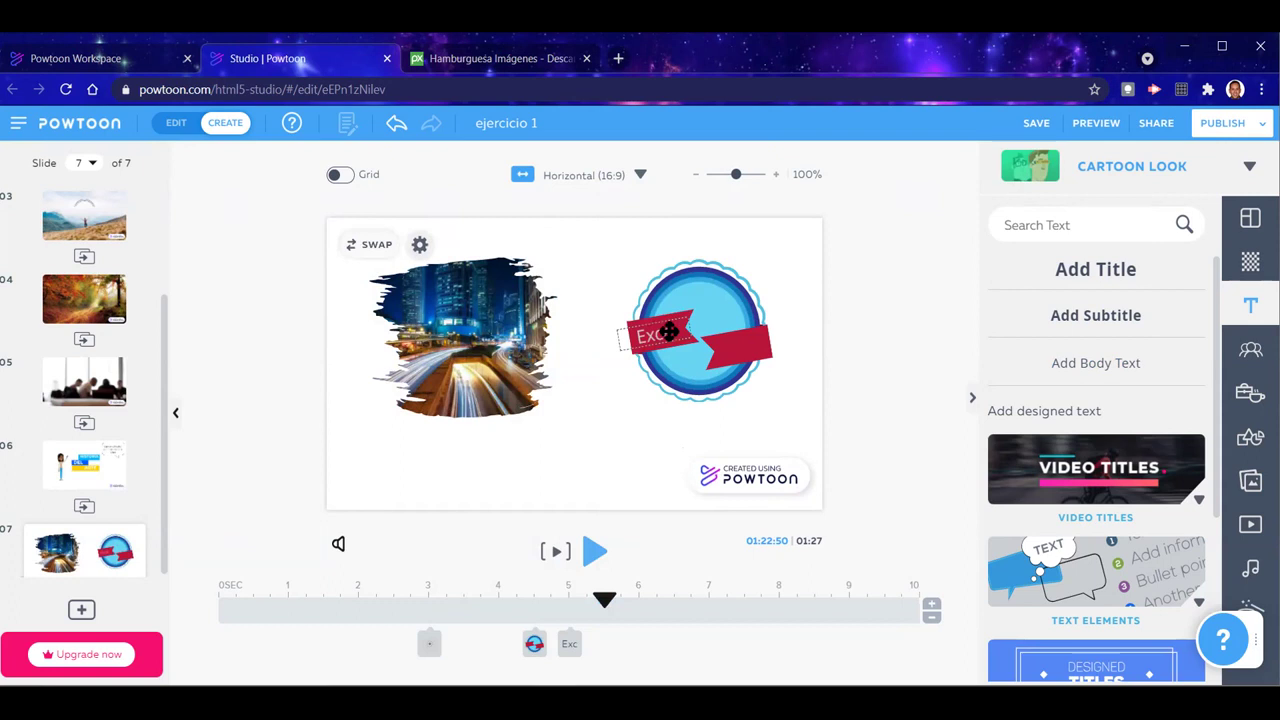
{"action": "left_click", "coordinate": [847, 352]}
{"action": "key", "text": "ctrl+v"}
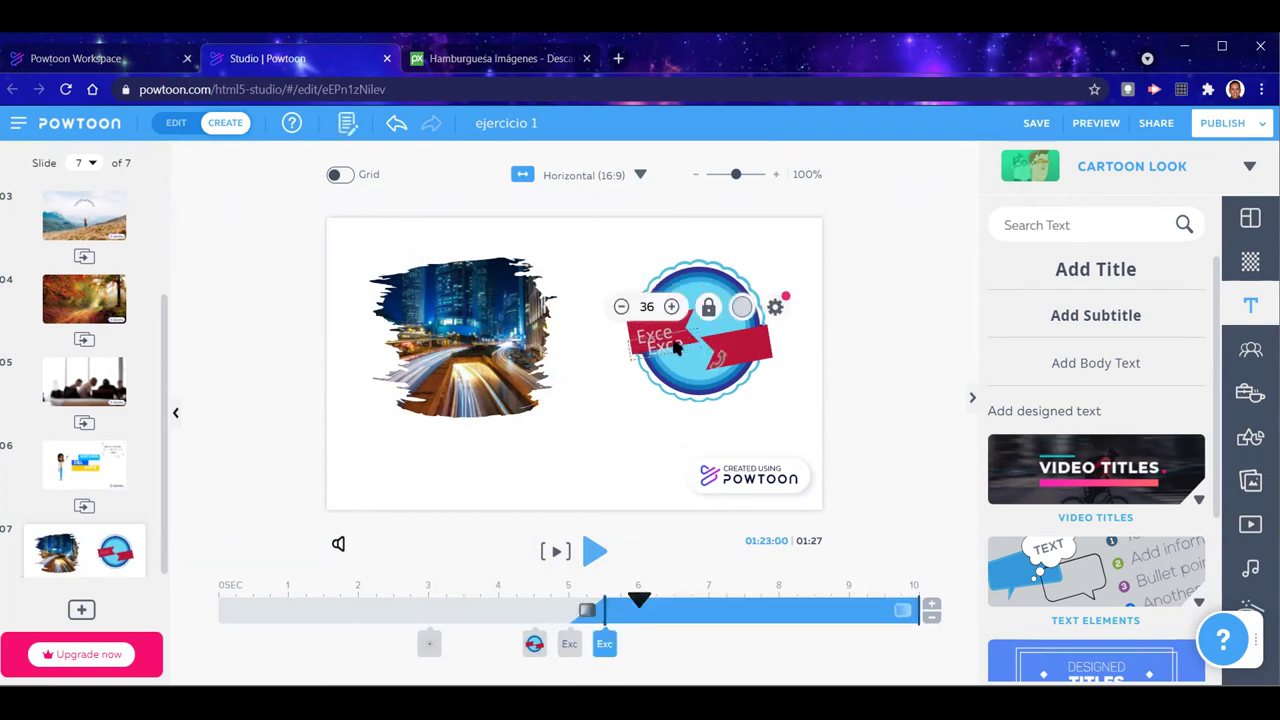
{"action": "left_click", "coordinate": [750, 347]}
{"action": "key", "text": "ctrl+a"}
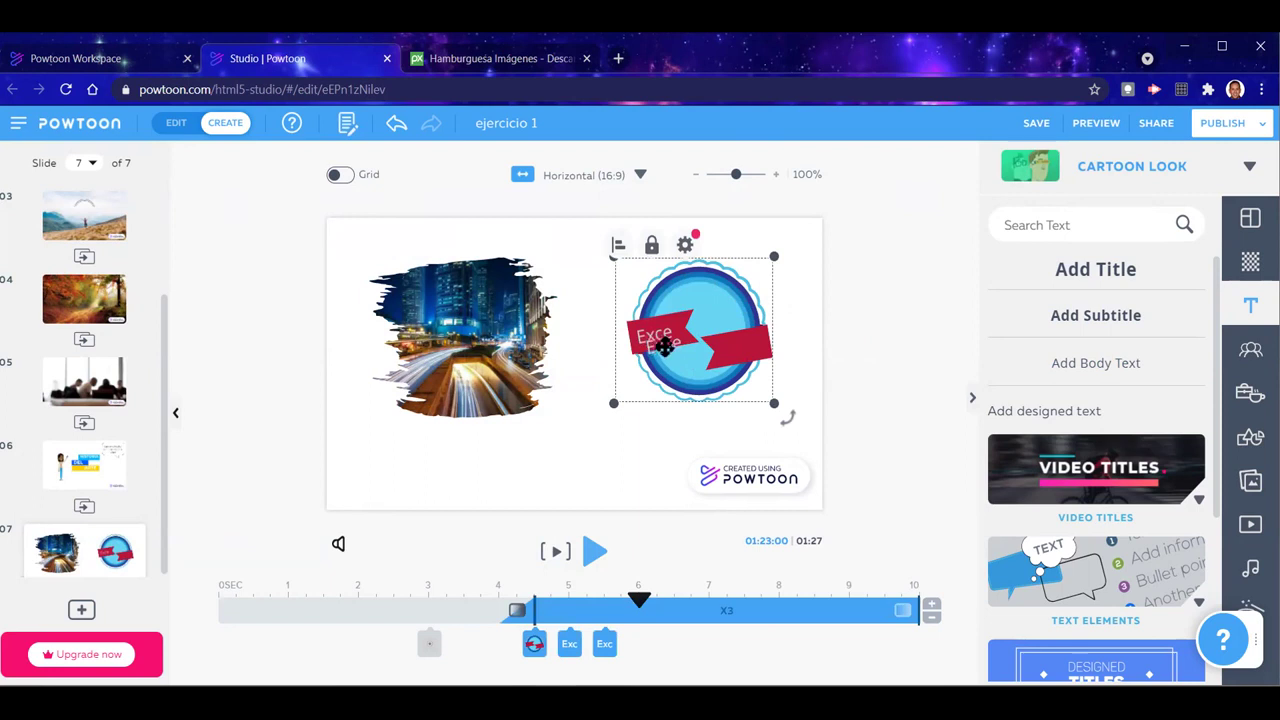
{"action": "left_click", "coordinate": [589, 346]}
{"action": "left_click_drag", "start_coordinate": [660, 342], "coordinate": [735, 344]}
Replace the text of the copy on the ribbon's right piece with "lente"
{"action": "left_click", "coordinate": [735, 344]}
{"action": "type", "text": "Excelente"}
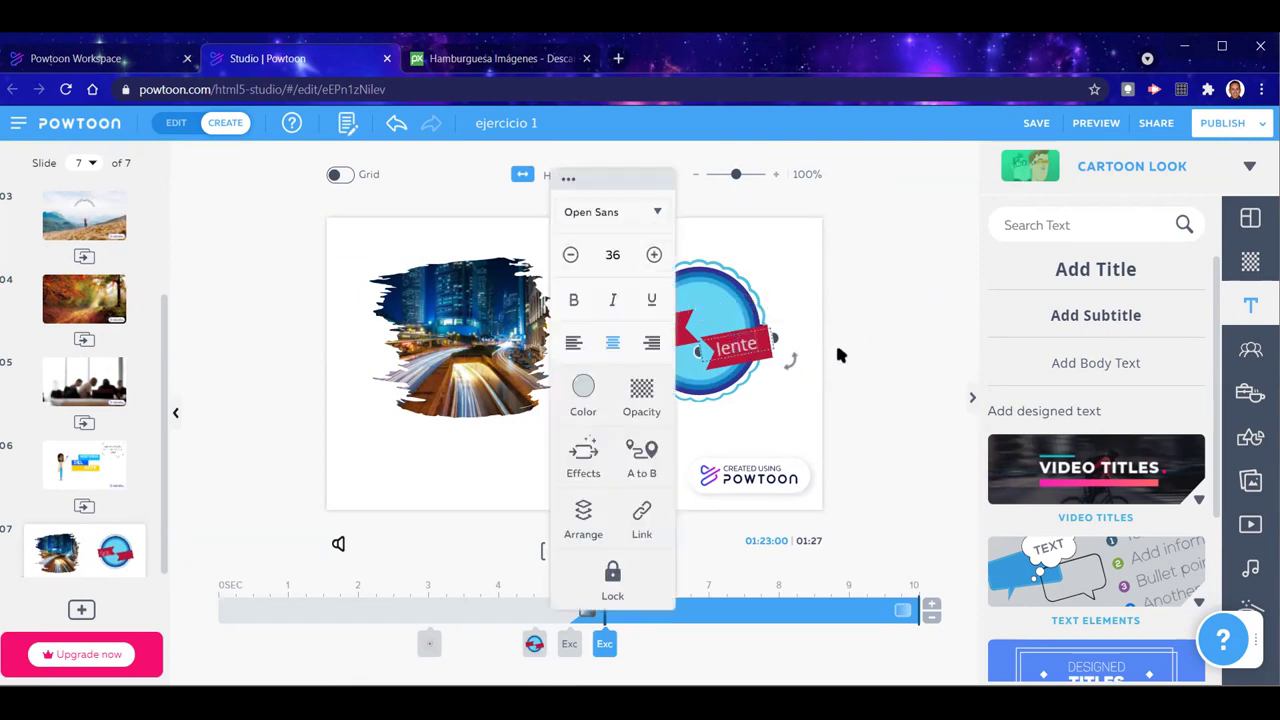
{"action": "left_click", "coordinate": [840, 354]}
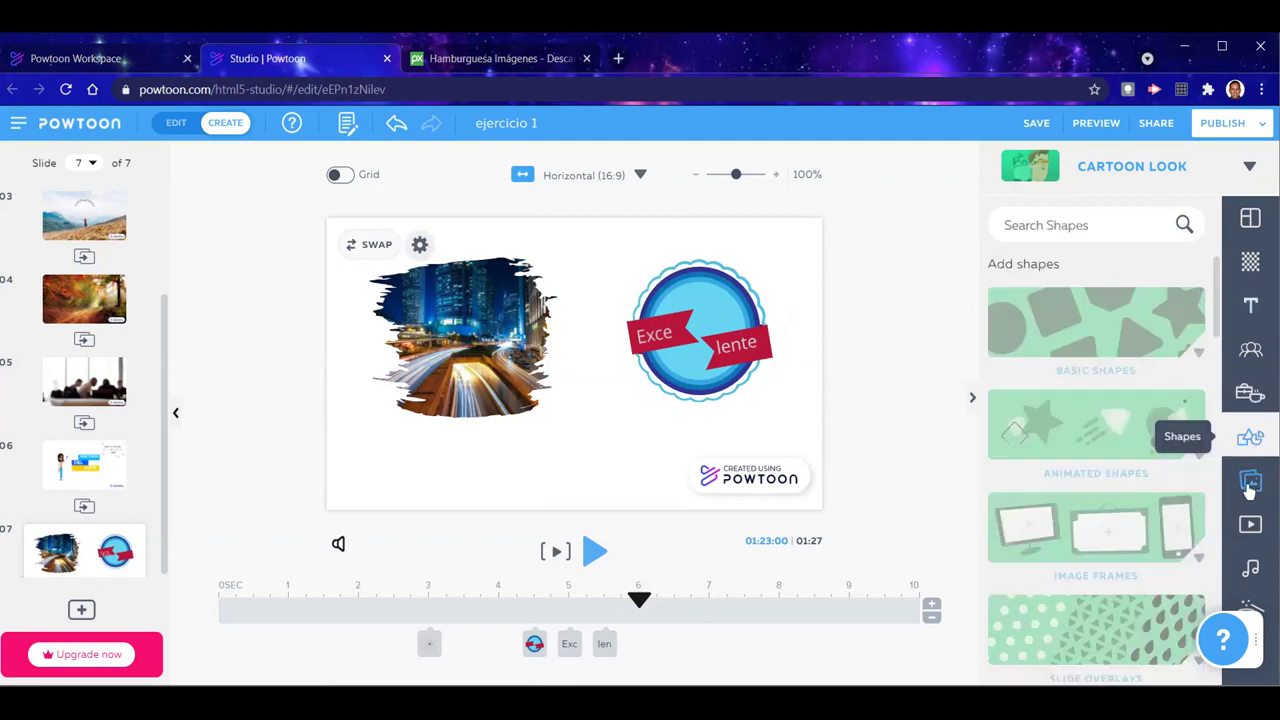
Browse the My Images collection and the Free Images library for available pictures
{"action": "left_click", "coordinate": [1250, 484]}
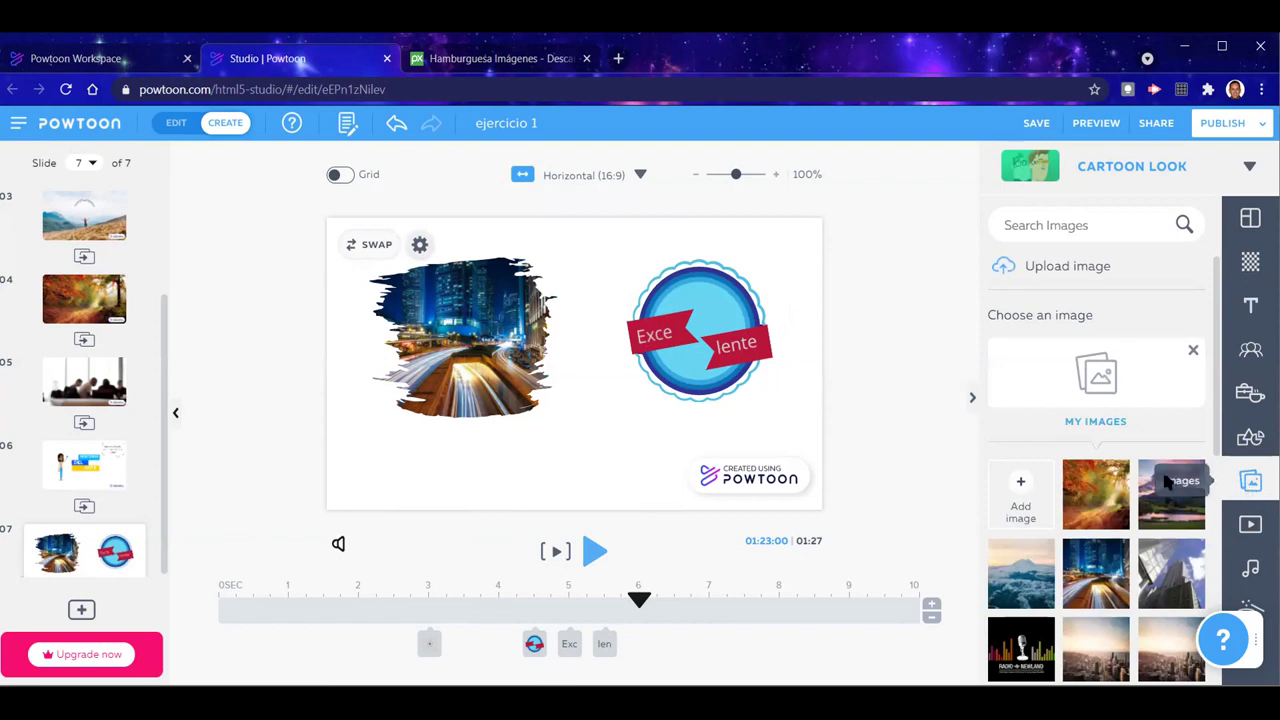
{"action": "scroll", "coordinate": [1136, 548], "scroll_direction": "down", "scroll_amount": 2}
{"action": "scroll", "coordinate": [1136, 548], "scroll_direction": "up", "scroll_amount": 2}
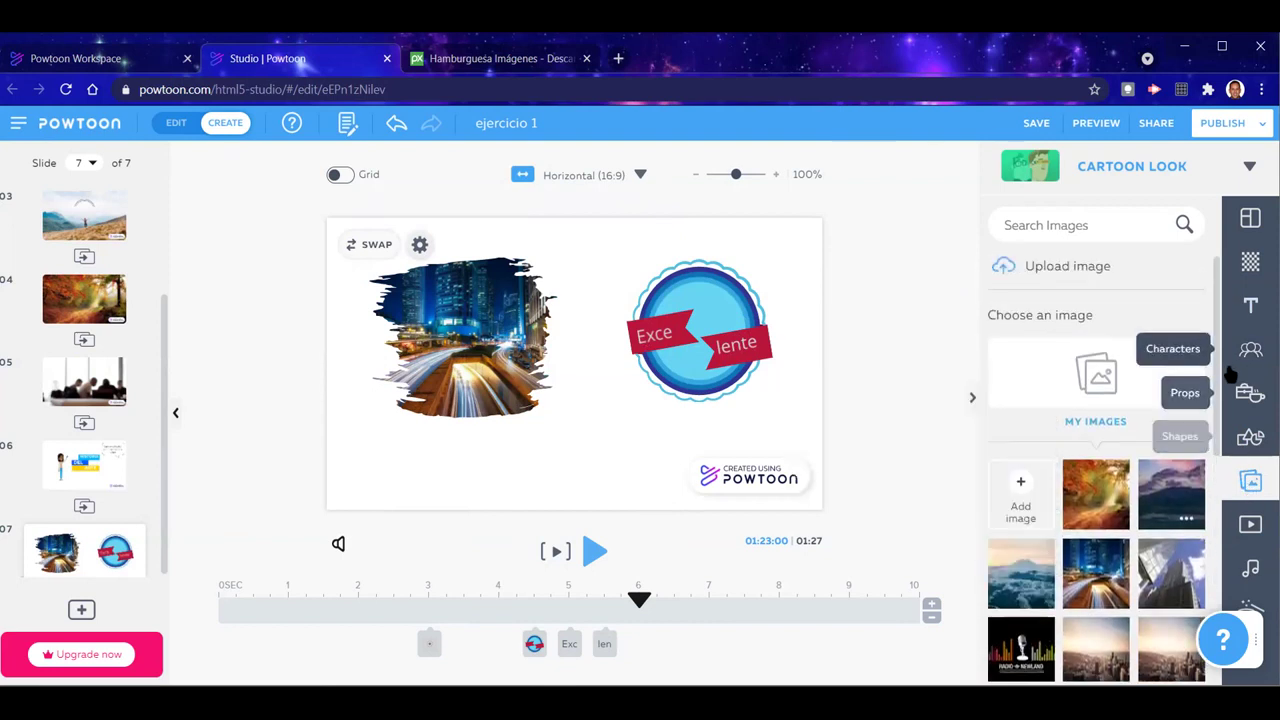
{"action": "left_click", "coordinate": [1195, 357]}
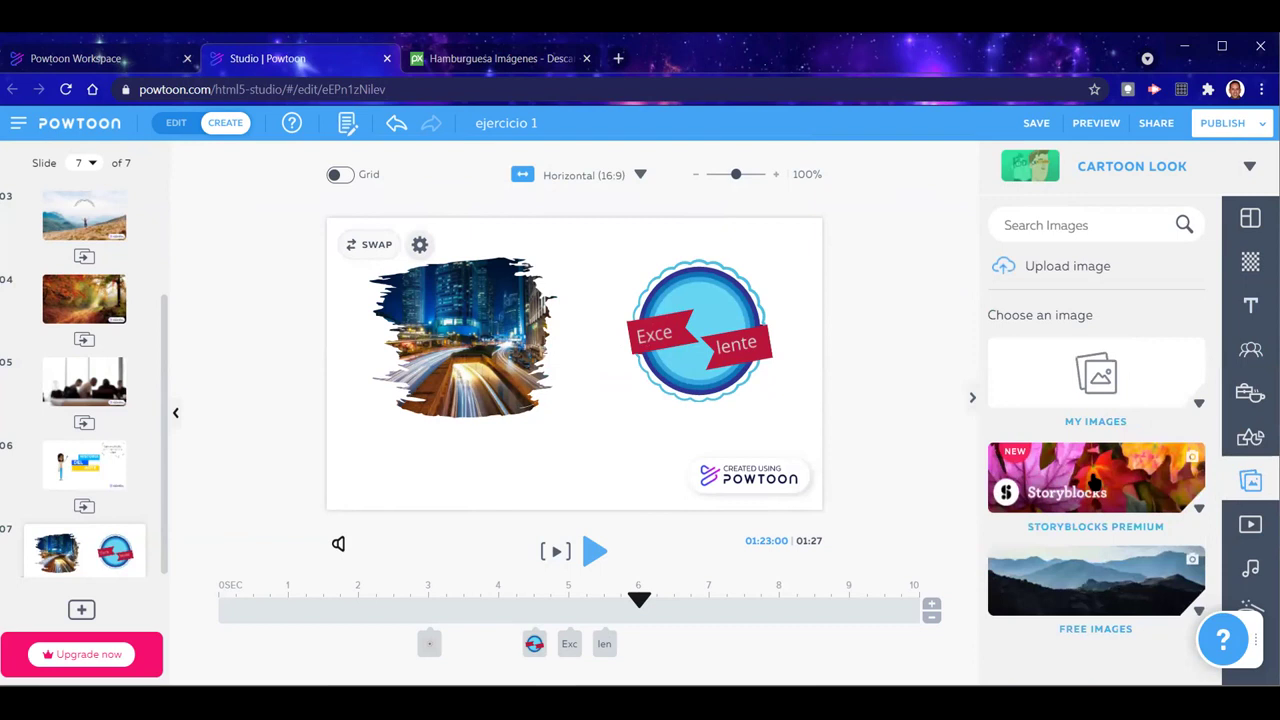
{"action": "left_click", "coordinate": [1100, 578]}
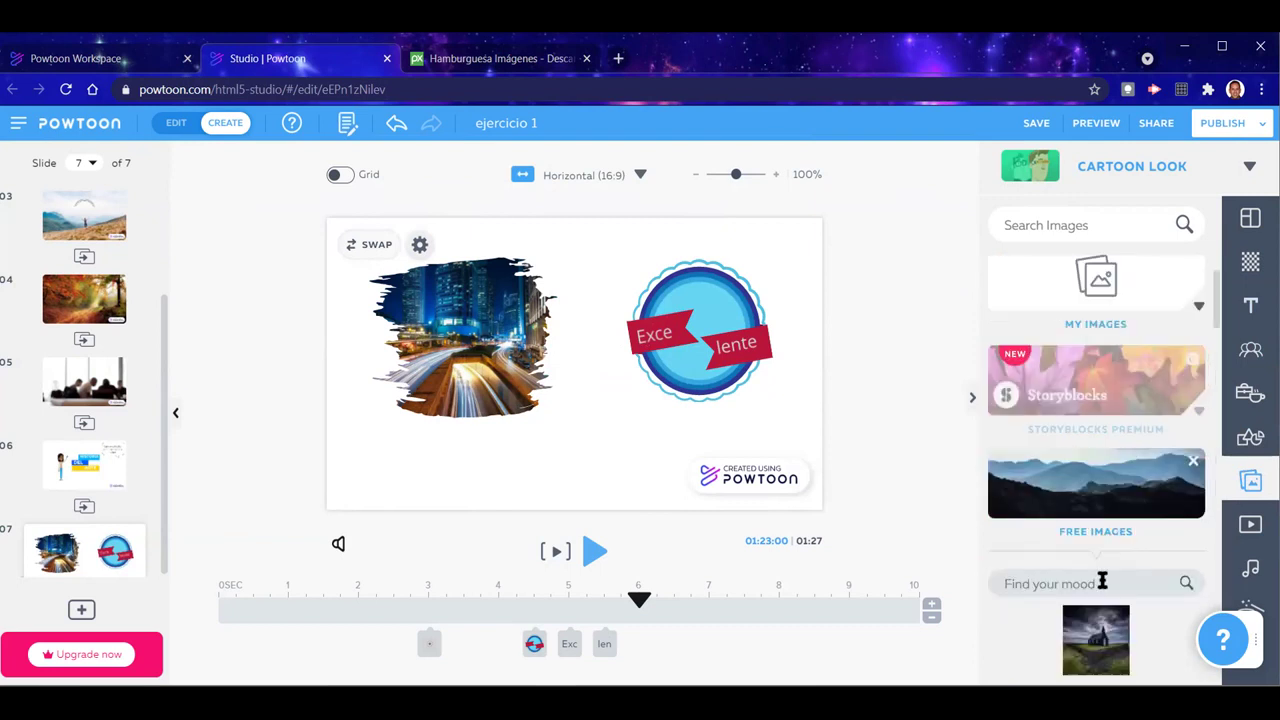
{"action": "scroll", "coordinate": [1114, 560], "scroll_direction": "down", "scroll_amount": 3}
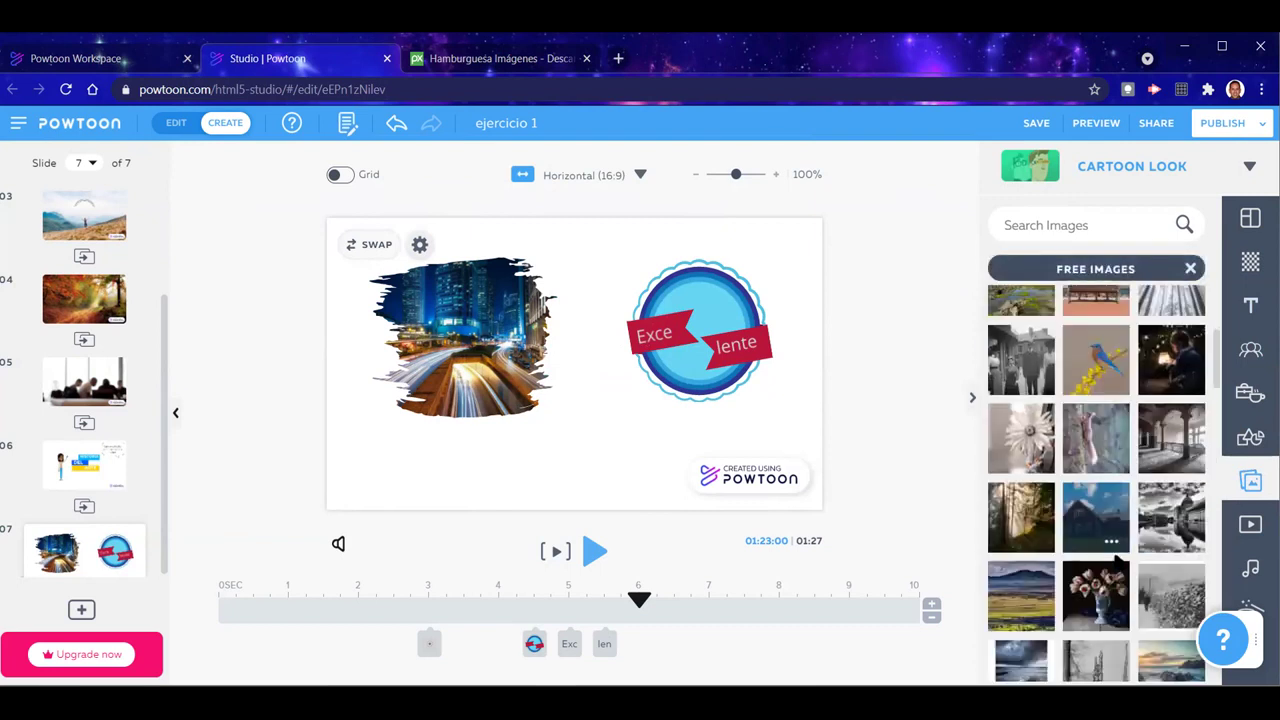
{"action": "scroll", "coordinate": [1117, 564], "scroll_direction": "up", "scroll_amount": 1}
{"action": "scroll", "coordinate": [1117, 564], "scroll_direction": "up", "scroll_amount": 3}
{"action": "scroll", "coordinate": [1117, 564], "scroll_direction": "down", "scroll_amount": 6}
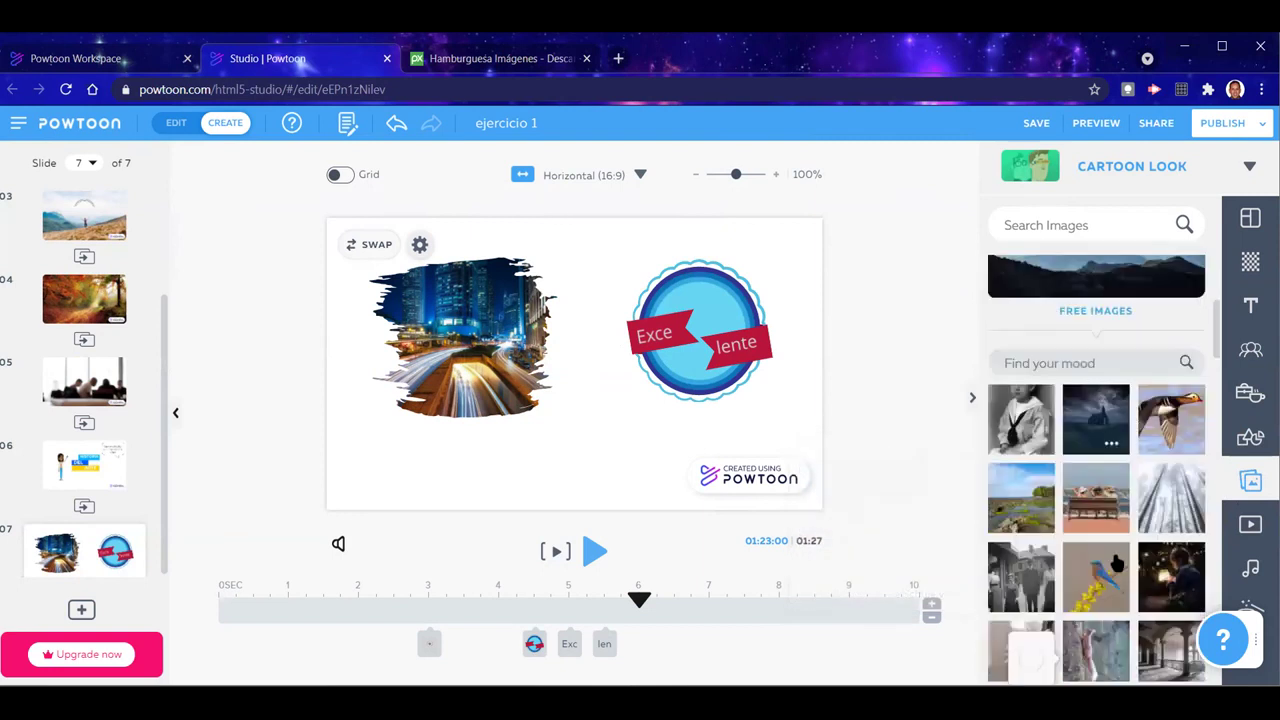
{"action": "scroll", "coordinate": [1117, 564], "scroll_direction": "down", "scroll_amount": 5}
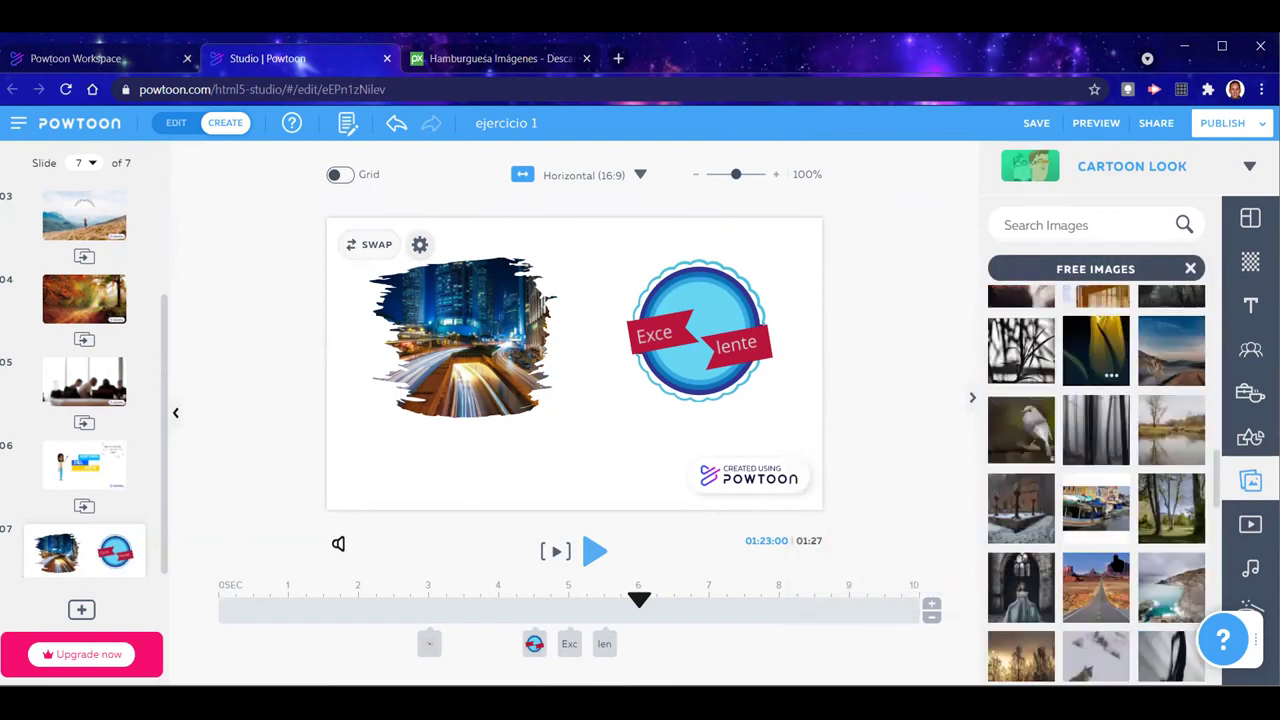
{"action": "scroll", "coordinate": [1117, 564], "scroll_direction": "down", "scroll_amount": 4}
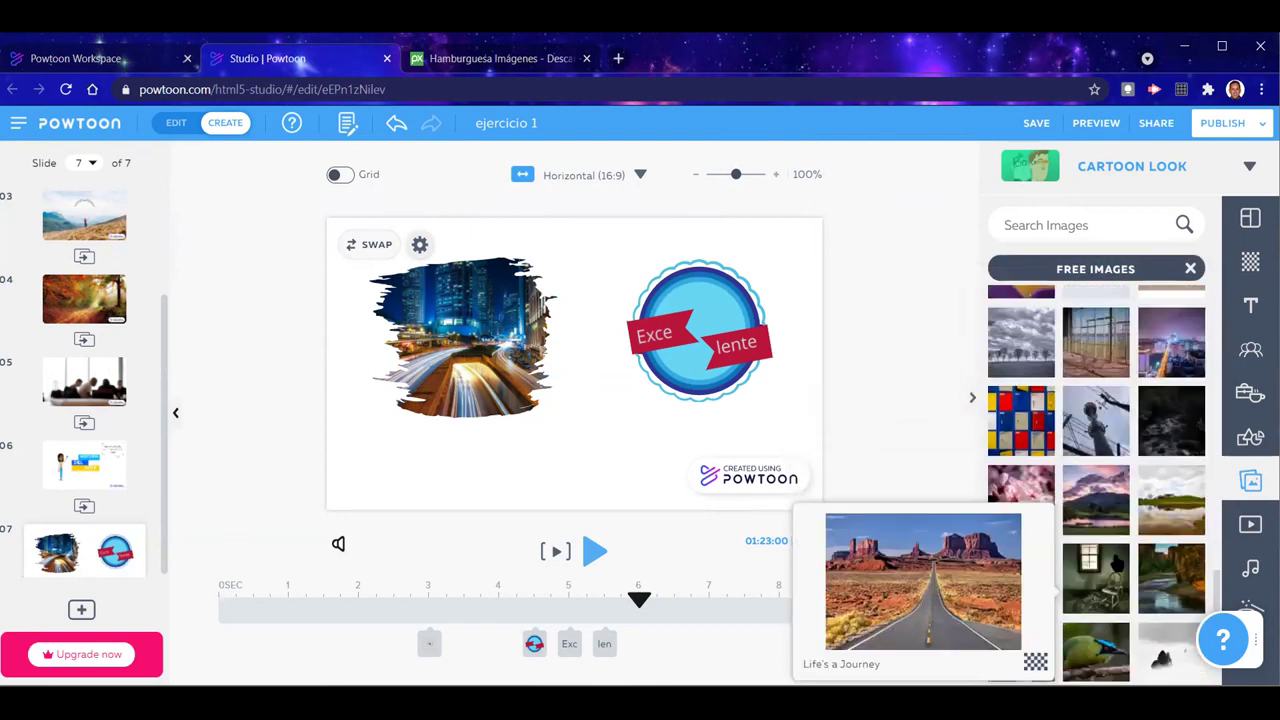
{"action": "scroll", "coordinate": [1117, 564], "scroll_direction": "down", "scroll_amount": 4}
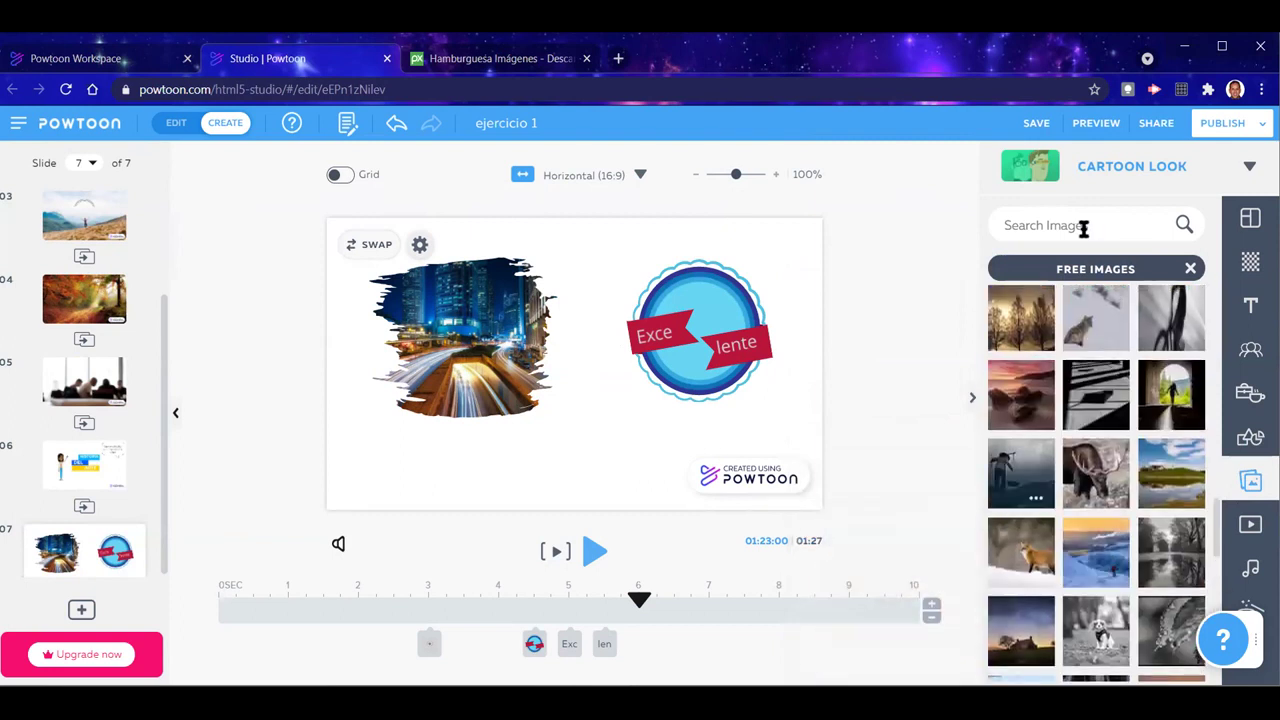
Search the image library for "history" and expand the Storyblocks results
{"action": "left_click", "coordinate": [1087, 226]}
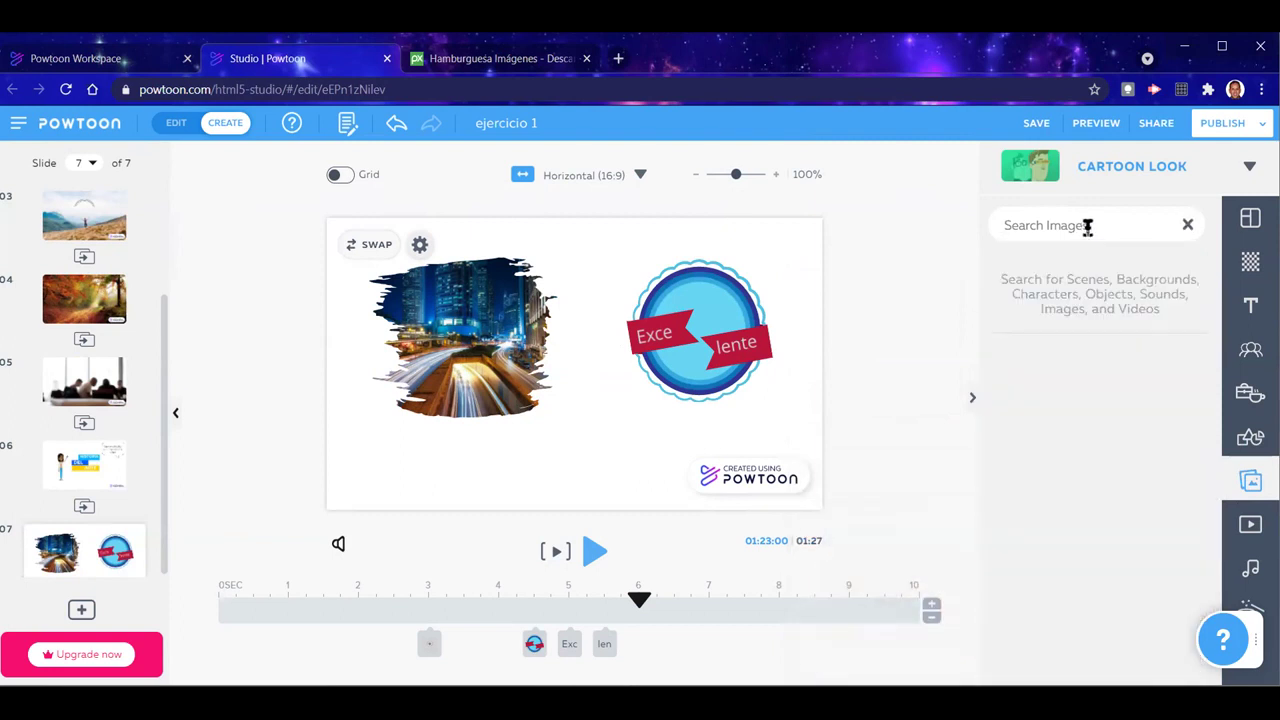
{"action": "type", "text": "history"}
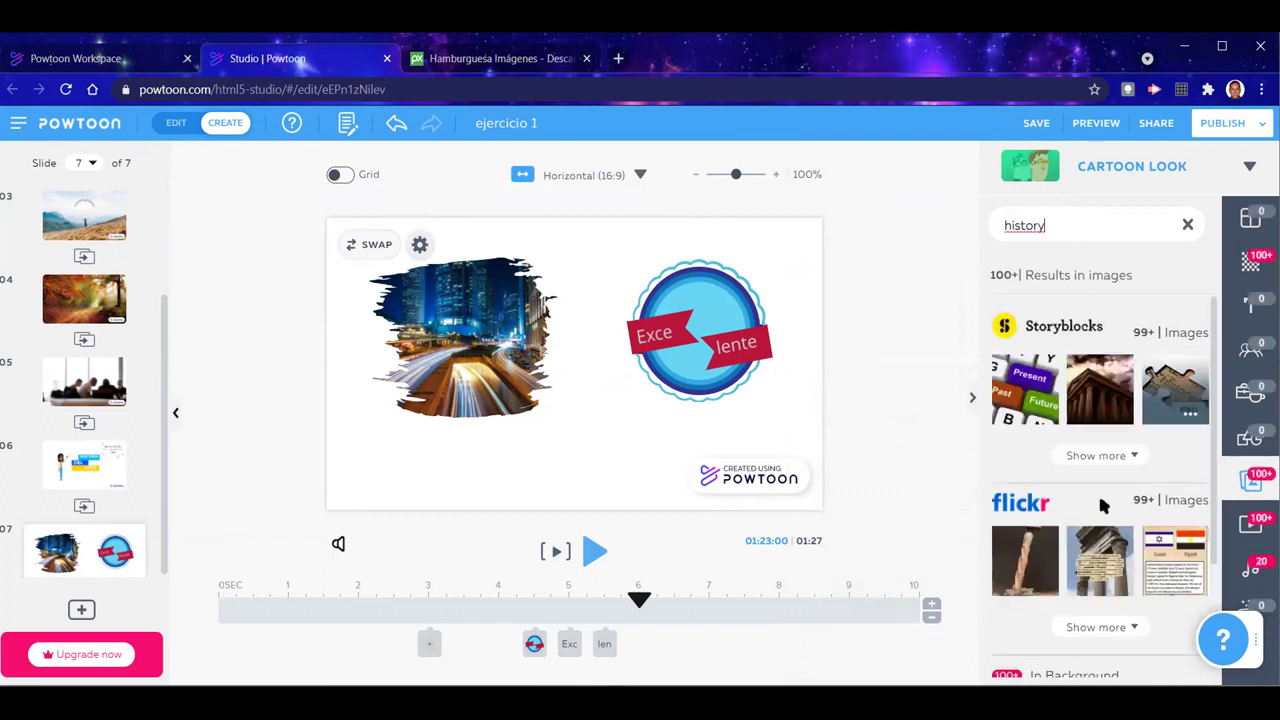
{"action": "scroll", "coordinate": [1098, 492], "scroll_direction": "down", "scroll_amount": 2}
{"action": "scroll", "coordinate": [1074, 535], "scroll_direction": "up", "scroll_amount": 2}
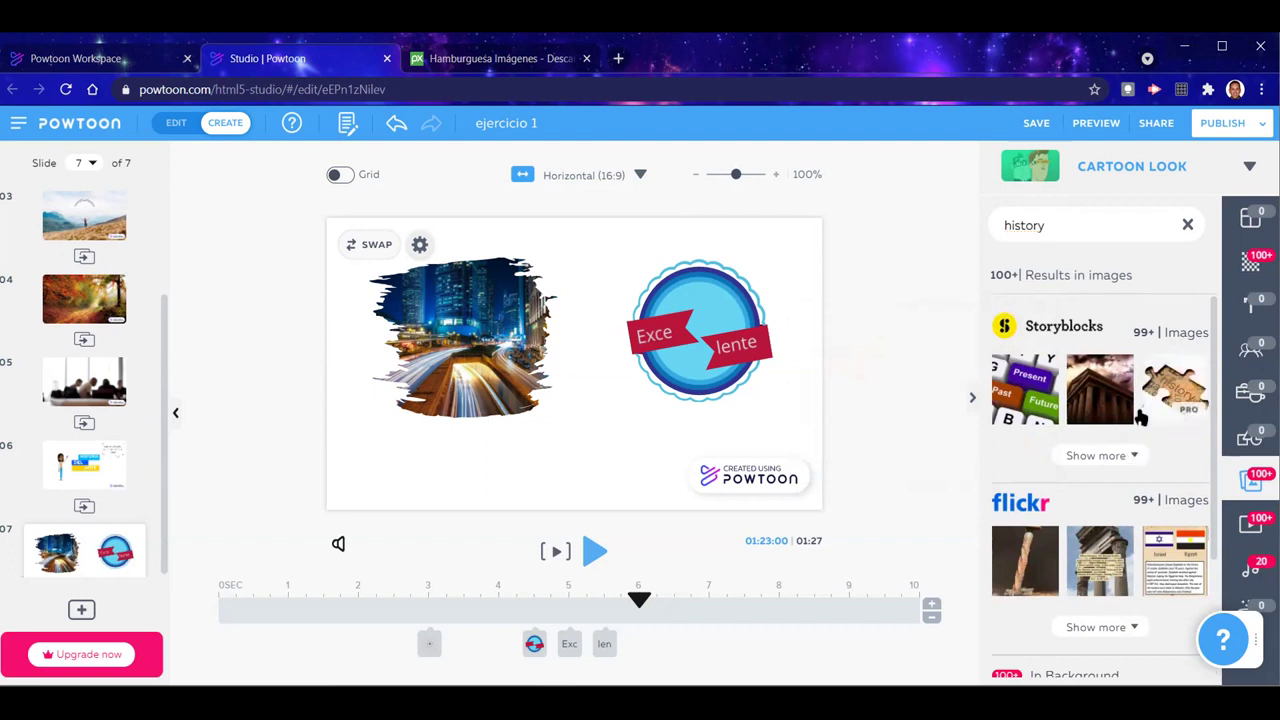
{"action": "left_click", "coordinate": [1133, 457]}
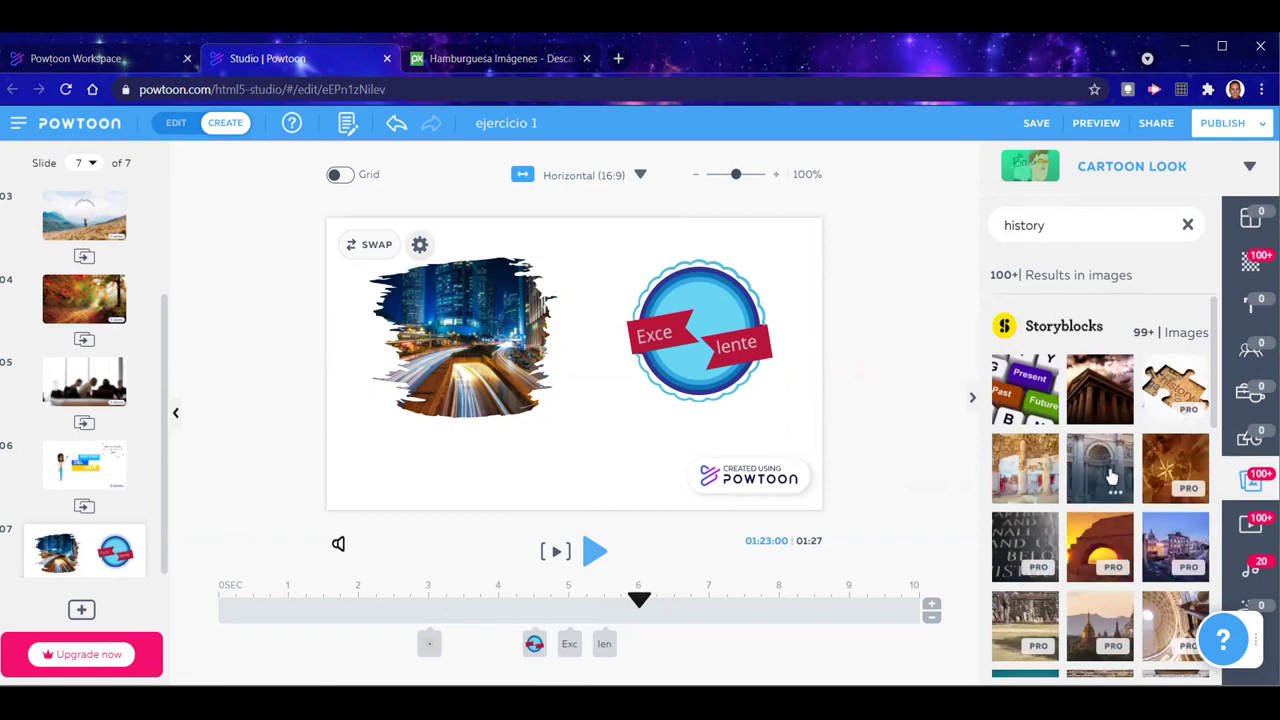
Add the Storyblocks photo of the stone facade with statues to slide 7, shrink it, and place it at the bottom center
{"action": "left_click_drag", "start_coordinate": [1025, 485], "coordinate": [723, 436]}
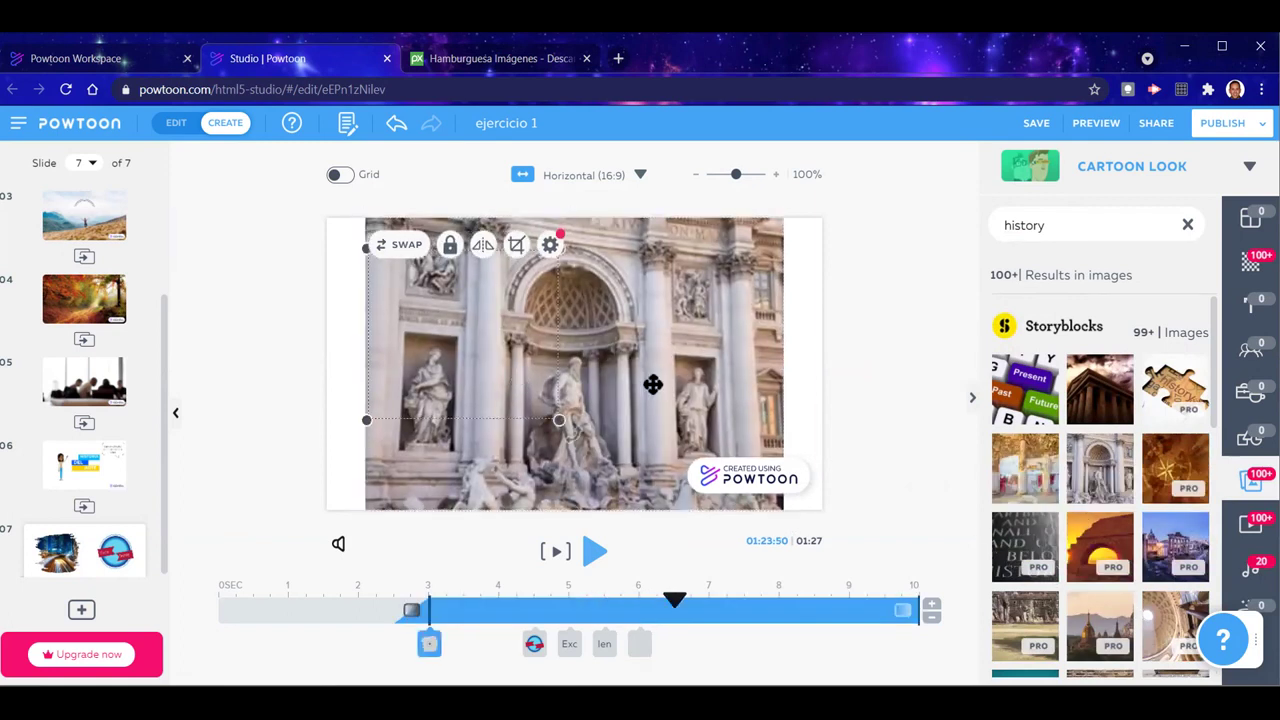
{"action": "left_click_drag", "start_coordinate": [784, 216], "coordinate": [513, 405]}
{"action": "left_click_drag", "start_coordinate": [463, 463], "coordinate": [615, 452]}
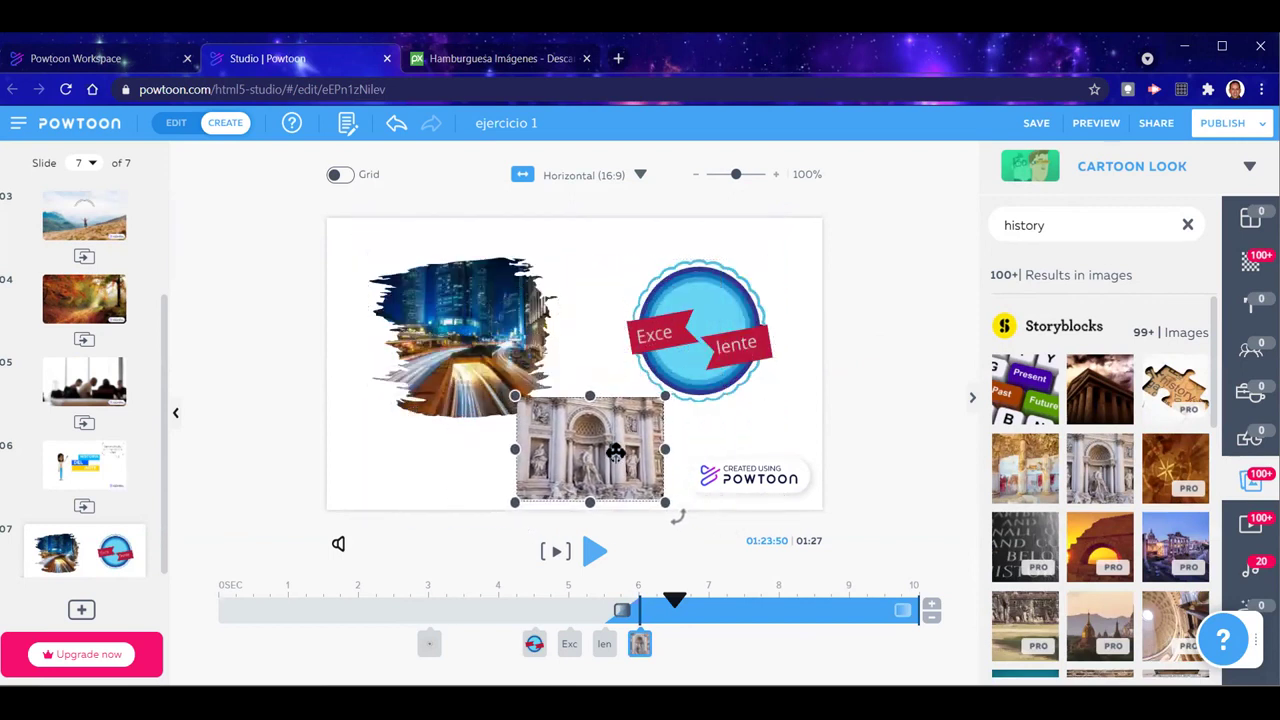
Move the ribbon badge to the slide's upper right, and shrink the city picture into the upper-left area
{"action": "left_click_drag", "start_coordinate": [715, 314], "coordinate": [736, 283]}
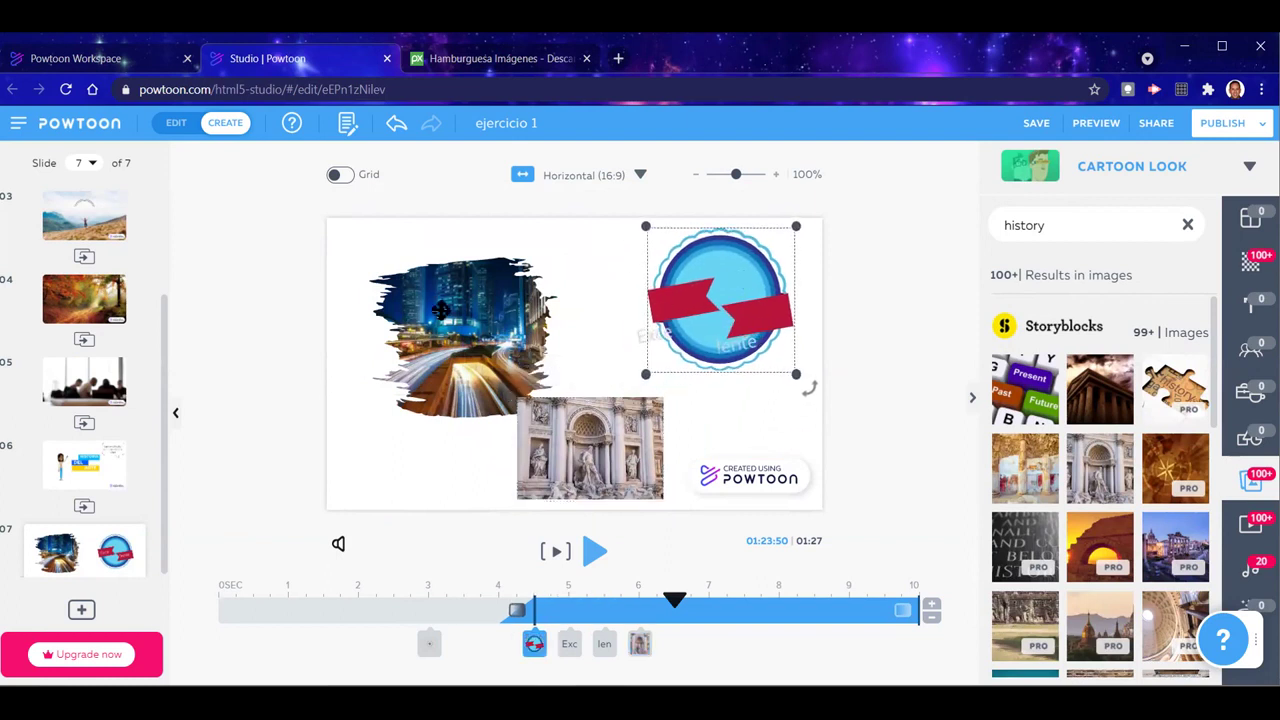
{"action": "left_click_drag", "start_coordinate": [441, 310], "coordinate": [411, 279]}
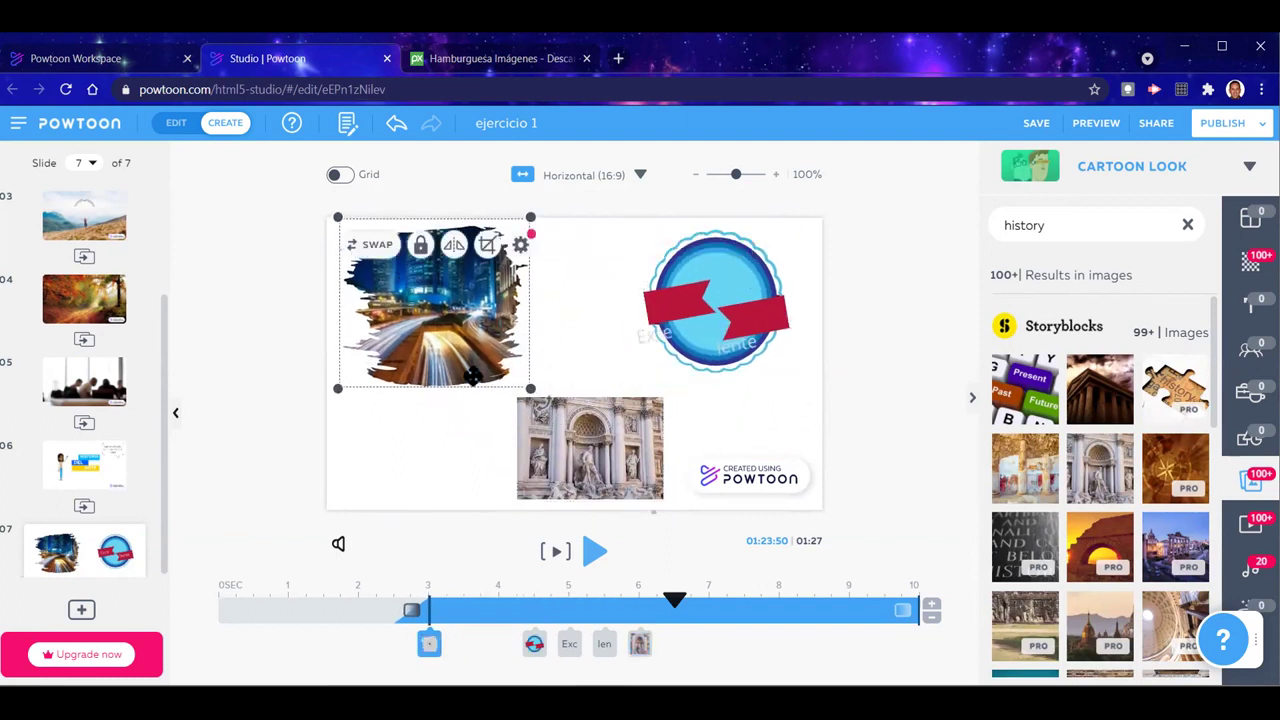
{"action": "left_click_drag", "start_coordinate": [530, 388], "coordinate": [498, 369]}
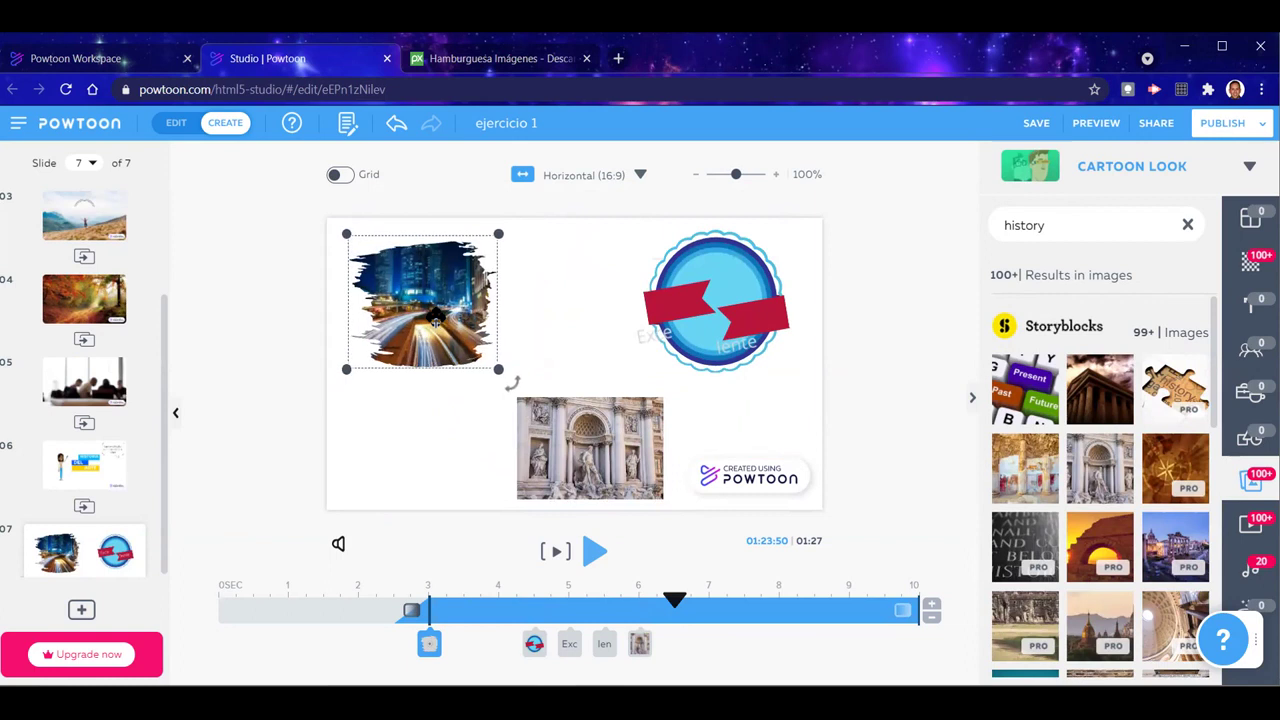
{"action": "left_click", "coordinate": [847, 380]}
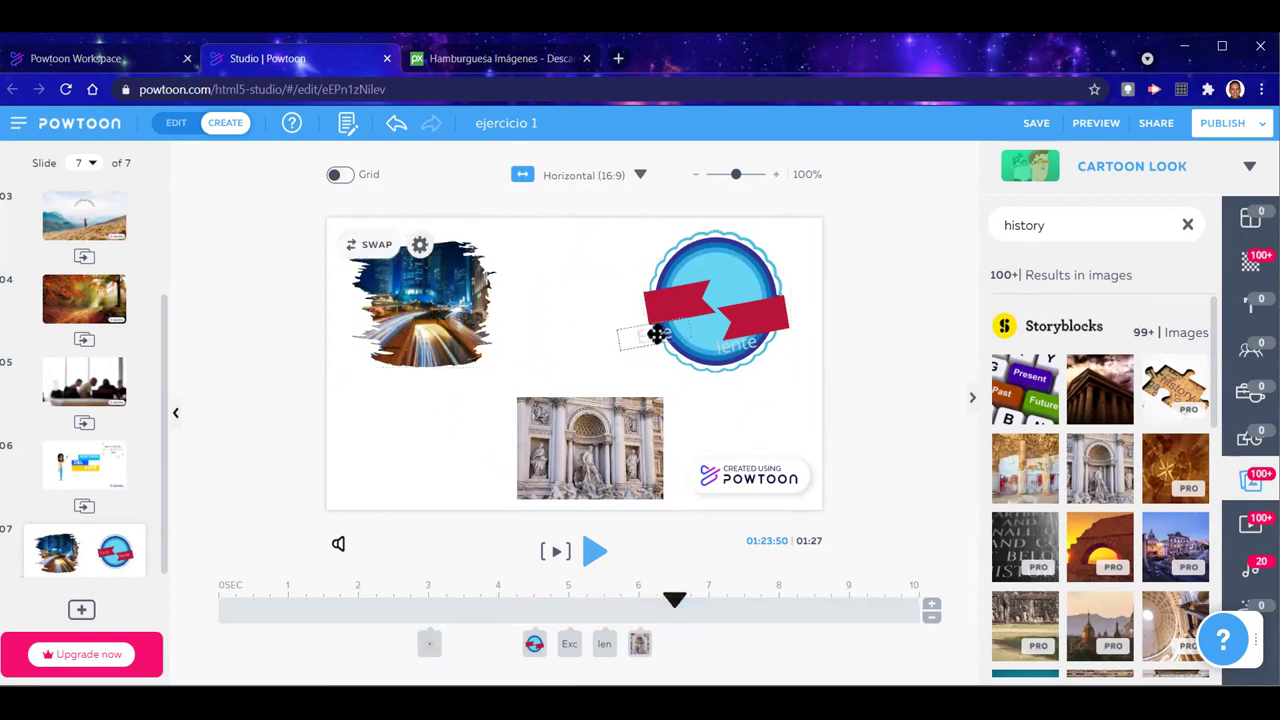
Move the "Exce" and "lente" texts back onto the left and right ribbon pieces of the badge
{"action": "left_click_drag", "start_coordinate": [655, 335], "coordinate": [686, 302]}
{"action": "left_click", "coordinate": [749, 340]}
{"action": "left_click_drag", "start_coordinate": [749, 337], "coordinate": [755, 318]}
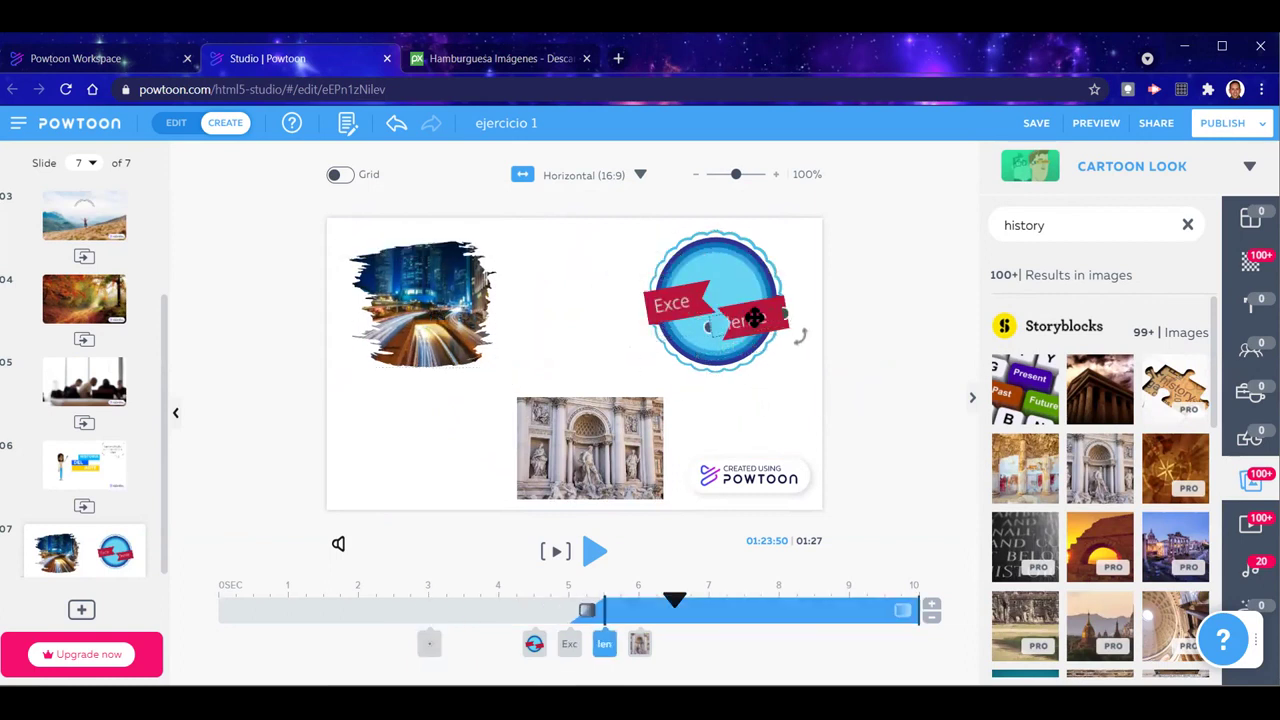
{"action": "left_click", "coordinate": [874, 469]}
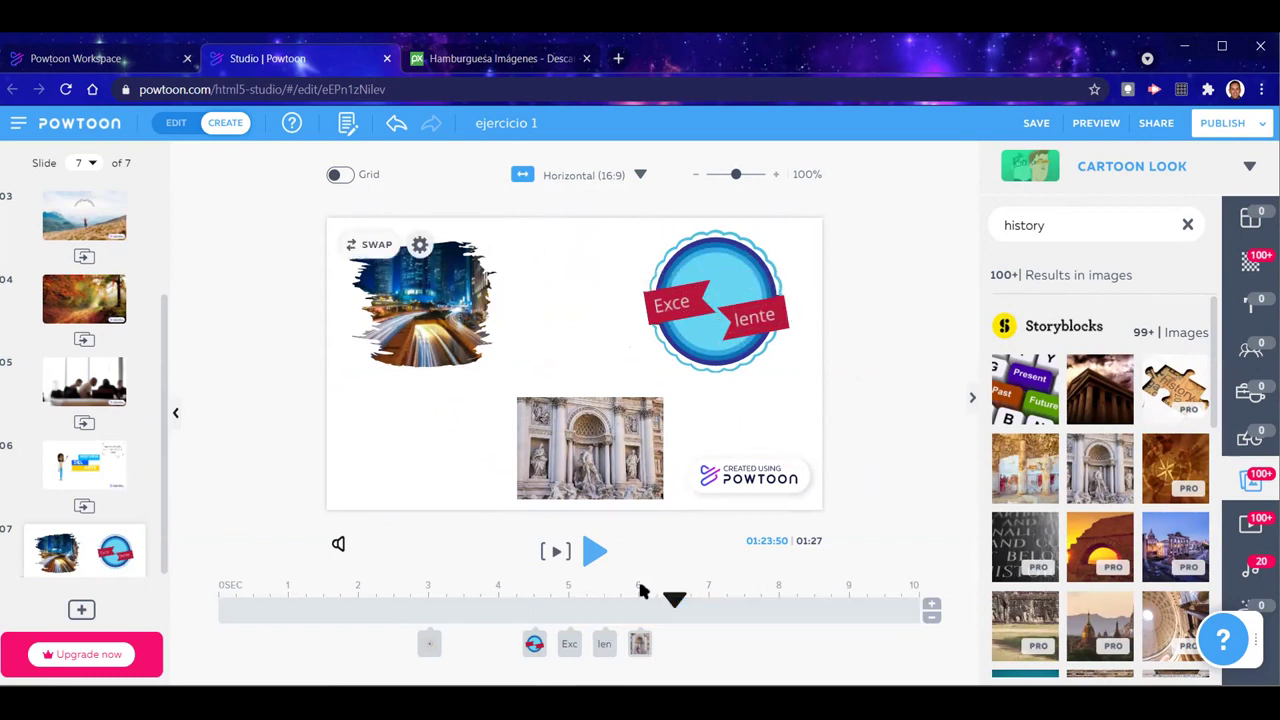
Play slide 7 from near its start to preview how the elements appear
{"action": "left_click_drag", "start_coordinate": [674, 597], "coordinate": [253, 600]}
{"action": "left_click", "coordinate": [588, 551]}
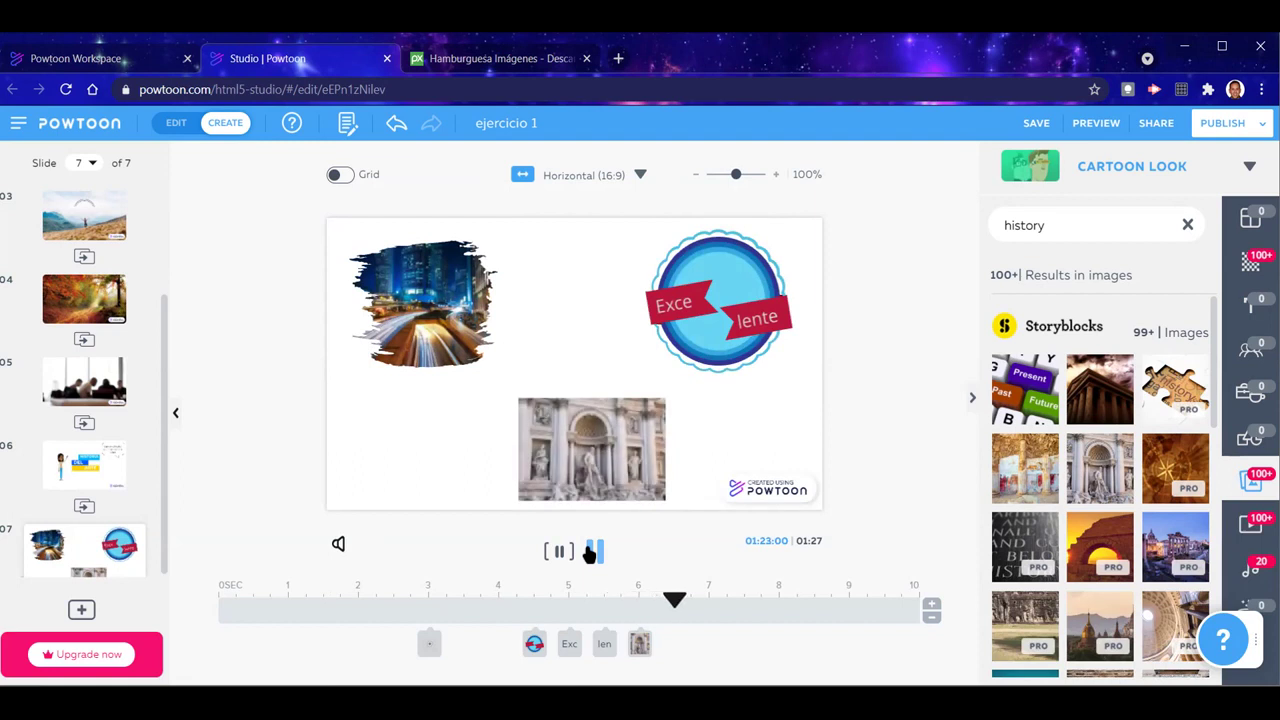
{"action": "left_click", "coordinate": [590, 553]}
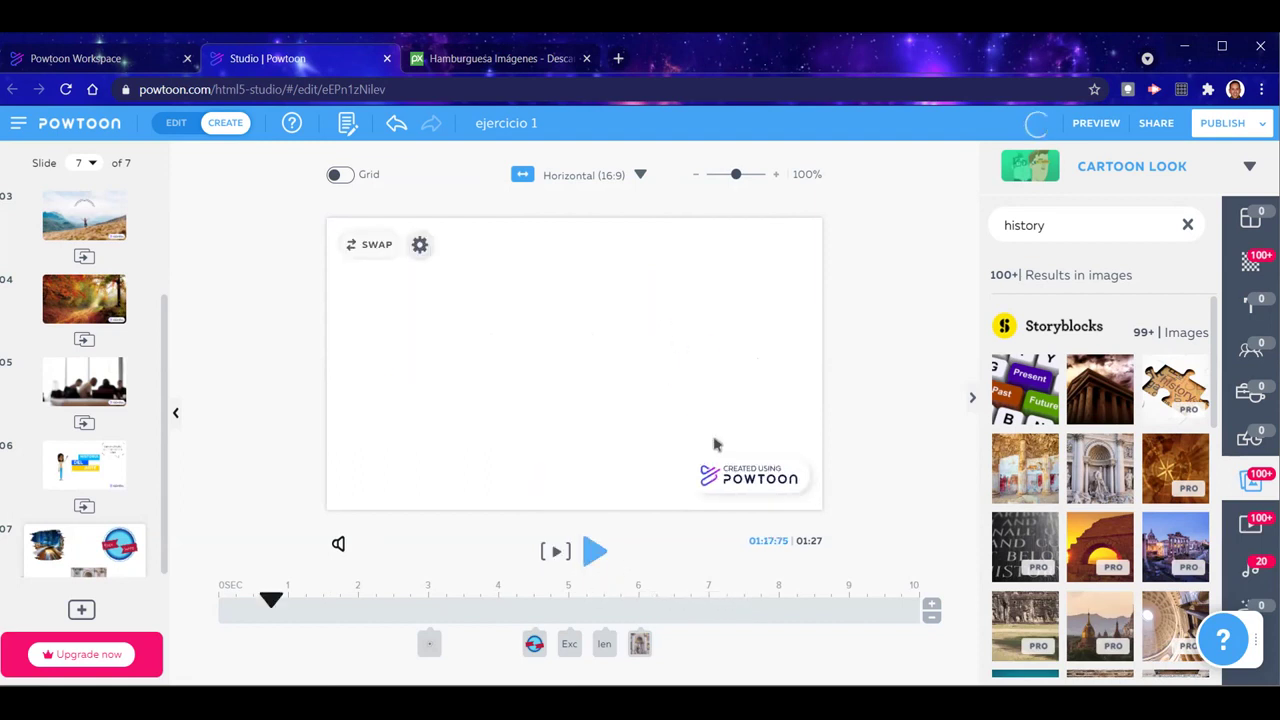
Set the ribbon badge's enter effect to Reveal Up
{"action": "left_click", "coordinate": [533, 643]}
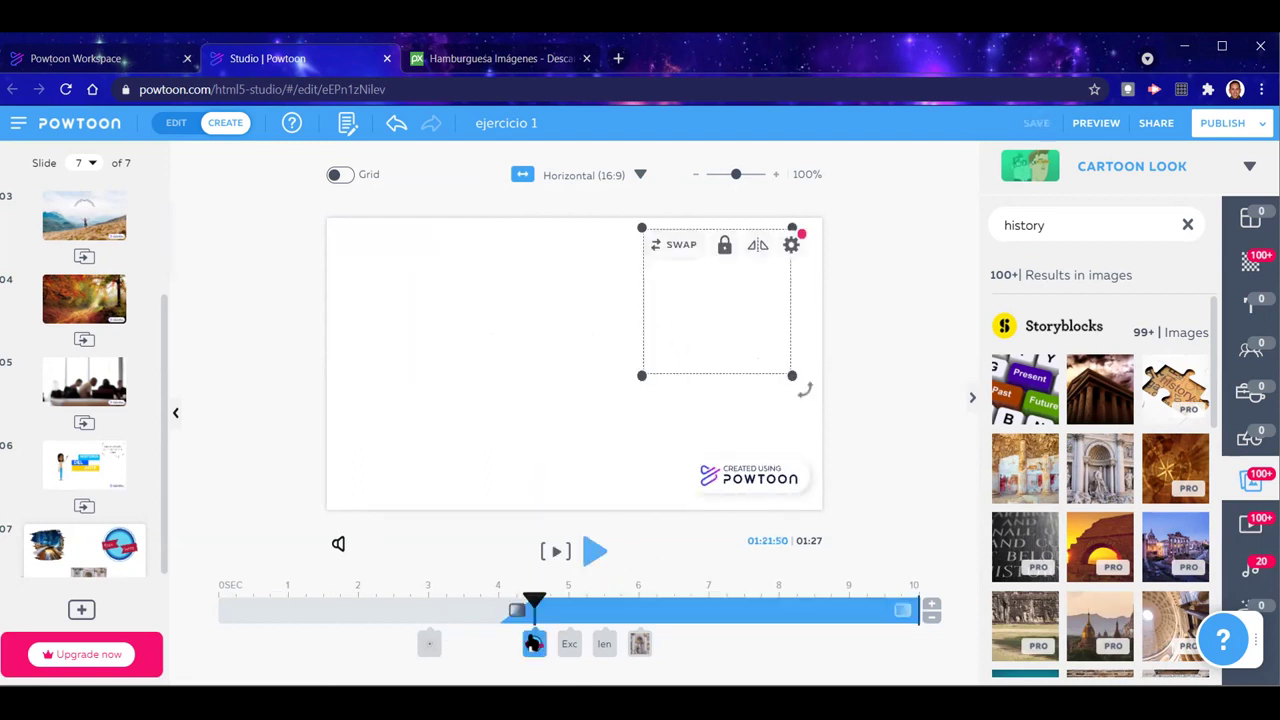
{"action": "left_click", "coordinate": [791, 248]}
{"action": "left_click", "coordinate": [522, 460]}
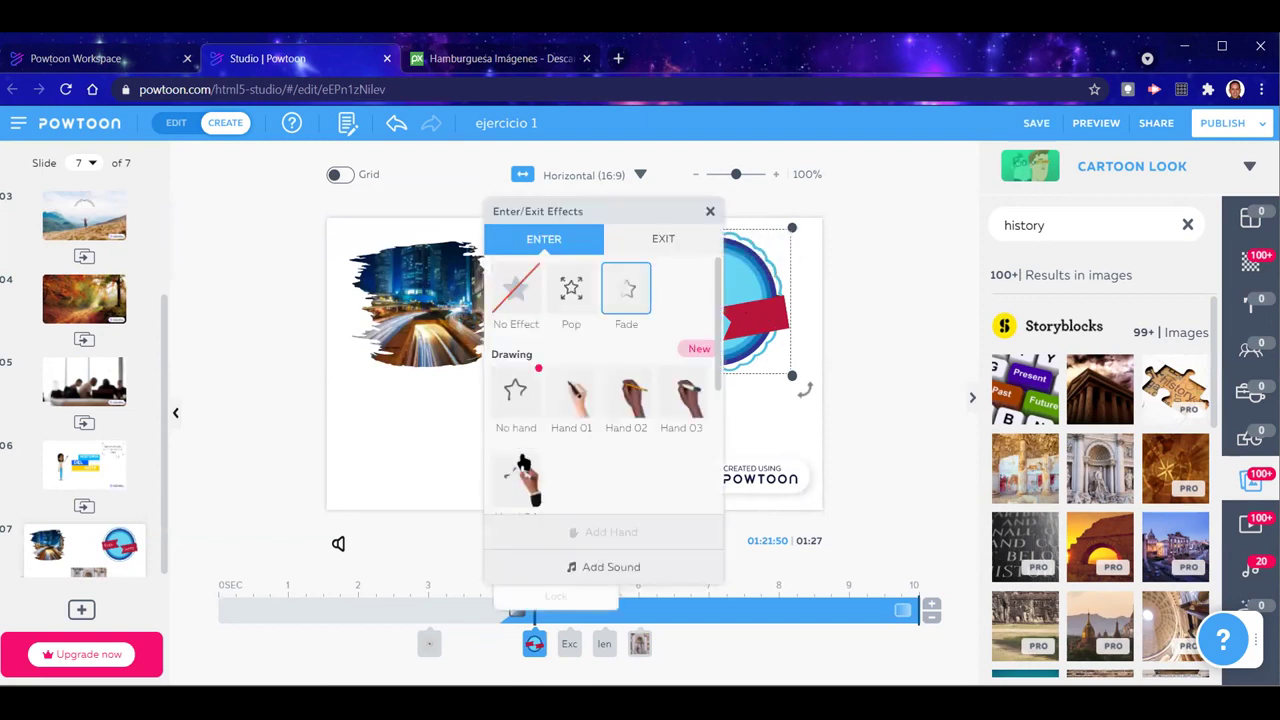
{"action": "scroll", "coordinate": [627, 465], "scroll_direction": "down", "scroll_amount": 5}
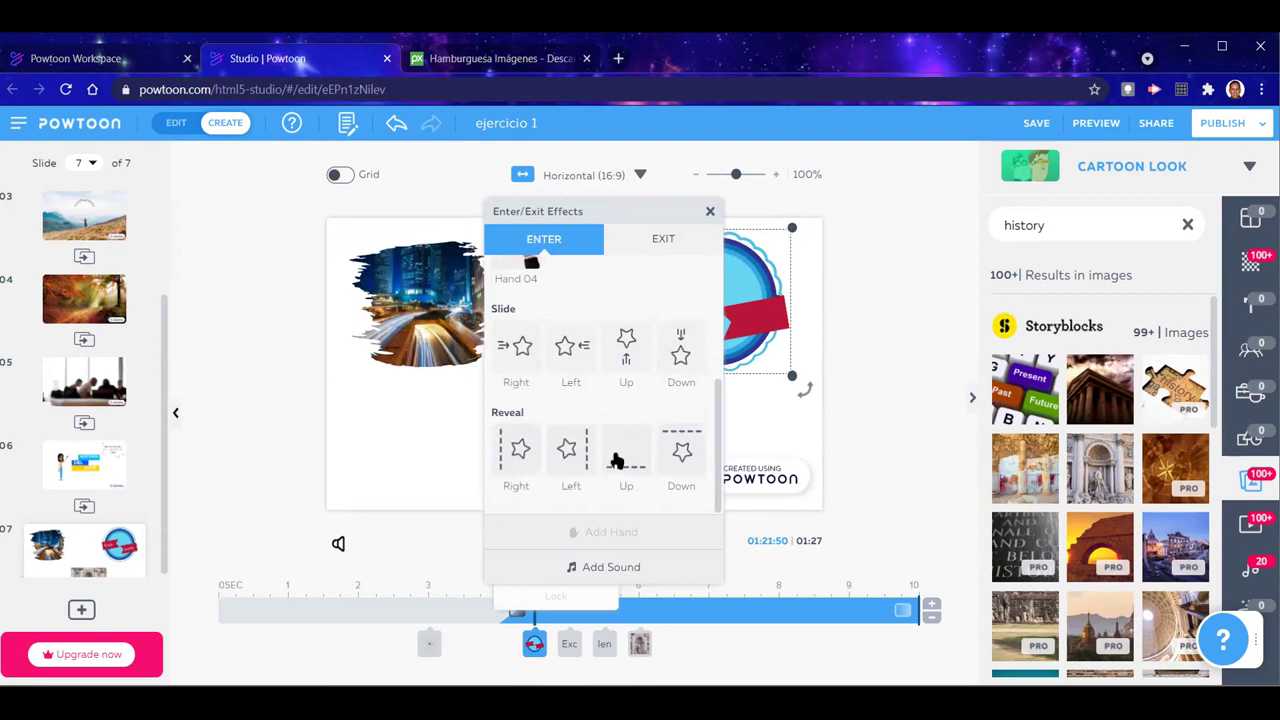
{"action": "left_click", "coordinate": [620, 455]}
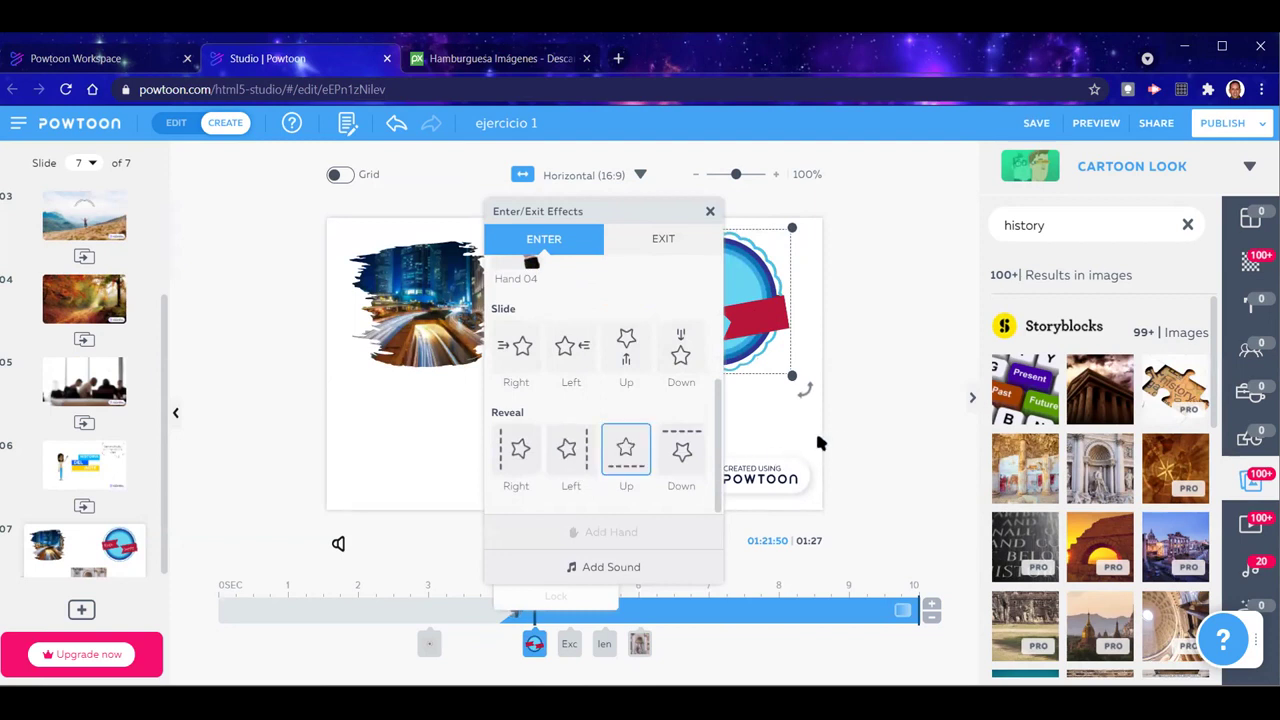
Play slide 7 from just after the 3-second mark to preview the ribbon badge's entrance
{"action": "left_click", "coordinate": [626, 592]}
{"action": "left_click_drag", "start_coordinate": [534, 600], "coordinate": [447, 600]}
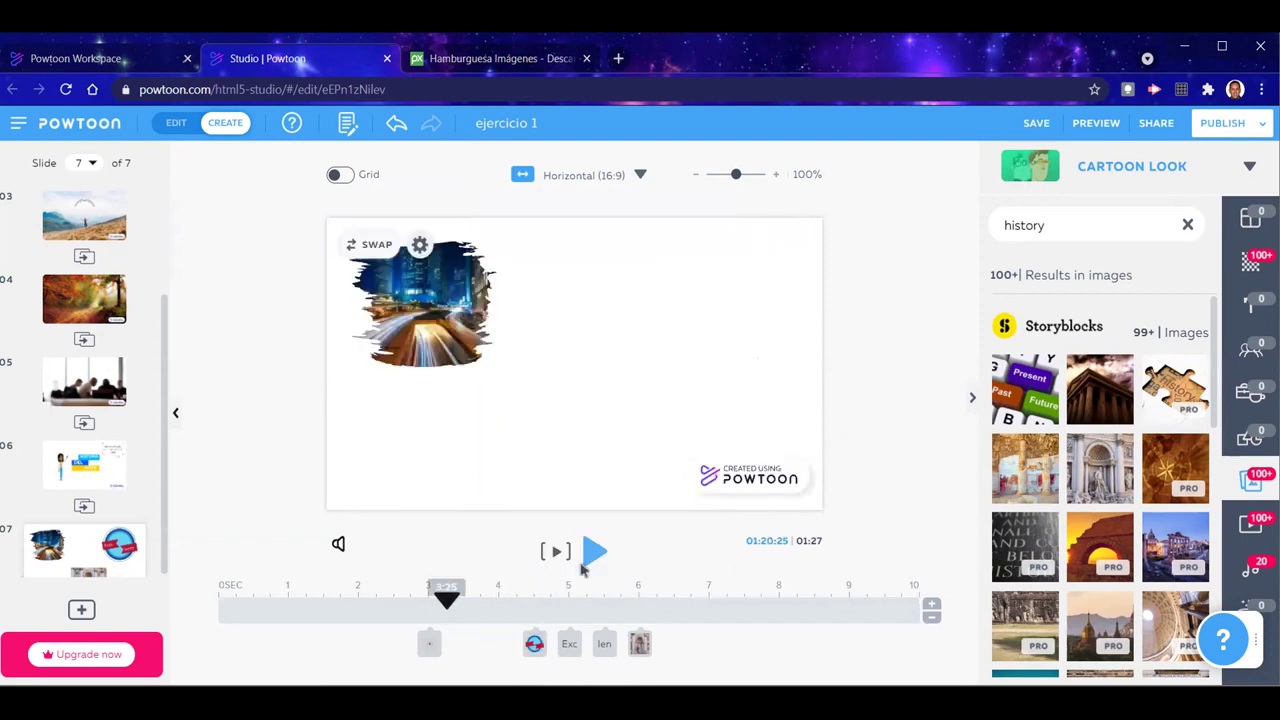
{"action": "left_click", "coordinate": [590, 558]}
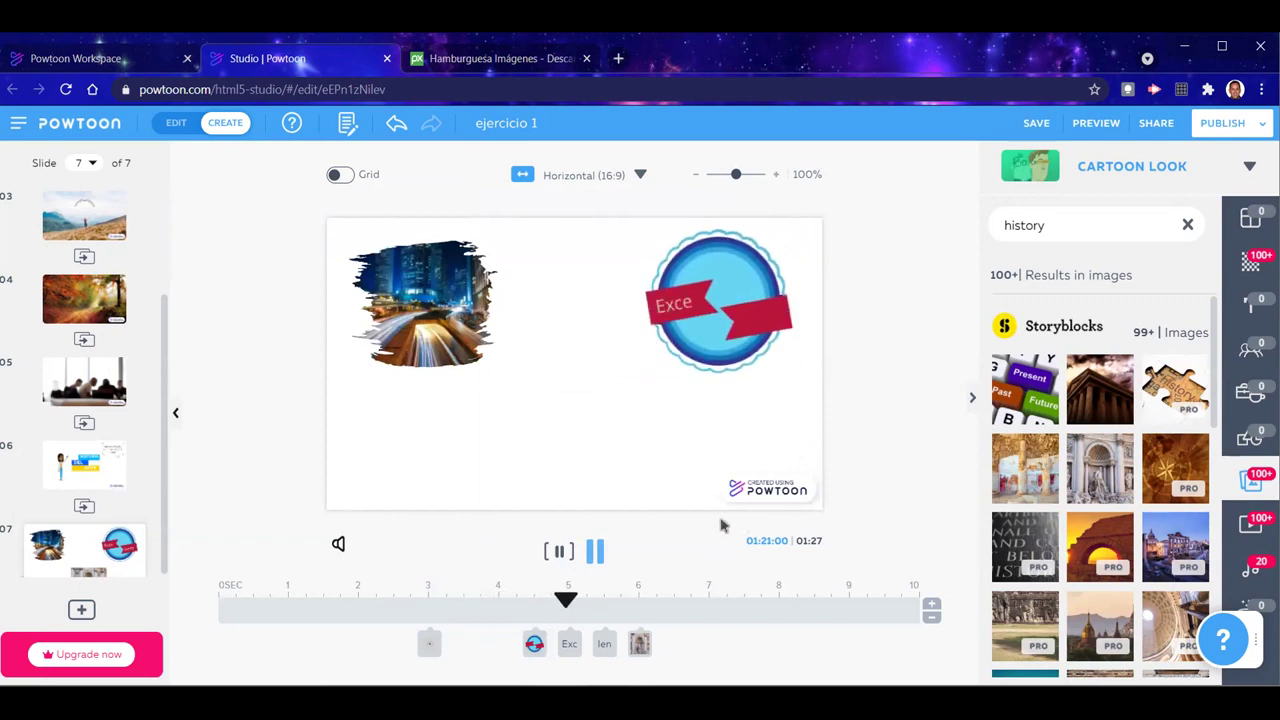
{"action": "left_click", "coordinate": [595, 551]}
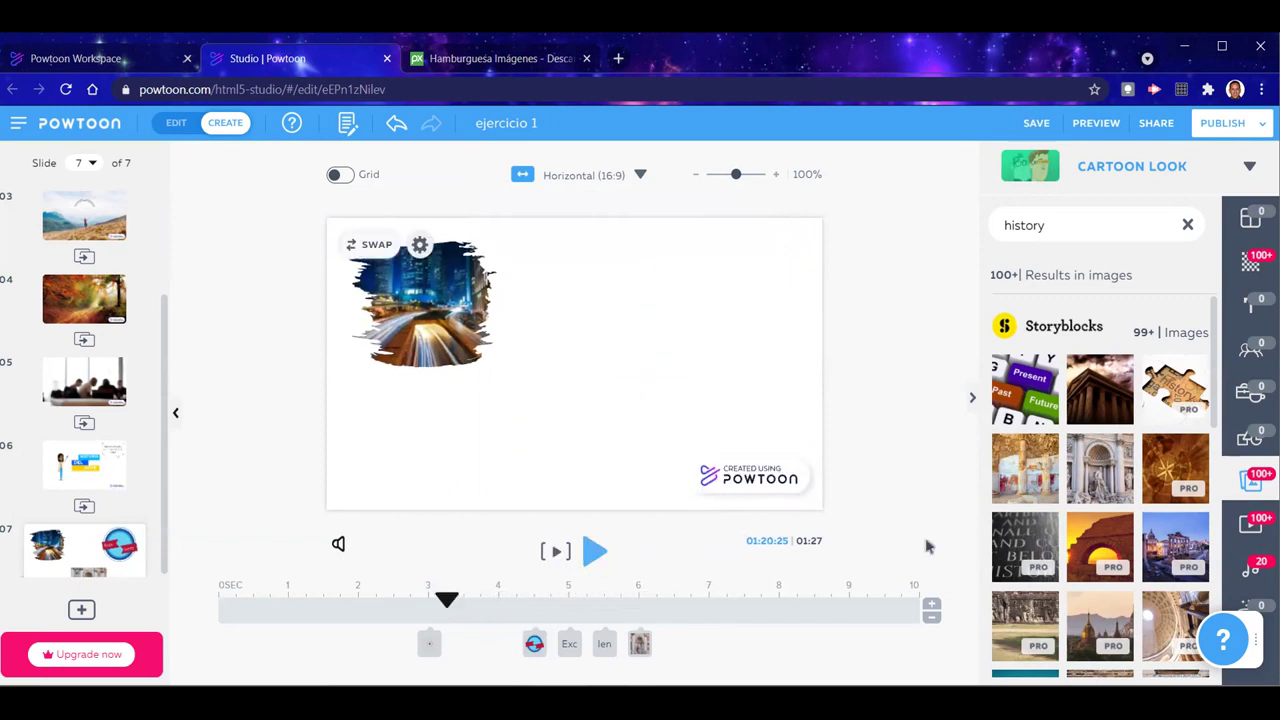
Clear the image search and browse the video library, including the Storyblocks video footage and the uploaded videos
{"action": "left_click", "coordinate": [1186, 228]}
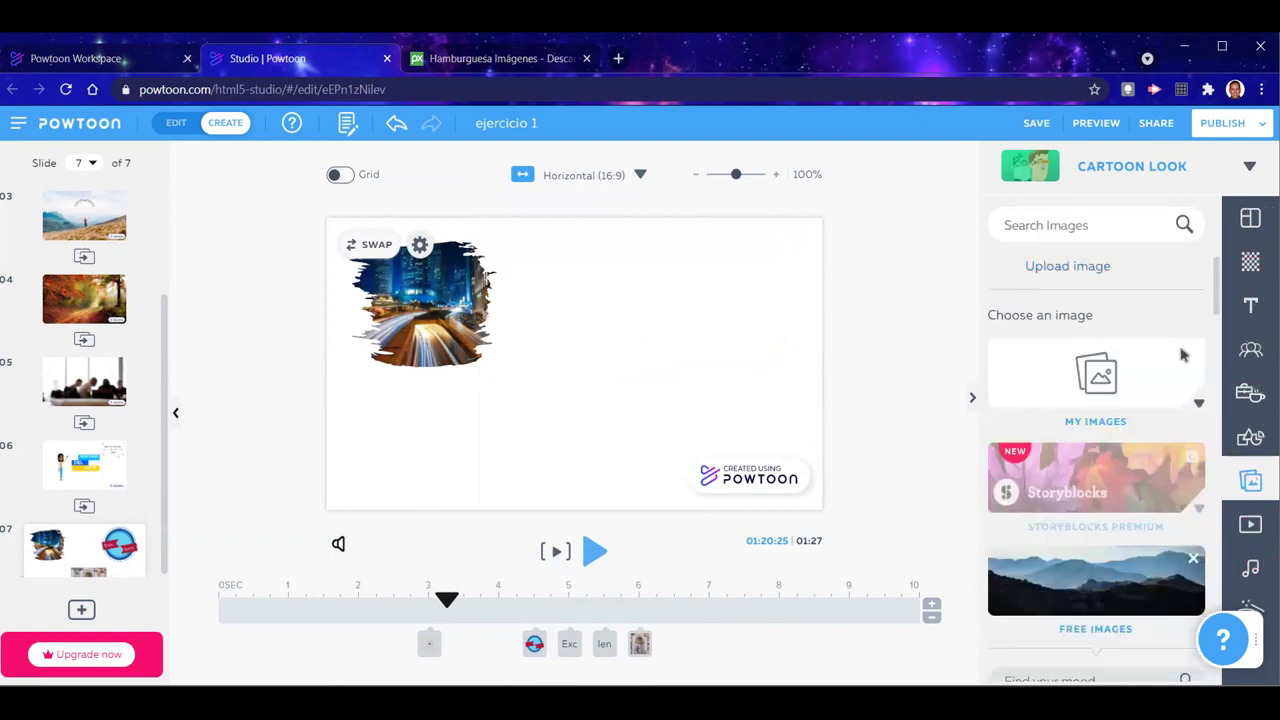
{"action": "left_click", "coordinate": [1252, 530]}
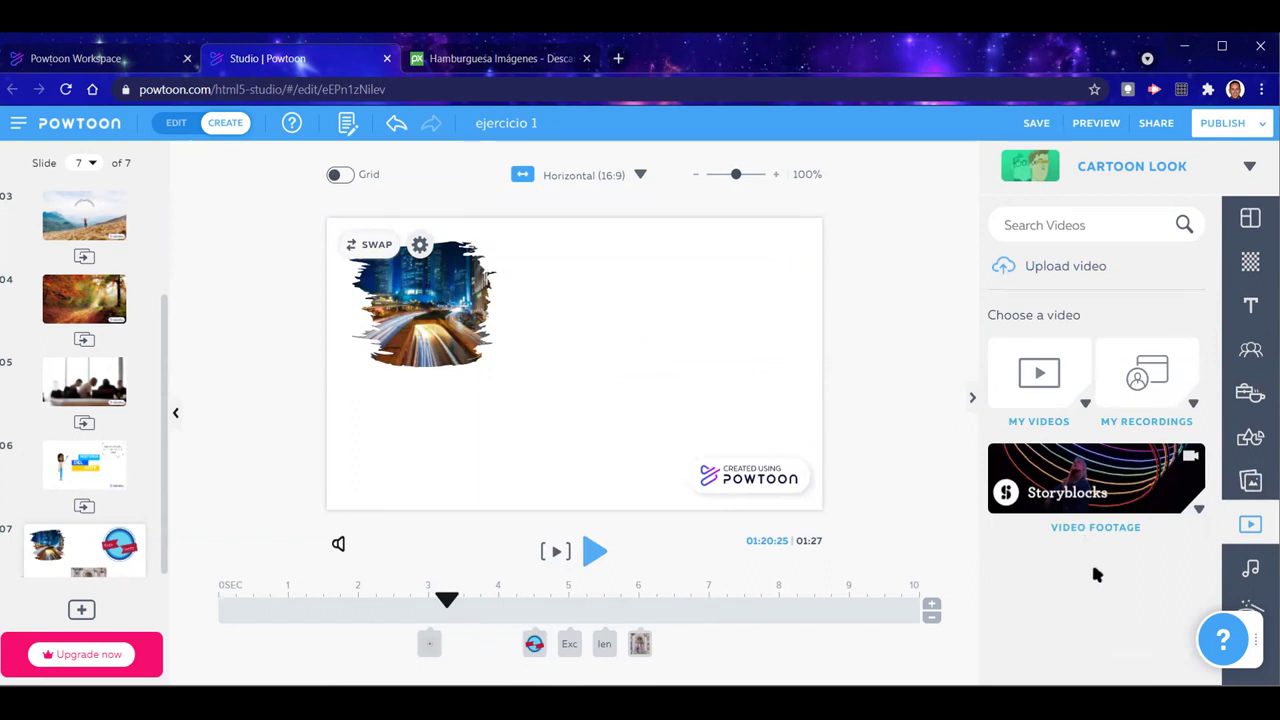
{"action": "left_click_drag", "start_coordinate": [1254, 638], "coordinate": [60, 640]}
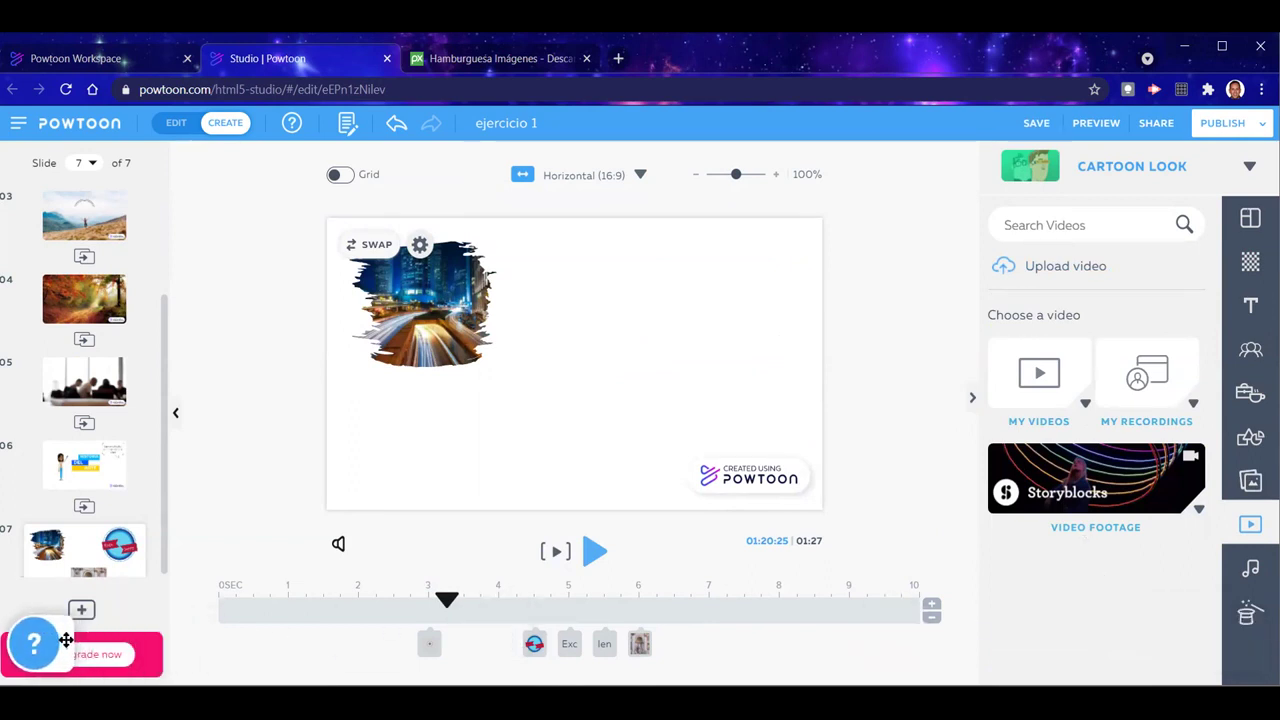
{"action": "left_click", "coordinate": [1172, 510]}
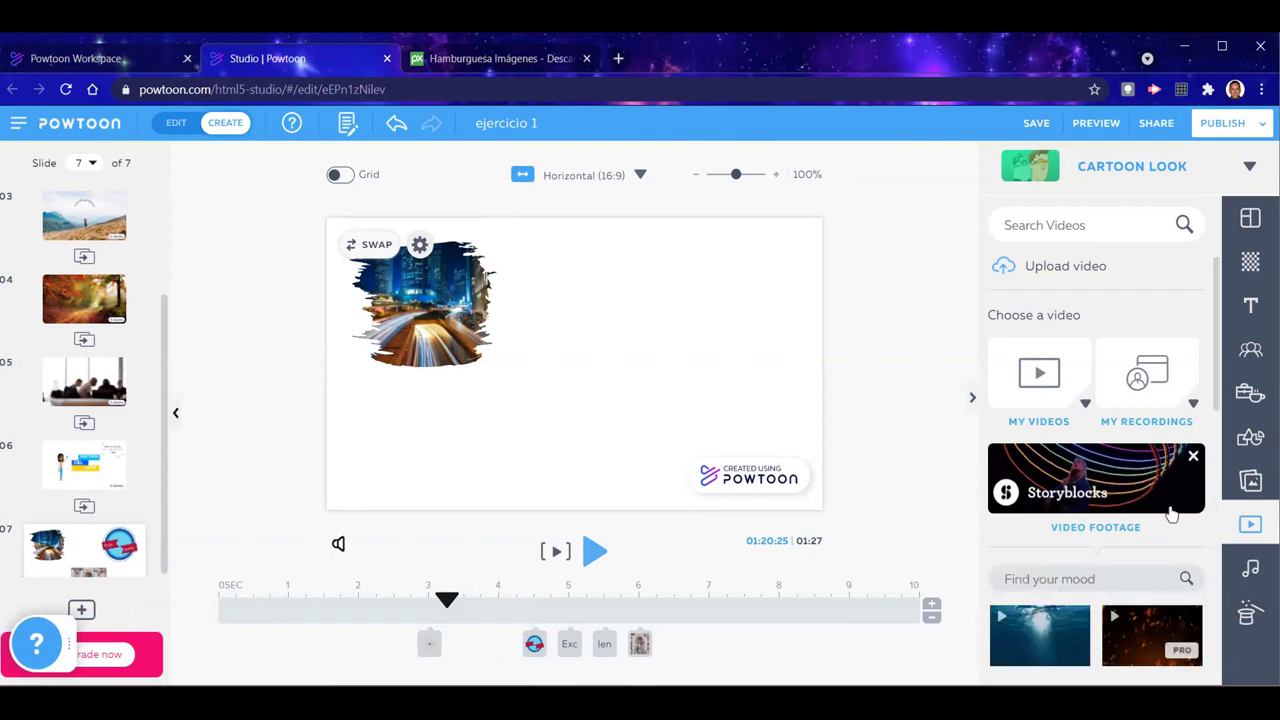
{"action": "scroll", "coordinate": [1133, 567], "scroll_direction": "down", "scroll_amount": 5}
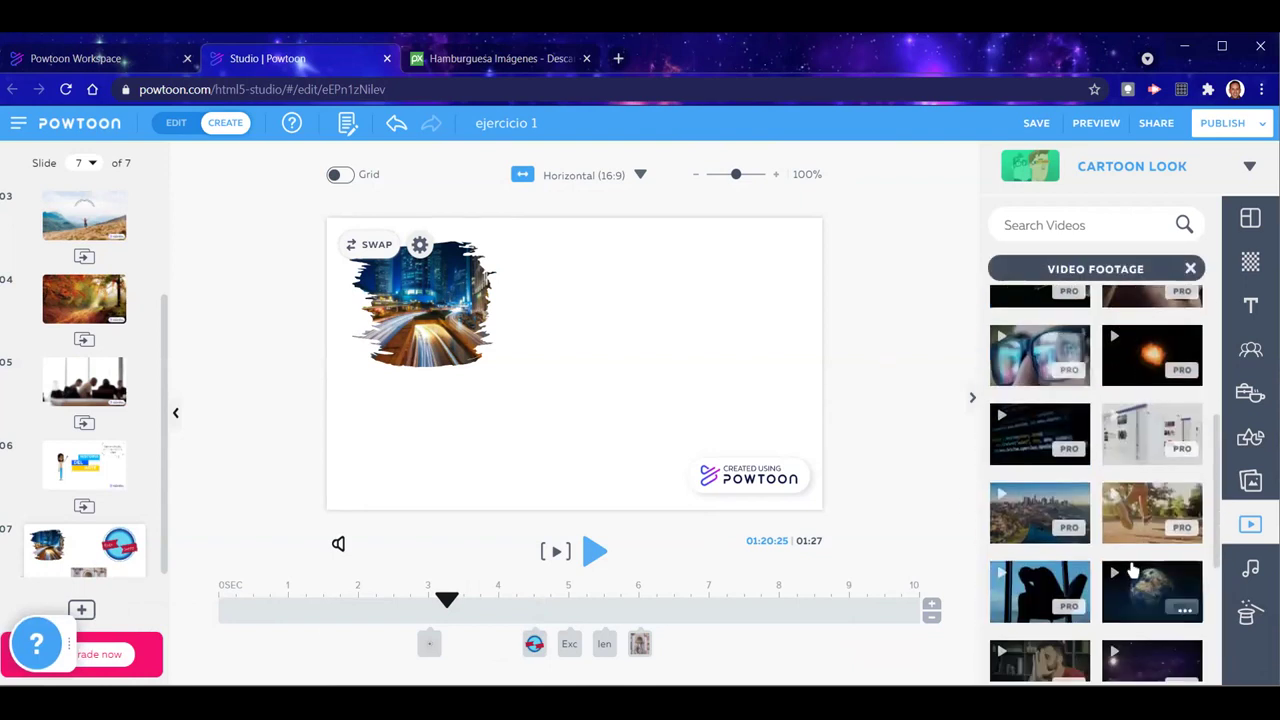
{"action": "scroll", "coordinate": [1133, 570], "scroll_direction": "up", "scroll_amount": 3}
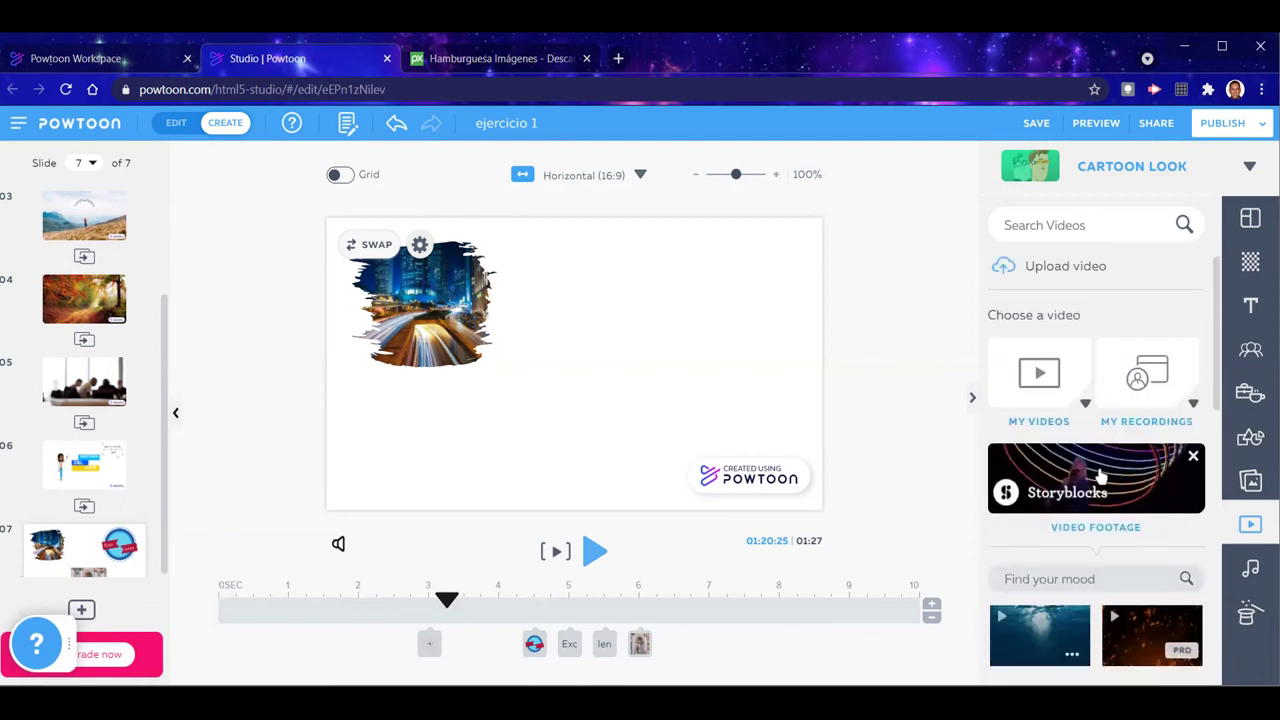
{"action": "left_click", "coordinate": [1102, 528]}
{"action": "scroll", "coordinate": [1123, 524], "scroll_direction": "up", "scroll_amount": 3}
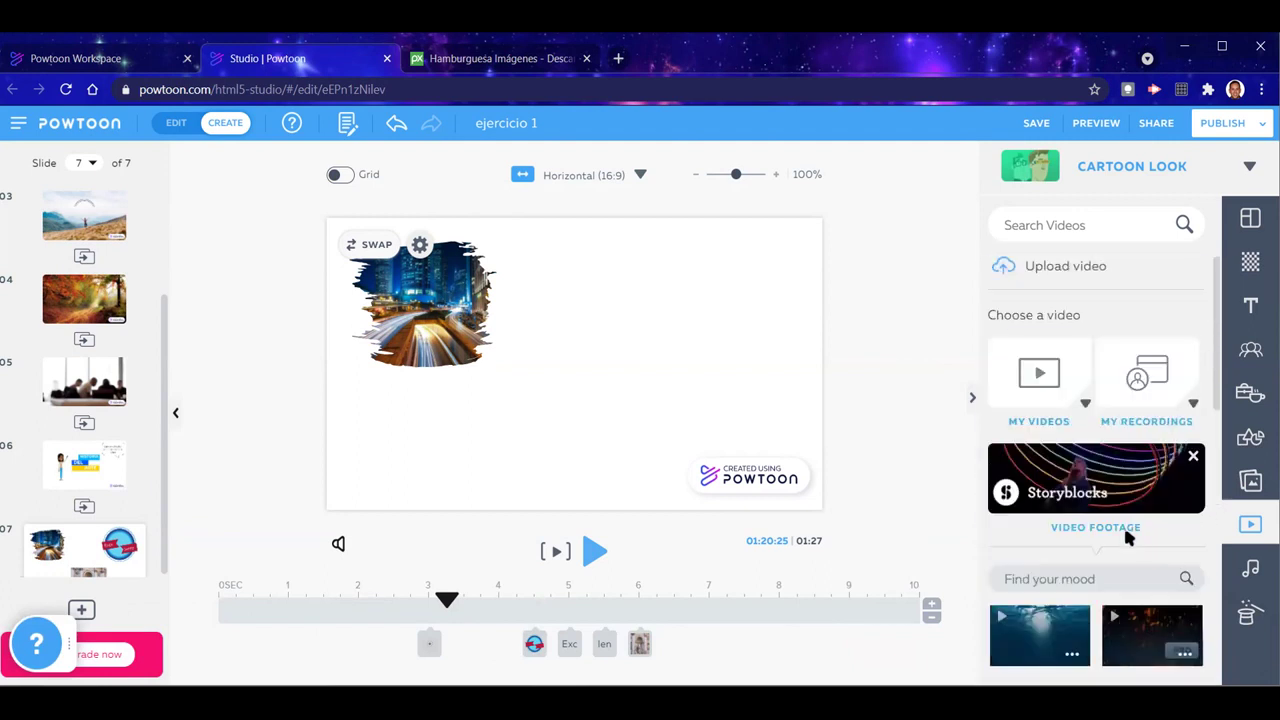
{"action": "left_click", "coordinate": [1082, 408]}
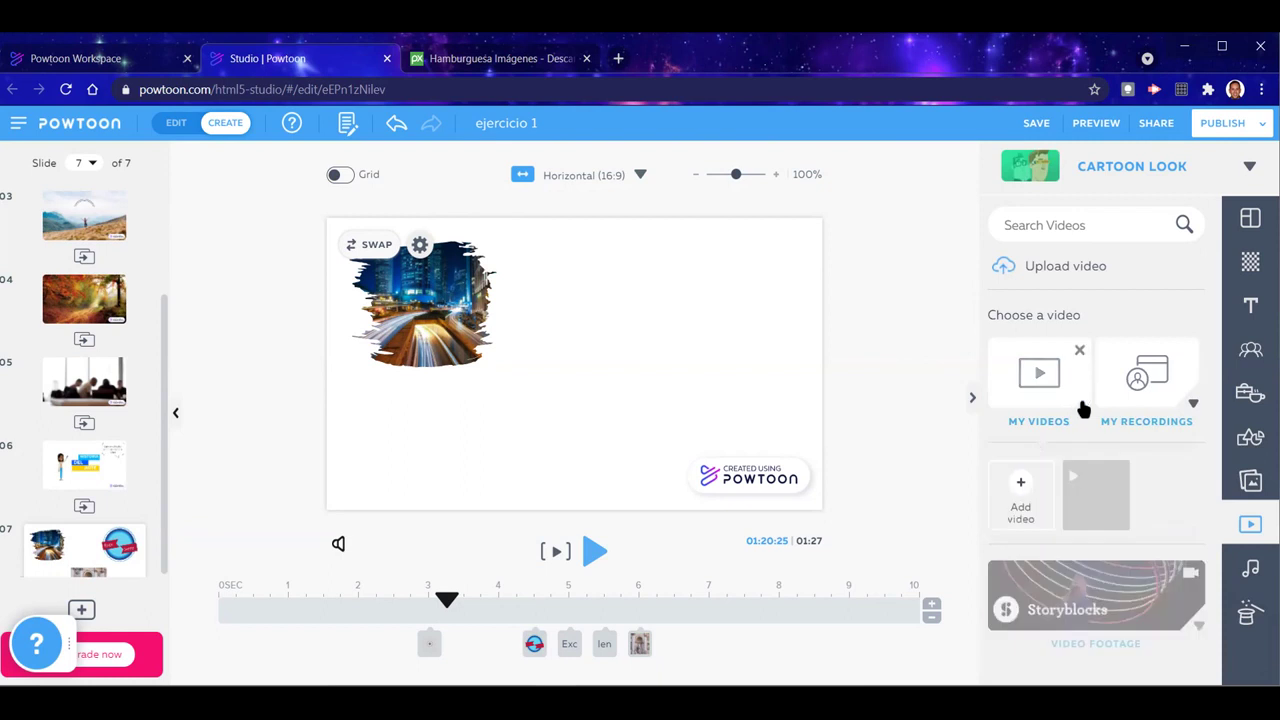
Show the sound library and examine the sources offered for adding music
{"action": "left_click", "coordinate": [1249, 570]}
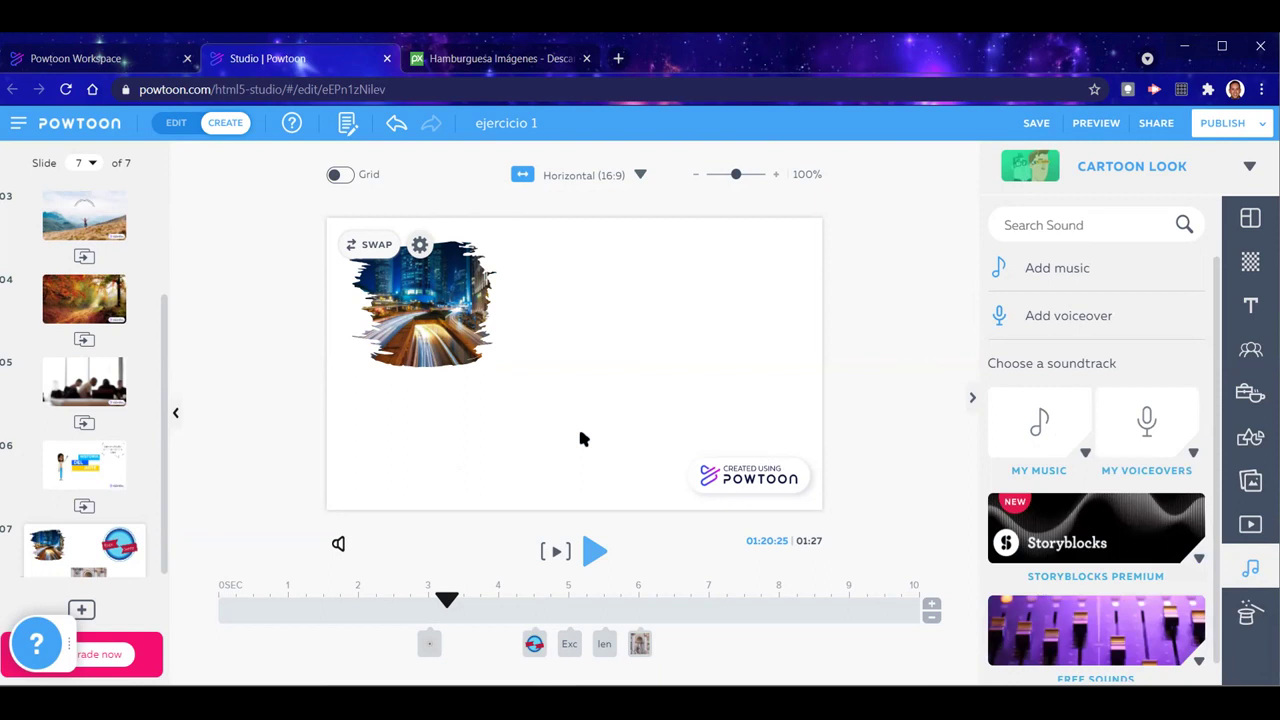
{"action": "left_click", "coordinate": [1058, 268]}
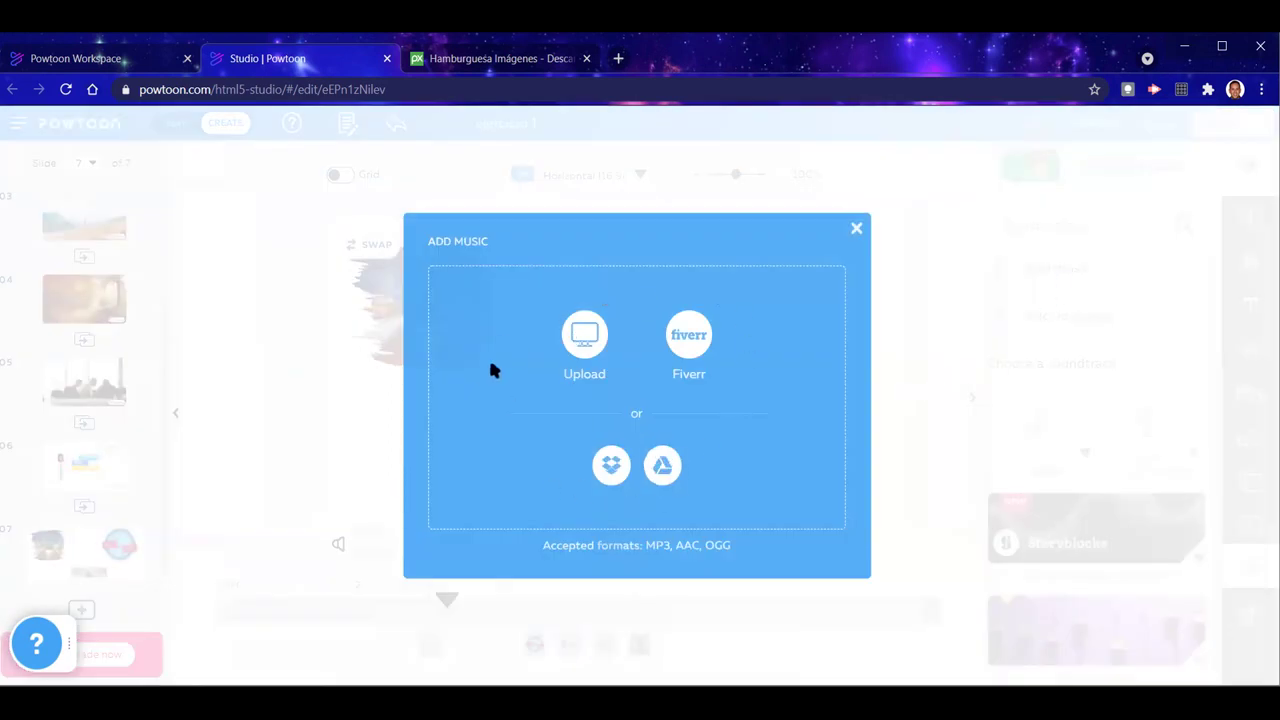
{"action": "left_click", "coordinate": [856, 228]}
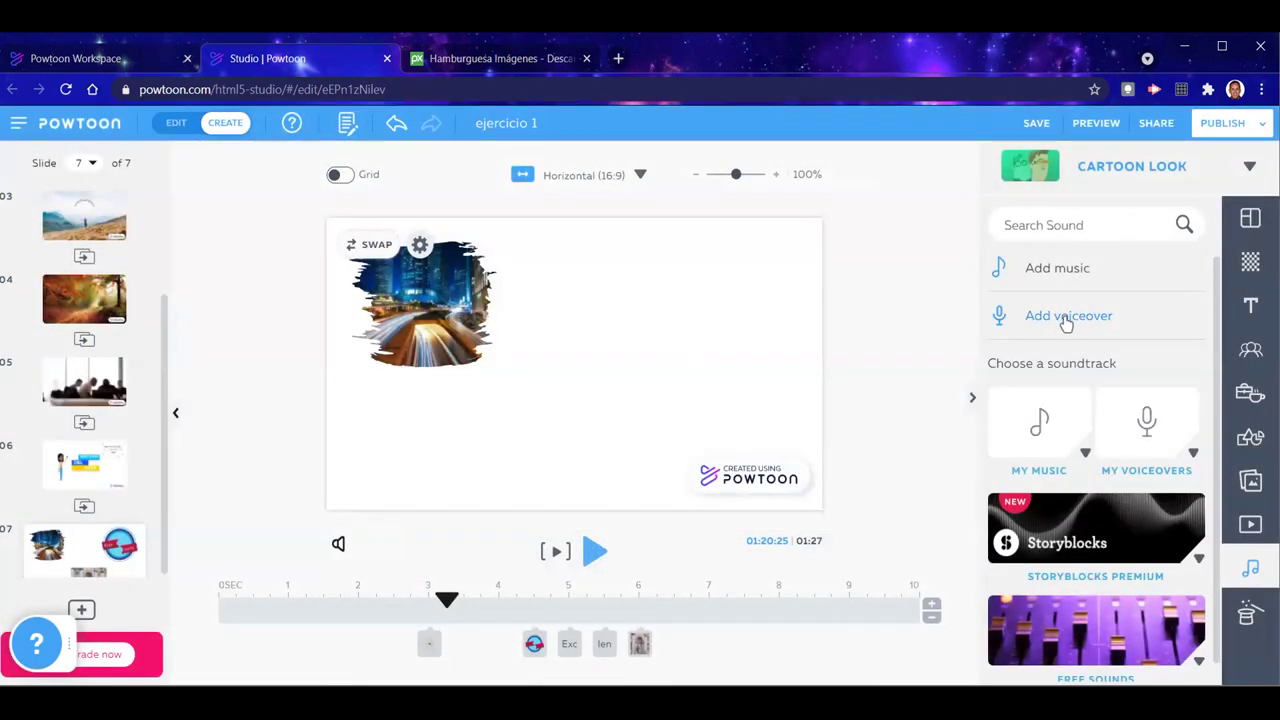
Find "Work Mojo" among the free sounds, listen to it, and use it as the soundtrack
{"action": "scroll", "coordinate": [1110, 435], "scroll_direction": "down", "scroll_amount": 1}
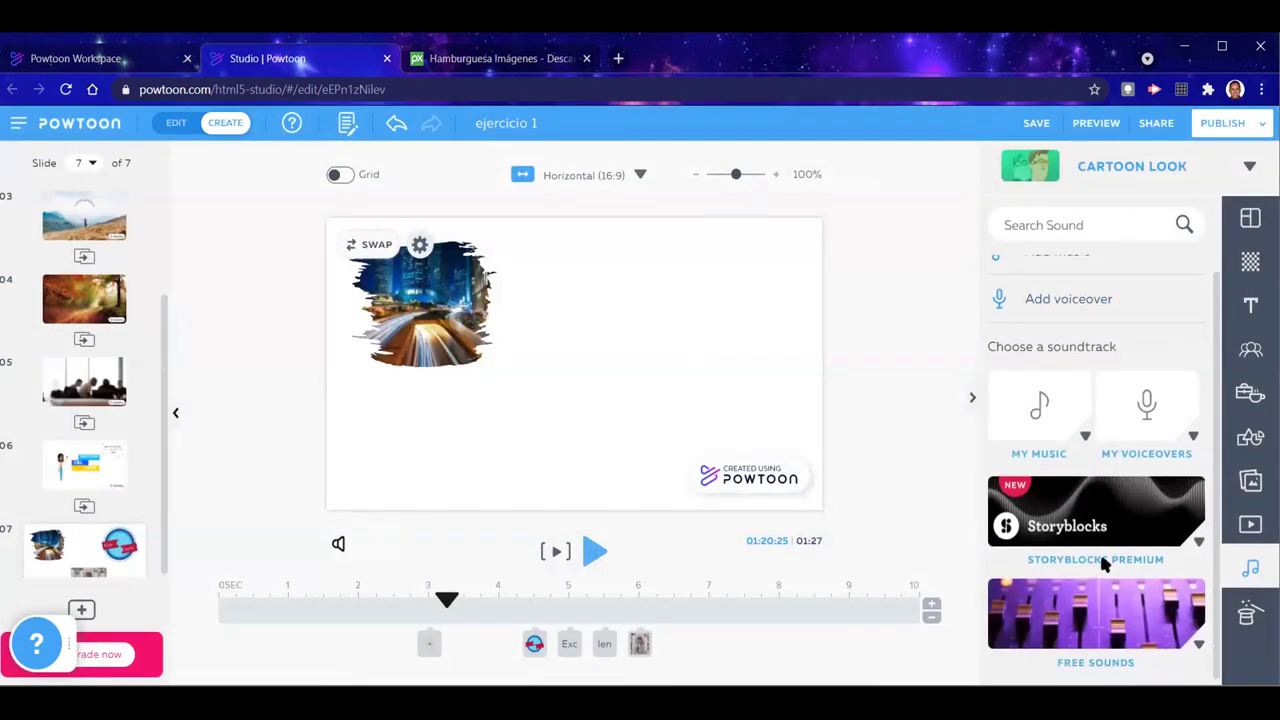
{"action": "scroll", "coordinate": [1083, 628], "scroll_direction": "down", "scroll_amount": 2}
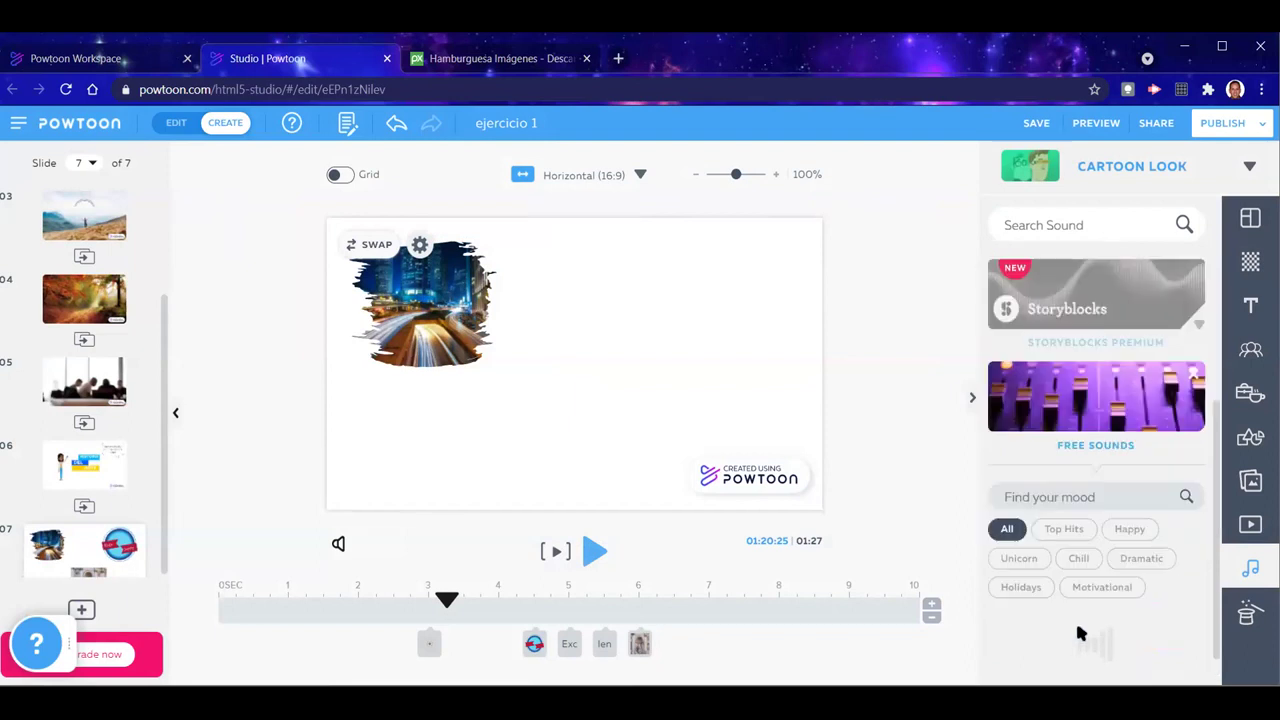
{"action": "scroll", "coordinate": [1085, 600], "scroll_direction": "down", "scroll_amount": 5}
{"action": "scroll", "coordinate": [1090, 550], "scroll_direction": "down", "scroll_amount": 5}
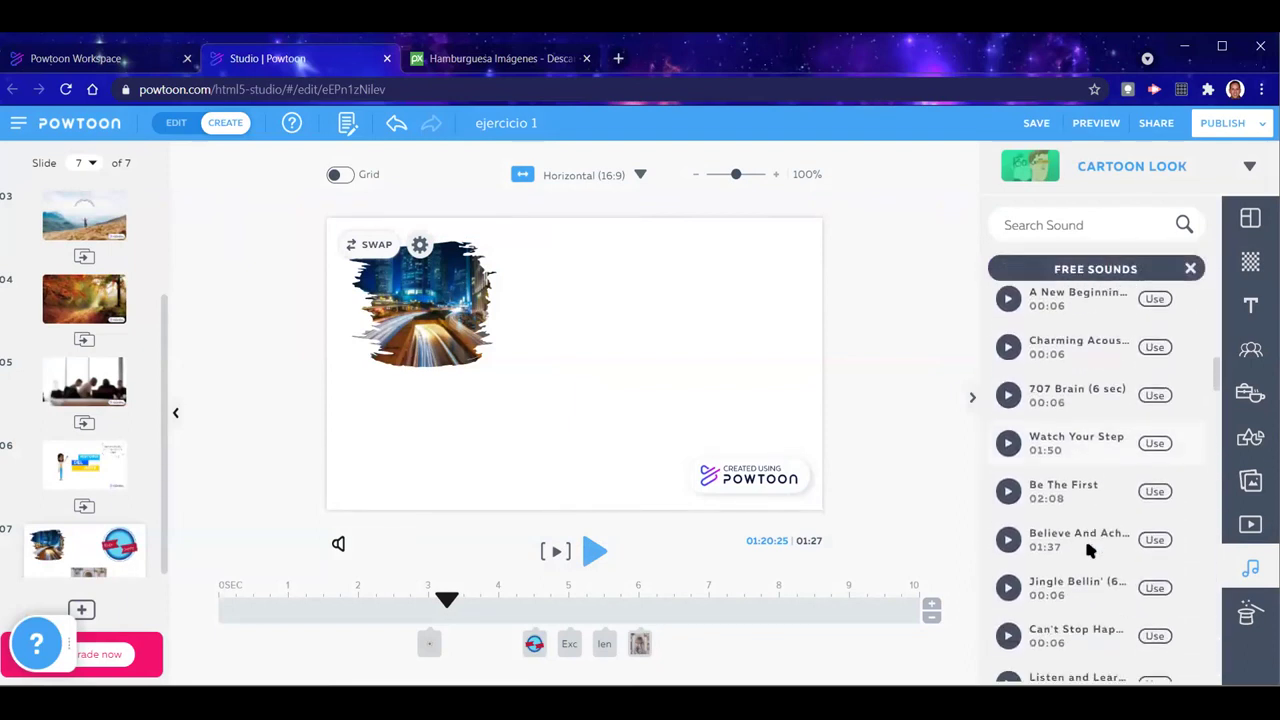
{"action": "scroll", "coordinate": [1090, 550], "scroll_direction": "down", "scroll_amount": 1}
{"action": "scroll", "coordinate": [1090, 550], "scroll_direction": "down", "scroll_amount": 1}
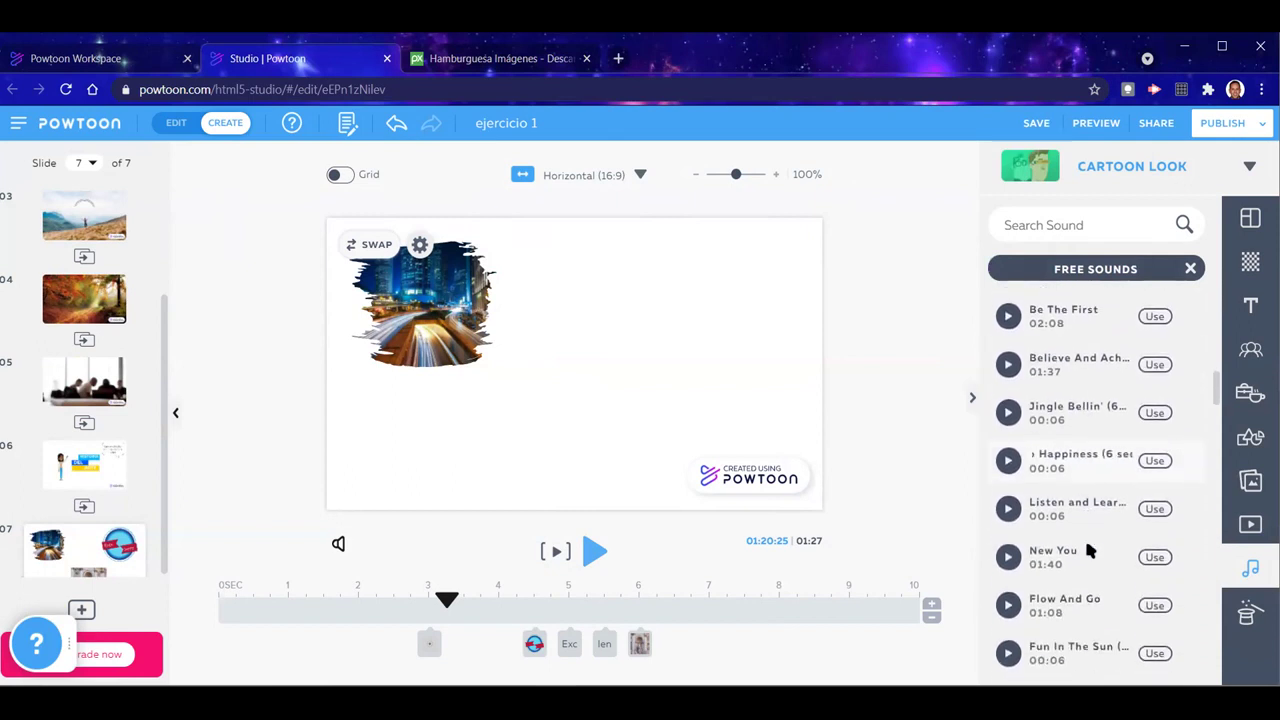
{"action": "scroll", "coordinate": [1090, 550], "scroll_direction": "down", "scroll_amount": 3}
{"action": "left_click", "coordinate": [1008, 496]}
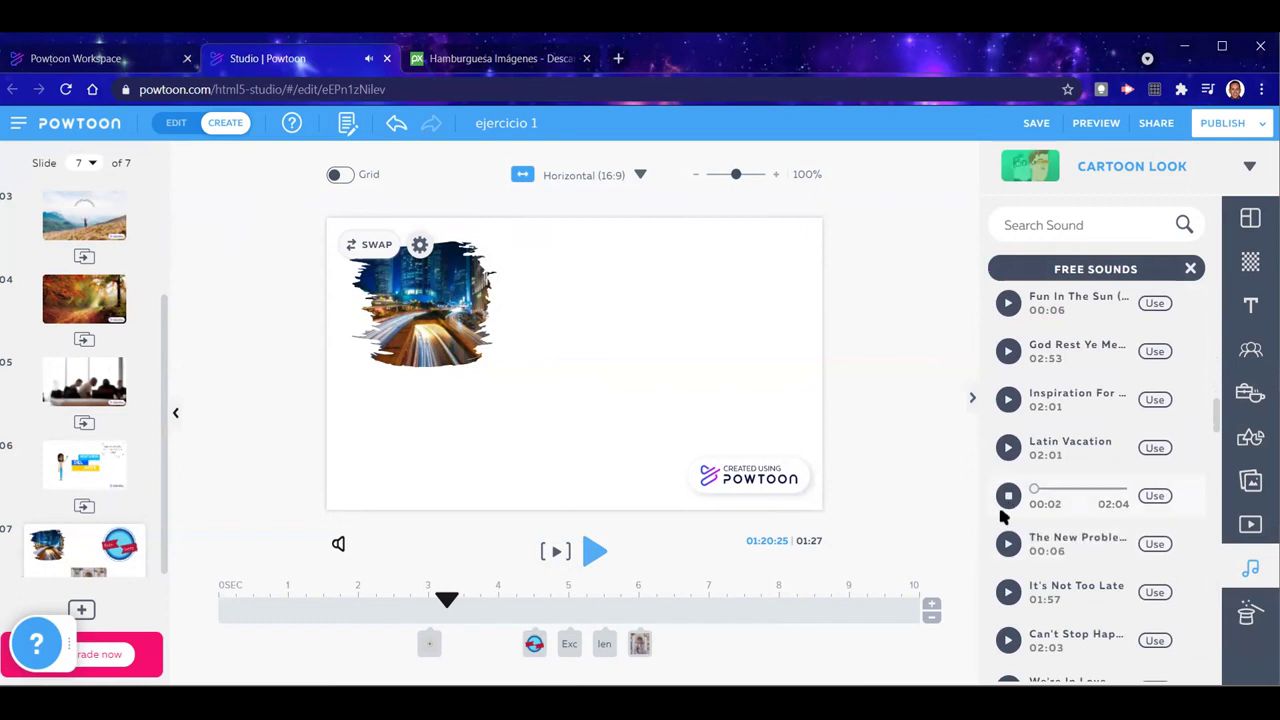
{"action": "left_click", "coordinate": [1009, 505]}
{"action": "left_click", "coordinate": [1155, 499]}
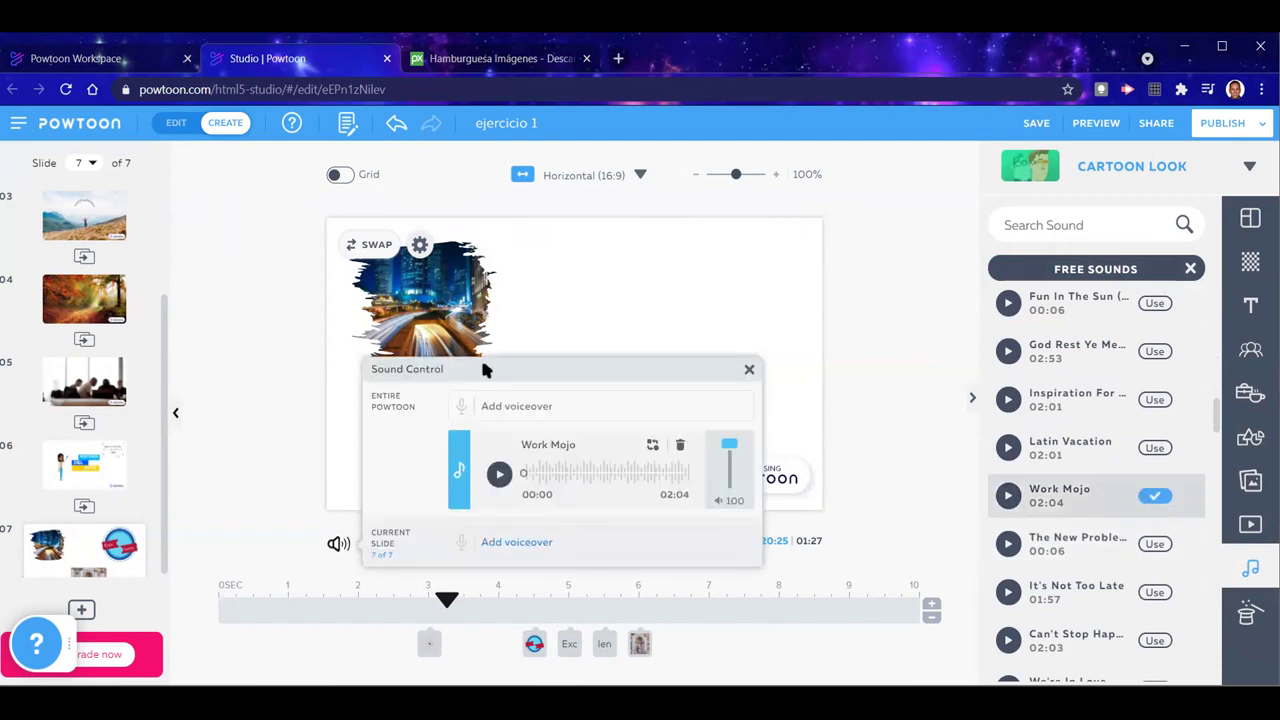
Lower the Work Mojo soundtrack's volume to 41, playing the track before and after the change
{"action": "left_click_drag", "start_coordinate": [518, 376], "coordinate": [617, 313]}
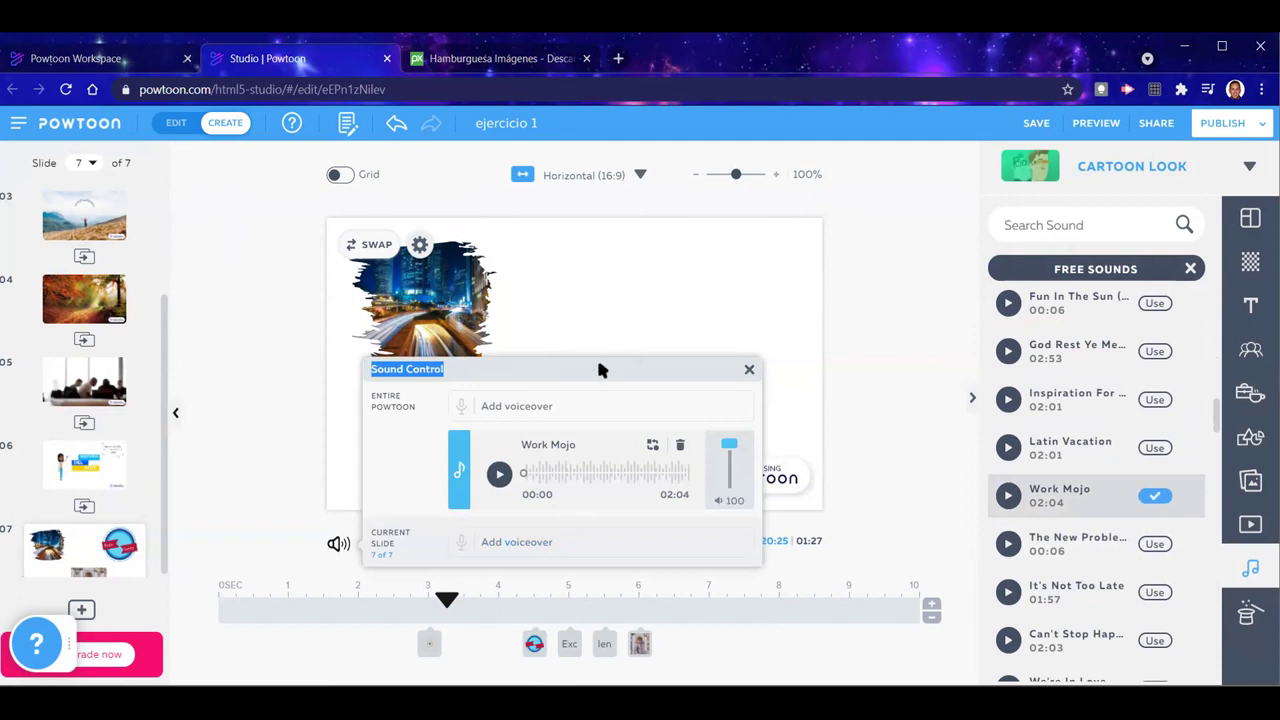
{"action": "left_click", "coordinate": [408, 410]}
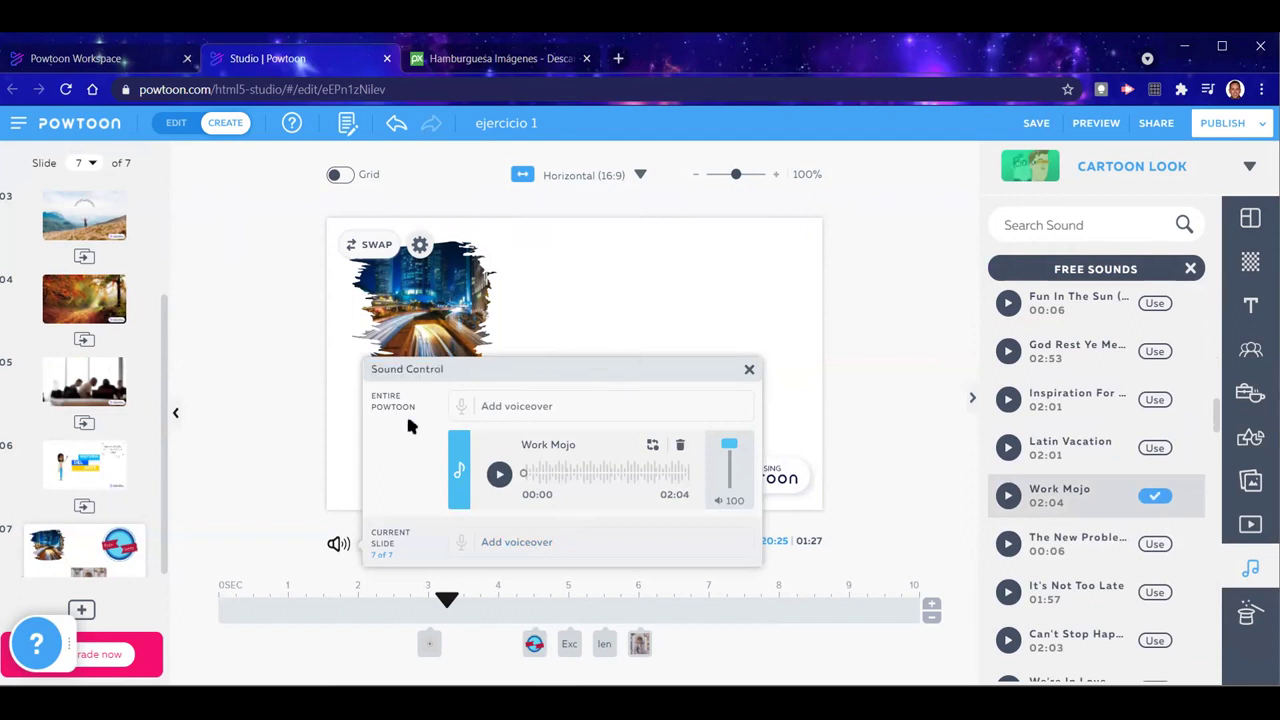
{"action": "left_click", "coordinate": [499, 476]}
{"action": "left_click", "coordinate": [499, 476]}
{"action": "mouse_move", "coordinate": [729, 443]}
{"action": "left_mouse_down"}
{"action": "mouse_move", "coordinate": [729, 468]}
{"action": "mouse_move", "coordinate": [728, 437]}
{"action": "left_mouse_up"}
{"action": "left_click_drag", "start_coordinate": [728, 443], "coordinate": [726, 471]}
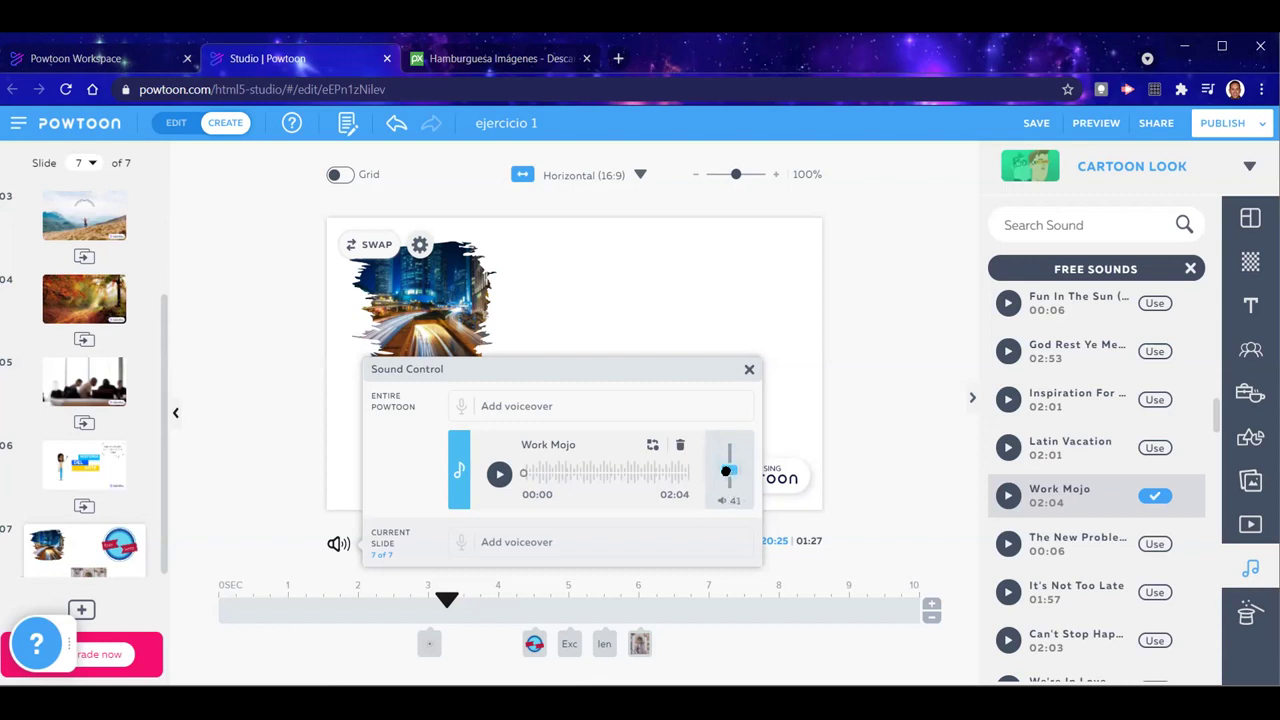
{"action": "left_click", "coordinate": [499, 475]}
{"action": "left_click", "coordinate": [499, 476]}
{"action": "left_click", "coordinate": [1188, 270]}
{"action": "scroll", "coordinate": [1090, 310], "scroll_direction": "up", "scroll_amount": 1}
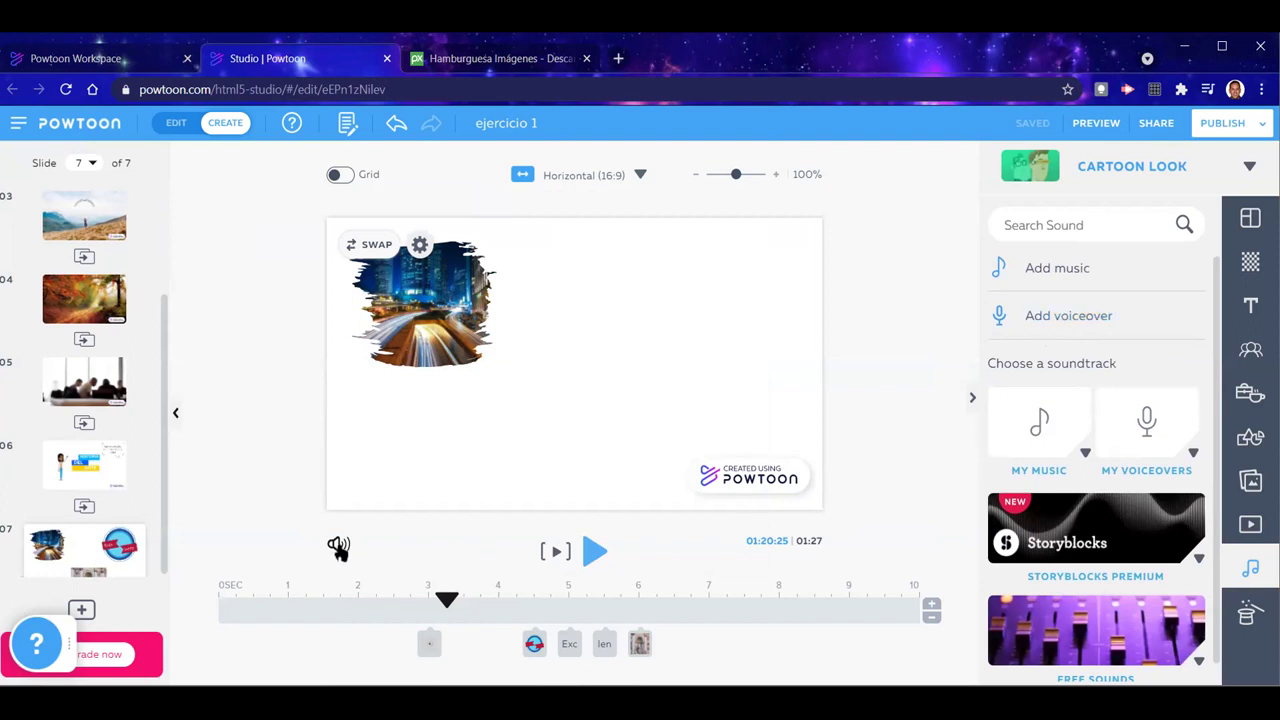
Go to slide 6 and check its sound settings for the soundtrack
{"action": "left_click", "coordinate": [84, 480]}
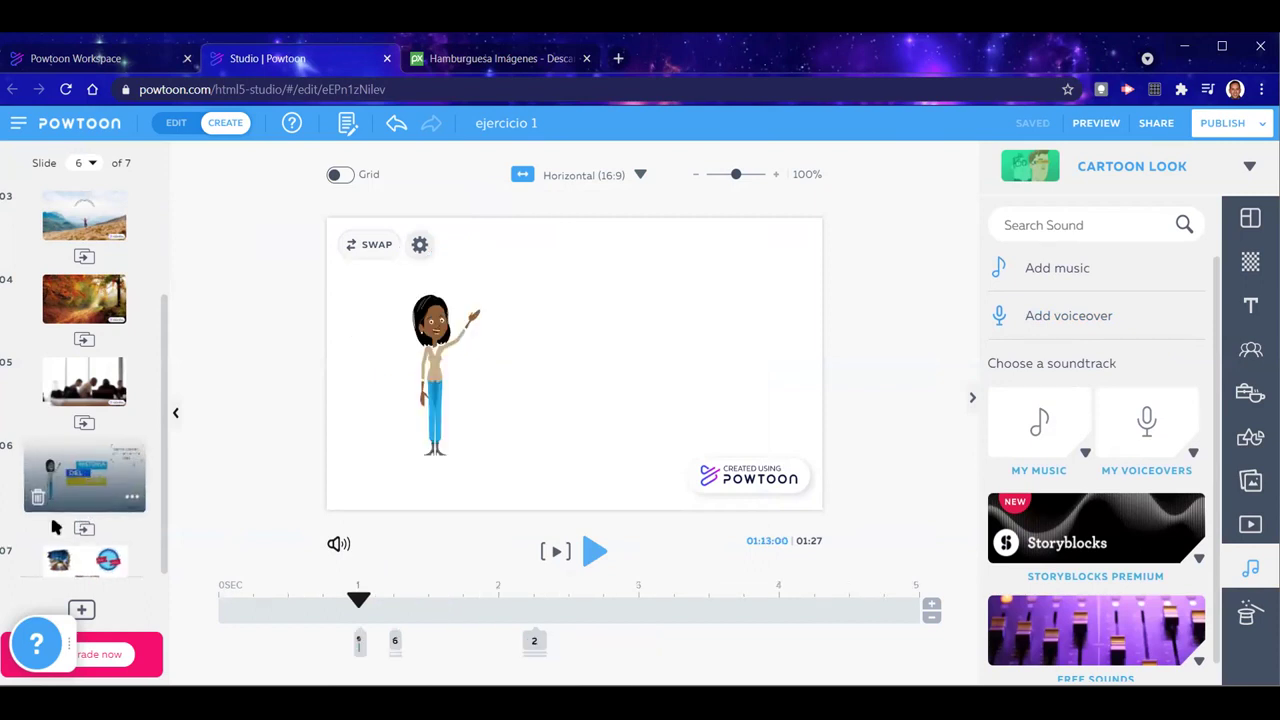
{"action": "left_click", "coordinate": [338, 544]}
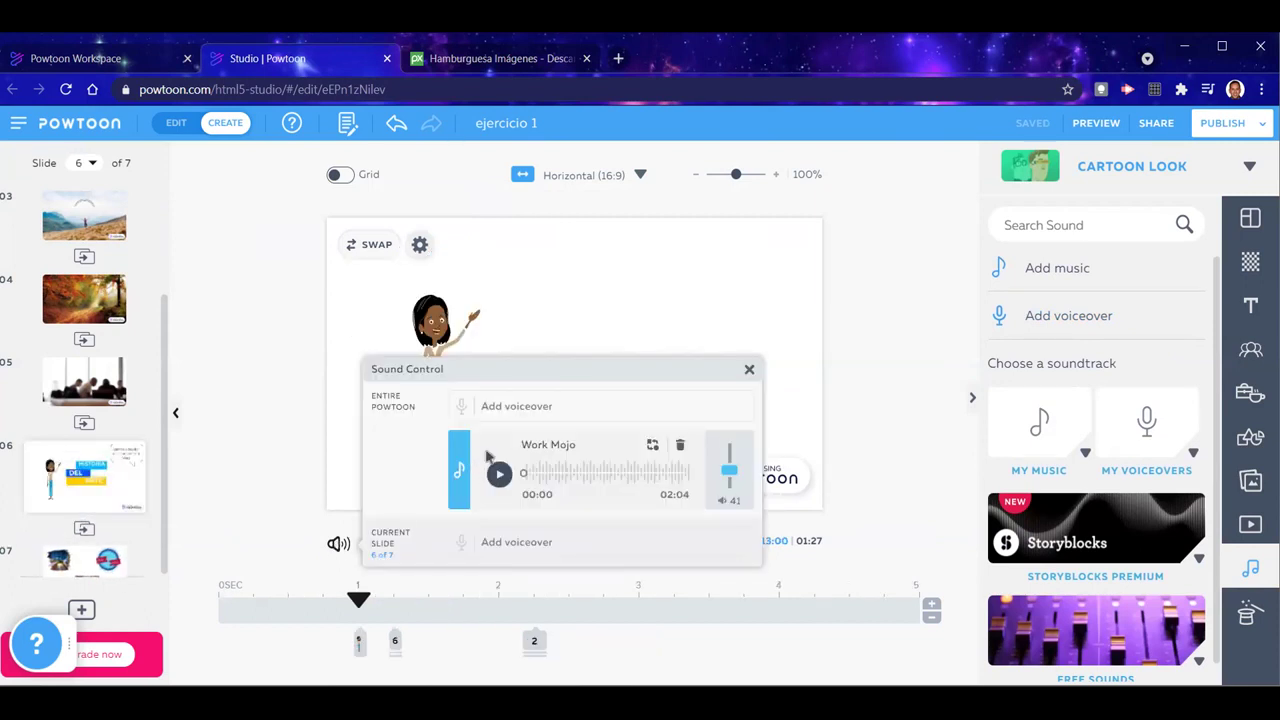
{"action": "left_click", "coordinate": [240, 509]}
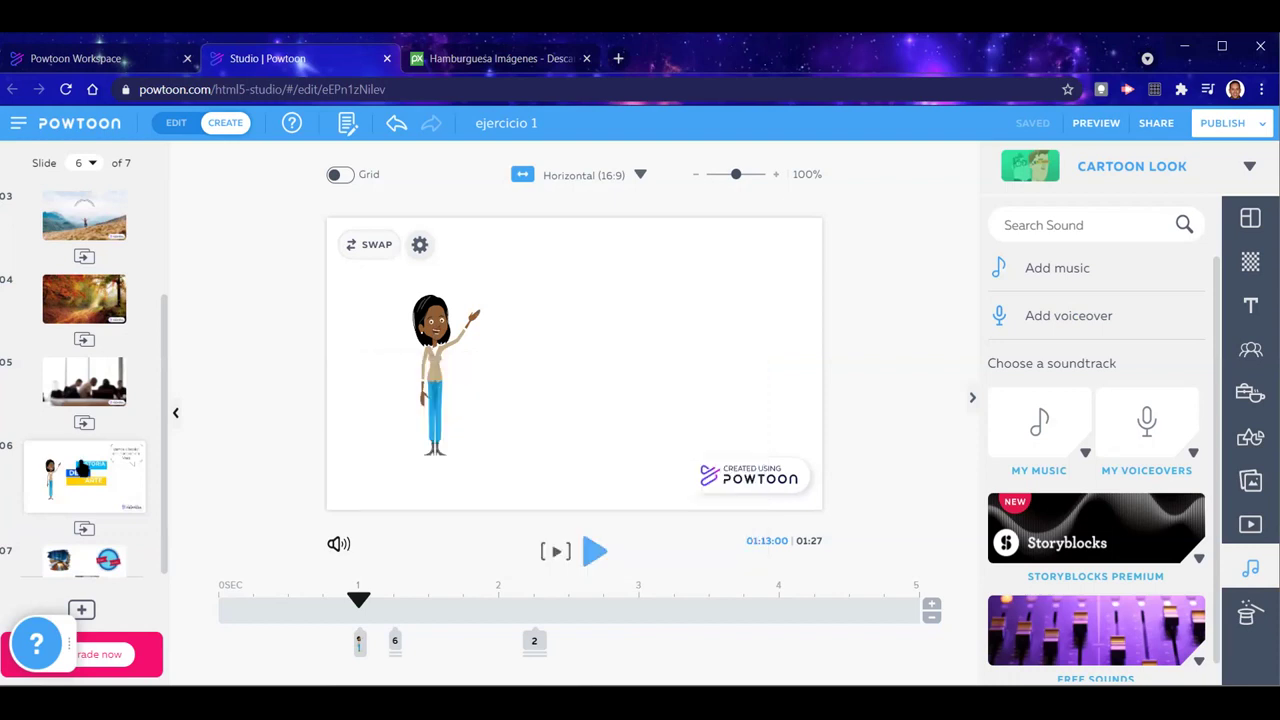
Go to slide 5 and bring up the voiceover recorder for the current slide only
{"action": "left_click", "coordinate": [68, 400]}
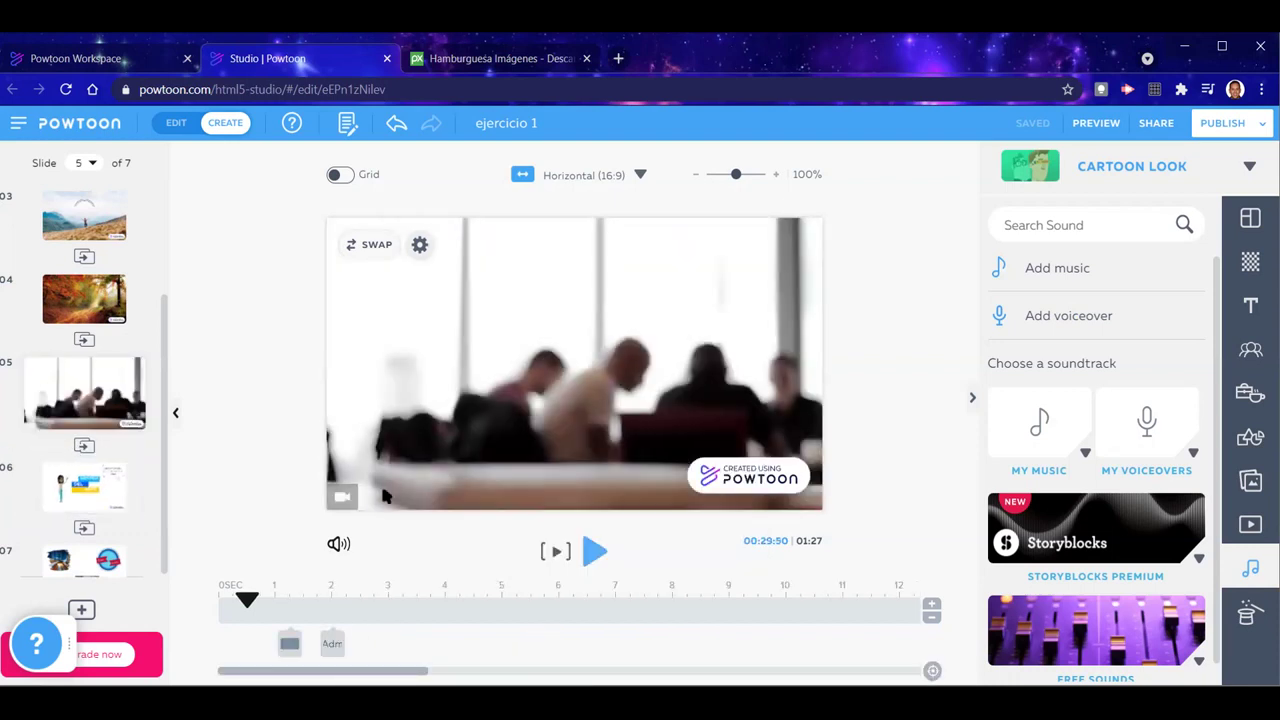
{"action": "left_click", "coordinate": [338, 544]}
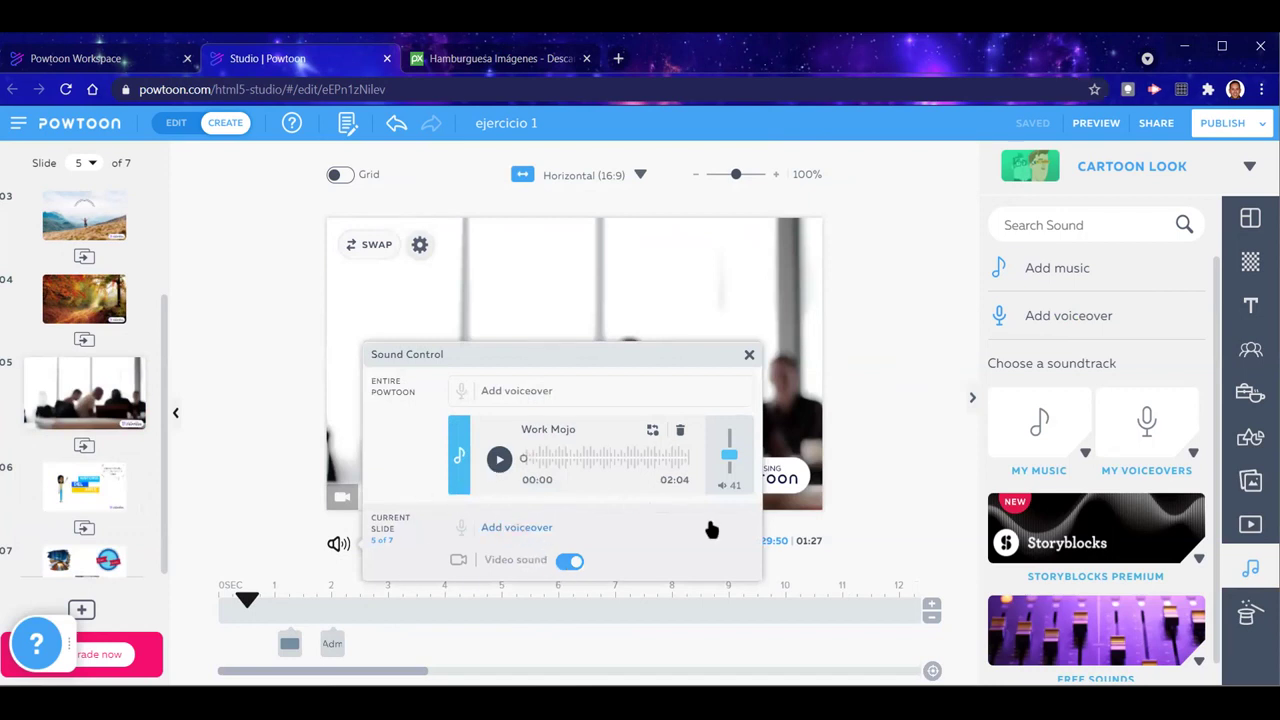
{"action": "left_click", "coordinate": [507, 530]}
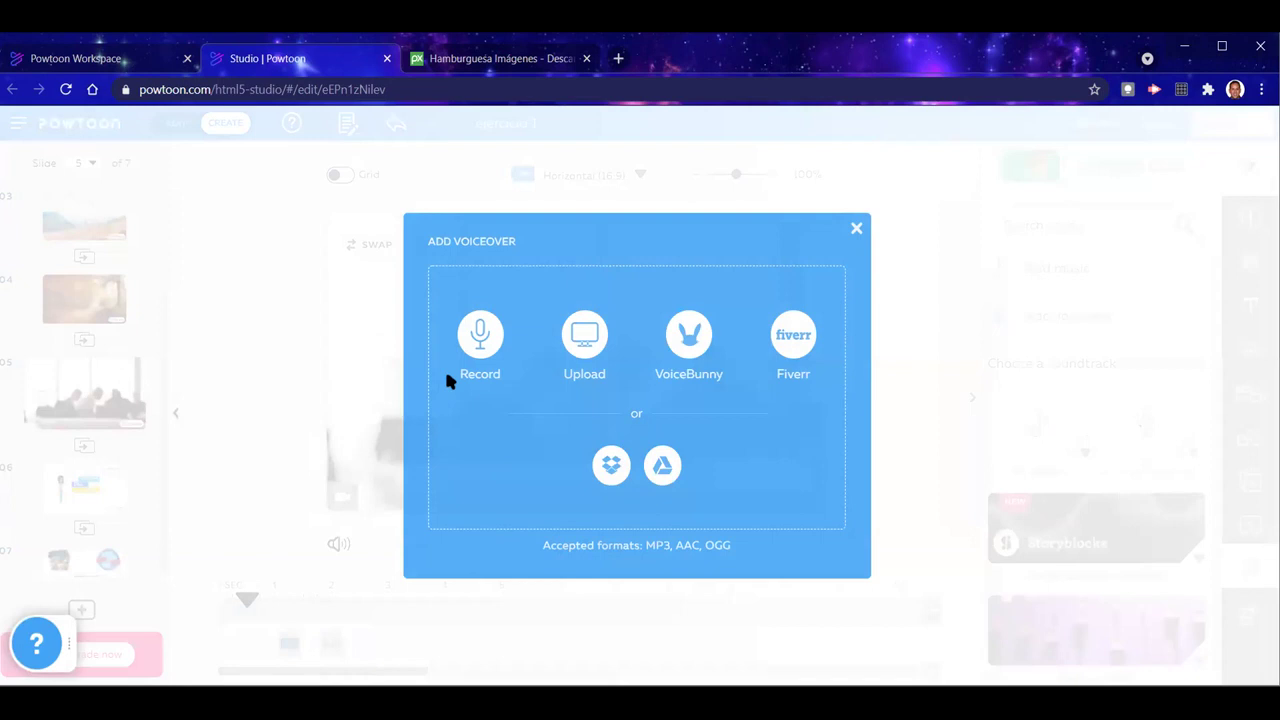
{"action": "left_click", "coordinate": [481, 340]}
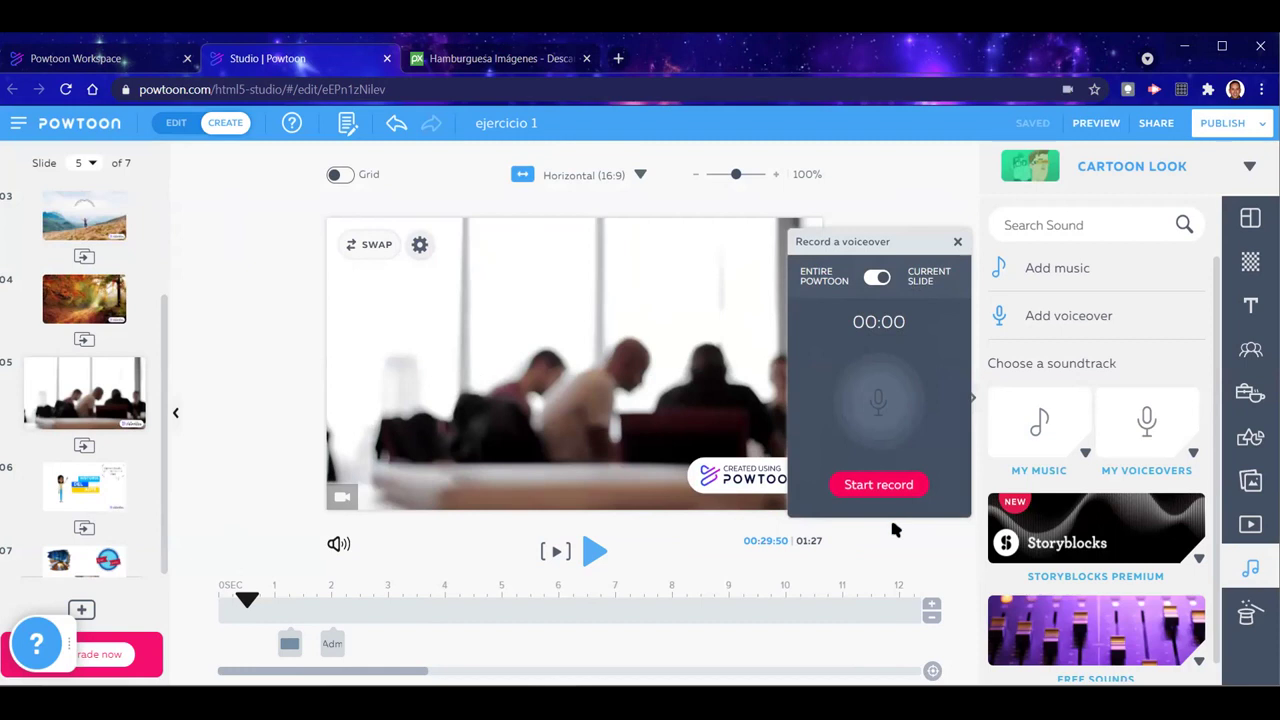
Record a voiceover of about 10 seconds for slide 5 and play it back
{"action": "left_click", "coordinate": [878, 484]}
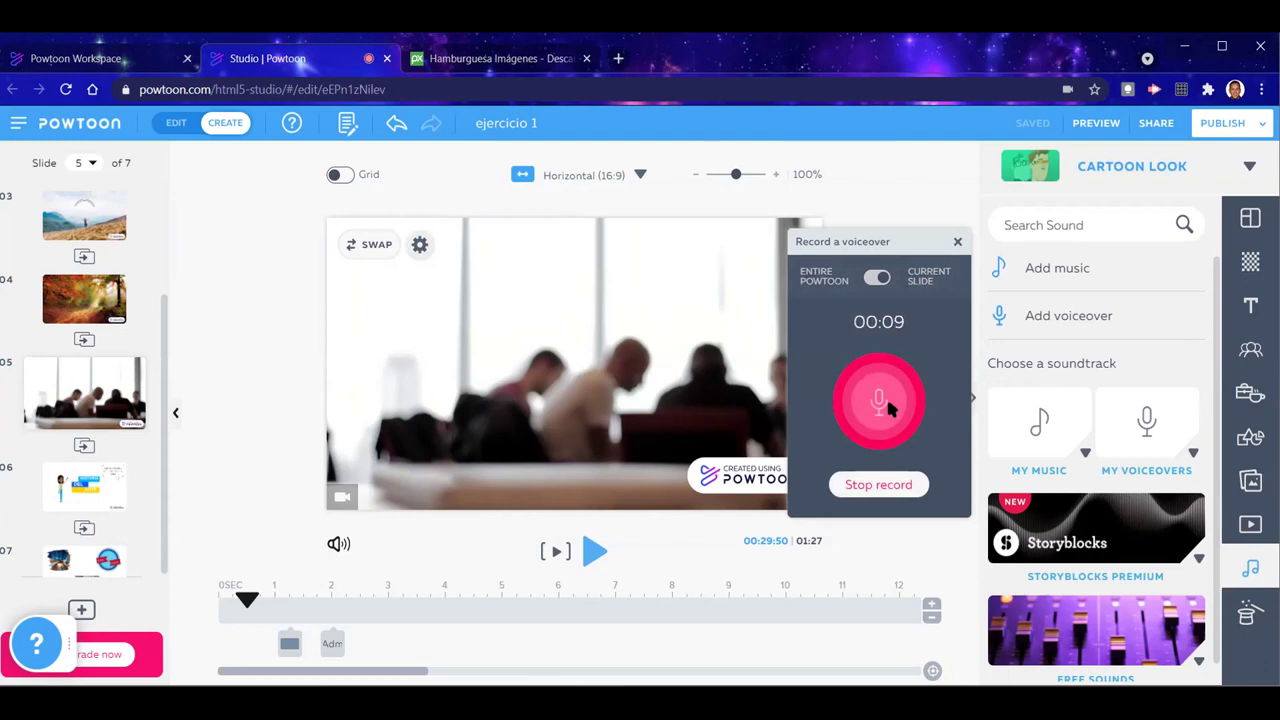
{"action": "left_click", "coordinate": [877, 490]}
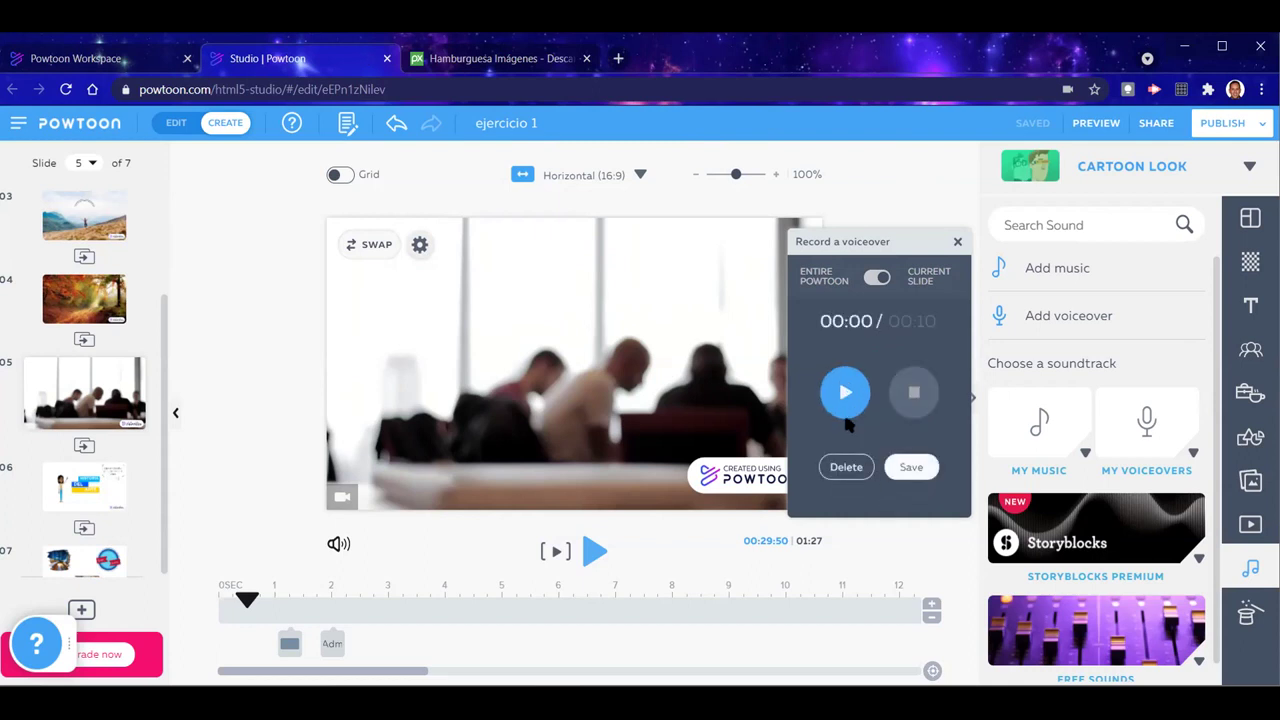
{"action": "left_click", "coordinate": [848, 393]}
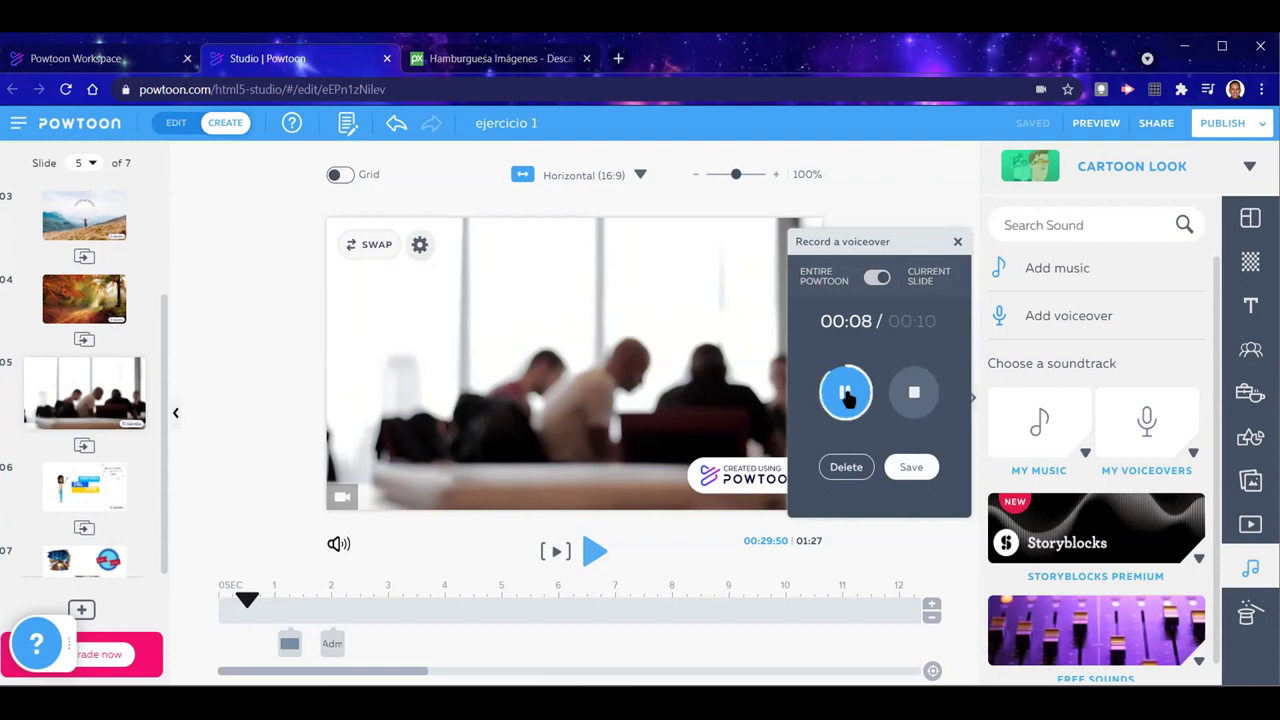
Save the voiceover as "grabacion1" and play it together with the Work Mojo soundtrack
{"action": "left_click", "coordinate": [910, 467]}
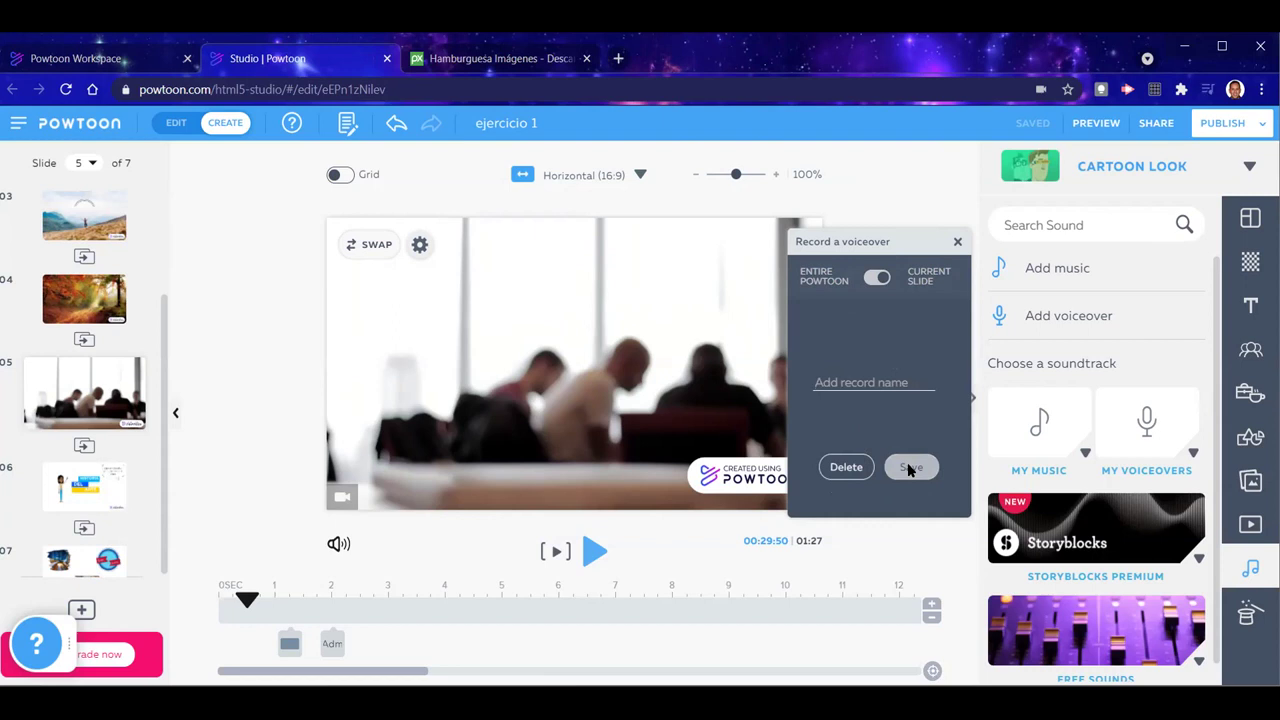
{"action": "type", "text": "graba"}
{"action": "key", "text": "BackSpace"}
{"action": "type", "text": "bacion1"}
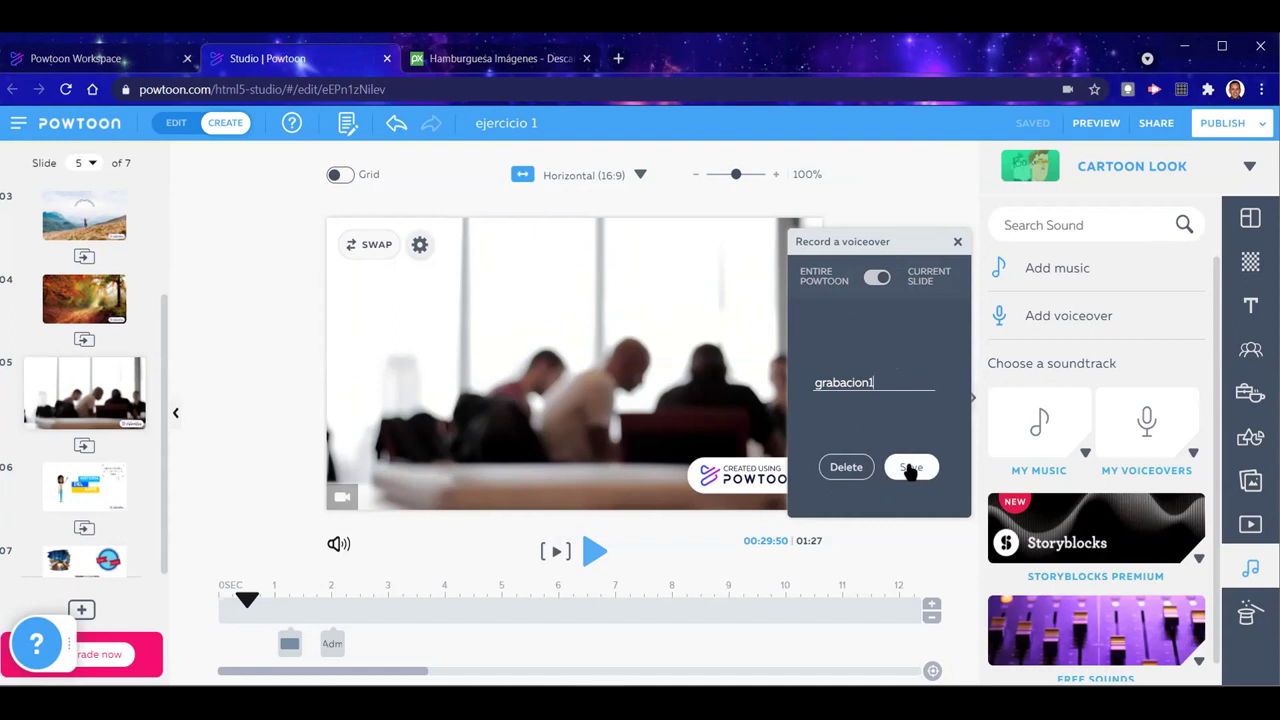
{"action": "left_click", "coordinate": [910, 468]}
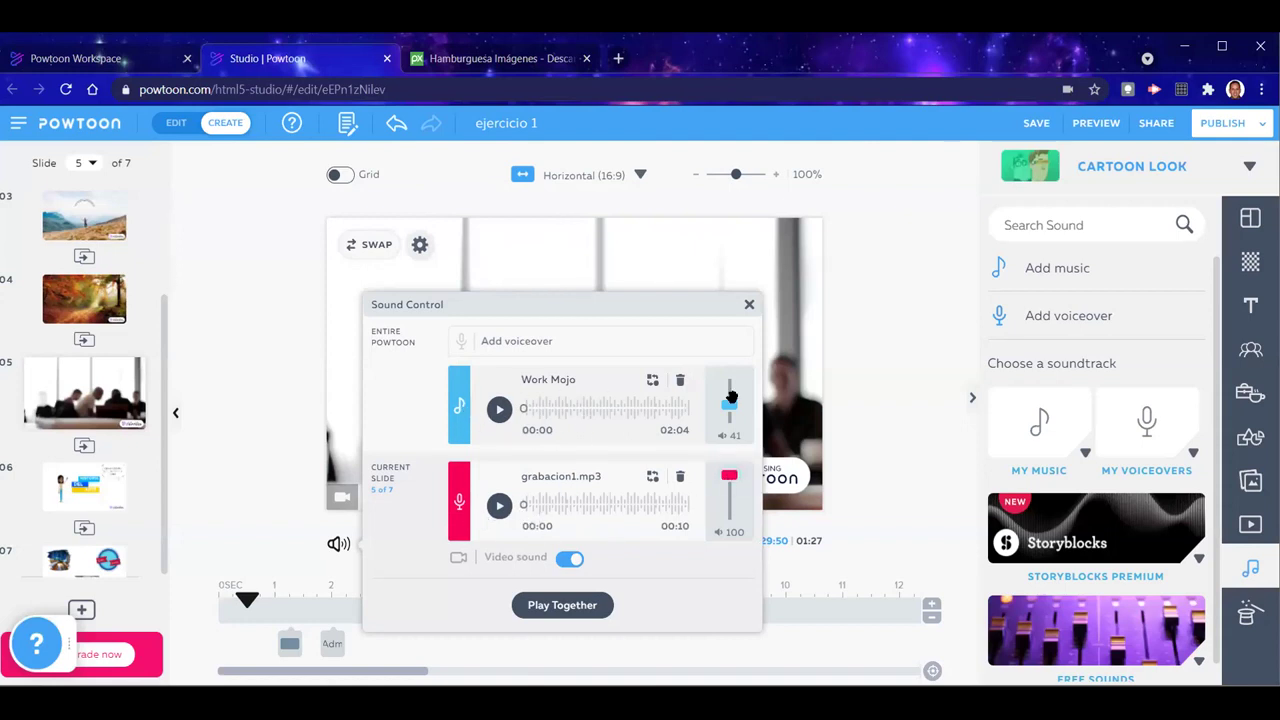
{"action": "left_click", "coordinate": [549, 613]}
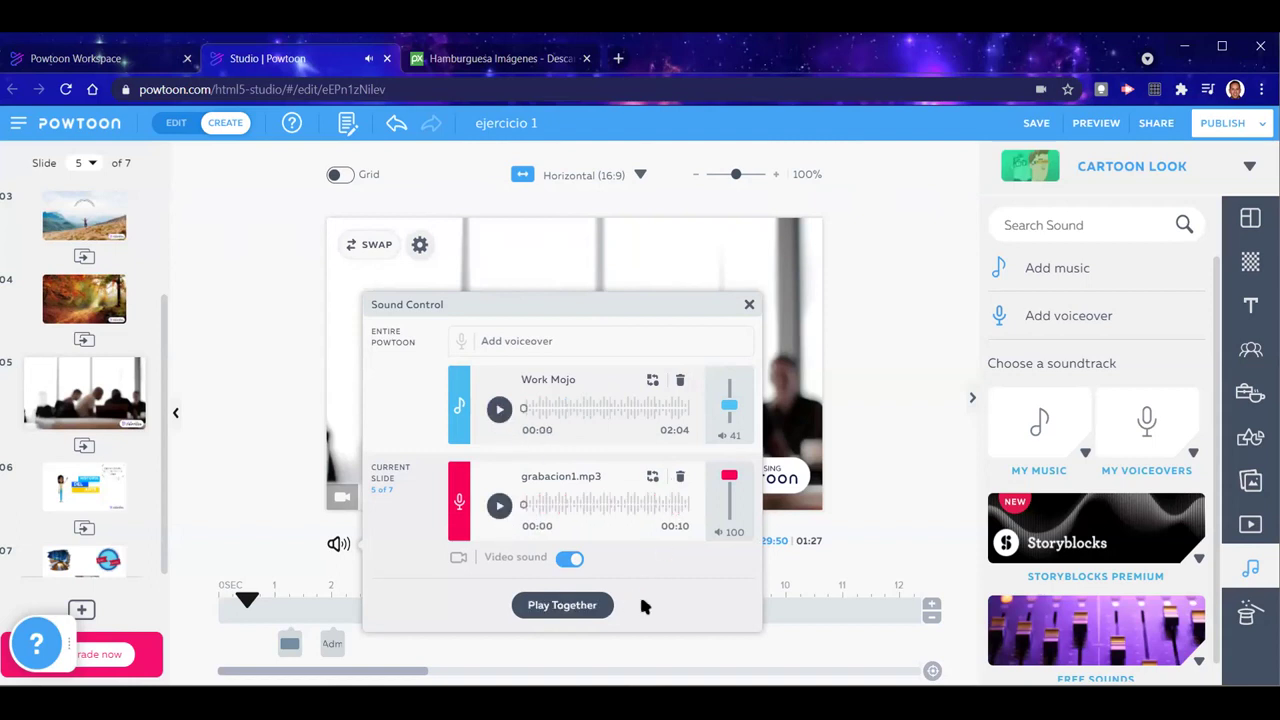
{"action": "left_click", "coordinate": [750, 306]}
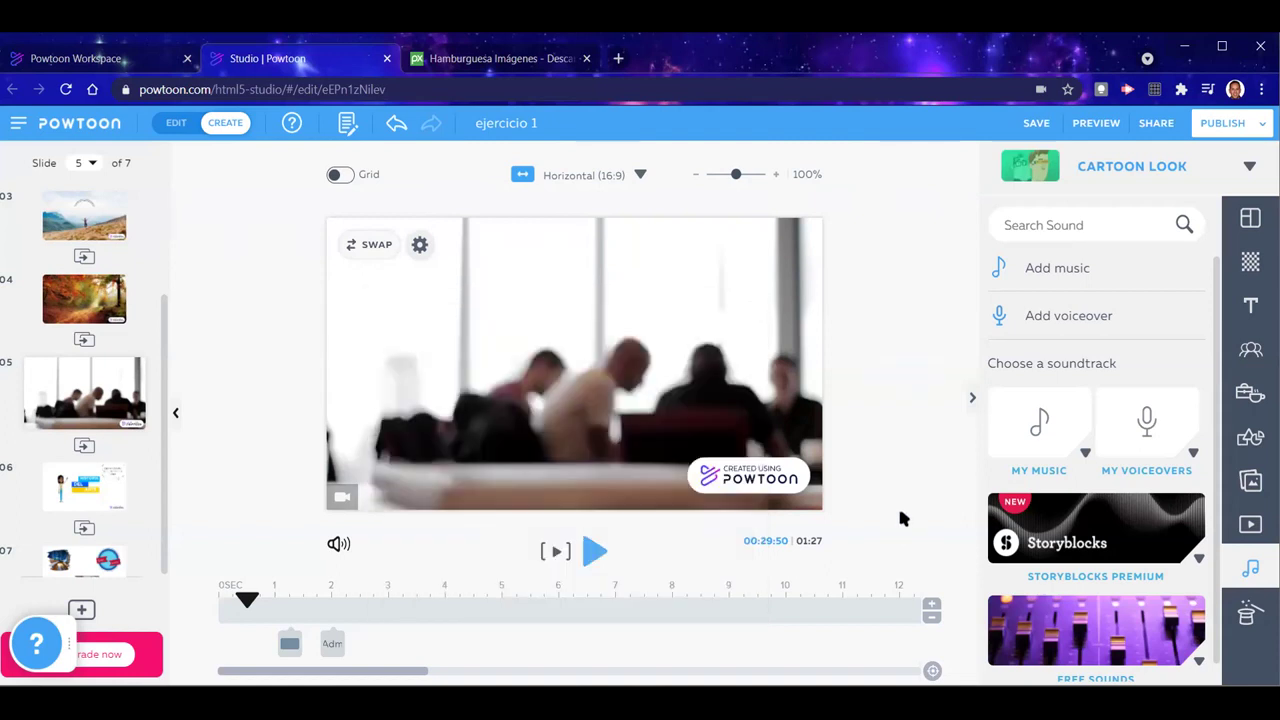
Filter the free sounds by the Chill mood and look through the matching tracks
{"action": "scroll", "coordinate": [1095, 490], "scroll_direction": "down", "scroll_amount": 1}
{"action": "scroll", "coordinate": [1095, 470], "scroll_direction": "up", "scroll_amount": 1}
{"action": "scroll", "coordinate": [1095, 470], "scroll_direction": "down", "scroll_amount": 1}
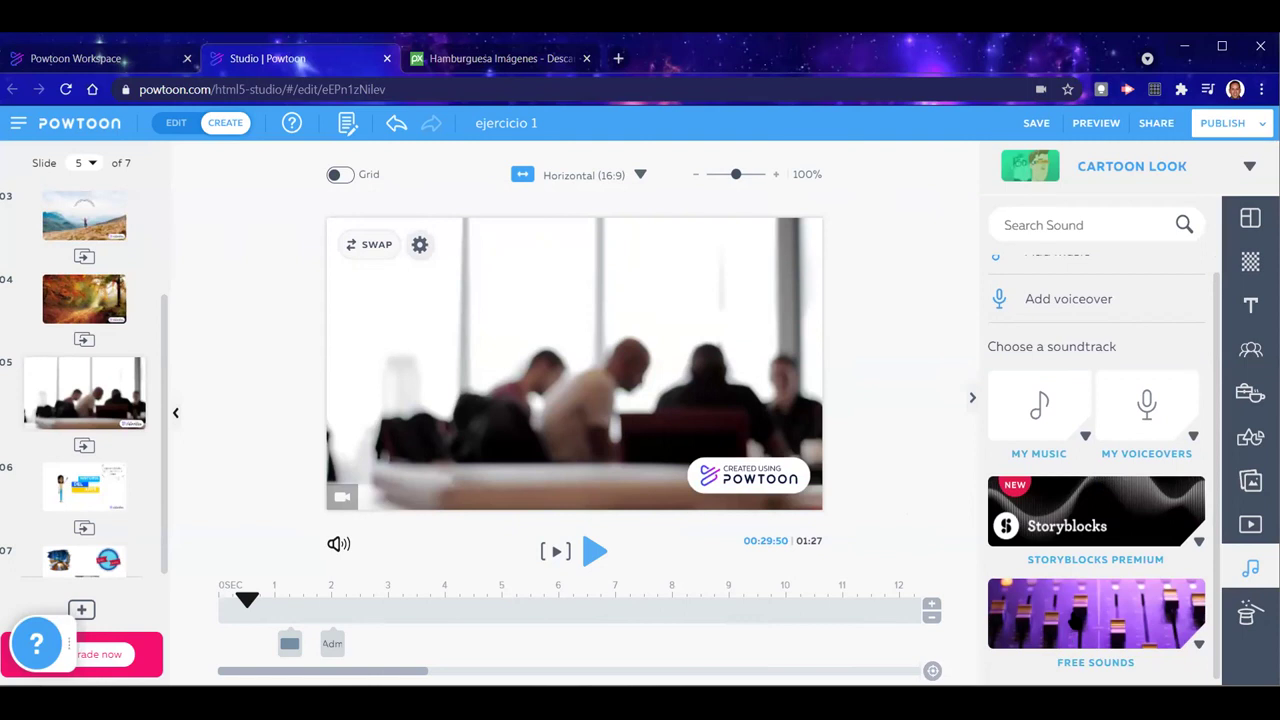
{"action": "scroll", "coordinate": [1070, 605], "scroll_direction": "down", "scroll_amount": 5}
{"action": "scroll", "coordinate": [1077, 594], "scroll_direction": "down", "scroll_amount": 10}
{"action": "scroll", "coordinate": [1077, 594], "scroll_direction": "up", "scroll_amount": 10}
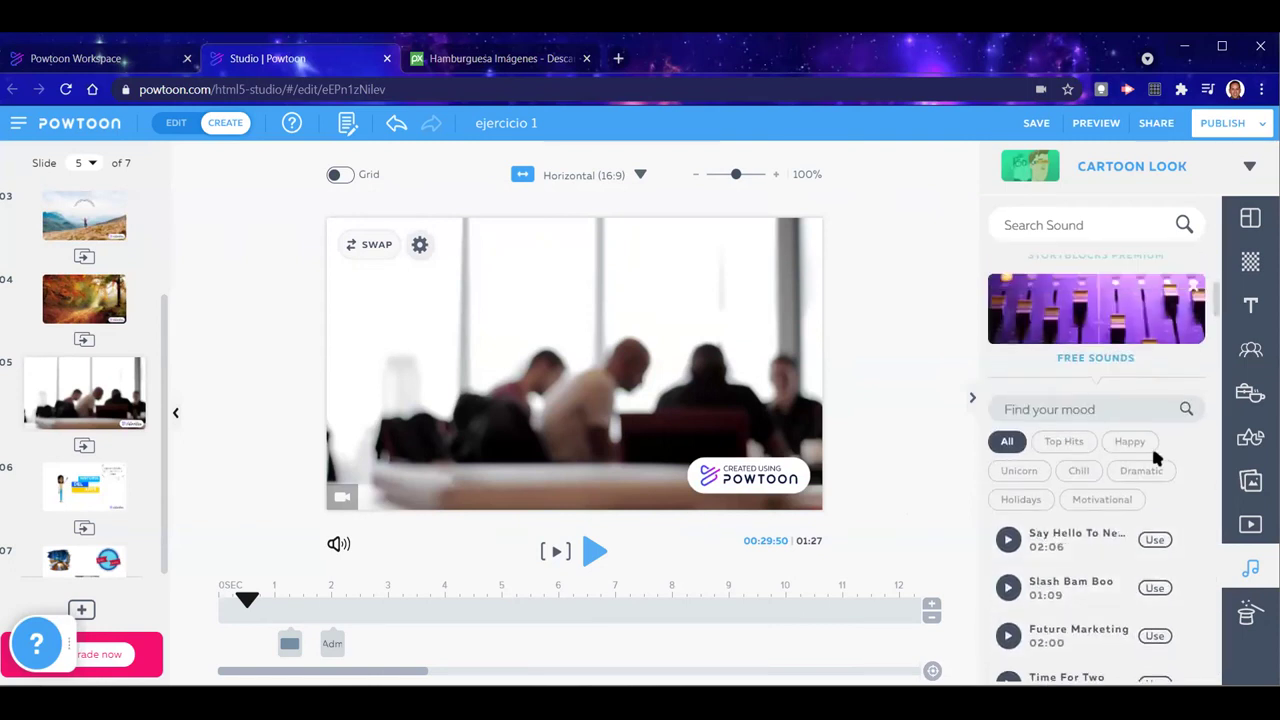
{"action": "left_click", "coordinate": [1080, 471]}
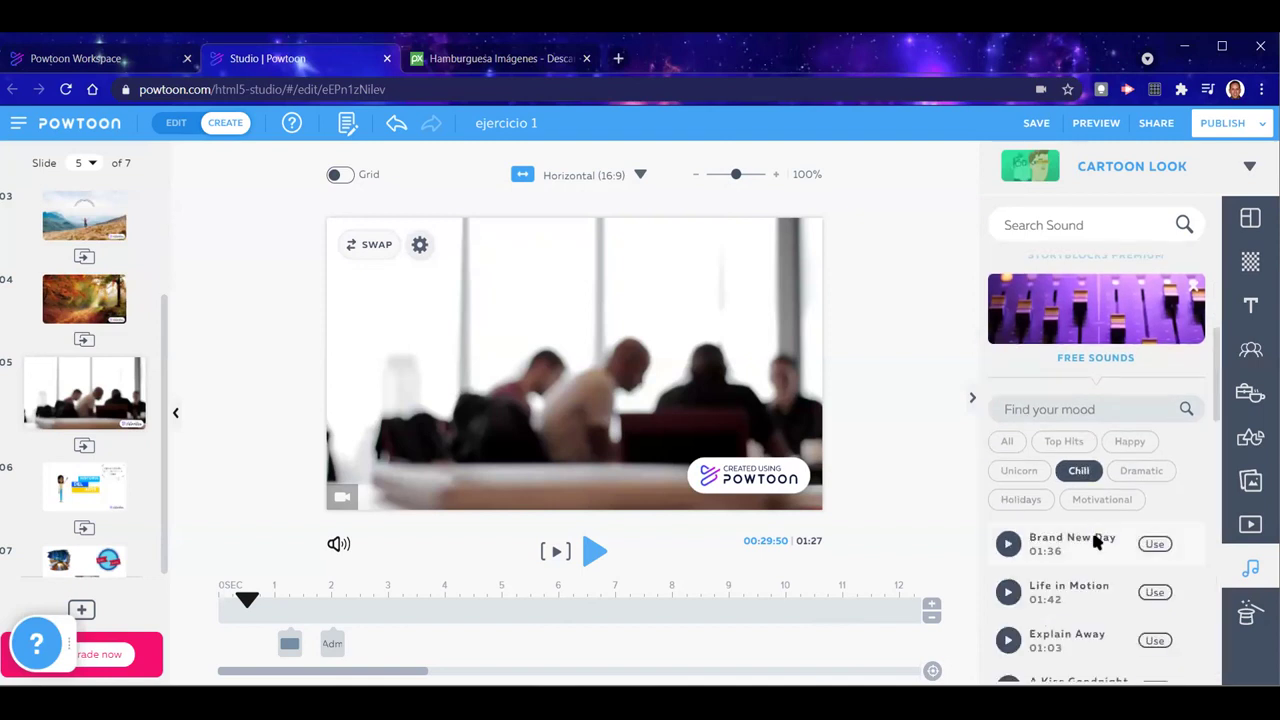
{"action": "scroll", "coordinate": [1080, 585], "scroll_direction": "down", "scroll_amount": 10}
{"action": "scroll", "coordinate": [1080, 588], "scroll_direction": "down", "scroll_amount": 5}
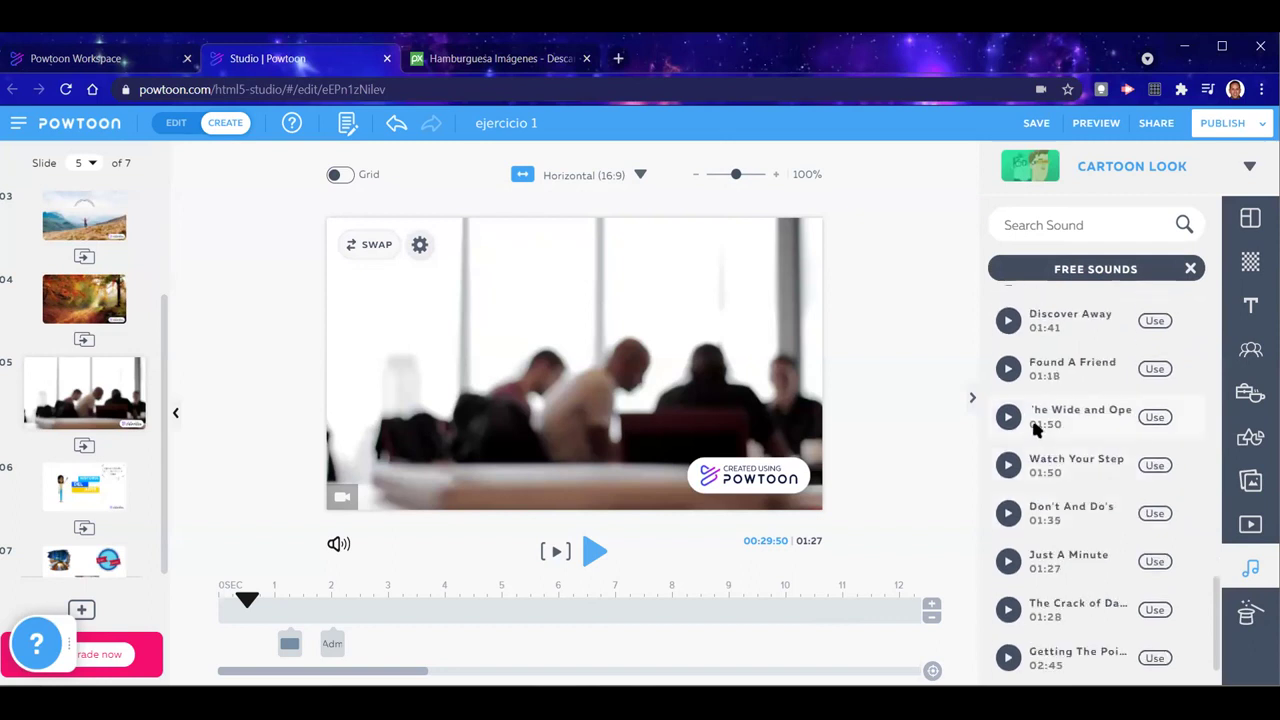
Preview "The Wide and Open" track and "Found A Friend", and use "Found A Friend" as the soundtrack
{"action": "left_click", "coordinate": [1008, 418]}
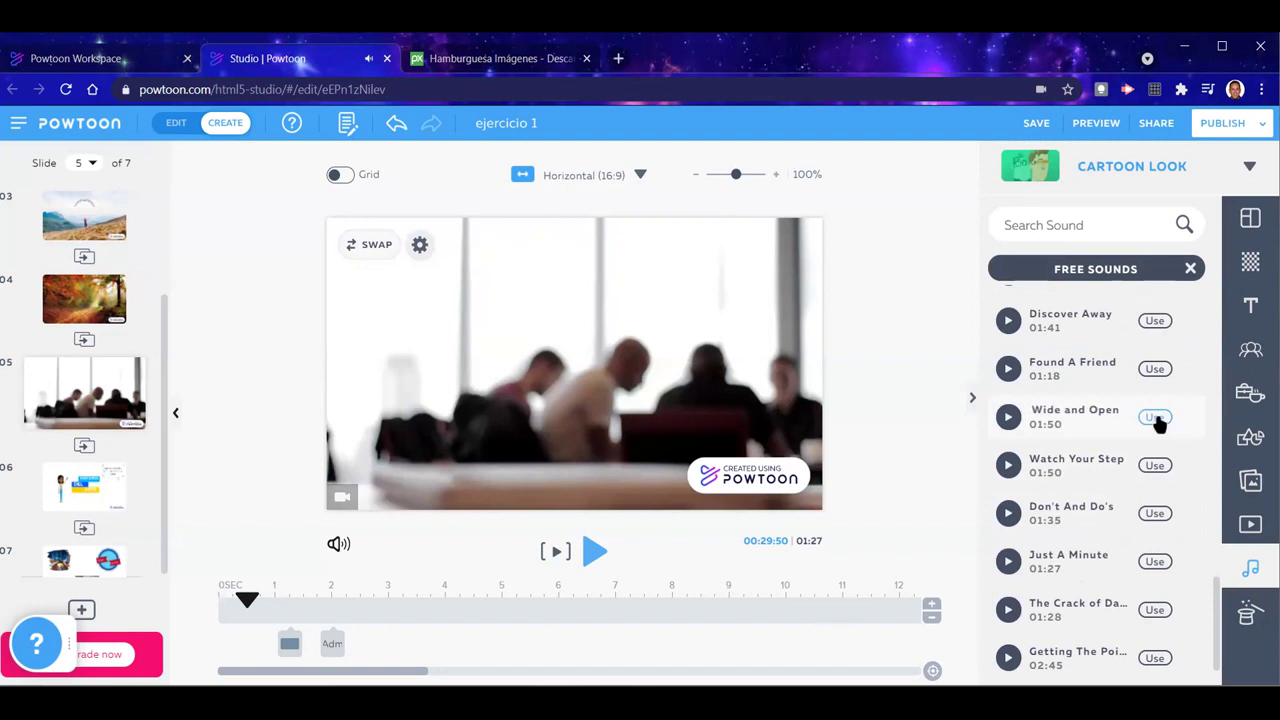
{"action": "left_click", "coordinate": [1008, 369]}
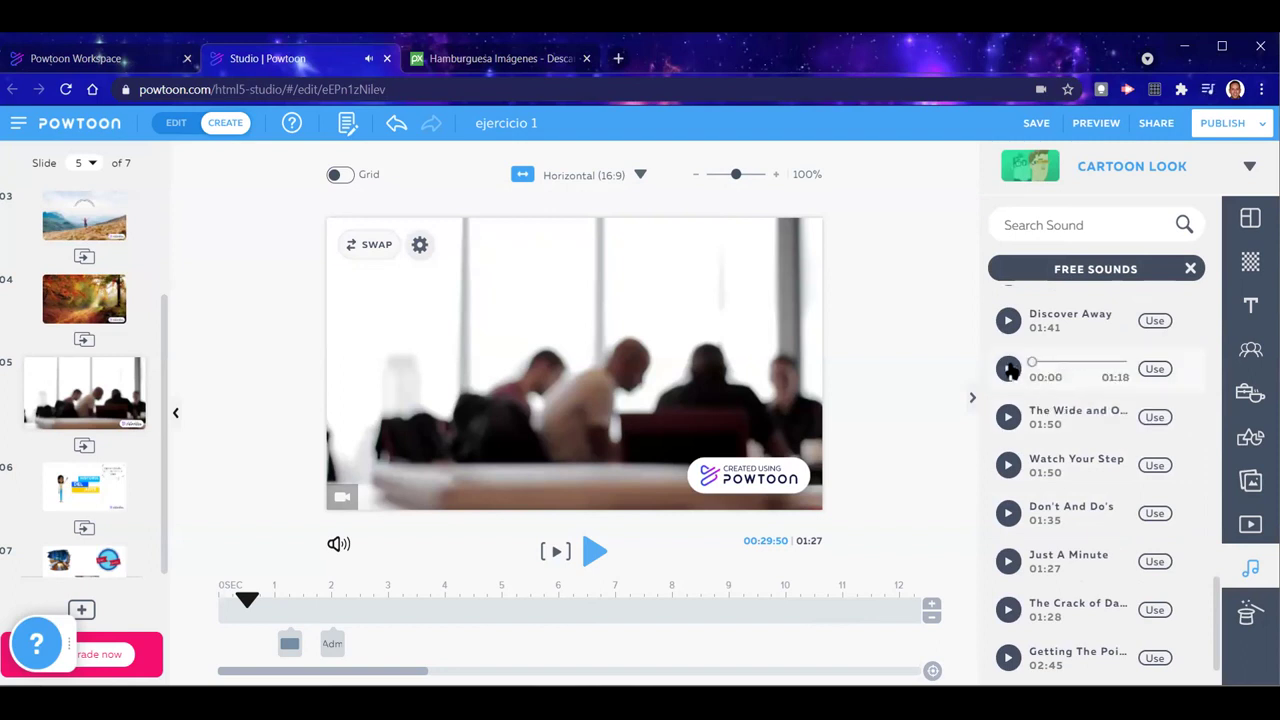
{"action": "left_click", "coordinate": [1154, 370]}
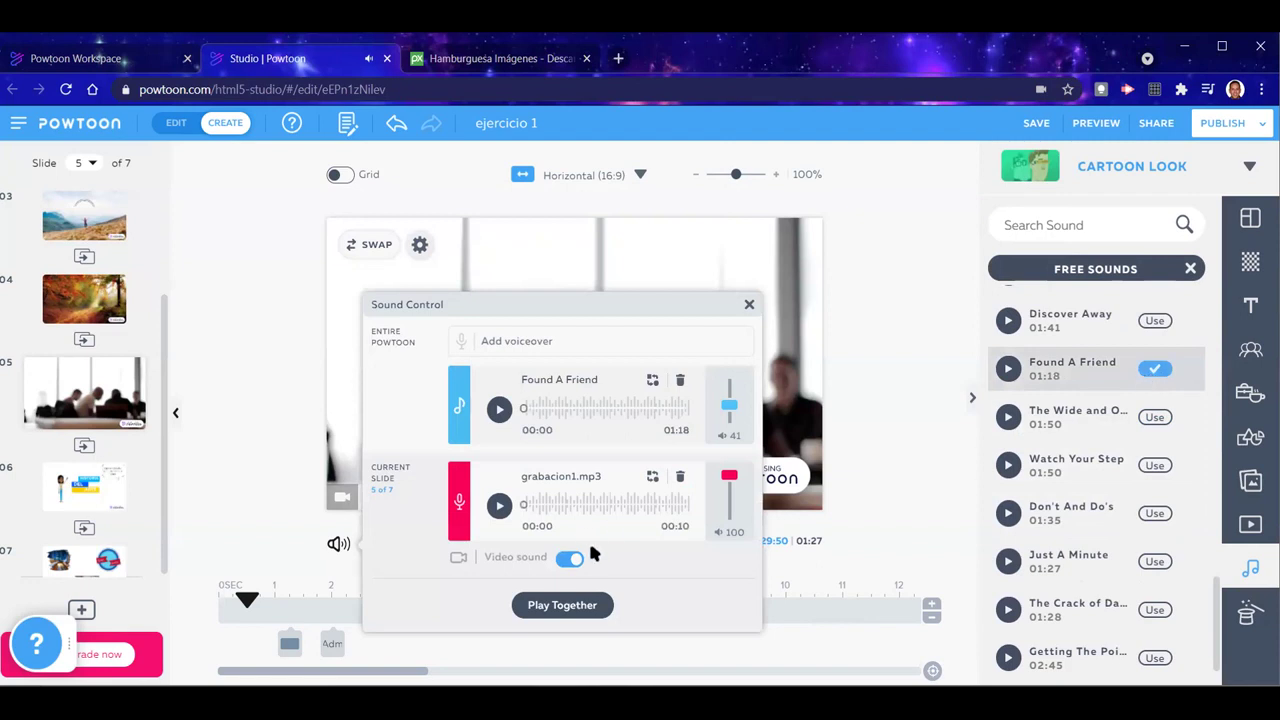
Play the Found A Friend soundtrack together with the grabacion1 voiceover, stop it, and close the sound controls and free sounds list
{"action": "left_click", "coordinate": [566, 608]}
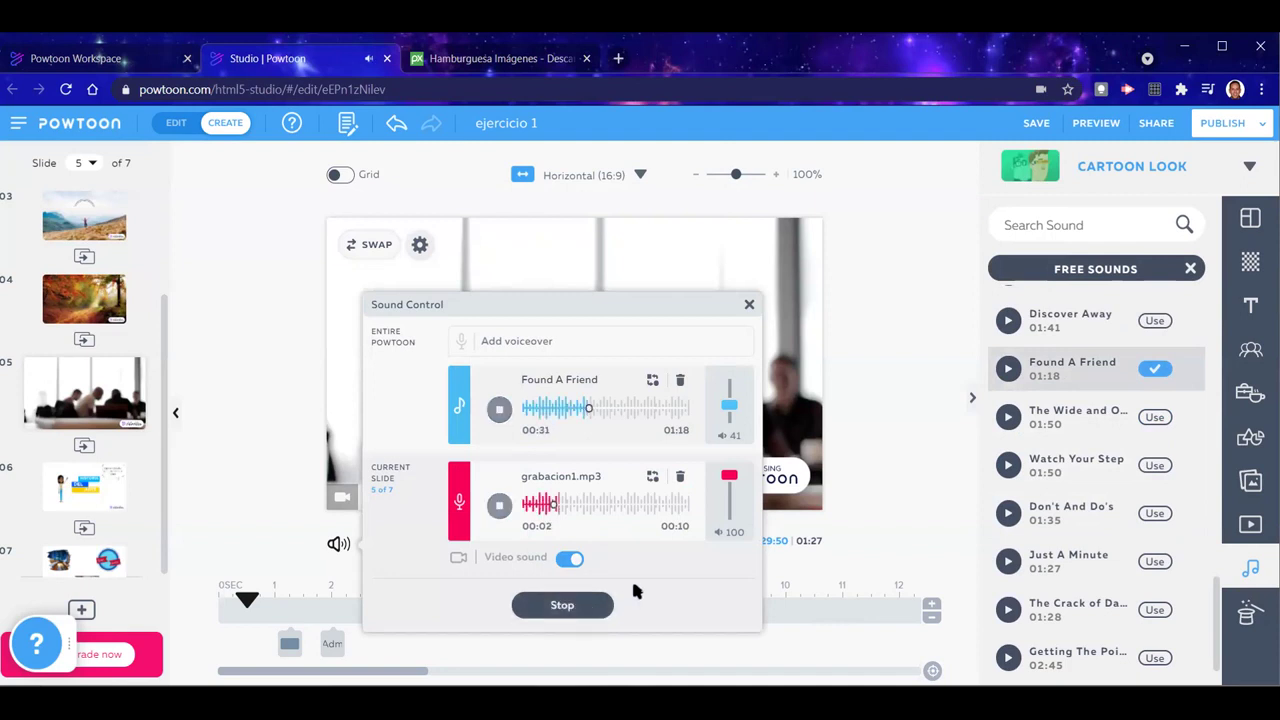
{"action": "left_click", "coordinate": [575, 615]}
{"action": "left_click", "coordinate": [750, 305]}
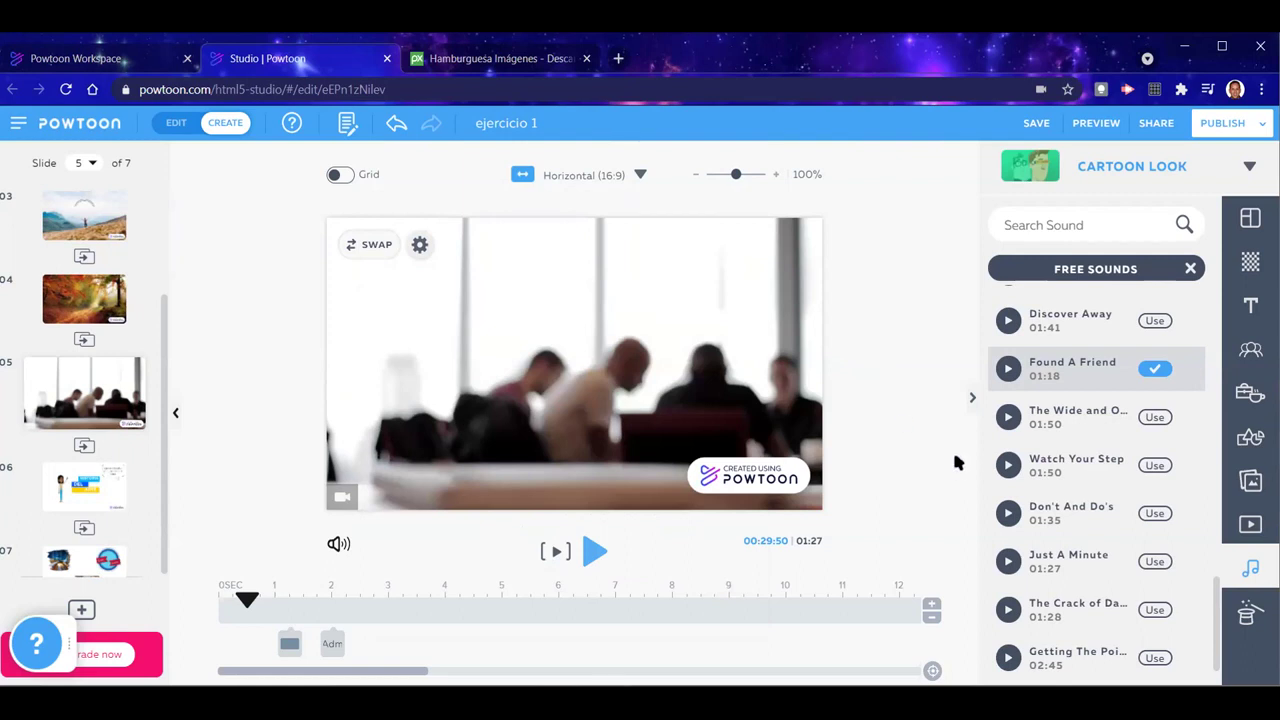
{"action": "left_click", "coordinate": [1190, 268]}
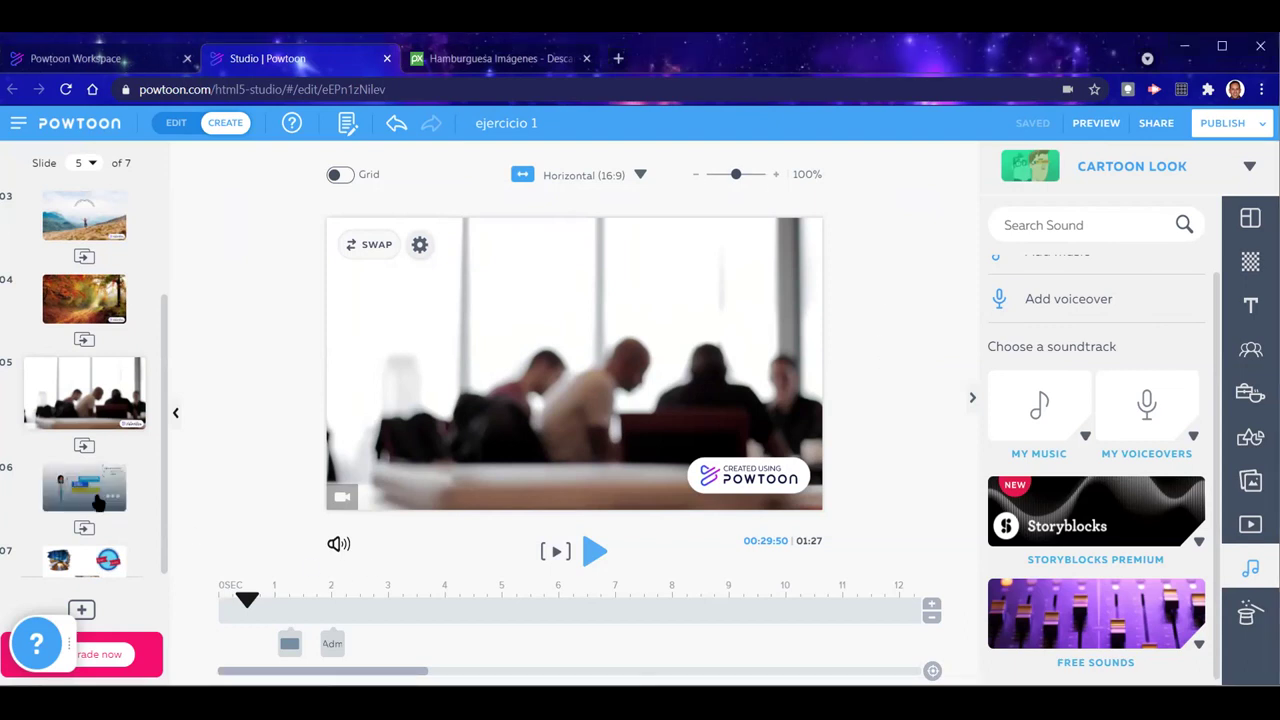
Add a blank slide, move it to the end of the project as slide 8, and show the scene library
{"action": "scroll", "coordinate": [130, 560], "scroll_direction": "down", "scroll_amount": 1}
{"action": "left_click", "coordinate": [90, 610]}
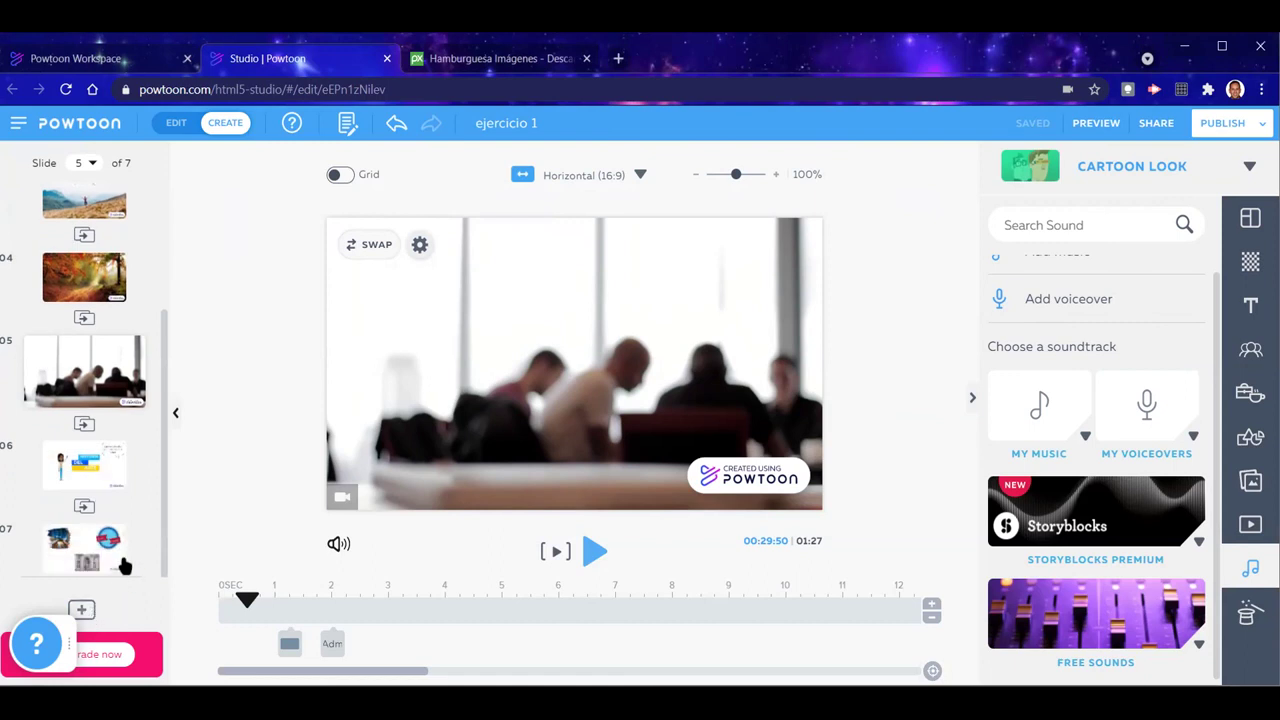
{"action": "scroll", "coordinate": [154, 549], "scroll_direction": "down", "scroll_amount": 3}
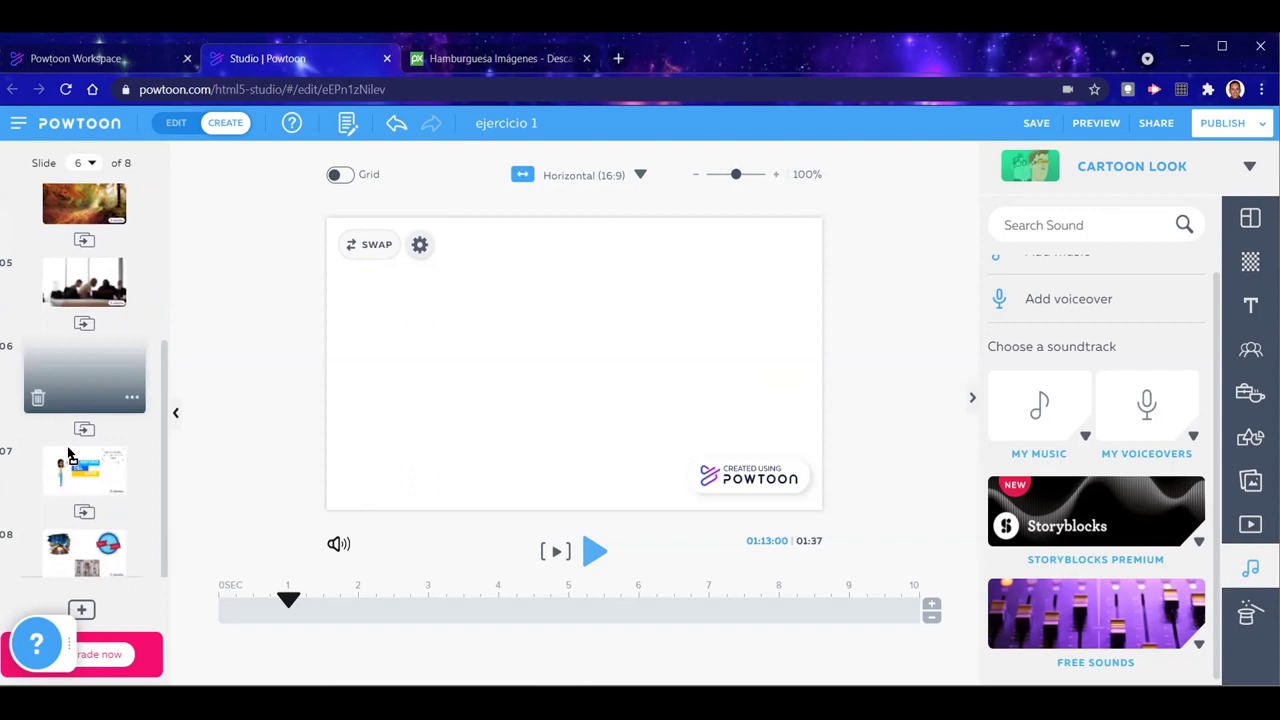
{"action": "left_click_drag", "start_coordinate": [95, 543], "coordinate": [95, 548]}
{"action": "mouse_move", "coordinate": [166, 471]}
{"action": "left_mouse_down"}
{"action": "mouse_move", "coordinate": [167, 258]}
{"action": "mouse_move", "coordinate": [170, 472]}
{"action": "left_mouse_up"}
{"action": "scroll", "coordinate": [170, 472], "scroll_direction": "down", "scroll_amount": 3}
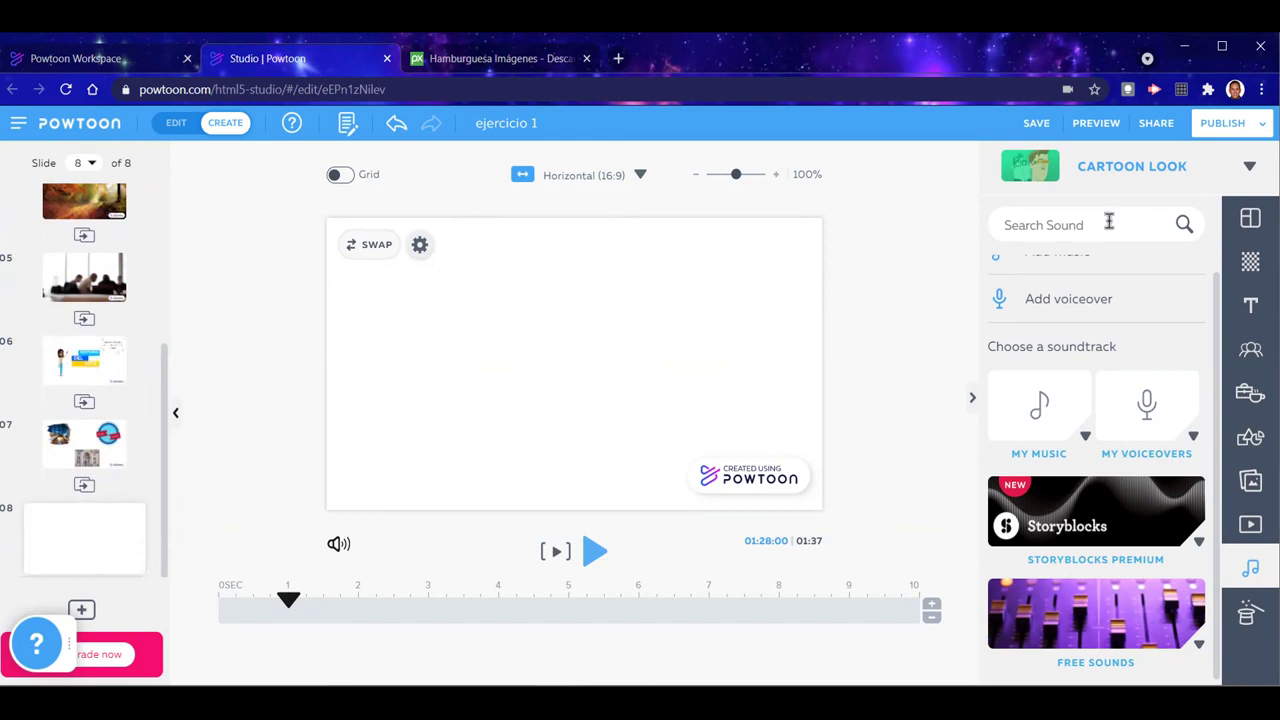
{"action": "left_click", "coordinate": [1247, 218]}
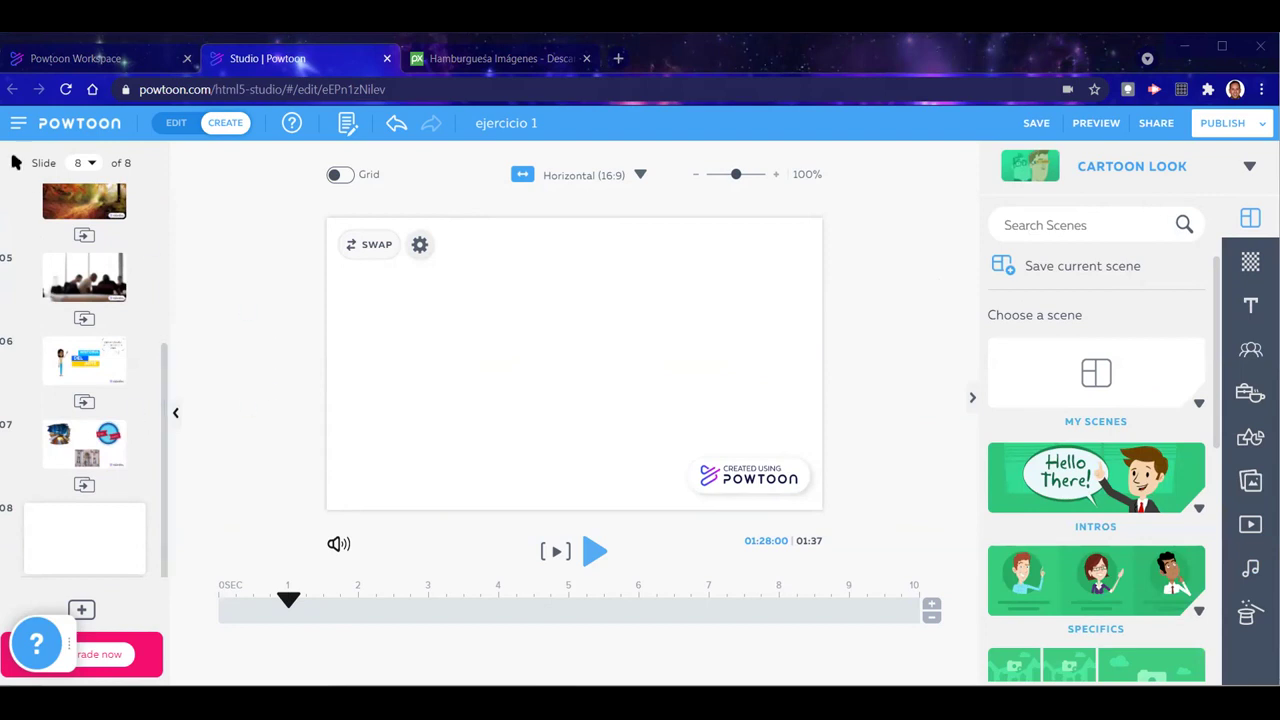
Go to the Powtoon home dashboard and bring up the Capture screen and camera recorder
{"action": "left_click", "coordinate": [73, 128]}
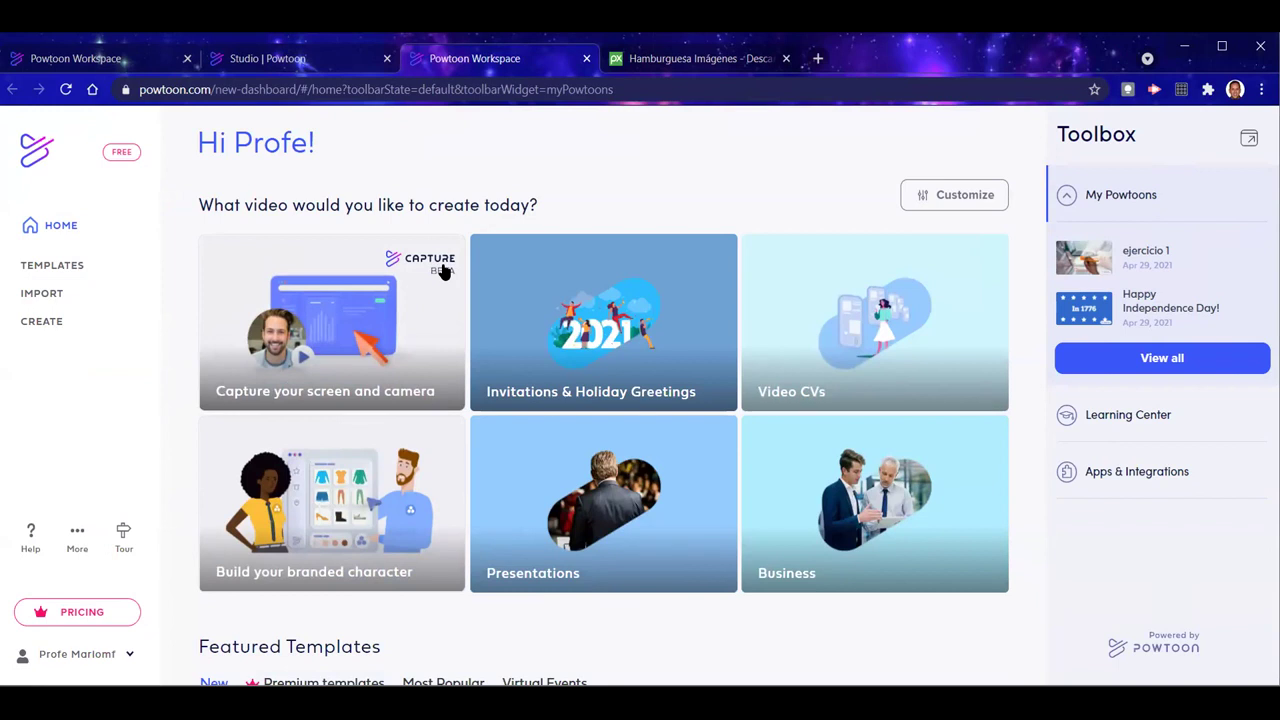
{"action": "left_click", "coordinate": [332, 330]}
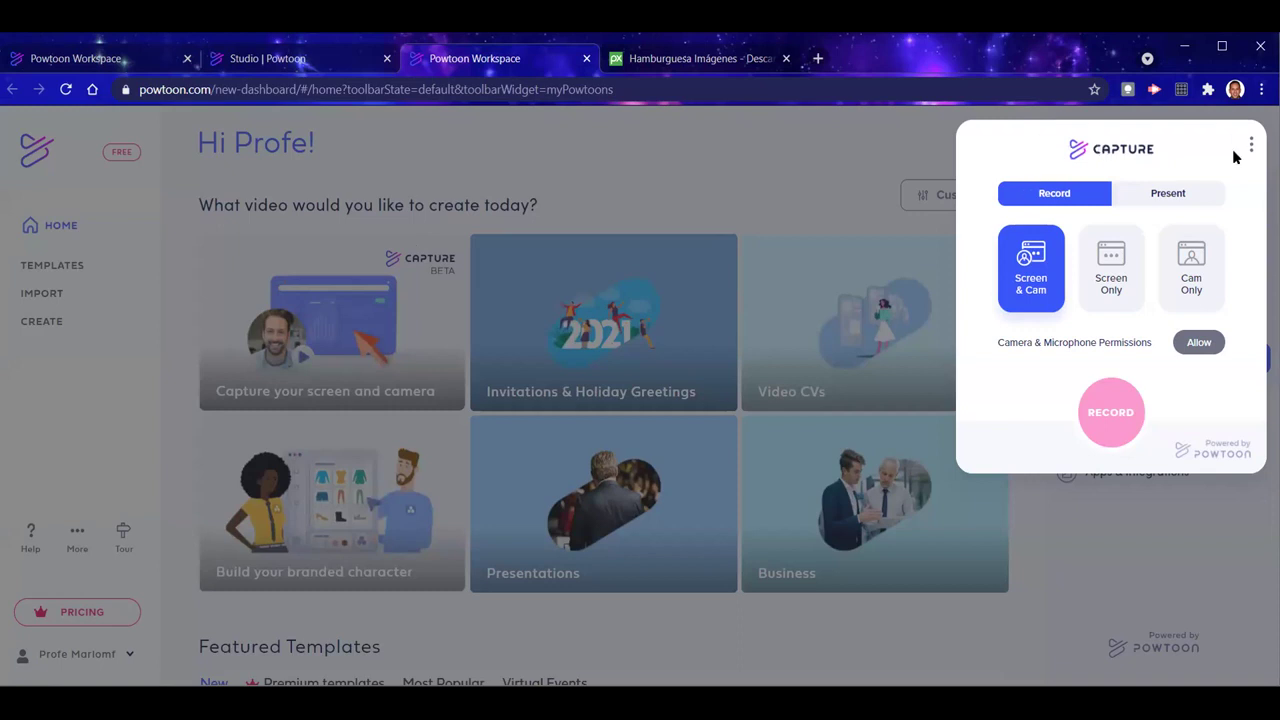
{"action": "left_click", "coordinate": [782, 207]}
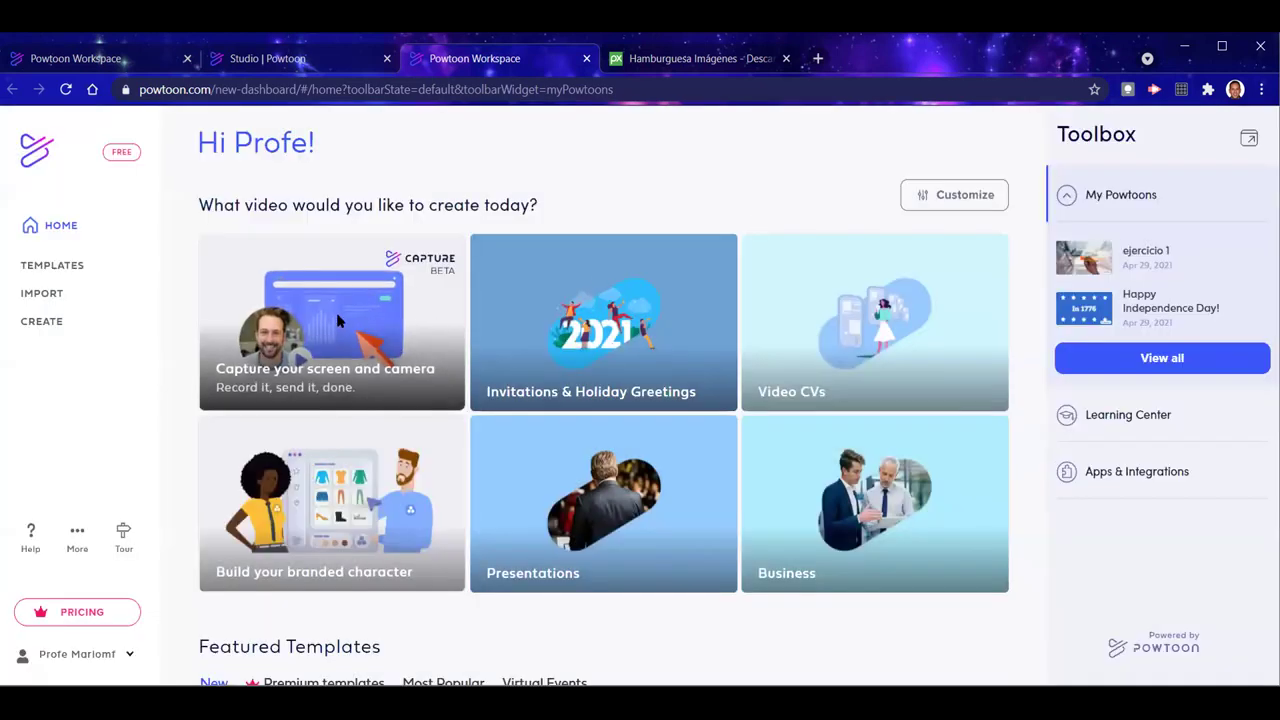
{"action": "left_click", "coordinate": [330, 330]}
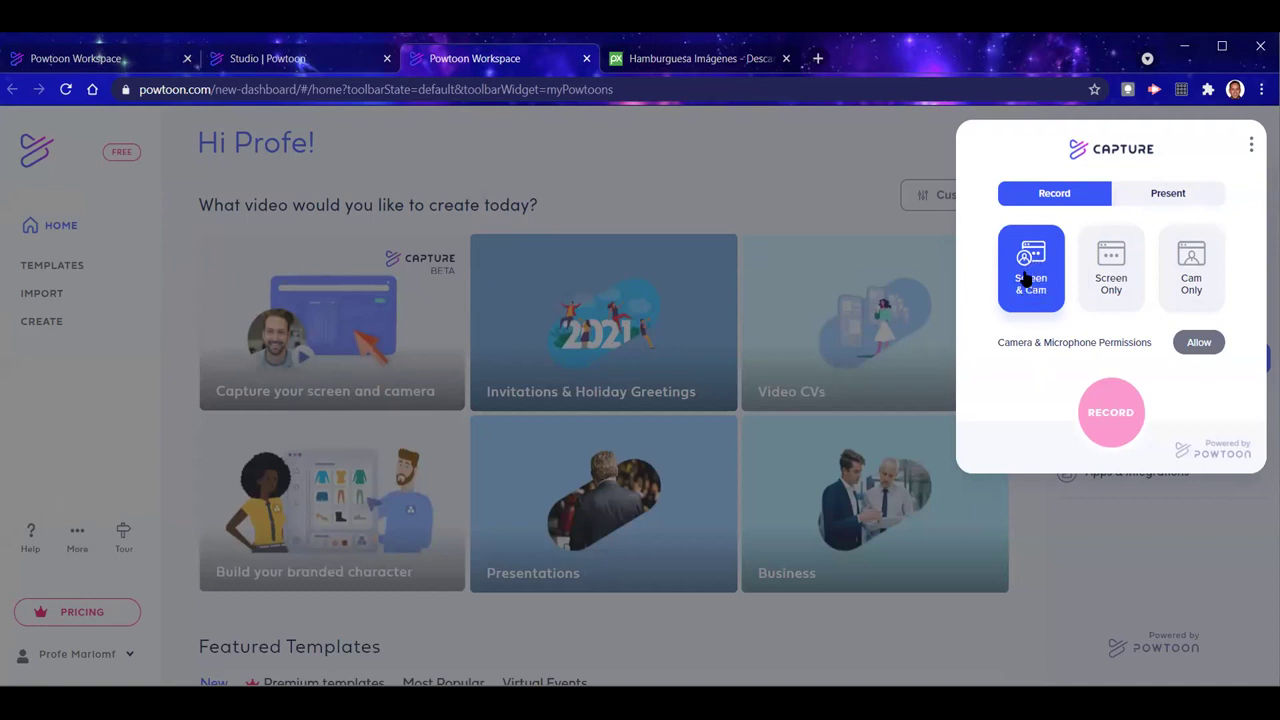
Look at the Screen Only and Cam Only modes, choose Screen & Cam, and allow camera and microphone access
{"action": "left_click", "coordinate": [1112, 266]}
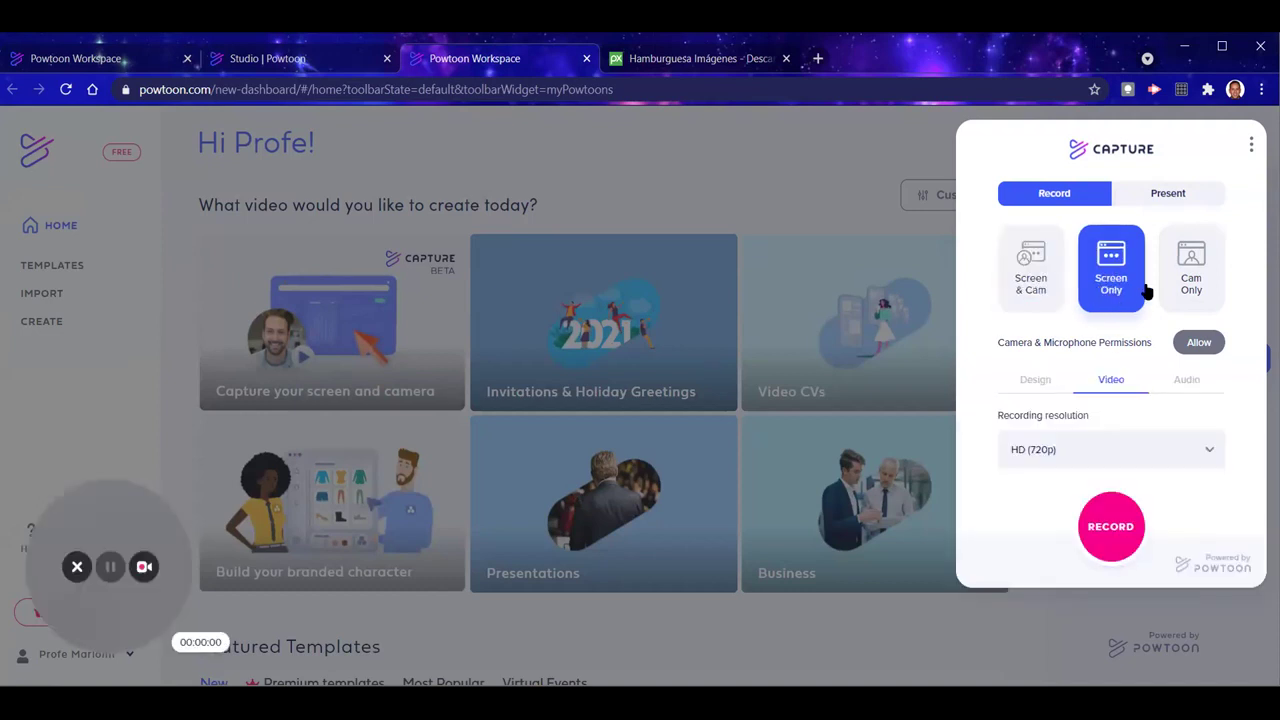
{"action": "left_click", "coordinate": [1185, 262]}
{"action": "left_click", "coordinate": [1033, 276]}
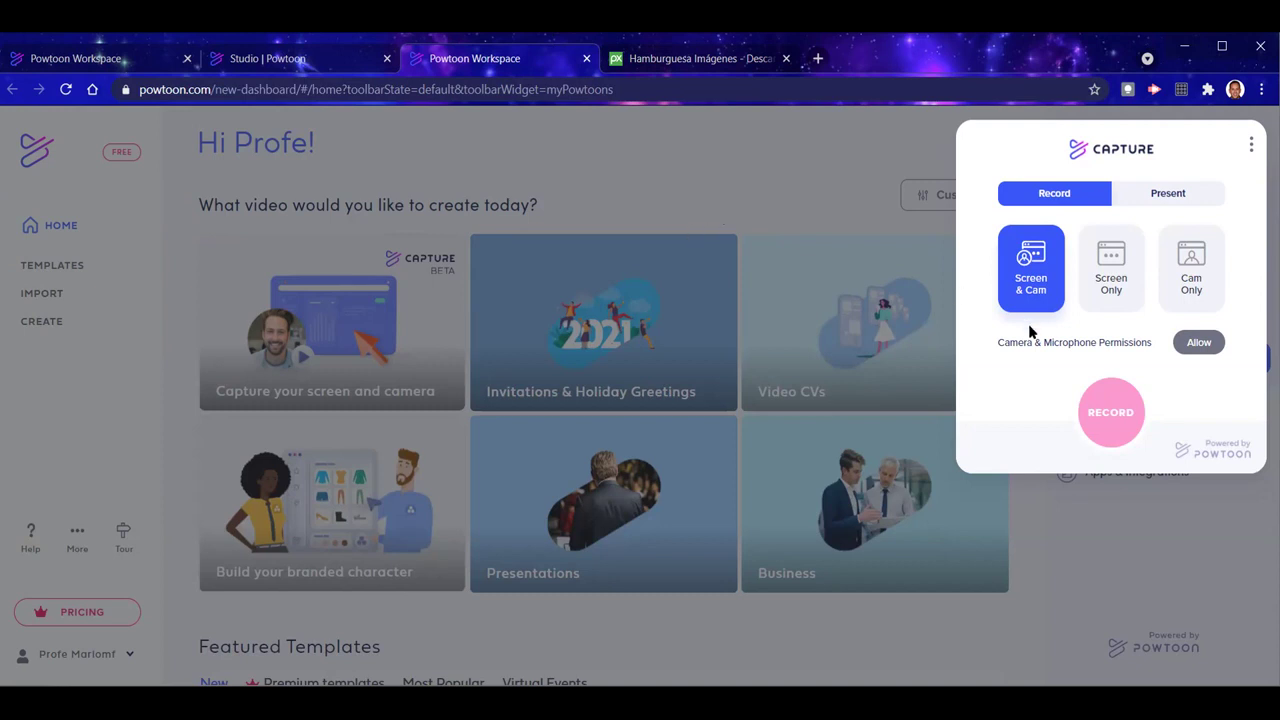
{"action": "left_click", "coordinate": [1187, 345]}
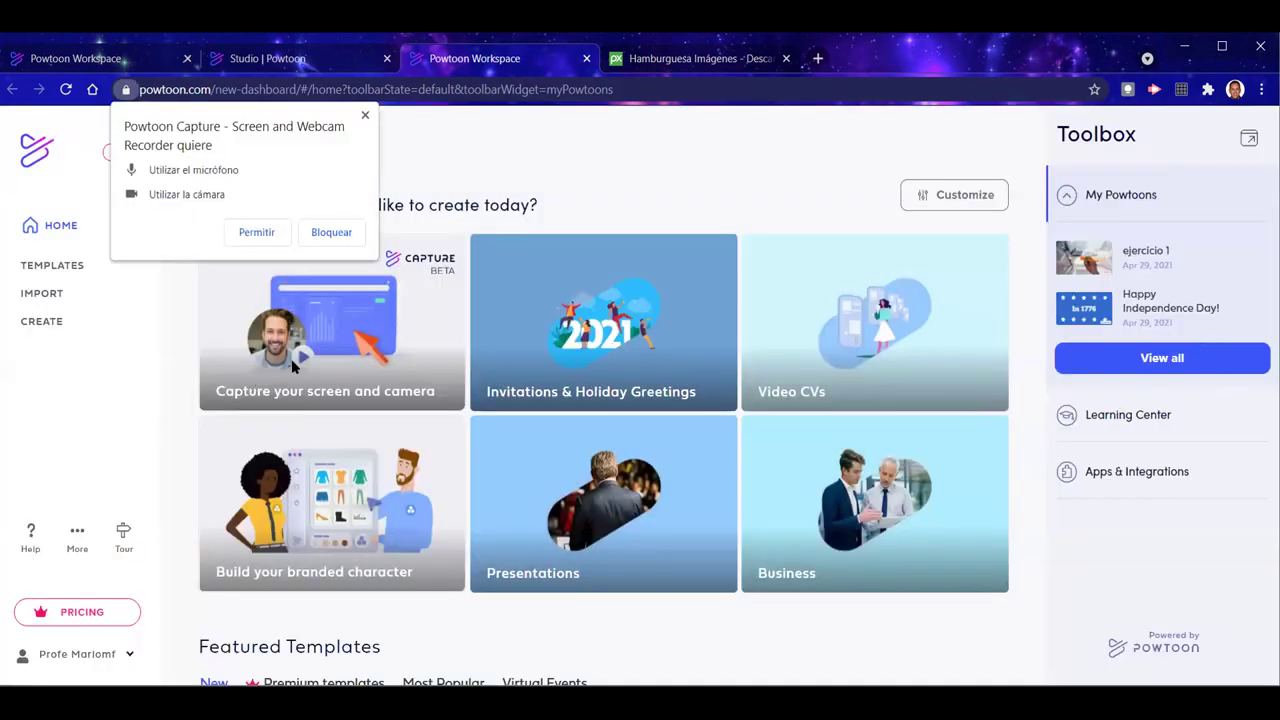
{"action": "left_click", "coordinate": [256, 233]}
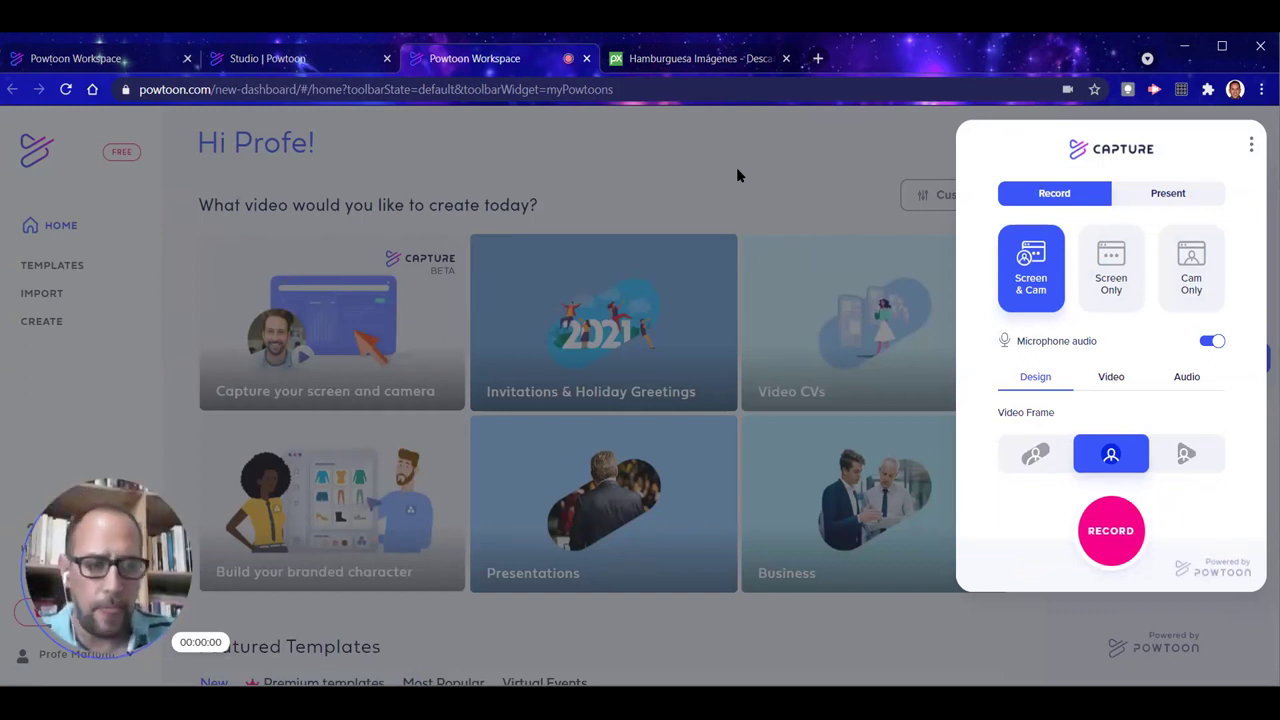
Close the Capture recorder without recording and return to slide 8 of "ejercicio 1" in the studio
{"action": "mouse_move", "coordinate": [152, 617]}
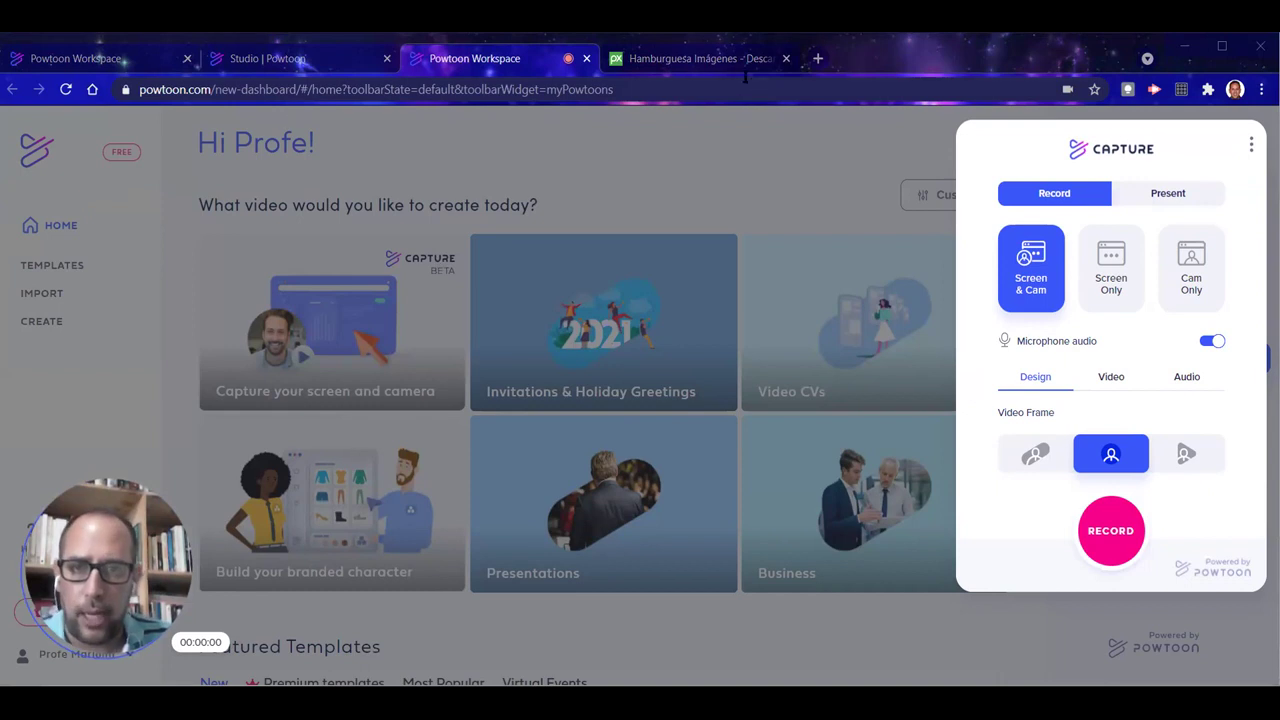
{"action": "left_click", "coordinate": [306, 66]}
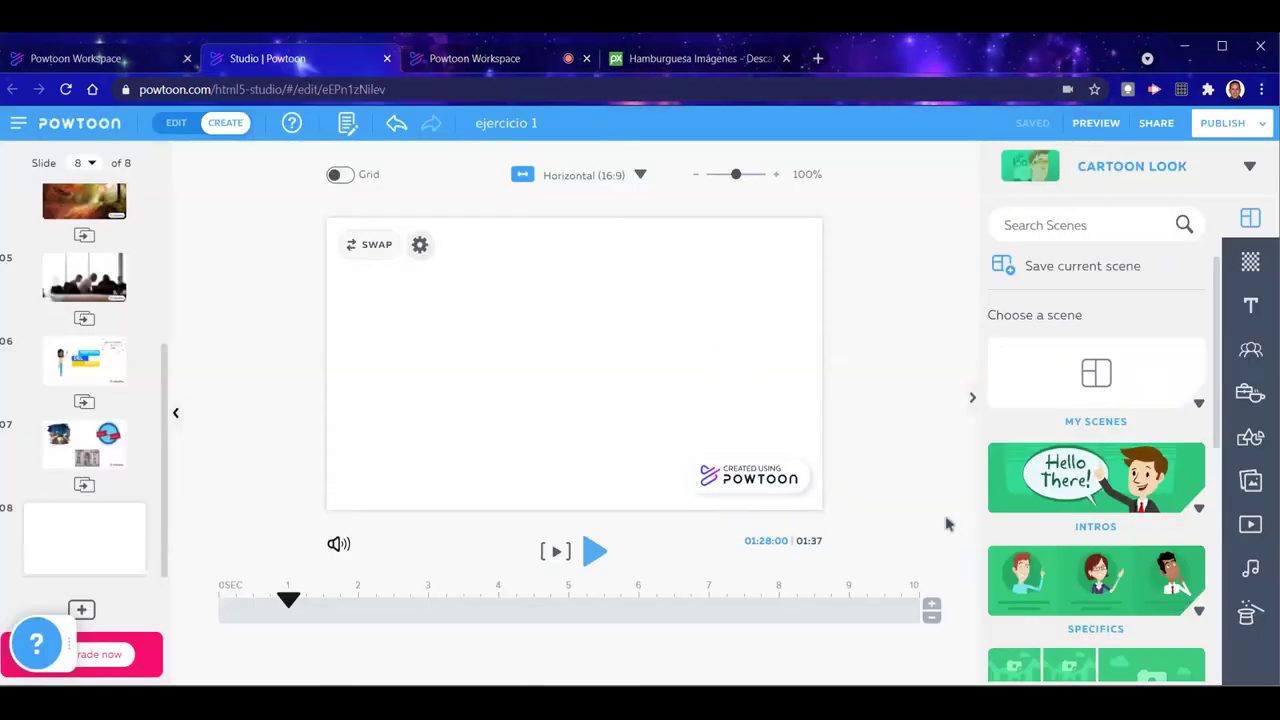
{"action": "left_click", "coordinate": [465, 62]}
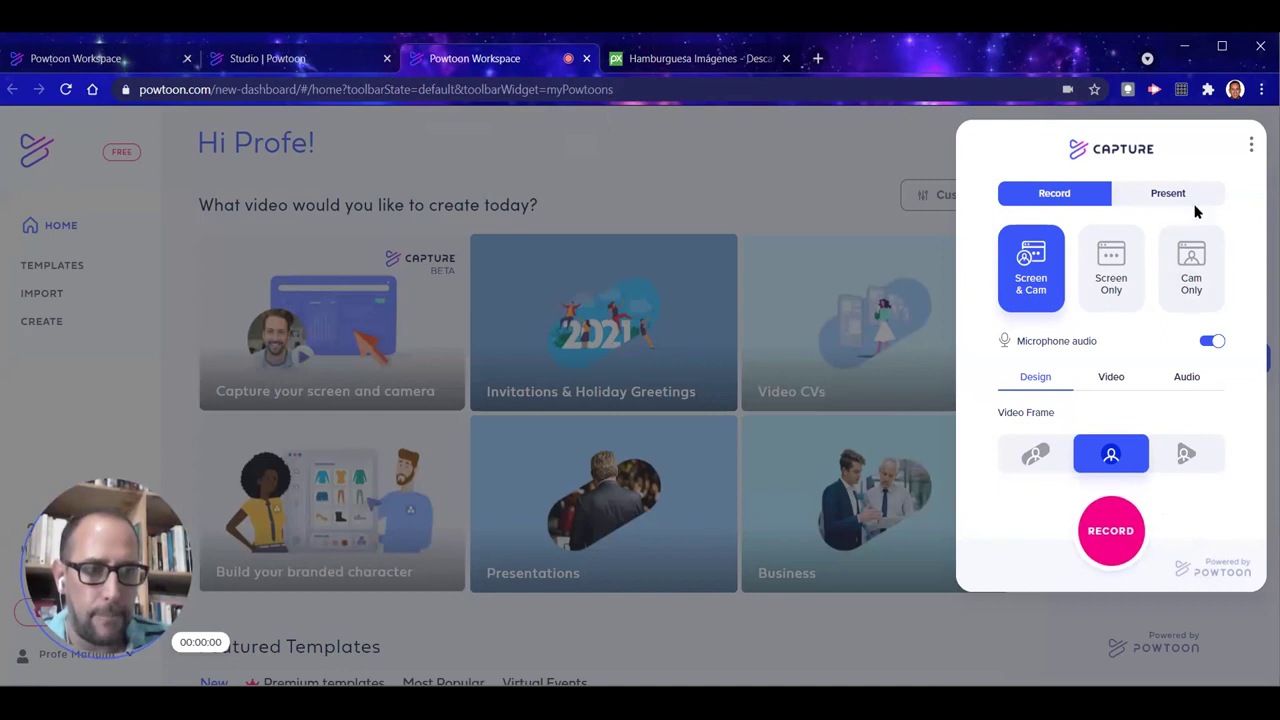
{"action": "left_click", "coordinate": [871, 157]}
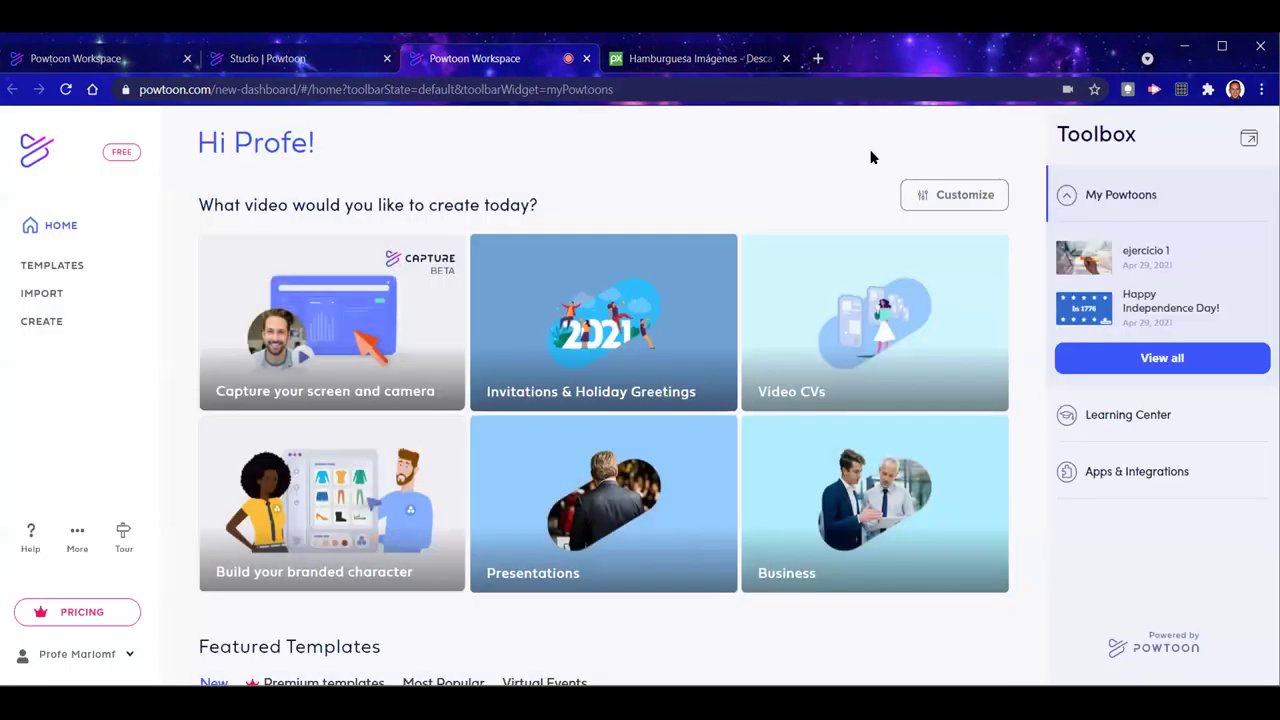
{"action": "left_click", "coordinate": [267, 58]}
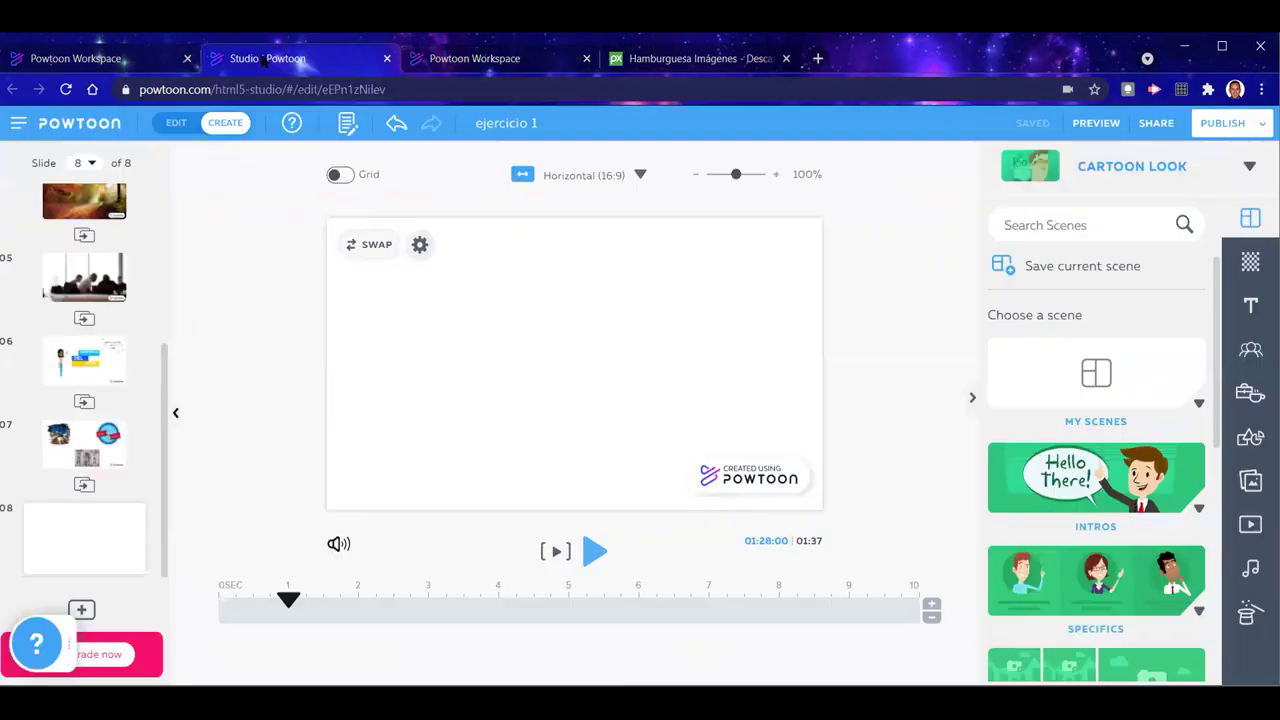
Return to the Powtoon dashboard where the Capture recorder is open in Screen & Cam mode
{"action": "left_click", "coordinate": [458, 58]}
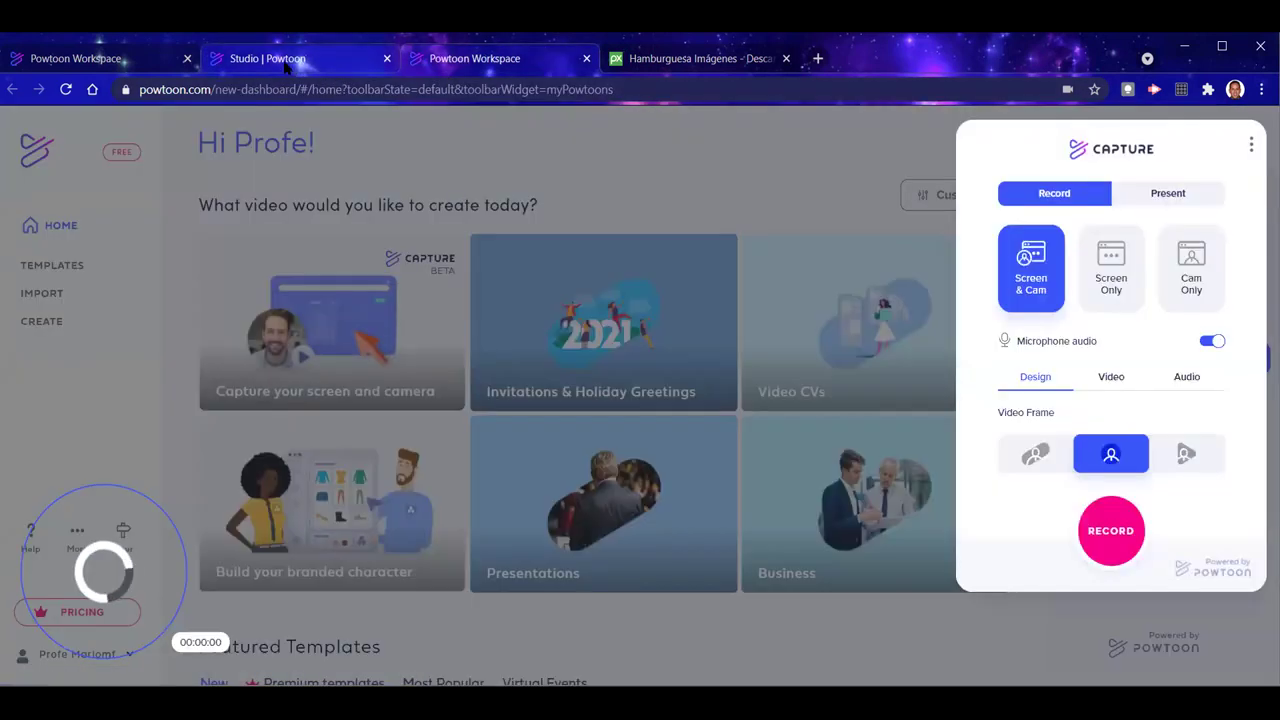
{"action": "left_click", "coordinate": [267, 58]}
{"action": "left_click", "coordinate": [490, 62]}
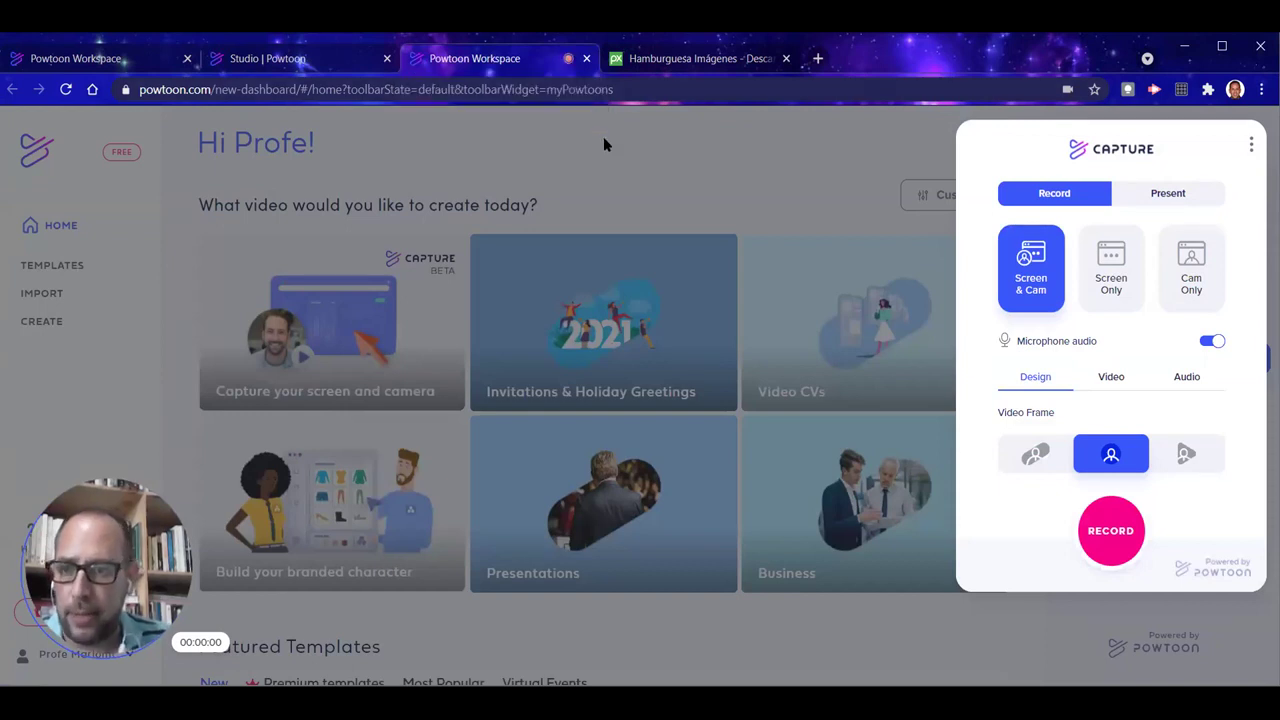
{"action": "left_click", "coordinate": [635, 89]}
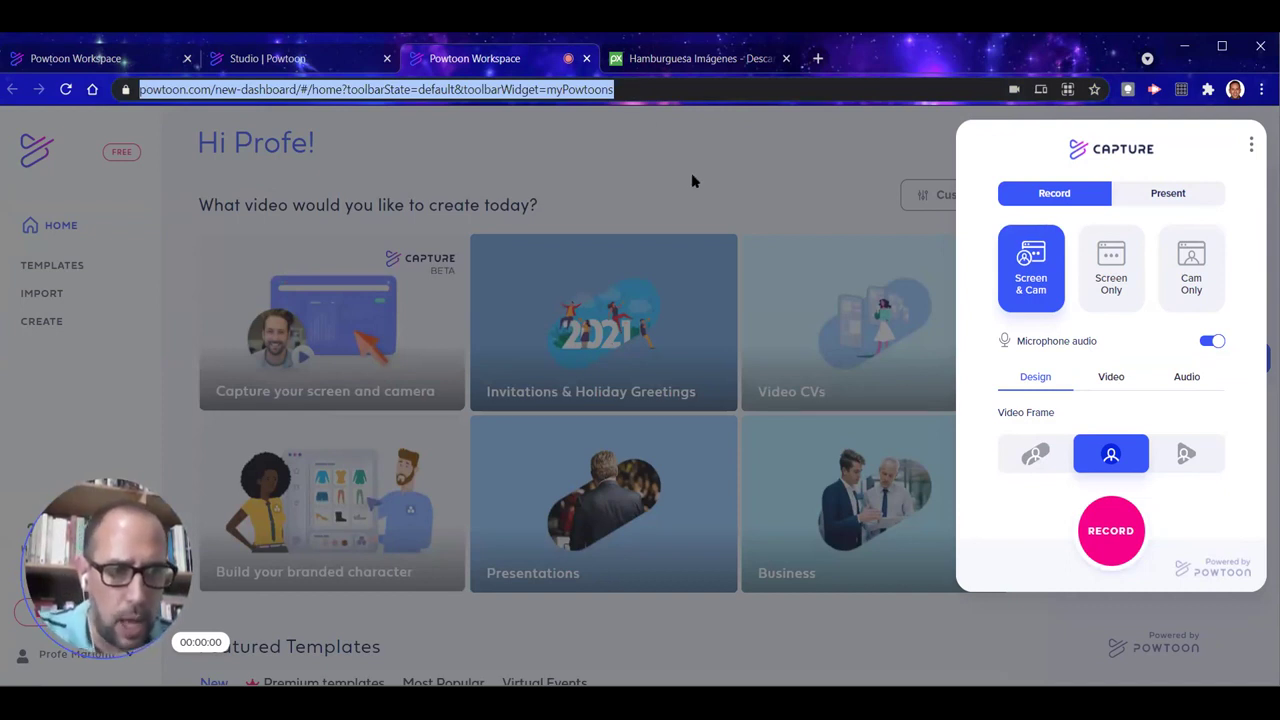
Review Capture's video and audio source settings, try the other camera frame shapes, and keep the circular frame
{"action": "left_click", "coordinate": [1114, 386]}
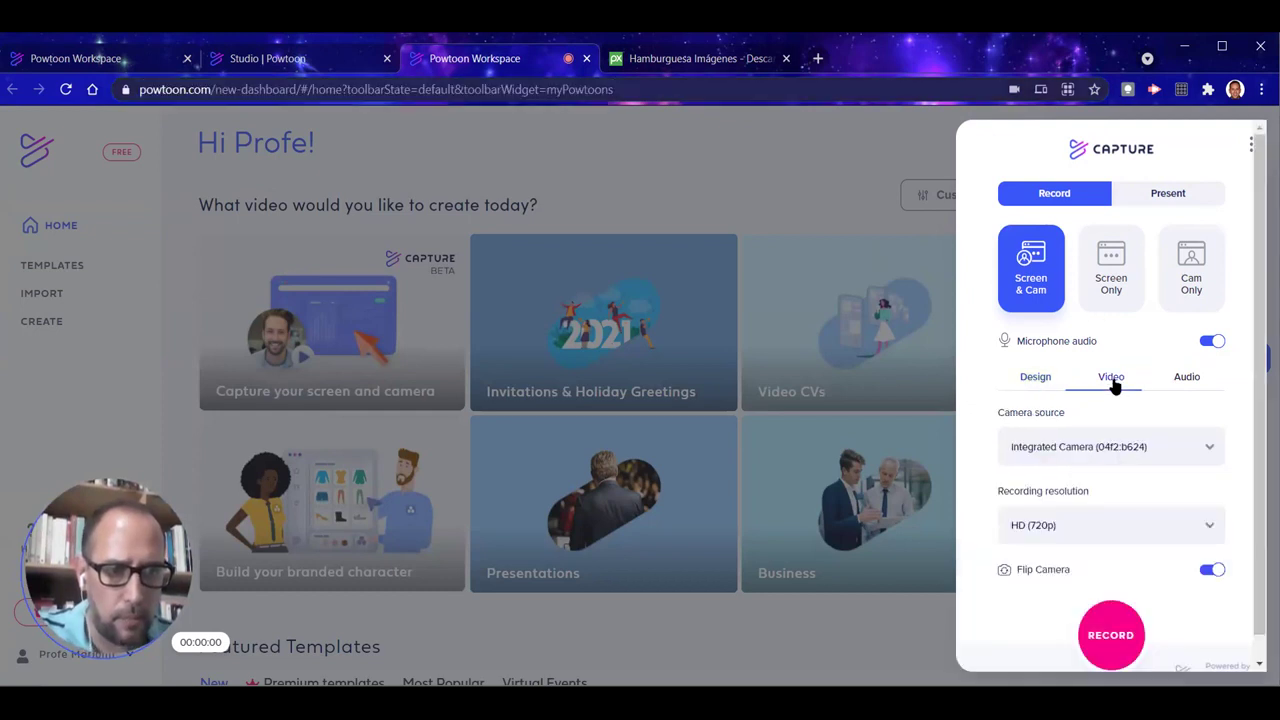
{"action": "left_click", "coordinate": [1180, 382]}
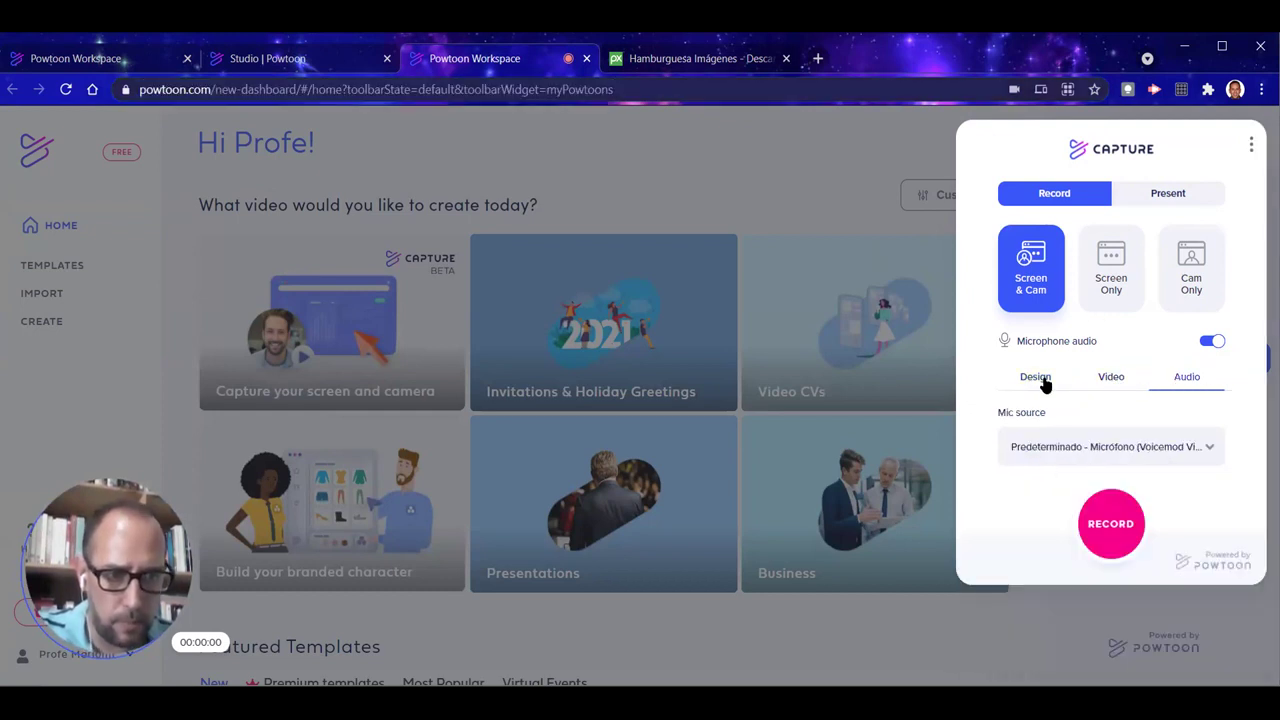
{"action": "left_click", "coordinate": [1042, 381]}
{"action": "left_click", "coordinate": [1034, 457]}
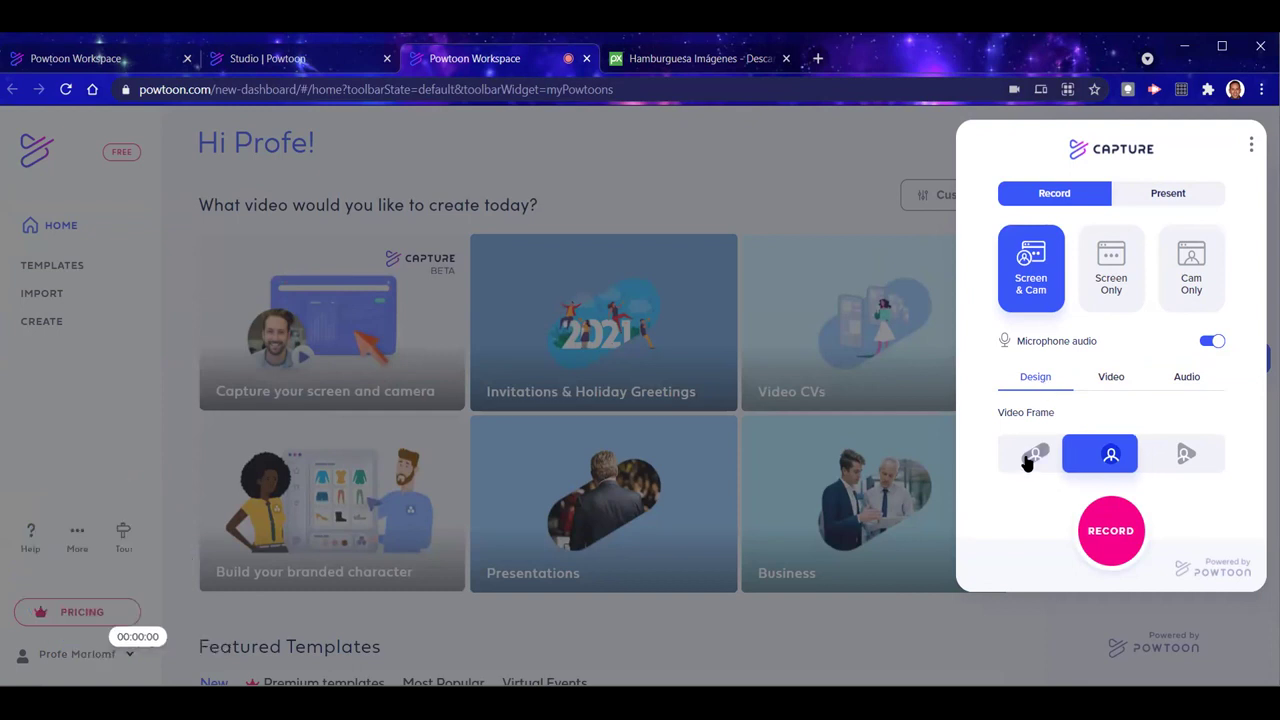
{"action": "left_click", "coordinate": [1115, 456]}
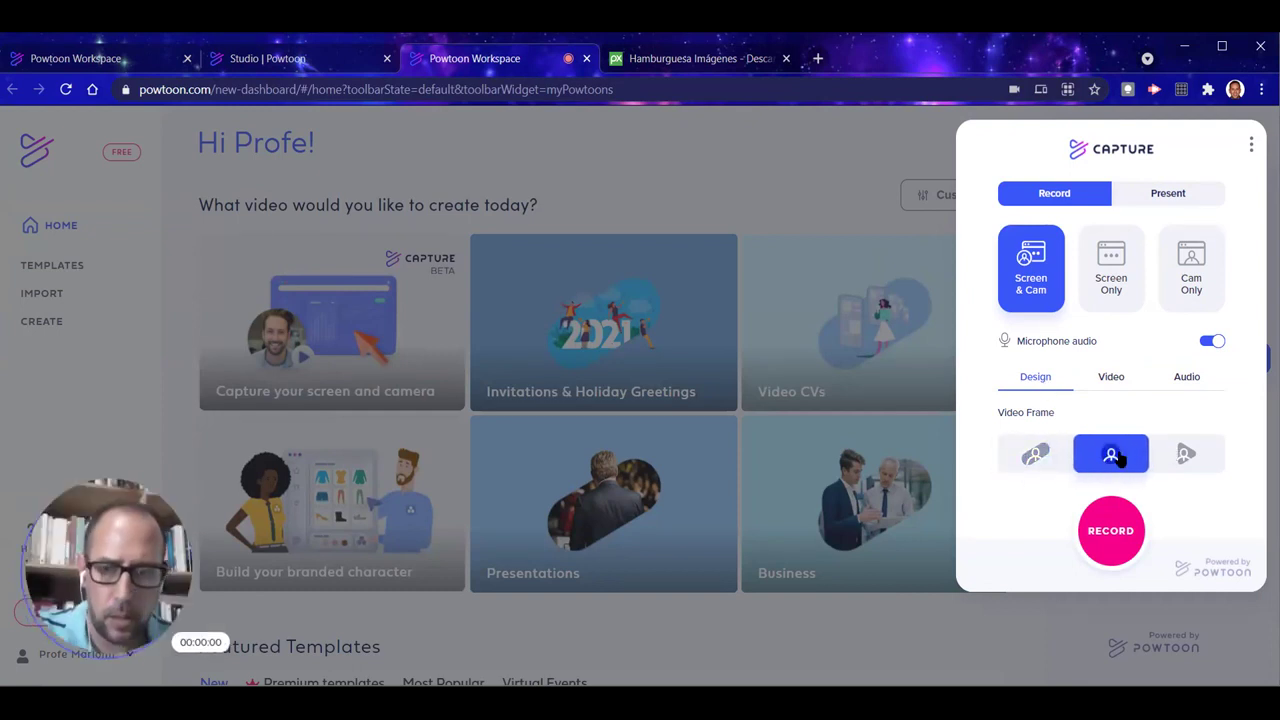
{"action": "left_click", "coordinate": [1185, 455]}
{"action": "left_click", "coordinate": [1108, 457]}
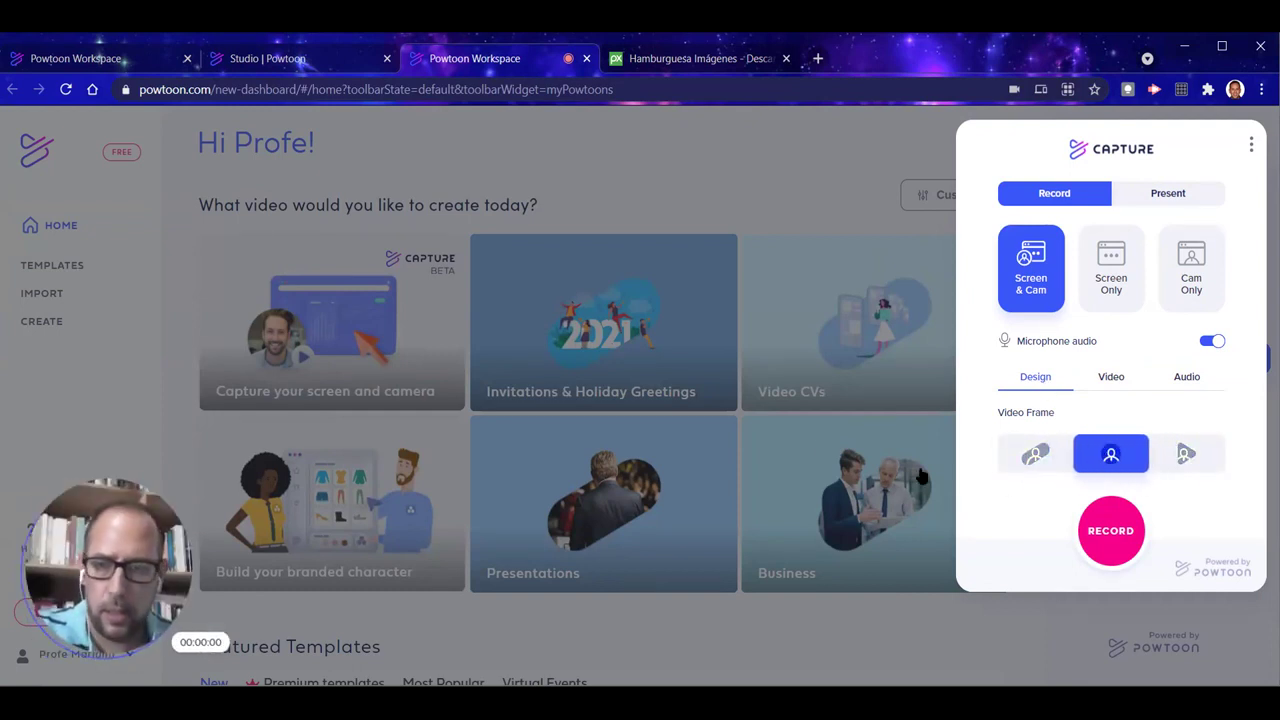
Start a Capture recording that shares the entire screen, and switch to slide 8 of "ejercicio 1" in the studio
{"action": "left_click", "coordinate": [1110, 533]}
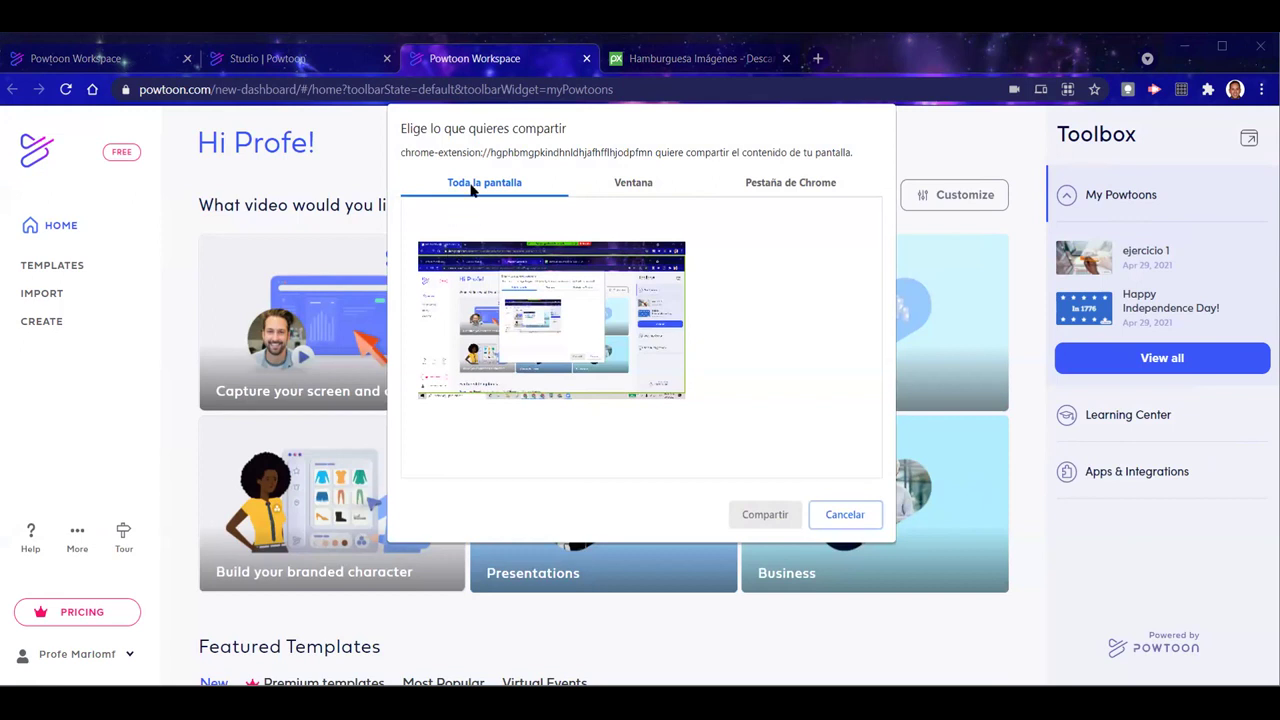
{"action": "left_click", "coordinate": [844, 515]}
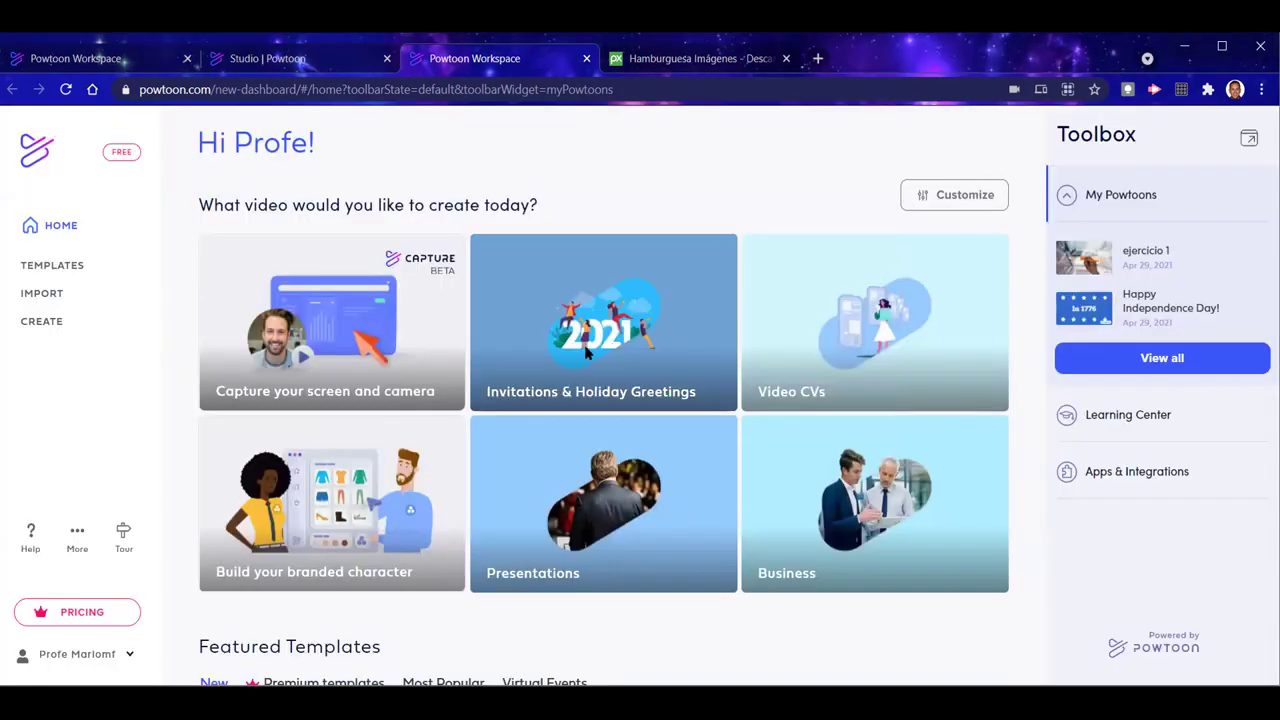
{"action": "left_click", "coordinate": [765, 515]}
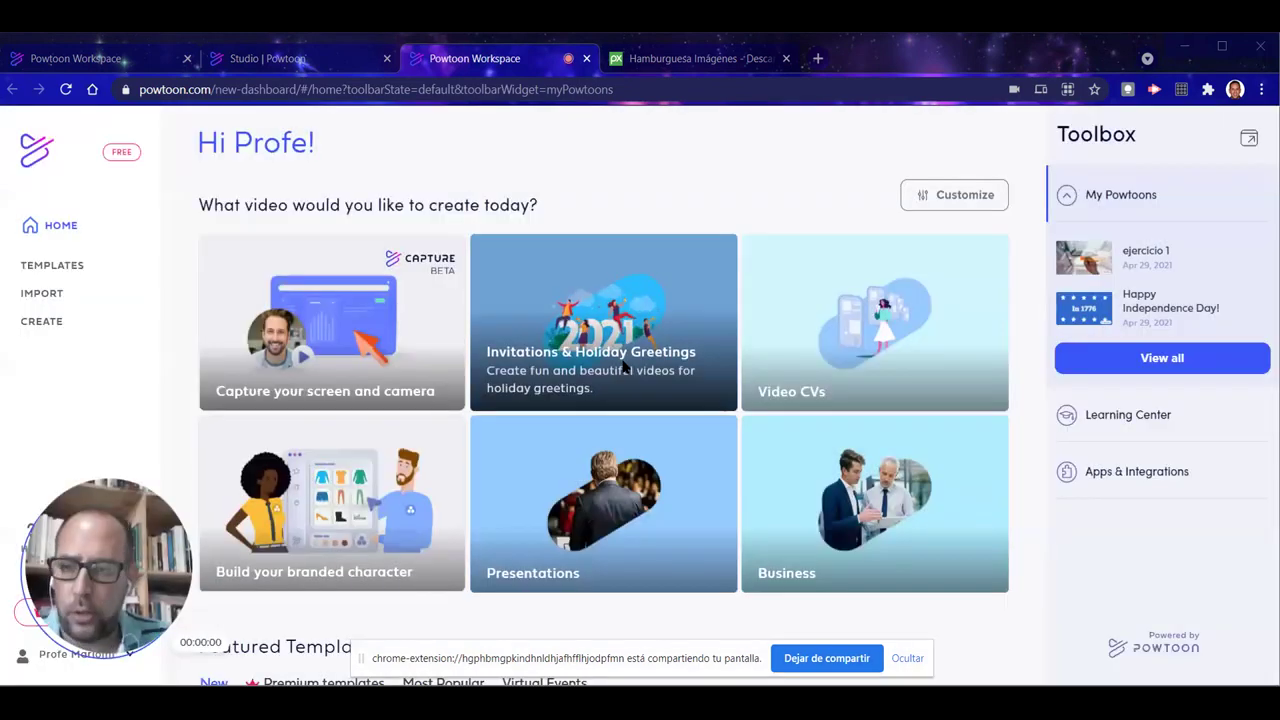
{"action": "left_click", "coordinate": [309, 62]}
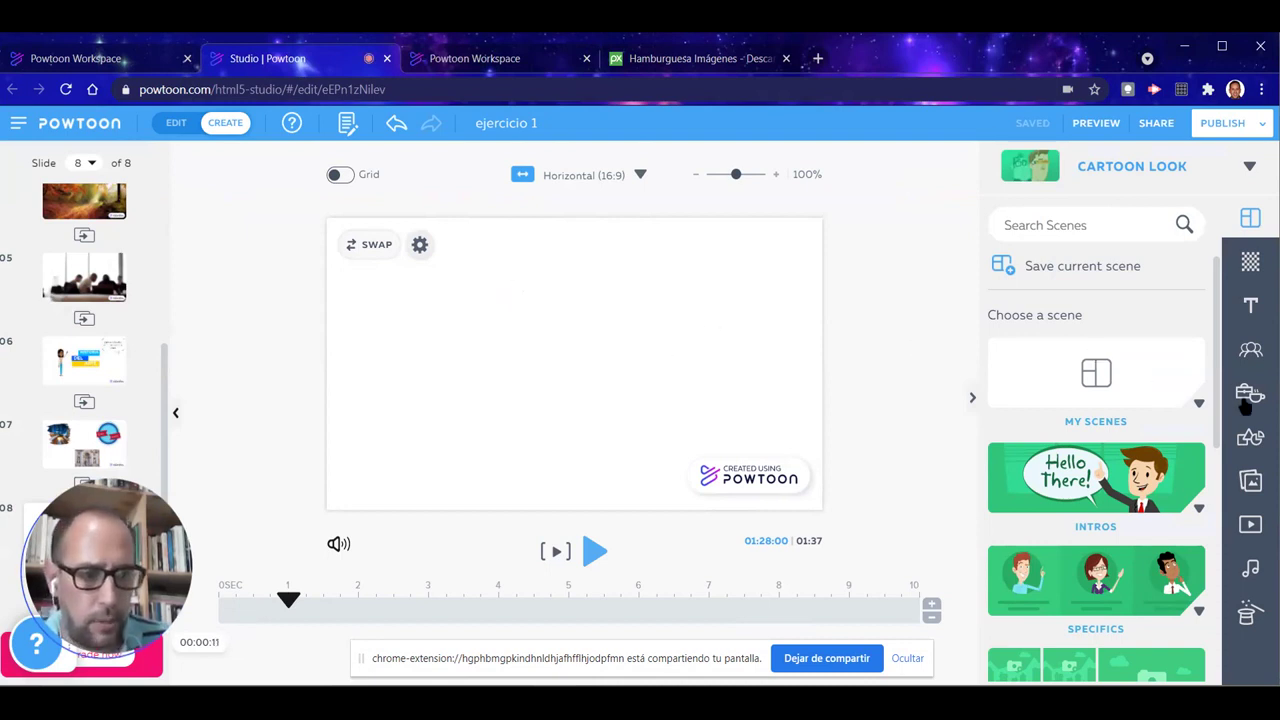
Give slide 8 the green field and blue sky video background from the Urban & Nature Videos category
{"action": "left_click", "coordinate": [1249, 266]}
{"action": "scroll", "coordinate": [1070, 460], "scroll_direction": "down", "scroll_amount": 5}
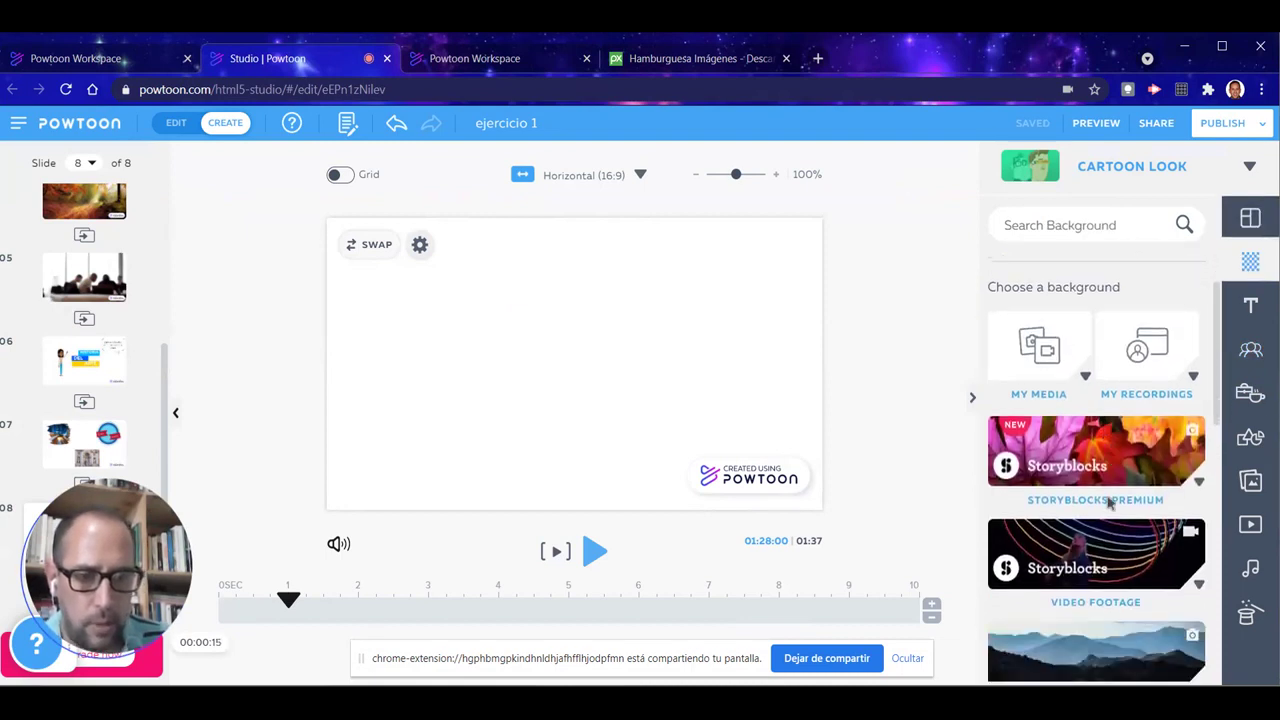
{"action": "scroll", "coordinate": [1113, 510], "scroll_direction": "up", "scroll_amount": 1}
{"action": "scroll", "coordinate": [1113, 510], "scroll_direction": "down", "scroll_amount": 2}
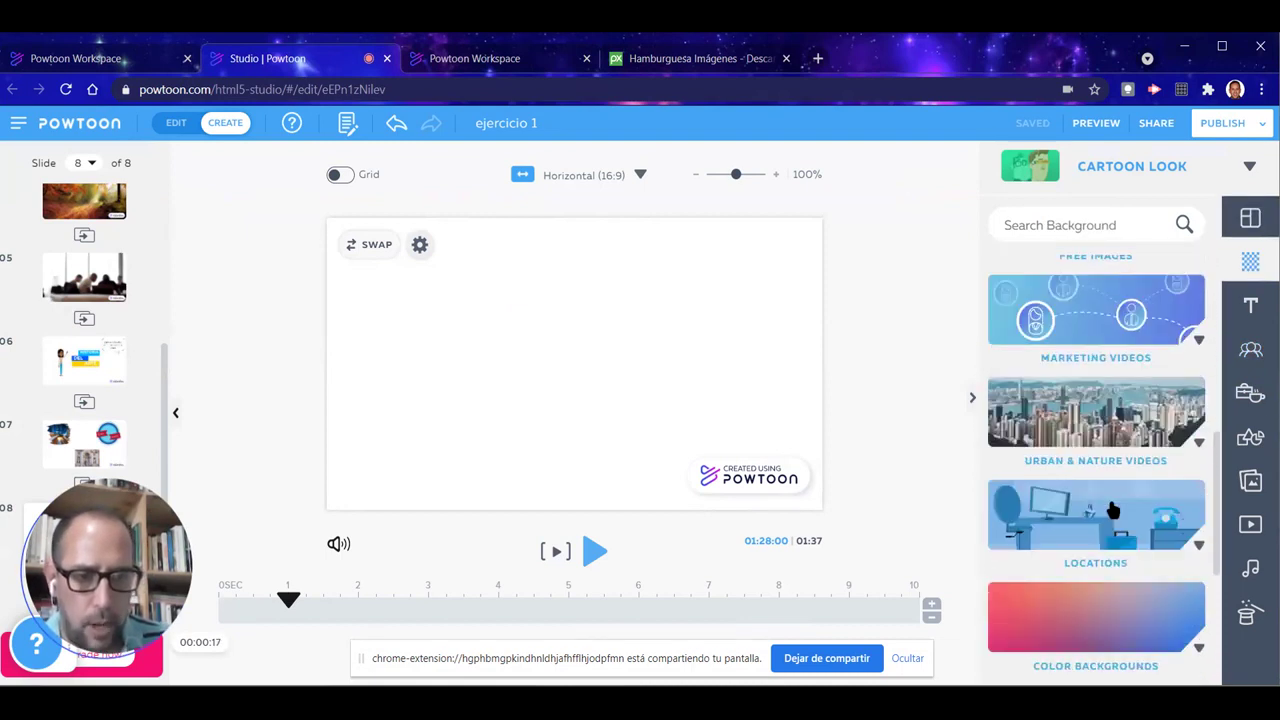
{"action": "scroll", "coordinate": [1090, 450], "scroll_direction": "down", "scroll_amount": 1}
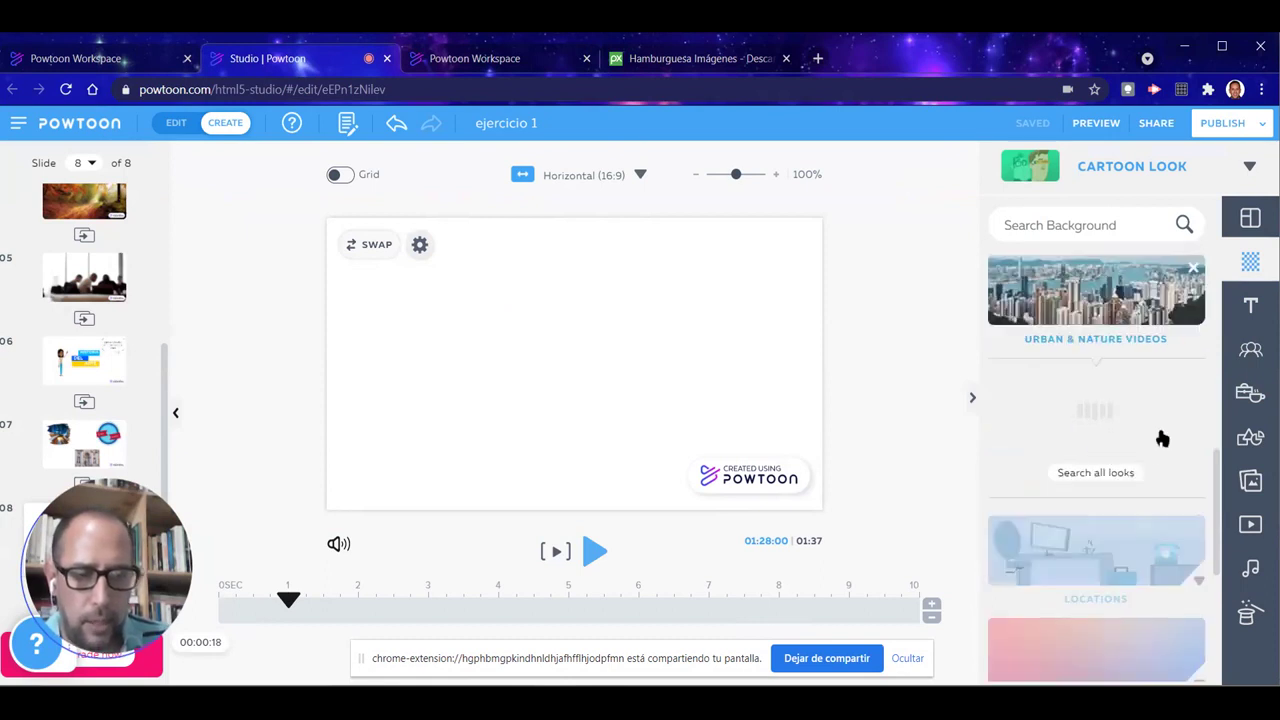
{"action": "scroll", "coordinate": [1138, 505], "scroll_direction": "down", "scroll_amount": 3}
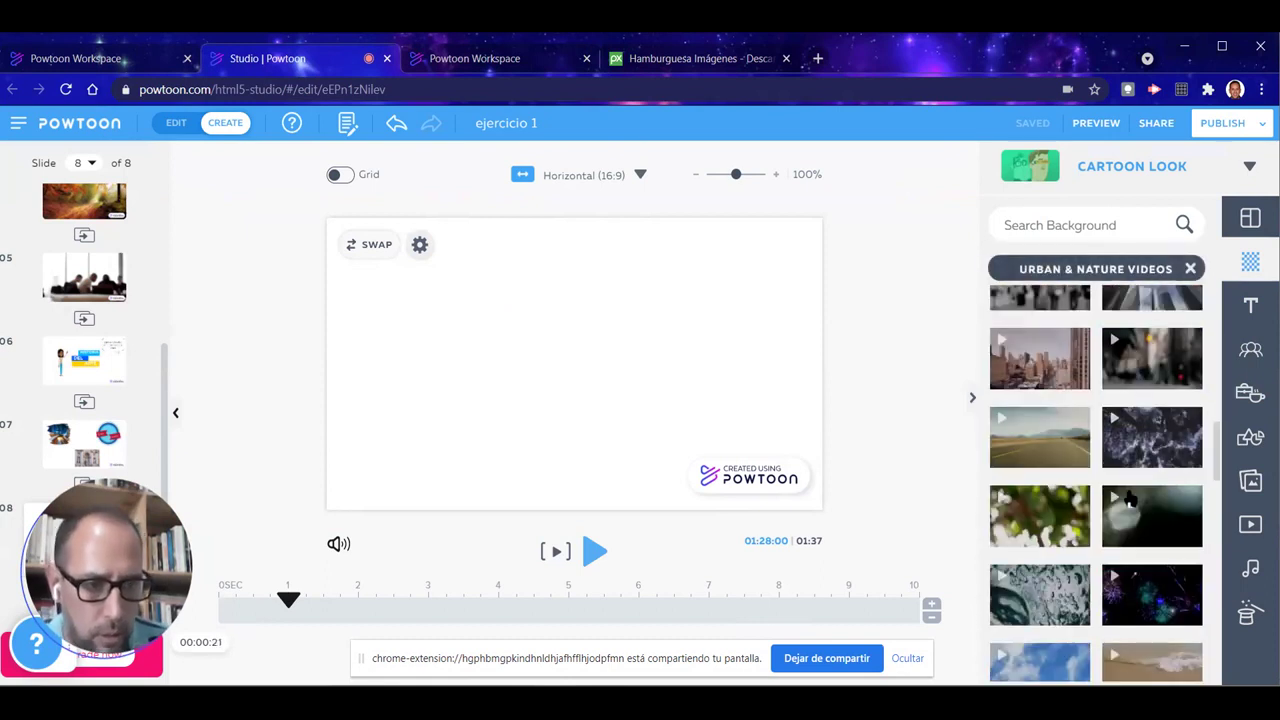
{"action": "scroll", "coordinate": [1135, 505], "scroll_direction": "down", "scroll_amount": 2}
{"action": "scroll", "coordinate": [1130, 503], "scroll_direction": "down", "scroll_amount": 2}
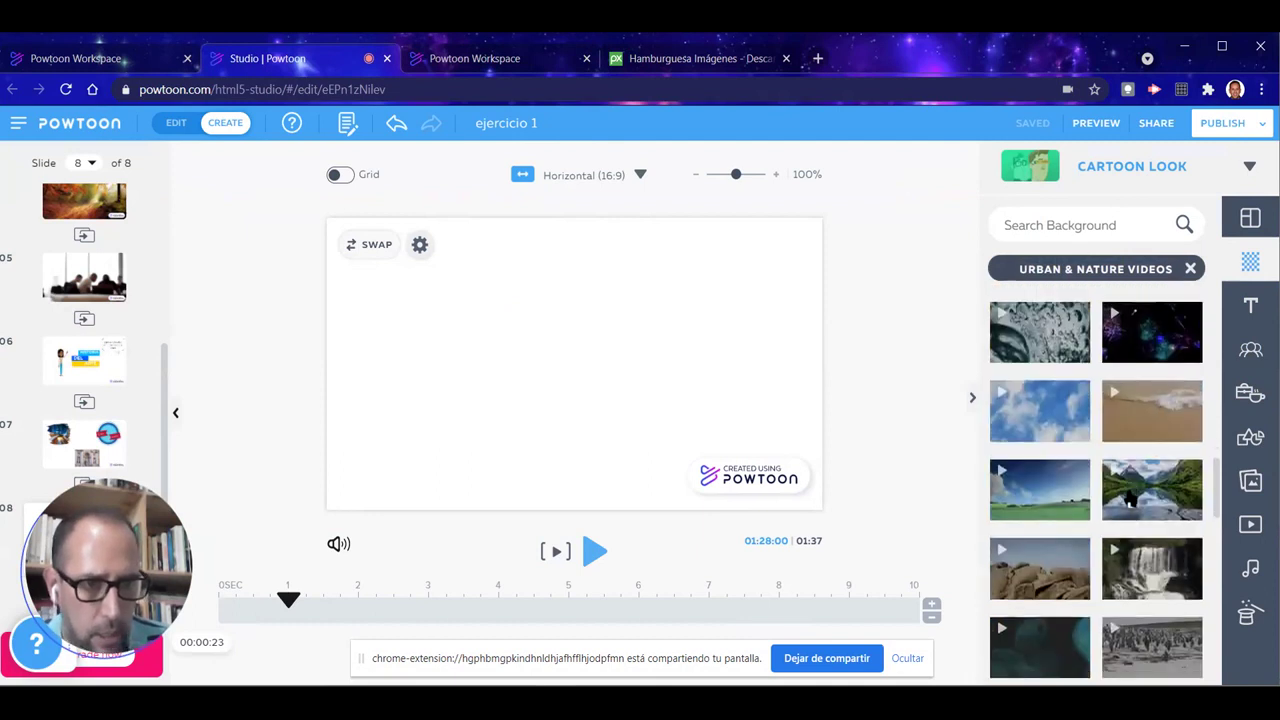
{"action": "scroll", "coordinate": [1130, 500], "scroll_direction": "down", "scroll_amount": 2}
{"action": "scroll", "coordinate": [1128, 494], "scroll_direction": "up", "scroll_amount": 1}
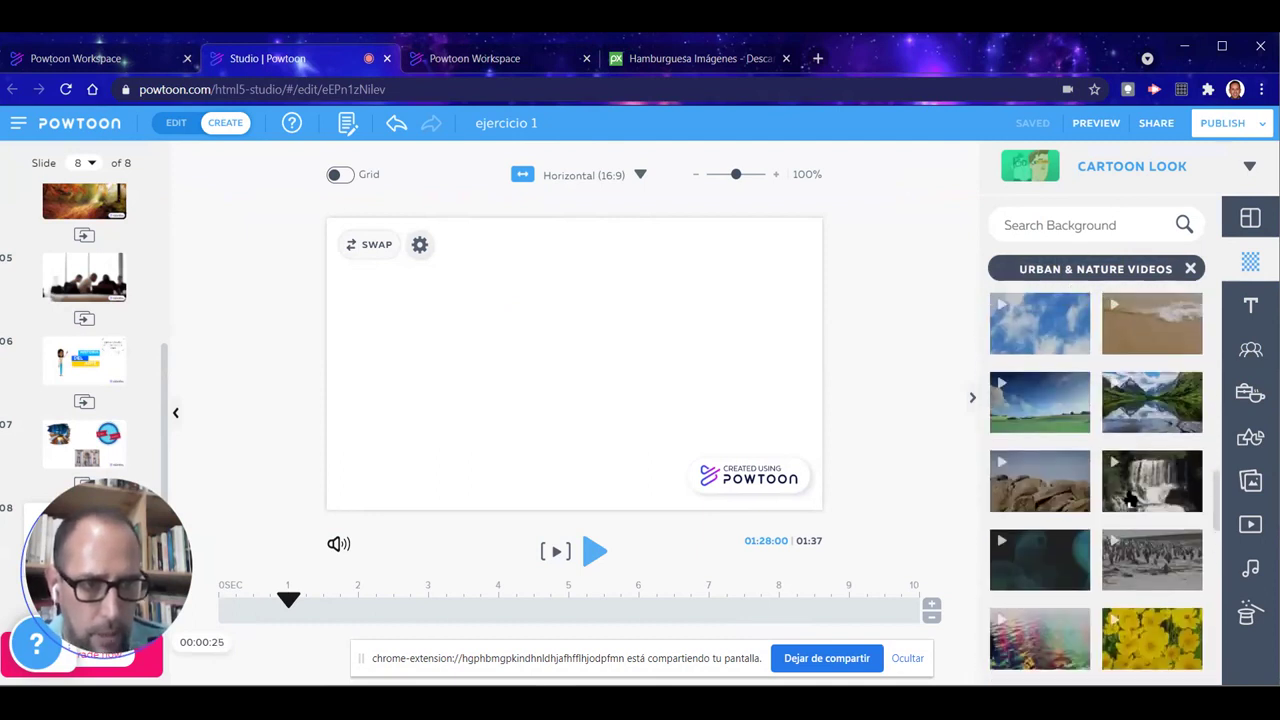
{"action": "left_click", "coordinate": [1034, 424]}
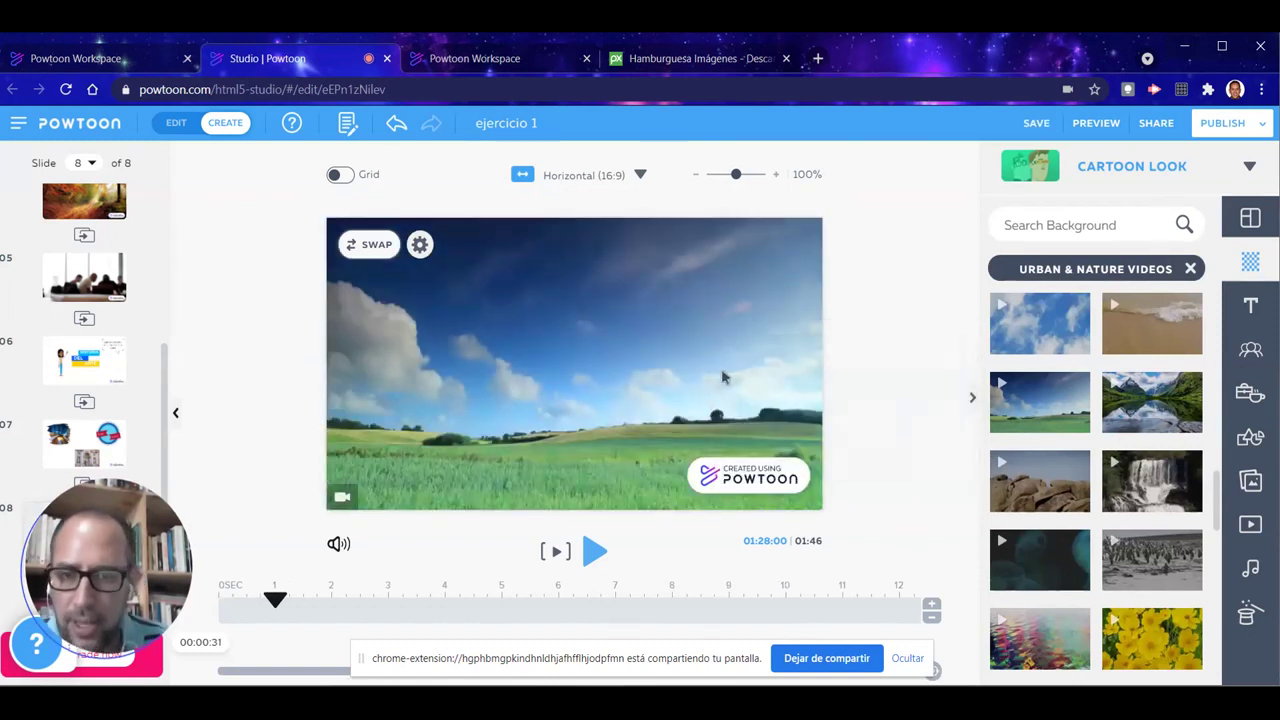
Replace slide 8's background video with the sandy beach waves clip and play it
{"action": "left_click", "coordinate": [1170, 342]}
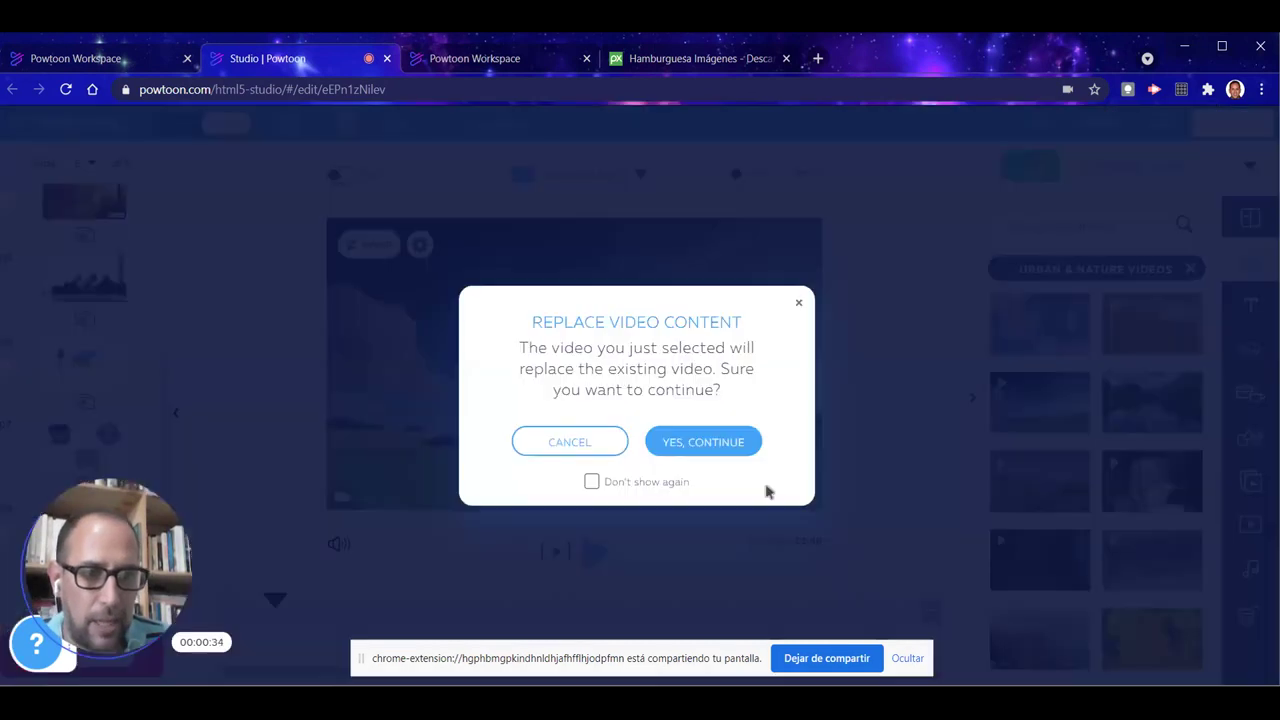
{"action": "left_click", "coordinate": [688, 453]}
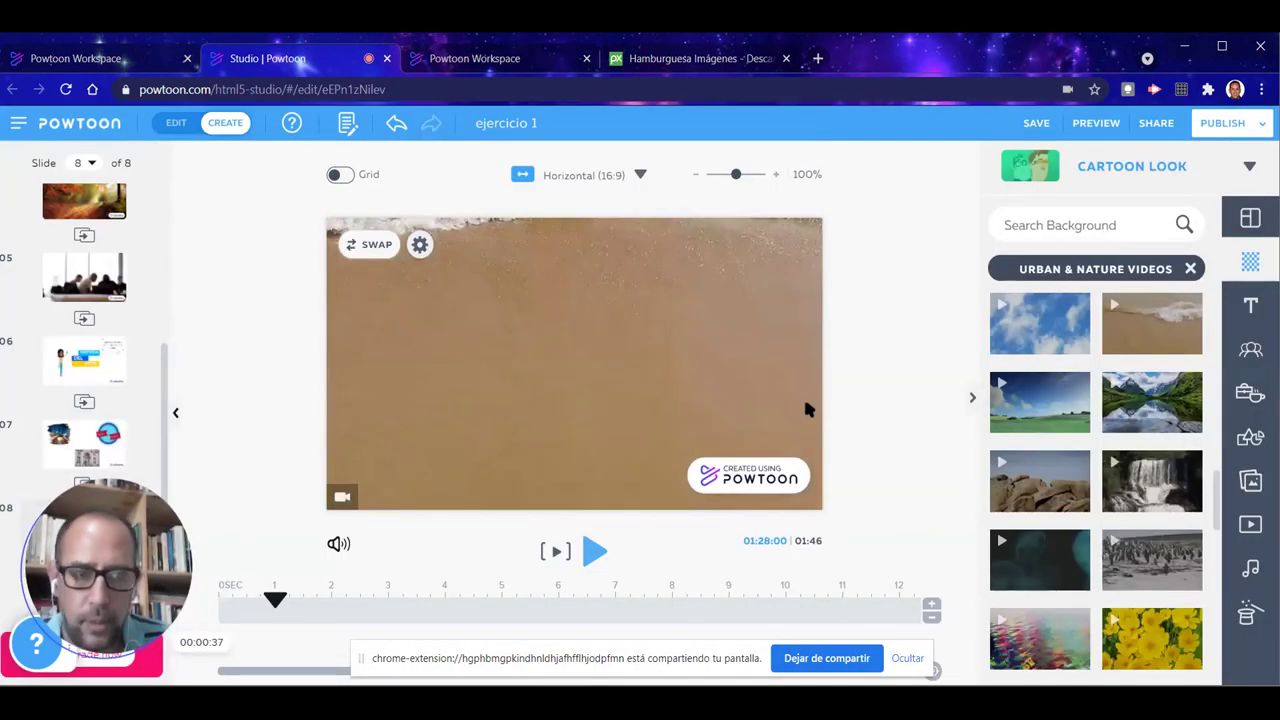
{"action": "left_click", "coordinate": [596, 557]}
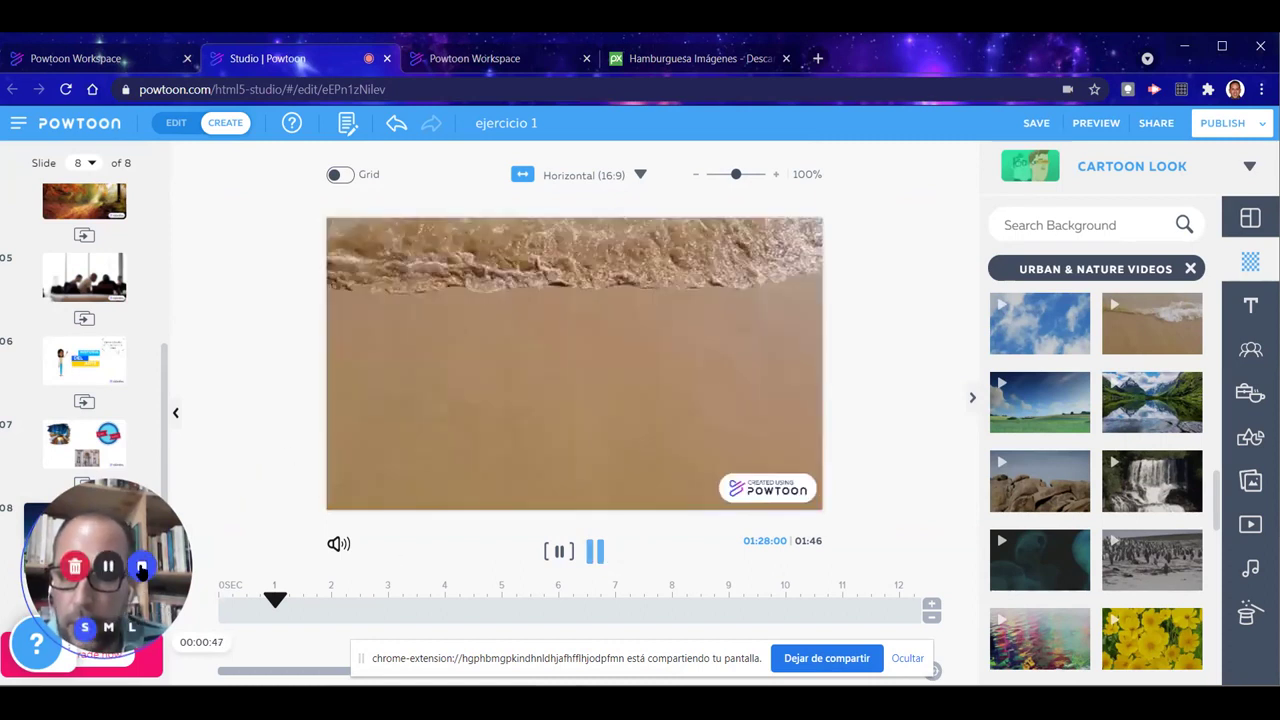
Stop the Capture recording and view its published page
{"action": "left_click", "coordinate": [142, 567]}
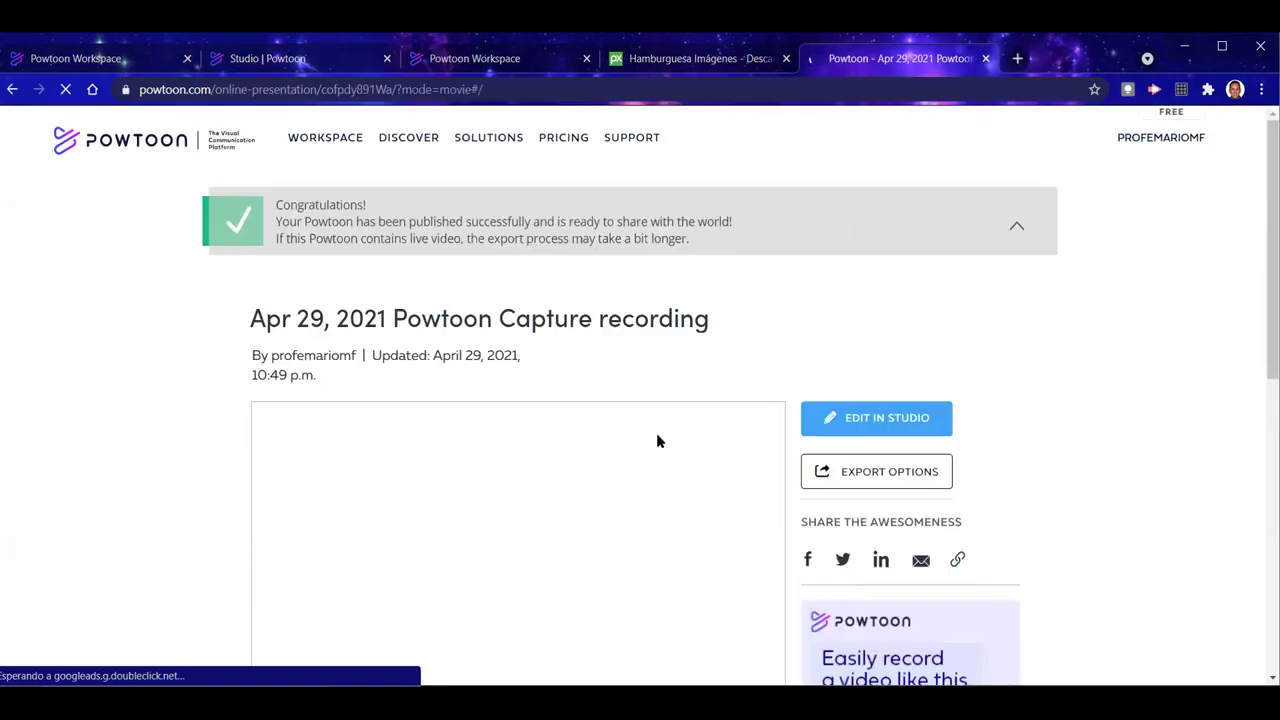
{"action": "scroll", "coordinate": [1087, 422], "scroll_direction": "down", "scroll_amount": 2}
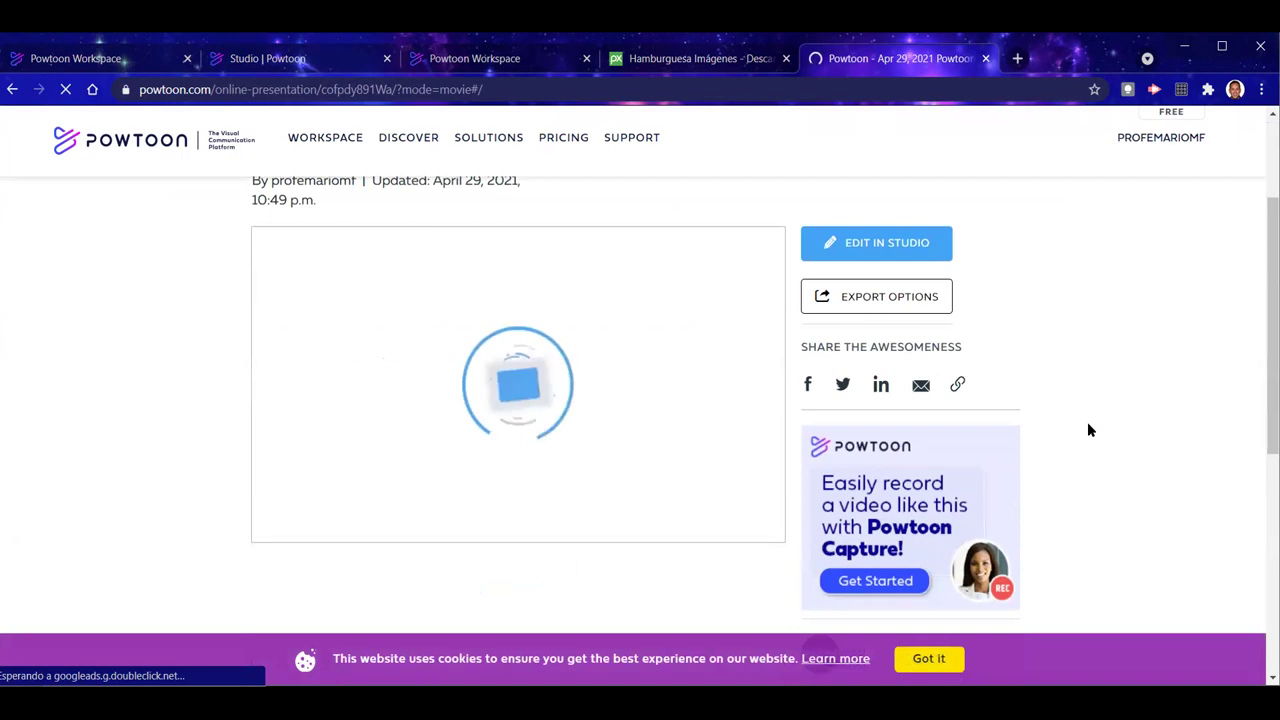
{"action": "scroll", "coordinate": [1087, 422], "scroll_direction": "up", "scroll_amount": 1}
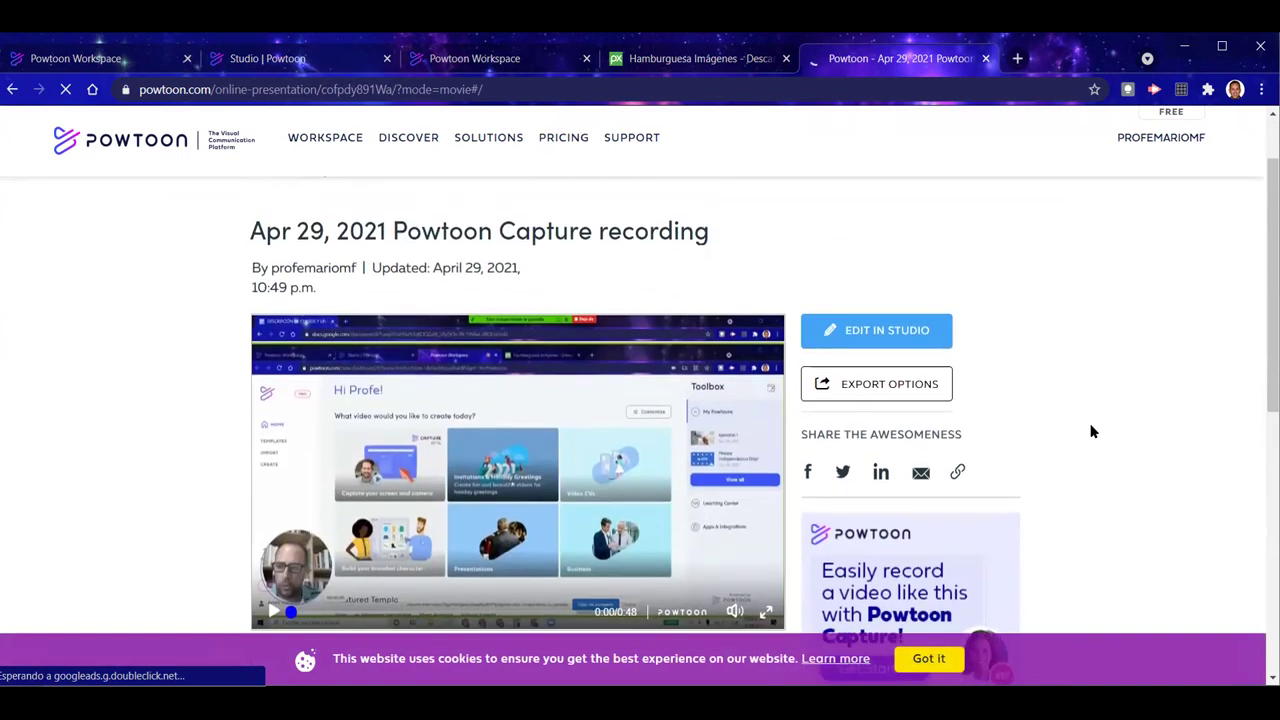
{"action": "scroll", "coordinate": [1090, 428], "scroll_direction": "down", "scroll_amount": 1}
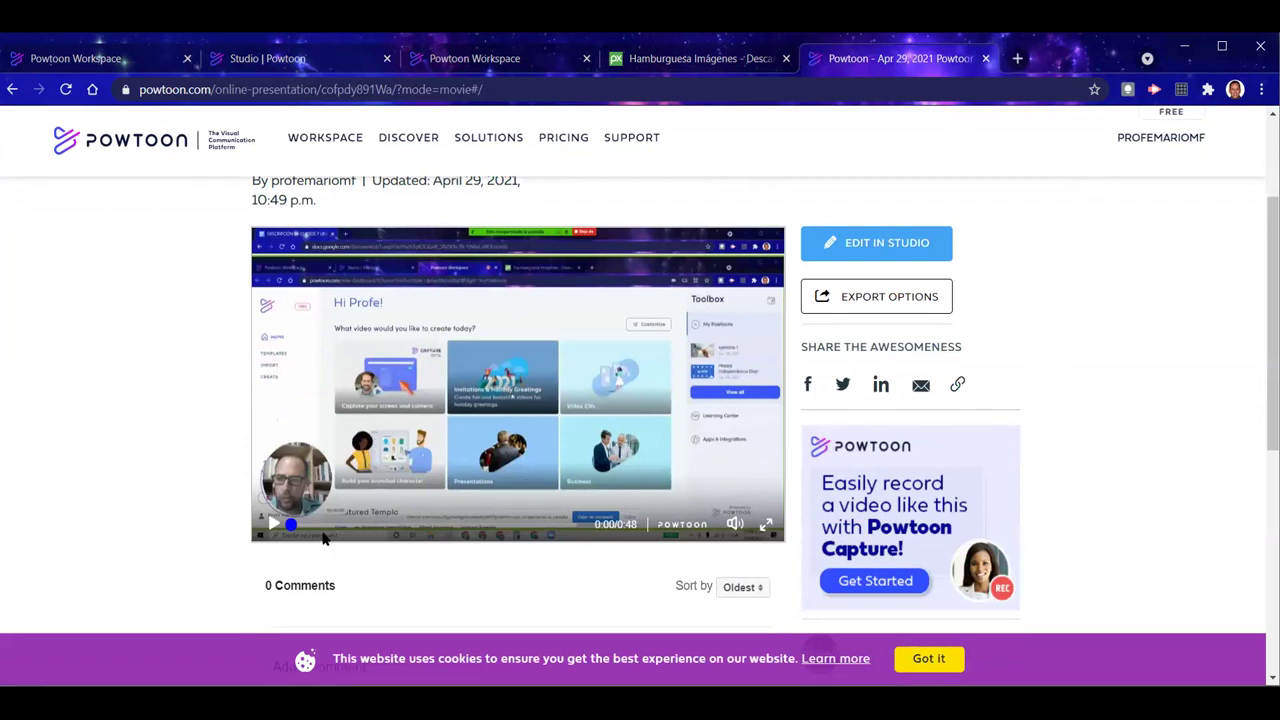
Play part of the published Capture recording, pause it, and return to "ejercicio 1" in the studio
{"action": "left_click", "coordinate": [270, 525]}
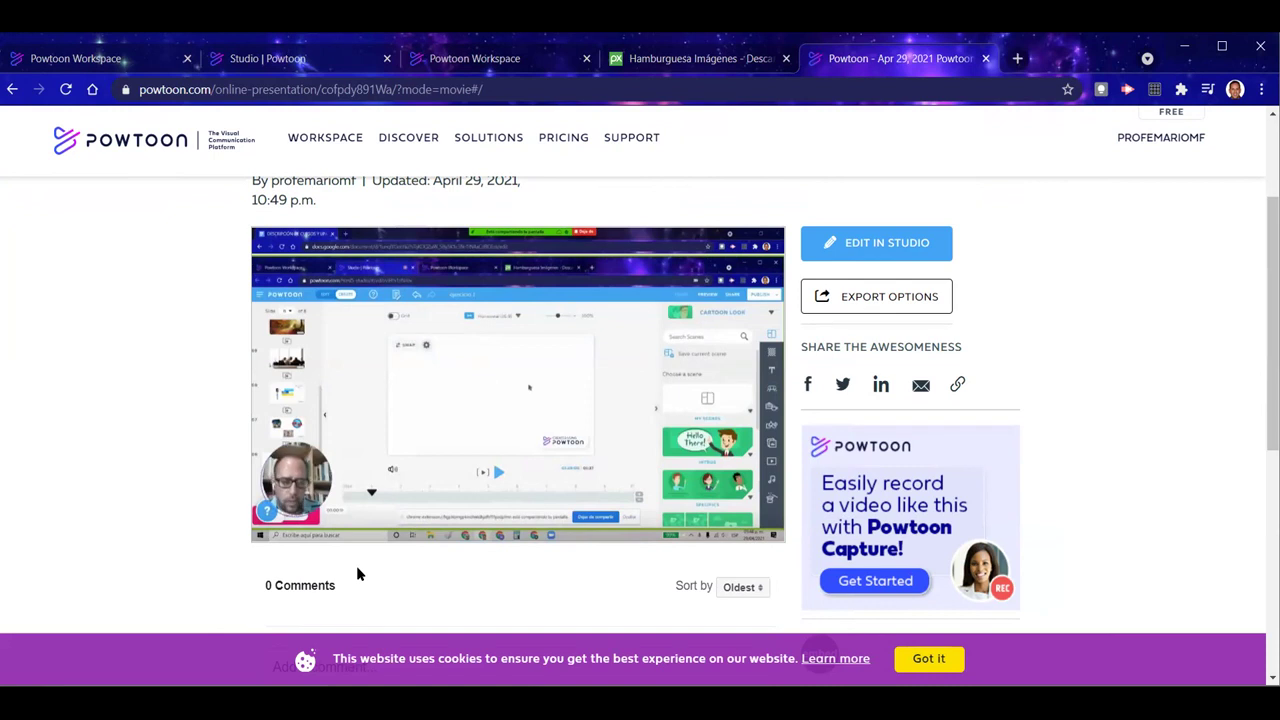
{"action": "left_click", "coordinate": [492, 458]}
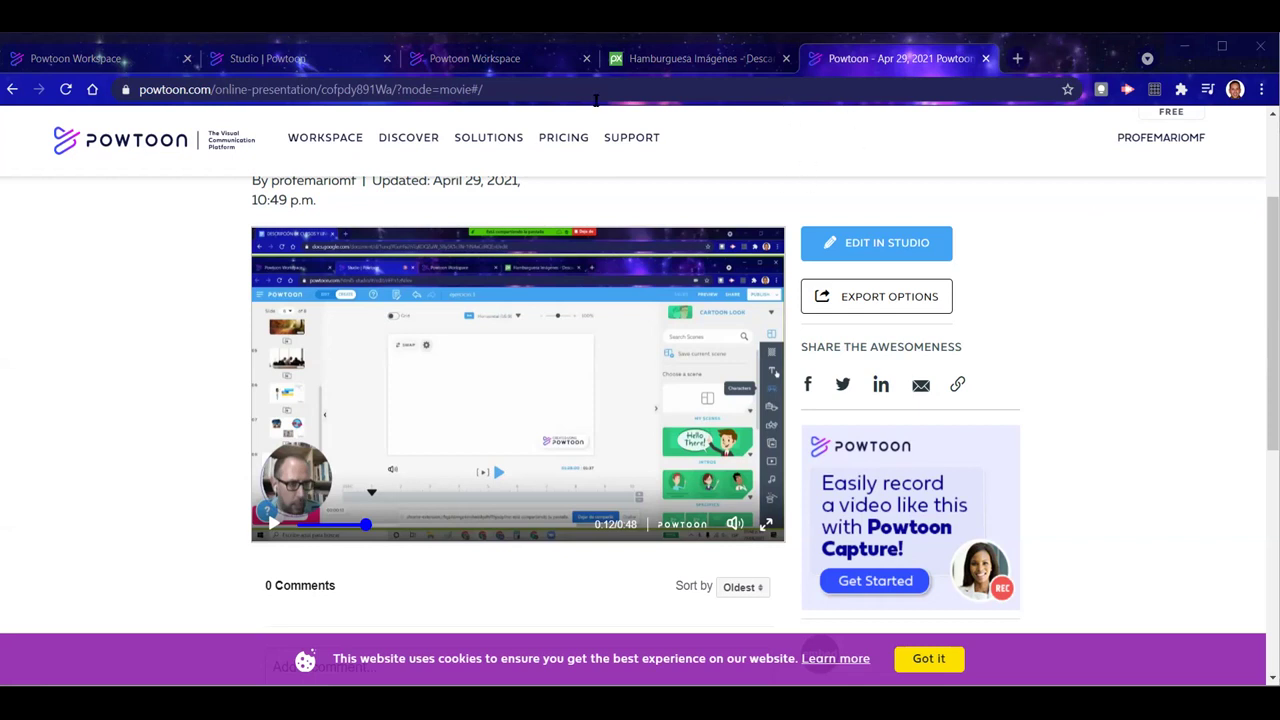
{"action": "left_click", "coordinate": [323, 66]}
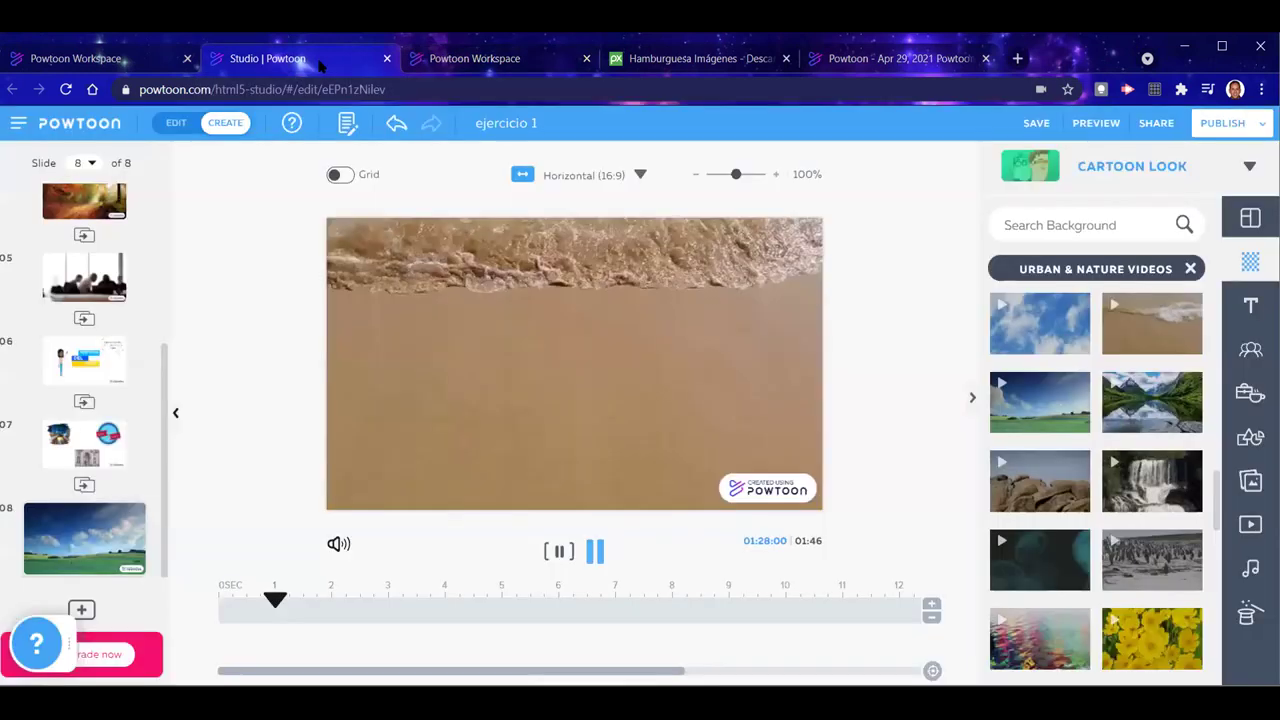